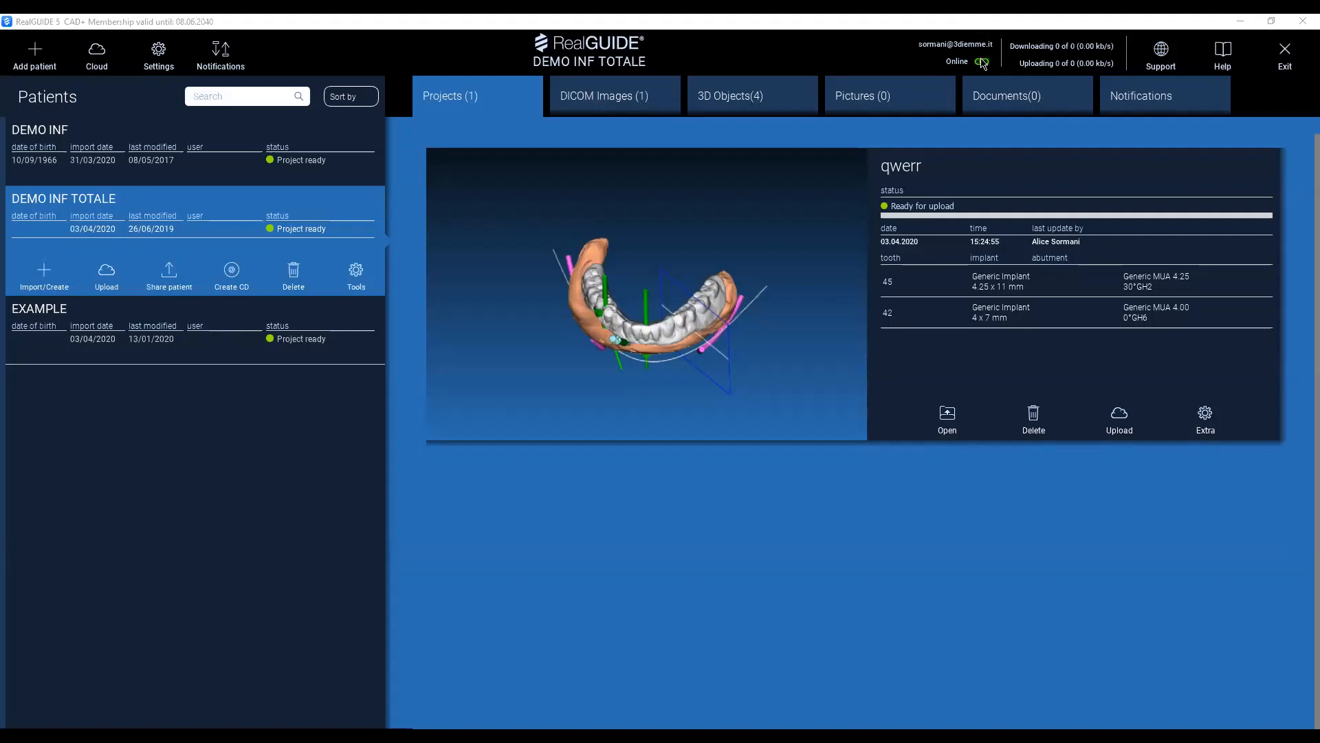
Examine the account login details and the registration form for creating a new user, leaving both unchanged.
{"action": "left_click", "coordinate": [982, 61]}
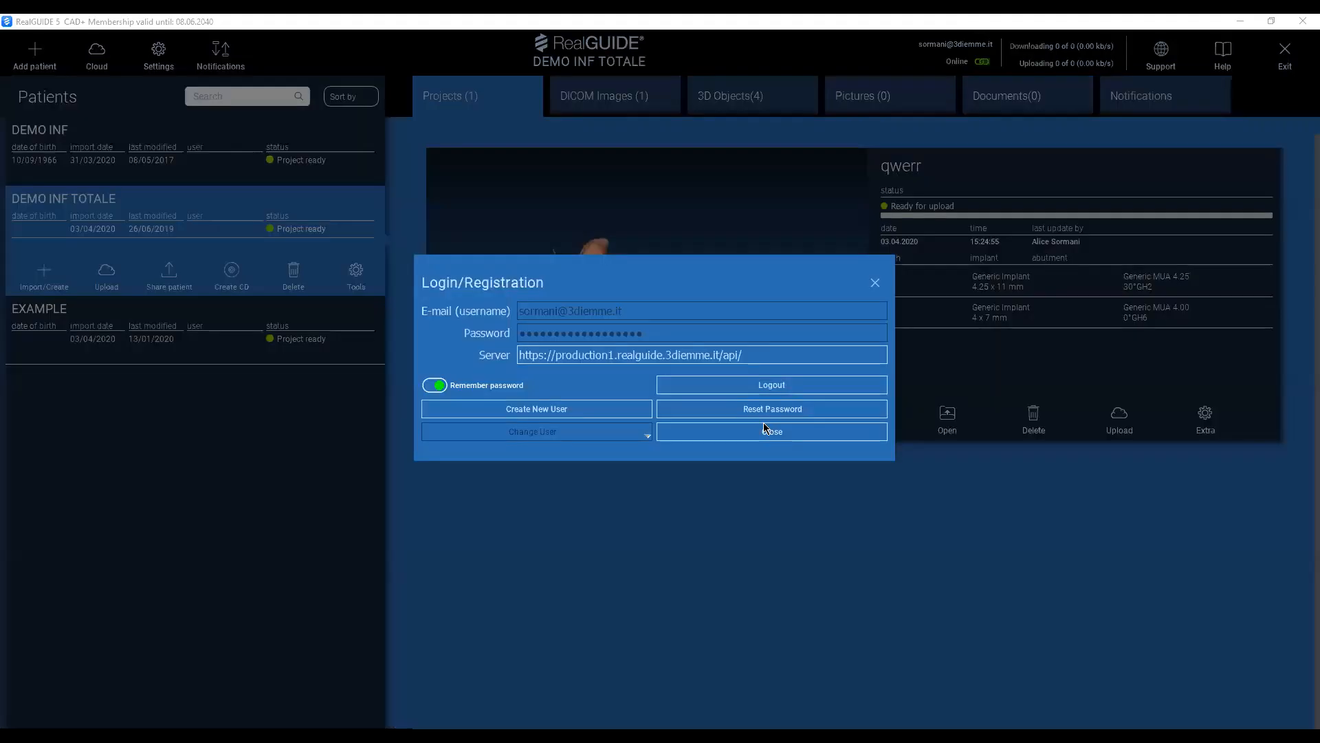
{"action": "left_click", "coordinate": [566, 413]}
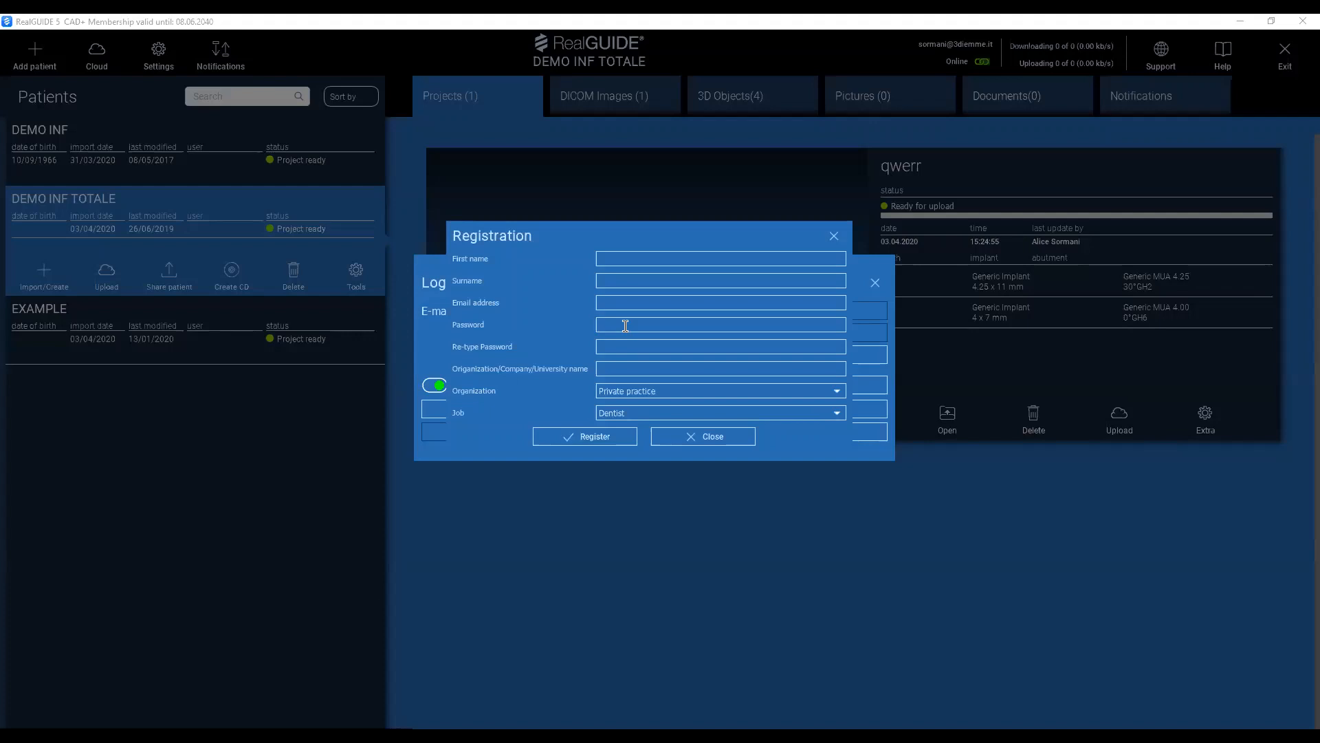
{"action": "left_click", "coordinate": [673, 438]}
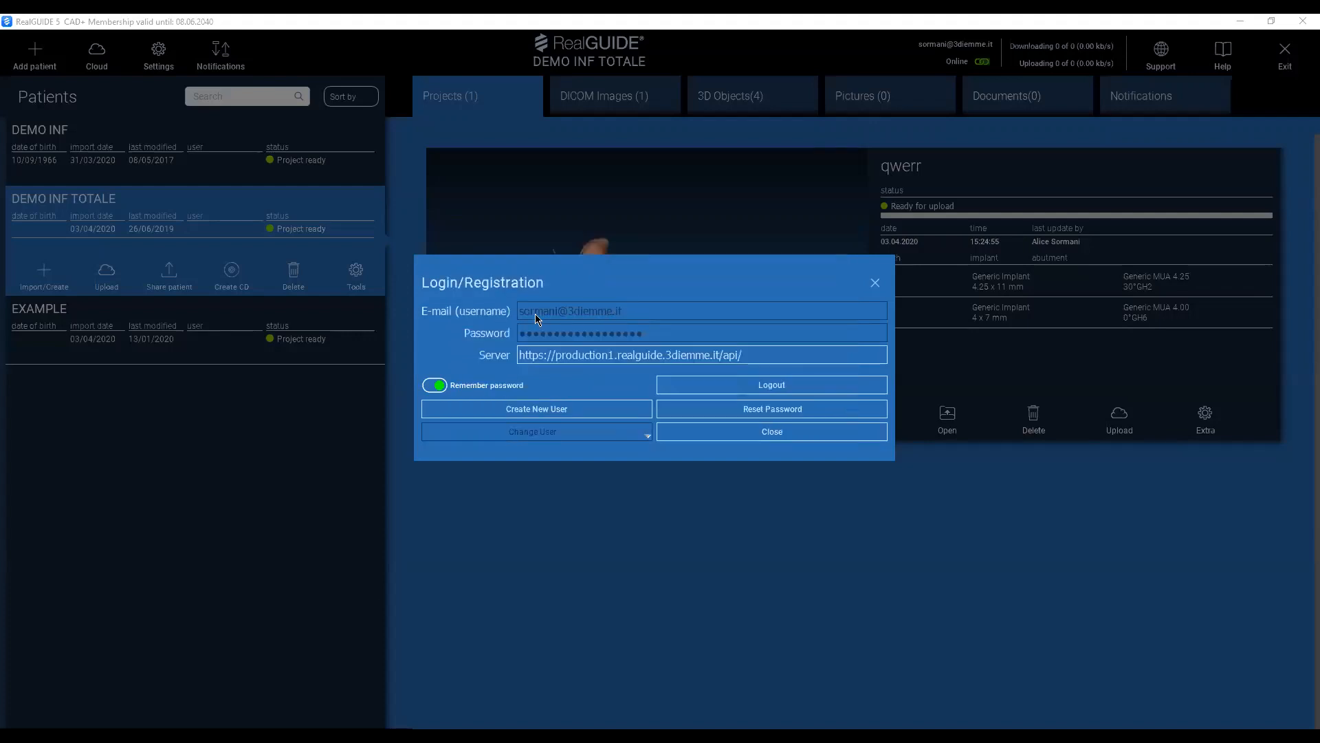
{"action": "left_click", "coordinate": [875, 286]}
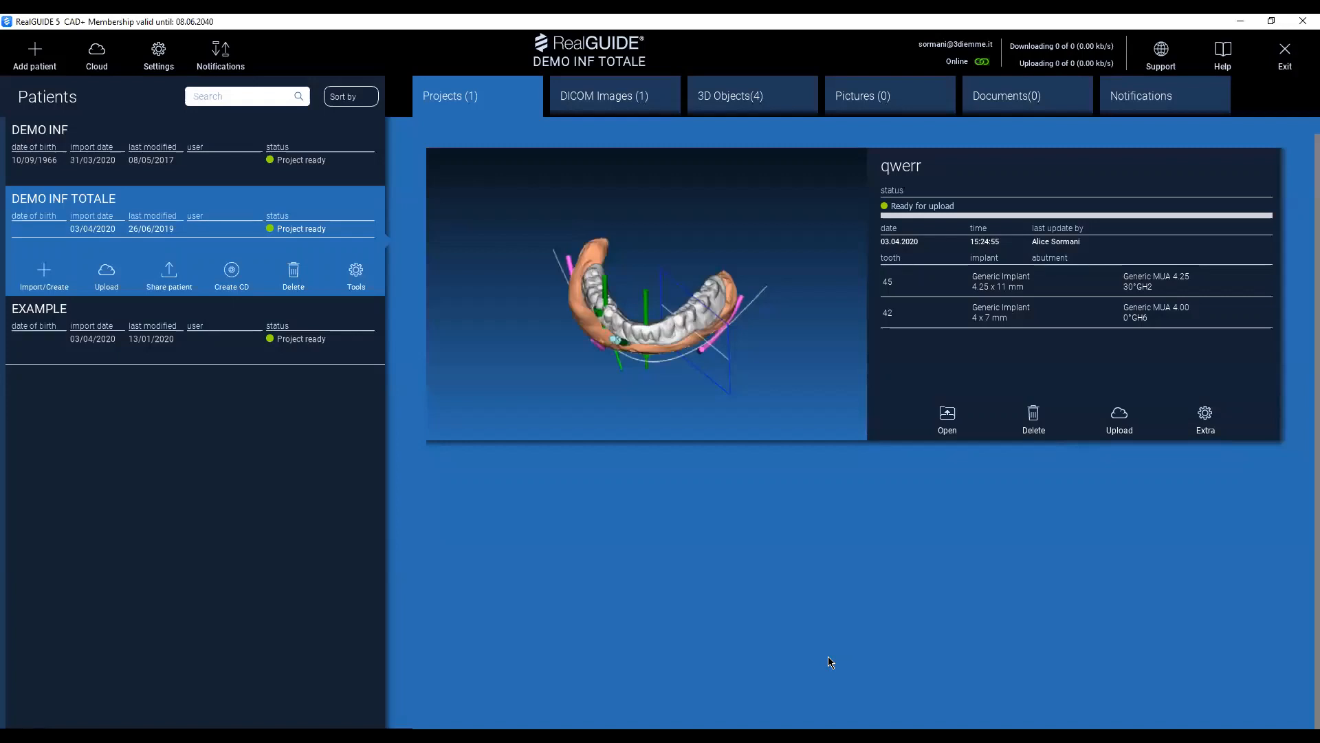
Add a new patient named LOWER DEMO, leaving the date of birth and notes empty.
{"action": "left_click", "coordinate": [33, 60]}
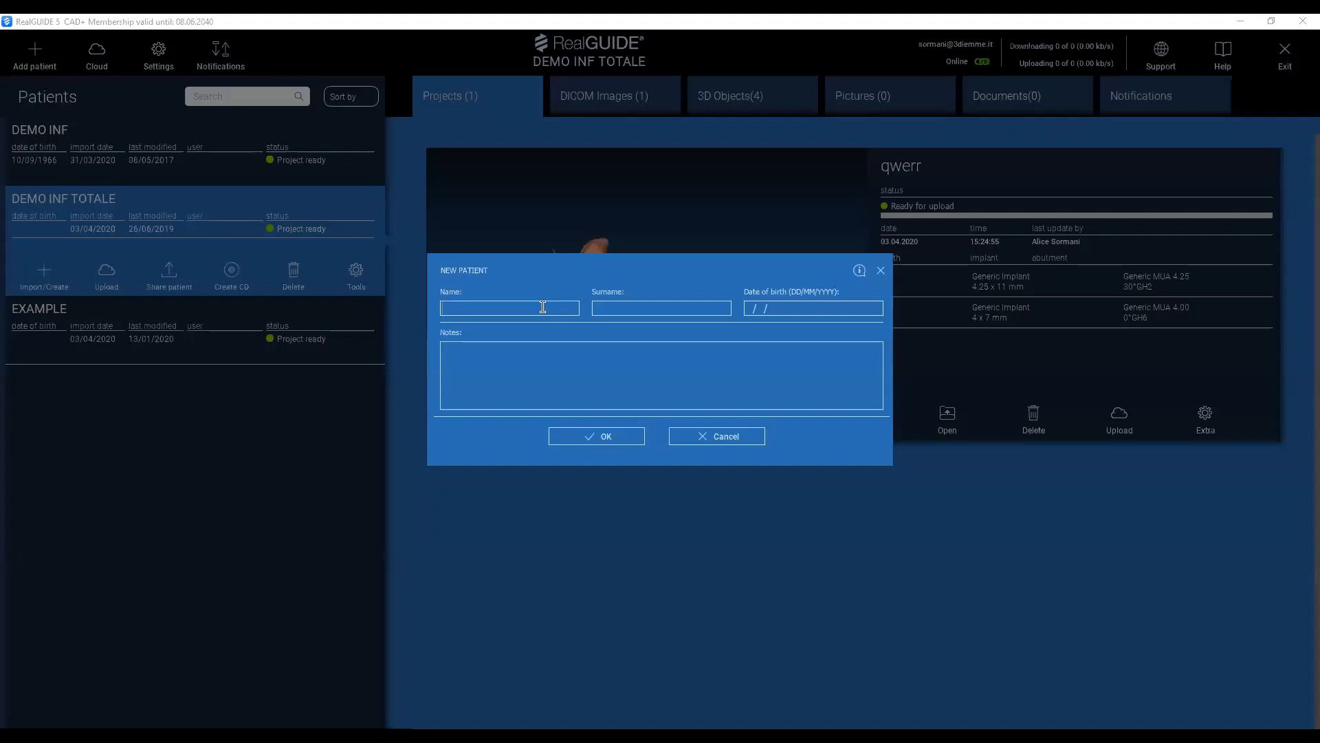
{"action": "type", "text": "LOWER DEMO"}
{"action": "left_click", "coordinate": [614, 438]}
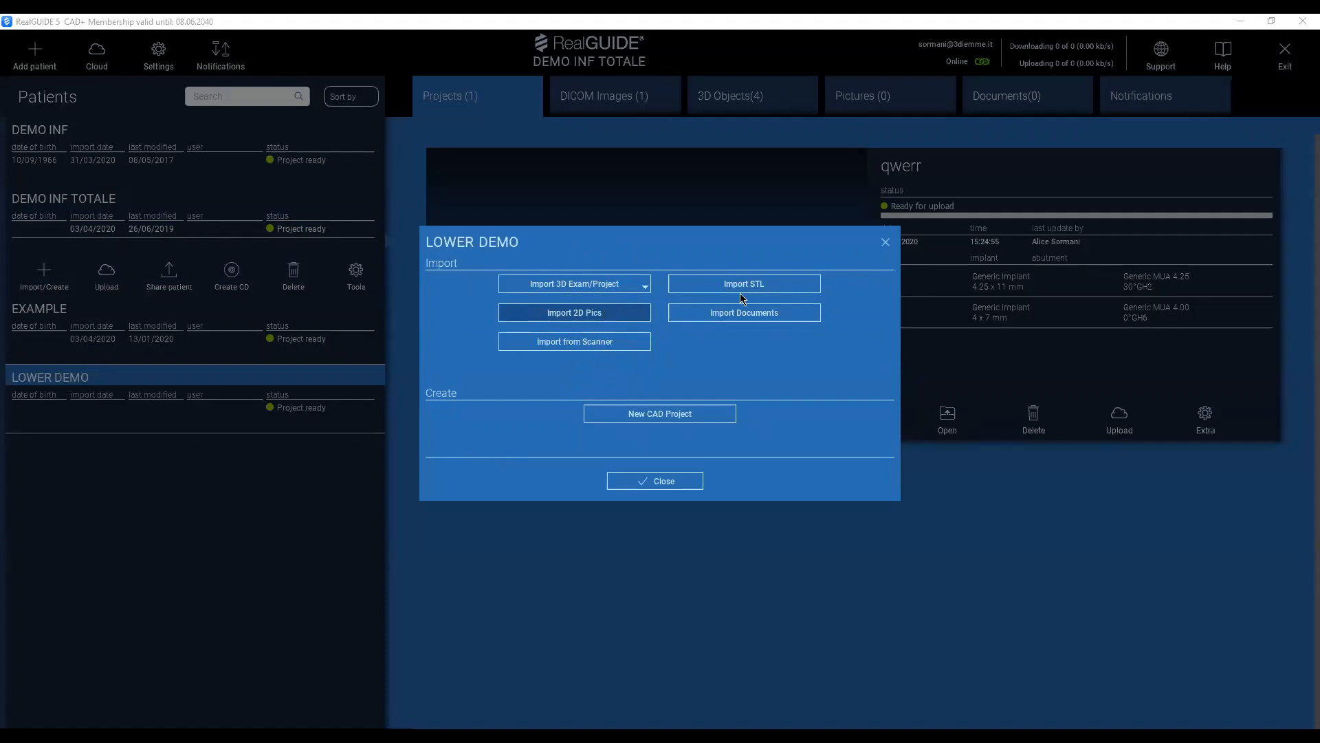
{"action": "left_click", "coordinate": [757, 283]}
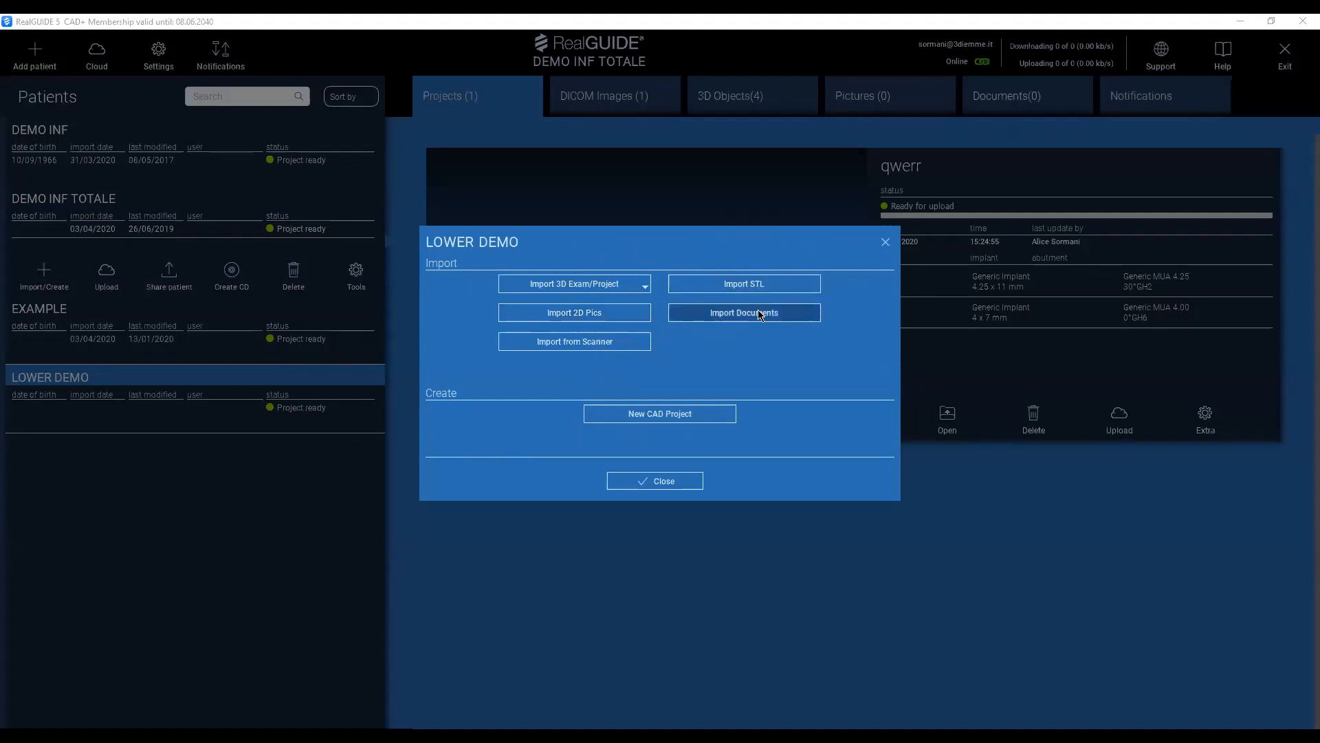
{"action": "left_click", "coordinate": [759, 313]}
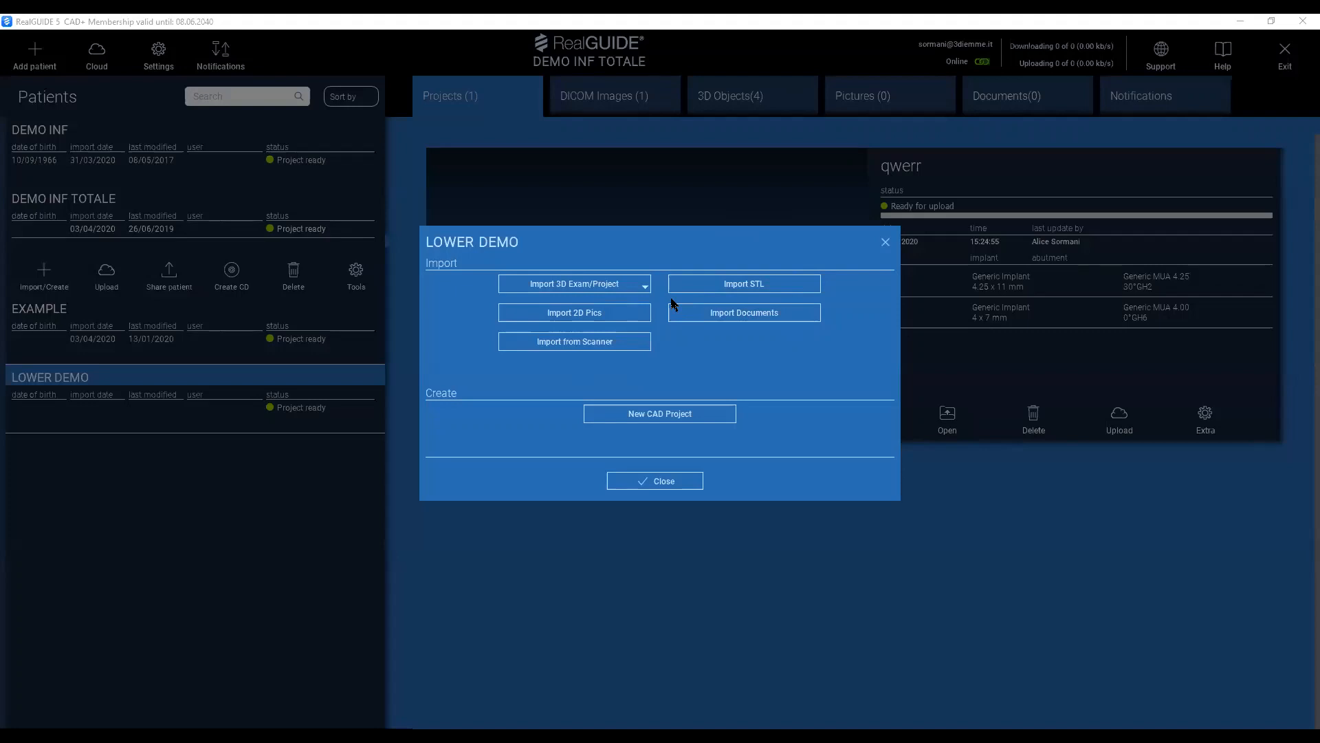
Start a 3D exam import for the LOWER DEMO patient using the DICOM folder option.
{"action": "left_click", "coordinate": [598, 287]}
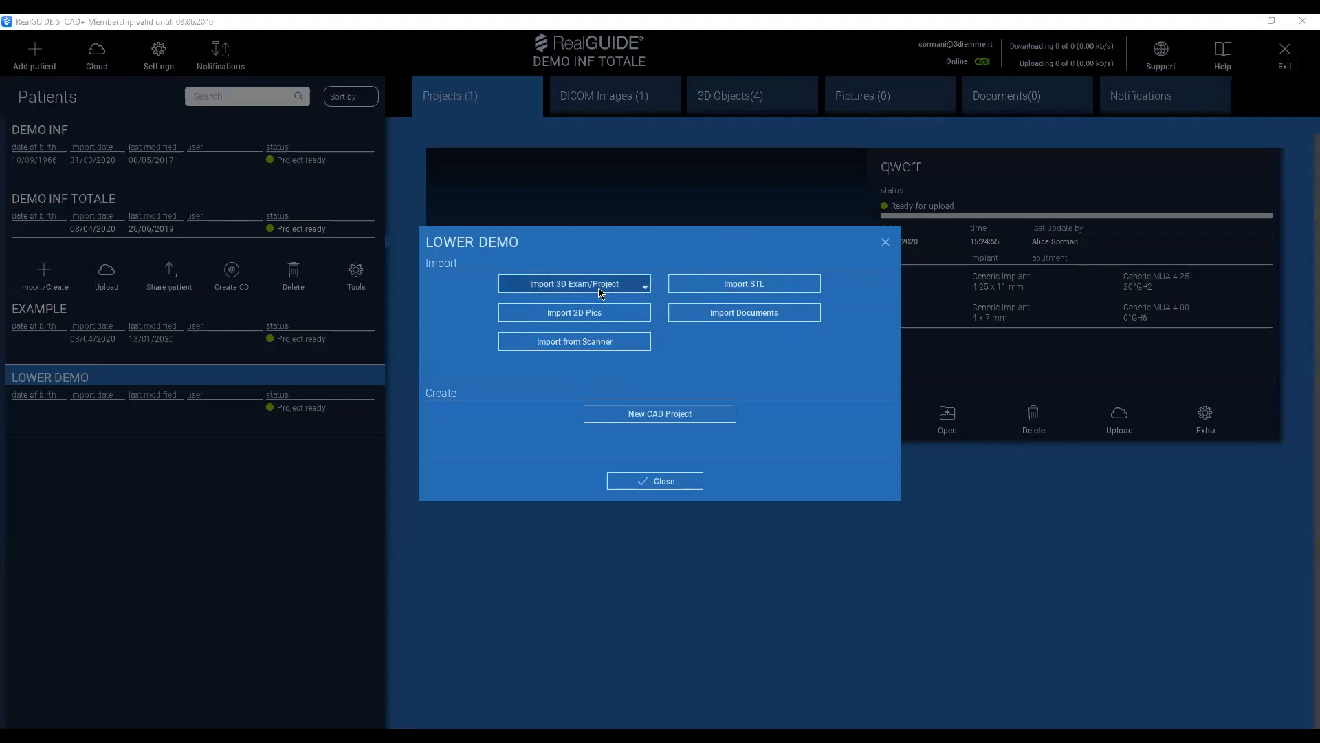
{"action": "left_click", "coordinate": [599, 287]}
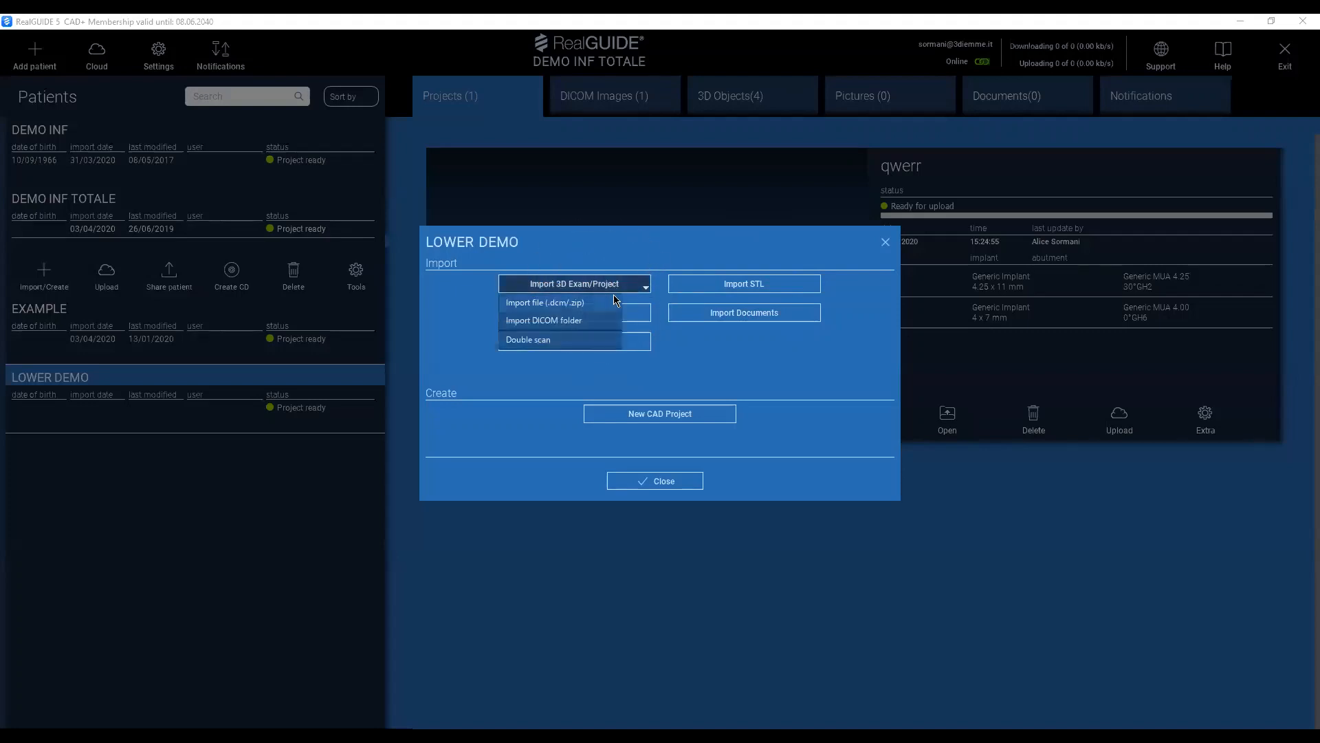
{"action": "left_click", "coordinate": [645, 286]}
{"action": "left_click", "coordinate": [645, 286]}
{"action": "left_click", "coordinate": [572, 304]}
{"action": "left_click", "coordinate": [579, 304]}
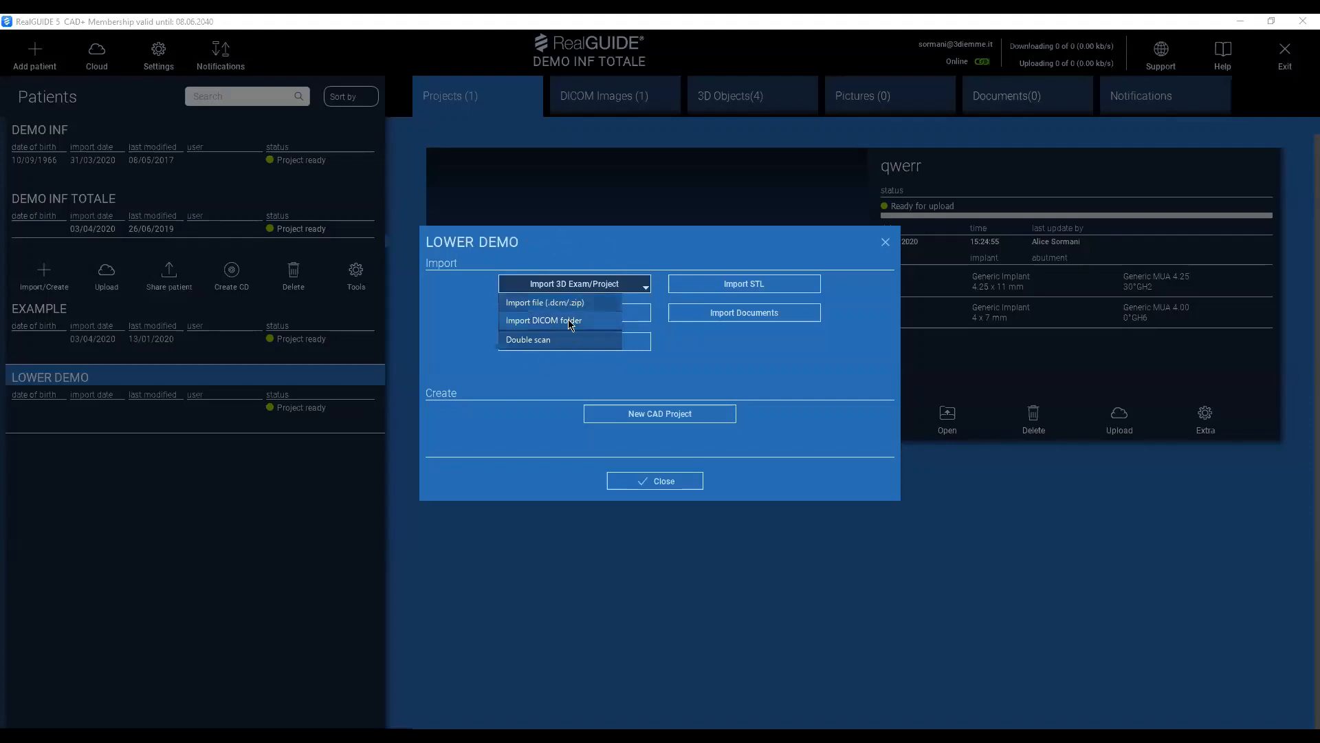
{"action": "left_click", "coordinate": [570, 323]}
{"action": "left_click", "coordinate": [584, 325]}
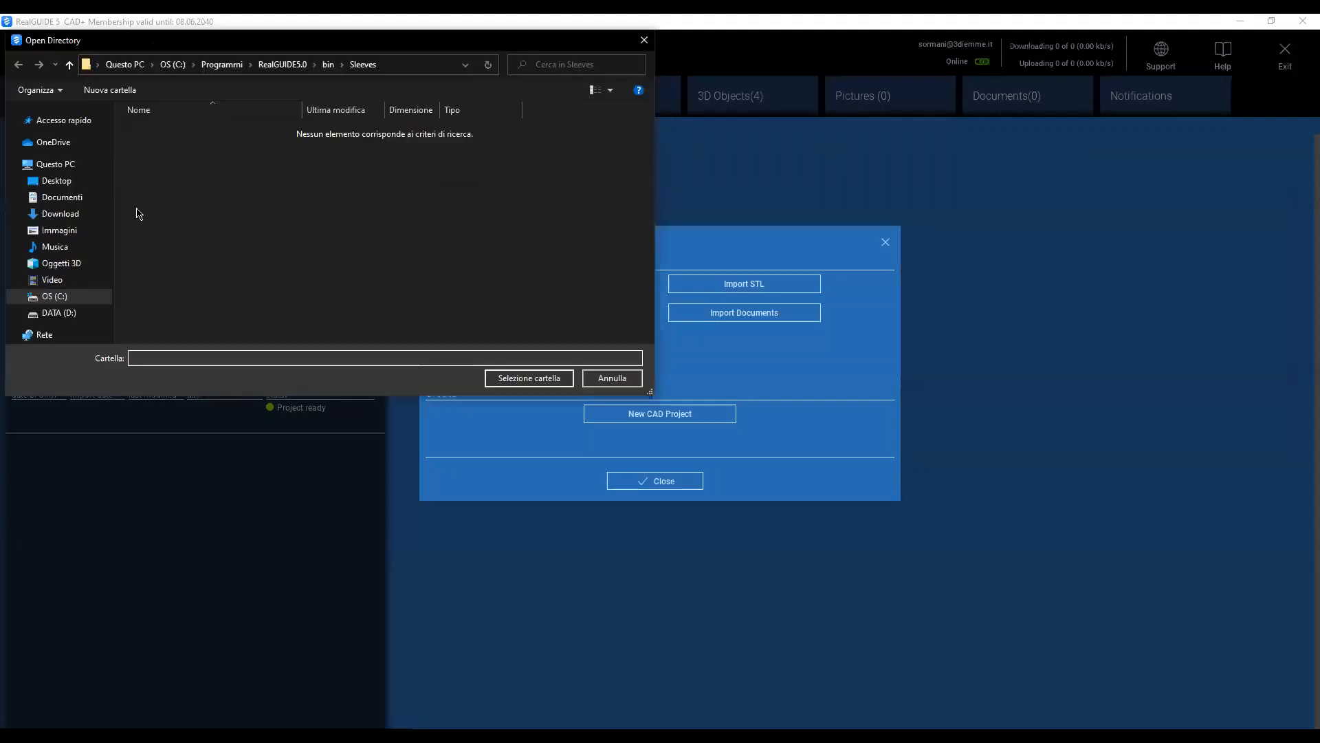
Try to open the TRAINING DEMO CASES shortcut on the Desktop as the DICOM source folder.
{"action": "left_click", "coordinate": [68, 185]}
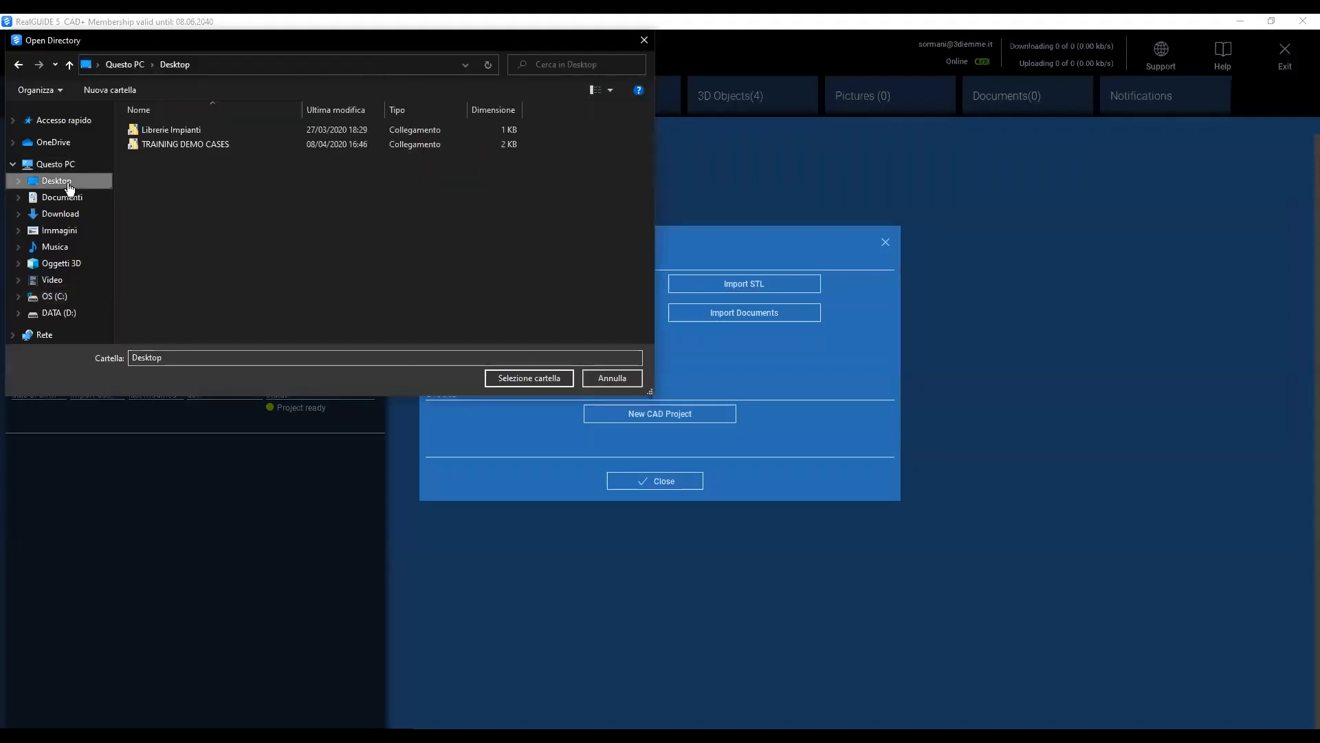
{"action": "double_click", "coordinate": [199, 145]}
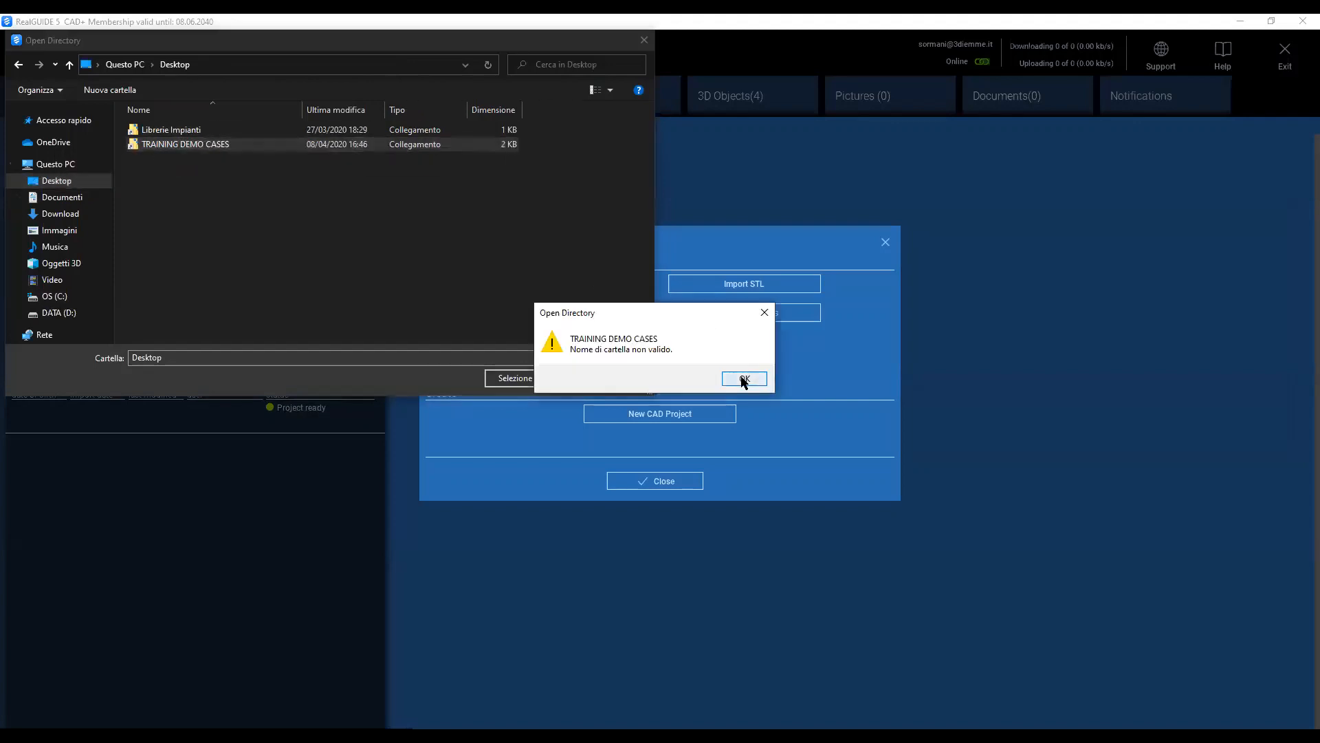
{"action": "left_click", "coordinate": [744, 379]}
{"action": "double_click", "coordinate": [177, 143]}
{"action": "left_click", "coordinate": [744, 379]}
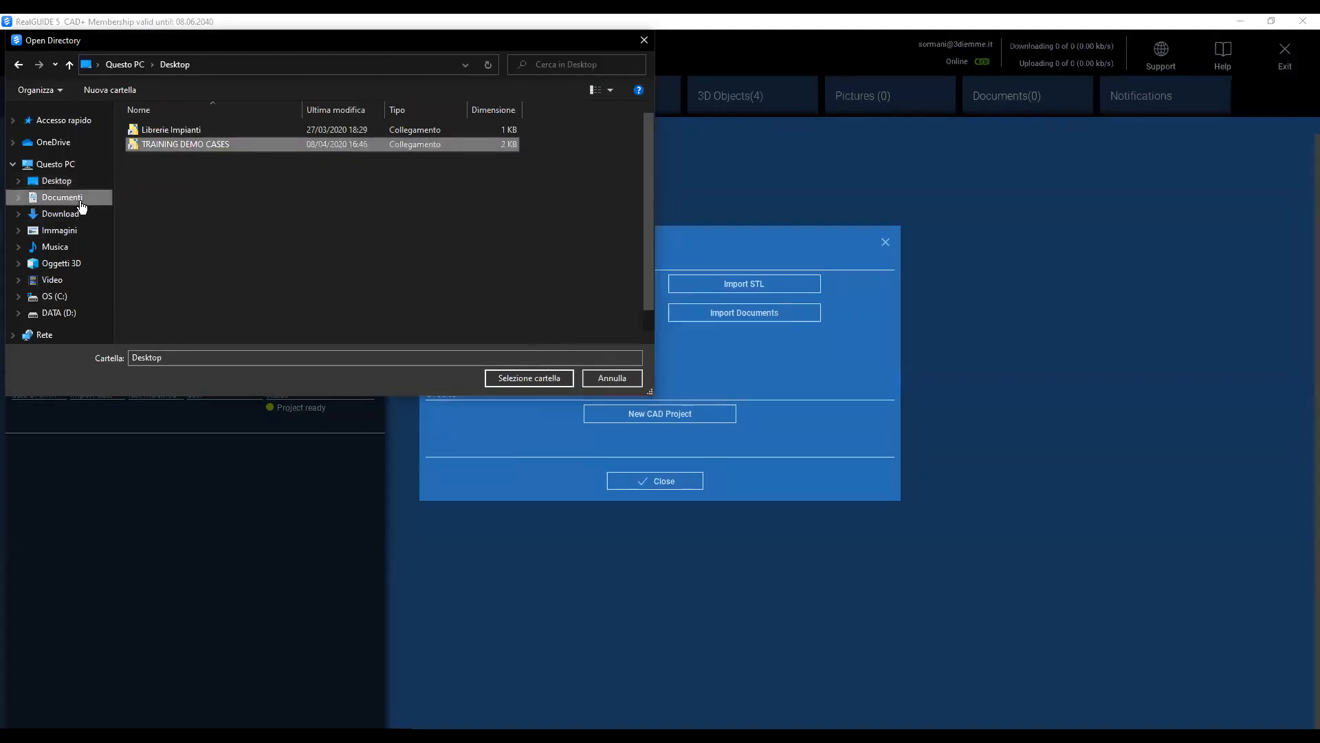
Browse to the folder Documenti > Corsi > TRAINING DEMO CASES > PARZIALE INF BB.
{"action": "left_click", "coordinate": [80, 201]}
{"action": "left_click", "coordinate": [180, 214]}
{"action": "scroll", "coordinate": [192, 245], "scroll_direction": "down", "scroll_amount": 1}
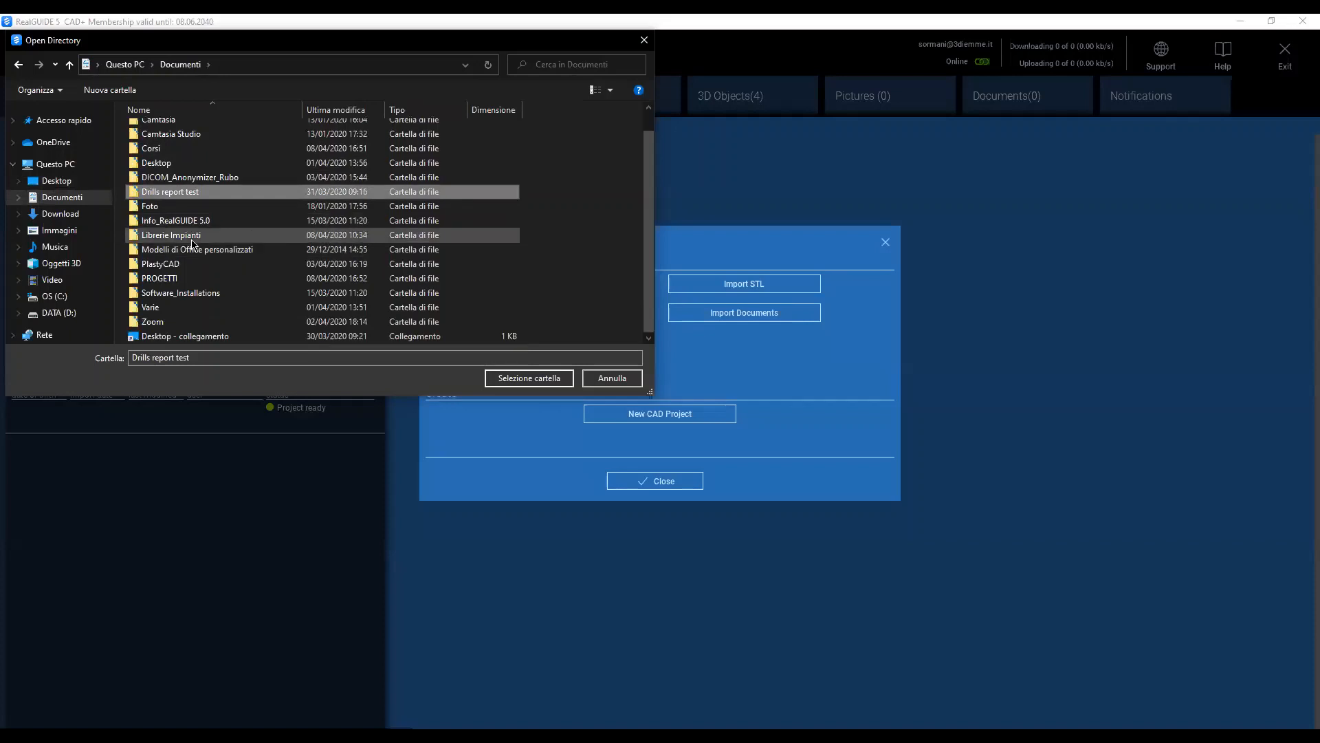
{"action": "scroll", "coordinate": [185, 172], "scroll_direction": "up", "scroll_amount": 1}
{"action": "double_click", "coordinate": [184, 173]}
{"action": "left_click", "coordinate": [200, 134]}
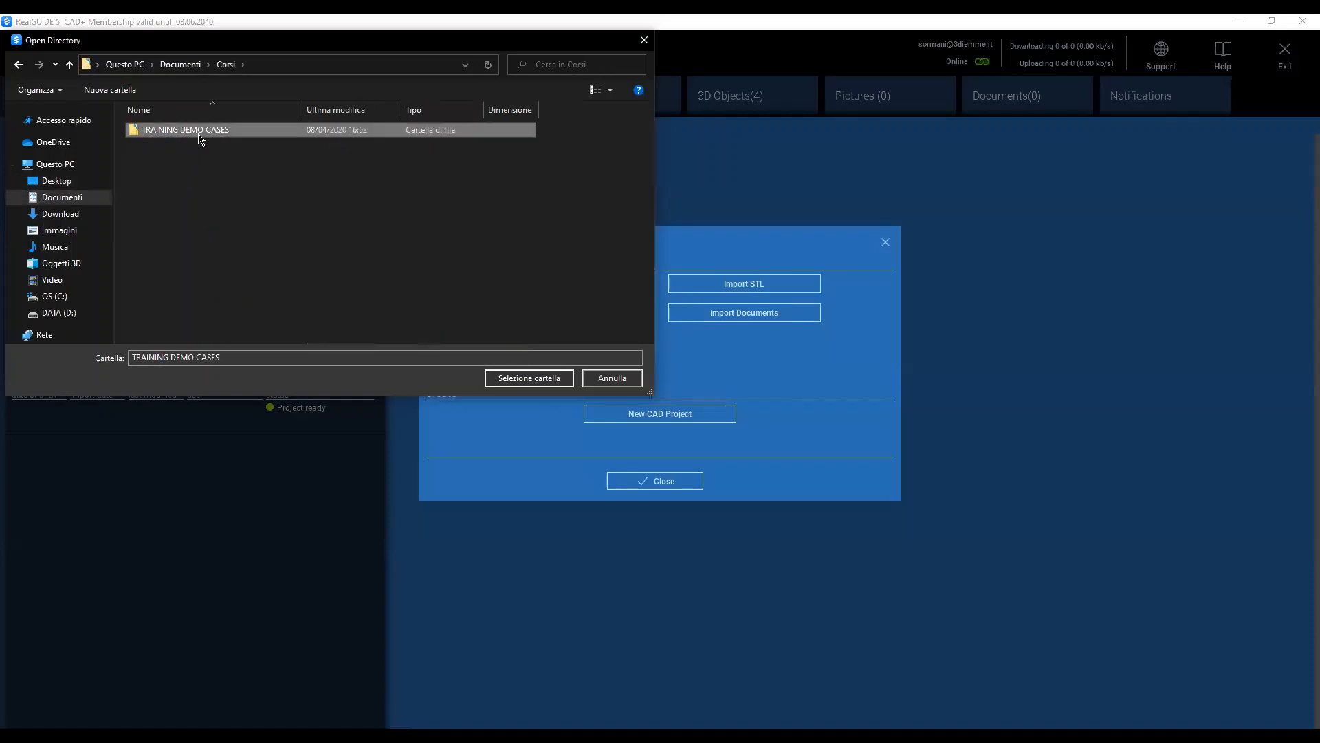
{"action": "double_click", "coordinate": [199, 134]}
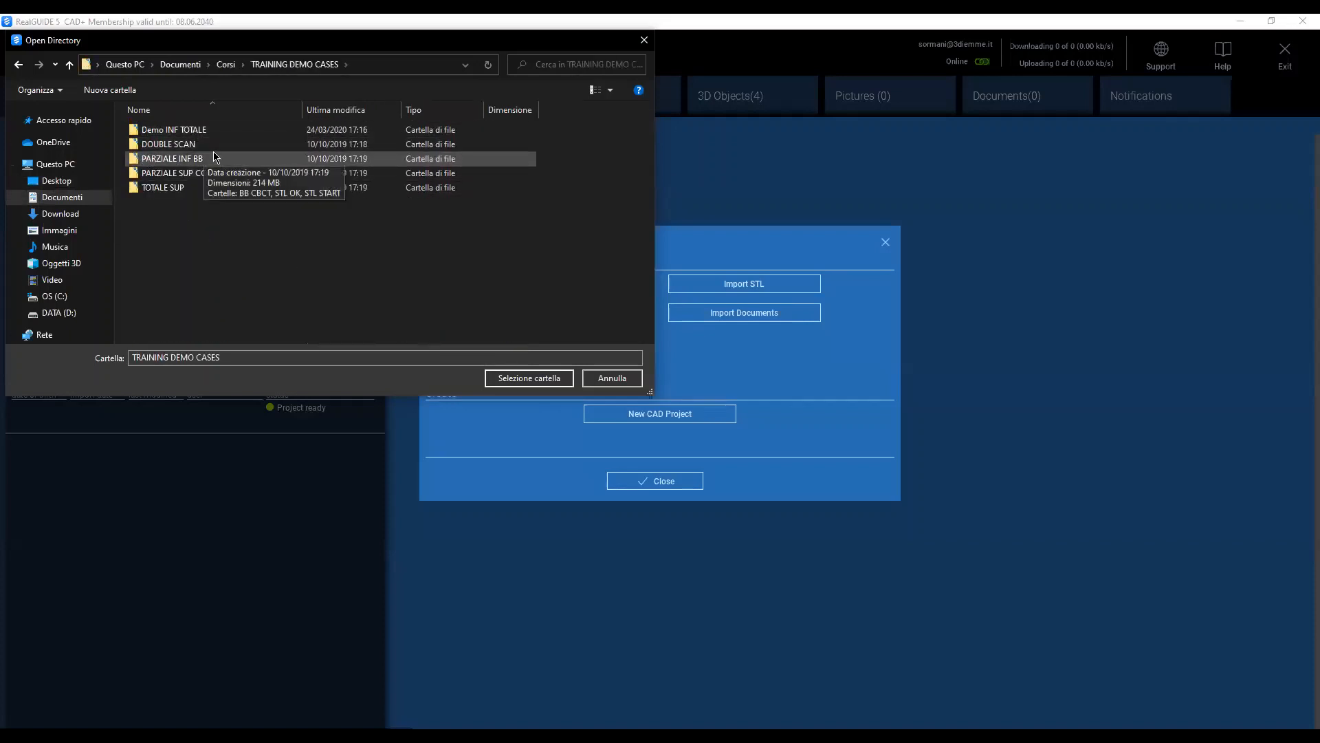
{"action": "double_click", "coordinate": [170, 159]}
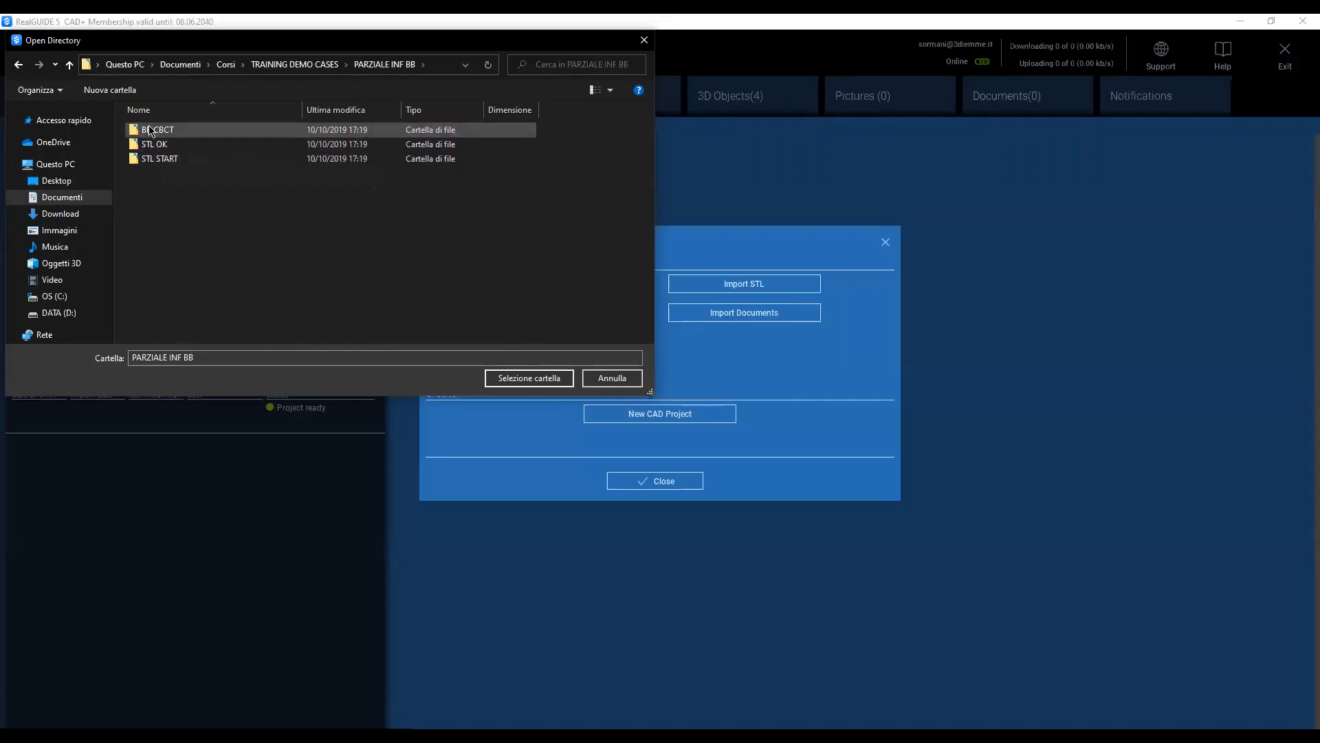
Import the BB CBCT folder as the patient's DICOM images and acknowledge the finished import.
{"action": "left_click", "coordinate": [151, 131]}
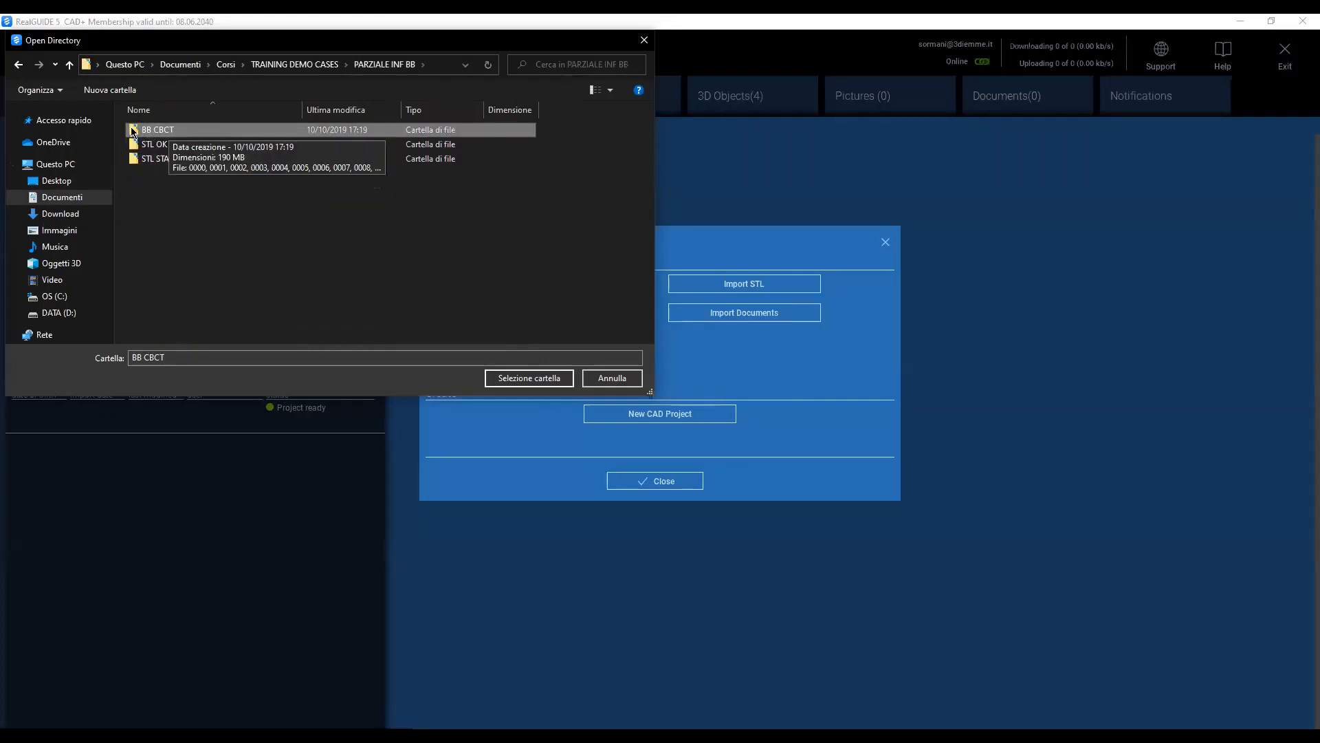
{"action": "left_click", "coordinate": [529, 378]}
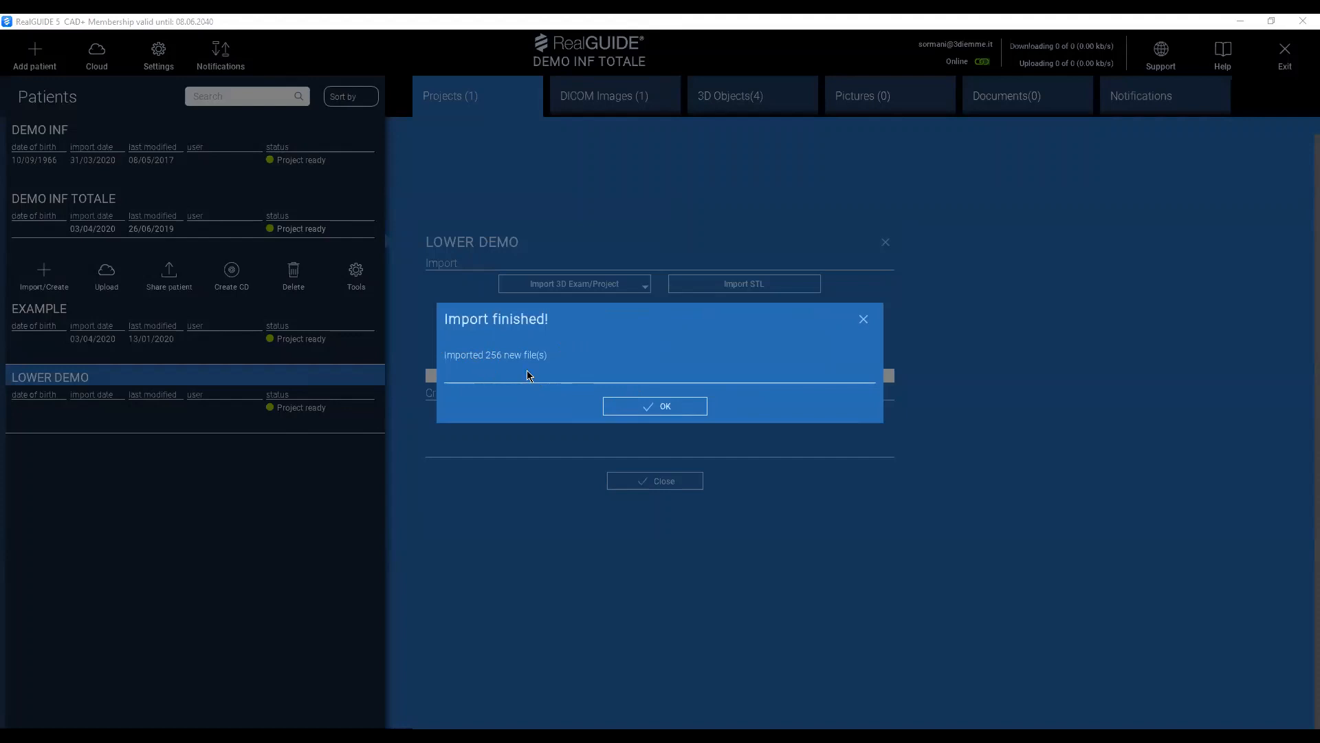
{"action": "left_click", "coordinate": [657, 408]}
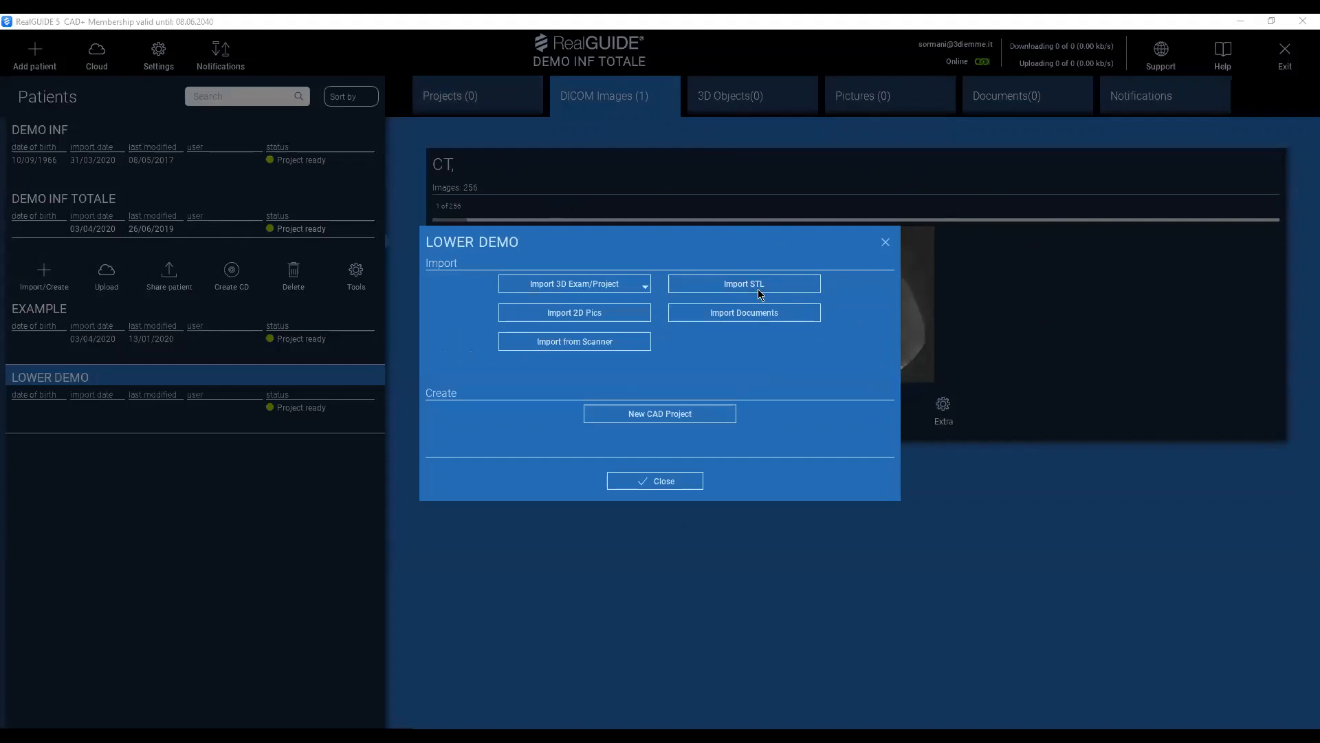
Start an STL import for the patient with Anatomy as the object type.
{"action": "left_click", "coordinate": [714, 285]}
{"action": "left_click", "coordinate": [776, 285]}
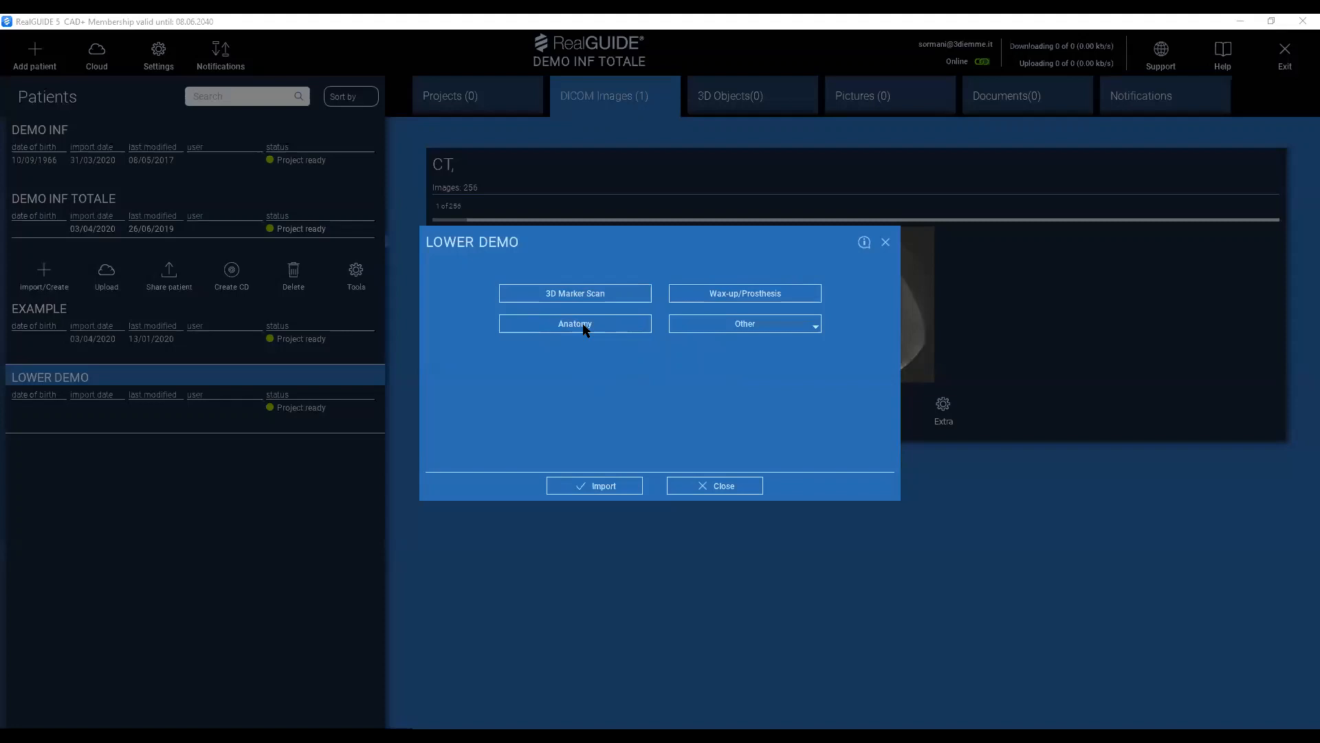
{"action": "left_click", "coordinate": [779, 291]}
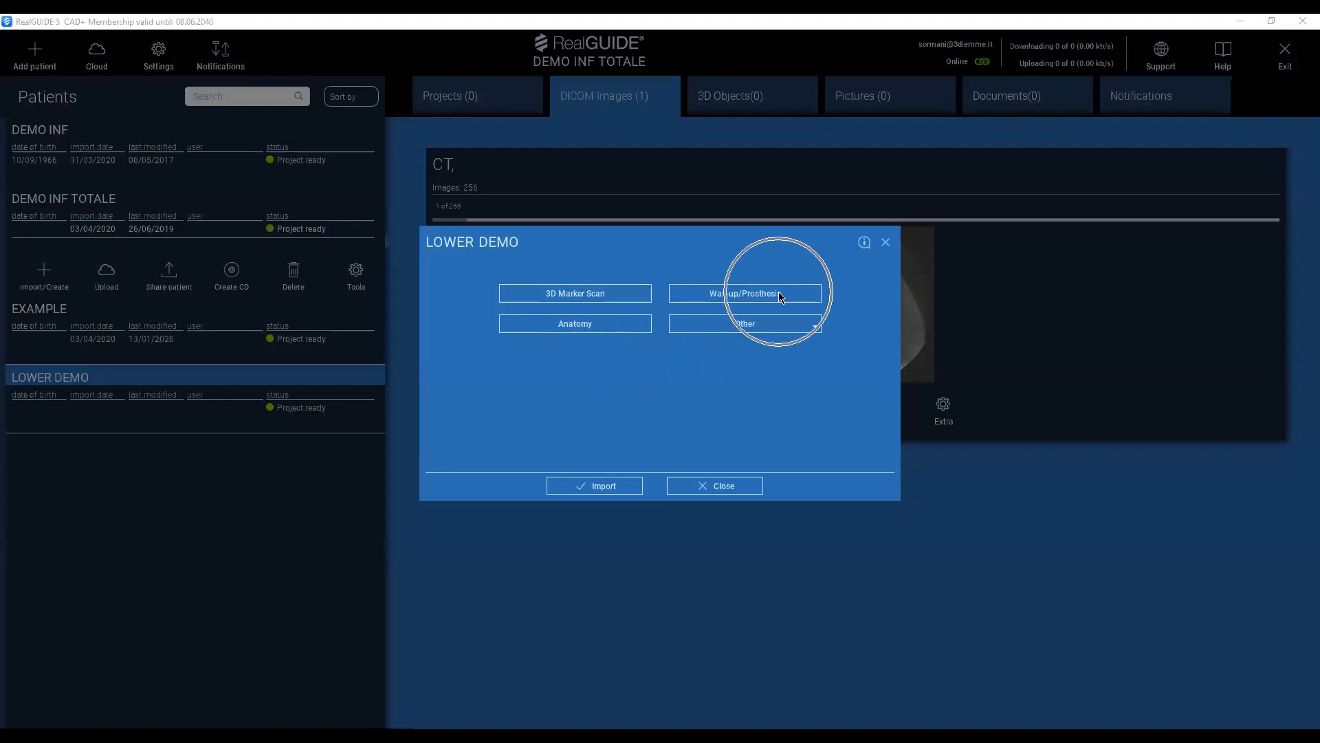
{"action": "left_click", "coordinate": [778, 291]}
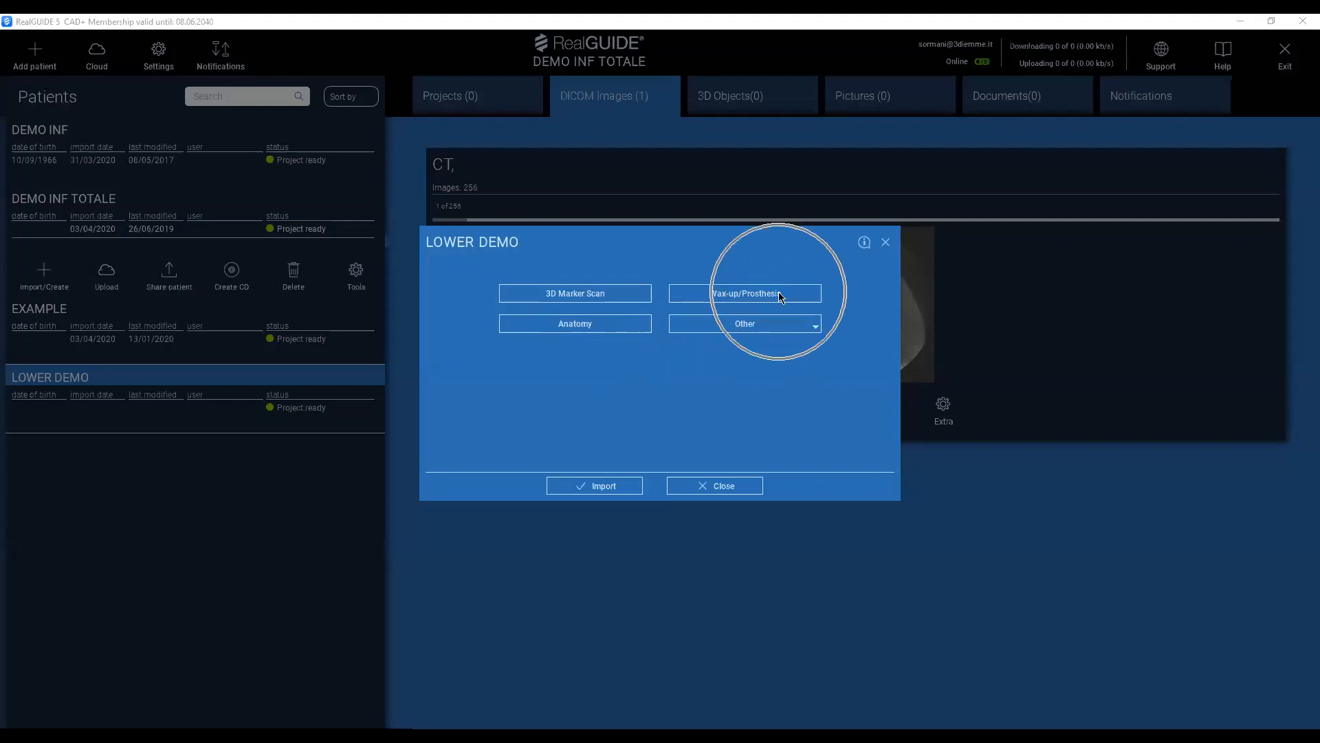
{"action": "left_click", "coordinate": [596, 295]}
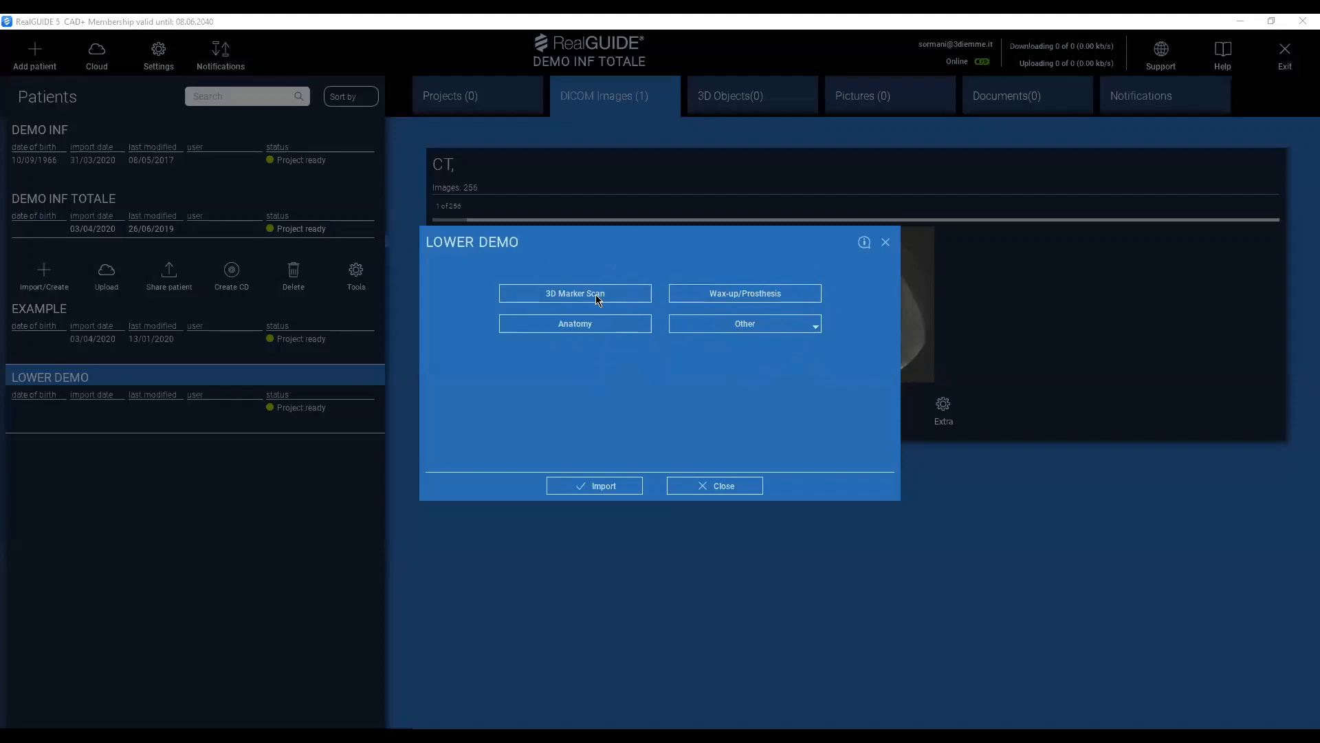
{"action": "left_click", "coordinate": [596, 295]}
{"action": "left_click", "coordinate": [579, 325]}
{"action": "left_click", "coordinate": [614, 325]}
{"action": "left_click", "coordinate": [605, 488]}
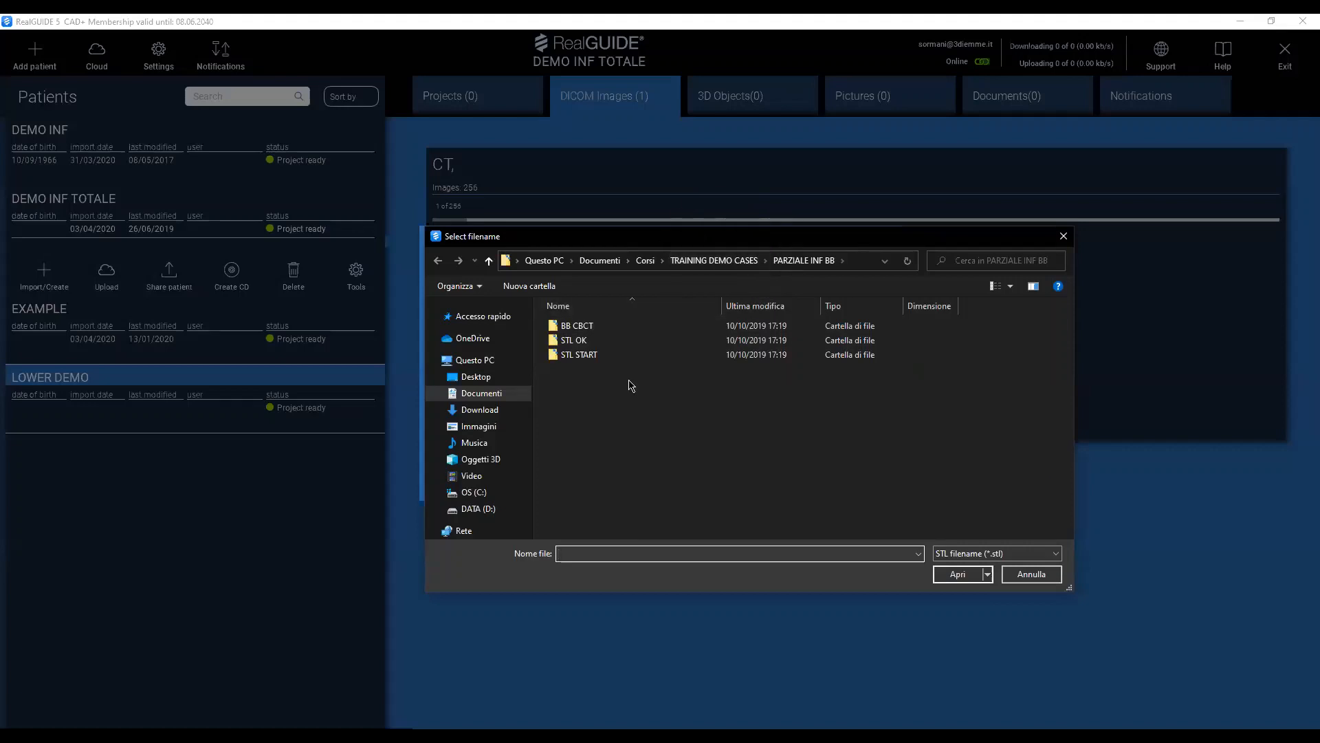
Import the file BB NO matching_Anatomy from the STL START folder as the anatomy model.
{"action": "left_click", "coordinate": [569, 367]}
{"action": "left_click", "coordinate": [570, 362]}
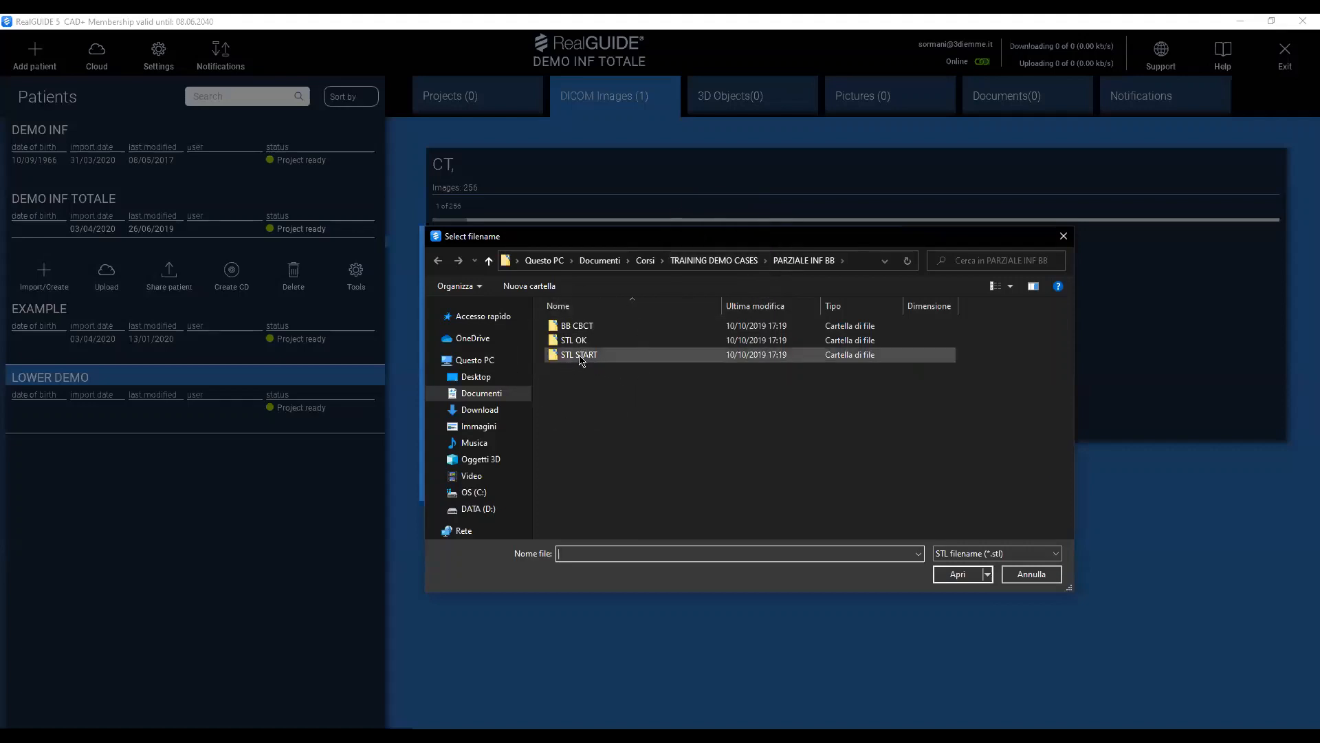
{"action": "left_click", "coordinate": [570, 355]}
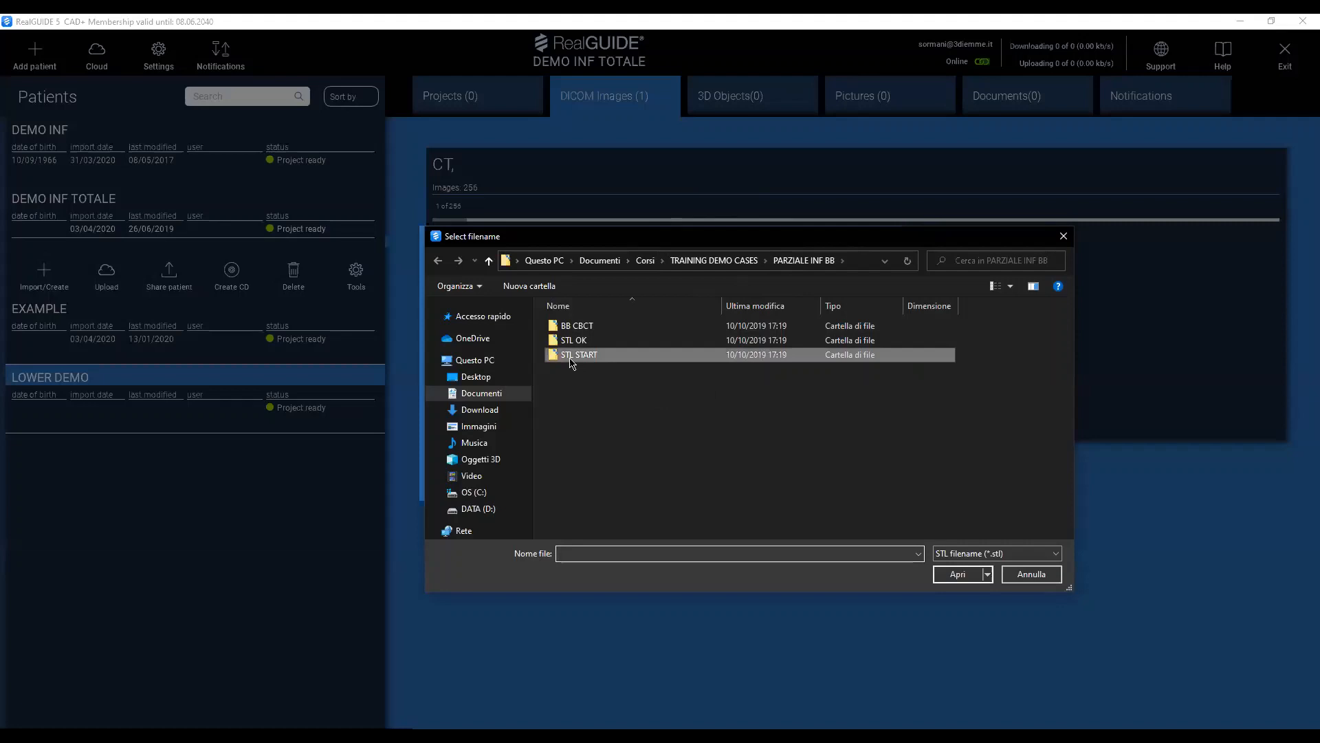
{"action": "double_click", "coordinate": [570, 355]}
{"action": "left_click", "coordinate": [636, 327]}
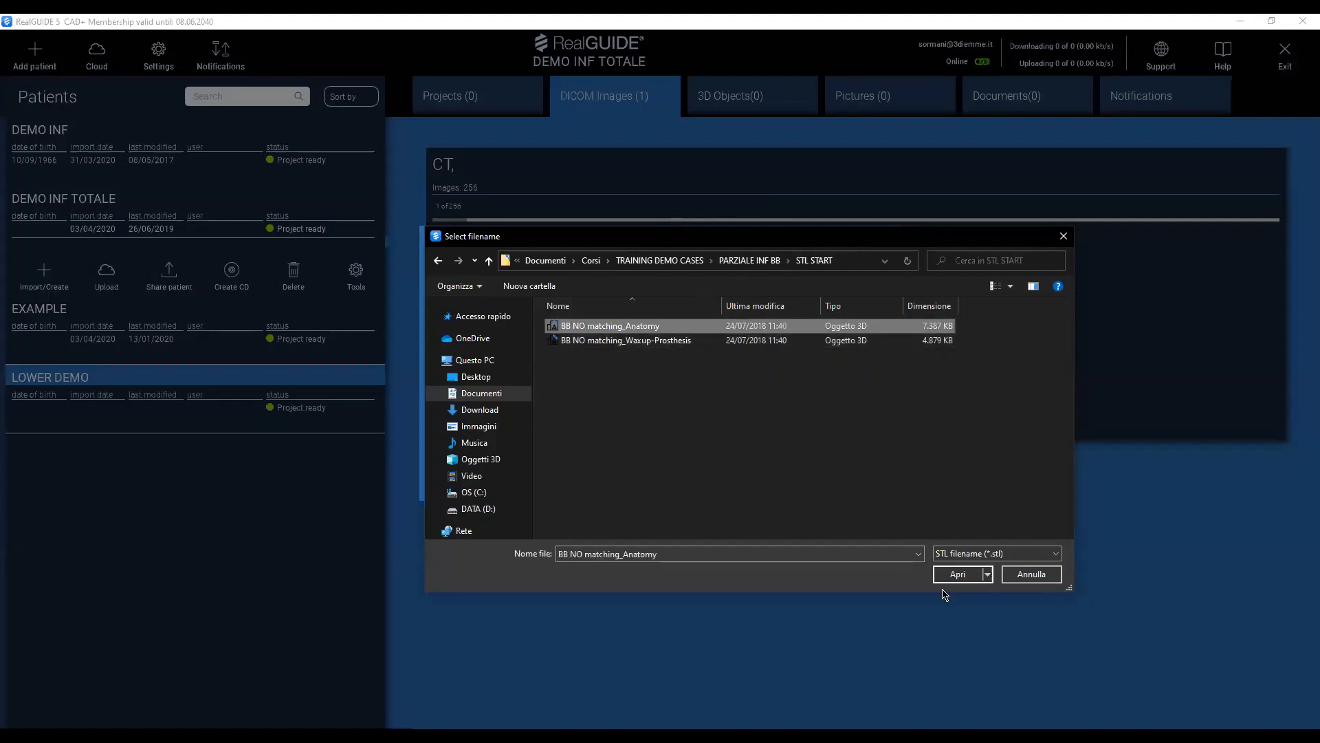
{"action": "left_click", "coordinate": [964, 575]}
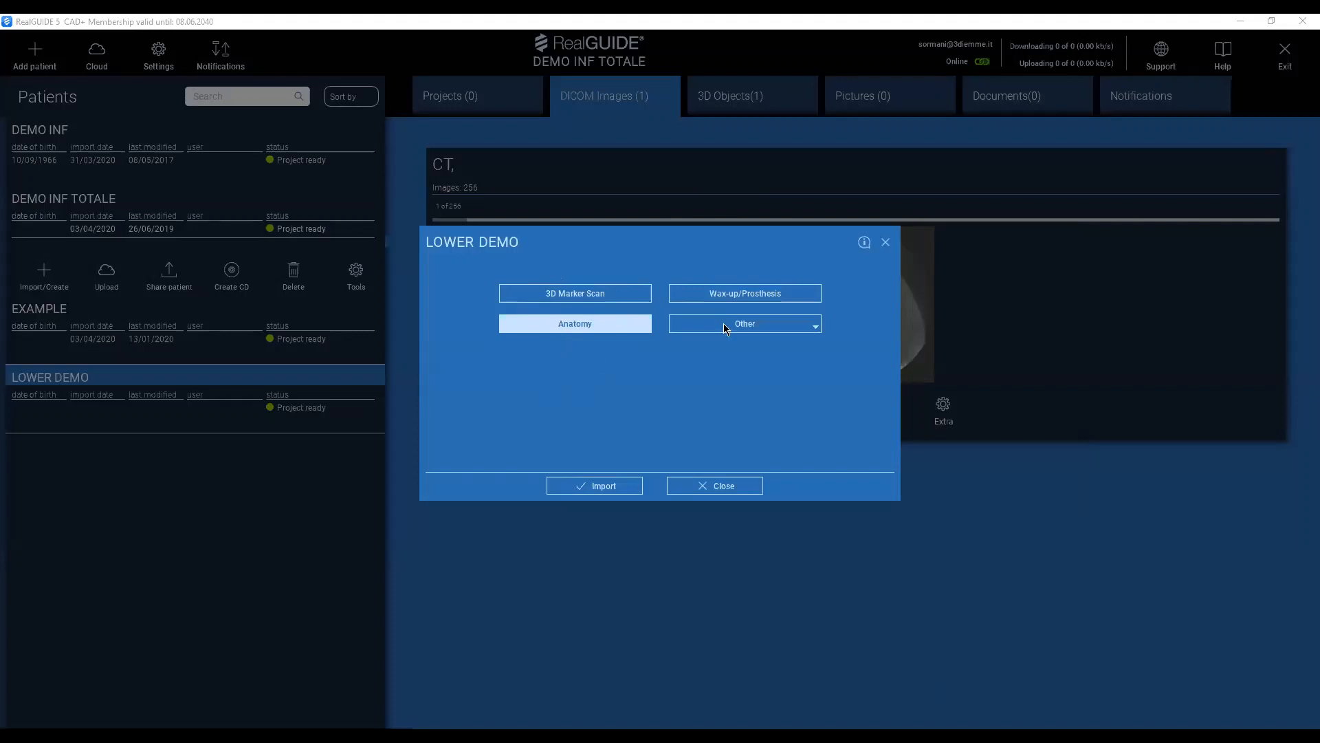
Import the file BB NO matching_Waxup-Prosthesis as a Wax-up/Prosthesis STL object.
{"action": "left_click", "coordinate": [747, 298]}
{"action": "left_click", "coordinate": [617, 486]}
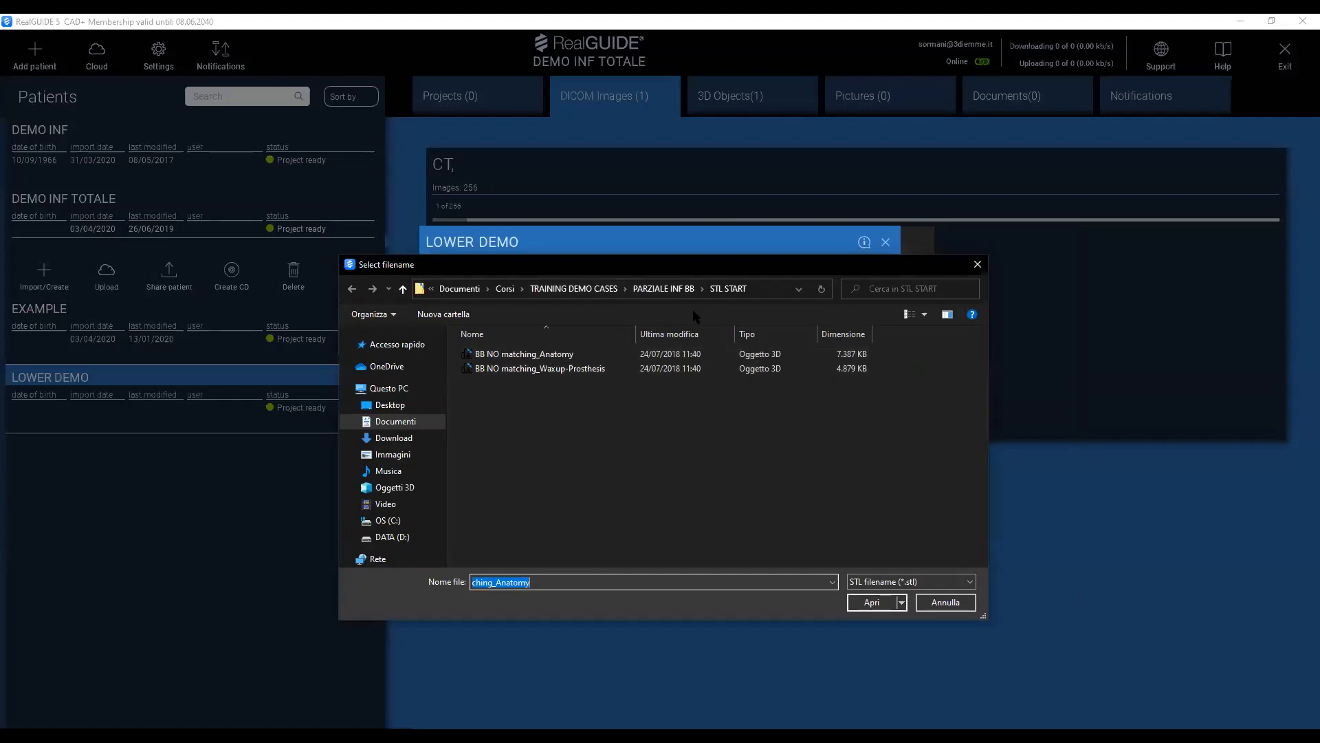
{"action": "left_click", "coordinate": [566, 371]}
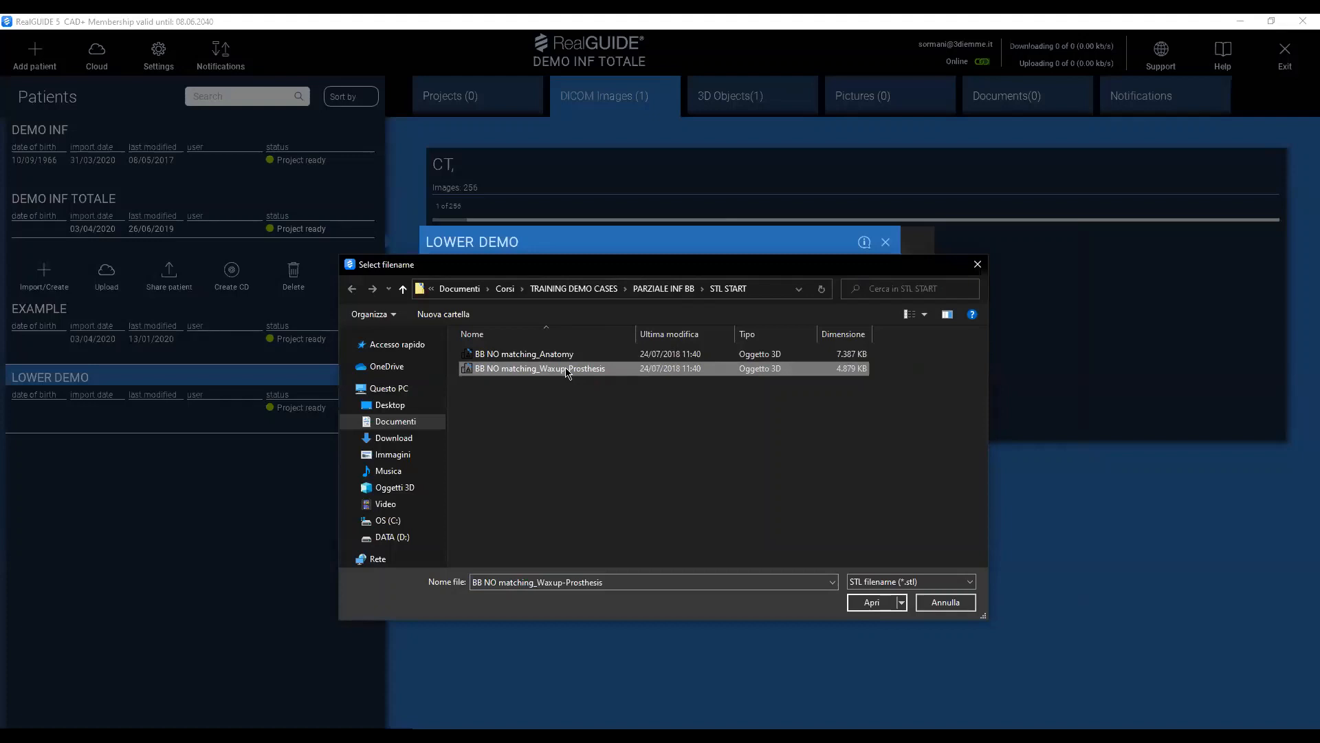
{"action": "left_click", "coordinate": [566, 370]}
{"action": "left_click", "coordinate": [870, 604]}
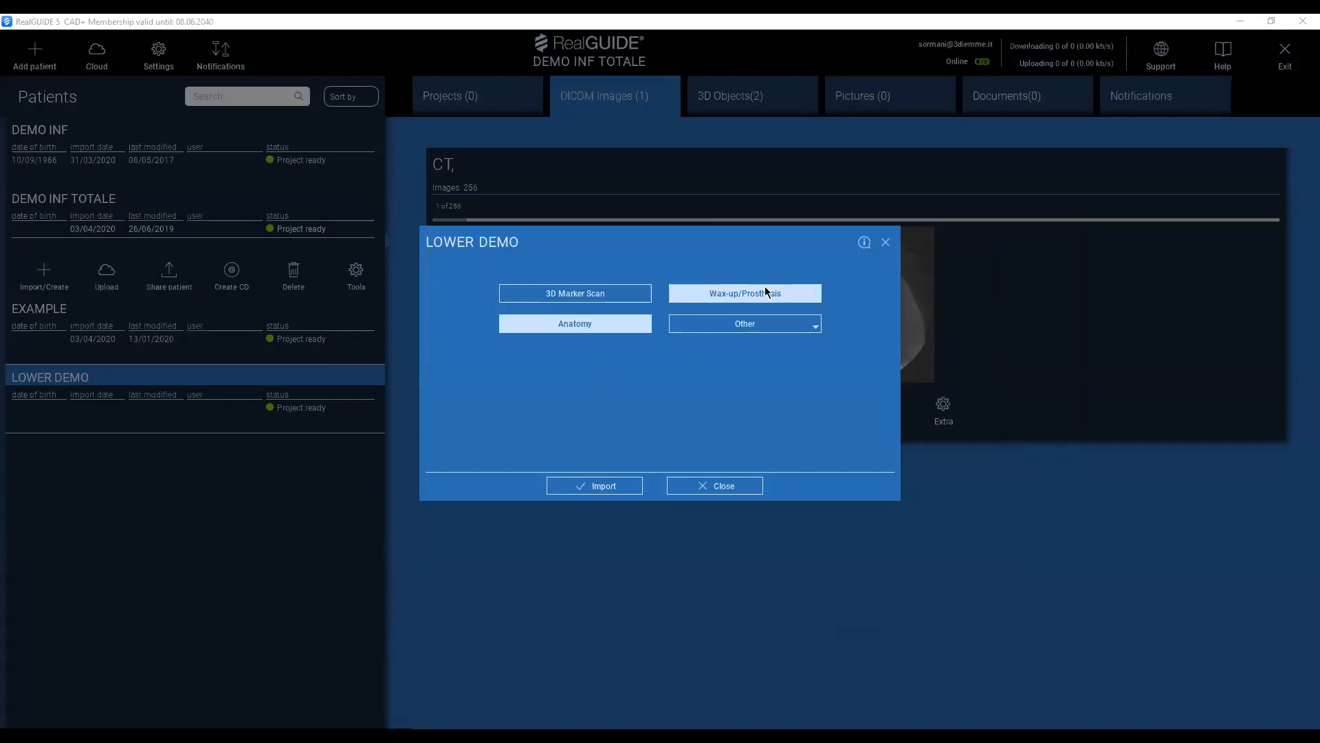
Close the STL object-type selection and the import dialog of the LOWER DEMO patient.
{"action": "left_click", "coordinate": [592, 297]}
{"action": "left_click", "coordinate": [724, 486]}
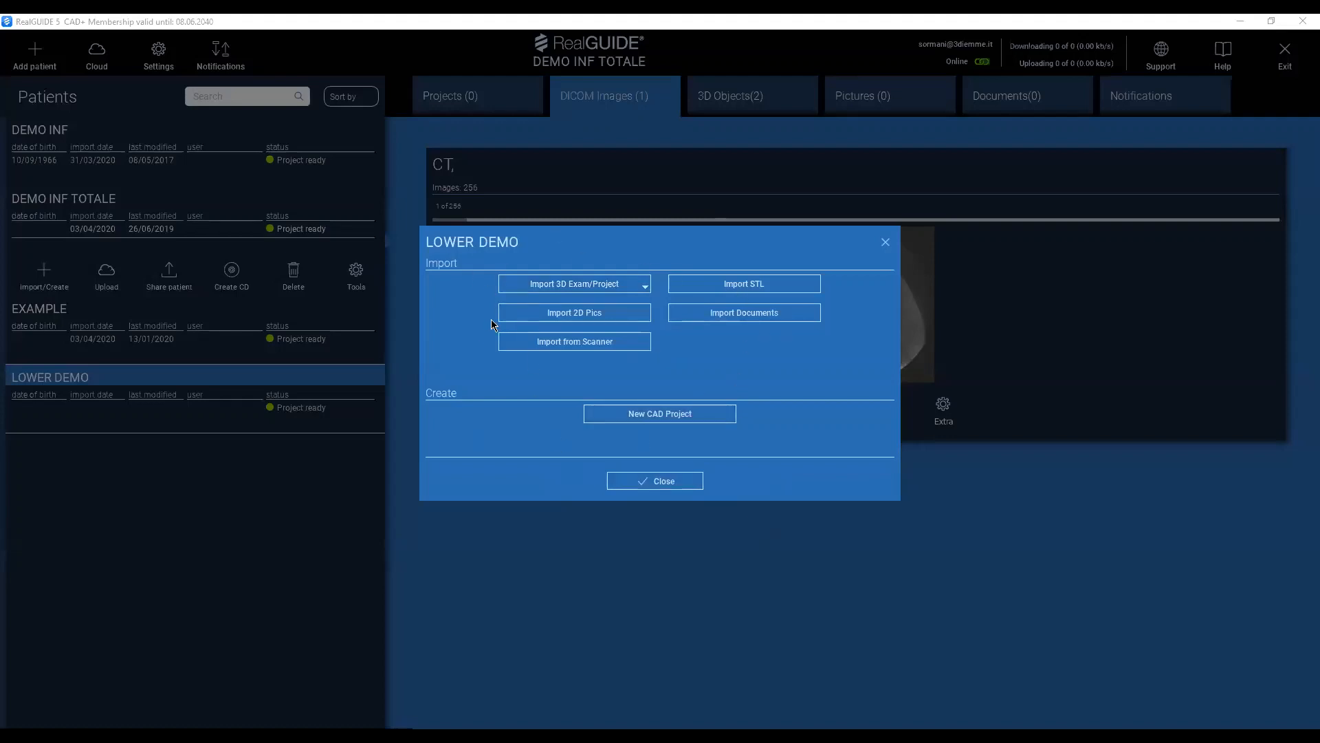
{"action": "left_click", "coordinate": [636, 485]}
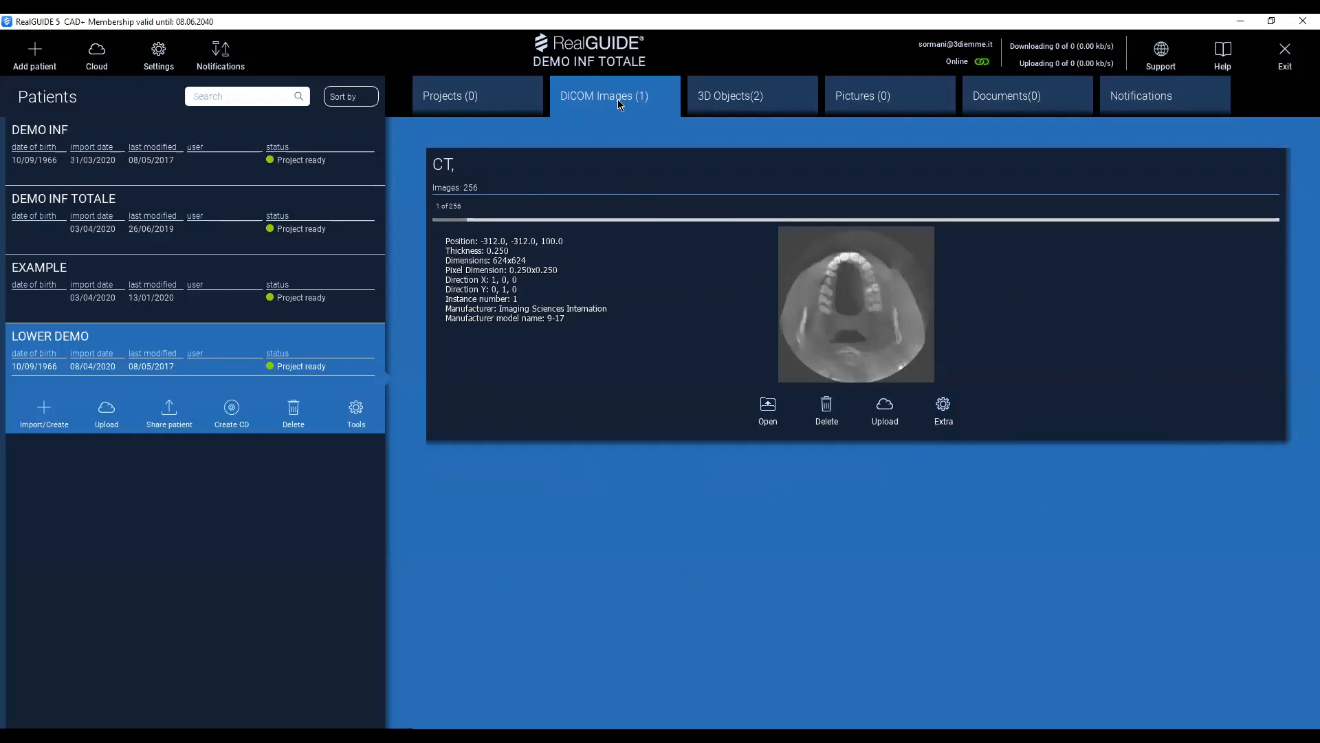
Review the patient's imported data: the DICOM series, 3D objects, pictures and documents.
{"action": "left_click", "coordinate": [460, 102]}
{"action": "mouse_move", "coordinate": [450, 219]}
{"action": "left_mouse_down"}
{"action": "mouse_move", "coordinate": [1031, 218]}
{"action": "mouse_move", "coordinate": [423, 234]}
{"action": "mouse_move", "coordinate": [860, 214]}
{"action": "mouse_move", "coordinate": [459, 214]}
{"action": "mouse_move", "coordinate": [423, 227]}
{"action": "mouse_move", "coordinate": [875, 215]}
{"action": "mouse_move", "coordinate": [433, 214]}
{"action": "left_mouse_up"}
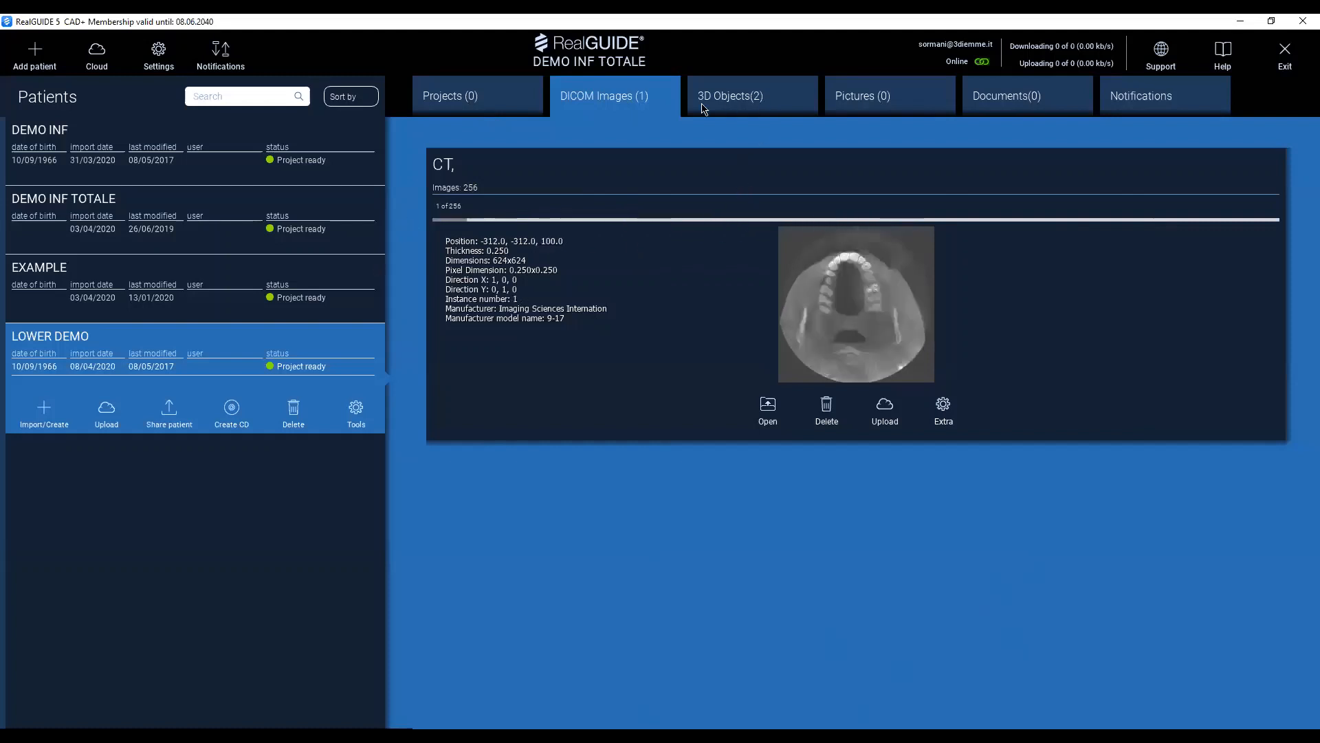
{"action": "left_click", "coordinate": [754, 103]}
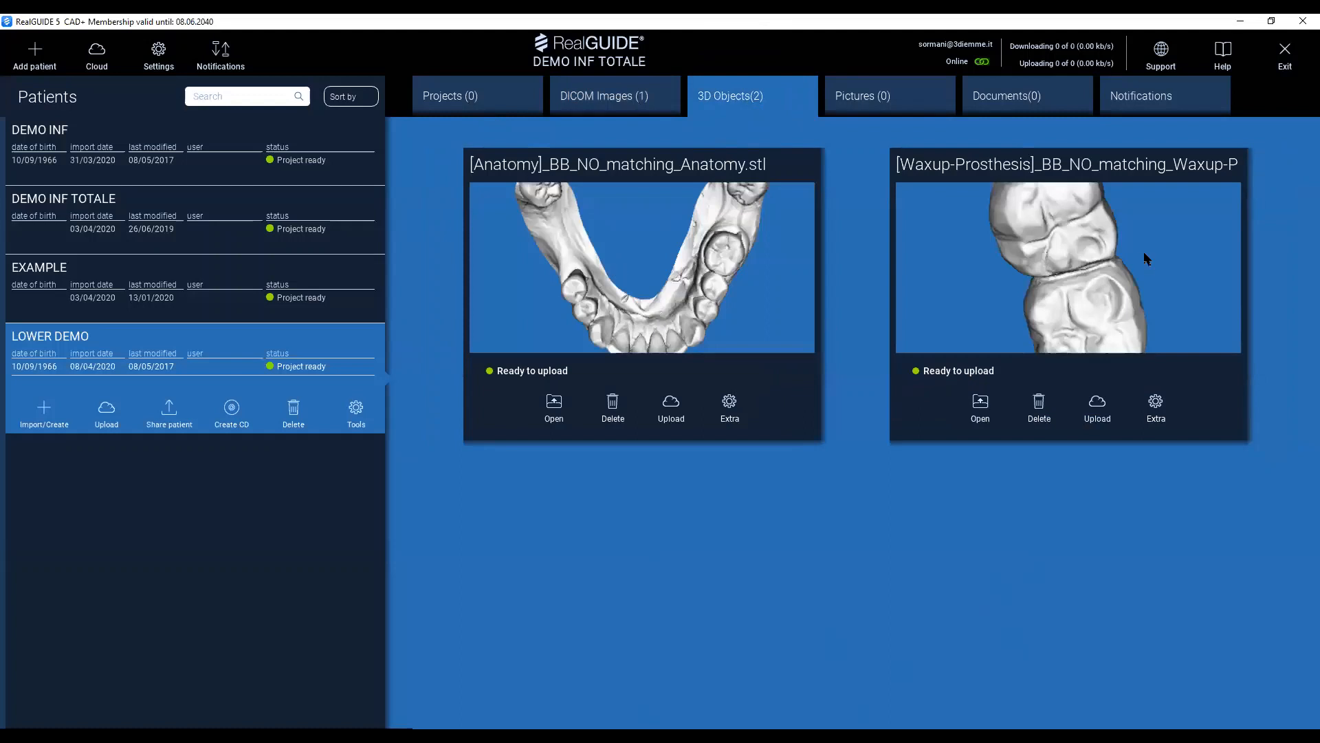
{"action": "left_click", "coordinate": [879, 101]}
{"action": "left_click", "coordinate": [1001, 99]}
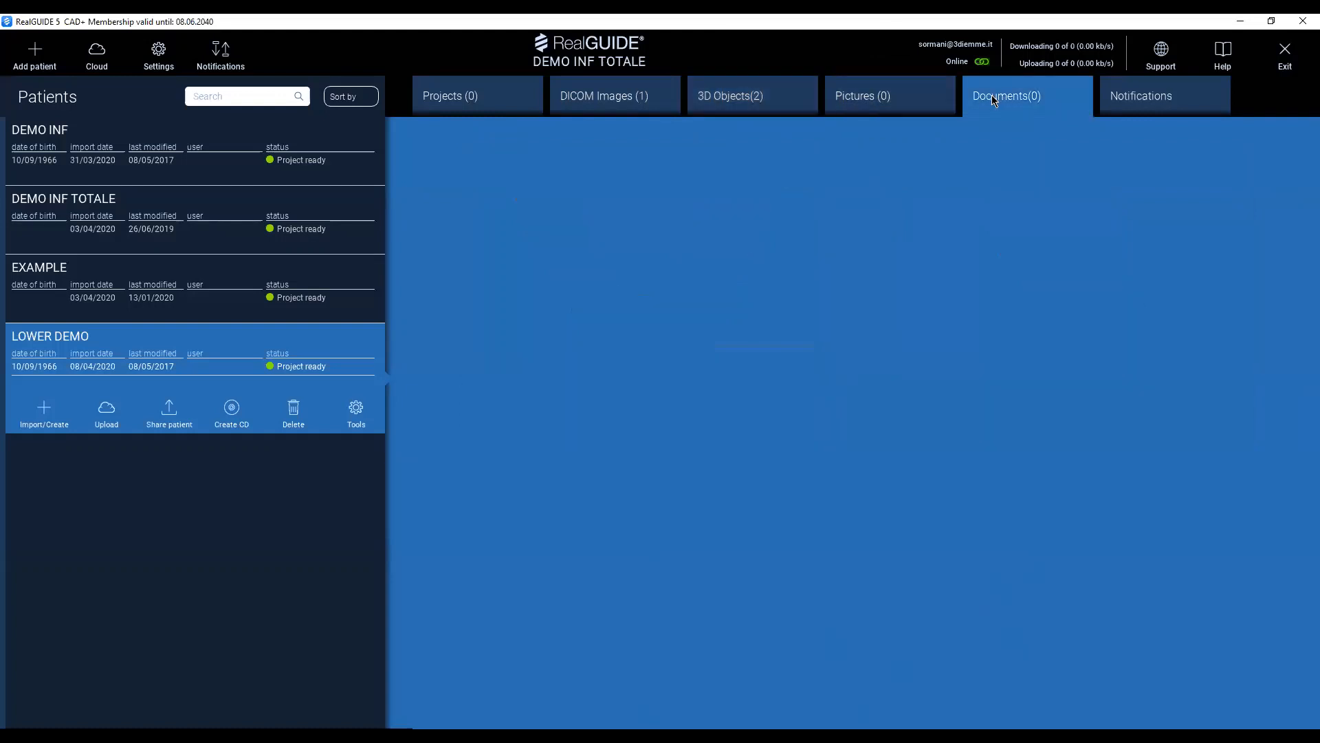
Open the patient's CT series in the 3D View.
{"action": "left_click", "coordinate": [614, 105]}
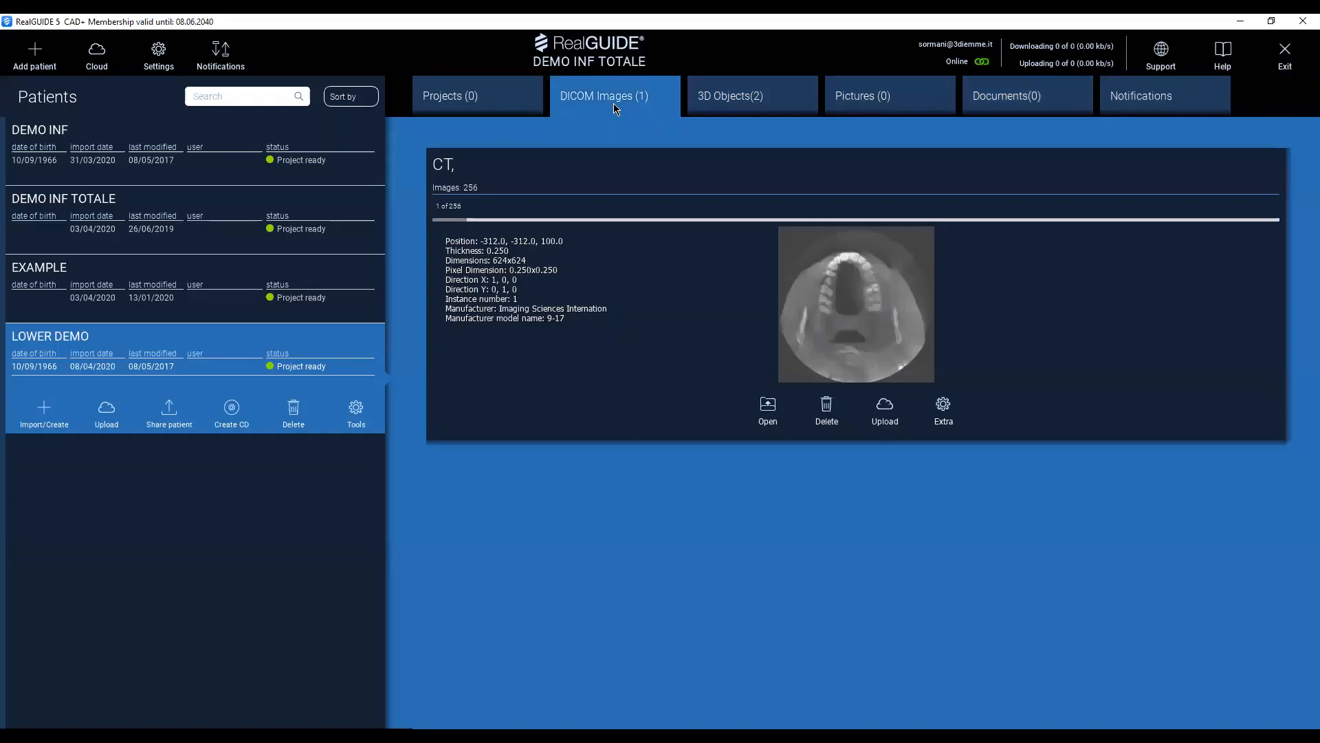
{"action": "left_click", "coordinate": [765, 408]}
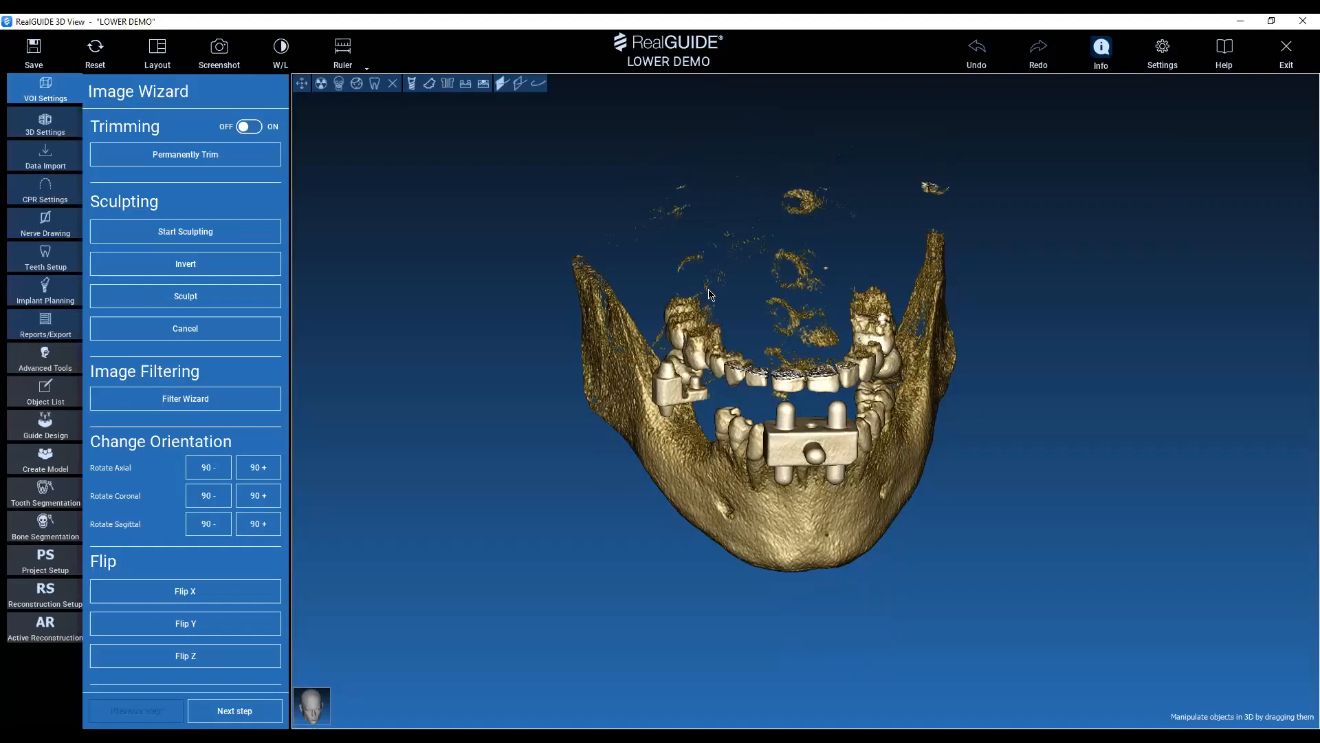
Examine the CT reconstruction of the jaws from the front and side, checking for scatter and regions not needed for planning.
{"action": "left_click_drag", "start_coordinate": [773, 481], "coordinate": [762, 390]}
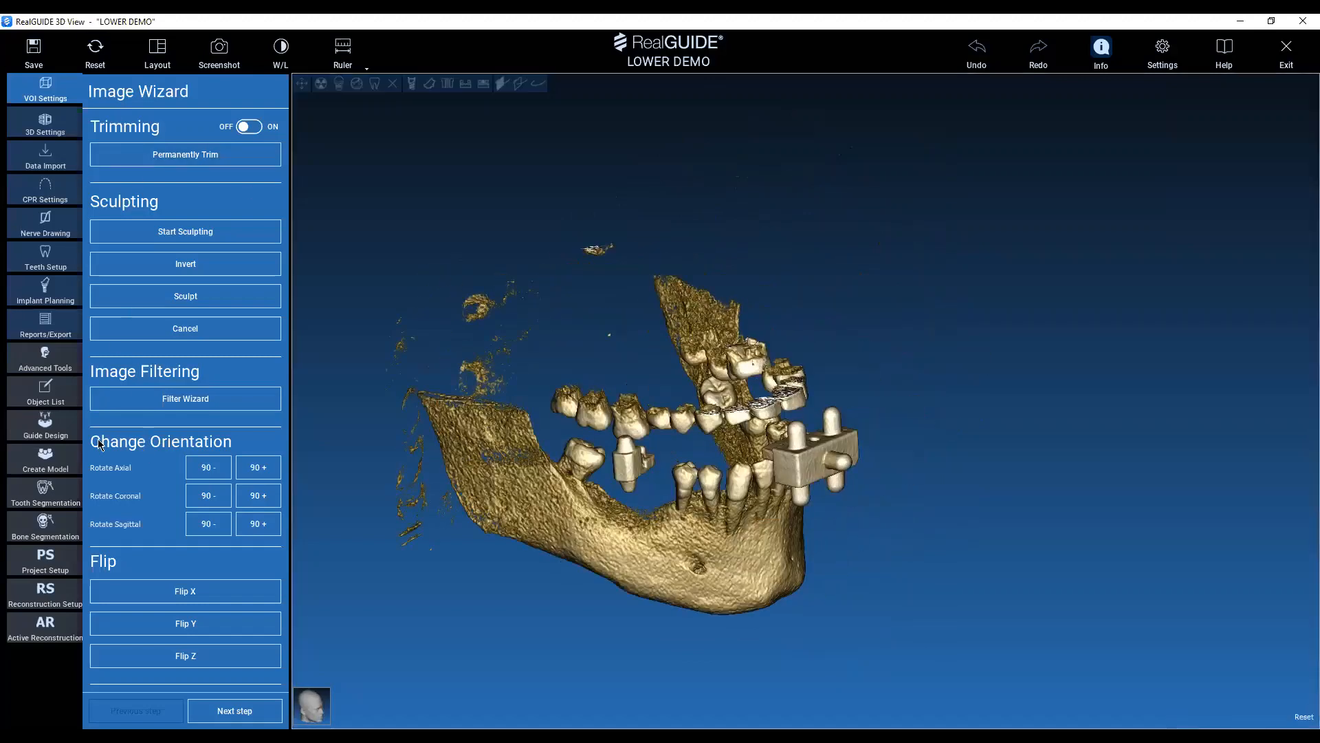
{"action": "left_click", "coordinate": [97, 267]}
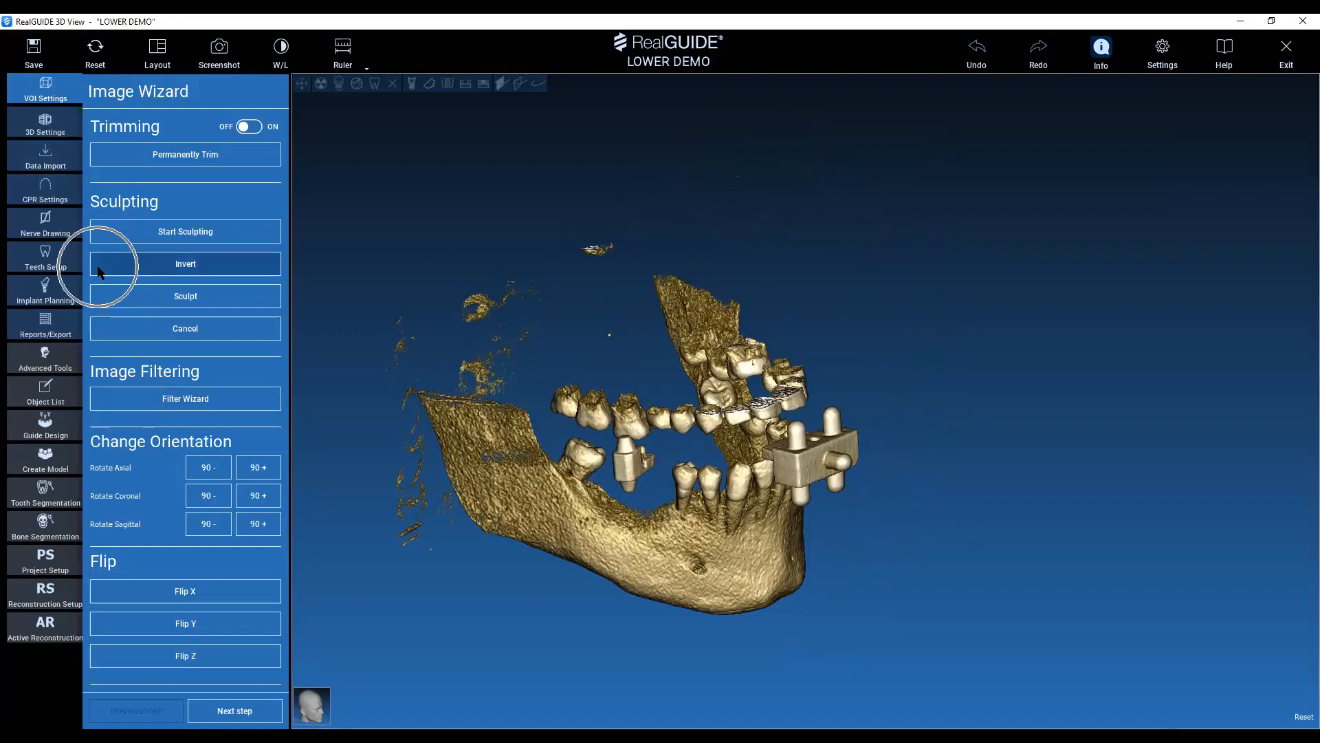
{"action": "left_click", "coordinate": [46, 133]}
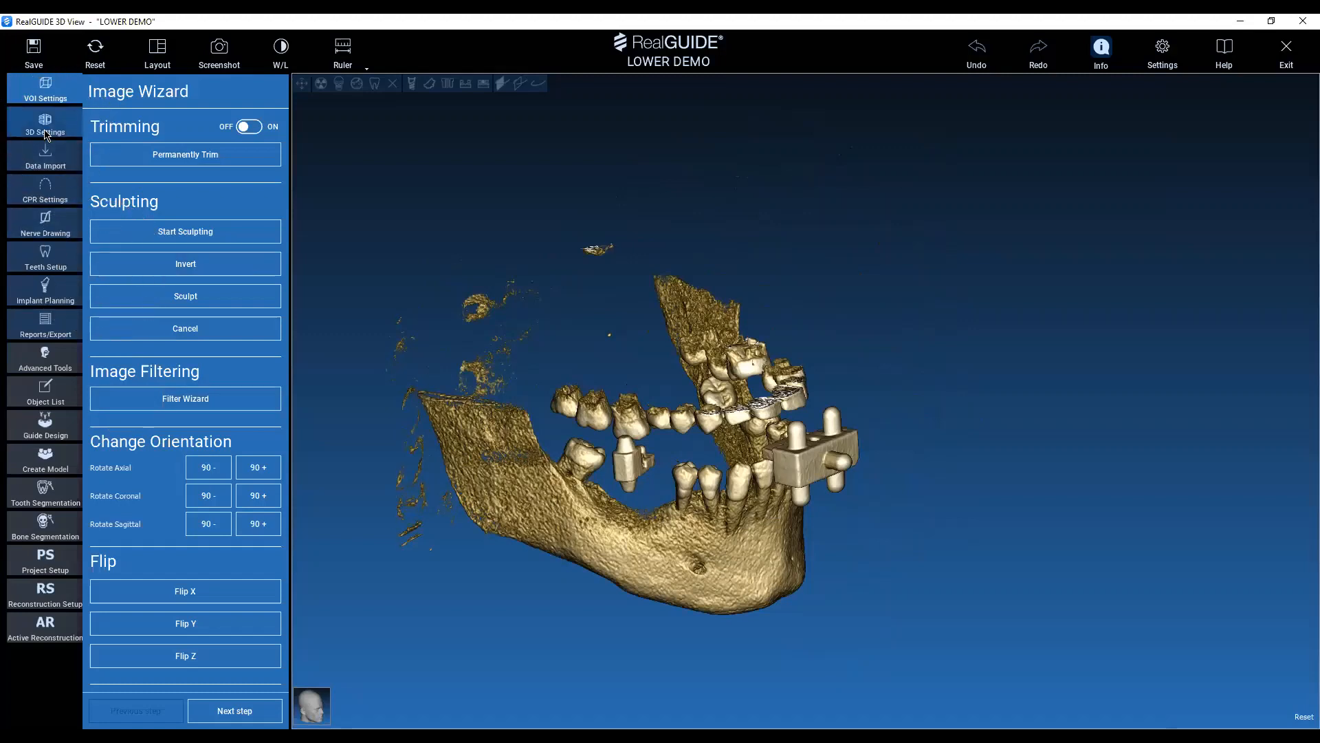
{"action": "left_click", "coordinate": [47, 132]}
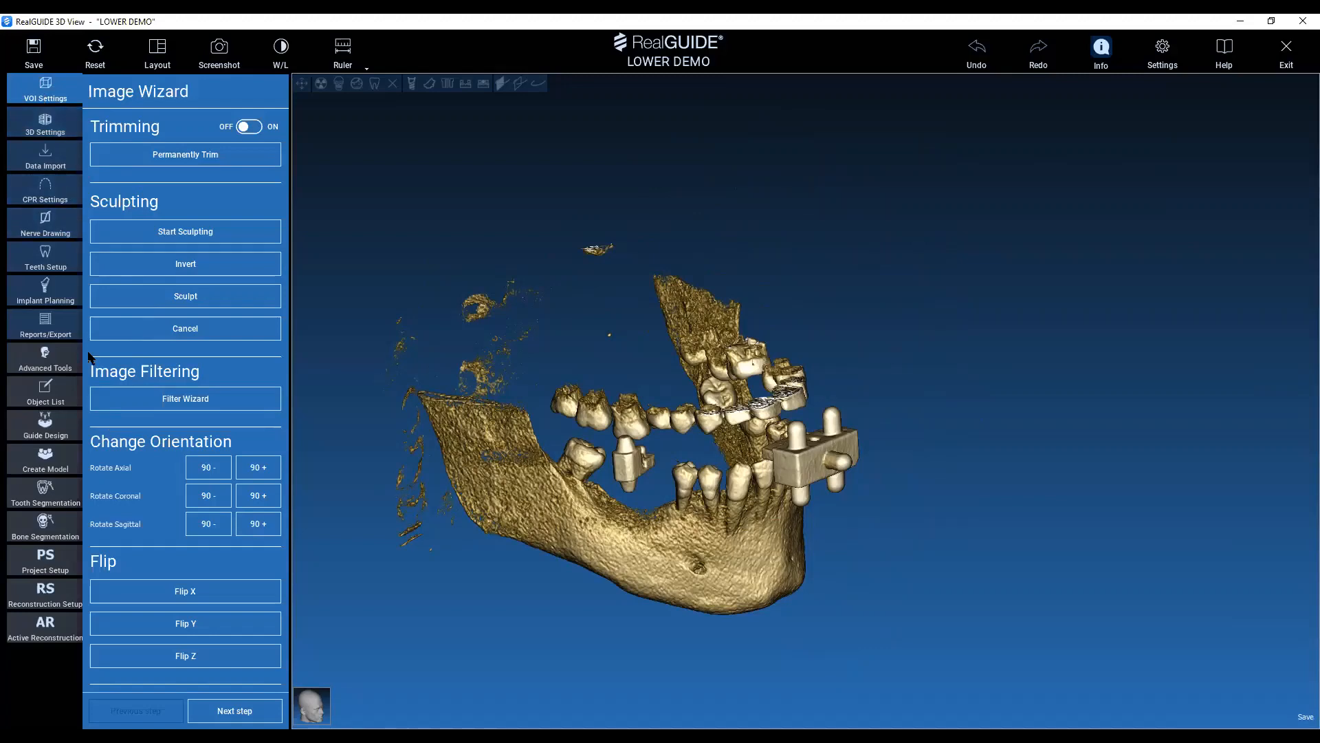
{"action": "left_click_drag", "start_coordinate": [803, 318], "coordinate": [32, 99]}
{"action": "left_click", "coordinate": [32, 100]}
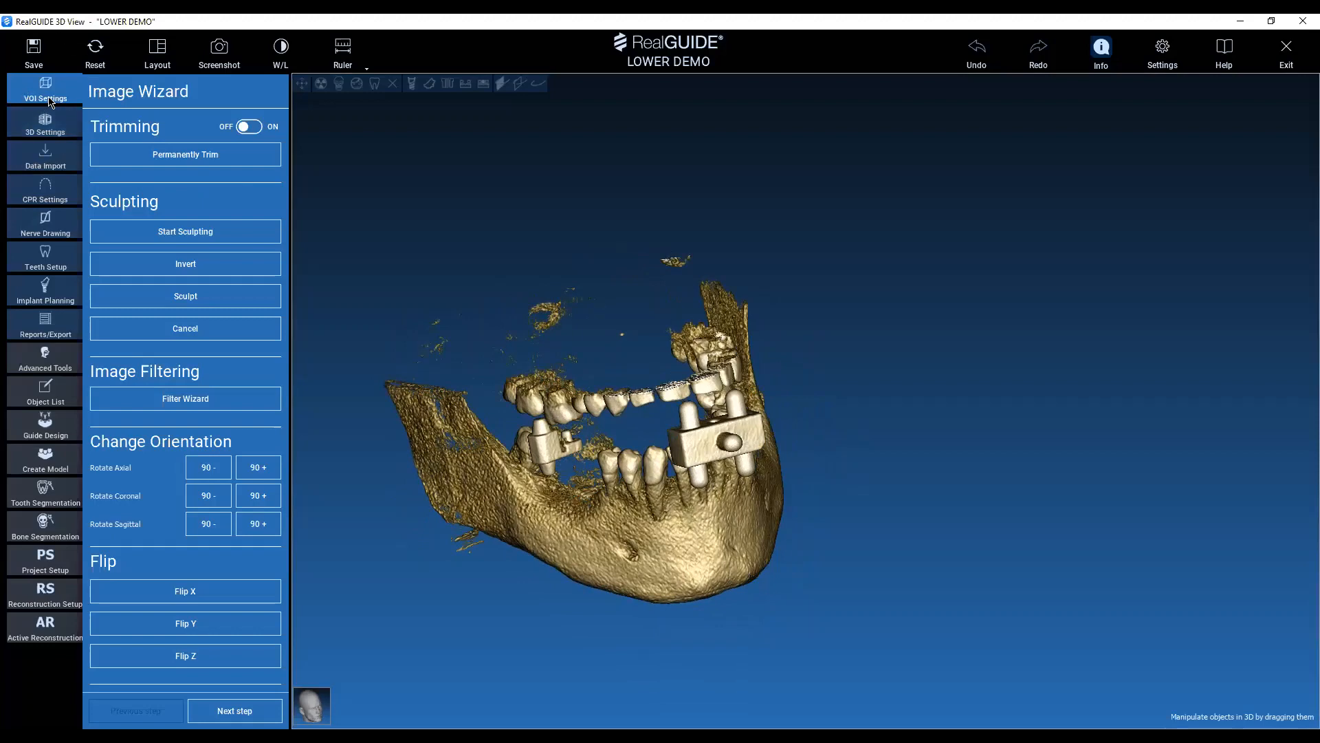
{"action": "left_click_drag", "start_coordinate": [560, 343], "coordinate": [847, 341]}
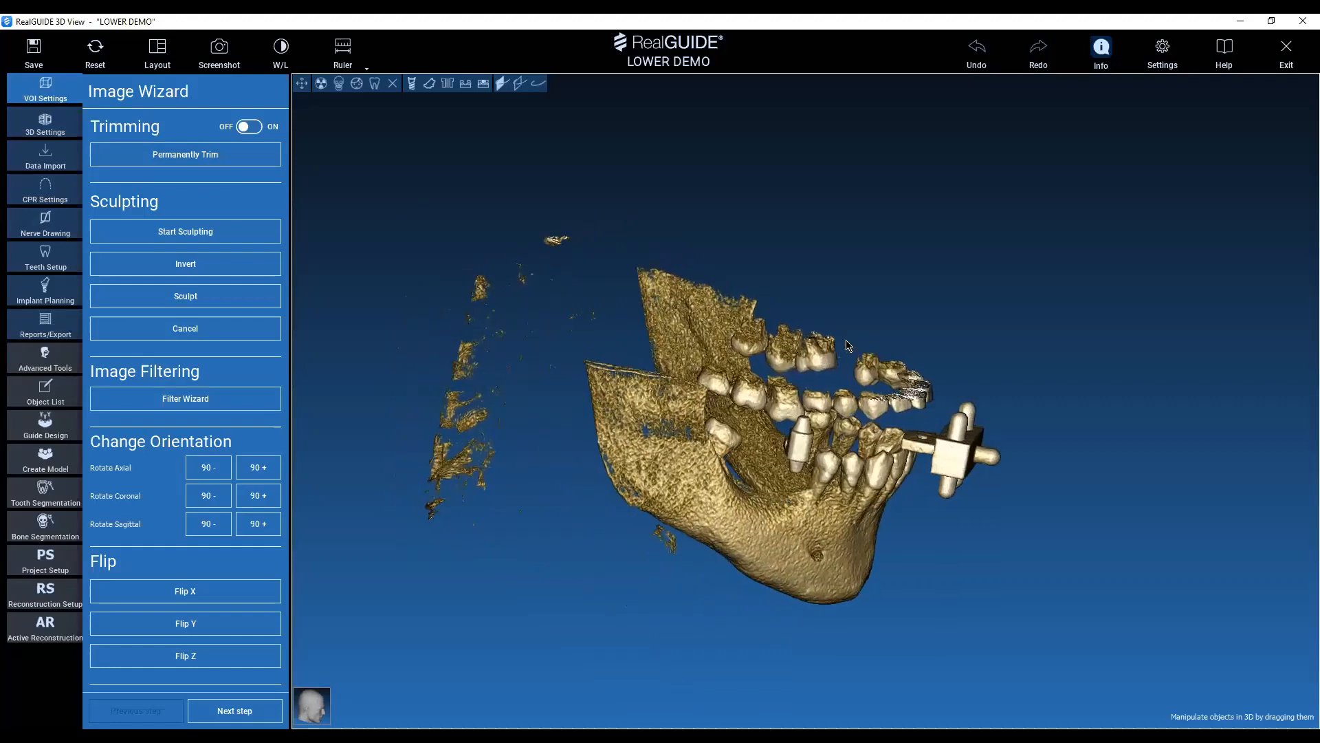
{"action": "middle_click_drag", "start_coordinate": [847, 341], "coordinate": [825, 278]}
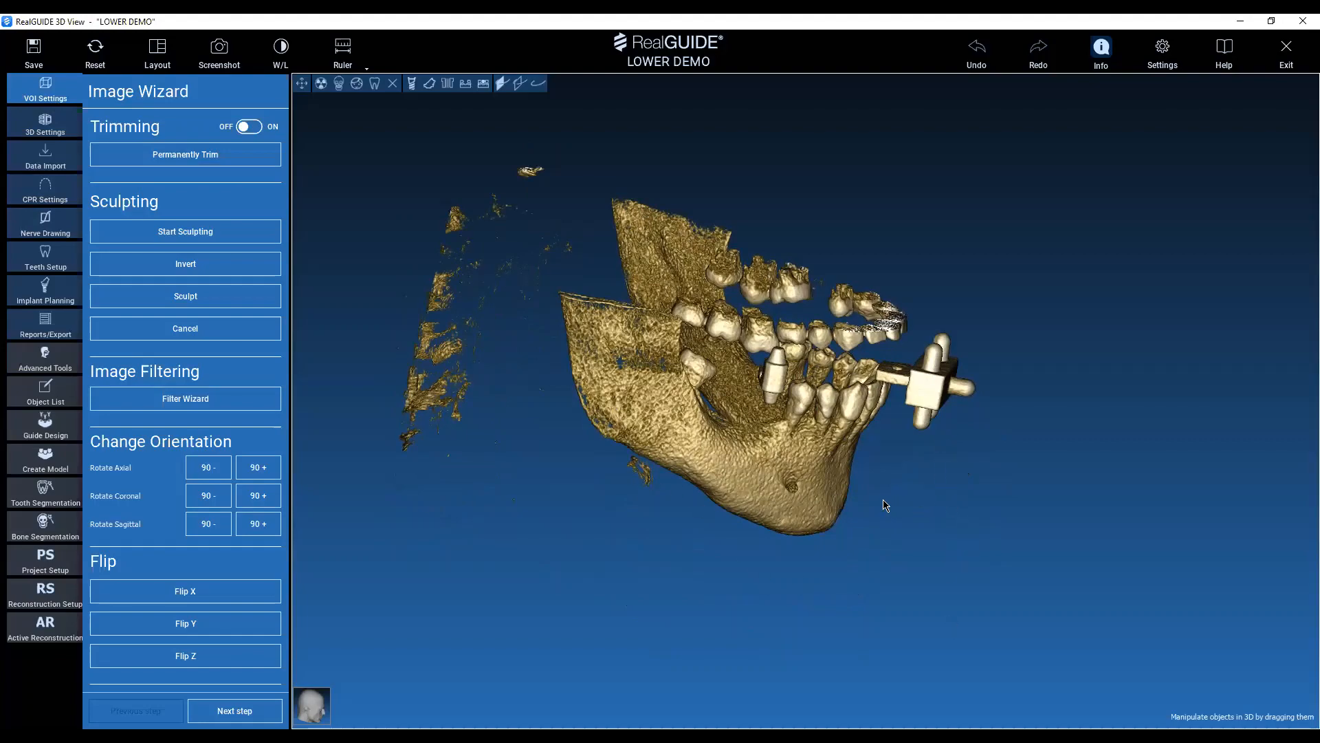
{"action": "left_click_drag", "start_coordinate": [885, 505], "coordinate": [1049, 509]}
{"action": "left_click_drag", "start_coordinate": [699, 362], "coordinate": [772, 402]}
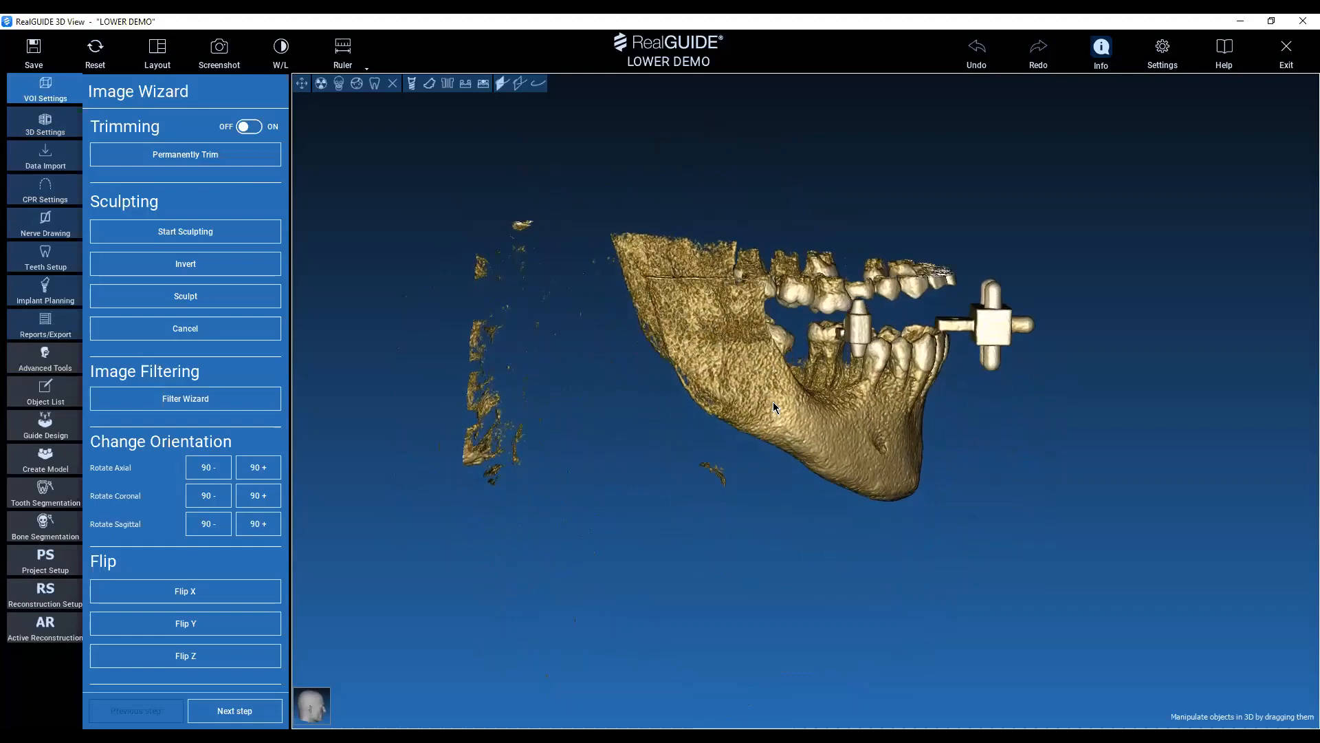
Turn on trimming and move the rear face of the trimming box forward to cut off the scatter behind the mandible.
{"action": "left_click", "coordinate": [236, 131]}
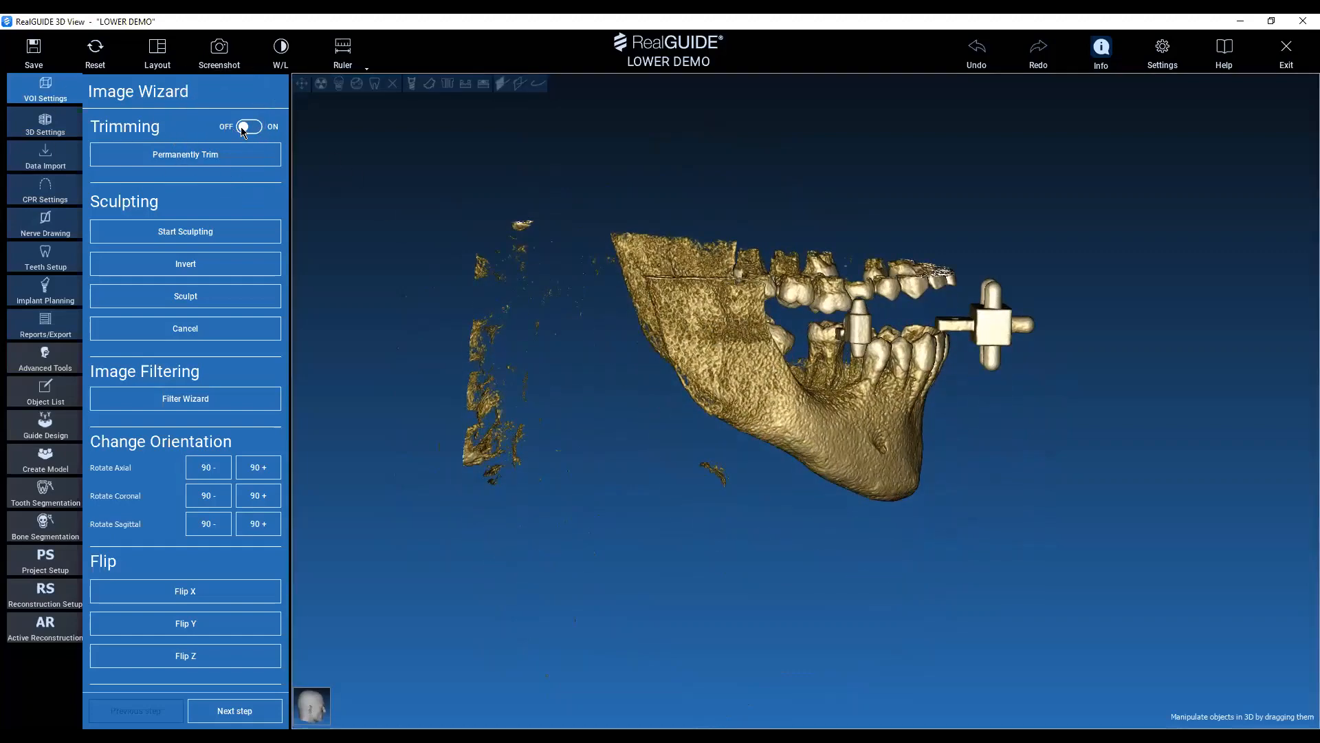
{"action": "left_click", "coordinate": [241, 127]}
{"action": "left_click", "coordinate": [250, 127]}
{"action": "left_click", "coordinate": [250, 127]}
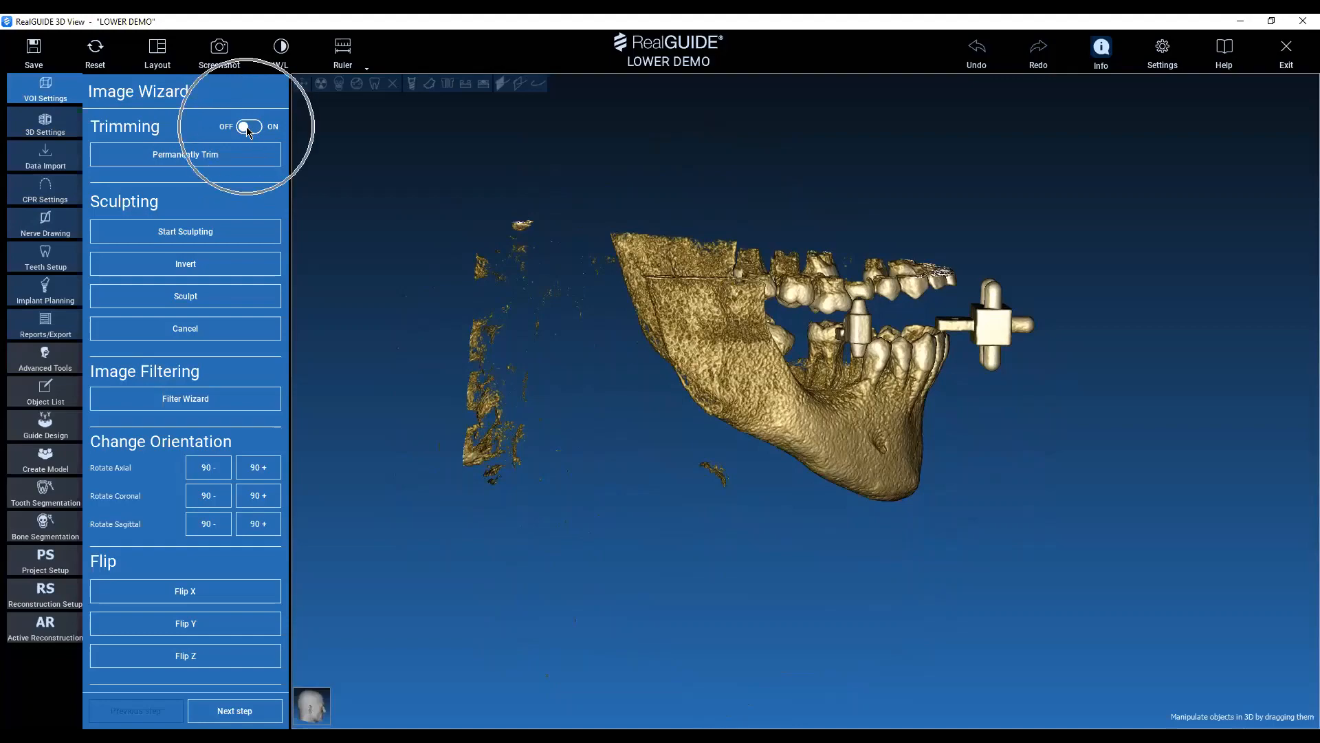
{"action": "left_click_drag", "start_coordinate": [709, 166], "coordinate": [385, 282]}
{"action": "left_click_drag", "start_coordinate": [448, 408], "coordinate": [634, 363]}
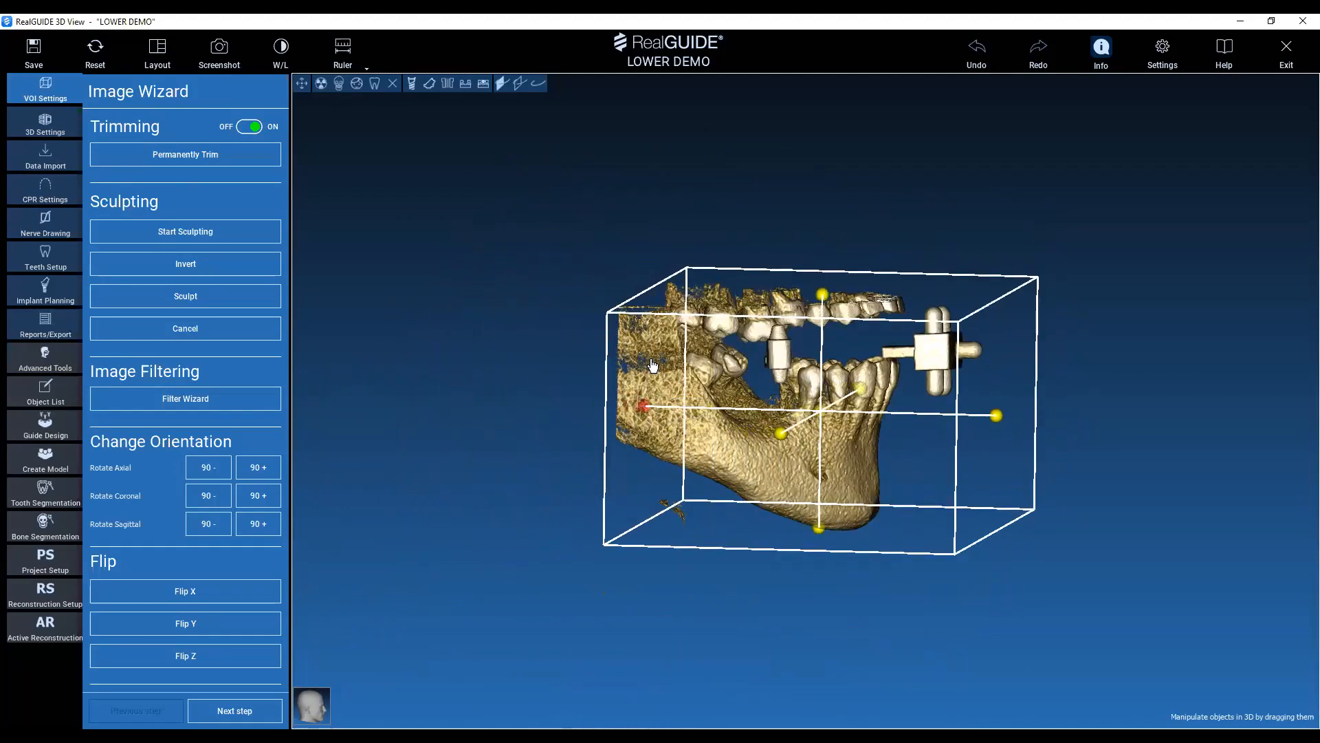
Move the lateral sides of the trimming box inward, closer to the mandible.
{"action": "left_click_drag", "start_coordinate": [1055, 604], "coordinate": [704, 598]}
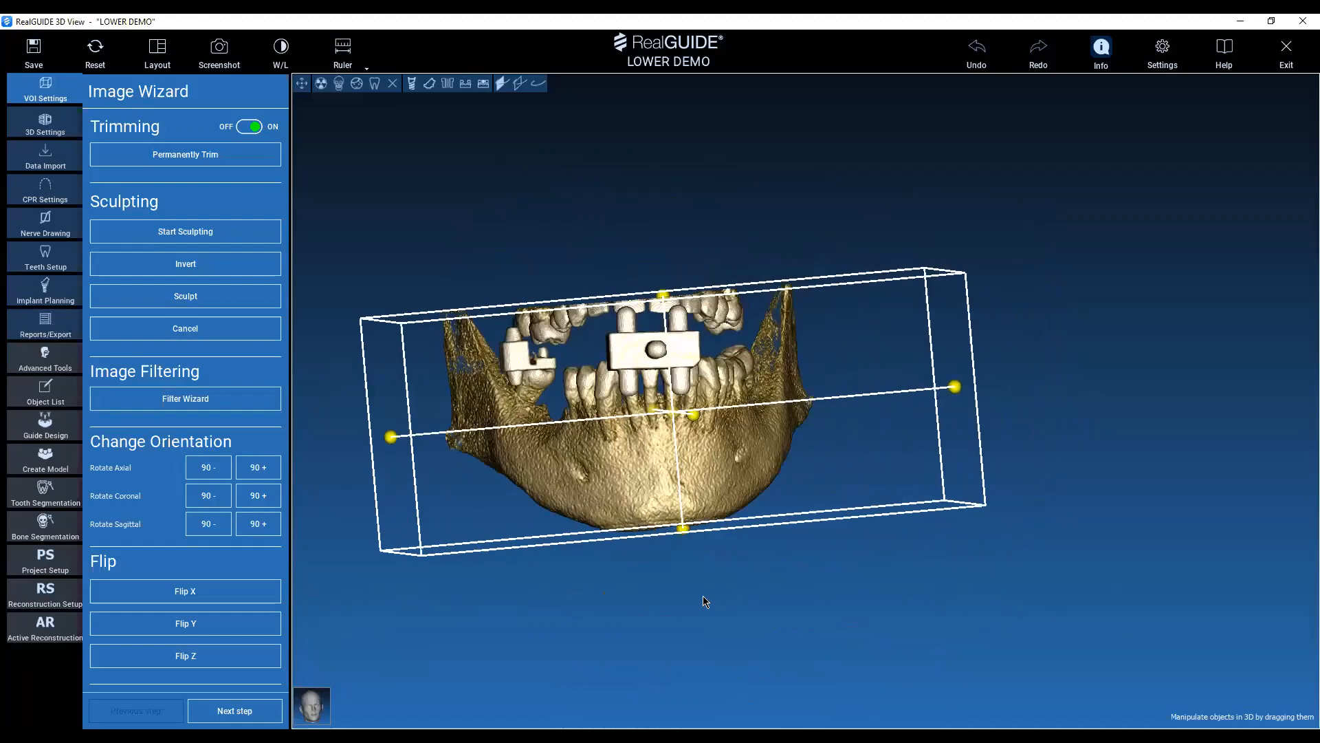
{"action": "left_click_drag", "start_coordinate": [958, 389], "coordinate": [850, 397]}
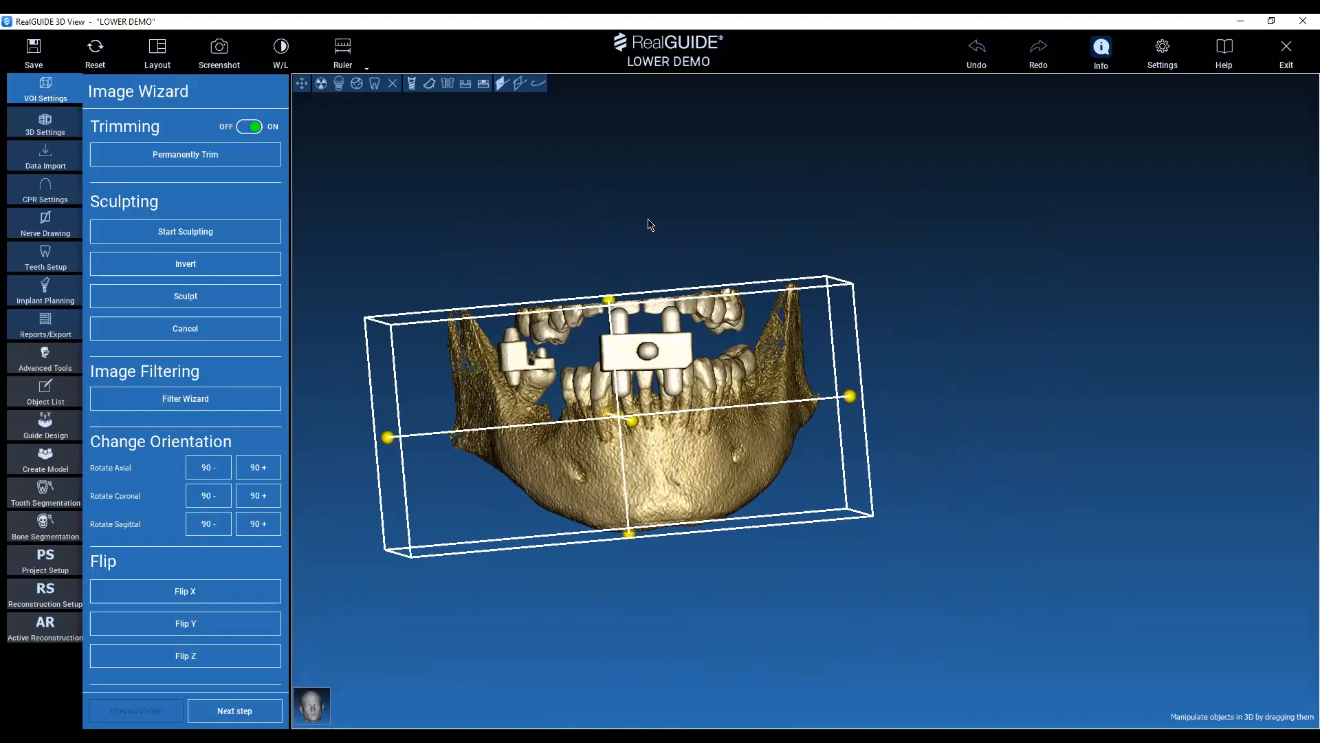
{"action": "left_click_drag", "start_coordinate": [543, 416], "coordinate": [599, 407]}
Lower the top face of the trimming box to cut away the upper teeth.
{"action": "left_click_drag", "start_coordinate": [458, 434], "coordinate": [849, 379]}
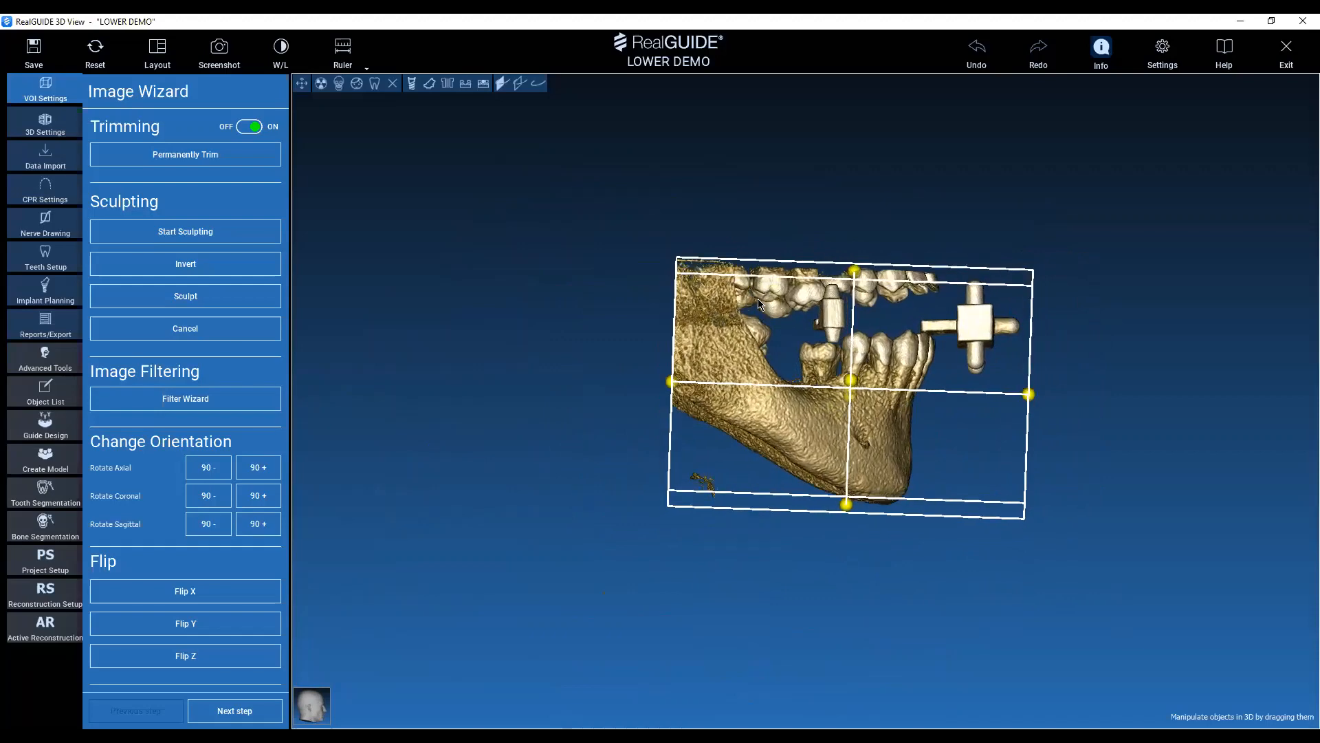
{"action": "left_click_drag", "start_coordinate": [813, 209], "coordinate": [870, 317]}
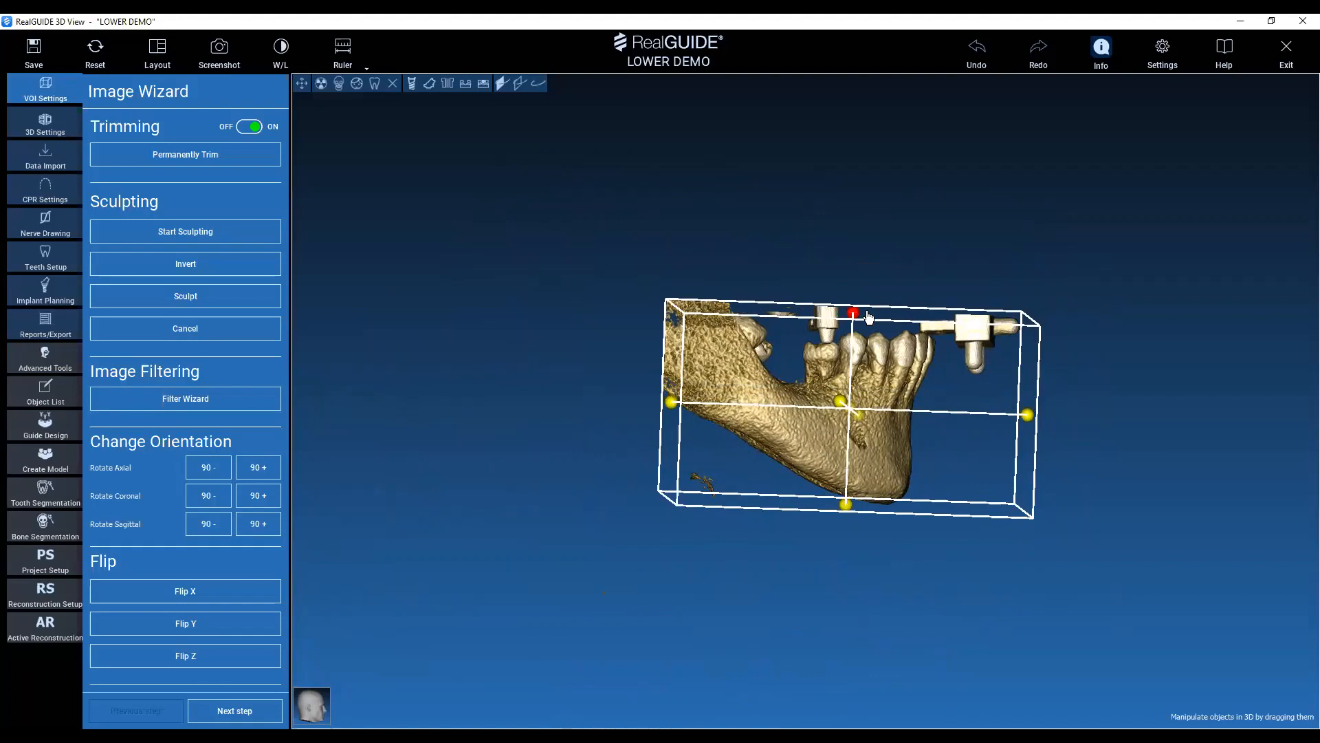
{"action": "left_click", "coordinate": [971, 337]}
{"action": "middle_click_drag", "start_coordinate": [918, 236], "coordinate": [865, 252]}
{"action": "left_click_drag", "start_coordinate": [865, 252], "coordinate": [915, 262]}
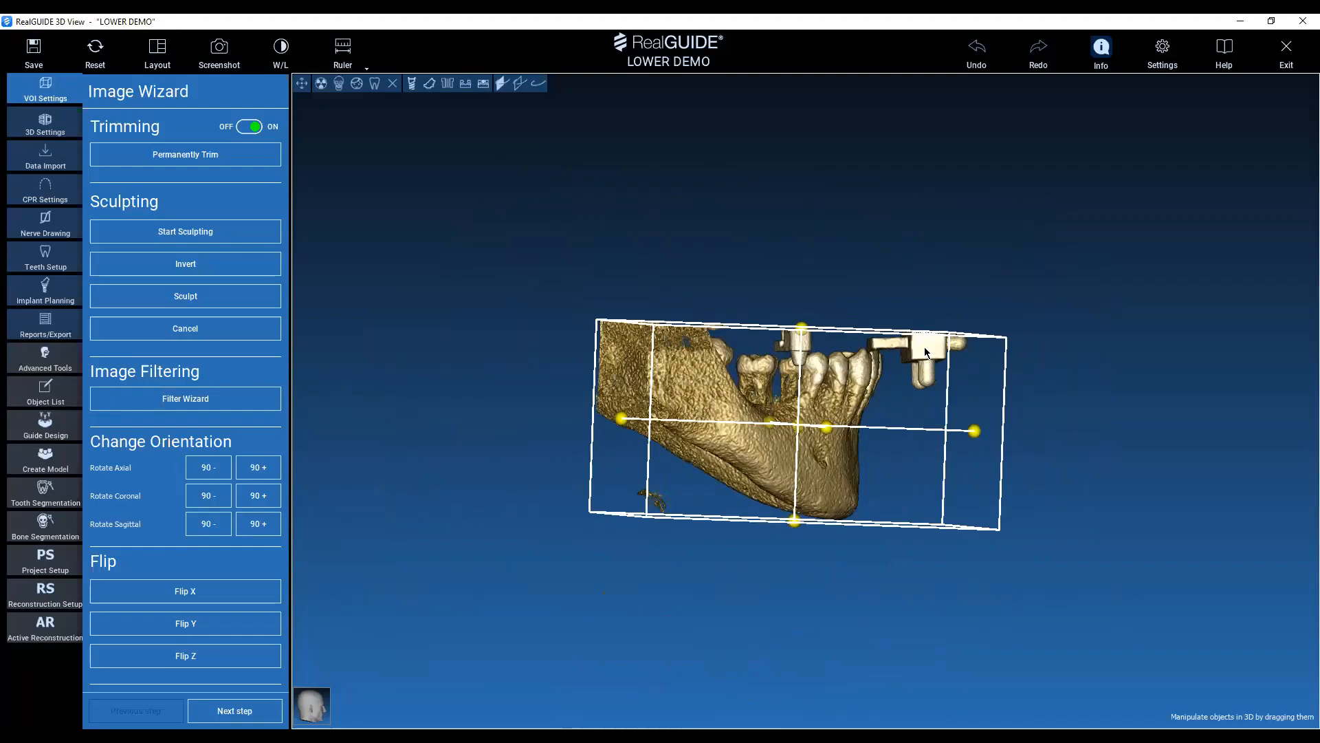
Finish fitting the trimming box around the lower jaw and permanently trim the volume to it.
{"action": "left_click_drag", "start_coordinate": [924, 347], "coordinate": [887, 426]}
{"action": "left_click_drag", "start_coordinate": [907, 262], "coordinate": [720, 320]}
{"action": "left_click_drag", "start_coordinate": [822, 201], "coordinate": [853, 323]}
{"action": "left_click", "coordinate": [198, 155]}
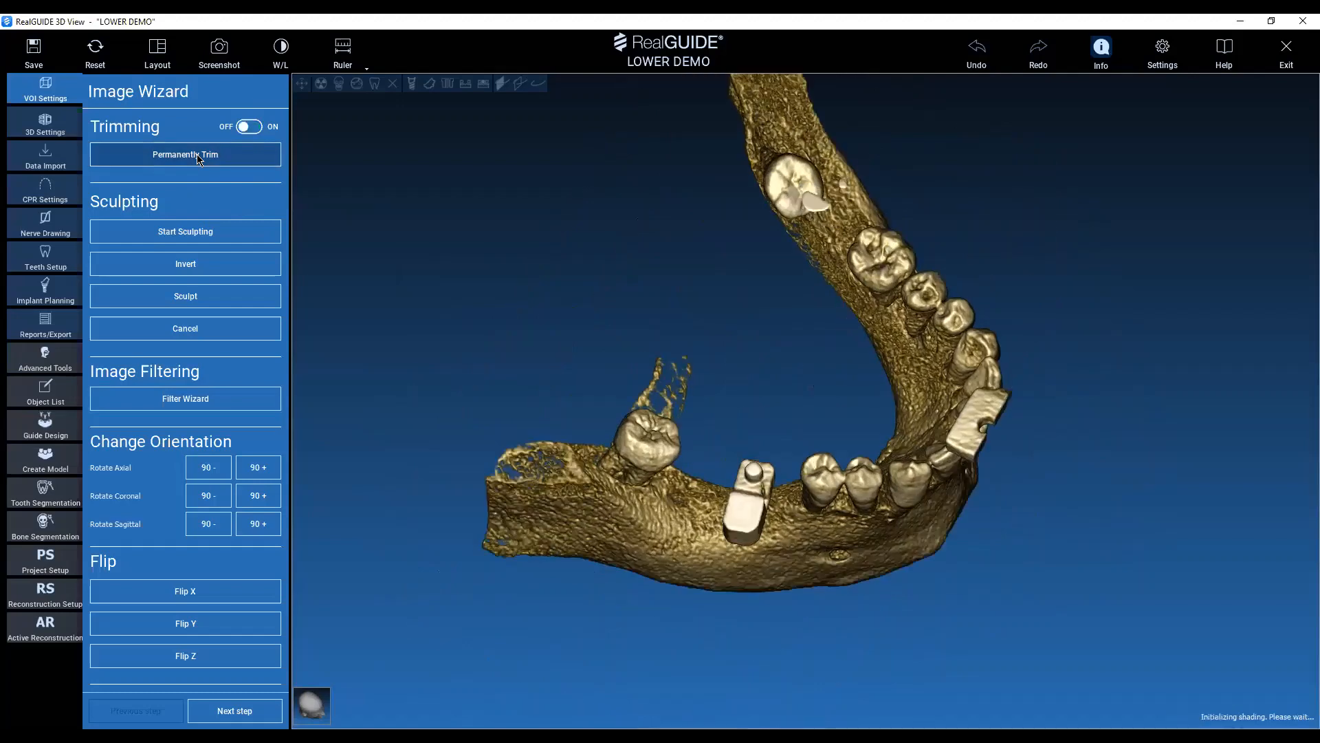
Outline the floating marker fragment above the posterior tooth gap with a sculpting polygon and sculpt it away.
{"action": "left_click_drag", "start_coordinate": [1099, 448], "coordinate": [1043, 257]}
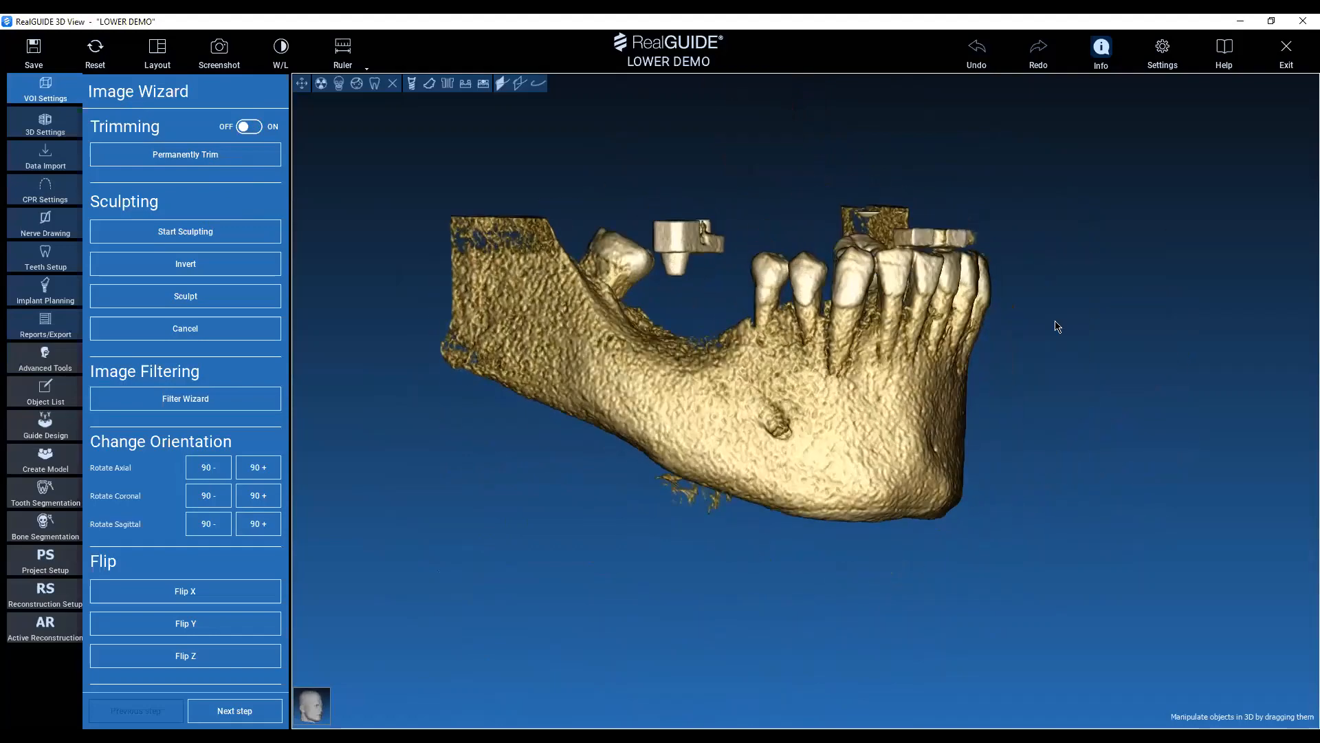
{"action": "left_click_drag", "start_coordinate": [1057, 326], "coordinate": [782, 253]}
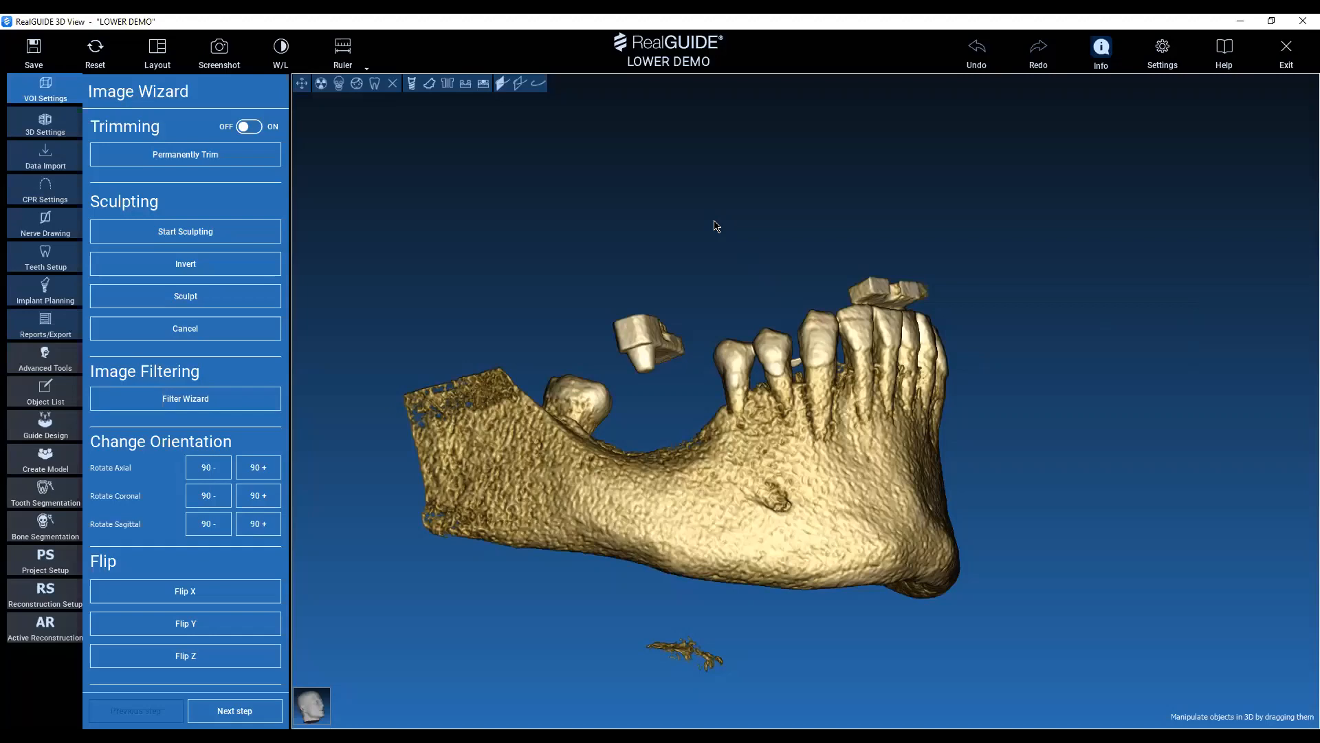
{"action": "left_click_drag", "start_coordinate": [715, 223], "coordinate": [806, 646]}
{"action": "middle_click_drag", "start_coordinate": [785, 645], "coordinate": [709, 504]}
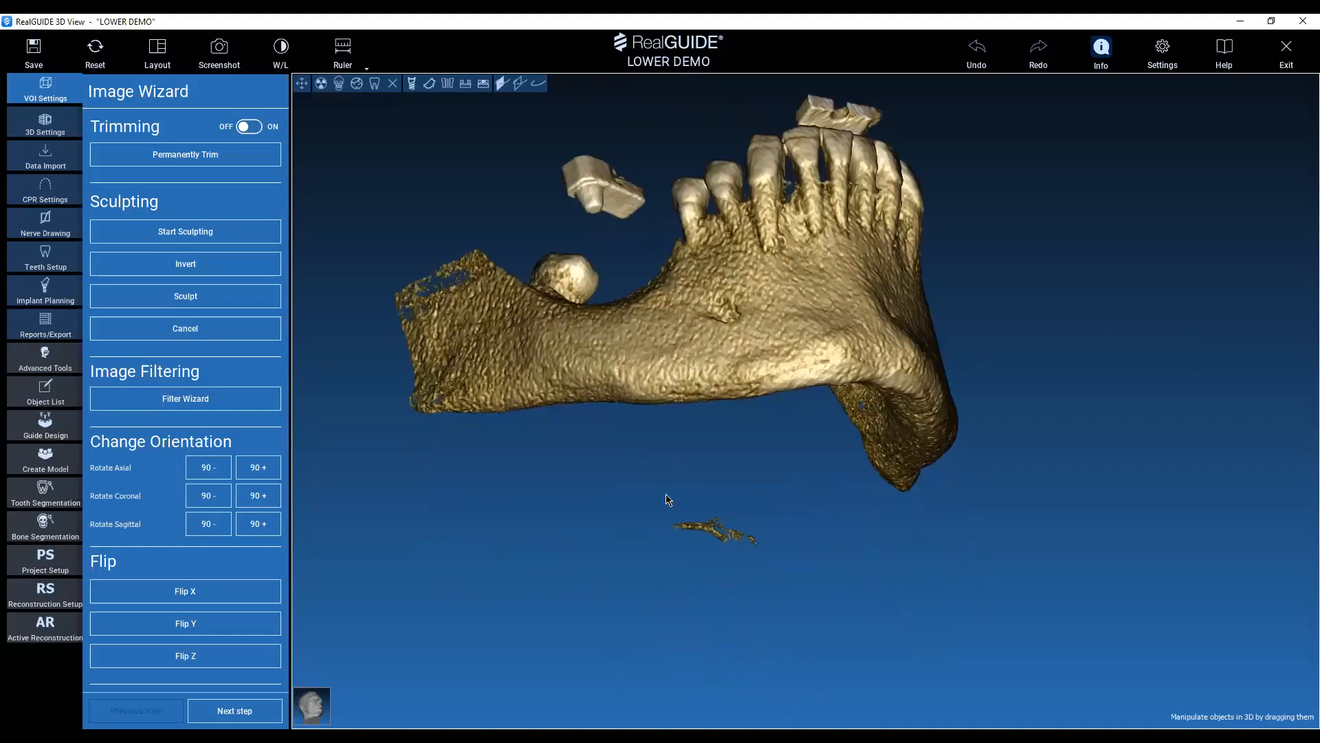
{"action": "left_click_drag", "start_coordinate": [654, 174], "coordinate": [652, 138]}
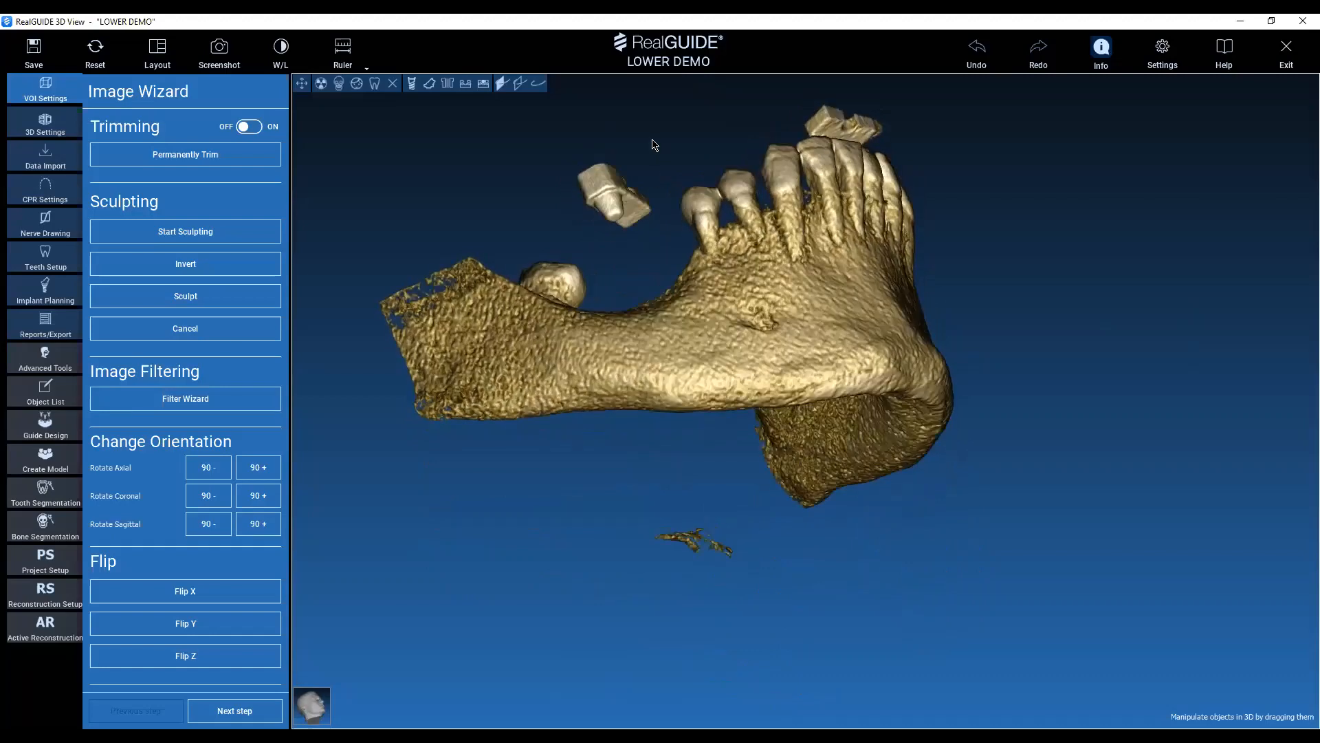
{"action": "middle_click_drag", "start_coordinate": [685, 156], "coordinate": [705, 232]}
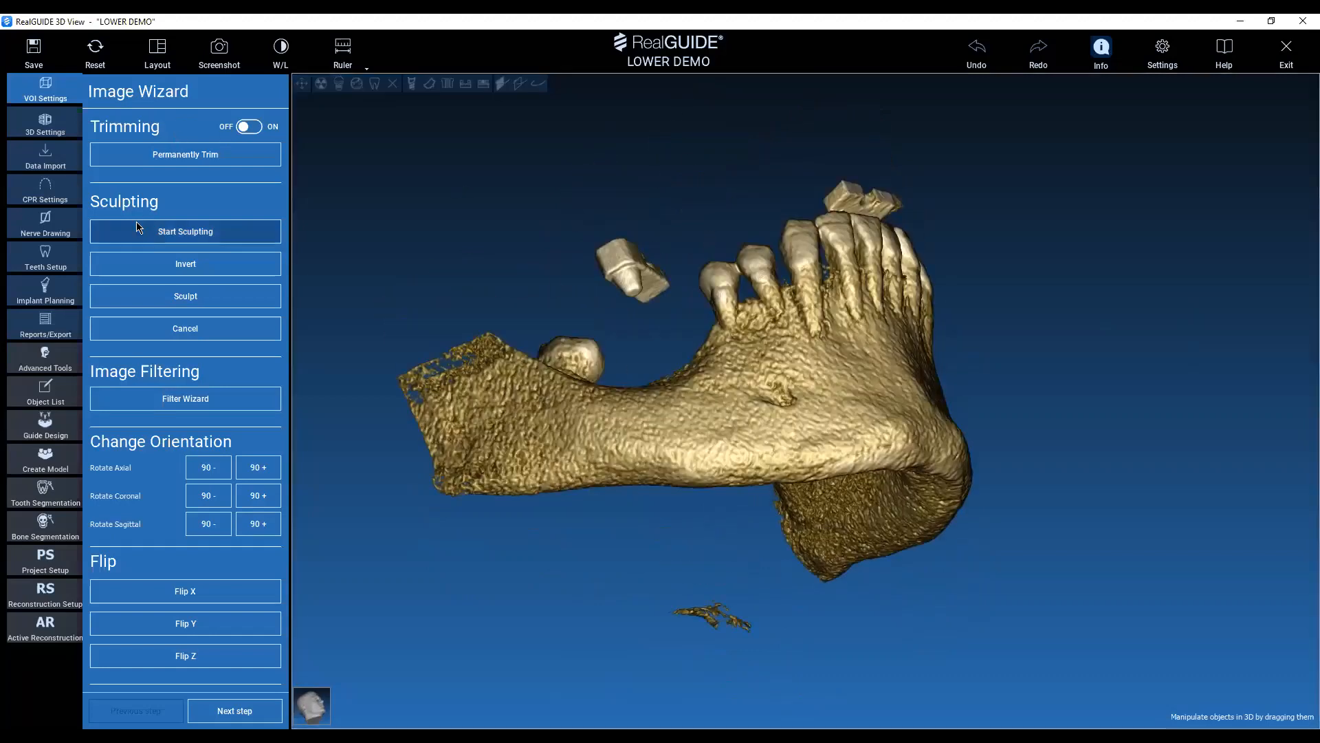
{"action": "left_click", "coordinate": [190, 234]}
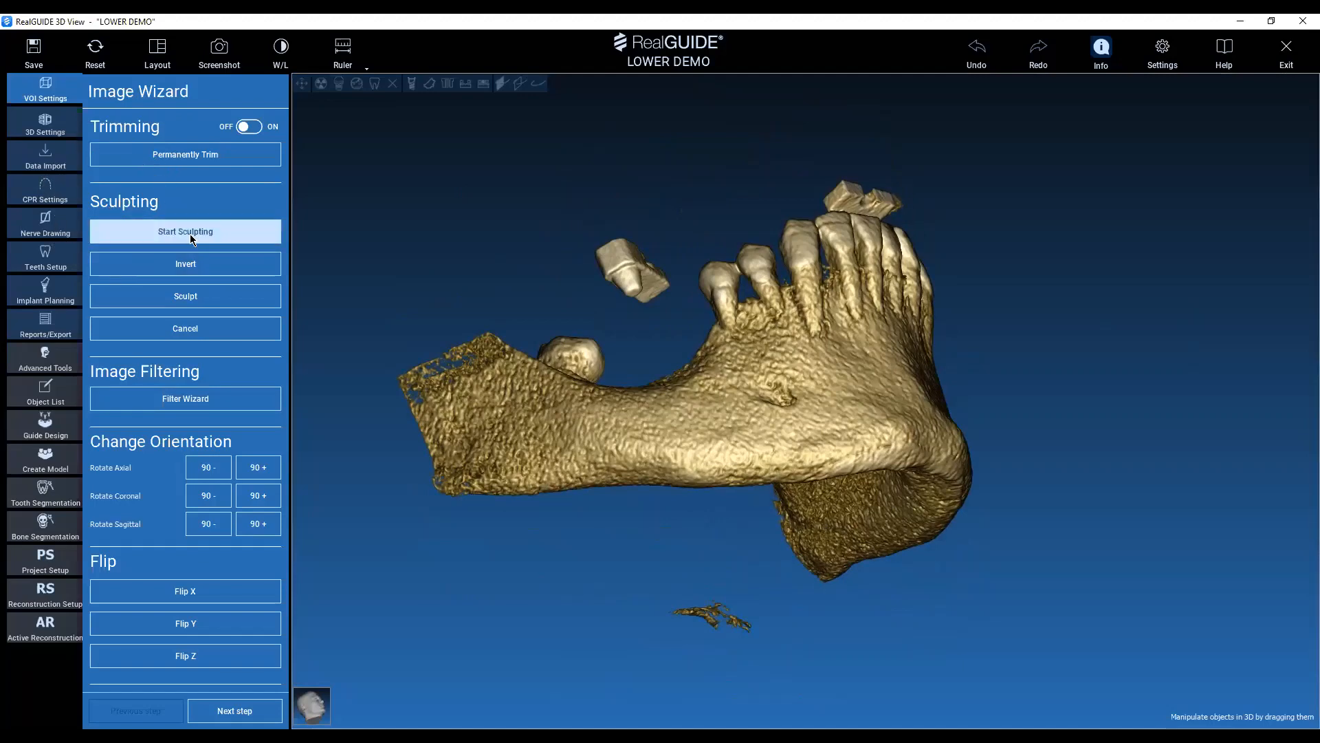
{"action": "left_click", "coordinate": [644, 213]}
{"action": "left_click", "coordinate": [575, 194]}
{"action": "left_click", "coordinate": [586, 253]}
{"action": "left_click", "coordinate": [605, 287]}
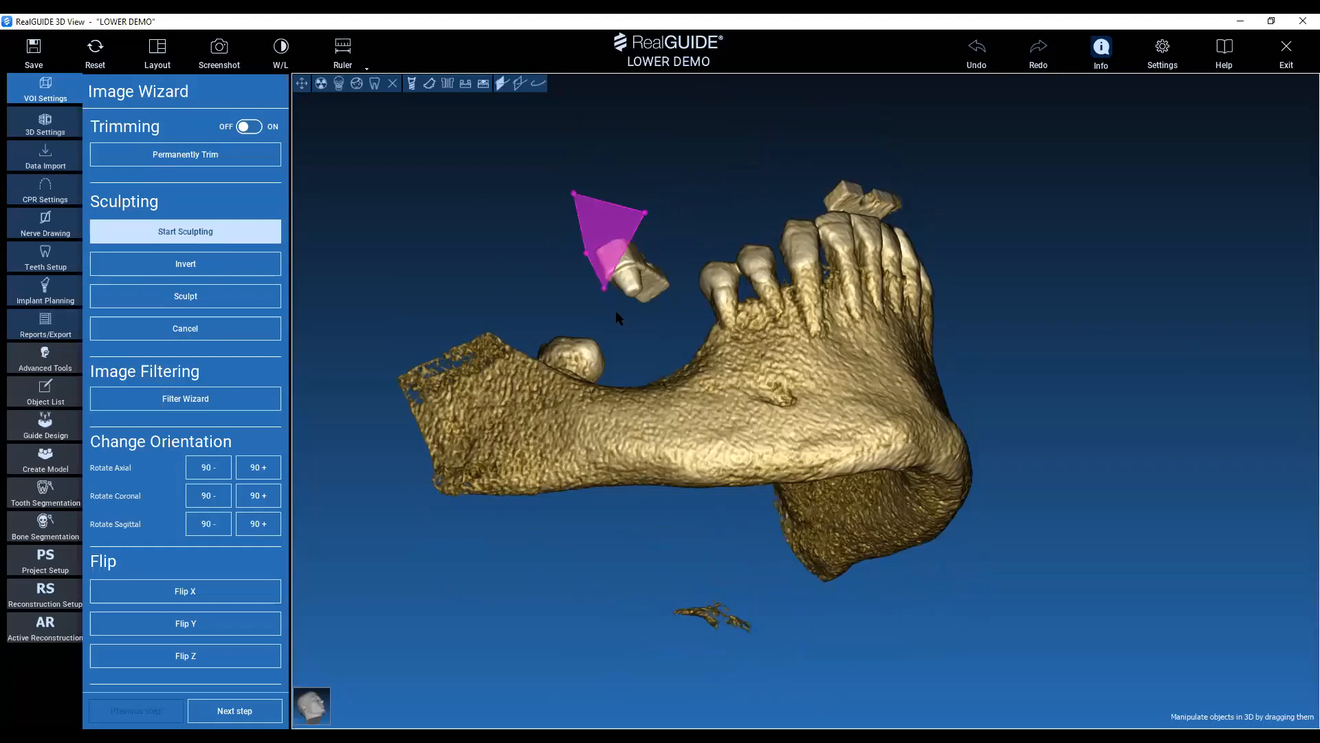
{"action": "left_click", "coordinate": [616, 314]}
{"action": "left_click", "coordinate": [654, 329]}
{"action": "left_click", "coordinate": [679, 304]}
{"action": "left_click", "coordinate": [671, 273]}
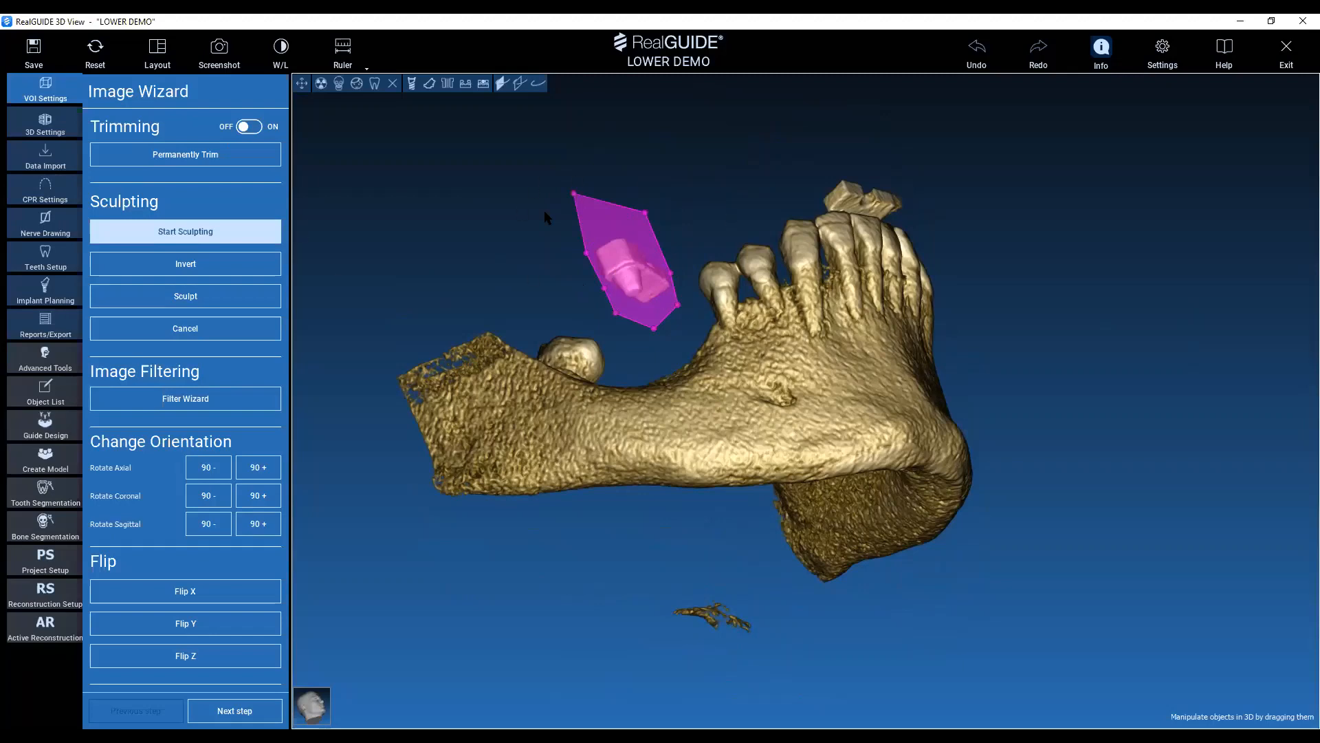
{"action": "left_click", "coordinate": [217, 296]}
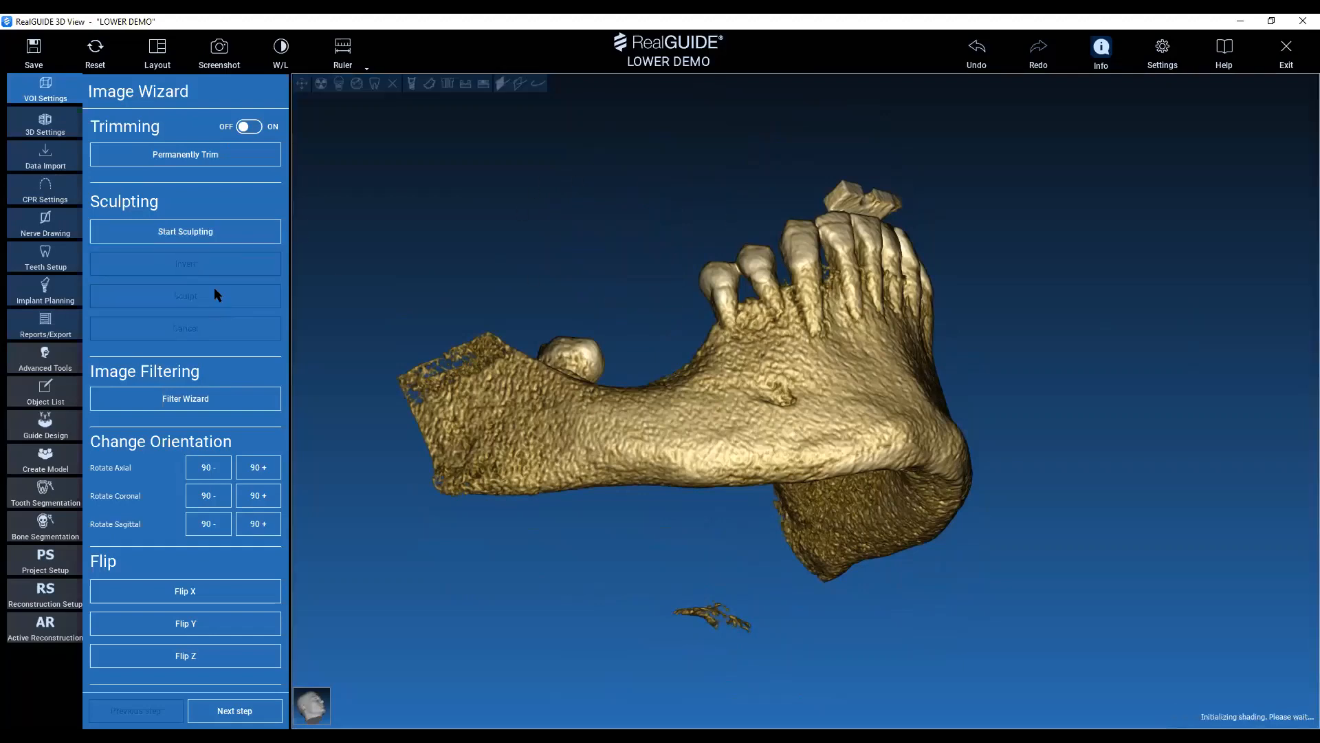
{"action": "left_click", "coordinate": [210, 233]}
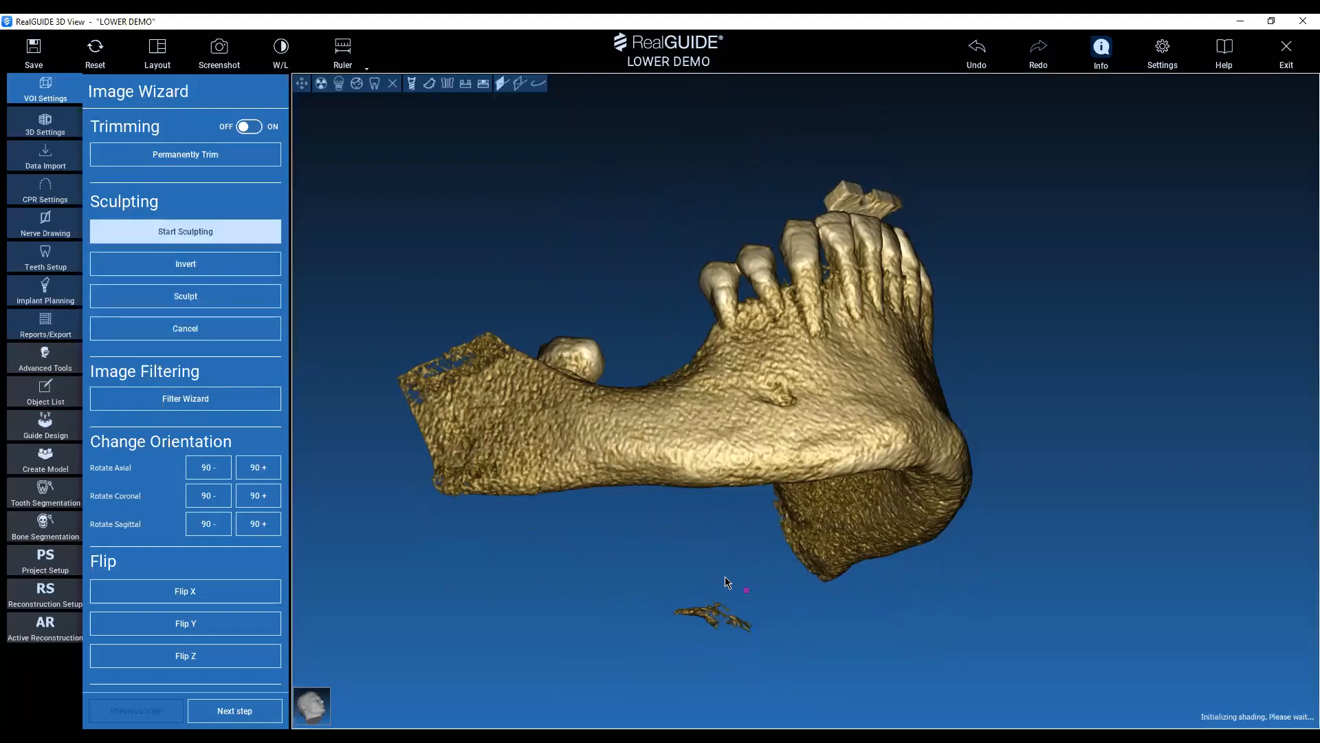
{"action": "left_click", "coordinate": [704, 567]}
{"action": "left_click", "coordinate": [662, 584]}
{"action": "left_click", "coordinate": [648, 637]}
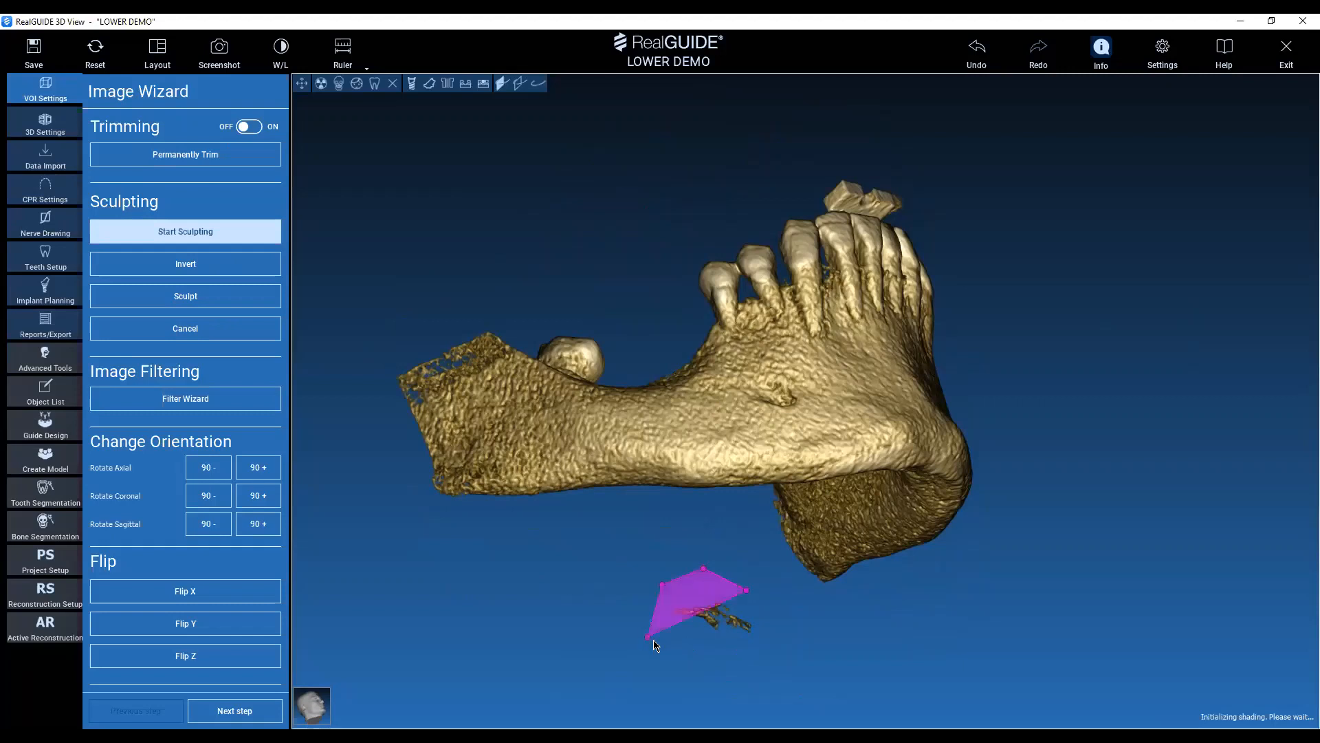
{"action": "left_click", "coordinate": [712, 645]}
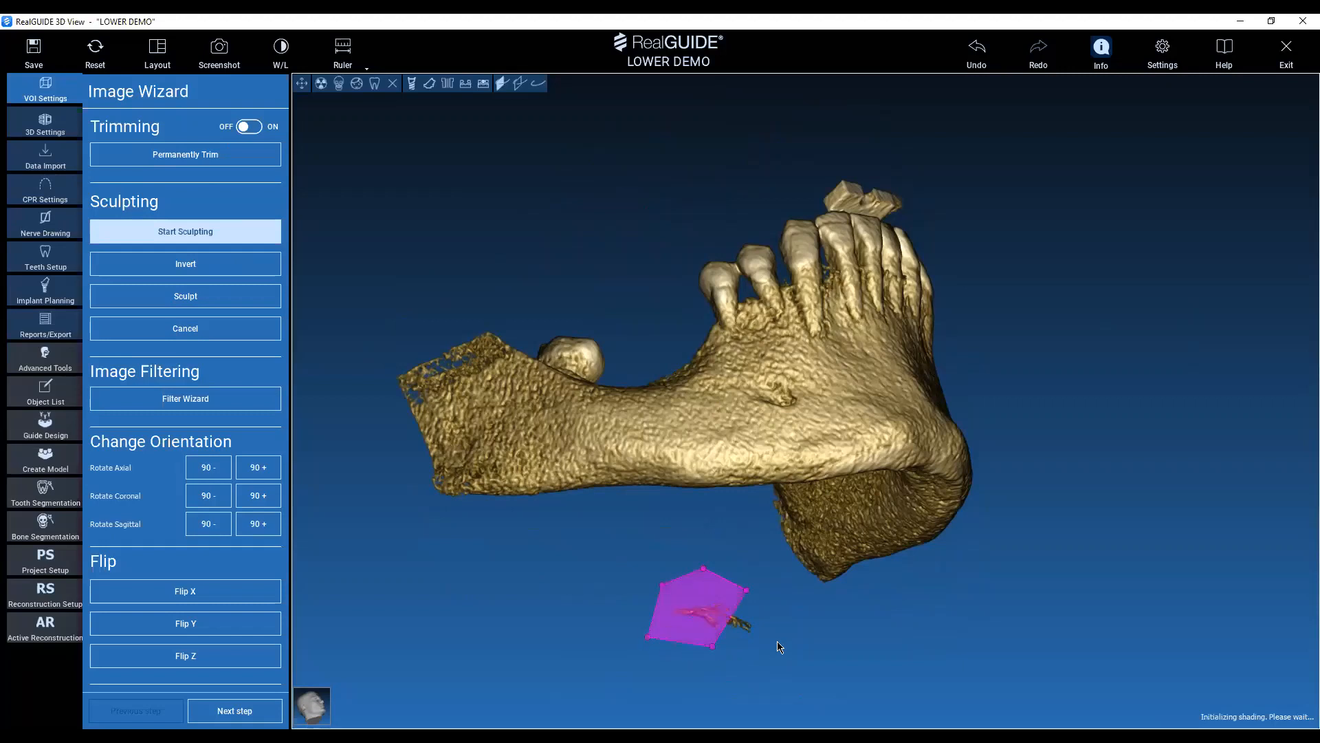
{"action": "left_click", "coordinate": [771, 623]}
{"action": "left_click_drag", "start_coordinate": [715, 648], "coordinate": [759, 657]}
{"action": "left_click", "coordinate": [976, 48]}
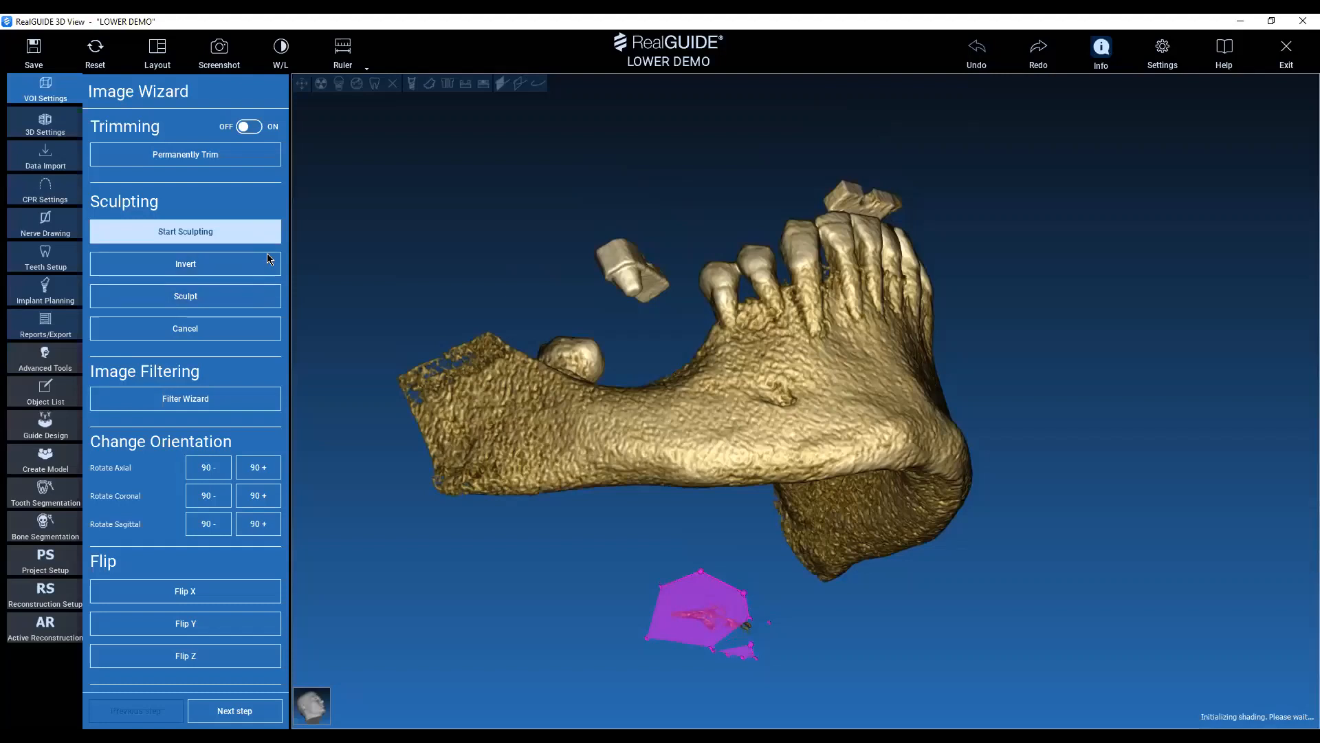
{"action": "left_click", "coordinate": [1039, 48]}
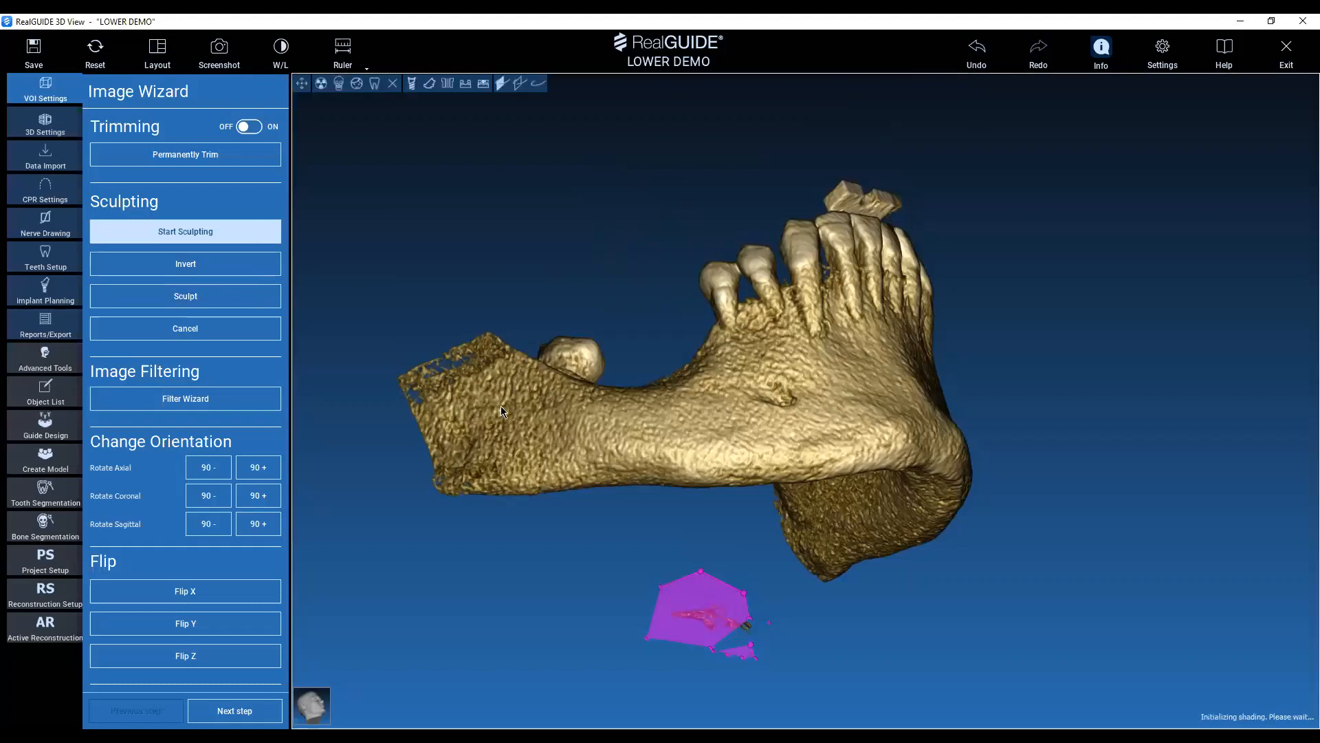
{"action": "left_click", "coordinate": [212, 332]}
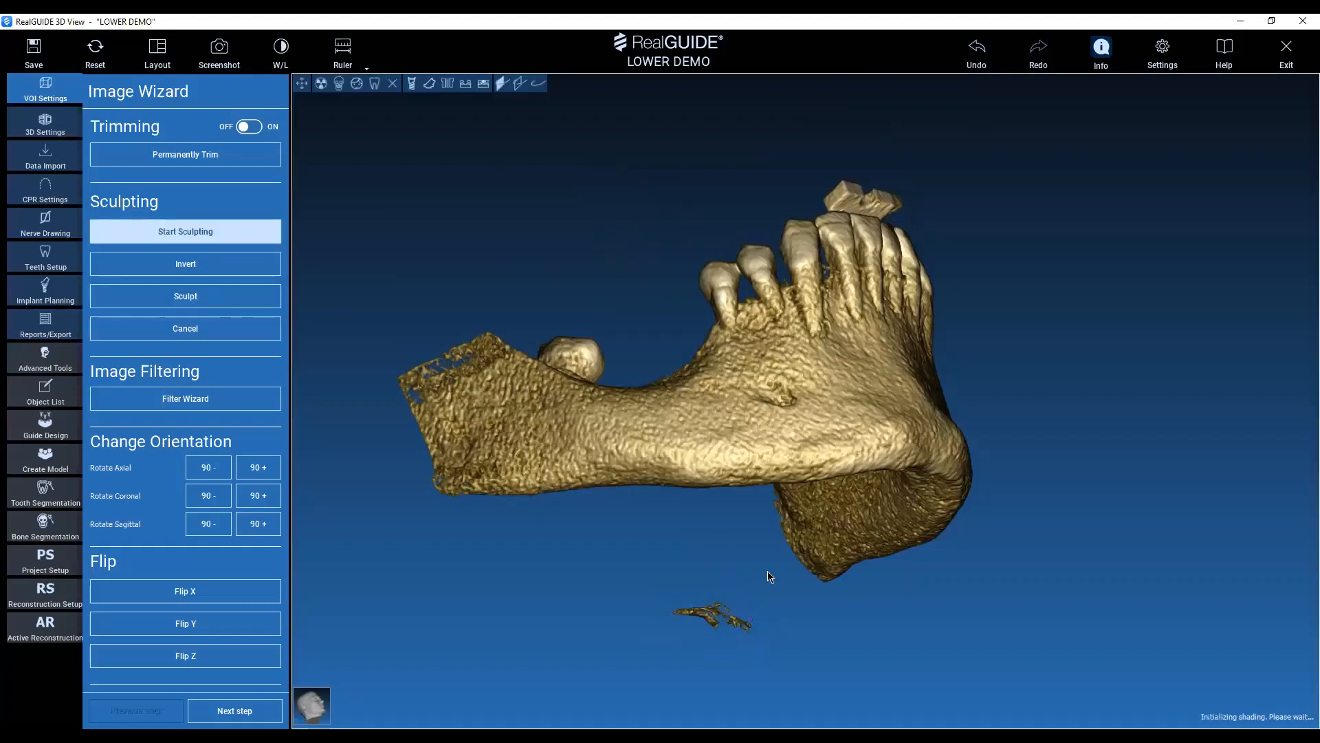
Outline the stray fragment floating below the mandible with a closed sculpting polygon and sculpt it away.
{"action": "left_click", "coordinate": [651, 608]}
{"action": "left_click", "coordinate": [683, 653]}
{"action": "left_click", "coordinate": [770, 665]}
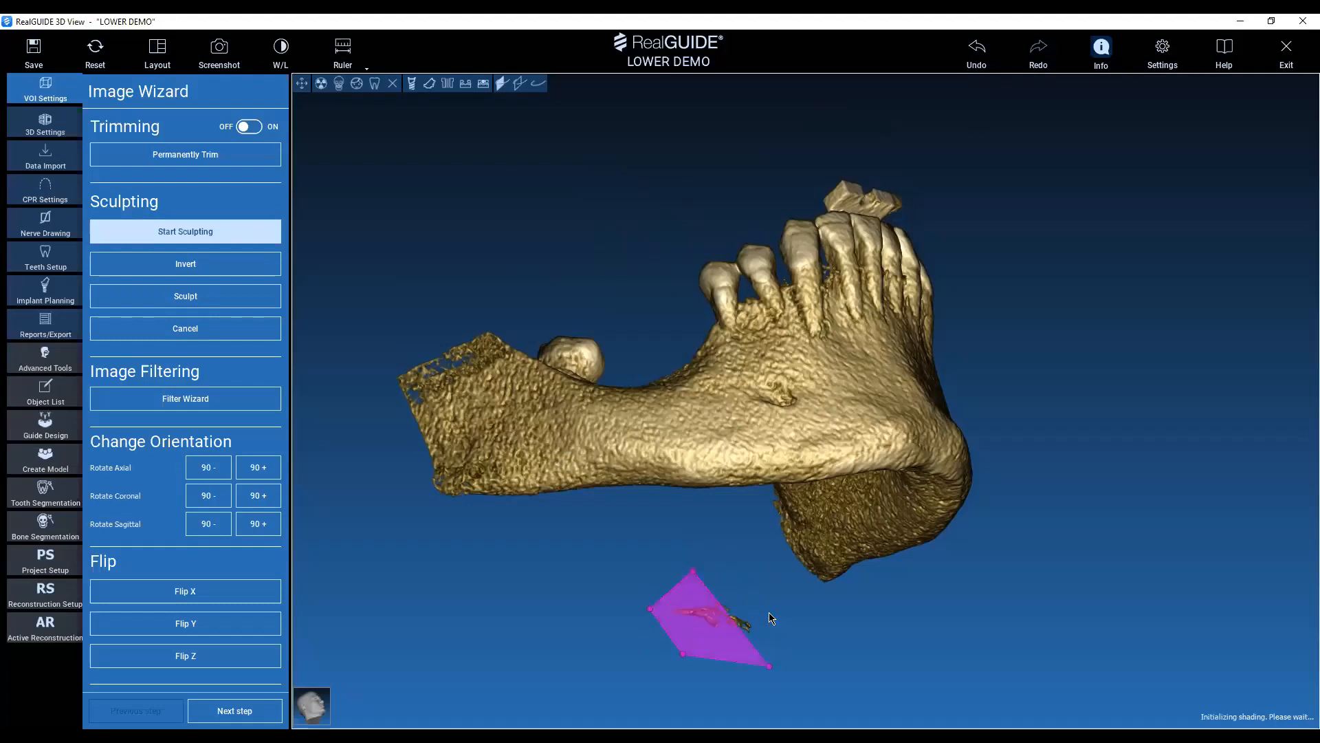
{"action": "left_click", "coordinate": [767, 613]}
{"action": "left_click", "coordinate": [217, 298]}
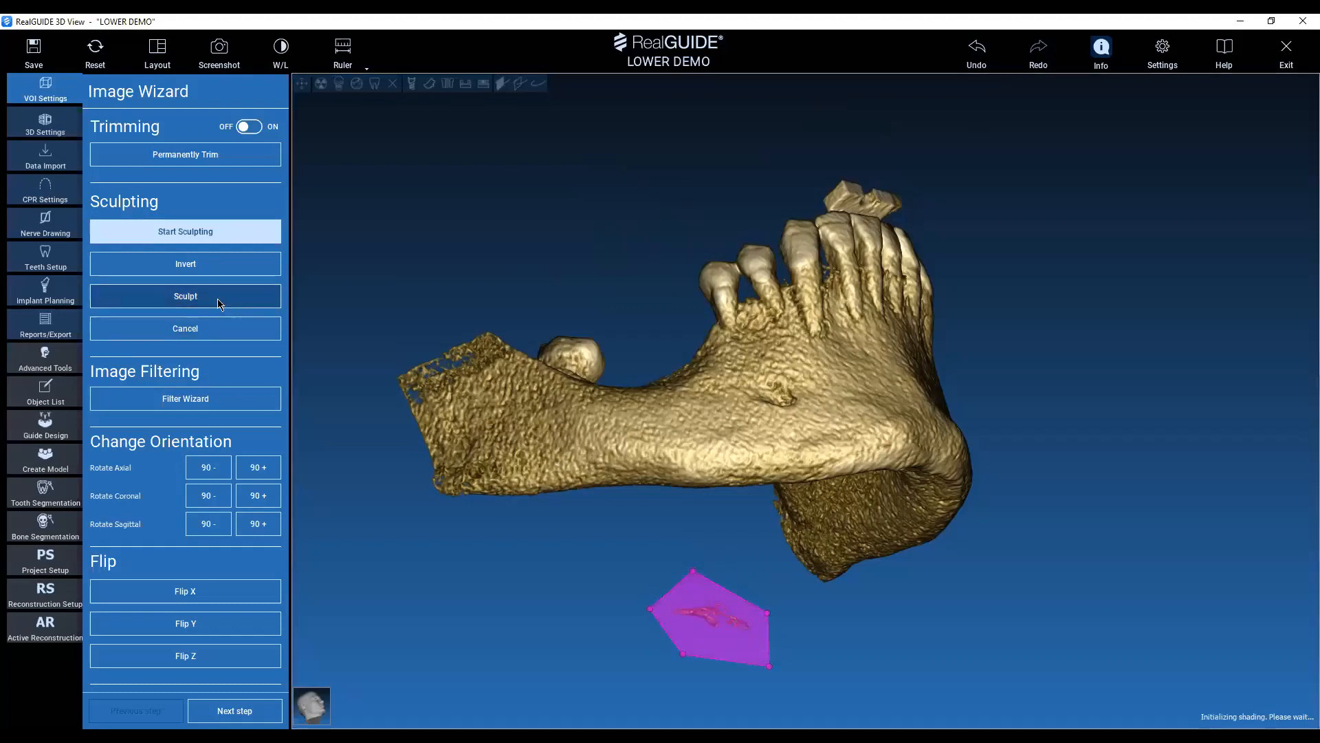
{"action": "left_click", "coordinate": [976, 58]}
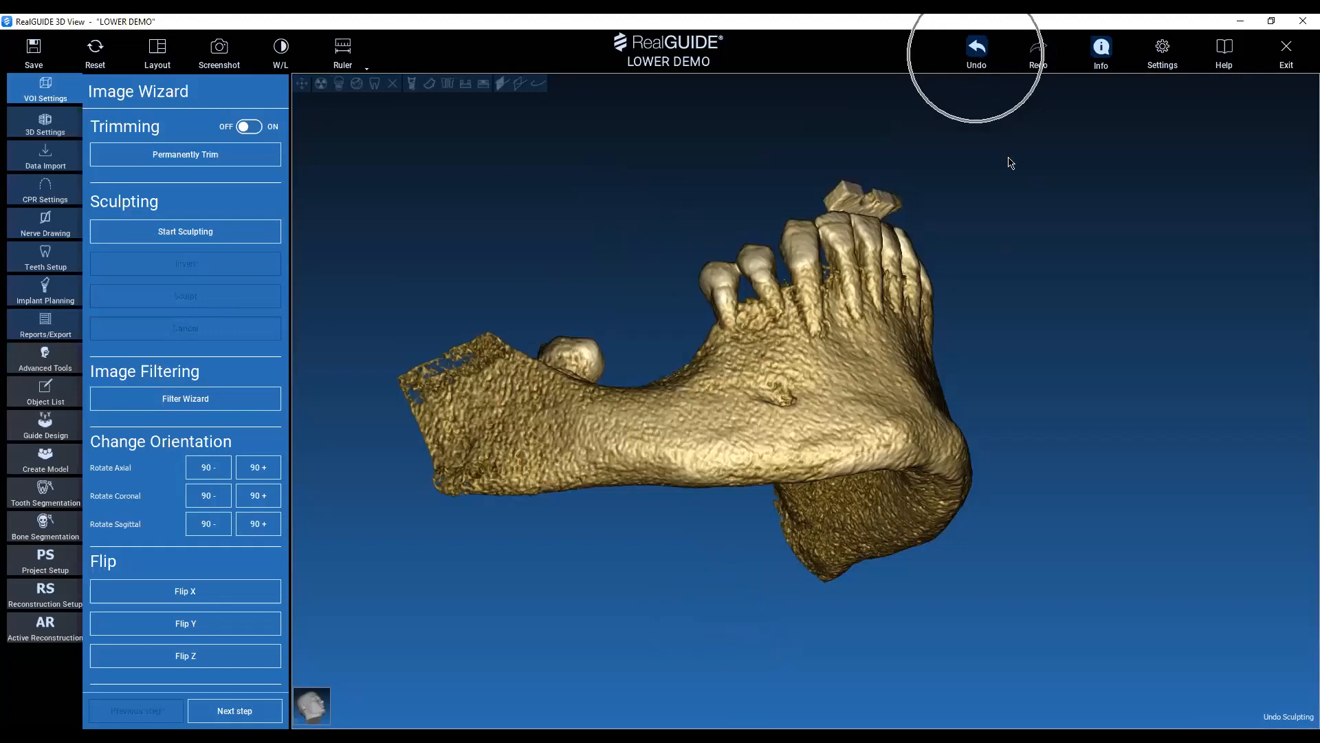
{"action": "left_click", "coordinate": [1040, 55]}
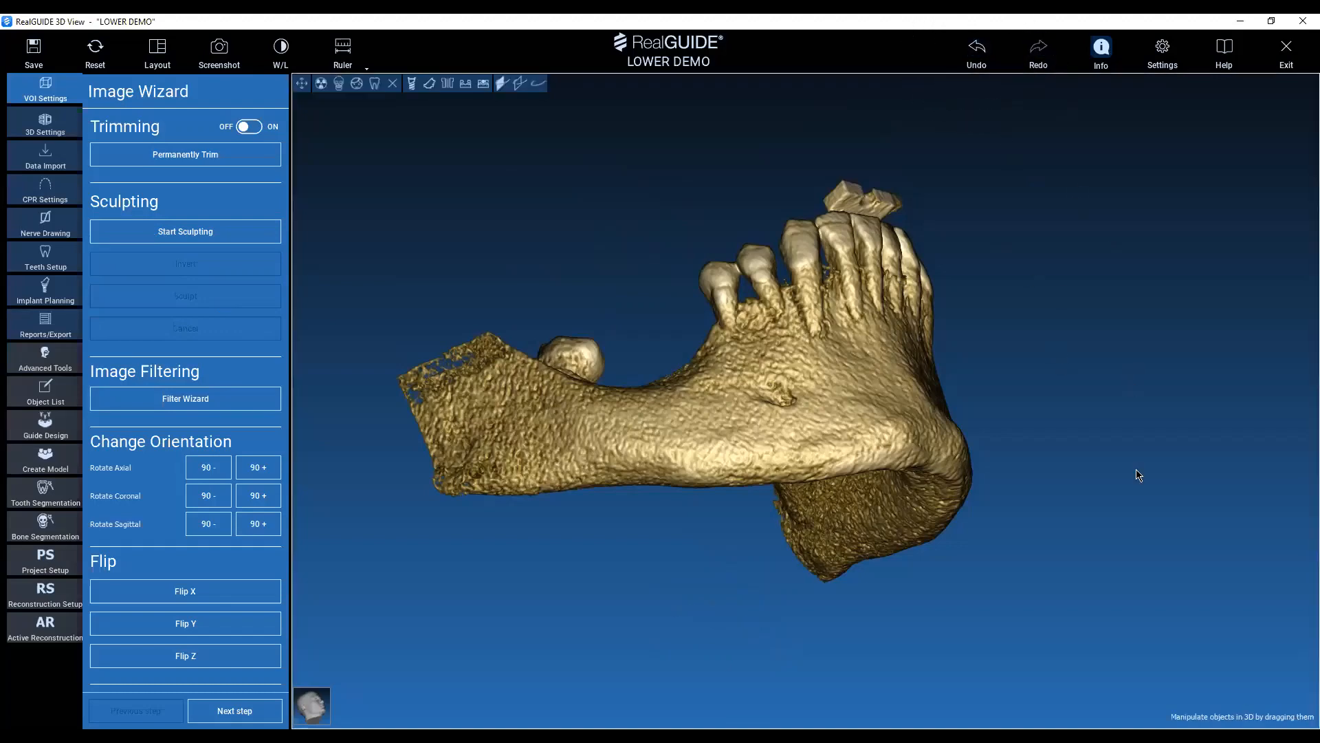
Examine the sculpted mandible from the side, front and above for leftover fragments.
{"action": "left_click_drag", "start_coordinate": [1105, 245], "coordinate": [1111, 481]}
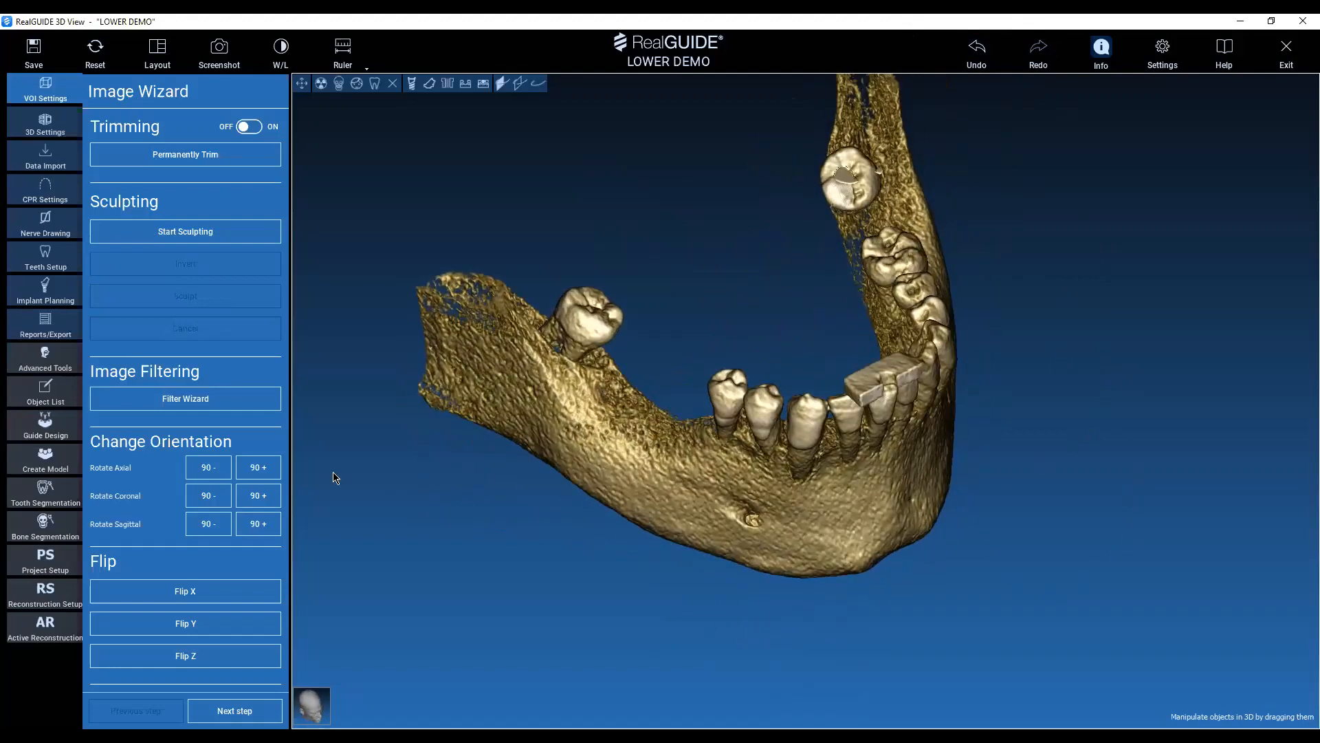
{"action": "left_click_drag", "start_coordinate": [333, 473], "coordinate": [341, 417]}
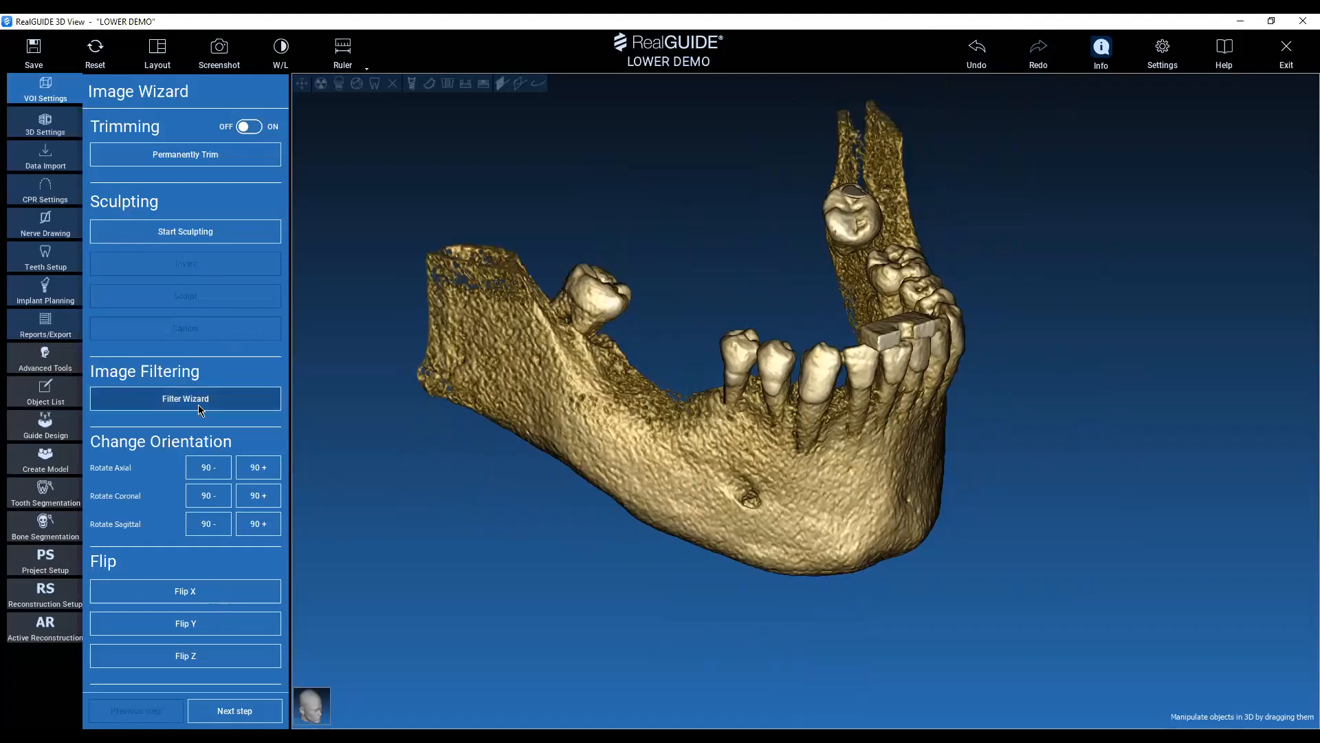
{"action": "left_click_drag", "start_coordinate": [1120, 321], "coordinate": [990, 356]}
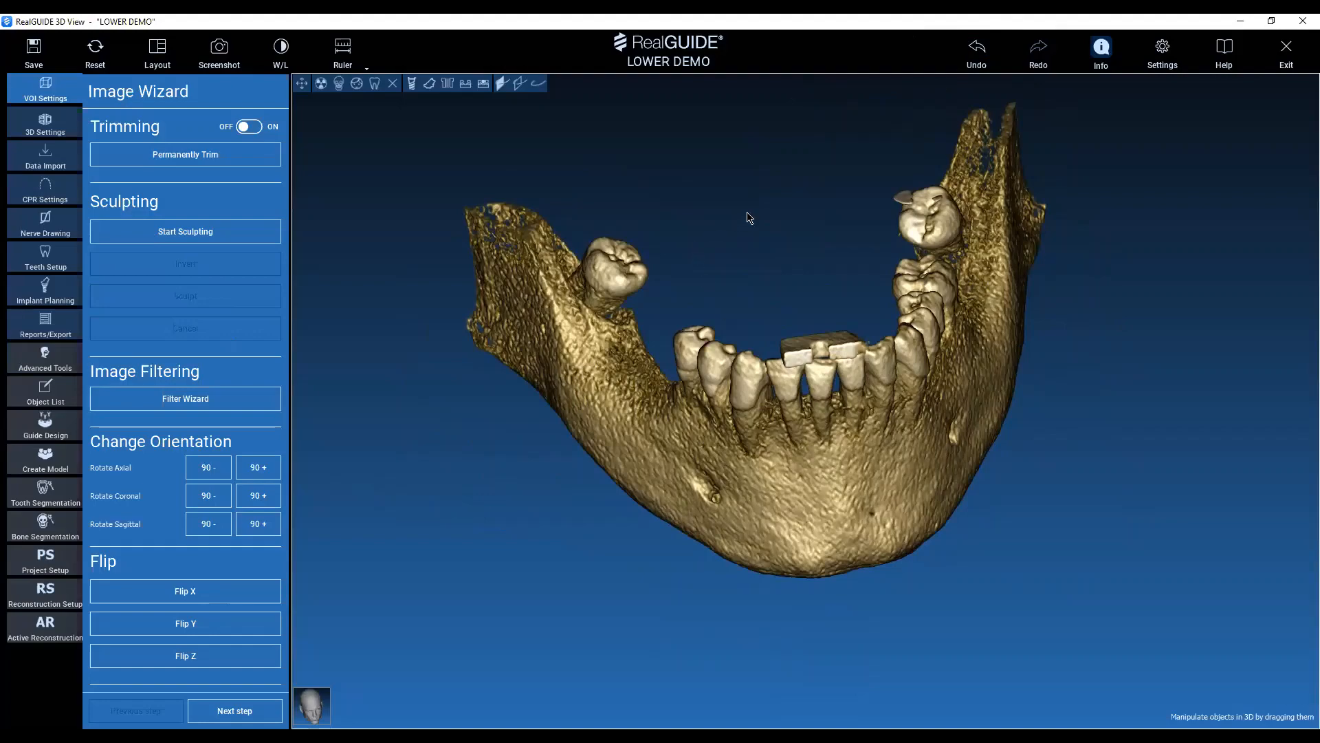
{"action": "left_click_drag", "start_coordinate": [745, 213], "coordinate": [807, 266]}
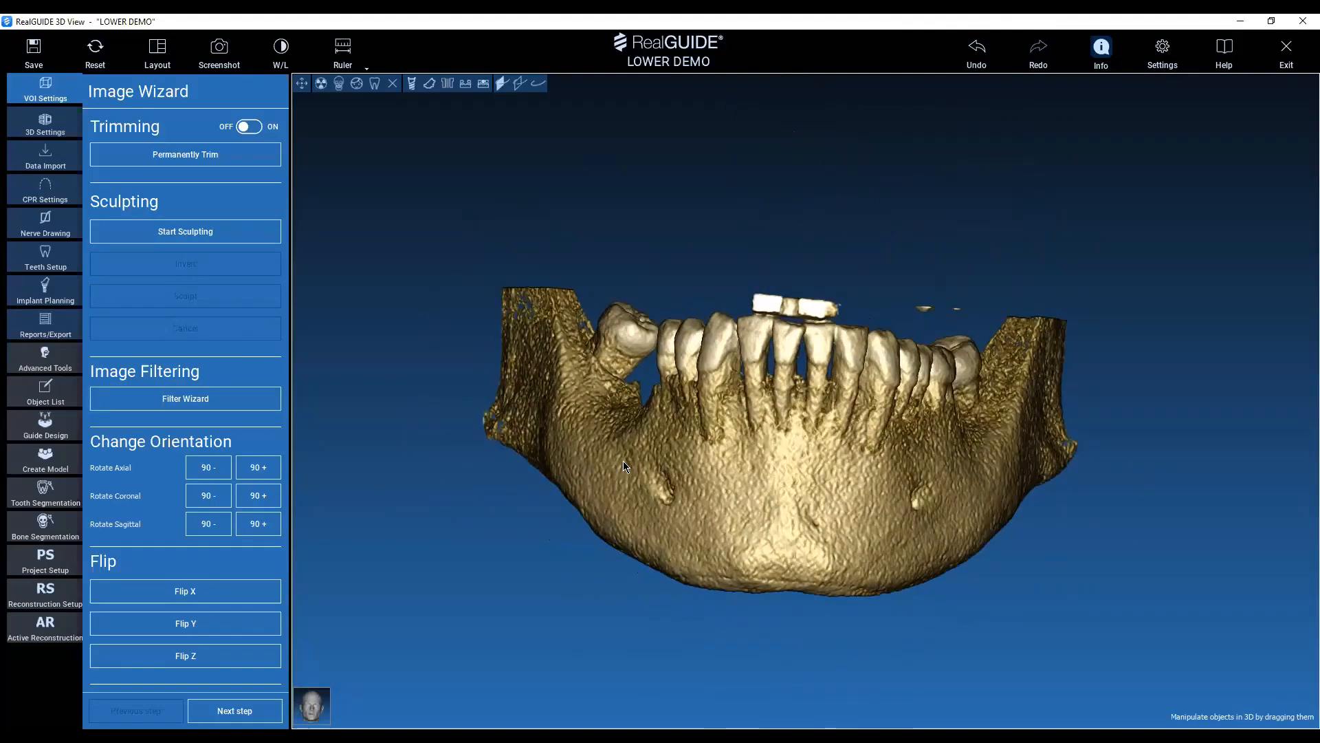
{"action": "left_click_drag", "start_coordinate": [613, 356], "coordinate": [435, 472]}
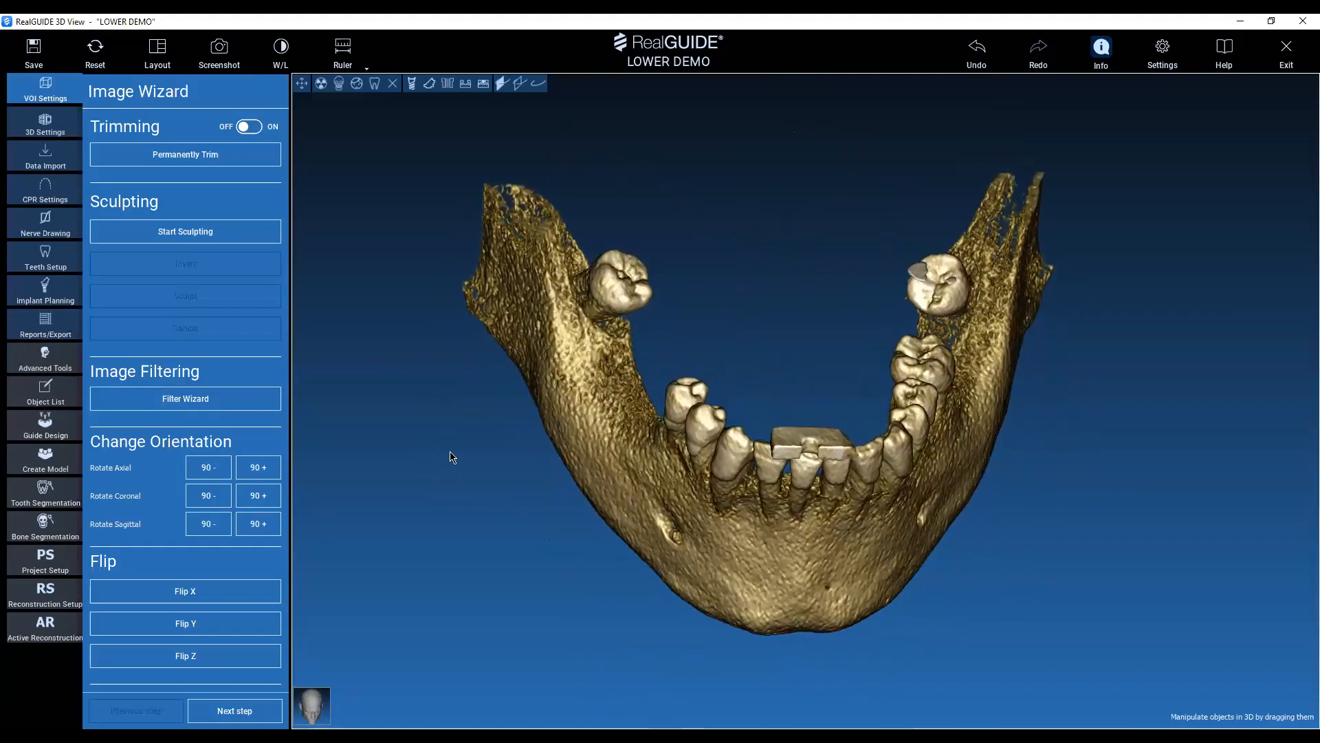
{"action": "middle_click_drag", "start_coordinate": [449, 446], "coordinate": [497, 443]}
{"action": "left_click_drag", "start_coordinate": [504, 412], "coordinate": [373, 443]}
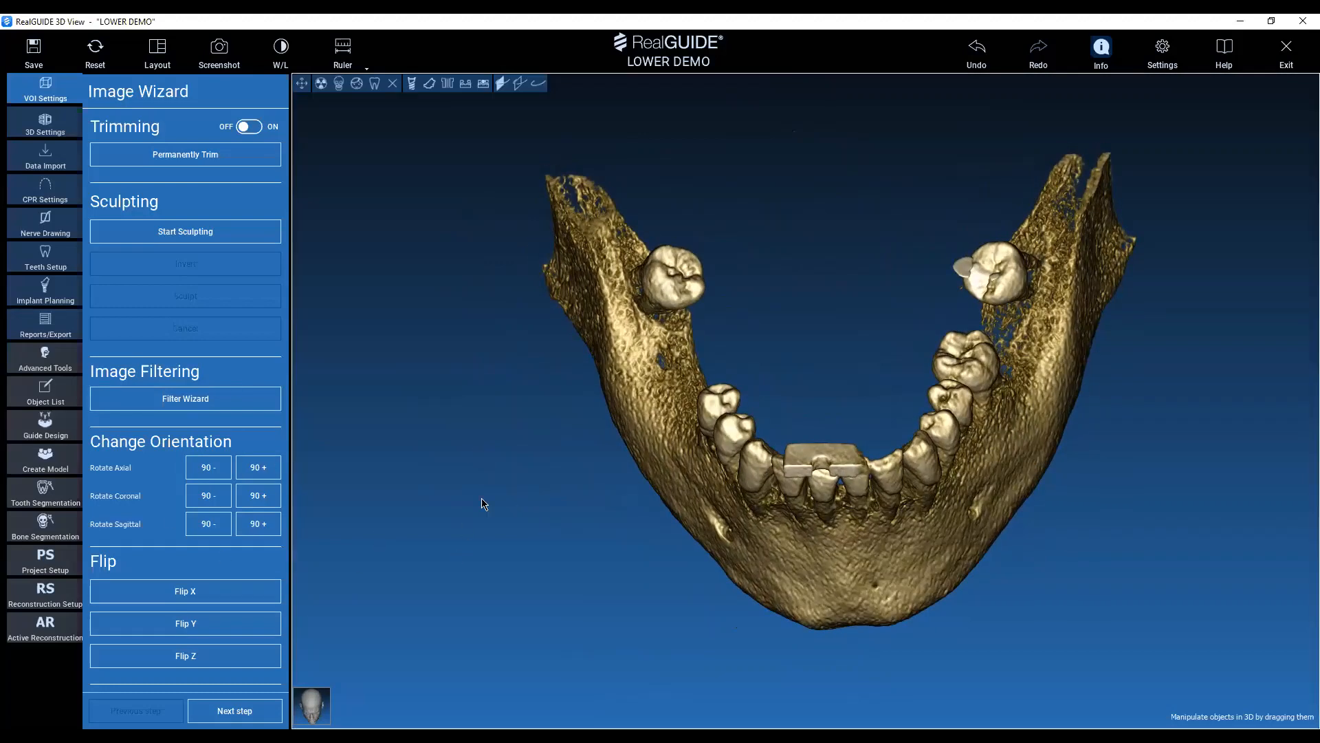
{"action": "left_click_drag", "start_coordinate": [483, 505], "coordinate": [543, 436]}
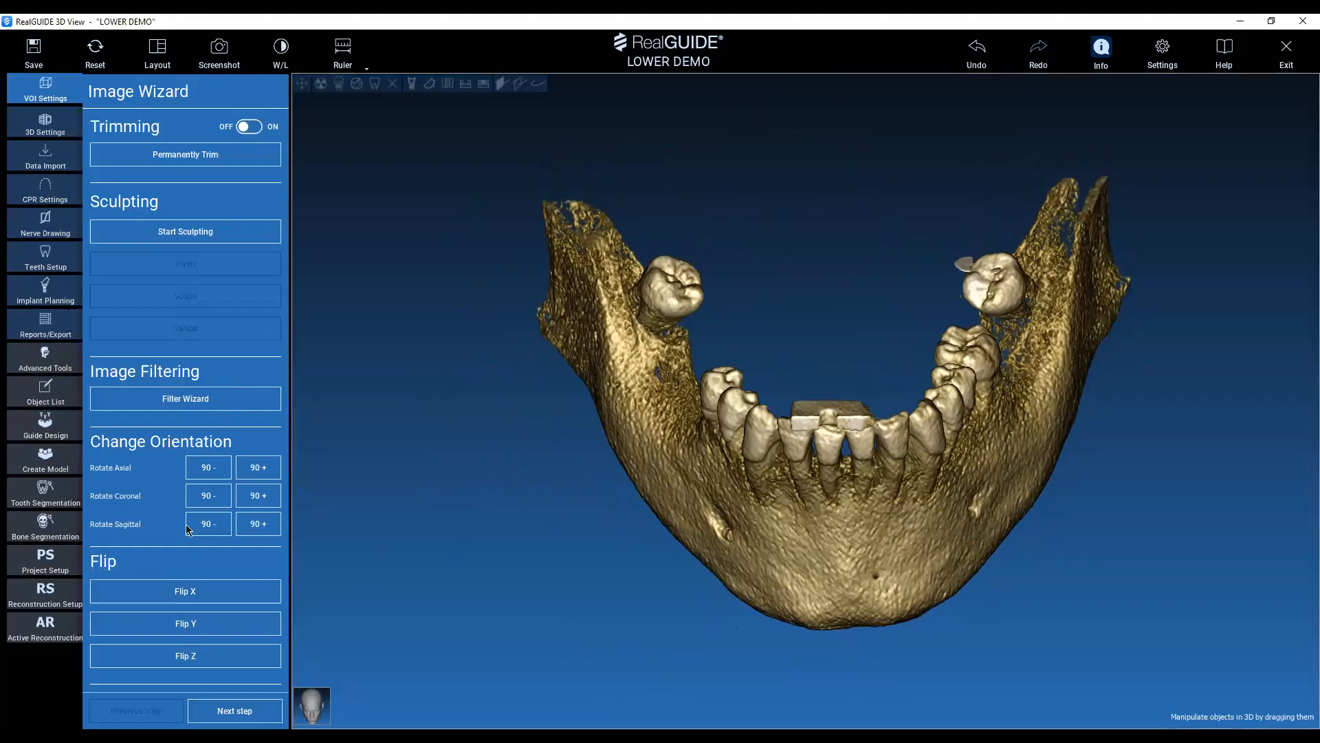
Advance from the Image Wizard to the 3D Settings stage.
{"action": "left_click", "coordinate": [268, 720]}
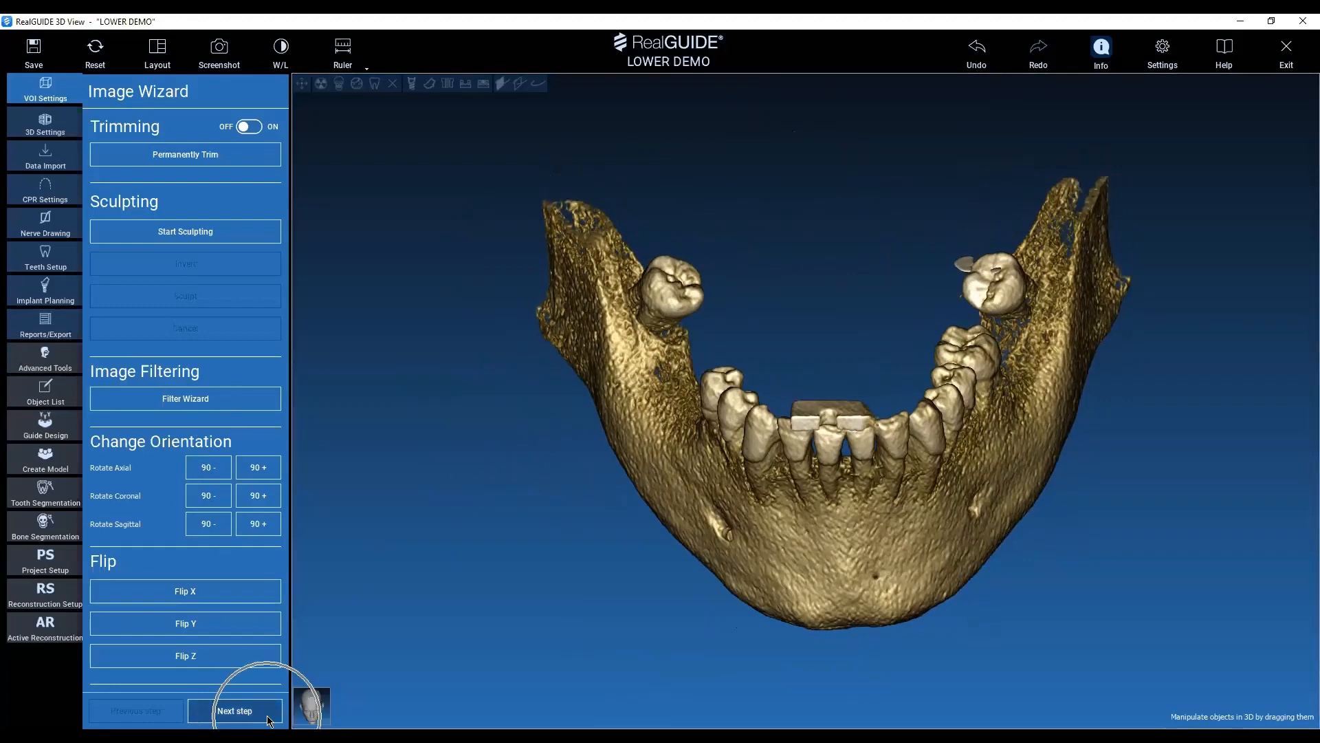
{"action": "left_click", "coordinate": [261, 716]}
{"action": "left_click", "coordinate": [262, 716]}
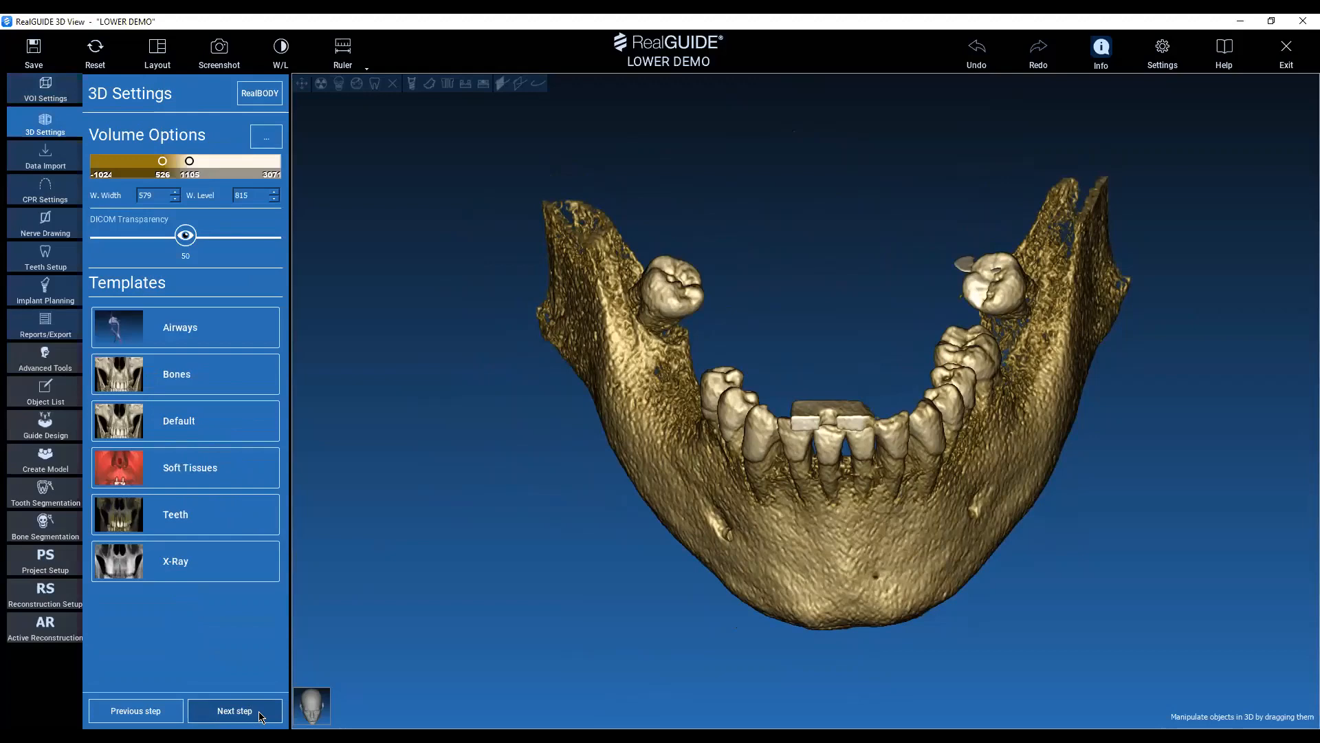
{"action": "key", "text": "ctrl"}
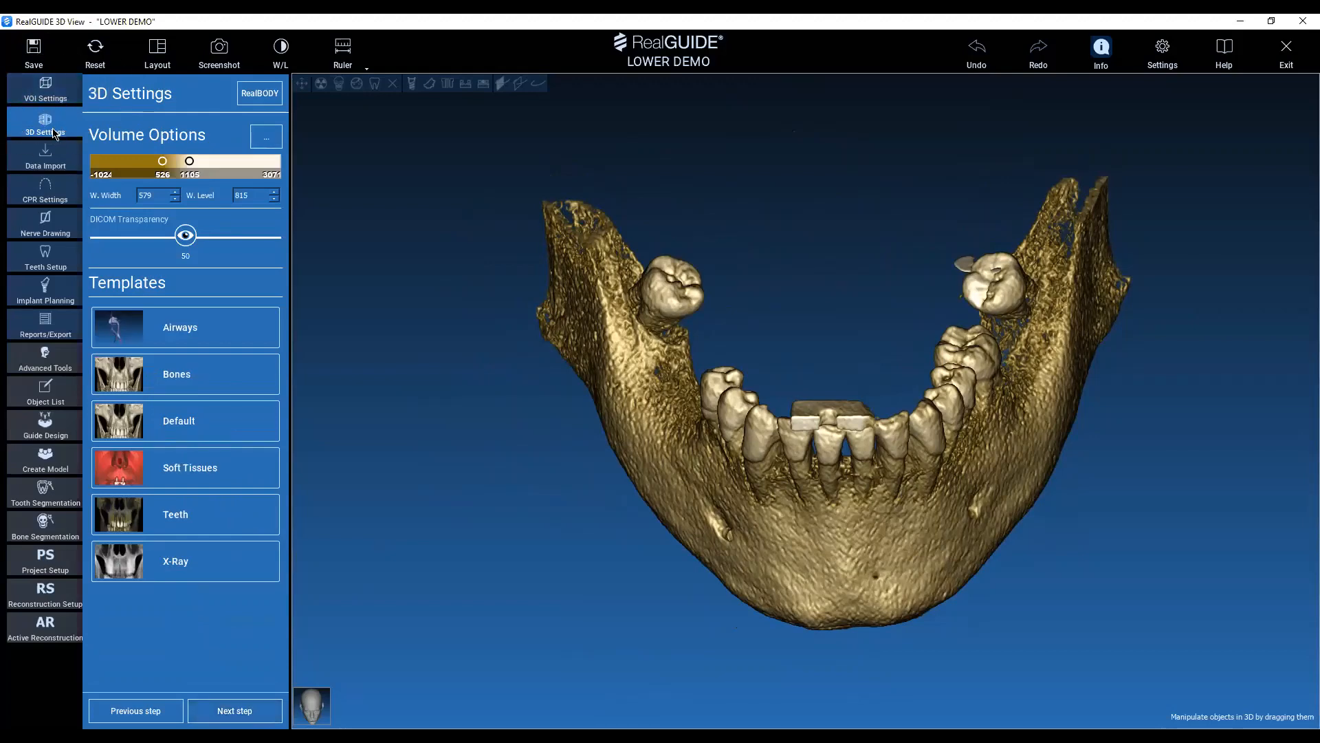
{"action": "key", "text": "ctrl"}
{"action": "key", "text": "ctrl"}
{"action": "key", "text": "ctrl"}
{"action": "key", "text": "ctrl"}
{"action": "key", "text": "ctrl"}
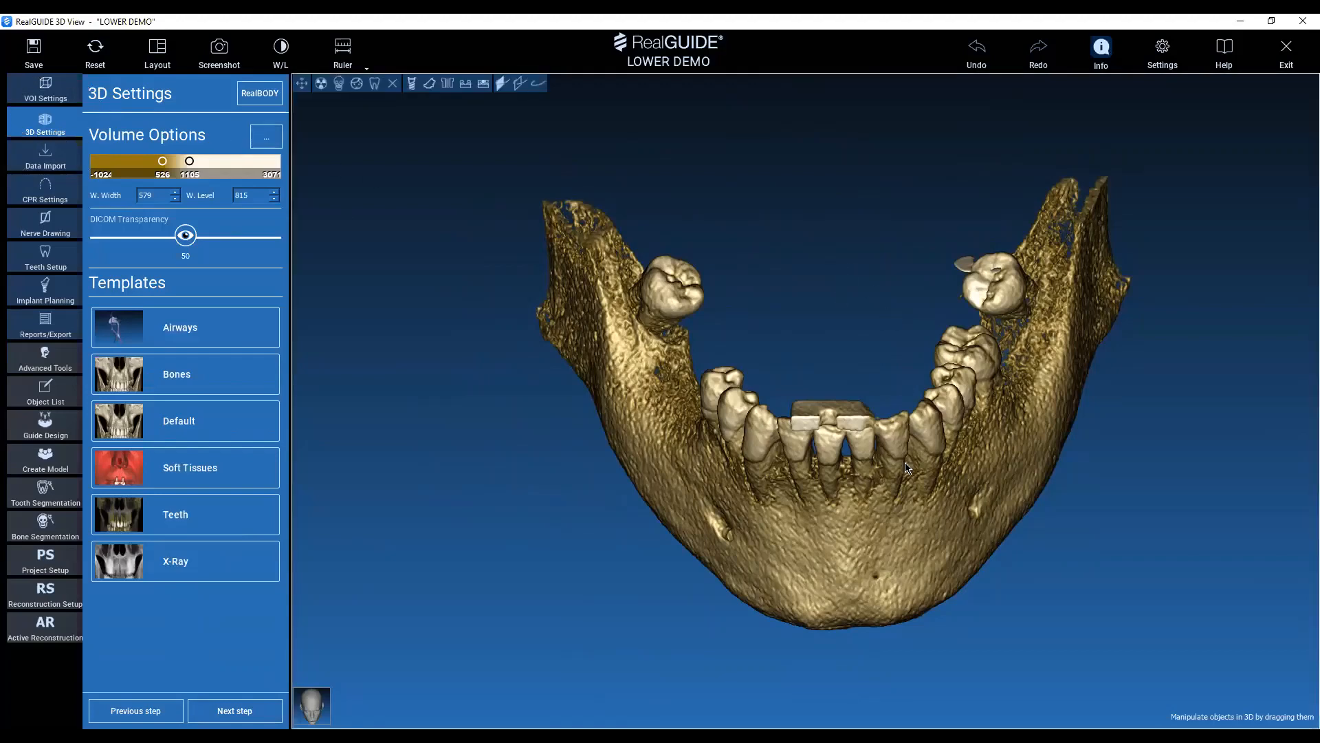
Examine the bone surface and teeth rendering of the mandible from several angles.
{"action": "left_click_drag", "start_coordinate": [907, 468], "coordinate": [1011, 392]}
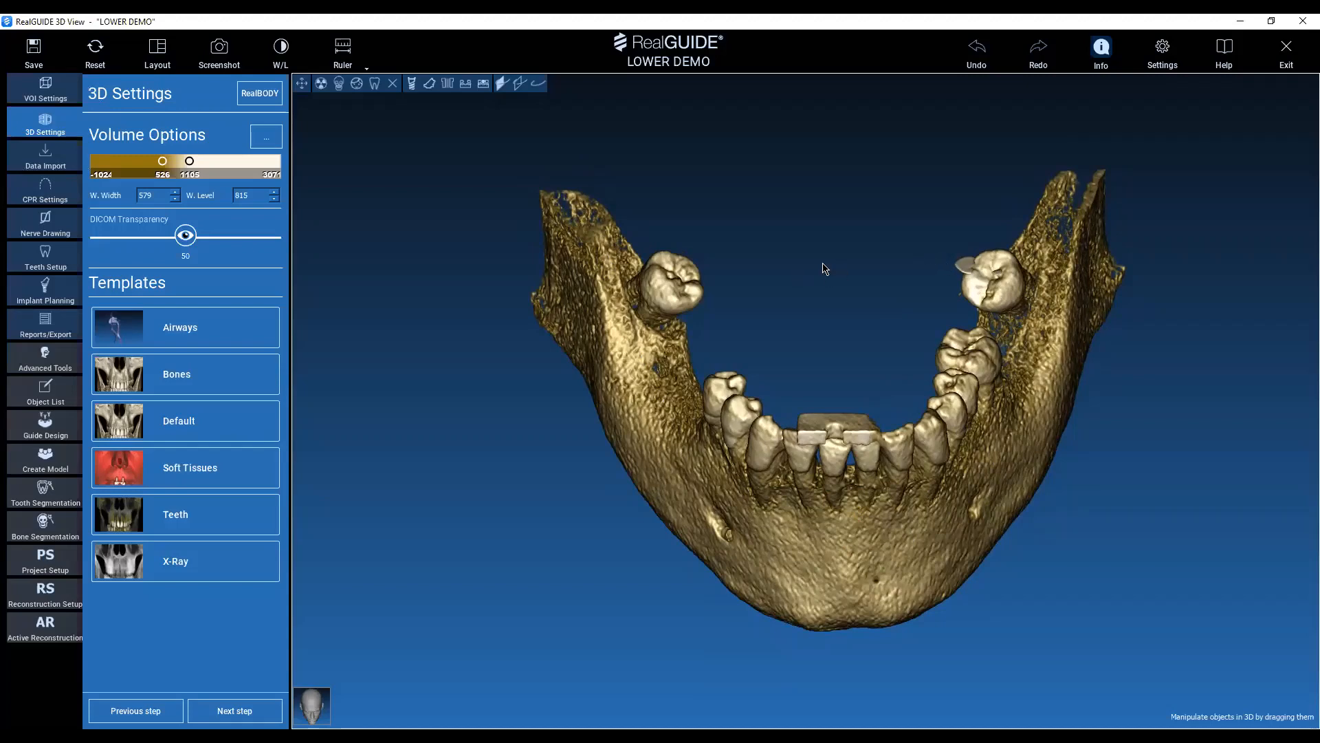
{"action": "middle_click_drag", "start_coordinate": [770, 305], "coordinate": [694, 317]}
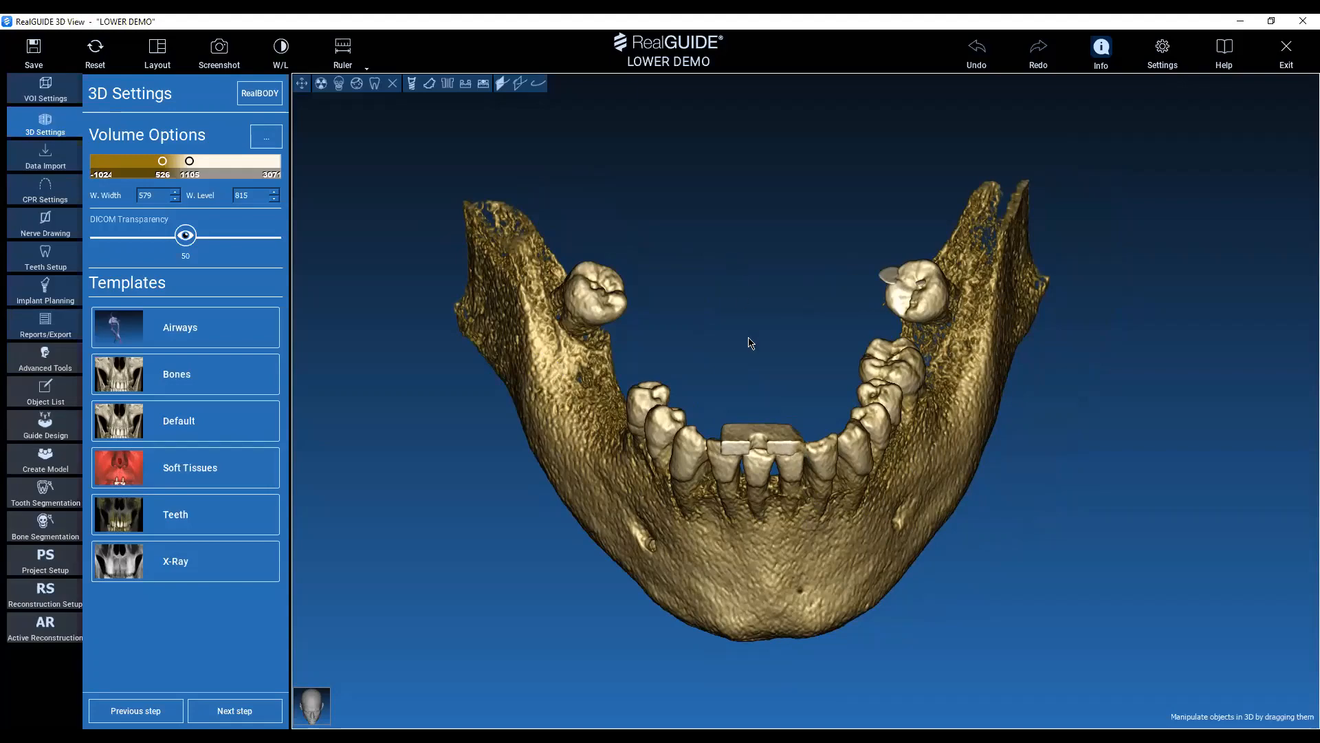
{"action": "left_click_drag", "start_coordinate": [749, 341], "coordinate": [775, 234]}
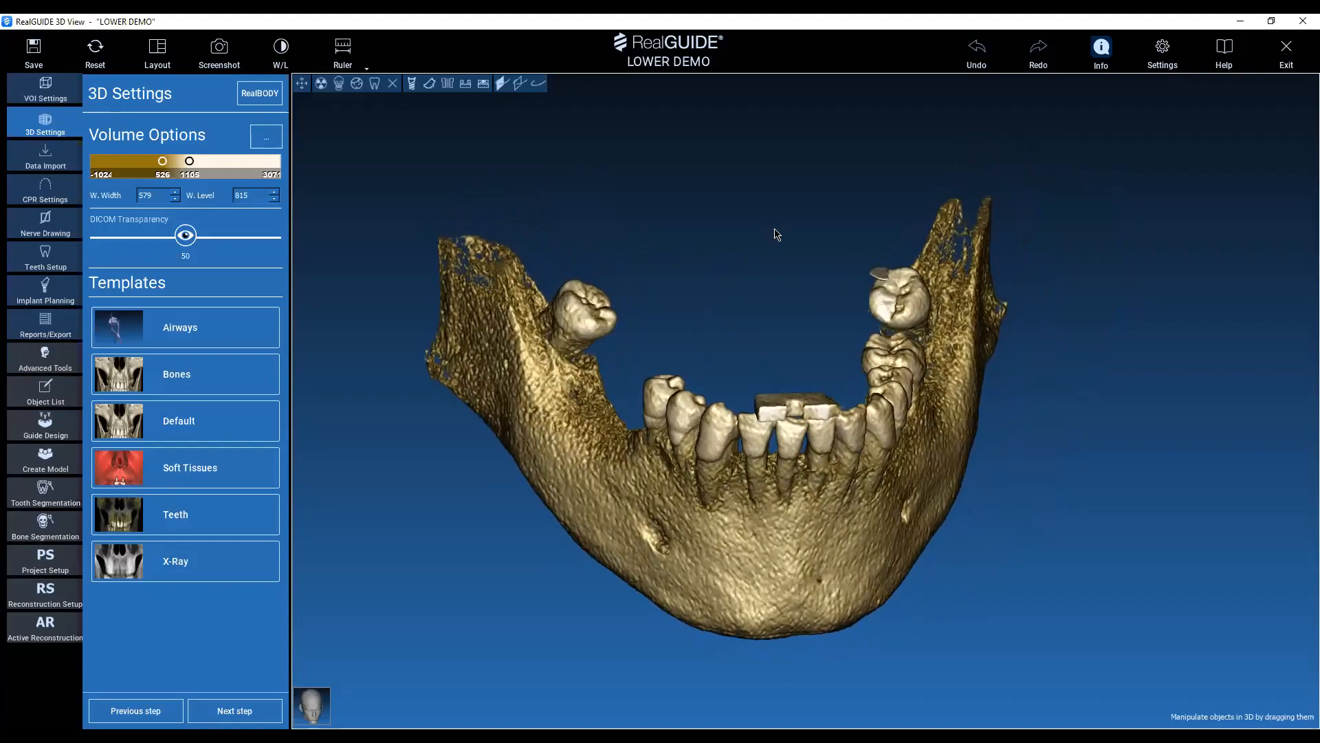
{"action": "left_click_drag", "start_coordinate": [1055, 398], "coordinate": [1039, 544]}
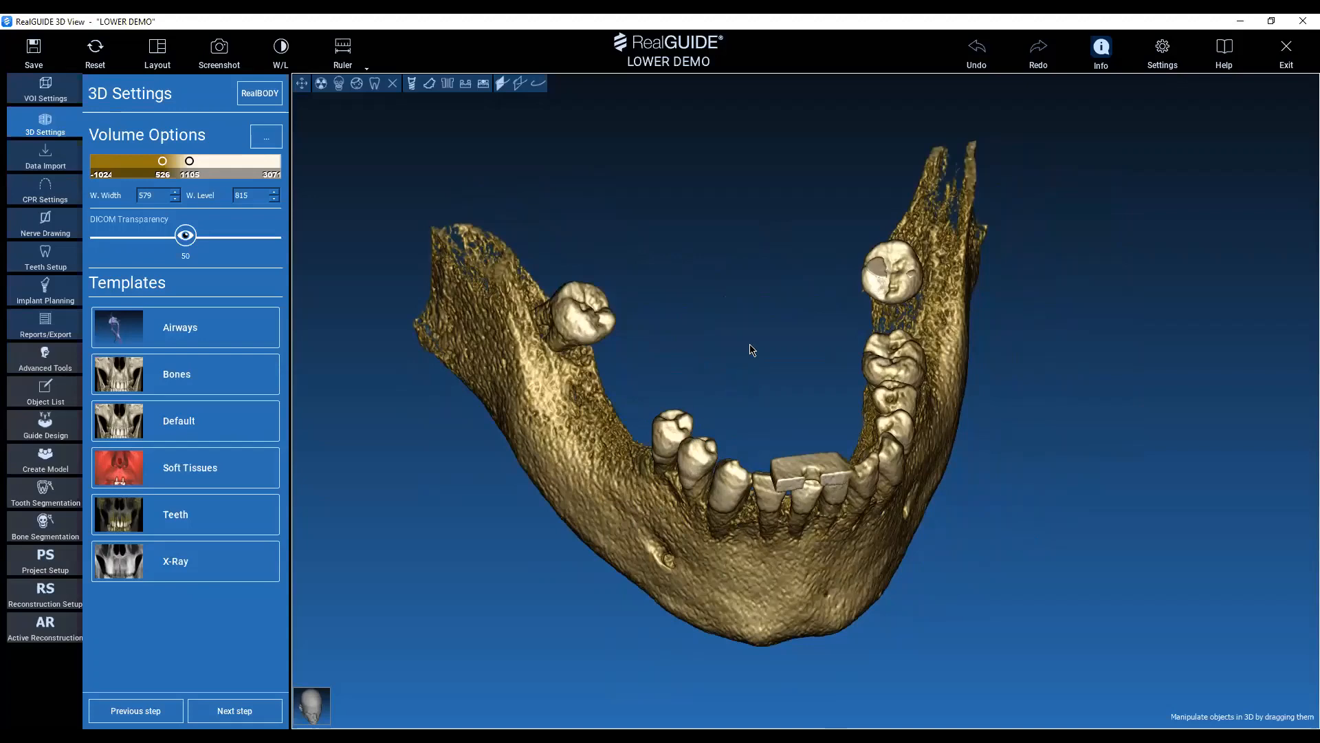
{"action": "left_click_drag", "start_coordinate": [703, 324], "coordinate": [615, 493]}
{"action": "left_click_drag", "start_coordinate": [848, 396], "coordinate": [933, 385]}
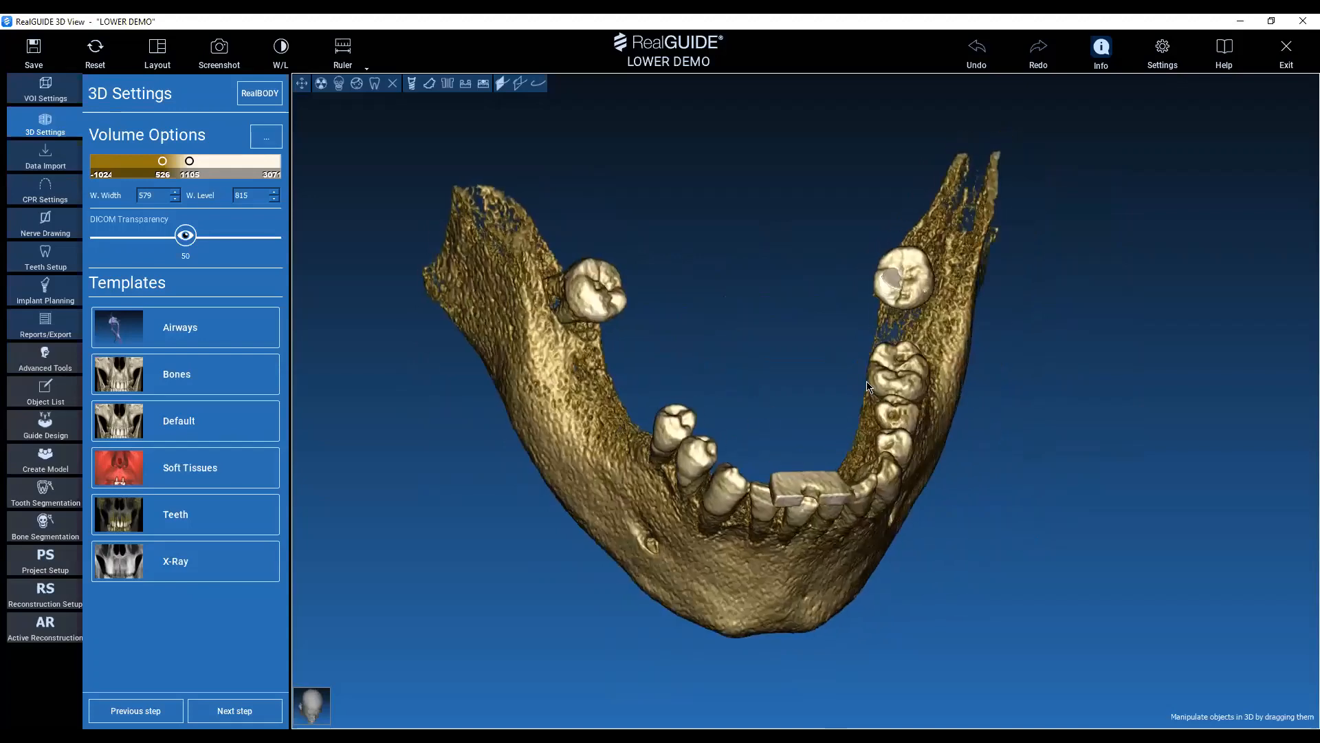
{"action": "left_click_drag", "start_coordinate": [992, 572], "coordinate": [939, 455]}
{"action": "left_click_drag", "start_coordinate": [686, 266], "coordinate": [686, 351]}
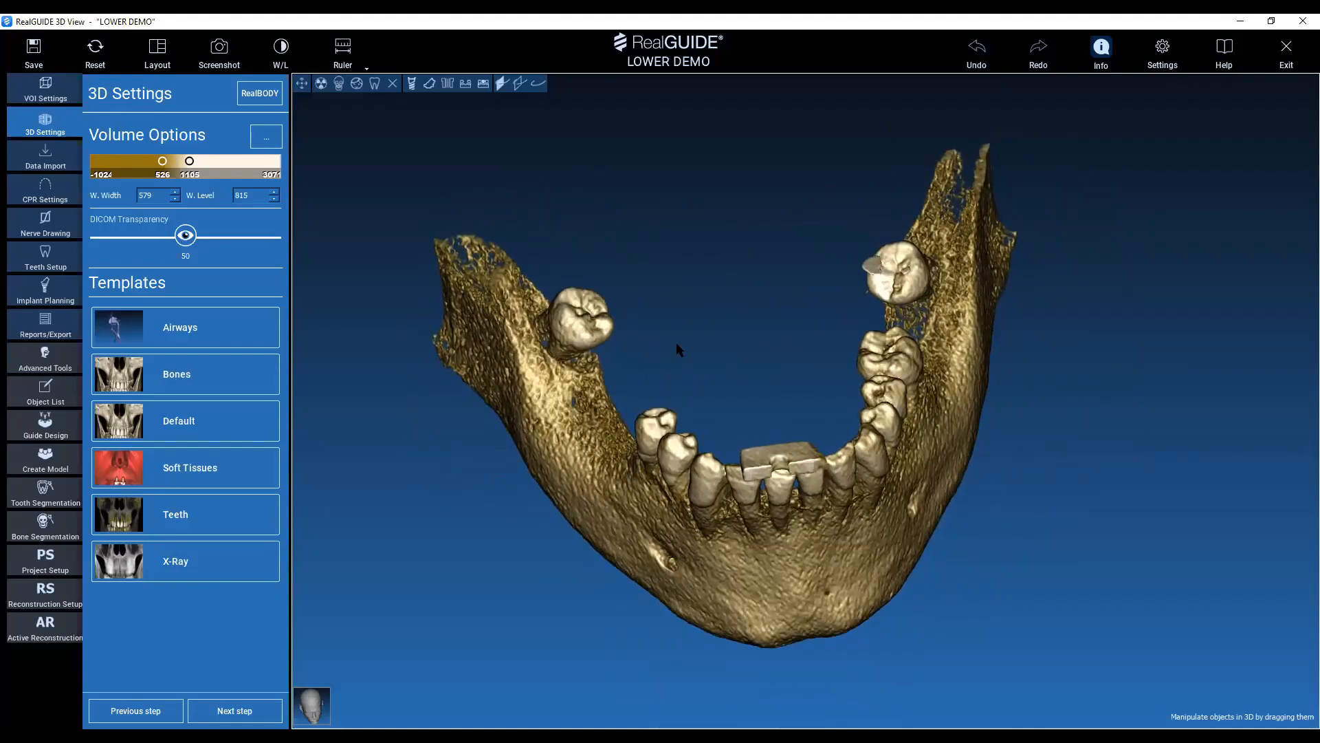
Adjust the volume's rendering thresholds to 390 and 1156, giving a window width of 766 and level of 773.
{"action": "left_click_drag", "start_coordinate": [782, 401], "coordinate": [729, 302]}
{"action": "left_click_drag", "start_coordinate": [168, 167], "coordinate": [159, 171]}
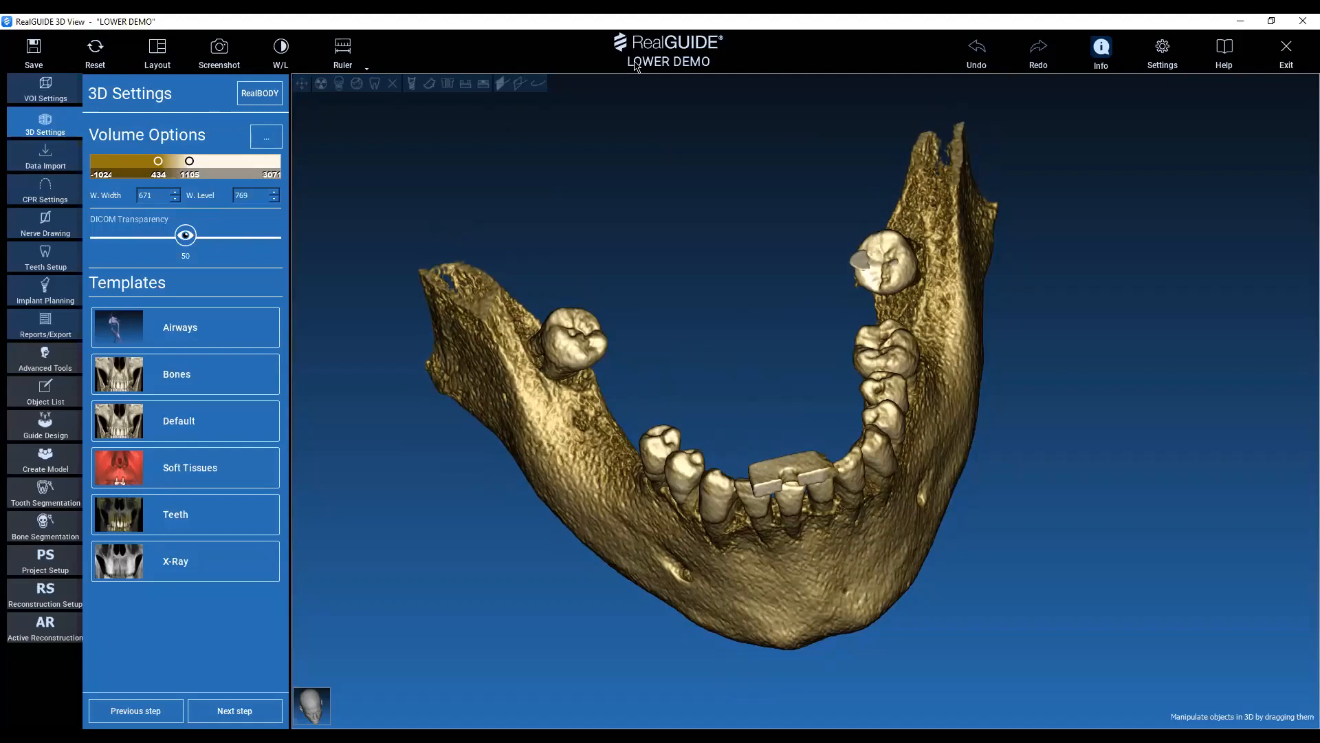
{"action": "mouse_move", "coordinate": [158, 161]}
{"action": "left_mouse_down"}
{"action": "mouse_move", "coordinate": [204, 165]}
{"action": "mouse_move", "coordinate": [162, 164]}
{"action": "left_mouse_up"}
{"action": "left_click_drag", "start_coordinate": [545, 211], "coordinate": [722, 200]}
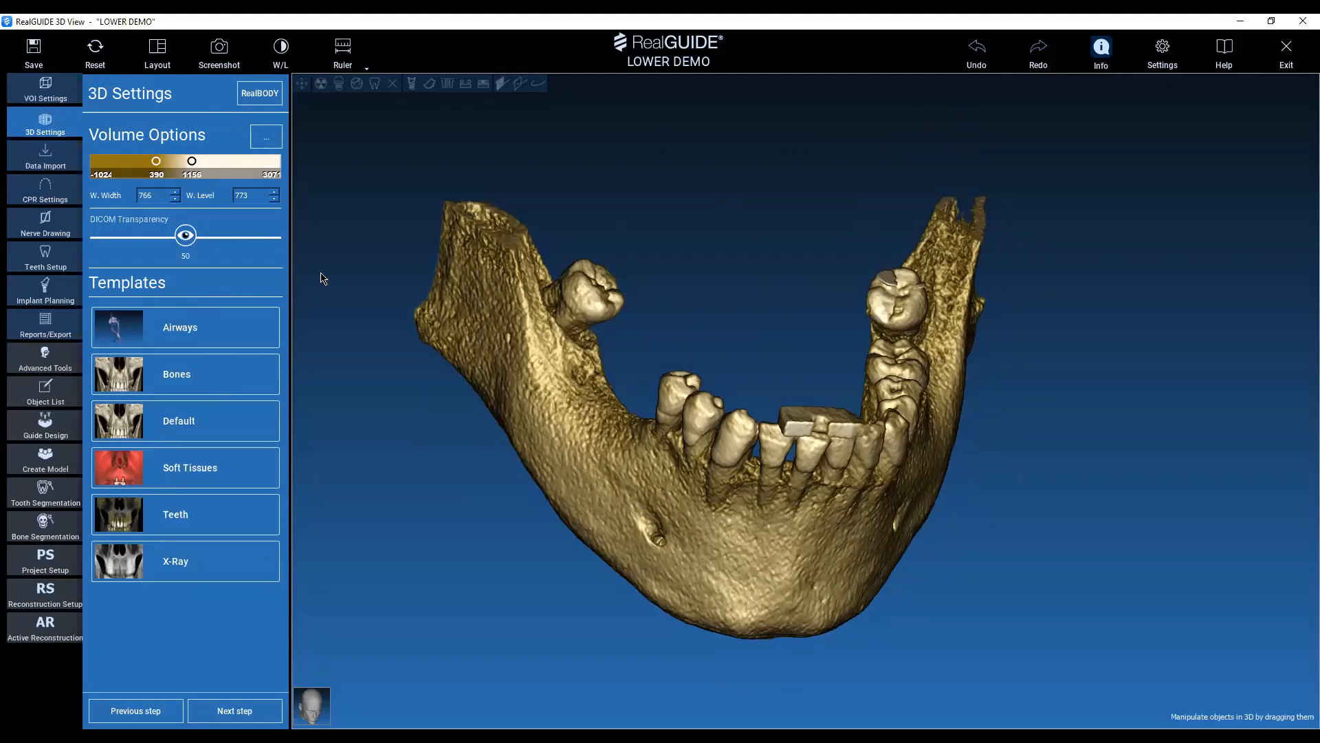
{"action": "left_click_drag", "start_coordinate": [743, 300], "coordinate": [680, 296]}
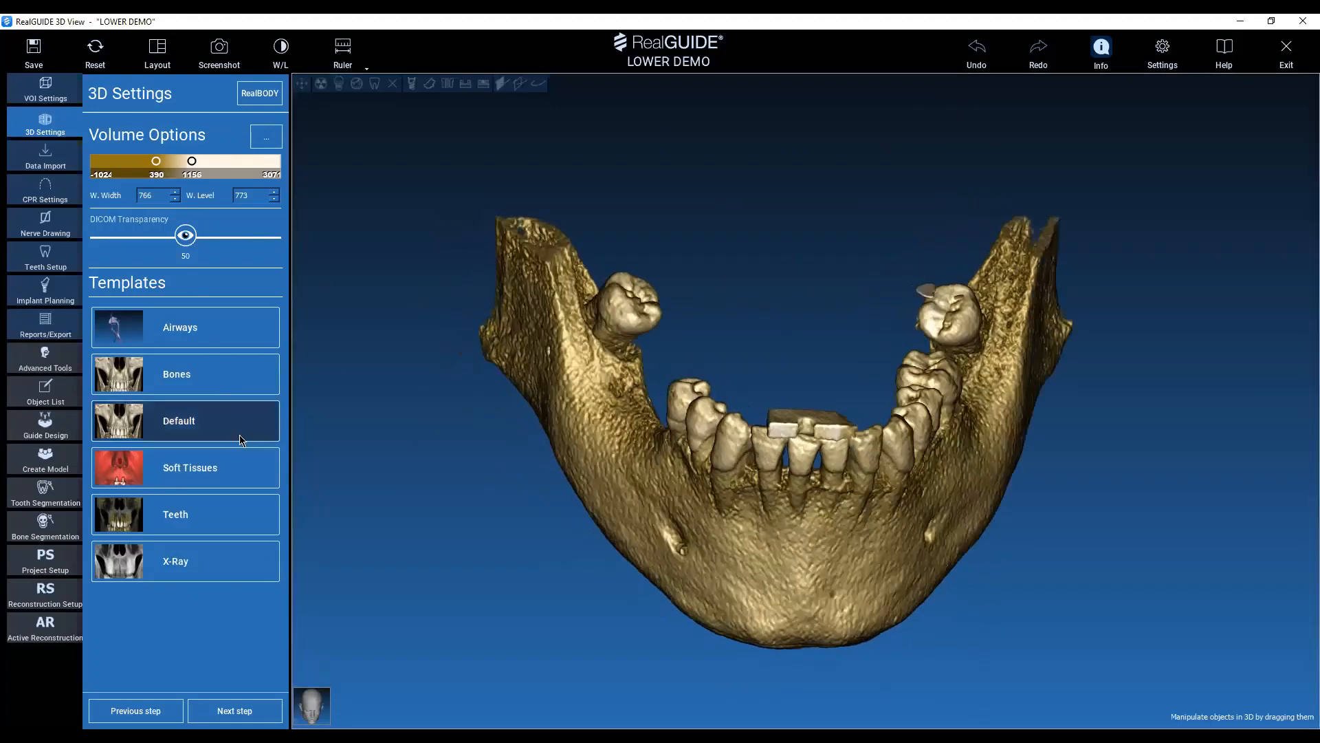
Preview the volume with the Soft Tissues template from several sides and return to the Bones template.
{"action": "left_click", "coordinate": [213, 472]}
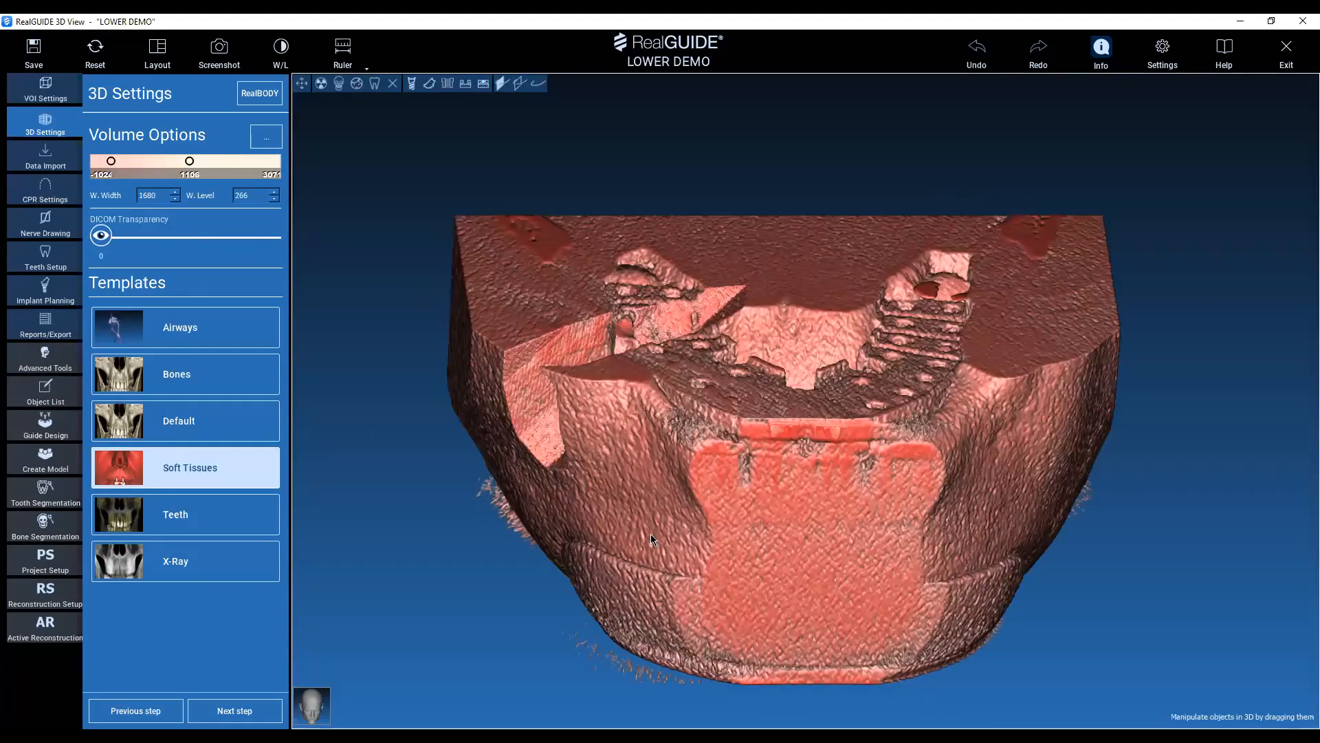
{"action": "scroll", "coordinate": [650, 534], "scroll_direction": "down", "scroll_amount": 3}
{"action": "middle_click_drag", "start_coordinate": [568, 605], "coordinate": [550, 551]}
{"action": "left_click_drag", "start_coordinate": [552, 591], "coordinate": [815, 560]}
{"action": "left_click_drag", "start_coordinate": [981, 400], "coordinate": [825, 427]}
{"action": "left_click", "coordinate": [201, 391]}
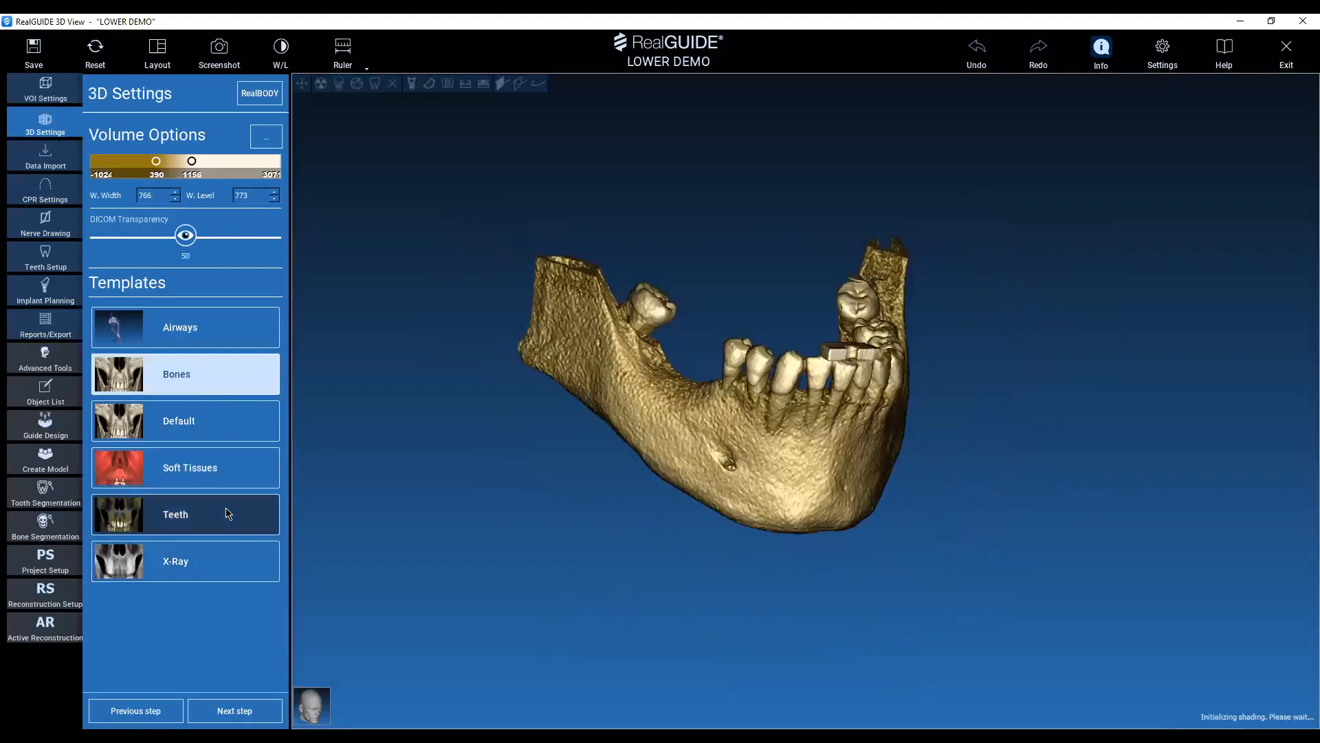
Preview the mandible with the Teeth template and switch the rendering back to Bones.
{"action": "left_click", "coordinate": [227, 513]}
{"action": "left_click_drag", "start_coordinate": [772, 590], "coordinate": [493, 587]}
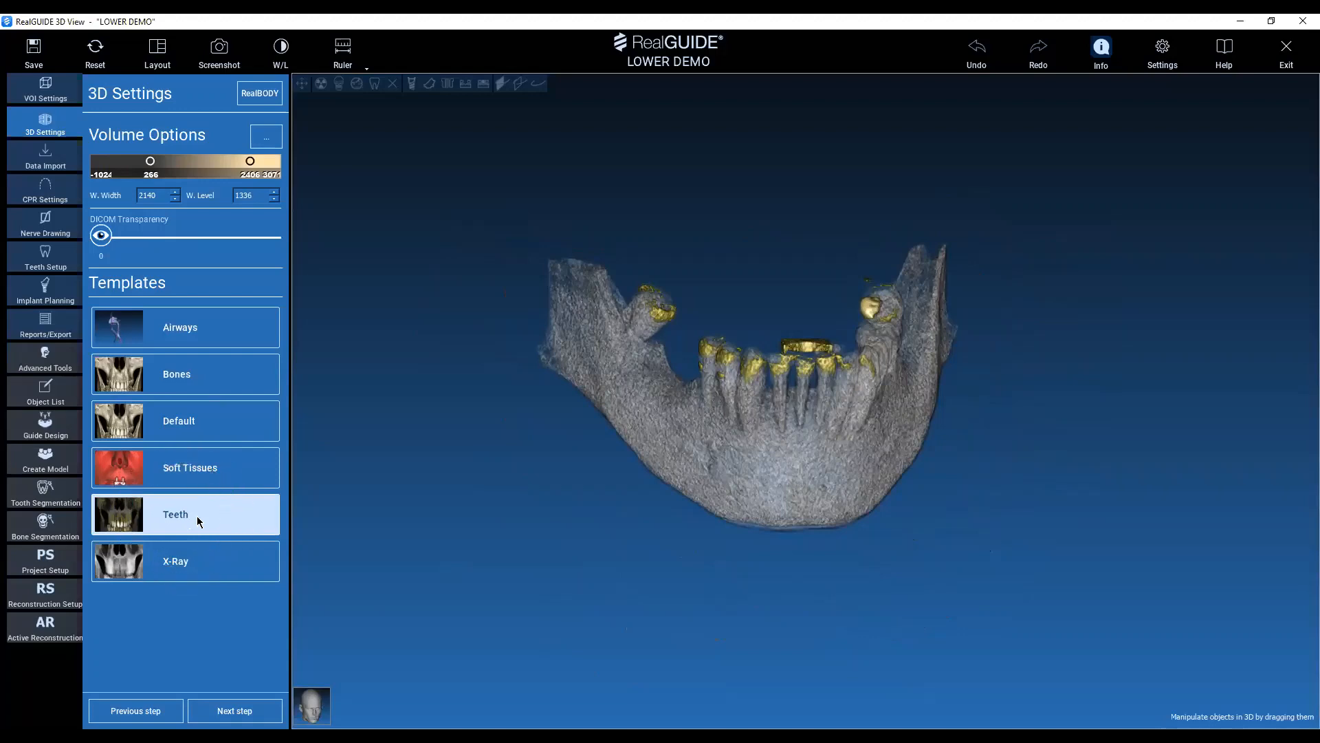
{"action": "scroll", "coordinate": [777, 368], "scroll_direction": "up", "scroll_amount": 3}
{"action": "left_click_drag", "start_coordinate": [770, 358], "coordinate": [726, 232]}
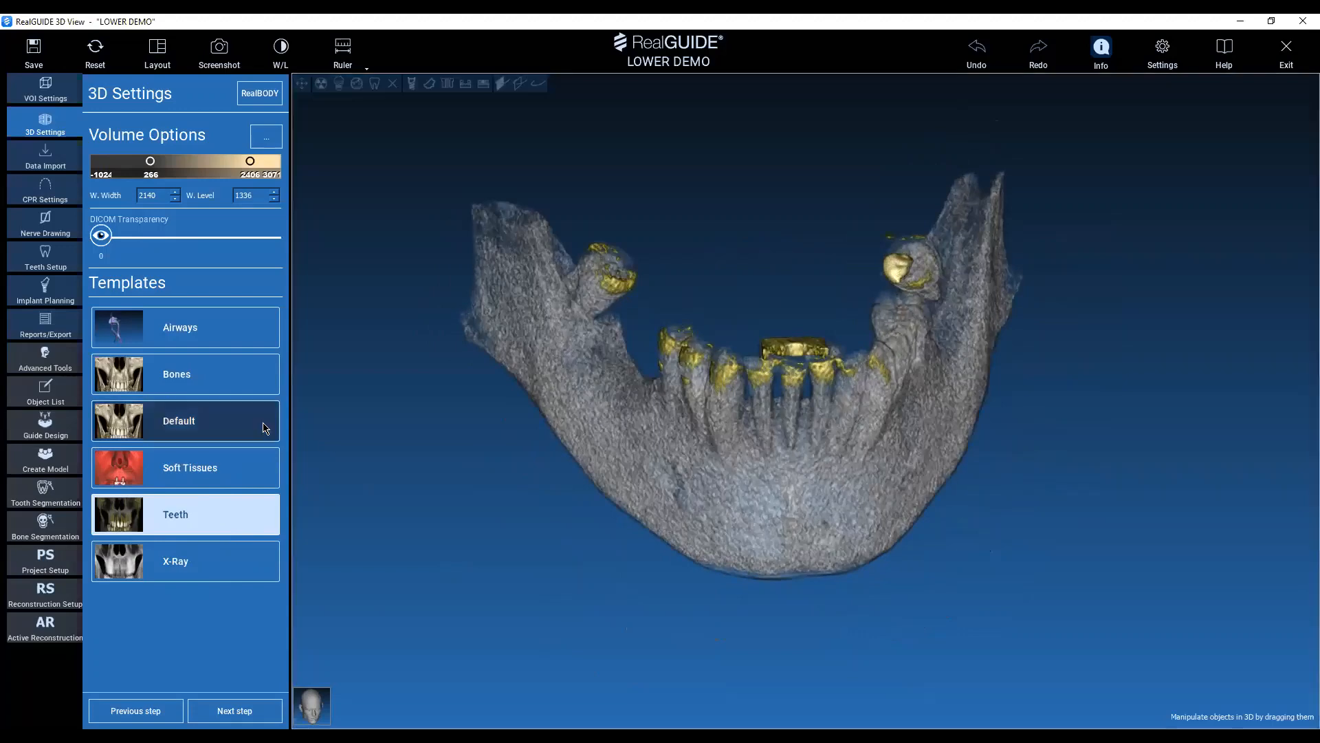
{"action": "left_click", "coordinate": [221, 385]}
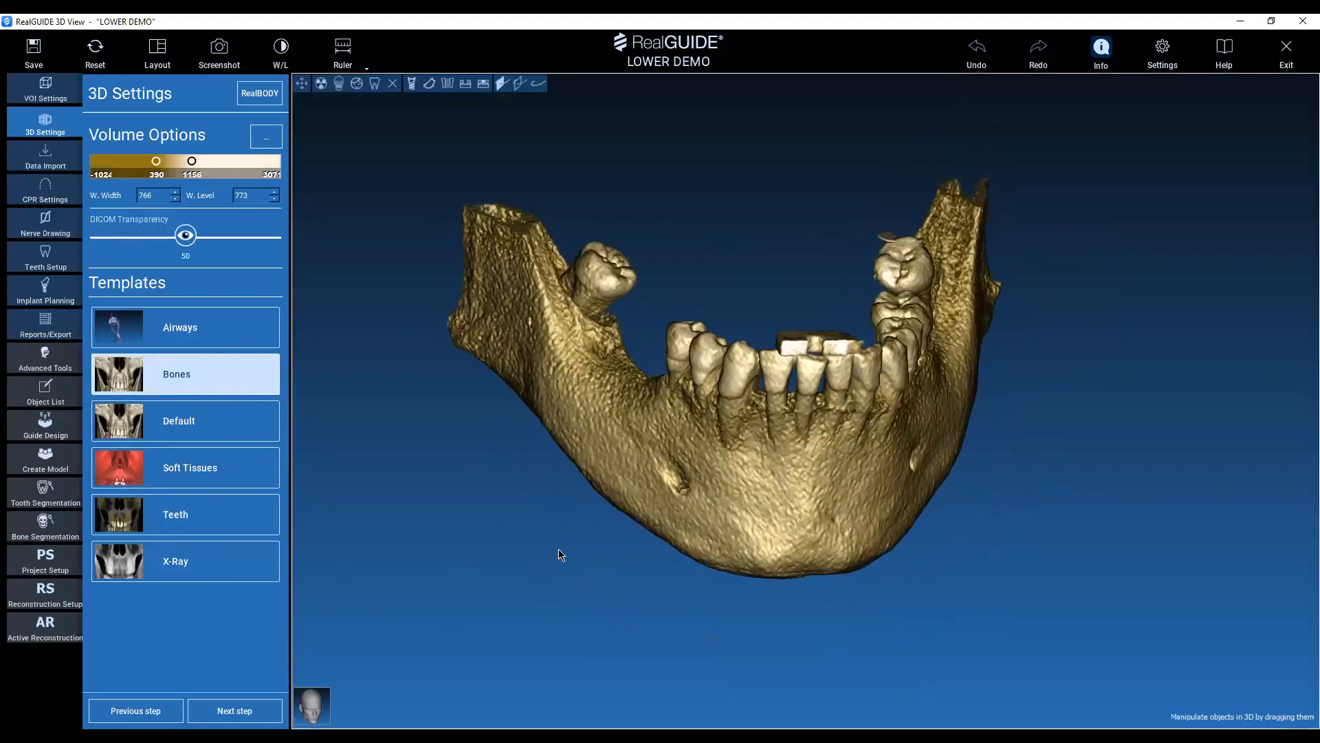
Proceed to the data import stage and show the Anatomy and Waxup-Prosthesis objects alongside the mandible.
{"action": "left_click", "coordinate": [254, 715]}
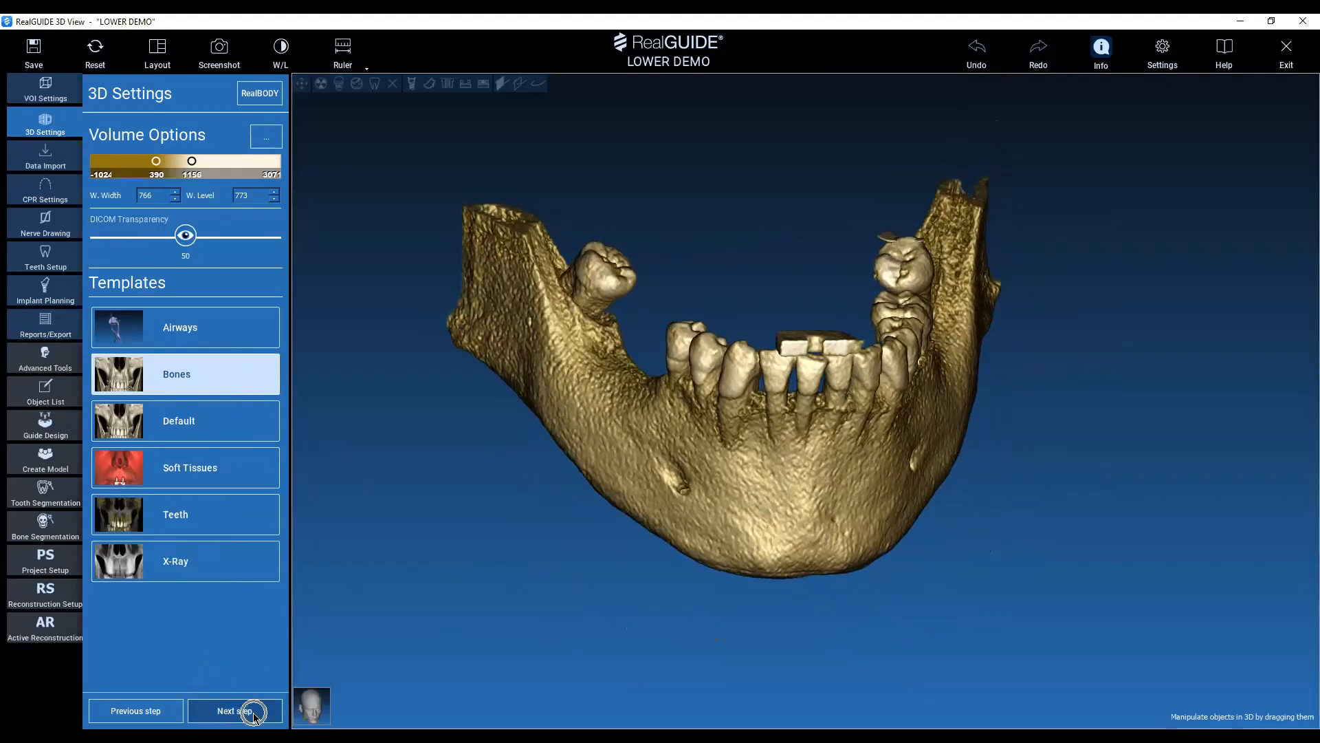
{"action": "left_click", "coordinate": [254, 715]}
{"action": "left_click", "coordinate": [50, 154]}
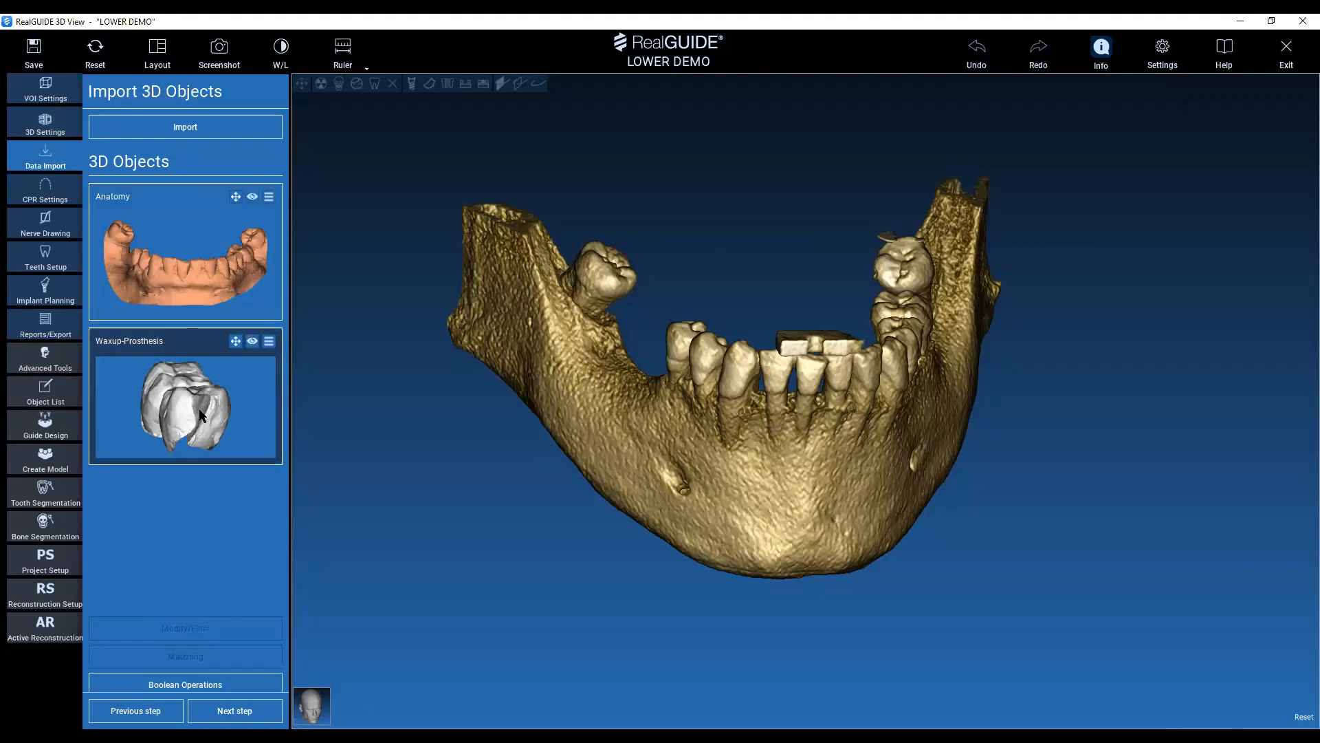
{"action": "left_click", "coordinate": [238, 128]}
{"action": "key", "text": "ctrl"}
{"action": "key", "text": "ctrl"}
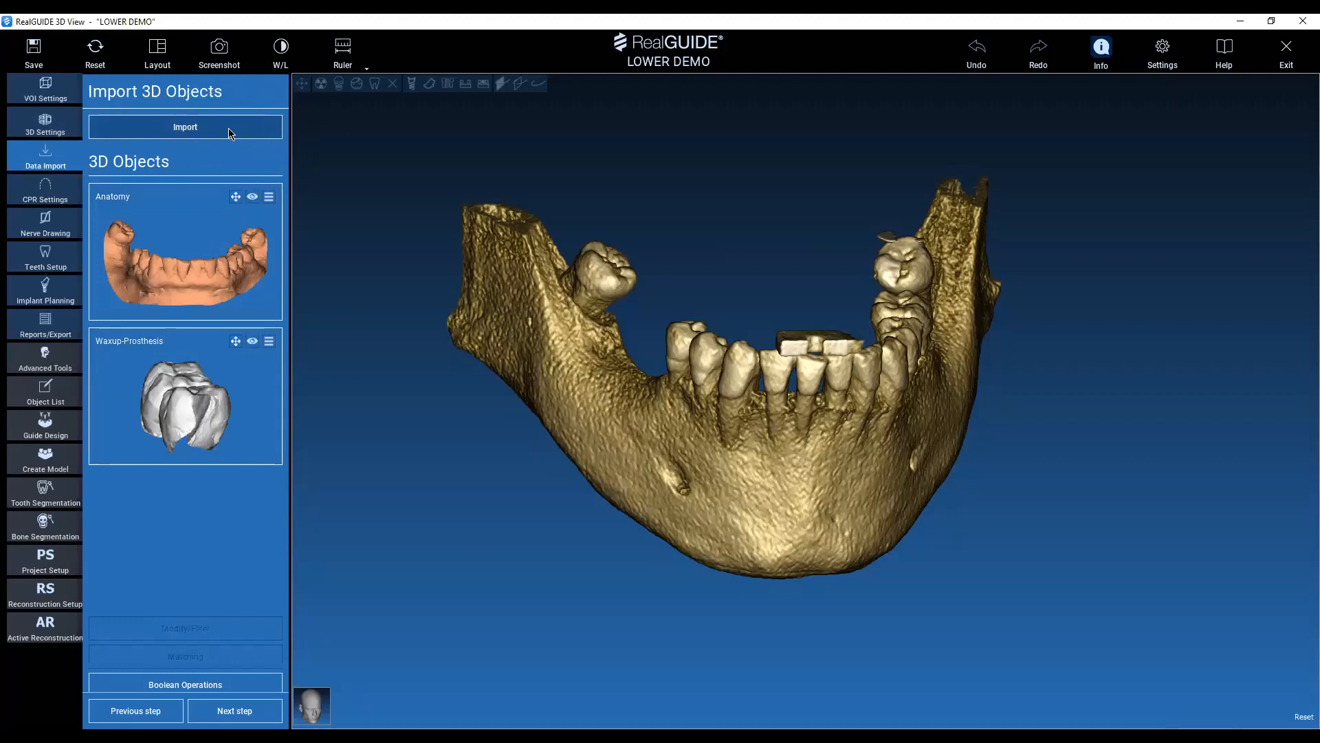
{"action": "key", "text": "ctrl"}
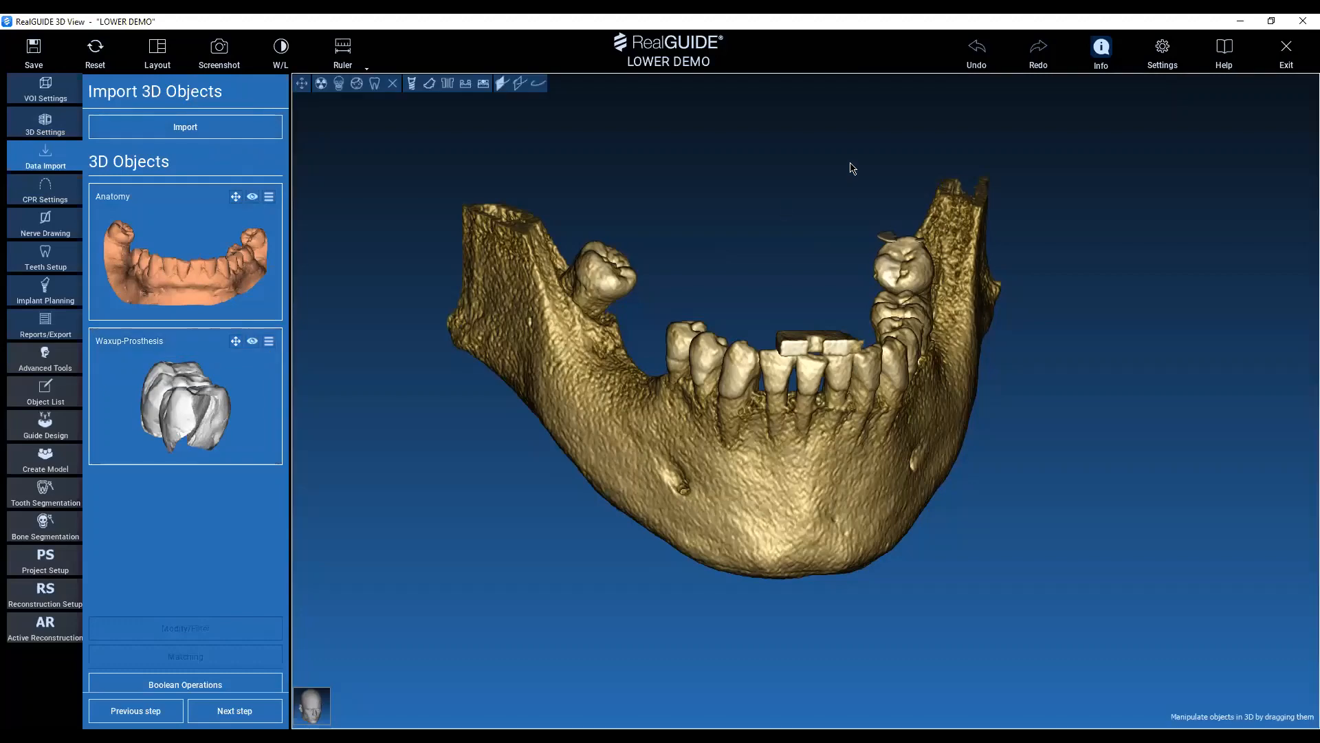
{"action": "left_click_drag", "start_coordinate": [690, 249], "coordinate": [730, 383]}
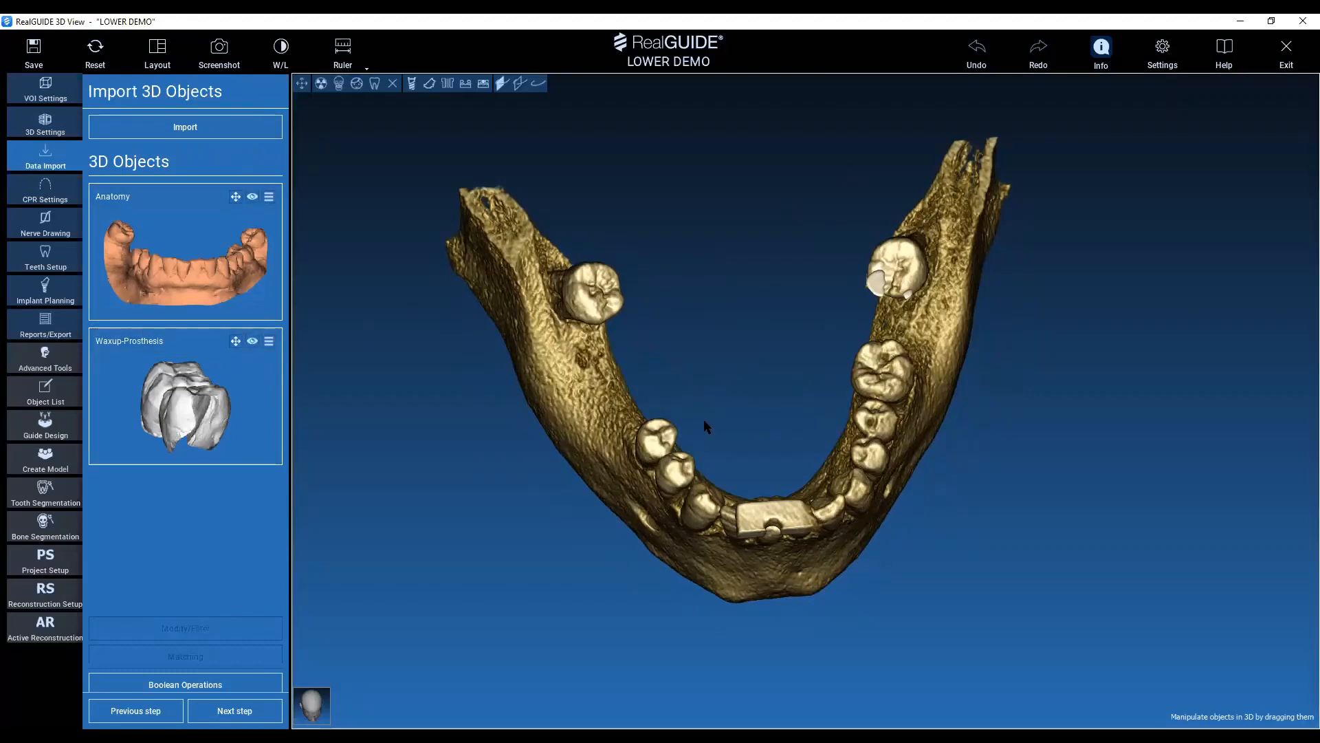
{"action": "left_click", "coordinate": [253, 198]}
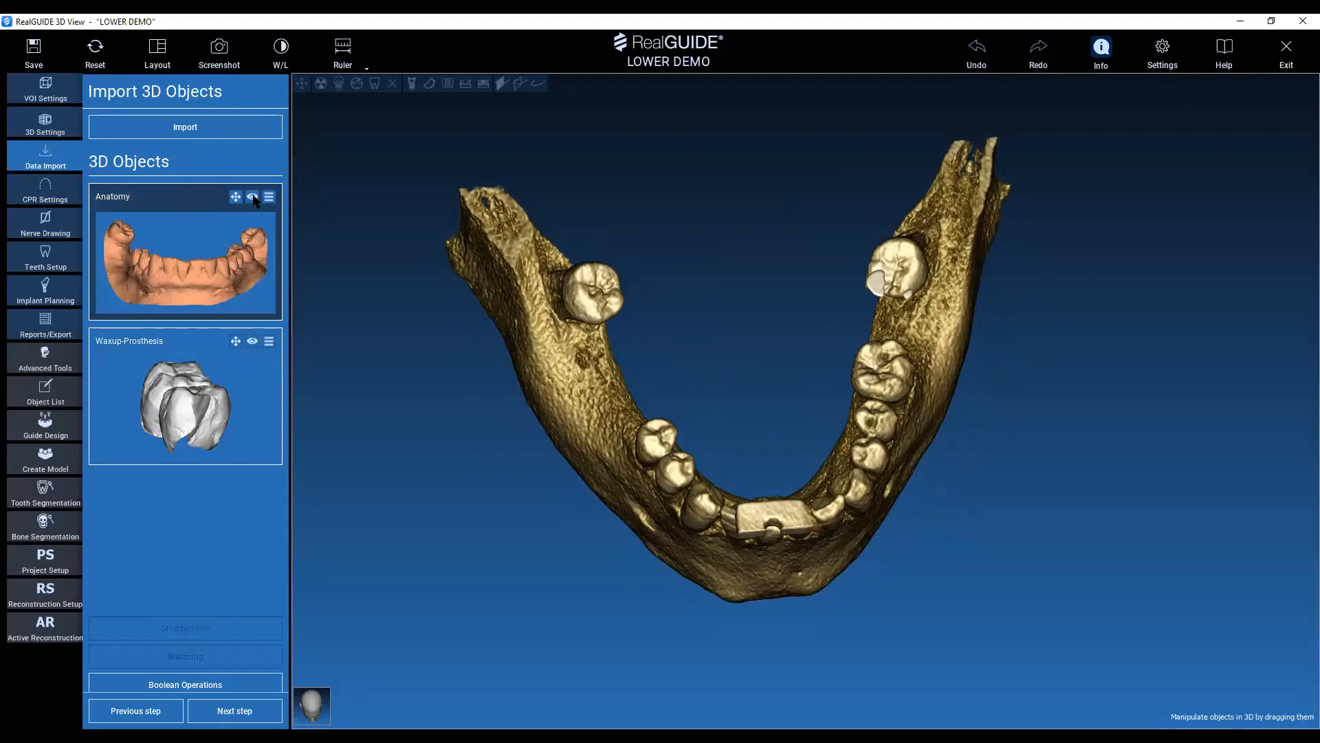
{"action": "left_click", "coordinate": [253, 198]}
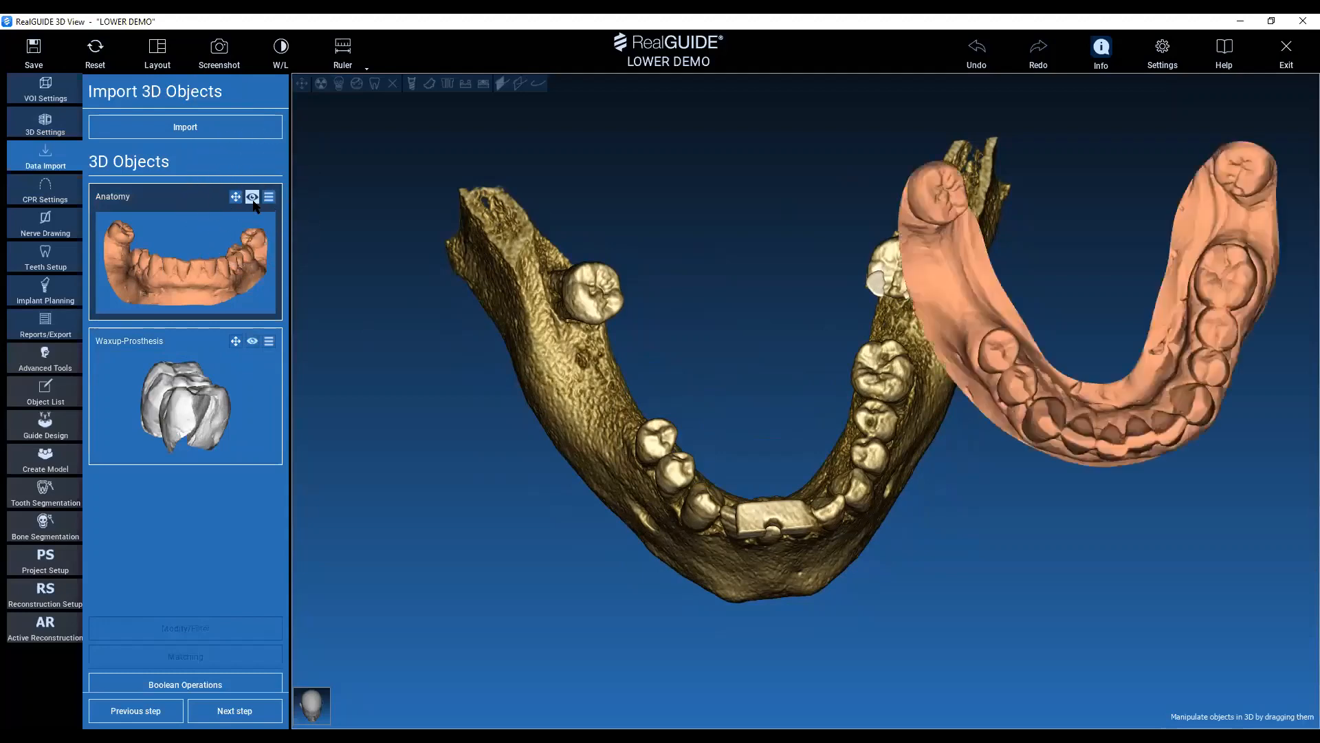
{"action": "left_click", "coordinate": [253, 342]}
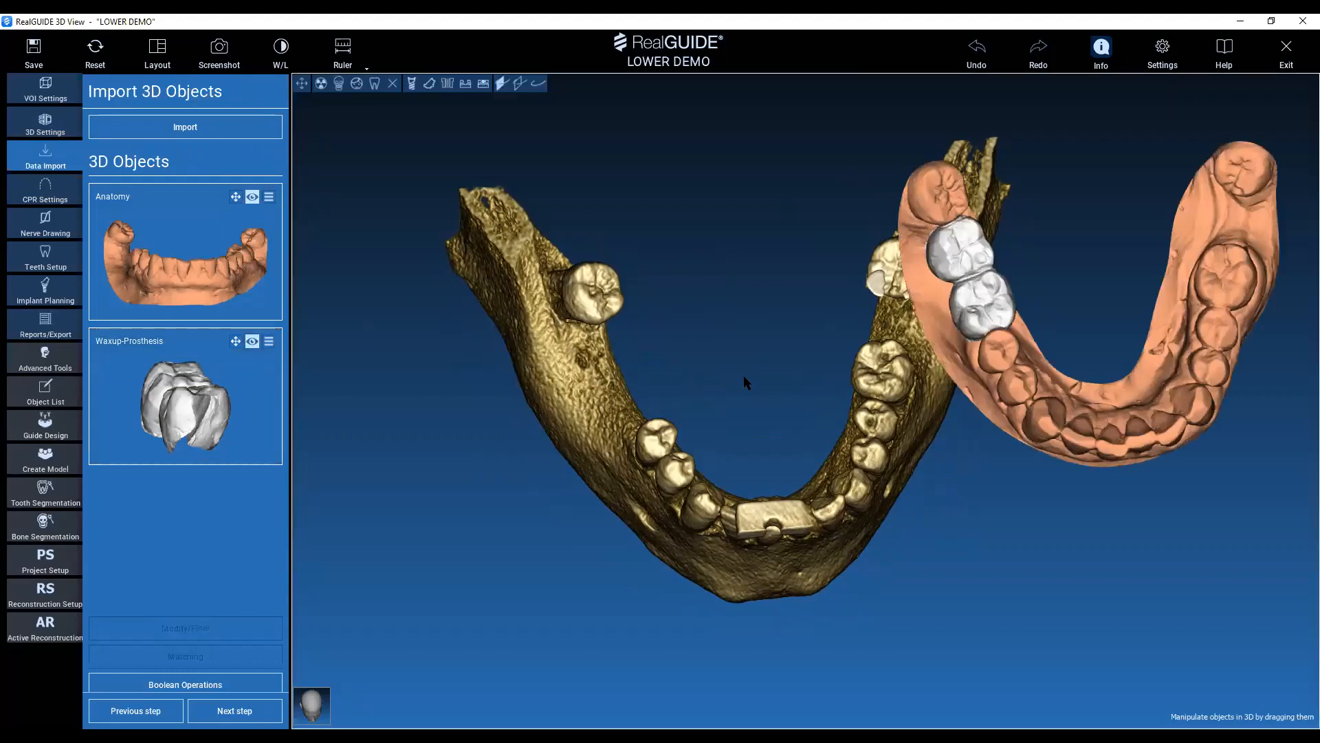
Examine the position of the Anatomy scan and Waxup-Prosthesis relative to the CT mandible from several angles.
{"action": "left_click_drag", "start_coordinate": [740, 409], "coordinate": [717, 376]}
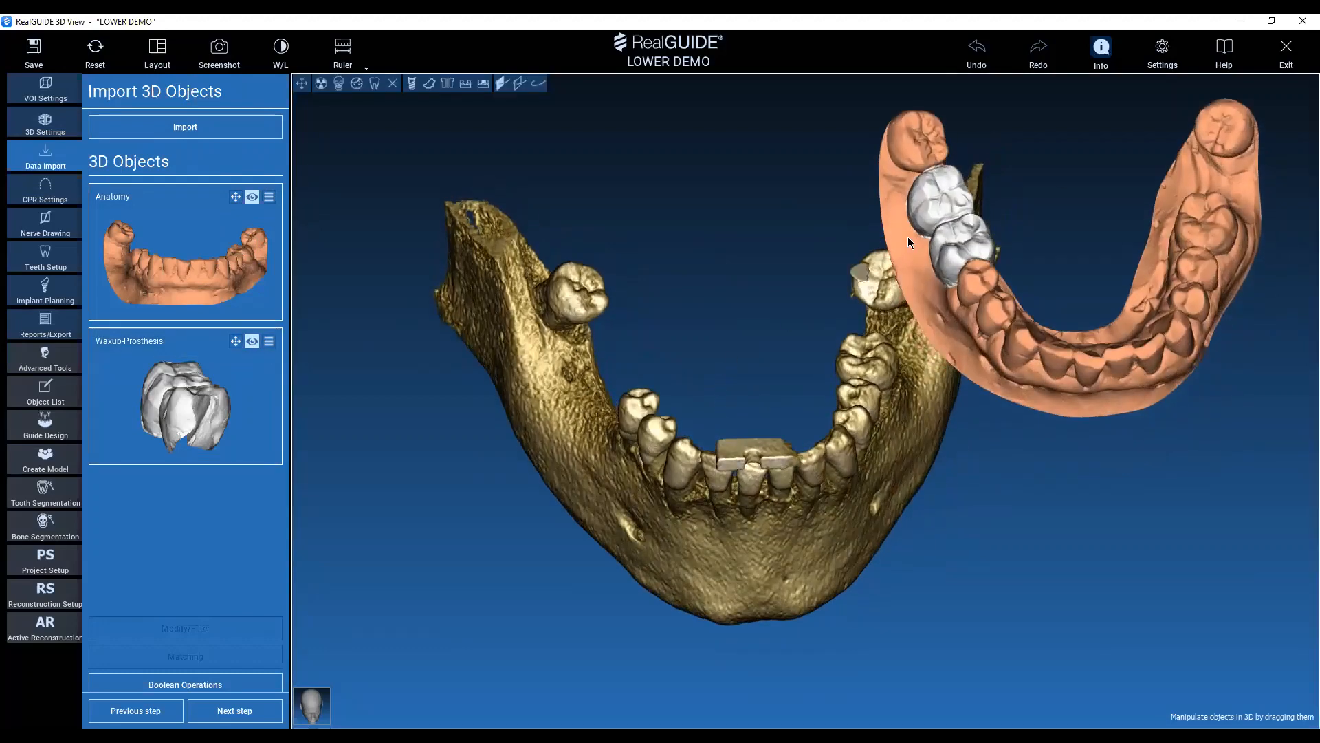
{"action": "middle_click_drag", "start_coordinate": [1045, 592], "coordinate": [1079, 588]}
{"action": "left_click_drag", "start_coordinate": [1116, 572], "coordinate": [999, 261]}
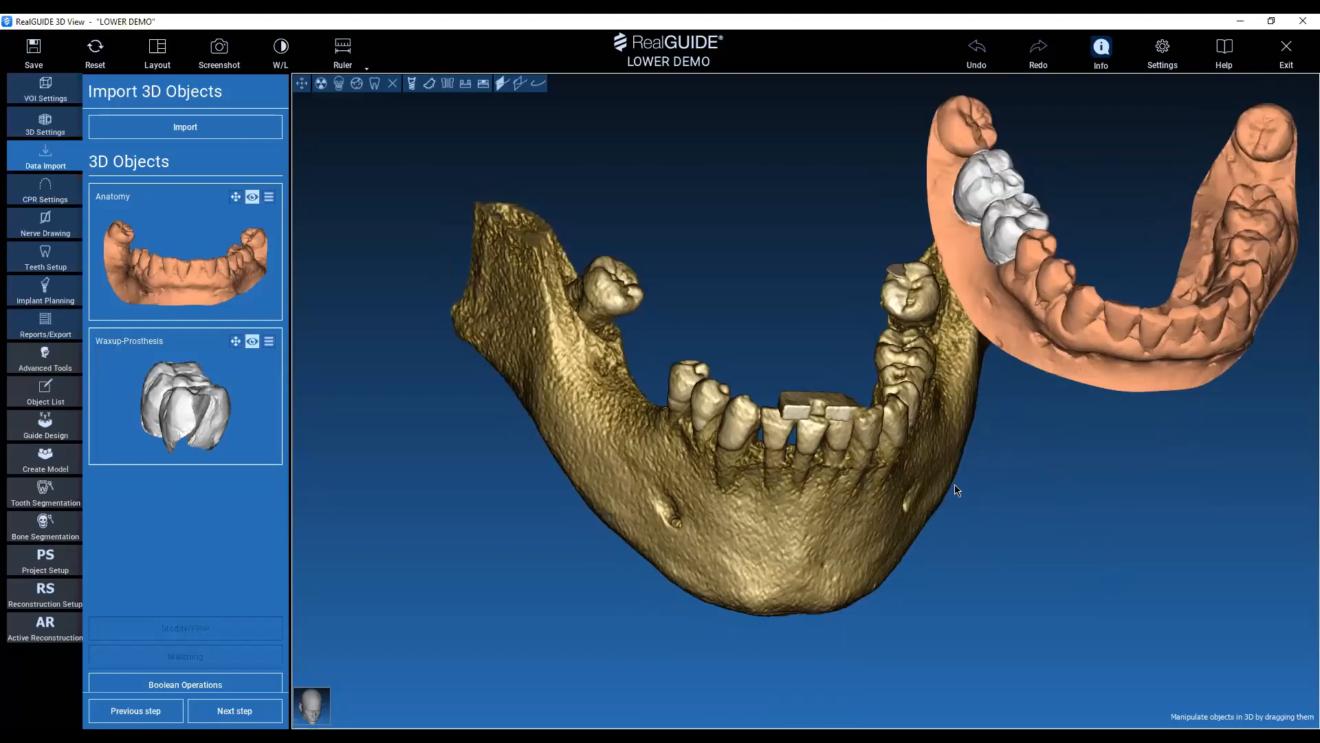
{"action": "left_click_drag", "start_coordinate": [1087, 485], "coordinate": [1057, 422]}
{"action": "middle_click_drag", "start_coordinate": [1243, 473], "coordinate": [1148, 564]}
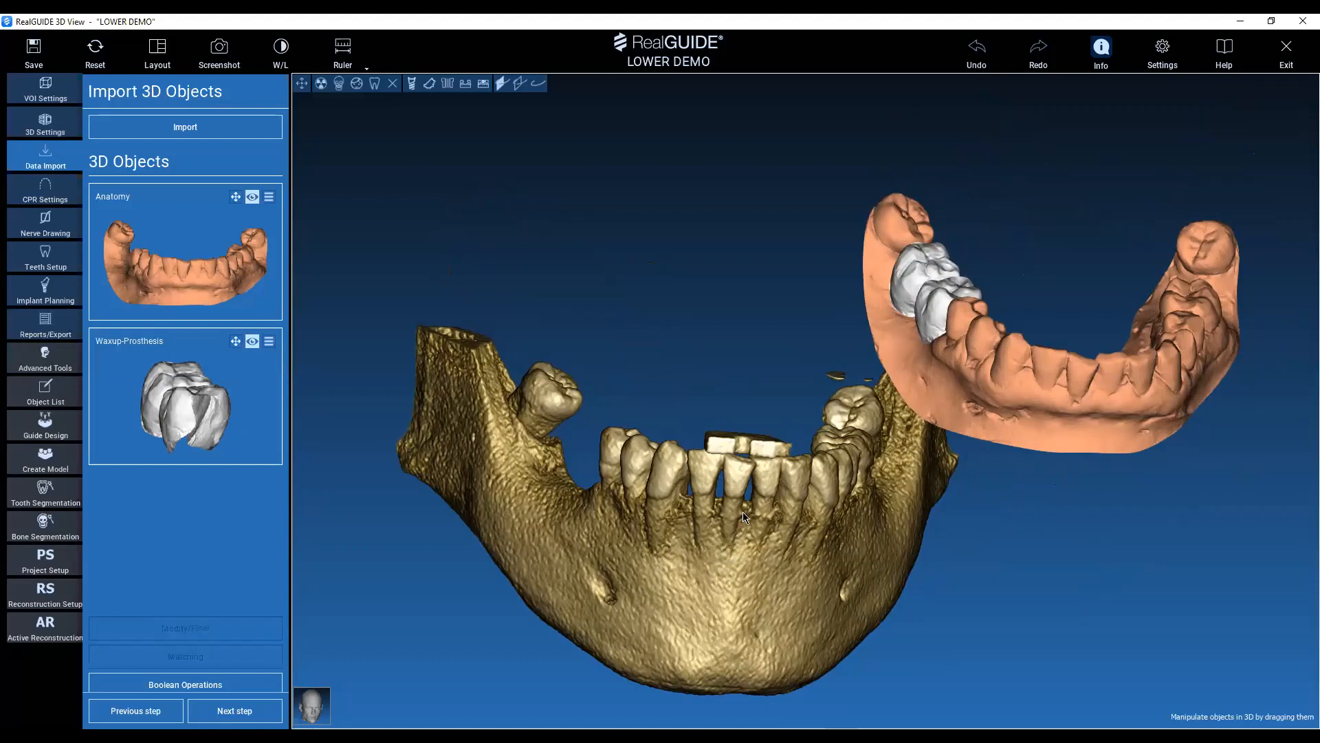
{"action": "middle_click_drag", "start_coordinate": [1031, 218], "coordinate": [1011, 183]}
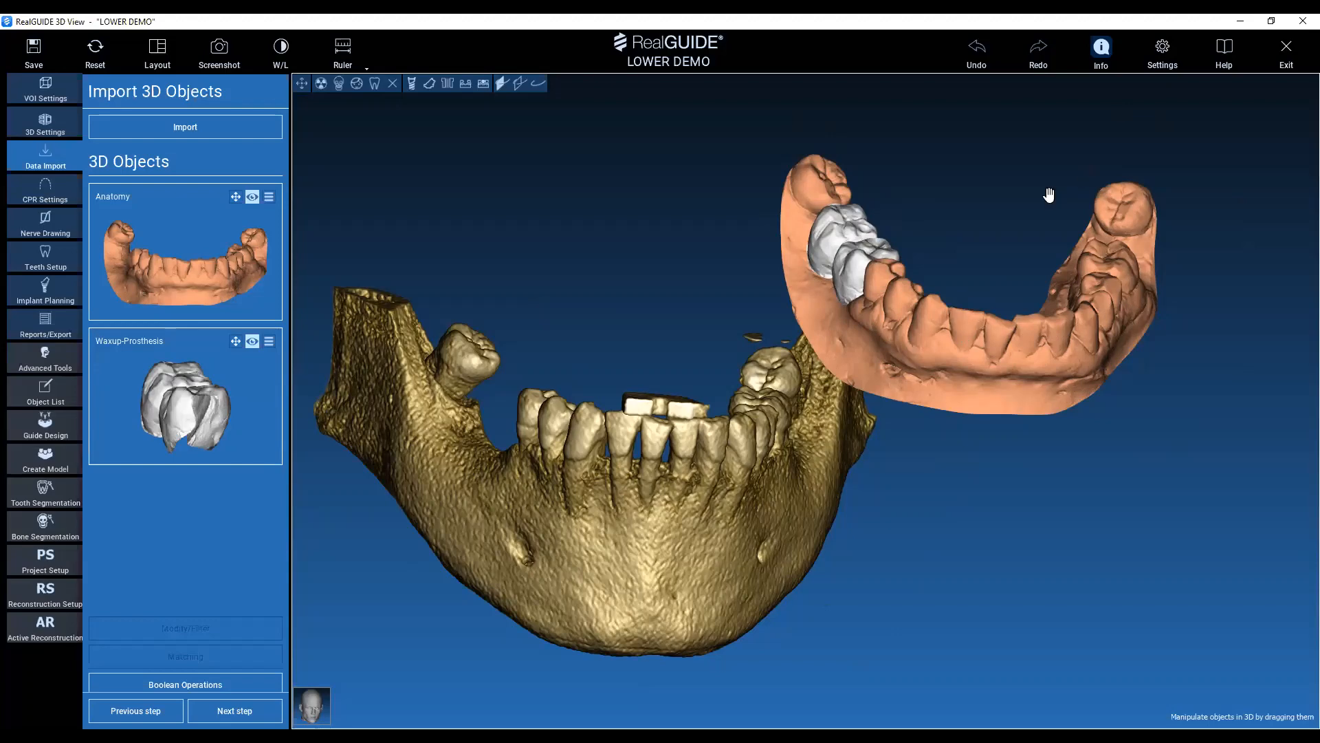
{"action": "left_click_drag", "start_coordinate": [1051, 200], "coordinate": [970, 267]}
{"action": "middle_click_drag", "start_coordinate": [1005, 269], "coordinate": [936, 255]}
{"action": "left_click_drag", "start_coordinate": [629, 342], "coordinate": [629, 341]}
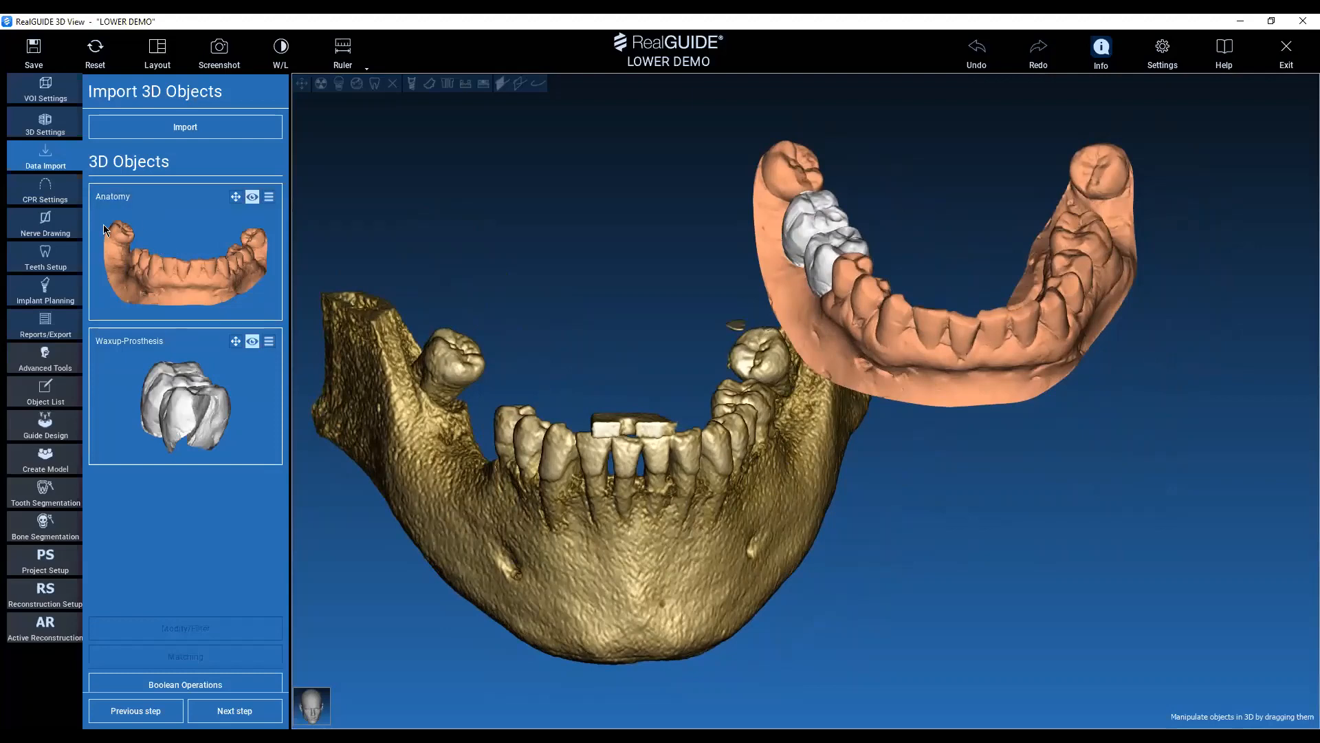
Start matching the Anatomy object to the CT volume with the object position set to Matching.
{"action": "left_click", "coordinate": [173, 217]}
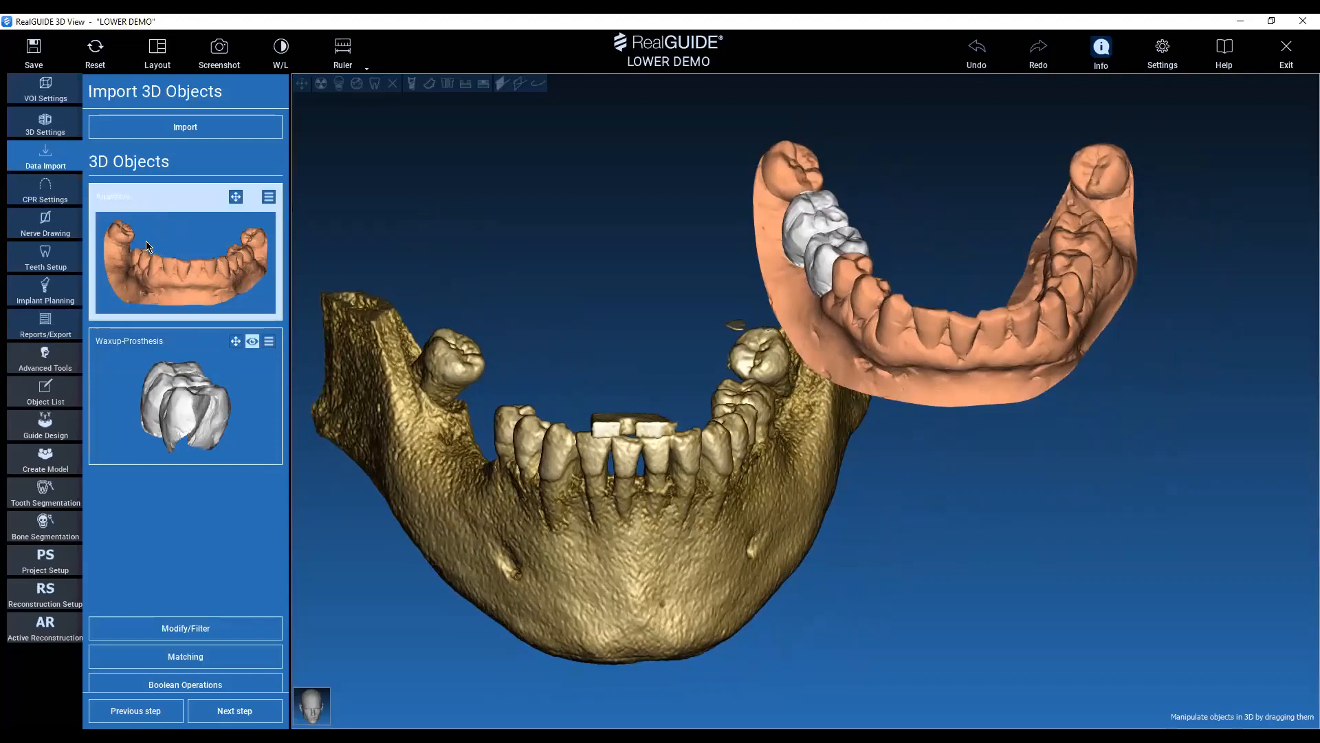
{"action": "left_click", "coordinate": [233, 657]}
{"action": "key", "text": "ctrl"}
{"action": "key", "text": "ctrl"}
{"action": "key", "text": "ctrl"}
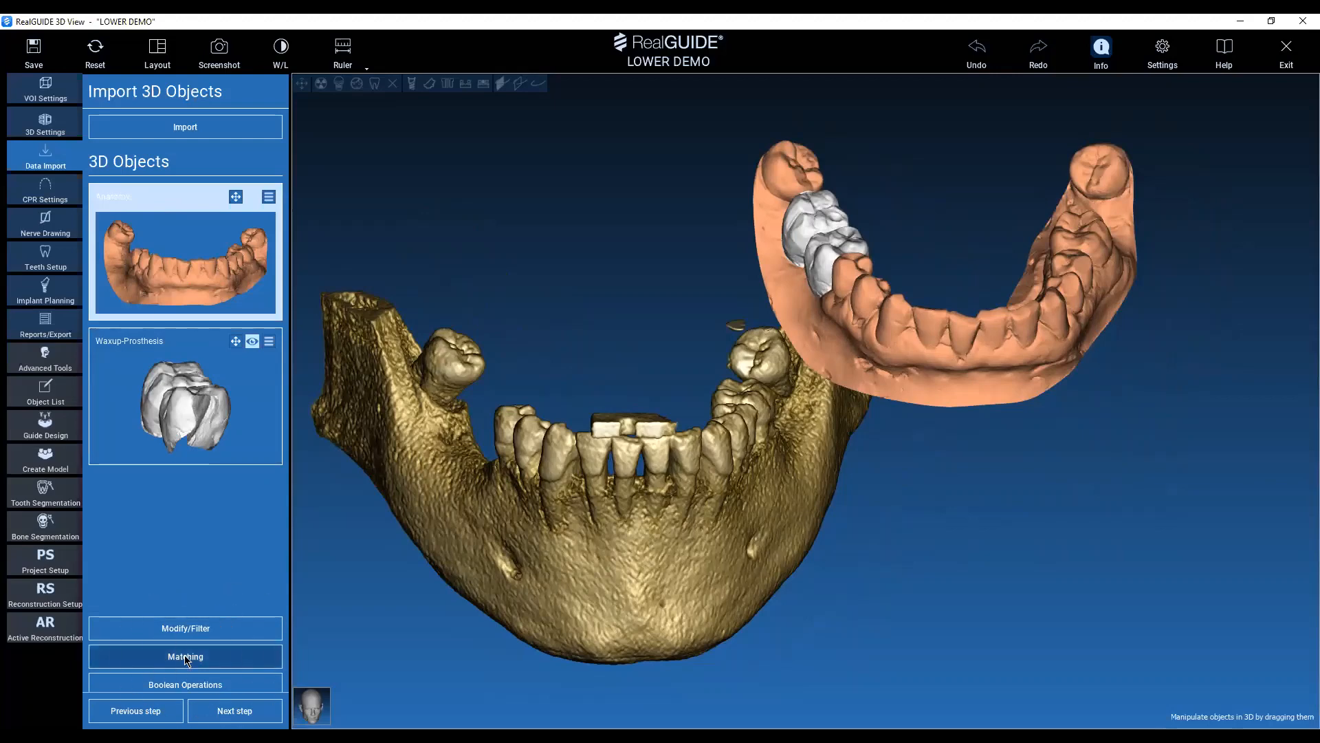
{"action": "left_click", "coordinate": [187, 658]}
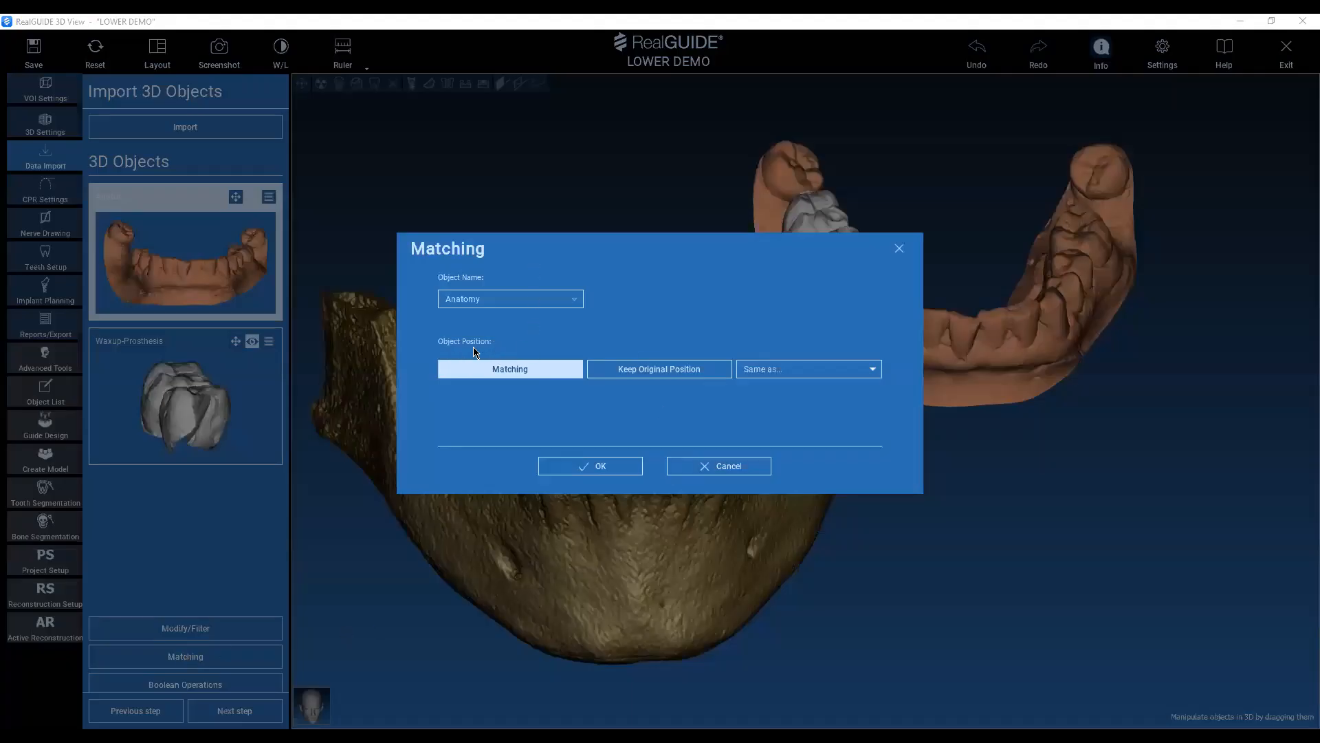
{"action": "left_click", "coordinate": [524, 369]}
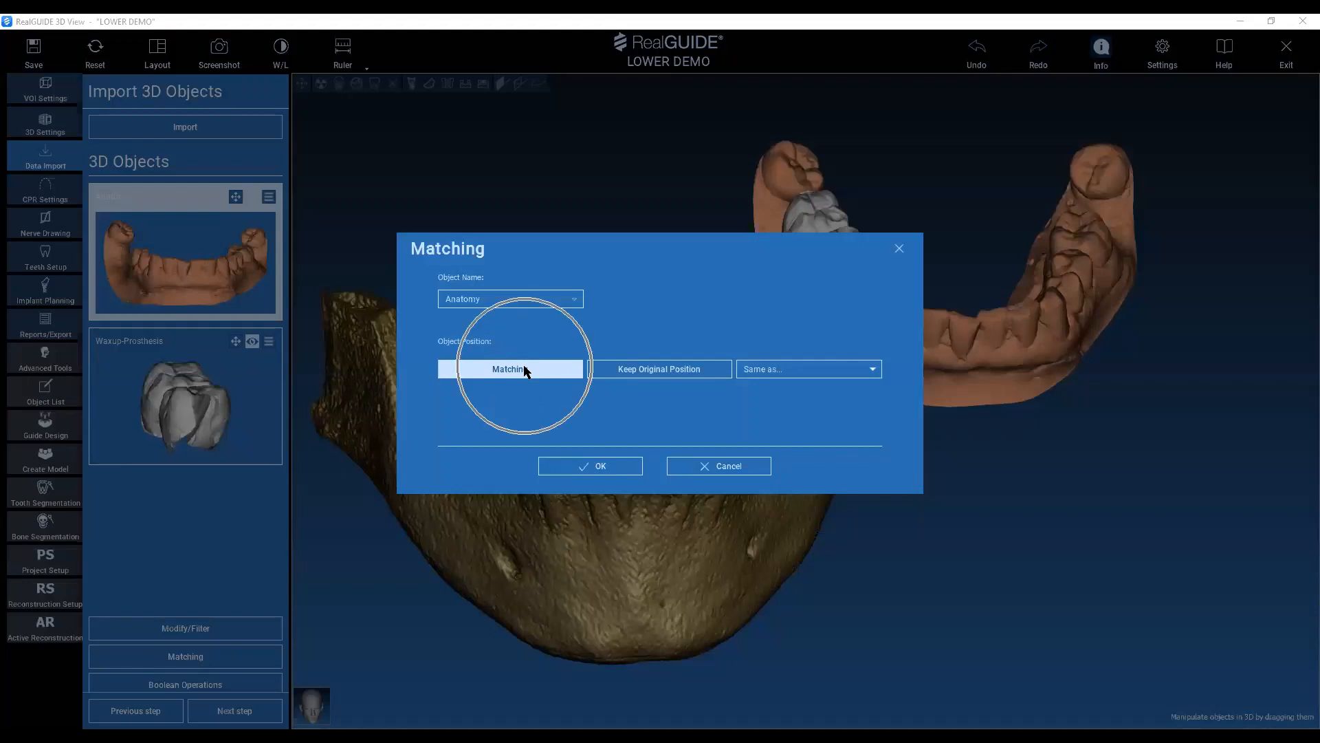
{"action": "left_click", "coordinate": [677, 369]}
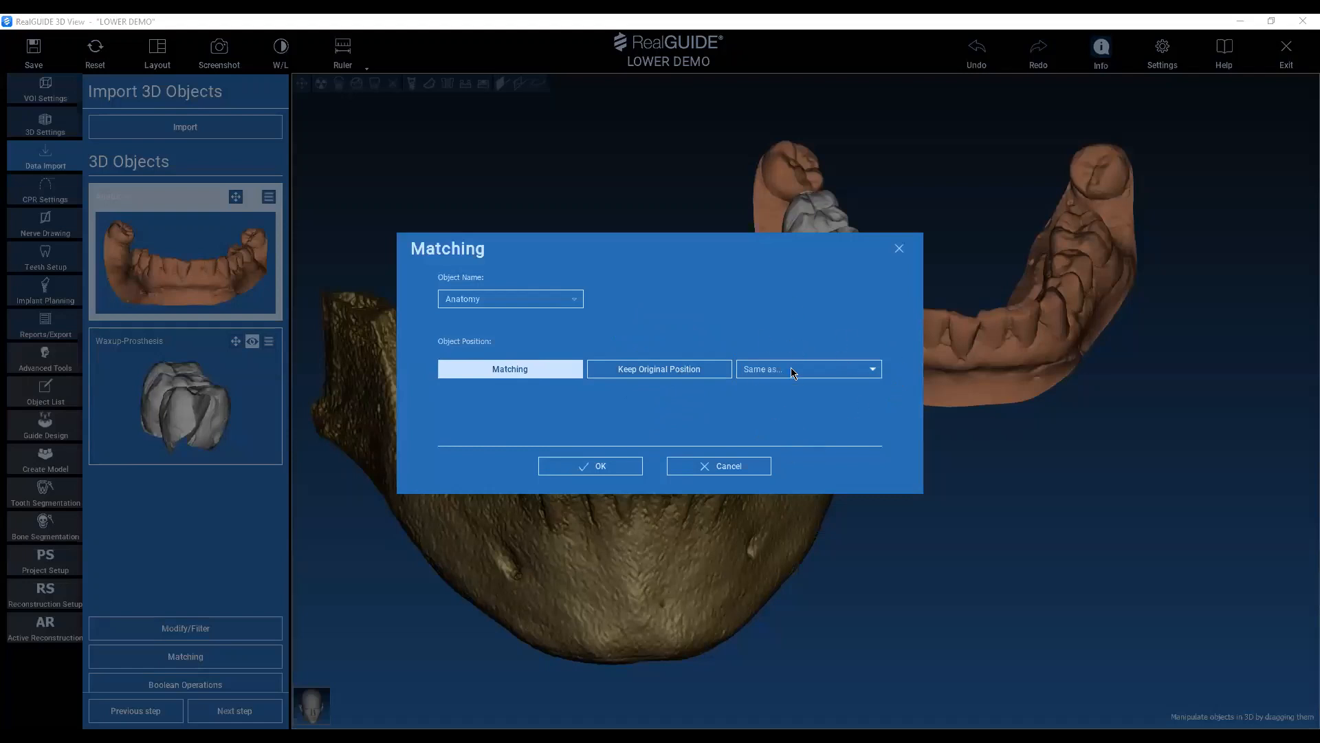
{"action": "left_click", "coordinate": [531, 371]}
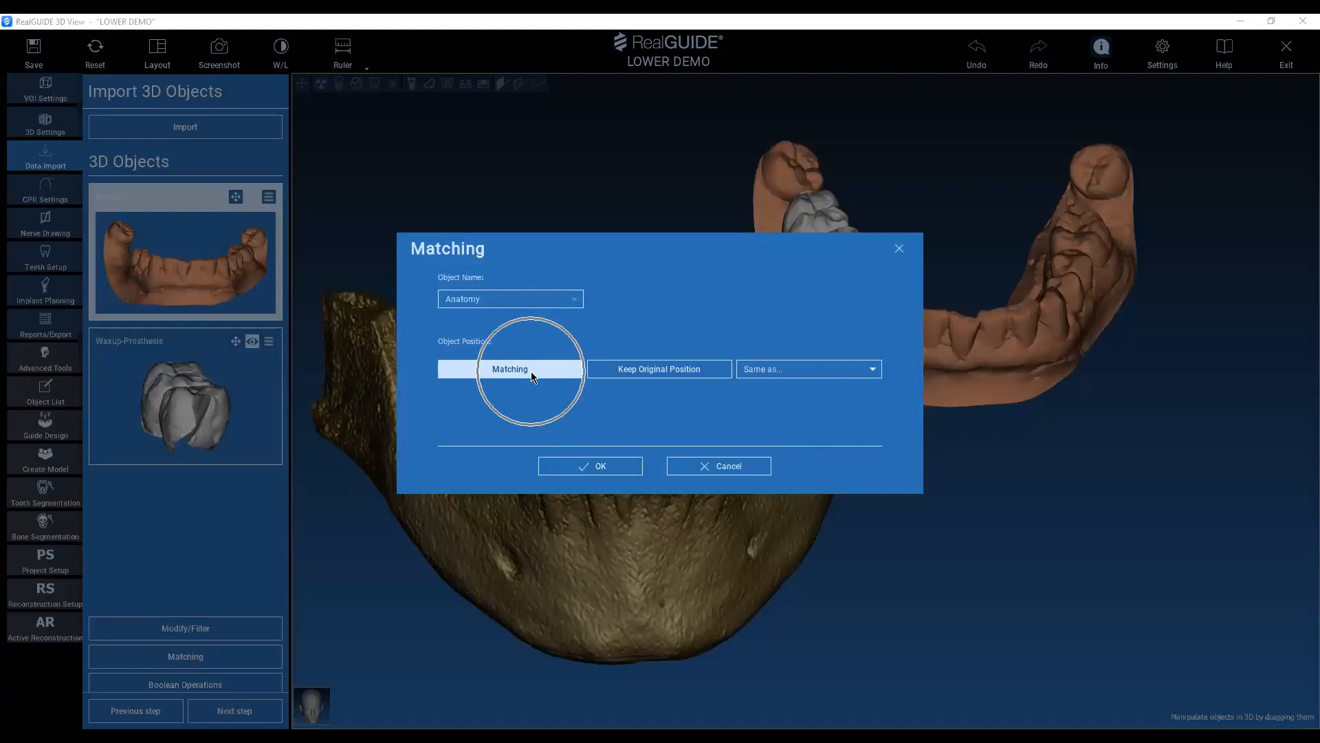
{"action": "left_click", "coordinate": [599, 468]}
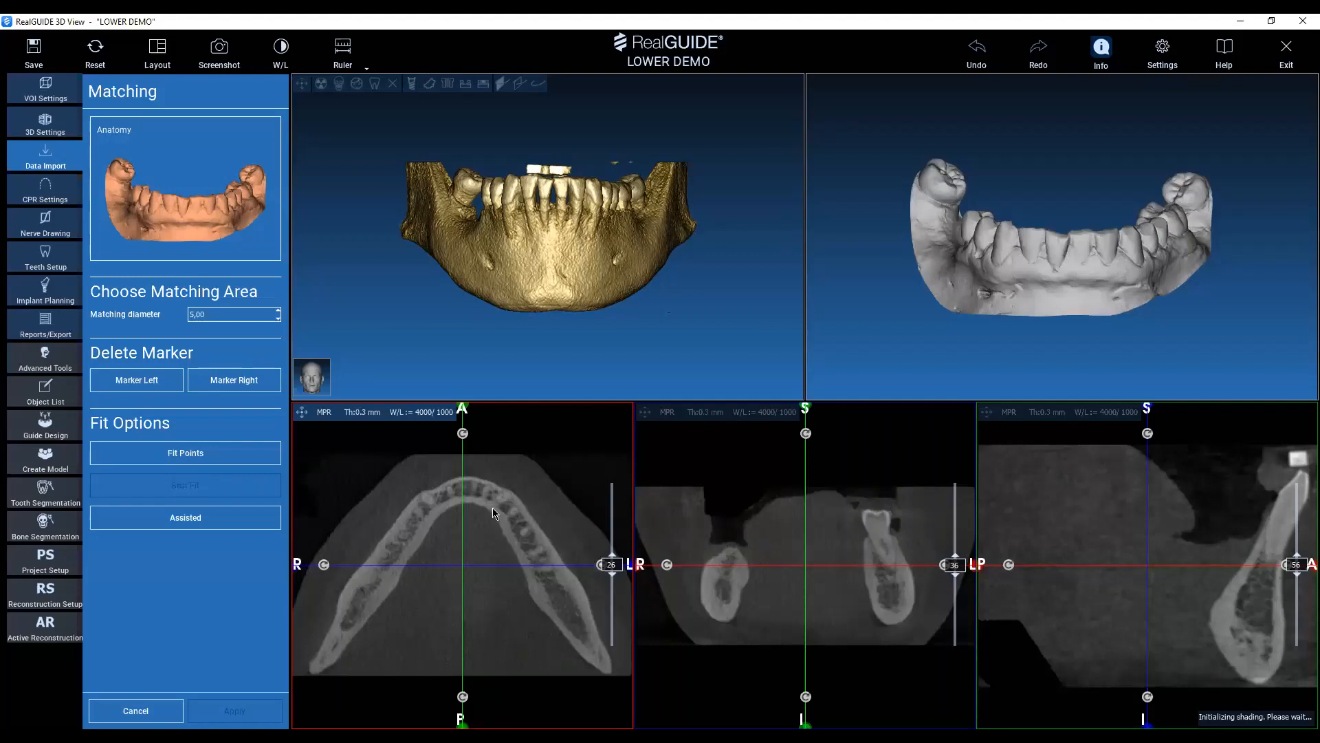
Place the first pair of registration markers on the rearmost right molar of the CT mandible and the Anatomy scan.
{"action": "left_click", "coordinate": [172, 526]}
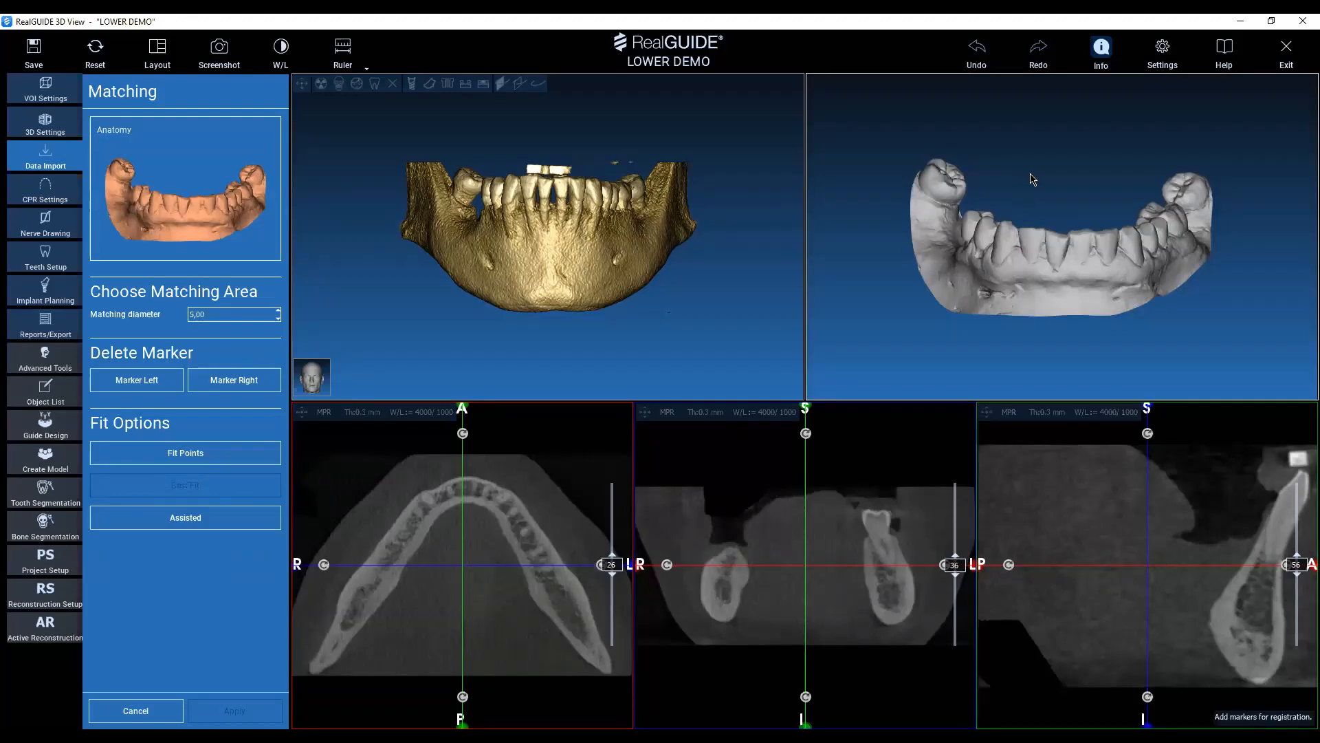
{"action": "left_click_drag", "start_coordinate": [1031, 176], "coordinate": [1193, 264]}
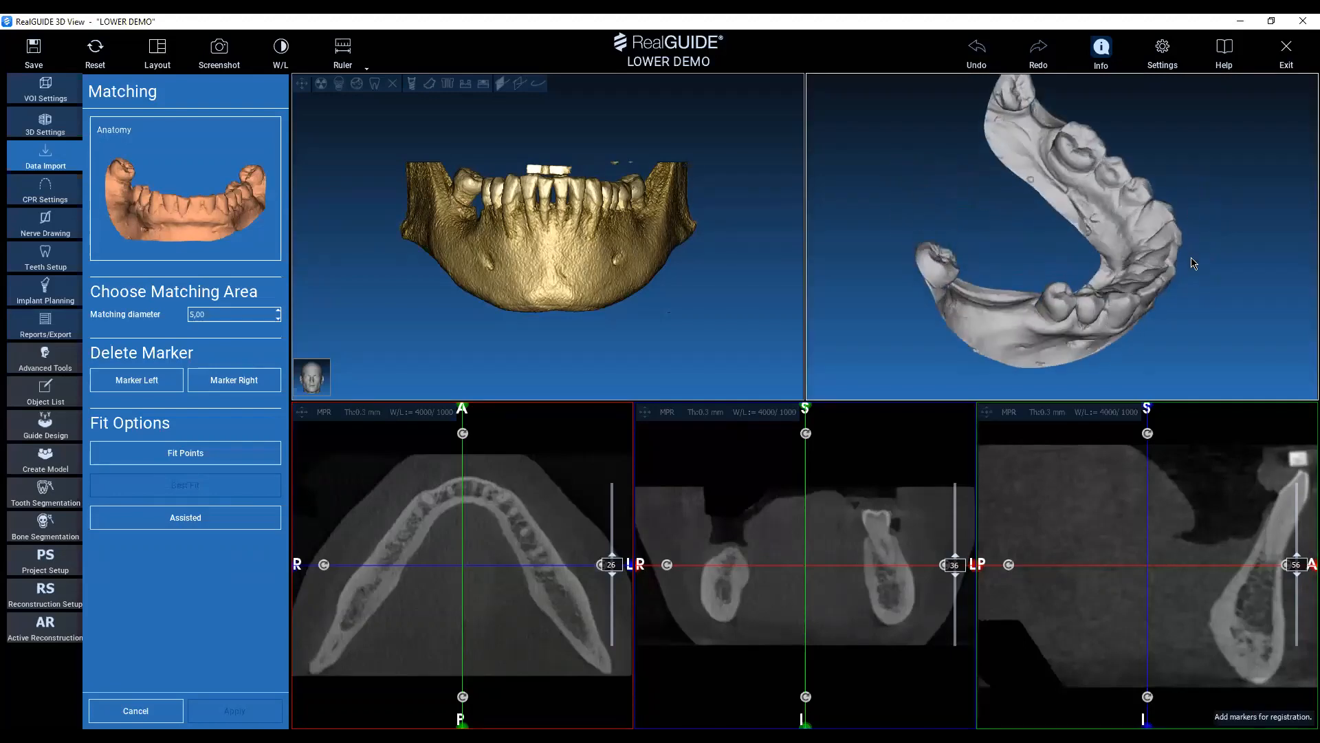
{"action": "left_click_drag", "start_coordinate": [1194, 262], "coordinate": [1060, 270]}
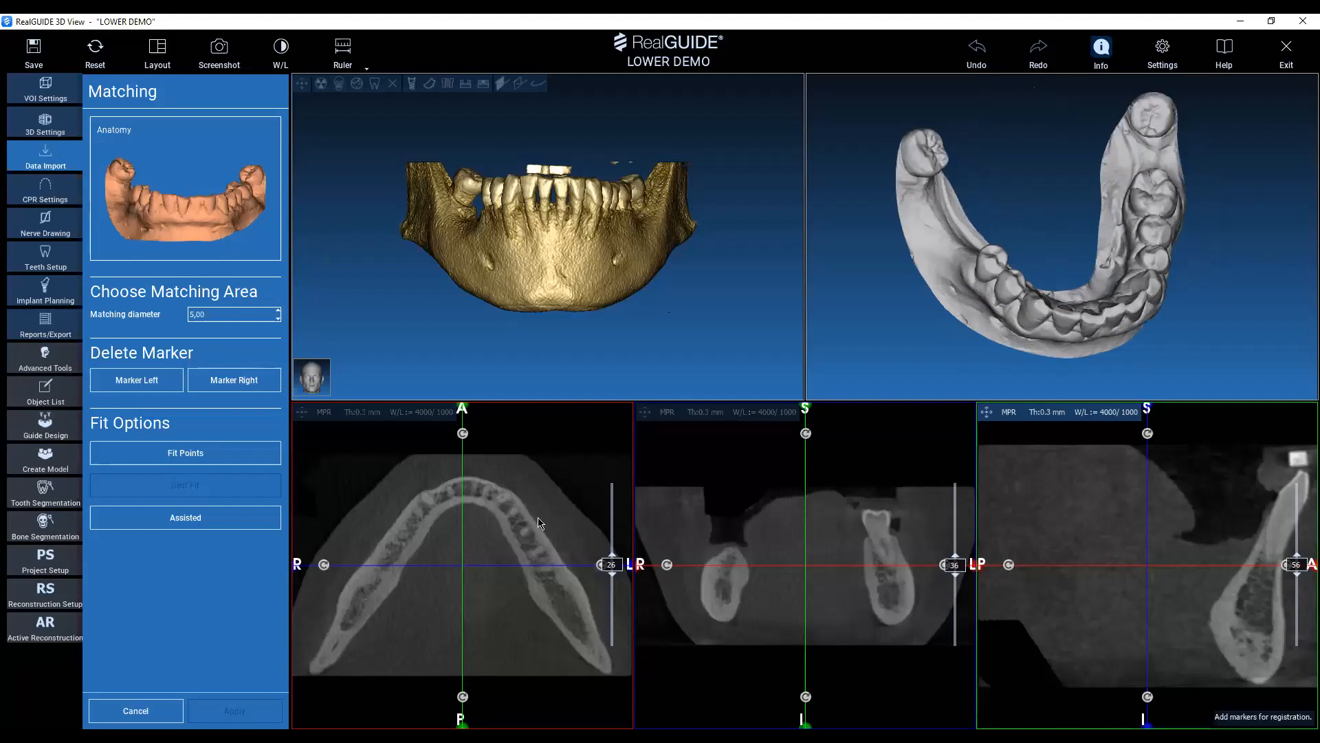
{"action": "left_click", "coordinate": [182, 526]}
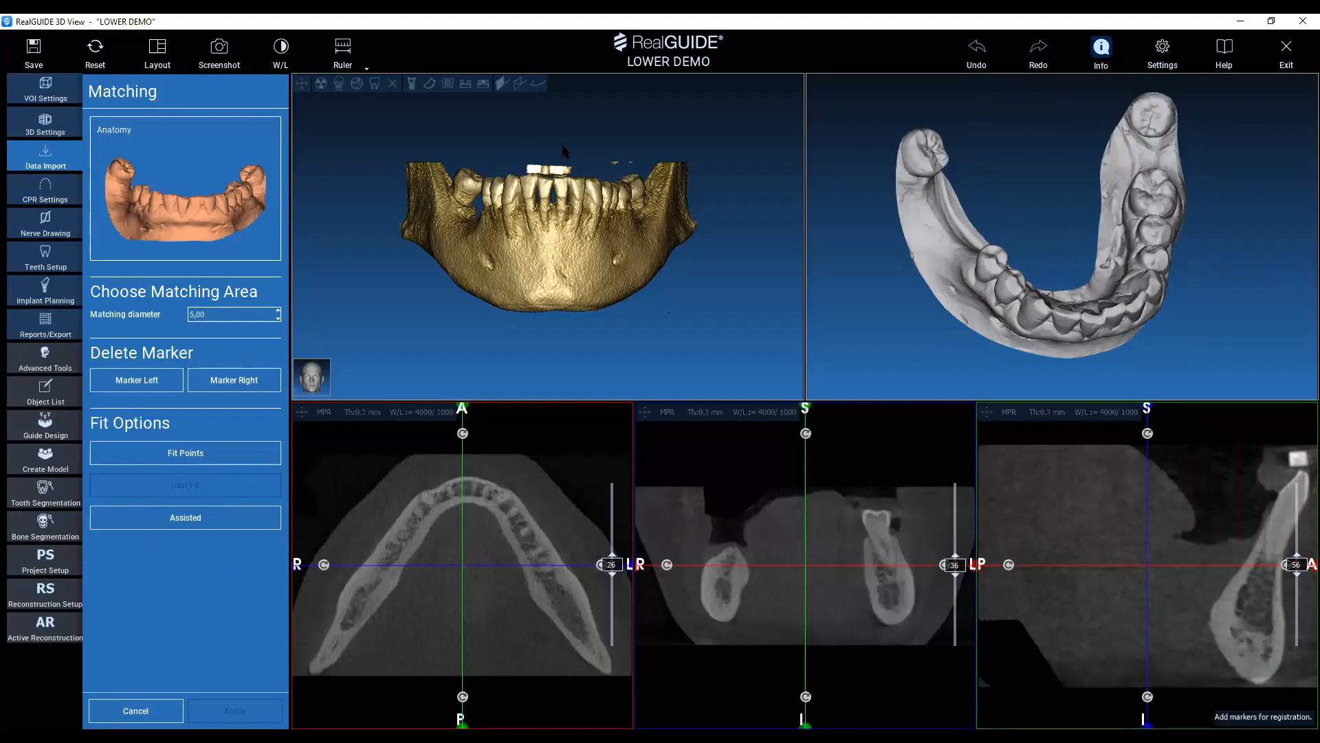
{"action": "left_click_drag", "start_coordinate": [565, 153], "coordinate": [586, 186]}
{"action": "left_click_drag", "start_coordinate": [1015, 269], "coordinate": [1057, 195]}
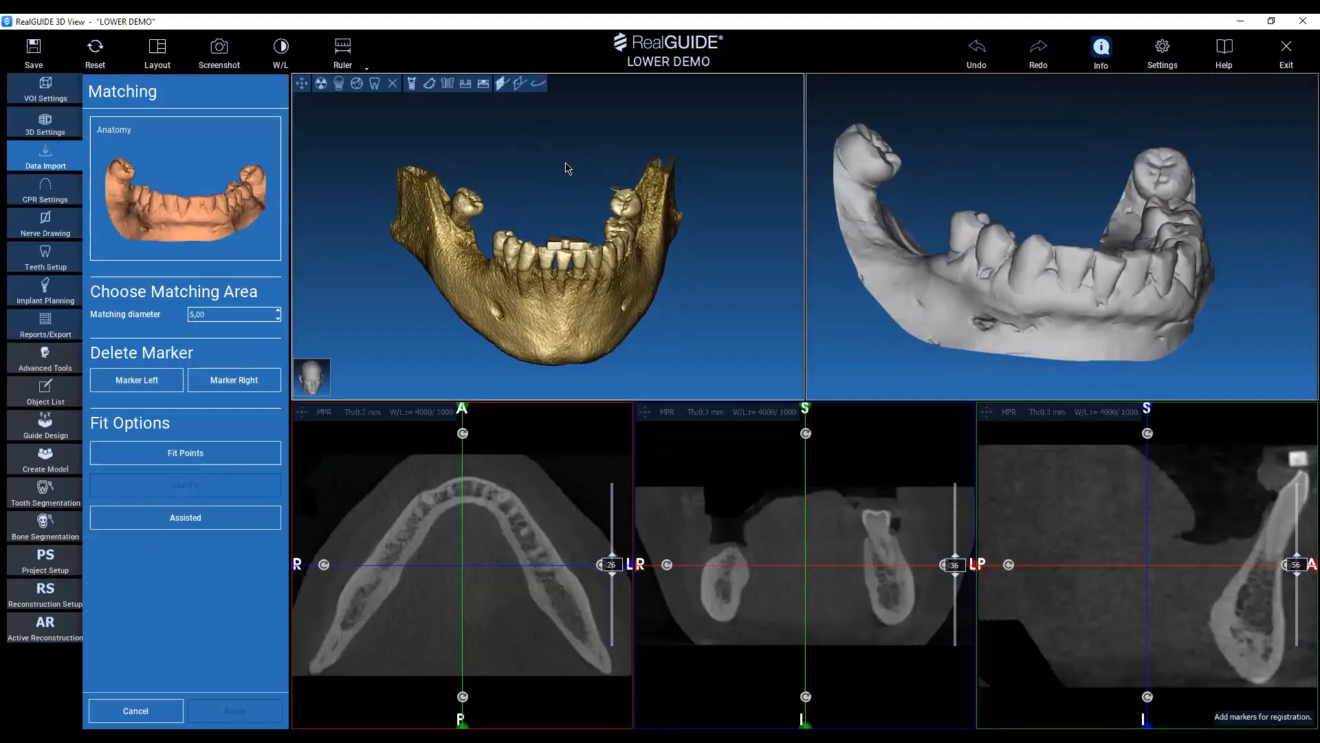
{"action": "scroll", "coordinate": [539, 220], "scroll_direction": "up", "scroll_amount": 2}
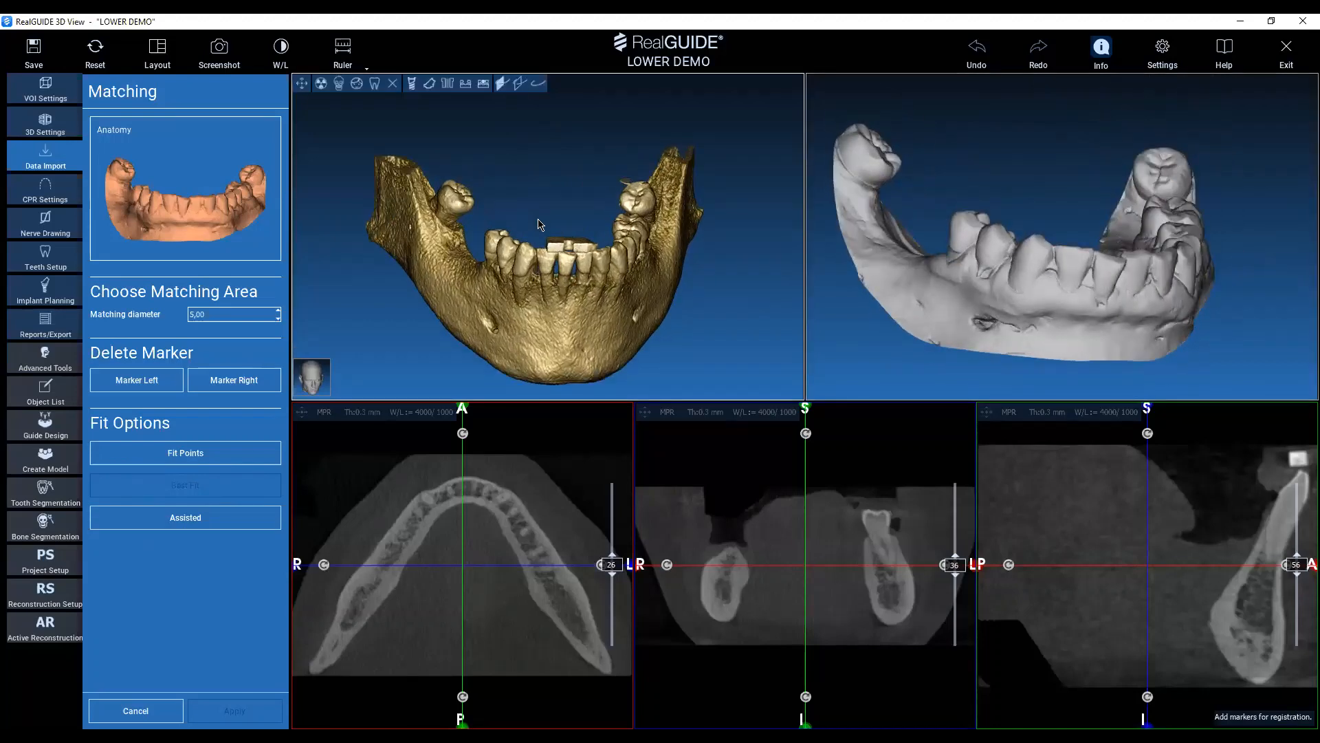
{"action": "scroll", "coordinate": [451, 158], "scroll_direction": "up", "scroll_amount": 2}
{"action": "left_click", "coordinate": [456, 164]}
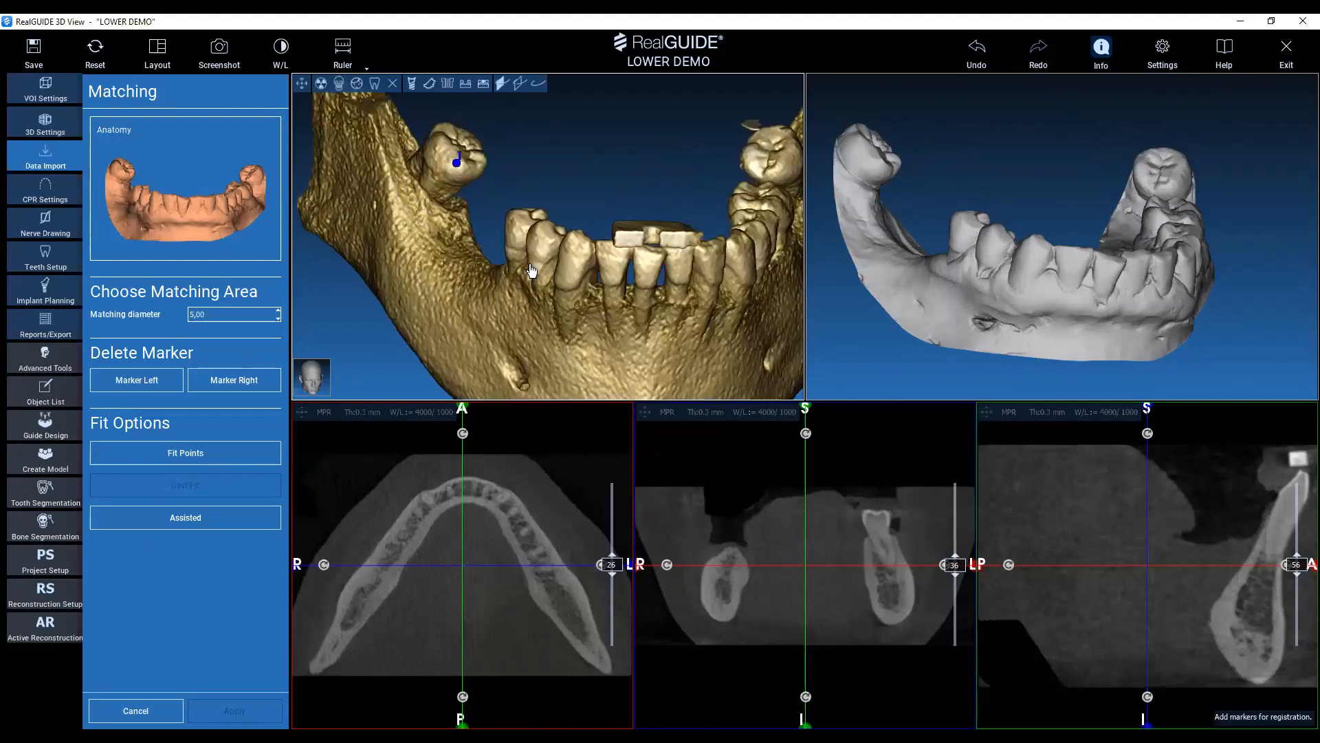
{"action": "key", "text": "ctrl"}
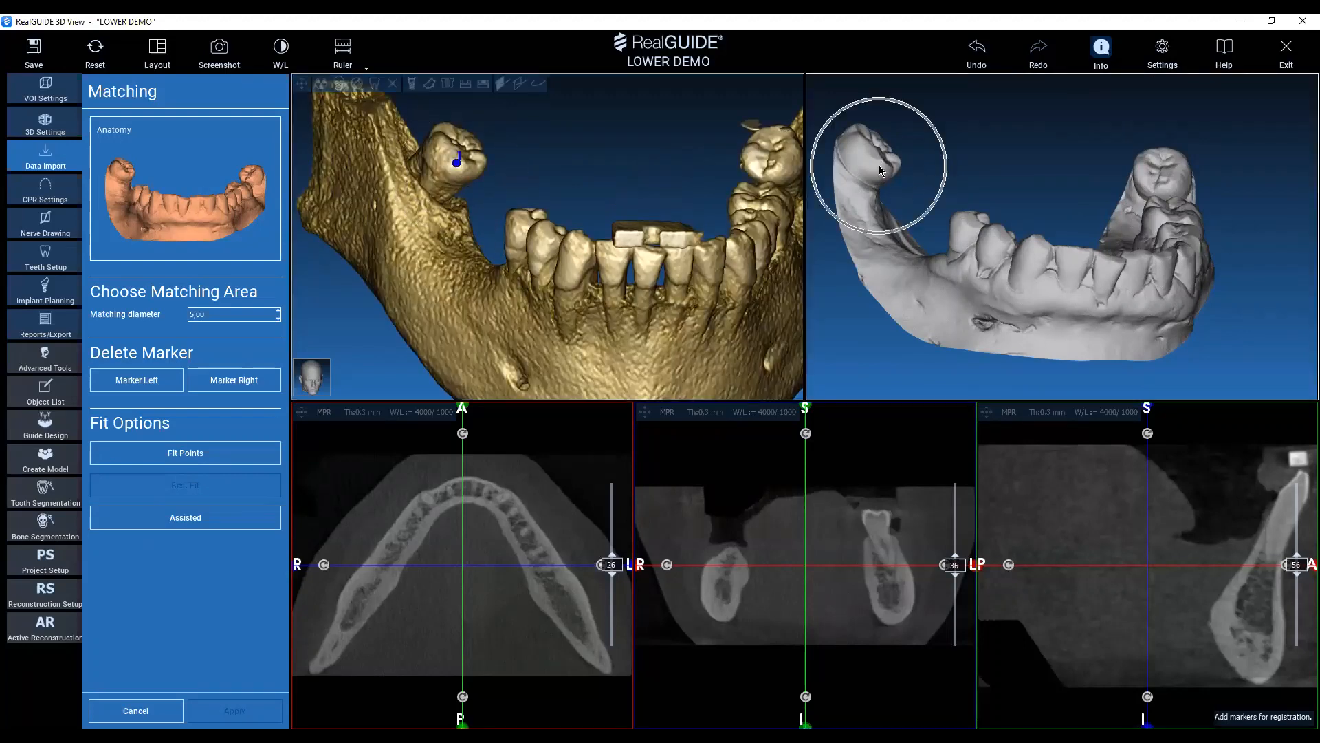
{"action": "left_click", "coordinate": [878, 165]}
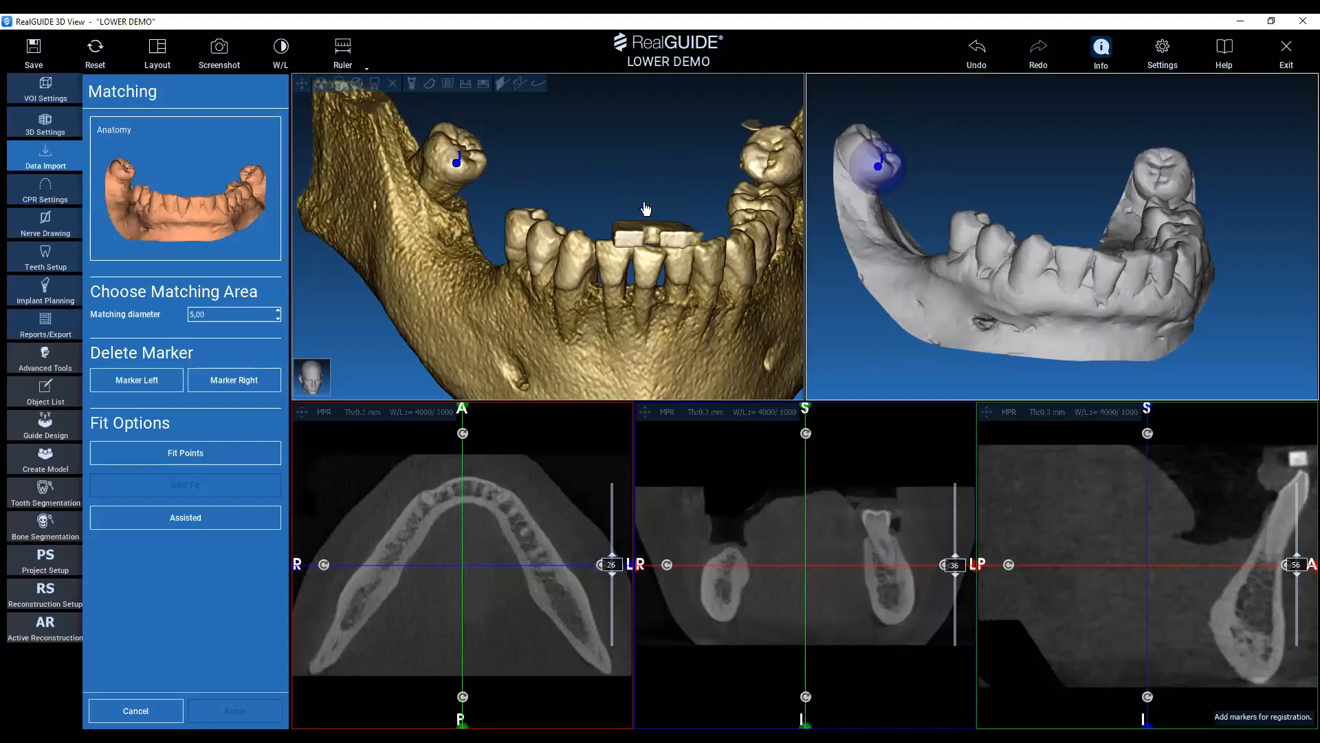
Place the second and third marker pairs on the right and left canines of the CT mandible and the scan.
{"action": "left_click_drag", "start_coordinate": [594, 176], "coordinate": [534, 220]}
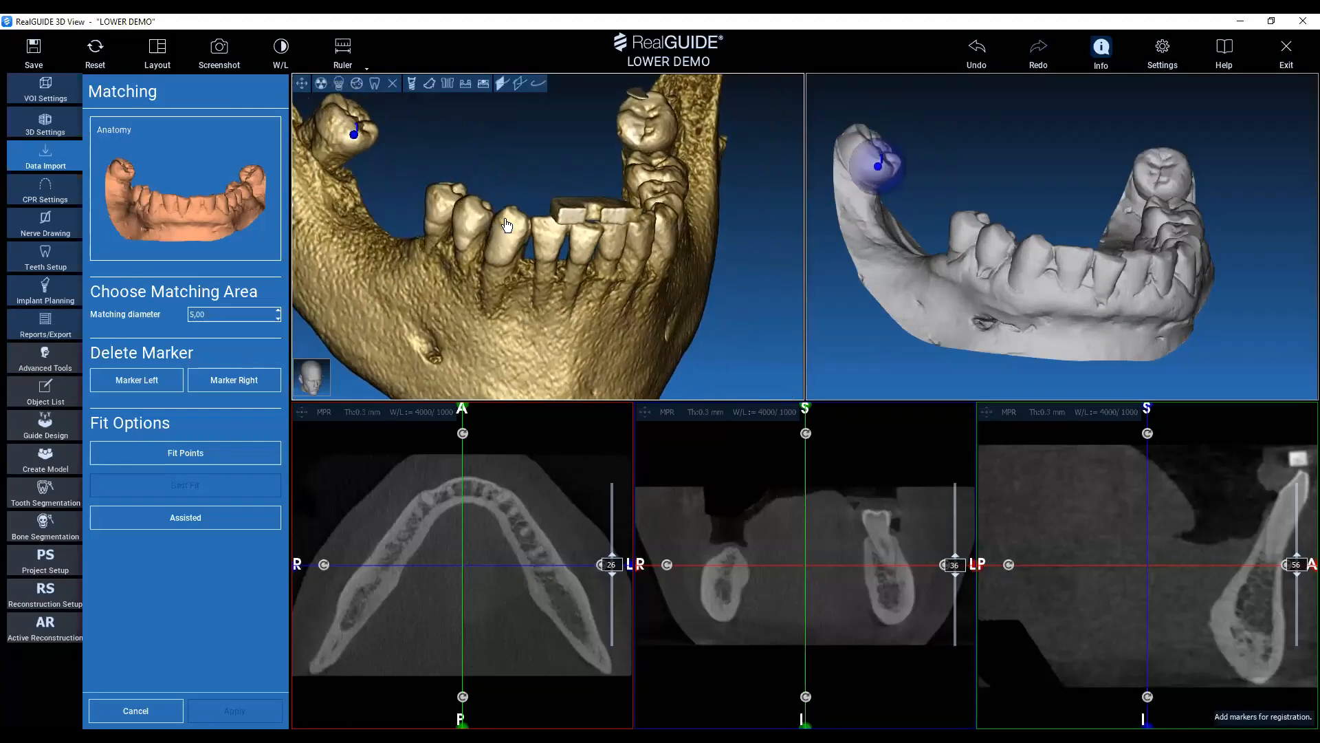
{"action": "left_click", "coordinate": [508, 218]}
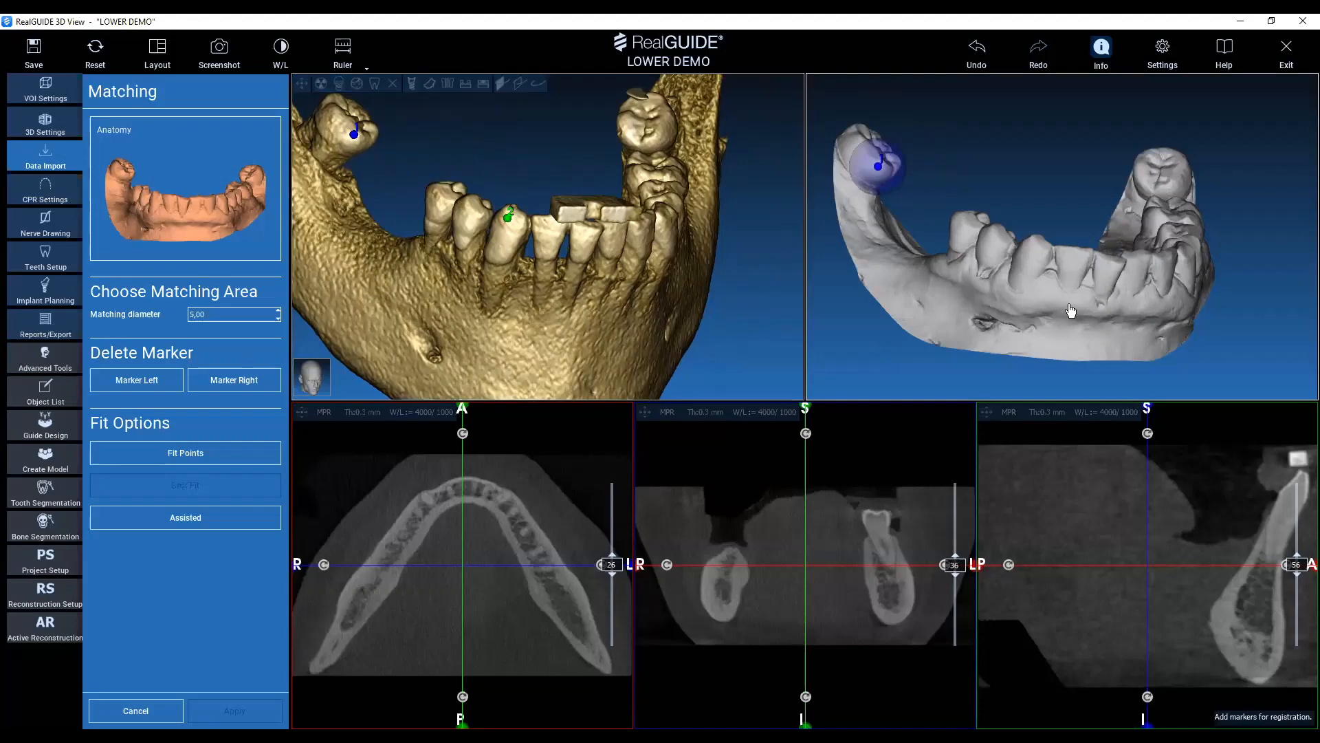
{"action": "left_click", "coordinate": [1034, 242]}
{"action": "mouse_move", "coordinate": [501, 142]}
{"action": "left_mouse_down"}
{"action": "mouse_move", "coordinate": [589, 171]}
{"action": "mouse_move", "coordinate": [473, 127]}
{"action": "mouse_move", "coordinate": [461, 147]}
{"action": "left_mouse_up"}
{"action": "left_click", "coordinate": [553, 208]}
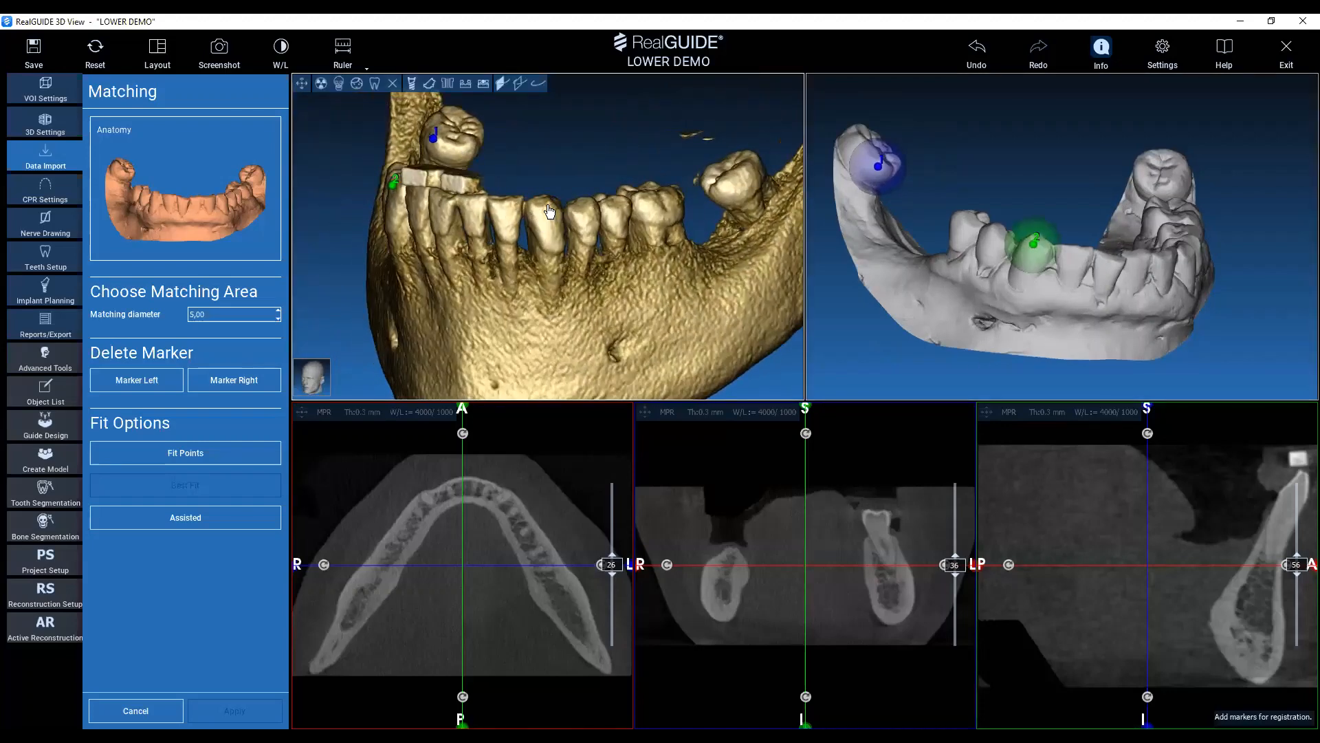
{"action": "left_click_drag", "start_coordinate": [1272, 329], "coordinate": [1040, 310]}
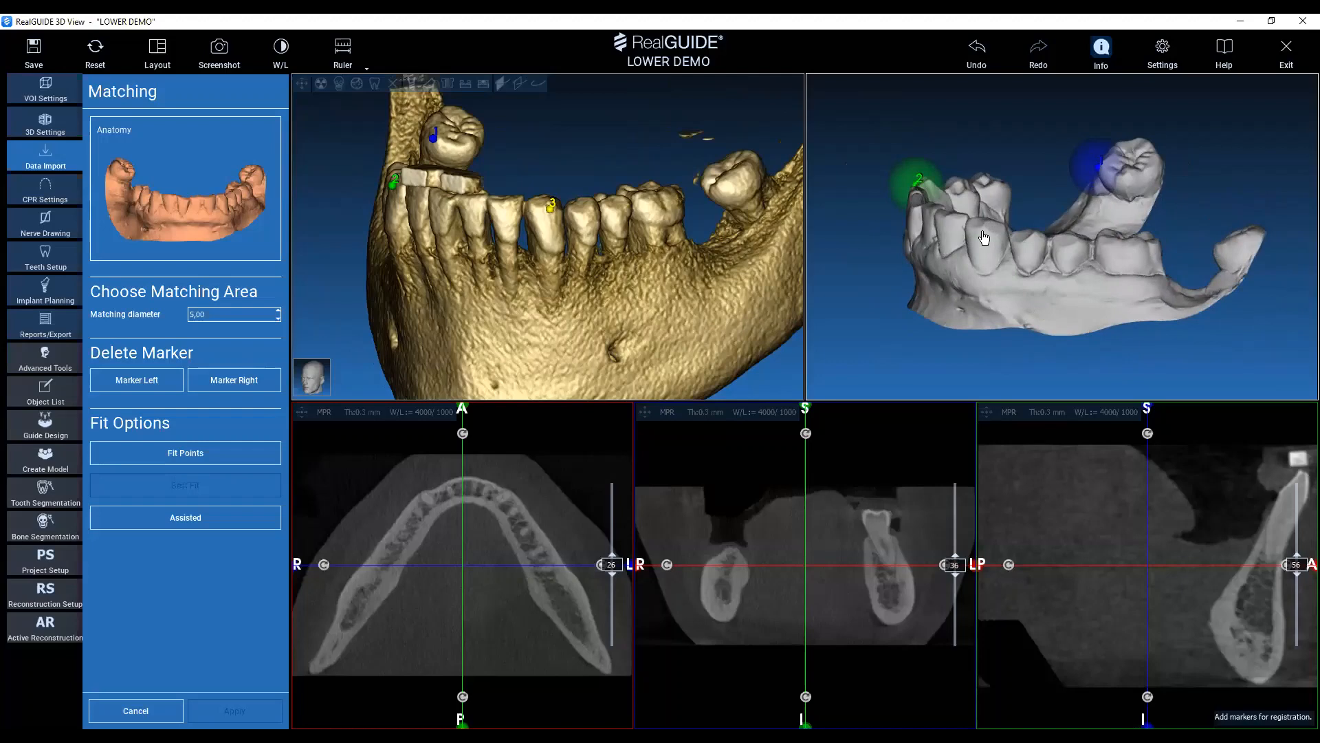
{"action": "left_click", "coordinate": [984, 238]}
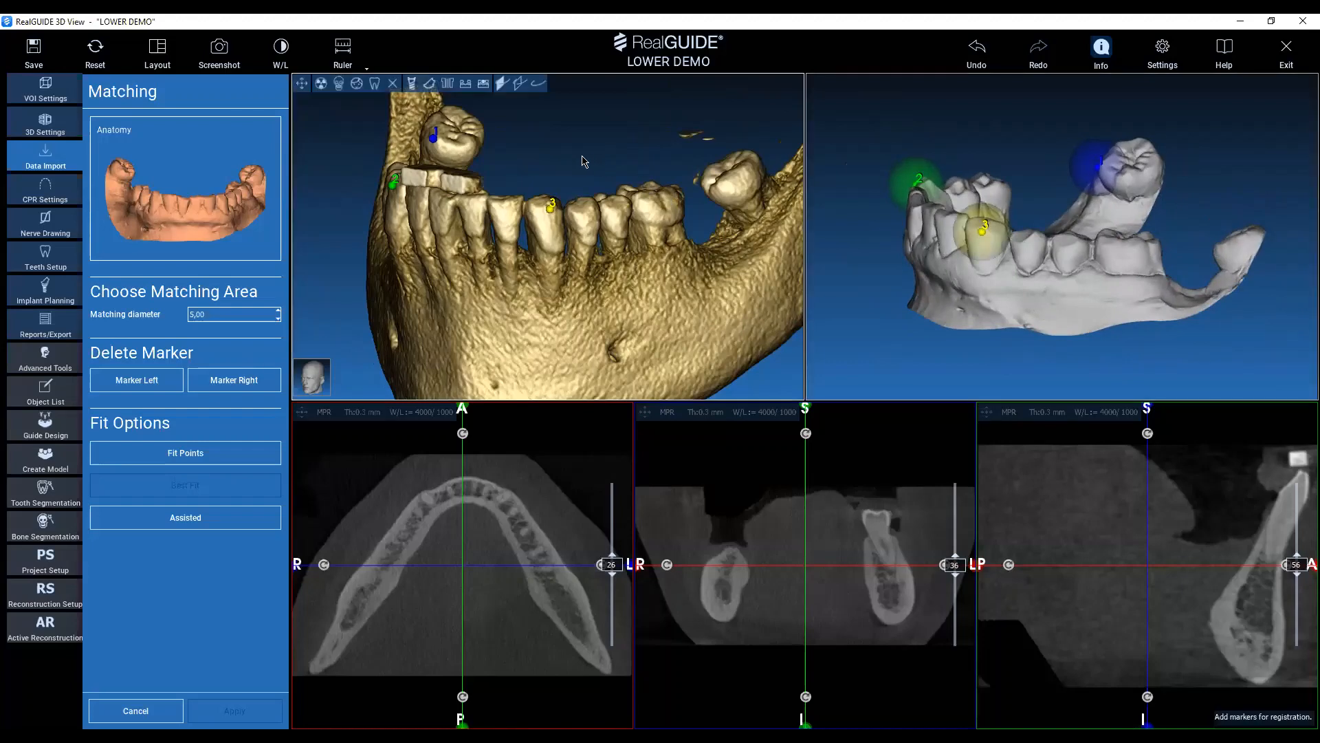
Place the fourth pair of registration markers on the rearmost left molar of the CT mandible and the Anatomy scan.
{"action": "left_click_drag", "start_coordinate": [589, 161], "coordinate": [554, 206]}
{"action": "middle_click_drag", "start_coordinate": [672, 205], "coordinate": [606, 160]}
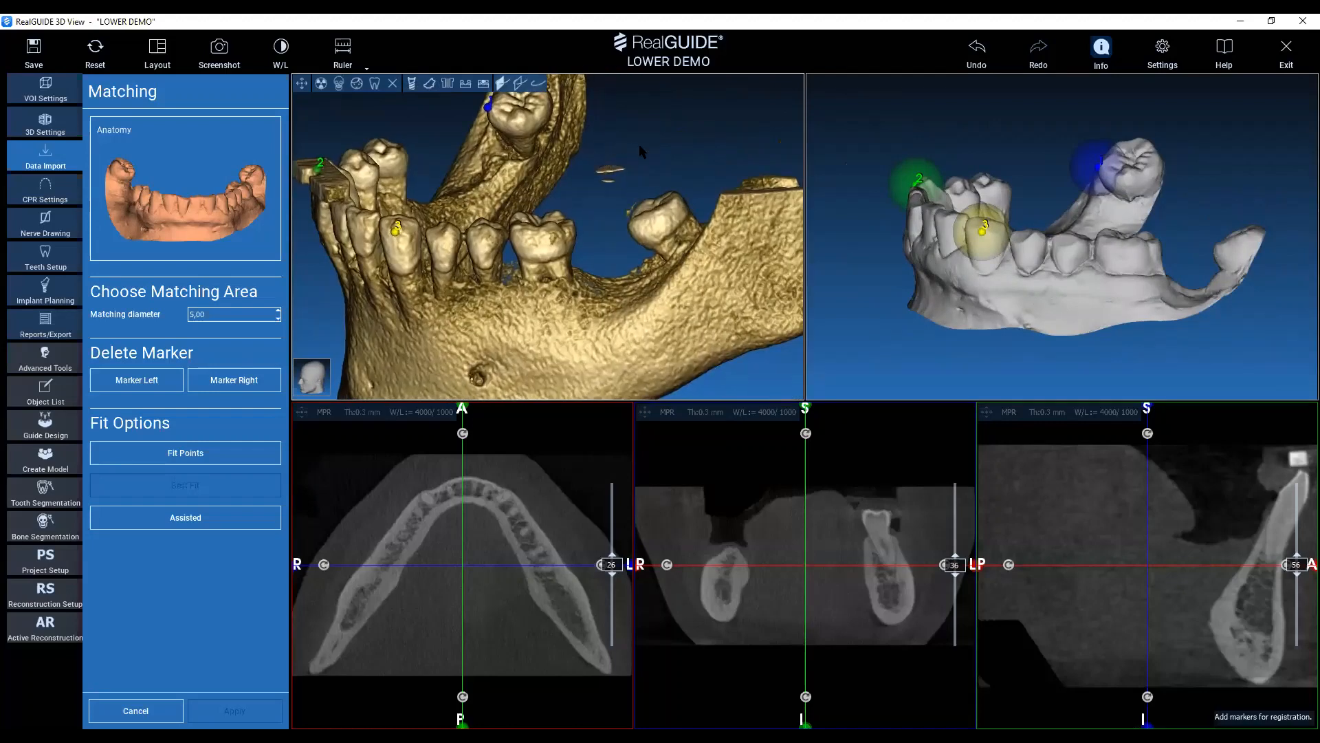
{"action": "left_click_drag", "start_coordinate": [638, 143], "coordinate": [696, 178]}
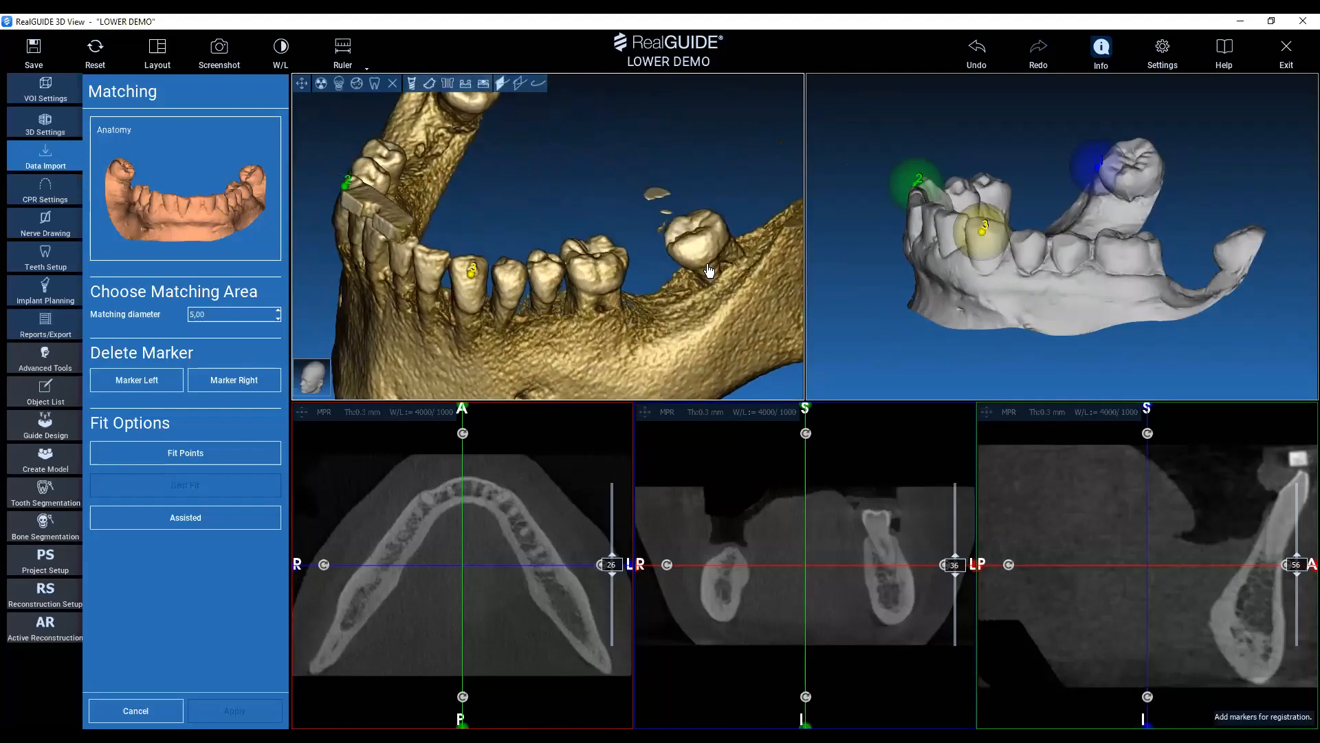
{"action": "double_click", "coordinate": [685, 246]}
{"action": "mouse_move", "coordinate": [1229, 212]}
{"action": "left_mouse_down"}
{"action": "mouse_move", "coordinate": [1155, 237]}
{"action": "mouse_move", "coordinate": [1145, 283]}
{"action": "left_mouse_up"}
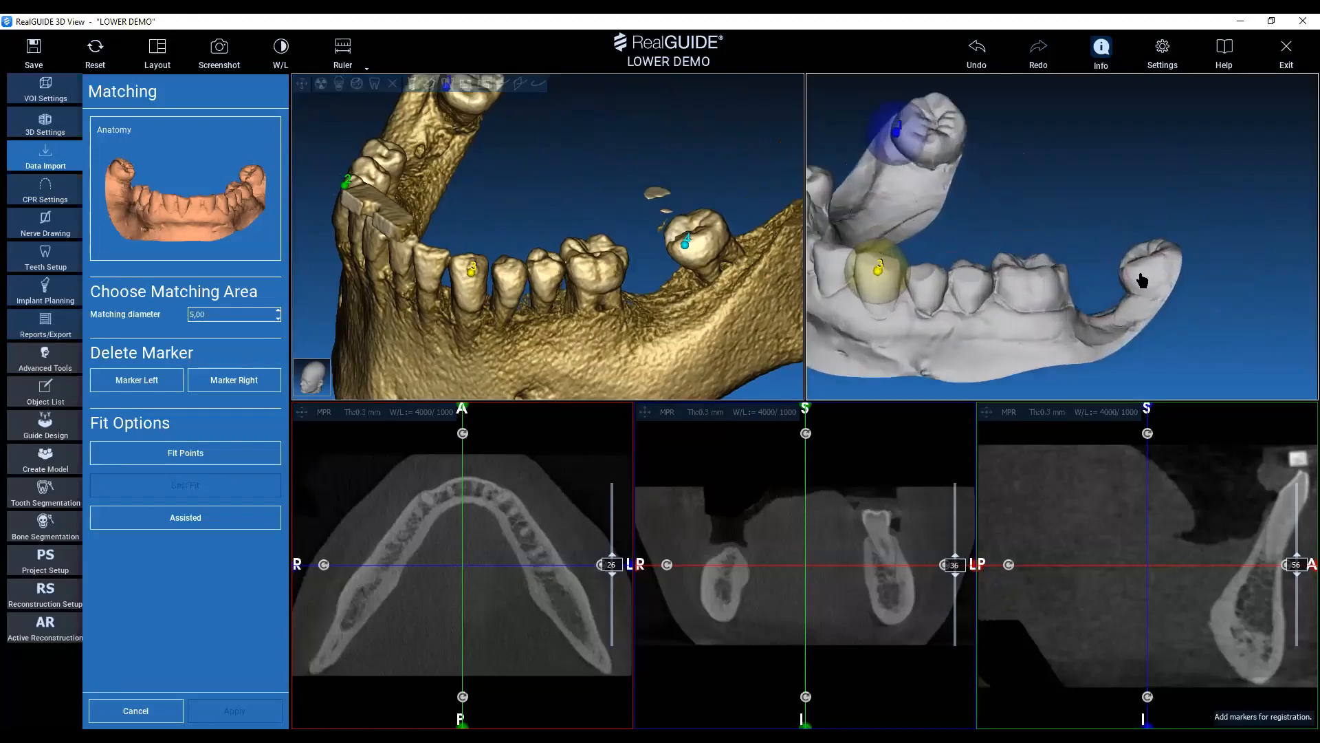
{"action": "scroll", "coordinate": [1162, 300], "scroll_direction": "up", "scroll_amount": 3}
{"action": "scroll", "coordinate": [1162, 300], "scroll_direction": "up", "scroll_amount": 1}
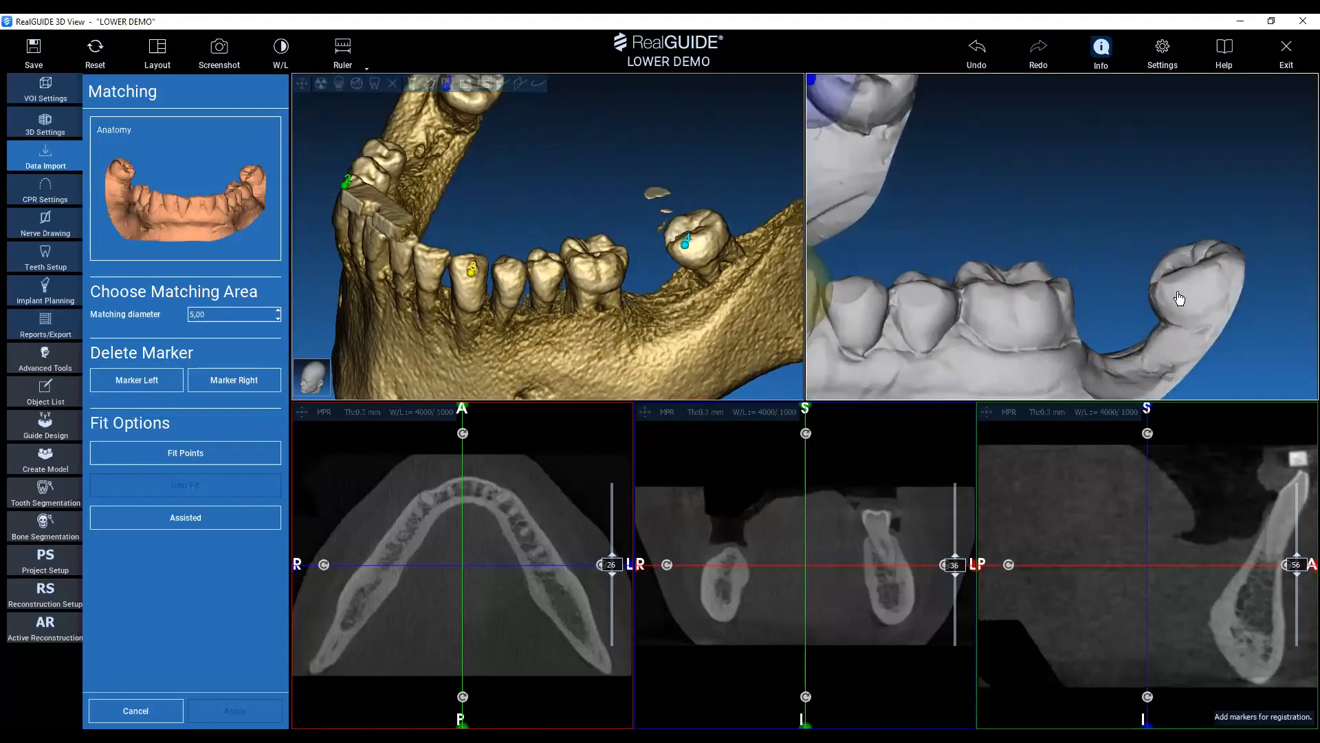
{"action": "double_click", "coordinate": [1177, 295]}
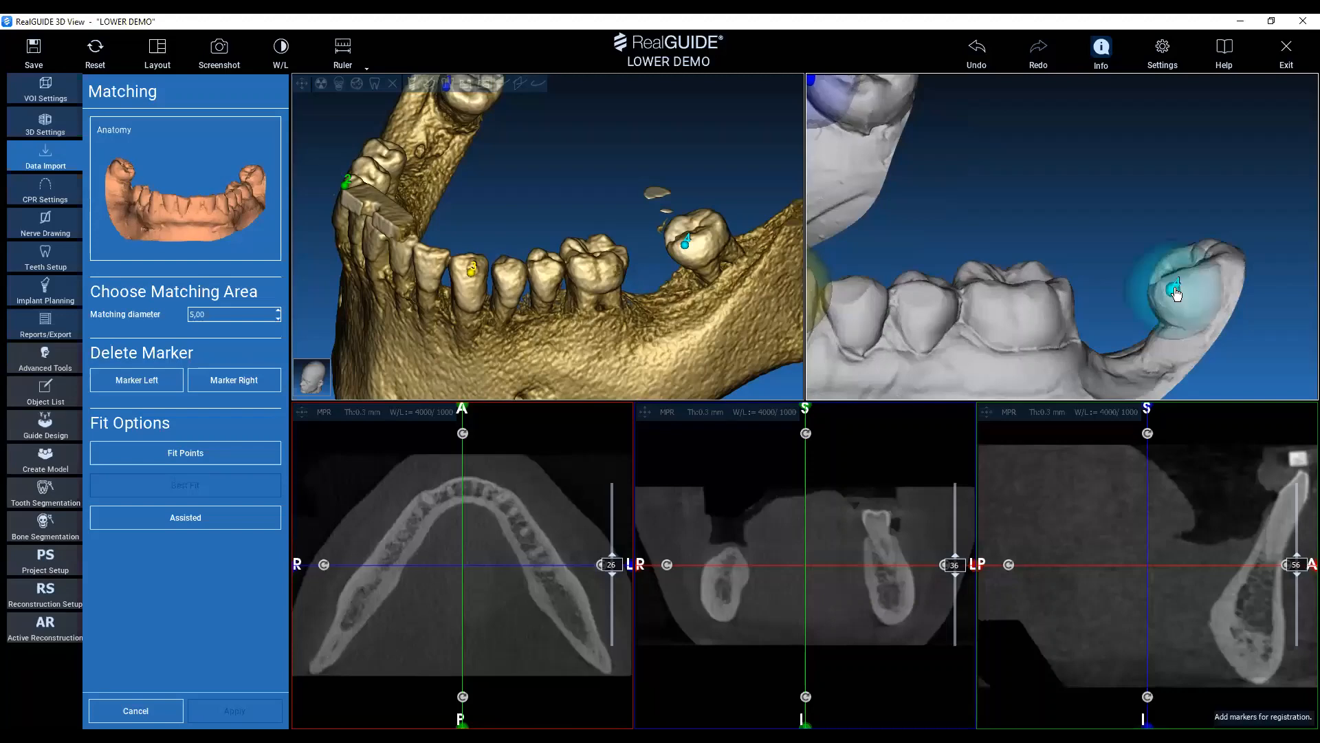
Align the Anatomy scan to the CT mandible by its four marker pairs with Fit Points.
{"action": "middle_click_drag", "start_coordinate": [1003, 219], "coordinate": [1088, 183]}
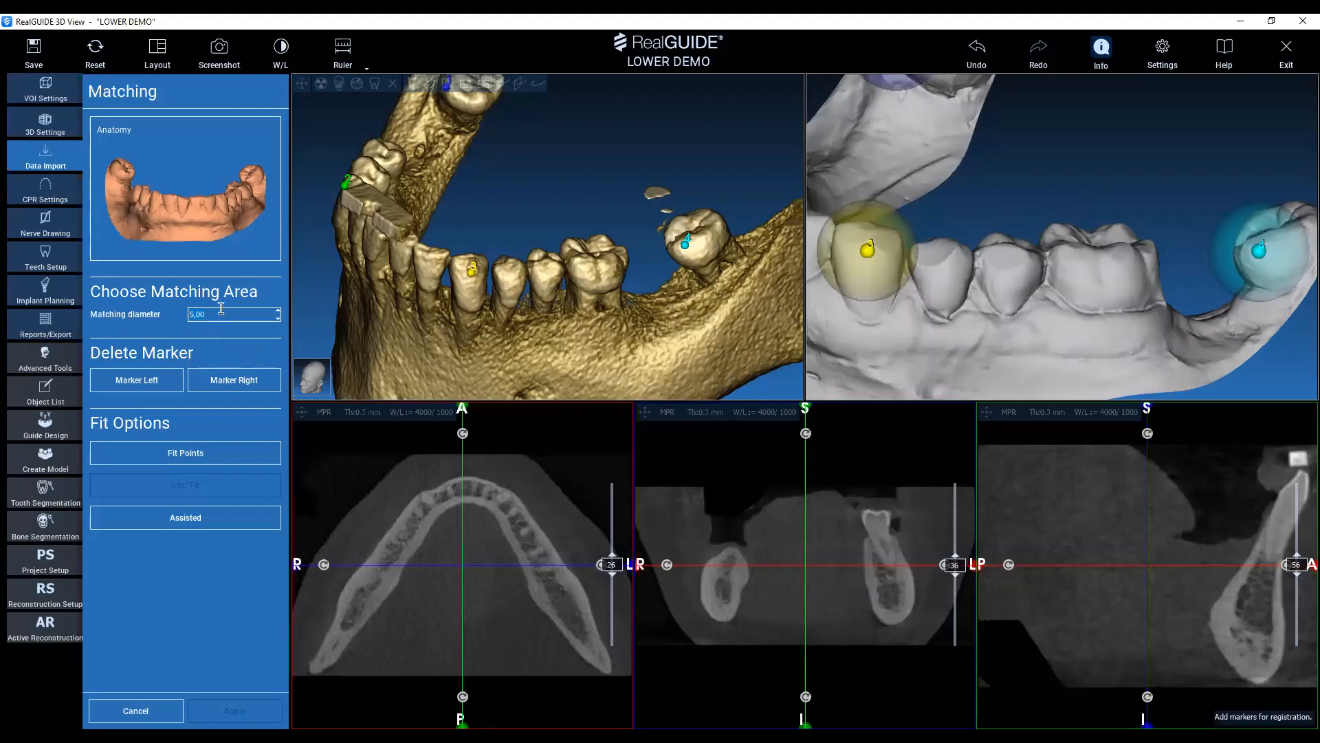
{"action": "scroll", "coordinate": [980, 221], "scroll_direction": "down", "scroll_amount": 4}
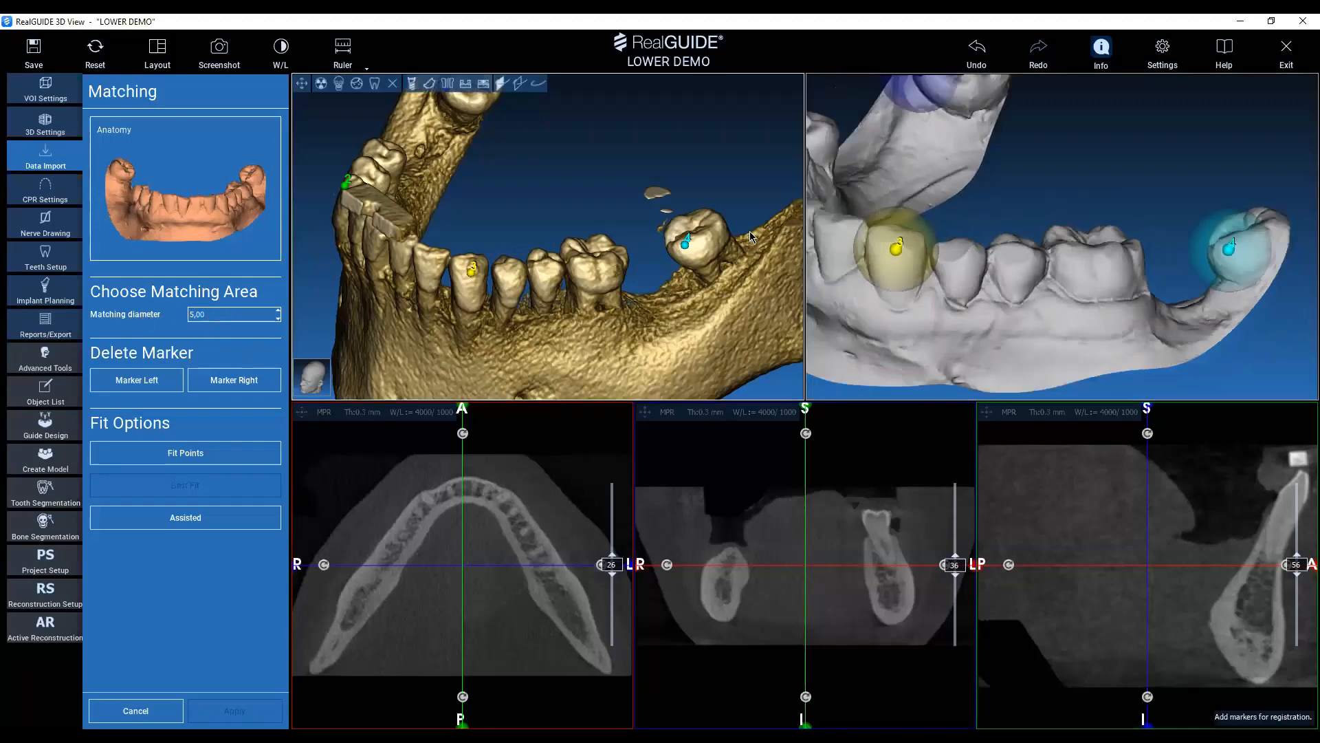
{"action": "left_click_drag", "start_coordinate": [981, 221], "coordinate": [1062, 286]}
{"action": "left_click_drag", "start_coordinate": [601, 139], "coordinate": [576, 234]}
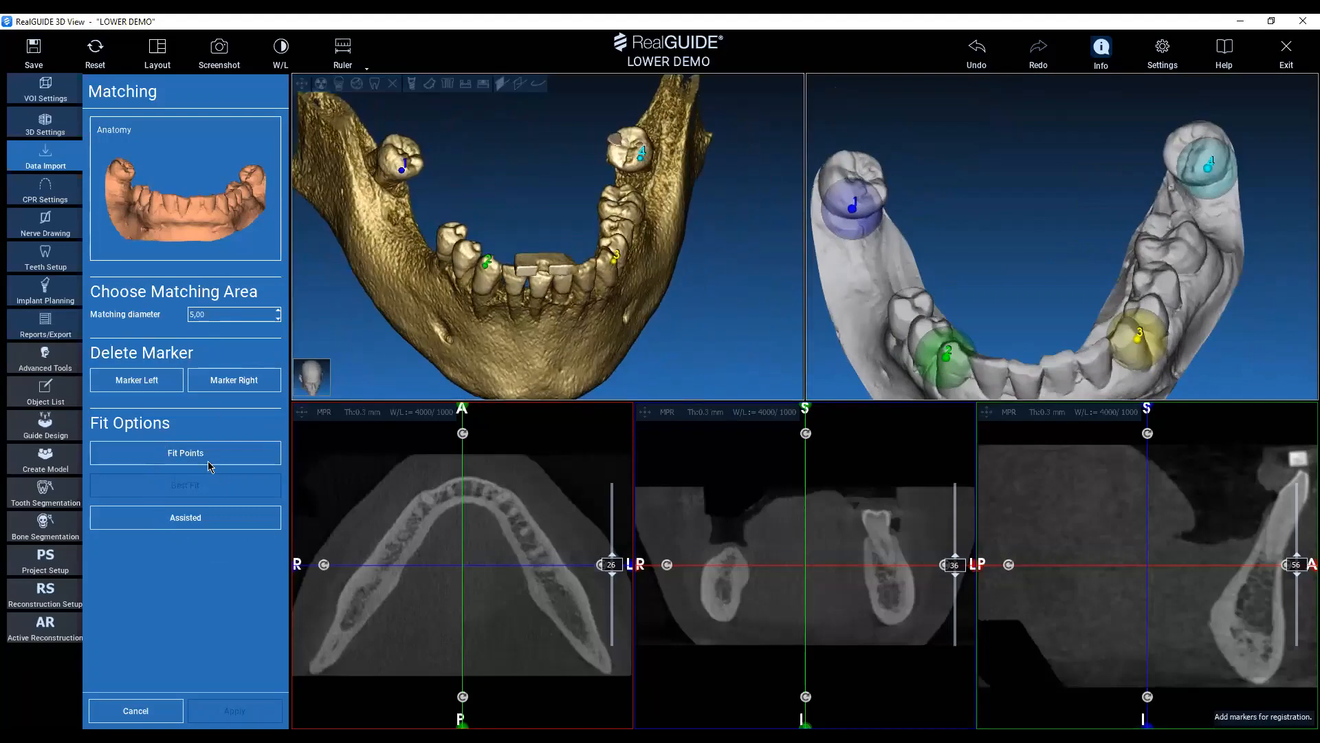
{"action": "left_click", "coordinate": [215, 455]}
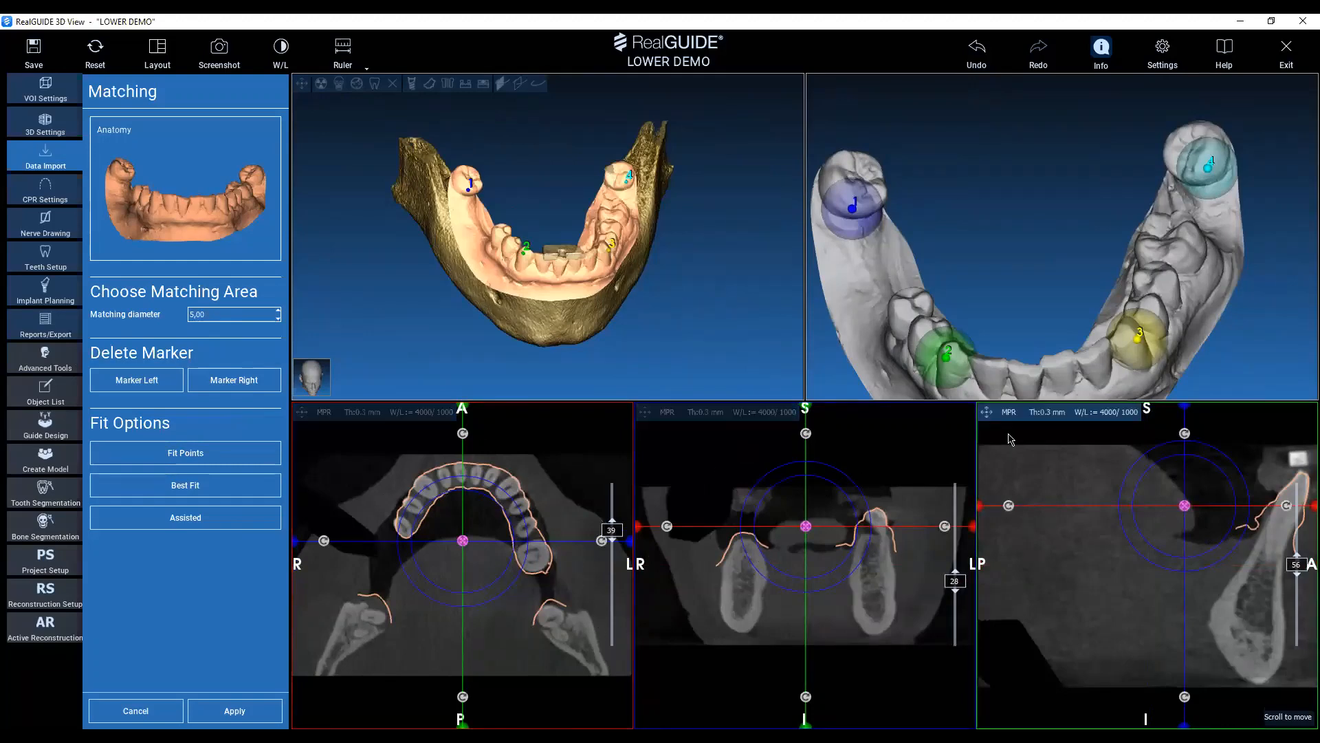
Check the scan contour through the coronal slices and refine the Anatomy registration with Best Fit.
{"action": "scroll", "coordinate": [944, 531], "scroll_direction": "up", "scroll_amount": 19}
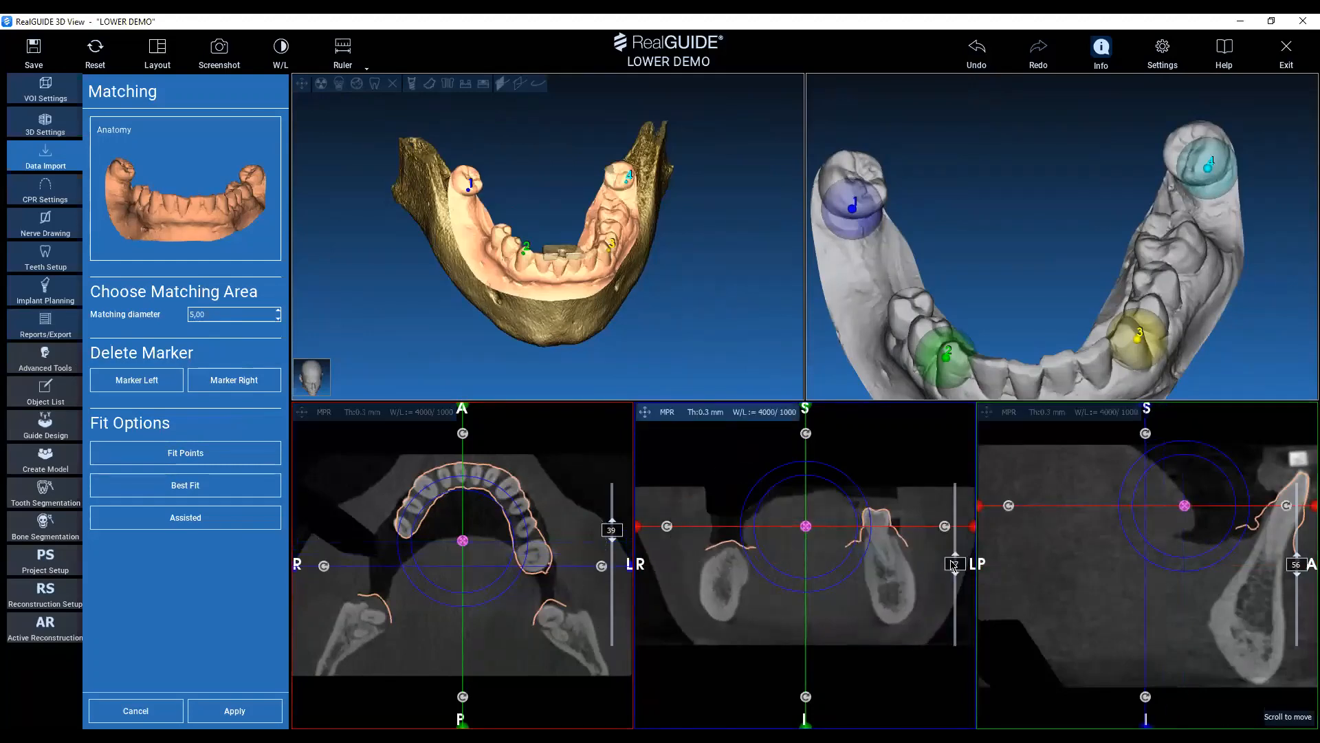
{"action": "scroll", "coordinate": [949, 536], "scroll_direction": "up", "scroll_amount": 2}
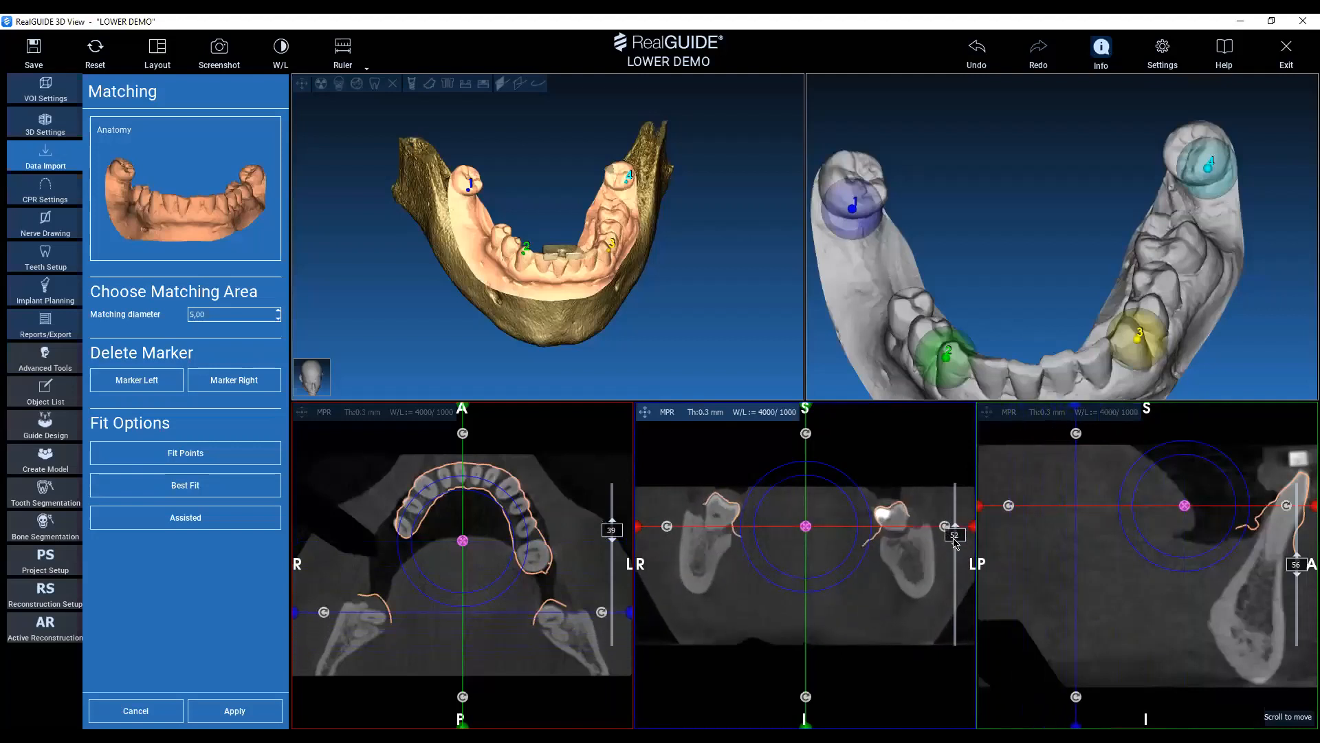
{"action": "mouse_move", "coordinate": [957, 543]}
{"action": "left_mouse_down"}
{"action": "mouse_move", "coordinate": [953, 595]}
{"action": "mouse_move", "coordinate": [963, 487]}
{"action": "mouse_move", "coordinate": [944, 554]}
{"action": "left_mouse_up"}
{"action": "scroll", "coordinate": [948, 561], "scroll_direction": "down", "scroll_amount": 20}
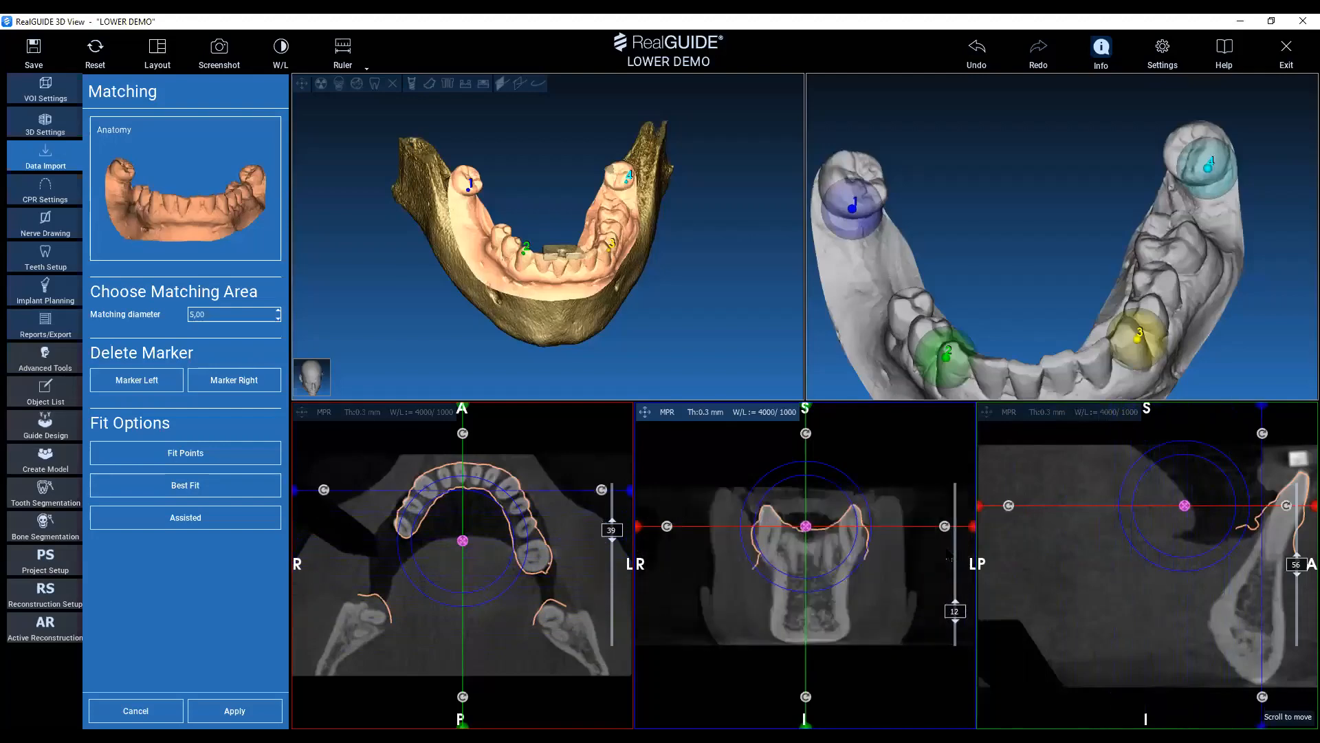
{"action": "scroll", "coordinate": [949, 569], "scroll_direction": "up", "scroll_amount": 3}
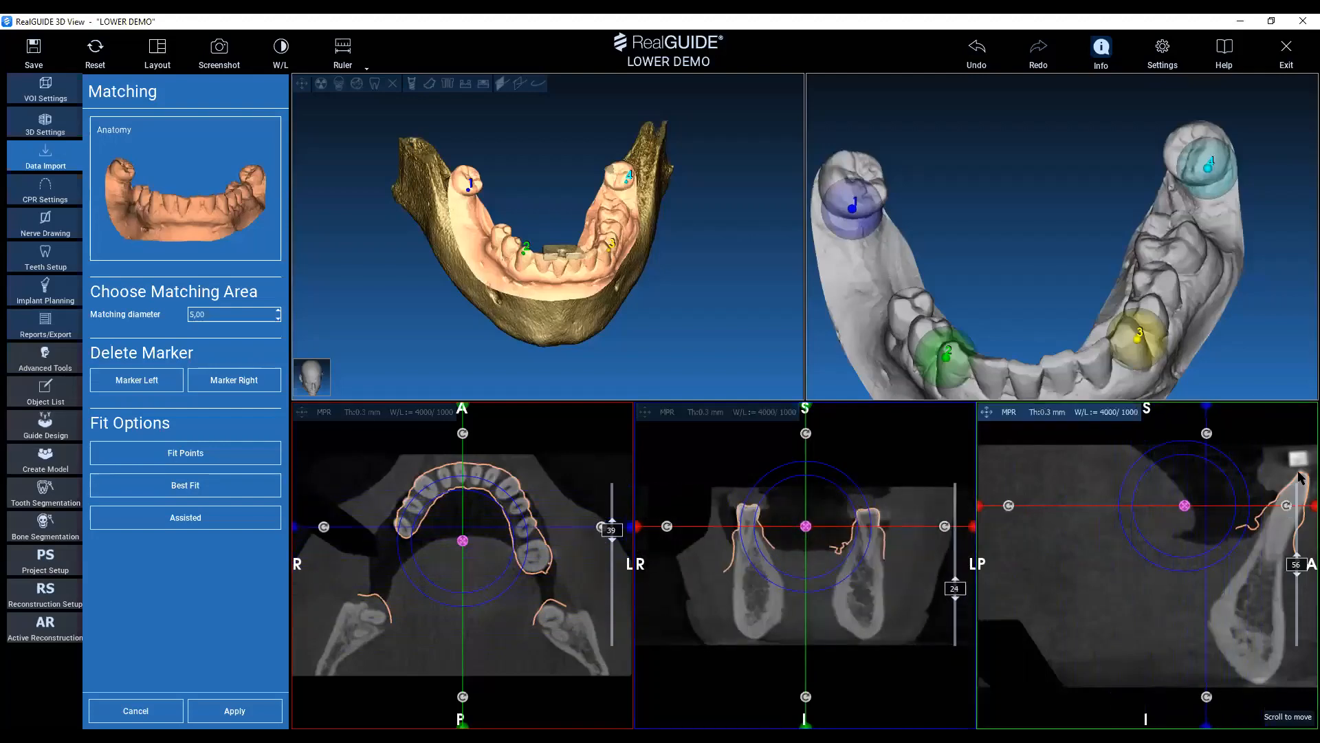
{"action": "left_click", "coordinate": [229, 481]}
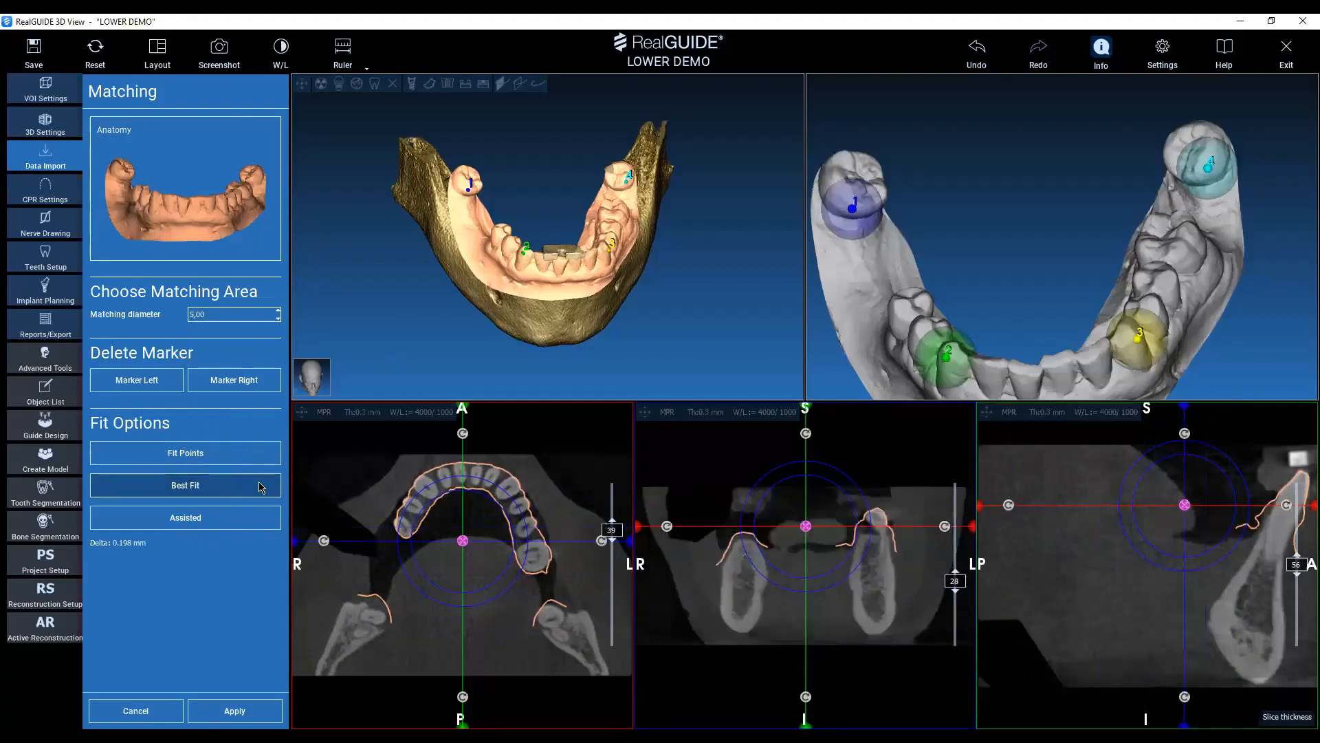
Check the refined contour against the molars and remaining teeth in enlarged coronal slices, and apply the Anatomy matching.
{"action": "scroll", "coordinate": [835, 534], "scroll_direction": "up", "scroll_amount": 7}
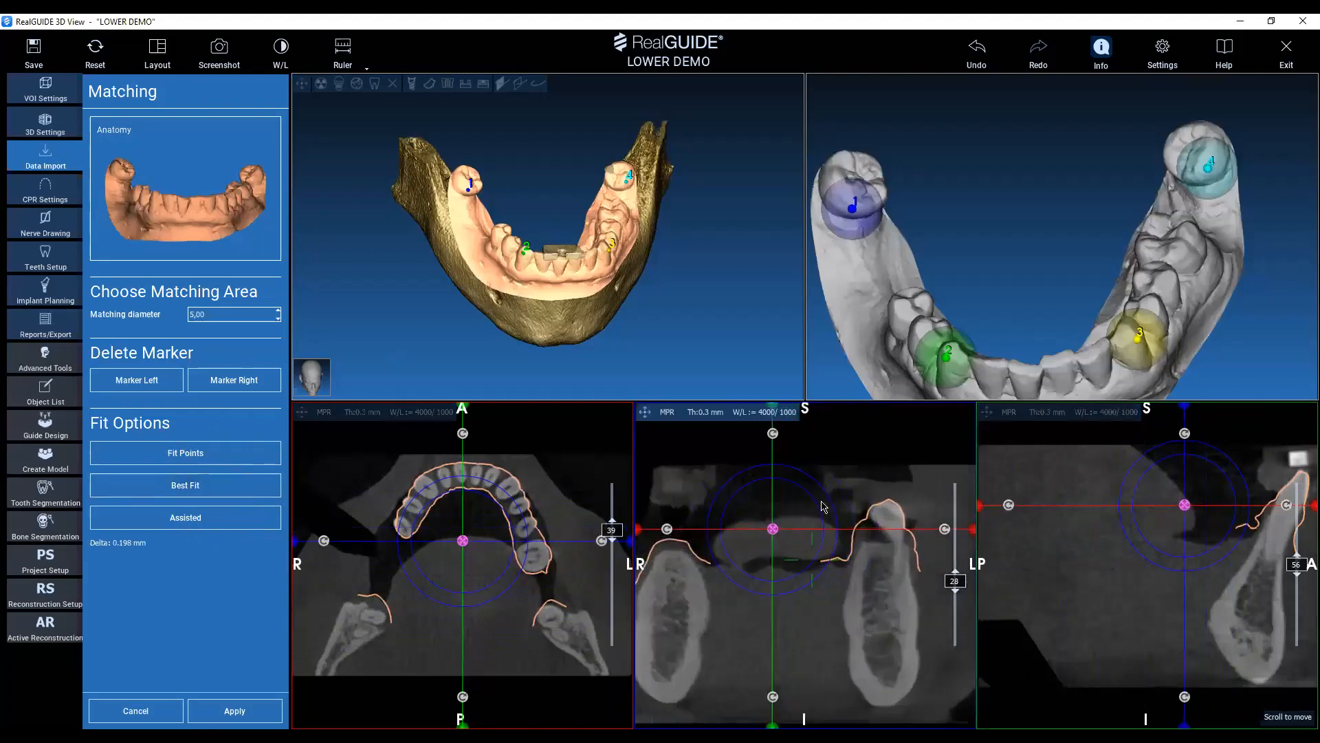
{"action": "left_click_drag", "start_coordinate": [954, 577], "coordinate": [953, 525]}
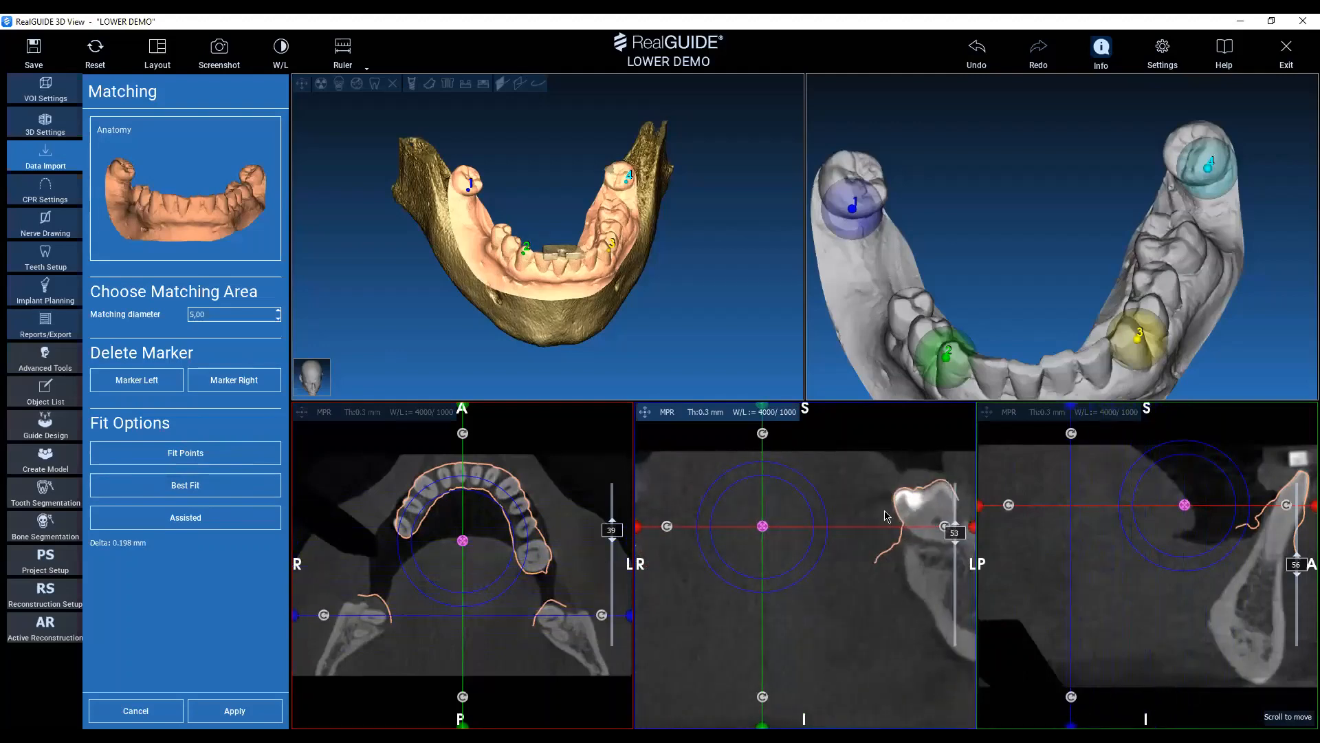
{"action": "scroll", "coordinate": [923, 494], "scroll_direction": "down", "scroll_amount": 2}
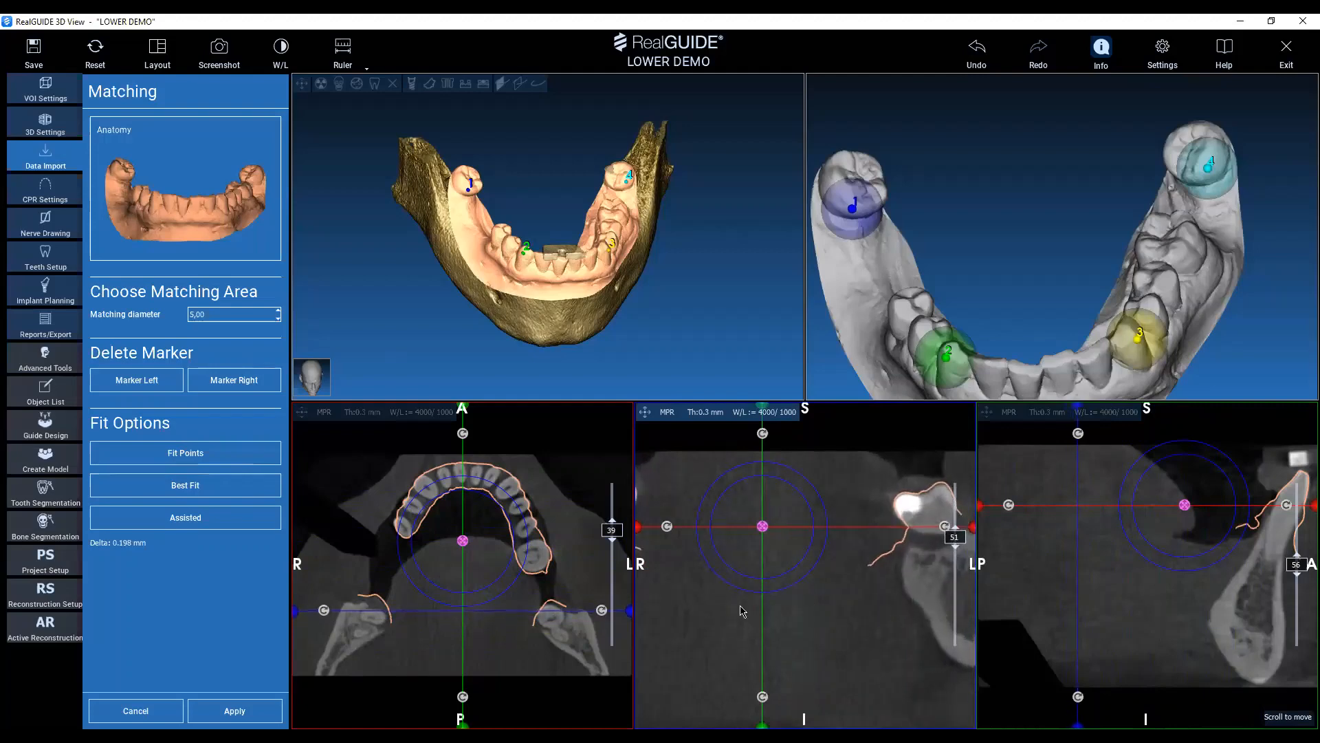
{"action": "right_click_drag", "start_coordinate": [740, 607], "coordinate": [725, 573]}
{"action": "middle_click_drag", "start_coordinate": [640, 574], "coordinate": [686, 567]}
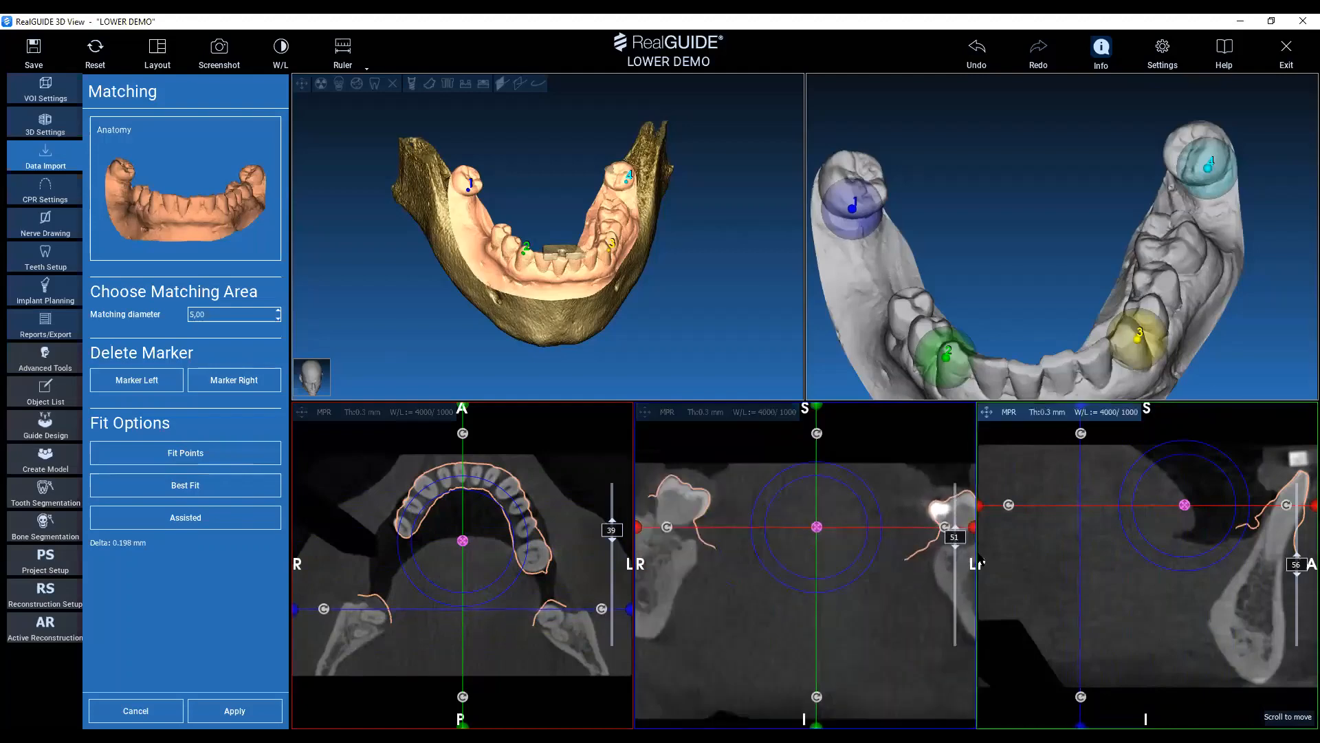
{"action": "left_click_drag", "start_coordinate": [955, 538], "coordinate": [953, 588]}
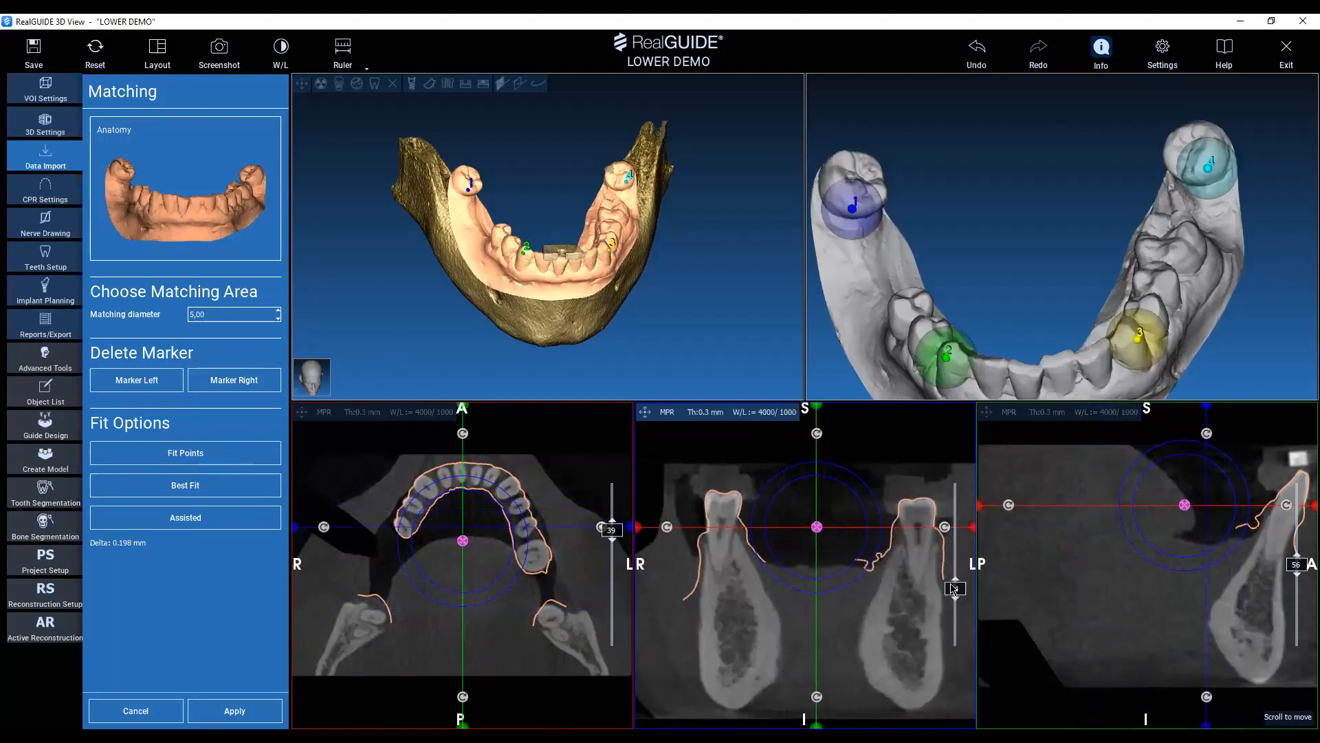
{"action": "left_click", "coordinate": [238, 714]}
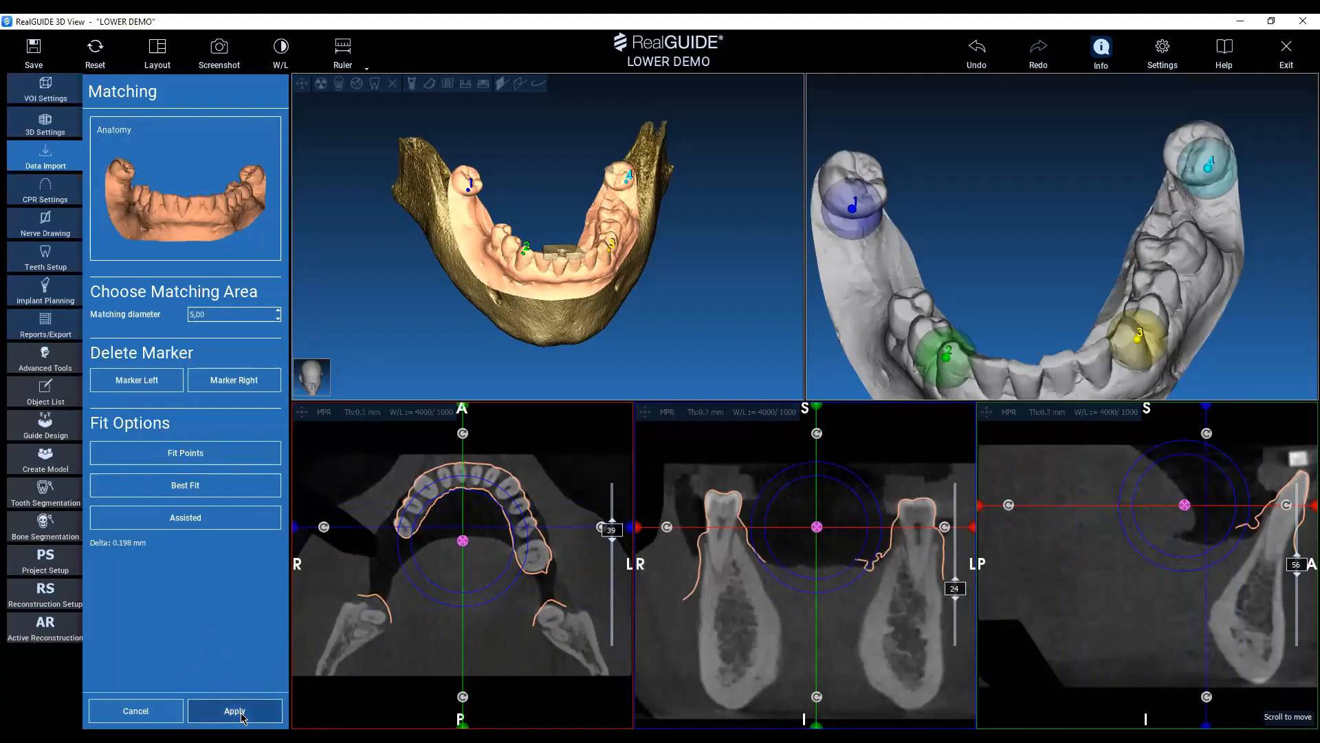
{"action": "key", "text": "ctrl"}
{"action": "left_click", "coordinate": [242, 717]}
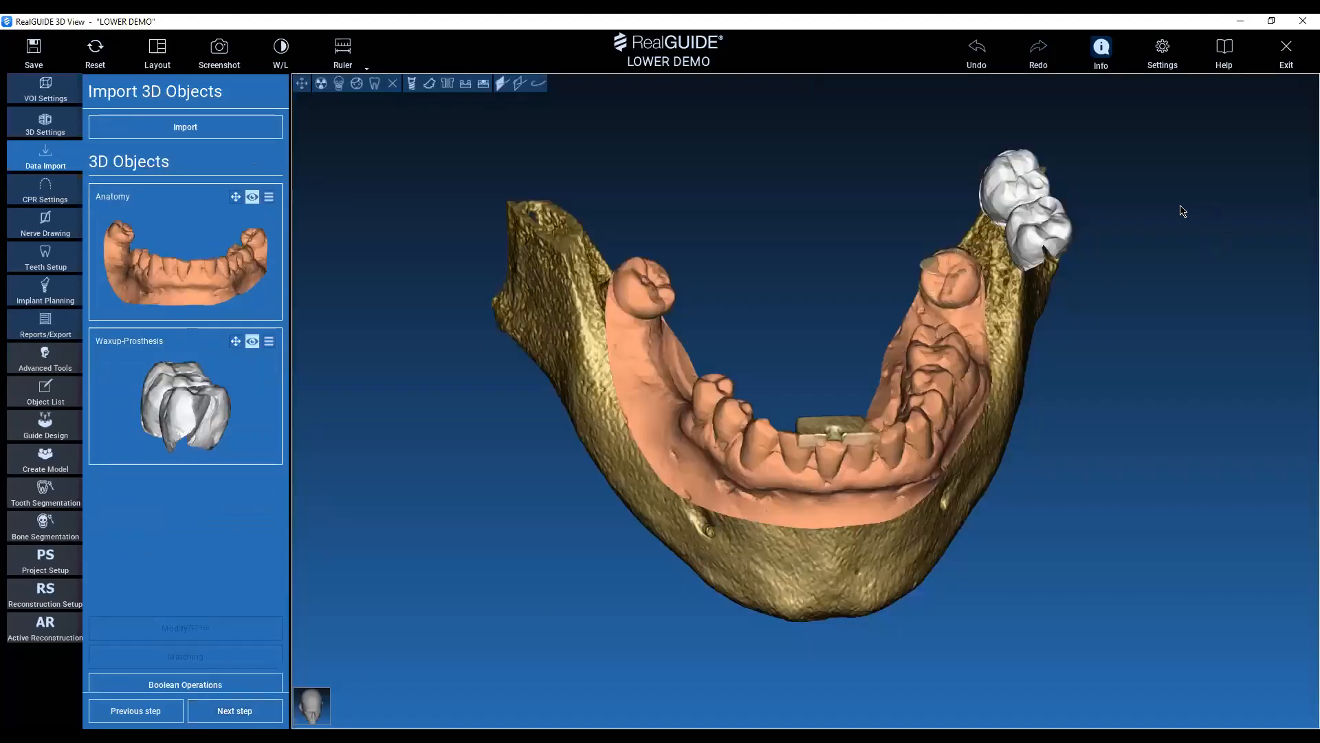
Match the Waxup-Prosthesis with its object position set to Same as: Anatomy.
{"action": "middle_click_drag", "start_coordinate": [1220, 316], "coordinate": [1116, 426]}
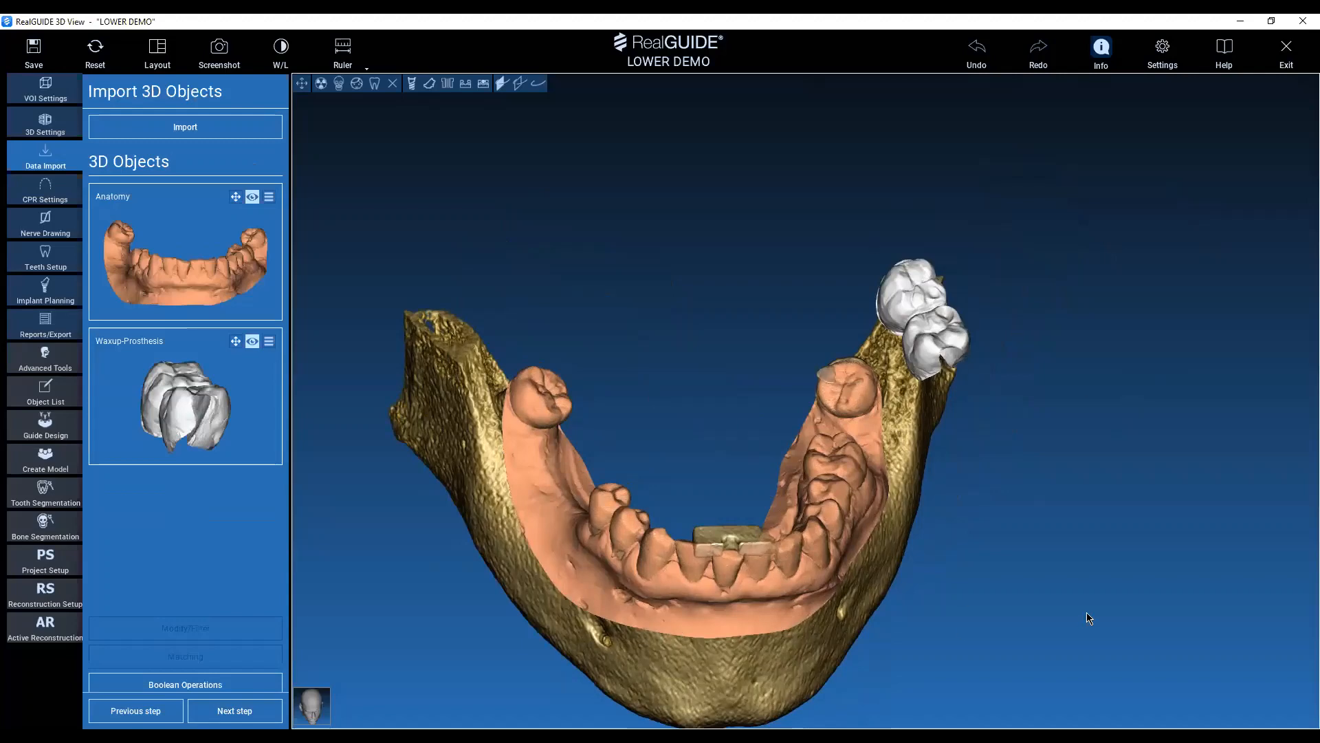
{"action": "middle_click_drag", "start_coordinate": [1093, 581], "coordinate": [1085, 541]}
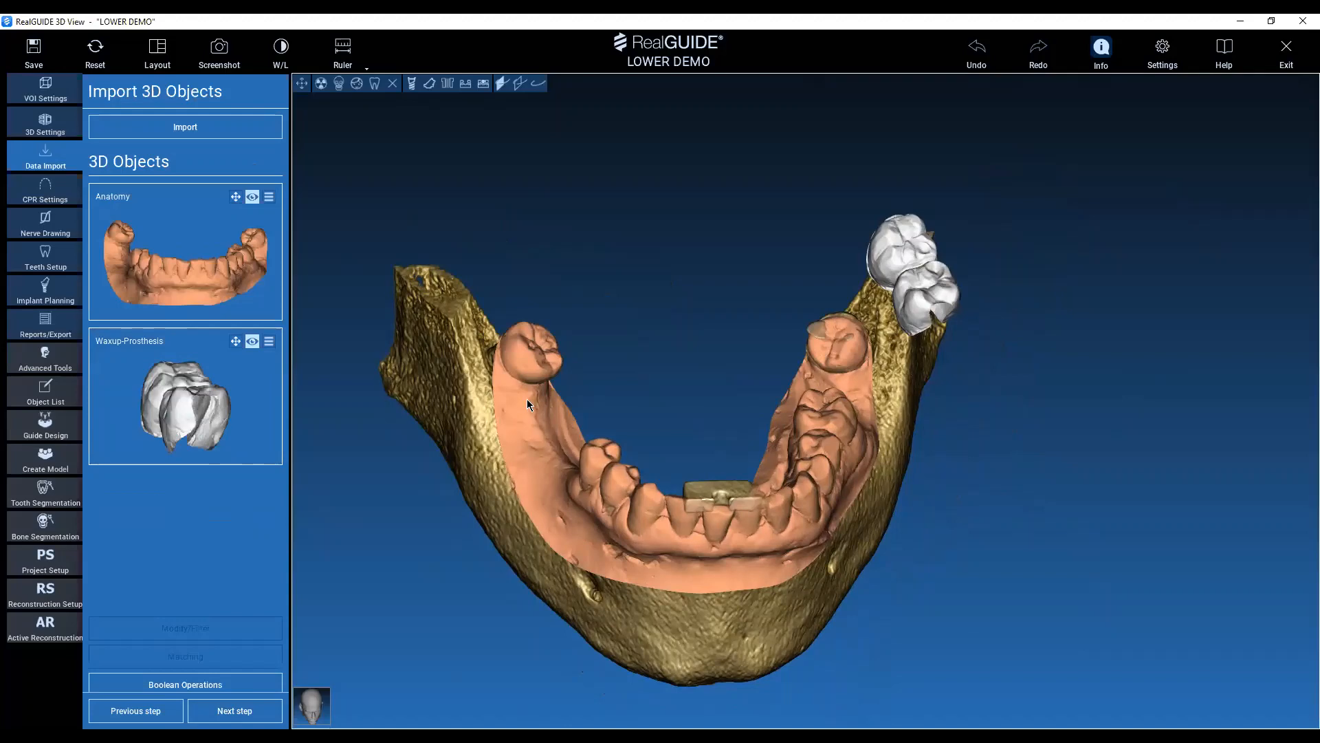
{"action": "left_click", "coordinate": [210, 440]}
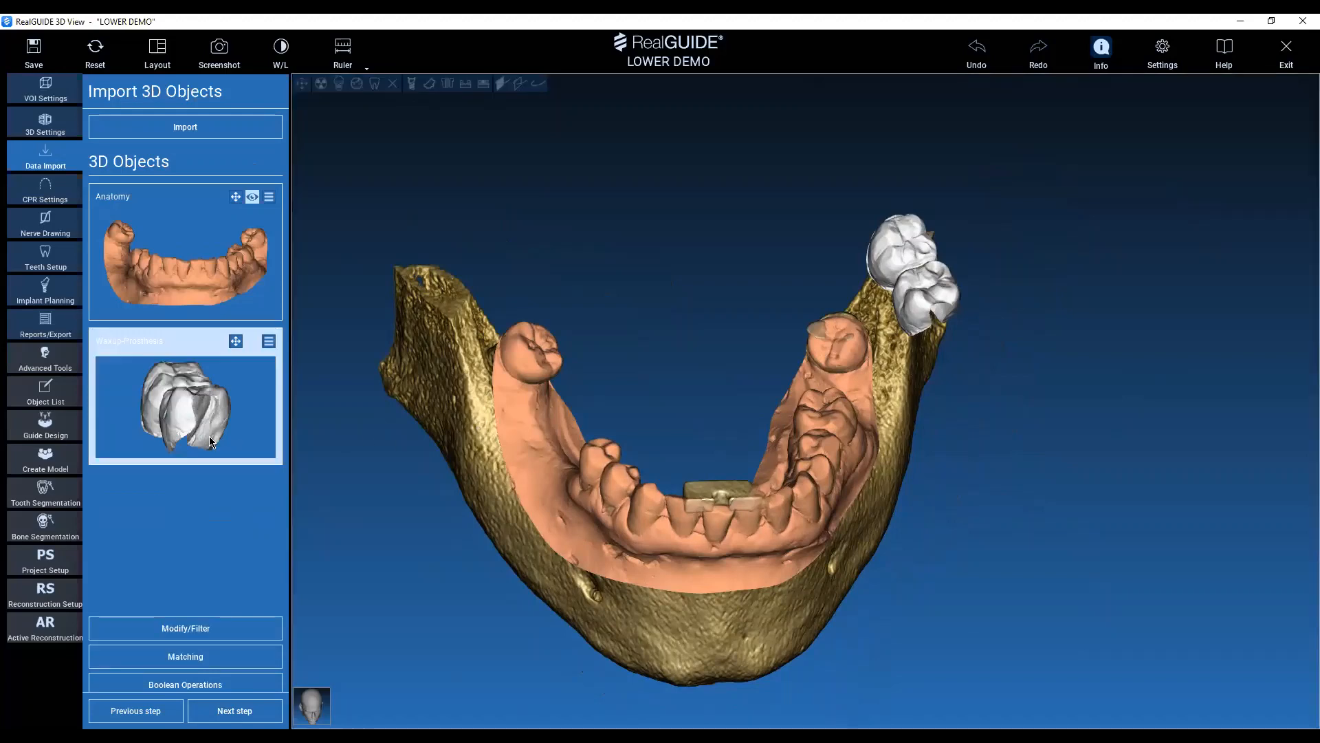
{"action": "left_click", "coordinate": [227, 662]}
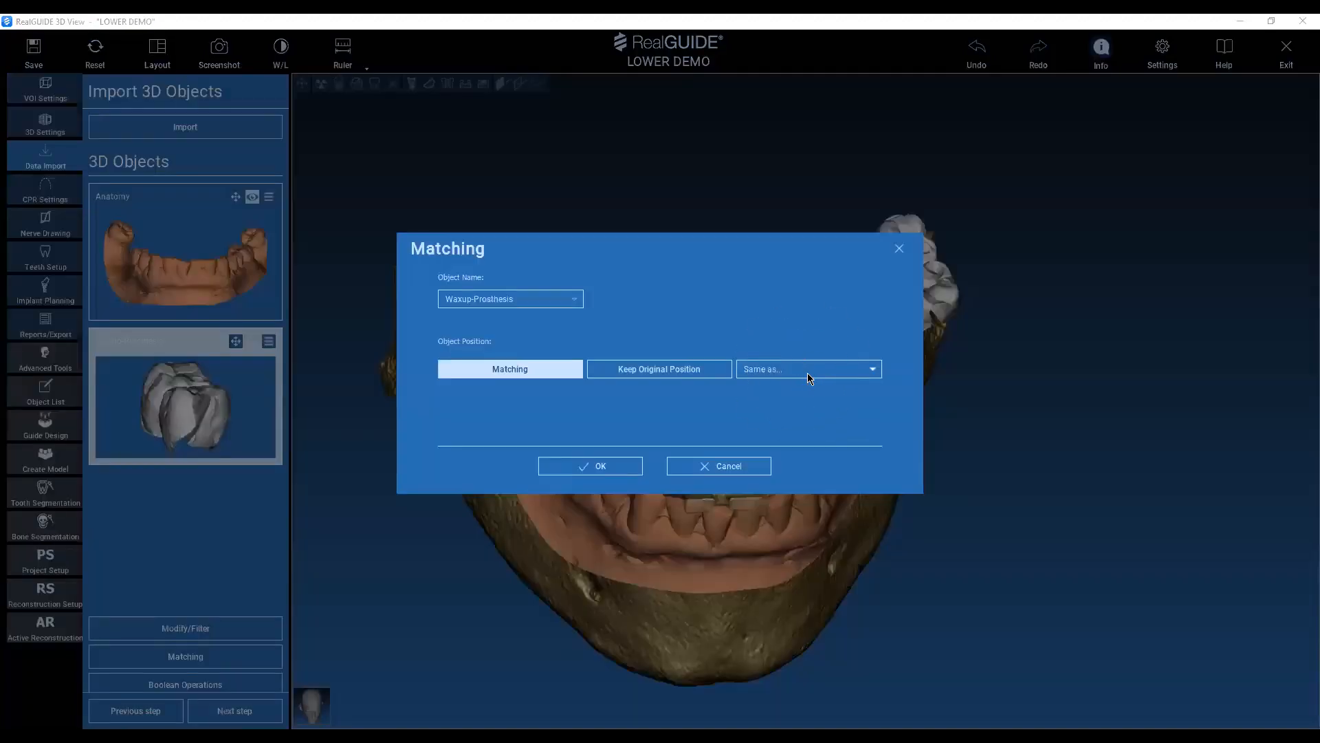
{"action": "left_click", "coordinate": [807, 373]}
{"action": "left_click", "coordinate": [789, 383]}
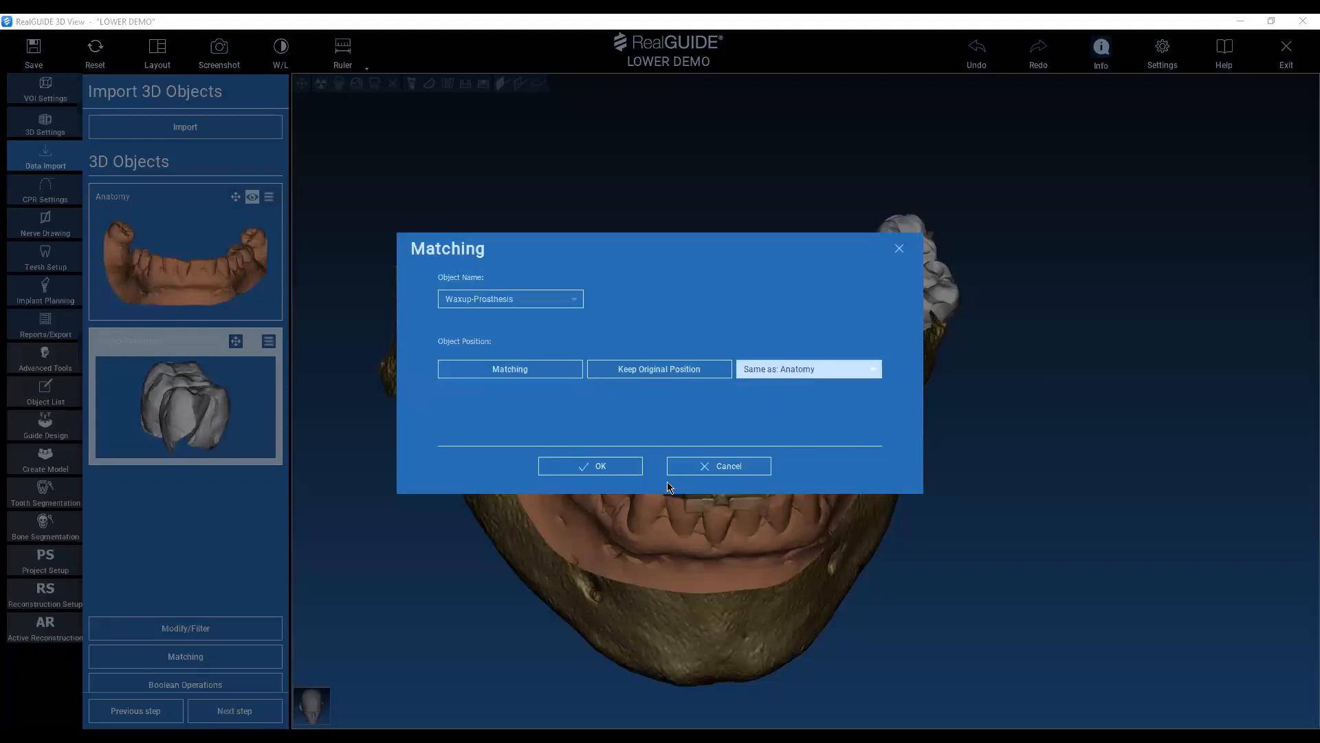
{"action": "left_click", "coordinate": [622, 468]}
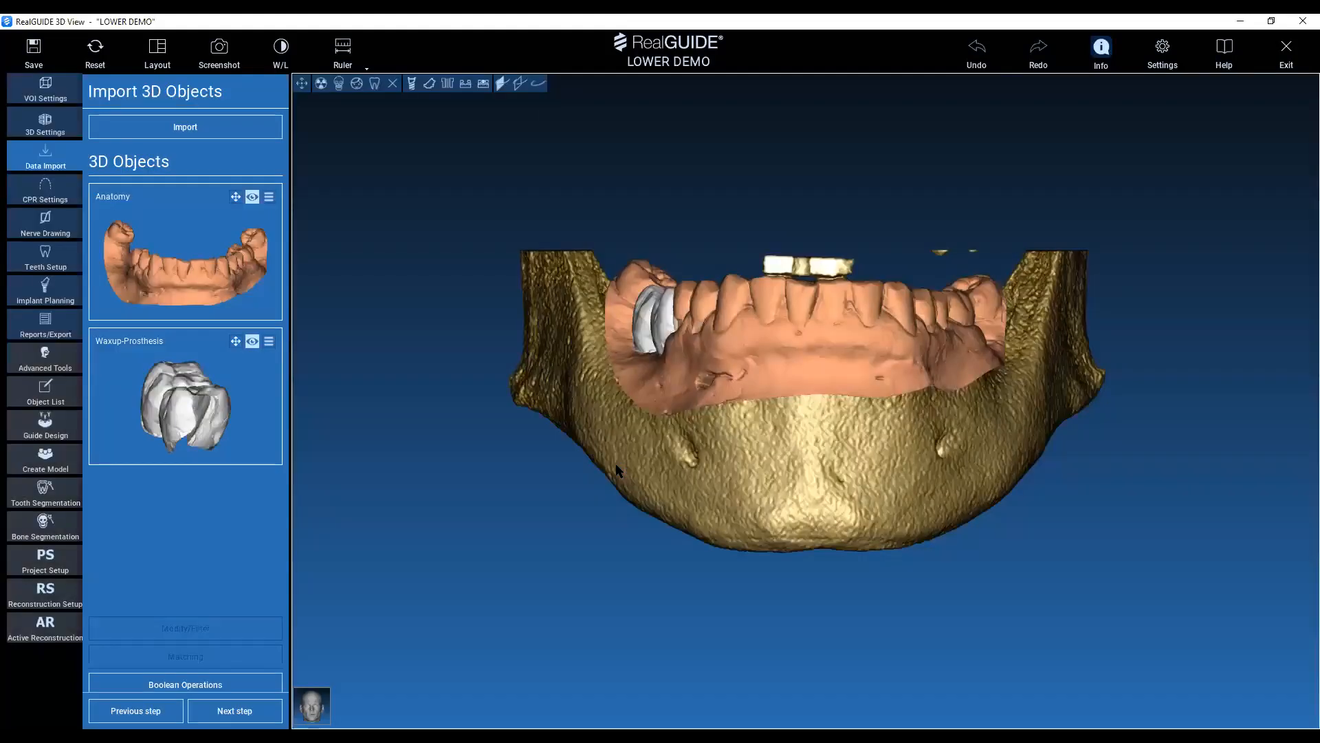
Go to the CPR settings, choose Mandible as the PANO region, and lower and tilt the axial plane through the jawbone.
{"action": "left_click_drag", "start_coordinate": [822, 195], "coordinate": [849, 385]}
{"action": "middle_click_drag", "start_coordinate": [787, 319], "coordinate": [725, 369]}
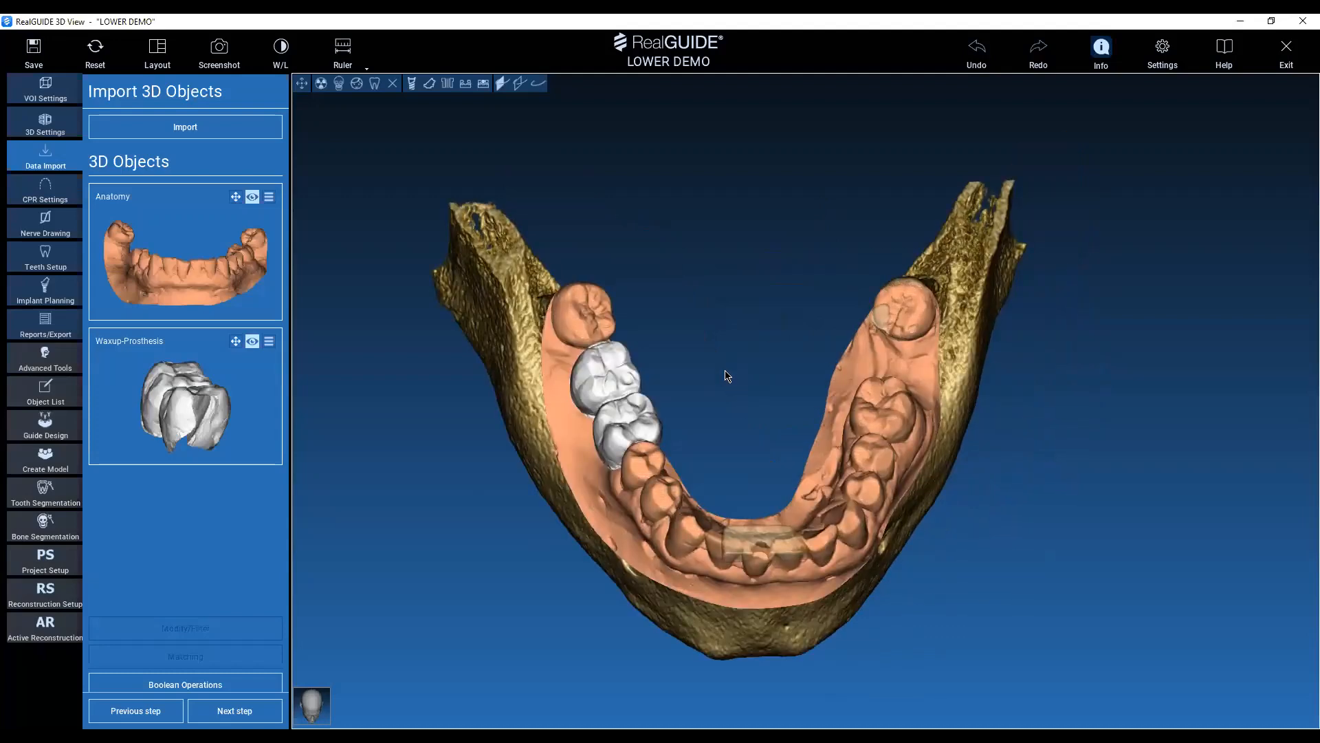
{"action": "middle_click_drag", "start_coordinate": [725, 363], "coordinate": [719, 350]}
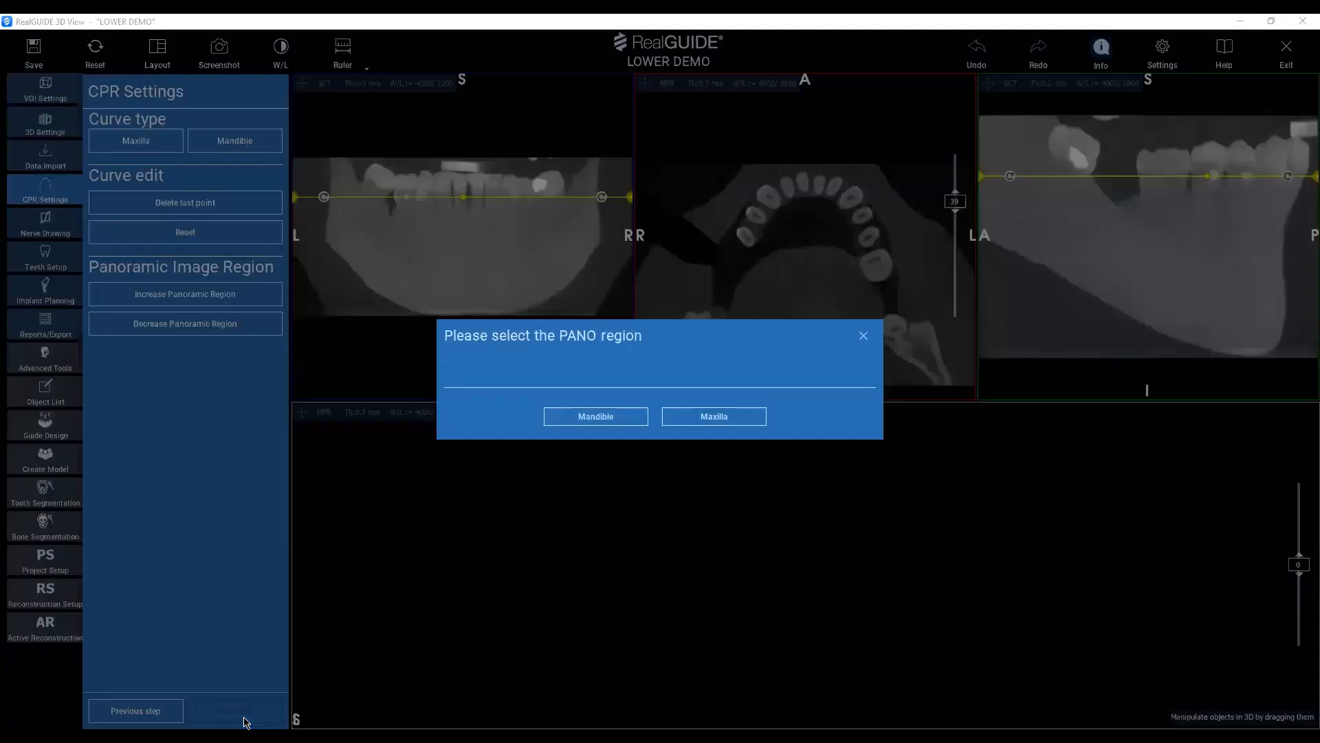
{"action": "left_click", "coordinate": [597, 418]}
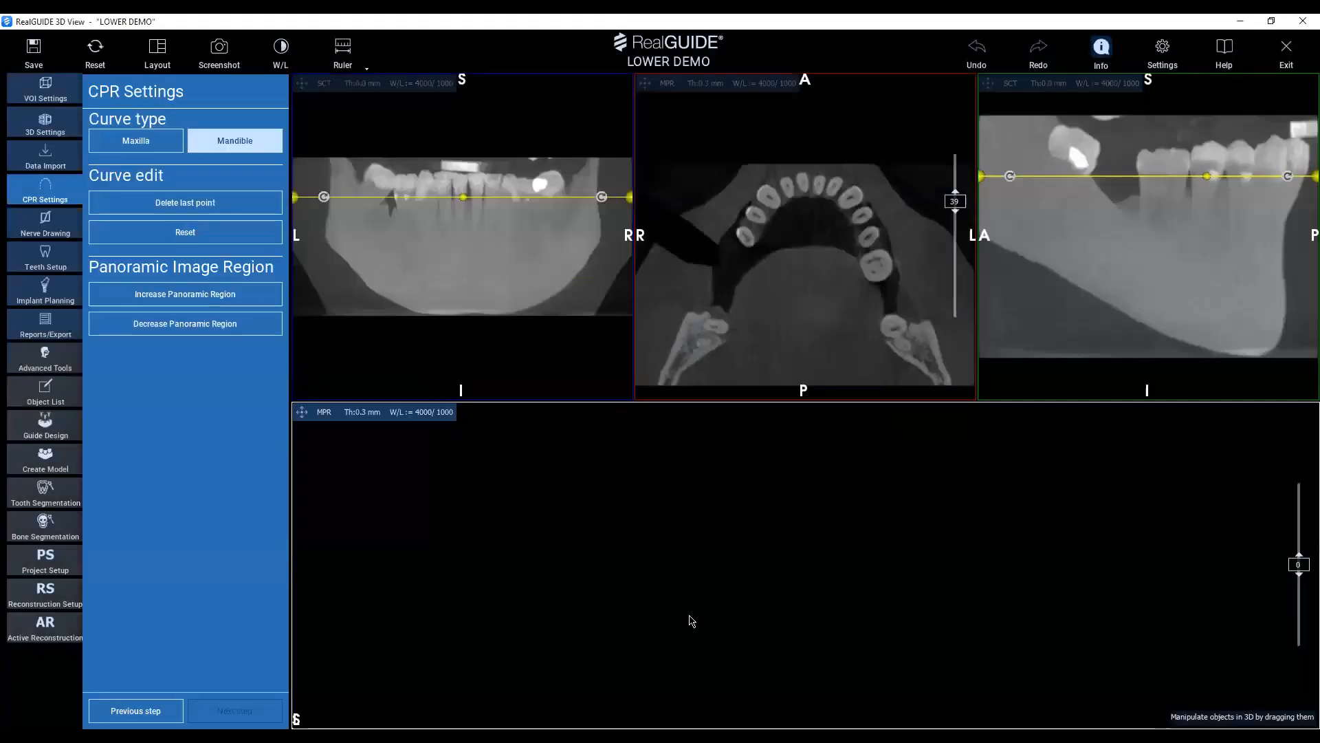
{"action": "left_click", "coordinate": [1114, 215]}
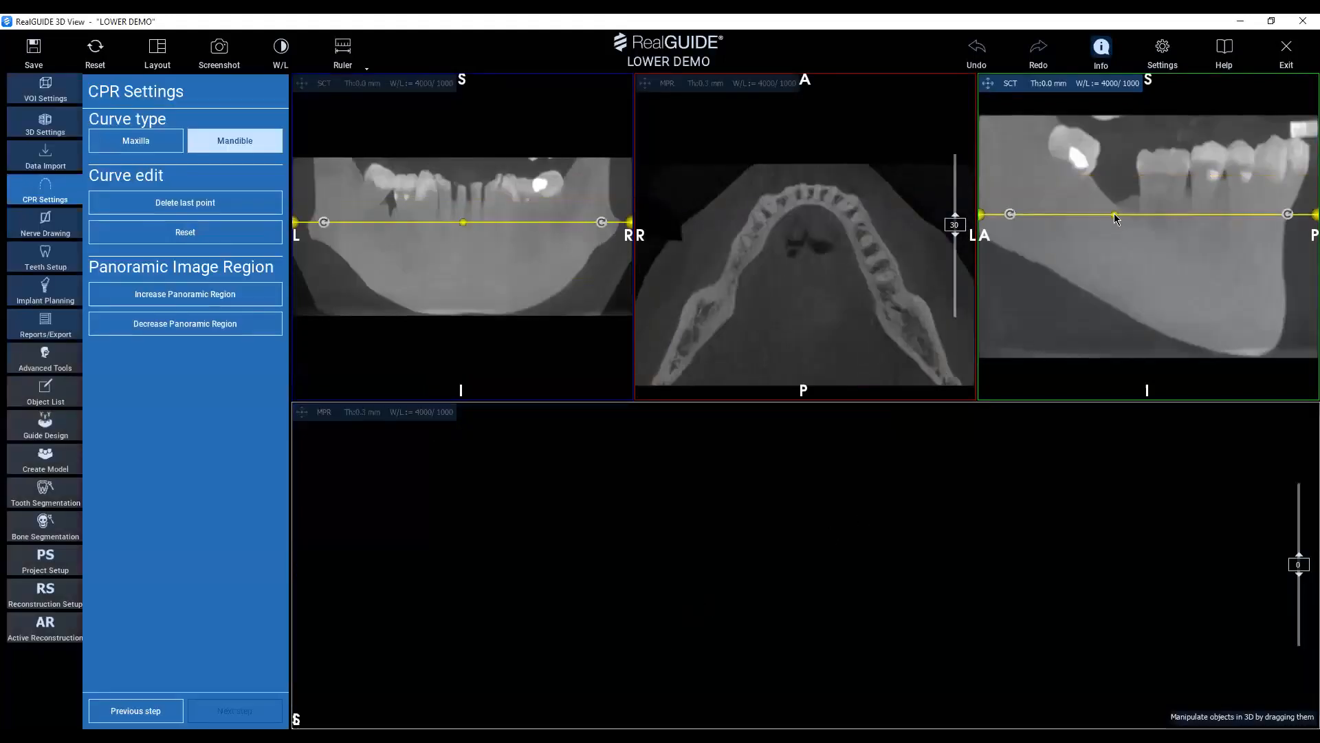
{"action": "left_click_drag", "start_coordinate": [1288, 222], "coordinate": [1286, 250]}
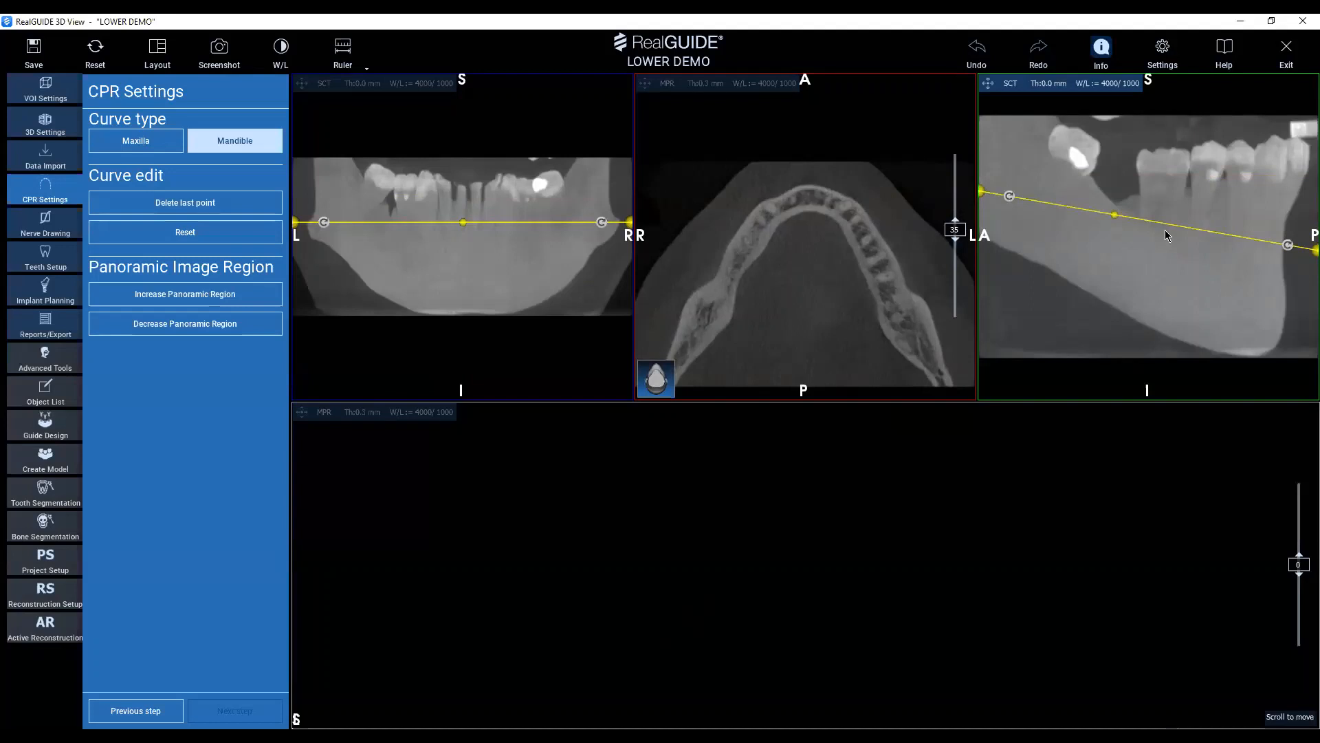
Draw the panoramic curve with seven points along the mandibular arch in the axial view, from the right posterior end to the left.
{"action": "left_click", "coordinate": [45, 196]}
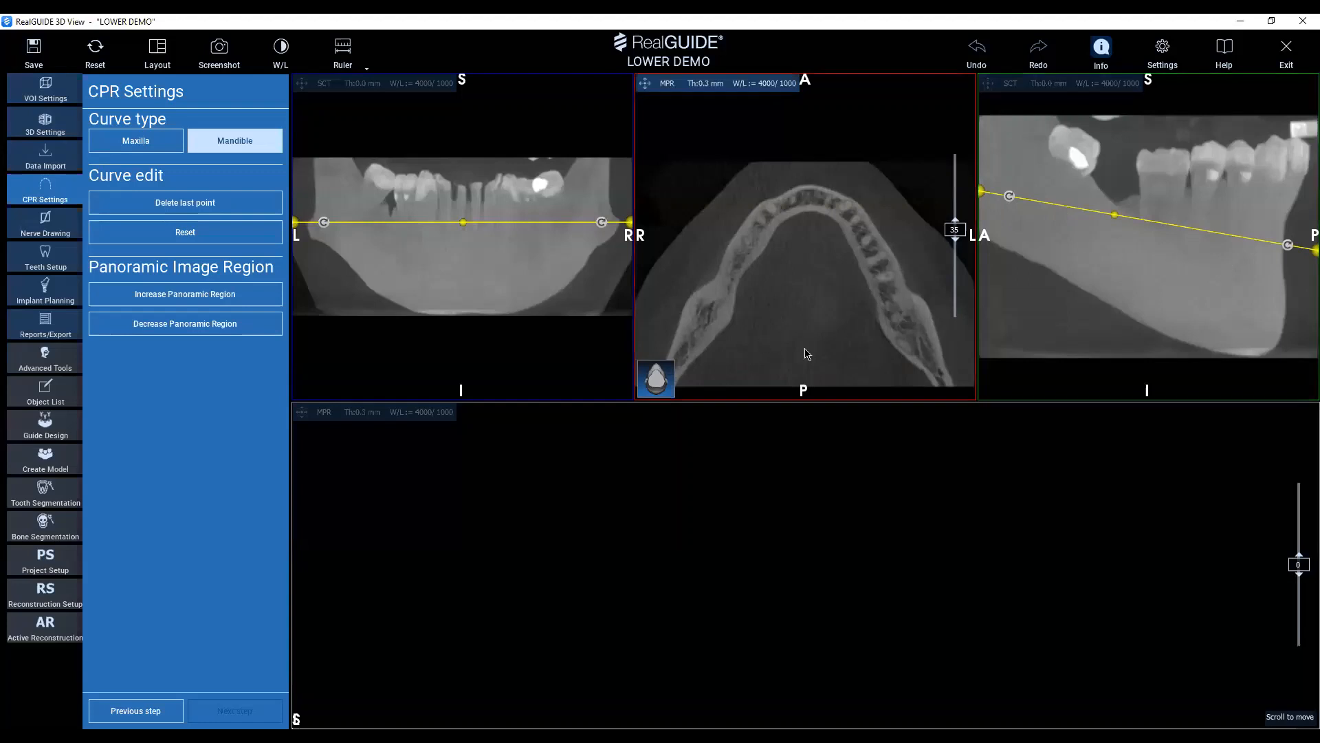
{"action": "scroll", "coordinate": [773, 352], "scroll_direction": "down", "scroll_amount": 1}
{"action": "middle_click_drag", "start_coordinate": [773, 352], "coordinate": [782, 315]}
{"action": "right_click_drag", "start_coordinate": [782, 315], "coordinate": [783, 341]}
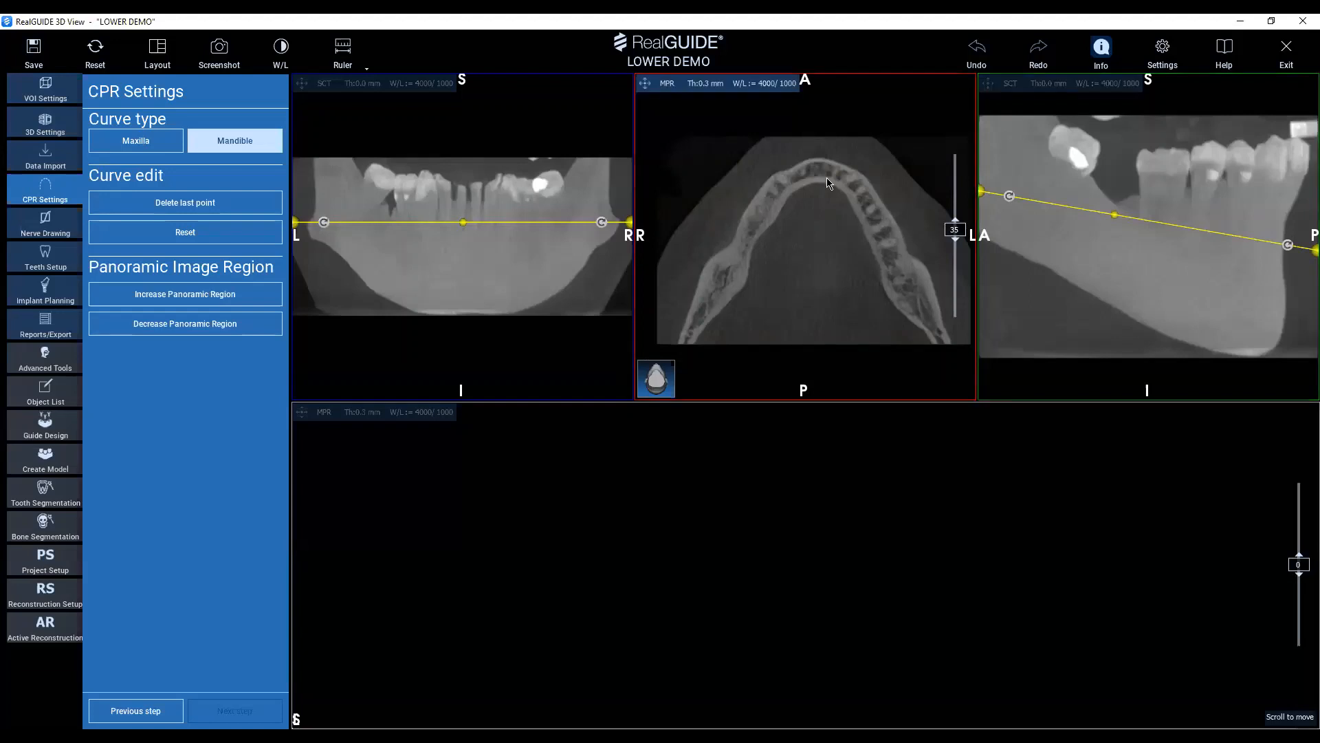
{"action": "left_click", "coordinate": [690, 337]}
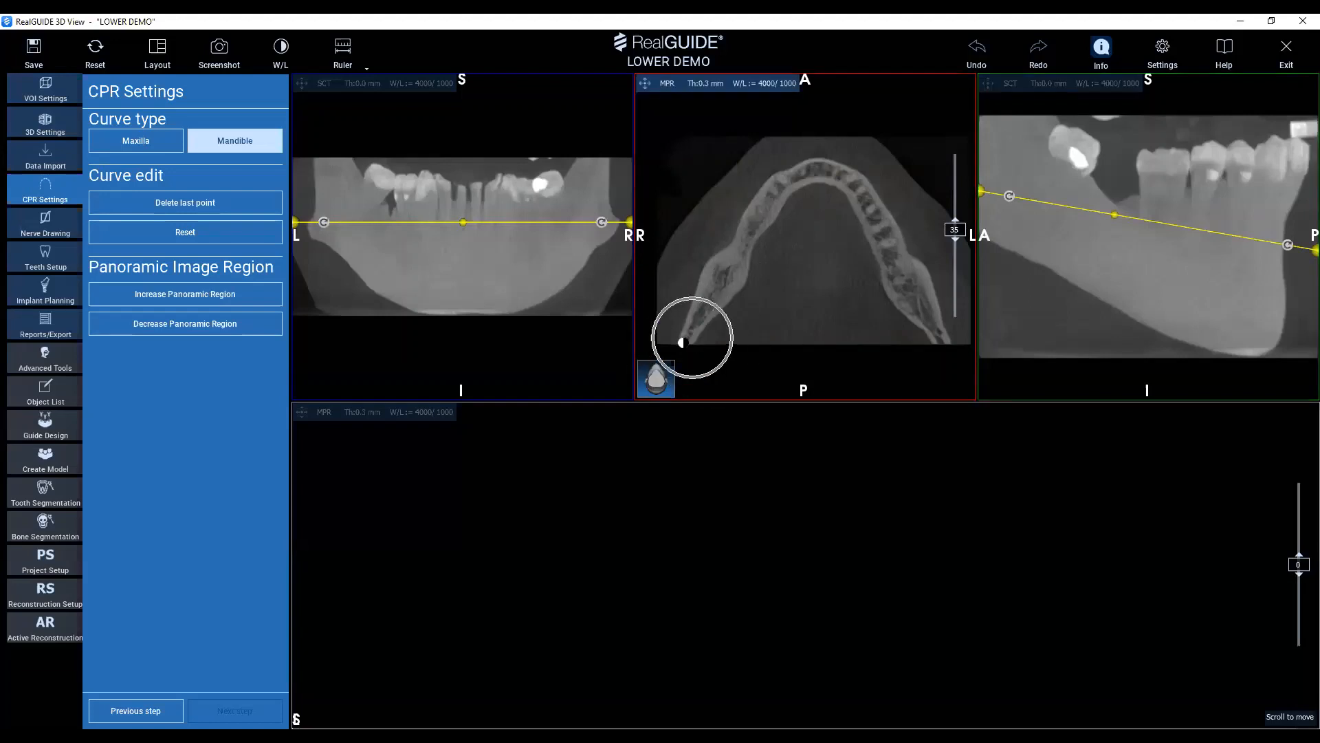
{"action": "left_click", "coordinate": [690, 344]}
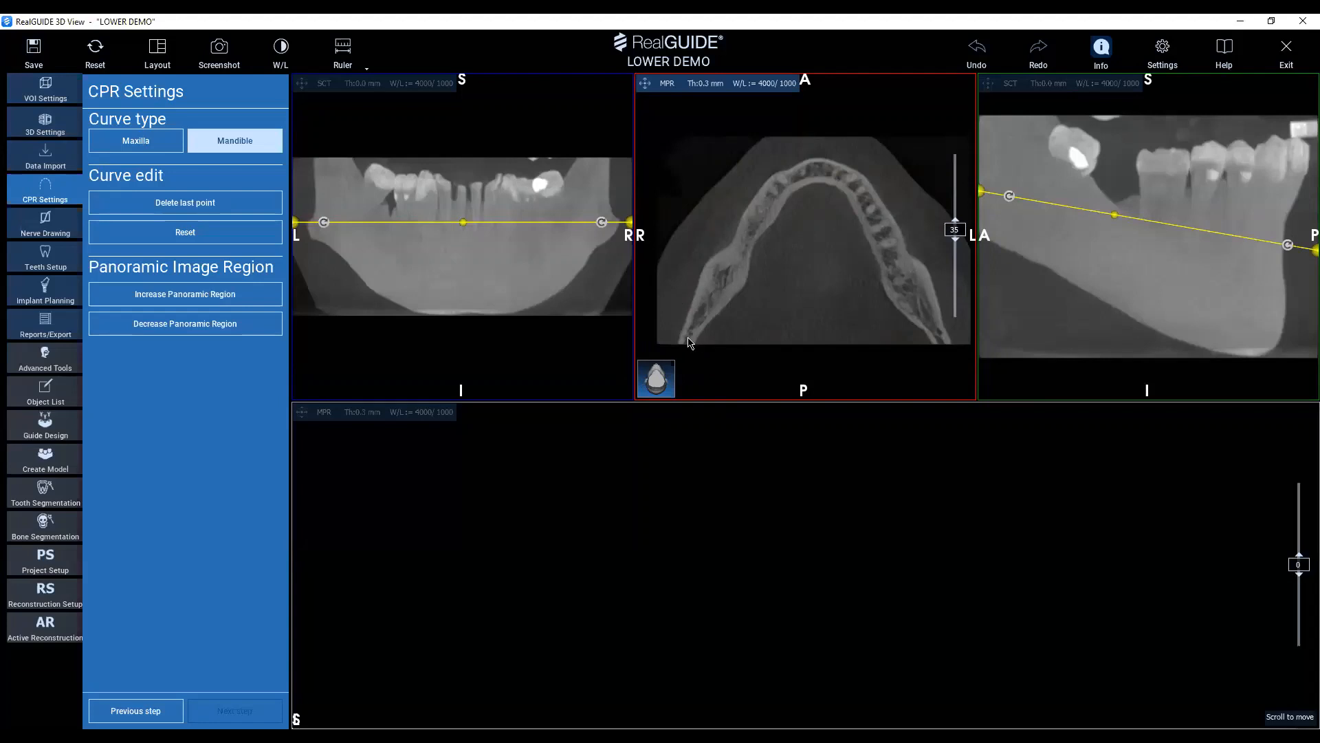
{"action": "left_click", "coordinate": [730, 271]}
{"action": "left_click", "coordinate": [765, 209]}
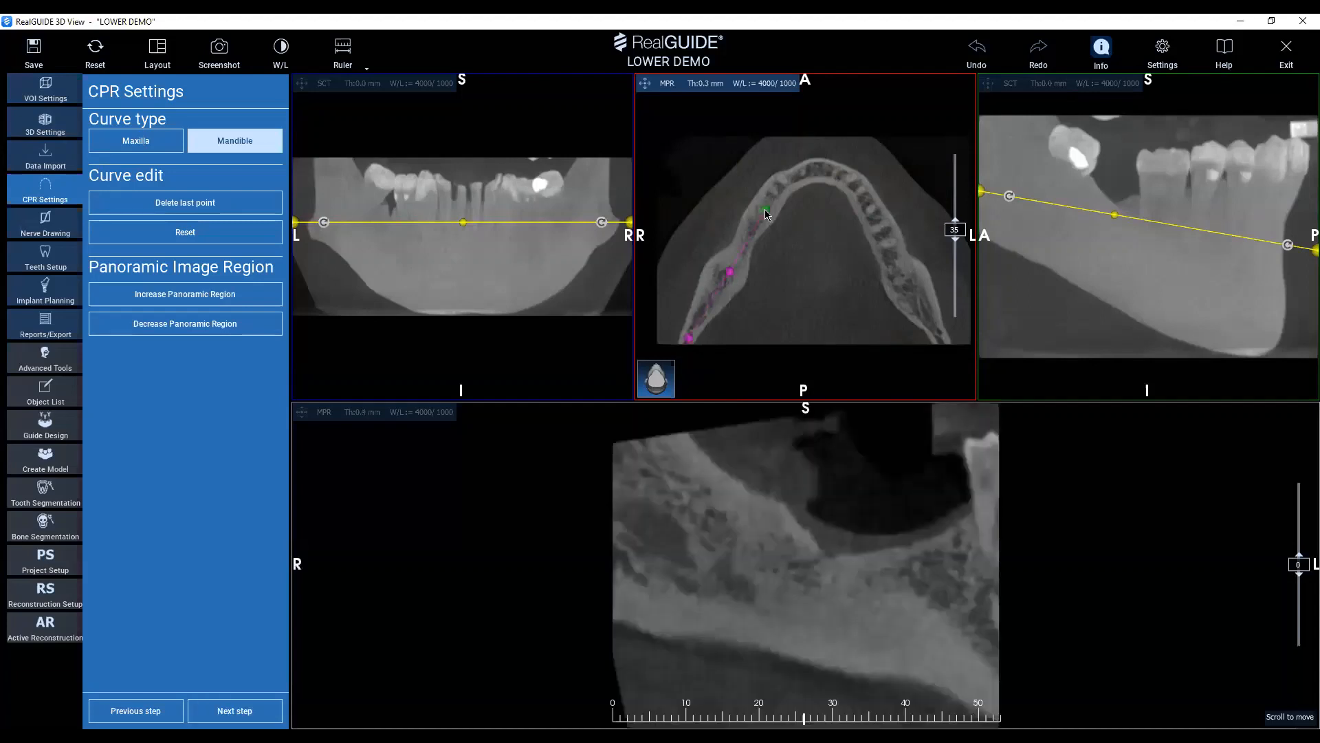
{"action": "left_click", "coordinate": [822, 171]}
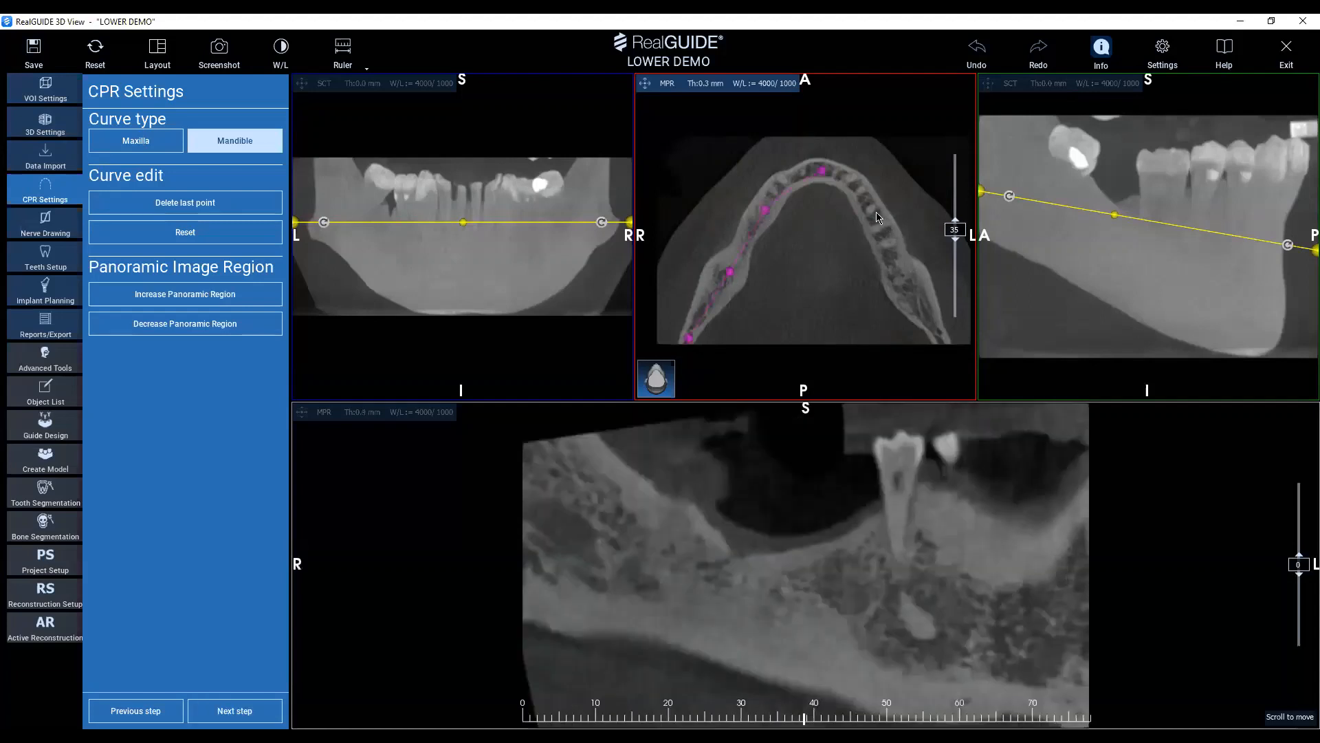
{"action": "left_click", "coordinate": [872, 213]}
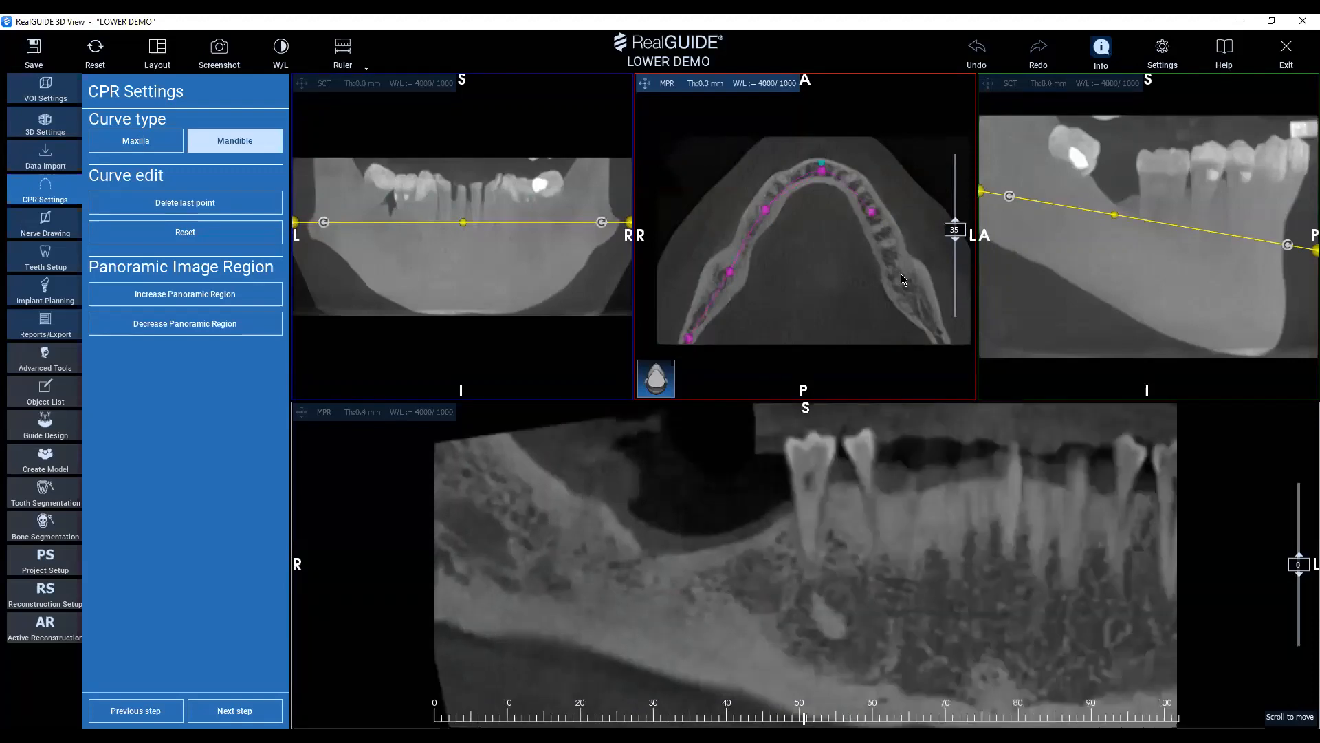
{"action": "left_click", "coordinate": [906, 284]}
{"action": "left_click_drag", "start_coordinate": [907, 284], "coordinate": [911, 288]}
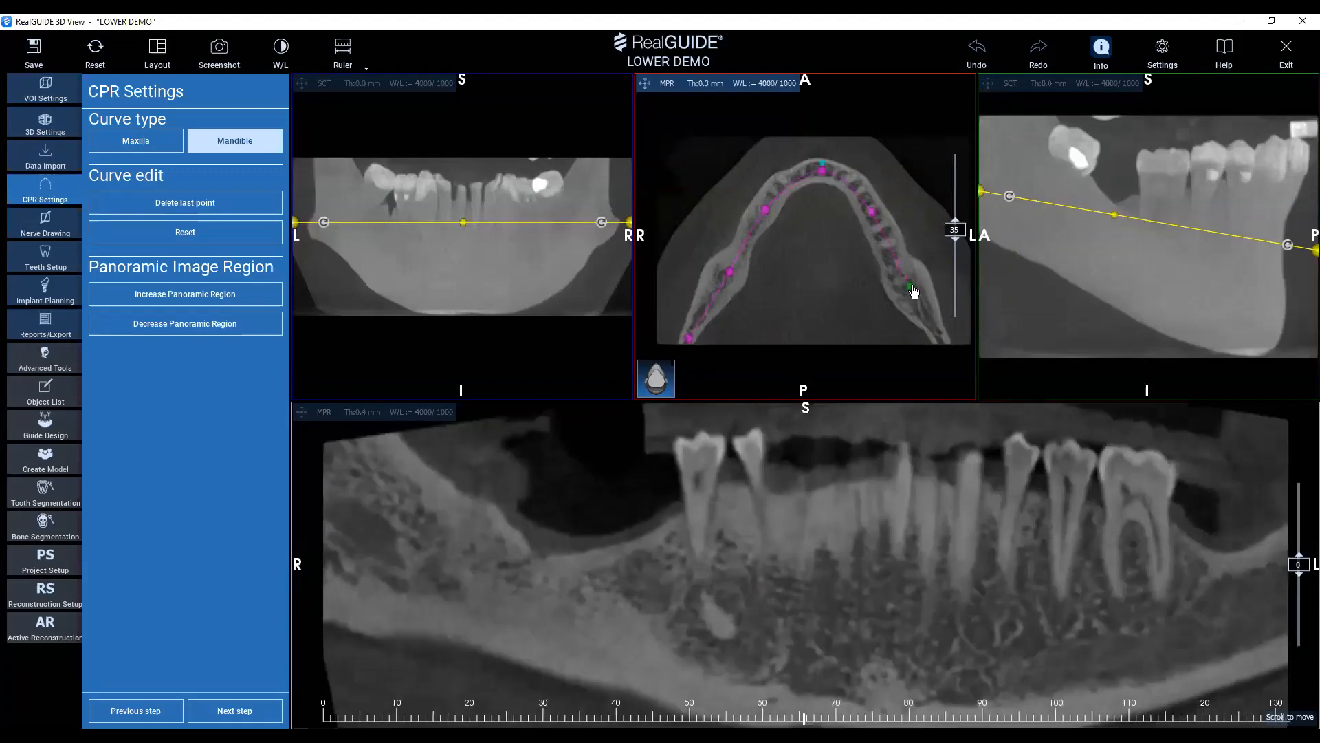
{"action": "left_click", "coordinate": [943, 339]}
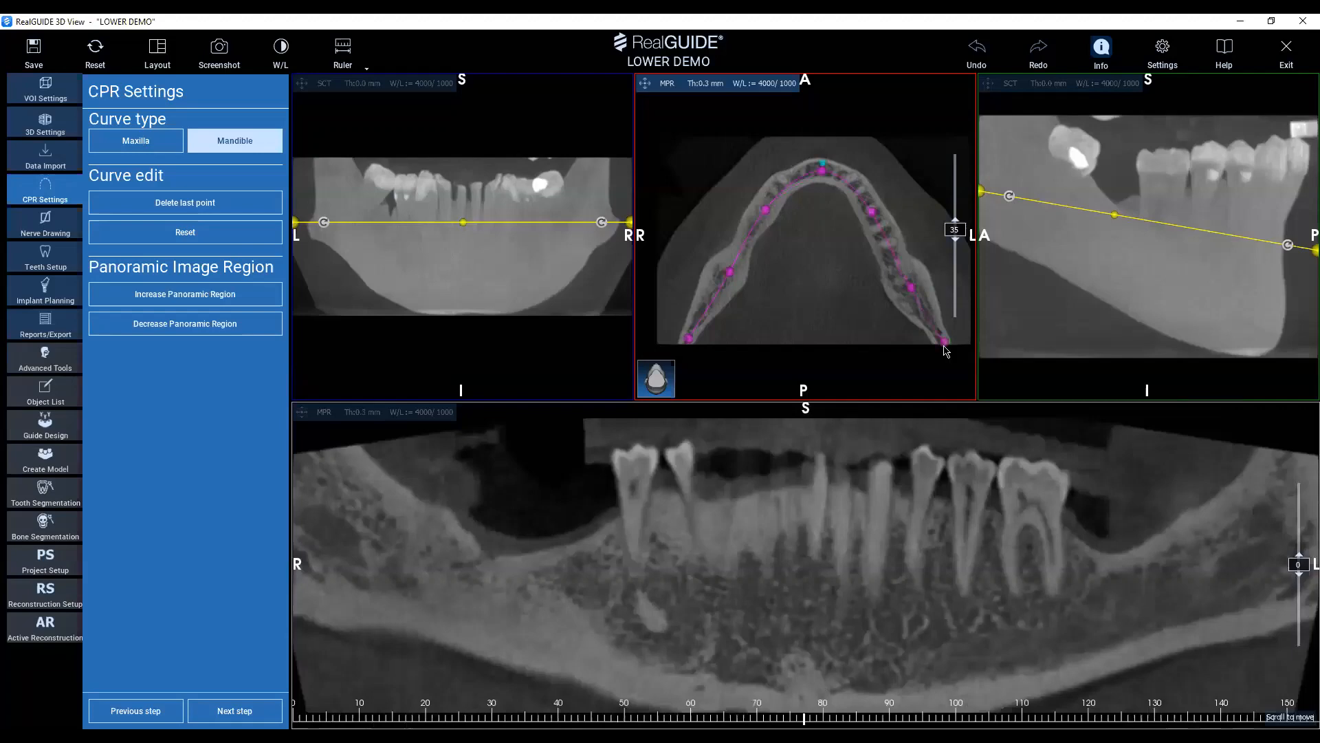
Fine-tune the left molar, right premolar and right molar points of the panoramic curve to follow the middle of the bone.
{"action": "left_click_drag", "start_coordinate": [912, 289], "coordinate": [911, 284]}
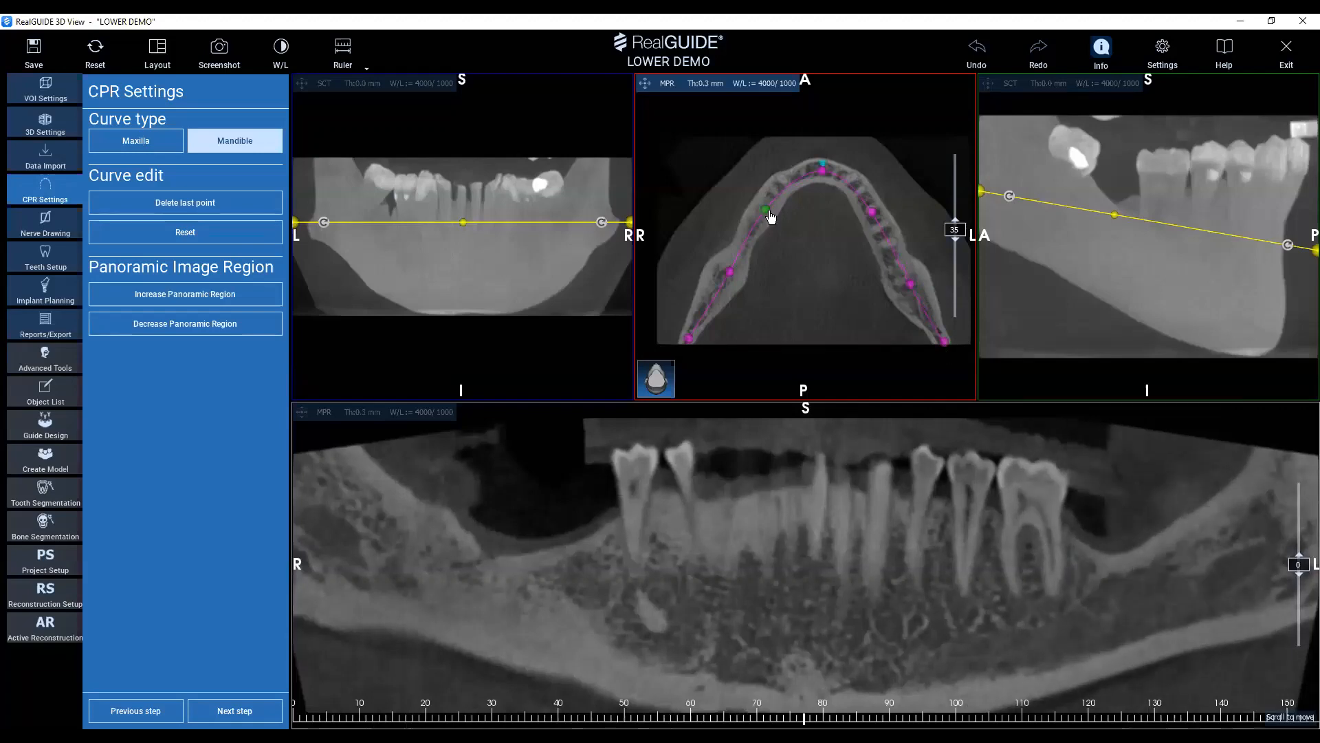
{"action": "left_click_drag", "start_coordinate": [768, 213], "coordinate": [767, 211]}
{"action": "left_click_drag", "start_coordinate": [729, 271], "coordinate": [726, 270]}
{"action": "left_click_drag", "start_coordinate": [871, 212], "coordinate": [876, 217]}
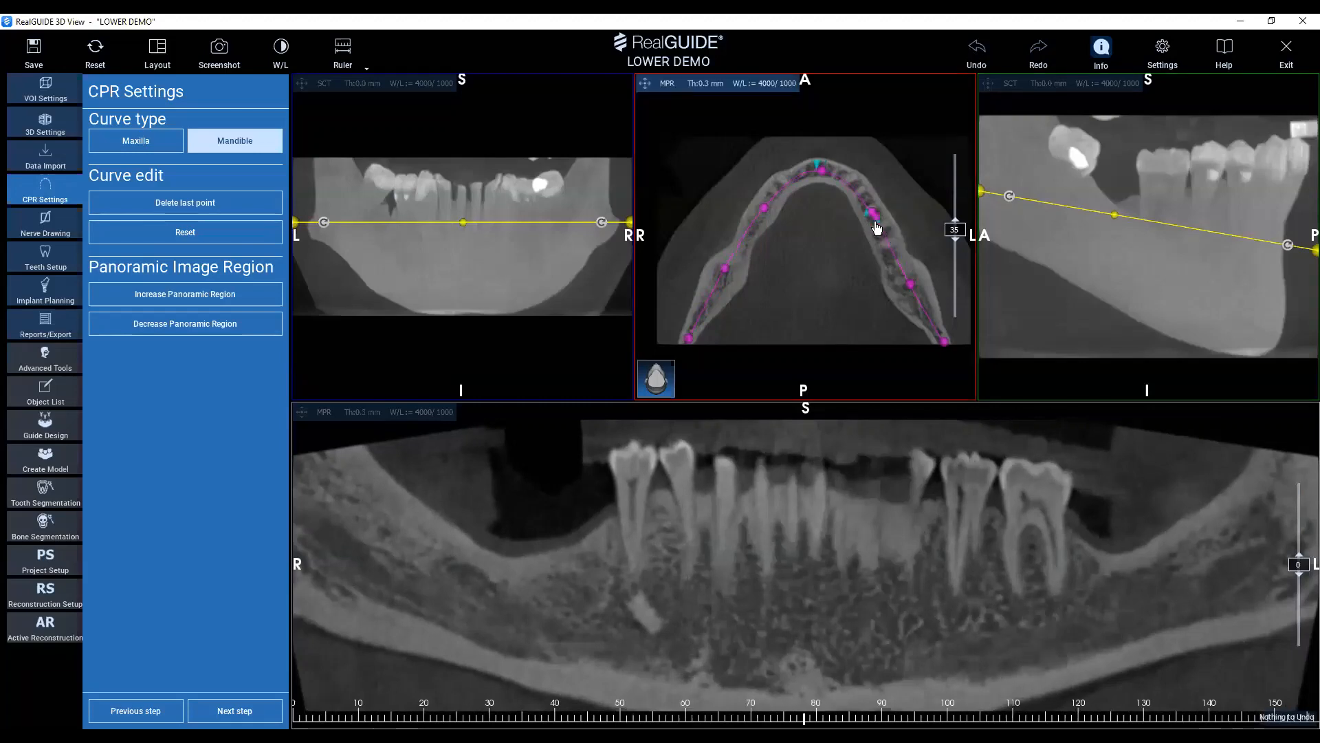
{"action": "left_click_drag", "start_coordinate": [879, 220], "coordinate": [885, 237]}
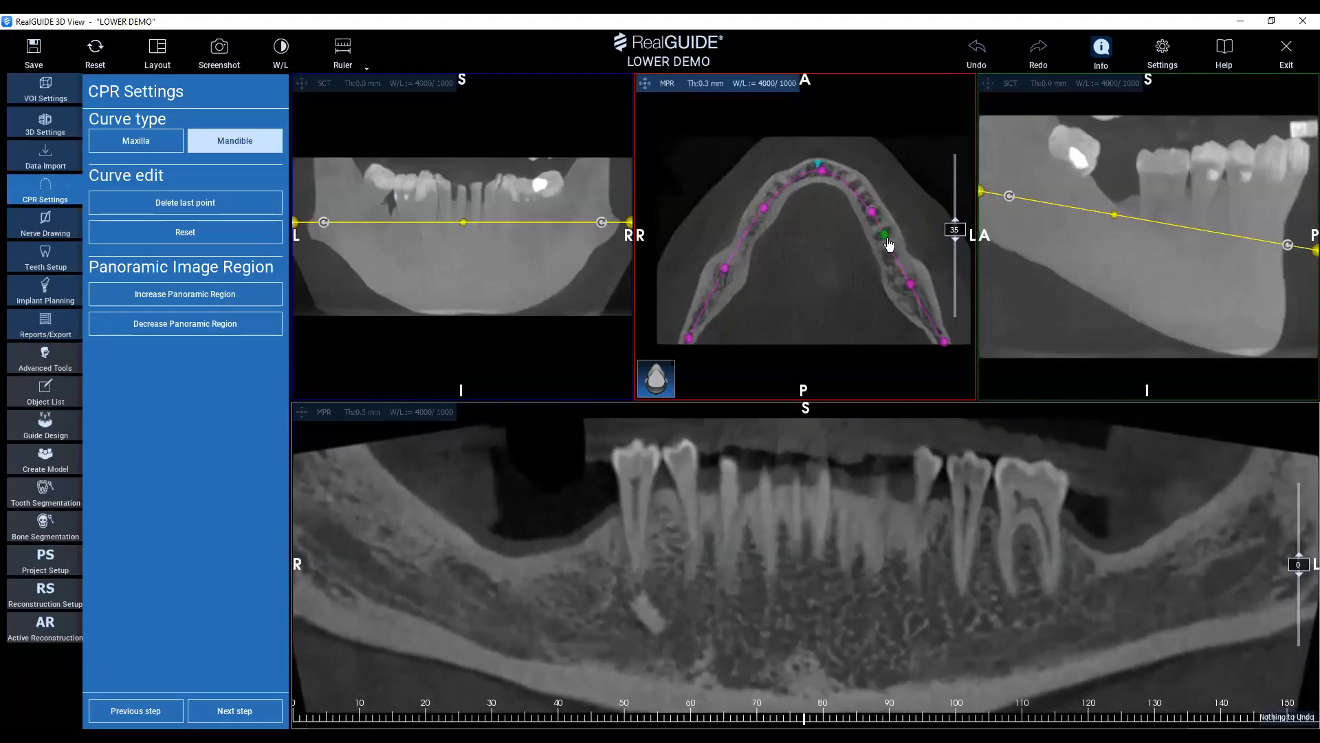
{"action": "left_click", "coordinate": [886, 245]}
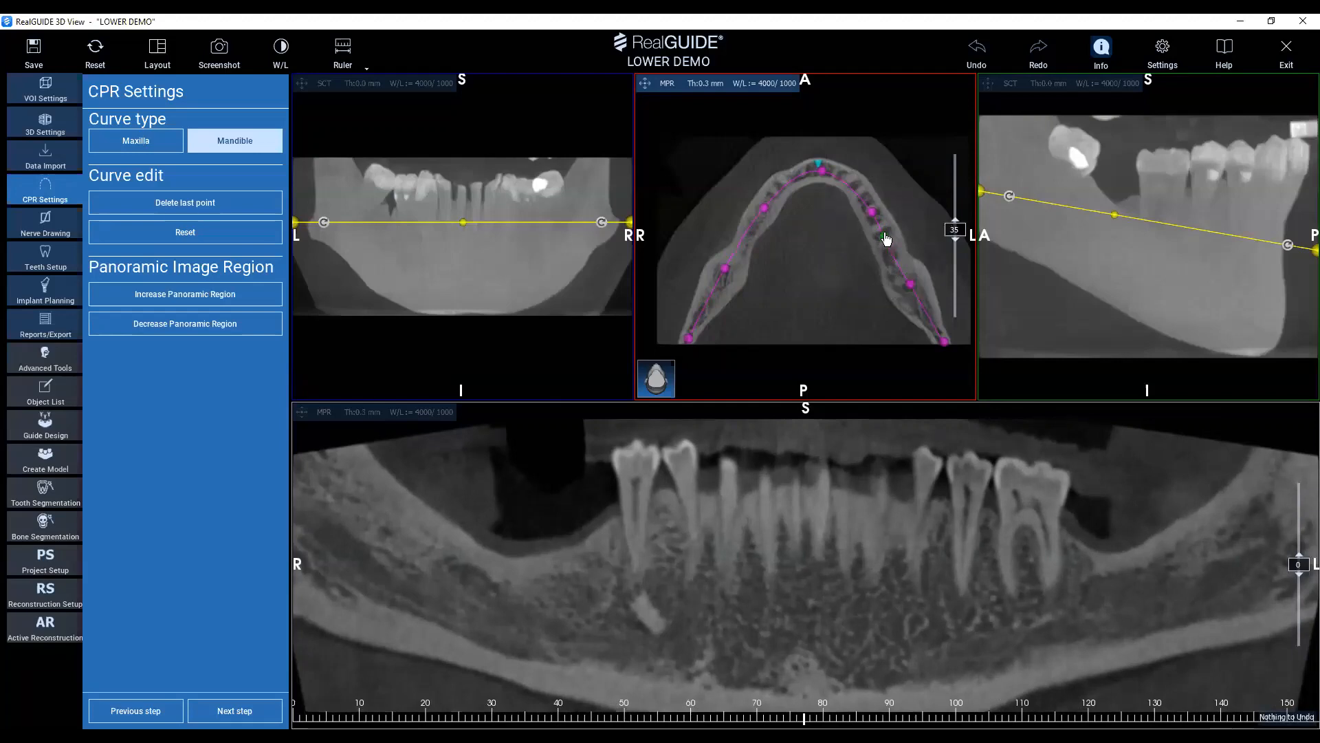
{"action": "right_click", "coordinate": [889, 242]}
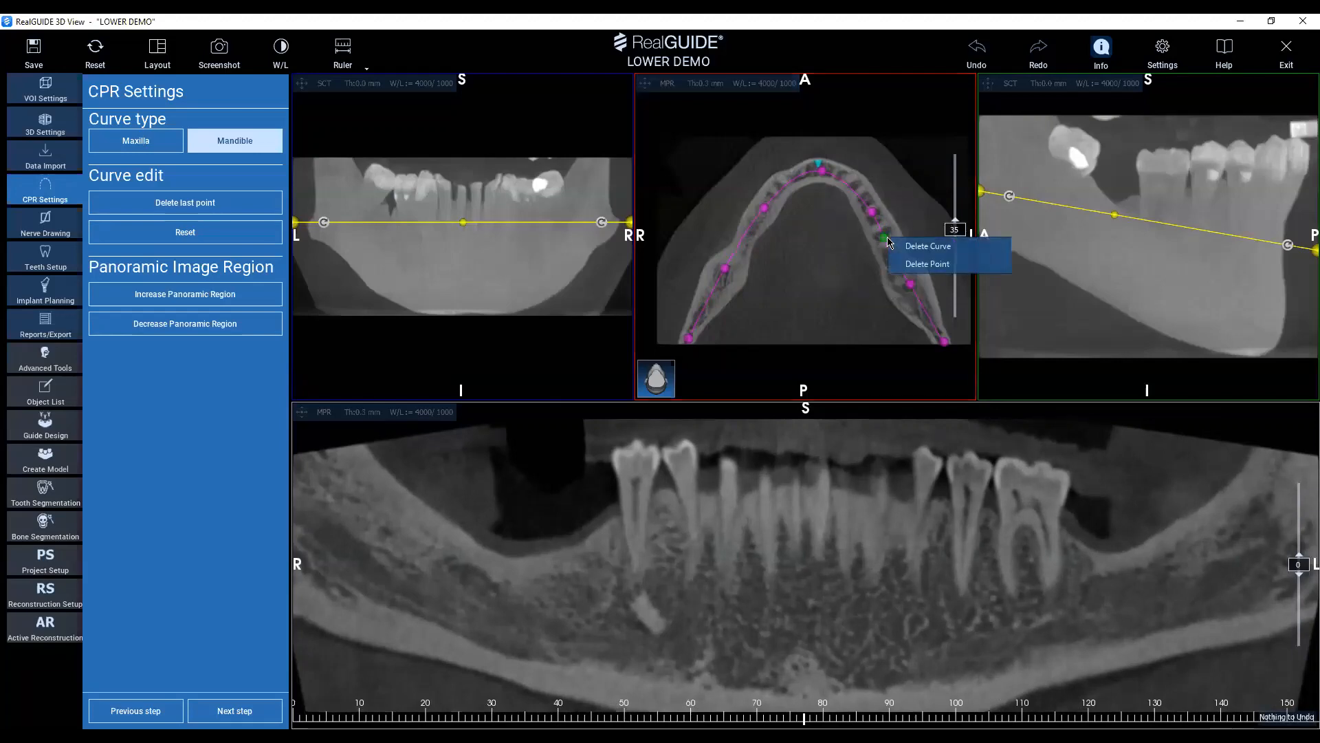
{"action": "left_click", "coordinate": [929, 266]}
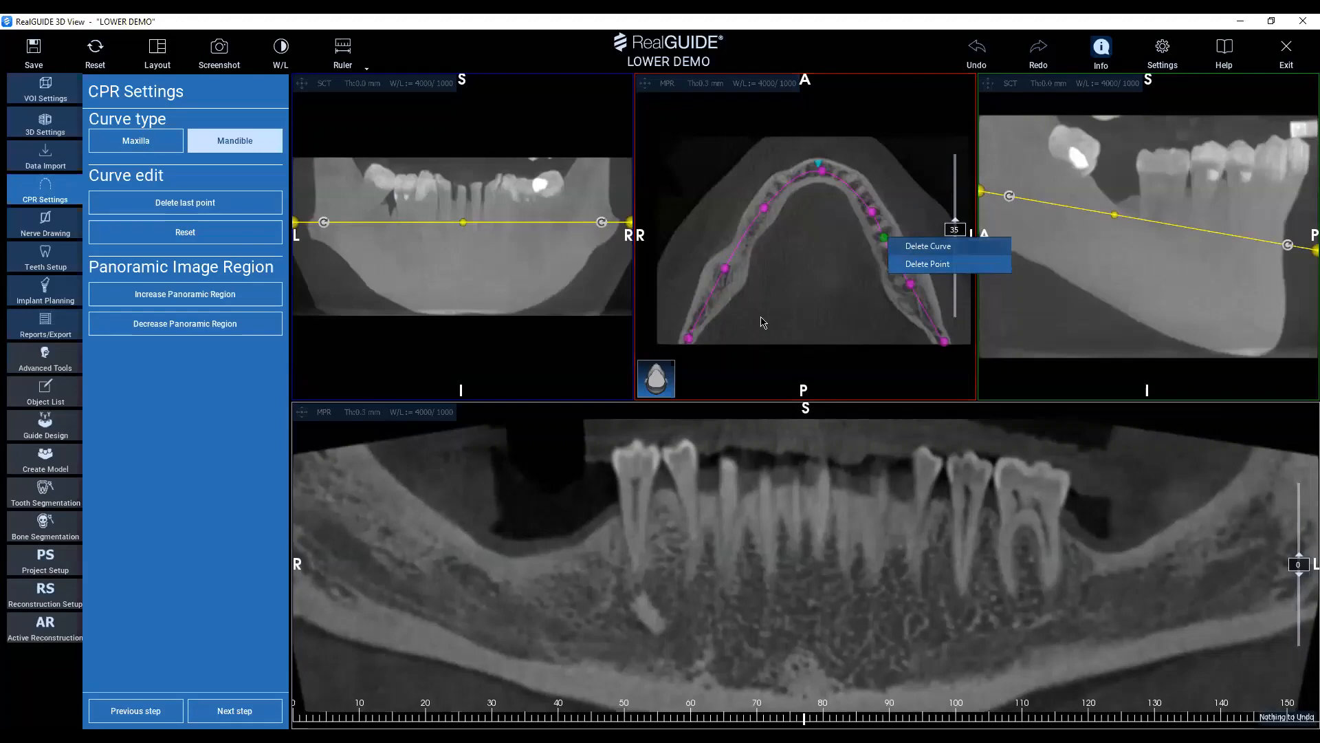
{"action": "left_click", "coordinate": [605, 422]}
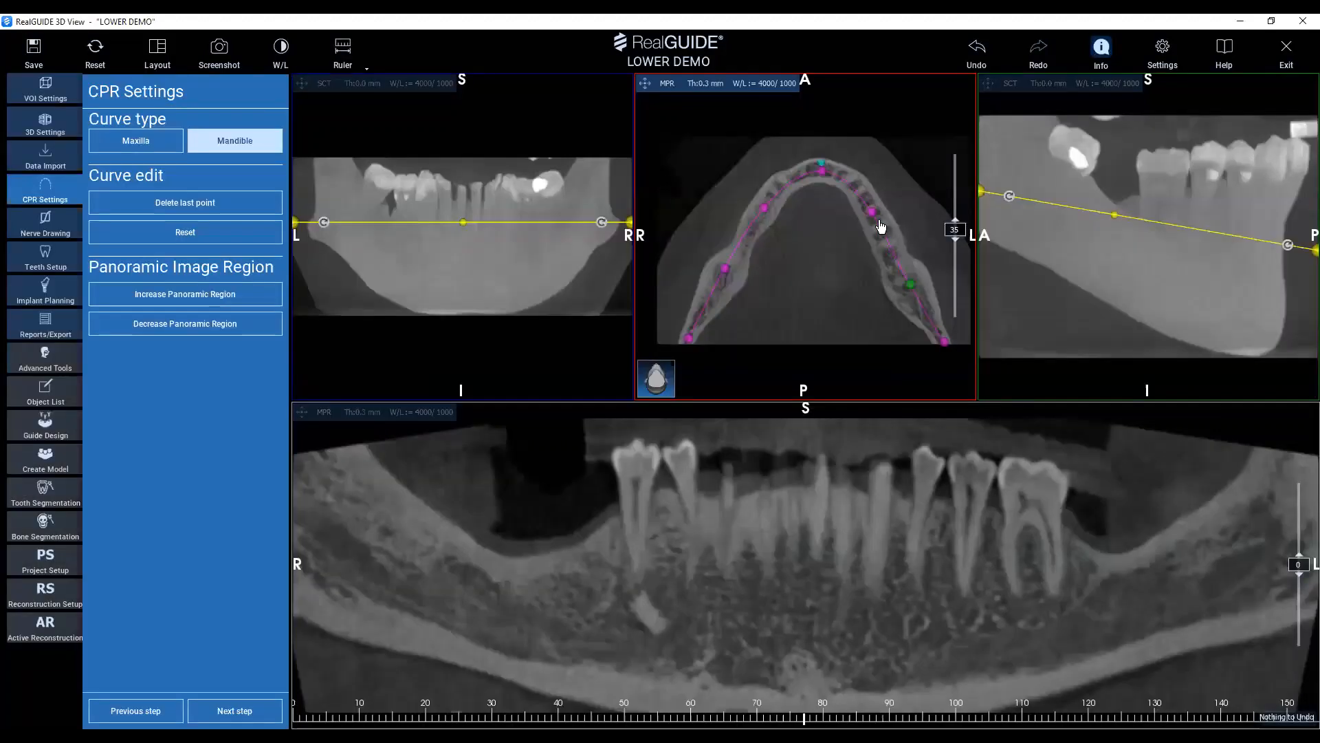
Shift the left premolar point of the panoramic curve slightly outward and proceed to nerve drawing.
{"action": "left_click_drag", "start_coordinate": [871, 219], "coordinate": [875, 219]}
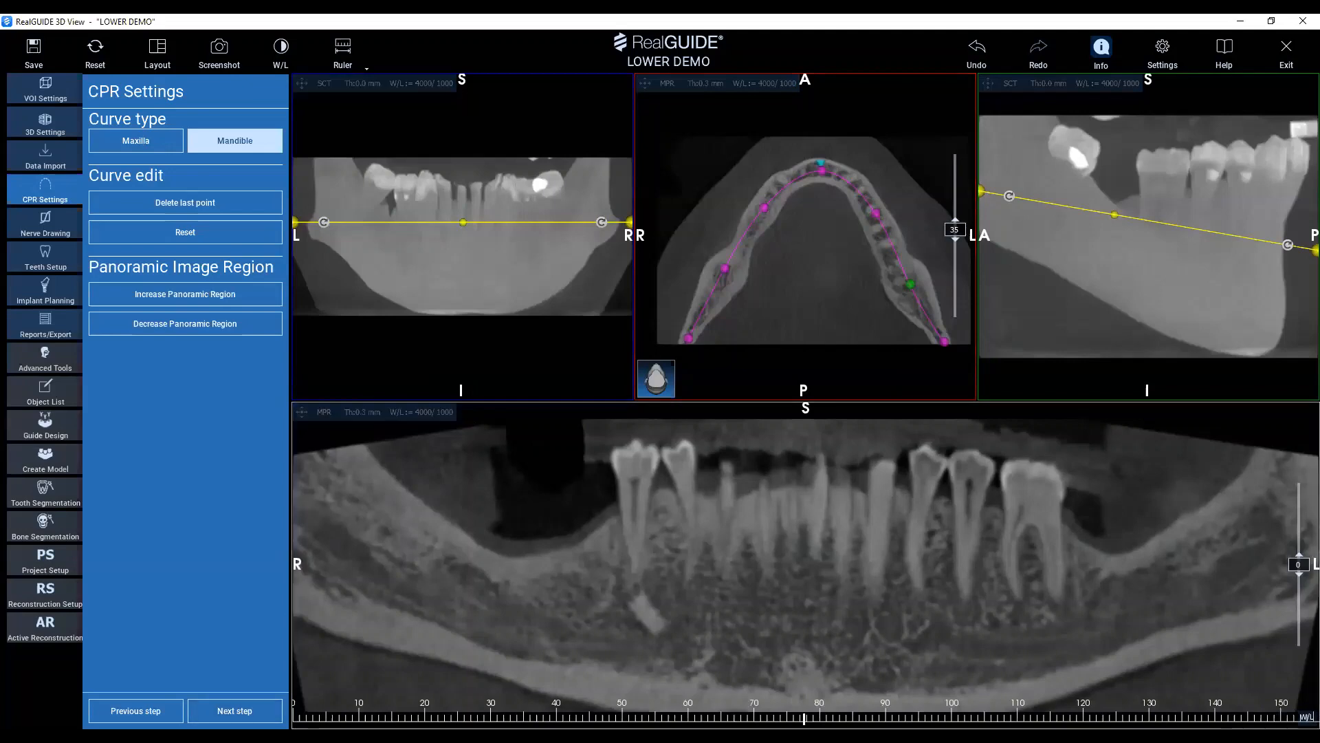
{"action": "left_click", "coordinate": [221, 715]}
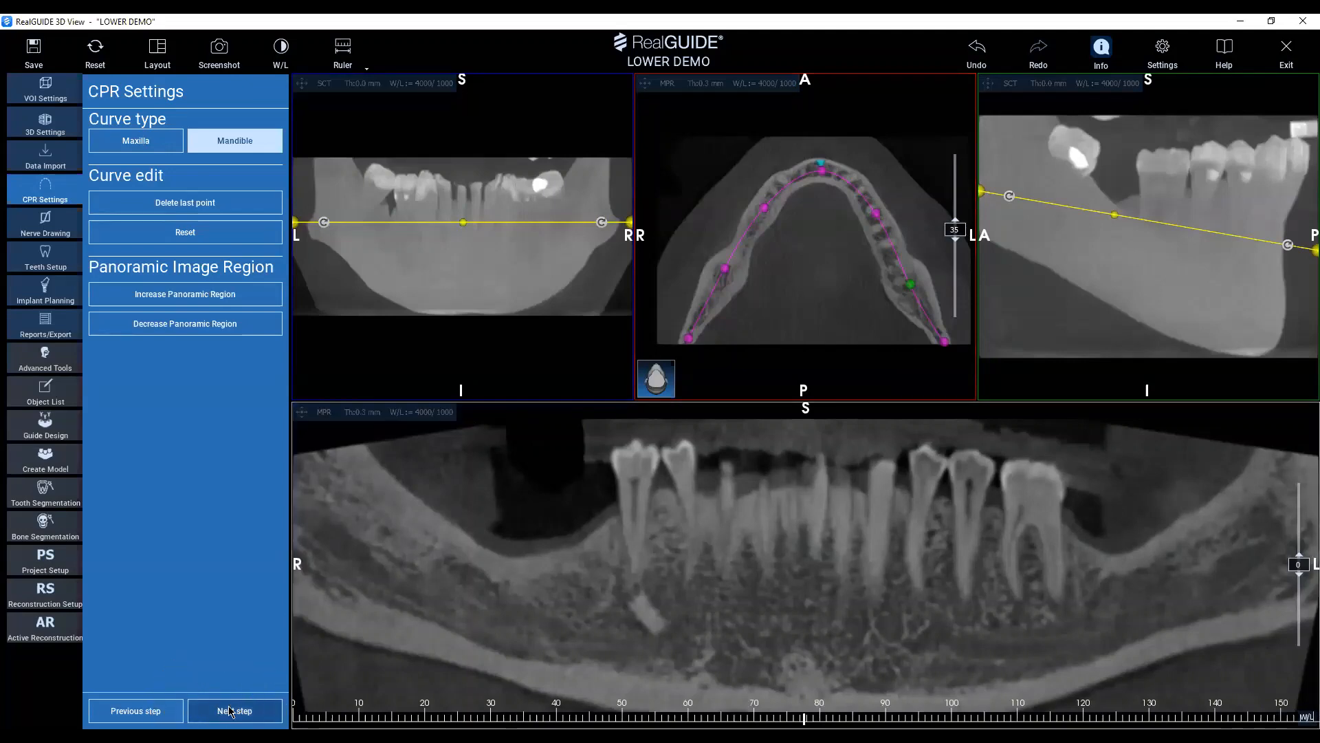
{"action": "left_click", "coordinate": [230, 710]}
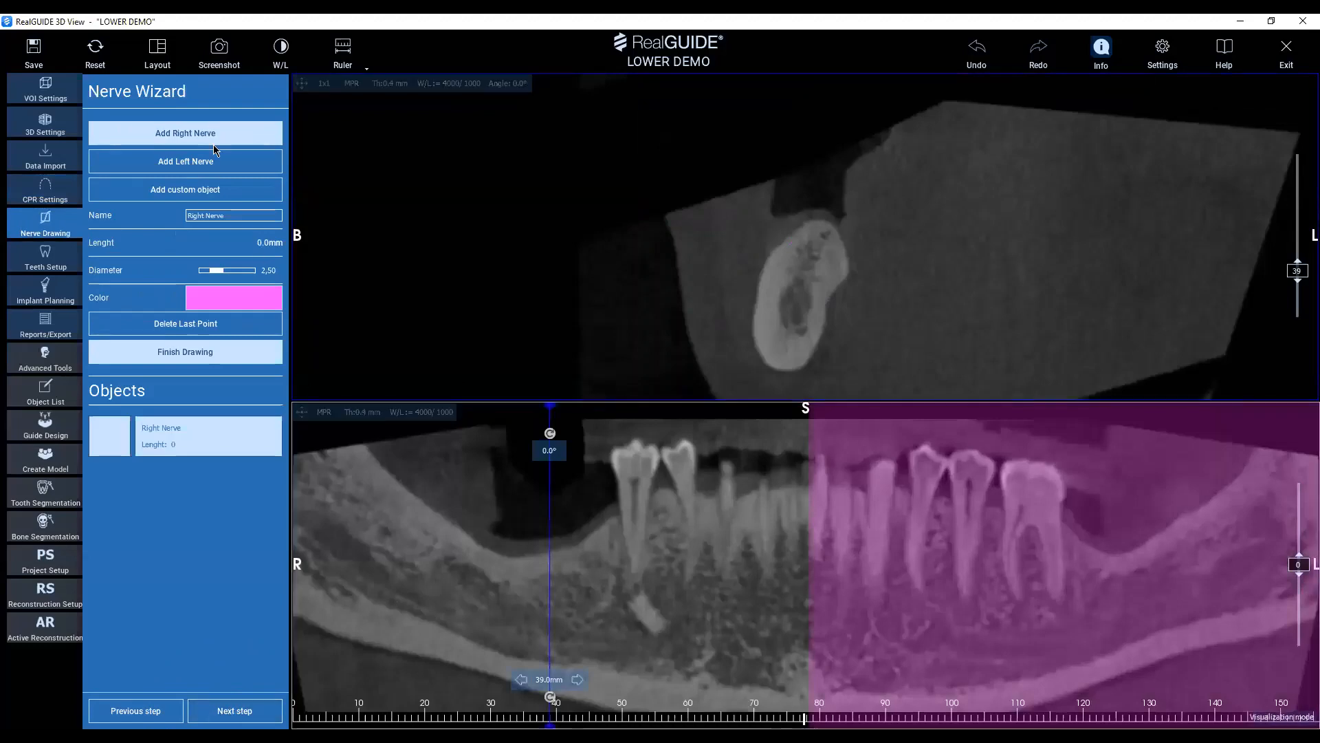
Trace the right nerve along its canal in the panoramic view, from the posterior jaw to below the first remaining right tooth, about 52 mm.
{"action": "scroll", "coordinate": [363, 563], "scroll_direction": "up", "scroll_amount": 4}
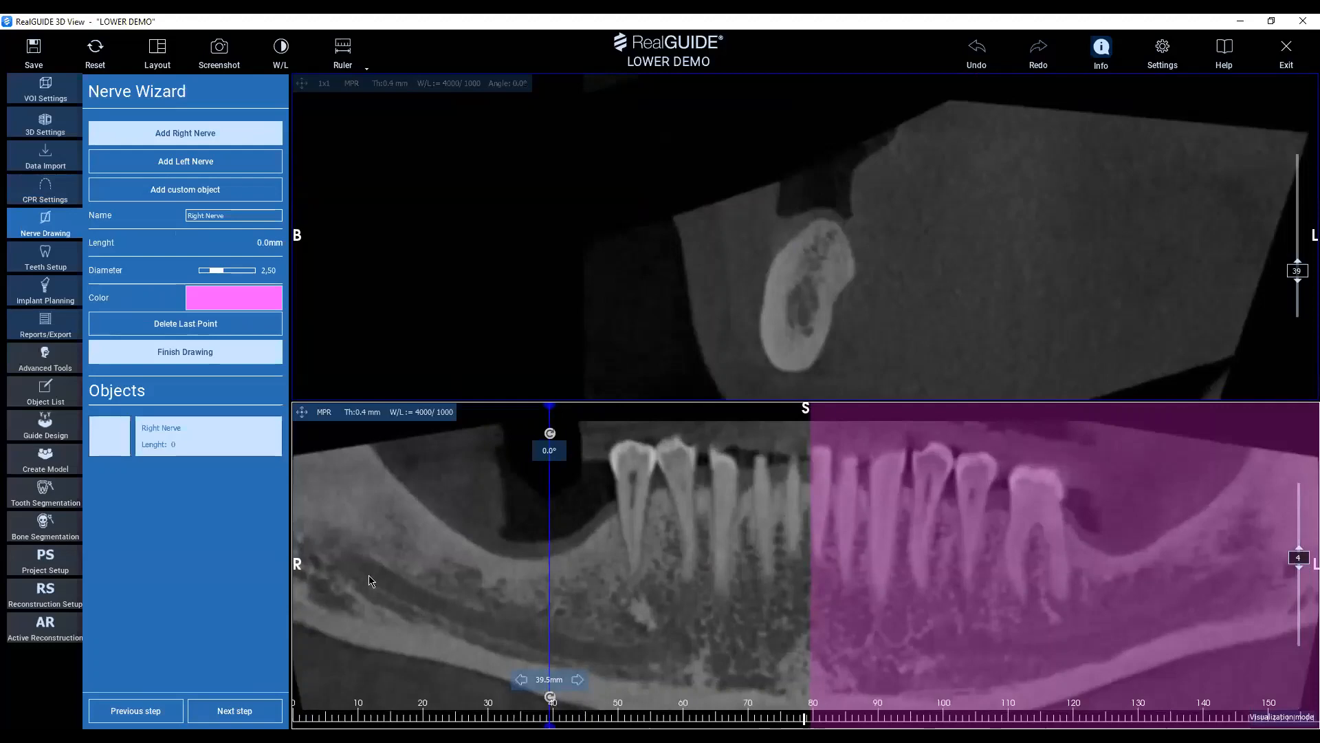
{"action": "scroll", "coordinate": [370, 581], "scroll_direction": "down", "scroll_amount": 4}
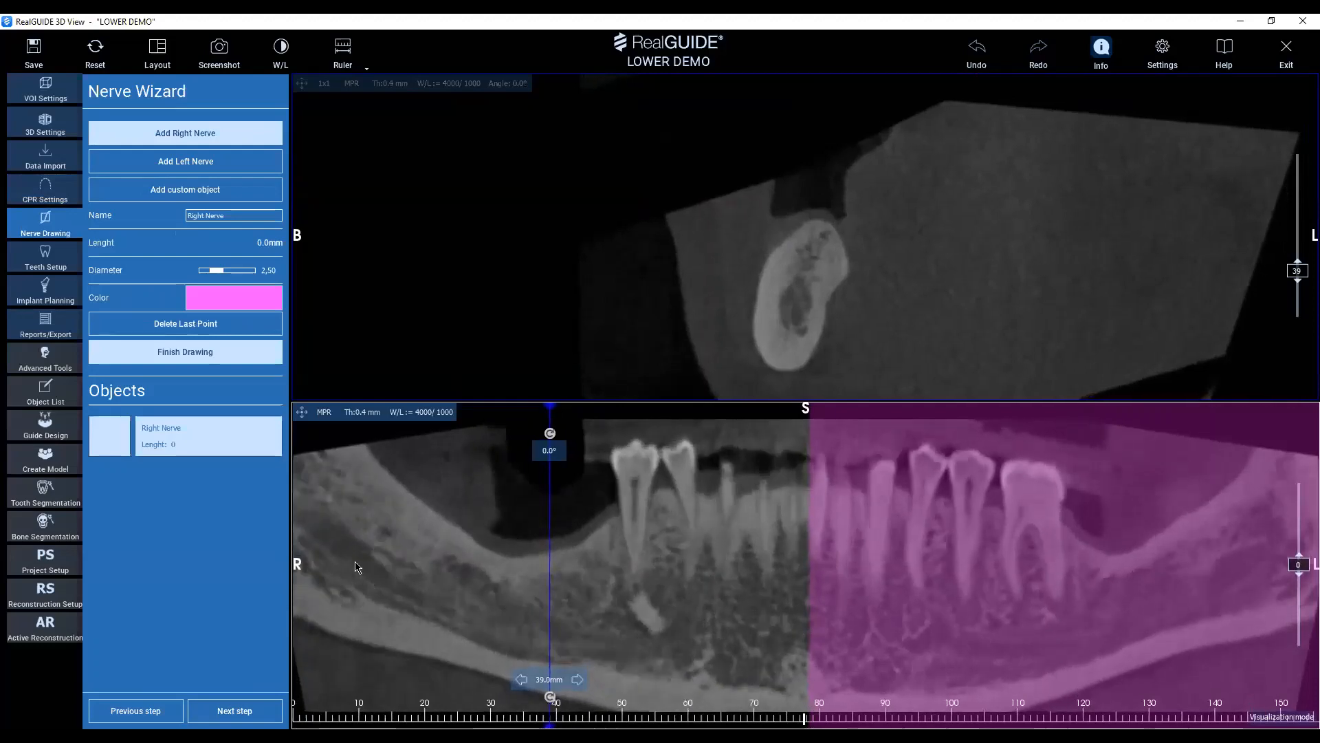
{"action": "scroll", "coordinate": [377, 599], "scroll_direction": "down", "scroll_amount": 1}
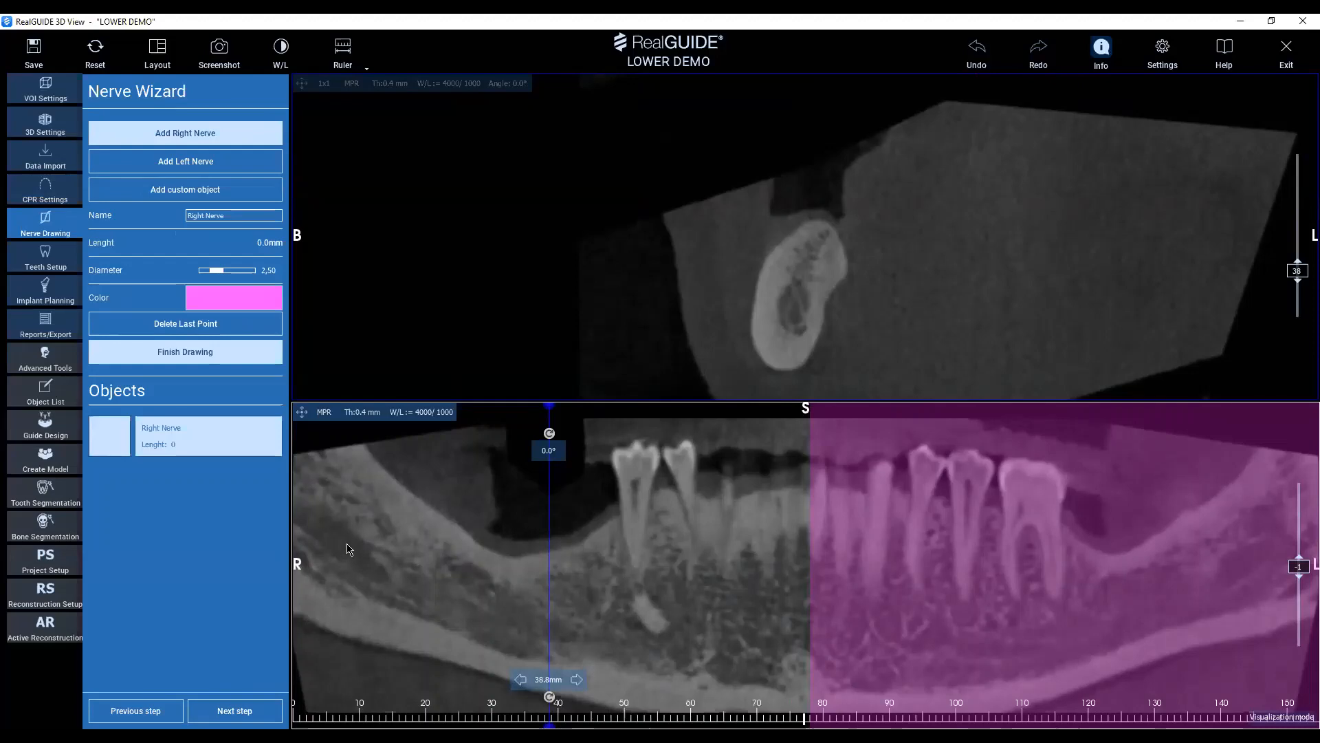
{"action": "left_click", "coordinate": [327, 528]}
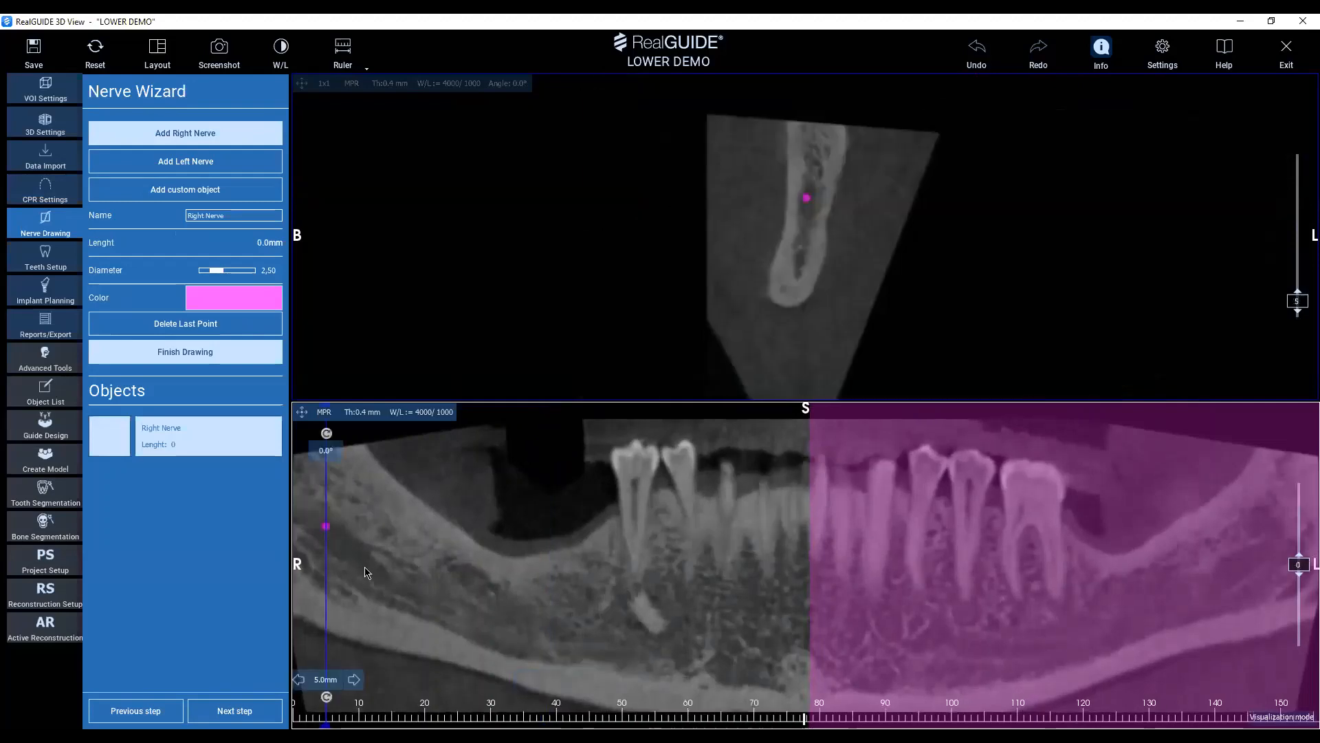
{"action": "left_click", "coordinate": [369, 566]}
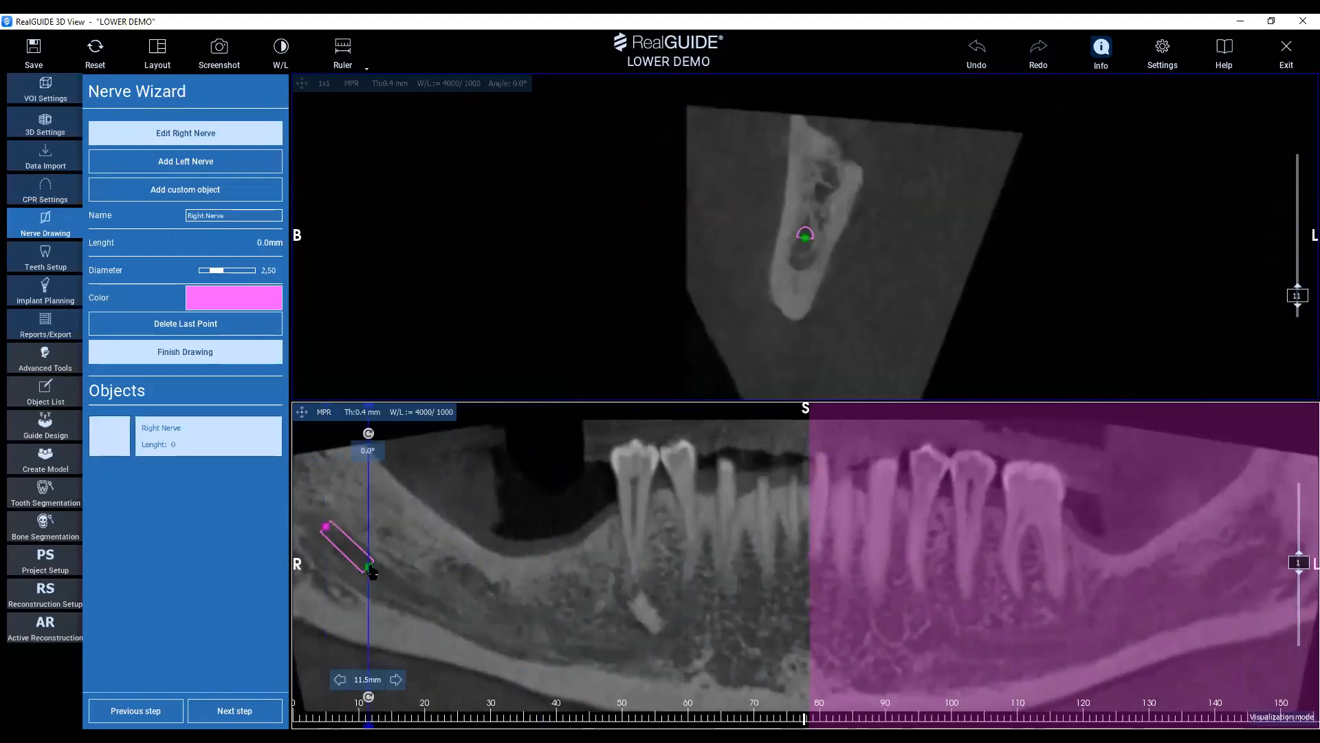
{"action": "left_click", "coordinate": [409, 592]}
{"action": "left_click", "coordinate": [465, 612]}
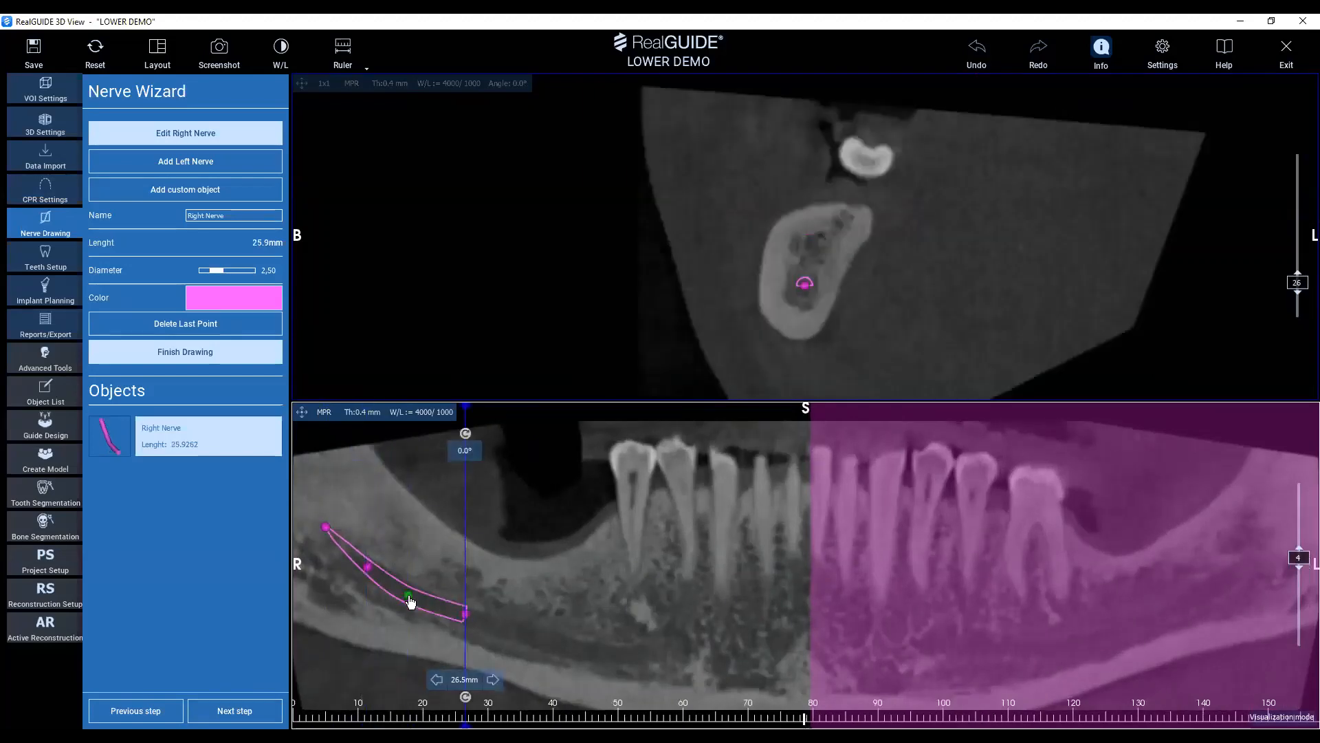
{"action": "left_click_drag", "start_coordinate": [410, 596], "coordinate": [409, 592]}
{"action": "left_click", "coordinate": [524, 634]}
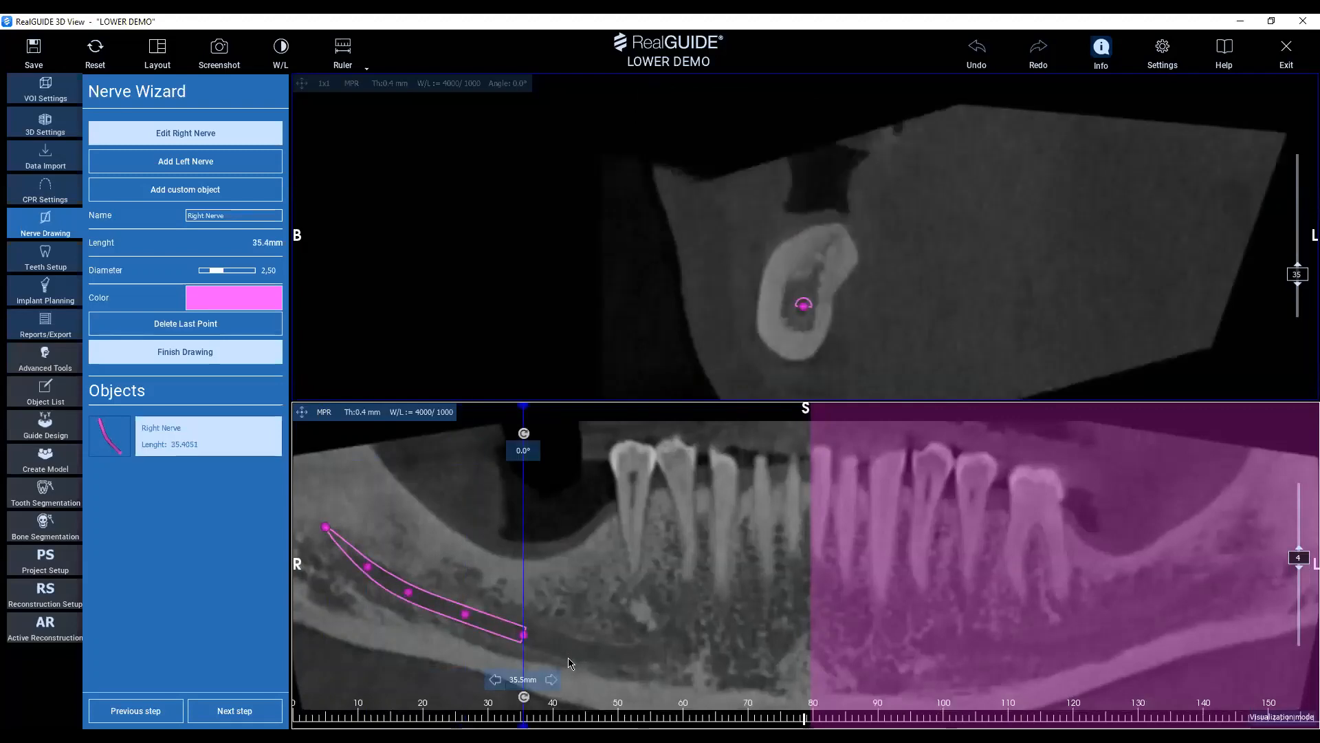
{"action": "left_click", "coordinate": [572, 646]}
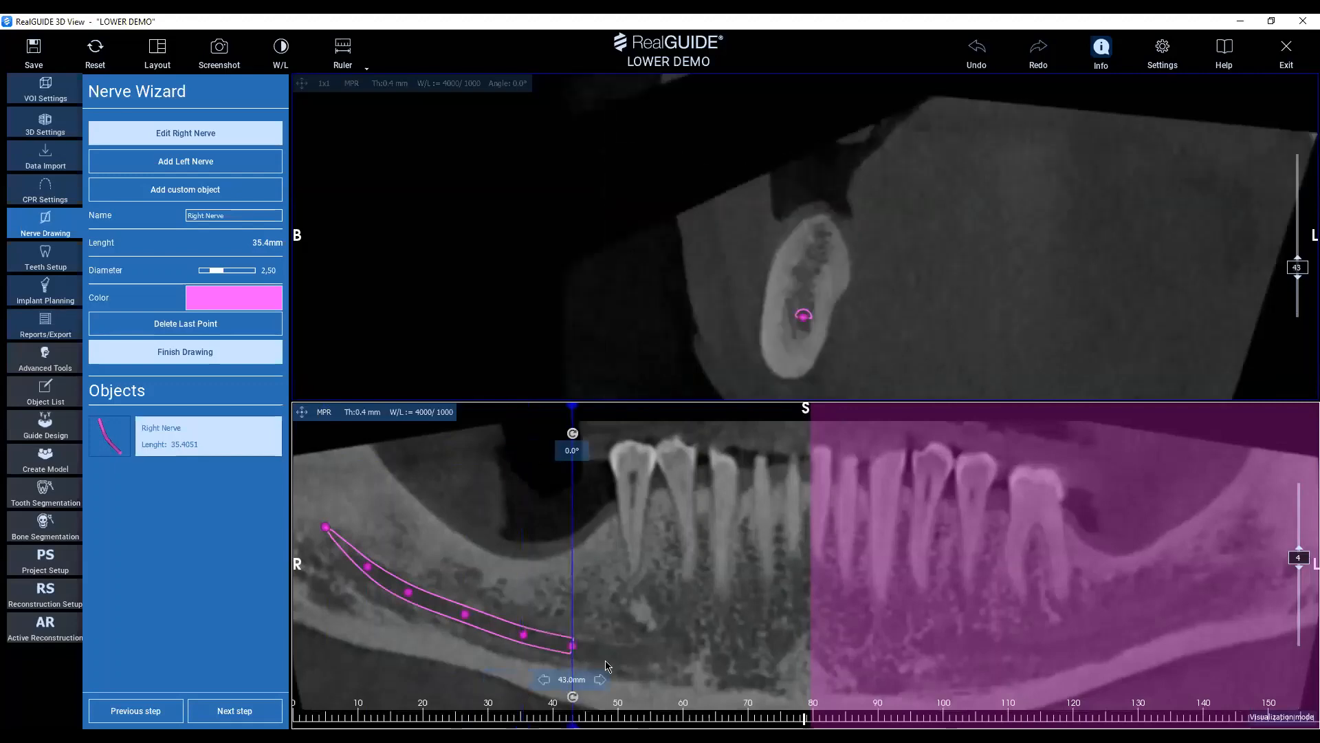
{"action": "left_click", "coordinate": [629, 657]}
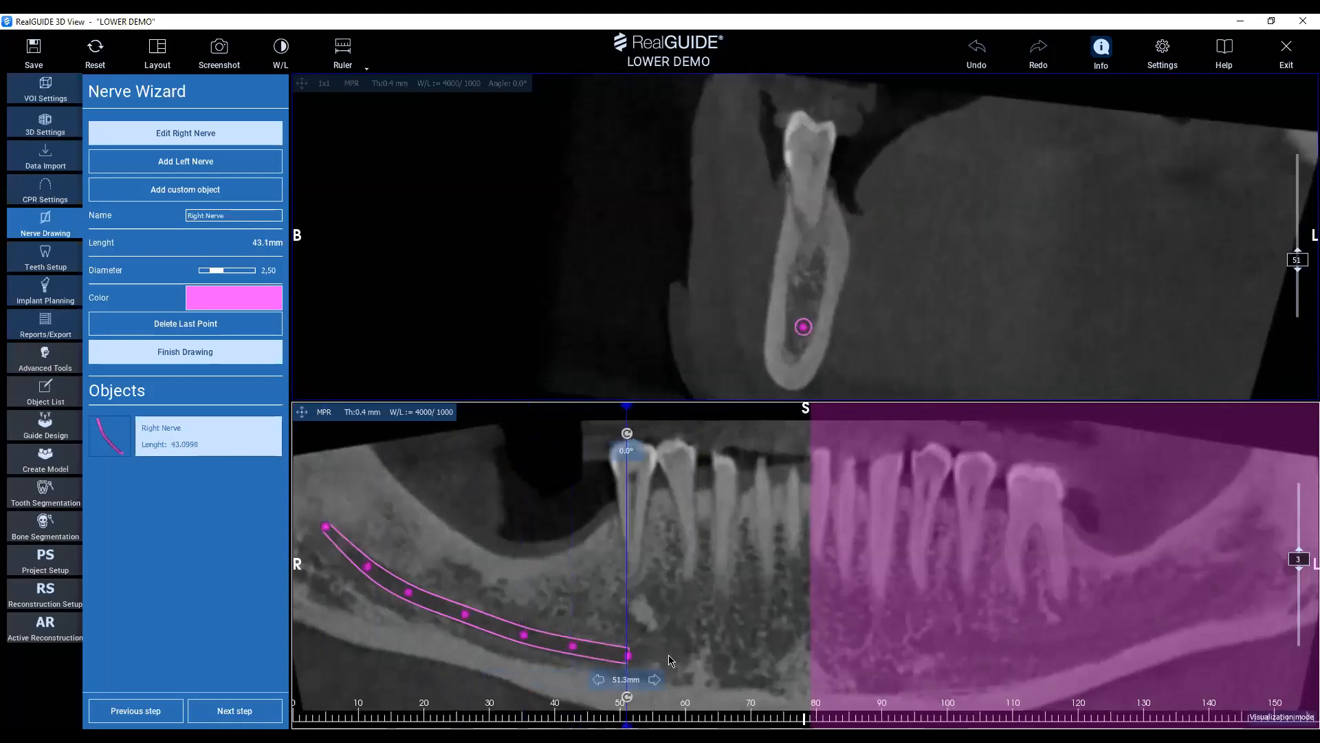
Extend the right nerve to the mental foramen, centring its points in the cross-sections, to a total length of about 63 mm.
{"action": "scroll", "coordinate": [673, 669], "scroll_direction": "up", "scroll_amount": 5}
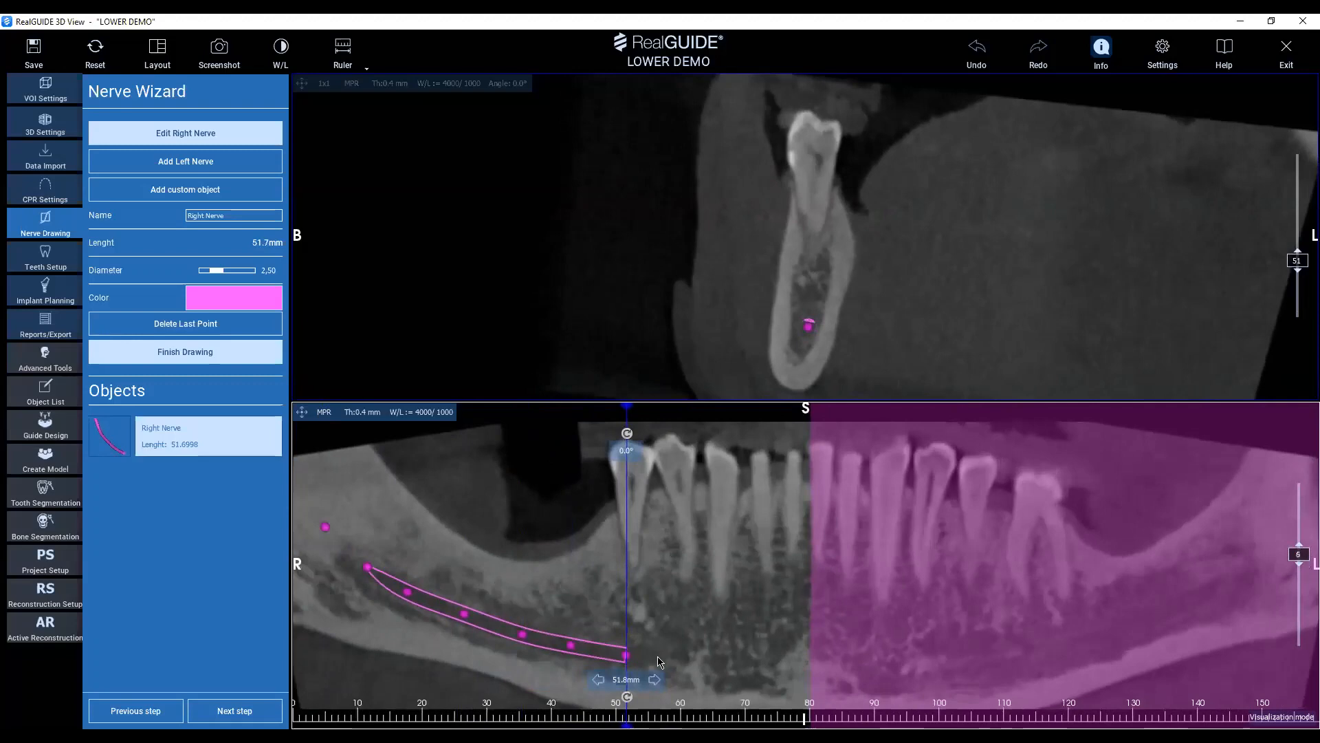
{"action": "left_click", "coordinate": [658, 657]}
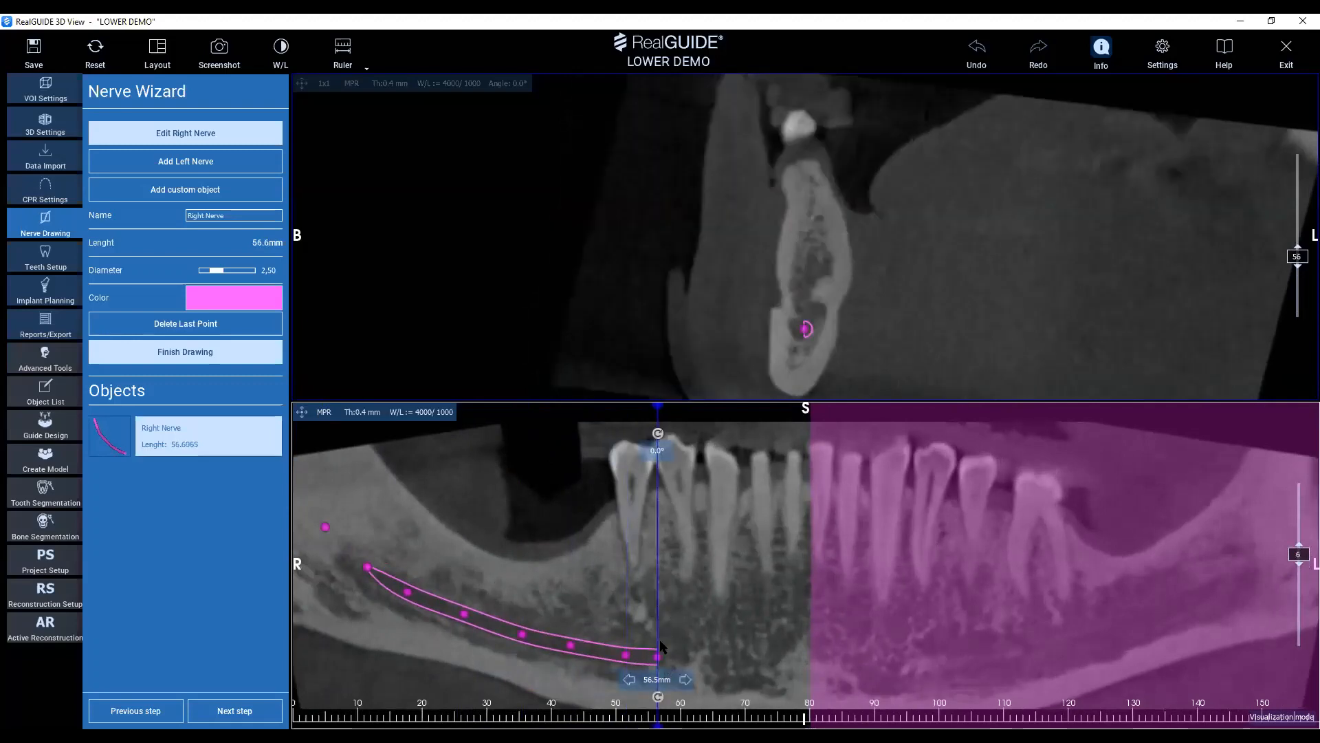
{"action": "left_click_drag", "start_coordinate": [806, 331], "coordinate": [799, 329]}
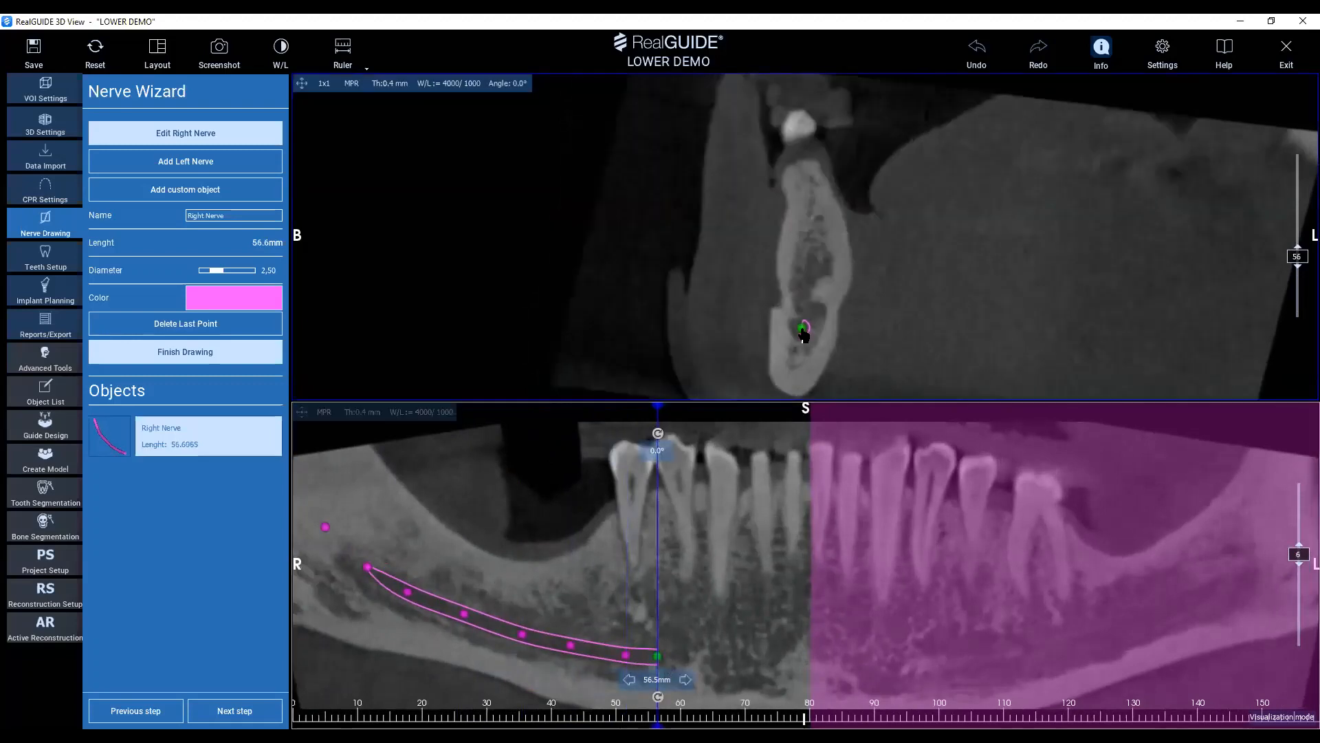
{"action": "scroll", "coordinate": [810, 347], "scroll_direction": "down", "scroll_amount": 1}
{"action": "scroll", "coordinate": [810, 346], "scroll_direction": "up", "scroll_amount": 2}
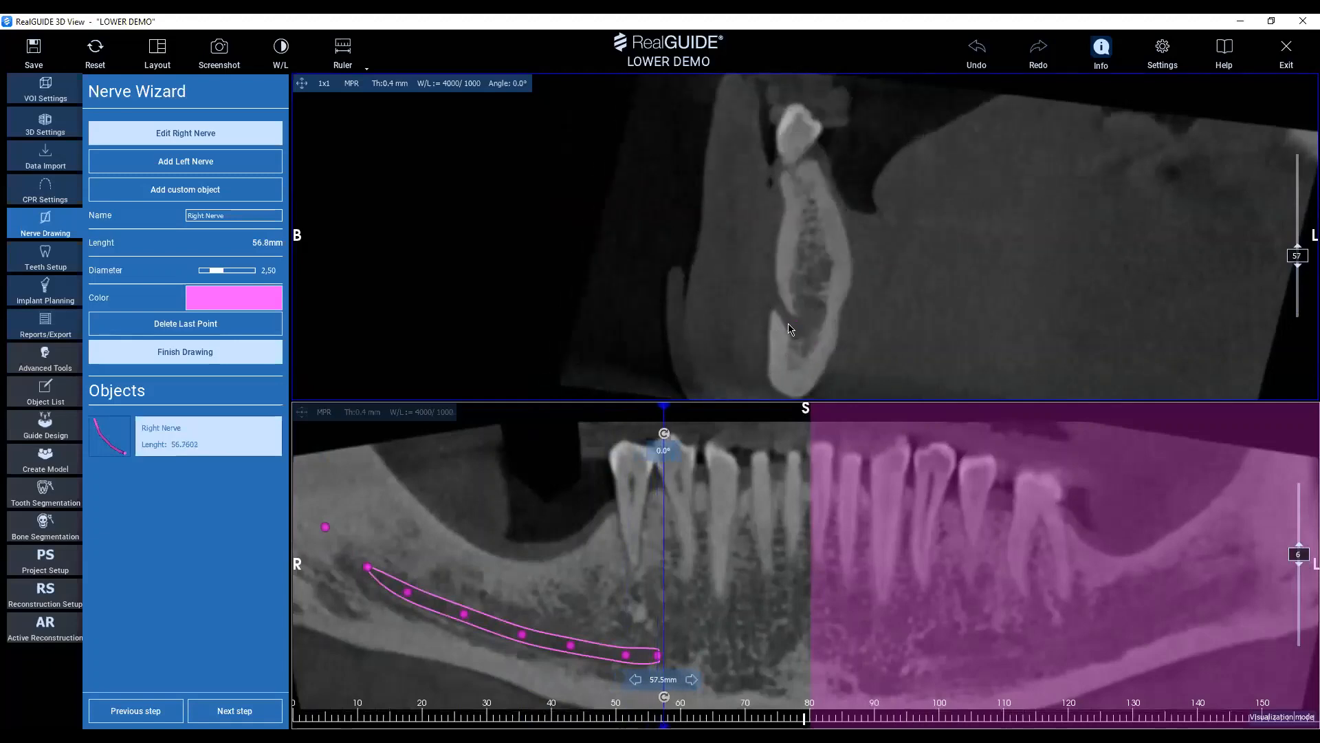
{"action": "scroll", "coordinate": [789, 330], "scroll_direction": "up", "scroll_amount": 1}
{"action": "left_click", "coordinate": [771, 301]}
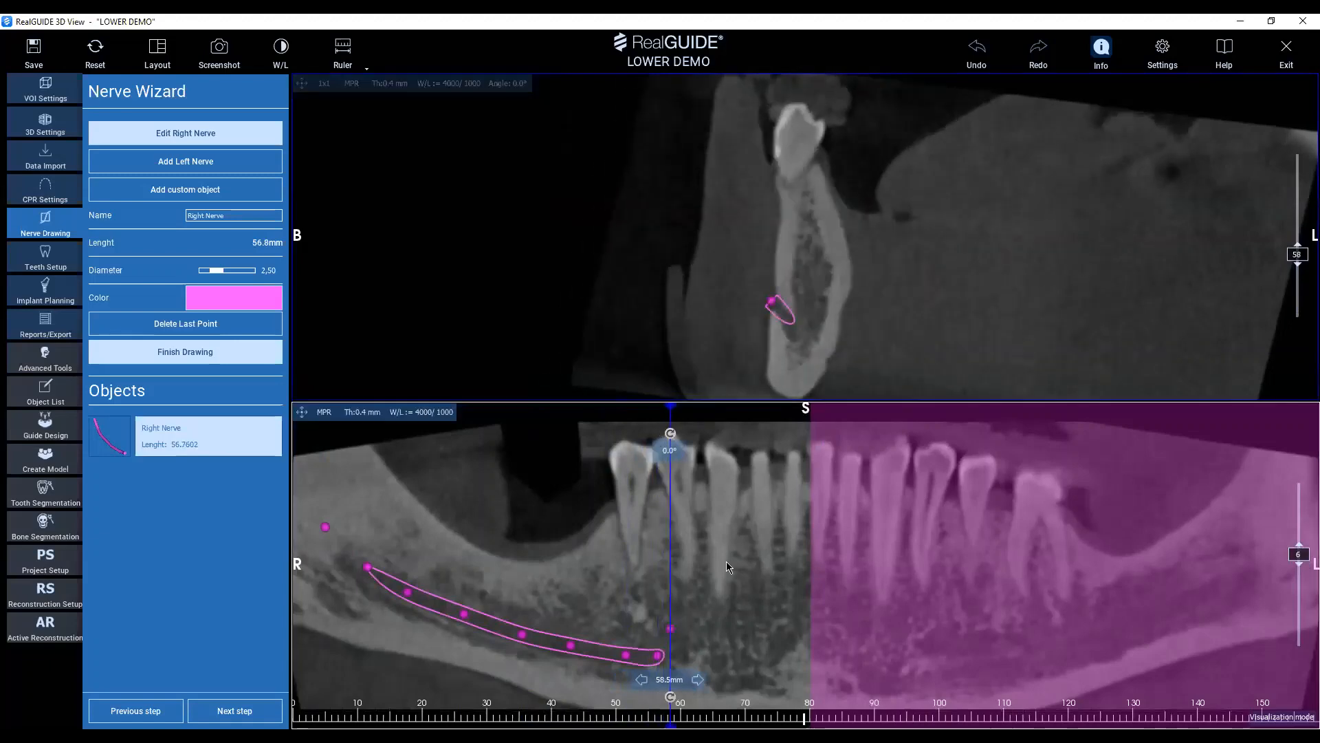
{"action": "scroll", "coordinate": [810, 331], "scroll_direction": "down", "scroll_amount": 1}
{"action": "scroll", "coordinate": [812, 330], "scroll_direction": "down", "scroll_amount": 1}
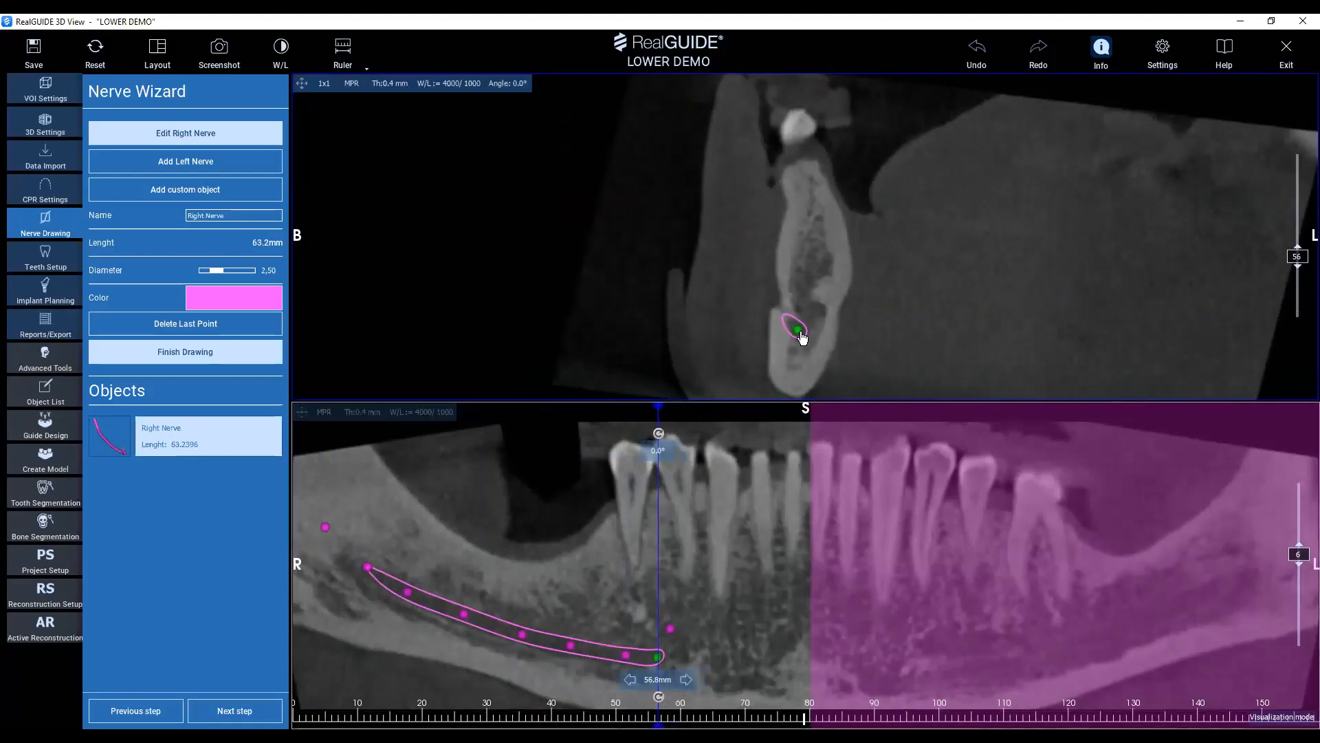
{"action": "scroll", "coordinate": [801, 337], "scroll_direction": "down", "scroll_amount": 3}
Add the left nerve and trace it along its canal in the panoramic view, from the posterior jaw to below the premolars, about 52 mm.
{"action": "left_click", "coordinate": [202, 161]}
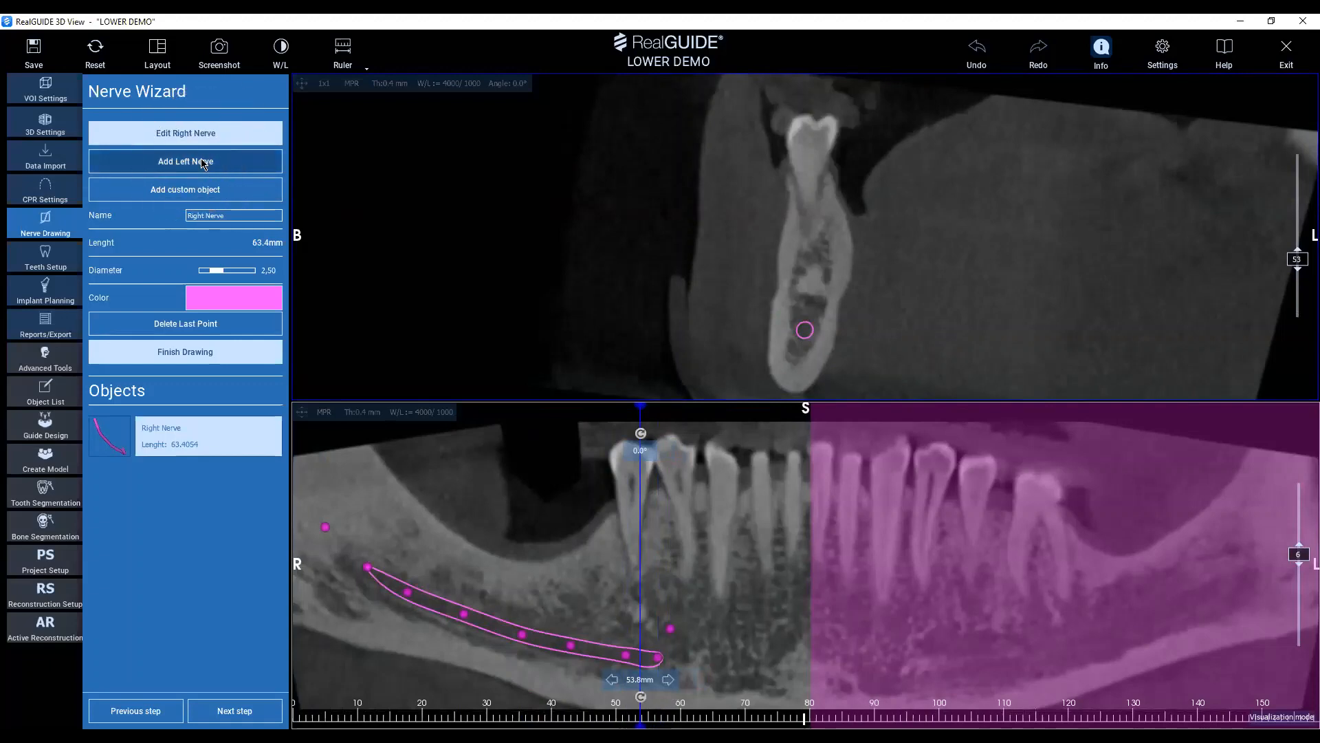
{"action": "left_click", "coordinate": [201, 161]}
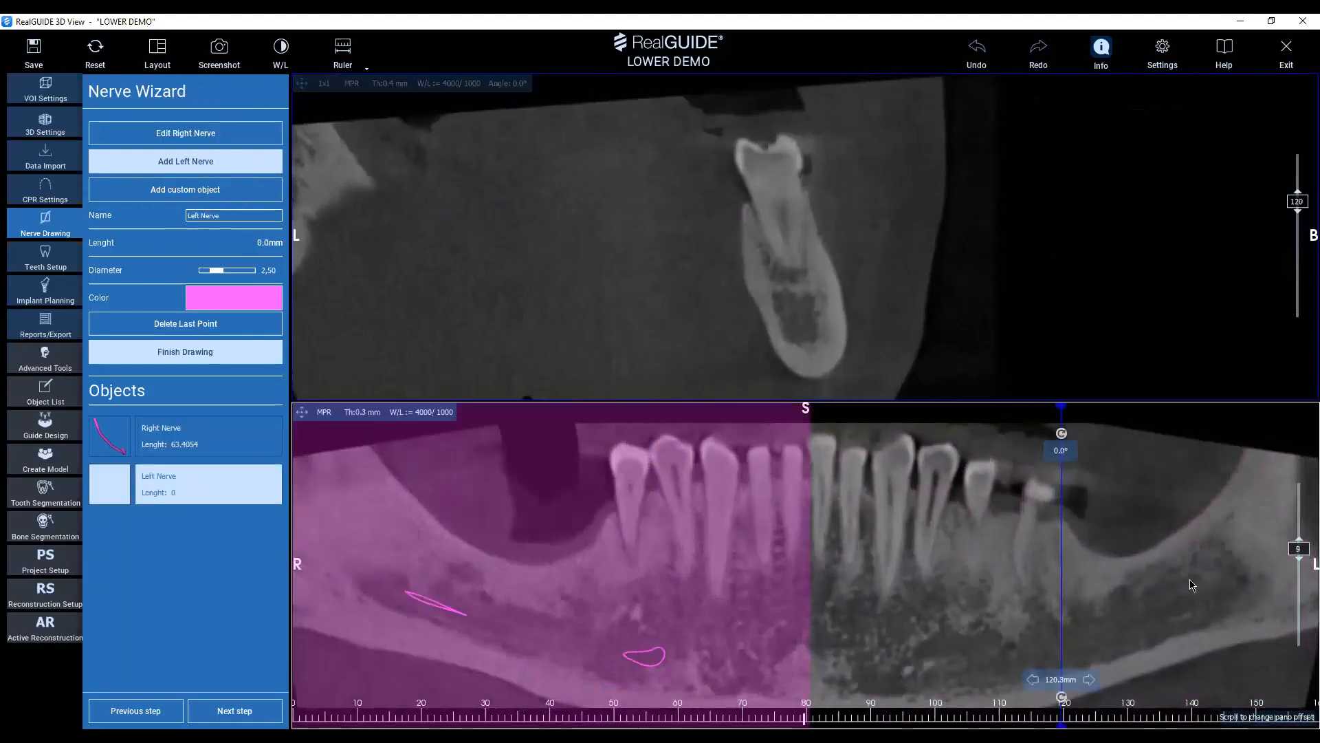
{"action": "scroll", "coordinate": [1191, 586], "scroll_direction": "down", "scroll_amount": 8}
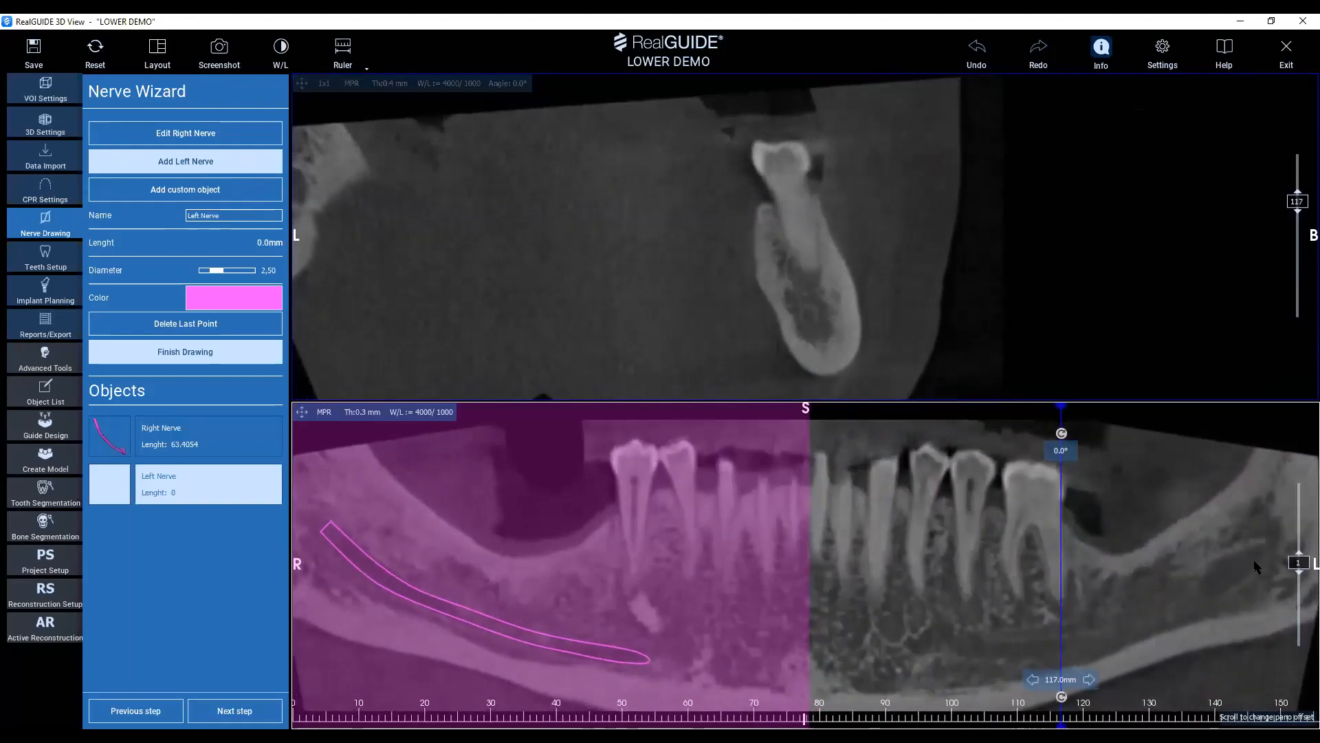
{"action": "left_click", "coordinate": [1254, 564]}
{"action": "scroll", "coordinate": [1206, 609], "scroll_direction": "up", "scroll_amount": 3}
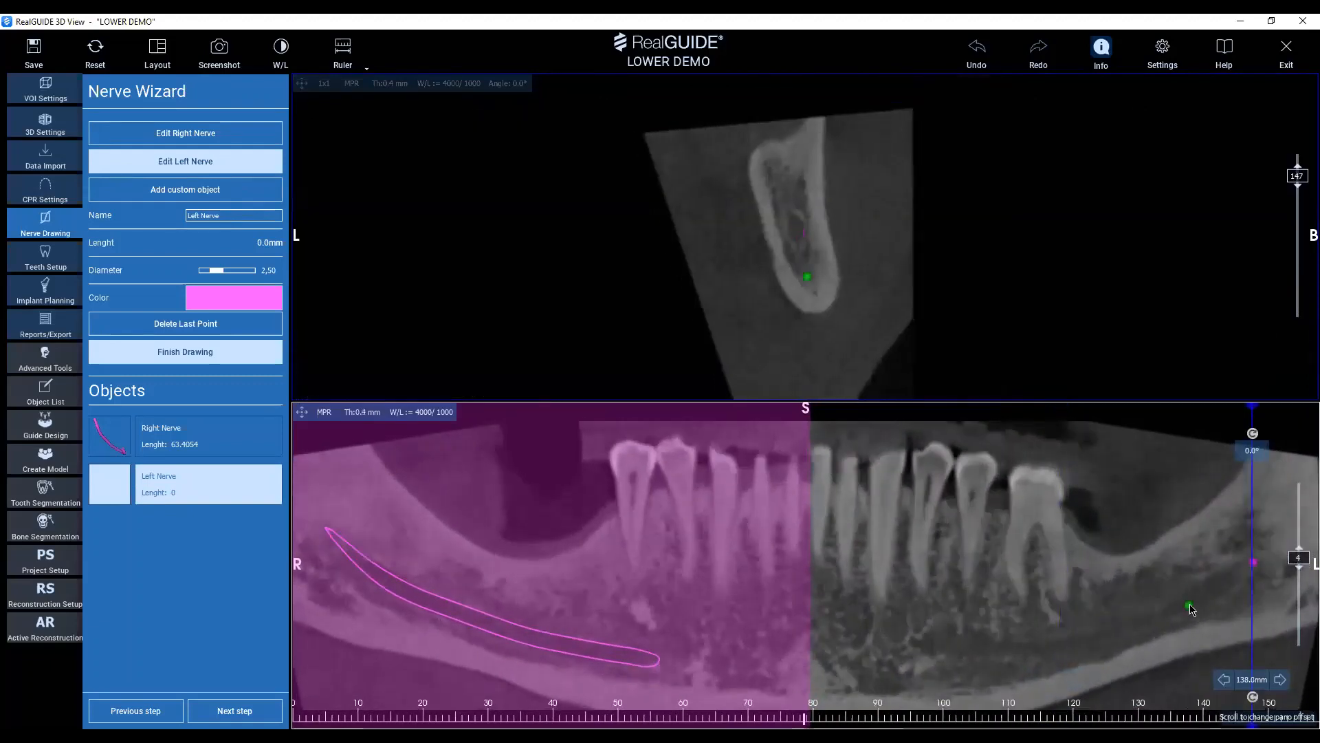
{"action": "left_click", "coordinate": [1191, 605]}
{"action": "scroll", "coordinate": [1191, 607], "scroll_direction": "up", "scroll_amount": 2}
{"action": "left_click", "coordinate": [1136, 626]}
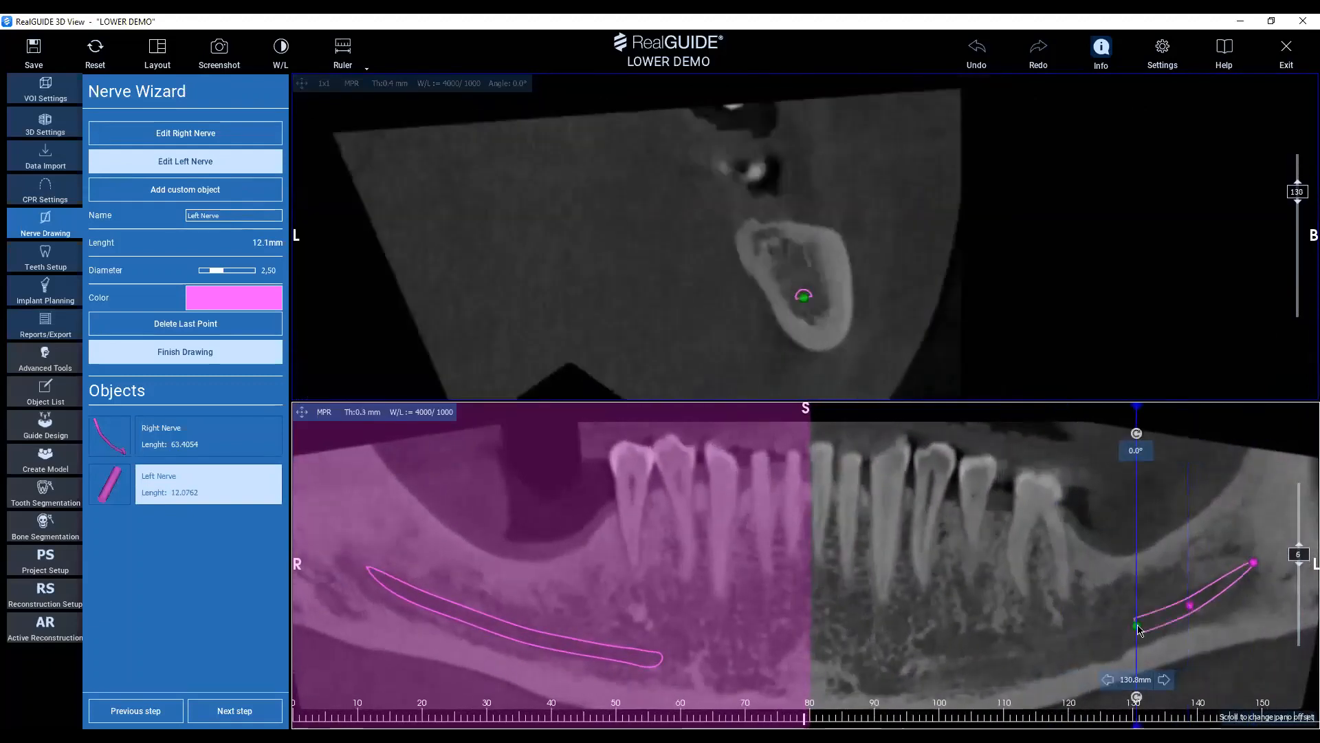
{"action": "scroll", "coordinate": [1074, 649], "scroll_direction": "down", "scroll_amount": 2}
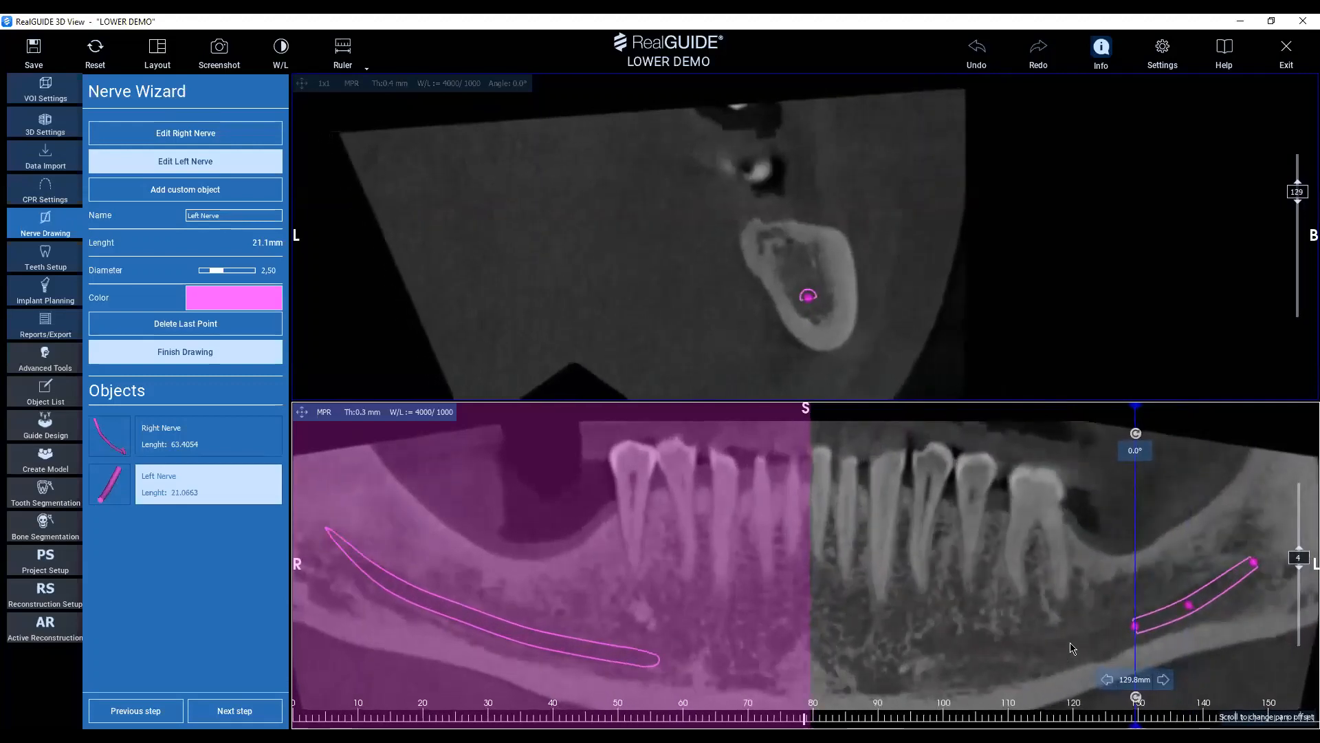
{"action": "left_click", "coordinate": [1069, 643]}
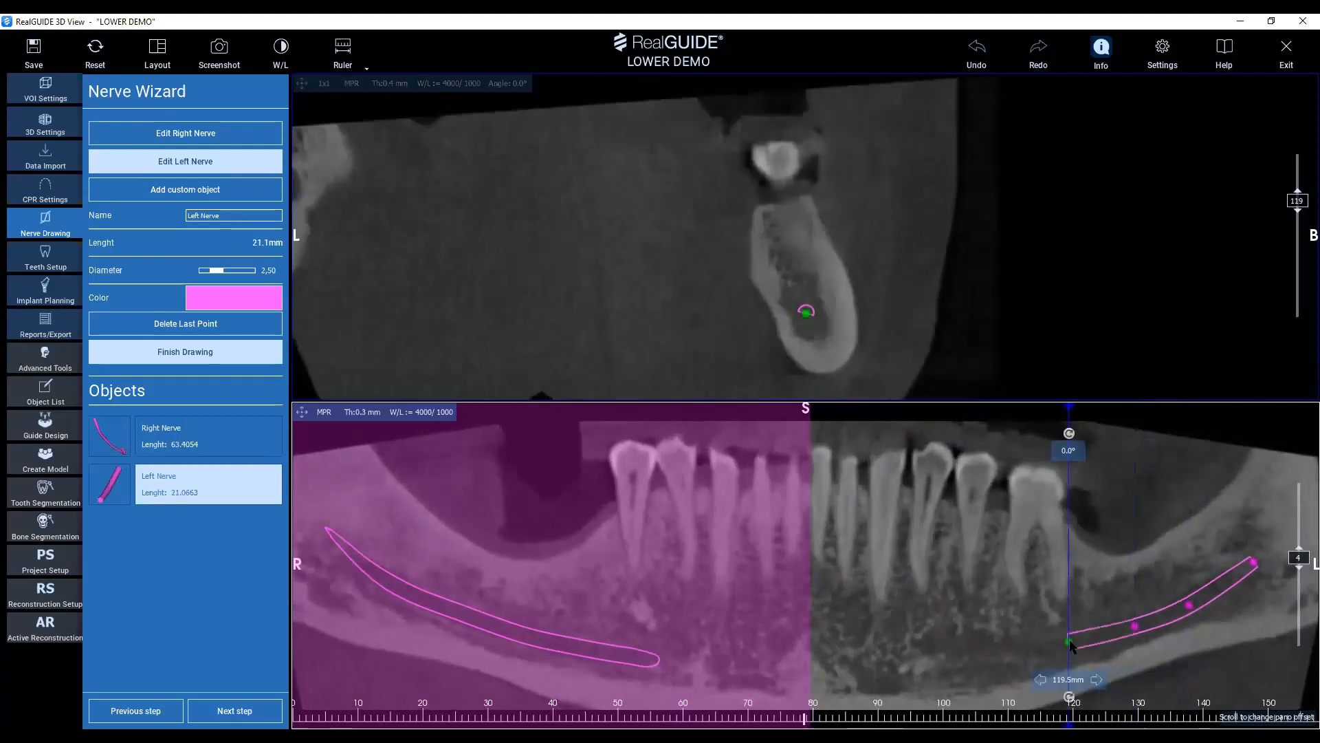
{"action": "left_click", "coordinate": [991, 645]}
{"action": "left_click", "coordinate": [940, 644]}
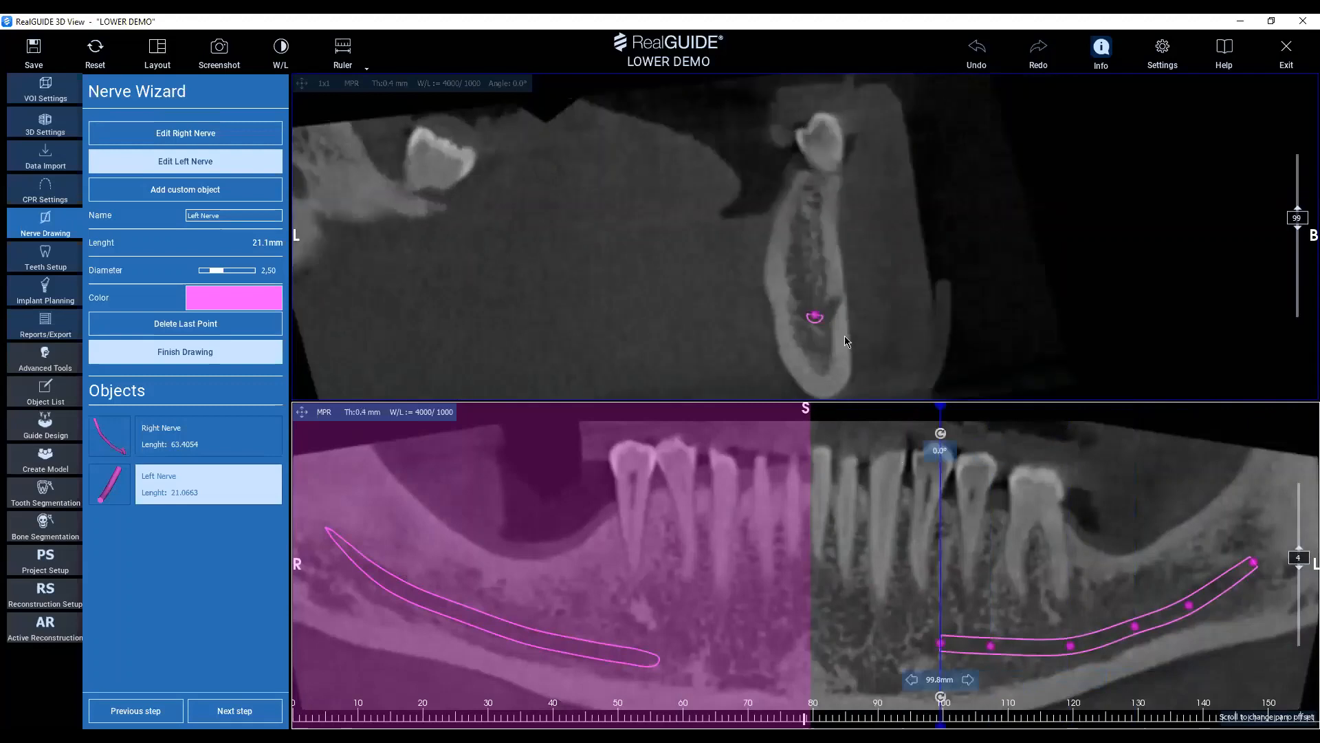
Centre the left nerve's front point in the cross-section, extend it out through the mental foramen to about 58 mm, and proceed to teeth setup.
{"action": "left_click_drag", "start_coordinate": [819, 316], "coordinate": [822, 316]}
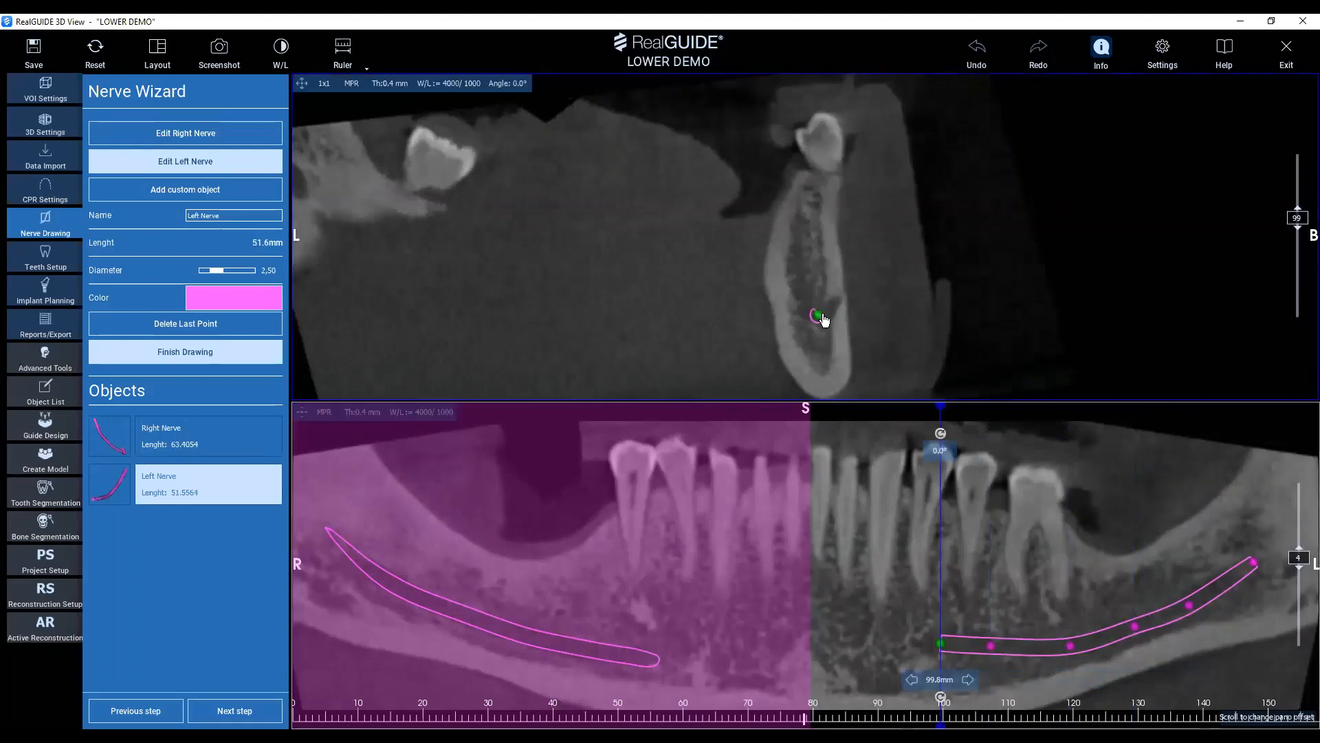
{"action": "scroll", "coordinate": [827, 314], "scroll_direction": "up", "scroll_amount": 2}
{"action": "scroll", "coordinate": [836, 301], "scroll_direction": "down", "scroll_amount": 1}
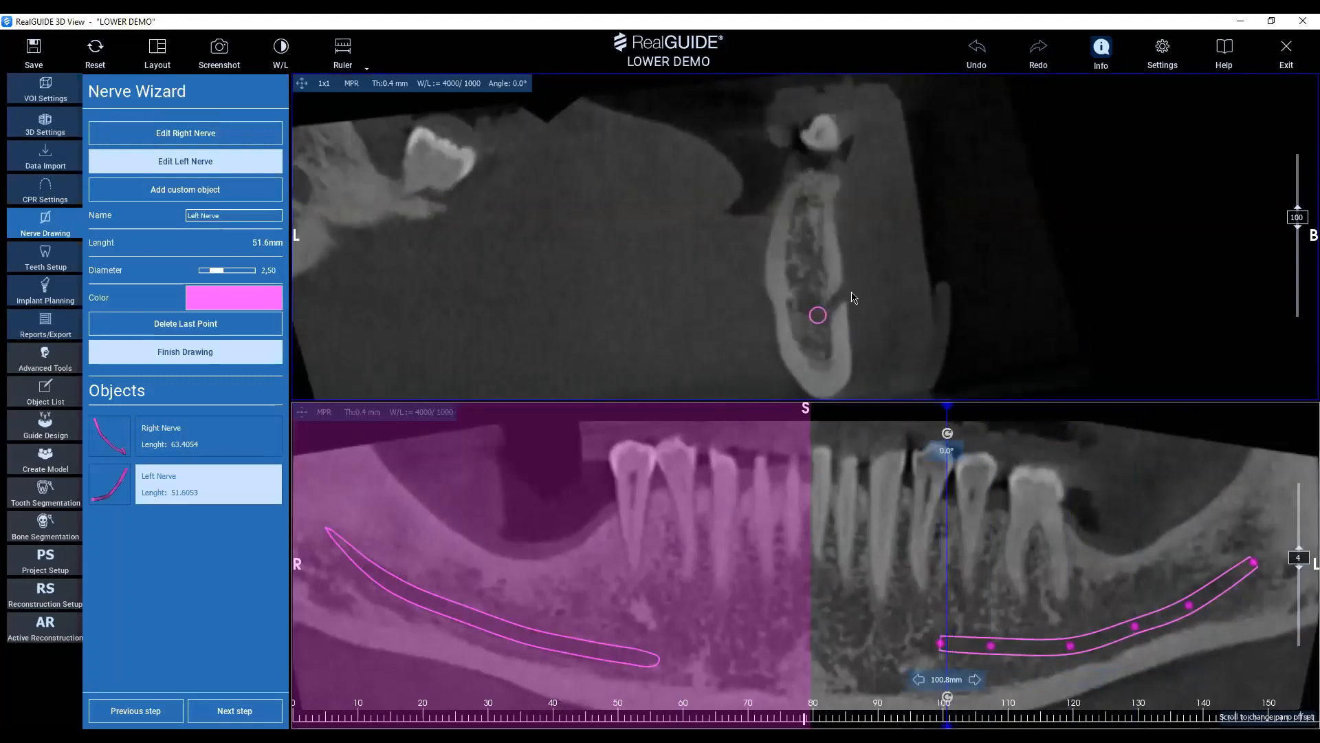
{"action": "left_click", "coordinate": [851, 292]}
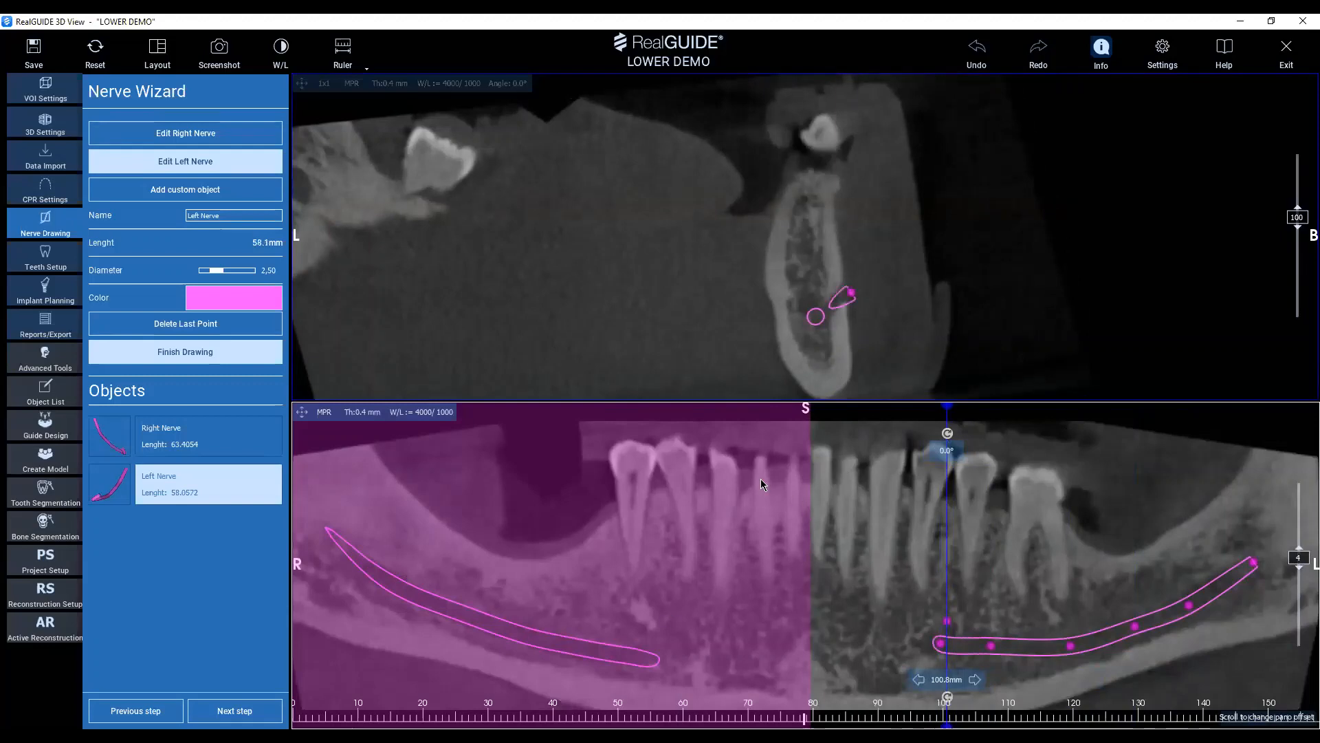
{"action": "left_click", "coordinate": [247, 714]}
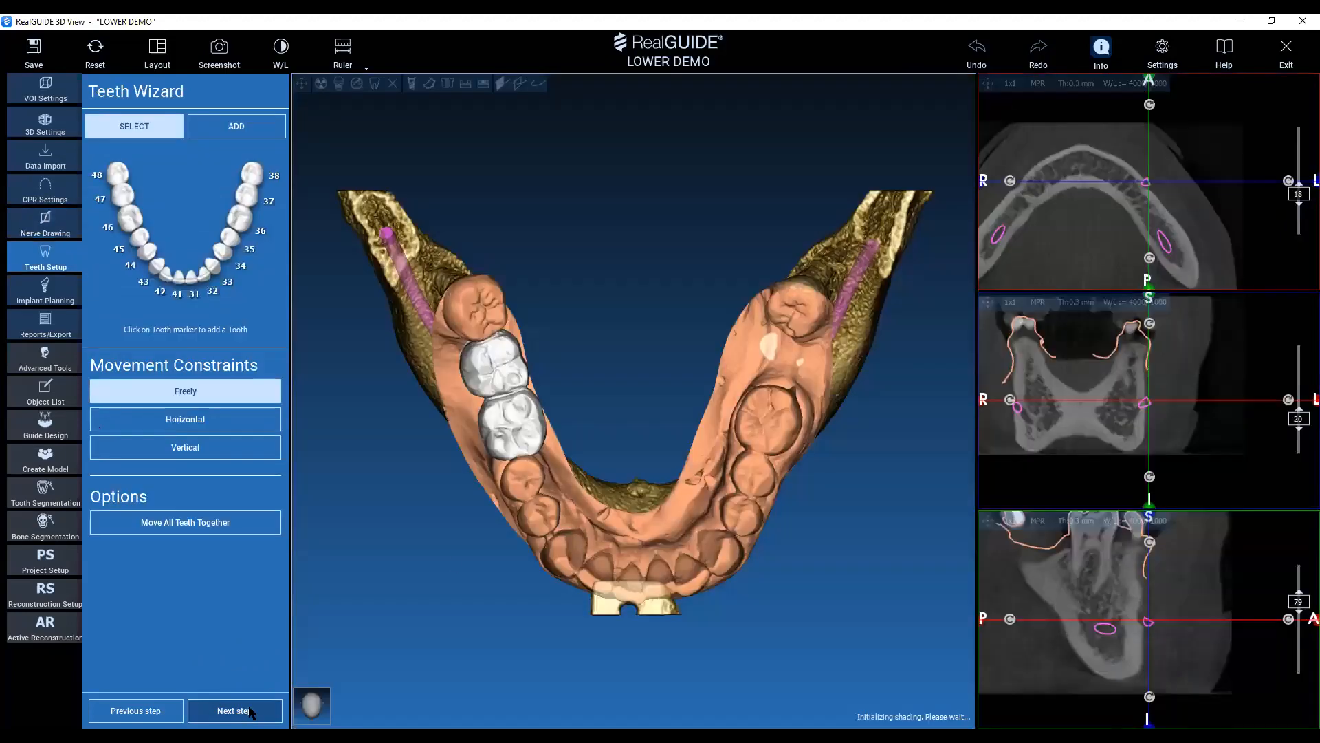
Assign tooth numbers 46 and 47 to the two white wax-up molars on the right side of the jaw.
{"action": "middle_click_drag", "start_coordinate": [623, 430], "coordinate": [637, 442]}
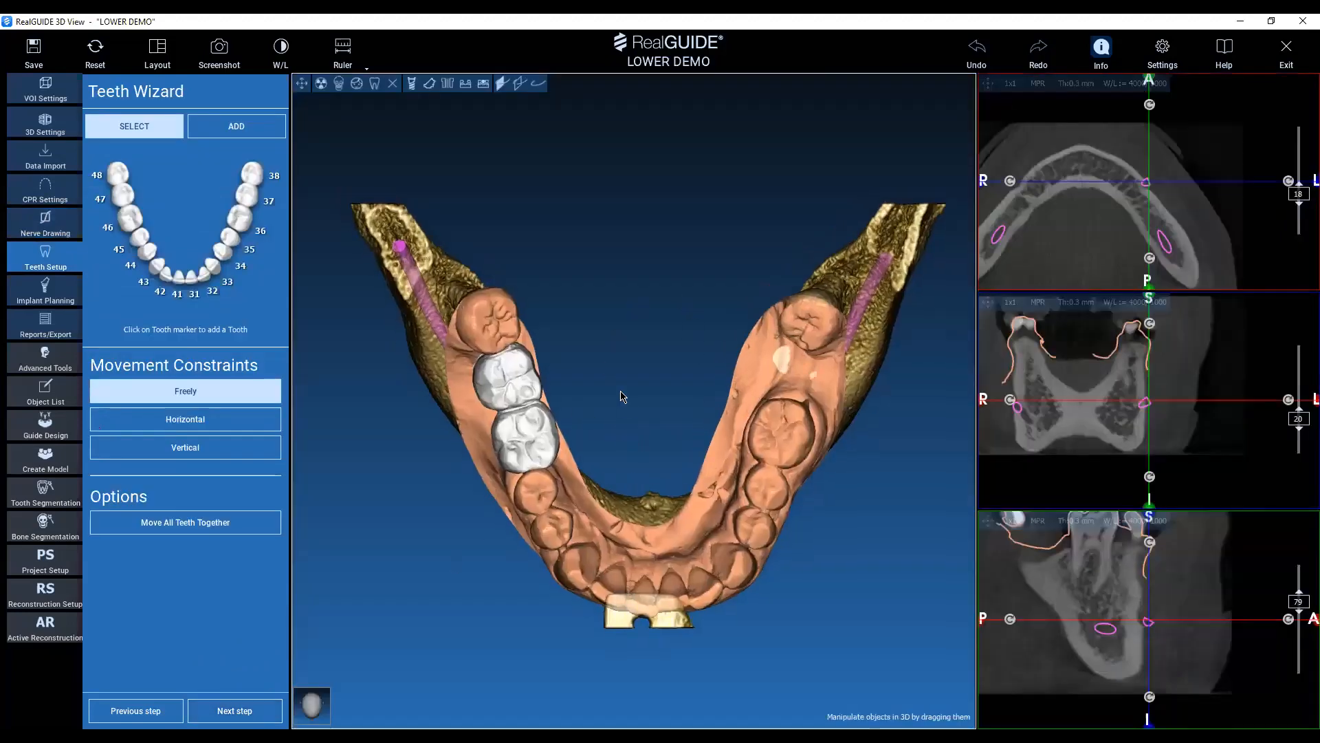
{"action": "left_click_drag", "start_coordinate": [620, 392], "coordinate": [625, 316]}
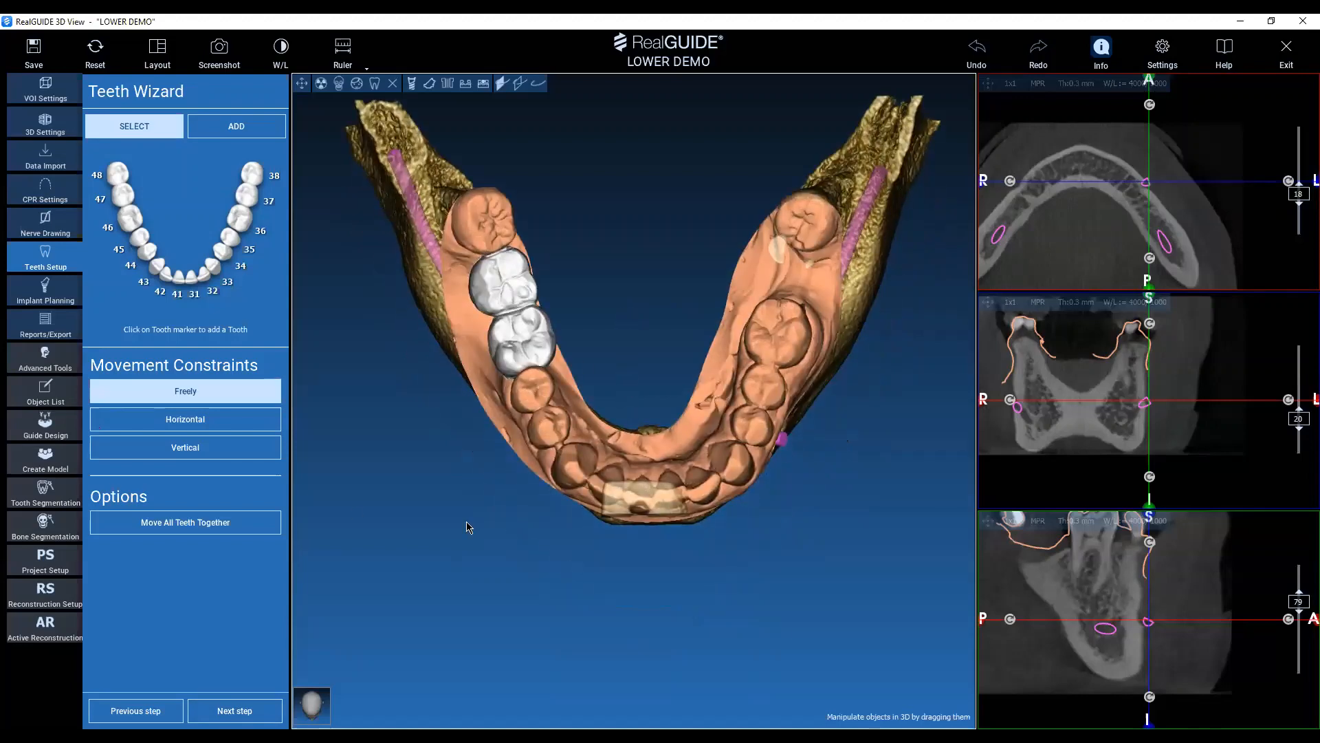
{"action": "left_click", "coordinate": [121, 219]}
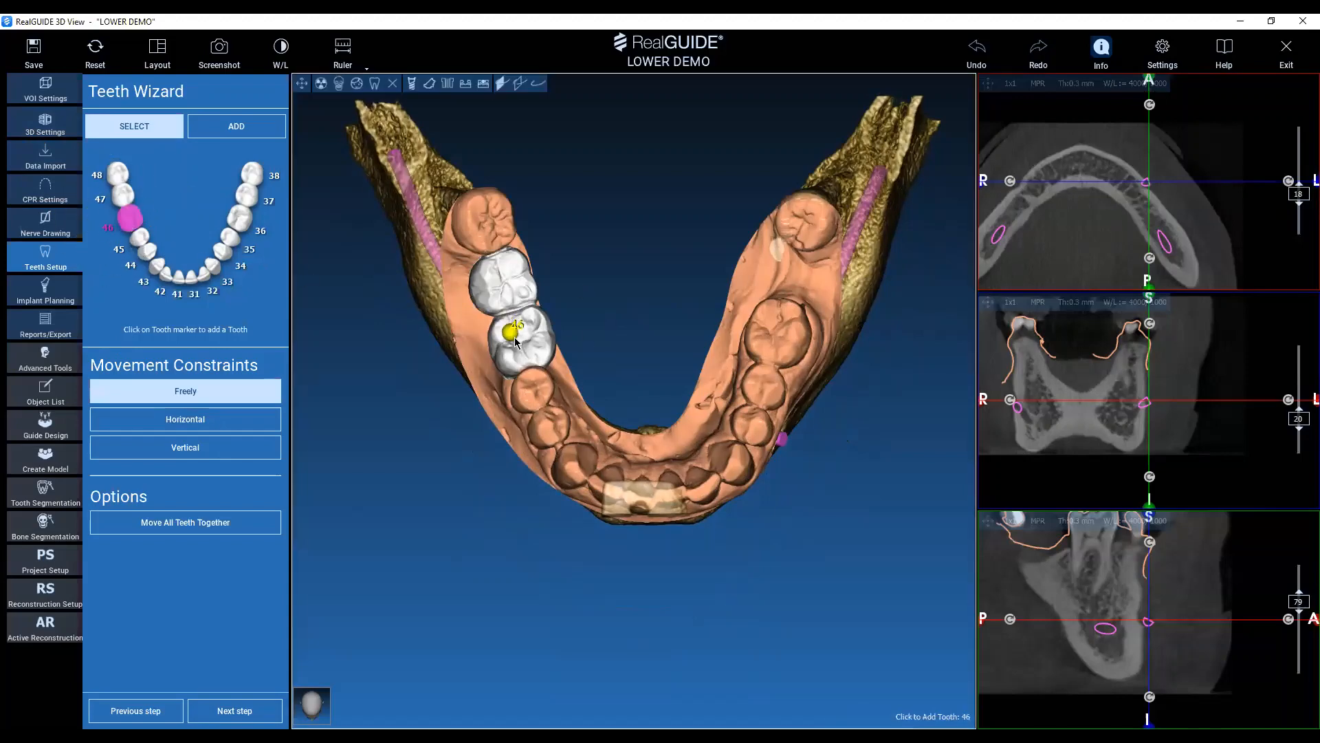
{"action": "left_click", "coordinate": [518, 339]}
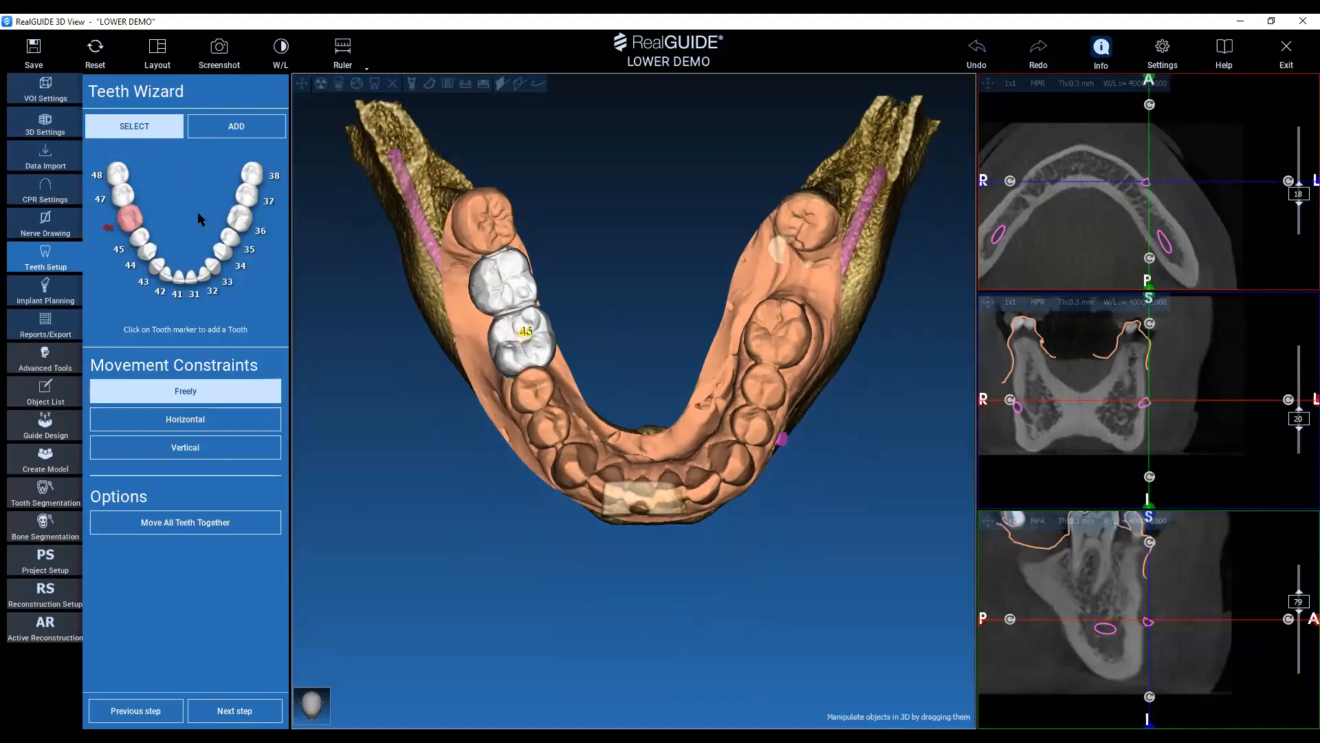
{"action": "left_click", "coordinate": [126, 201]}
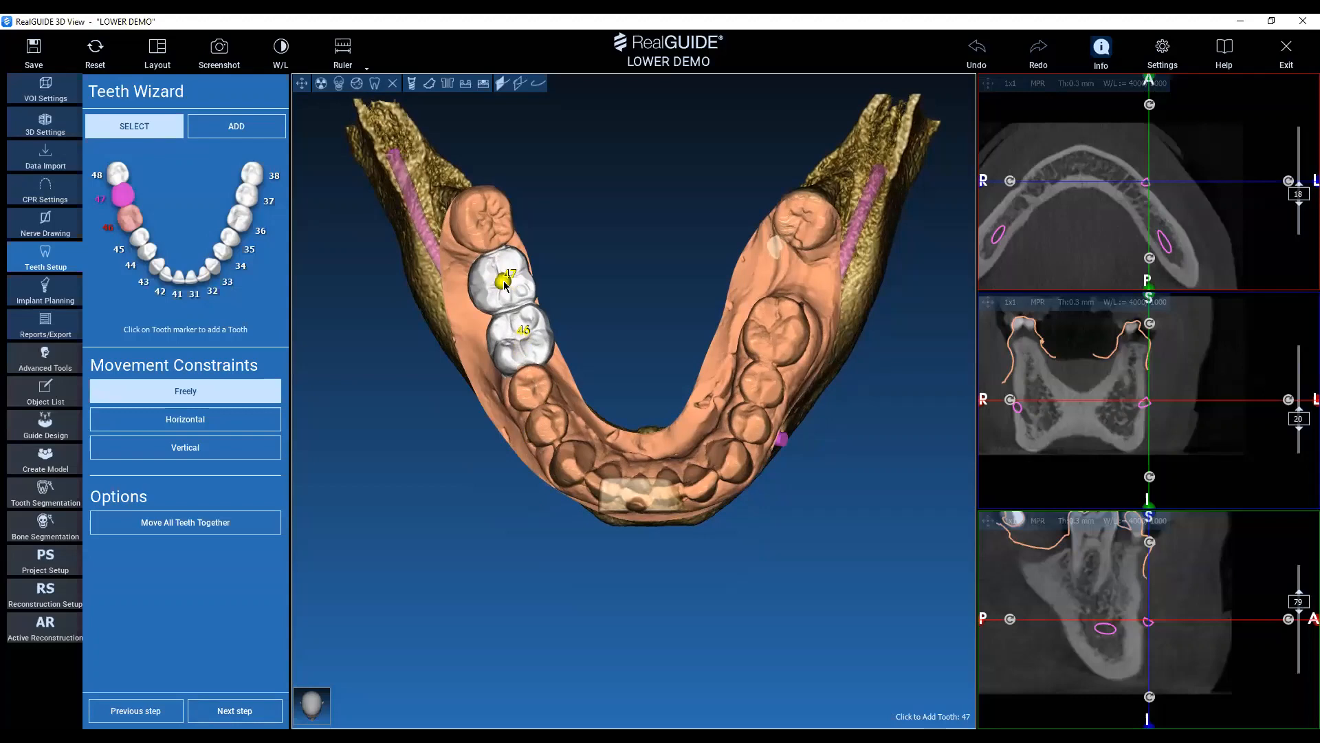
{"action": "left_click", "coordinate": [603, 621]}
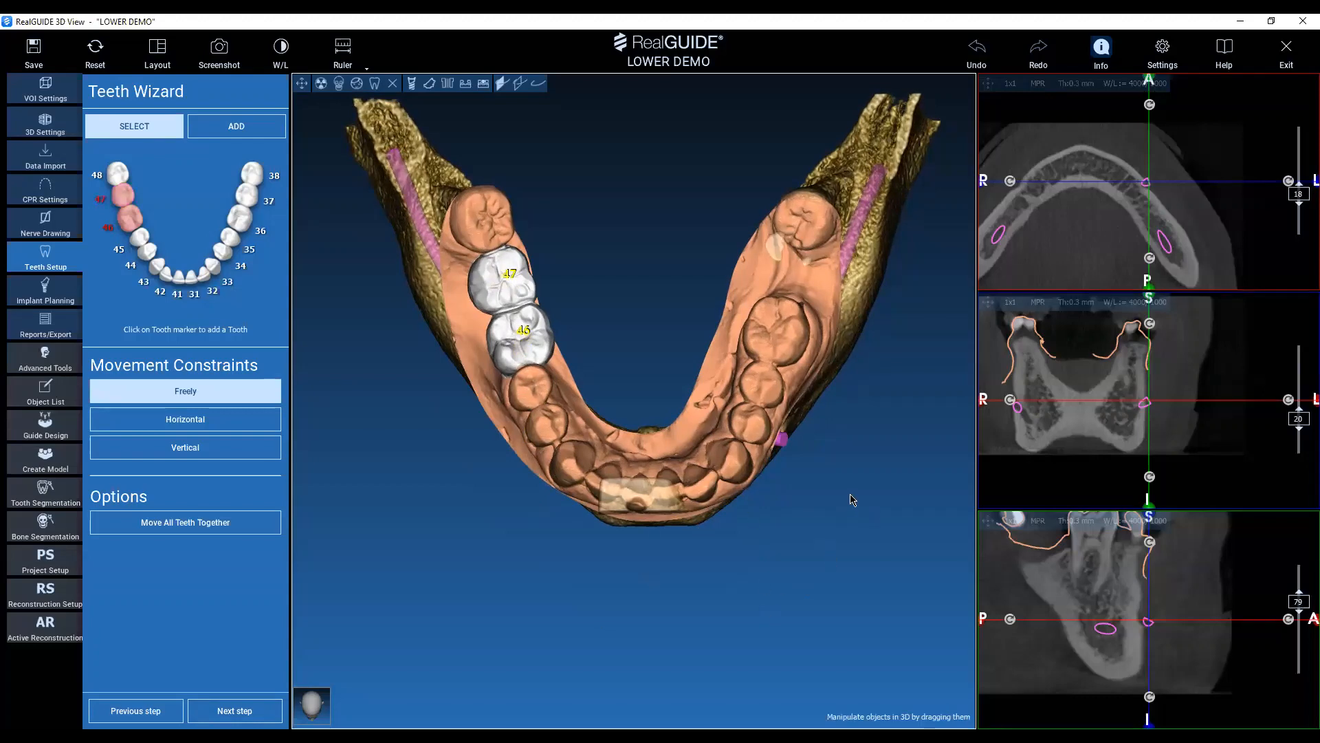
Hide the DICOM bone volume in the 3D view, leaving the scan, wax-up teeth and nerves displayed.
{"action": "left_click_drag", "start_coordinate": [818, 547], "coordinate": [815, 583]}
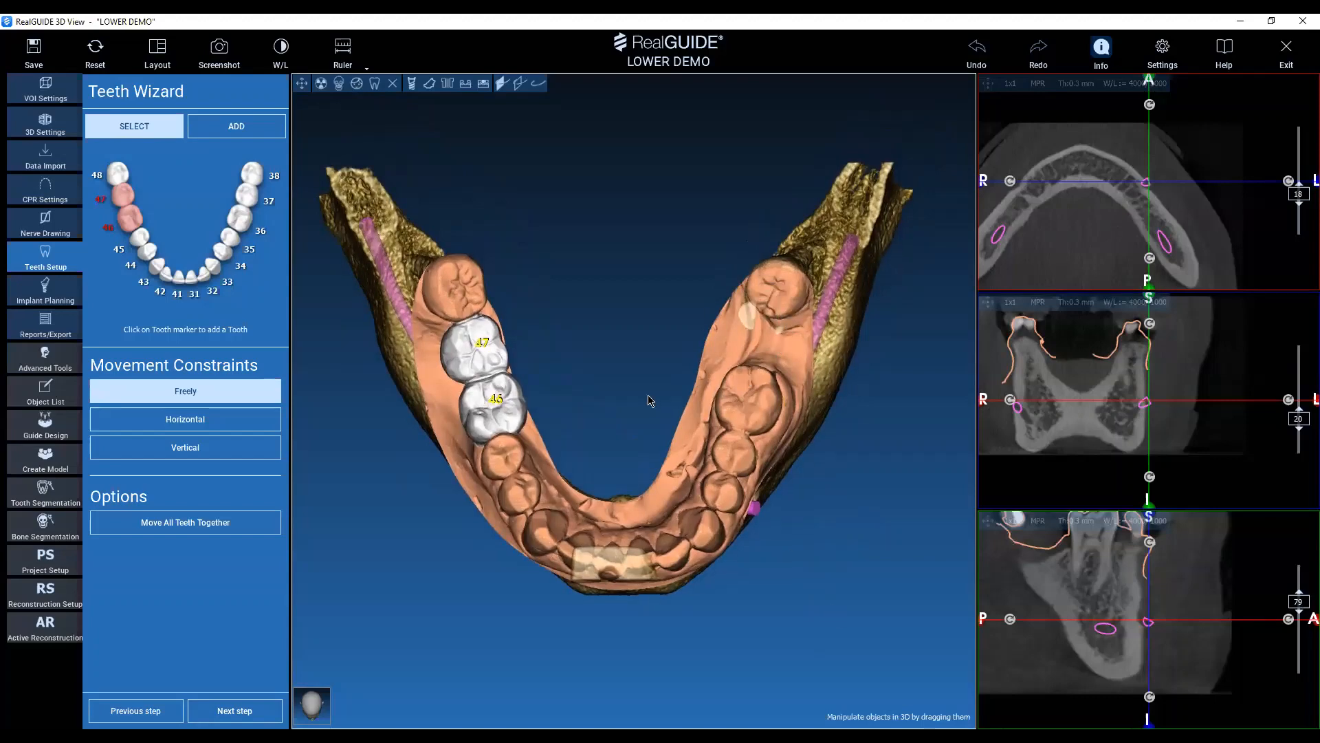
{"action": "left_click_drag", "start_coordinate": [640, 146], "coordinate": [672, 272]}
{"action": "left_click", "coordinate": [392, 83]}
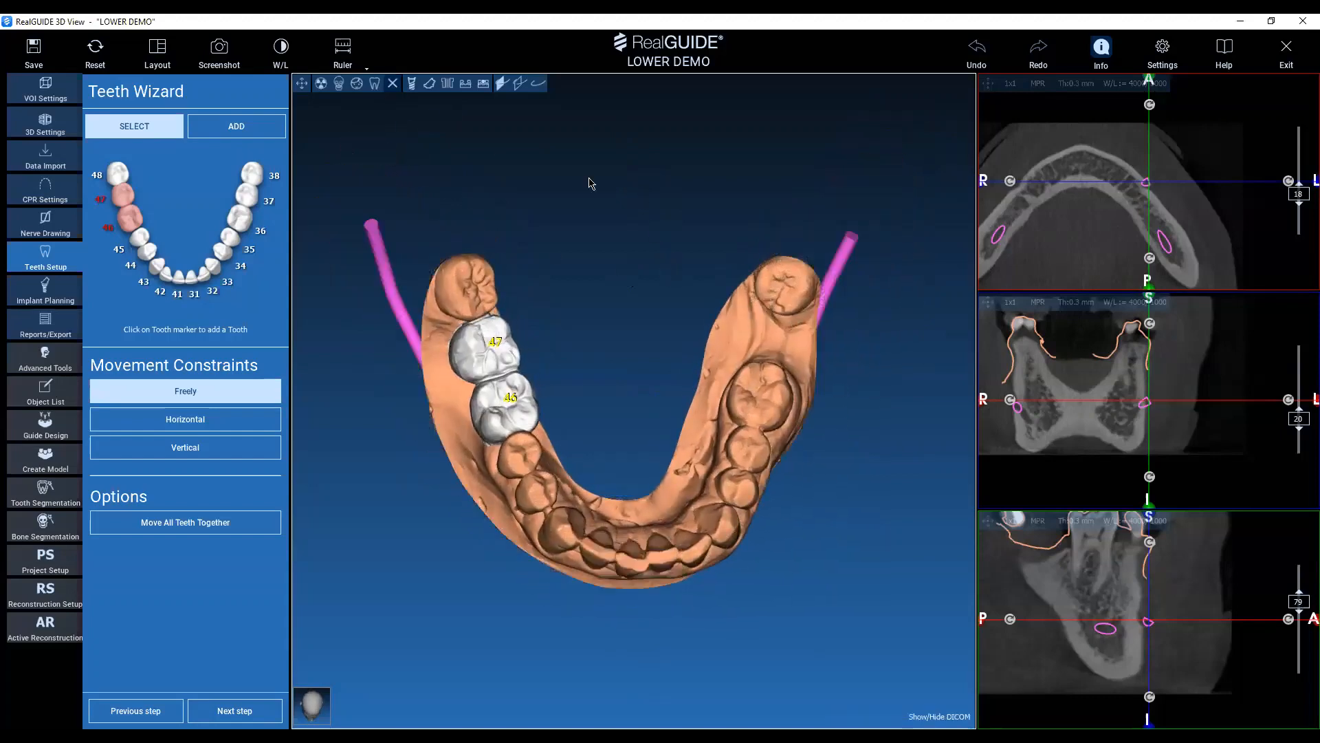
{"action": "left_click", "coordinate": [339, 84]}
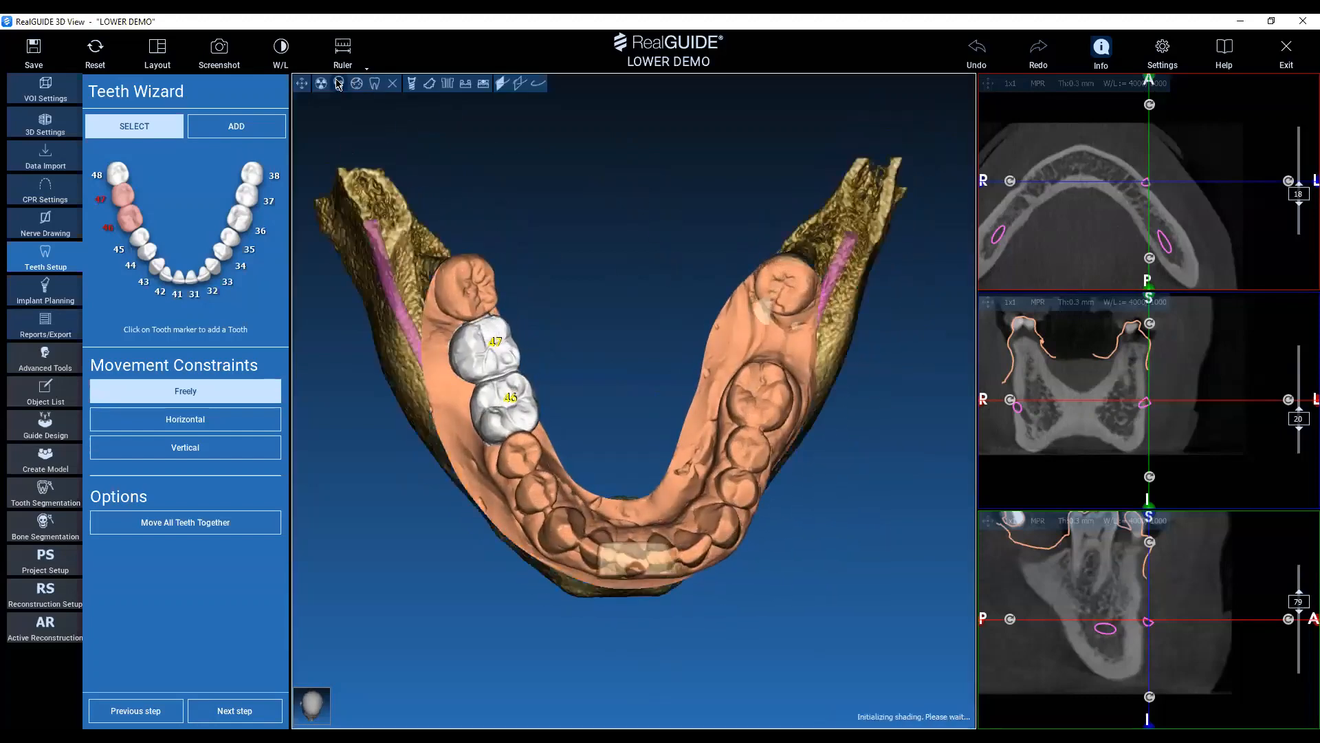
{"action": "left_click", "coordinate": [392, 87]}
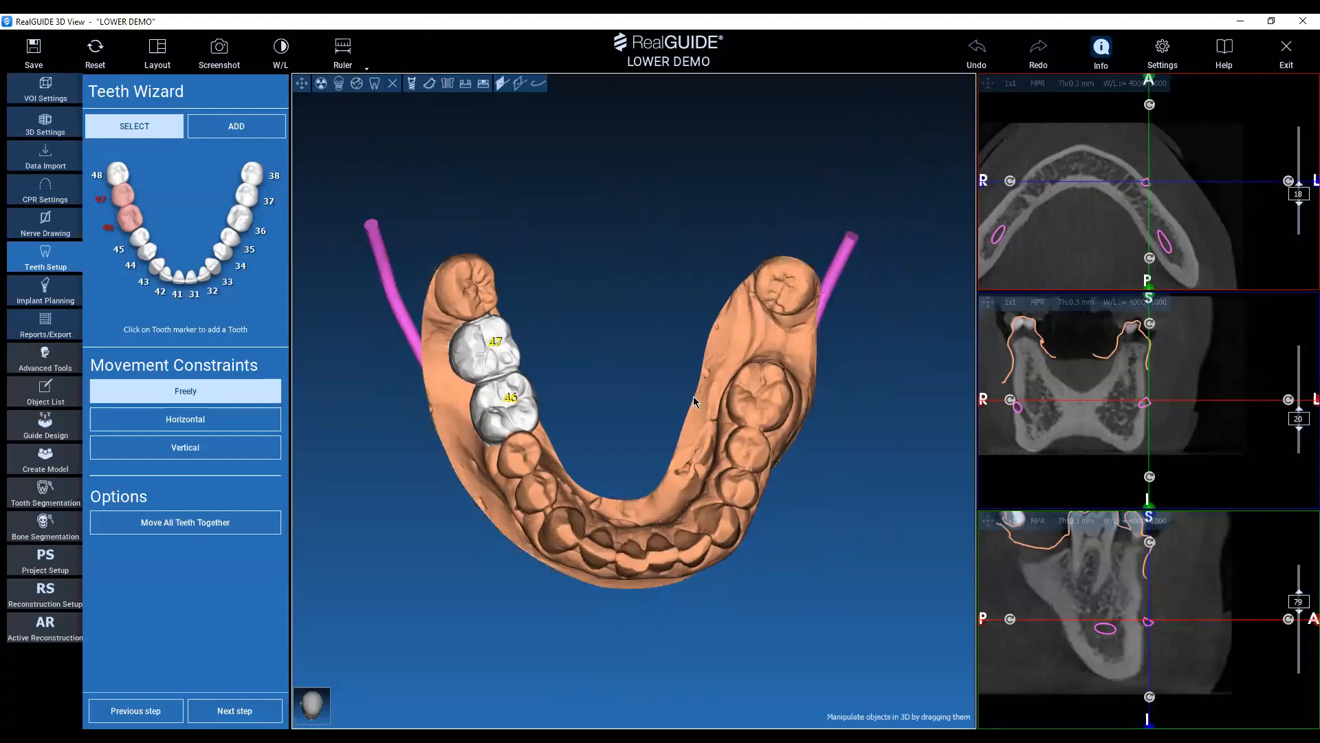
Add a virtual tooth 37 in the gap between the left first molar and the last molar.
{"action": "middle_click_drag", "start_coordinate": [875, 386], "coordinate": [811, 435]}
{"action": "right_click_drag", "start_coordinate": [790, 365], "coordinate": [916, 447]}
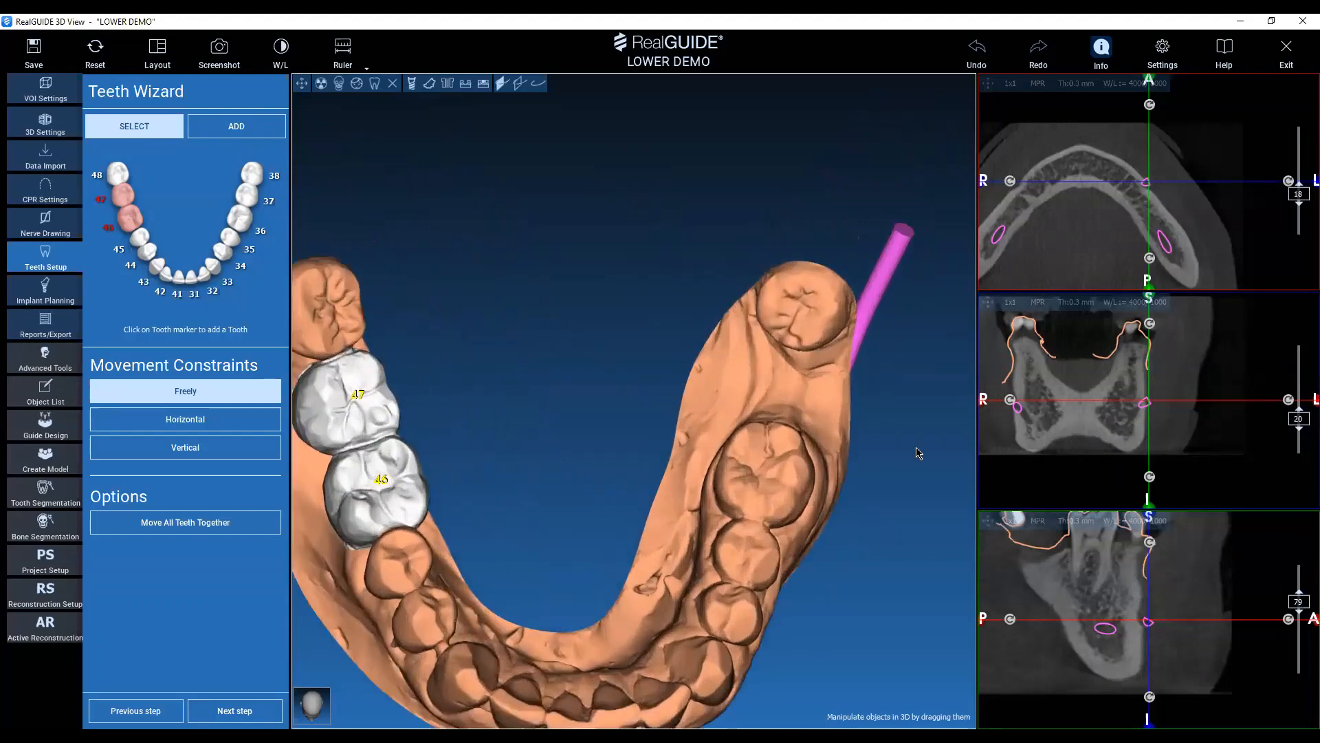
{"action": "middle_click_drag", "start_coordinate": [916, 446], "coordinate": [882, 418]}
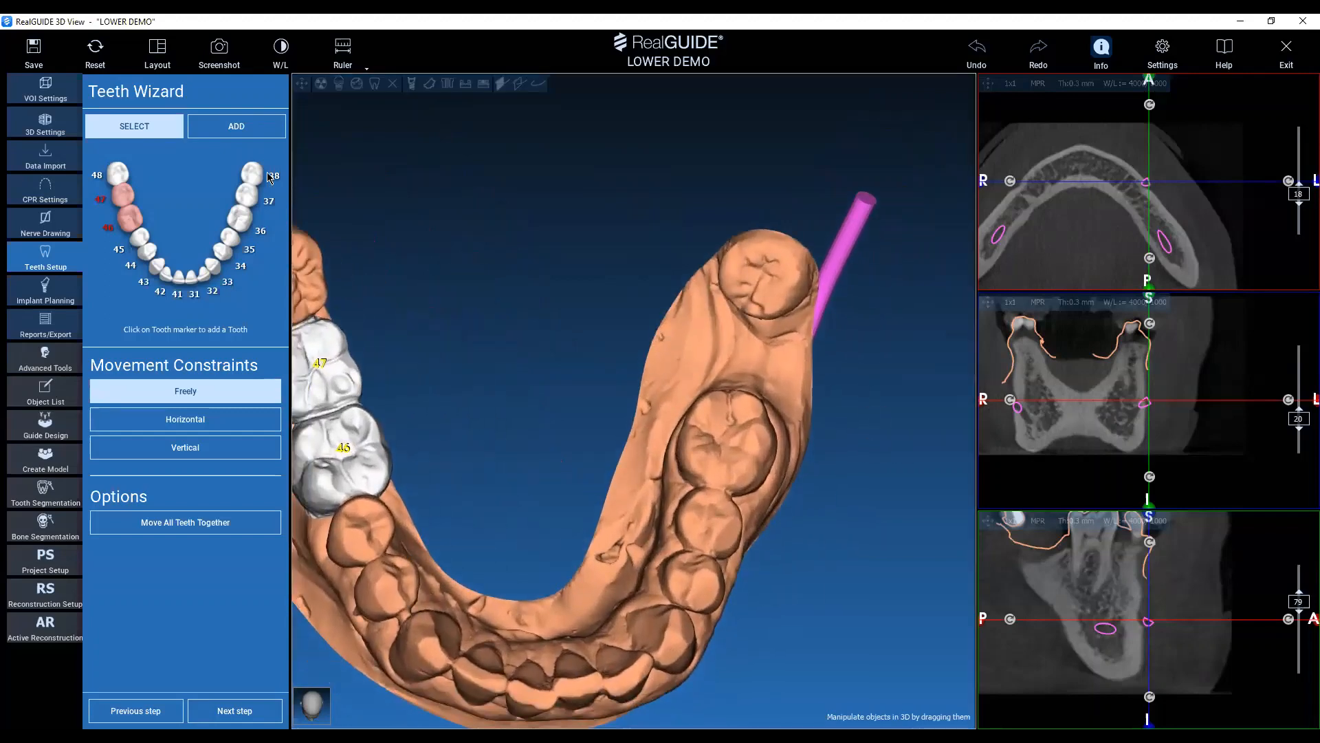
{"action": "left_click", "coordinate": [244, 125]}
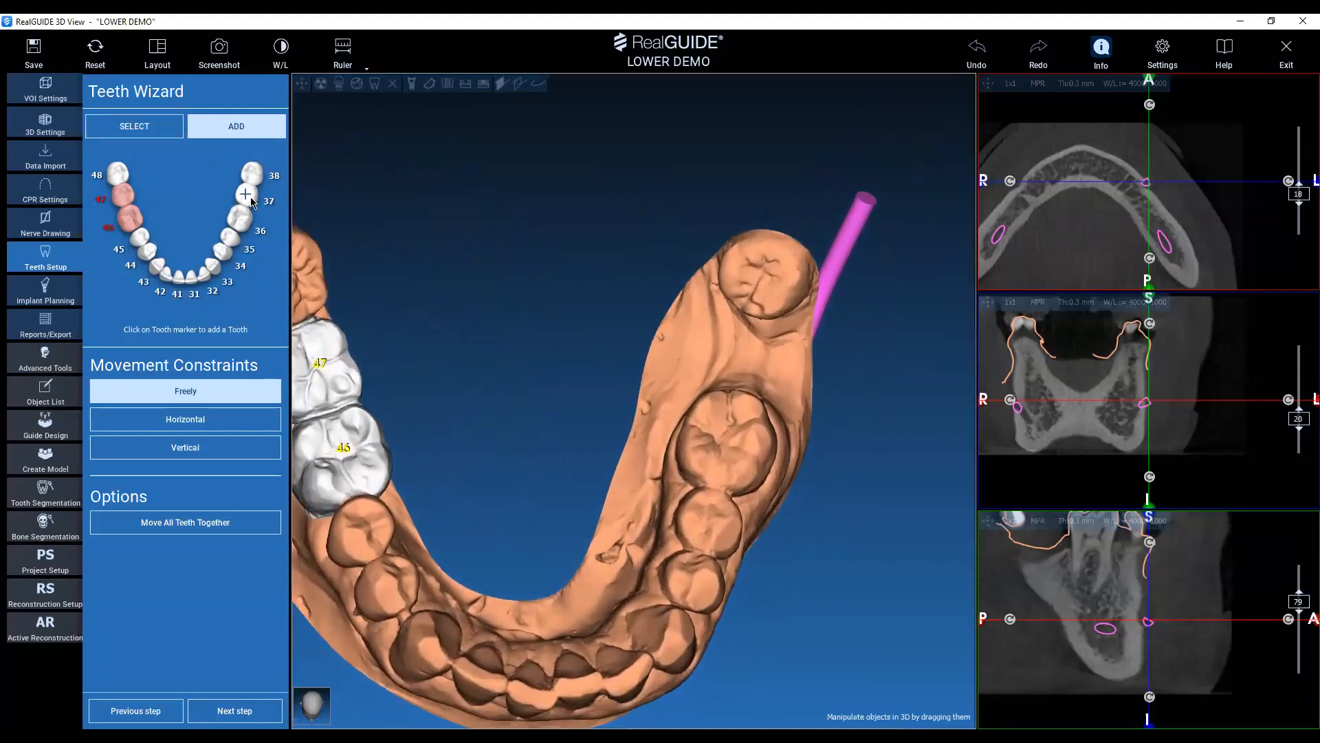
{"action": "left_click", "coordinate": [249, 199]}
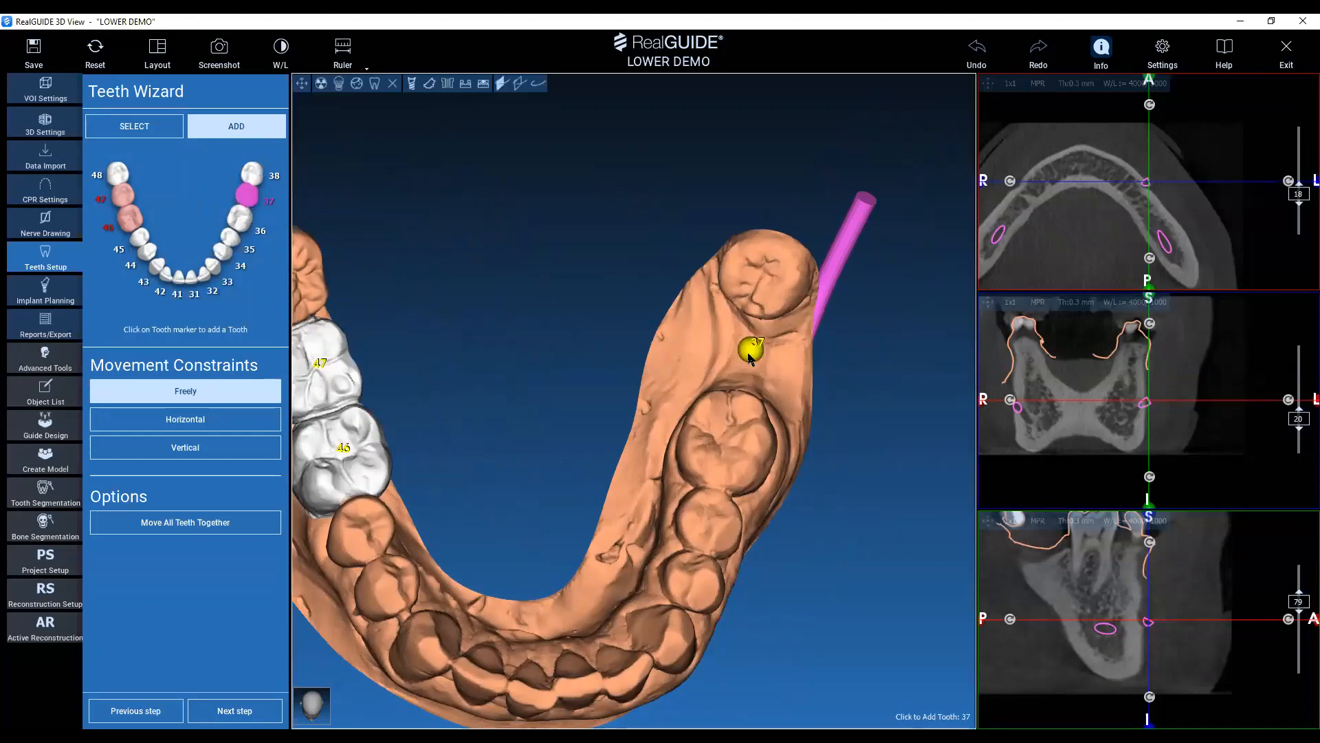
{"action": "left_click", "coordinate": [750, 358]}
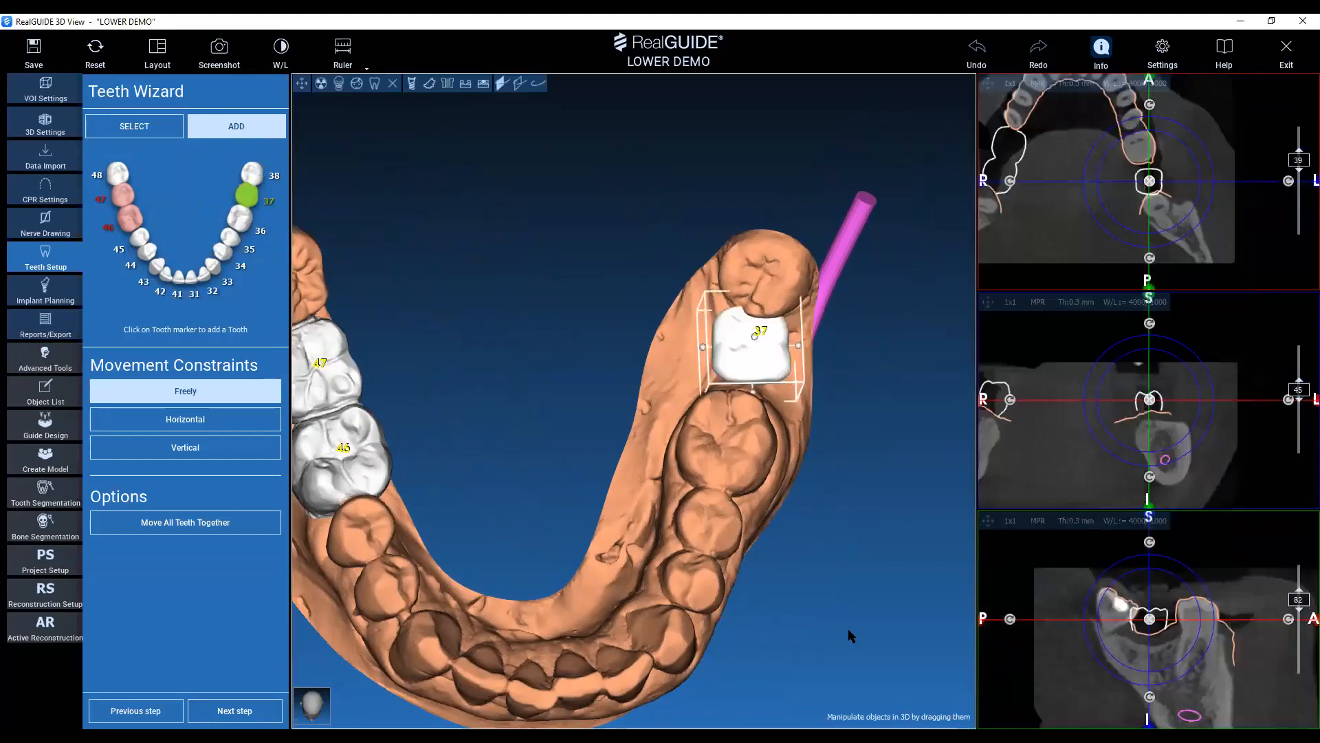
Move tooth 37 against the left first molar and raise it towards the chewing level of the neighbouring teeth.
{"action": "left_click_drag", "start_coordinate": [770, 362], "coordinate": [766, 371]}
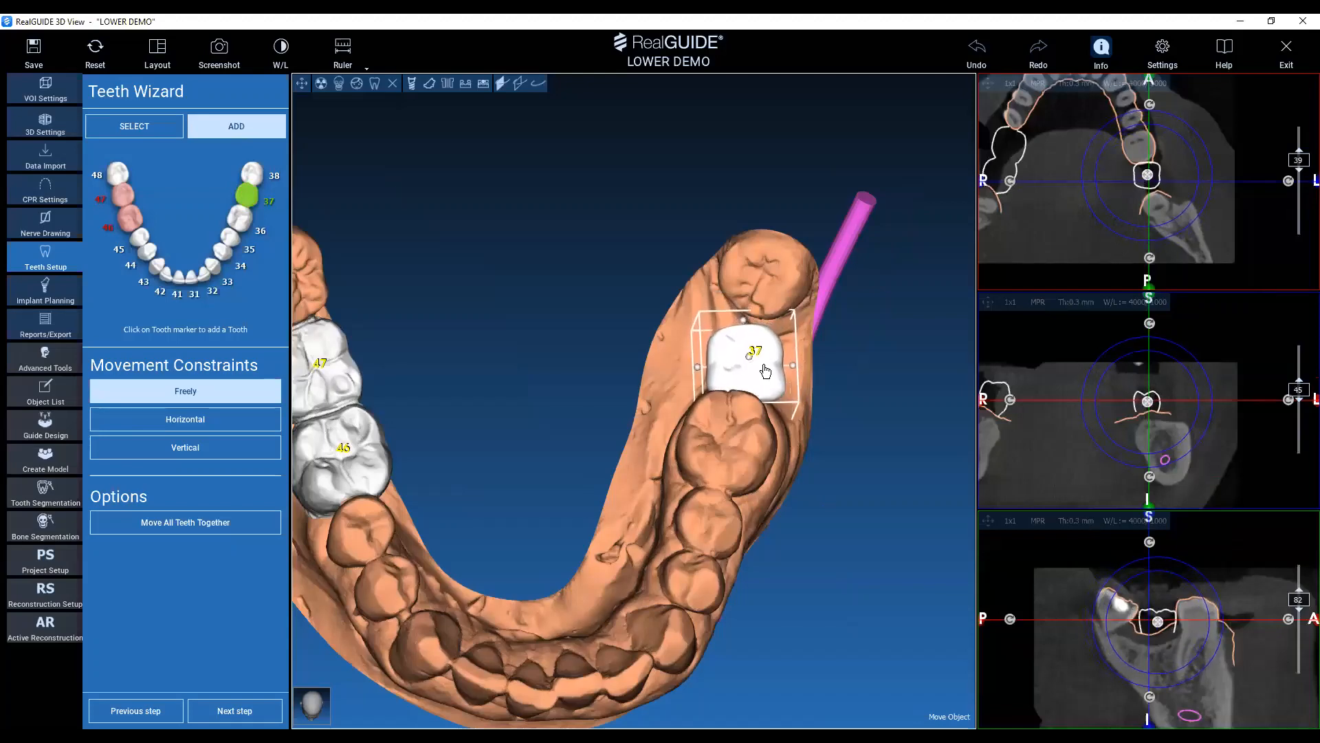
{"action": "left_click_drag", "start_coordinate": [857, 342], "coordinate": [554, 236]}
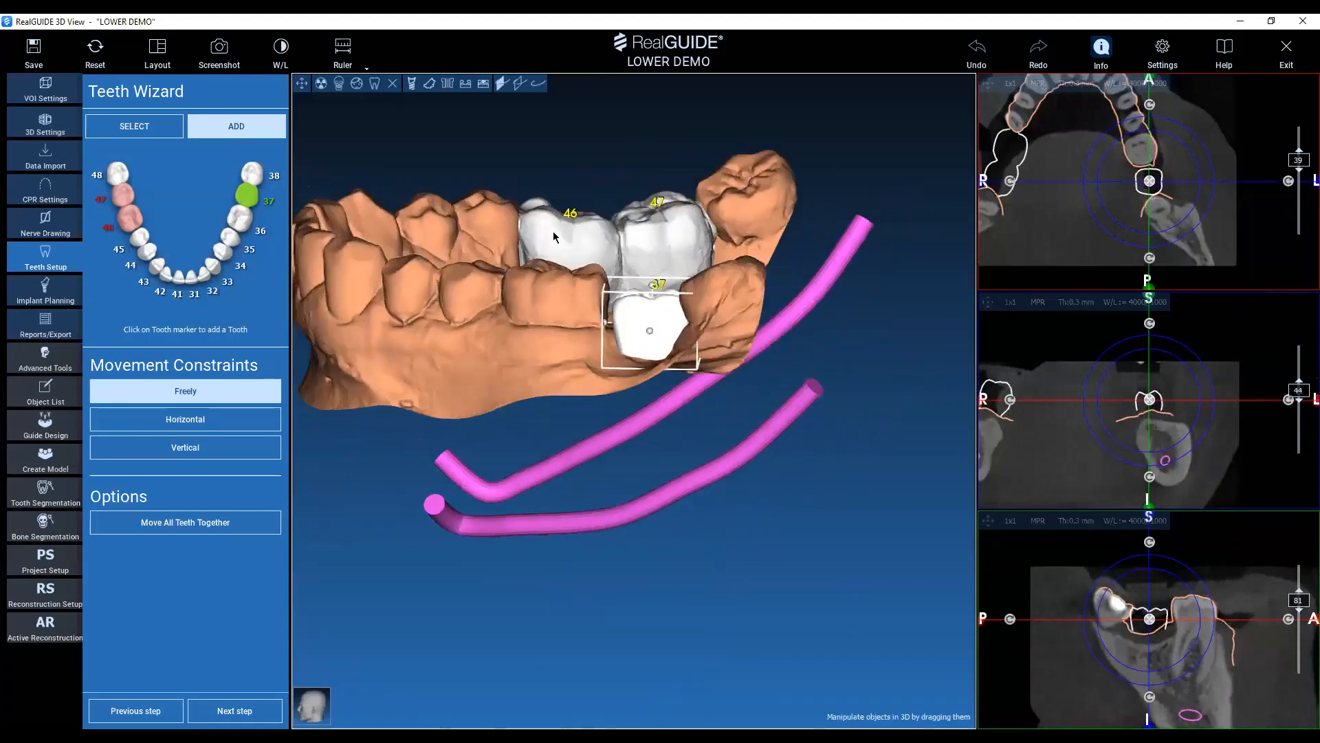
{"action": "left_click_drag", "start_coordinate": [819, 248], "coordinate": [786, 395]}
{"action": "middle_click_drag", "start_coordinate": [786, 394], "coordinate": [880, 425]}
{"action": "left_click_drag", "start_coordinate": [642, 382], "coordinate": [637, 371]}
{"action": "left_click_drag", "start_coordinate": [777, 411], "coordinate": [791, 311]}
{"action": "left_click_drag", "start_coordinate": [942, 368], "coordinate": [1055, 382]}
{"action": "left_click_drag", "start_coordinate": [587, 180], "coordinate": [1087, 303]}
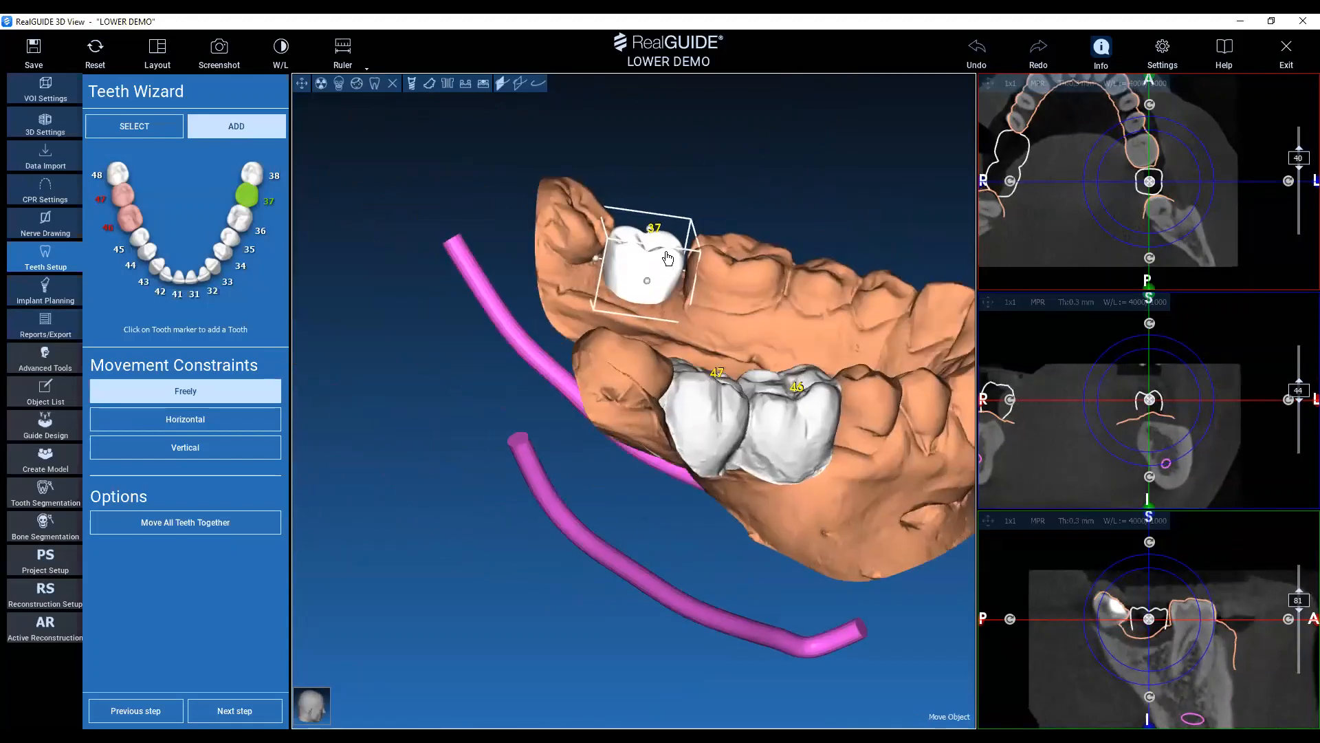
{"action": "left_click_drag", "start_coordinate": [1147, 617], "coordinate": [1150, 611]}
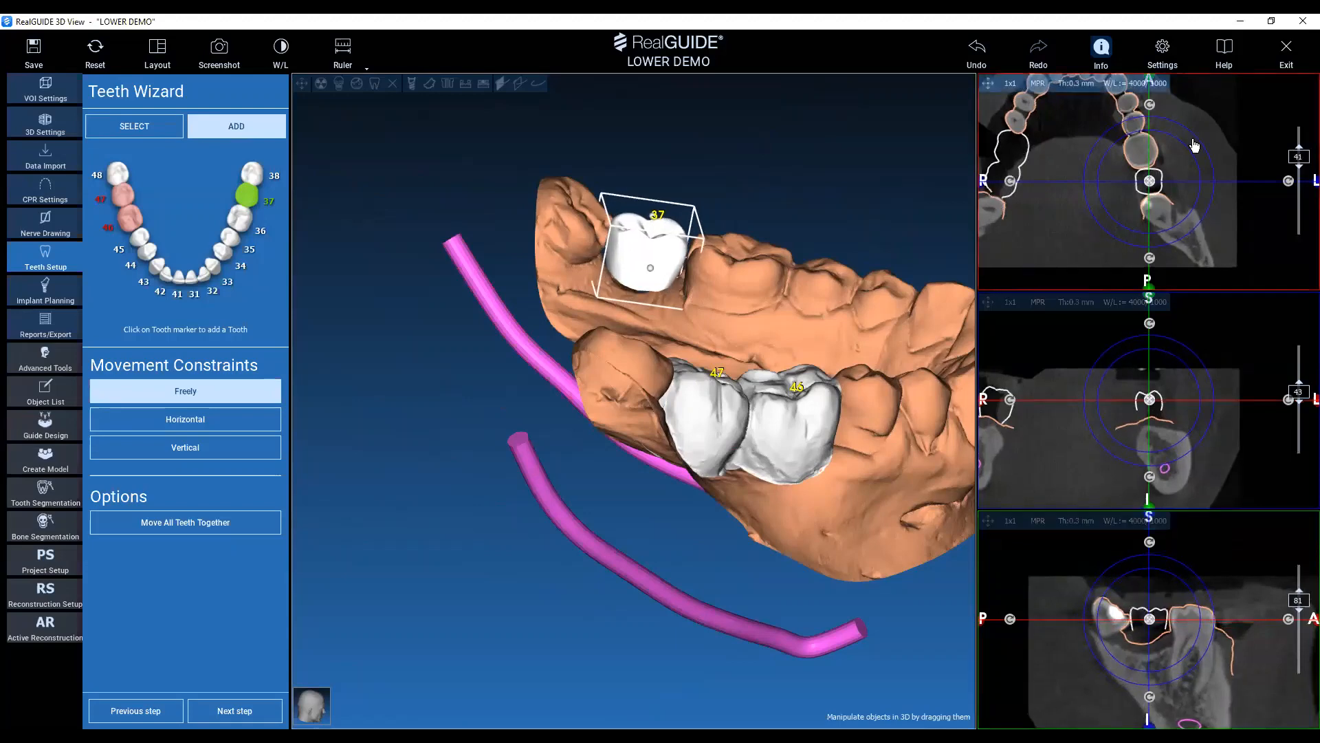
Rotate virtual tooth 37 in line with the left arch and fine-tune its size and tilt in the gap.
{"action": "left_click_drag", "start_coordinate": [1195, 138], "coordinate": [1177, 127]}
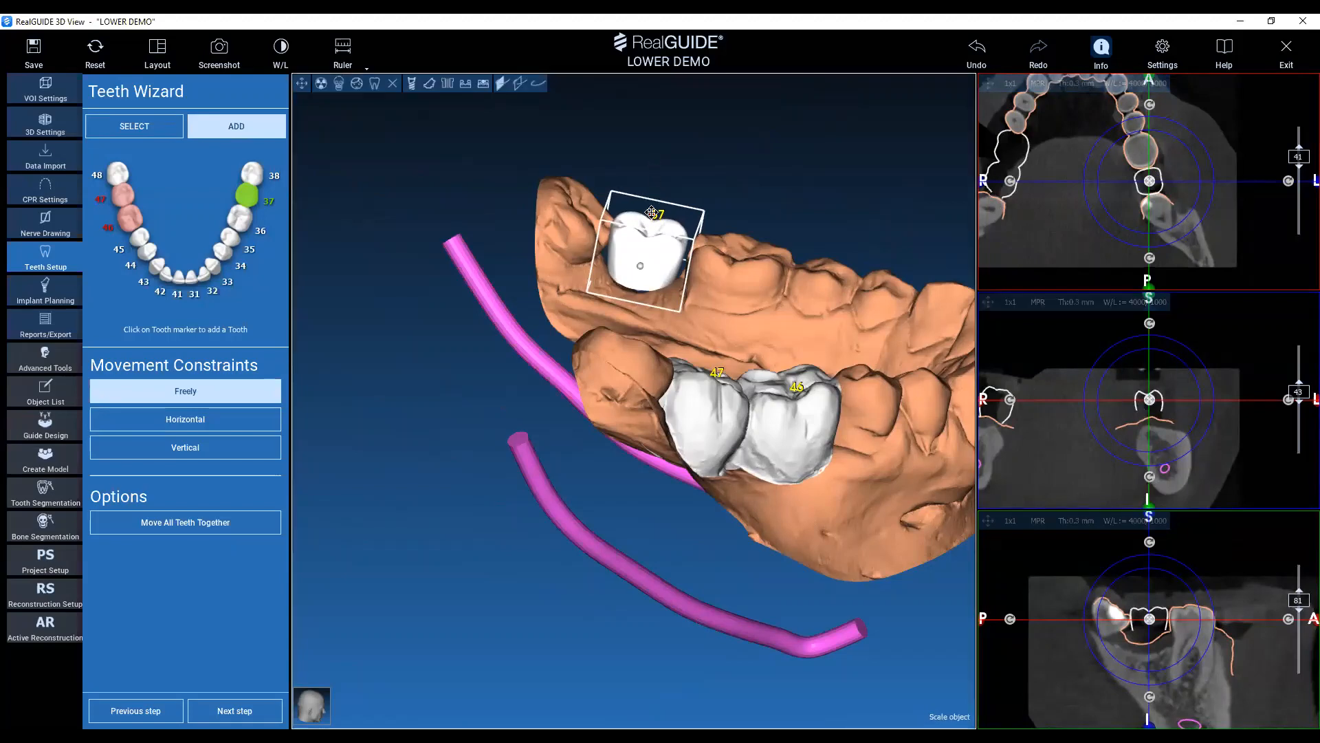
{"action": "left_click", "coordinate": [662, 256]}
{"action": "left_click", "coordinate": [663, 255]}
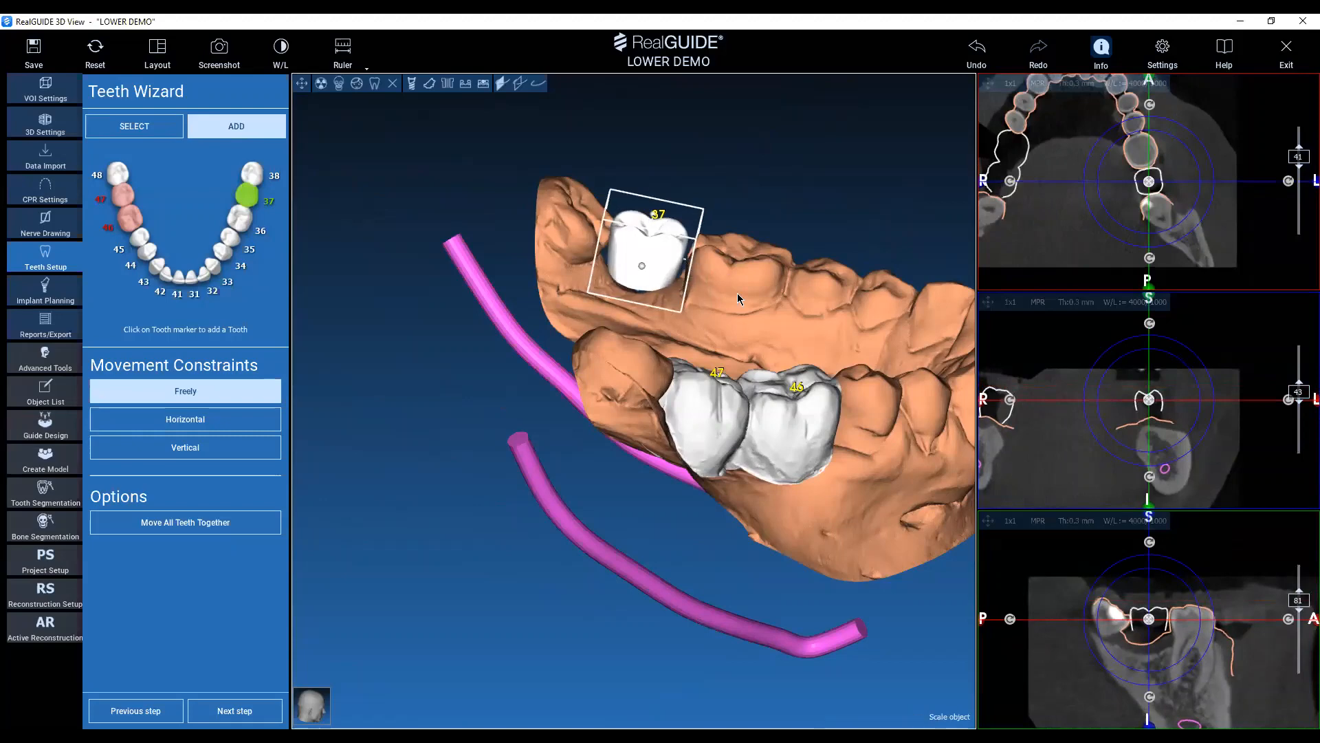
{"action": "left_click_drag", "start_coordinate": [788, 209], "coordinate": [757, 272]}
{"action": "left_click_drag", "start_coordinate": [675, 249], "coordinate": [623, 232]}
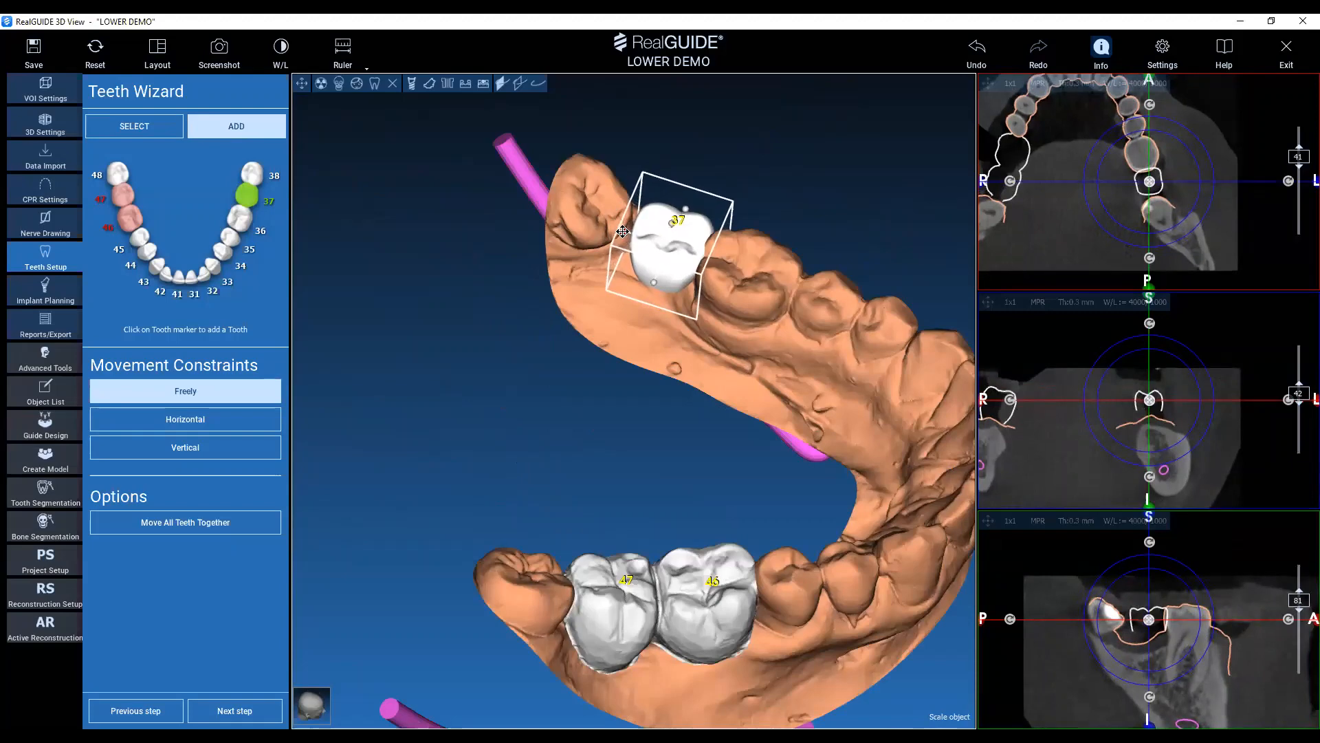
{"action": "left_click_drag", "start_coordinate": [680, 450], "coordinate": [743, 330]}
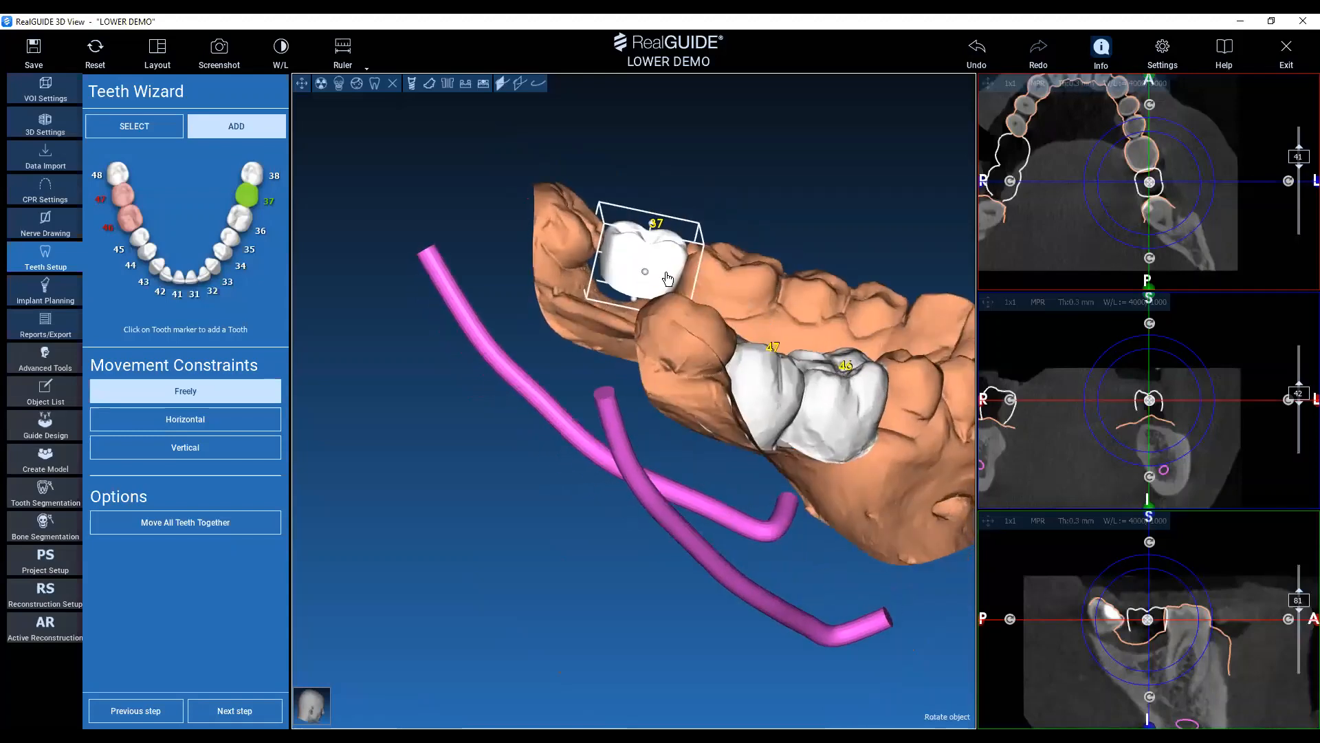
{"action": "left_click_drag", "start_coordinate": [666, 283], "coordinate": [664, 282]}
Adjust tooth 37's size from the occlusal side to fit between the neighbouring molars and deselect it.
{"action": "left_click_drag", "start_coordinate": [756, 193], "coordinate": [859, 329]}
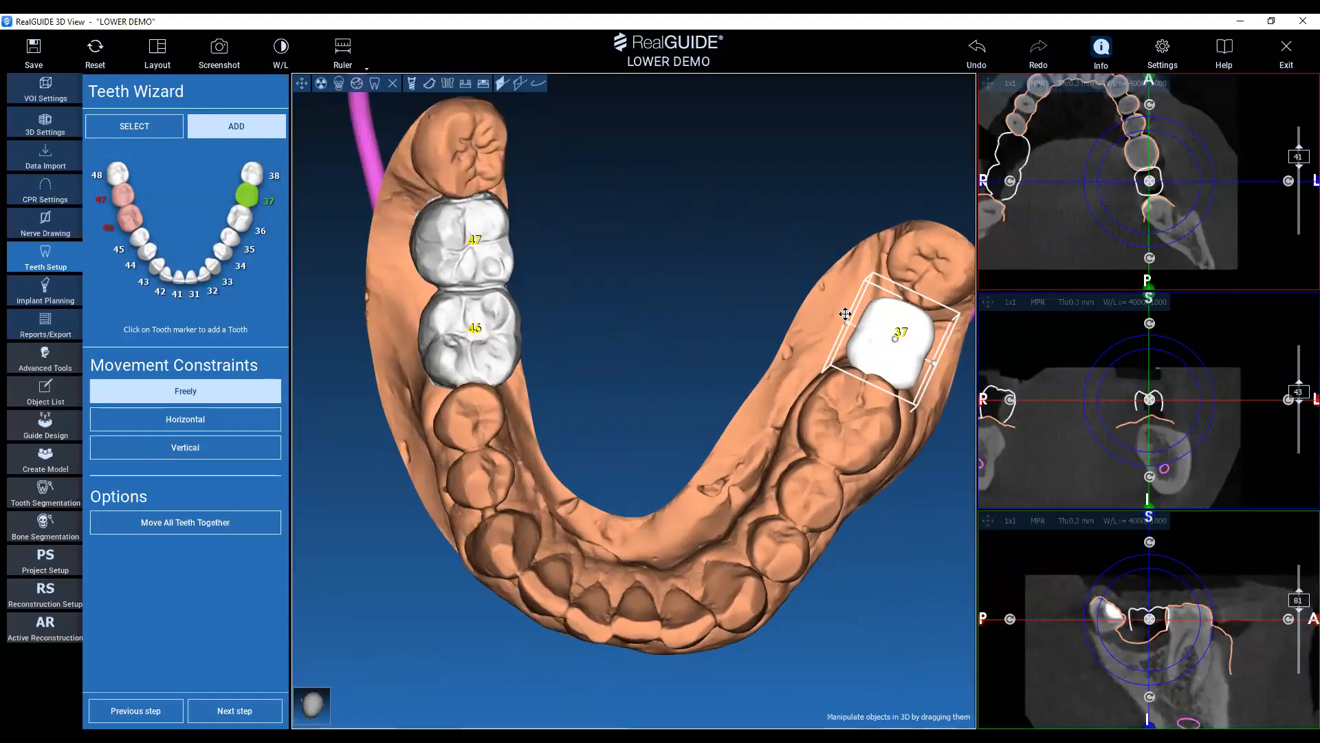
{"action": "left_click_drag", "start_coordinate": [757, 296], "coordinate": [850, 322]}
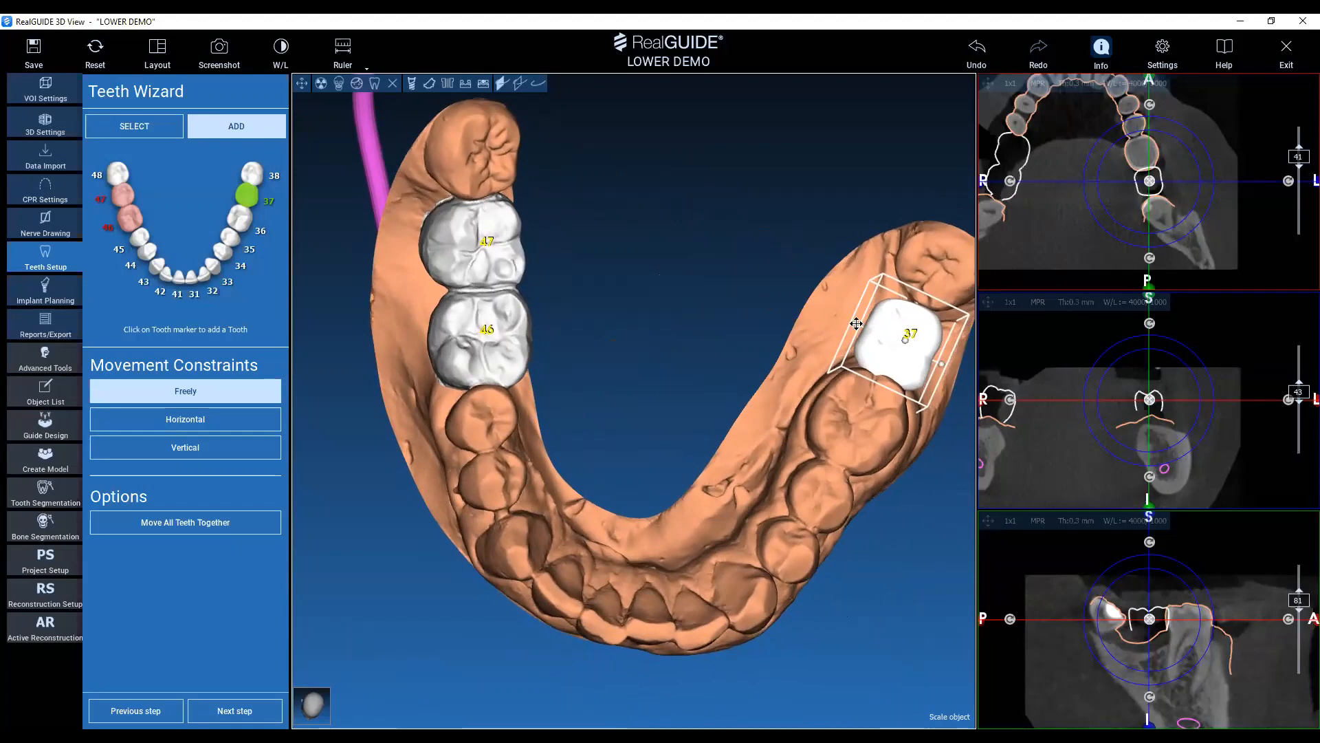
{"action": "right_click_drag", "start_coordinate": [857, 323], "coordinate": [855, 326]}
{"action": "left_click", "coordinate": [852, 325]}
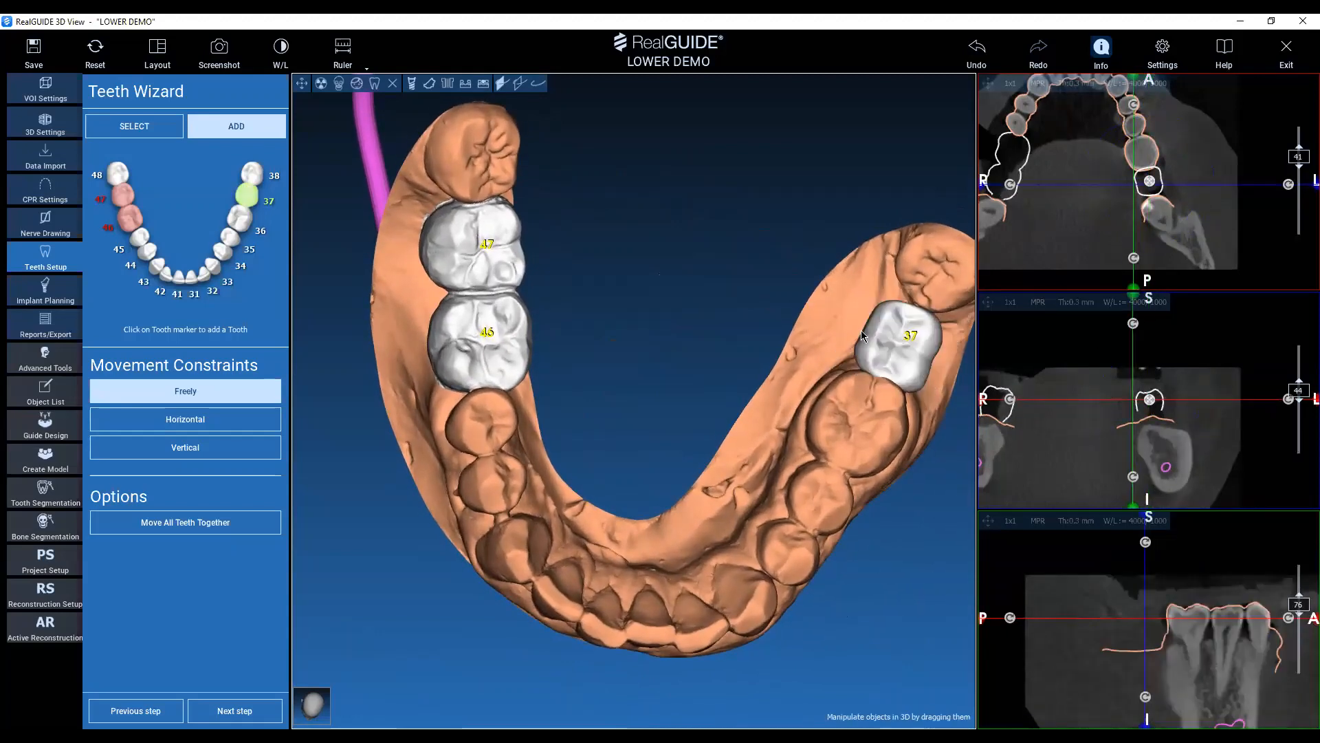
{"action": "mouse_move", "coordinate": [766, 439]}
{"action": "right_mouse_down"}
{"action": "mouse_move", "coordinate": [818, 453]}
{"action": "mouse_move", "coordinate": [740, 442]}
{"action": "mouse_move", "coordinate": [754, 439]}
{"action": "right_mouse_up"}
{"action": "middle_click_drag", "start_coordinate": [919, 380], "coordinate": [868, 386]}
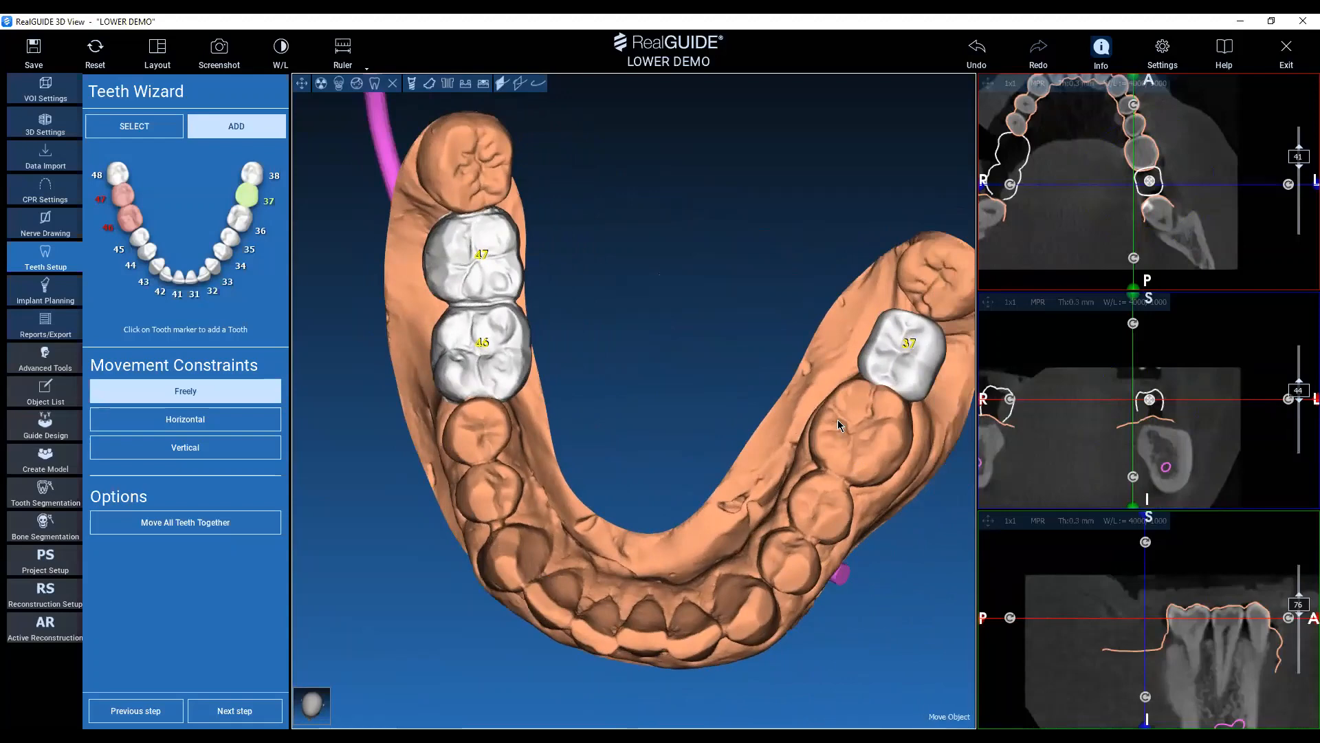
Finish the teeth setup, proceed to implant planning and turn the 3D model to an occlusal view.
{"action": "left_click", "coordinate": [240, 714]}
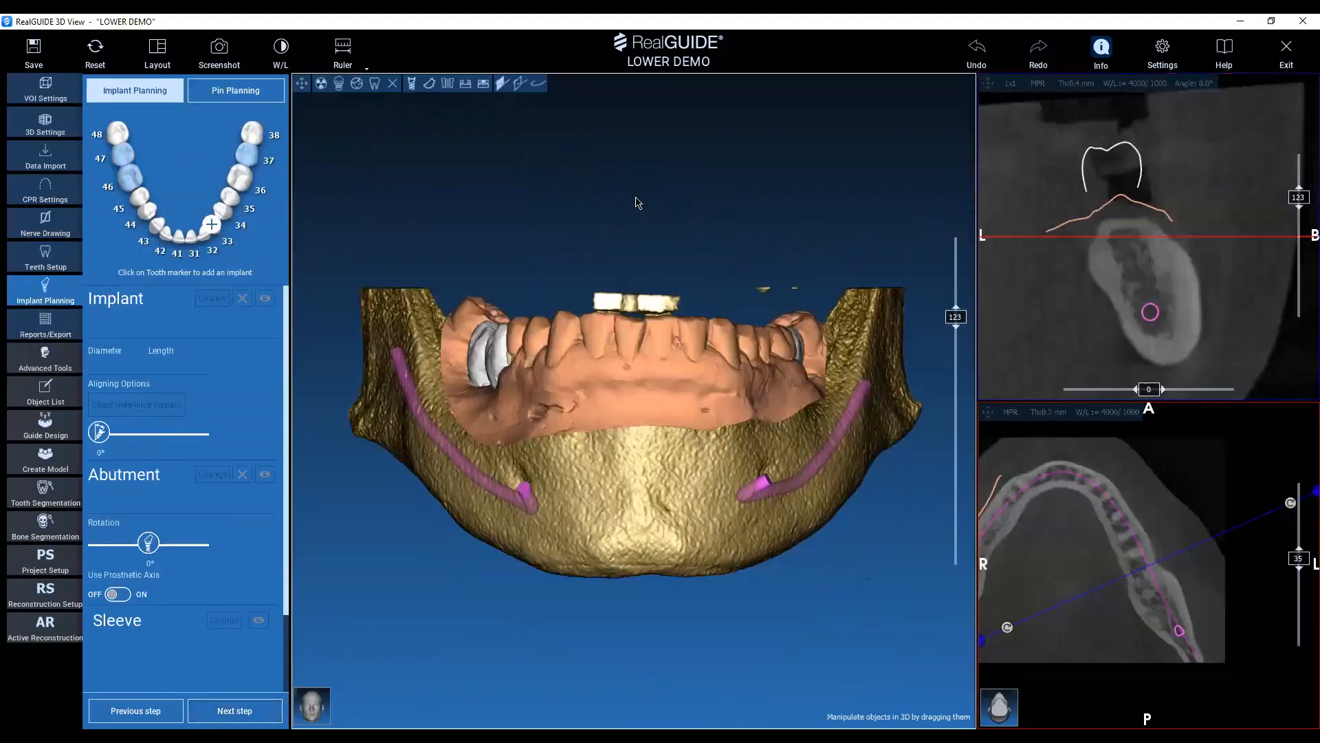
{"action": "middle_click_drag", "start_coordinate": [644, 226], "coordinate": [634, 240]}
{"action": "left_click_drag", "start_coordinate": [631, 372], "coordinate": [643, 454]}
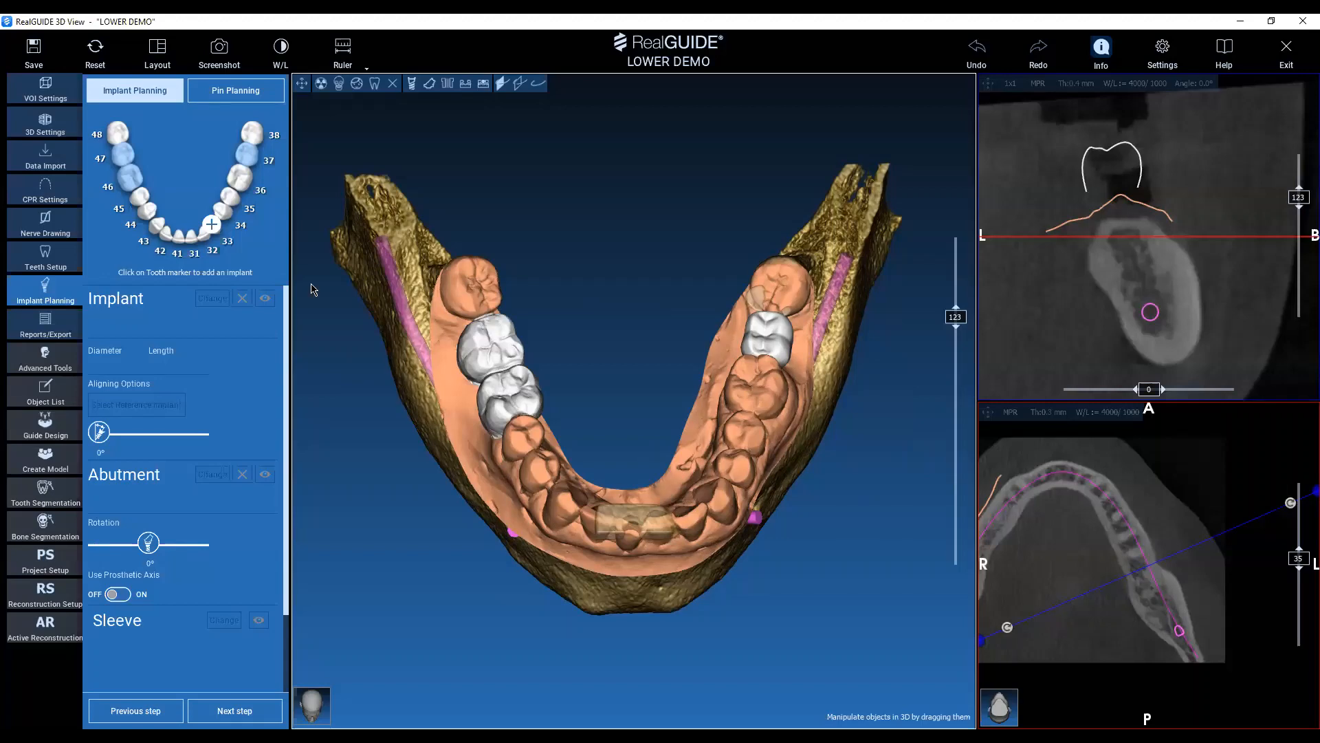
Change the window layout to 3D+3x1+CPR XRay, keeping the wizard panel on.
{"action": "key", "text": "ctrl"}
{"action": "key", "text": "ctrl"}
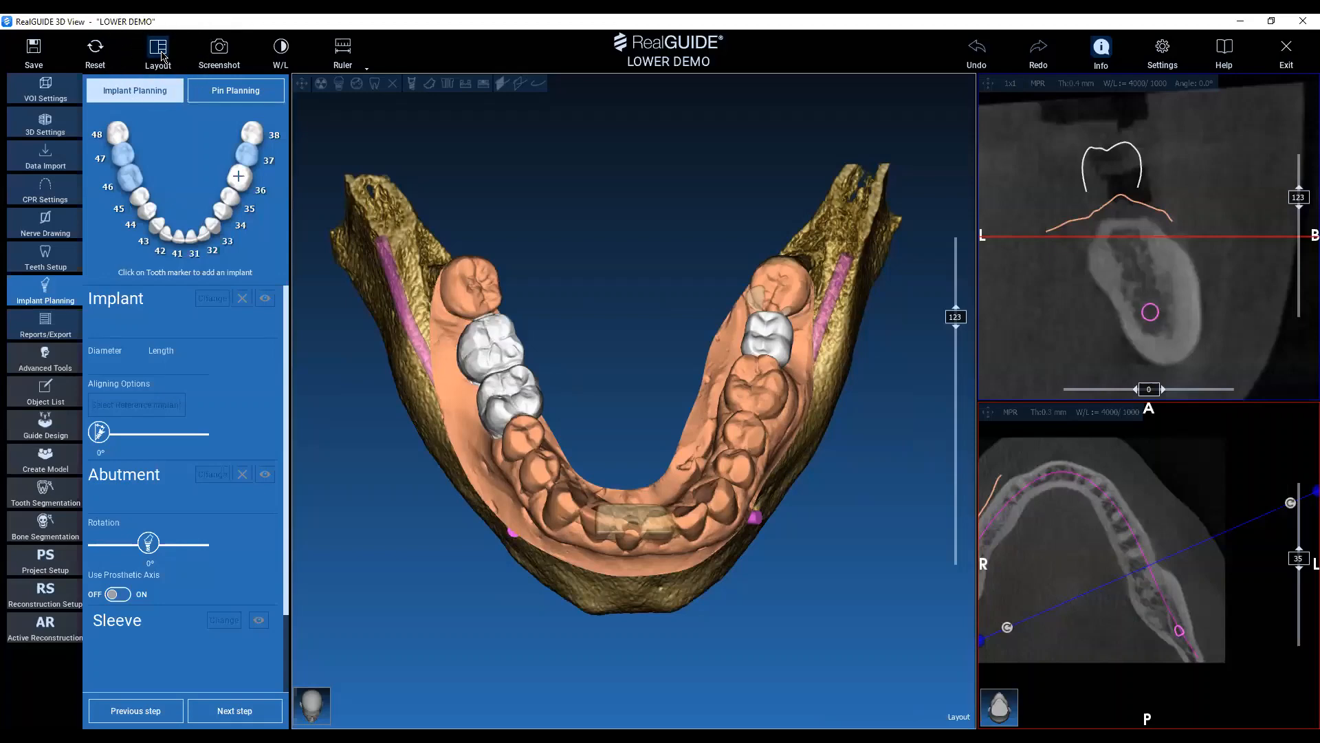
{"action": "left_click", "coordinate": [163, 56]}
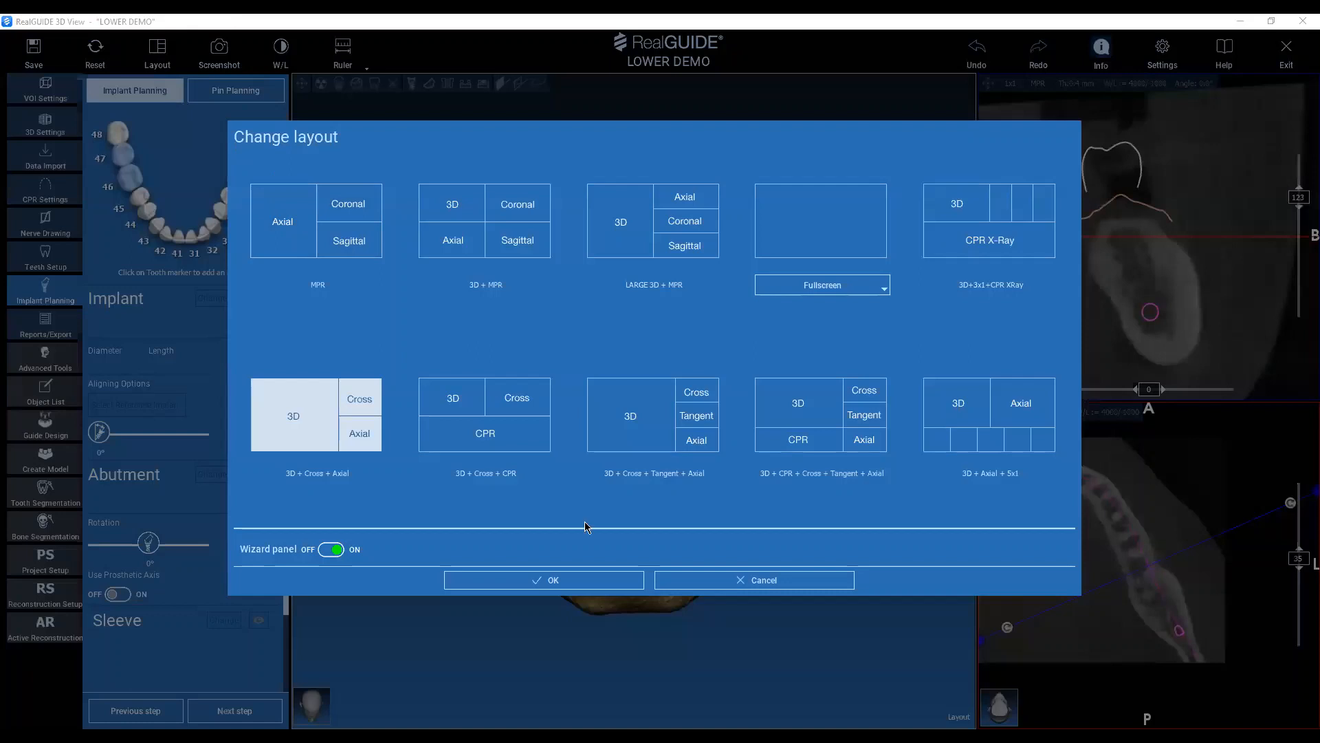
{"action": "left_click", "coordinate": [1023, 219]}
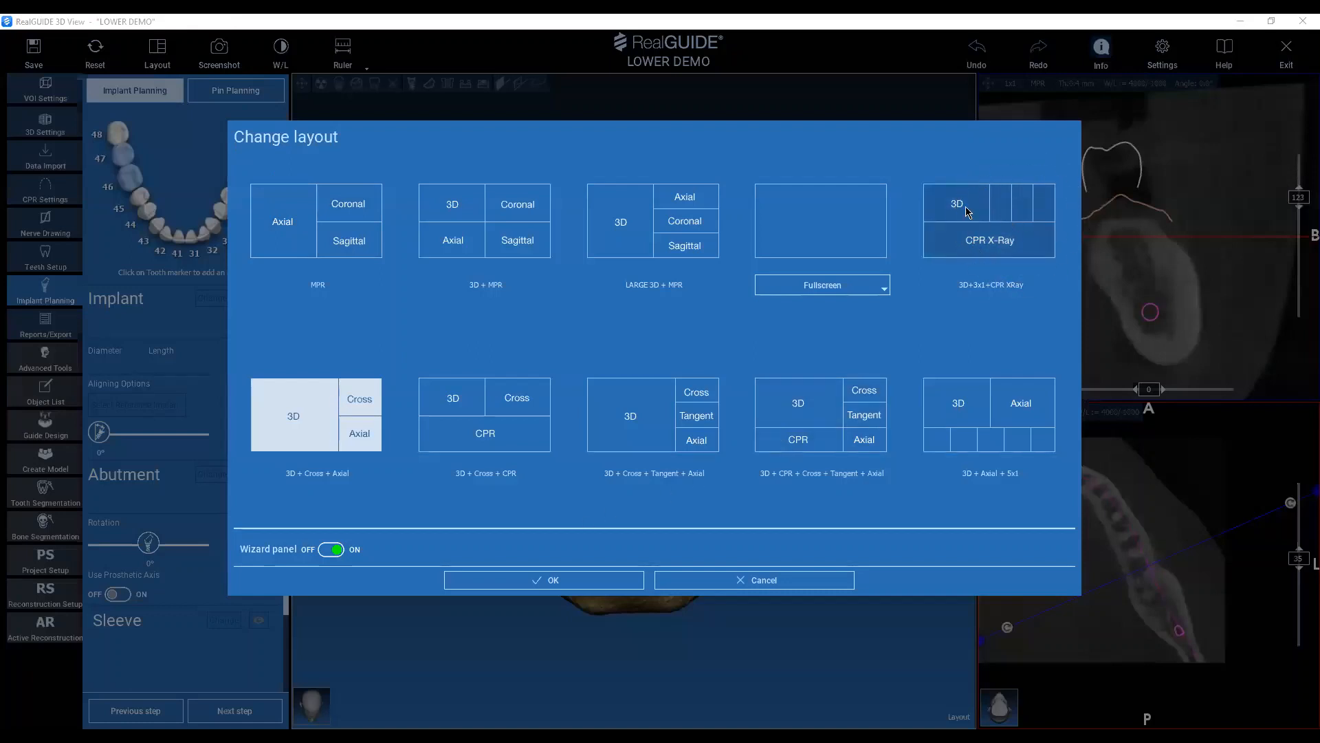
{"action": "left_click", "coordinate": [560, 581]}
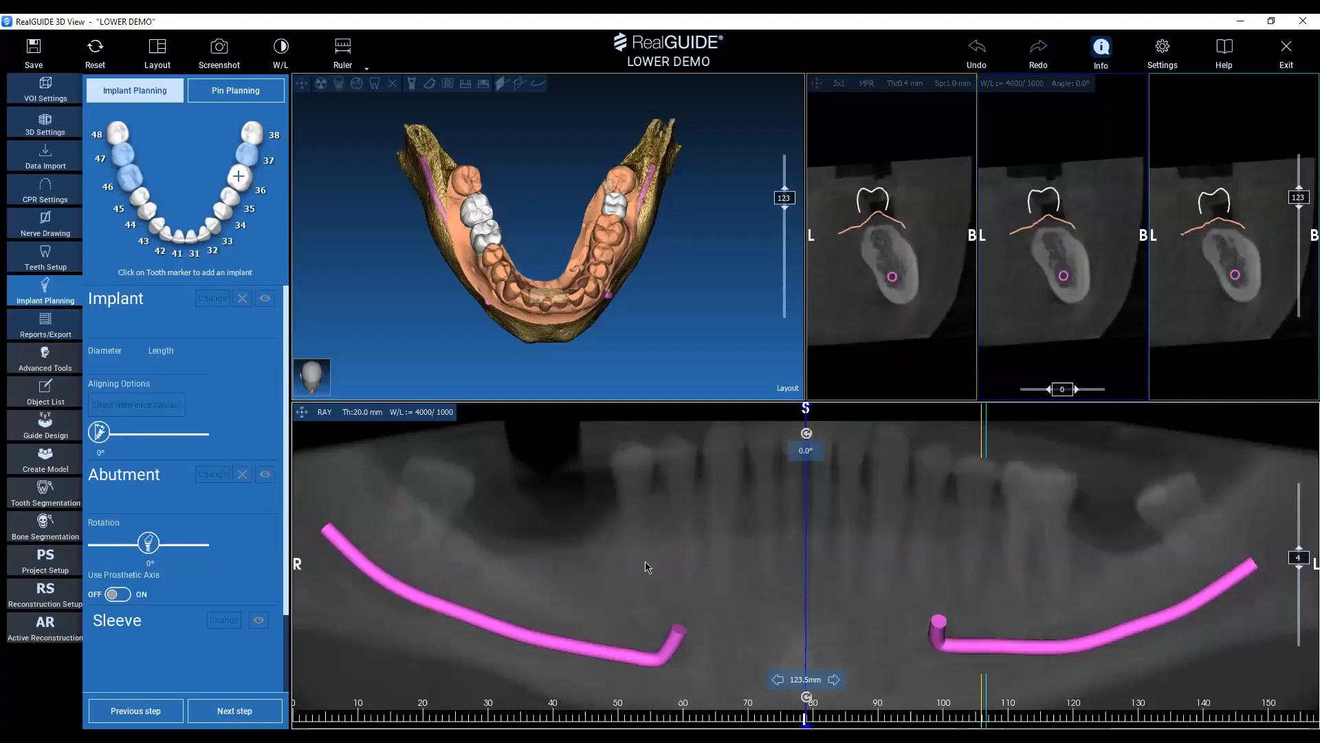
Try a 1 mm slice thickness in the panoramic X-ray view and return it to 20 mm.
{"action": "left_click", "coordinate": [367, 415]}
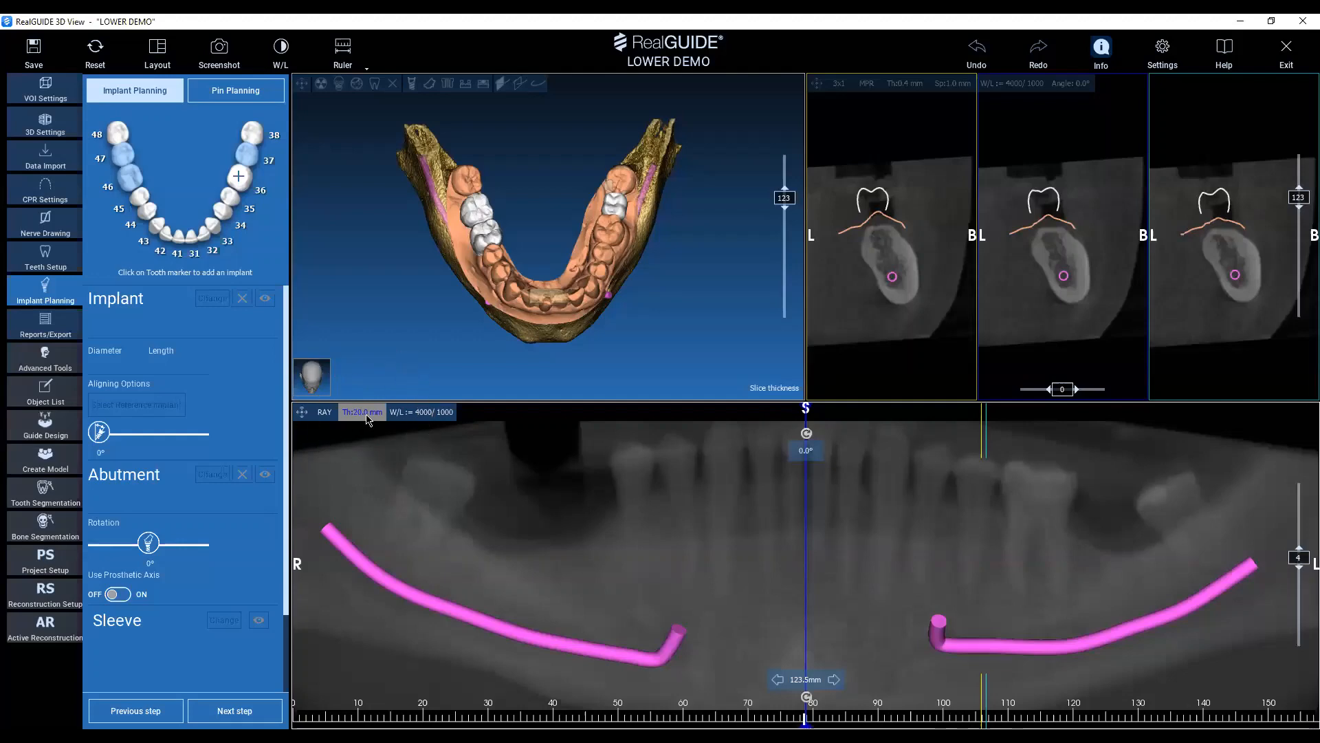
{"action": "left_click", "coordinate": [367, 415]}
{"action": "left_click", "coordinate": [367, 415]}
{"action": "left_click", "coordinate": [366, 415]}
{"action": "left_click", "coordinate": [366, 416]}
{"action": "key", "text": "ctrl"}
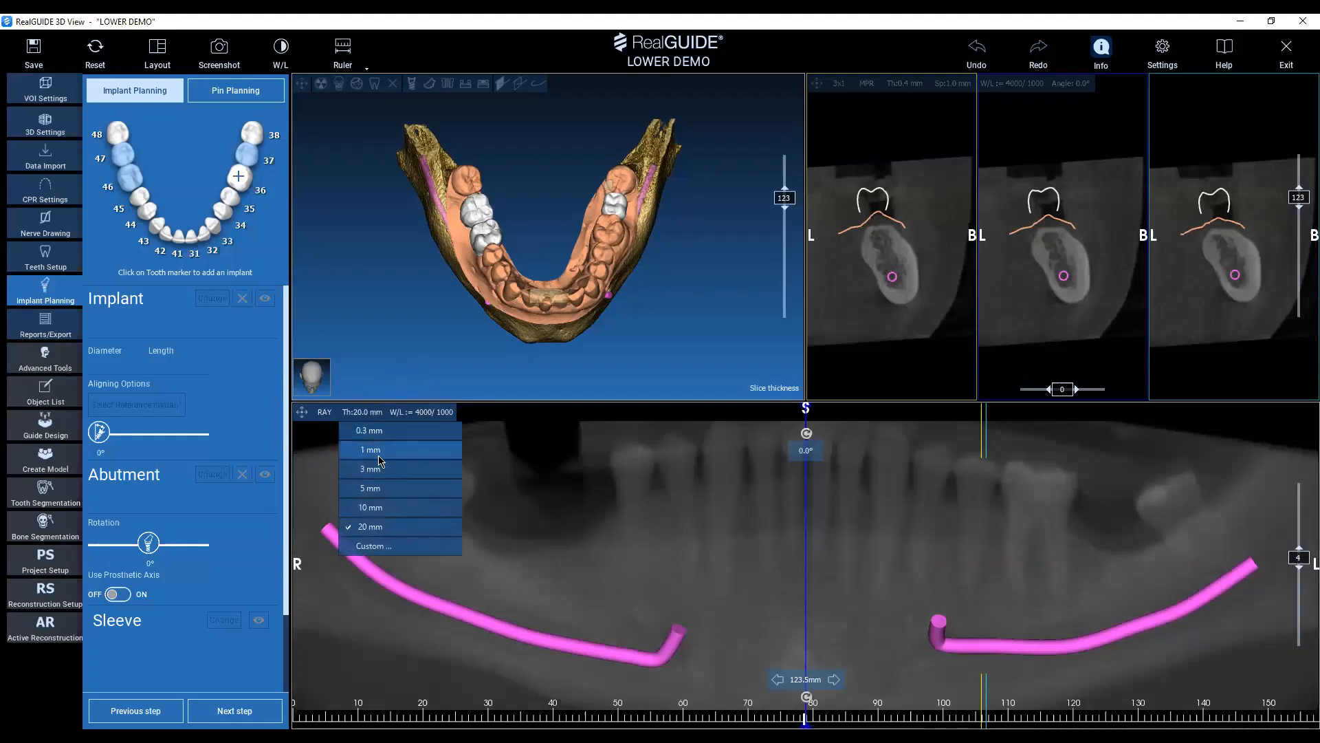
{"action": "key", "text": "ctrl"}
{"action": "left_click", "coordinate": [372, 450]}
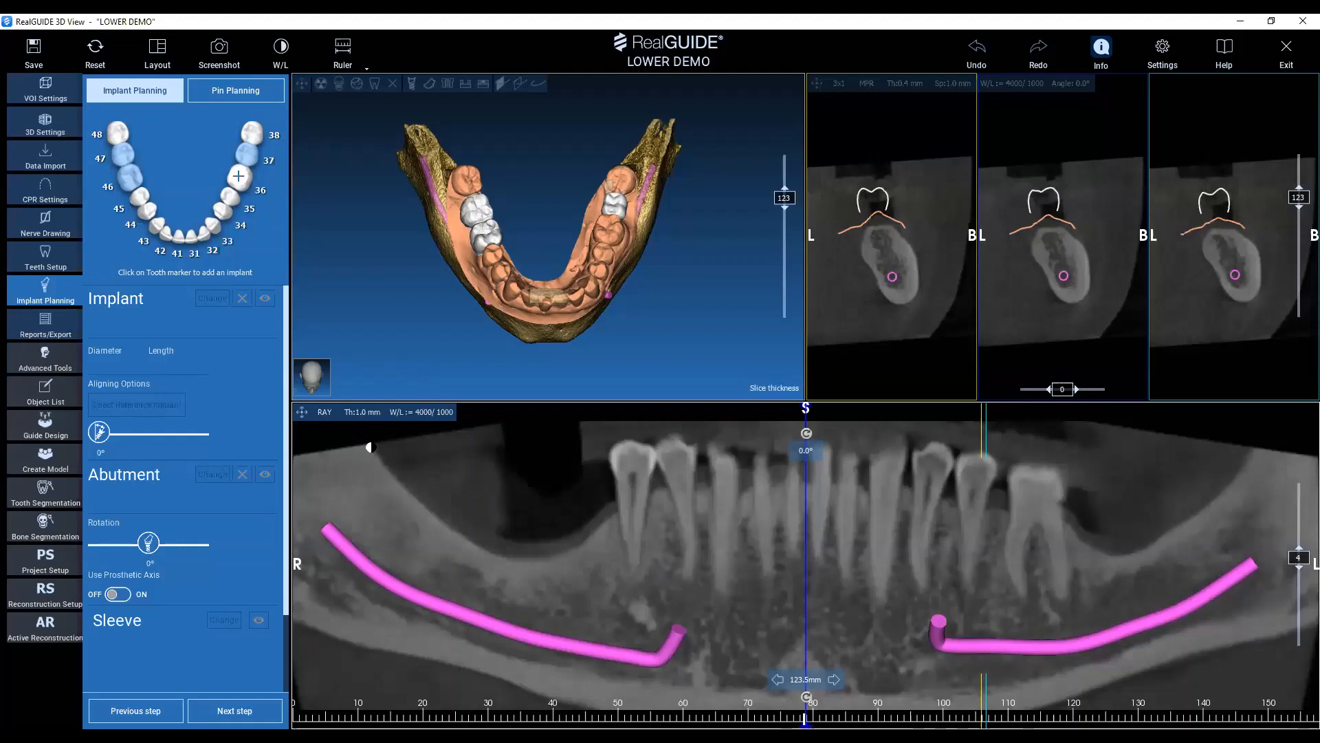
{"action": "left_click", "coordinate": [375, 413]}
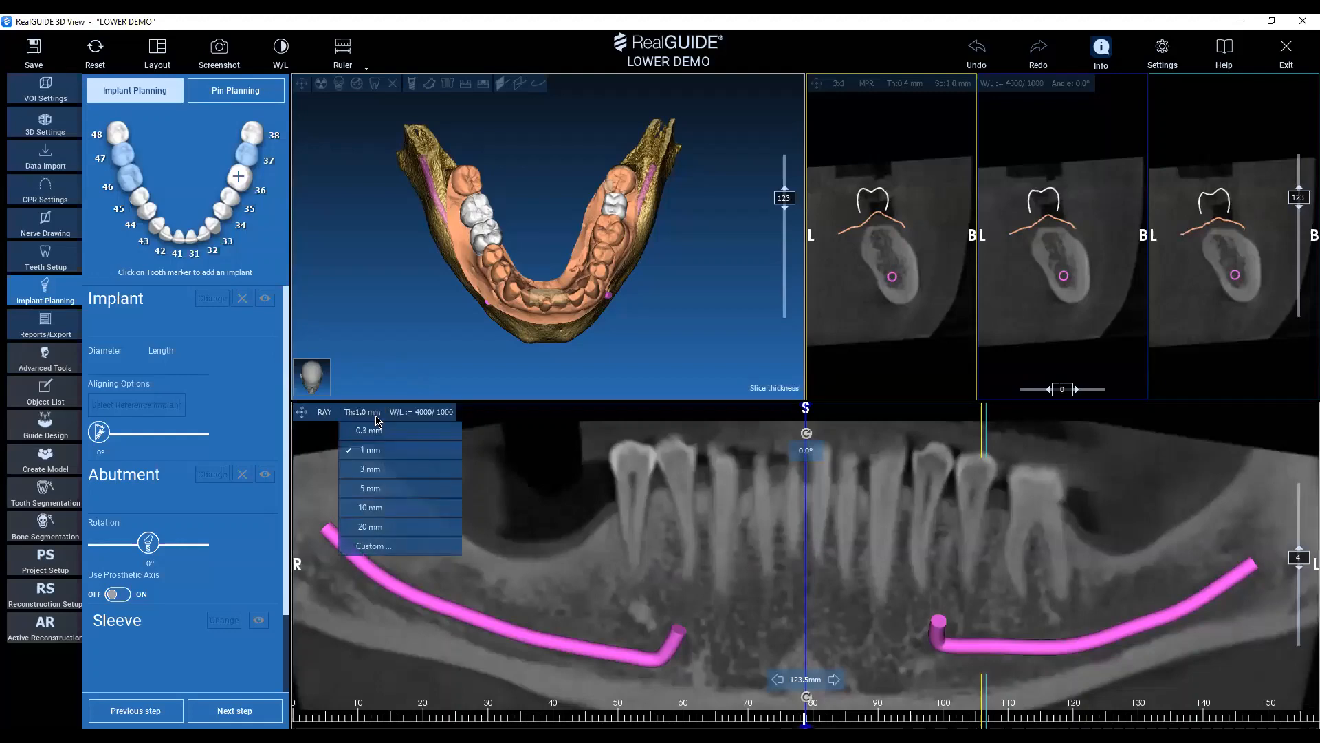
{"action": "left_click", "coordinate": [368, 528]}
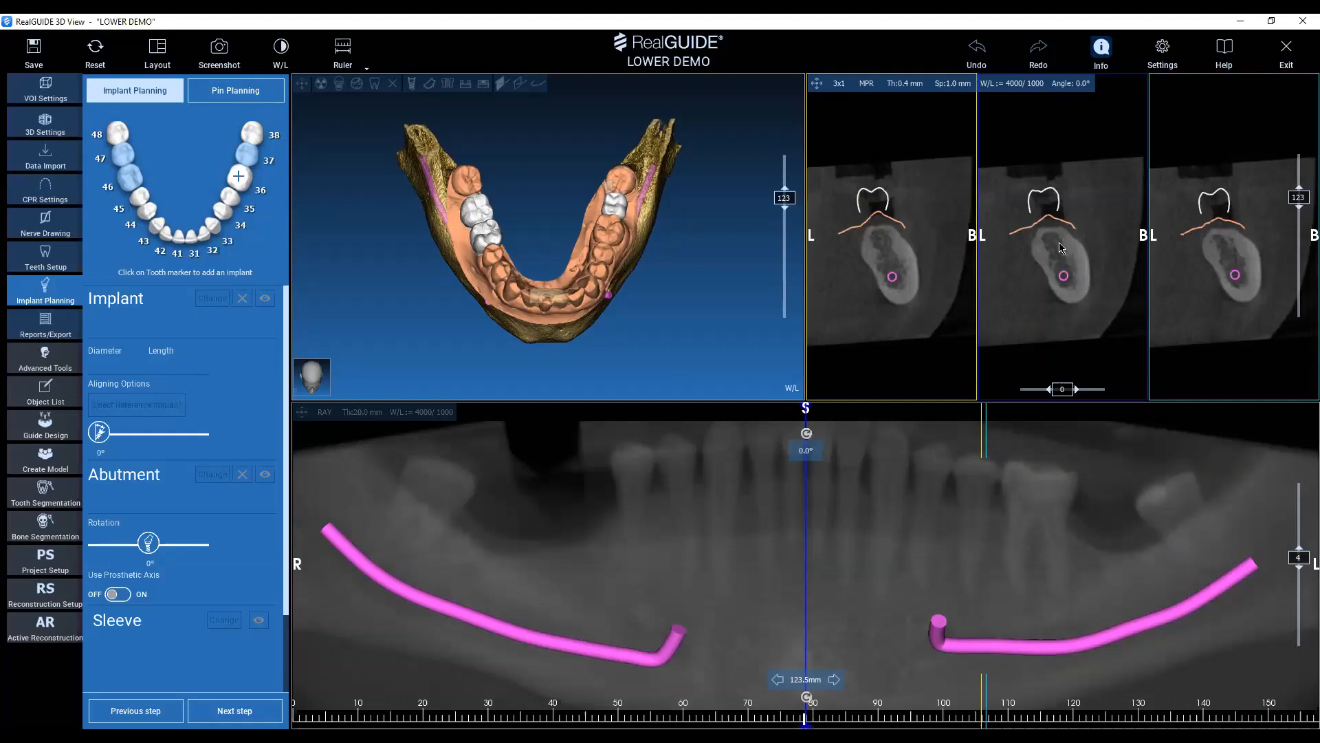
Move the cross-section position to 81.5 mm along the panoramic curve and open the cross-section spacing setting.
{"action": "left_click", "coordinate": [846, 85]}
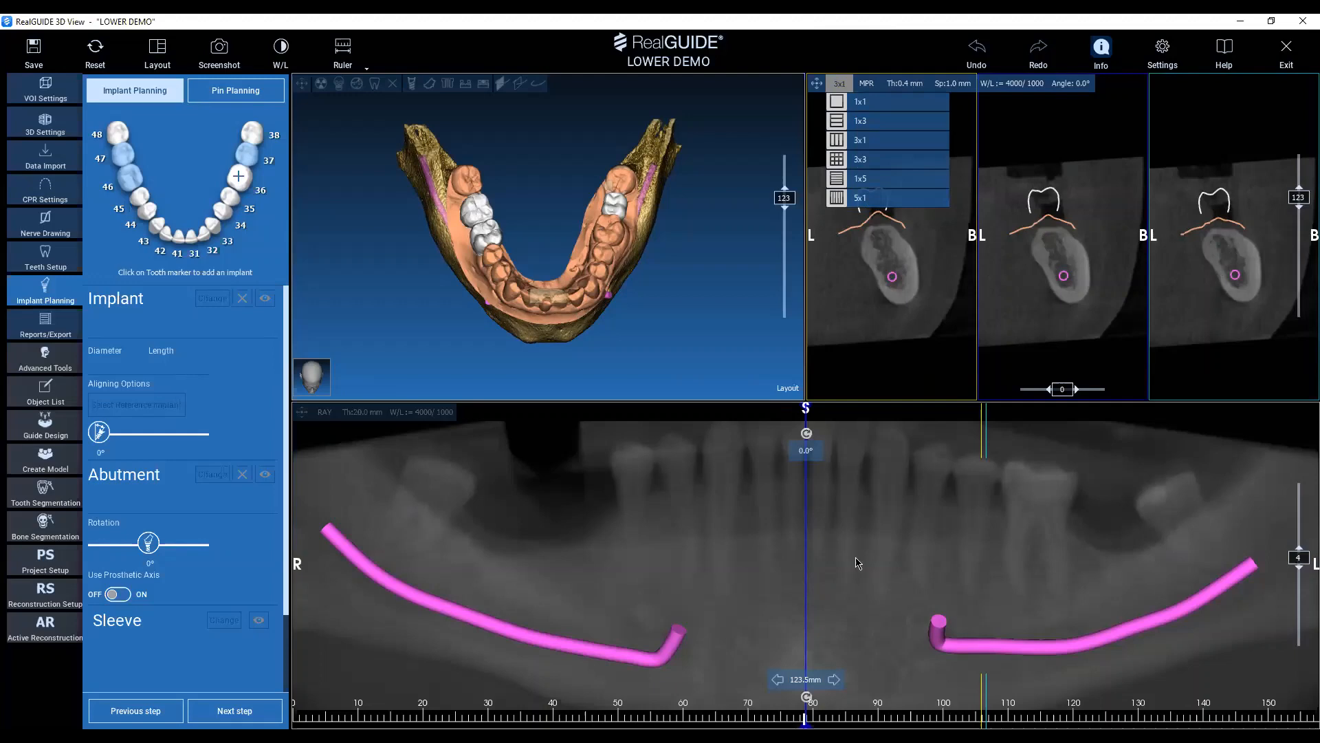
{"action": "left_click_drag", "start_coordinate": [855, 558], "coordinate": [824, 553]}
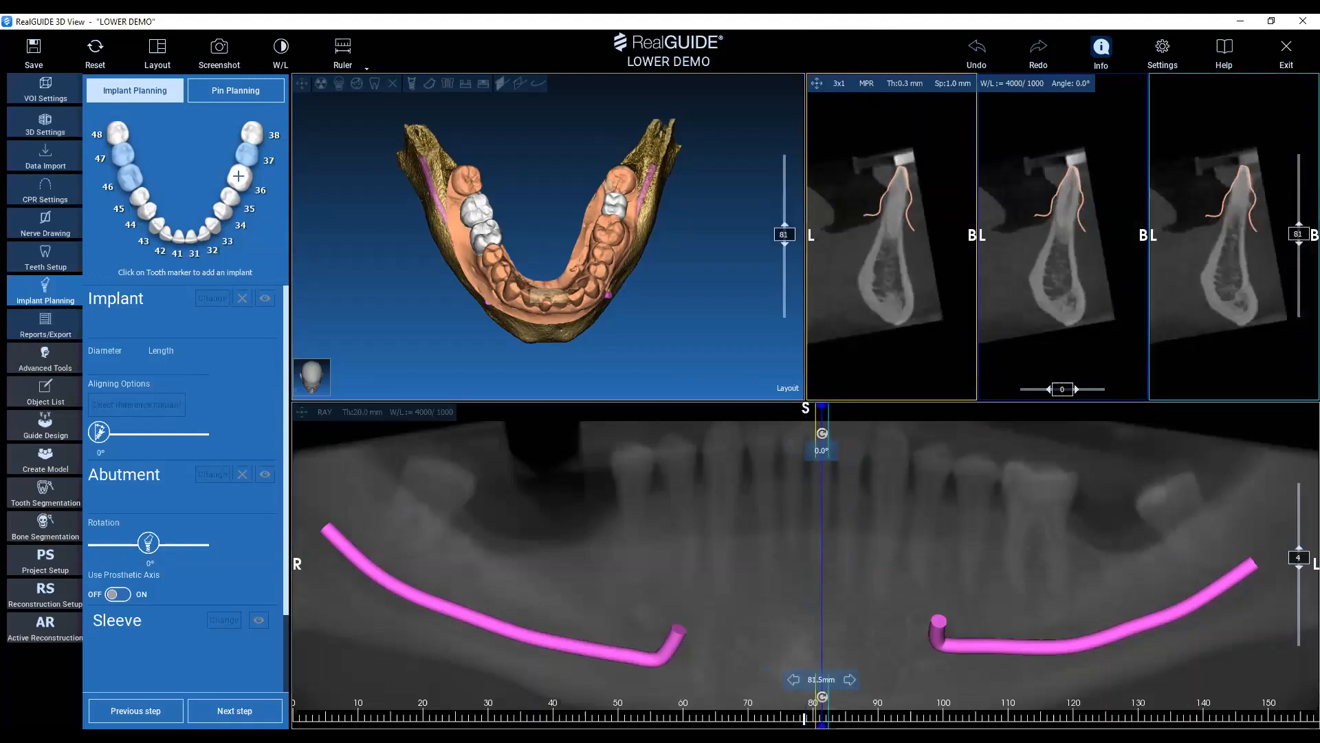
{"action": "left_click", "coordinate": [949, 91]}
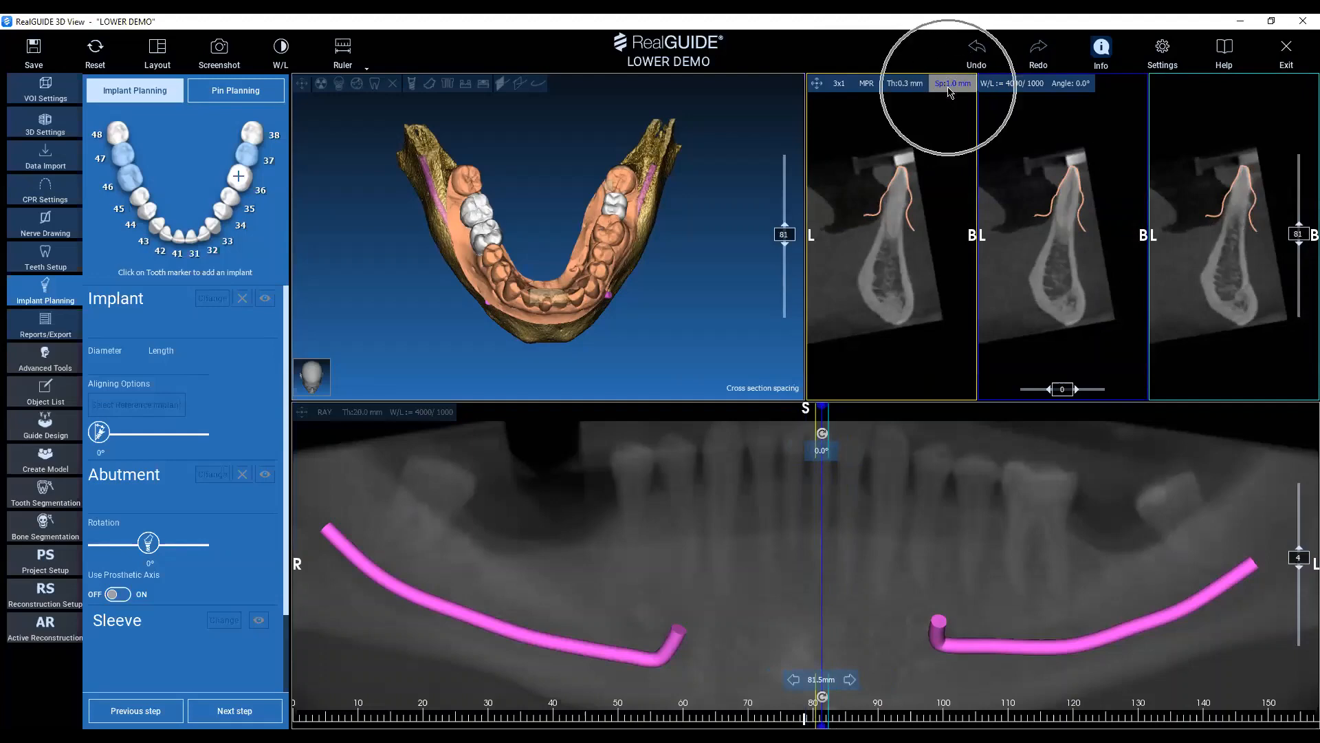
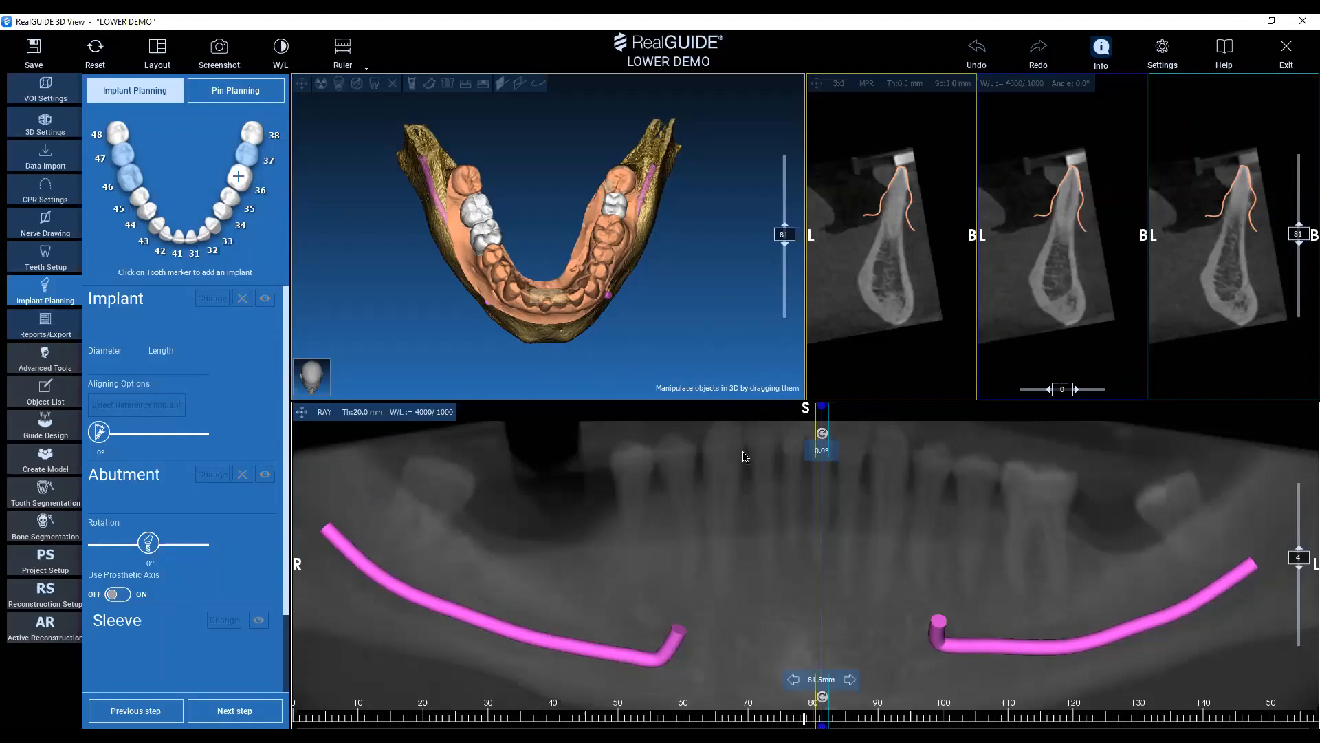
Show the scout lines in the 3D view and move the cross-section to 88, 53 and 113.3 mm along the panoramic curve.
{"action": "left_click", "coordinate": [519, 88]}
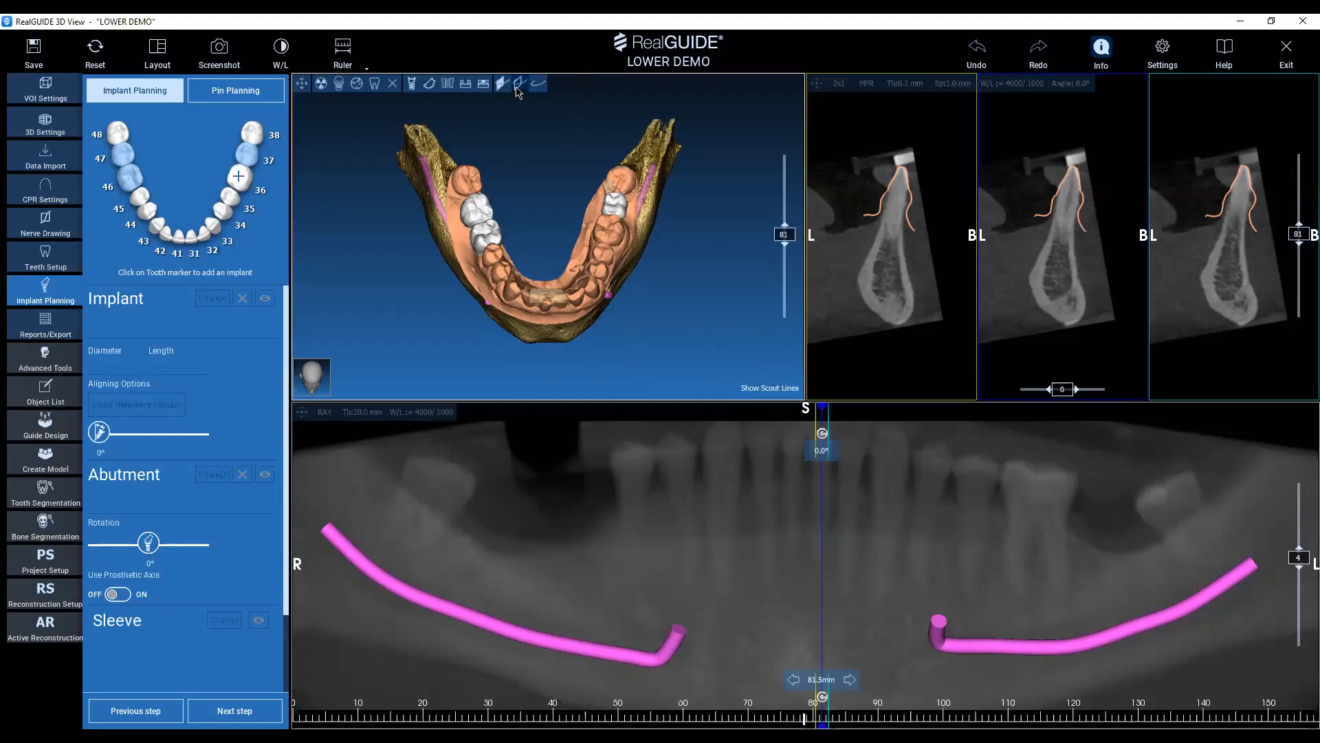
{"action": "left_click", "coordinate": [519, 91]}
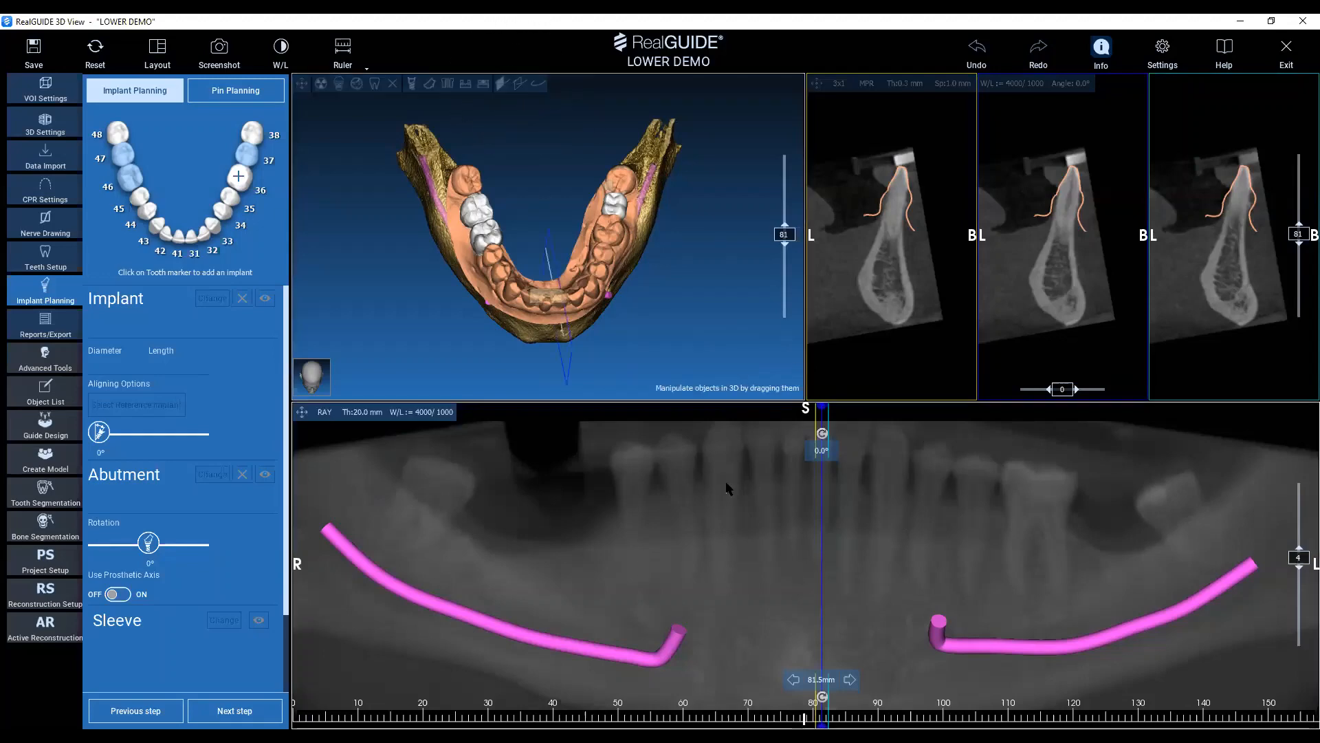
{"action": "left_click_drag", "start_coordinate": [733, 336], "coordinate": [704, 325]}
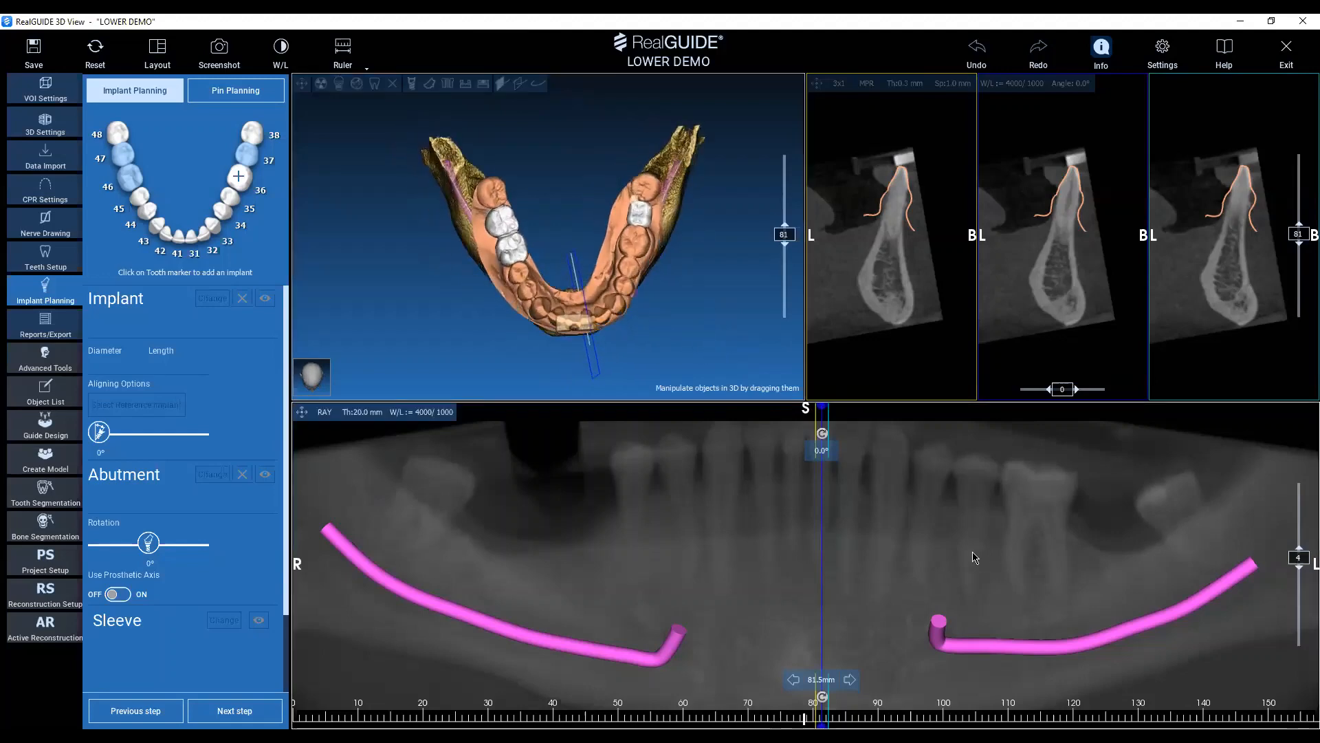
{"action": "left_click_drag", "start_coordinate": [969, 552], "coordinate": [828, 497]}
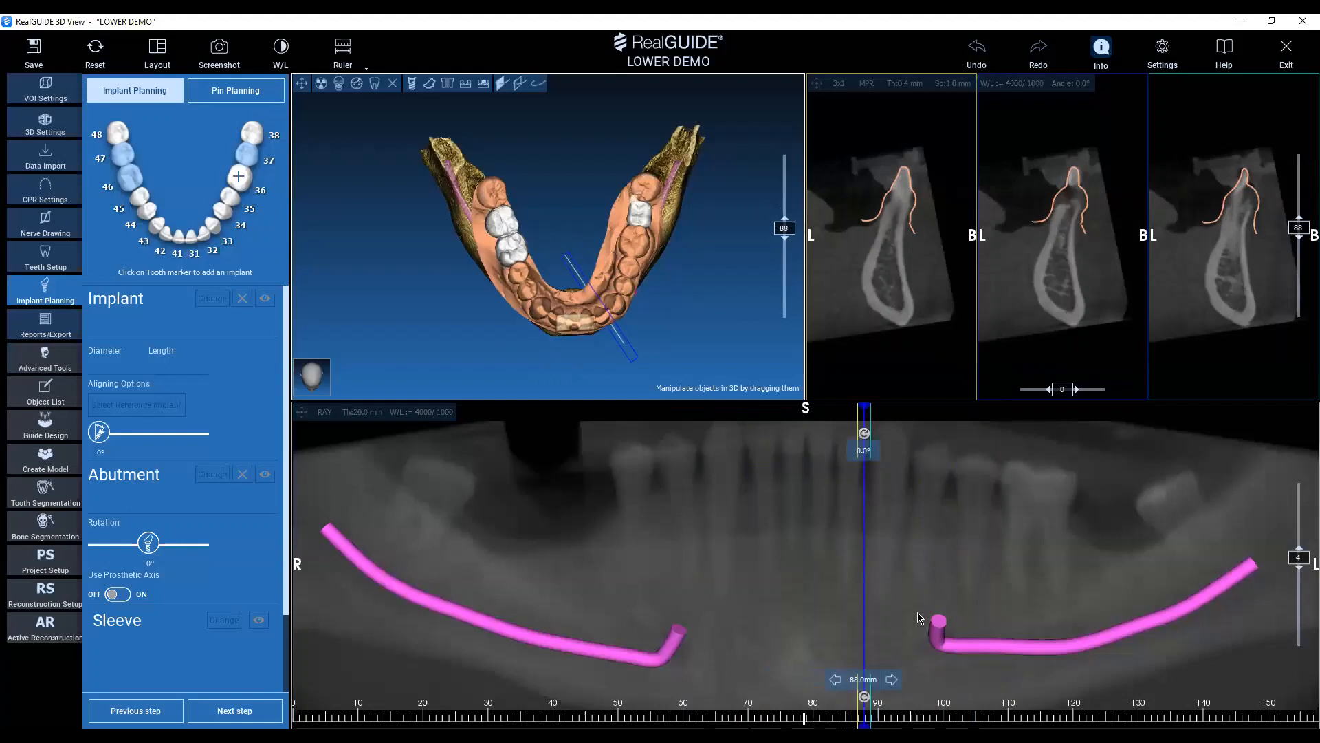
{"action": "left_click", "coordinate": [639, 486]}
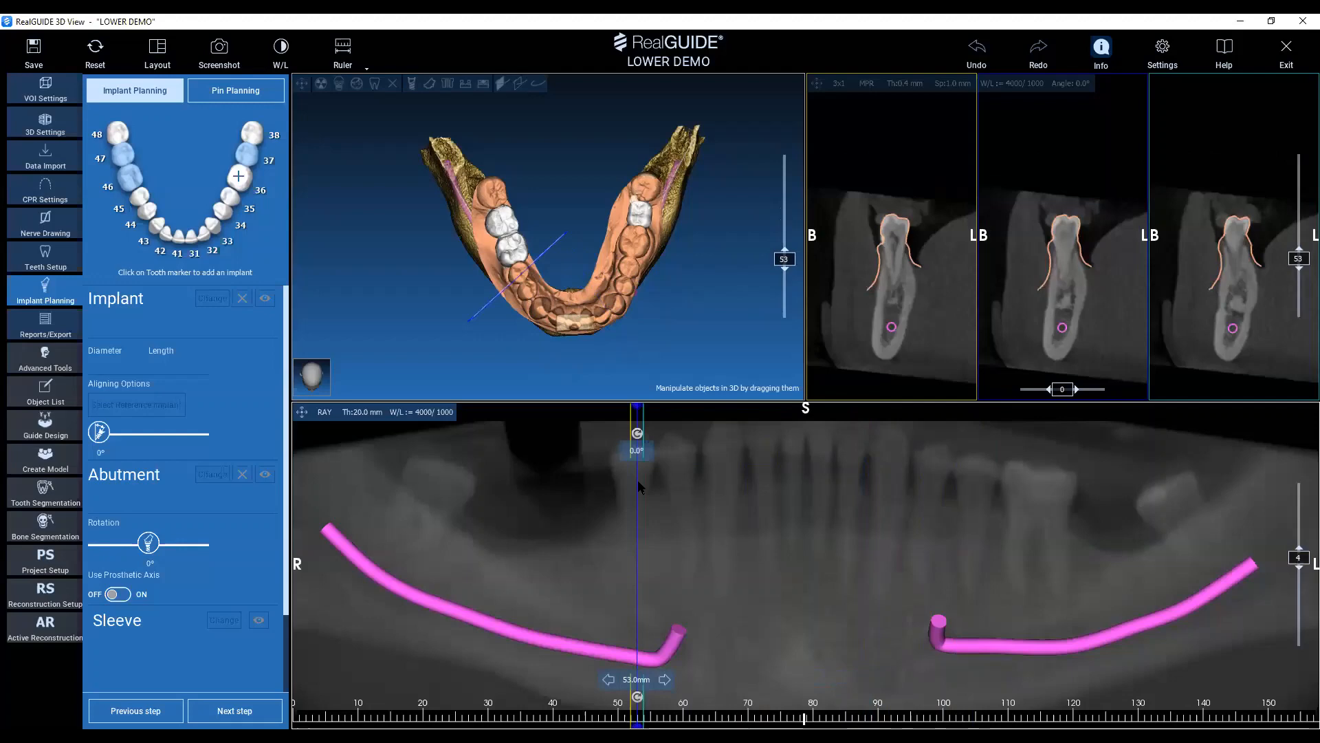
{"action": "double_click", "coordinate": [635, 247]}
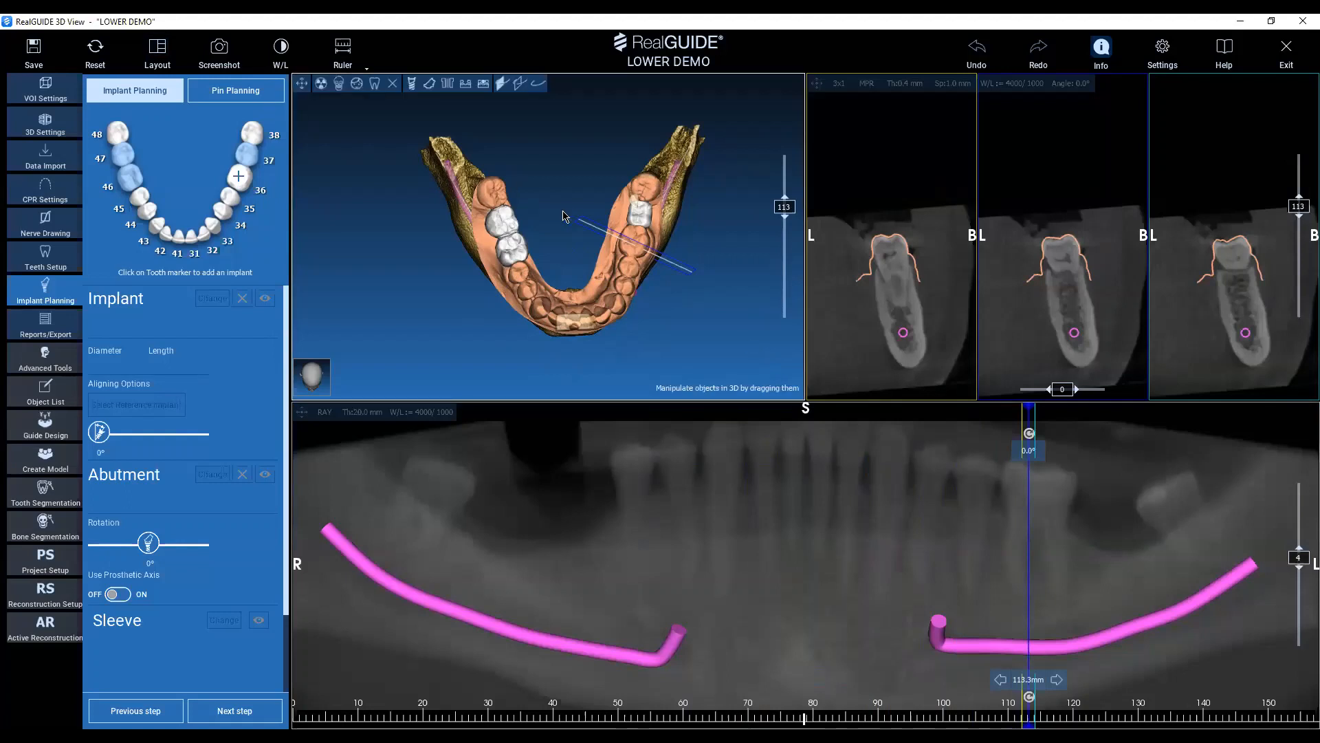
Save the project under the name test.
{"action": "left_click", "coordinate": [34, 52]}
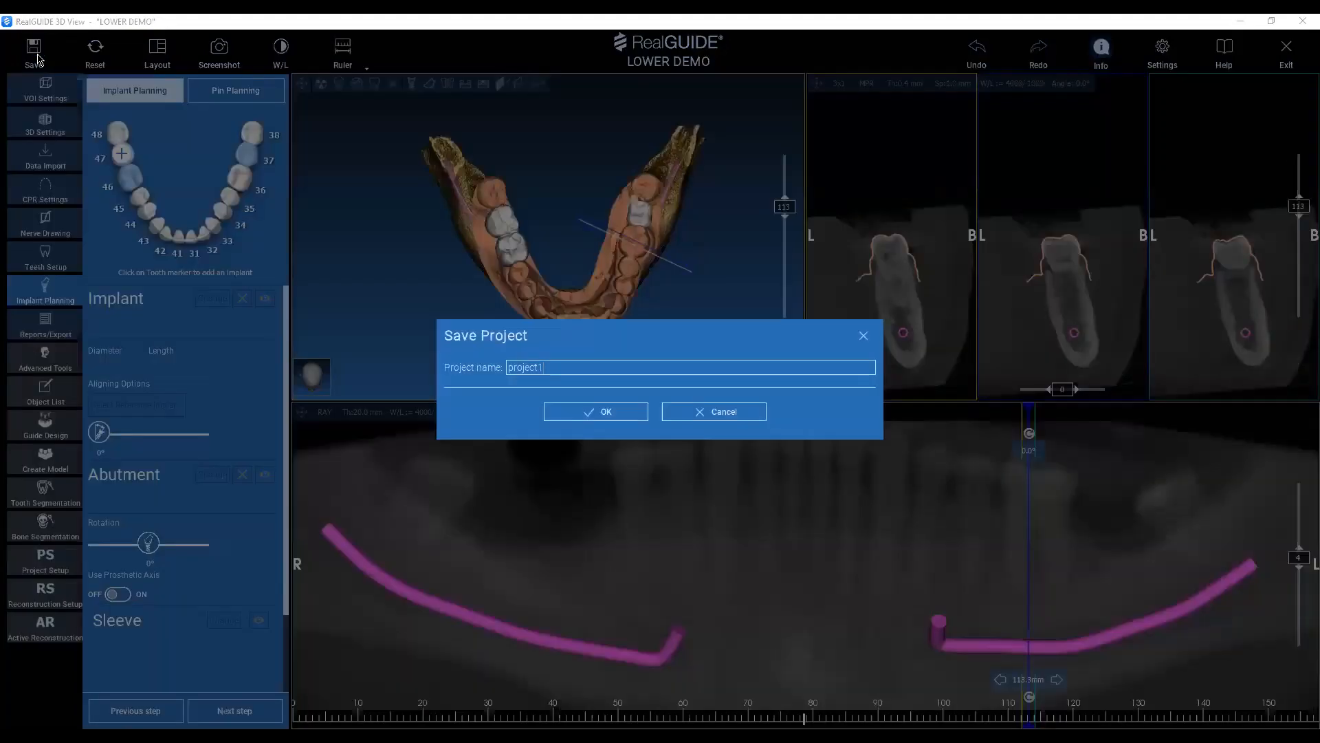
{"action": "left_click", "coordinate": [713, 411]}
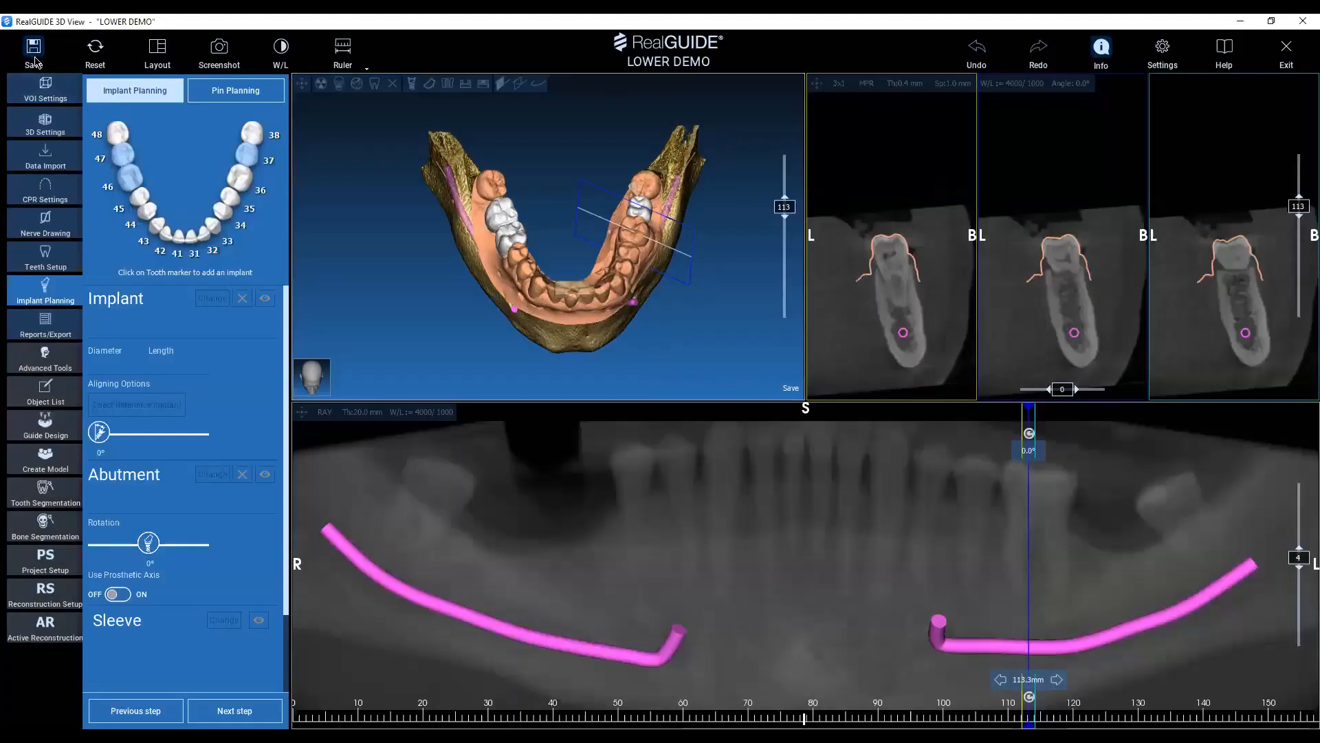
{"action": "left_click", "coordinate": [35, 61]}
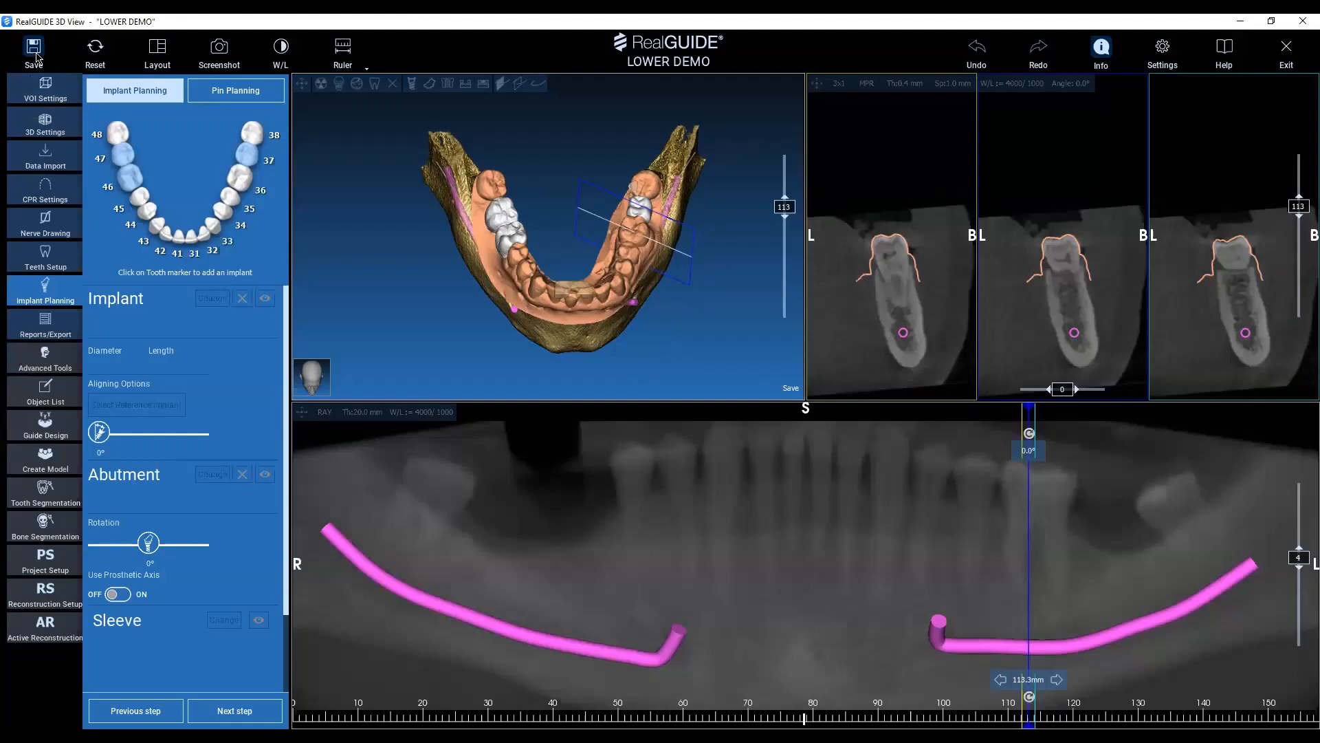
{"action": "left_click", "coordinate": [34, 59]}
{"action": "key", "text": "BackSpace"}
{"action": "key", "text": "BackSpace"}
{"action": "key", "text": "BackSpace"}
{"action": "key", "text": "BackSpace"}
{"action": "key", "text": "BackSpace"}
{"action": "key", "text": "BackSpace"}
{"action": "key", "text": "BackSpace"}
{"action": "key", "text": "BackSpace"}
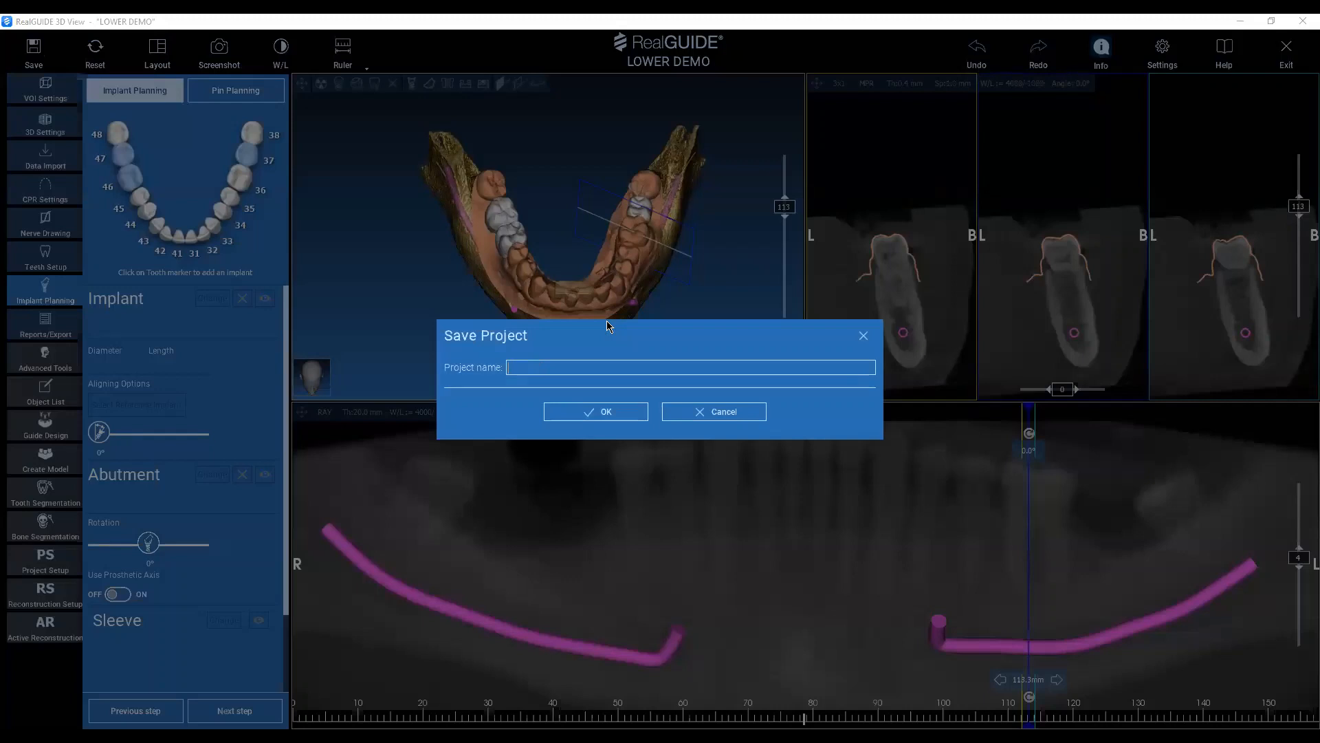
{"action": "key", "text": "BackSpace"}
{"action": "key", "text": "BackSpace"}
{"action": "left_click", "coordinate": [638, 417]}
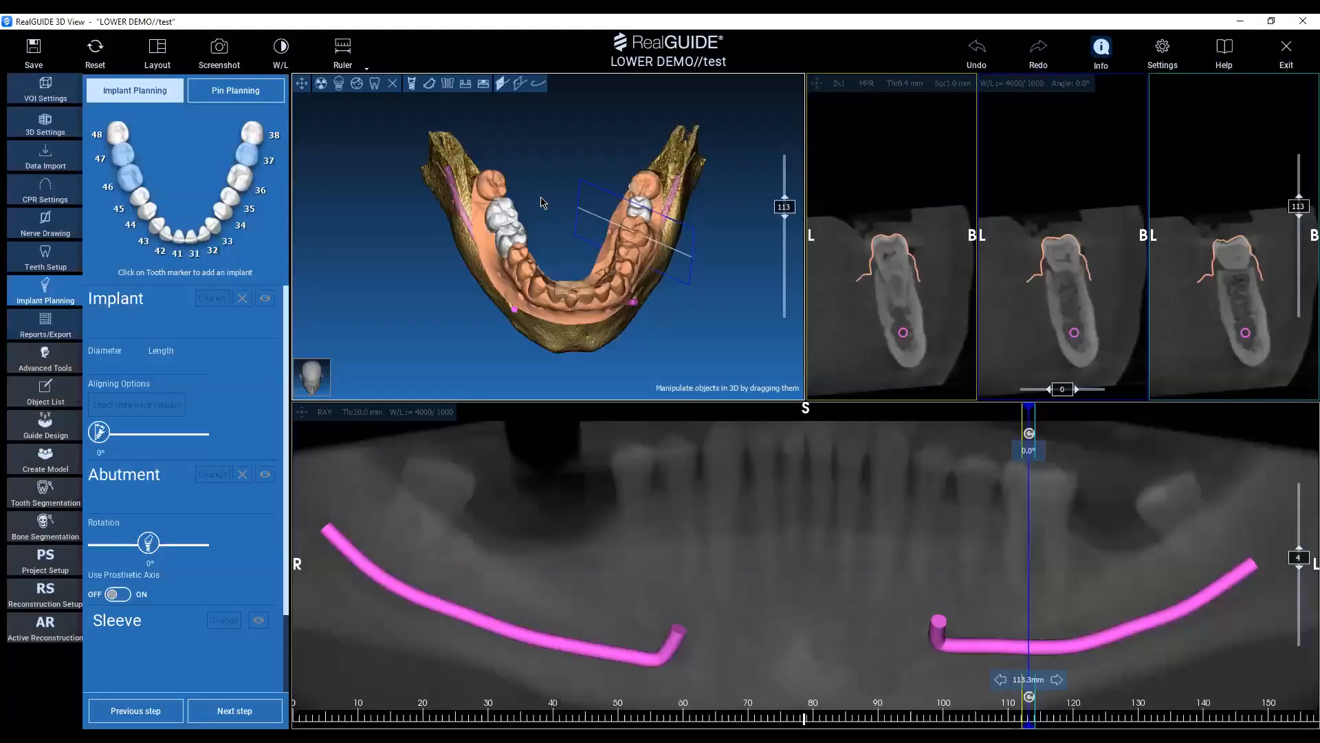
Position the cross-section through tooth 46 in the panoramic view and open the implant library for that site.
{"action": "left_click_drag", "start_coordinate": [526, 165], "coordinate": [535, 232]}
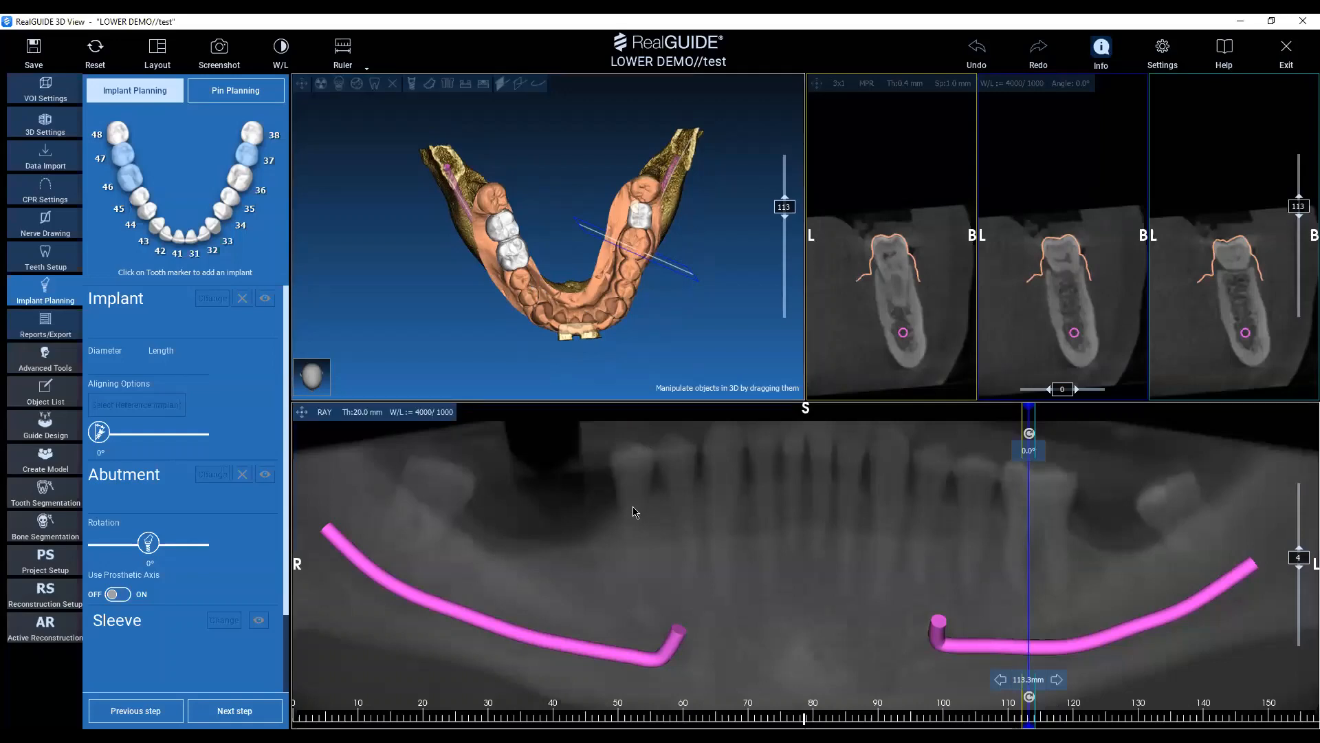
{"action": "left_click", "coordinate": [603, 542]}
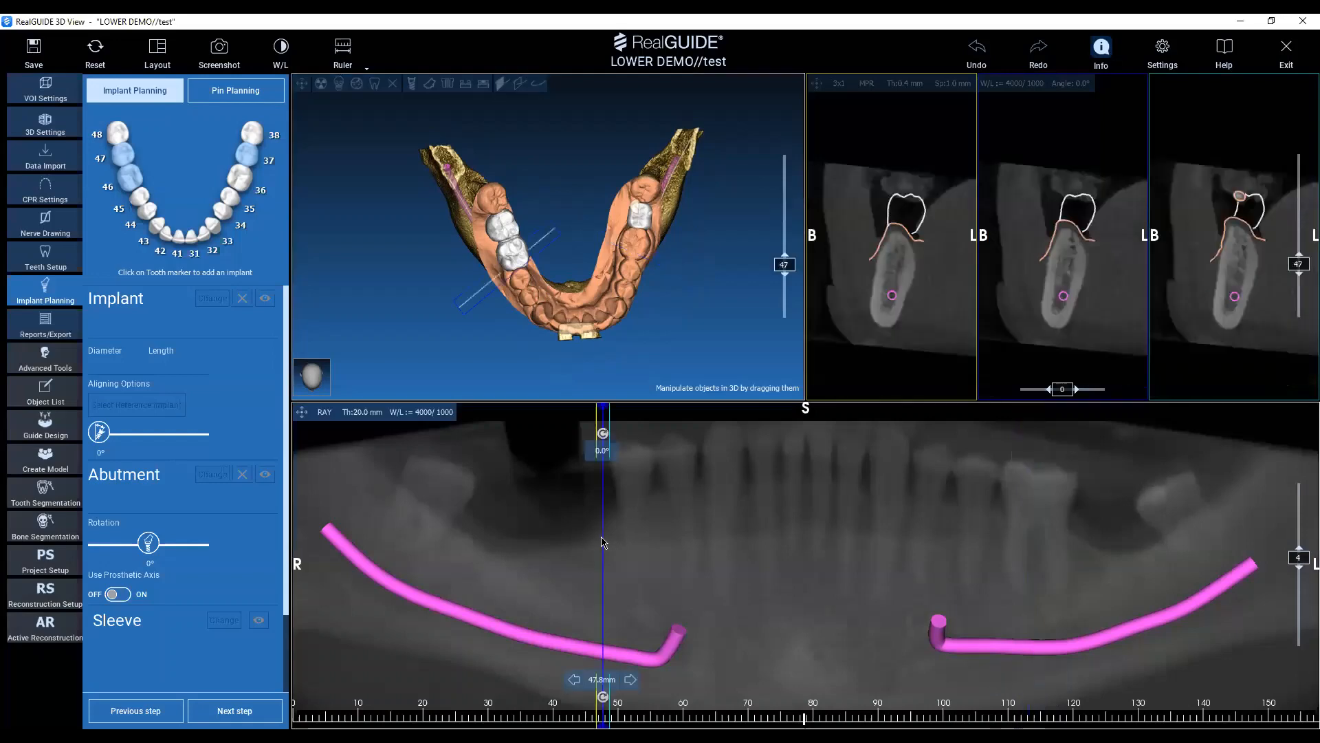
{"action": "left_click_drag", "start_coordinate": [601, 542], "coordinate": [591, 536]}
{"action": "left_click_drag", "start_coordinate": [642, 357], "coordinate": [621, 338]}
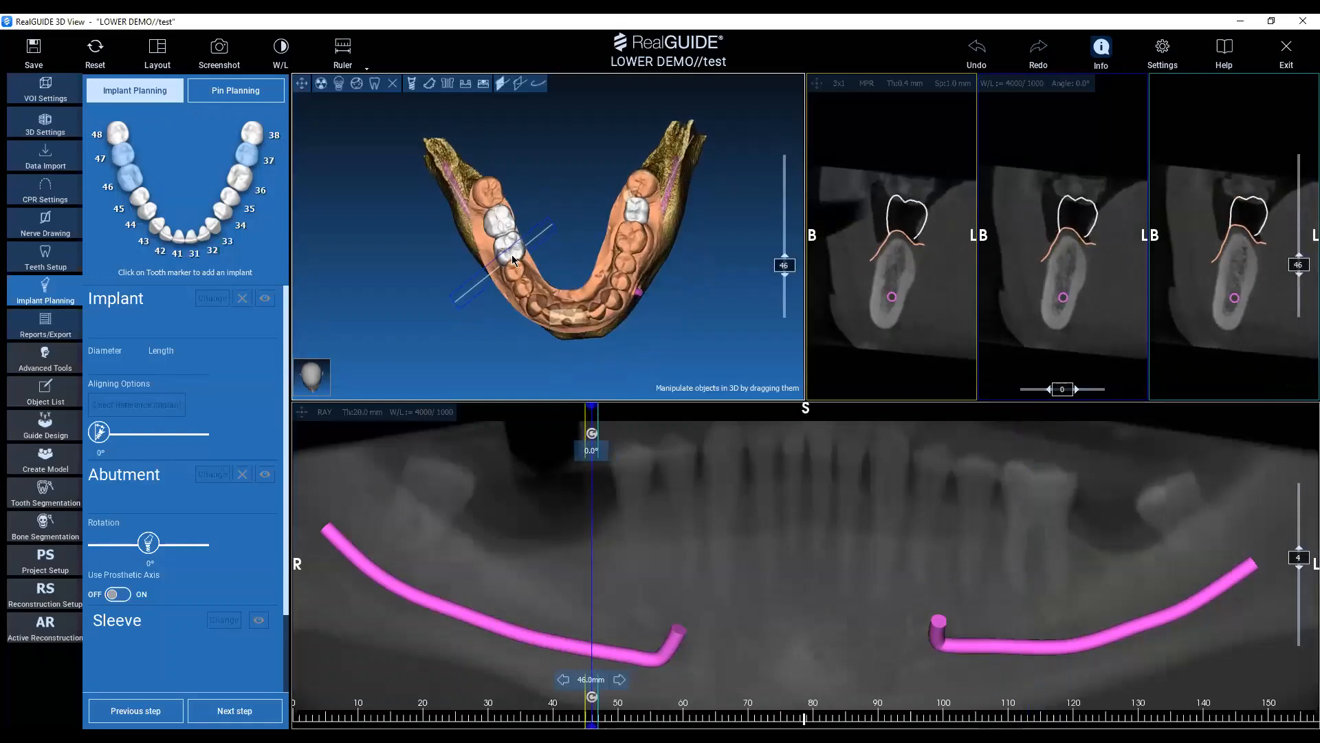
{"action": "left_click_drag", "start_coordinate": [645, 271], "coordinate": [575, 248]}
{"action": "right_click_drag", "start_coordinate": [574, 247], "coordinate": [569, 291]}
{"action": "left_click_drag", "start_coordinate": [570, 292], "coordinate": [645, 315]}
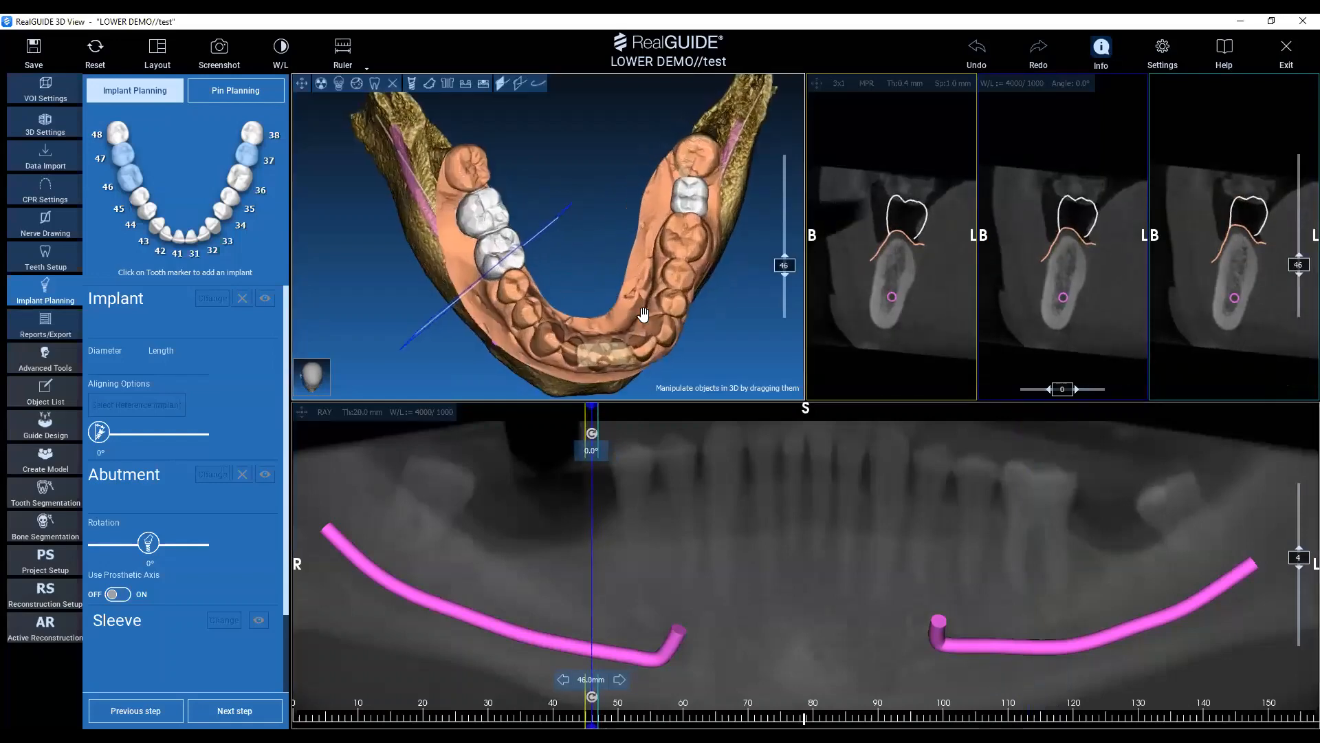
{"action": "middle_click_drag", "start_coordinate": [567, 278], "coordinate": [636, 303]}
{"action": "right_click_drag", "start_coordinate": [636, 303], "coordinate": [636, 322]}
{"action": "middle_click_drag", "start_coordinate": [636, 320], "coordinate": [613, 296]}
{"action": "left_click_drag", "start_coordinate": [646, 312], "coordinate": [638, 315]}
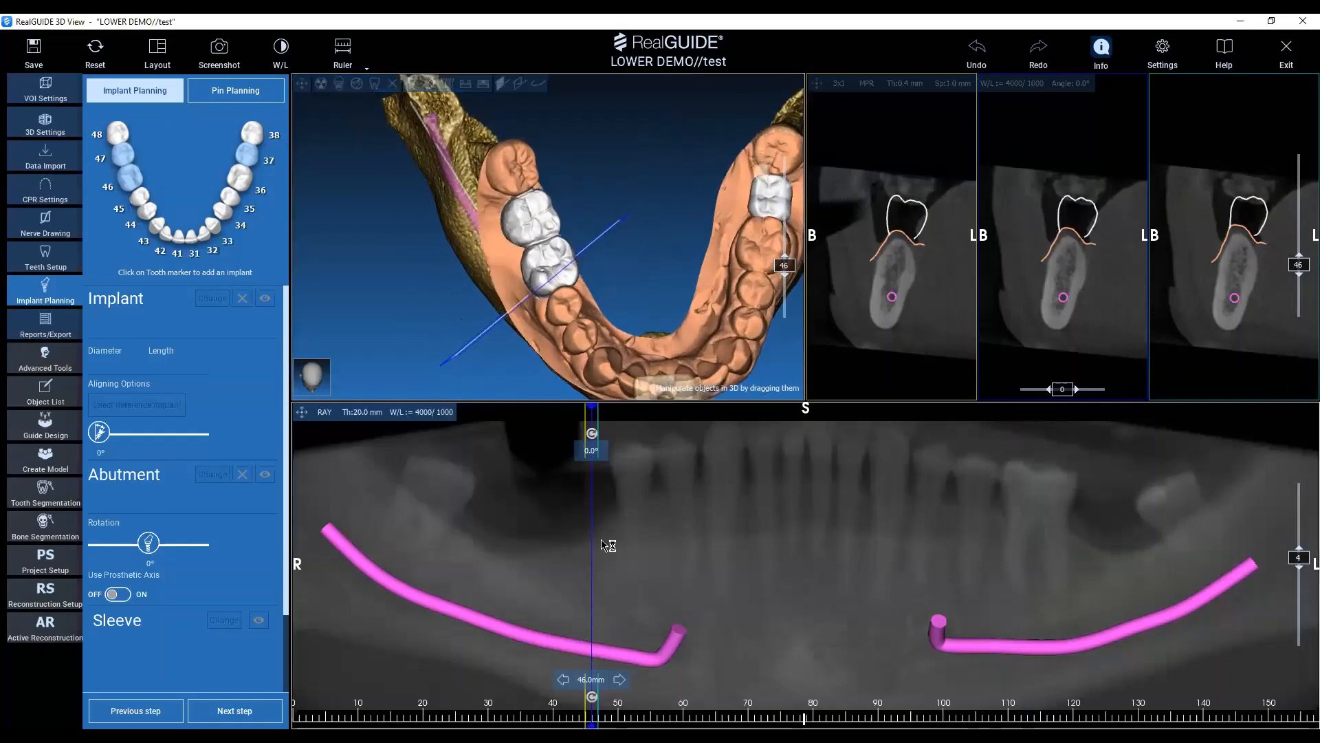
{"action": "left_click_drag", "start_coordinate": [601, 540], "coordinate": [583, 536]}
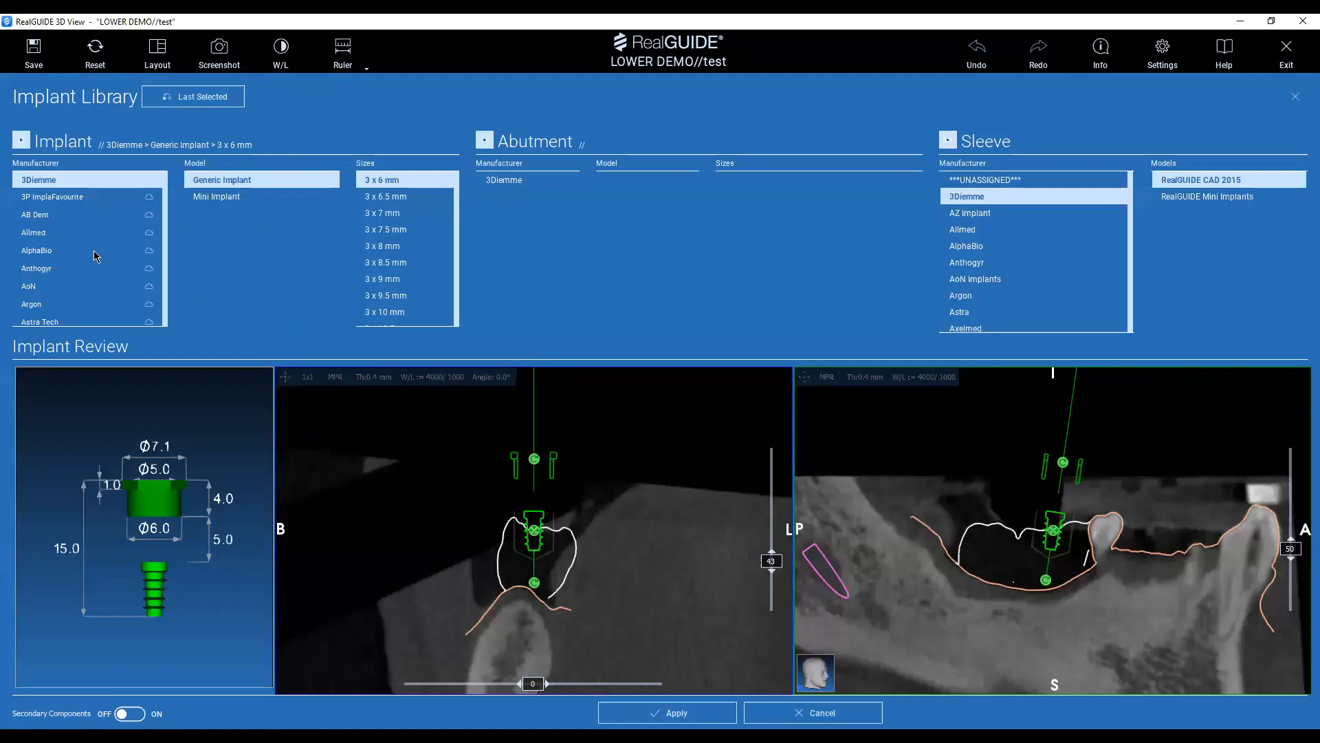
Browse the implant manufacturers and download the Anthogyr implant library.
{"action": "scroll", "coordinate": [88, 275], "scroll_direction": "down", "scroll_amount": 5}
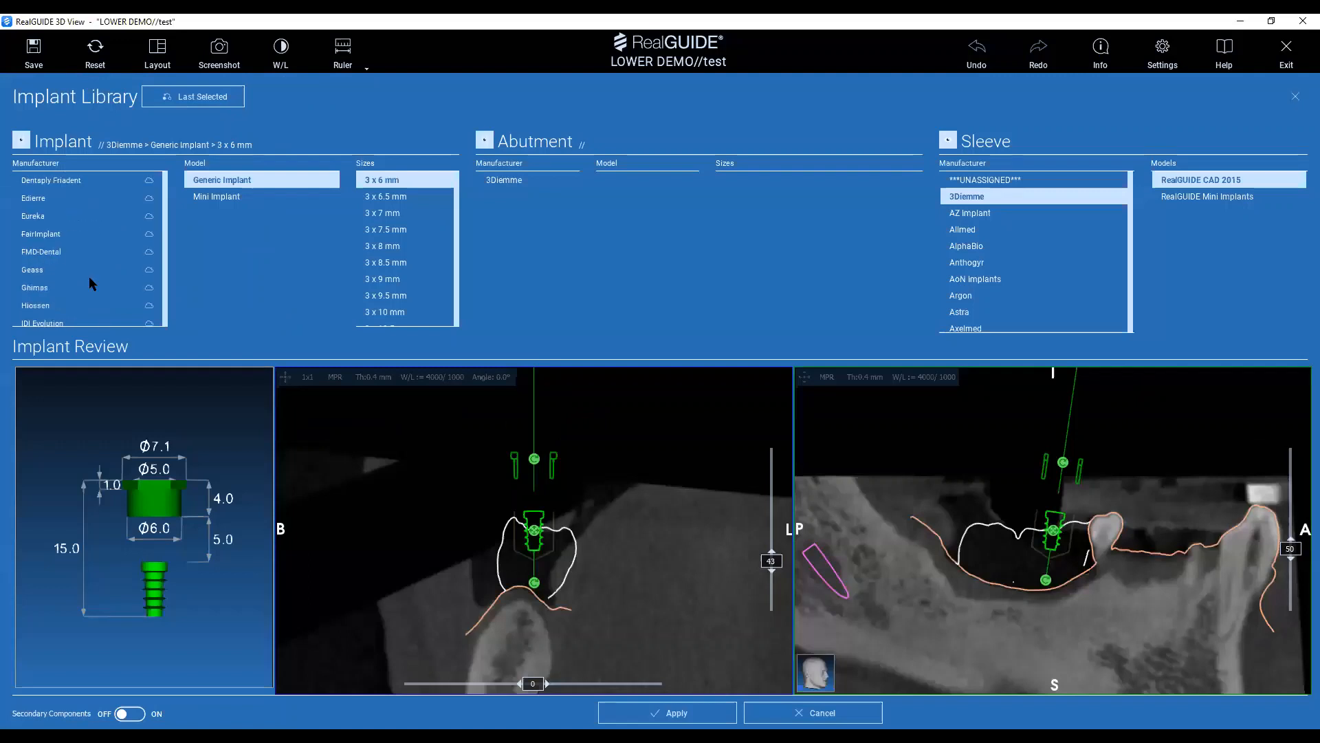
{"action": "scroll", "coordinate": [89, 279], "scroll_direction": "down", "scroll_amount": 10}
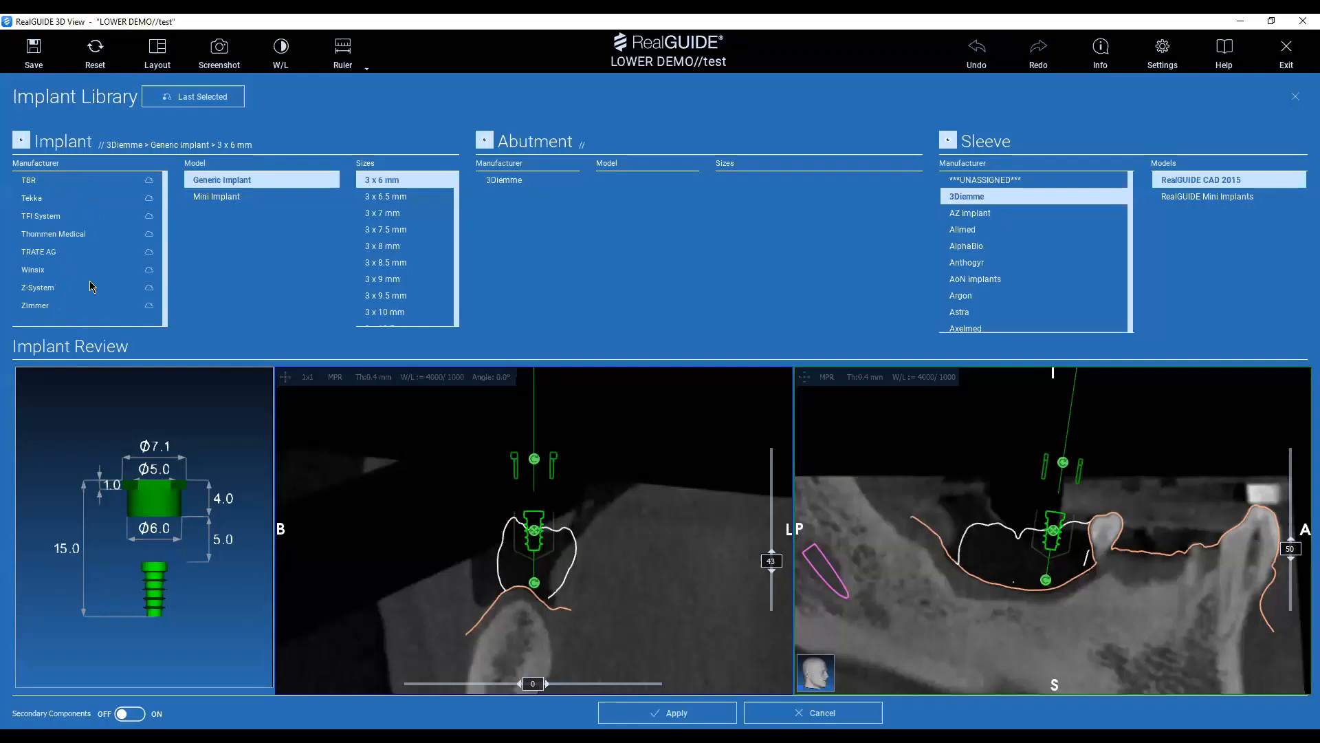
{"action": "scroll", "coordinate": [90, 285], "scroll_direction": "up", "scroll_amount": 15}
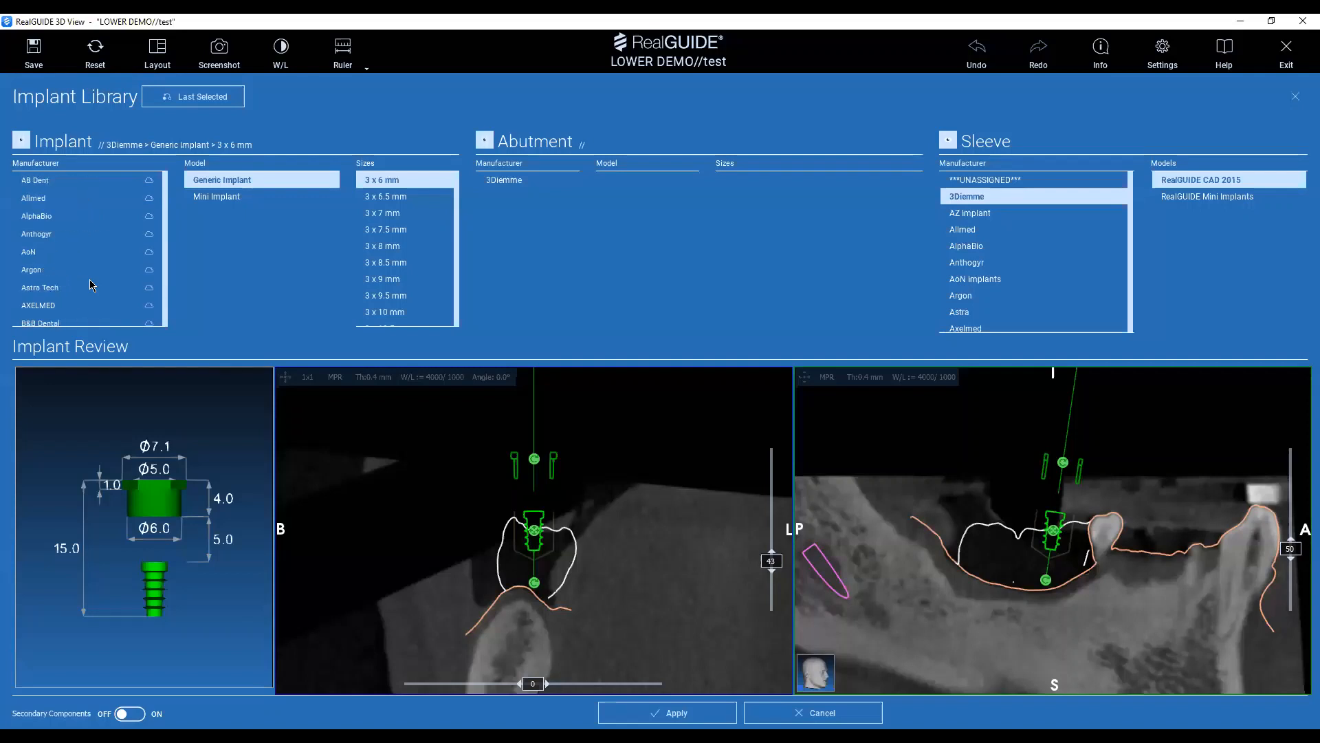
{"action": "scroll", "coordinate": [90, 286], "scroll_direction": "up", "scroll_amount": 1}
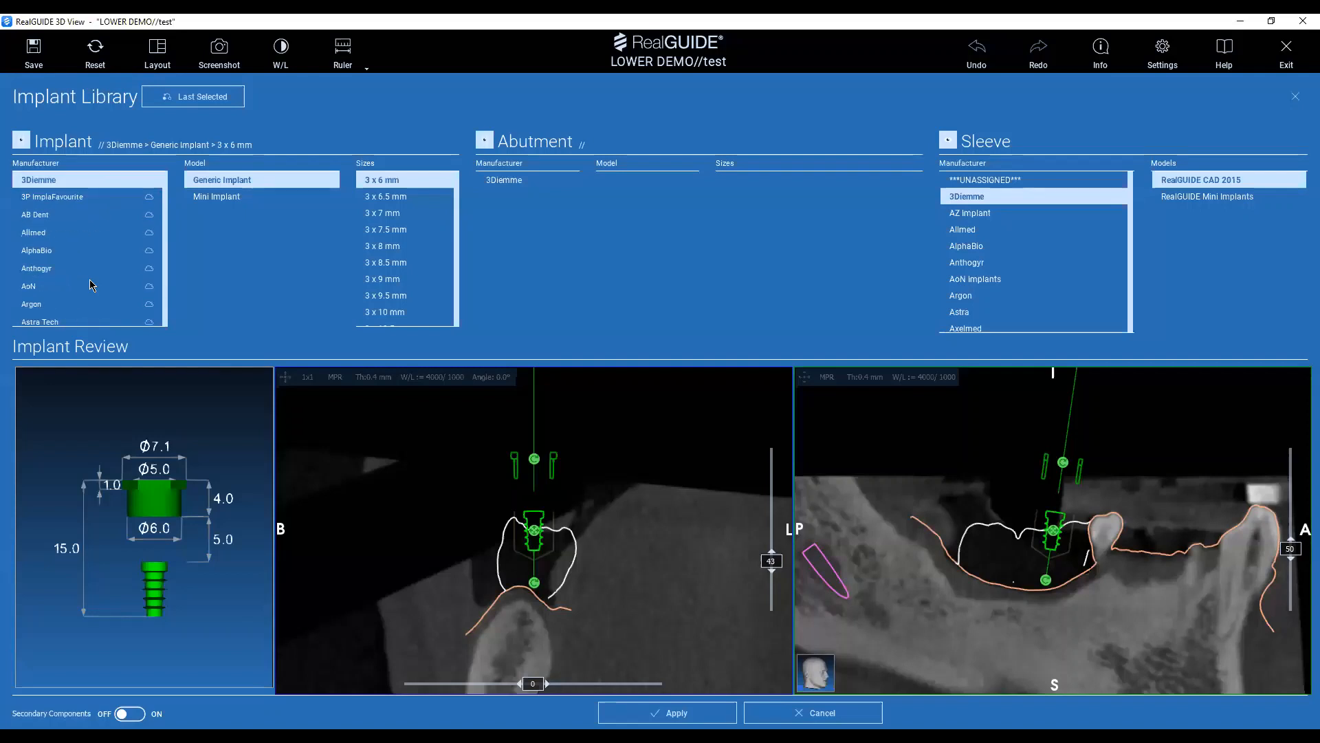
{"action": "left_click", "coordinate": [149, 270]}
{"action": "left_click", "coordinate": [150, 269]}
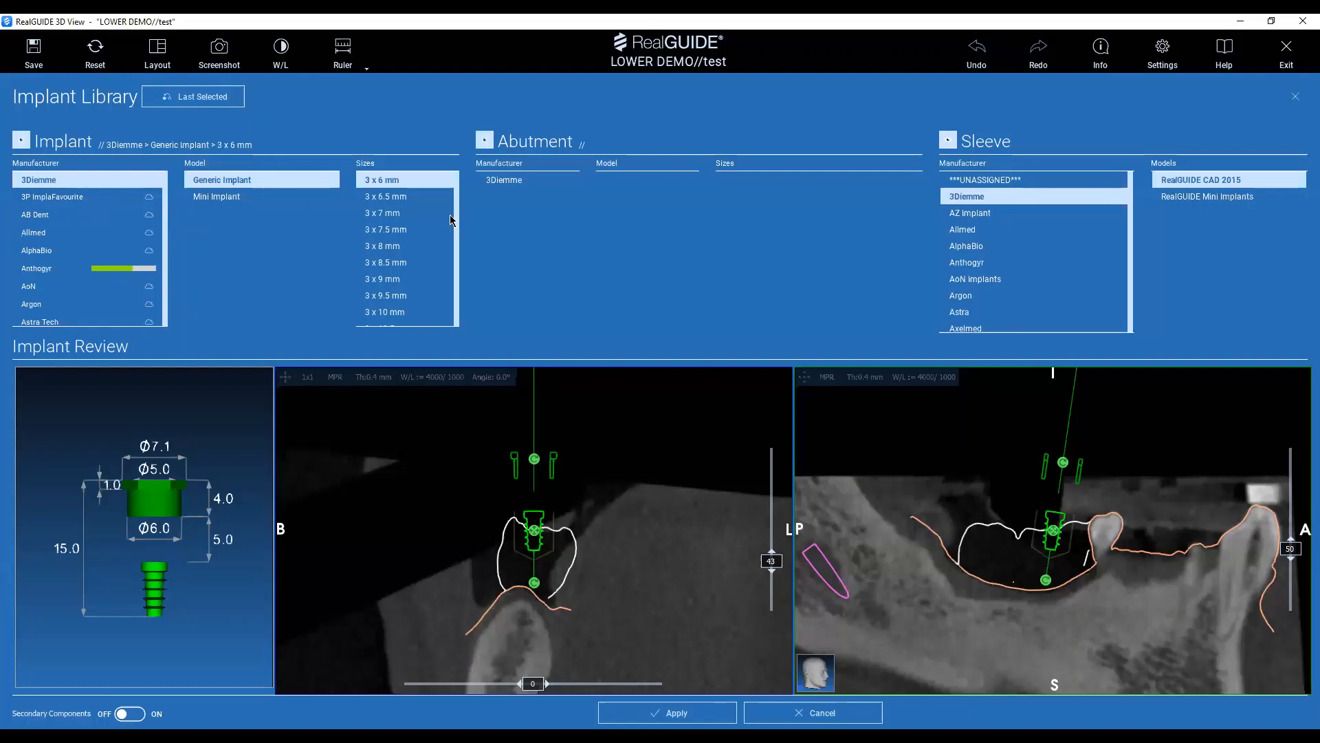
Choose the 3Diemme Generic Implant in size 4.25 x 10 mm for the site.
{"action": "scroll", "coordinate": [450, 215], "scroll_direction": "down", "scroll_amount": 1}
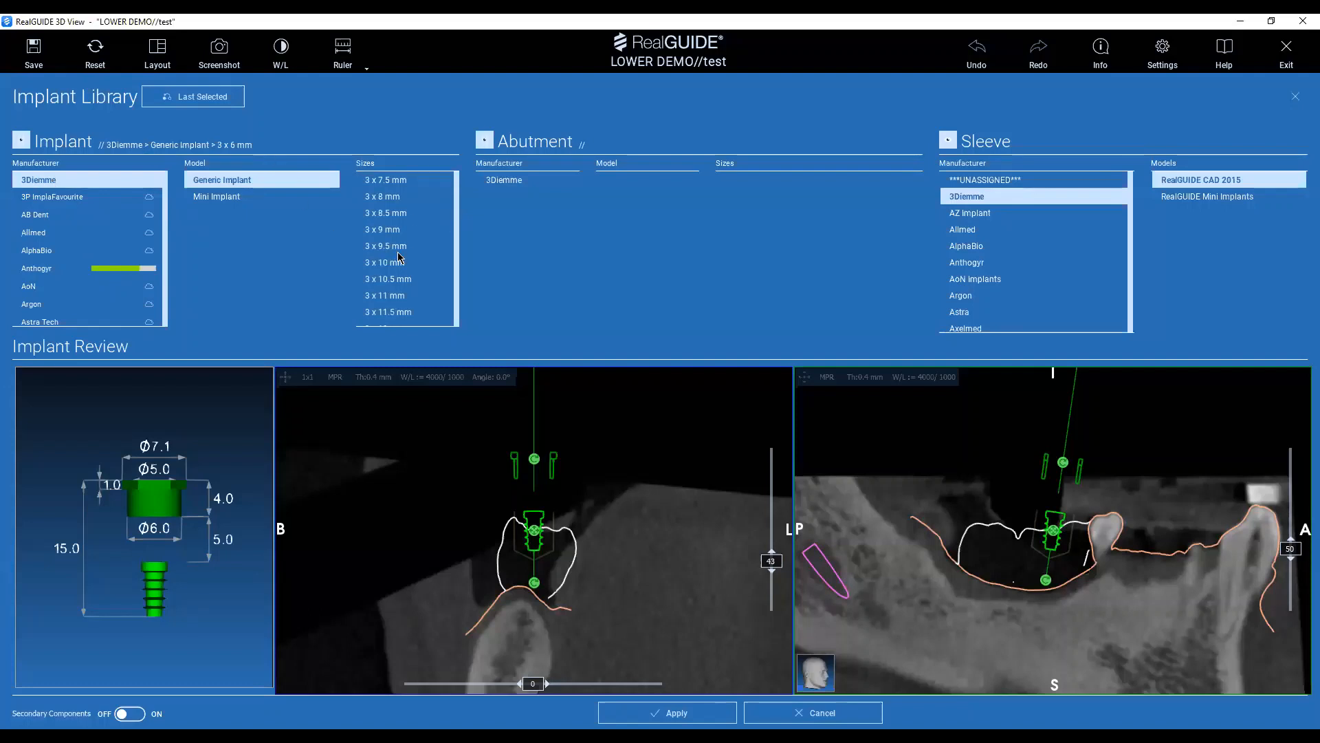
{"action": "middle_click_drag", "start_coordinate": [571, 617], "coordinate": [561, 593]}
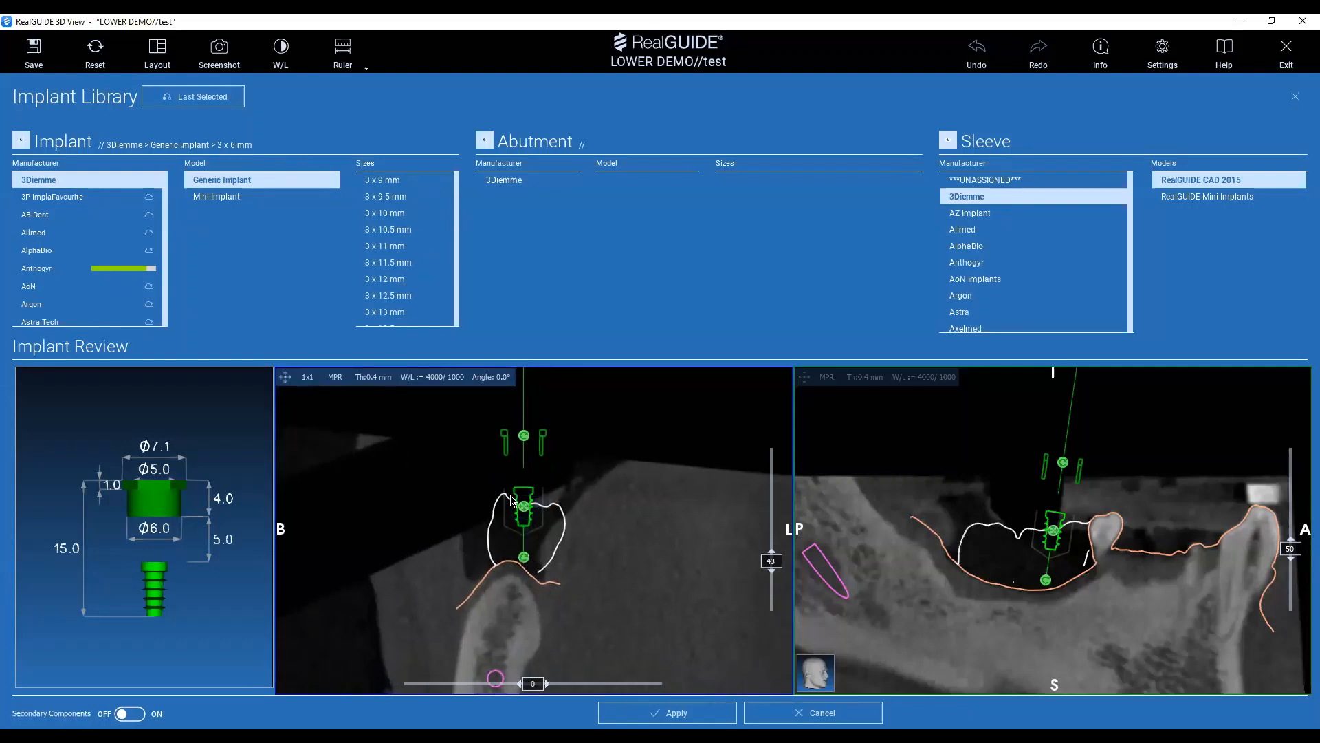
{"action": "mouse_move", "coordinate": [524, 530]}
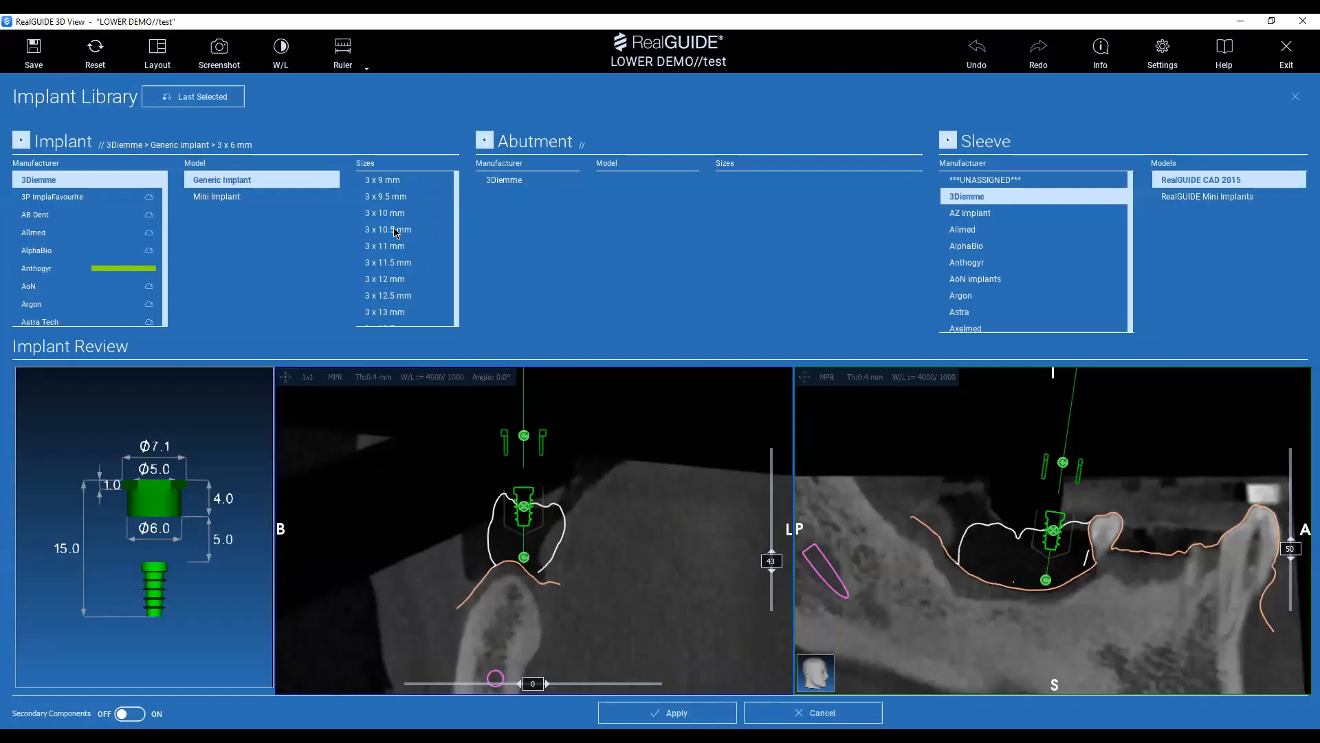
{"action": "scroll", "coordinate": [389, 232], "scroll_direction": "down", "scroll_amount": 2}
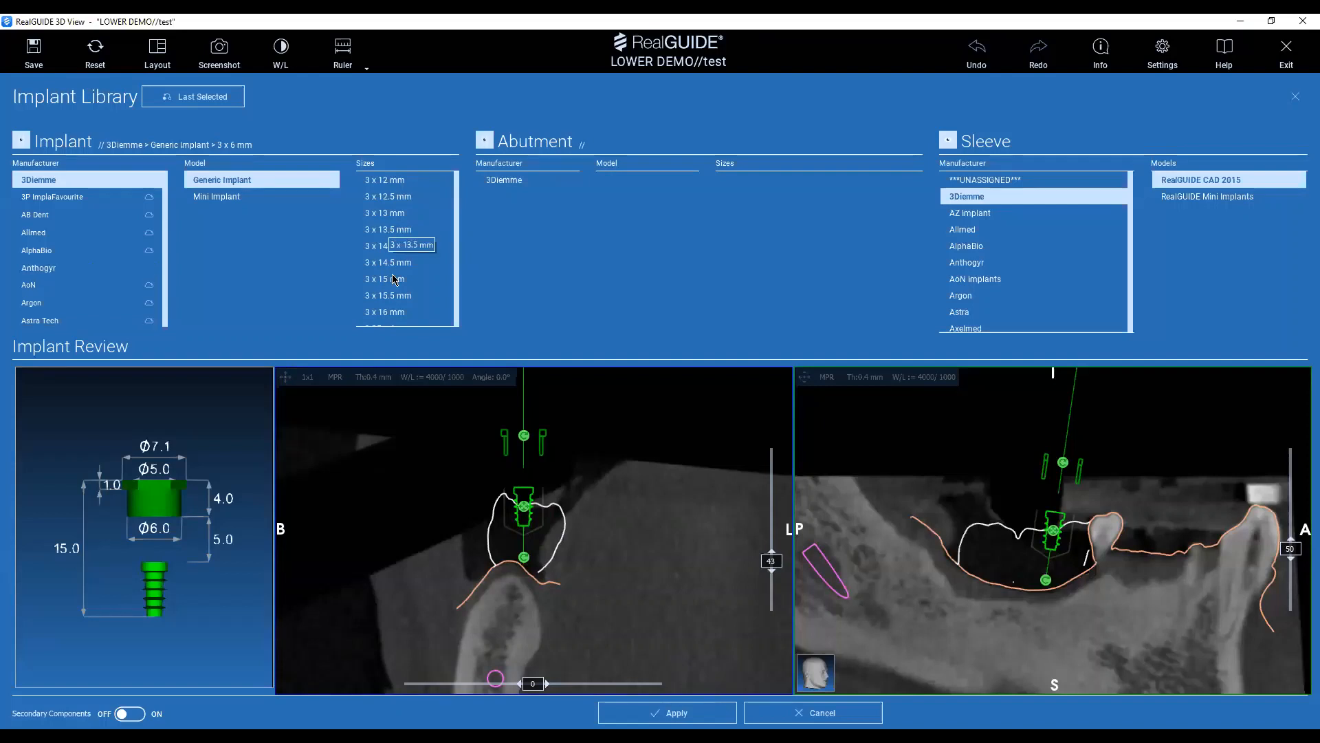
{"action": "scroll", "coordinate": [396, 280], "scroll_direction": "down", "scroll_amount": 10}
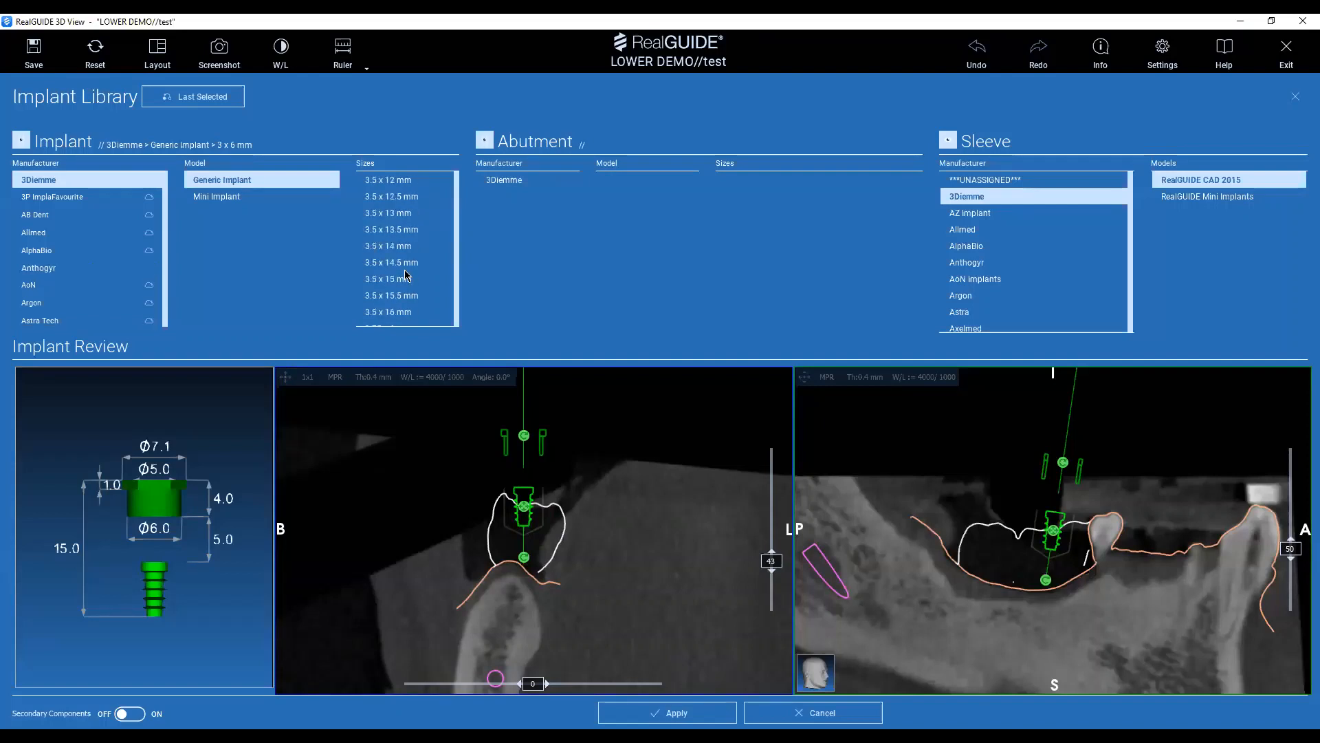
{"action": "scroll", "coordinate": [401, 283], "scroll_direction": "down", "scroll_amount": 15}
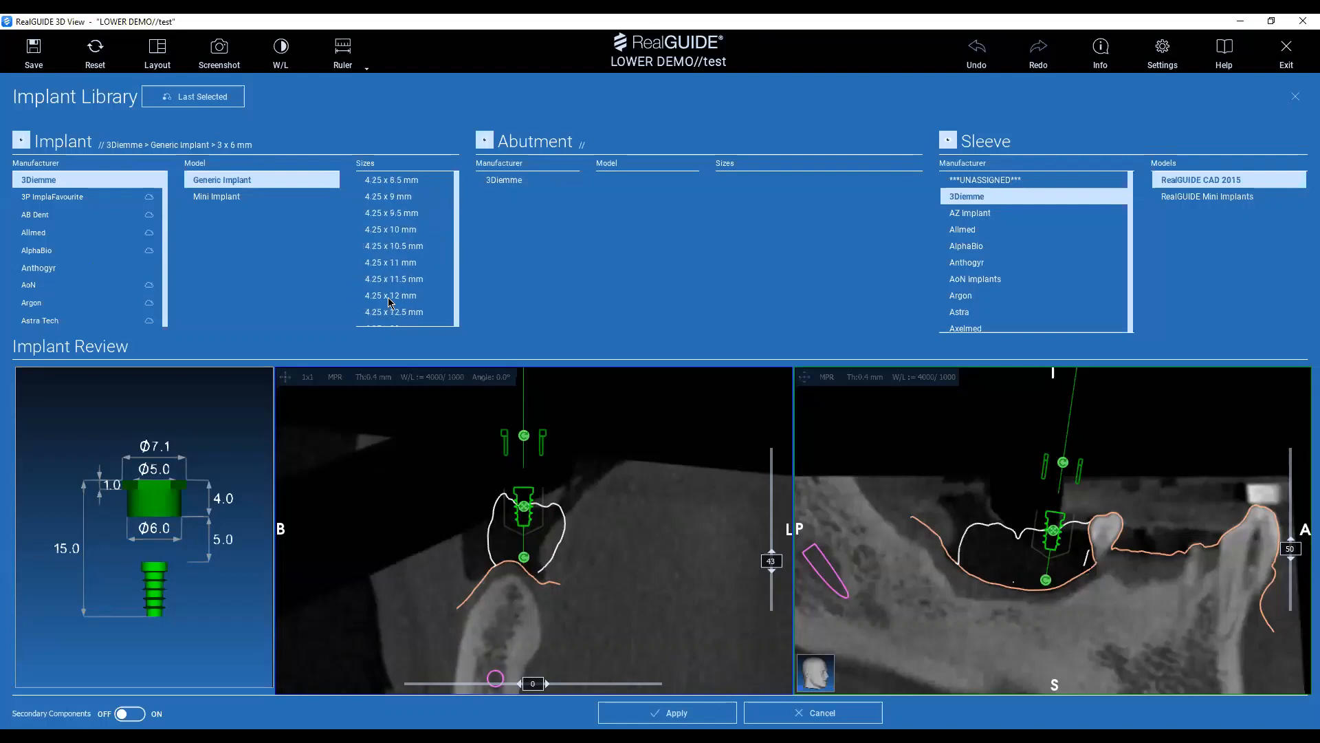
{"action": "scroll", "coordinate": [437, 258], "scroll_direction": "up", "scroll_amount": 3}
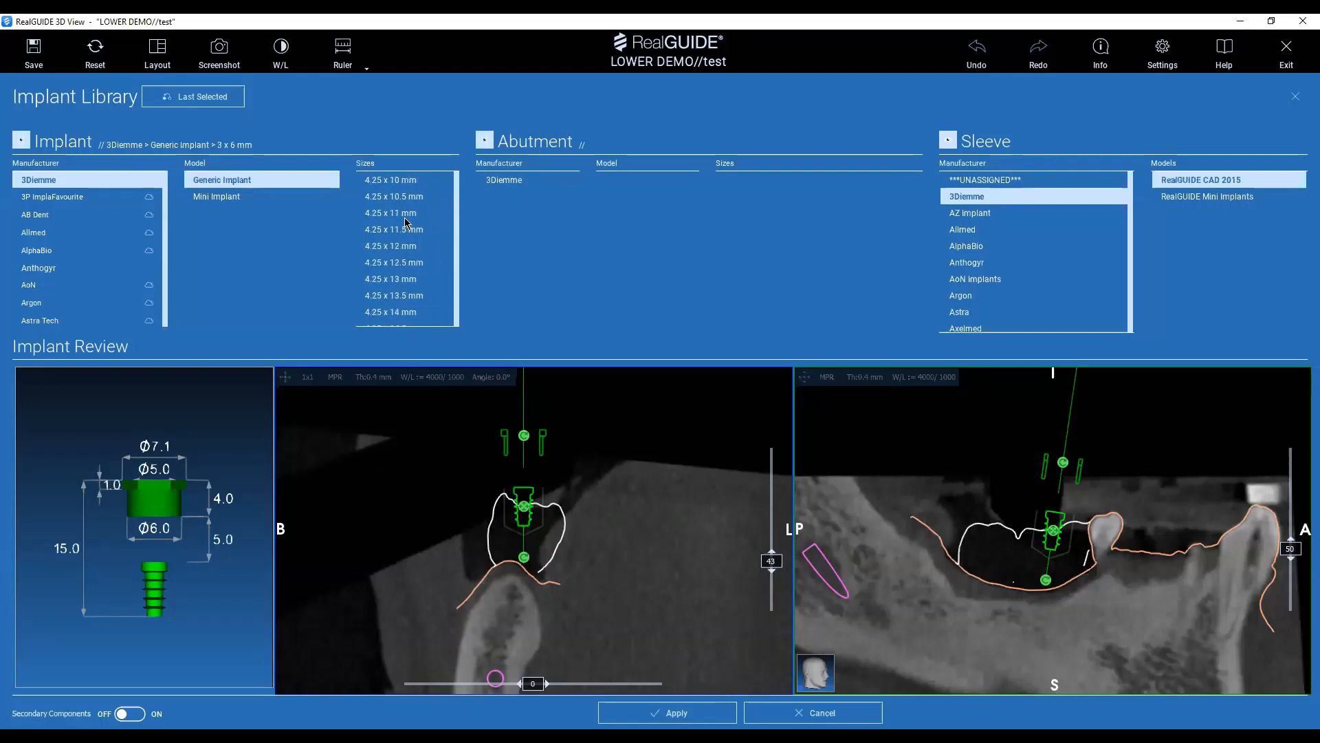
{"action": "left_click", "coordinate": [408, 180]}
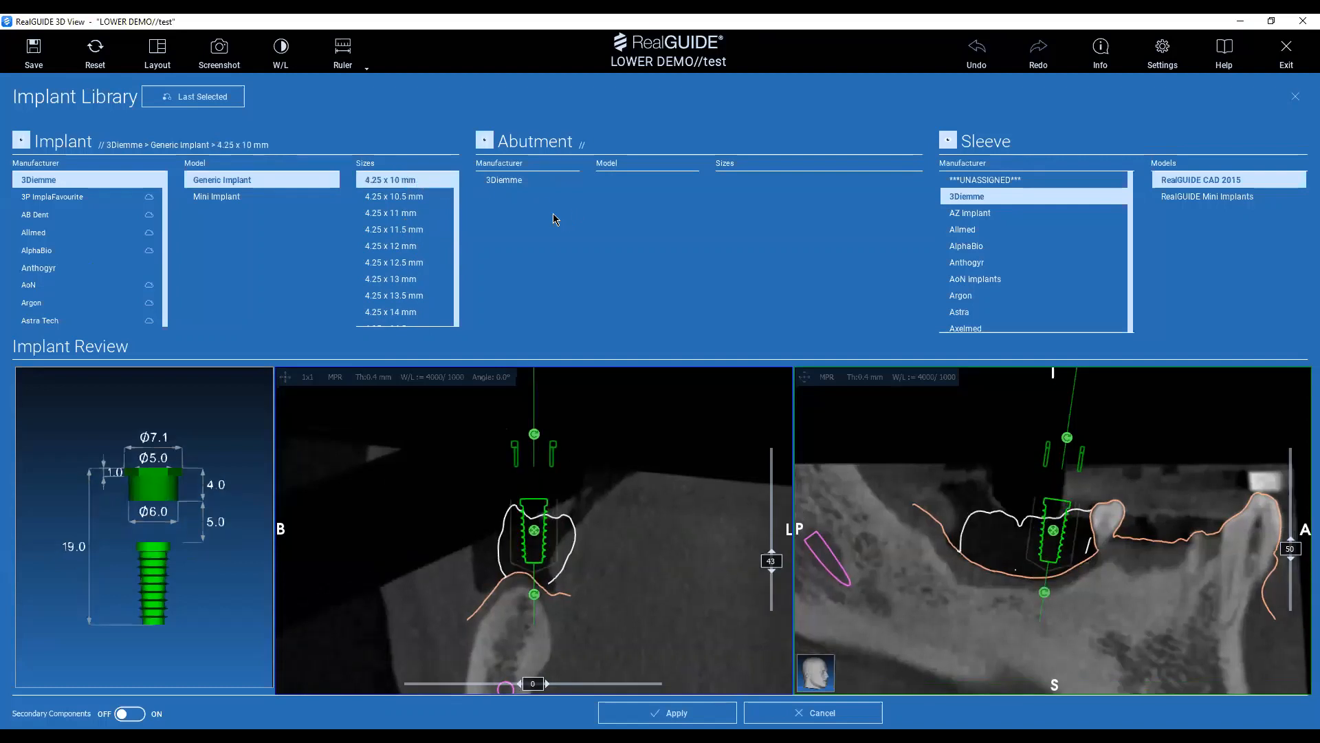
Choose 3Diemme as the abutment manufacturer for the 4.25 x 10 mm implant.
{"action": "left_click", "coordinate": [509, 183]}
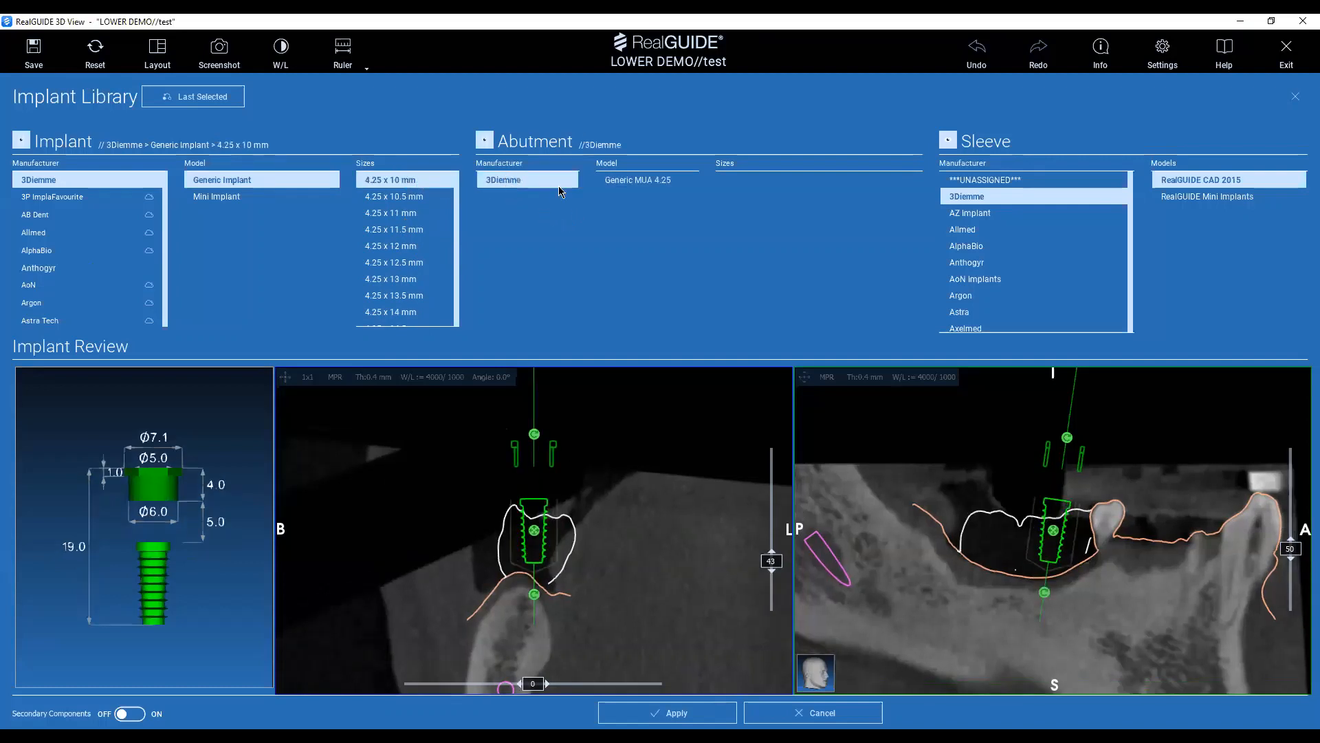
{"action": "left_click", "coordinate": [649, 182]}
{"action": "left_click", "coordinate": [415, 180]}
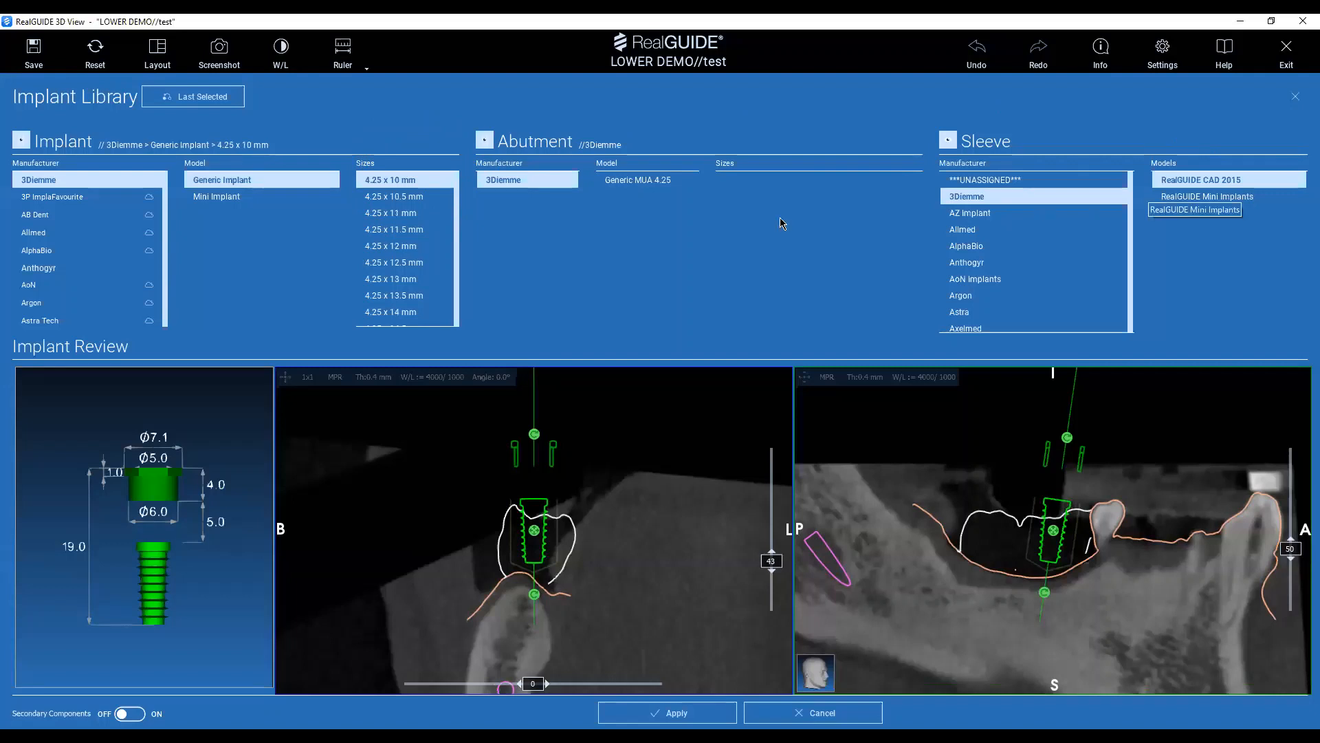
Move the implant down into the jawbone in the cross-section and tilt its apex slightly toward the buccal side.
{"action": "scroll", "coordinate": [512, 505], "scroll_direction": "down", "scroll_amount": 1}
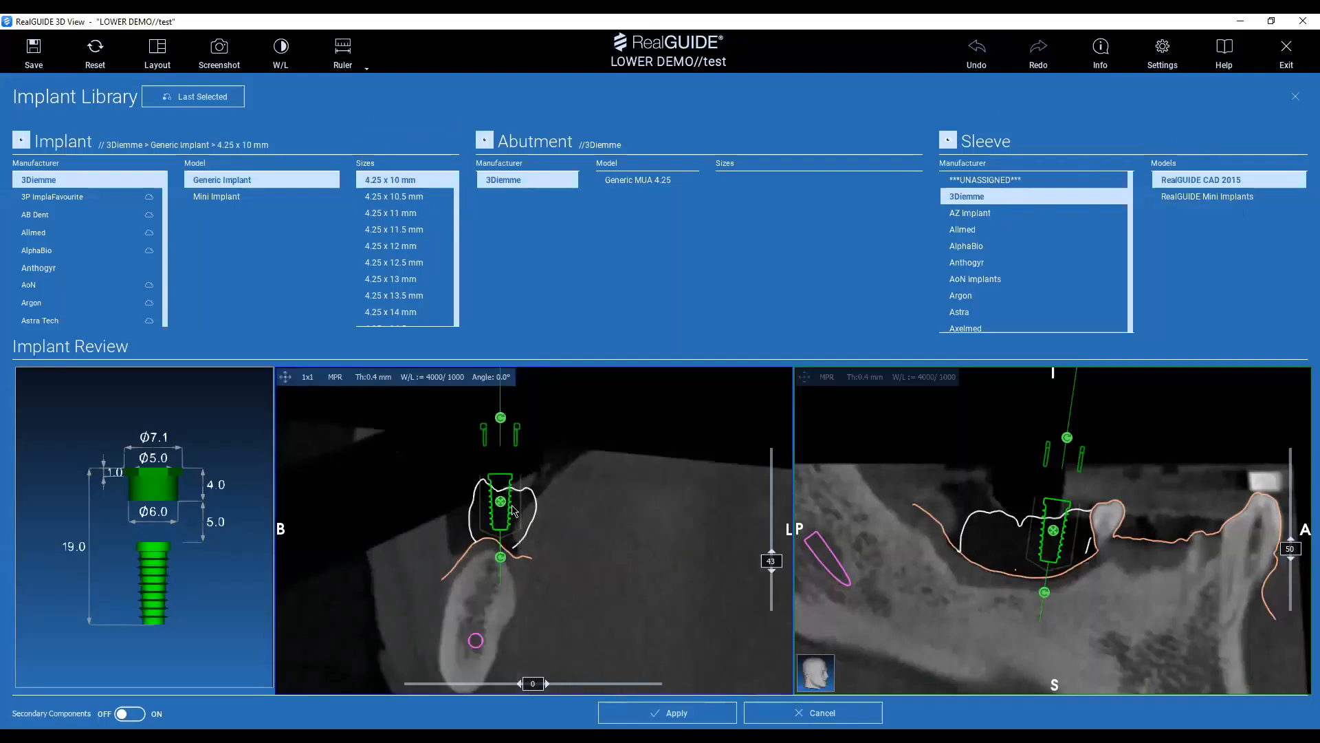
{"action": "left_click_drag", "start_coordinate": [512, 508], "coordinate": [487, 588]}
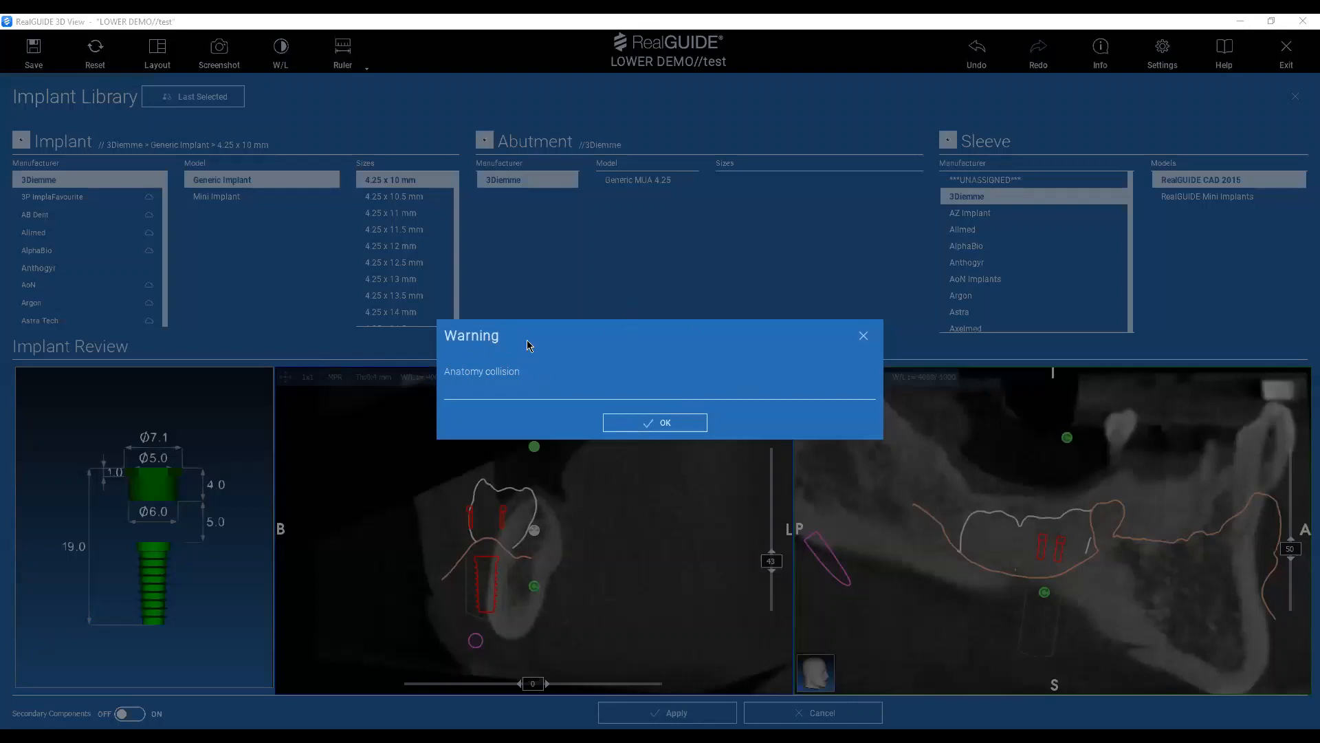
{"action": "left_click", "coordinate": [635, 423]}
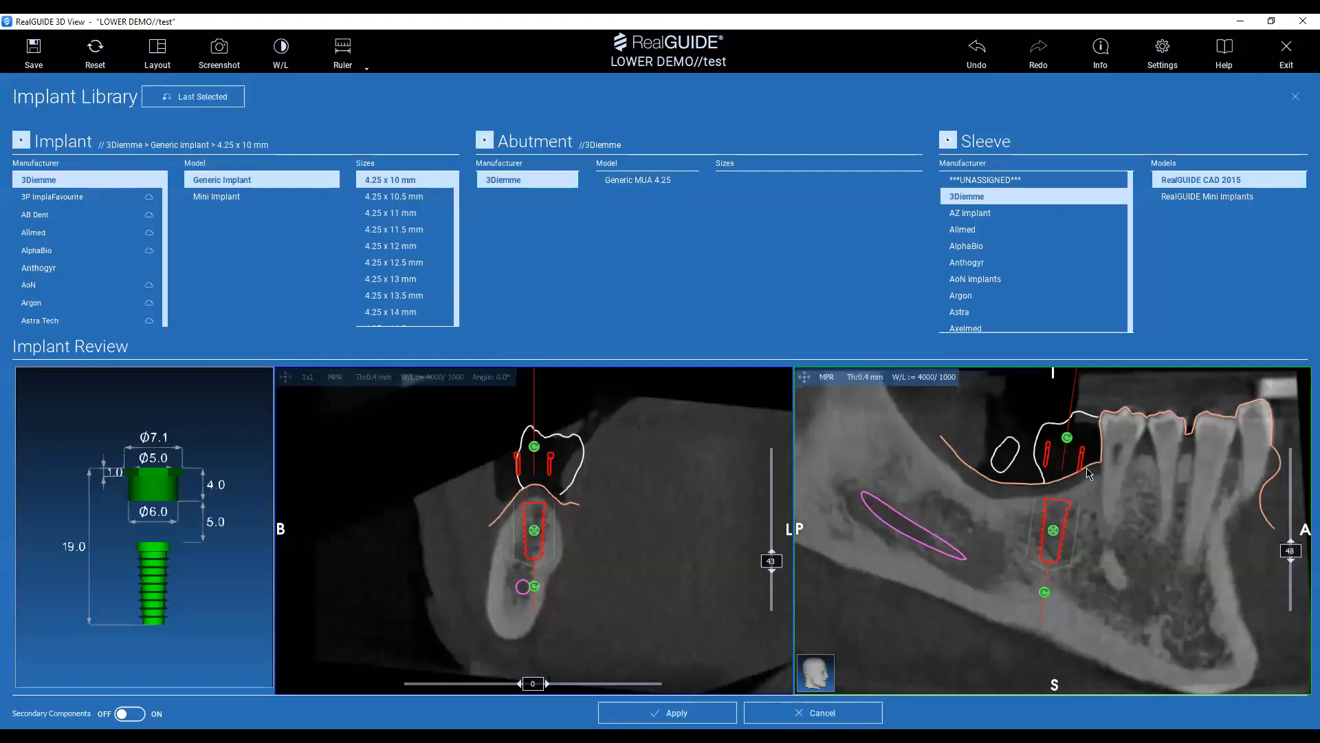
{"action": "key", "text": "ctrl"}
{"action": "mouse_move", "coordinate": [1041, 564]}
{"action": "left_click_drag", "start_coordinate": [534, 587], "coordinate": [521, 593]}
{"action": "mouse_move", "coordinate": [531, 536]}
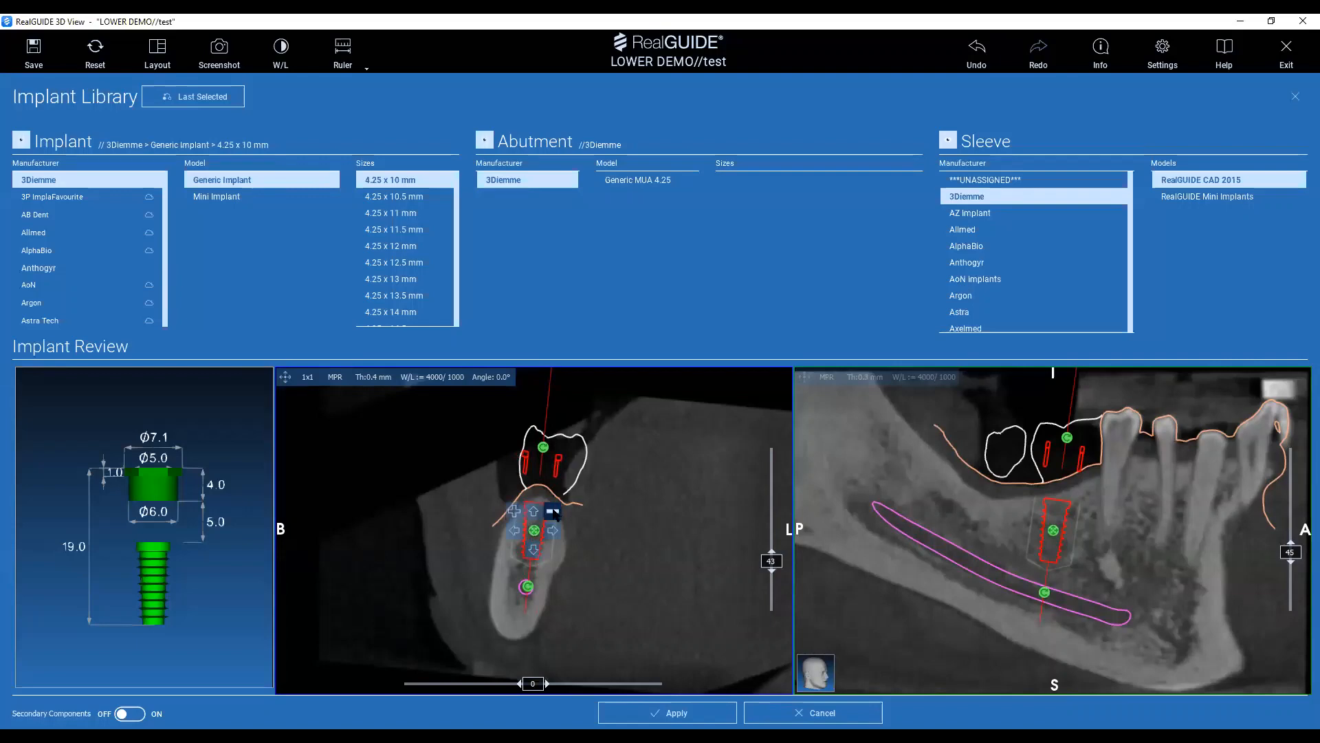
Shorten the implant to 4.25 x 9.5 mm and apply it to tooth 46.
{"action": "left_click", "coordinate": [553, 512]}
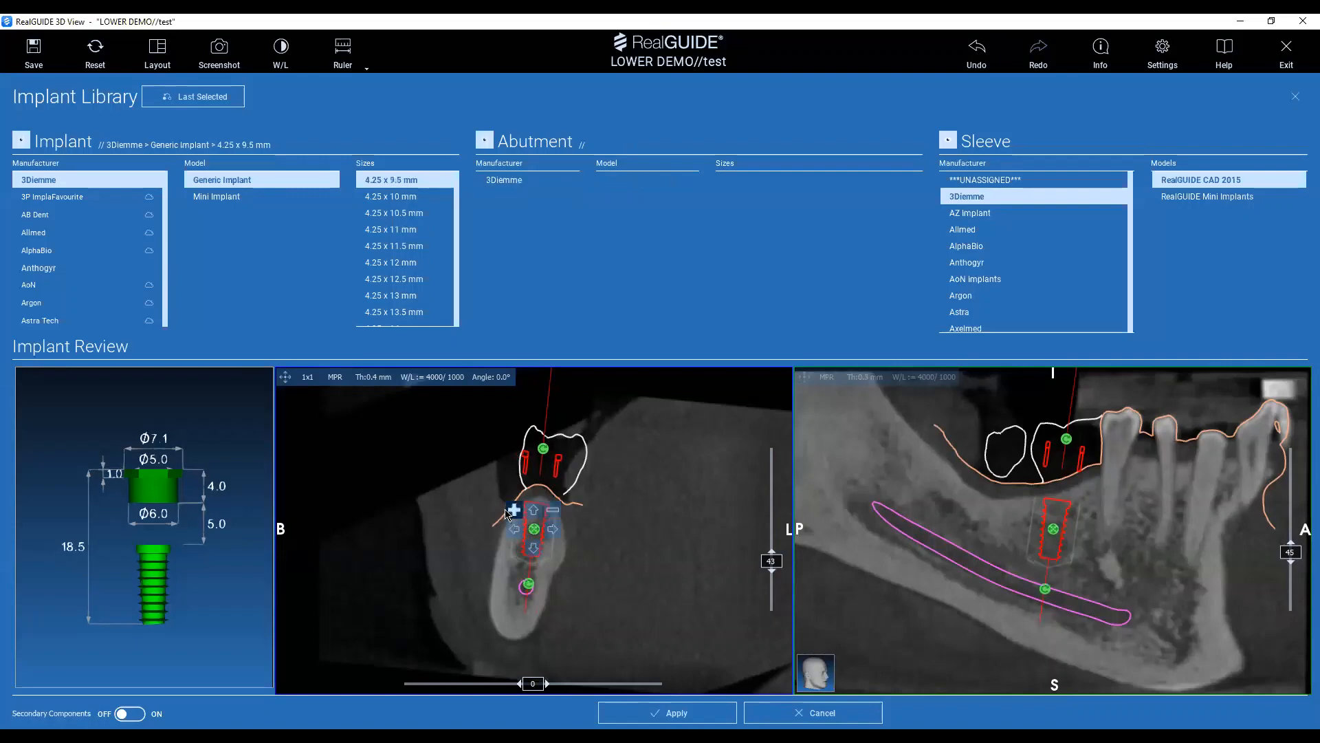
{"action": "scroll", "coordinate": [574, 550], "scroll_direction": "up", "scroll_amount": 3}
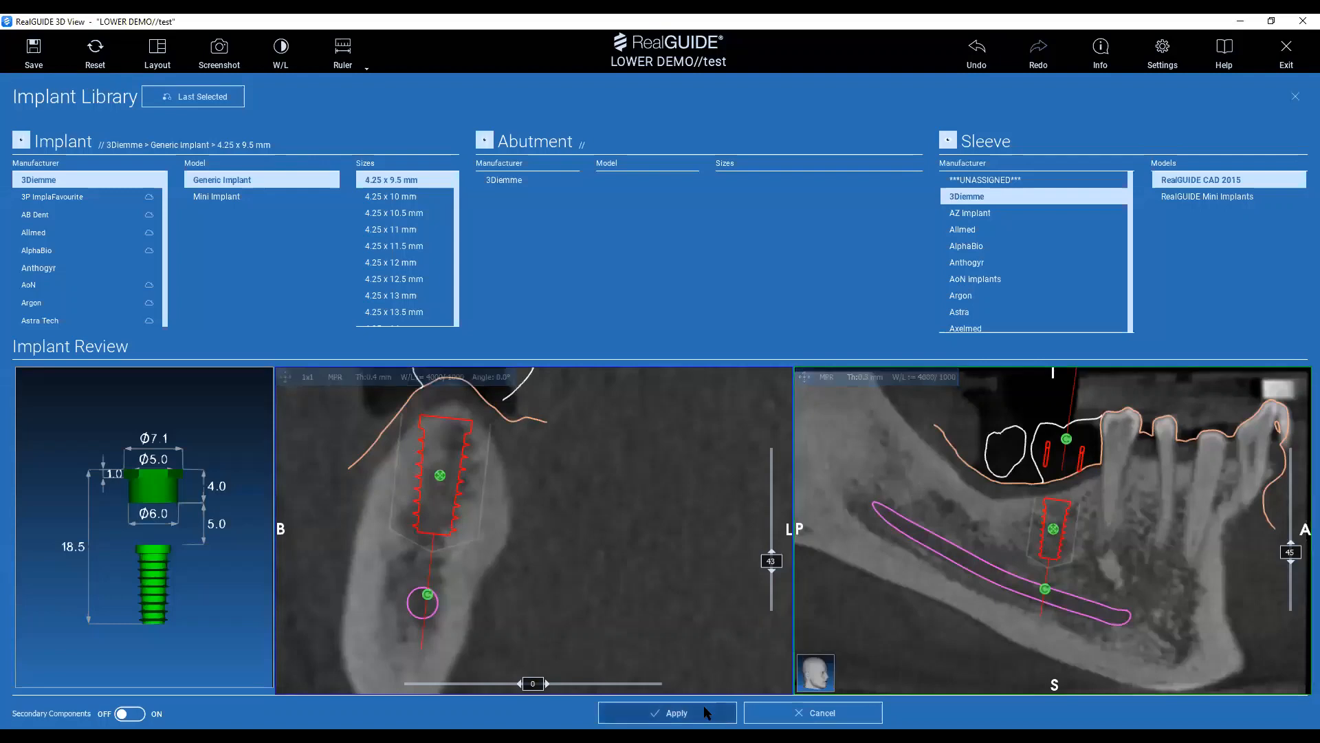
{"action": "left_click", "coordinate": [694, 720]}
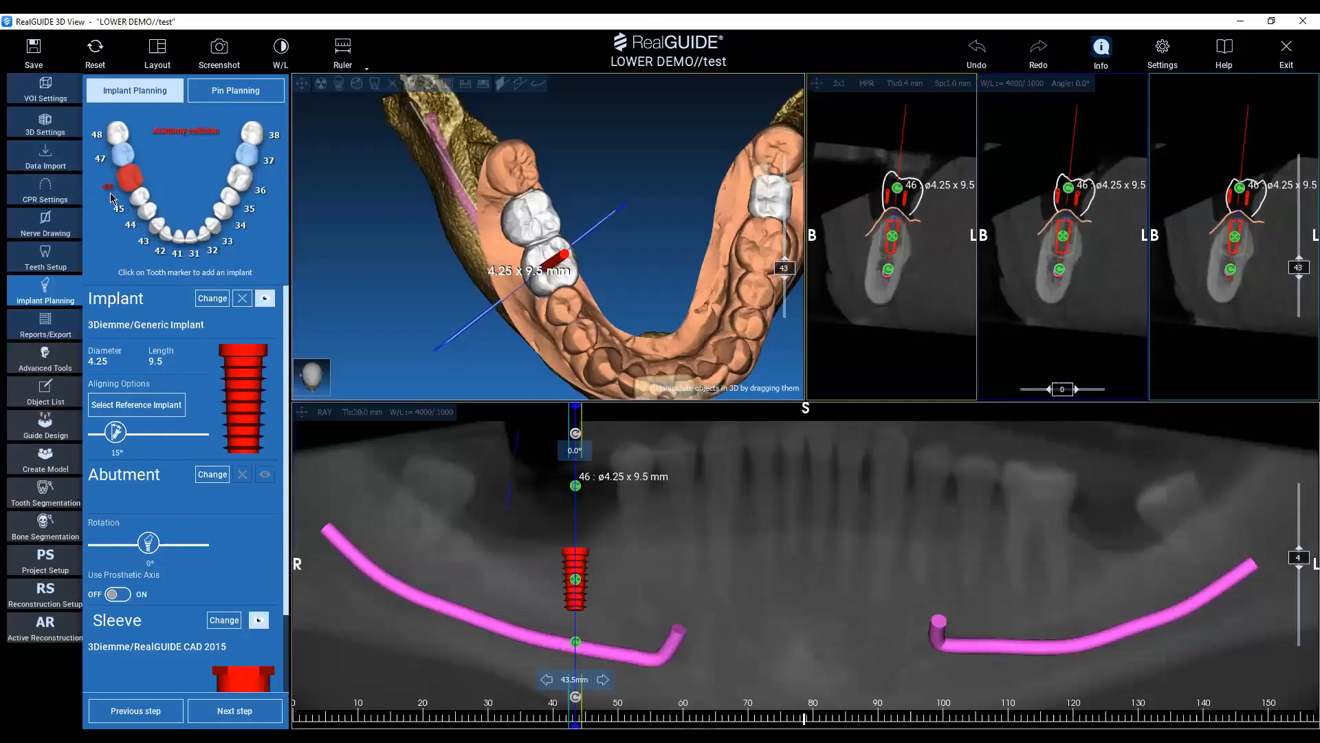
{"action": "left_click", "coordinate": [136, 185]}
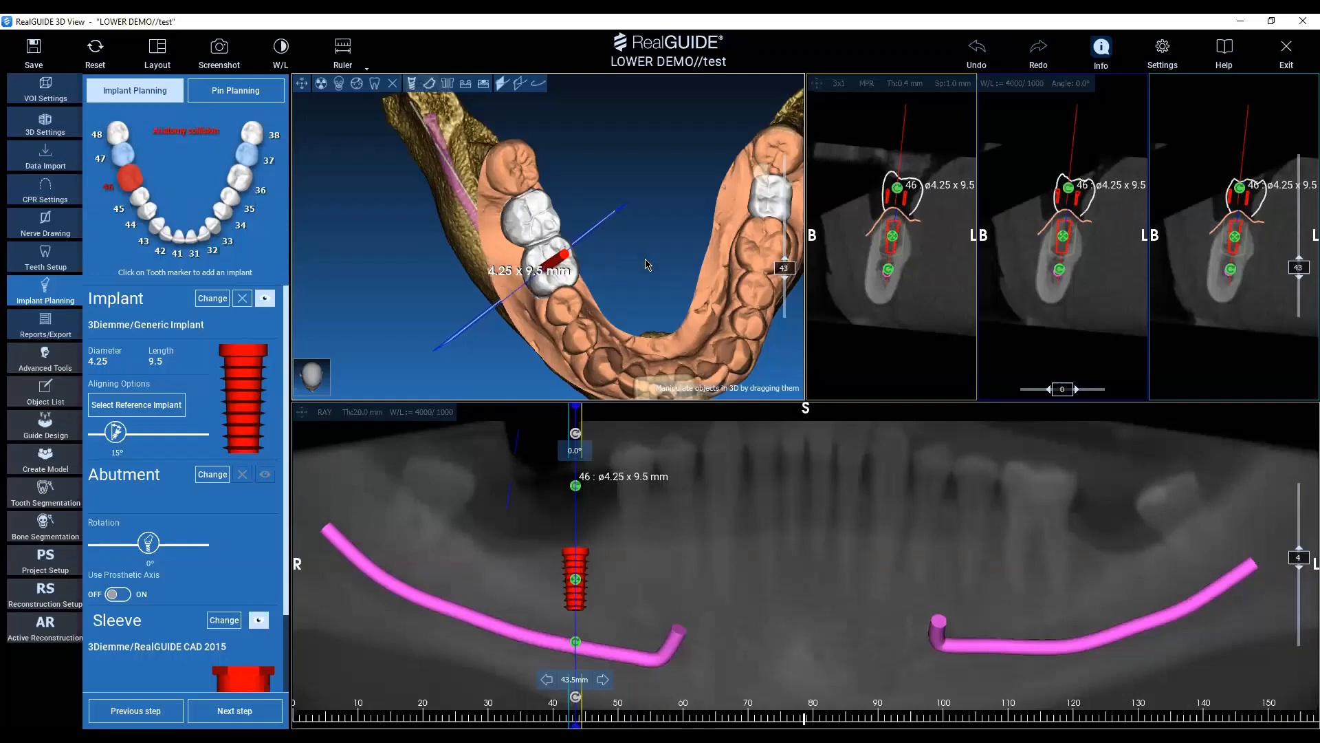
Turn the 3D model to a side view and hide the DICOM bone volume.
{"action": "mouse_move", "coordinate": [630, 221]}
{"action": "left_mouse_down"}
{"action": "mouse_move", "coordinate": [581, 169]}
{"action": "mouse_move", "coordinate": [625, 183]}
{"action": "mouse_move", "coordinate": [623, 206]}
{"action": "mouse_move", "coordinate": [649, 212]}
{"action": "left_mouse_up"}
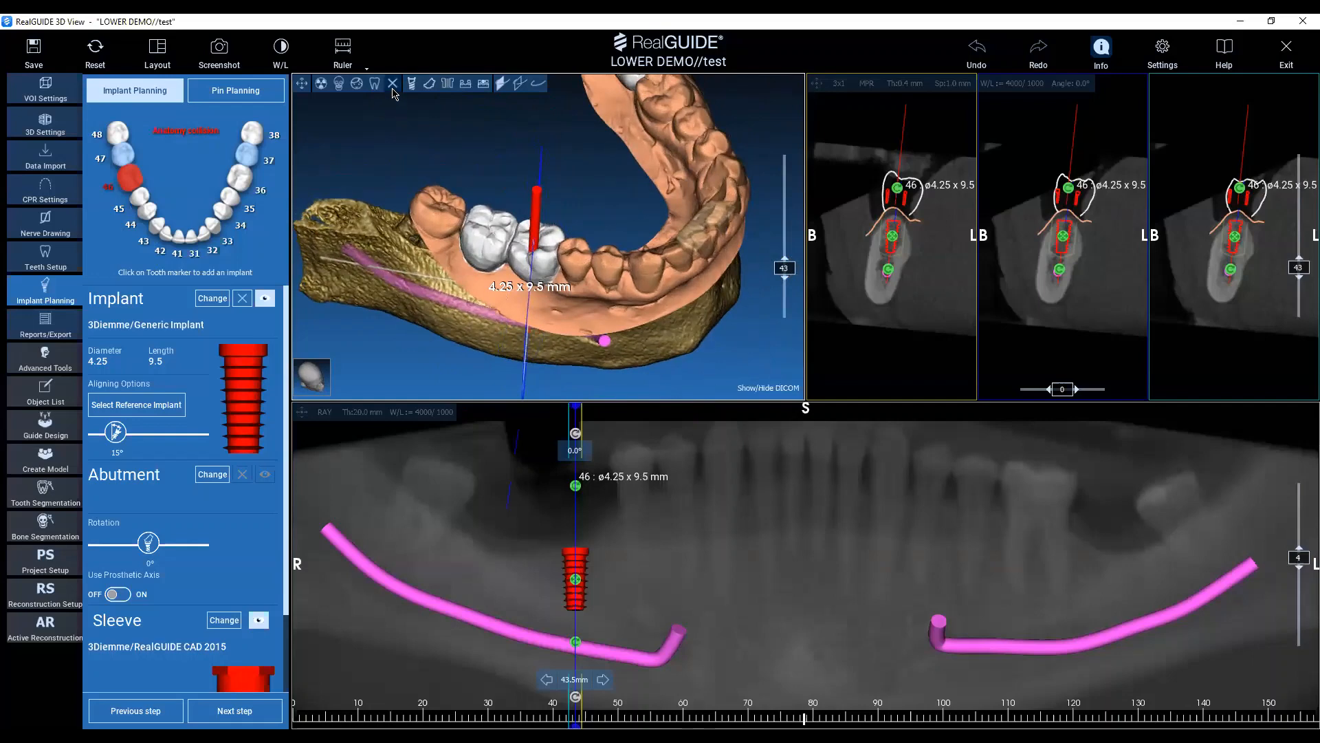
{"action": "key", "text": "ctrl"}
{"action": "key", "text": "ctrl"}
{"action": "key", "text": "ctrl"}
{"action": "key", "text": "ctrl"}
{"action": "key", "text": "ctrl"}
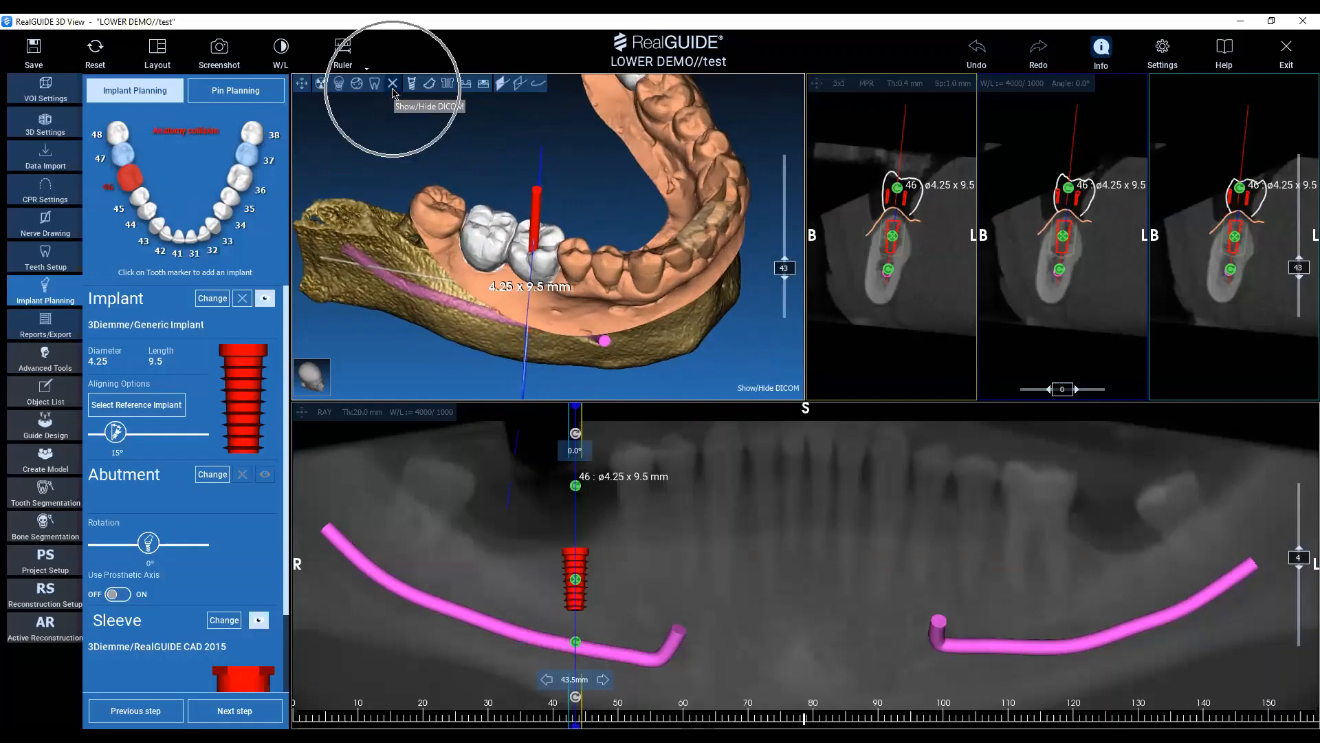
{"action": "left_click", "coordinate": [392, 84]}
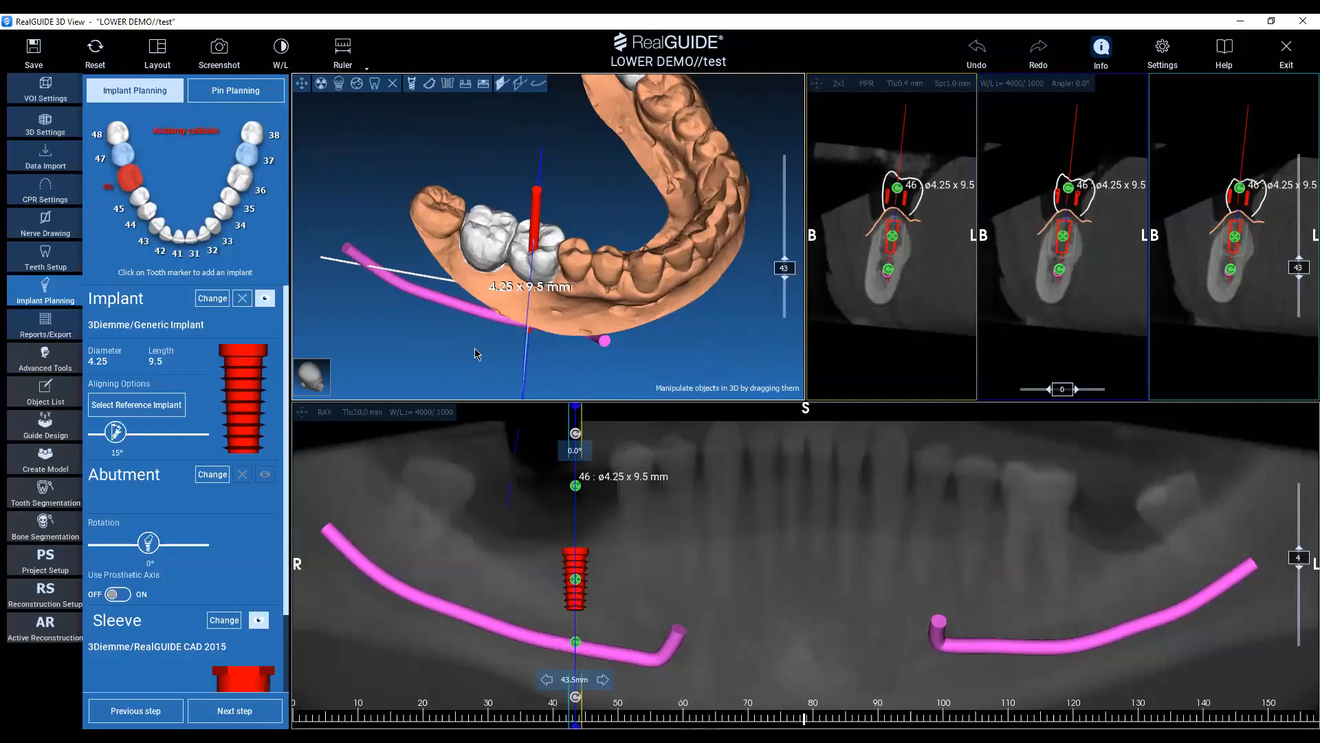
Hide the prosthesis in the 3D view and turn off the implant info labels.
{"action": "scroll", "coordinate": [475, 354], "scroll_direction": "up", "scroll_amount": 1}
{"action": "key", "text": "ctrl"}
{"action": "key", "text": "ctrl"}
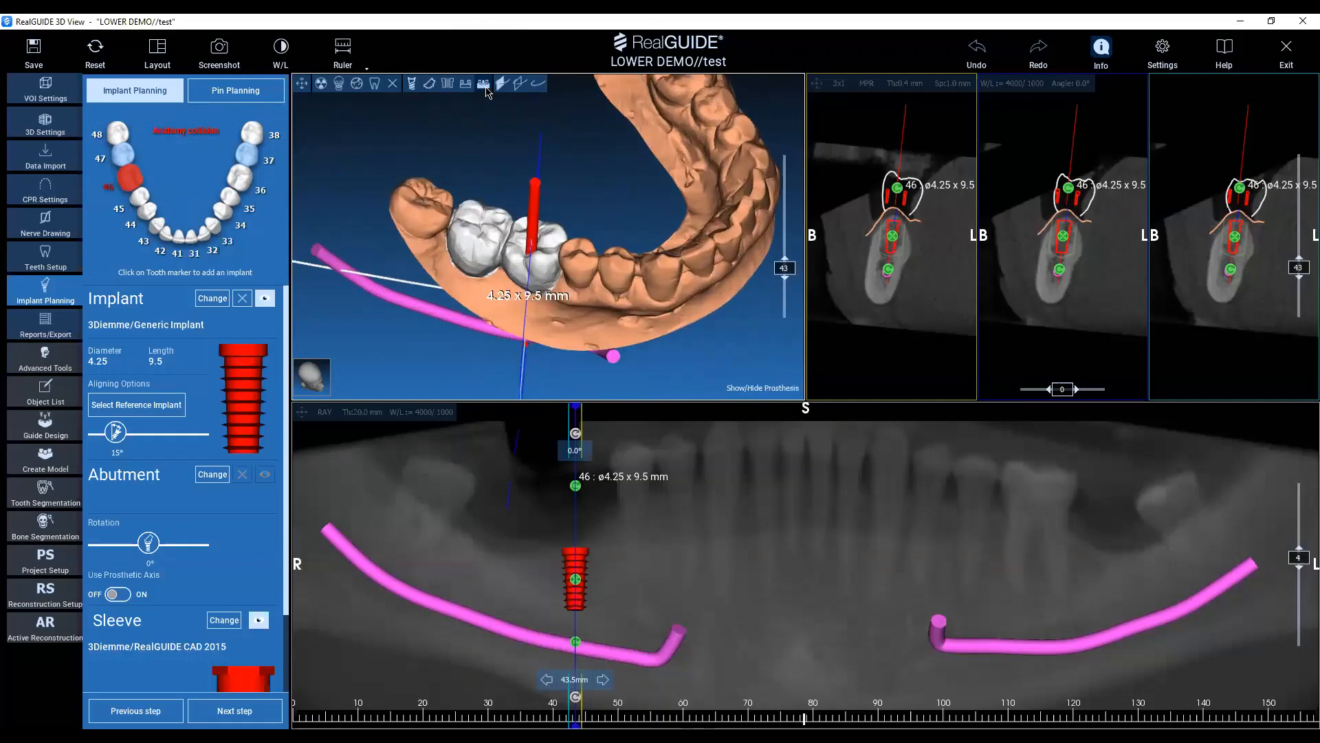
{"action": "key", "text": "ctrl"}
{"action": "left_click", "coordinate": [486, 84]}
{"action": "scroll", "coordinate": [540, 275], "scroll_direction": "up", "scroll_amount": 3}
{"action": "left_click_drag", "start_coordinate": [608, 342], "coordinate": [660, 289]}
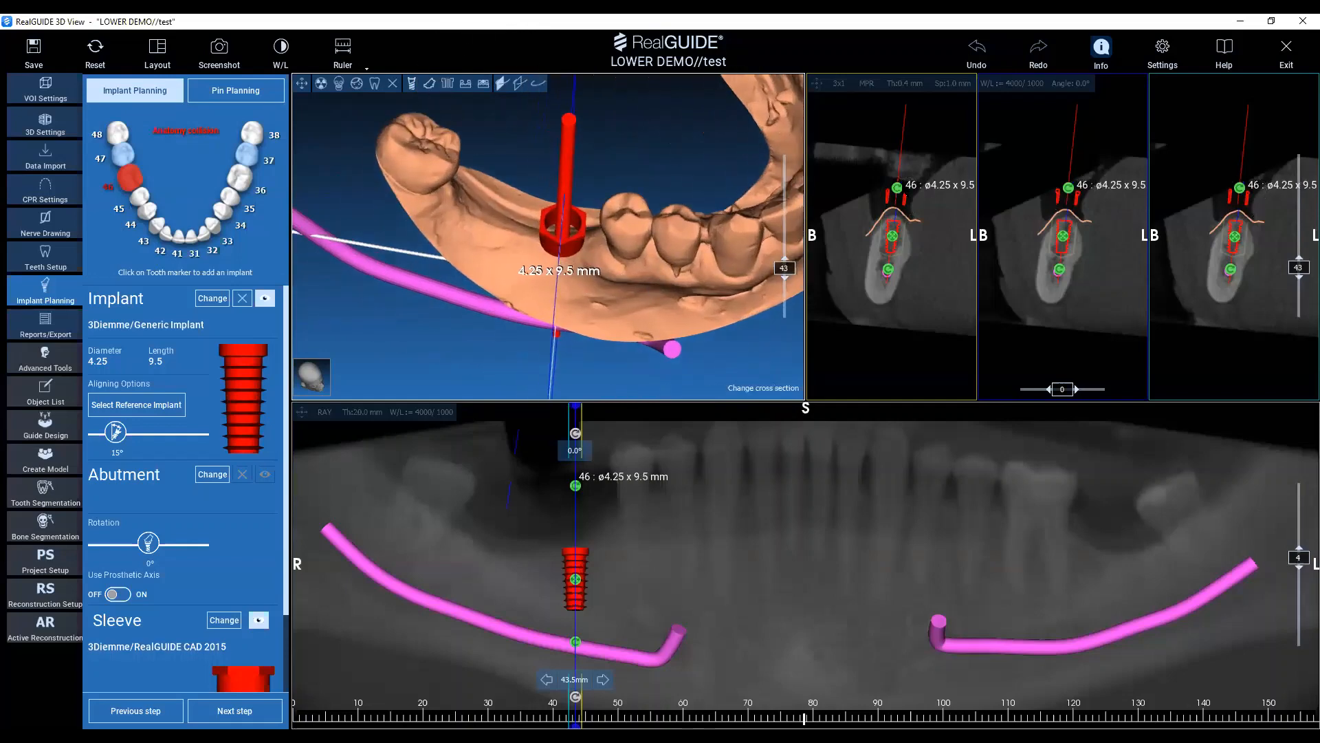
{"action": "left_click", "coordinate": [1100, 48]}
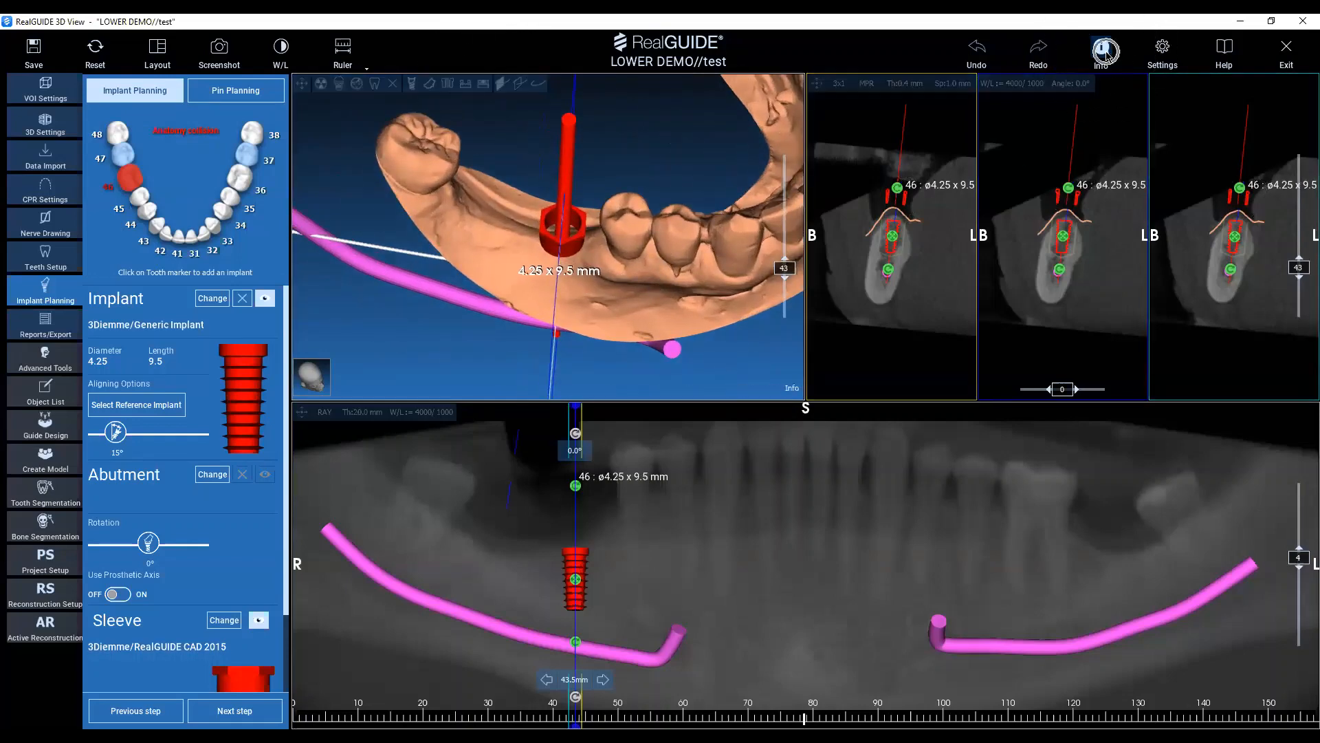
Tilt the tooth 46 implant about 5° in the panoramic view, shift it slightly mesially and upward, and check the sleeve's clearance from the gum.
{"action": "scroll", "coordinate": [646, 244], "scroll_direction": "up", "scroll_amount": 3}
{"action": "left_click_drag", "start_coordinate": [646, 244], "coordinate": [576, 249]}
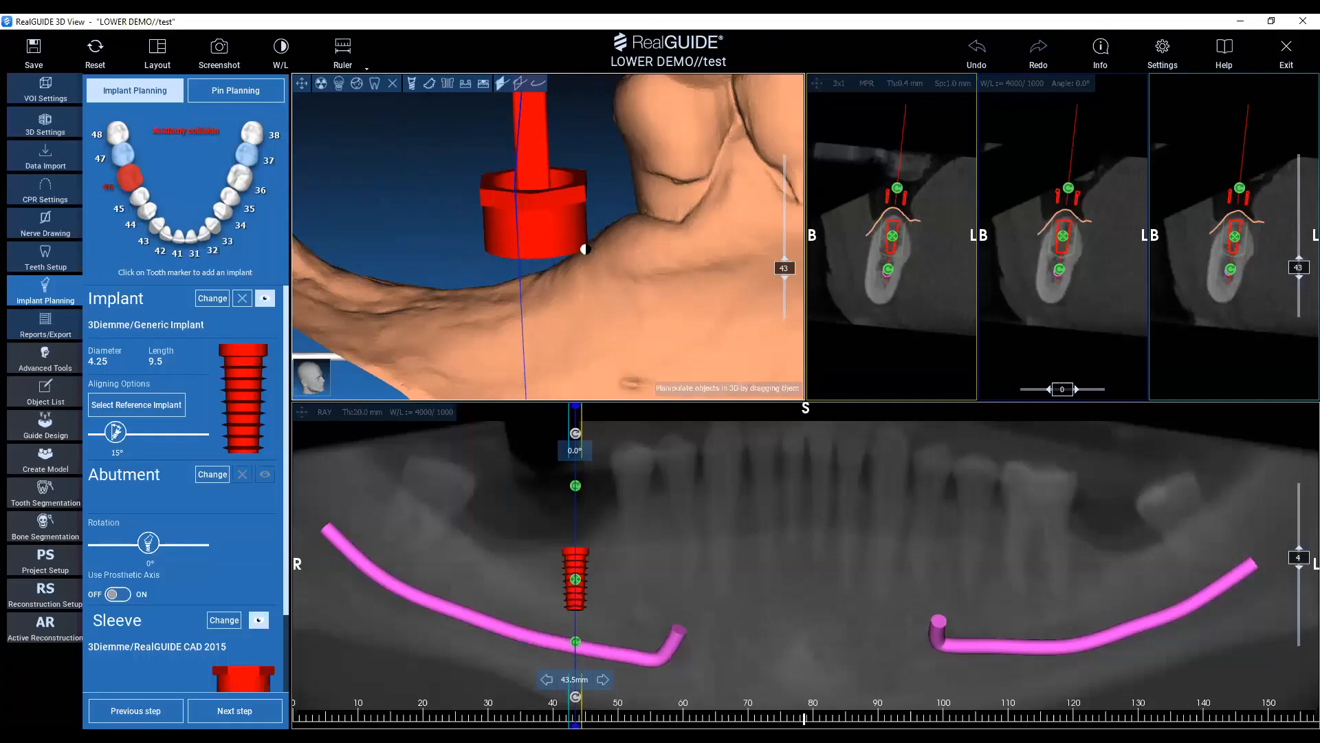
{"action": "left_click", "coordinate": [586, 248]}
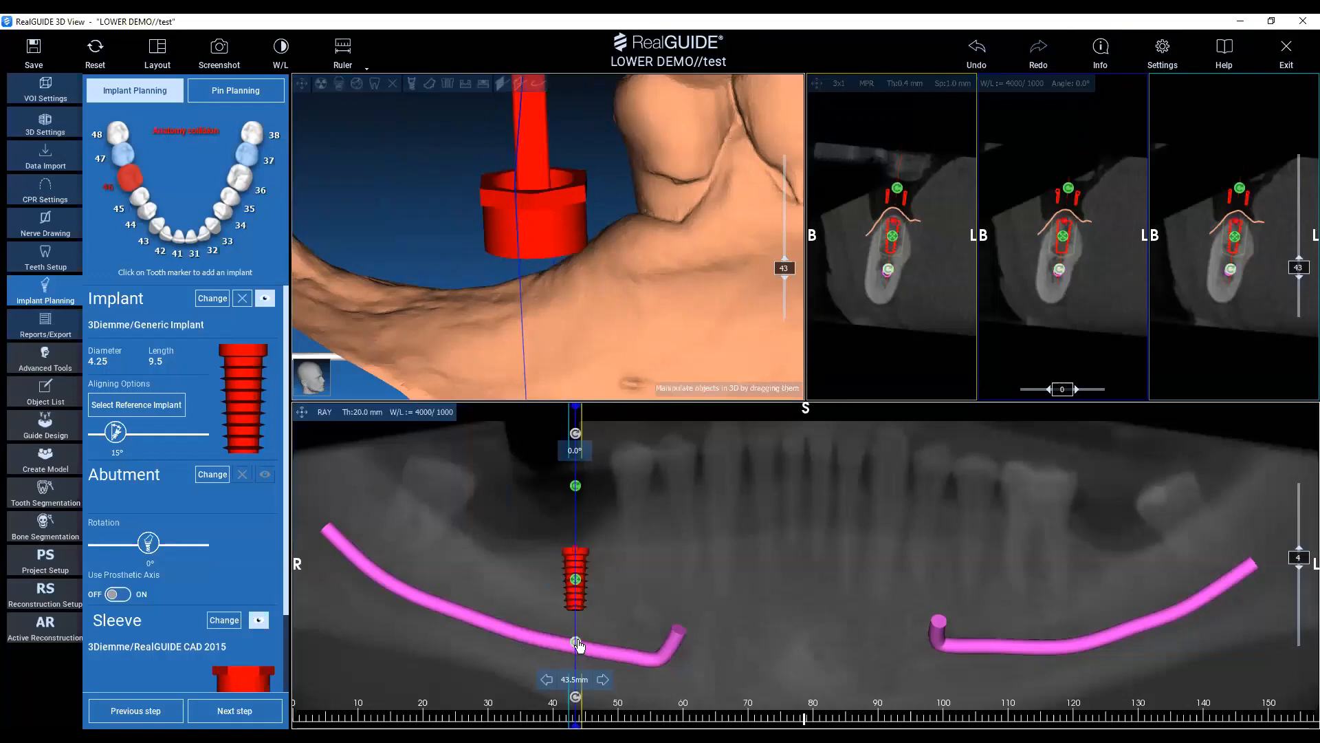
{"action": "left_click_drag", "start_coordinate": [581, 644], "coordinate": [587, 643]}
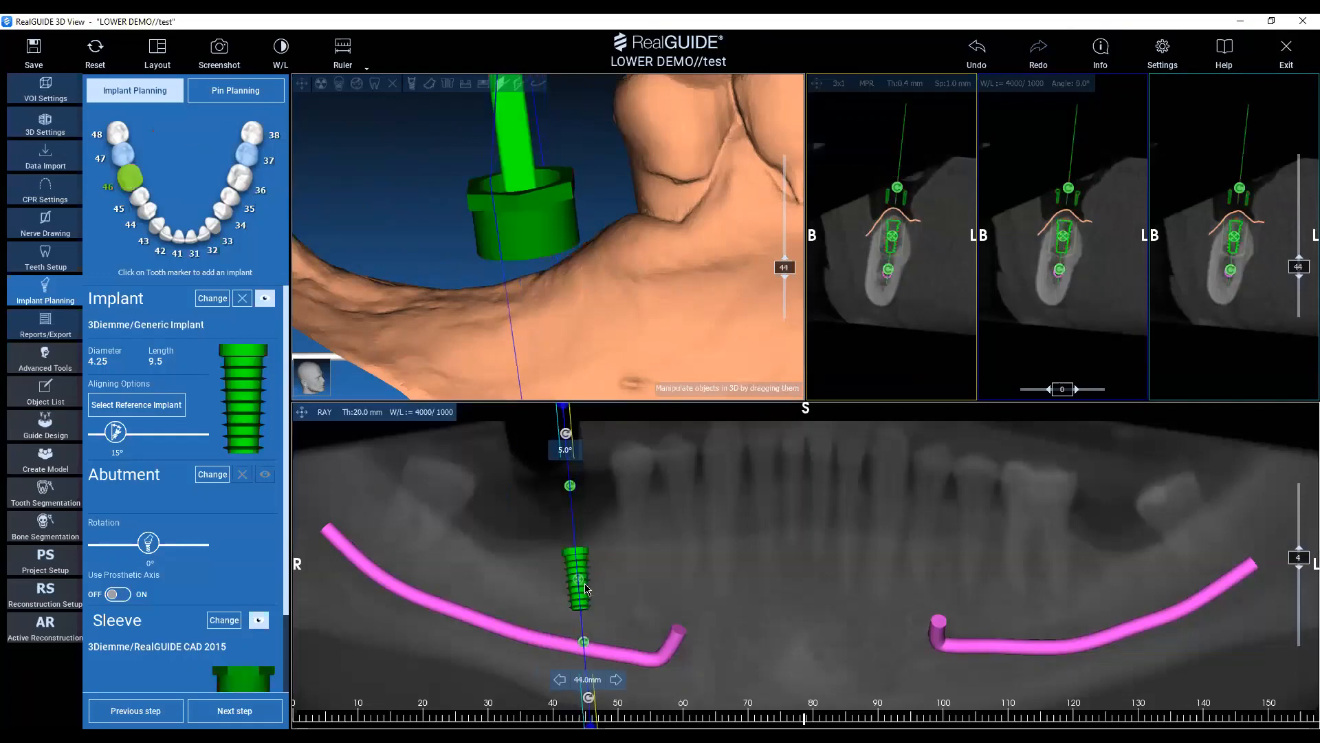
{"action": "left_click_drag", "start_coordinate": [581, 587], "coordinate": [592, 576]}
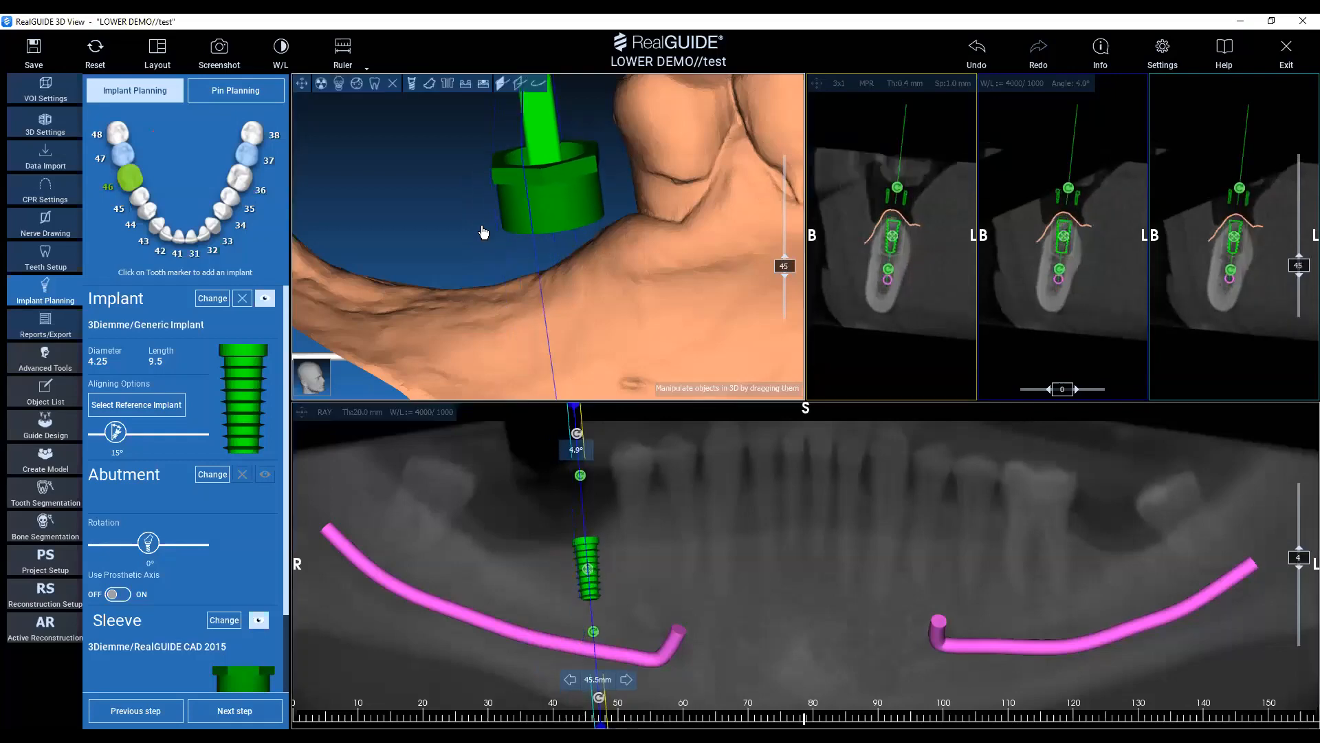
{"action": "mouse_move", "coordinate": [585, 584]}
{"action": "left_click_drag", "start_coordinate": [588, 577], "coordinate": [591, 576]}
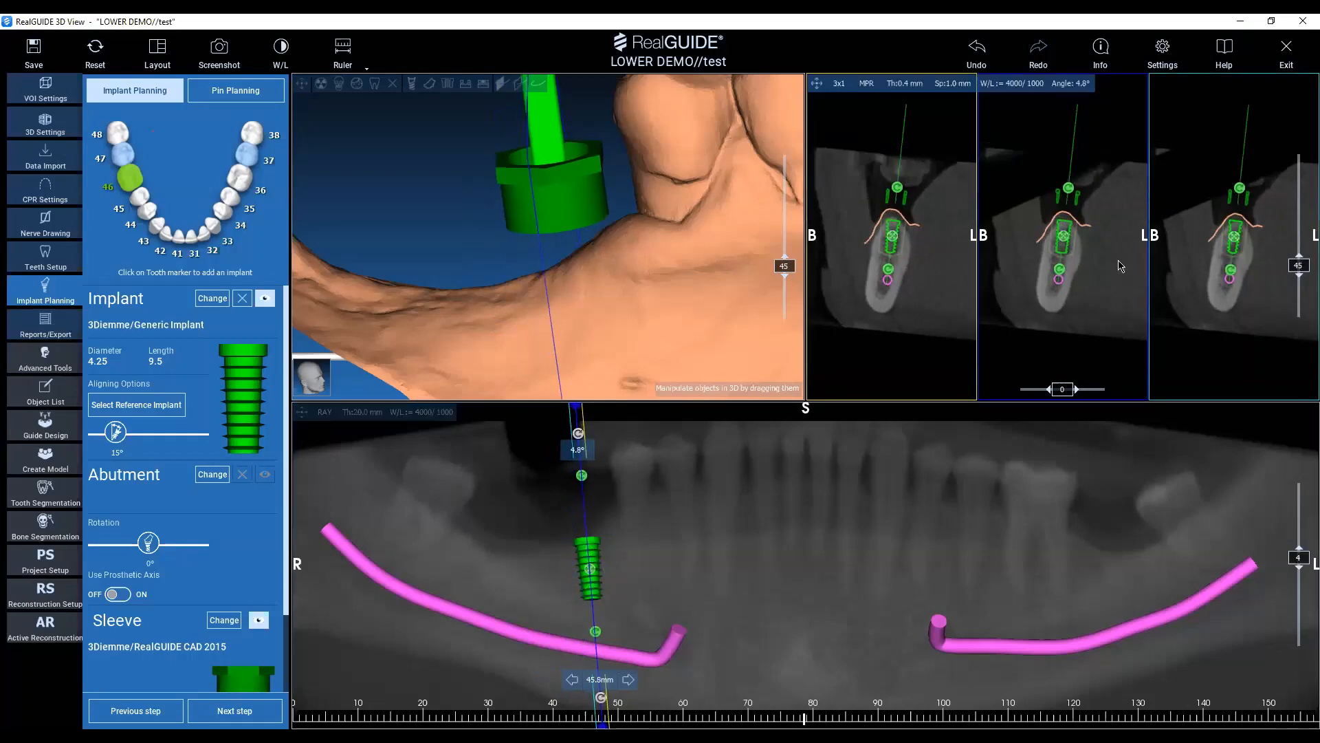
{"action": "left_click_drag", "start_coordinate": [674, 168], "coordinate": [689, 286]}
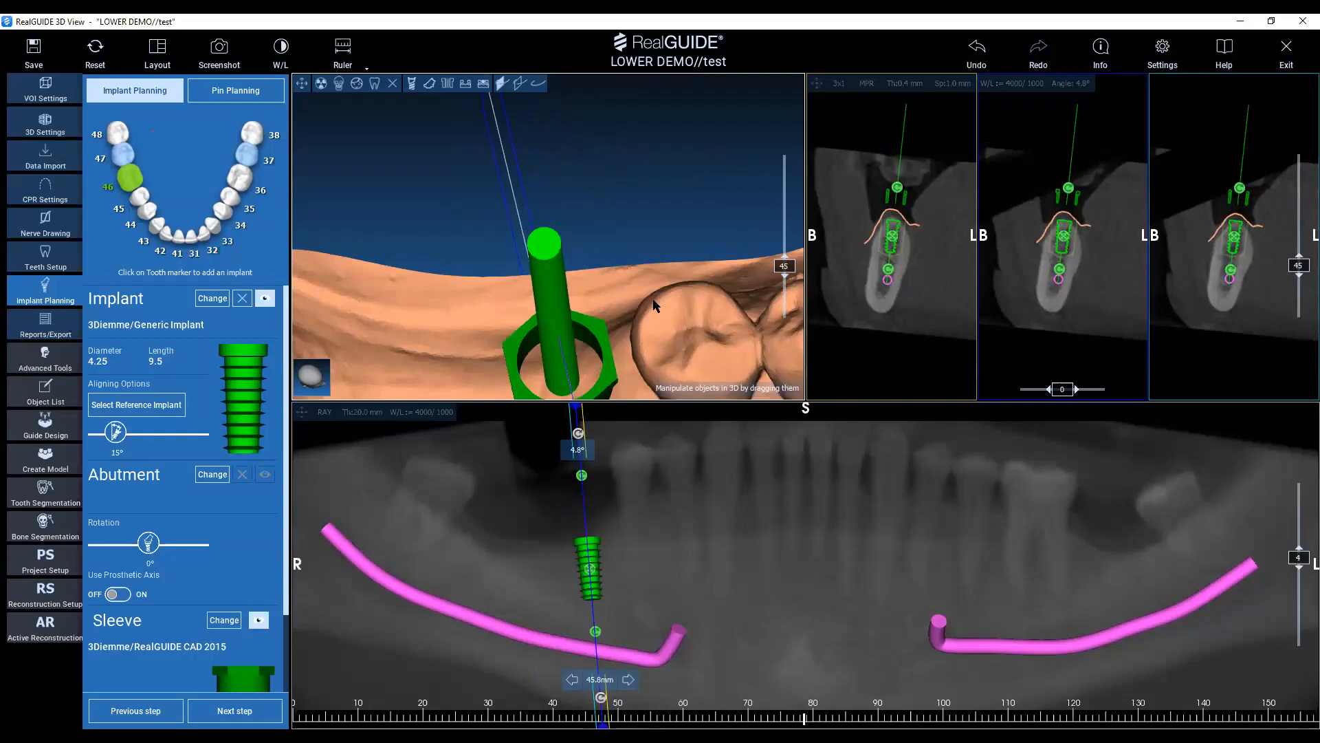
{"action": "left_click_drag", "start_coordinate": [665, 331], "coordinate": [694, 305]}
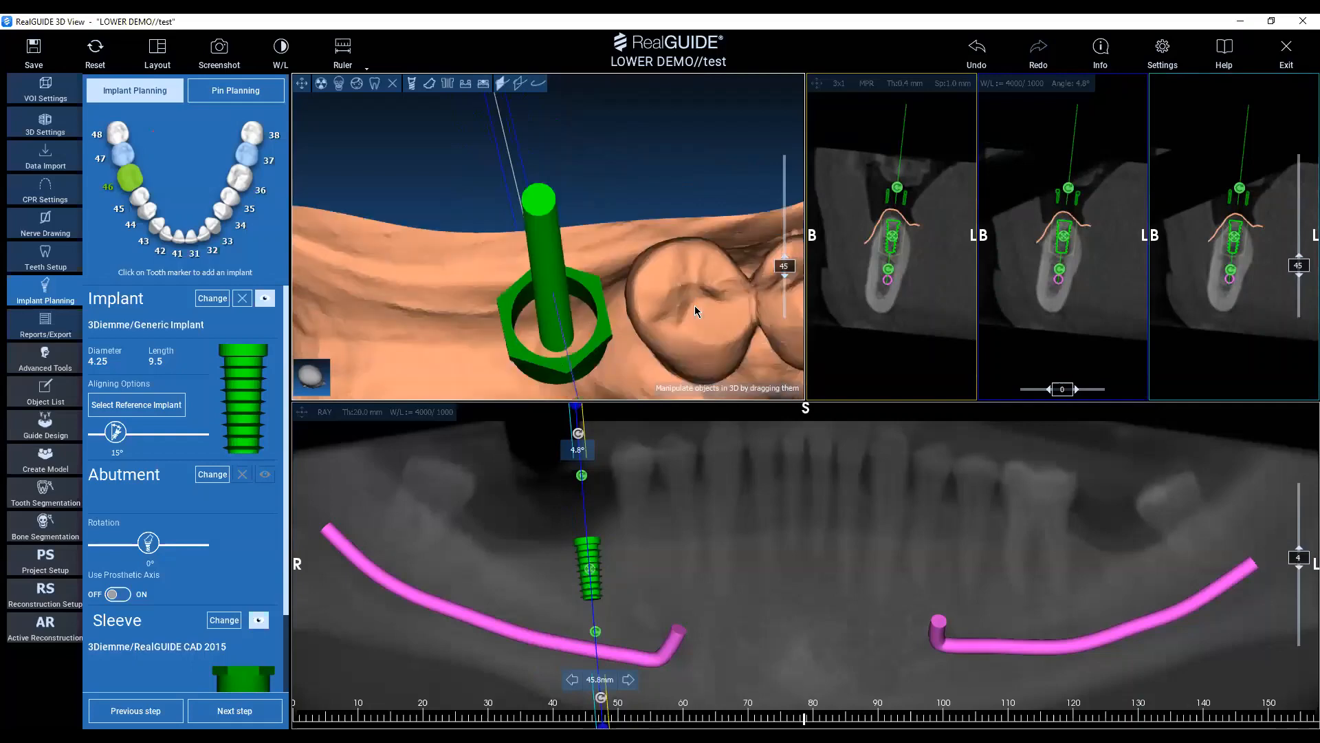
{"action": "left_click_drag", "start_coordinate": [706, 315], "coordinate": [571, 268]}
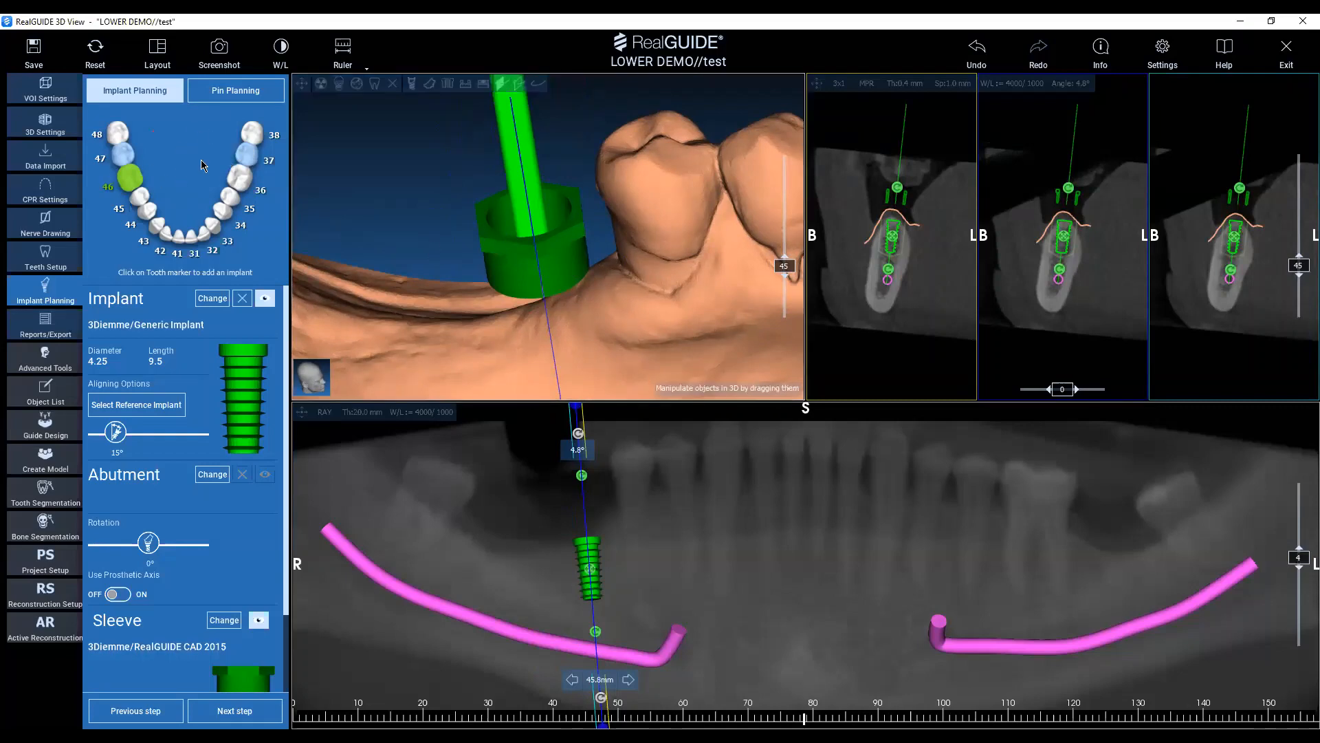
{"action": "left_click_drag", "start_coordinate": [681, 294], "coordinate": [694, 344]}
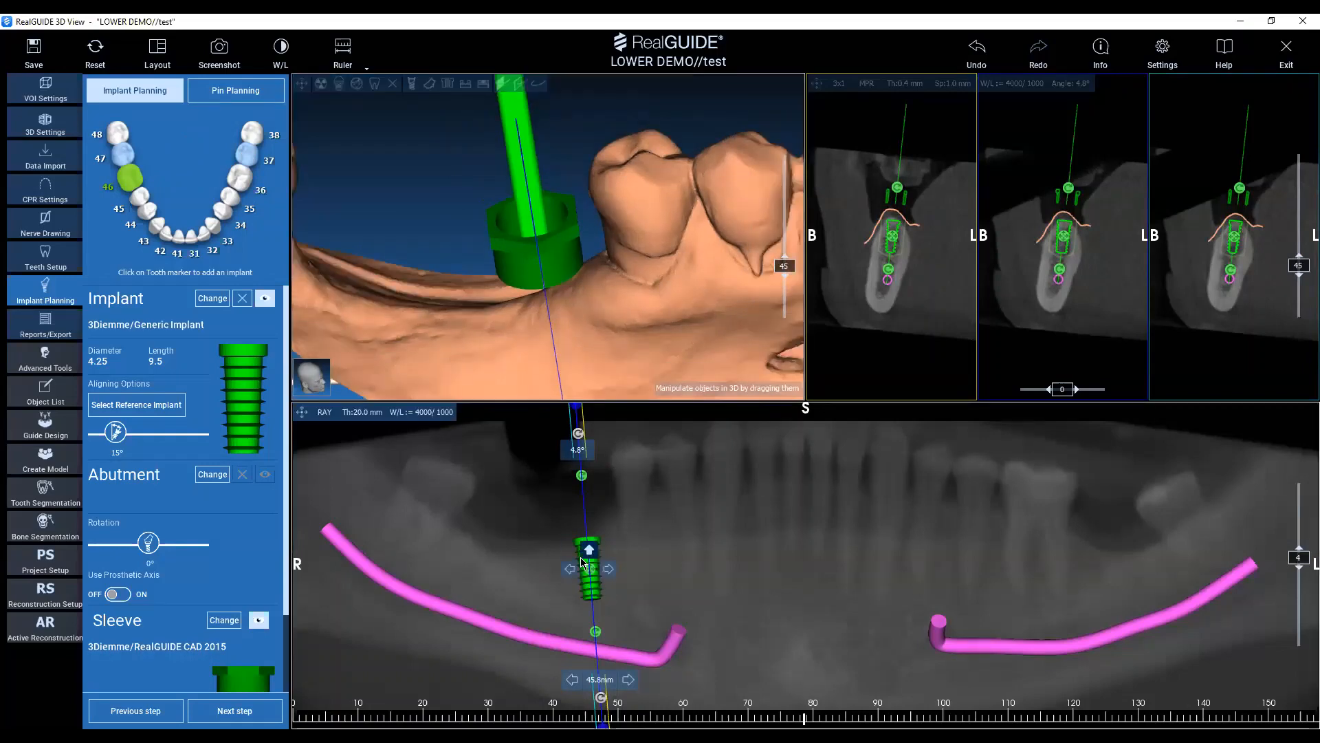
Show the prosthesis again and position the cross-section through tooth 47, at about 34 mm in the panoramic view.
{"action": "mouse_move", "coordinate": [583, 563]}
{"action": "left_click", "coordinate": [529, 516]}
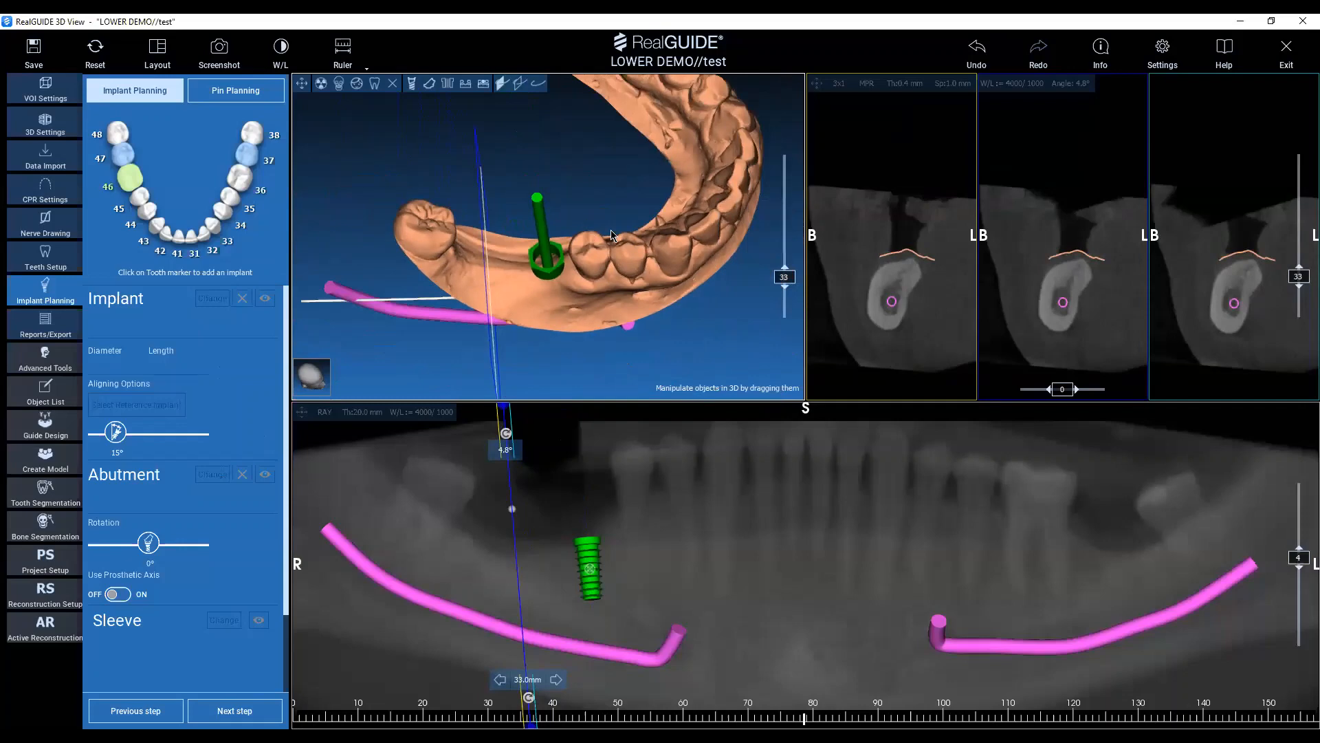
{"action": "left_click_drag", "start_coordinate": [610, 236], "coordinate": [624, 249]}
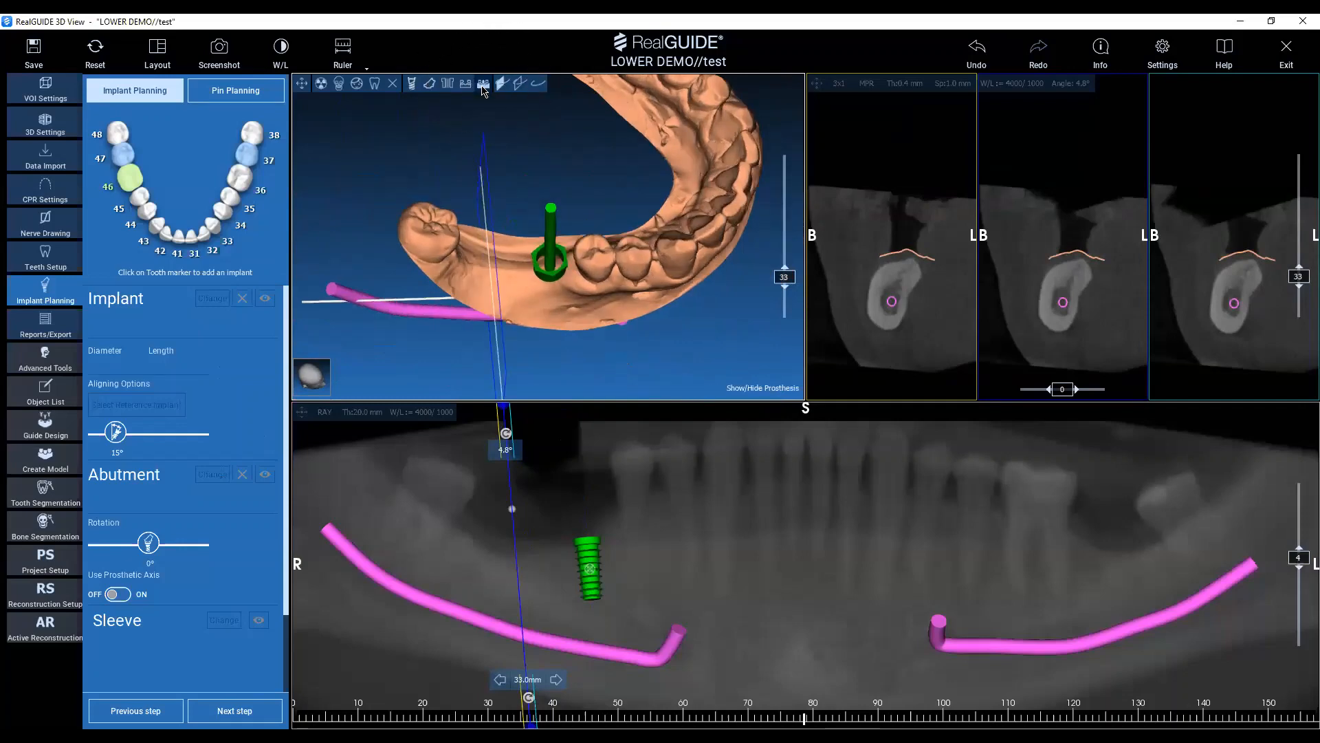
{"action": "left_click", "coordinate": [483, 83]}
{"action": "left_click_drag", "start_coordinate": [545, 565], "coordinate": [517, 564]}
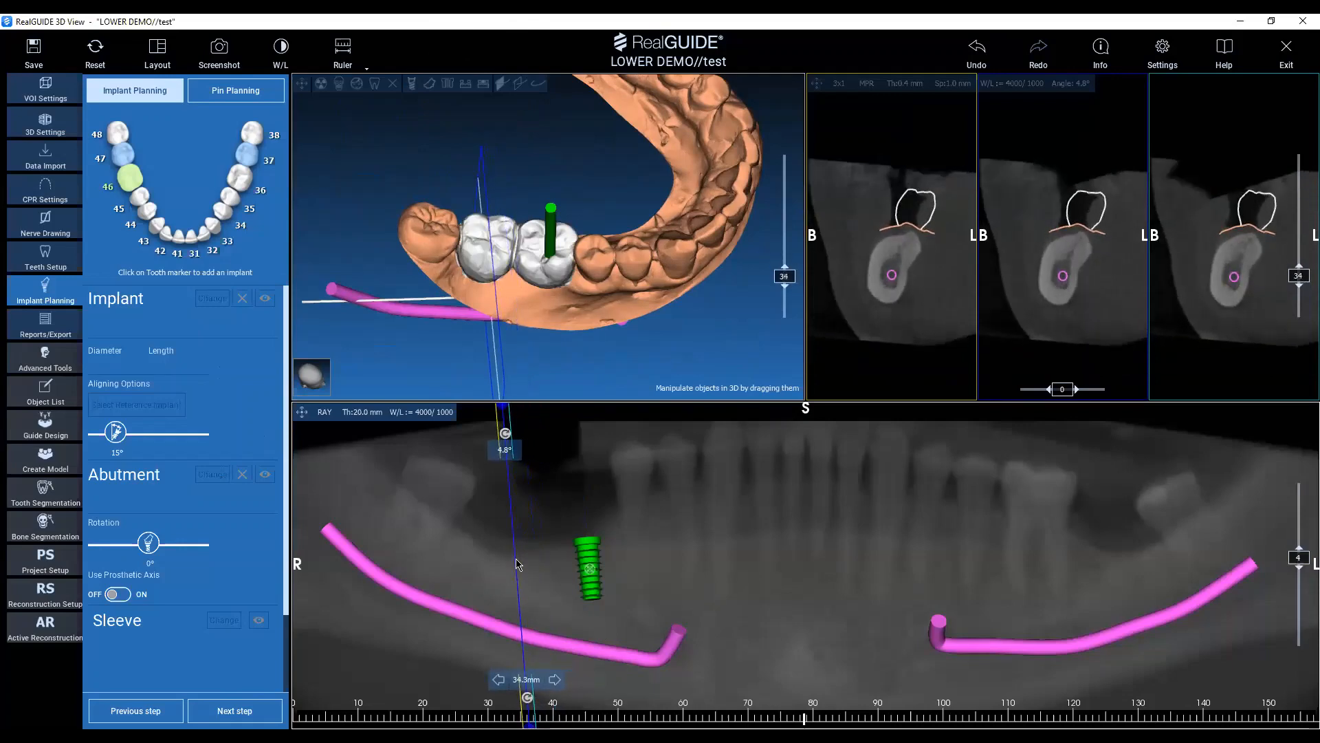
Add a 3Diemme Generic Implant, 4.25 x 9.5 mm, at tooth 47 and move it down into the jawbone.
{"action": "left_click", "coordinate": [123, 155]}
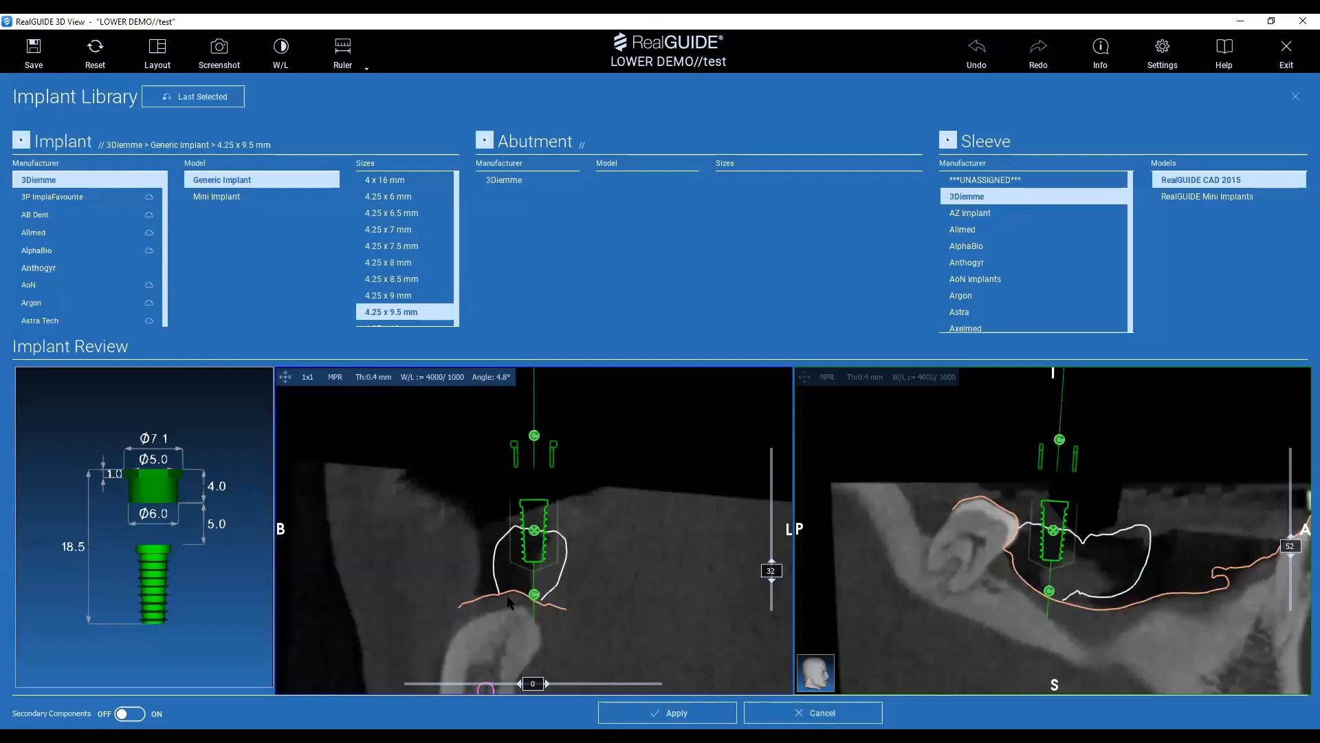
{"action": "middle_click_drag", "start_coordinate": [498, 639], "coordinate": [515, 565]}
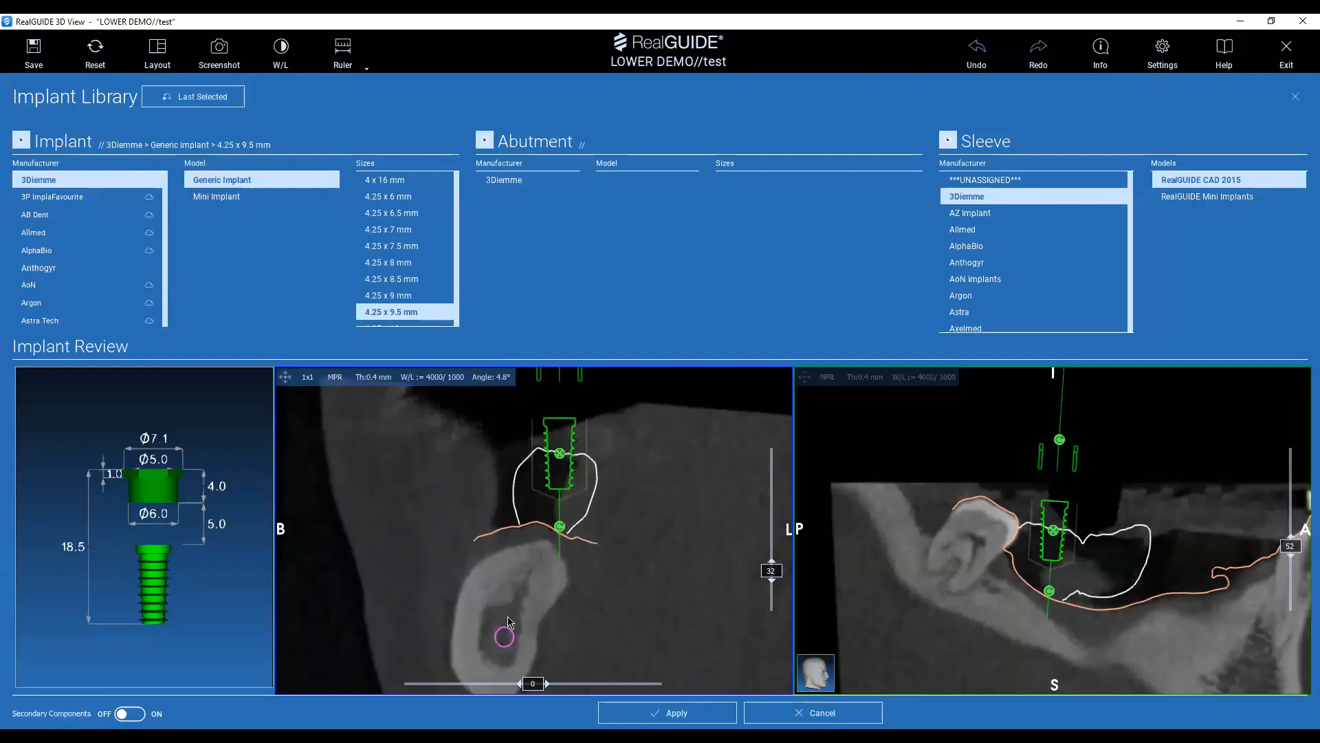
{"action": "mouse_move", "coordinate": [564, 459]}
{"action": "left_click_drag", "start_coordinate": [564, 460], "coordinate": [510, 582]}
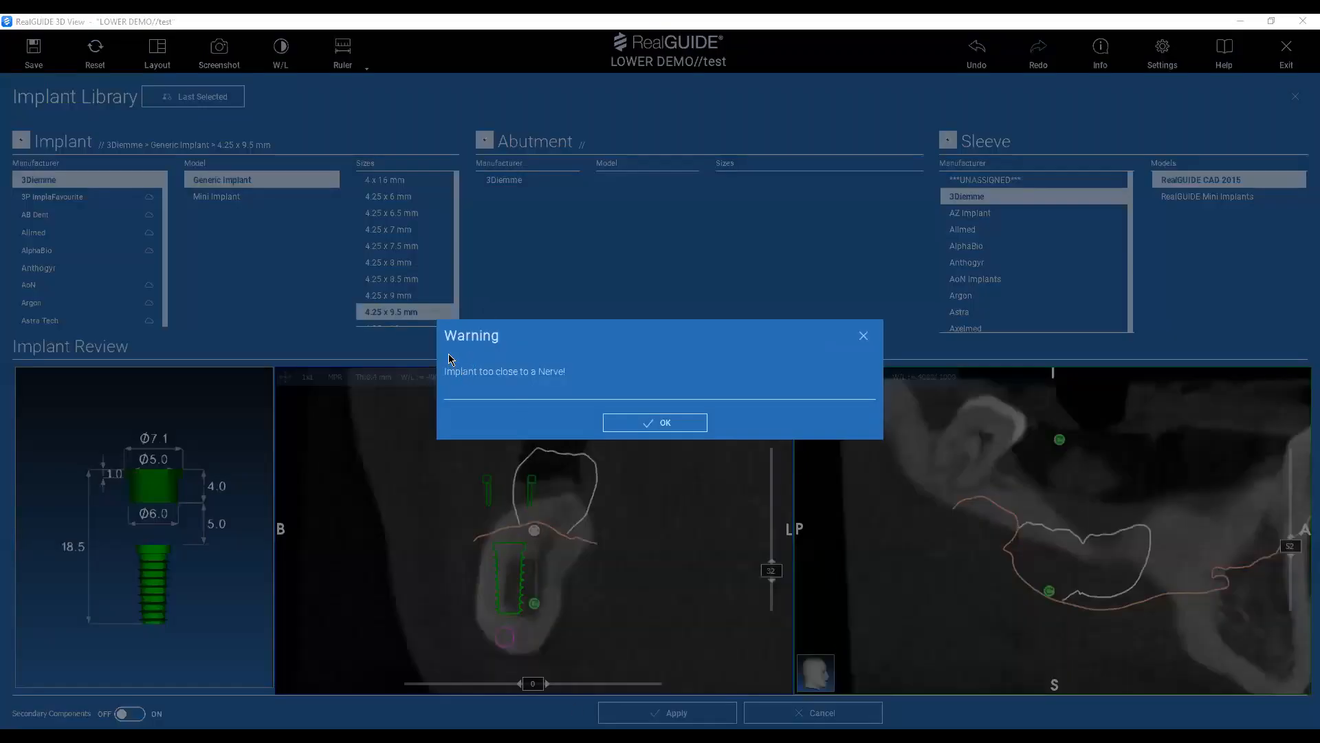
{"action": "left_click", "coordinate": [698, 423]}
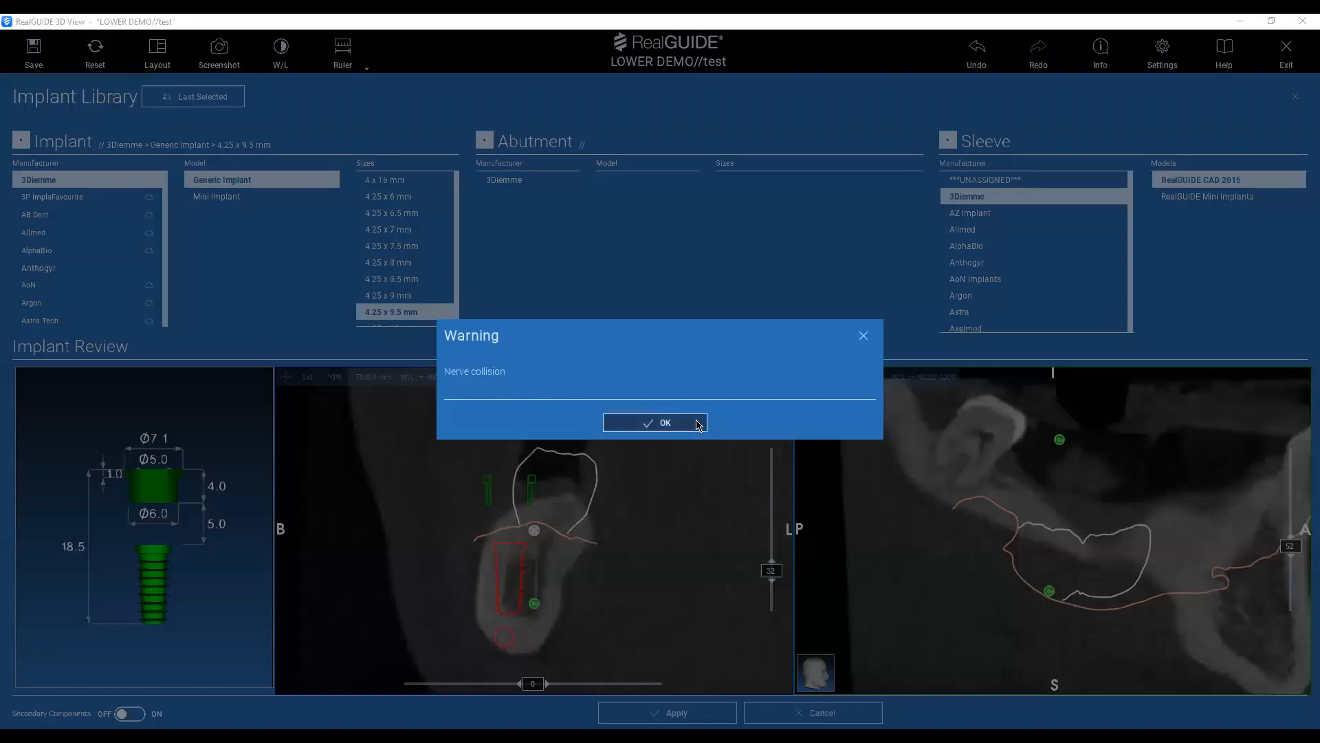
{"action": "left_click", "coordinate": [665, 422]}
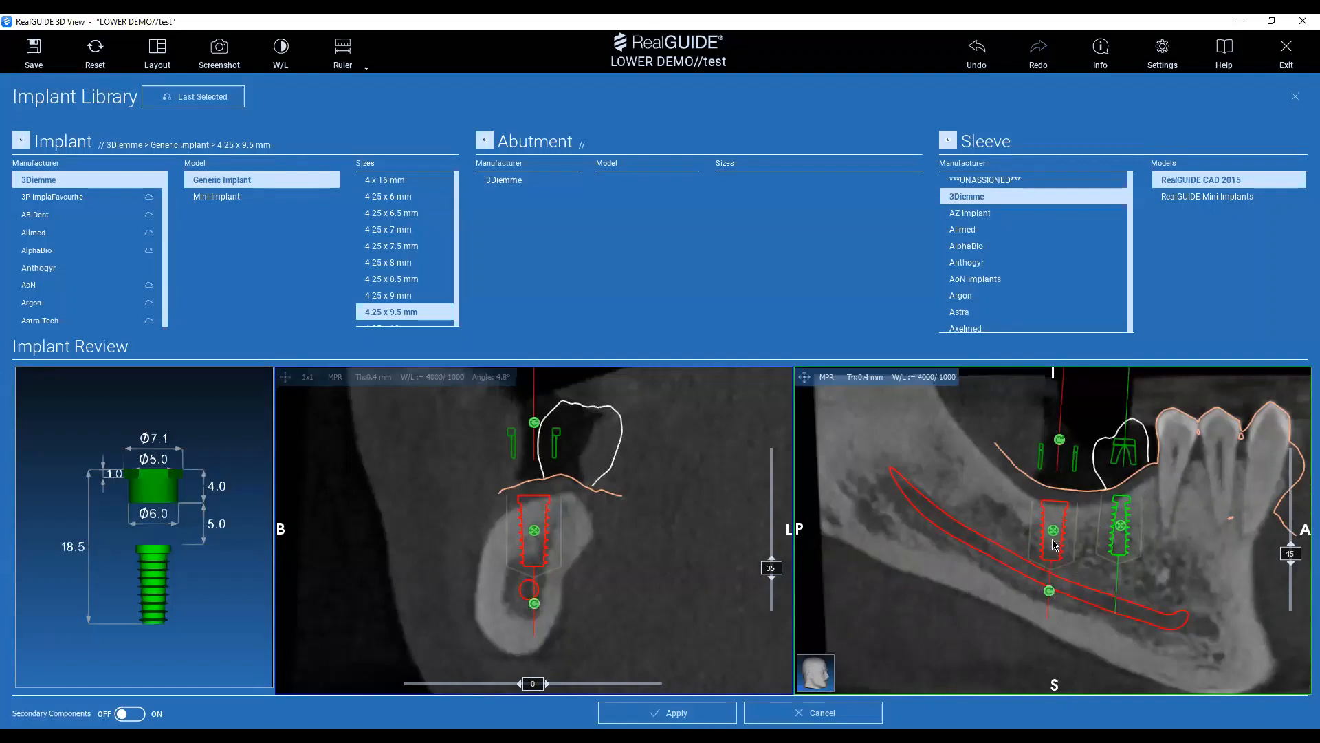
{"action": "mouse_move", "coordinate": [1054, 542]}
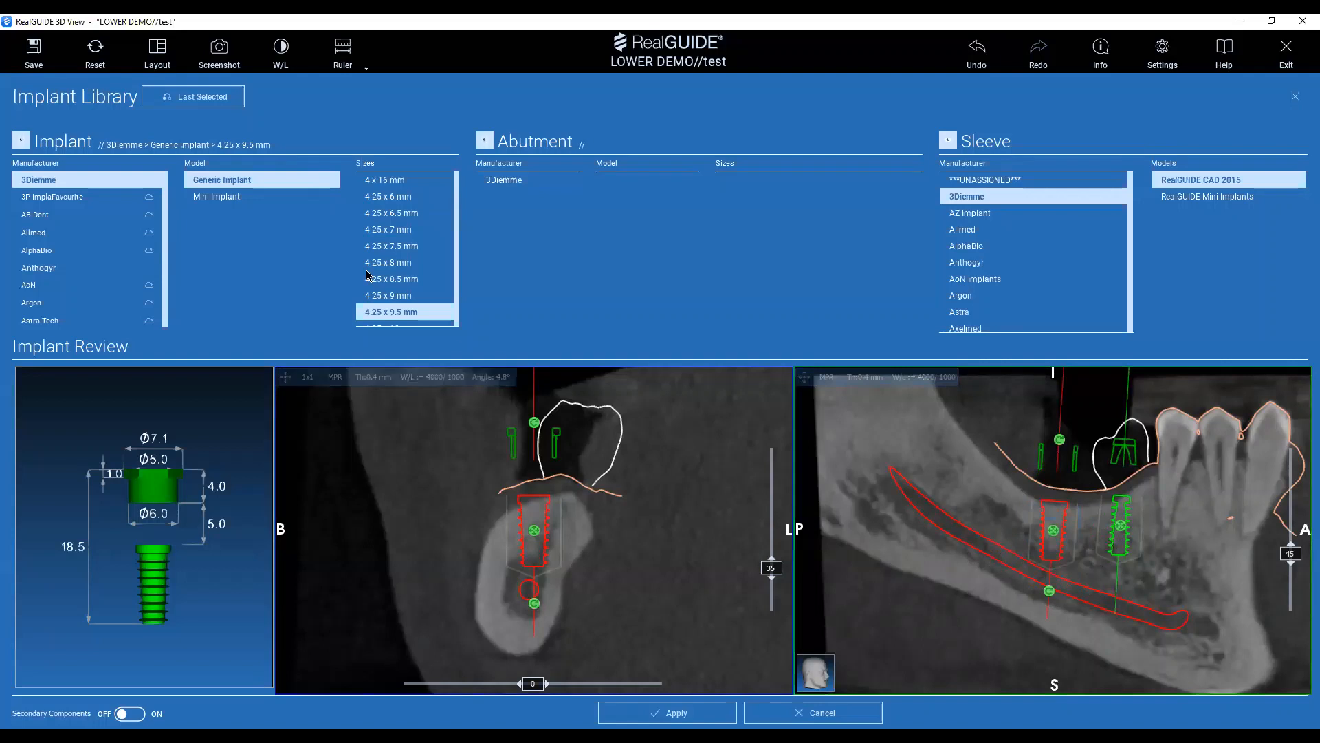
Change the tooth 47 implant's size to 4.25 x 8 mm, adjust its position slightly and apply it.
{"action": "left_click", "coordinate": [395, 263]}
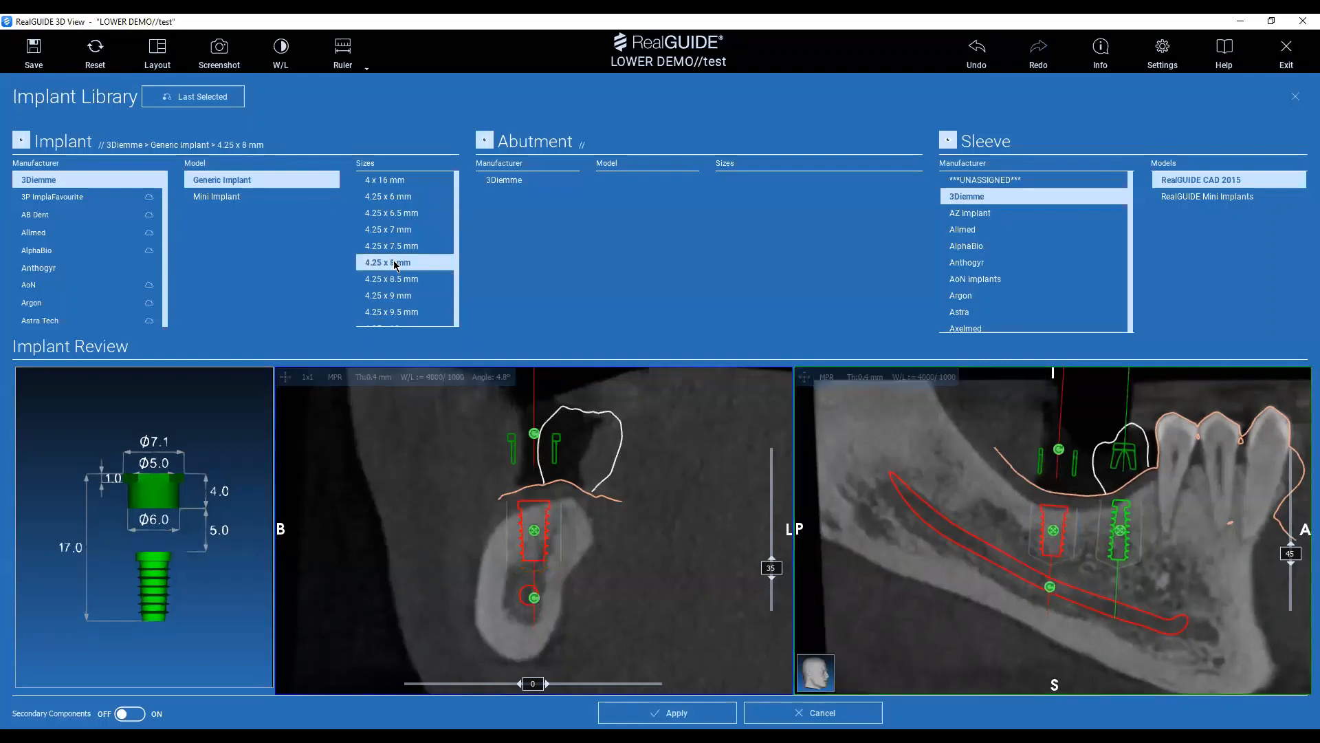
{"action": "left_click_drag", "start_coordinate": [535, 530], "coordinate": [535, 531]}
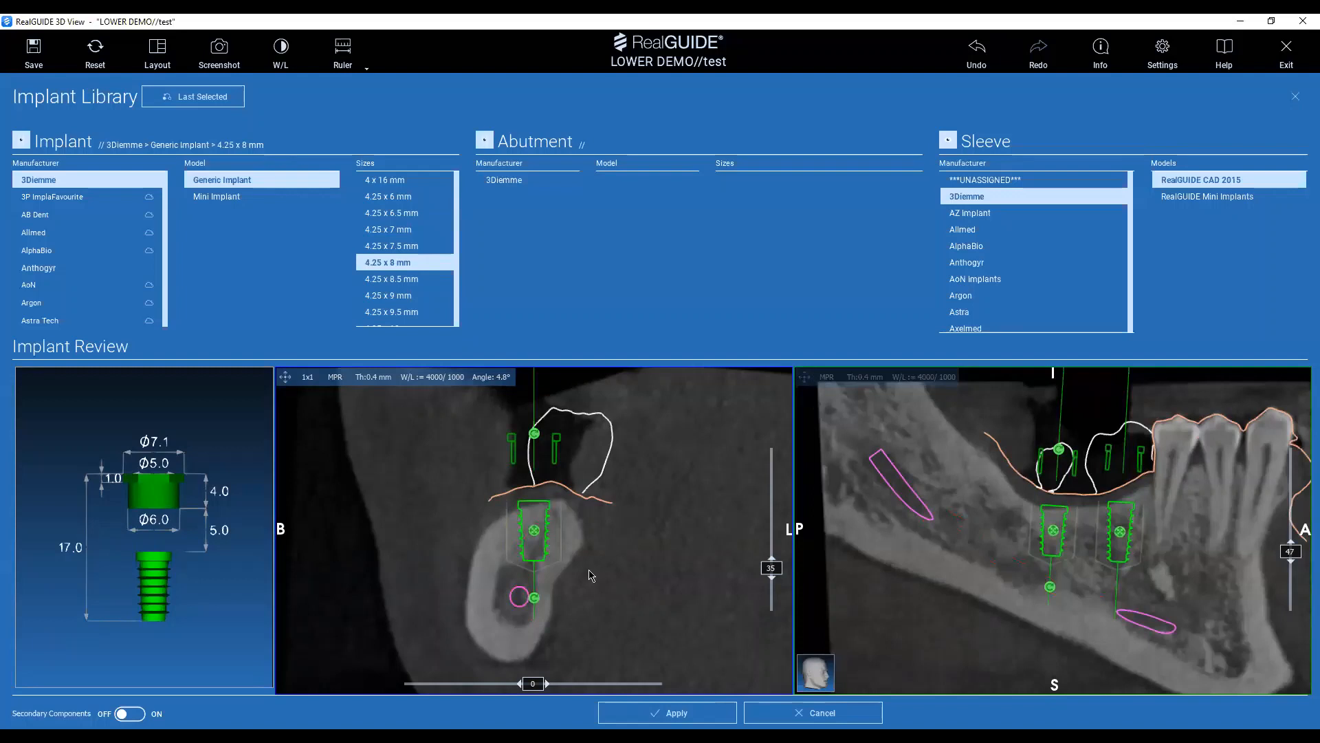
{"action": "left_click", "coordinate": [690, 719]}
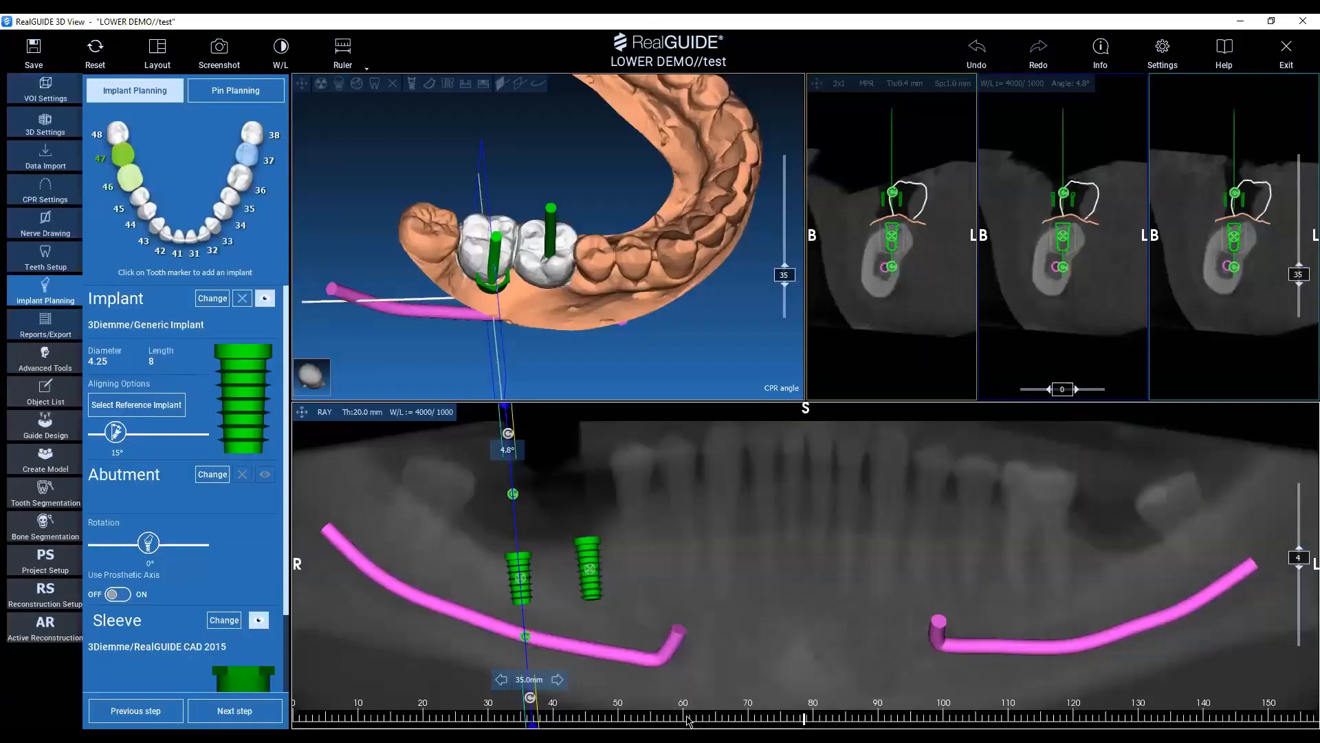
Tilt the tooth 47 implant lingually in the cross-section so its axis runs through the planned crown, checking its emergence in 3D.
{"action": "left_click_drag", "start_coordinate": [738, 304], "coordinate": [382, 266]}
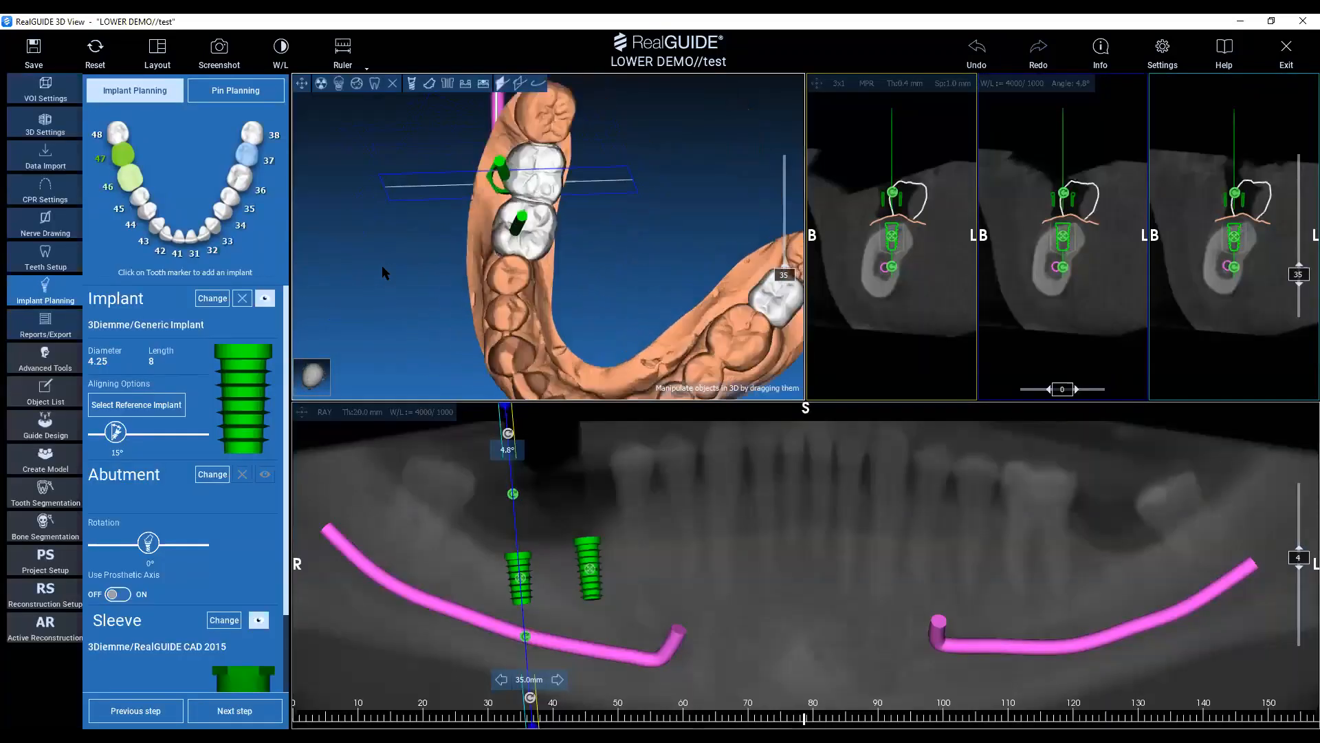
{"action": "left_click_drag", "start_coordinate": [630, 320], "coordinate": [467, 212]}
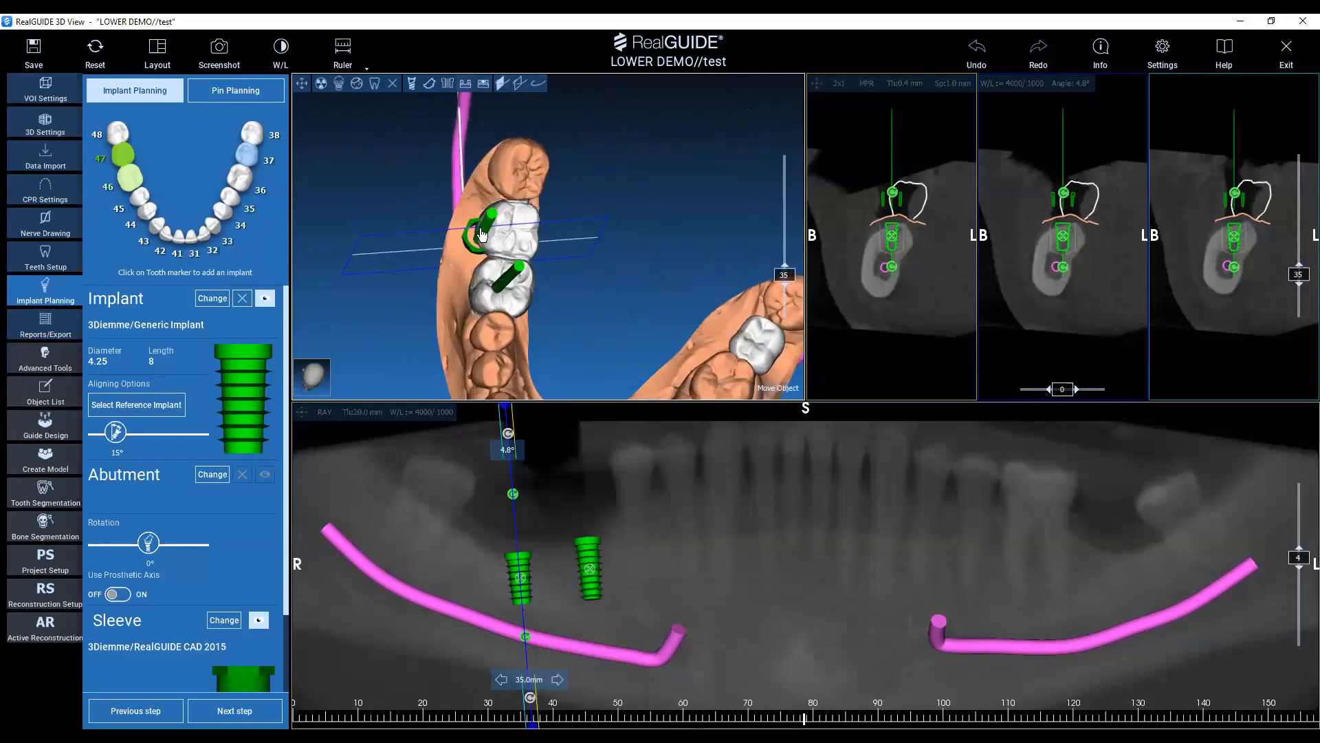
{"action": "left_click_drag", "start_coordinate": [611, 197], "coordinate": [608, 231]}
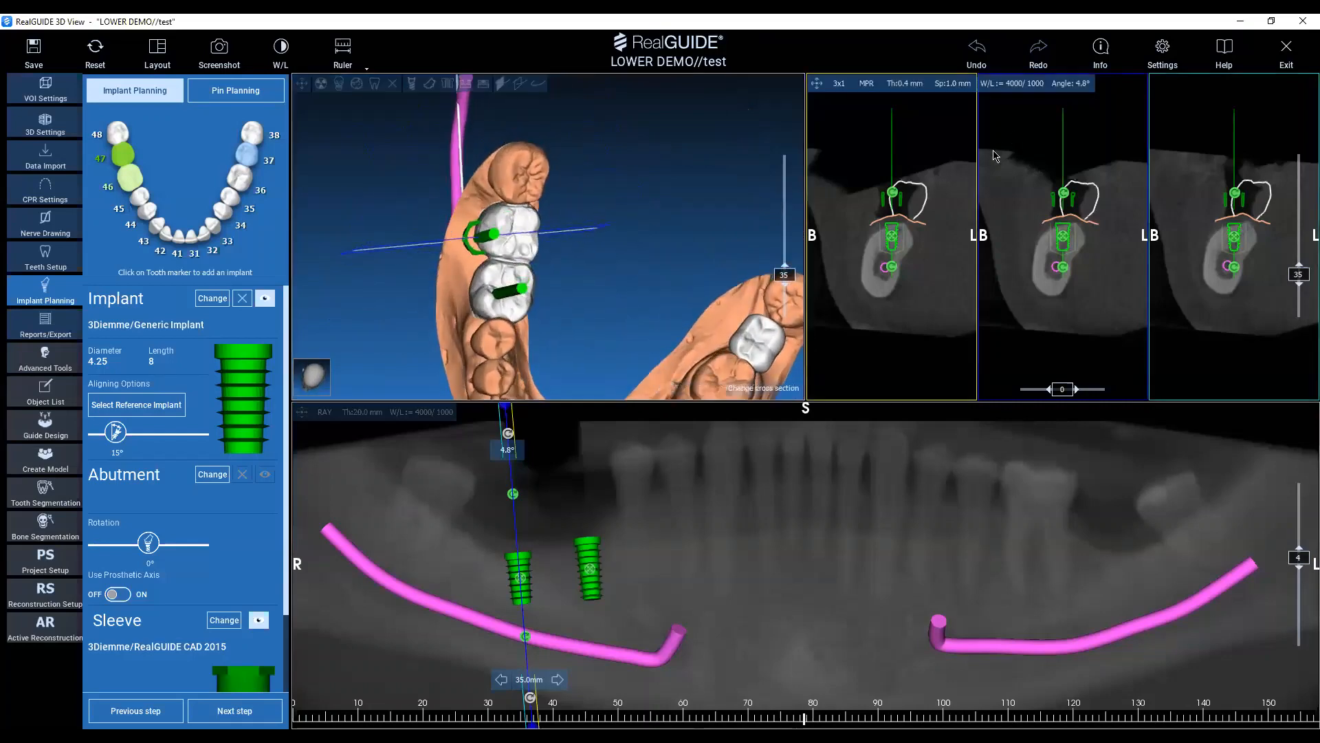
{"action": "right_click_drag", "start_coordinate": [1116, 210], "coordinate": [1026, 221]}
{"action": "middle_click_drag", "start_coordinate": [983, 153], "coordinate": [1009, 196]}
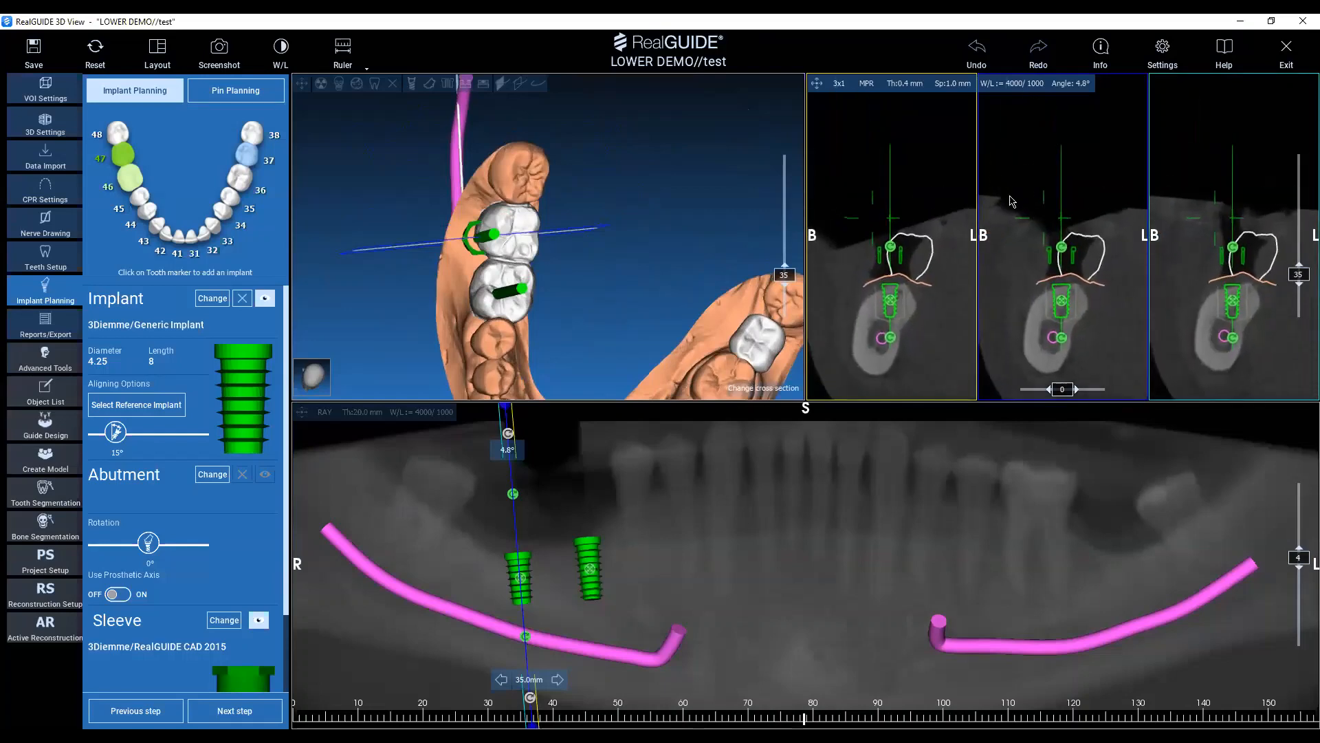
{"action": "left_click_drag", "start_coordinate": [1062, 248], "coordinate": [1079, 256]}
{"action": "mouse_move", "coordinate": [605, 316]}
{"action": "left_mouse_down"}
{"action": "mouse_move", "coordinate": [595, 269]}
{"action": "mouse_move", "coordinate": [593, 327]}
{"action": "left_mouse_up"}
{"action": "left_click_drag", "start_coordinate": [583, 282], "coordinate": [627, 219]}
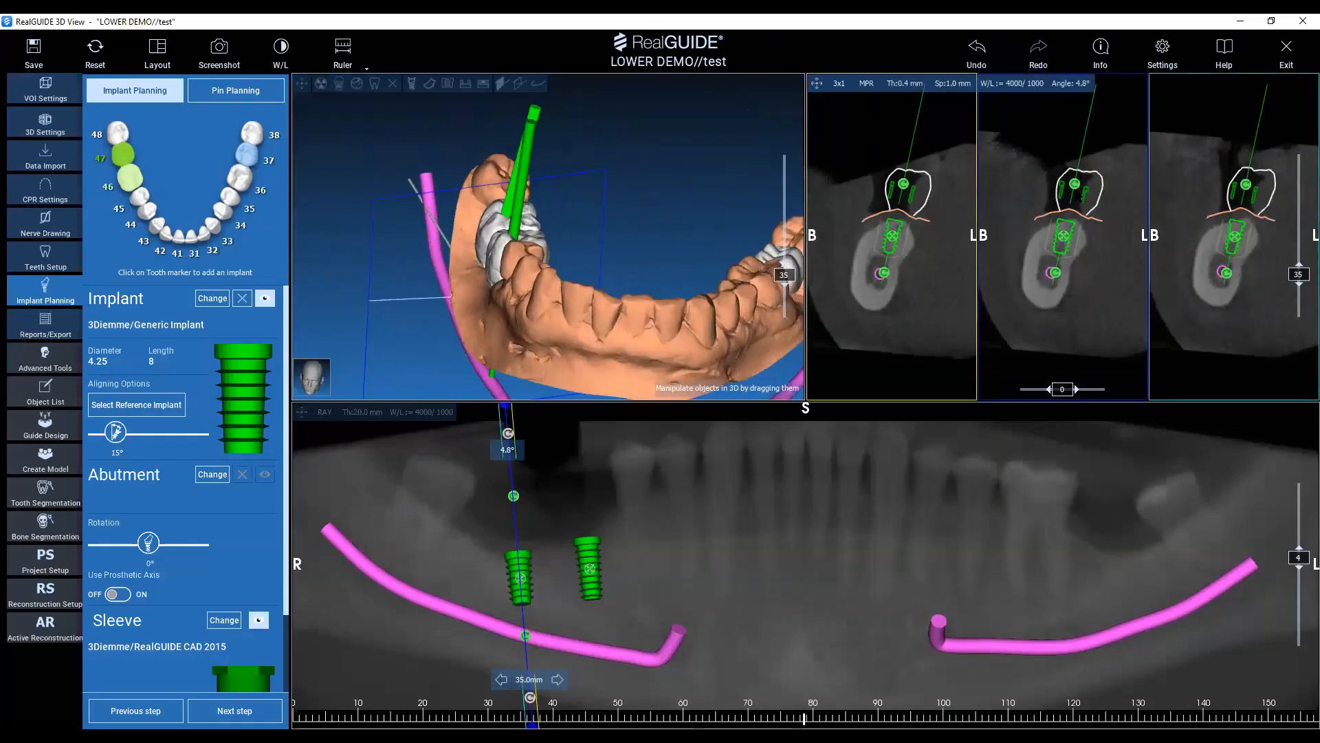
{"action": "left_click_drag", "start_coordinate": [1080, 186], "coordinate": [1083, 188]}
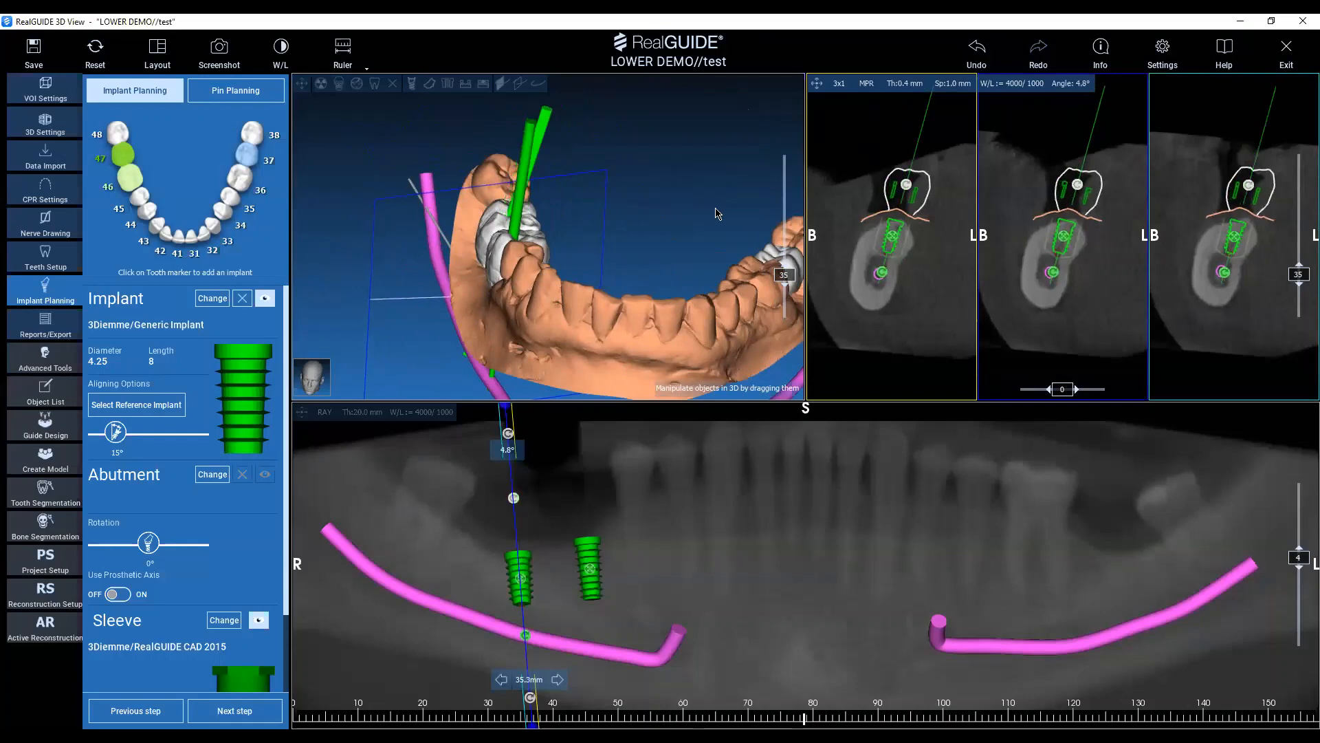
Select the tooth 46 implant and set its axis parallel to the tooth 47 implant.
{"action": "left_click_drag", "start_coordinate": [646, 202], "coordinate": [466, 296]}
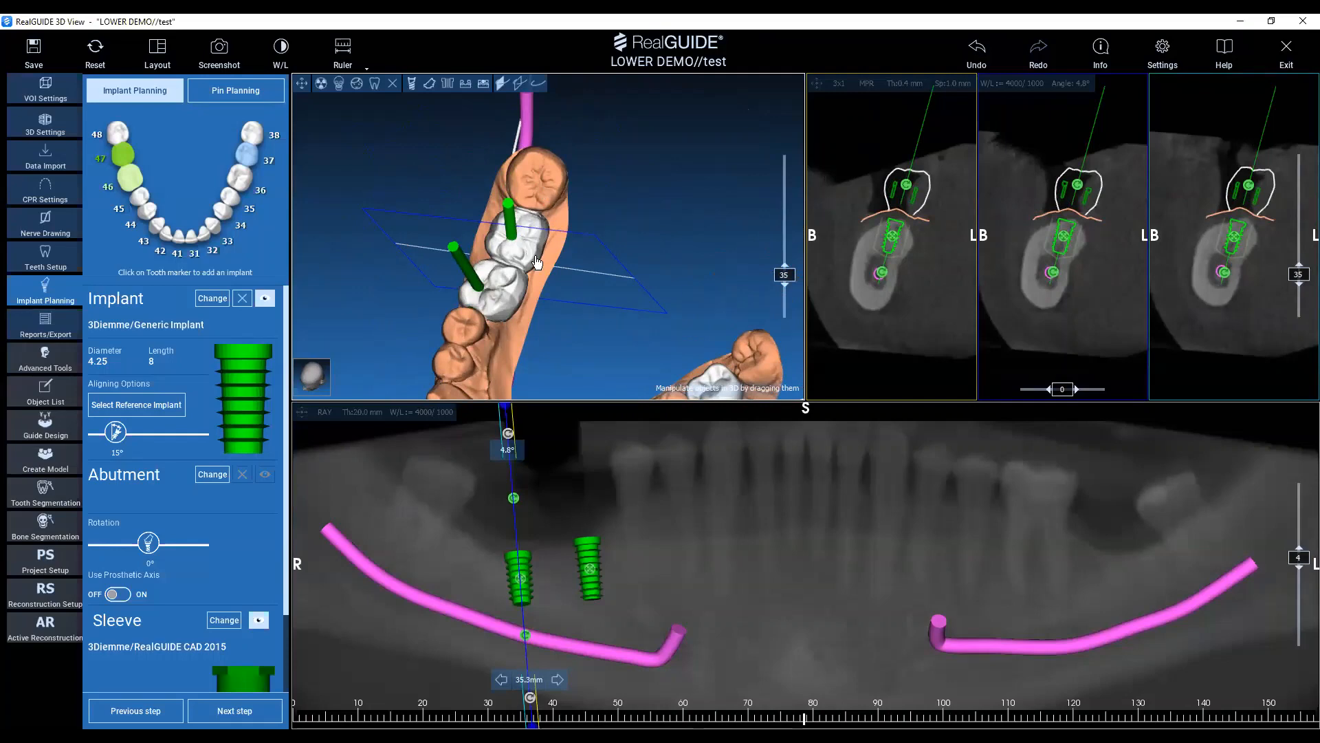
{"action": "left_click", "coordinate": [464, 272]}
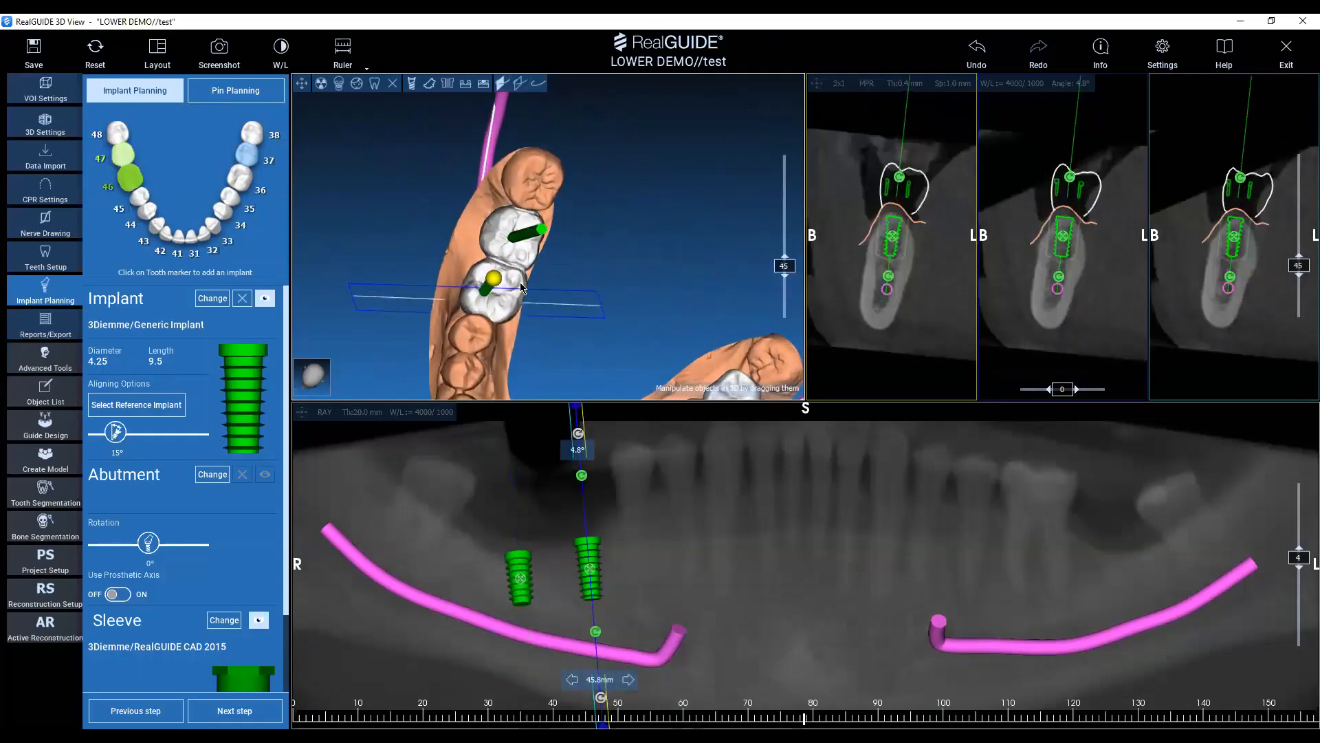
{"action": "right_click", "coordinate": [1063, 243]}
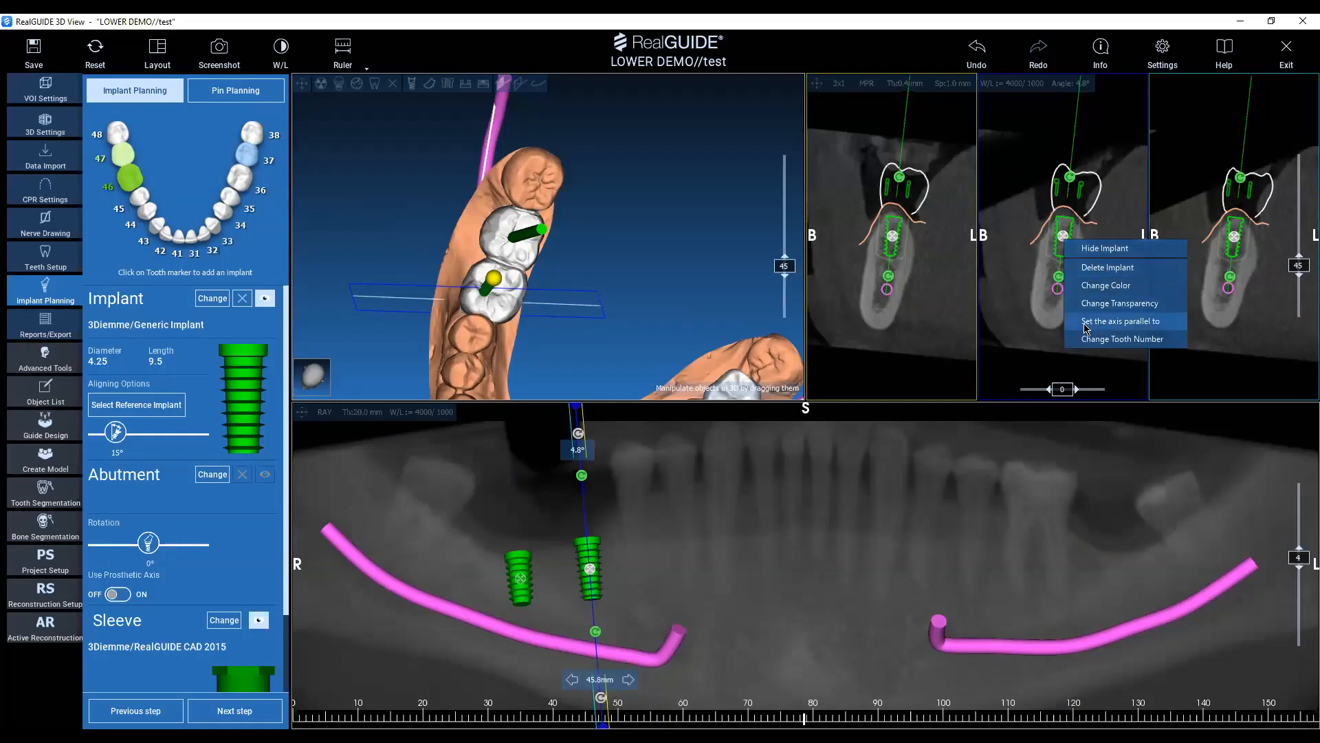
{"action": "mouse_move", "coordinate": [1092, 326]}
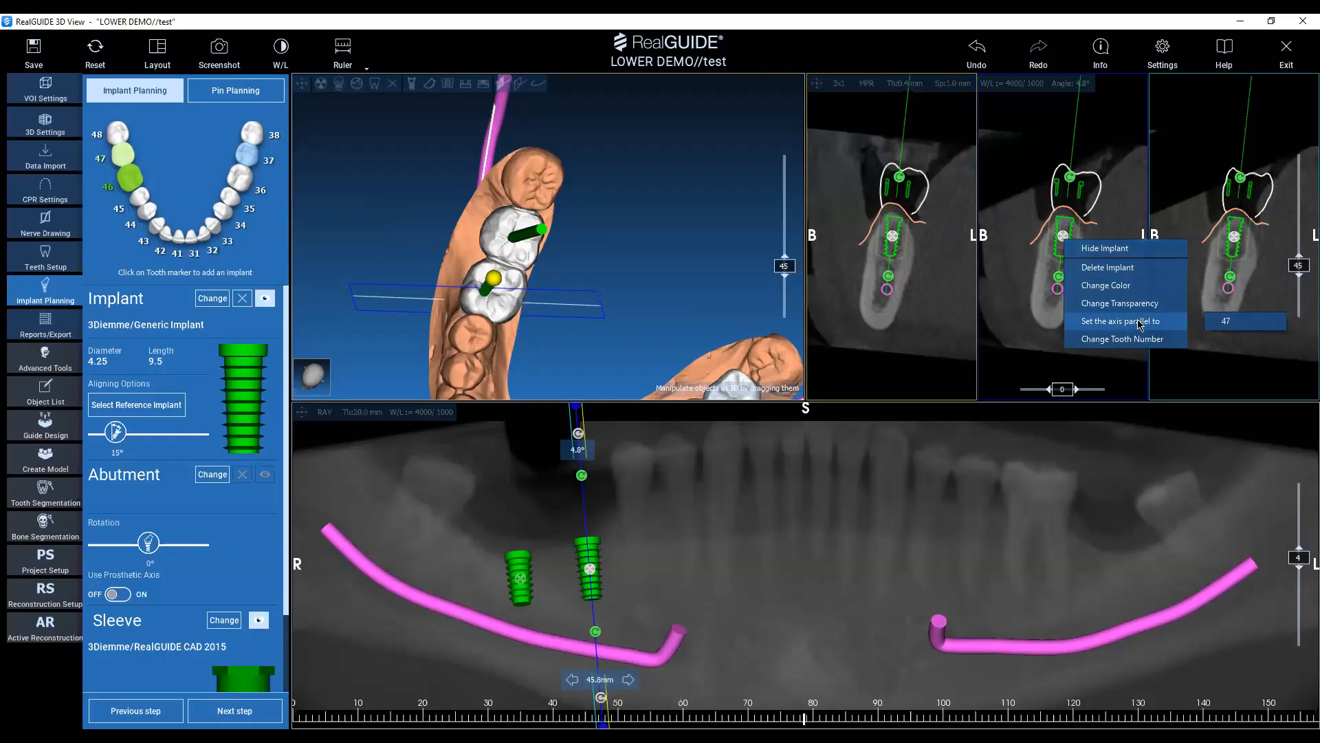
{"action": "left_click", "coordinate": [1229, 323]}
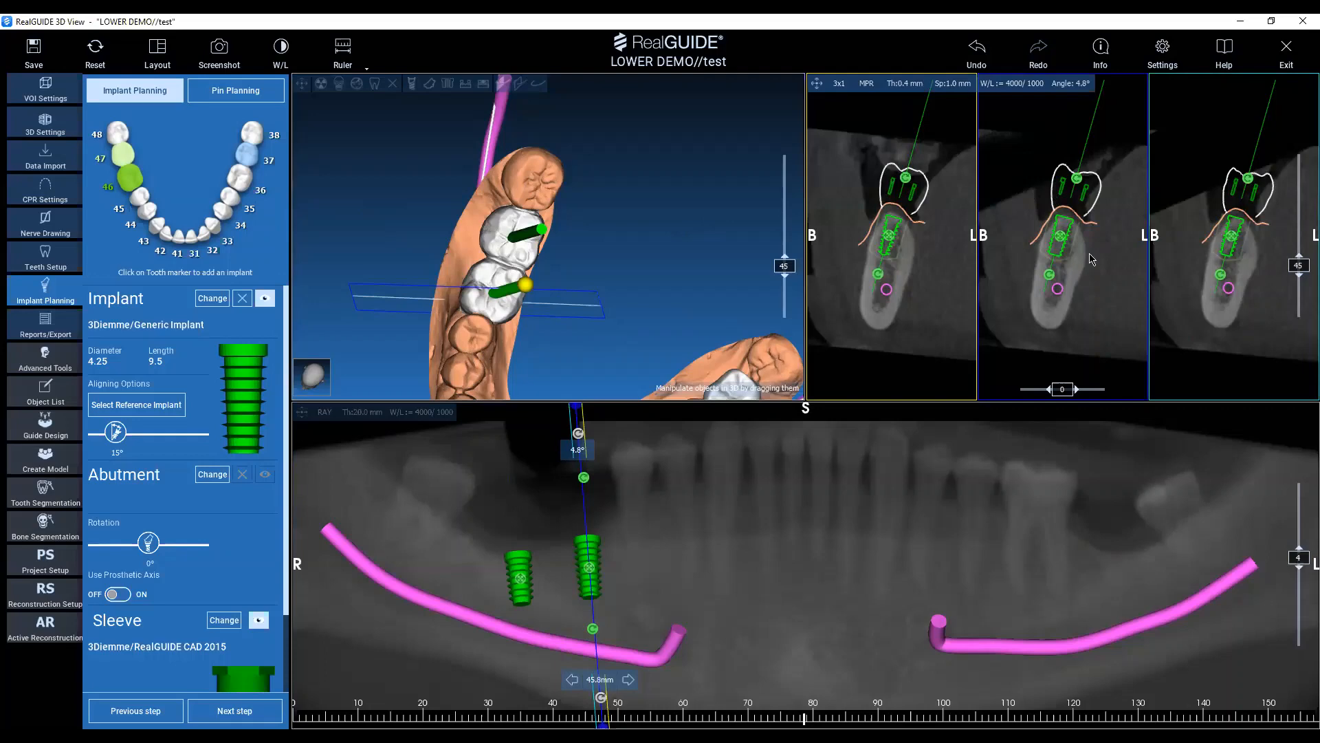
Shift the tooth 46 implant slightly lingually in the cross-section and fine-tune its tilt within the bone.
{"action": "scroll", "coordinate": [1072, 241], "scroll_direction": "up", "scroll_amount": 3}
{"action": "mouse_move", "coordinate": [1030, 224]}
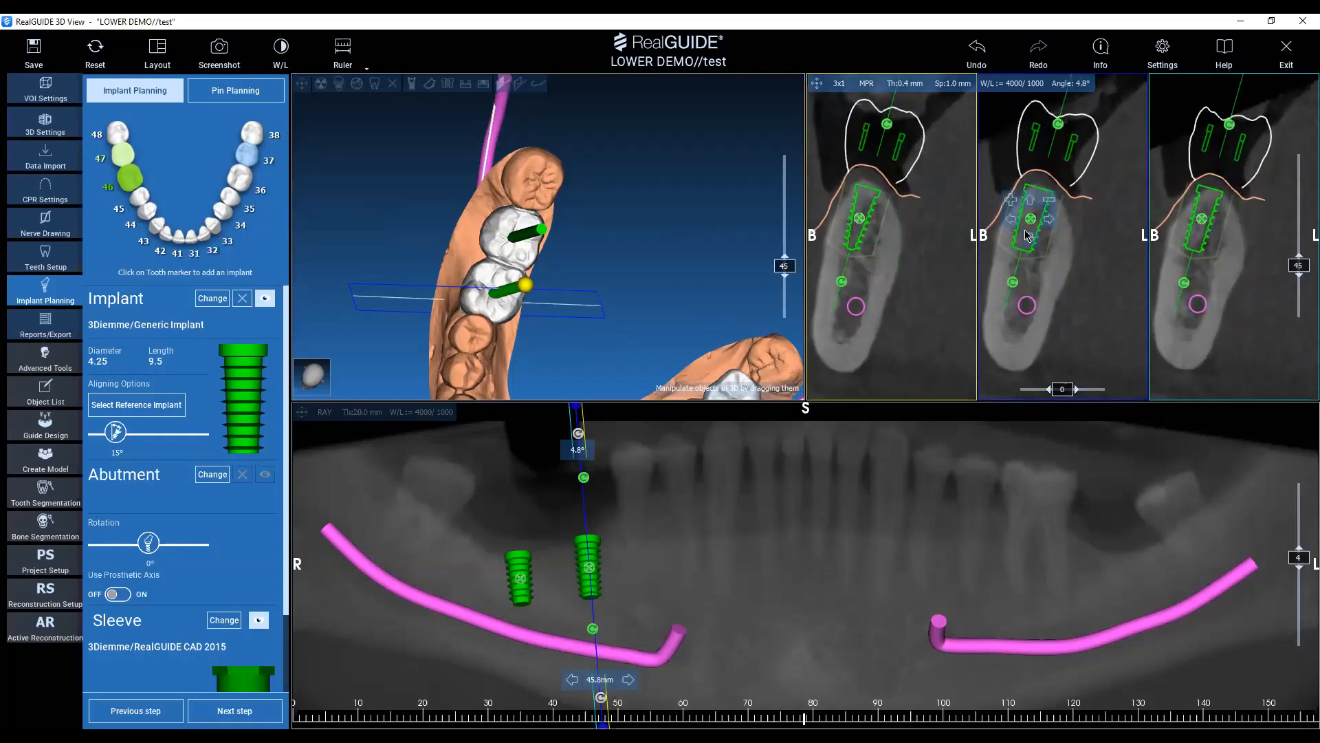
{"action": "left_click", "coordinate": [1055, 222]}
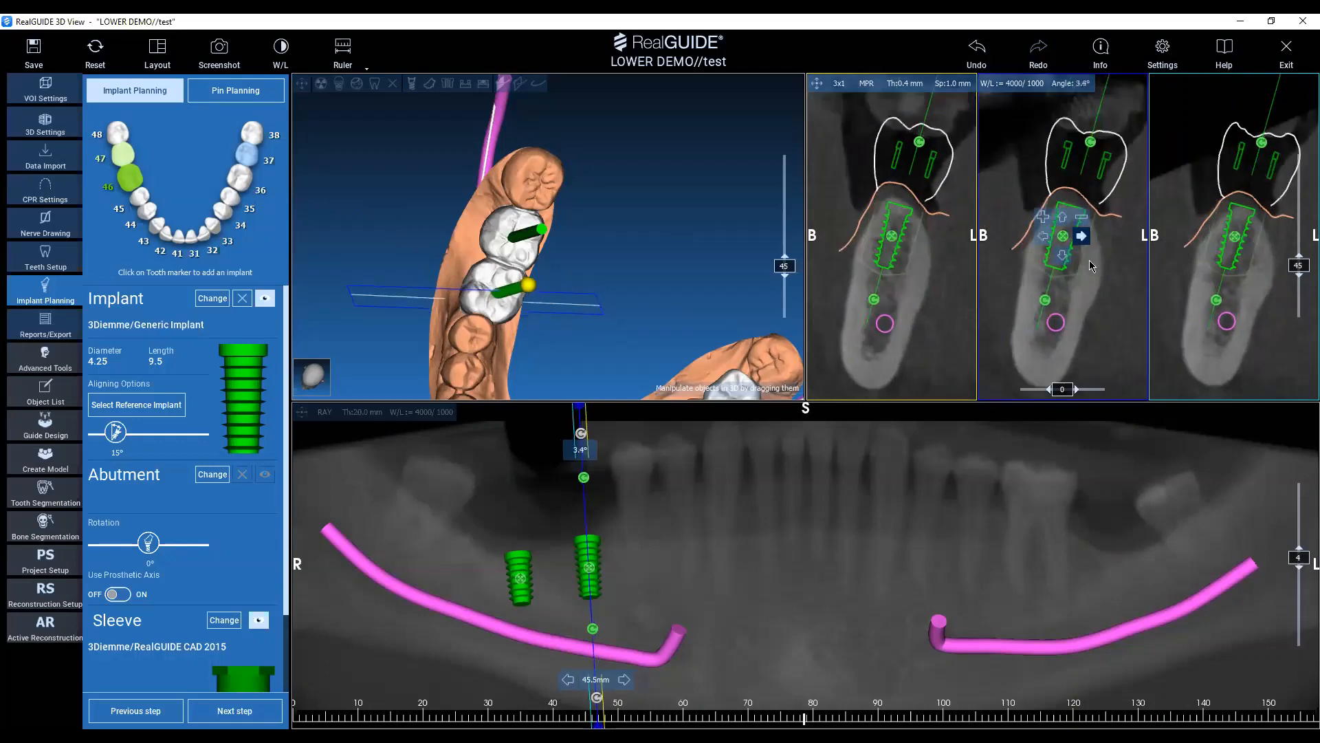
{"action": "left_click_drag", "start_coordinate": [1063, 242], "coordinate": [1067, 239]}
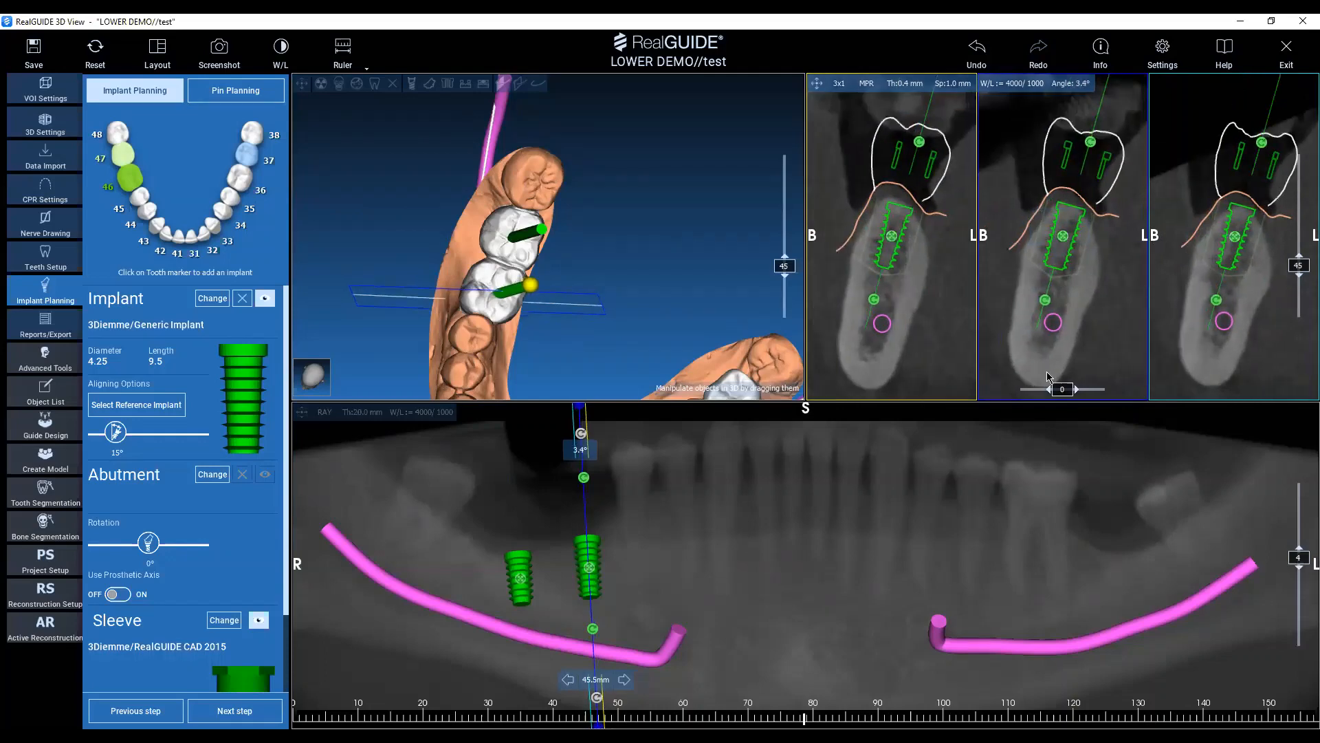
{"action": "left_click_drag", "start_coordinate": [1046, 301], "coordinate": [1032, 324]}
Reselect the tooth 47 implant and tilt its upper axis slightly toward the buccal side in the cross-section.
{"action": "left_click", "coordinate": [542, 230]}
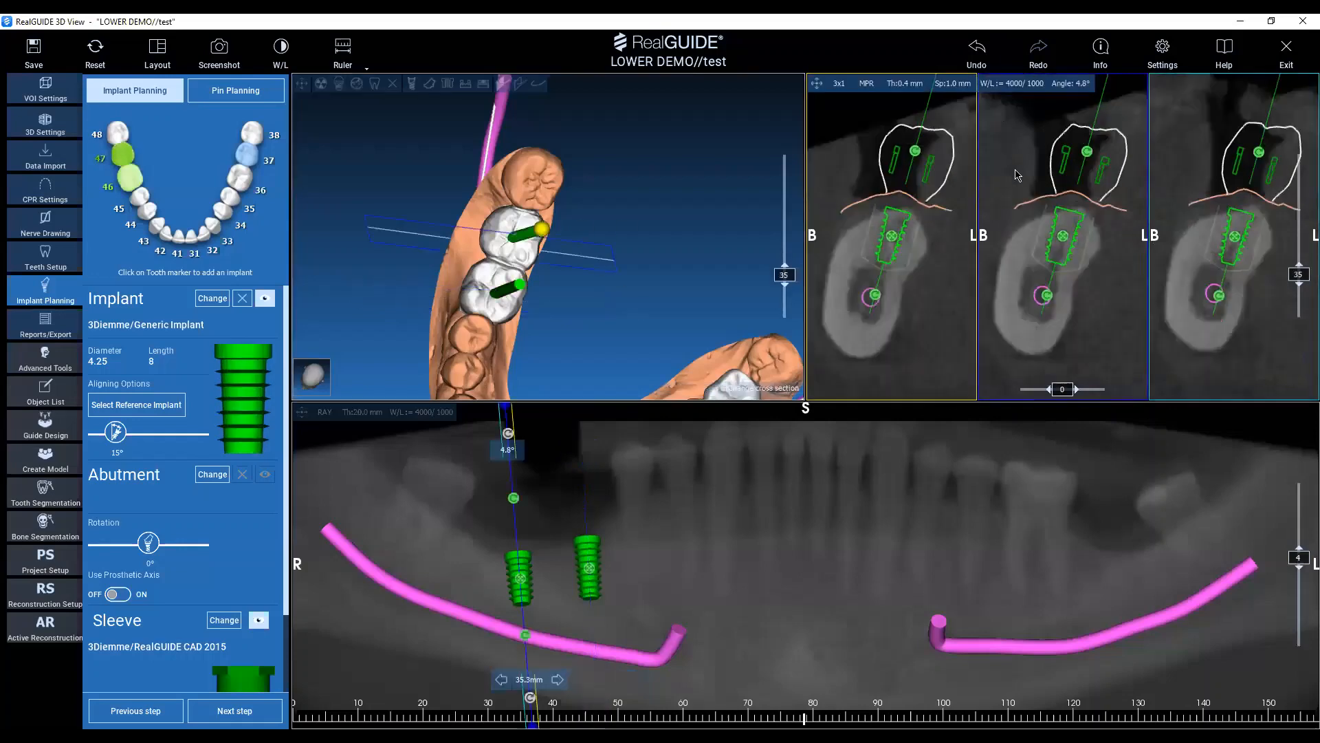
{"action": "left_click", "coordinate": [1075, 228]}
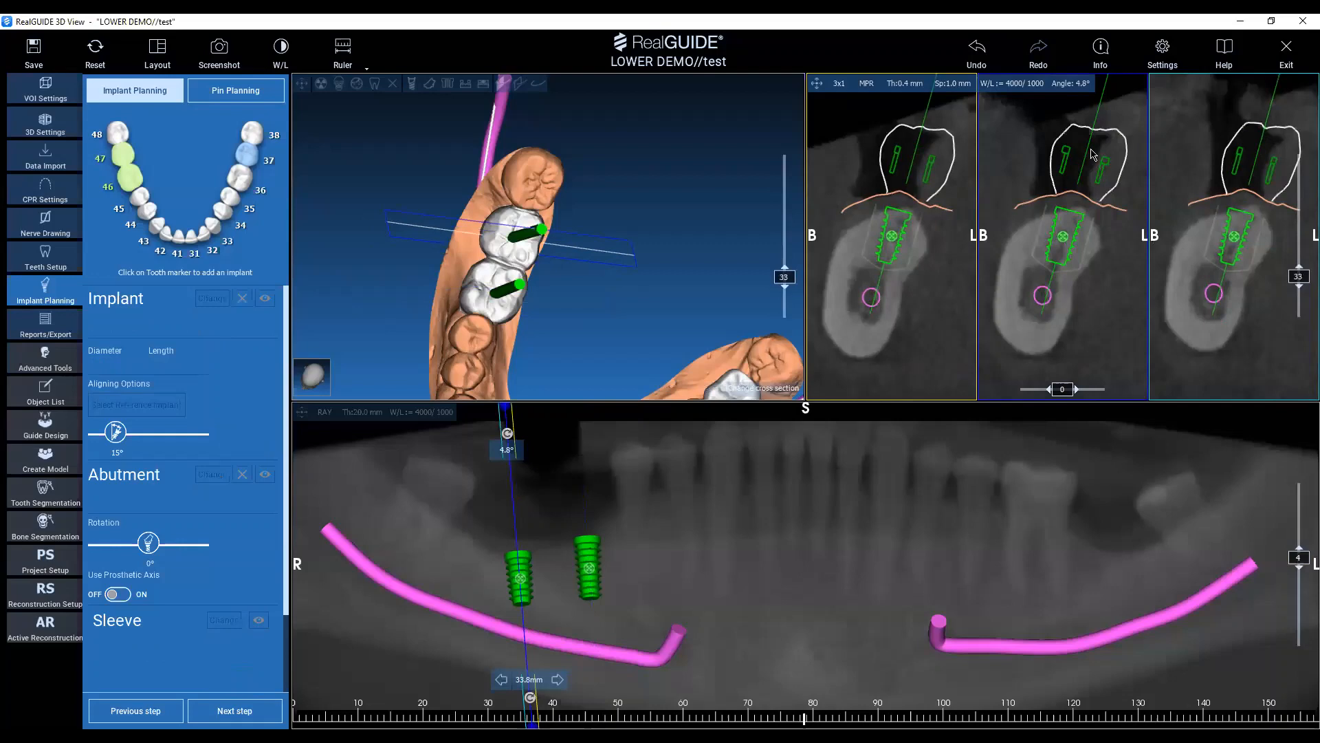
{"action": "left_click", "coordinate": [1068, 226]}
{"action": "left_click_drag", "start_coordinate": [1087, 151], "coordinate": [1084, 151]}
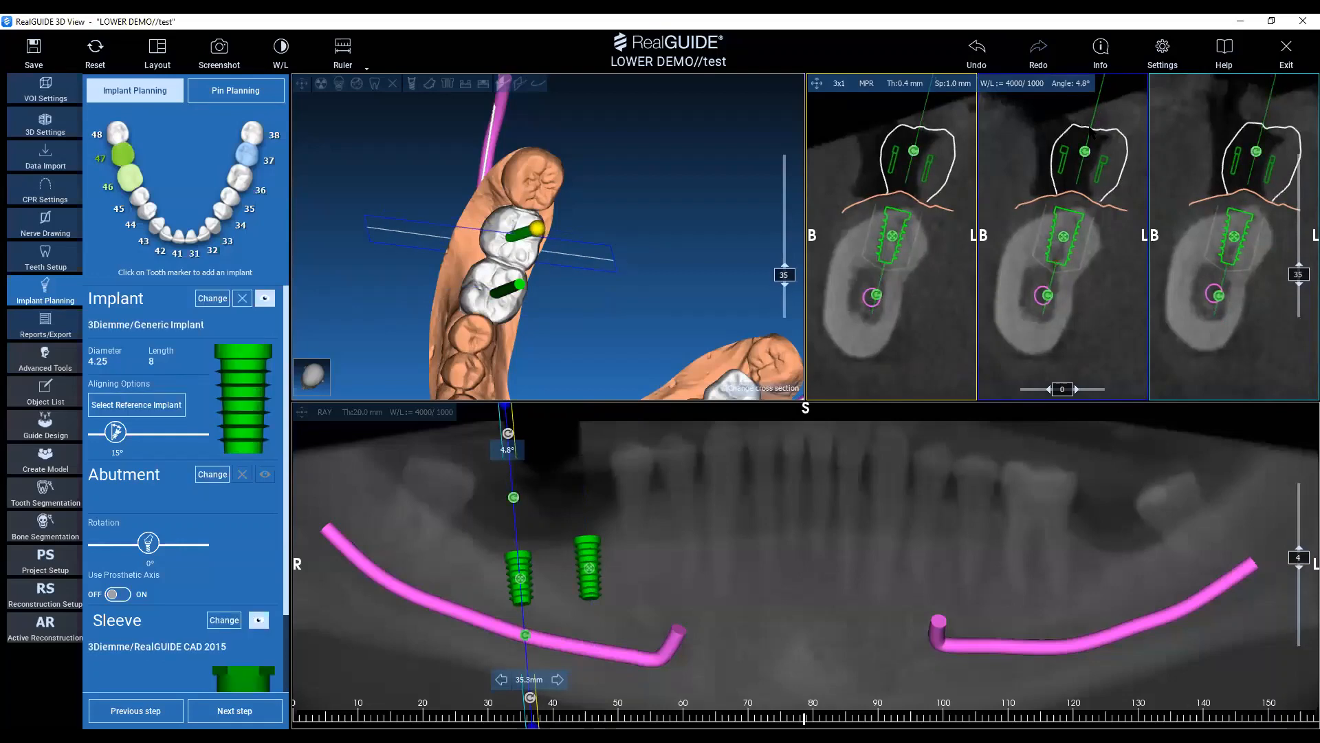
{"action": "left_click", "coordinate": [975, 55]}
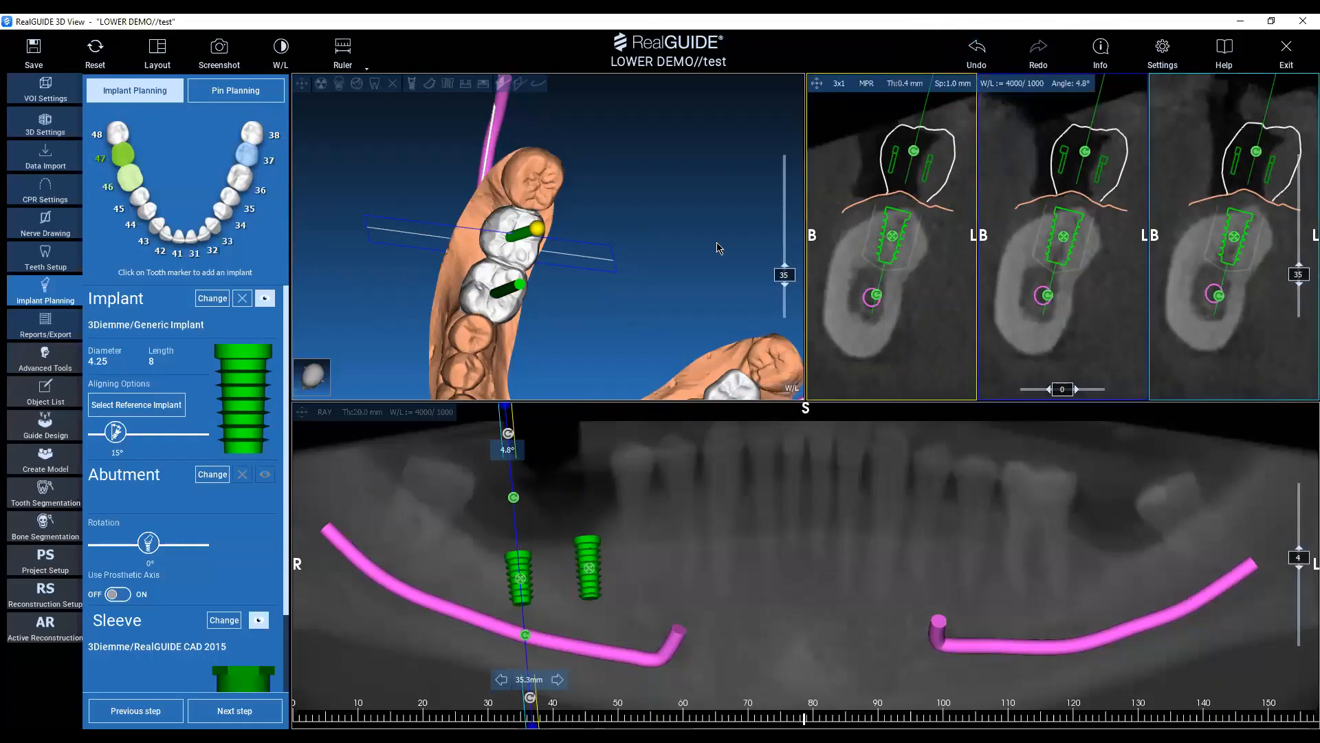
Save the project as "test", overwriting the old project file.
{"action": "left_click", "coordinate": [41, 53]}
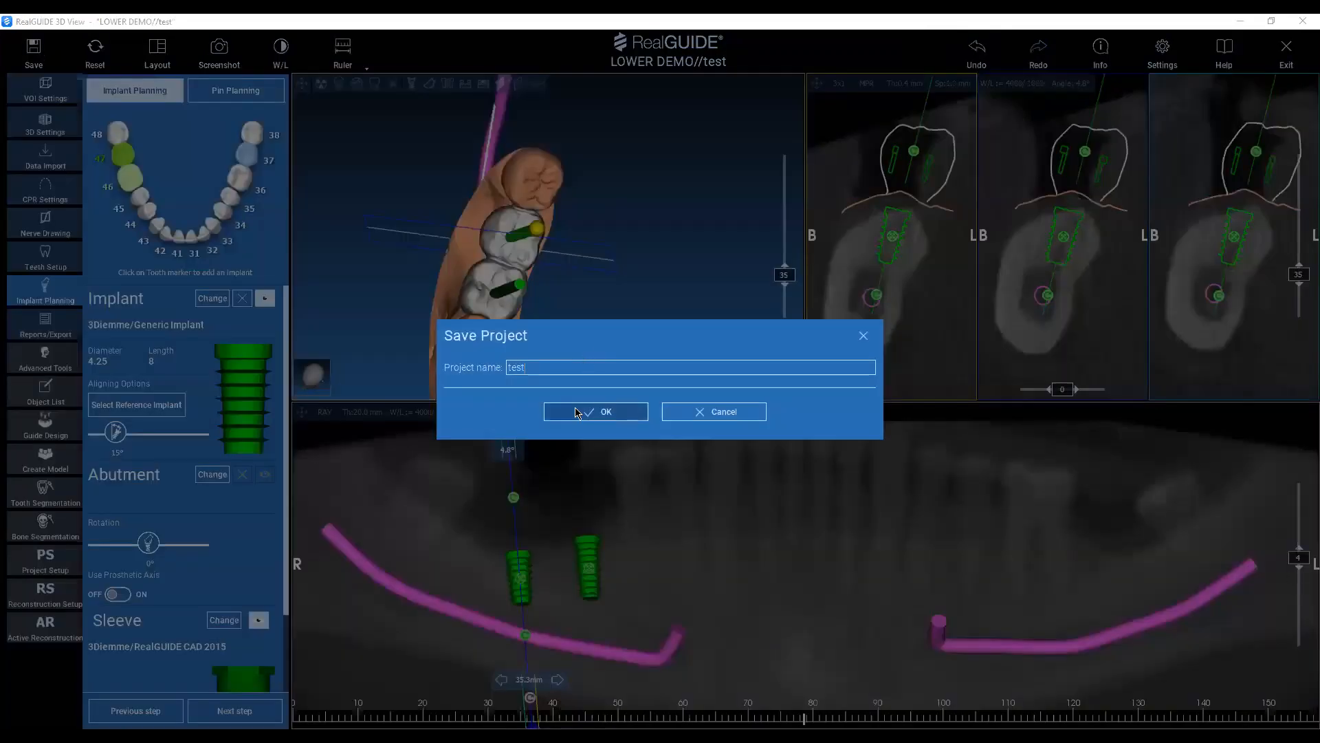
{"action": "left_click", "coordinate": [576, 412]}
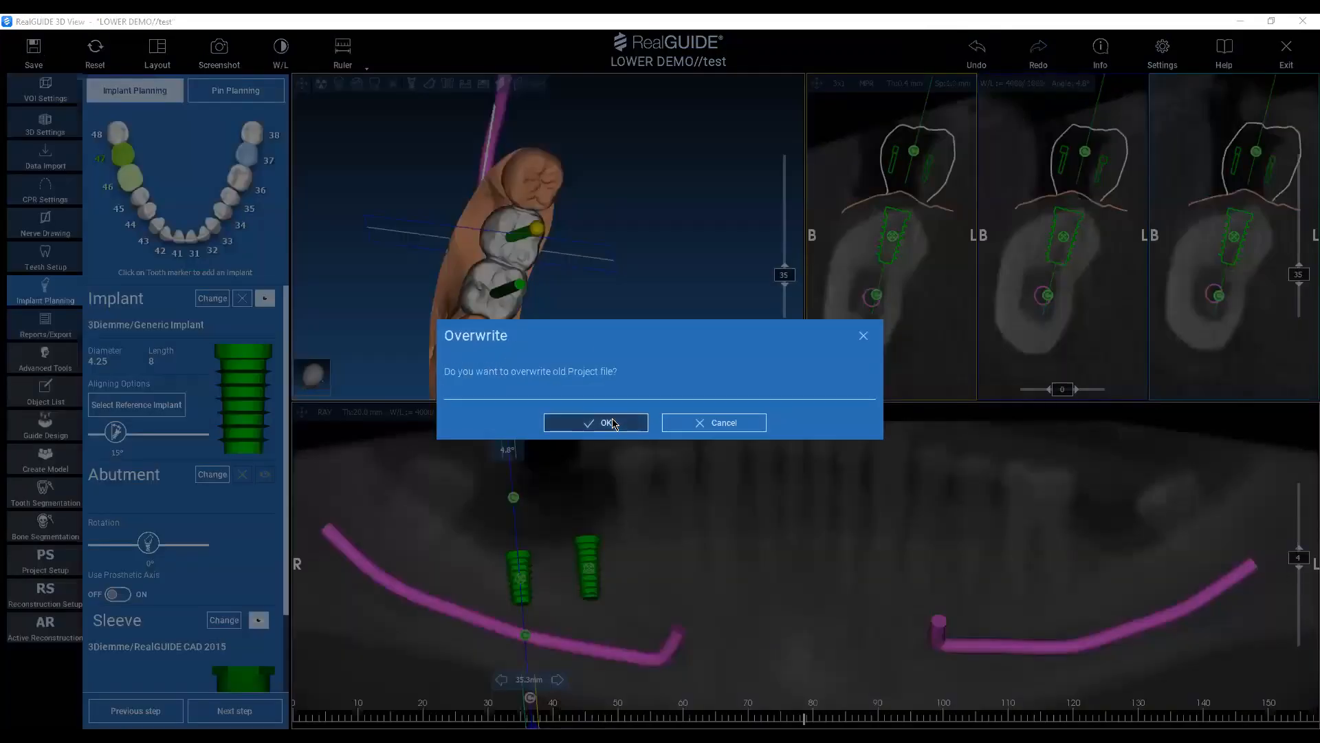
Bring the whole arch into view and position the cross-section through tooth 37, at about 125 mm in the panoramic view.
{"action": "scroll", "coordinate": [692, 324], "scroll_direction": "down", "scroll_amount": 4}
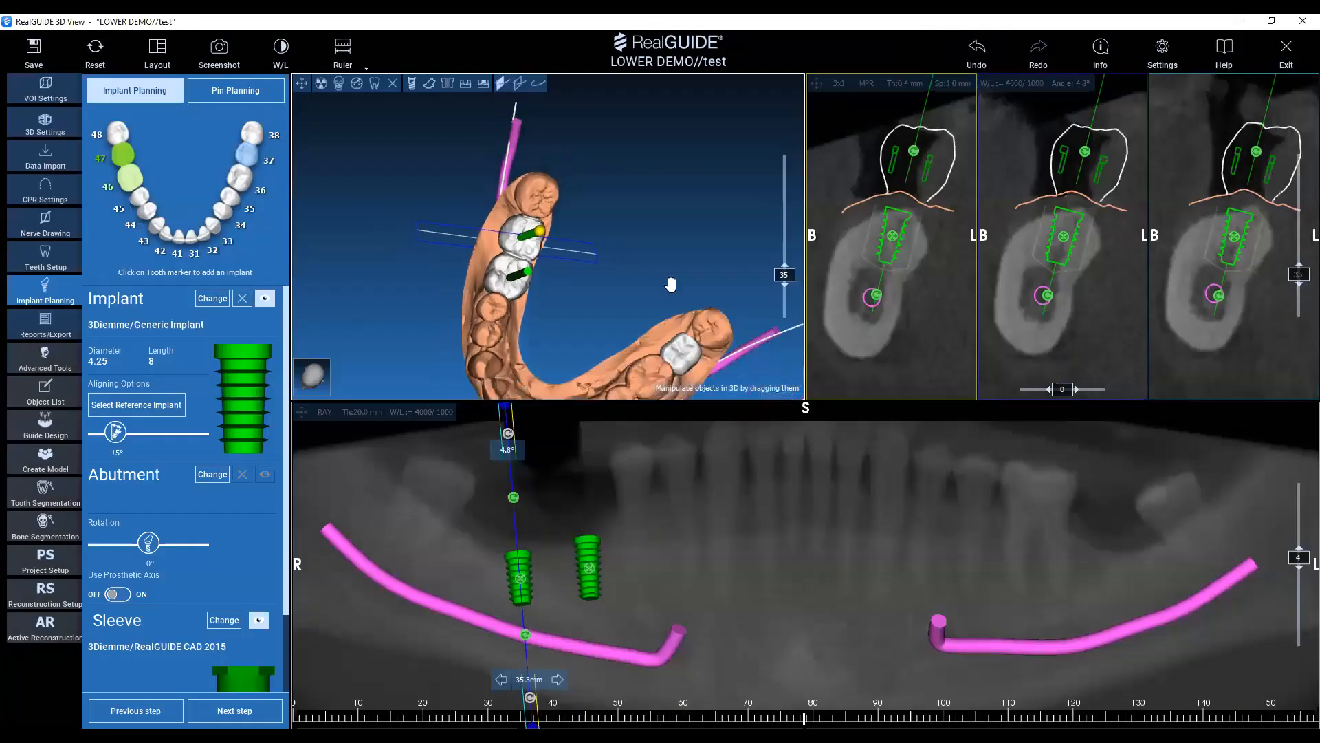
{"action": "middle_click_drag", "start_coordinate": [666, 278], "coordinate": [674, 199]}
{"action": "left_click_drag", "start_coordinate": [641, 250], "coordinate": [681, 265]}
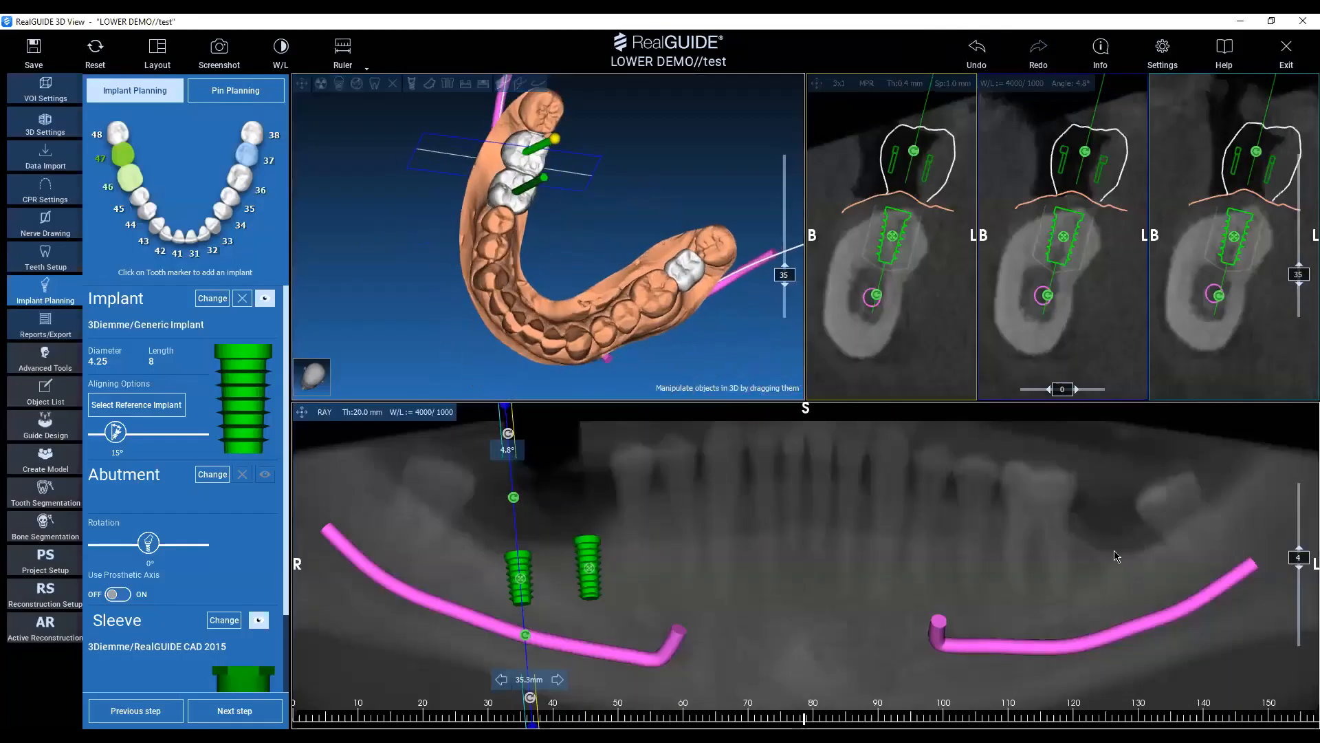
{"action": "left_click", "coordinate": [1107, 525]}
{"action": "left_click_drag", "start_coordinate": [1108, 521], "coordinate": [1106, 521]}
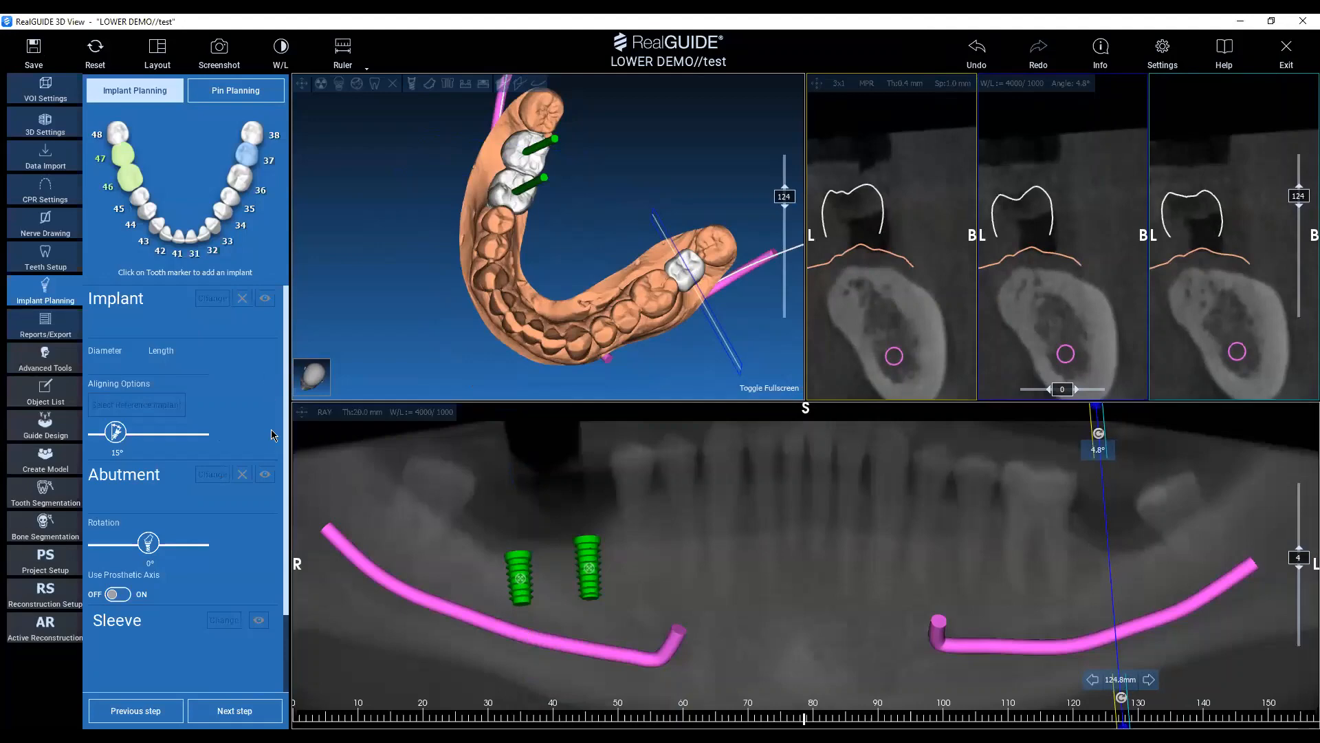
{"action": "left_click_drag", "start_coordinate": [966, 508], "coordinate": [1107, 524]}
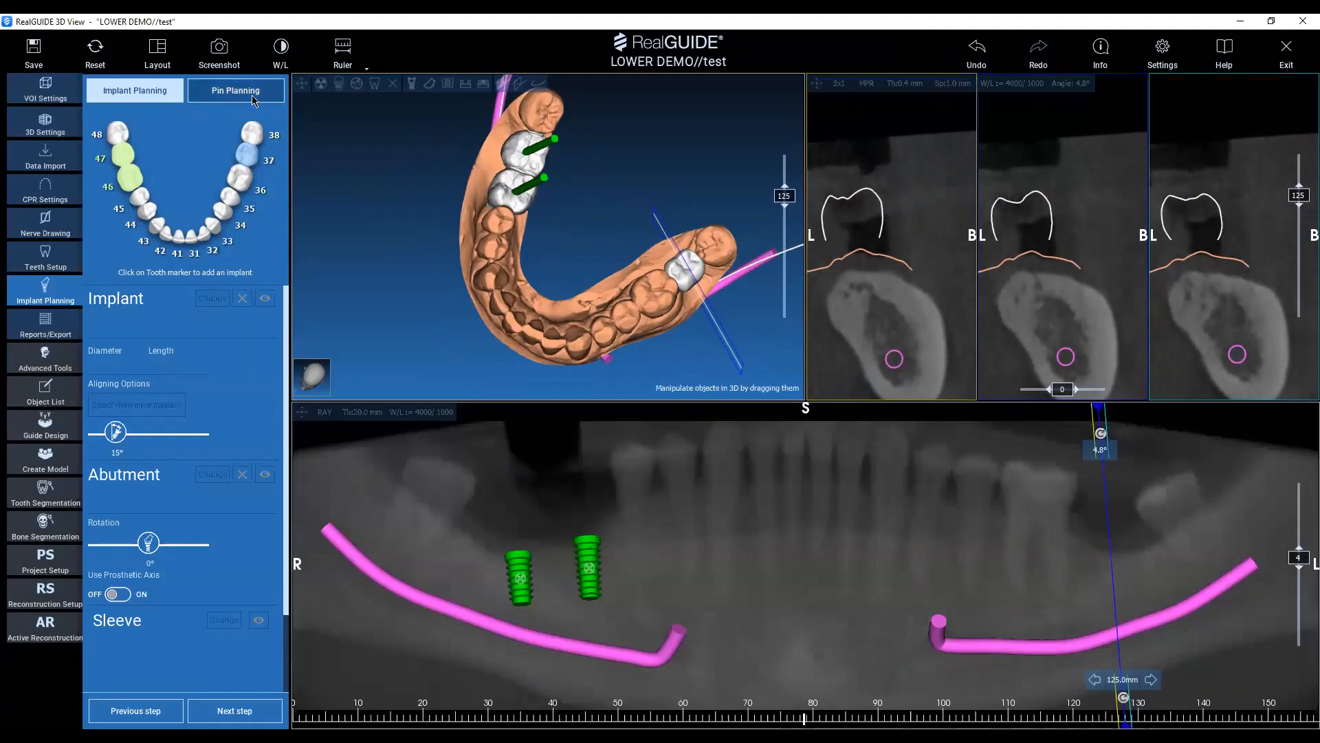
Add a 3Diemme Generic Implant, 4.25 x 6 mm, at tooth 37, move it into the jawbone and tilt its upper axis lingually.
{"action": "left_click", "coordinate": [250, 157]}
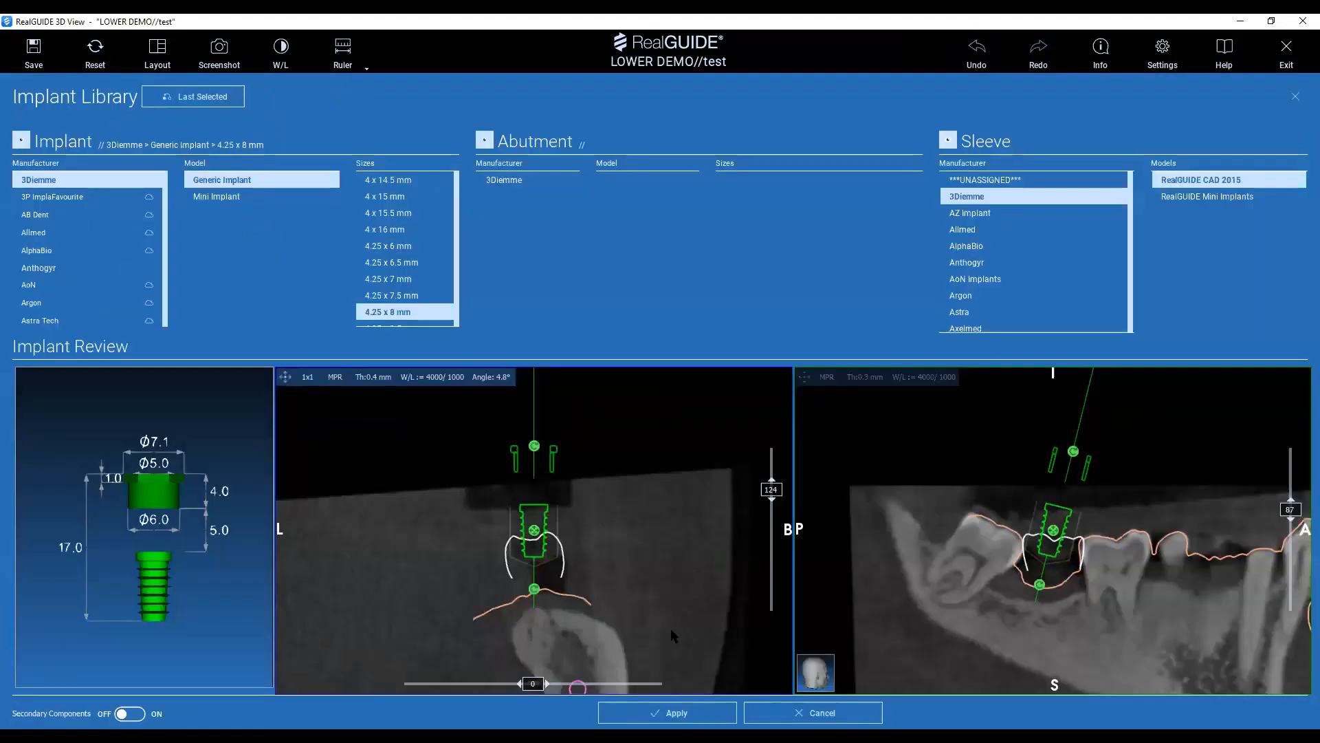
{"action": "scroll", "coordinate": [605, 630], "scroll_direction": "down", "scroll_amount": 1}
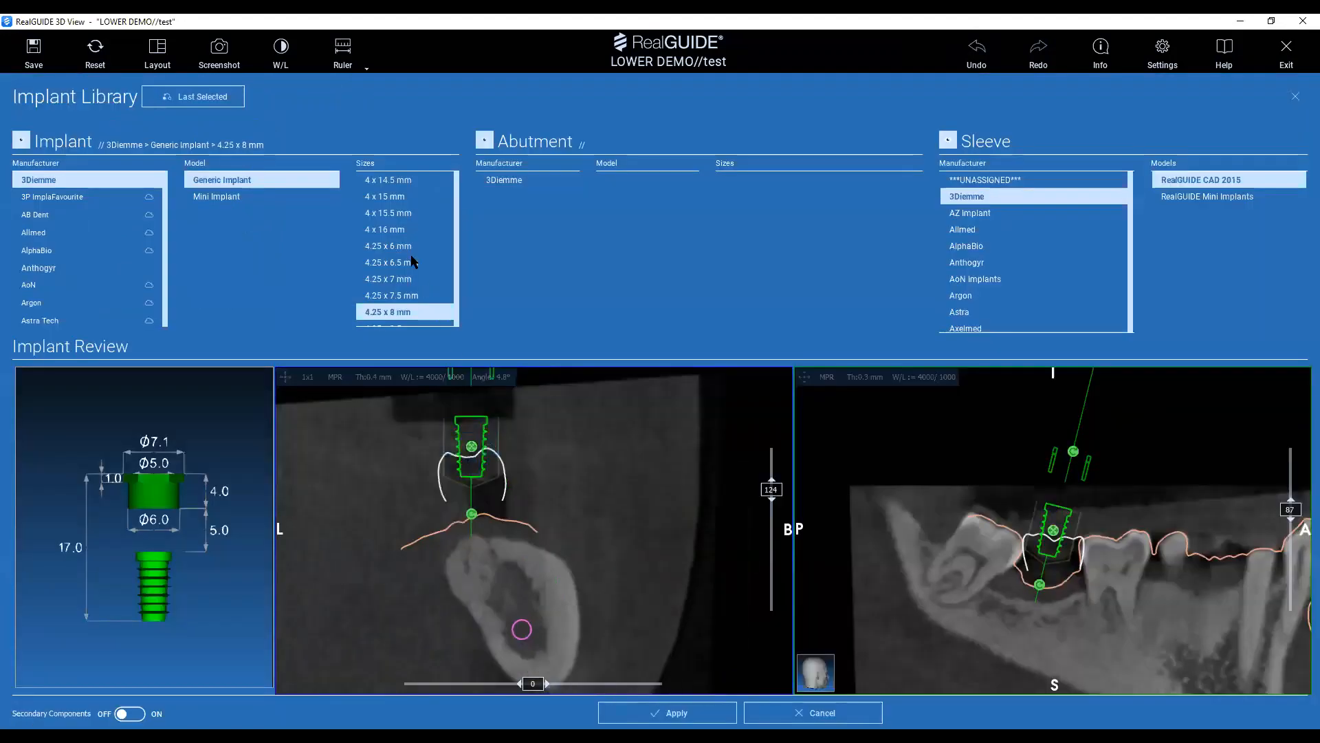
{"action": "left_click", "coordinate": [390, 246]}
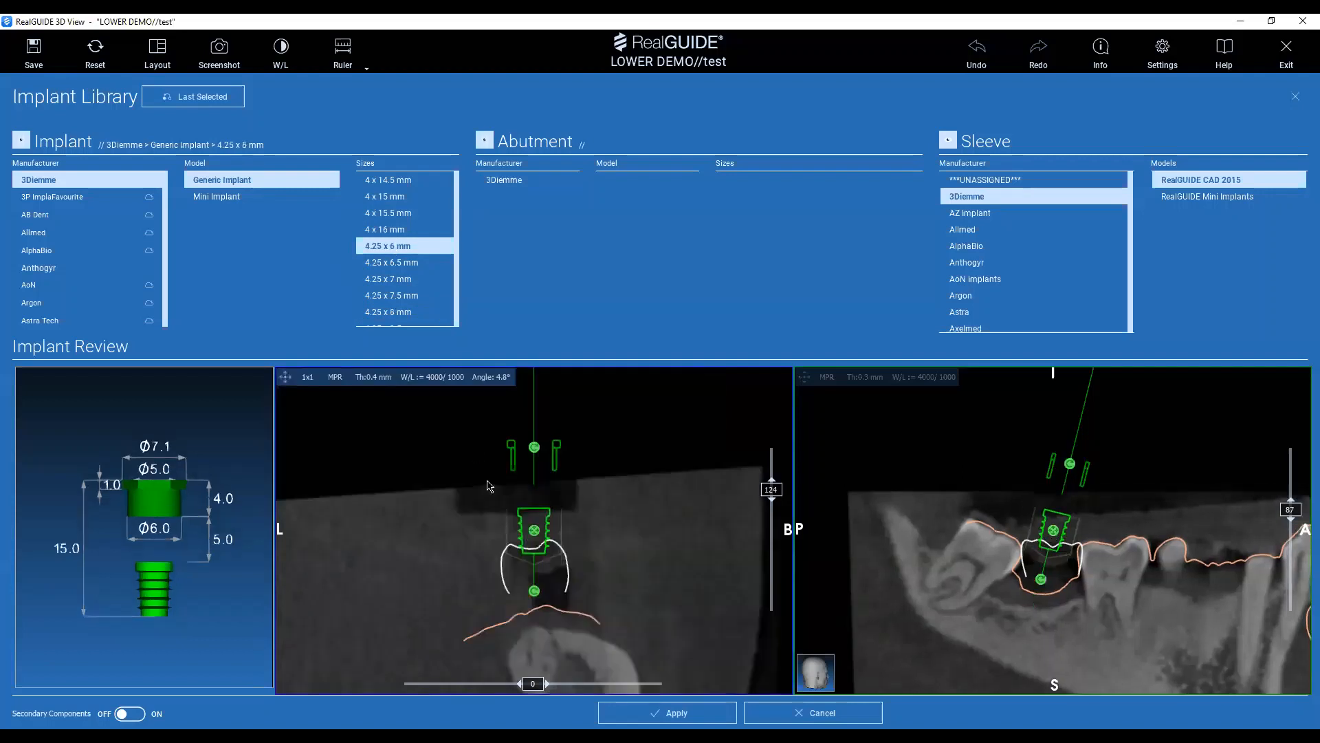
{"action": "left_click_drag", "start_coordinate": [559, 622], "coordinate": [548, 649]}
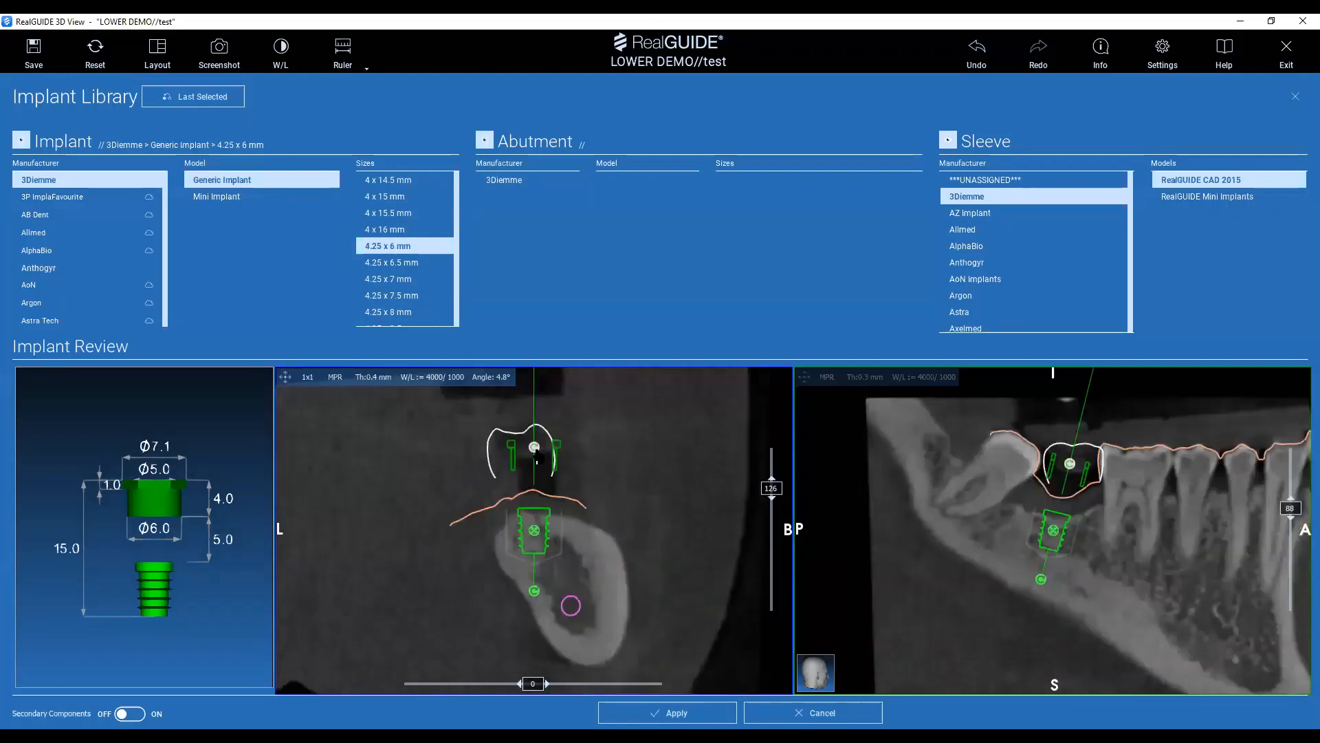
{"action": "left_click_drag", "start_coordinate": [535, 447], "coordinate": [520, 449]}
{"action": "left_click_drag", "start_coordinate": [526, 502], "coordinate": [527, 503]}
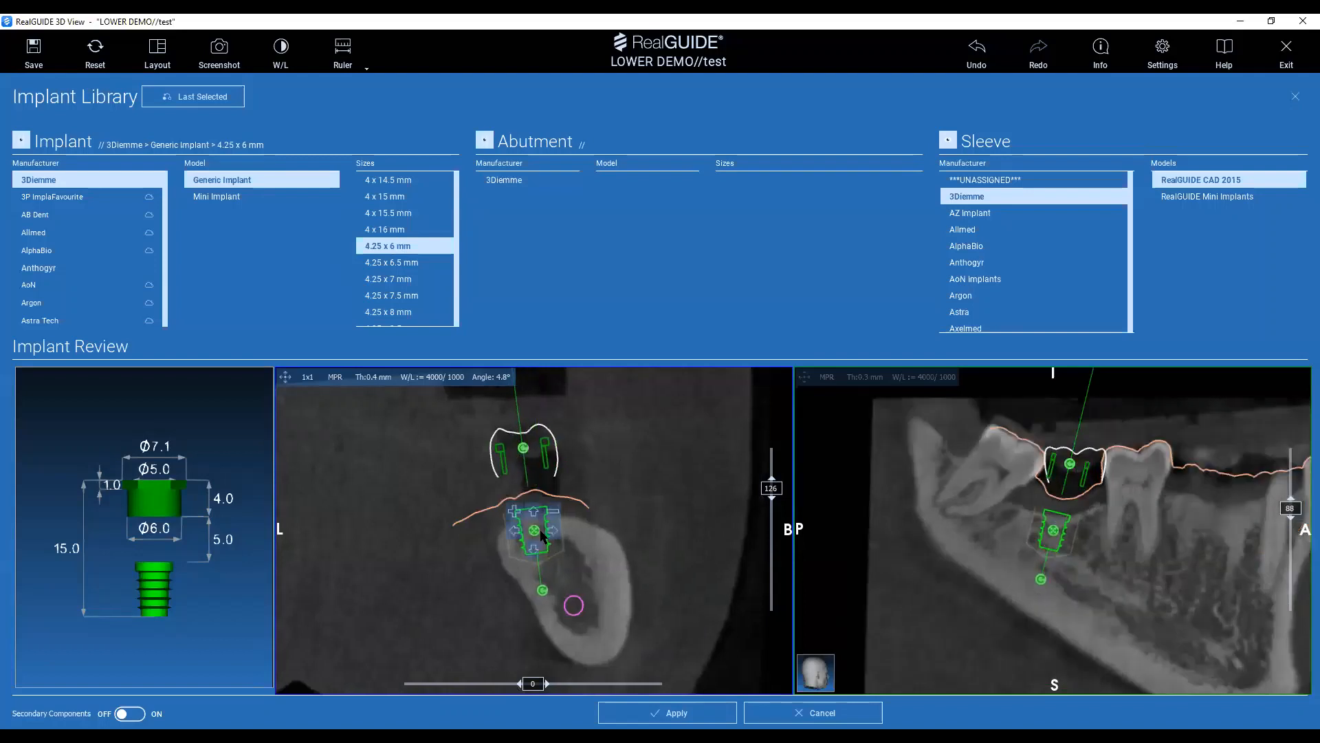
Lengthen the tooth 37 implant to 4.25 x 7.5 mm, adjust its depth slightly and apply it.
{"action": "left_click", "coordinate": [516, 512]}
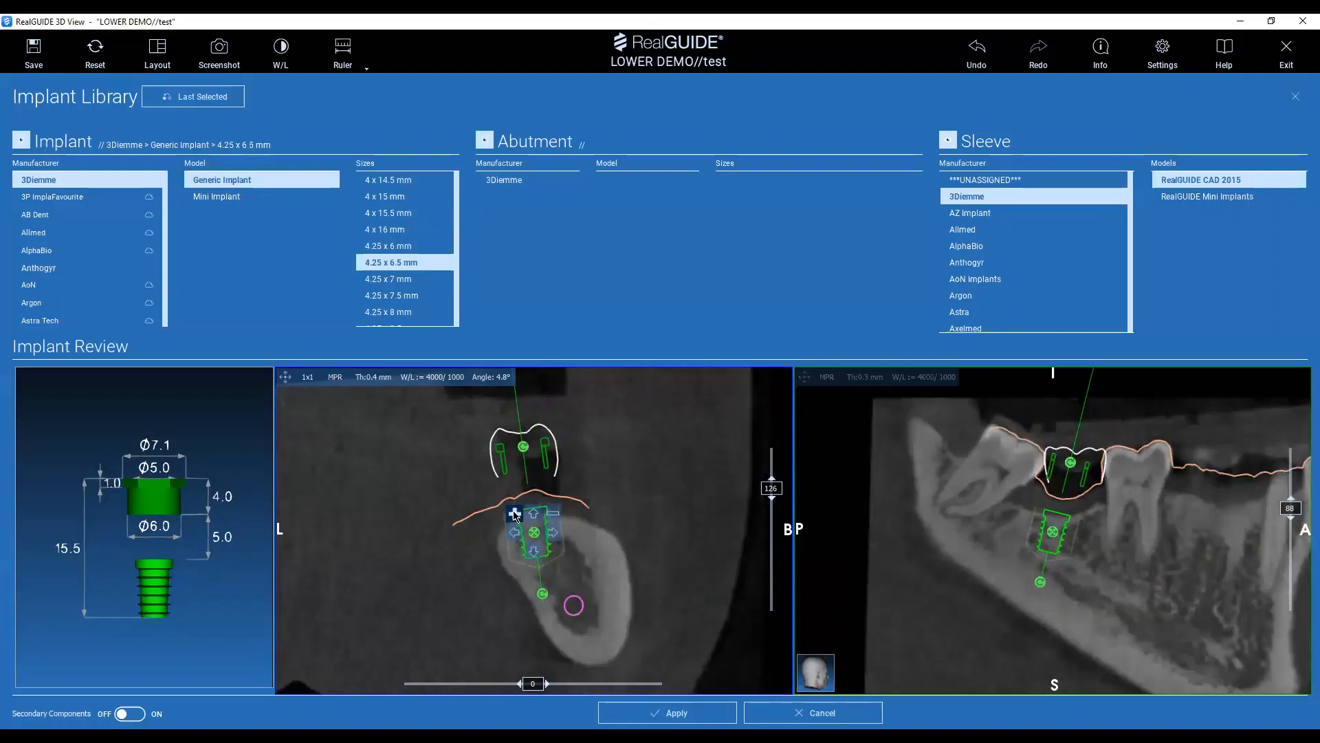
{"action": "left_click", "coordinate": [516, 513]}
{"action": "left_click", "coordinate": [515, 514]}
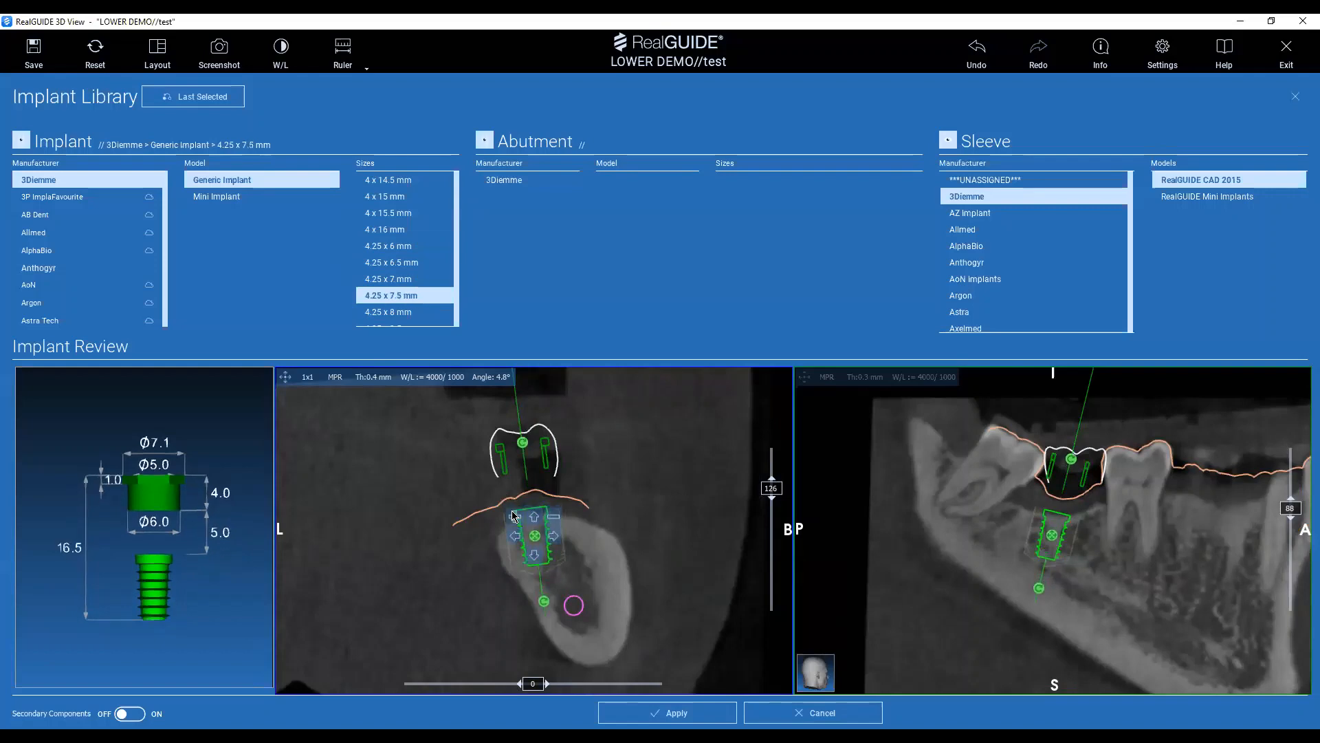
{"action": "left_click_drag", "start_coordinate": [538, 535], "coordinate": [537, 537]}
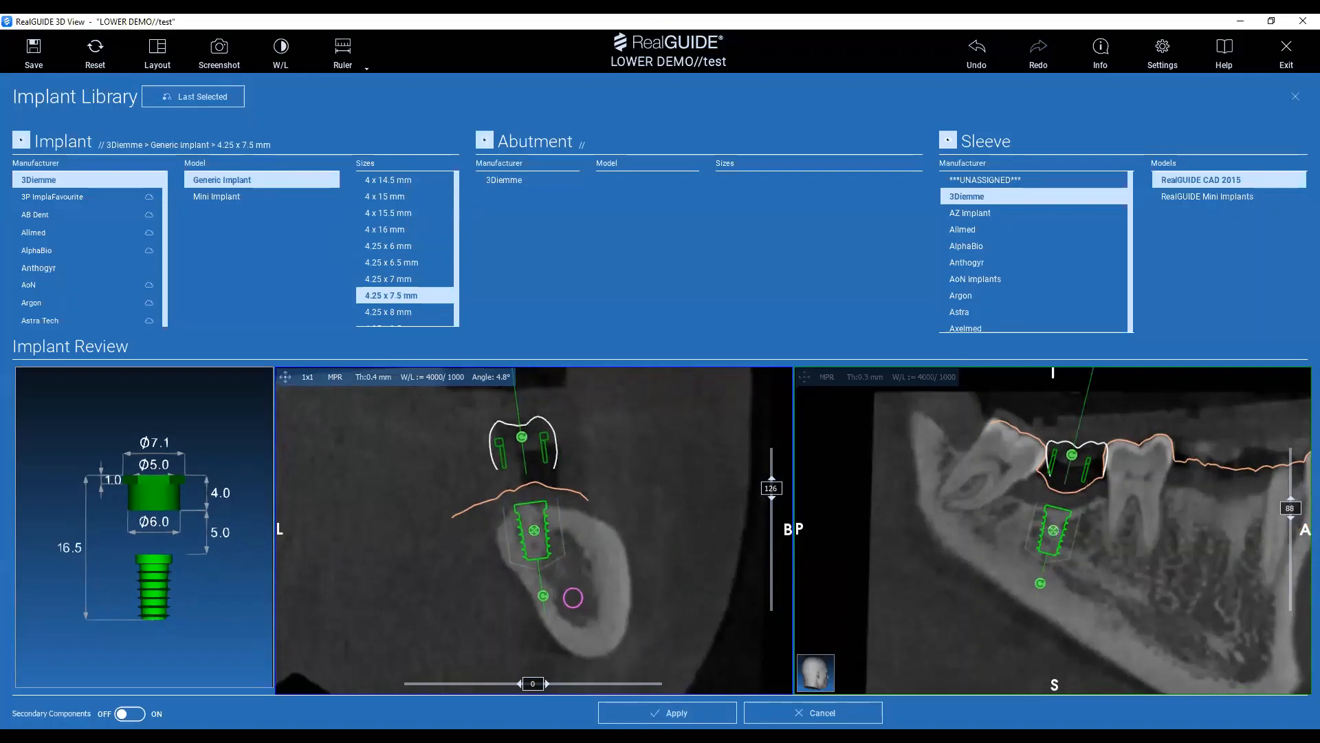
{"action": "left_click", "coordinate": [646, 718]}
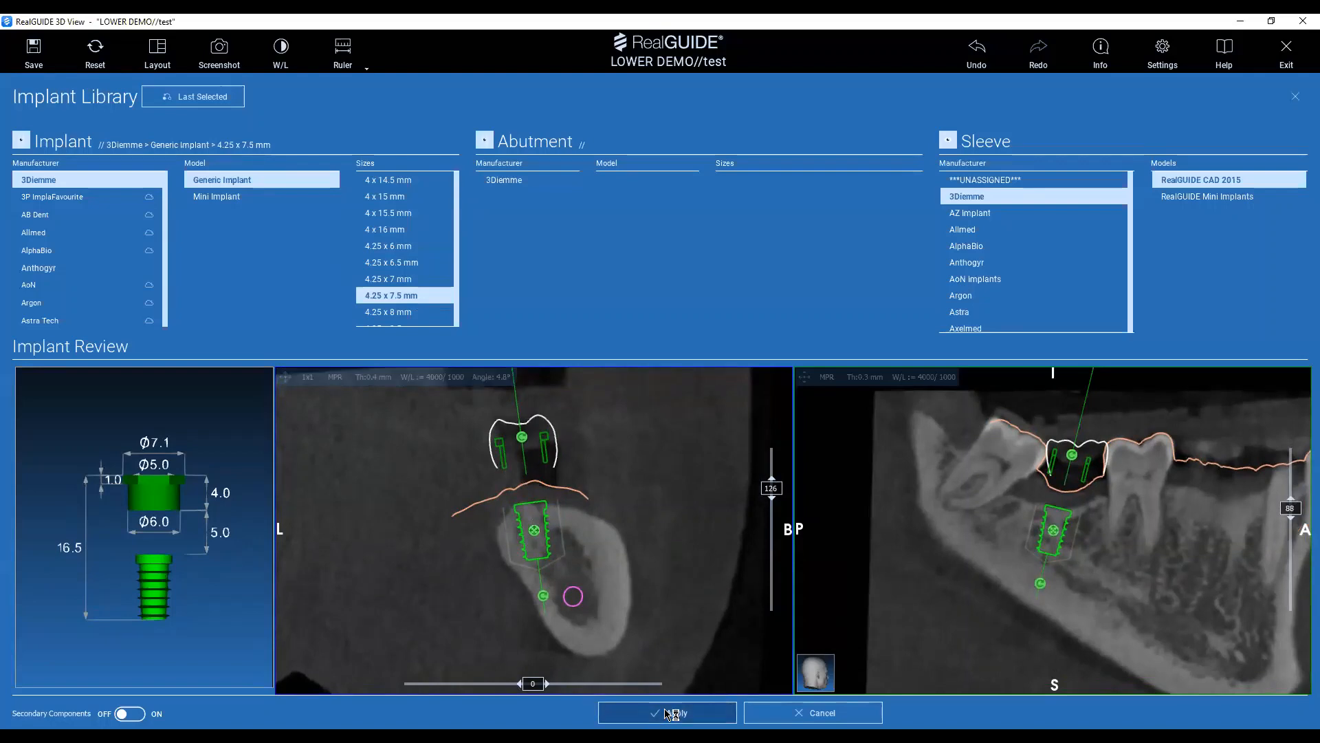
{"action": "left_click", "coordinate": [600, 704]}
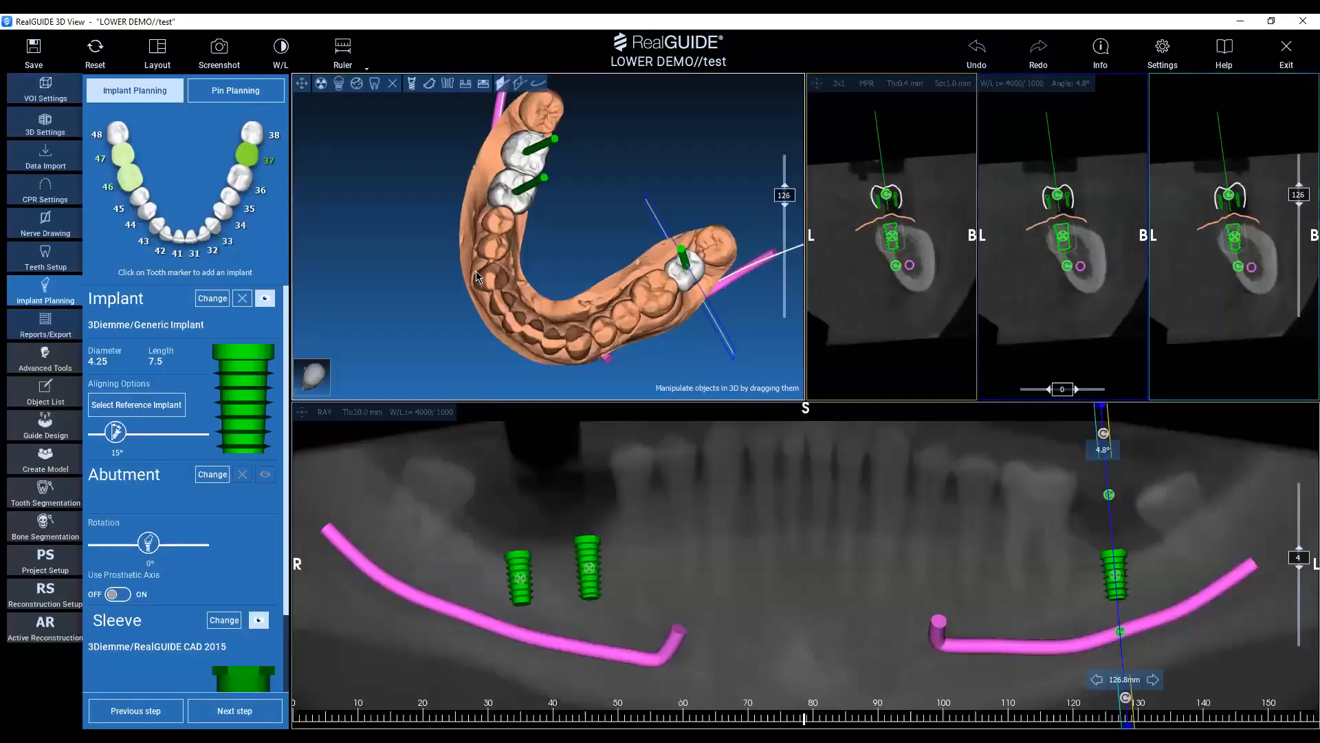
Save the project with the tooth 37 implant under the name "test".
{"action": "left_click", "coordinate": [33, 53]}
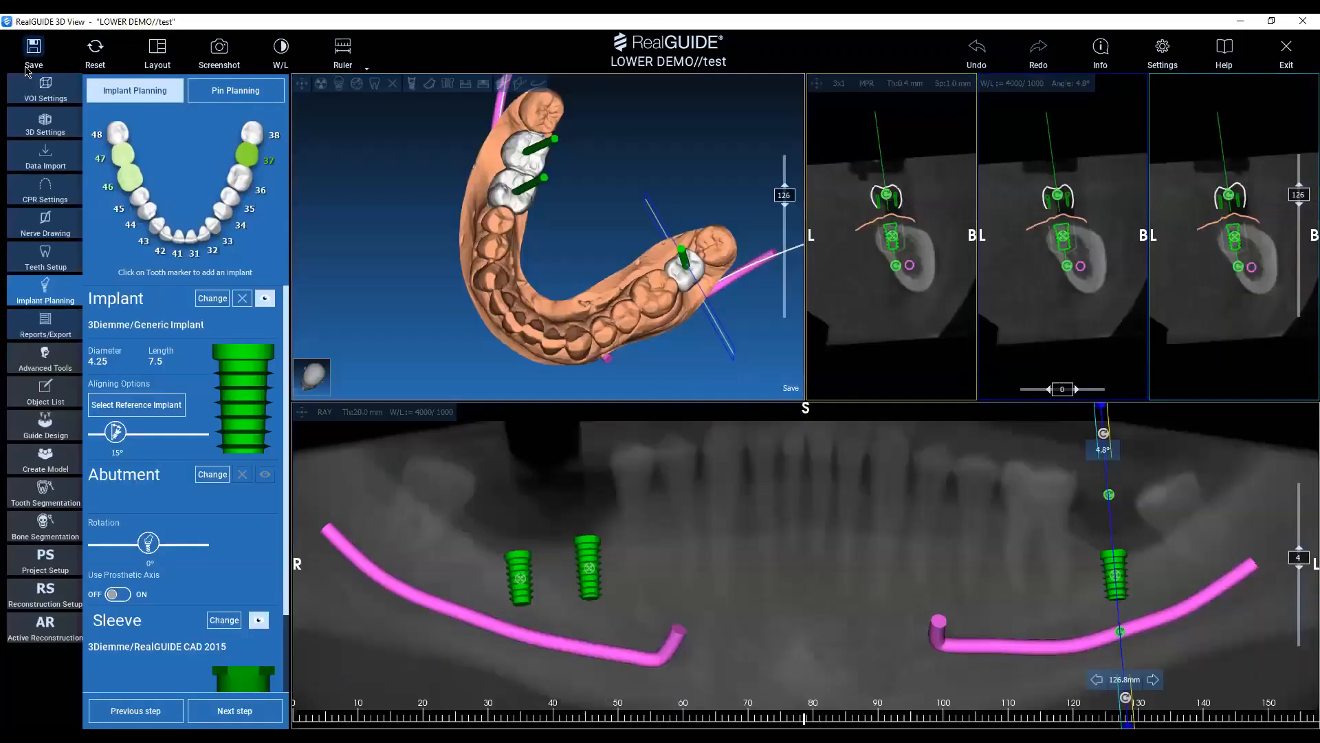
{"action": "left_click", "coordinate": [609, 411]}
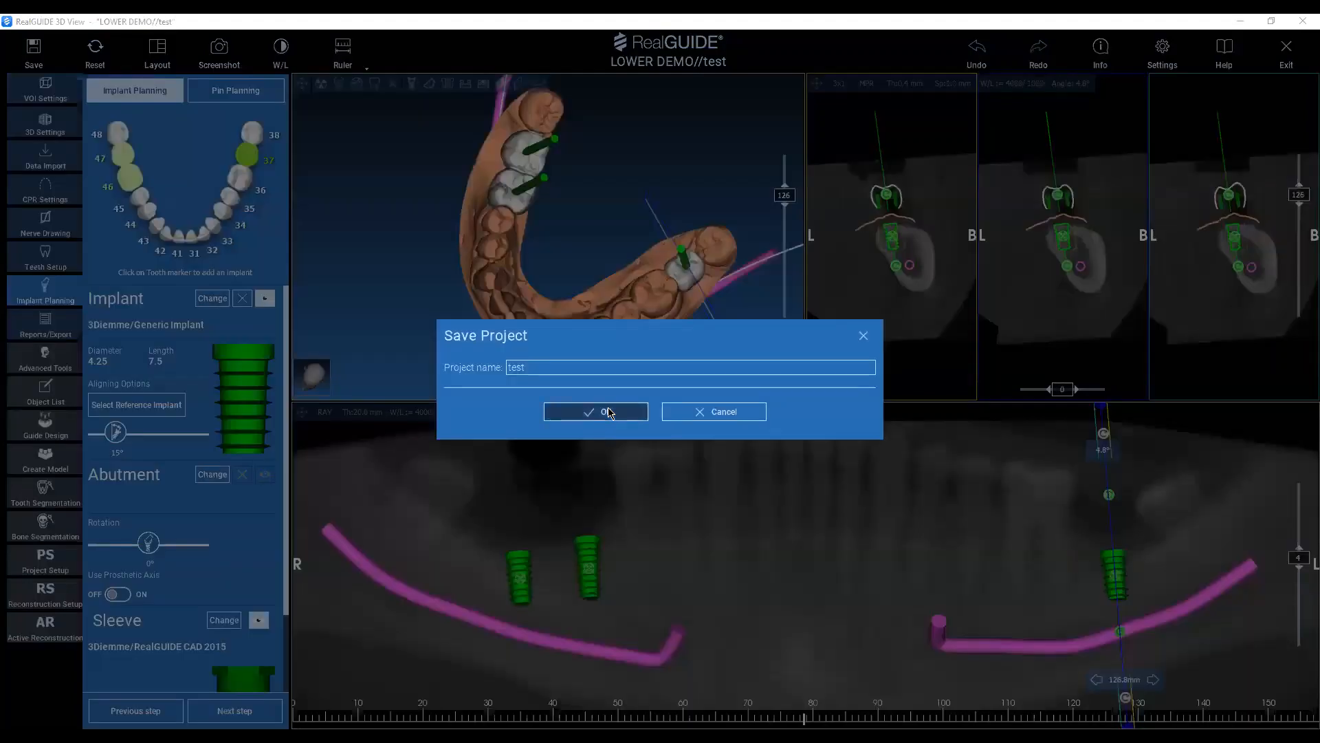
{"action": "mouse_move", "coordinate": [629, 294]}
{"action": "left_mouse_down"}
{"action": "mouse_move", "coordinate": [588, 298]}
{"action": "mouse_move", "coordinate": [613, 243]}
{"action": "mouse_move", "coordinate": [620, 282]}
{"action": "left_mouse_up"}
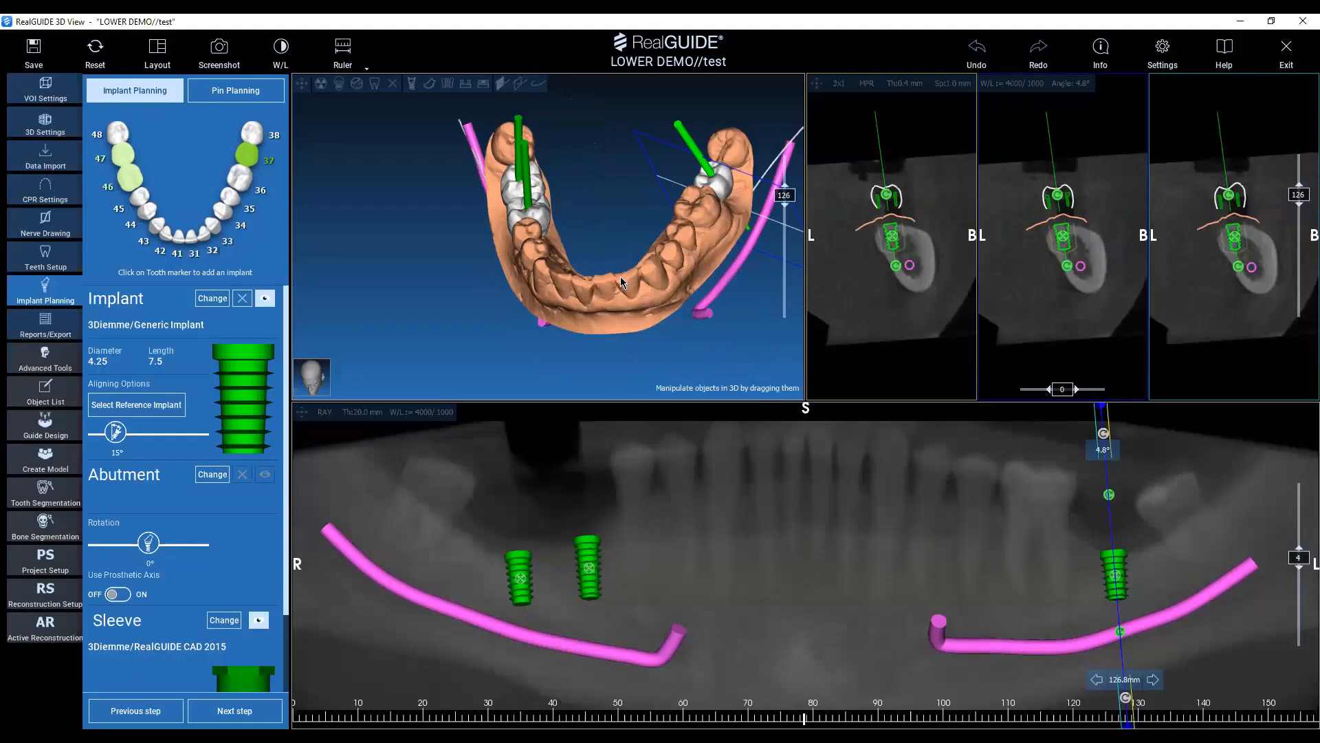
Position the cross-section at about 70 mm in the panoramic view and add a 3Diemme 1.5 x 20 mm pin at pin position 3.
{"action": "right_click", "coordinate": [742, 566]}
{"action": "left_click", "coordinate": [756, 570]}
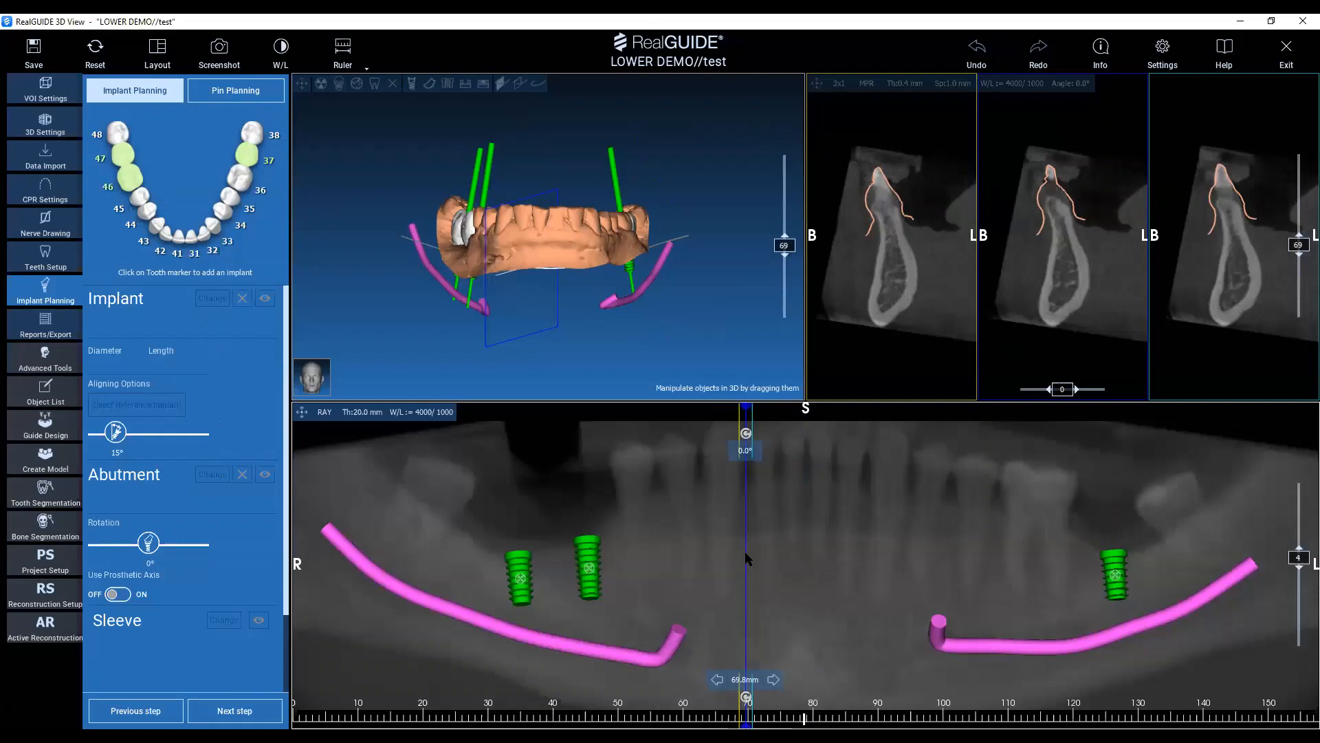
{"action": "key", "text": "space"}
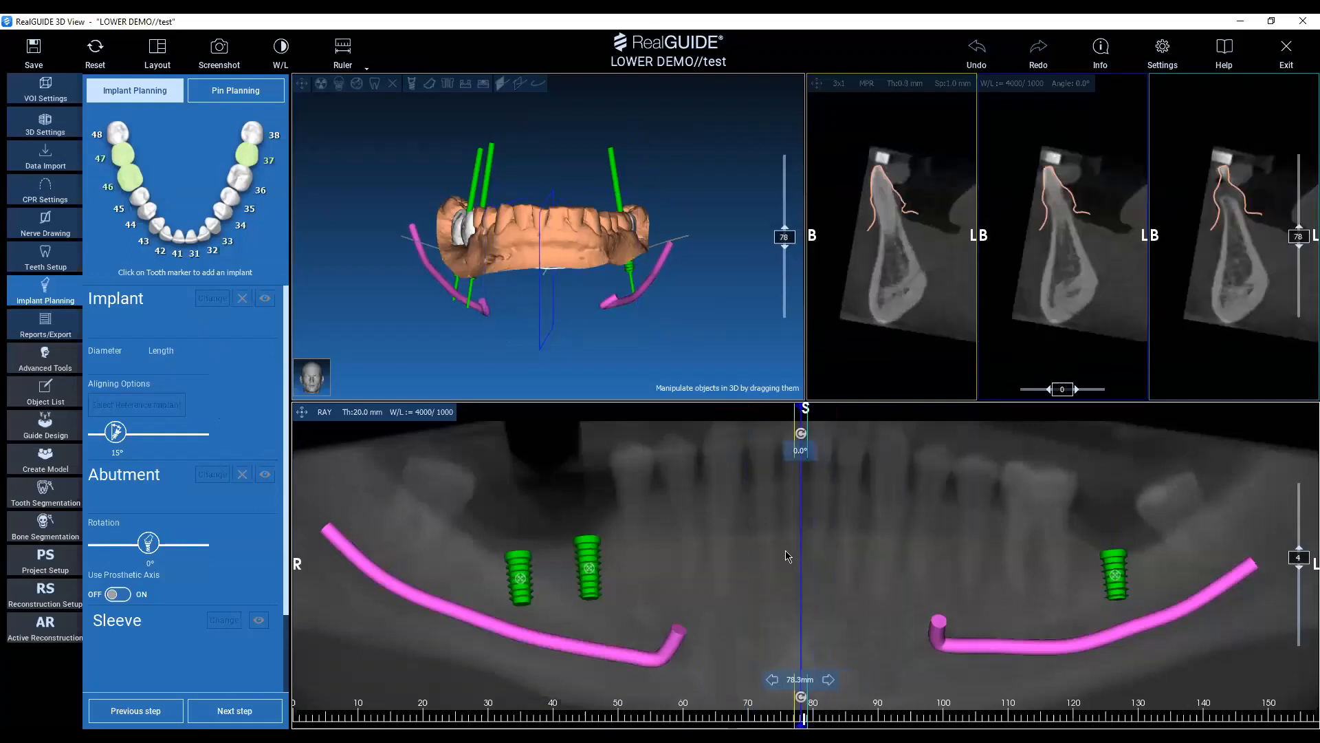
{"action": "left_click_drag", "start_coordinate": [786, 552], "coordinate": [747, 556]}
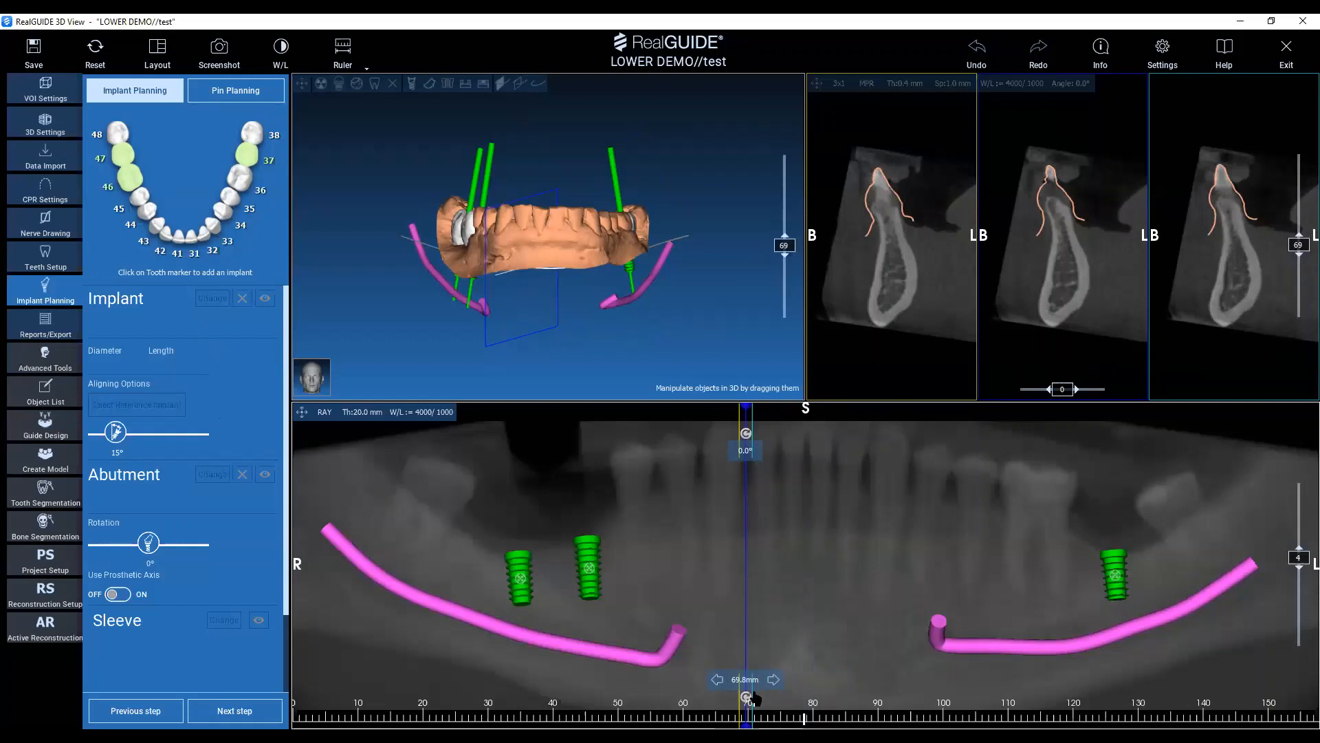
{"action": "left_click", "coordinate": [238, 93]}
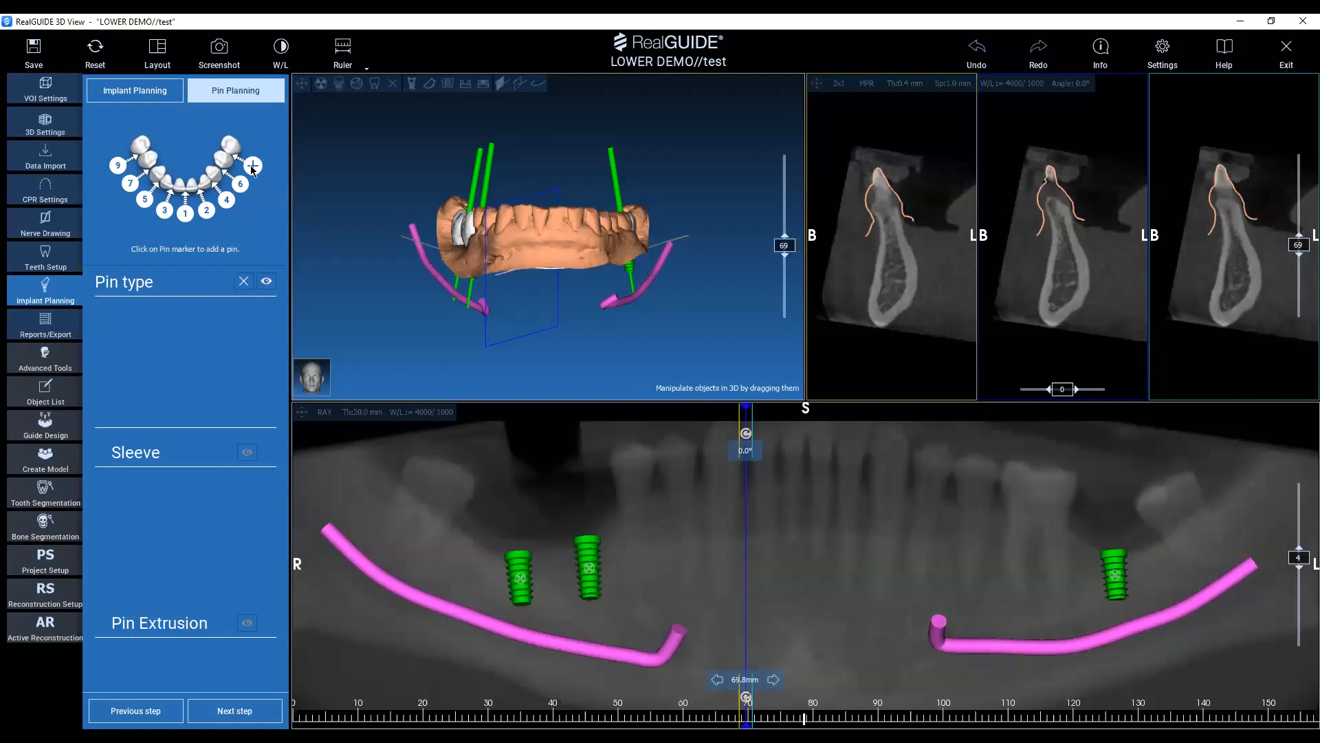
{"action": "left_click", "coordinate": [163, 214]}
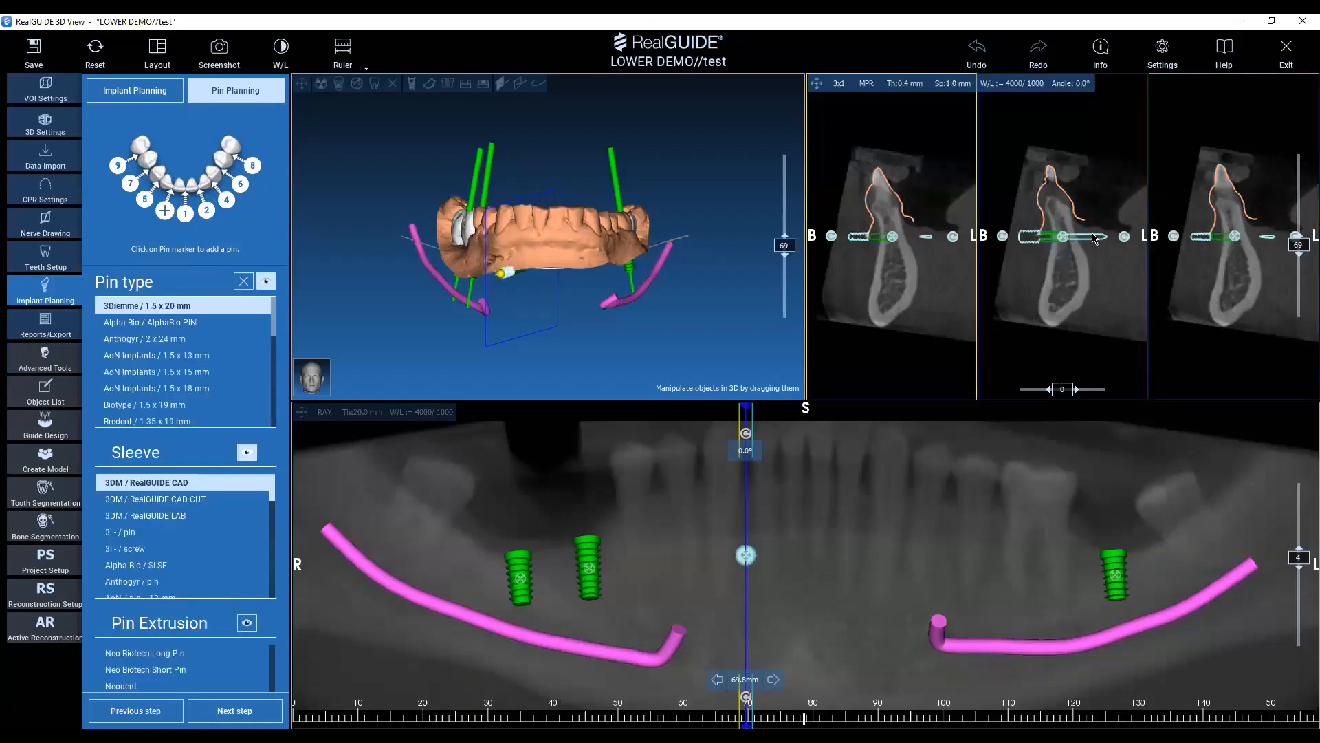
Shift pin 3 buccally in the cross-section and tilt it so its tip points down into the jawbone.
{"action": "right_click_drag", "start_coordinate": [1070, 174], "coordinate": [1011, 290]}
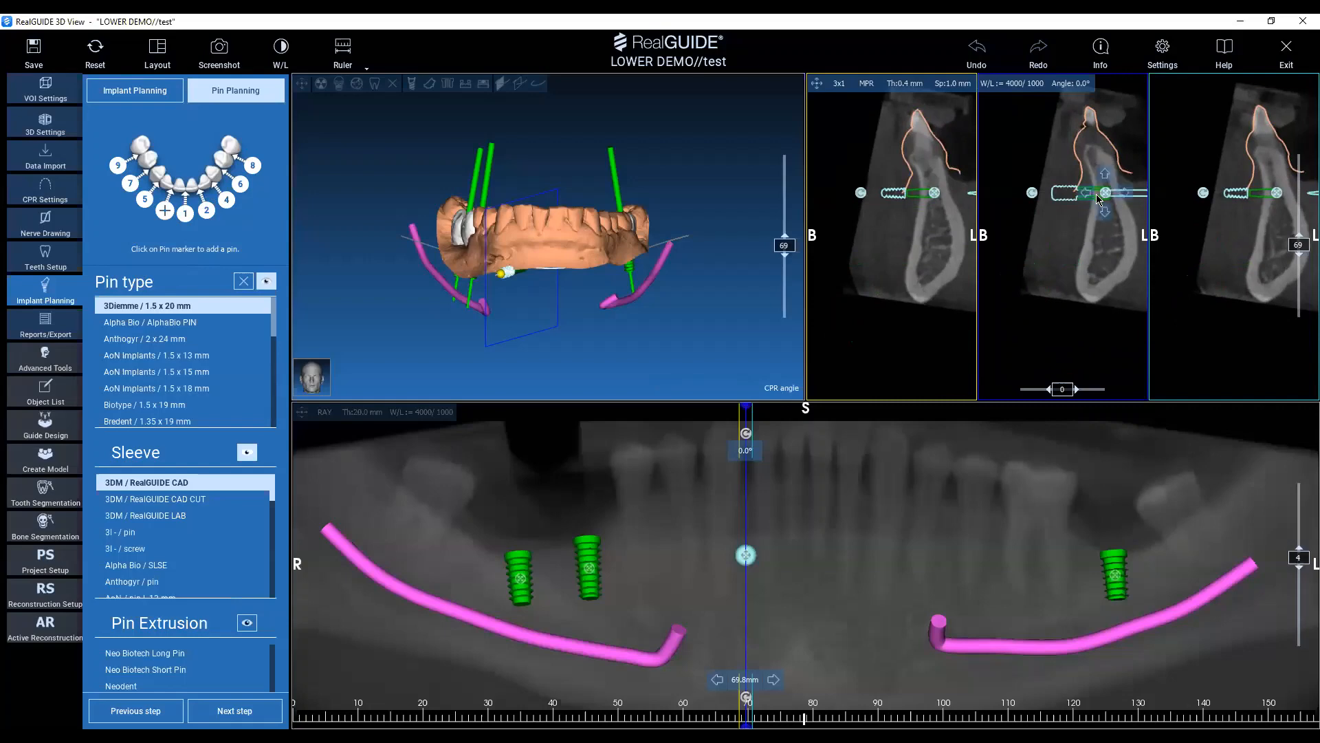
{"action": "left_click_drag", "start_coordinate": [1096, 203], "coordinate": [1064, 204]}
{"action": "left_click", "coordinate": [1009, 195]}
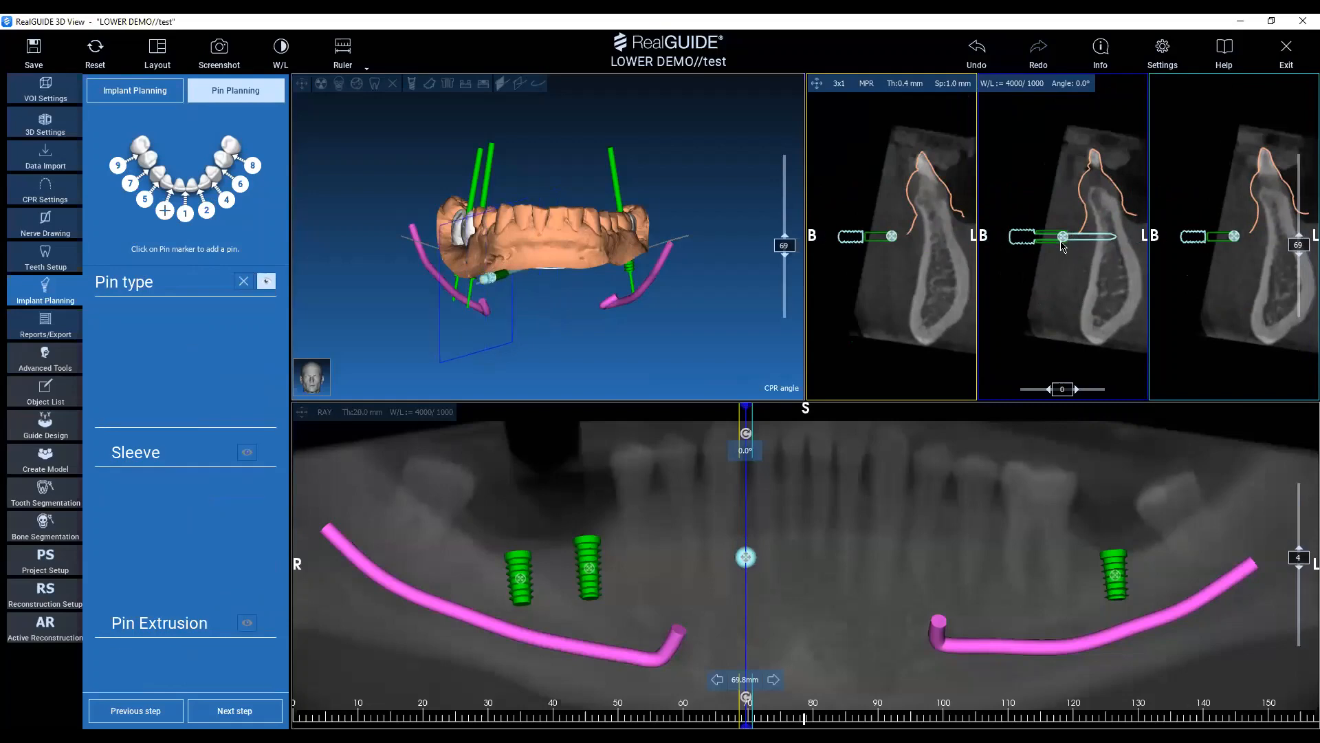
{"action": "left_click", "coordinate": [1002, 240]}
{"action": "left_click_drag", "start_coordinate": [1001, 241], "coordinate": [1086, 234]}
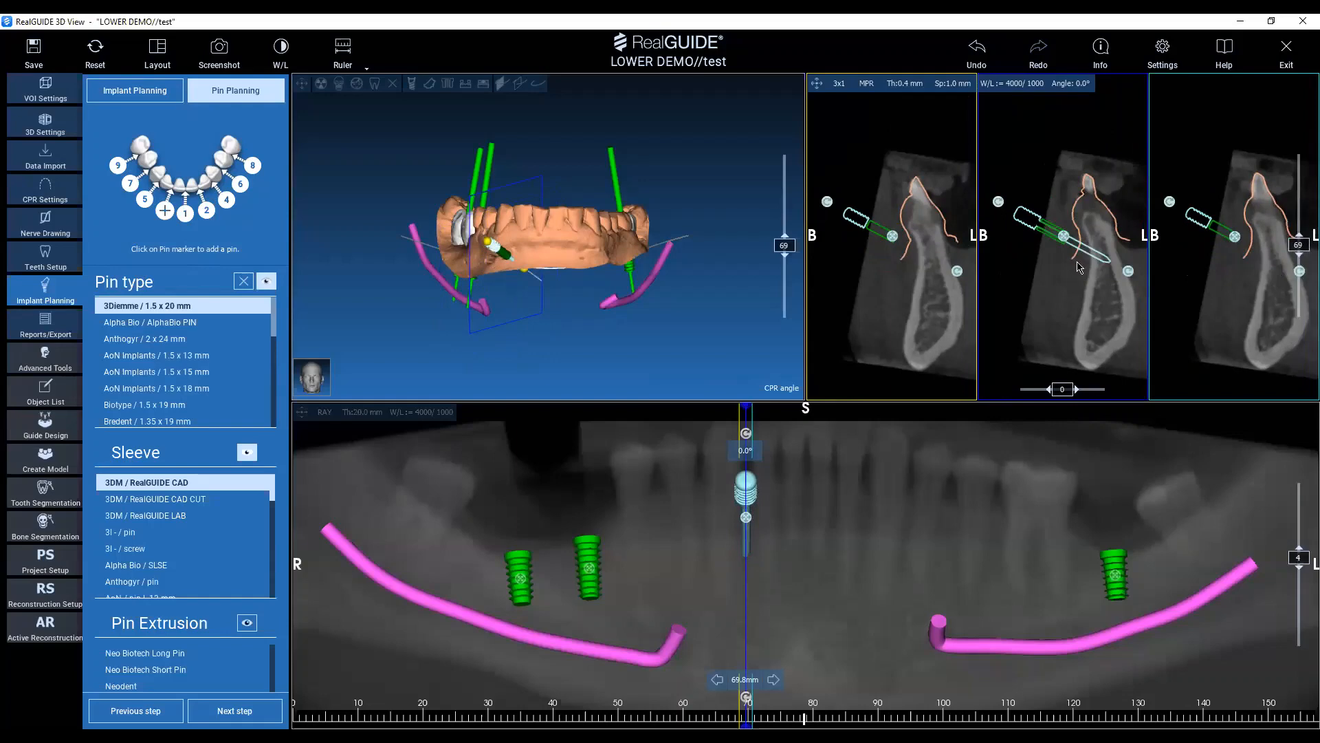
{"action": "scroll", "coordinate": [1086, 260], "scroll_direction": "up", "scroll_amount": 4}
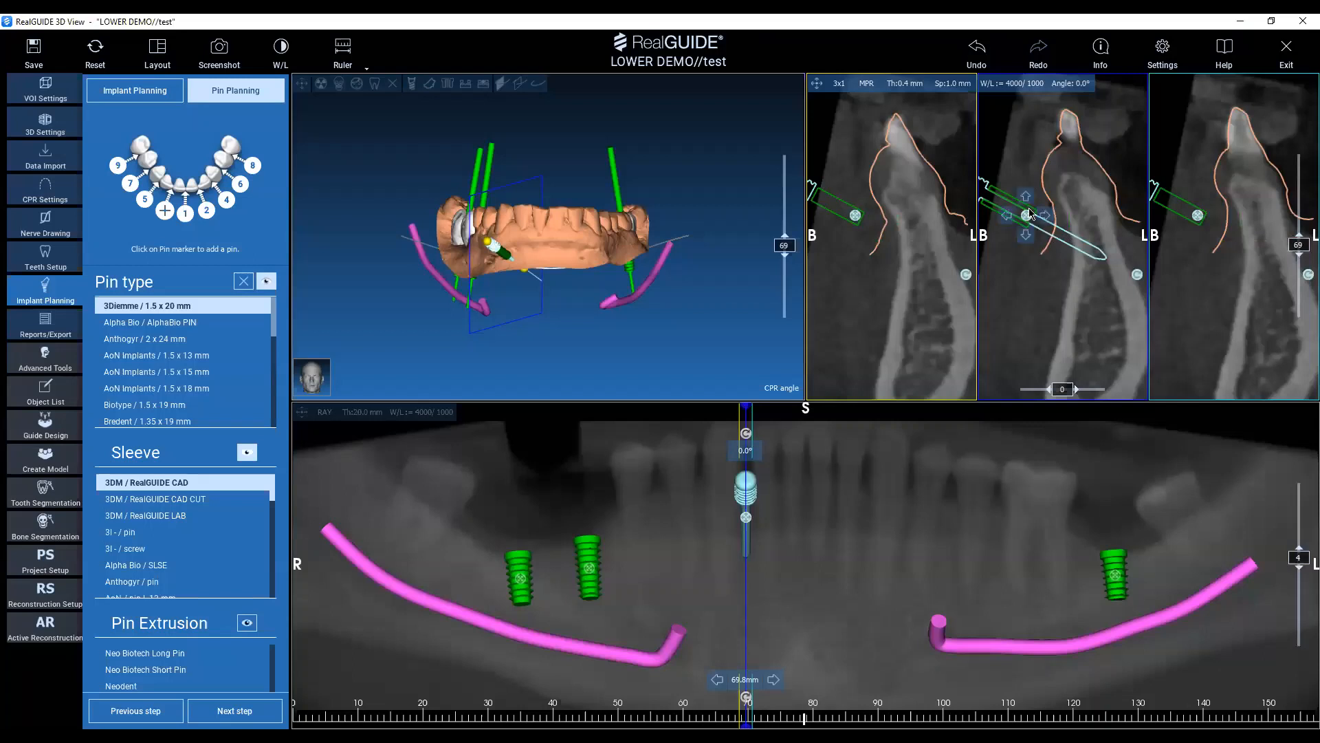
{"action": "left_click_drag", "start_coordinate": [1028, 218], "coordinate": [1036, 260]}
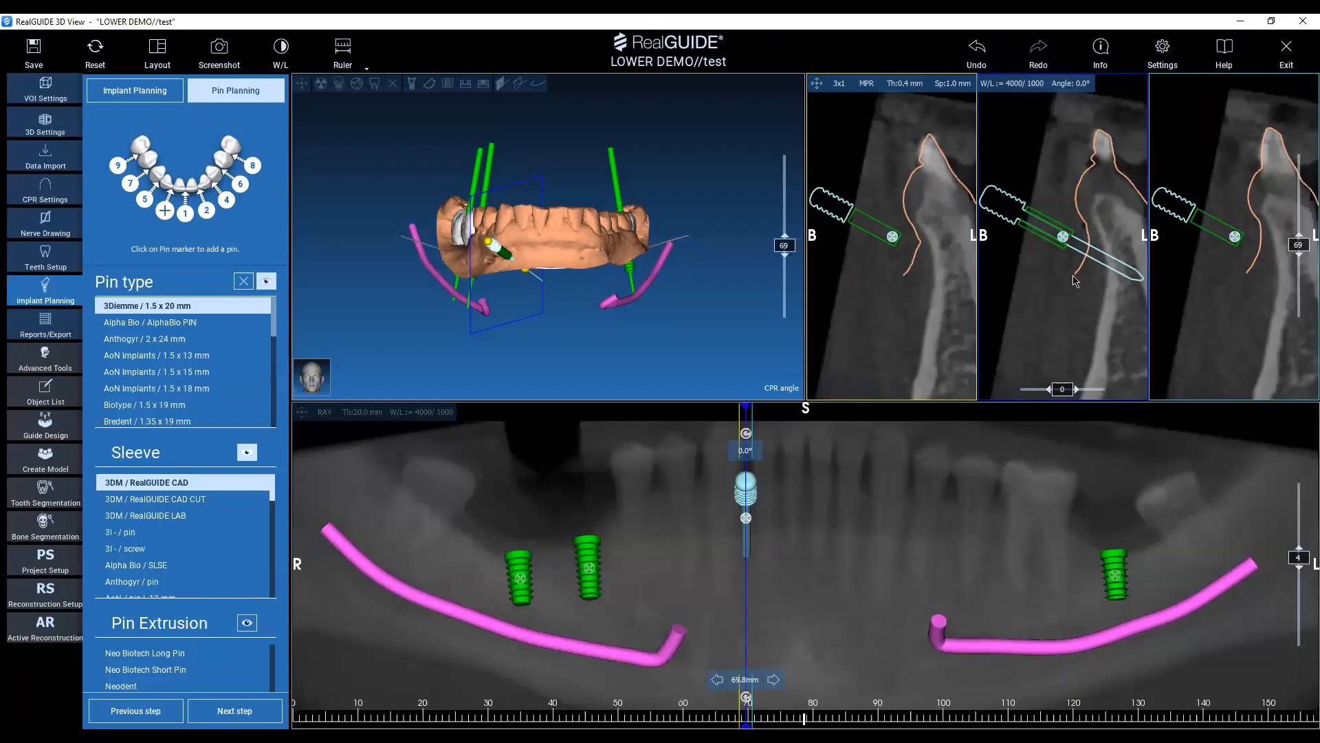
Check the pin's placement on the 3D model from several sides and save the project as "test".
{"action": "left_click_drag", "start_coordinate": [543, 234], "coordinate": [599, 283]}
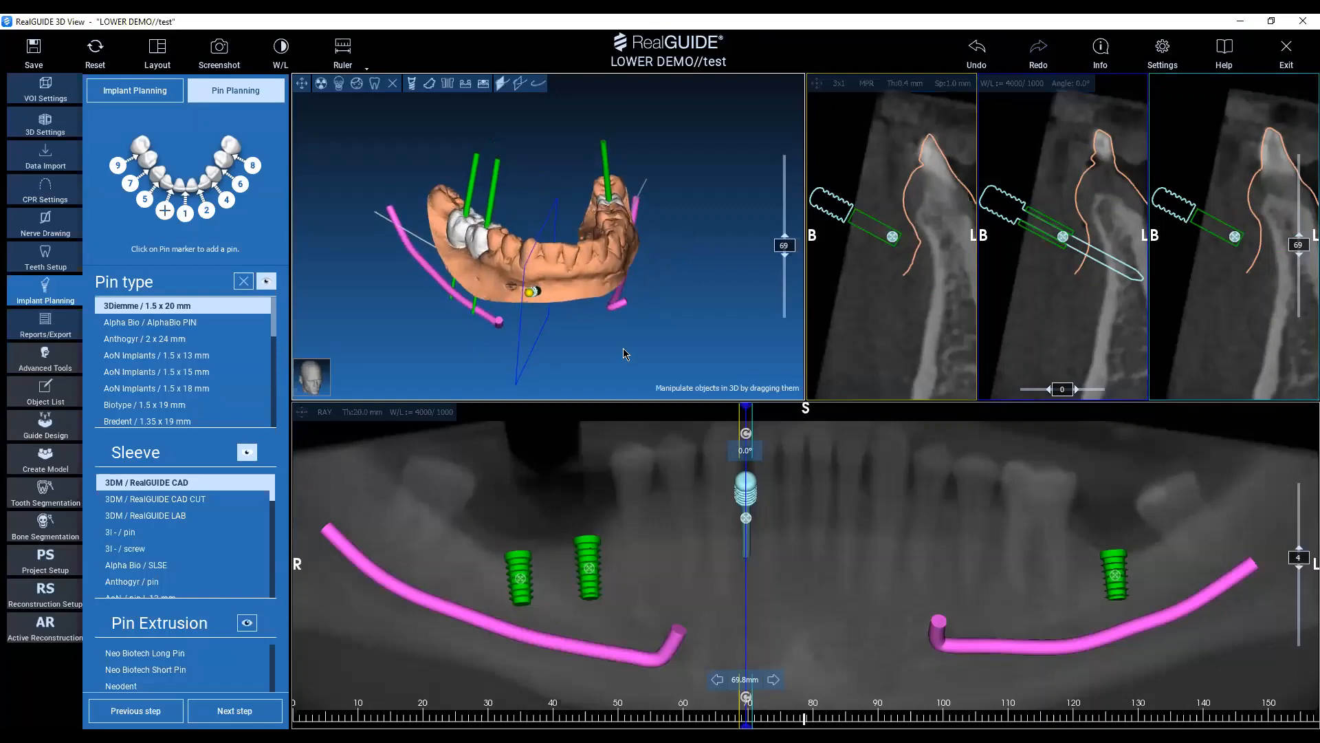
{"action": "left_click_drag", "start_coordinate": [625, 354], "coordinate": [542, 325]}
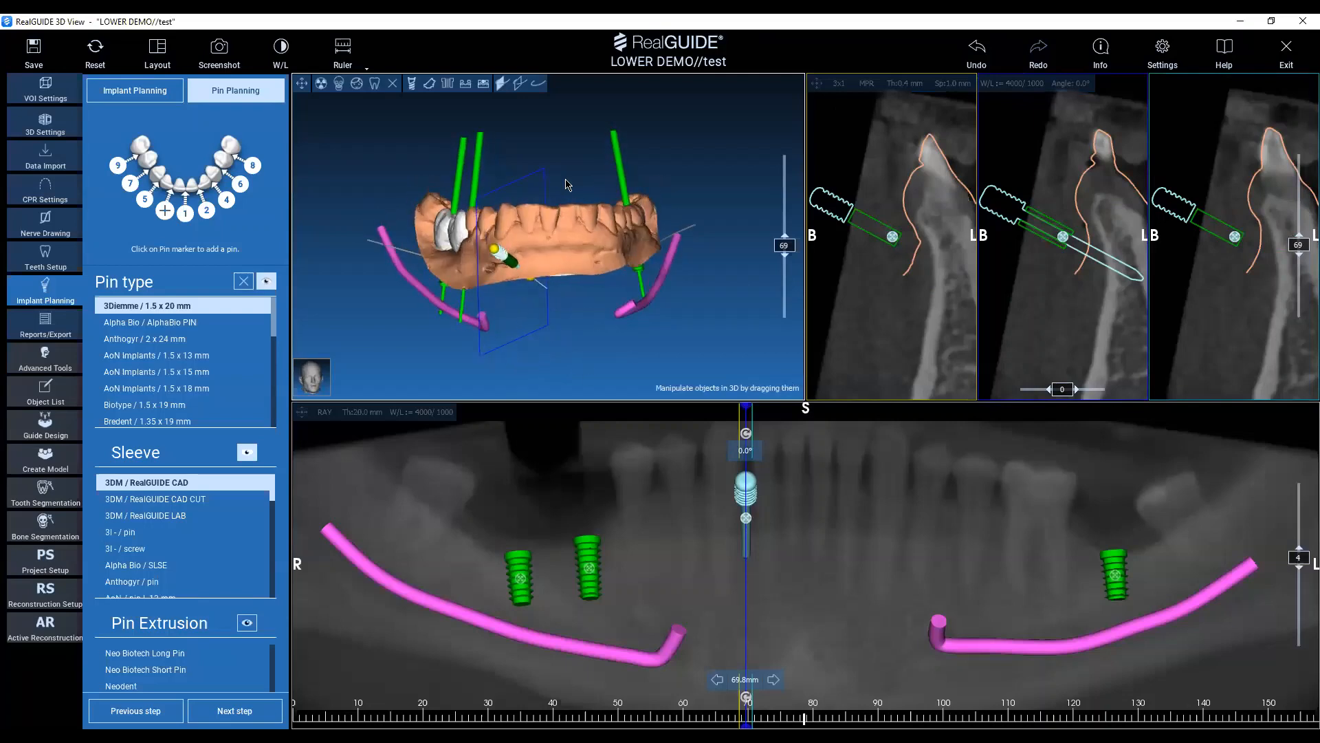
{"action": "left_click_drag", "start_coordinate": [554, 165], "coordinate": [576, 308]}
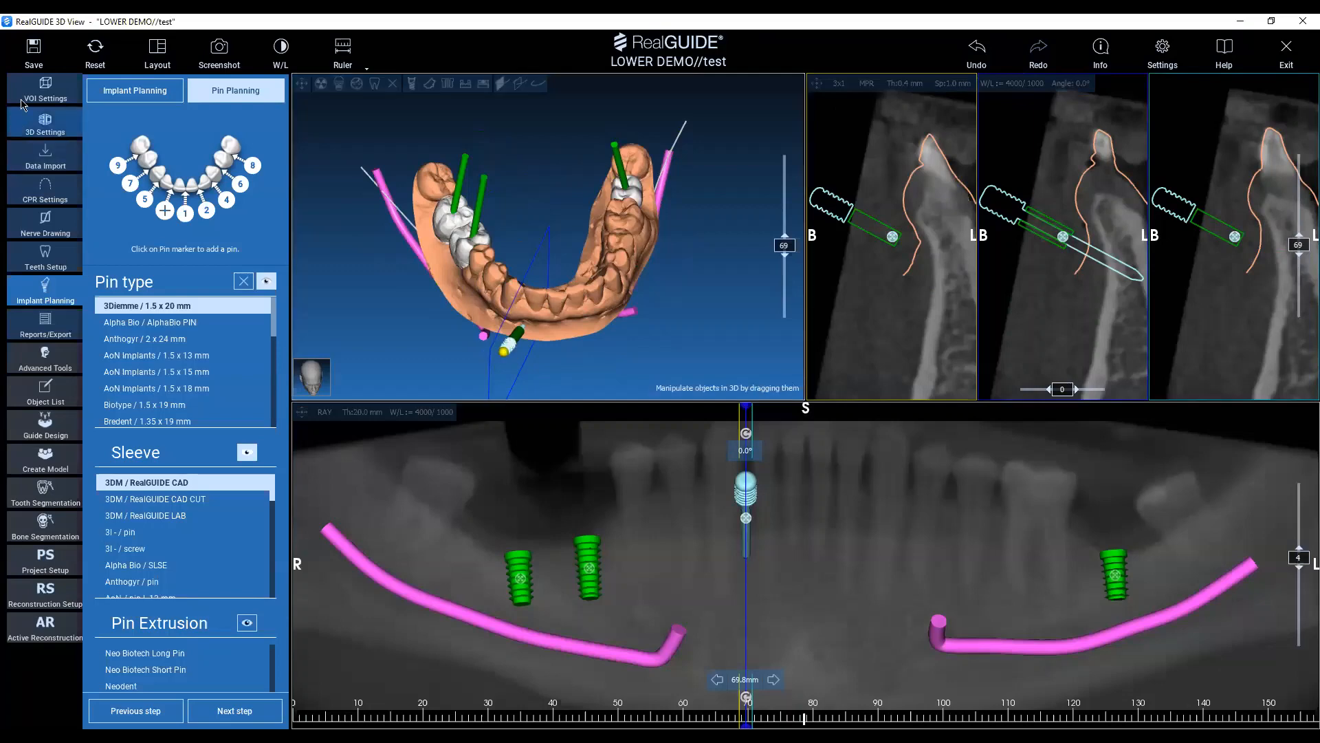
{"action": "left_click", "coordinate": [32, 53]}
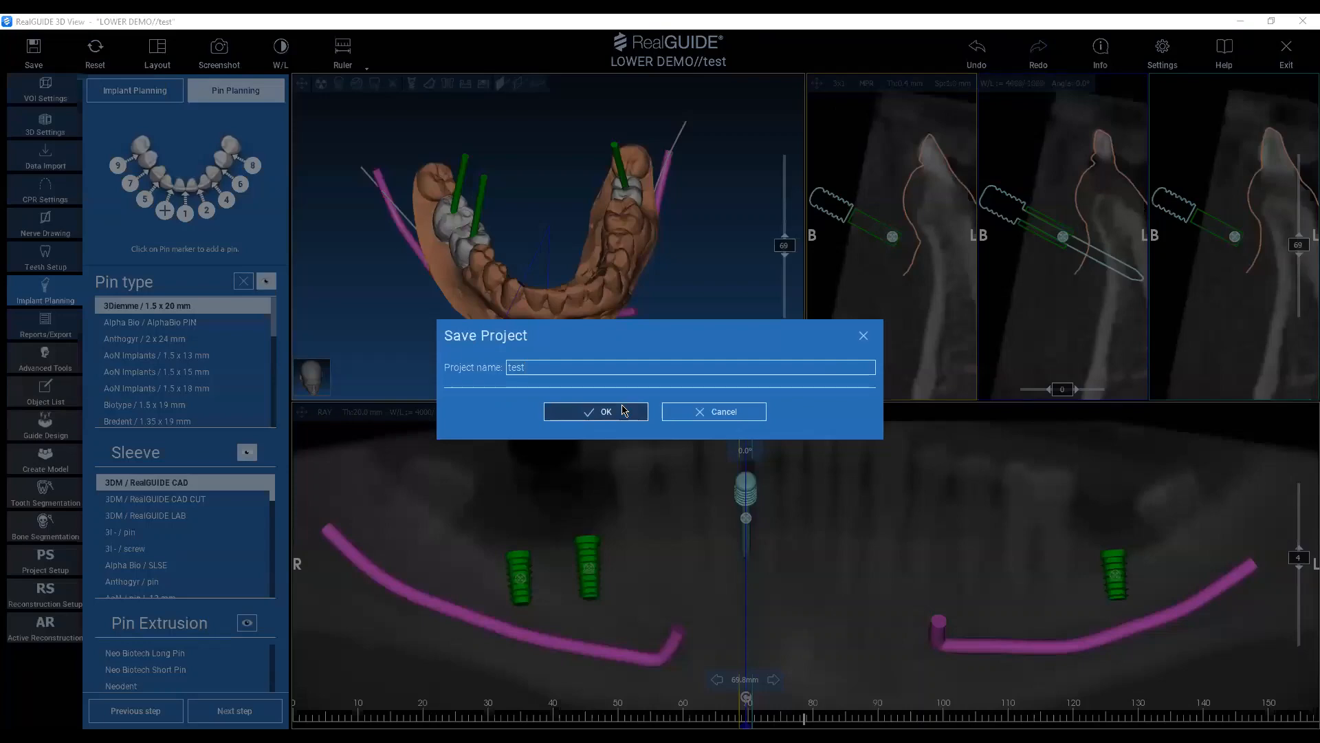
{"action": "left_click", "coordinate": [605, 412]}
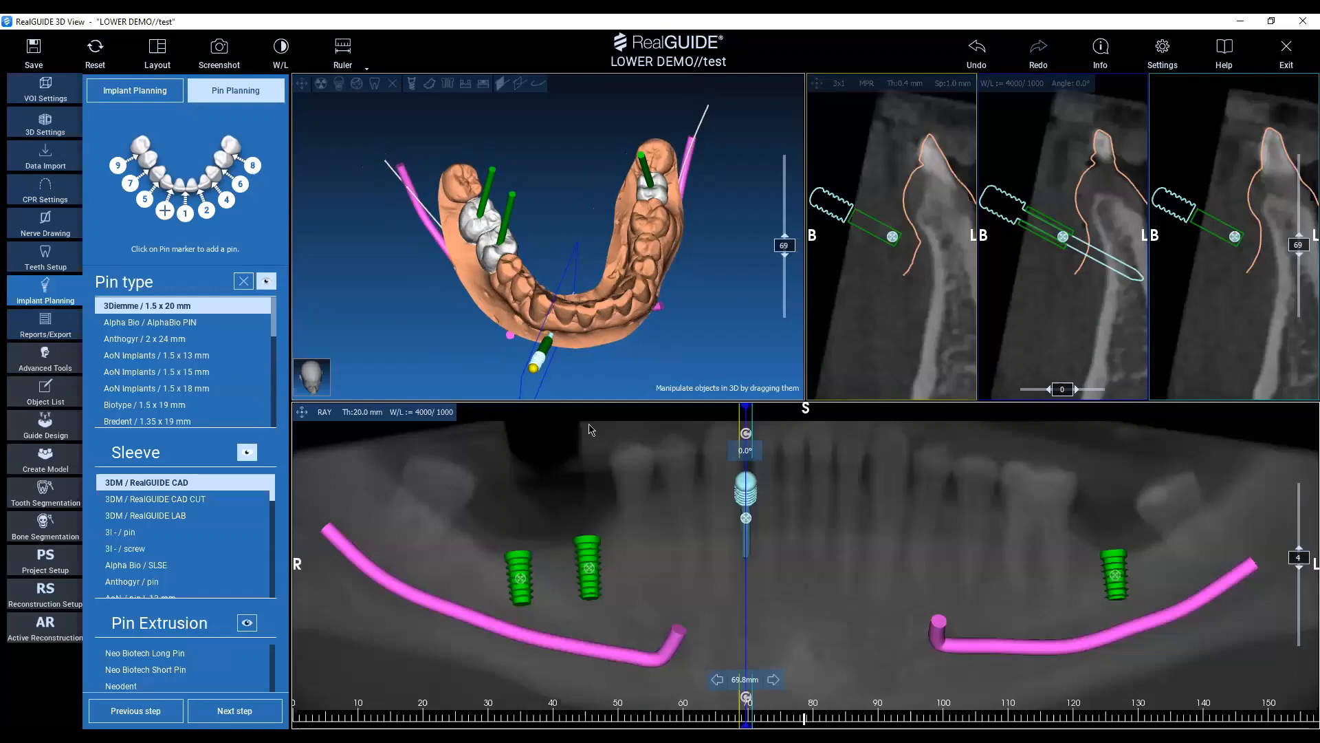
Start the guide design and set the insertion direction from a straight occlusal view of the lower arch.
{"action": "left_click", "coordinate": [58, 435]}
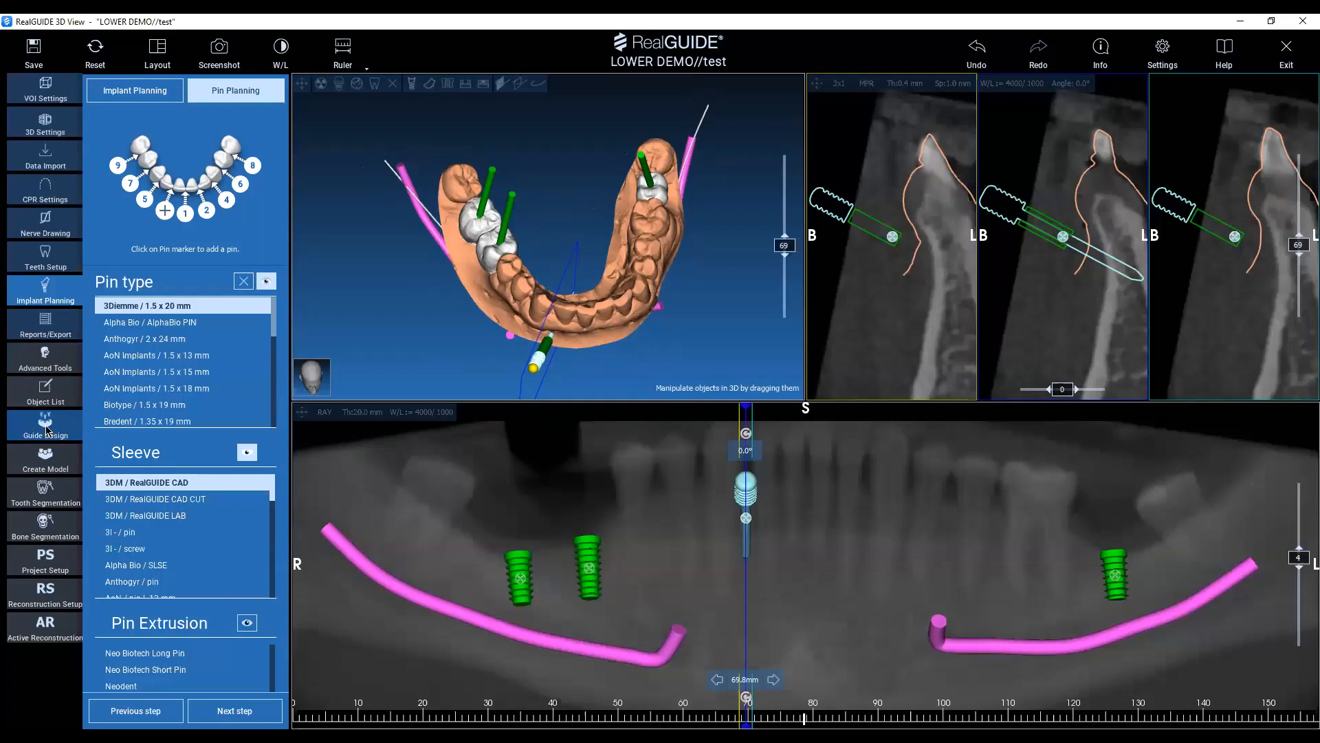
{"action": "key", "text": "ctrl"}
{"action": "key", "text": "ctrl"}
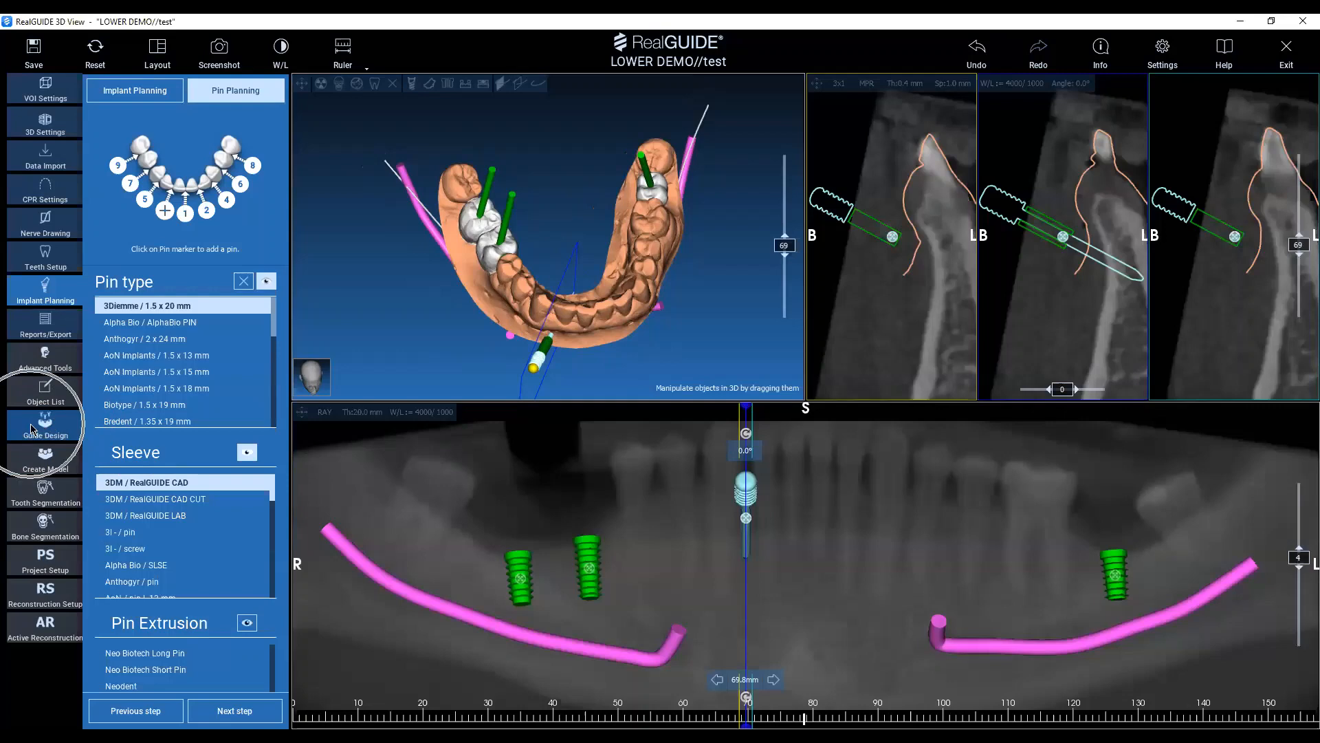
{"action": "left_click", "coordinate": [38, 428]}
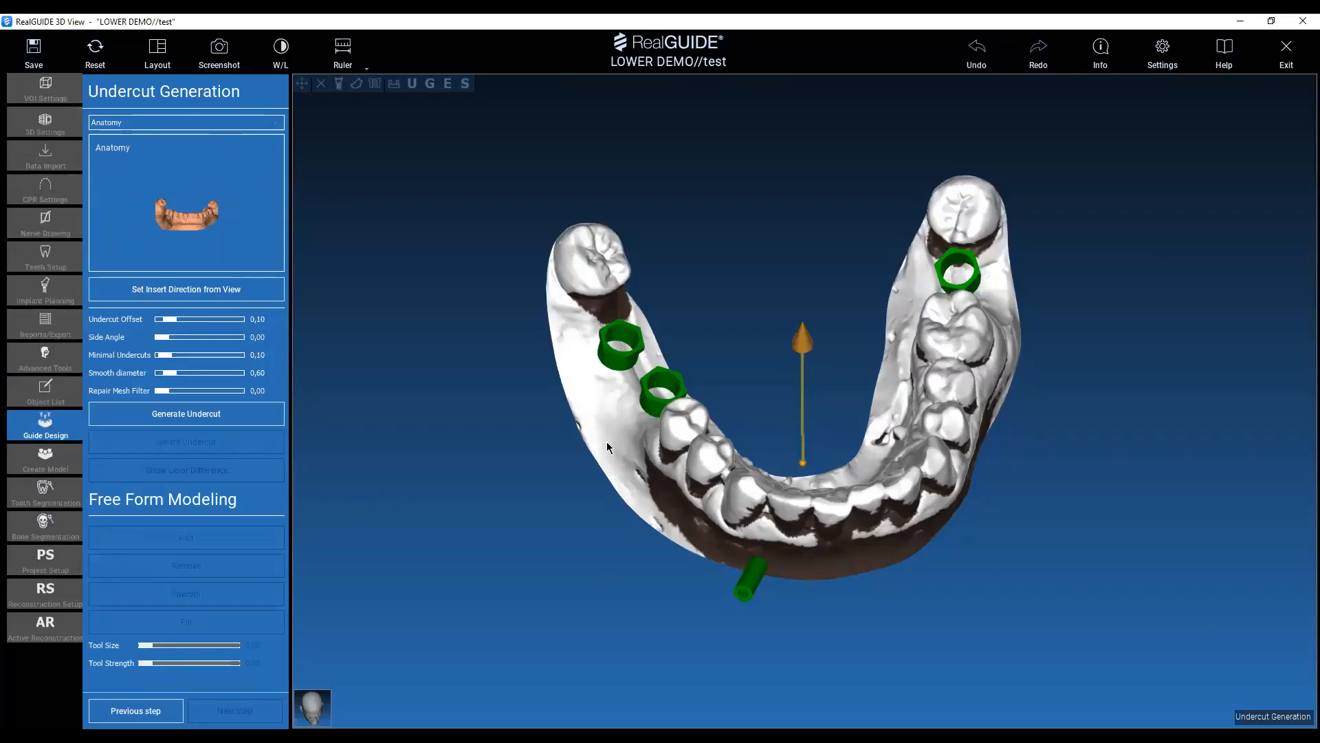
{"action": "left_click_drag", "start_coordinate": [1202, 390], "coordinate": [1089, 469]}
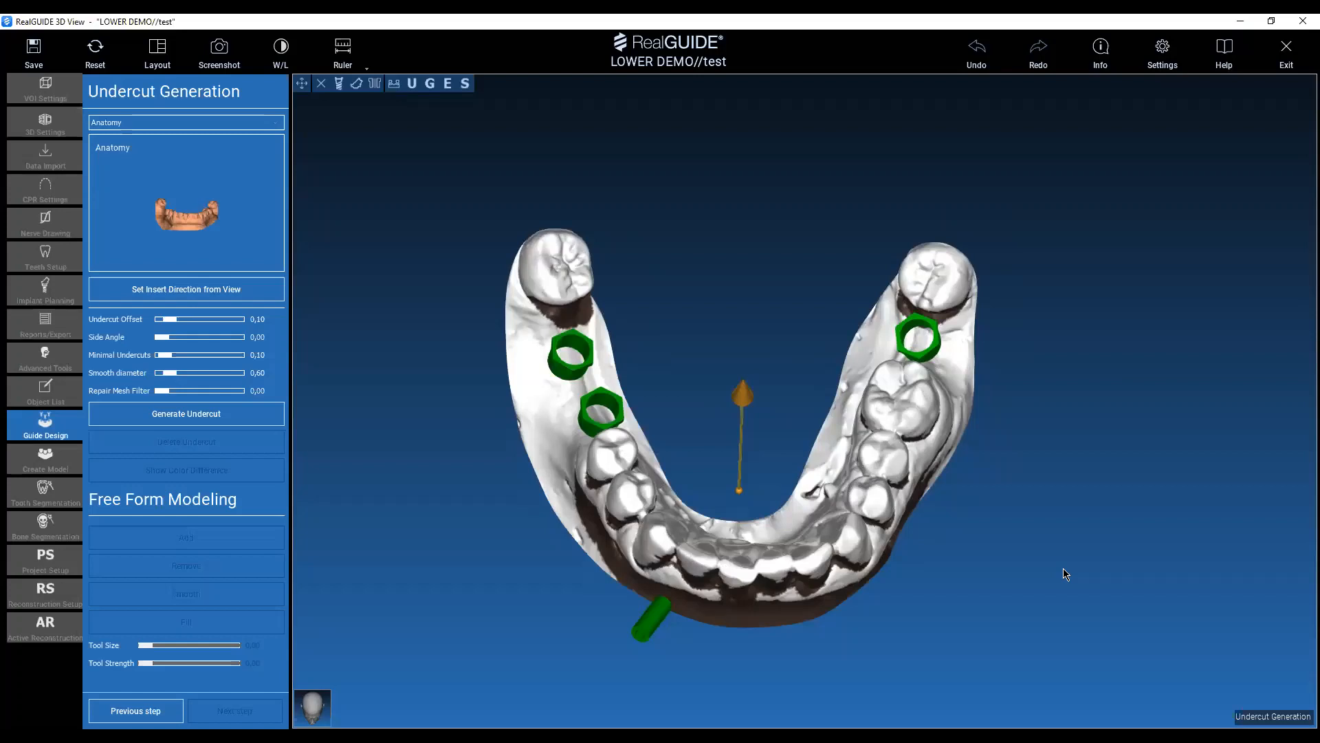
{"action": "left_click_drag", "start_coordinate": [736, 322], "coordinate": [723, 260]}
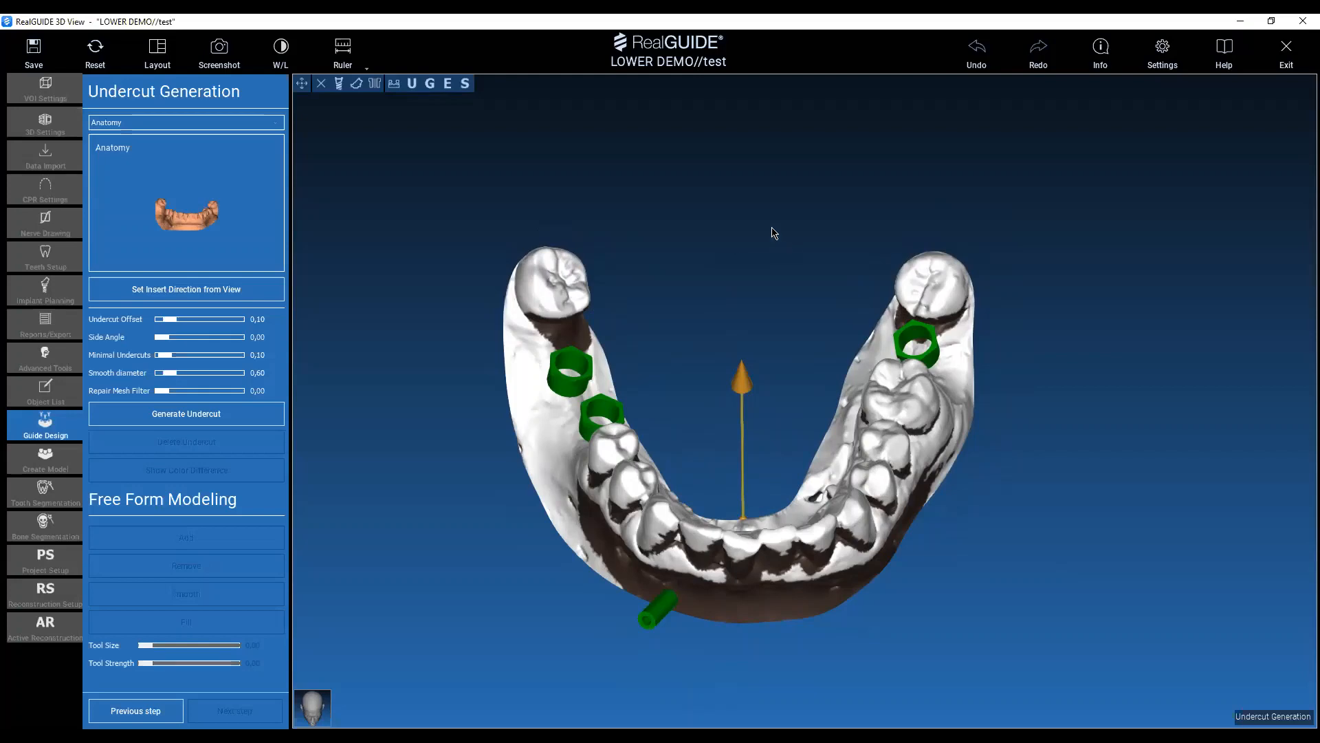
{"action": "mouse_move", "coordinate": [772, 229]}
{"action": "left_mouse_down"}
{"action": "mouse_move", "coordinate": [770, 379]}
{"action": "mouse_move", "coordinate": [754, 344]}
{"action": "mouse_move", "coordinate": [760, 259]}
{"action": "mouse_move", "coordinate": [766, 286]}
{"action": "mouse_move", "coordinate": [749, 248]}
{"action": "mouse_move", "coordinate": [781, 307]}
{"action": "mouse_move", "coordinate": [754, 315]}
{"action": "mouse_move", "coordinate": [764, 344]}
{"action": "mouse_move", "coordinate": [736, 339]}
{"action": "mouse_move", "coordinate": [754, 340]}
{"action": "left_mouse_up"}
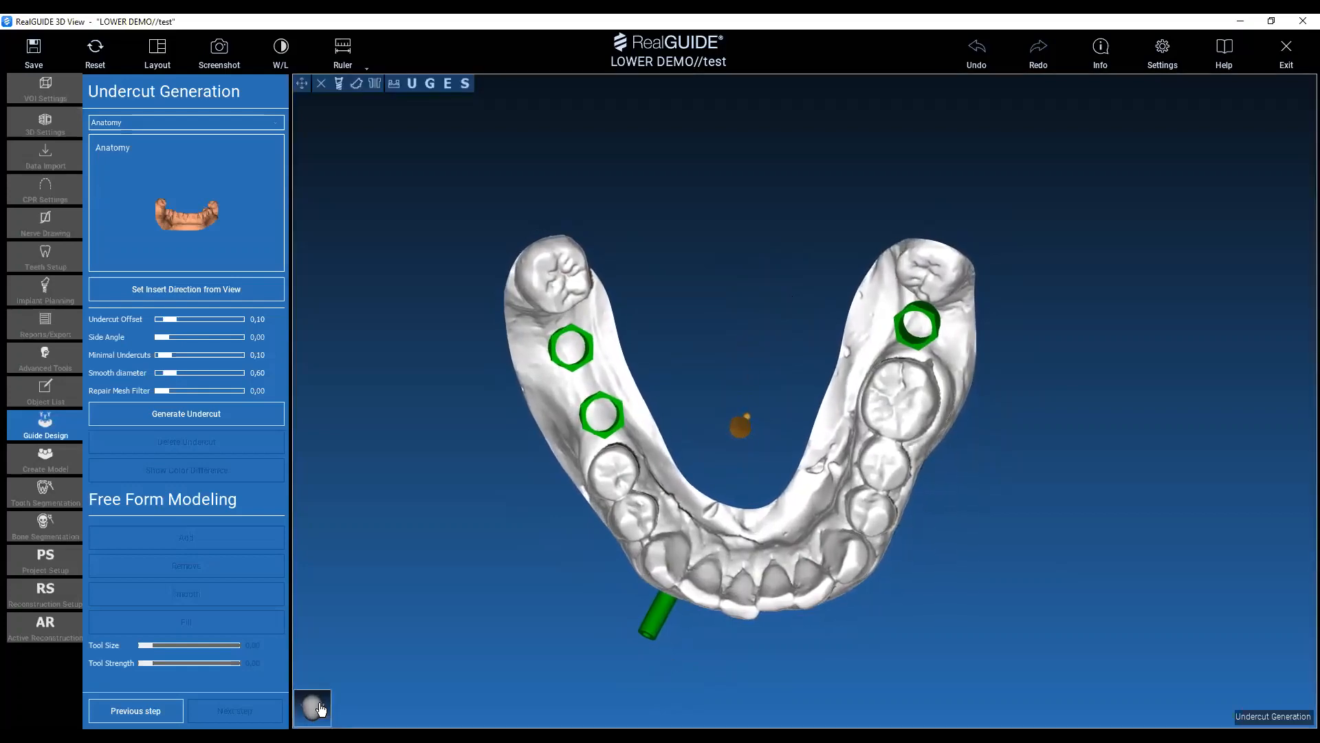
{"action": "left_click", "coordinate": [184, 290]}
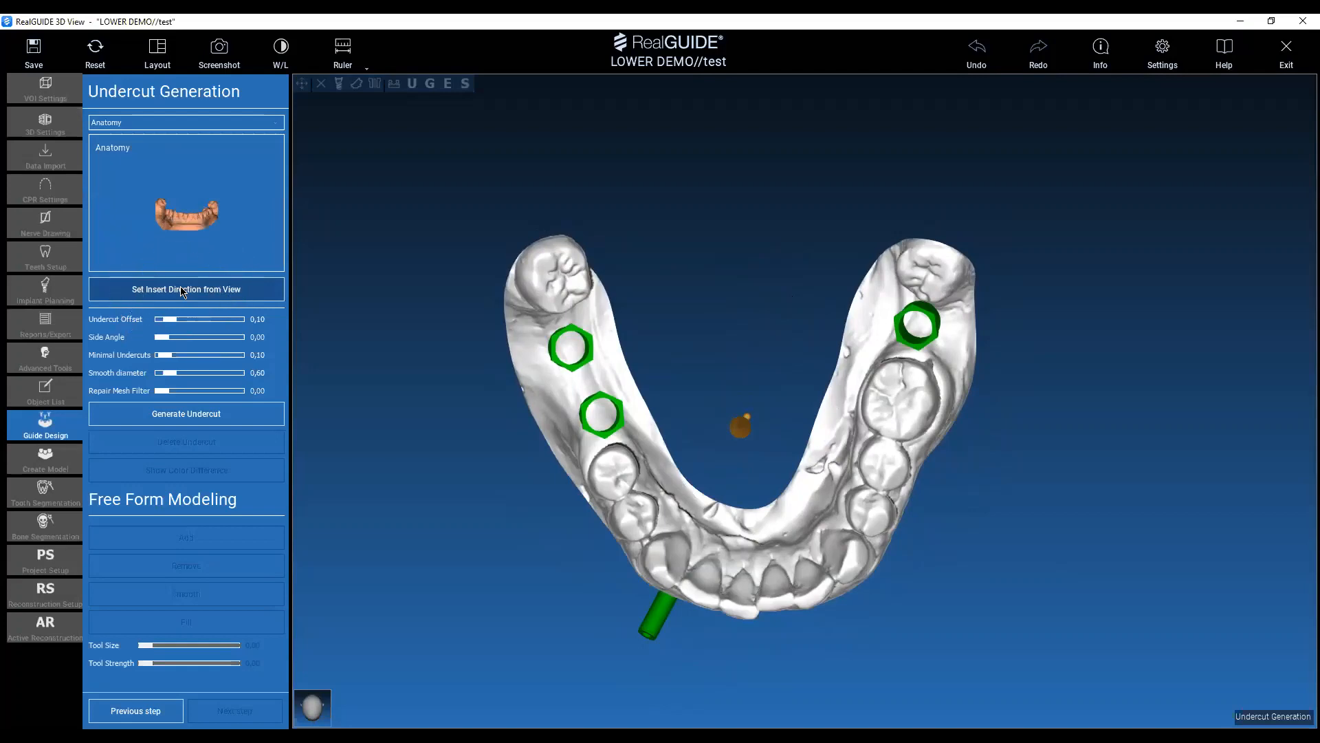
{"action": "left_click", "coordinate": [183, 290]}
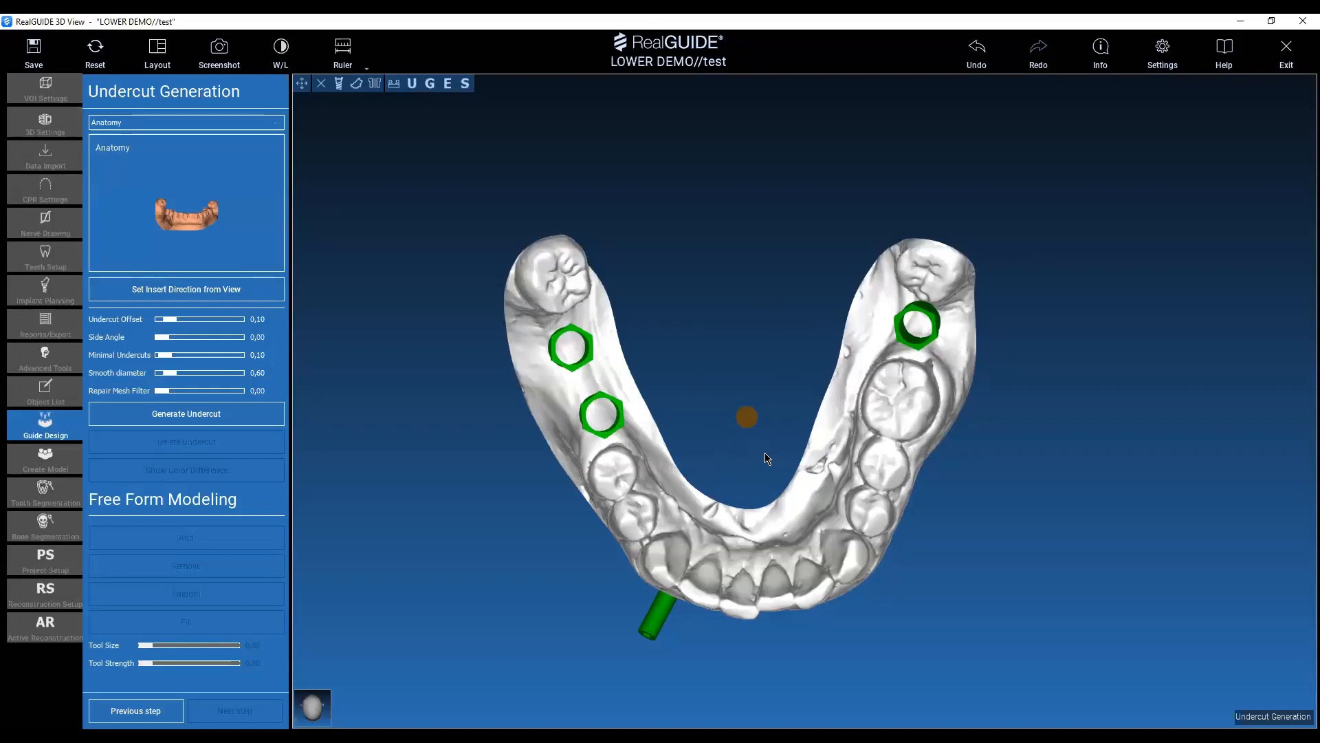
Generate the undercut on the anatomy model with a 0.10 undercut offset and 0.60 smooth diameter.
{"action": "left_click_drag", "start_coordinate": [825, 684], "coordinate": [834, 544]}
{"action": "left_click_drag", "start_coordinate": [1063, 584], "coordinate": [966, 570]}
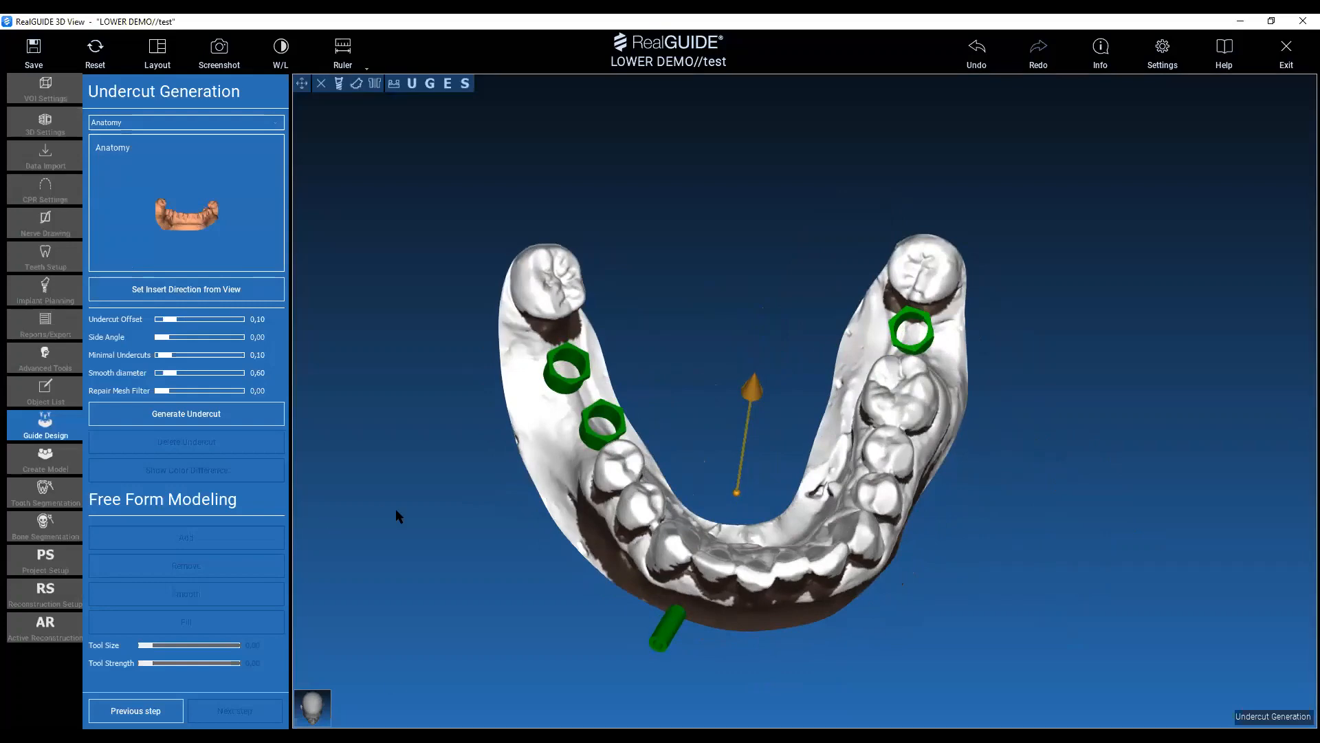
{"action": "left_click_drag", "start_coordinate": [395, 511], "coordinate": [408, 582]}
{"action": "left_click", "coordinate": [204, 420]}
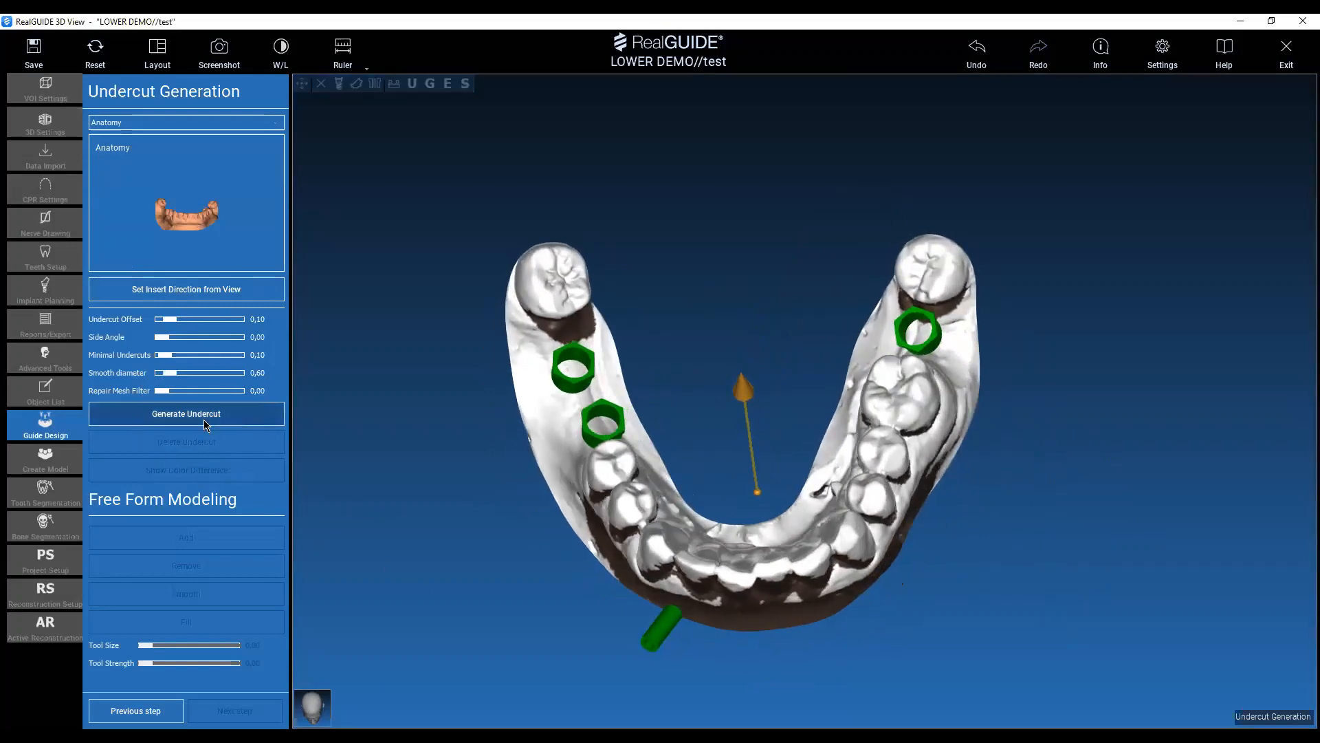
{"action": "left_click", "coordinate": [203, 419]}
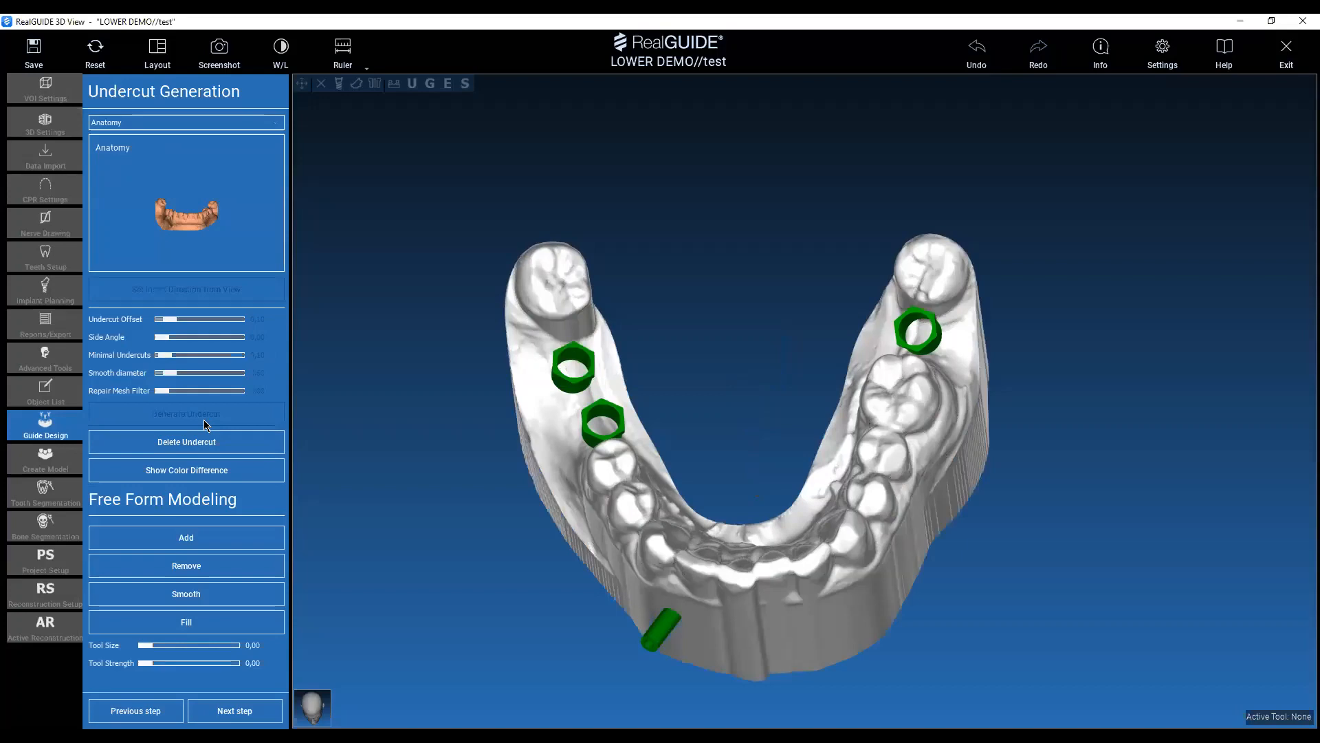
Examine the blocked-out anatomy model from occlusal, front and buccal views around the teeth, implant sleeves and pin.
{"action": "left_click_drag", "start_coordinate": [772, 286], "coordinate": [720, 374]}
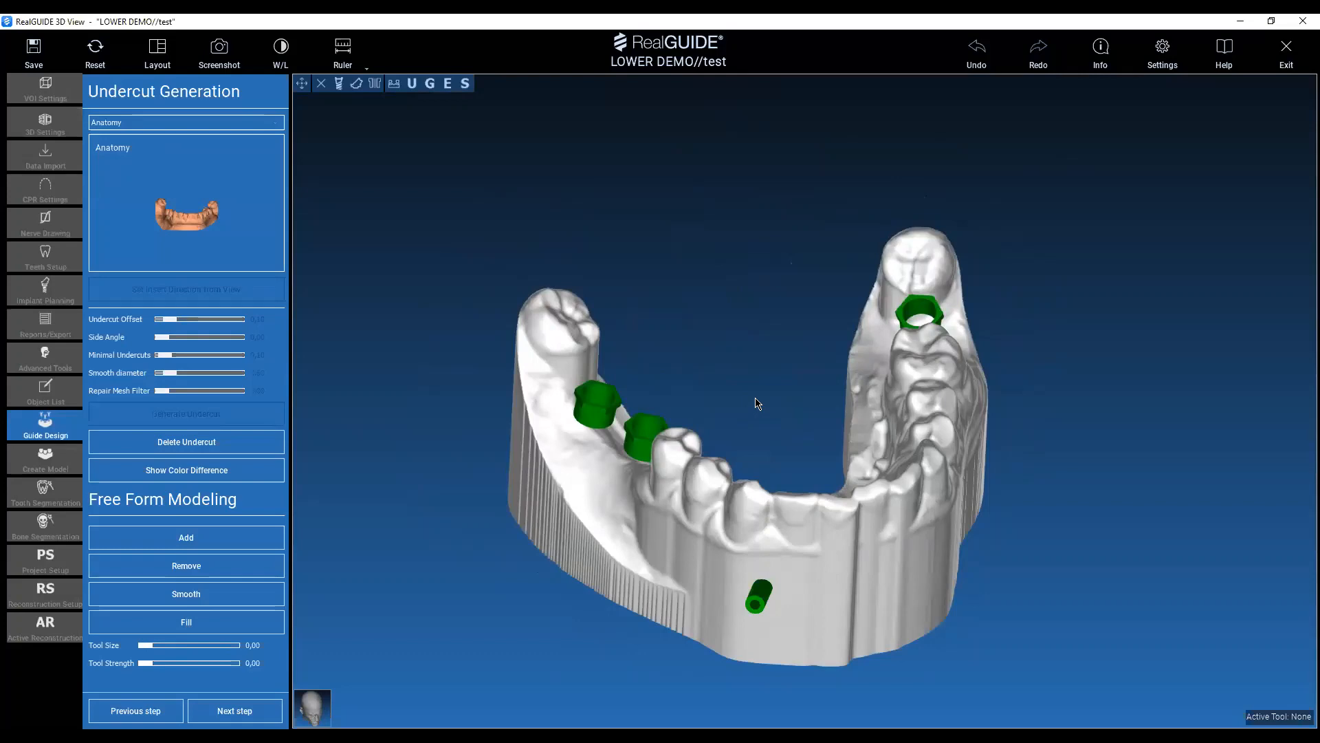
{"action": "middle_click_drag", "start_coordinate": [757, 359], "coordinate": [737, 336]}
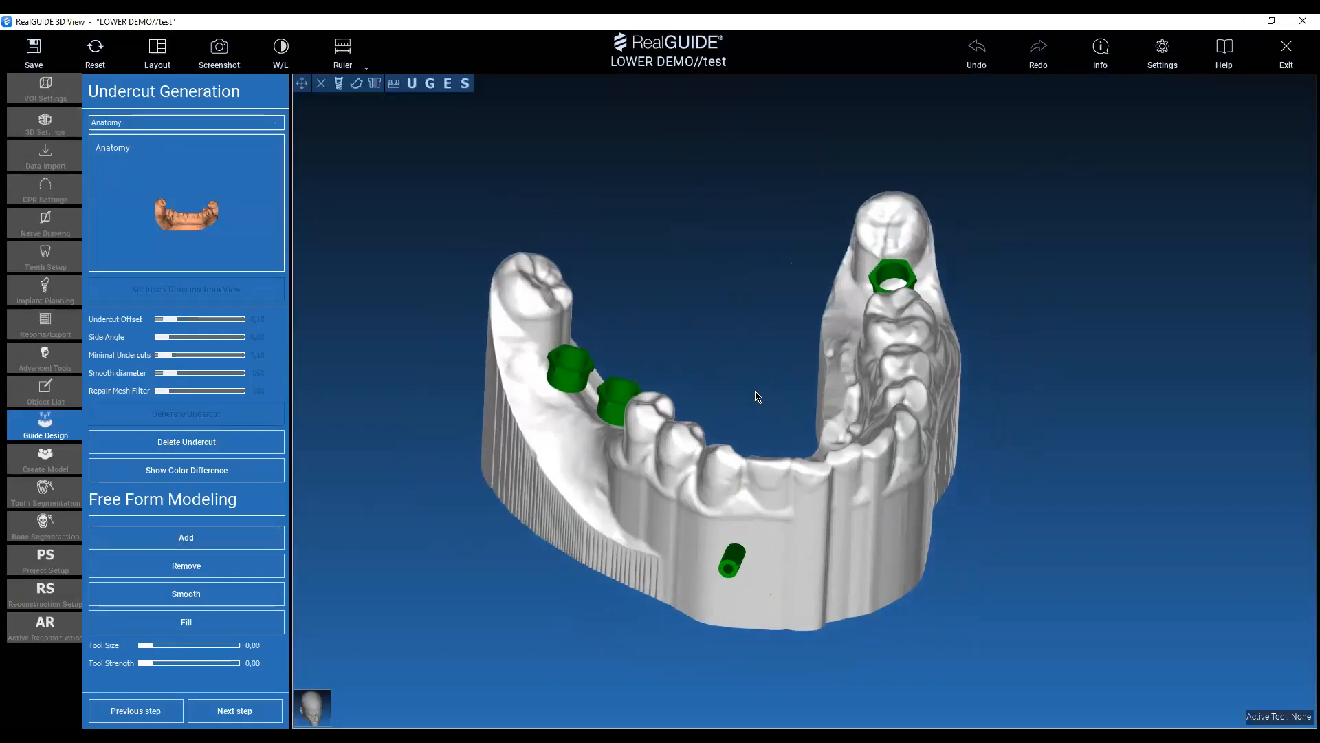
{"action": "mouse_move", "coordinate": [746, 413]}
{"action": "left_mouse_down"}
{"action": "mouse_move", "coordinate": [742, 377]}
{"action": "mouse_move", "coordinate": [740, 414]}
{"action": "left_mouse_up"}
{"action": "right_click_drag", "start_coordinate": [716, 472], "coordinate": [694, 349]}
{"action": "left_click_drag", "start_coordinate": [697, 347], "coordinate": [651, 319]}
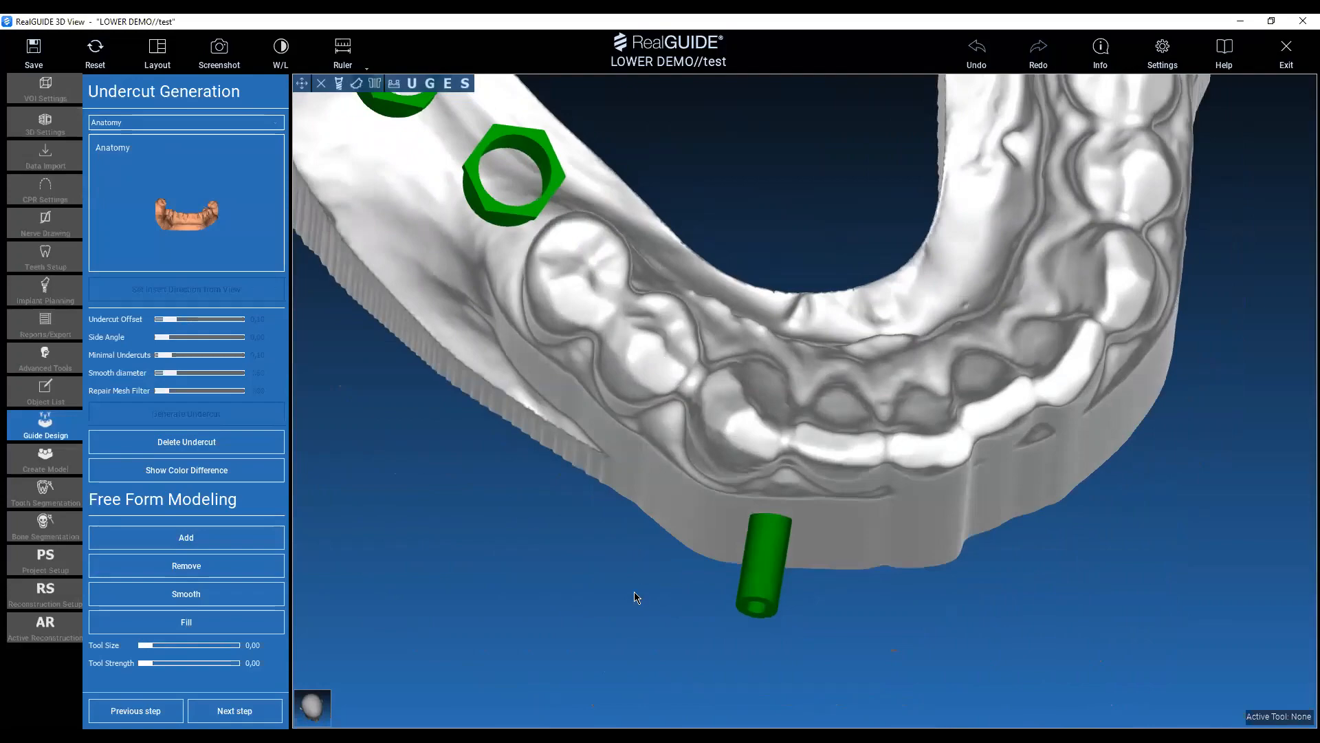
{"action": "left_click_drag", "start_coordinate": [637, 598], "coordinate": [671, 466]}
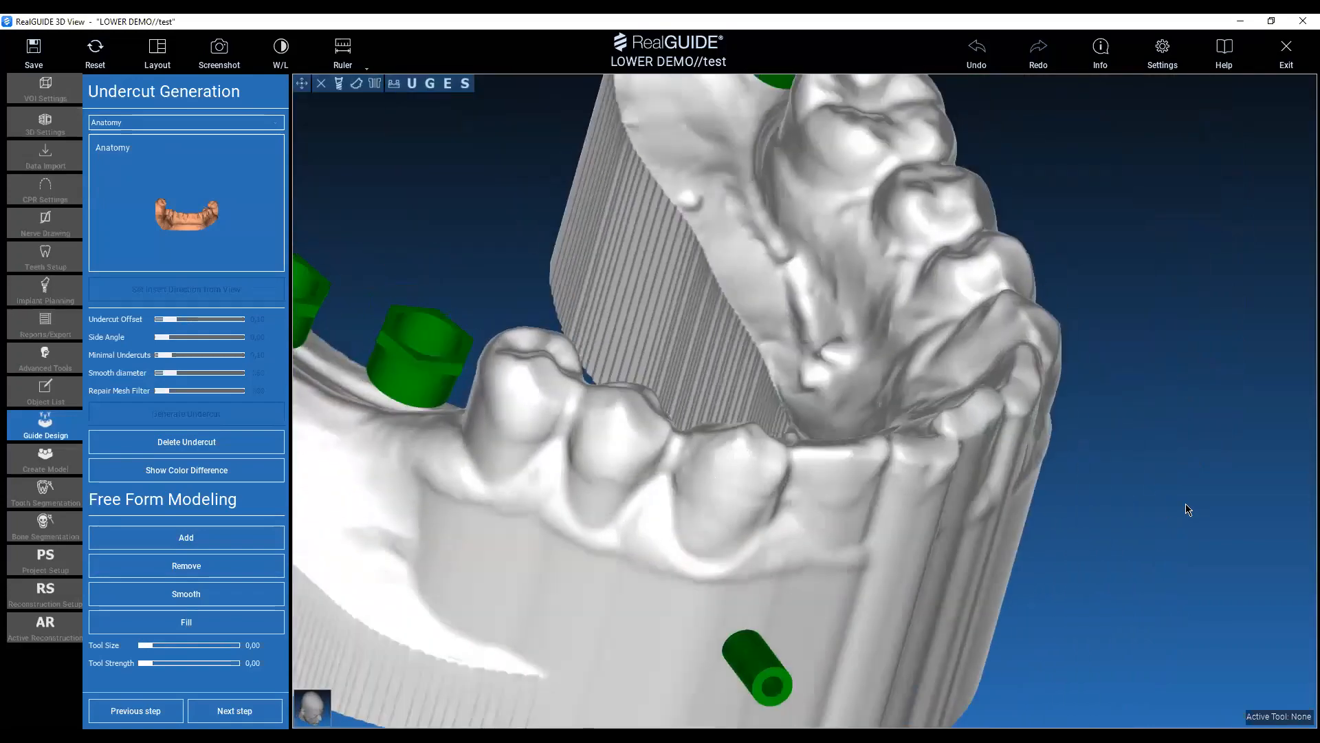
{"action": "left_click_drag", "start_coordinate": [1187, 506], "coordinate": [1160, 461]}
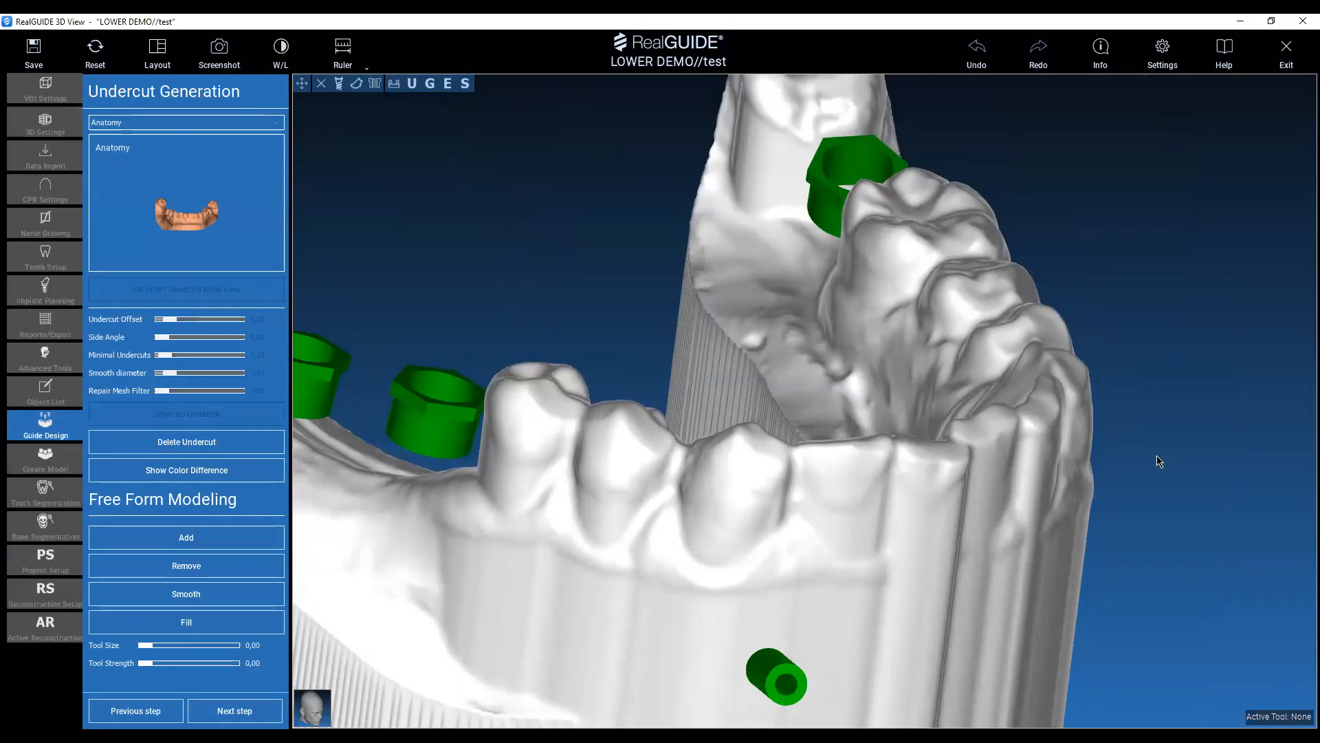
{"action": "left_click", "coordinate": [279, 562]}
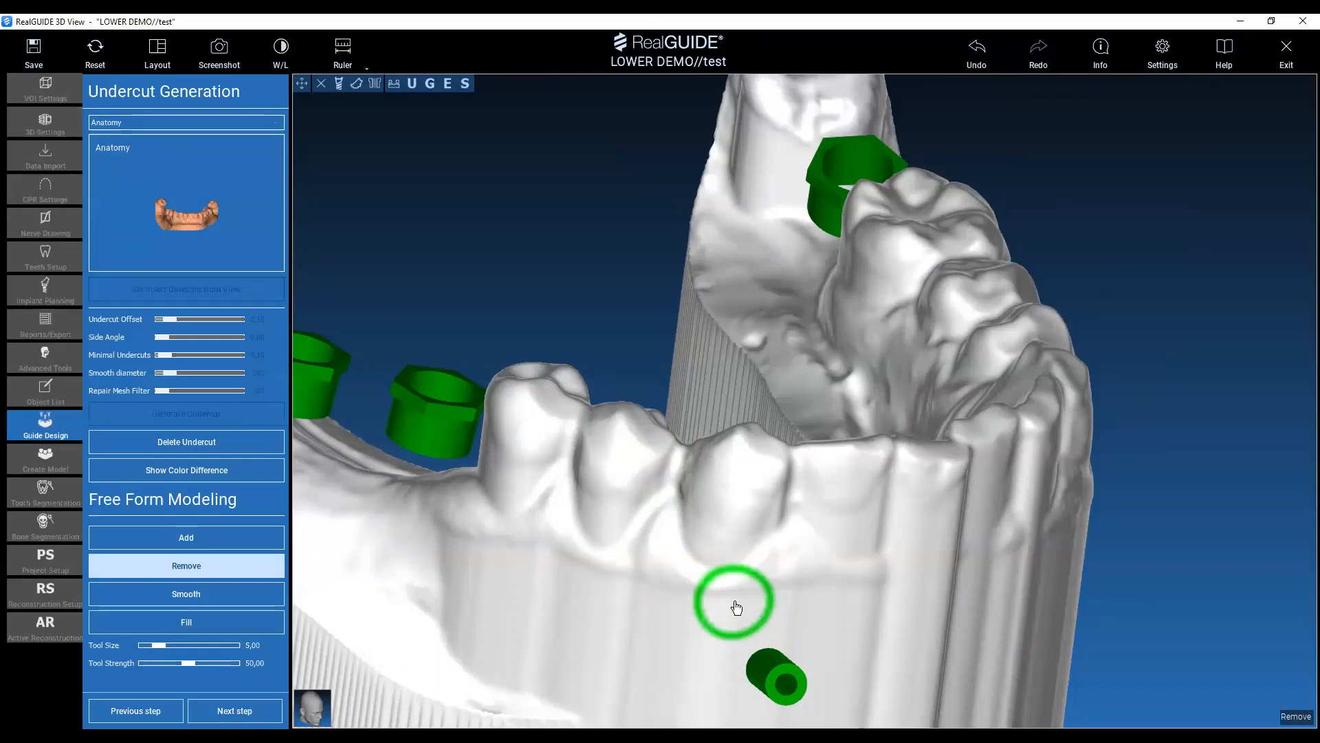
{"action": "middle_click_drag", "start_coordinate": [471, 268], "coordinate": [577, 288]}
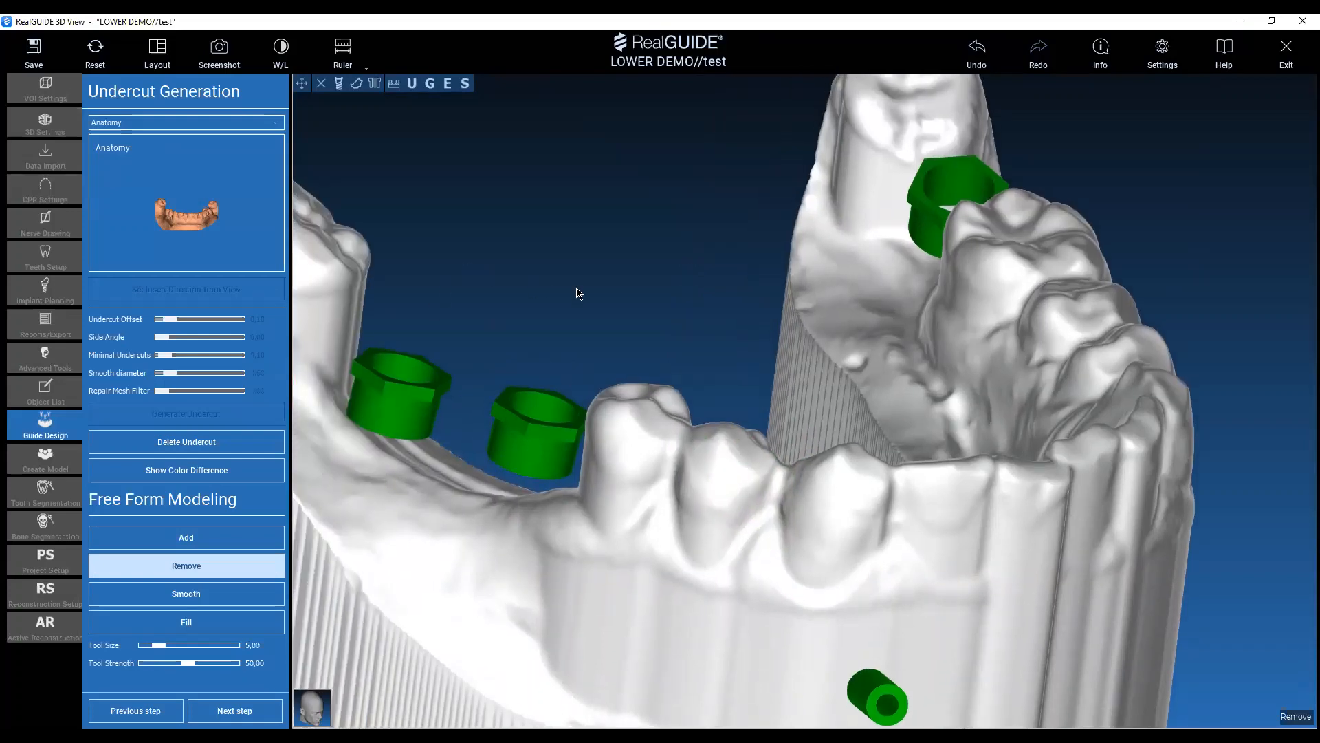
{"action": "middle_click_drag", "start_coordinate": [576, 294], "coordinate": [655, 258]}
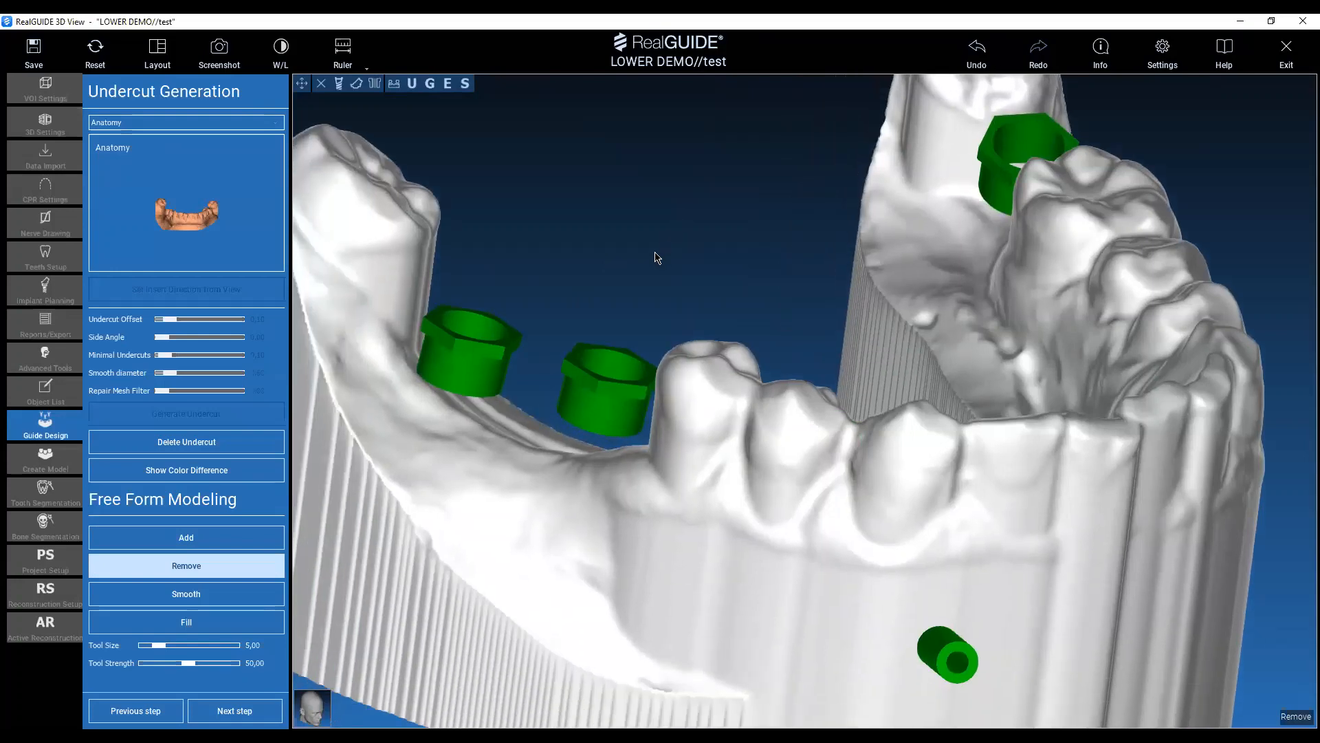
{"action": "left_click_drag", "start_coordinate": [655, 258], "coordinate": [622, 302]}
Fill the gaps between the right premolars, canine and front teeth with the free-form Fill tool at size 5.00 and strength 40.00.
{"action": "left_click", "coordinate": [212, 621]}
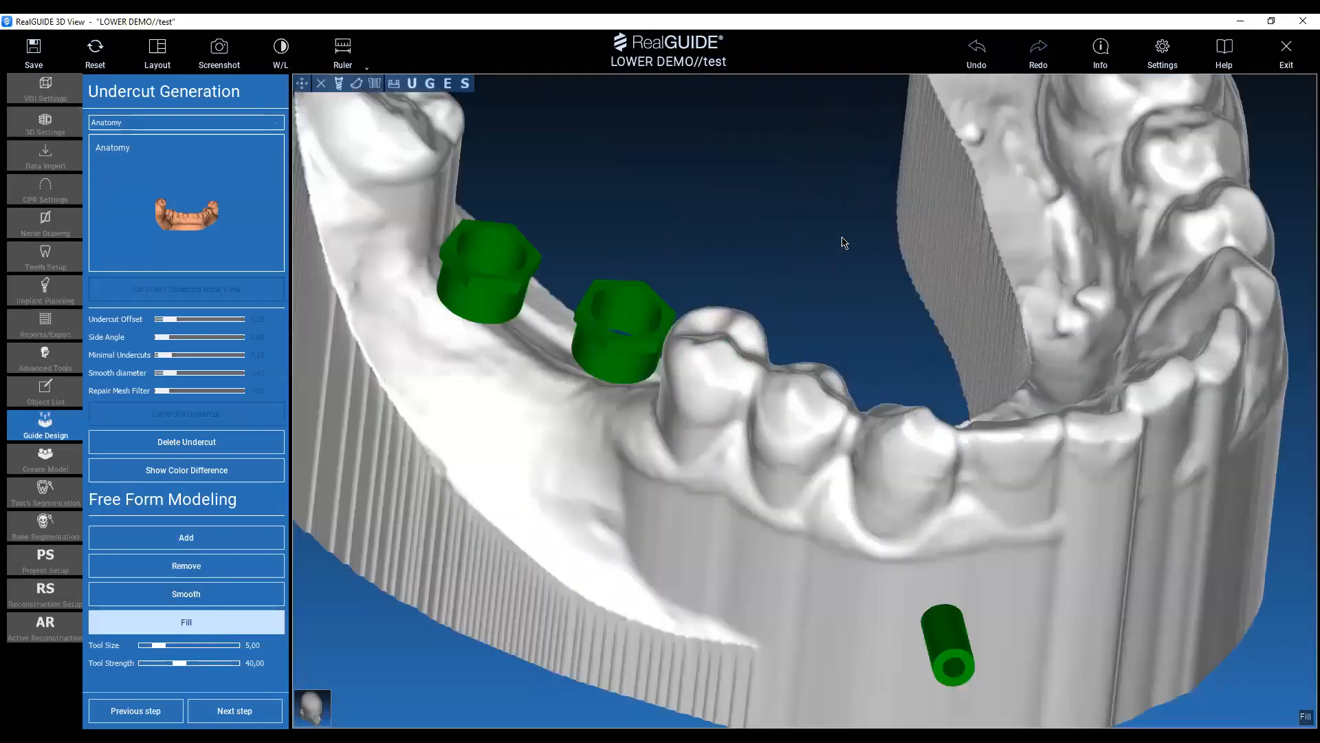
{"action": "left_click_drag", "start_coordinate": [840, 241], "coordinate": [877, 203]}
{"action": "mouse_move", "coordinate": [598, 224]}
{"action": "left_mouse_down"}
{"action": "mouse_move", "coordinate": [531, 197]}
{"action": "mouse_move", "coordinate": [526, 169]}
{"action": "left_mouse_up"}
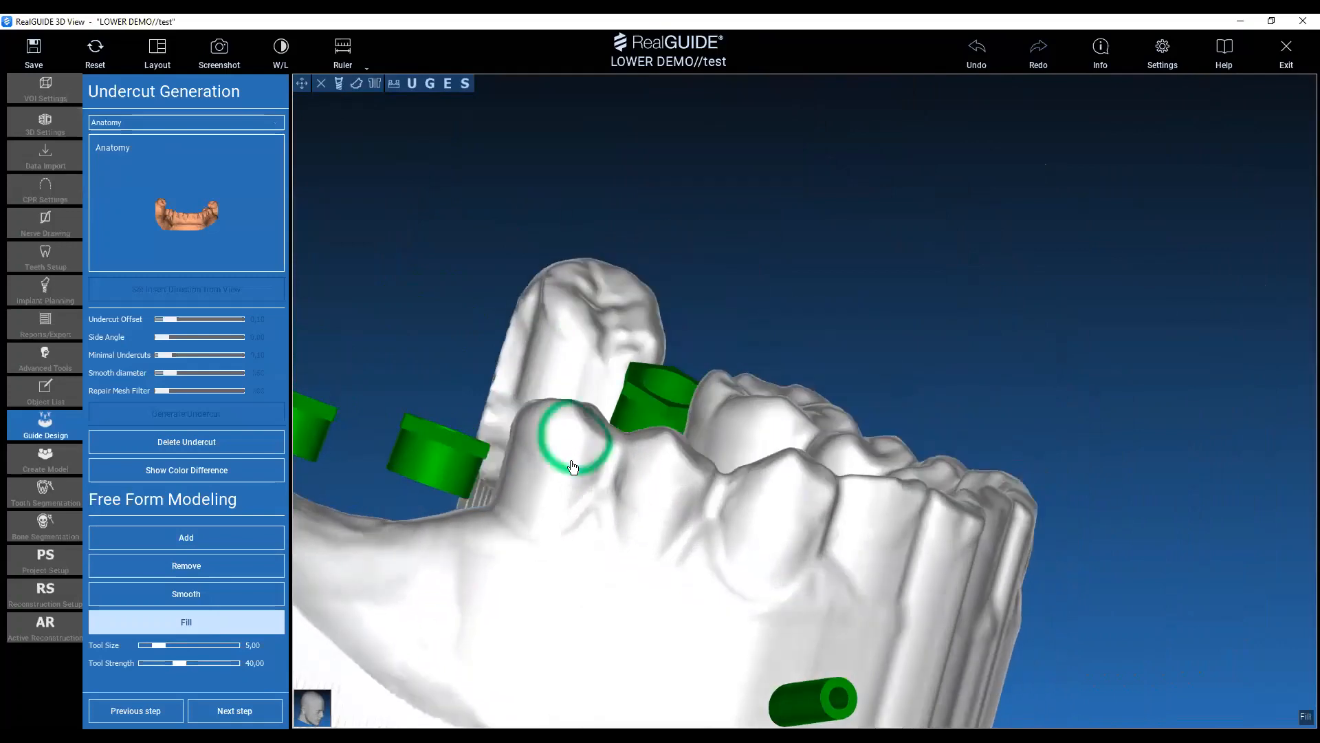
{"action": "left_click_drag", "start_coordinate": [604, 462], "coordinate": [596, 477]}
{"action": "mouse_move", "coordinate": [1031, 261]}
{"action": "left_mouse_down"}
{"action": "mouse_move", "coordinate": [1105, 238]}
{"action": "mouse_move", "coordinate": [1076, 309]}
{"action": "left_mouse_up"}
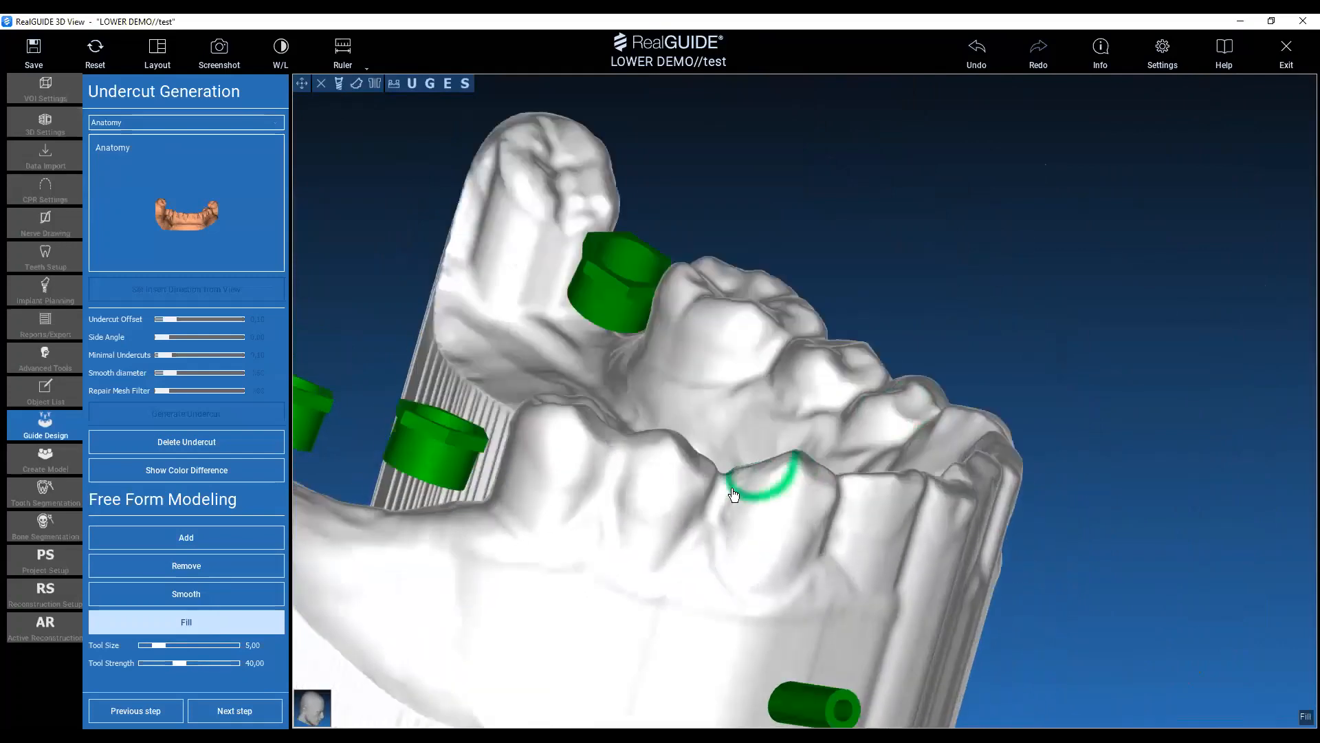
{"action": "left_click_drag", "start_coordinate": [718, 486], "coordinate": [722, 502]}
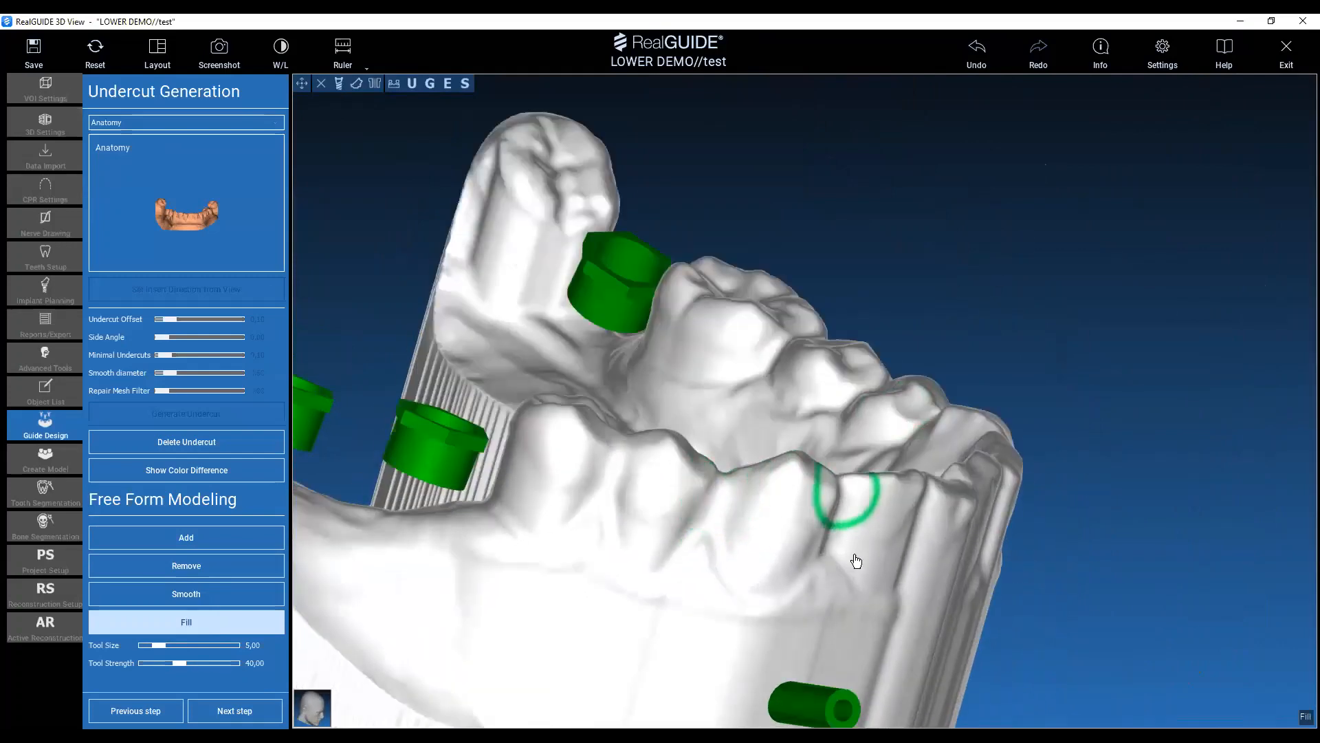
{"action": "mouse_move", "coordinate": [1154, 536]}
{"action": "left_mouse_down"}
{"action": "mouse_move", "coordinate": [1032, 508]}
{"action": "mouse_move", "coordinate": [814, 530]}
{"action": "left_mouse_up"}
{"action": "mouse_move", "coordinate": [840, 372]}
{"action": "left_mouse_down"}
{"action": "mouse_move", "coordinate": [748, 200]}
{"action": "mouse_move", "coordinate": [911, 374]}
{"action": "mouse_move", "coordinate": [902, 430]}
{"action": "left_mouse_up"}
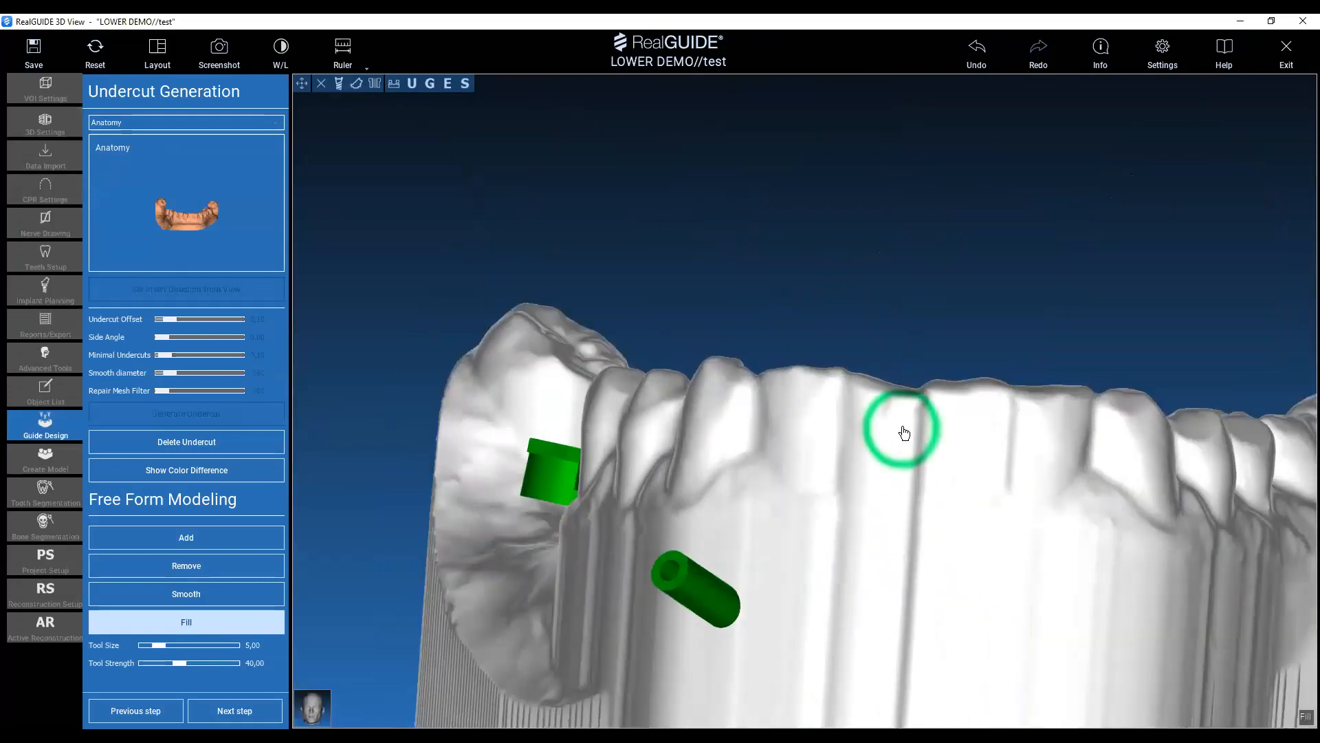
{"action": "mouse_move", "coordinate": [805, 277]}
{"action": "left_mouse_down"}
{"action": "mouse_move", "coordinate": [695, 312]}
{"action": "mouse_move", "coordinate": [726, 419]}
{"action": "left_mouse_up"}
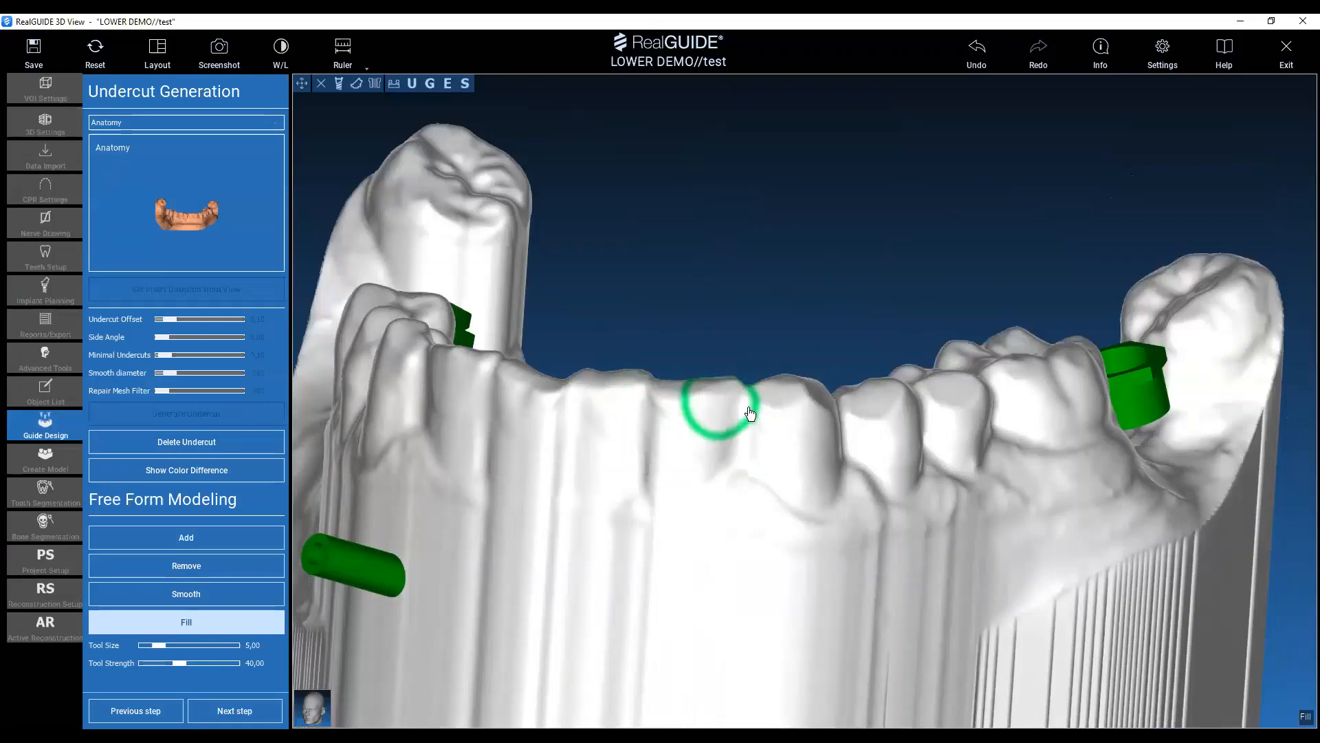
{"action": "left_click_drag", "start_coordinate": [747, 284], "coordinate": [678, 213]}
{"action": "mouse_move", "coordinate": [852, 351]}
{"action": "left_mouse_down"}
{"action": "mouse_move", "coordinate": [976, 458]}
{"action": "mouse_move", "coordinate": [1096, 630]}
{"action": "mouse_move", "coordinate": [796, 383]}
{"action": "mouse_move", "coordinate": [804, 530]}
{"action": "mouse_move", "coordinate": [301, 602]}
{"action": "left_mouse_up"}
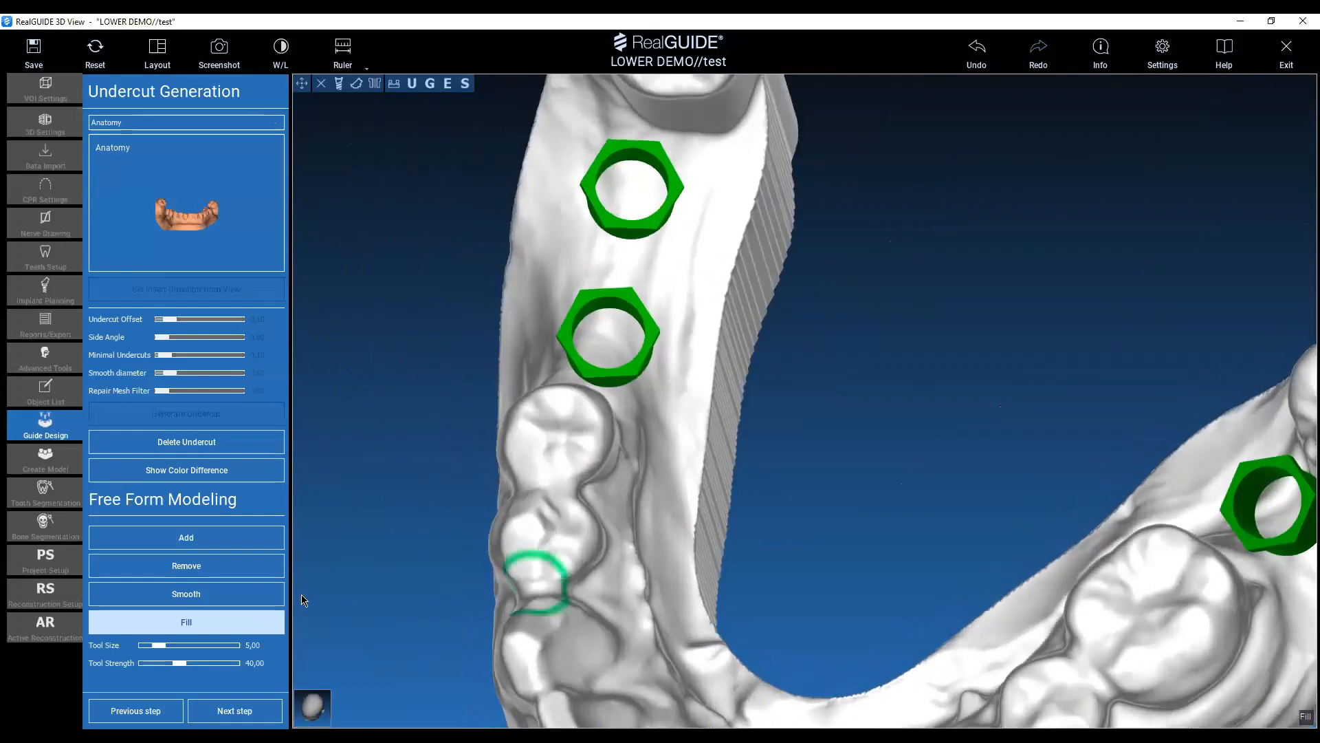
Smooth the molar and premolar surfaces and the spaces between teeth on both sides with the free-form Smooth tool at size 5.00.
{"action": "left_click", "coordinate": [209, 594]}
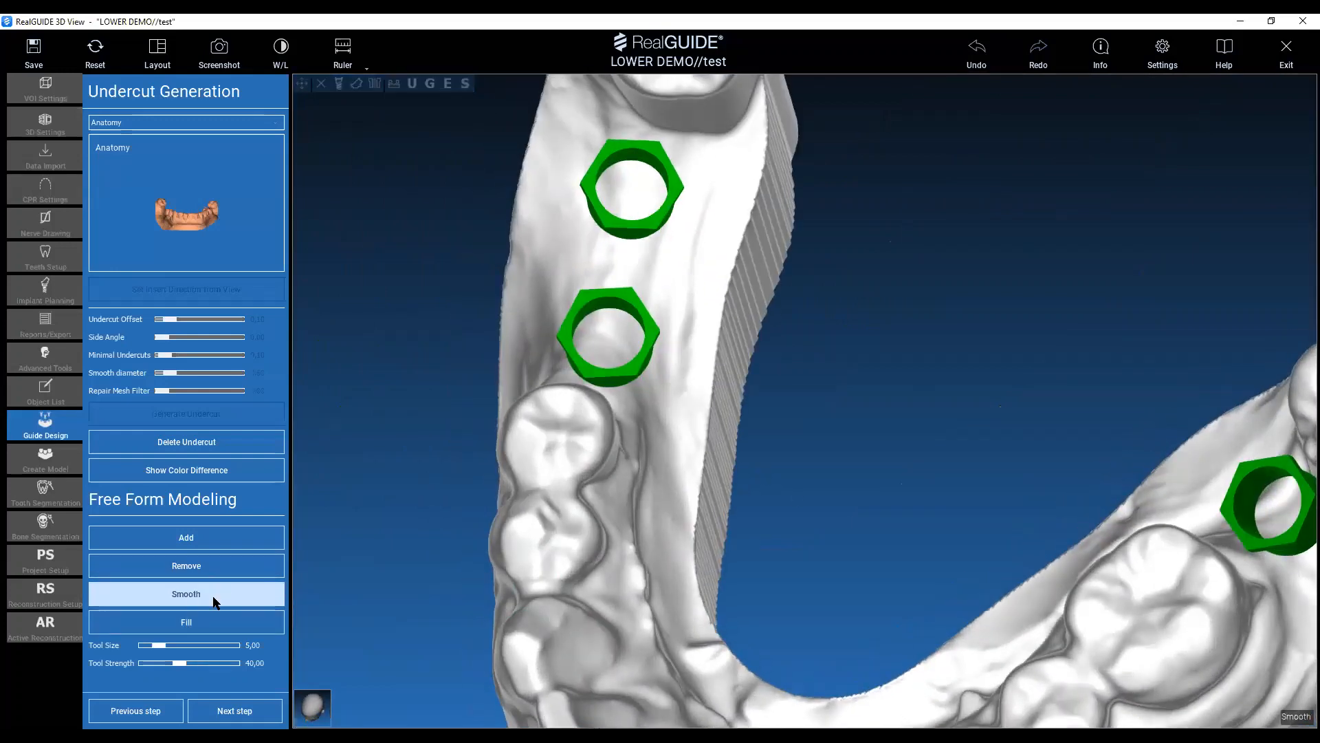
{"action": "mouse_move", "coordinate": [804, 542]}
{"action": "left_mouse_down"}
{"action": "mouse_move", "coordinate": [793, 388]}
{"action": "mouse_move", "coordinate": [1026, 495]}
{"action": "mouse_move", "coordinate": [819, 332]}
{"action": "mouse_move", "coordinate": [798, 363]}
{"action": "mouse_move", "coordinate": [843, 254]}
{"action": "left_mouse_up"}
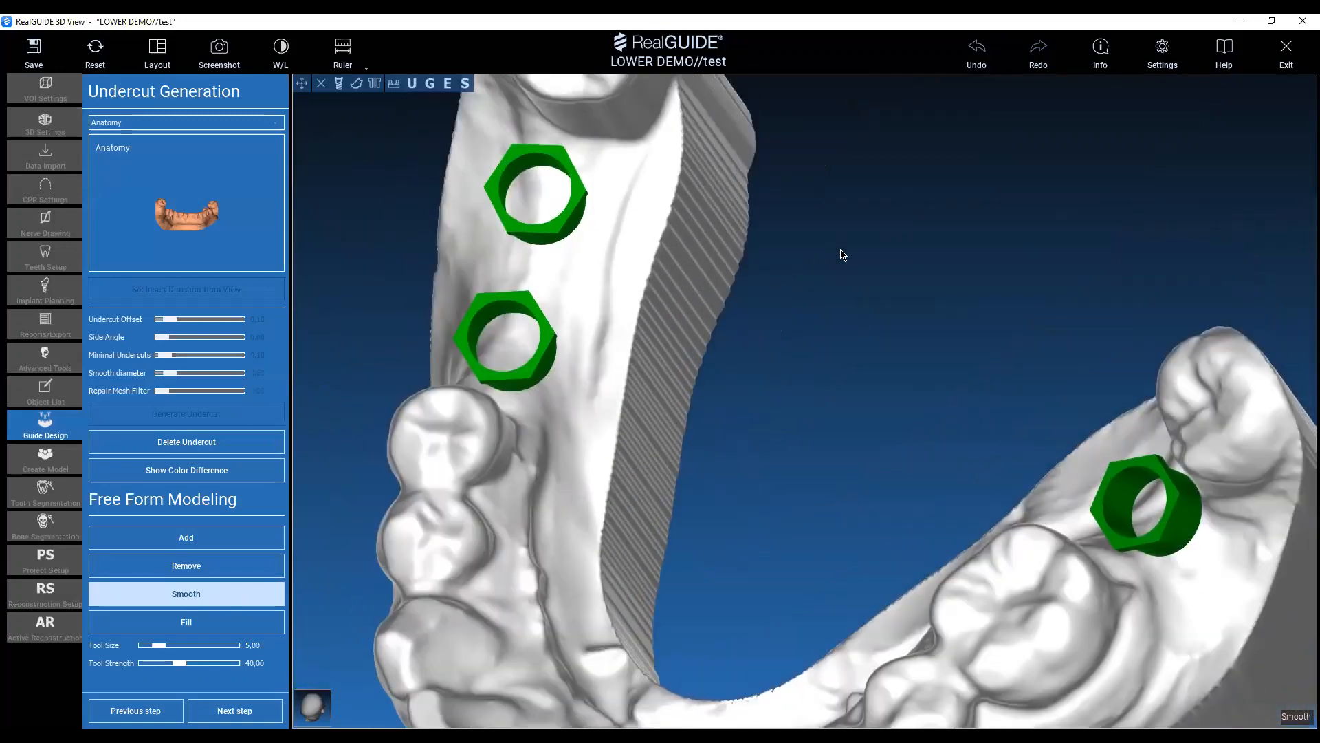
{"action": "middle_click_drag", "start_coordinate": [842, 251], "coordinate": [950, 486]}
{"action": "left_click_drag", "start_coordinate": [950, 486], "coordinate": [771, 380]}
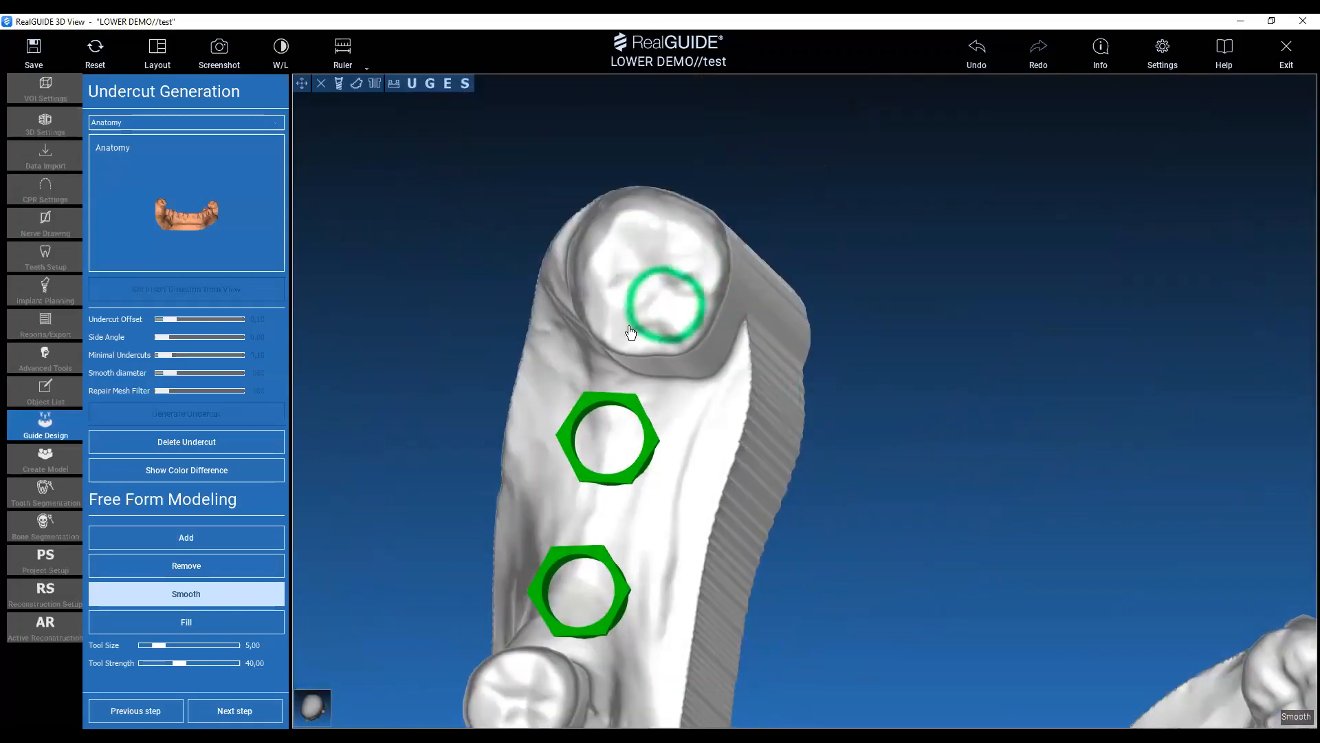
{"action": "mouse_move", "coordinate": [942, 495]}
{"action": "middle_mouse_down"}
{"action": "mouse_move", "coordinate": [846, 454]}
{"action": "mouse_move", "coordinate": [828, 400]}
{"action": "middle_mouse_up"}
{"action": "left_click_drag", "start_coordinate": [828, 401], "coordinate": [1048, 572]}
{"action": "mouse_move", "coordinate": [1017, 540]}
{"action": "middle_mouse_down"}
{"action": "mouse_move", "coordinate": [913, 241]}
{"action": "mouse_move", "coordinate": [1070, 436]}
{"action": "middle_mouse_up"}
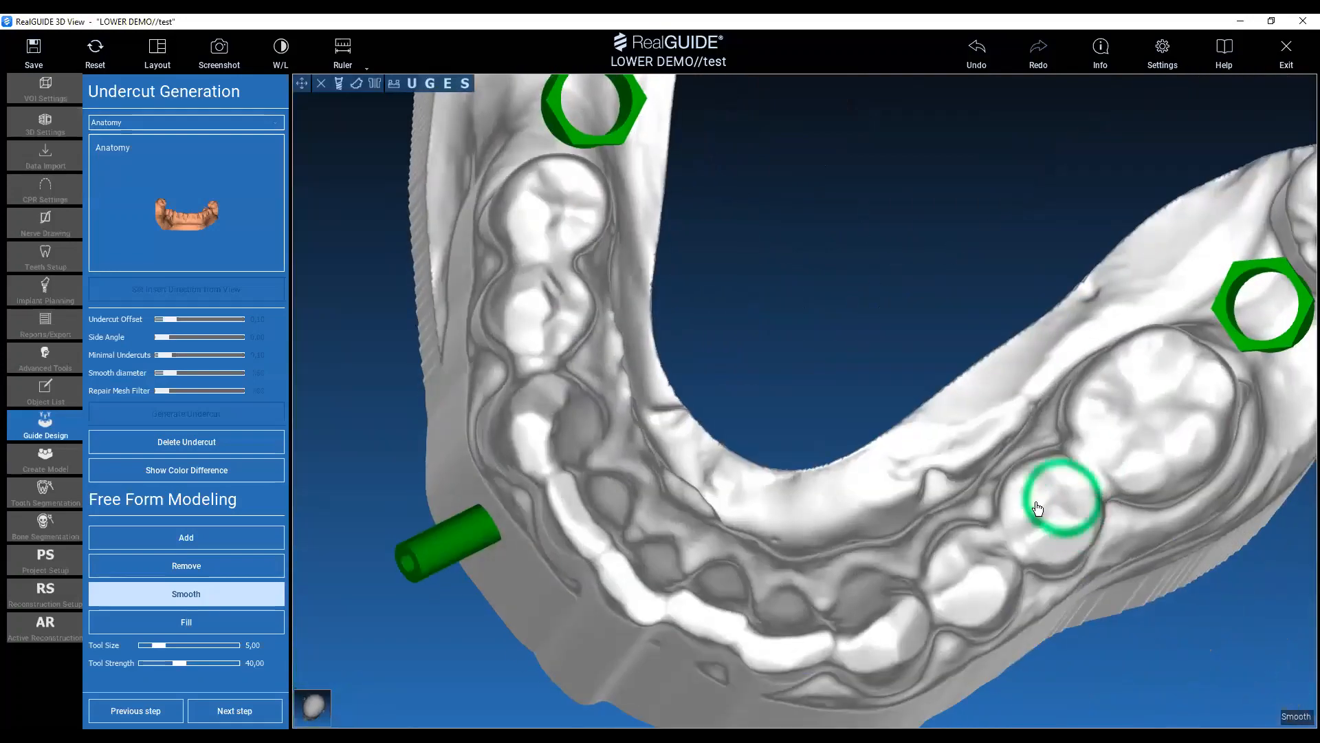
{"action": "left_click_drag", "start_coordinate": [864, 318], "coordinate": [858, 203]}
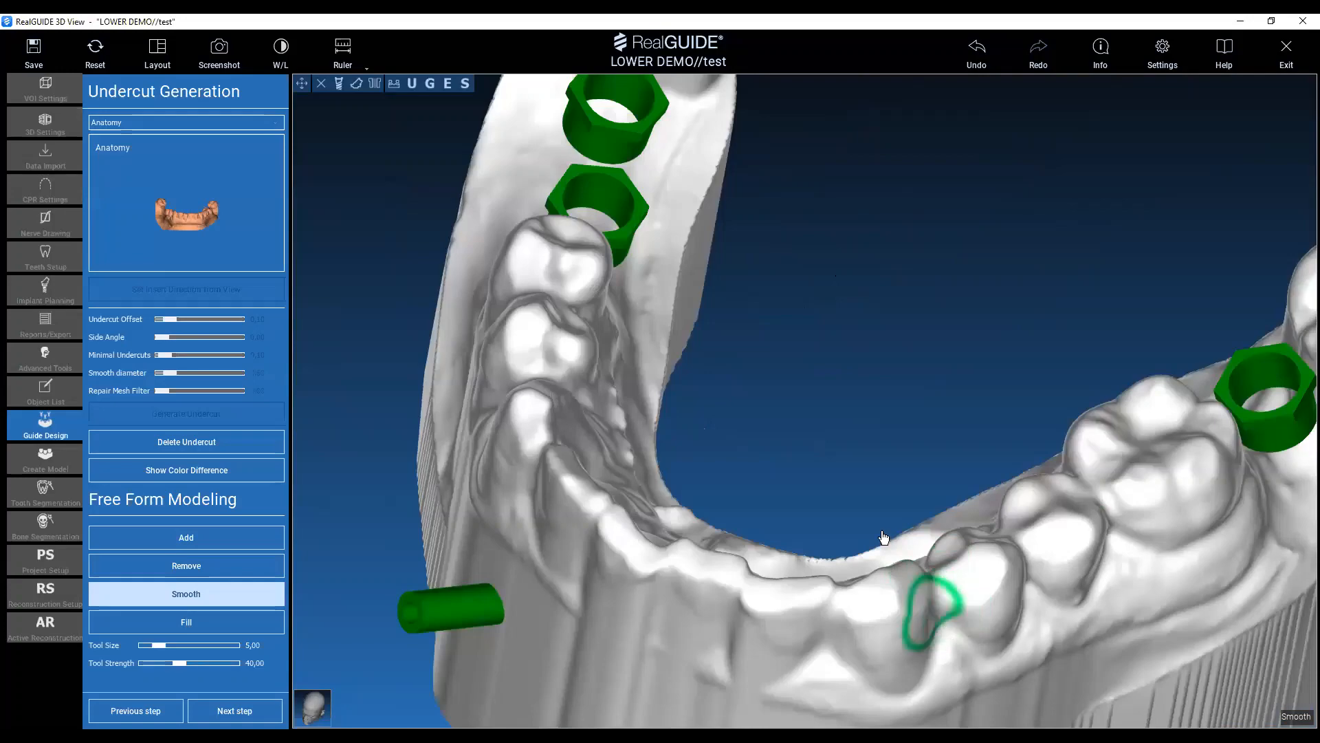
{"action": "mouse_move", "coordinate": [884, 537]}
{"action": "left_mouse_down"}
{"action": "mouse_move", "coordinate": [811, 417]}
{"action": "mouse_move", "coordinate": [1063, 389]}
{"action": "mouse_move", "coordinate": [1146, 296]}
{"action": "mouse_move", "coordinate": [1210, 343]}
{"action": "left_mouse_up"}
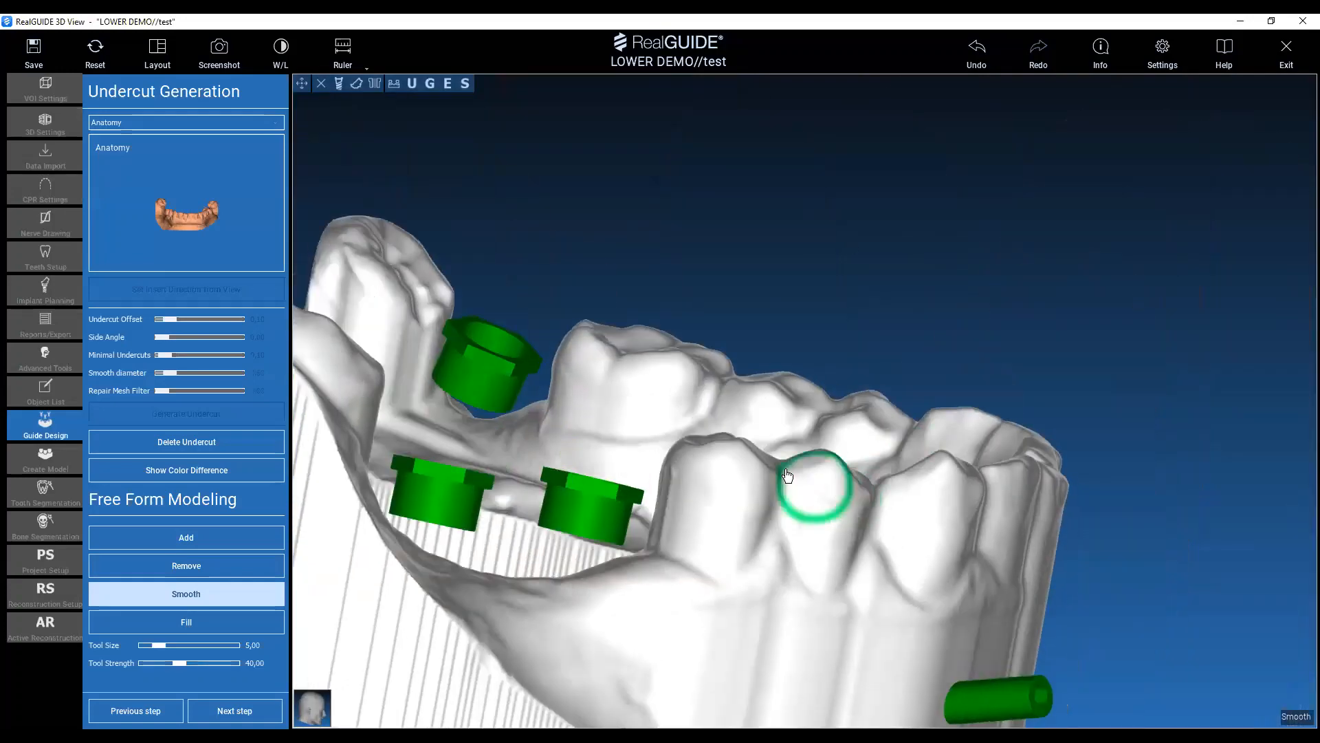
{"action": "mouse_move", "coordinate": [1108, 282]}
{"action": "left_mouse_down"}
{"action": "mouse_move", "coordinate": [1022, 410]}
{"action": "mouse_move", "coordinate": [699, 457]}
{"action": "mouse_move", "coordinate": [646, 327]}
{"action": "mouse_move", "coordinate": [609, 315]}
{"action": "mouse_move", "coordinate": [563, 421]}
{"action": "left_mouse_up"}
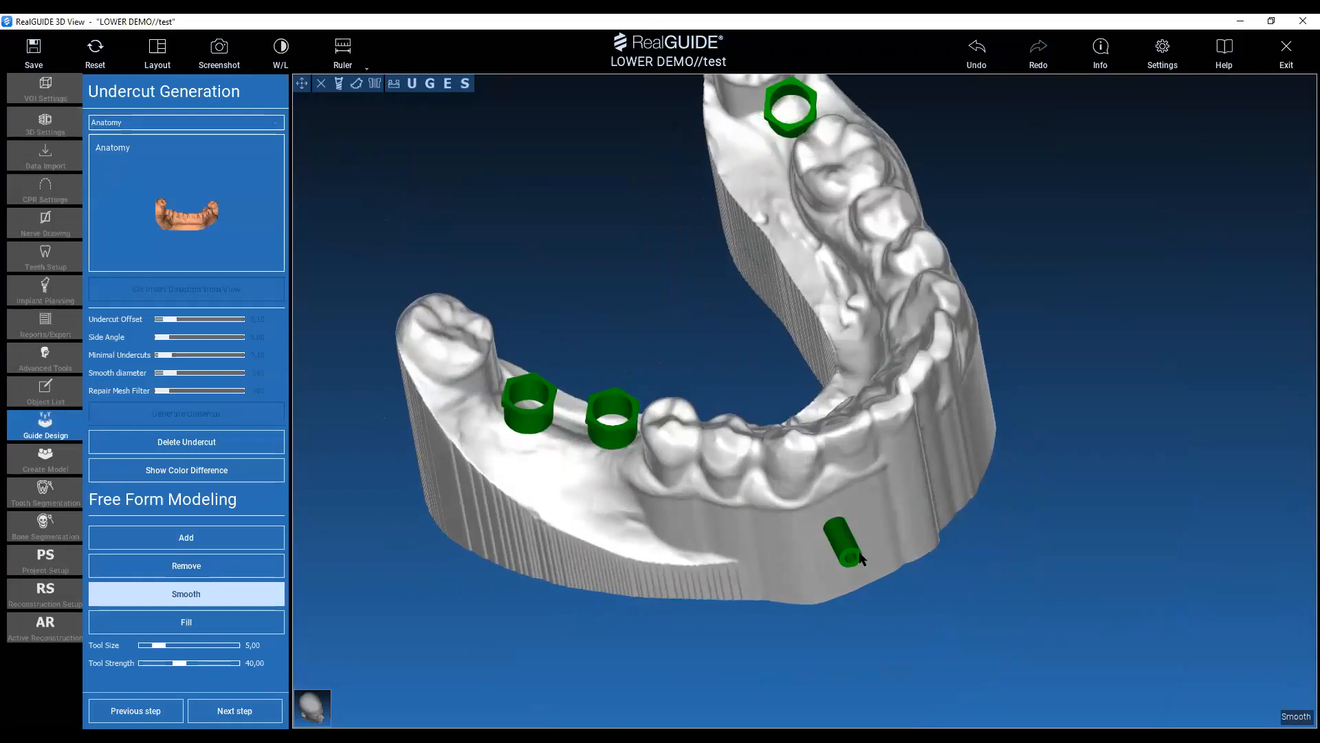
Proceed to guide generation and set the guide offset to 0.14 and the perimeter thickness to 3.00.
{"action": "left_click_drag", "start_coordinate": [981, 653], "coordinate": [977, 616]}
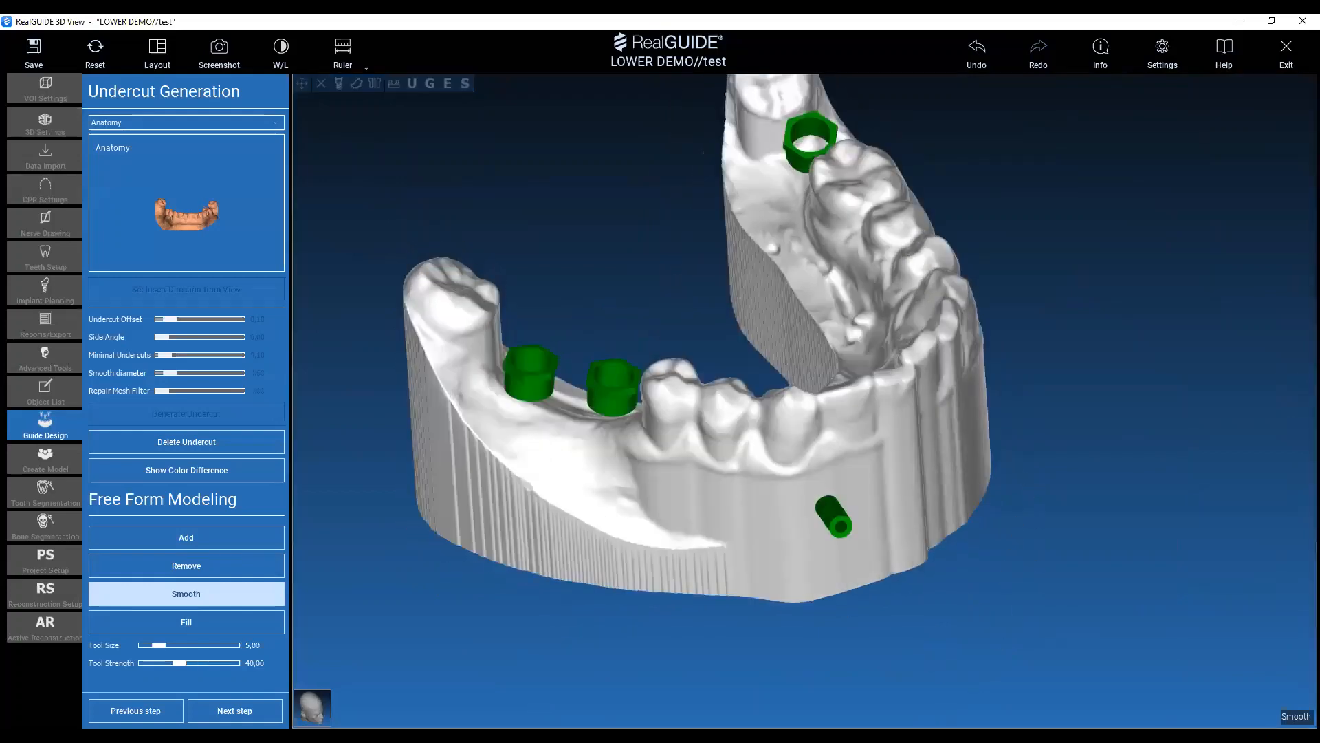
{"action": "left_click_drag", "start_coordinate": [707, 648], "coordinate": [1026, 530]}
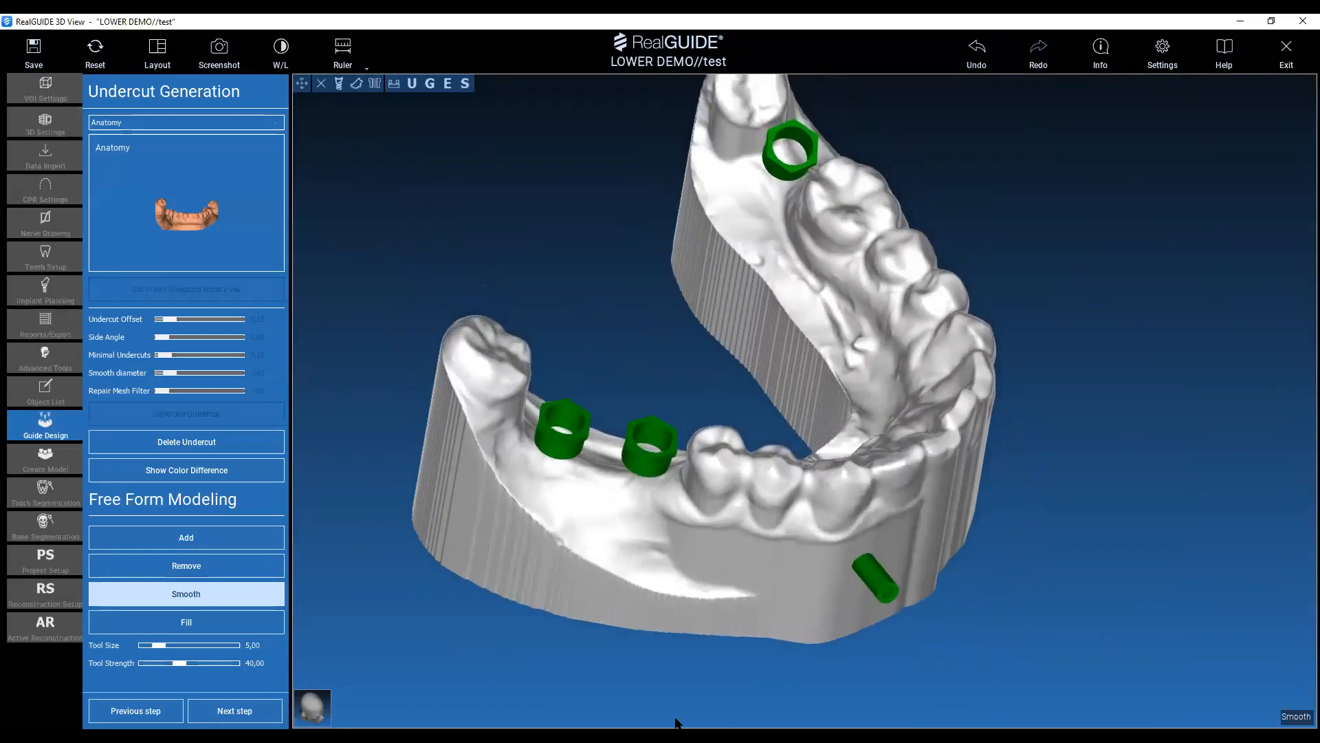
{"action": "left_click", "coordinate": [272, 715]}
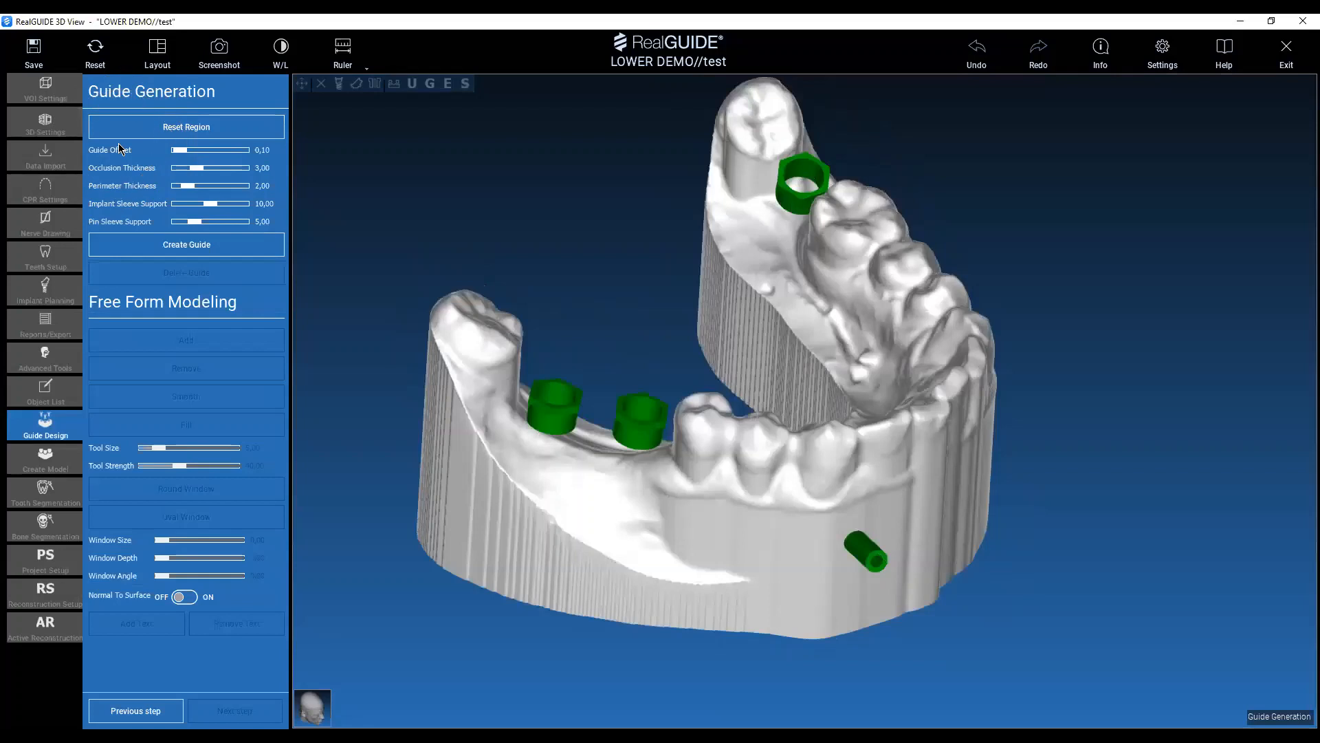
{"action": "key", "text": "ctrl"}
{"action": "key", "text": "ctrl"}
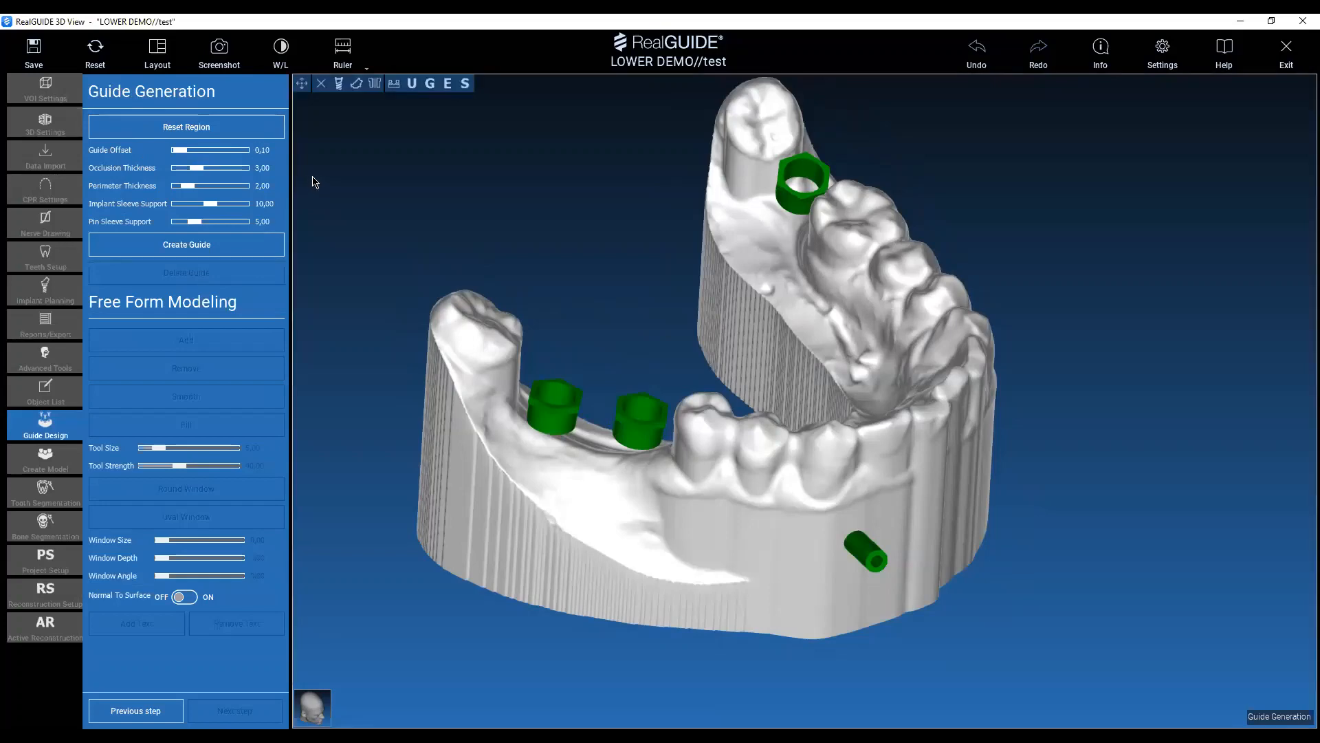
{"action": "left_click_drag", "start_coordinate": [637, 345], "coordinate": [623, 221]}
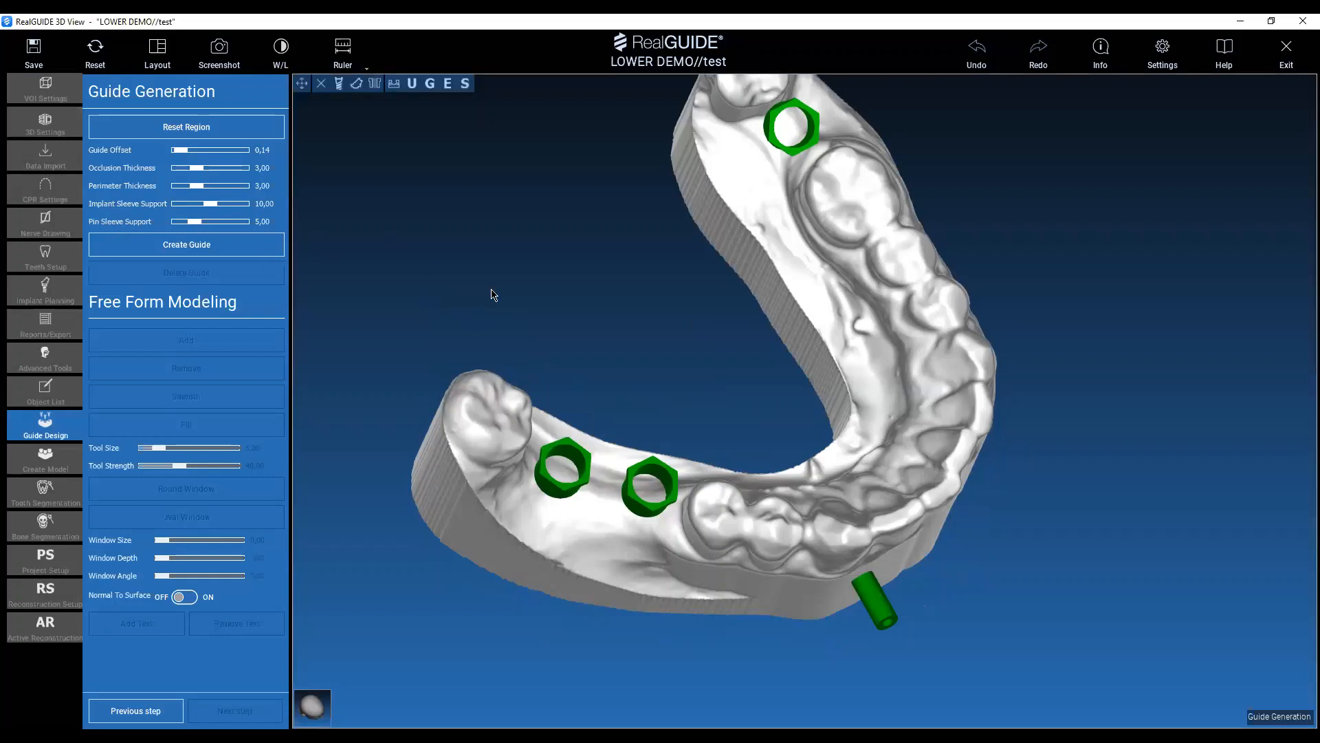
Start the guide outline on the rearmost right molar and run it along the buccal ridge past both right implant sleeves.
{"action": "left_click_drag", "start_coordinate": [493, 295], "coordinate": [560, 387]}
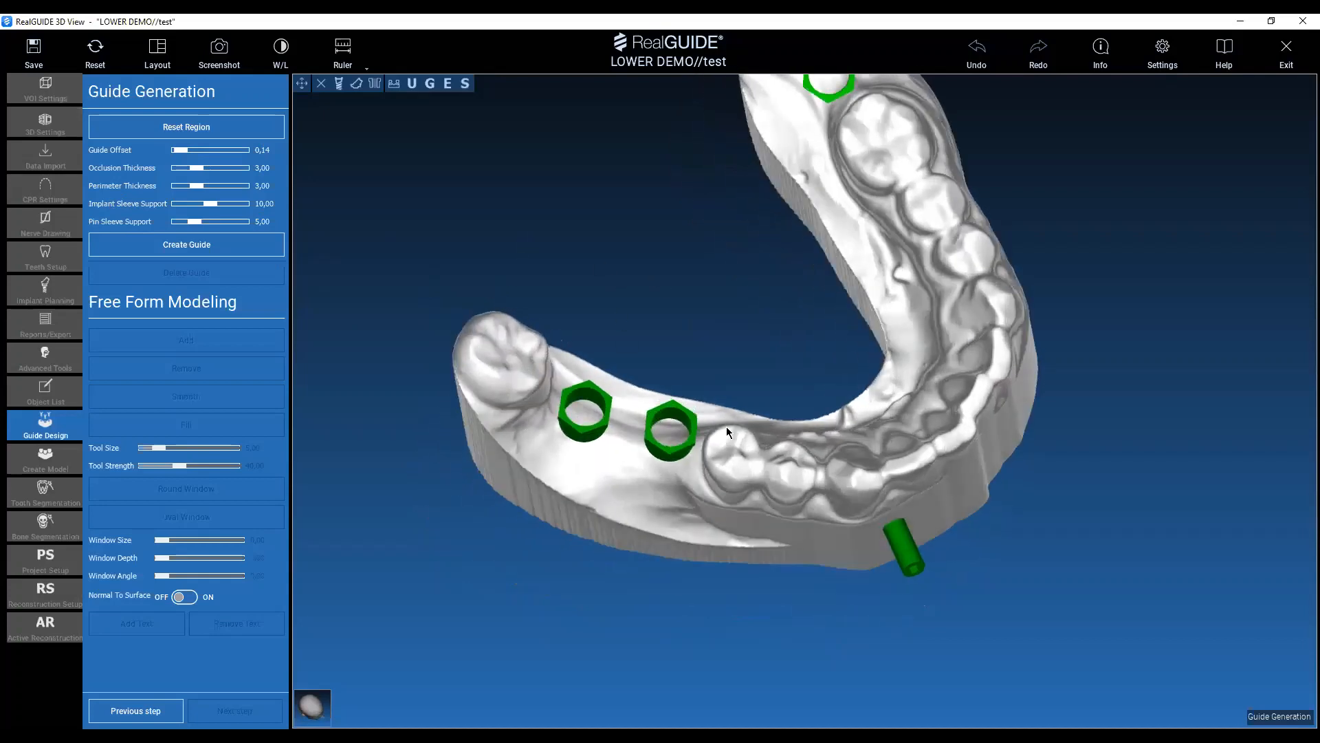
{"action": "left_click_drag", "start_coordinate": [1002, 575], "coordinate": [1046, 457]}
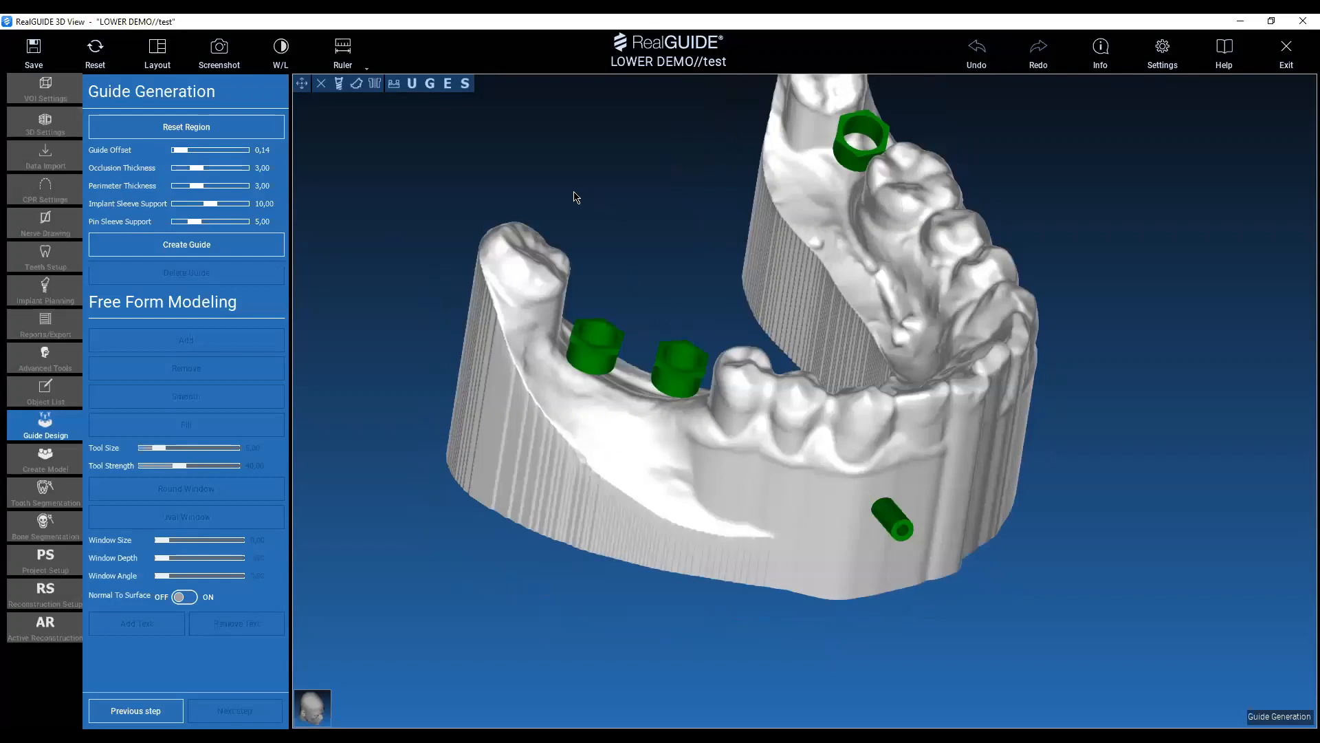
{"action": "left_click_drag", "start_coordinate": [576, 197], "coordinate": [648, 389]}
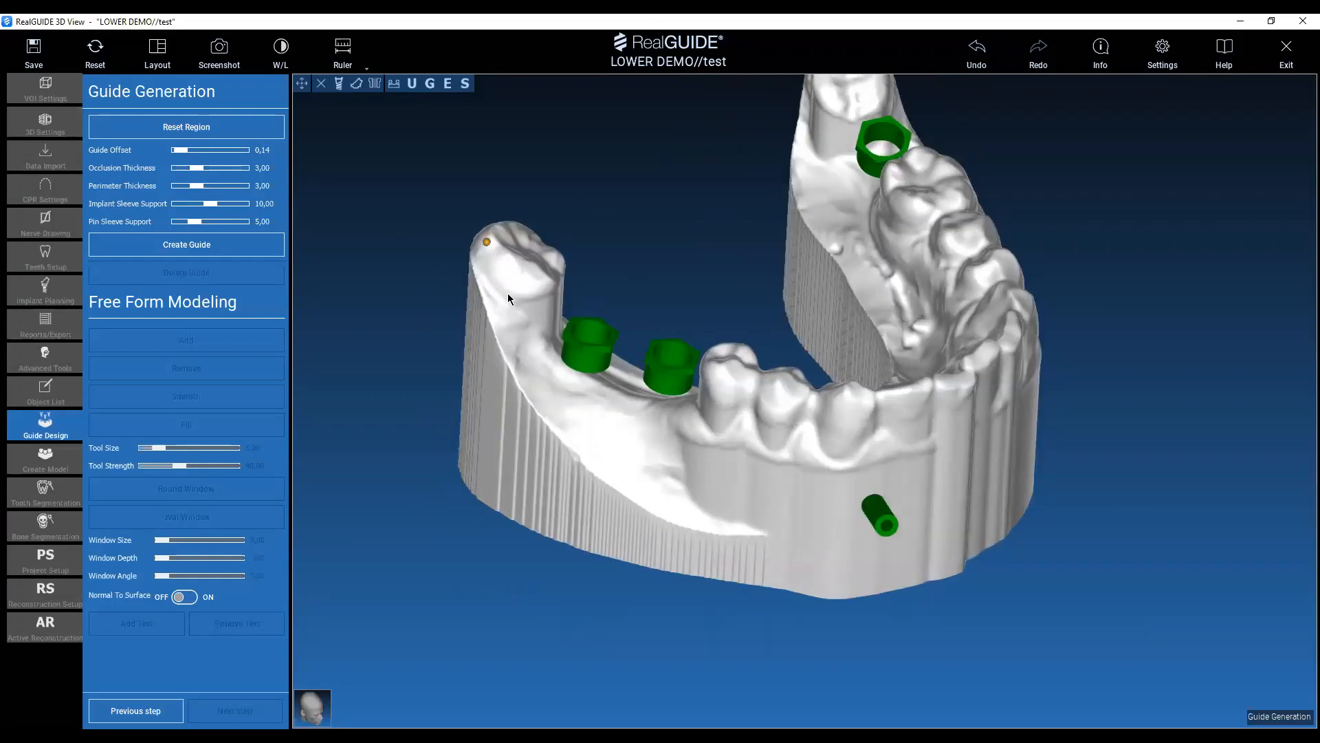
{"action": "left_click_drag", "start_coordinate": [508, 293], "coordinate": [530, 346]}
{"action": "left_click", "coordinate": [638, 440]}
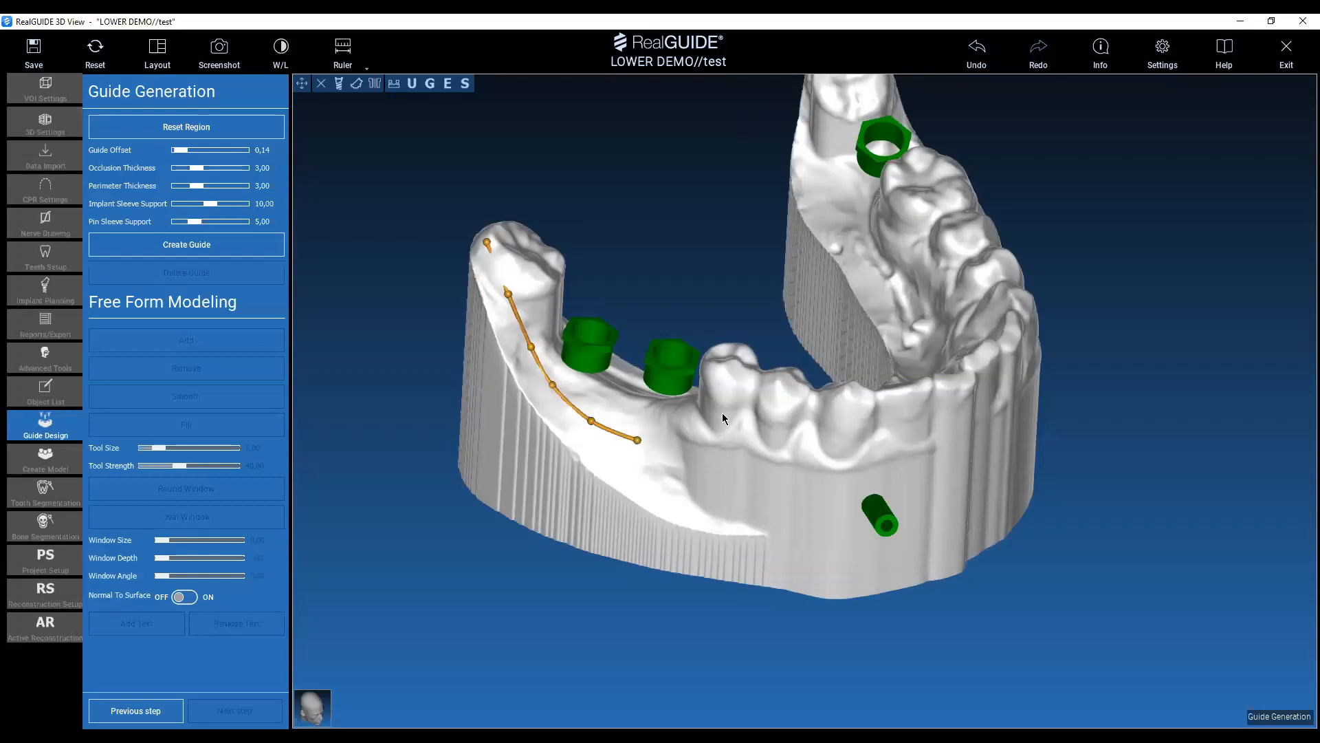
{"action": "left_click", "coordinate": [678, 452]}
{"action": "left_click_drag", "start_coordinate": [679, 454], "coordinate": [680, 446]}
Continue the guide outline across the buccal surfaces of the right premolars and down past the canine to the fixation pin.
{"action": "left_click", "coordinate": [746, 405]}
{"action": "left_click", "coordinate": [832, 440]}
{"action": "left_click", "coordinate": [838, 482]}
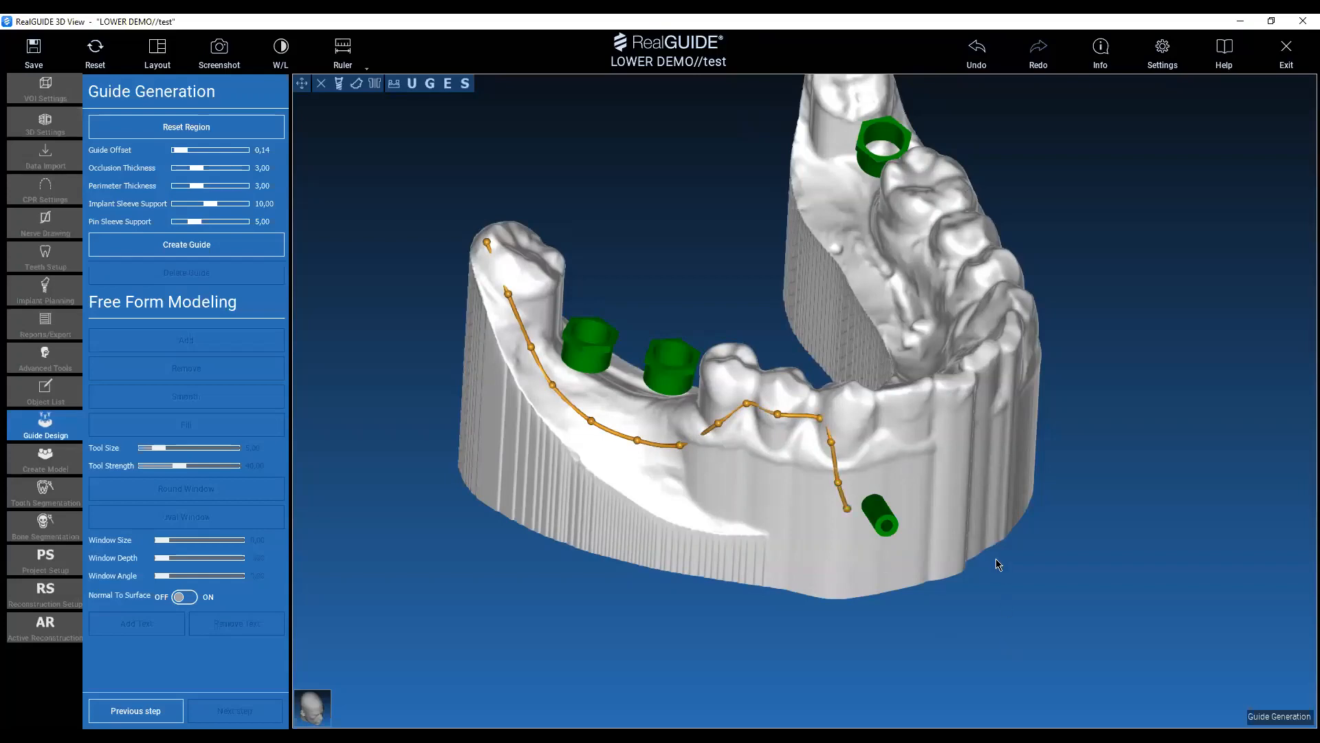
Route the guide outline in a curve beneath the fixation pin and up its far side, adjusting the lowest points for clearance.
{"action": "left_click_drag", "start_coordinate": [996, 560], "coordinate": [931, 553]}
{"action": "middle_click_drag", "start_coordinate": [940, 418], "coordinate": [826, 364]}
{"action": "scroll", "coordinate": [733, 387], "scroll_direction": "up", "scroll_amount": 2}
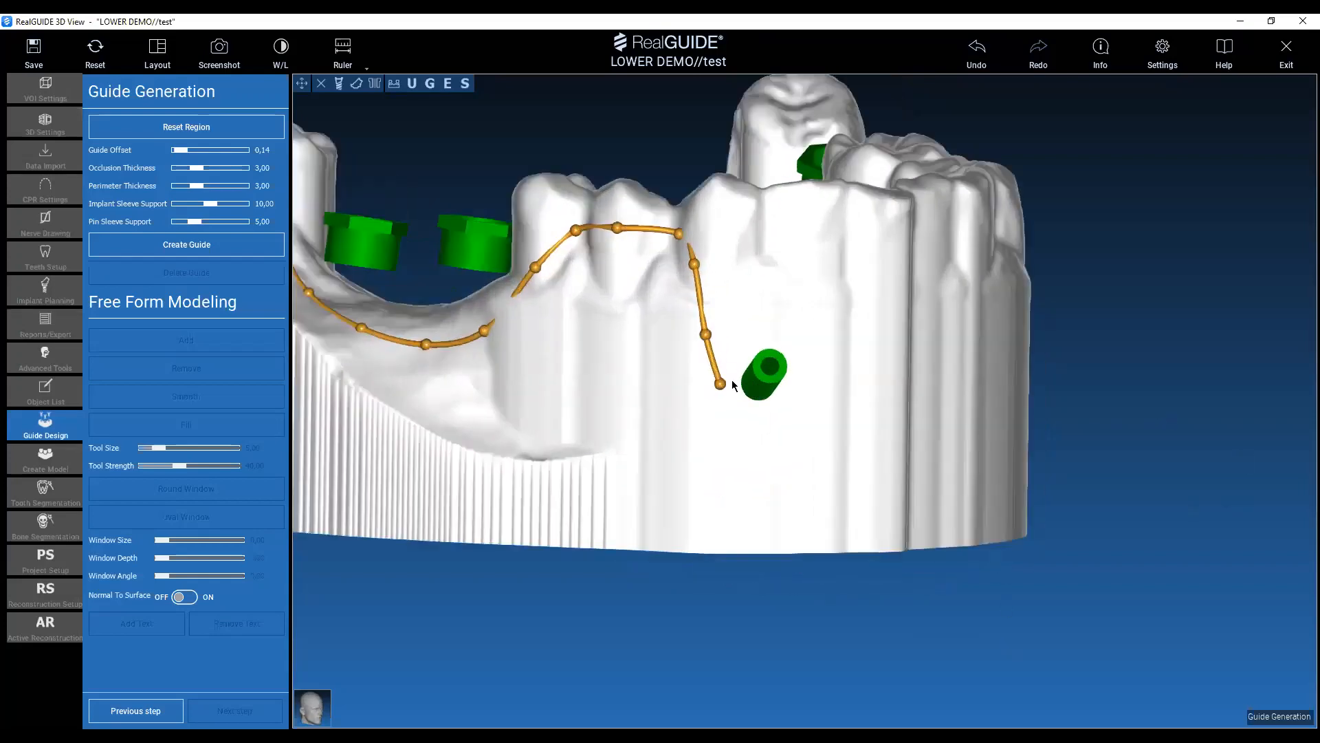
{"action": "left_click_drag", "start_coordinate": [724, 384], "coordinate": [721, 397]}
{"action": "left_click", "coordinate": [730, 422]}
{"action": "left_click", "coordinate": [774, 420]}
{"action": "left_click", "coordinate": [804, 387]}
{"action": "left_click", "coordinate": [736, 423]}
{"action": "left_click_drag", "start_coordinate": [732, 422], "coordinate": [744, 425]}
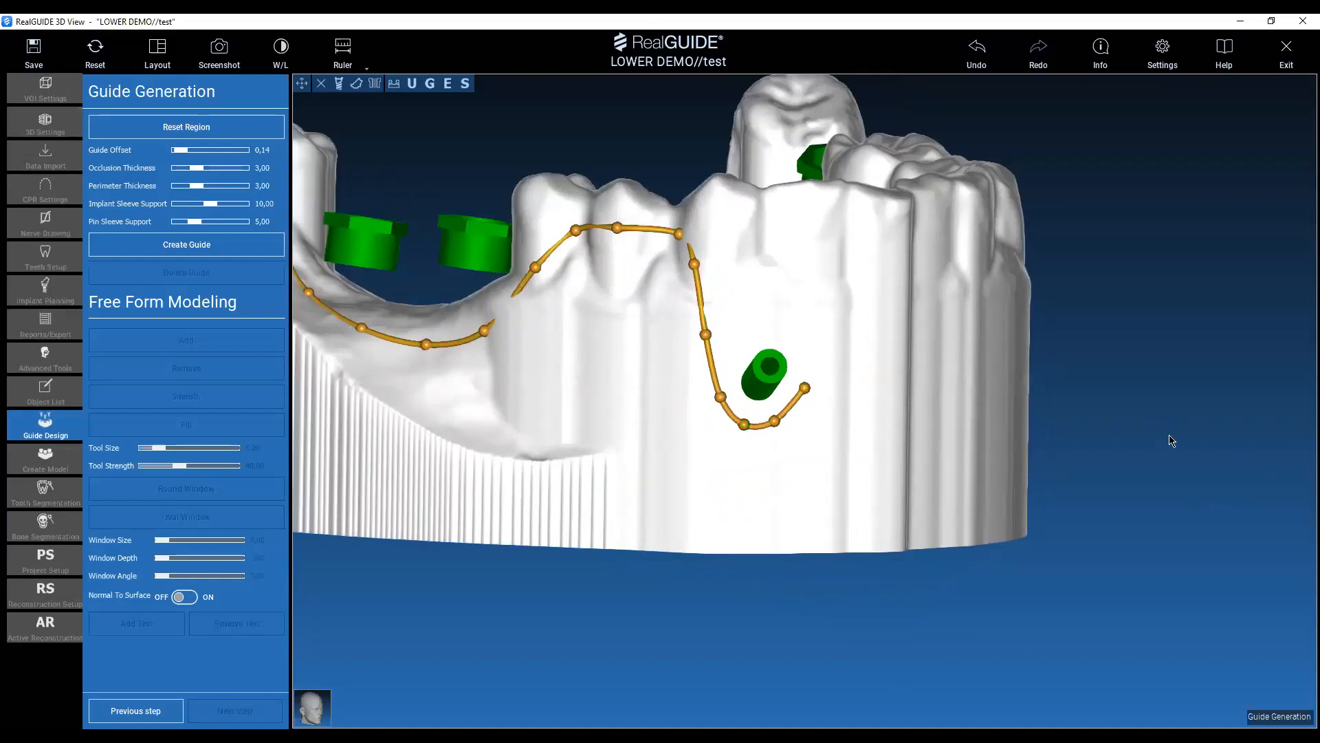
Extend the guide outline up the far side of the fixation pin and across the labial surfaces of the incisors.
{"action": "middle_click_drag", "start_coordinate": [1127, 367], "coordinate": [1102, 398]}
{"action": "left_click_drag", "start_coordinate": [1104, 404], "coordinate": [1025, 447]}
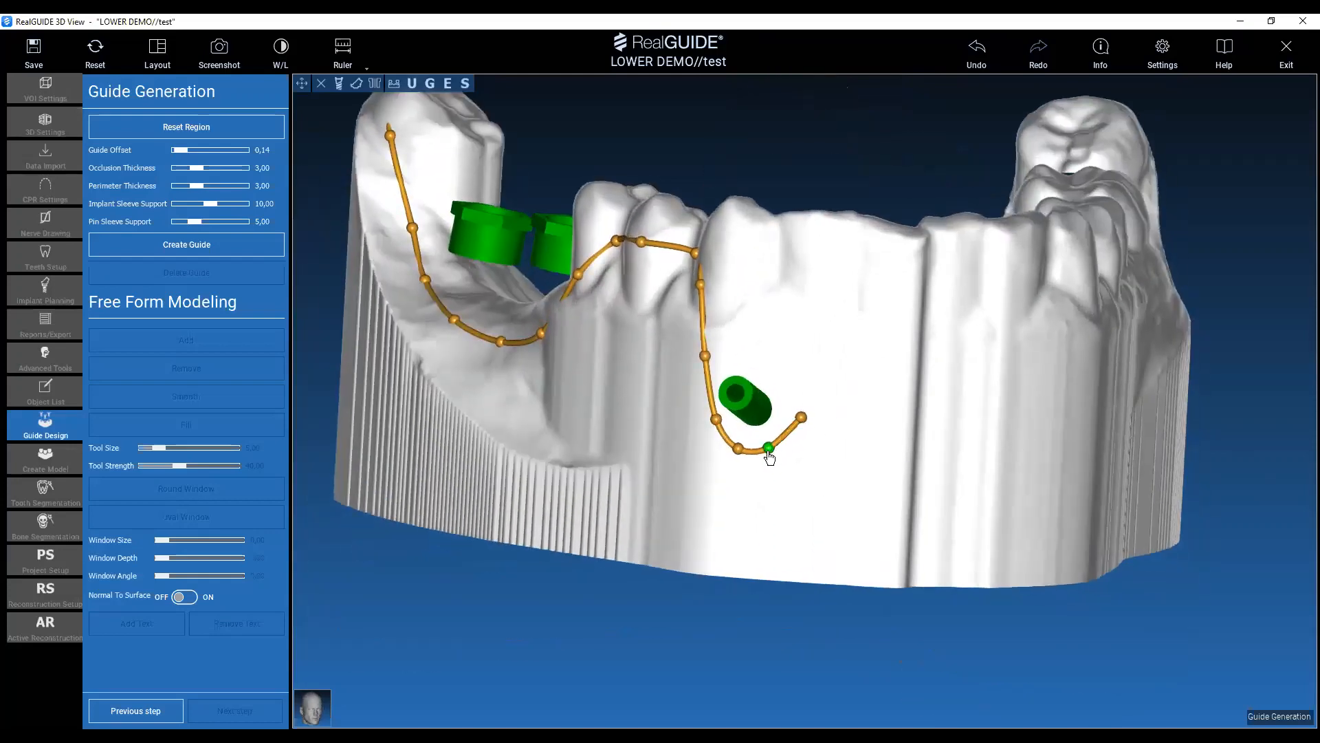
{"action": "left_click", "coordinate": [820, 360]}
{"action": "left_click", "coordinate": [829, 276]}
{"action": "middle_click_drag", "start_coordinate": [1250, 278], "coordinate": [1116, 292]}
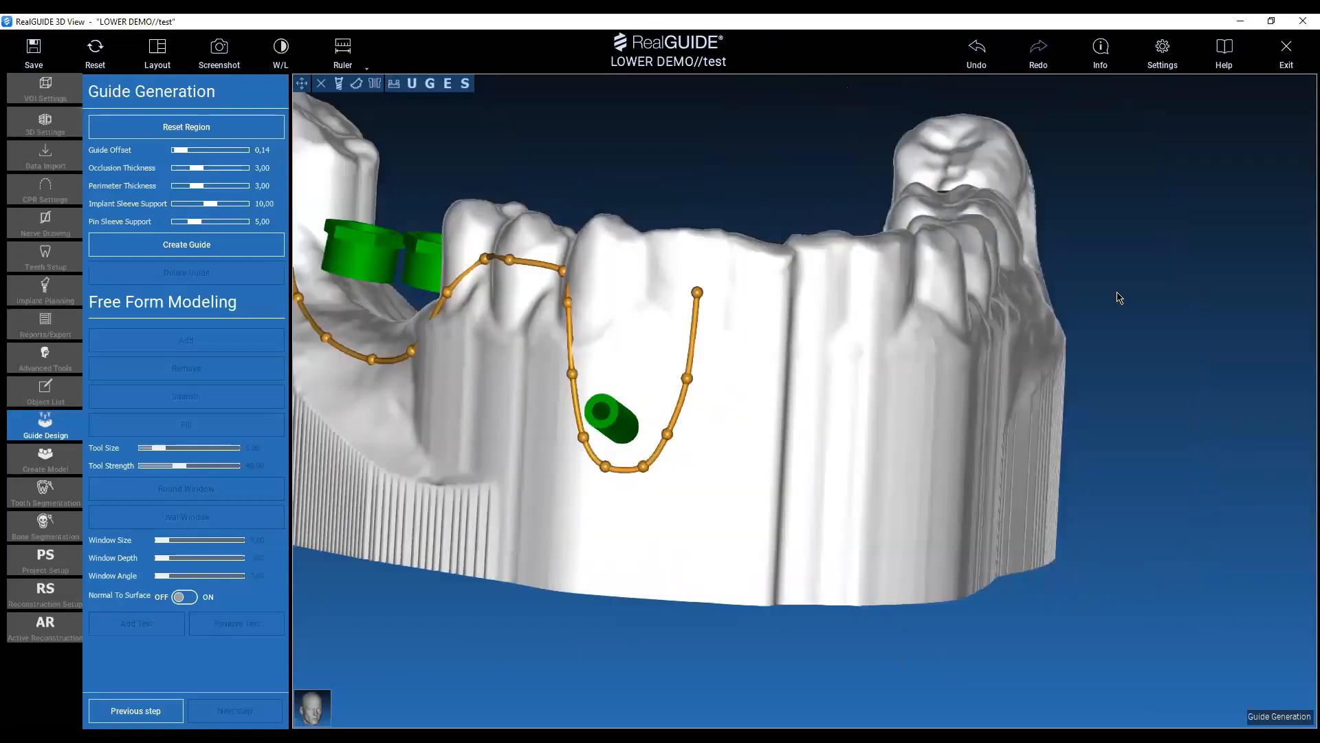
{"action": "left_click_drag", "start_coordinate": [1116, 292], "coordinate": [1018, 293]}
{"action": "left_click", "coordinate": [774, 292]}
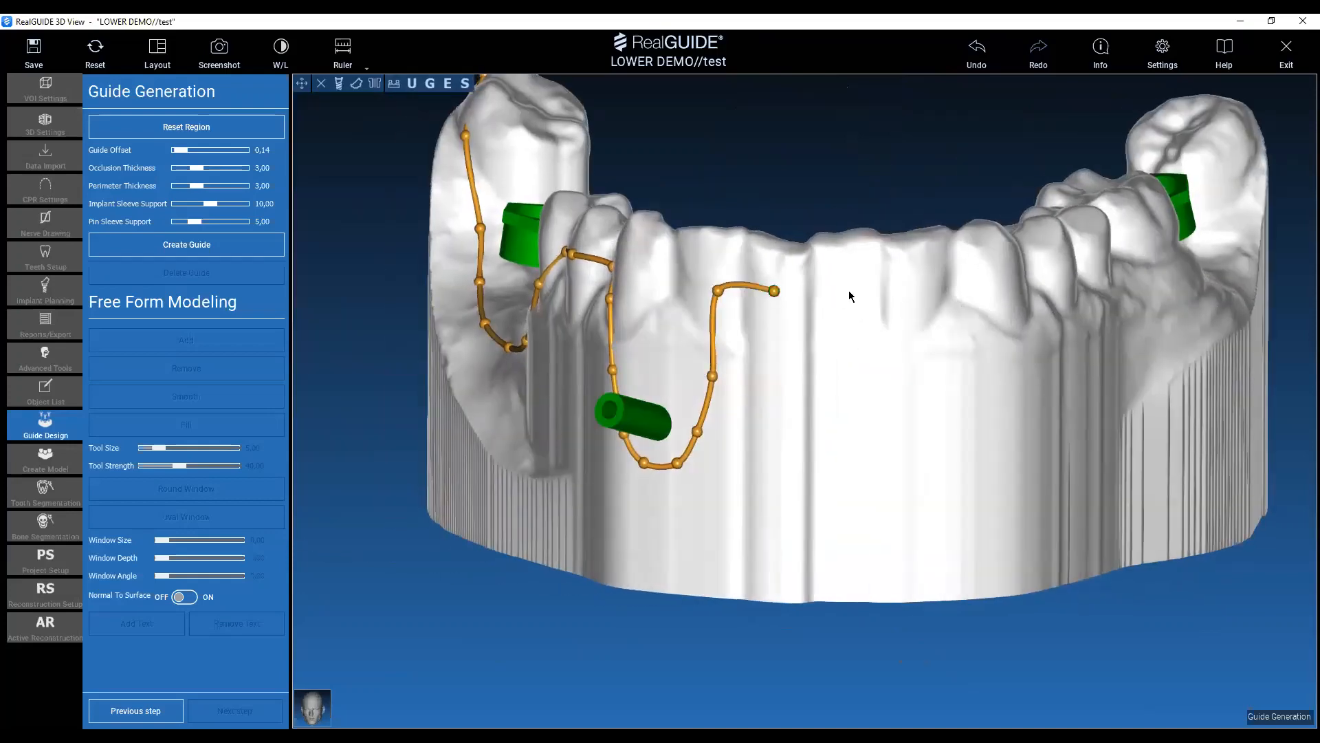
{"action": "left_click", "coordinate": [852, 288]}
Undo the last outline point, move the preceding one across the midline, and reshape the corner above the pin with an extra point.
{"action": "left_click_drag", "start_coordinate": [1033, 627], "coordinate": [1140, 565]}
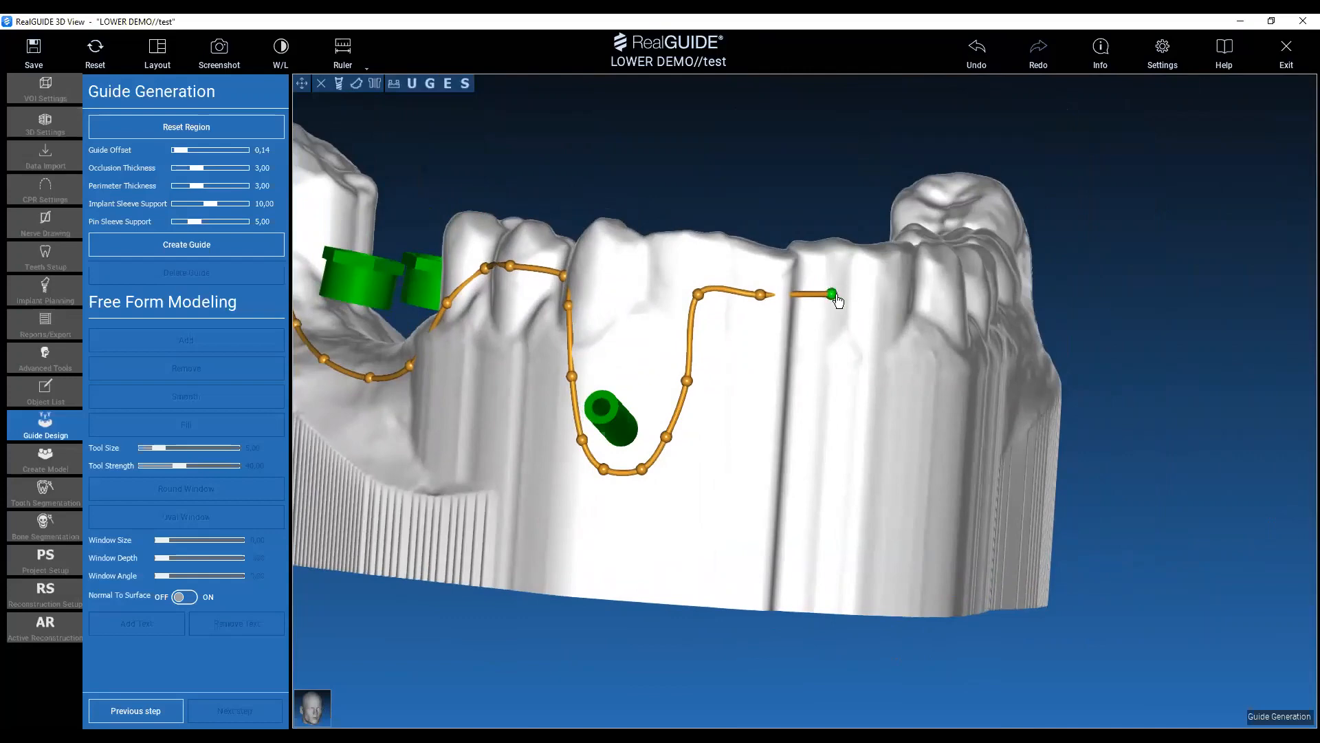
{"action": "left_click_drag", "start_coordinate": [830, 295], "coordinate": [861, 302]}
{"action": "left_click", "coordinate": [969, 49]}
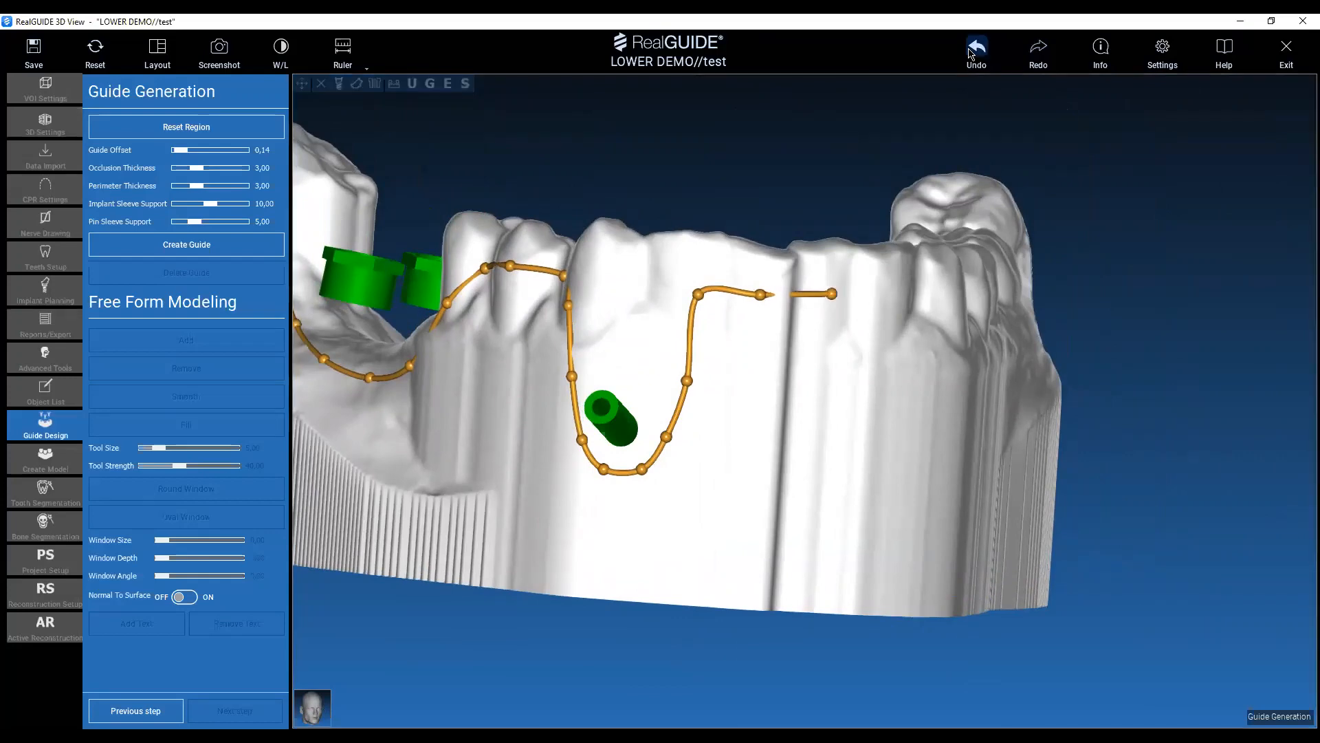
{"action": "left_click", "coordinate": [969, 50]}
{"action": "left_click_drag", "start_coordinate": [762, 295], "coordinate": [817, 297]}
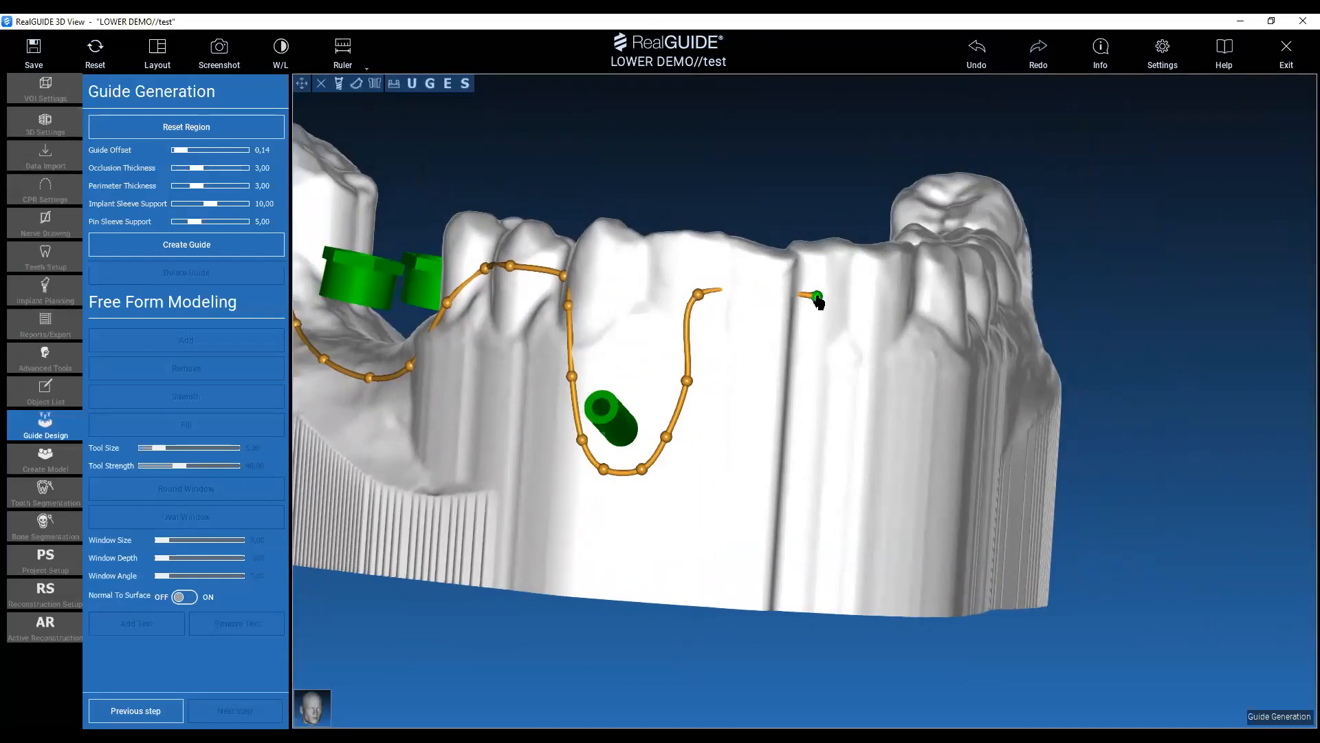
{"action": "mouse_move", "coordinate": [698, 295]}
{"action": "left_mouse_down"}
{"action": "mouse_move", "coordinate": [722, 297]}
{"action": "mouse_move", "coordinate": [716, 307]}
{"action": "mouse_move", "coordinate": [692, 293]}
{"action": "mouse_move", "coordinate": [705, 315]}
{"action": "left_mouse_up"}
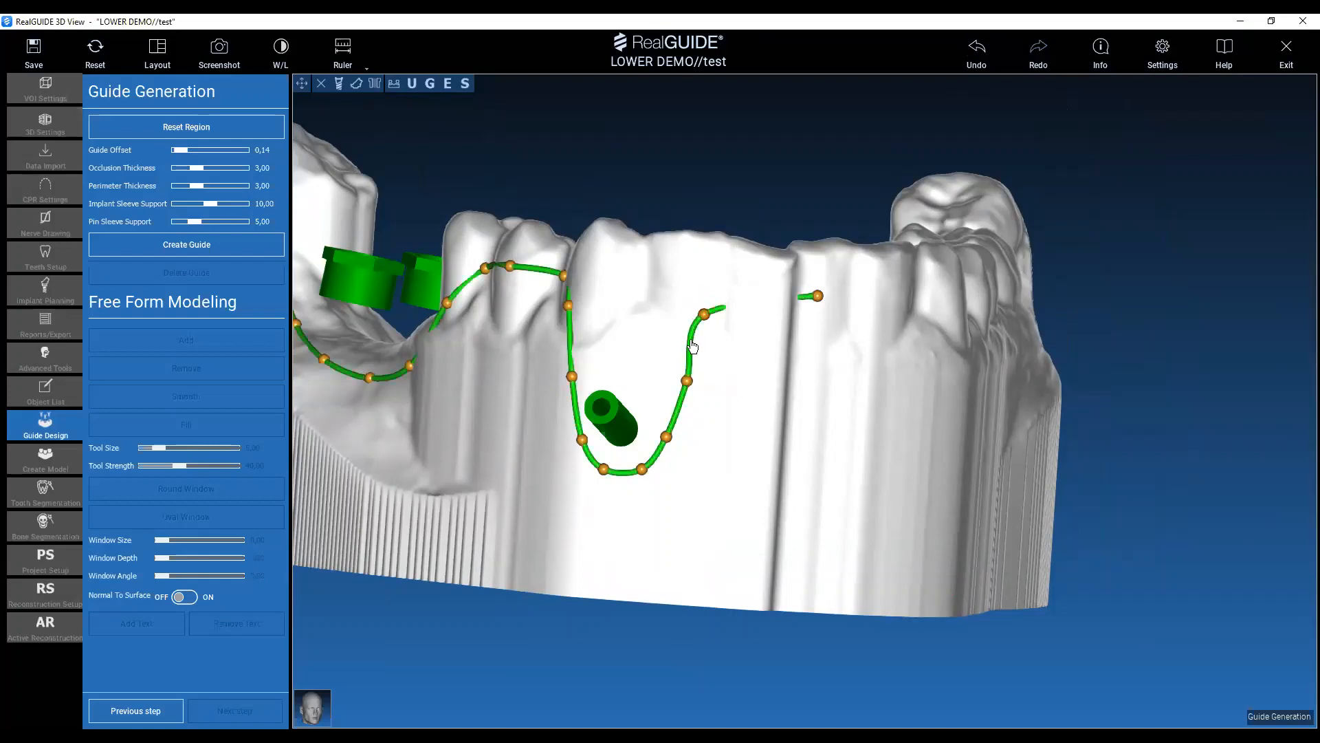
{"action": "left_click", "coordinate": [691, 341]}
{"action": "left_click_drag", "start_coordinate": [704, 315], "coordinate": [673, 276]}
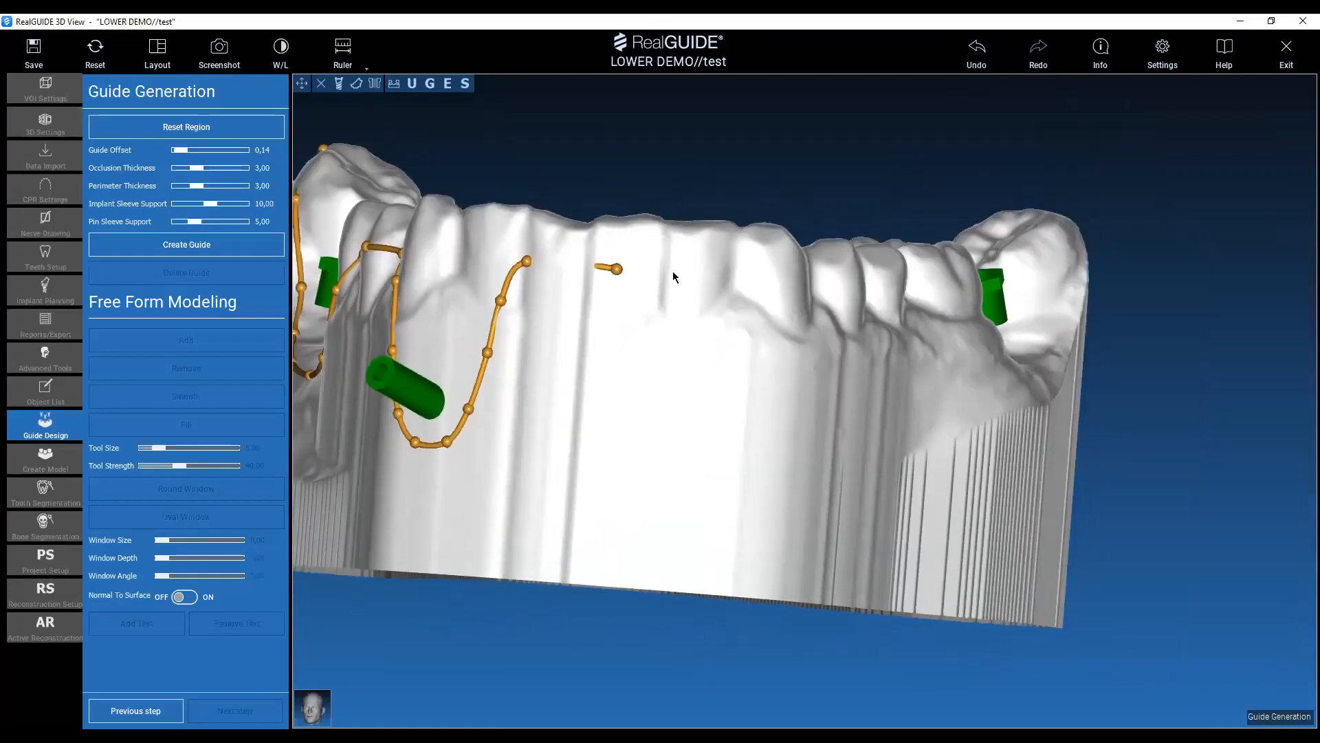
Continue the guide outline along the buccal surfaces of the left canine and premolars to the left first molar.
{"action": "left_click", "coordinate": [697, 271]}
{"action": "left_click_drag", "start_coordinate": [616, 267], "coordinate": [719, 271]}
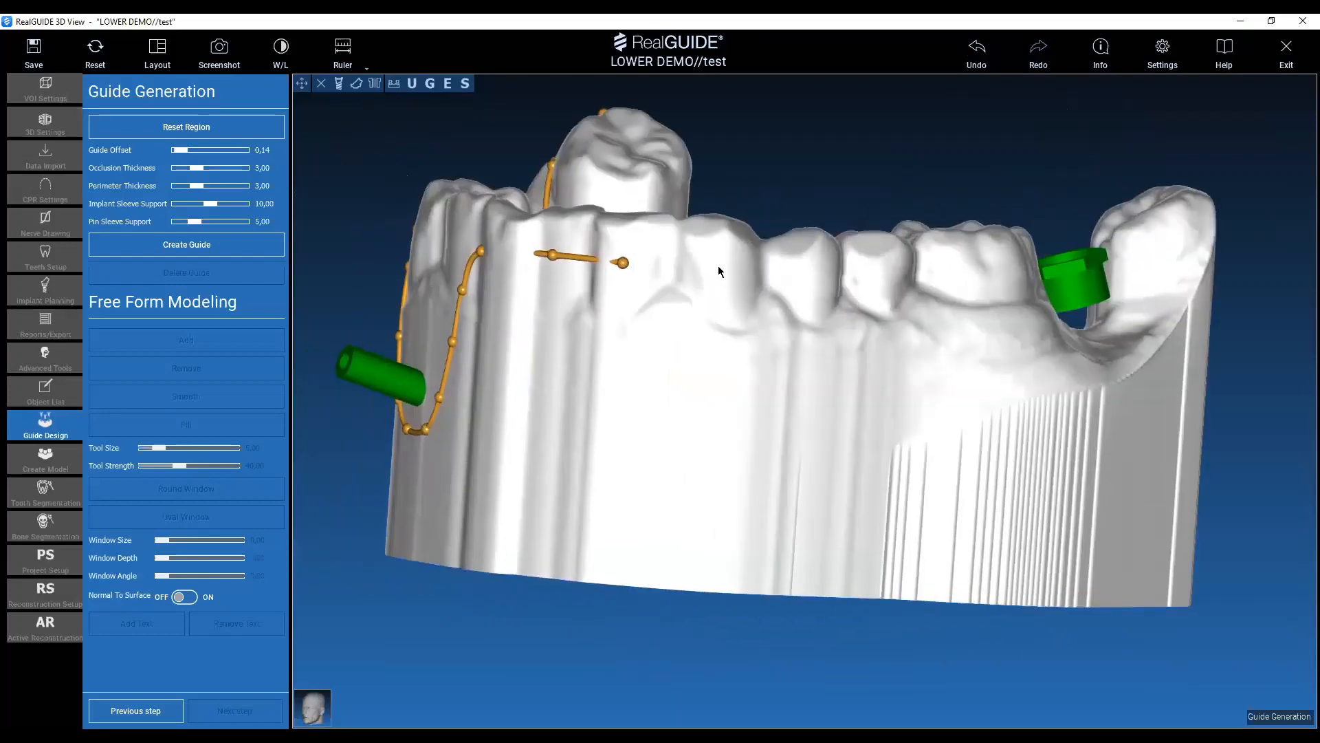
{"action": "left_click", "coordinate": [816, 275]}
{"action": "left_click", "coordinate": [892, 277]}
{"action": "left_click", "coordinate": [964, 272]}
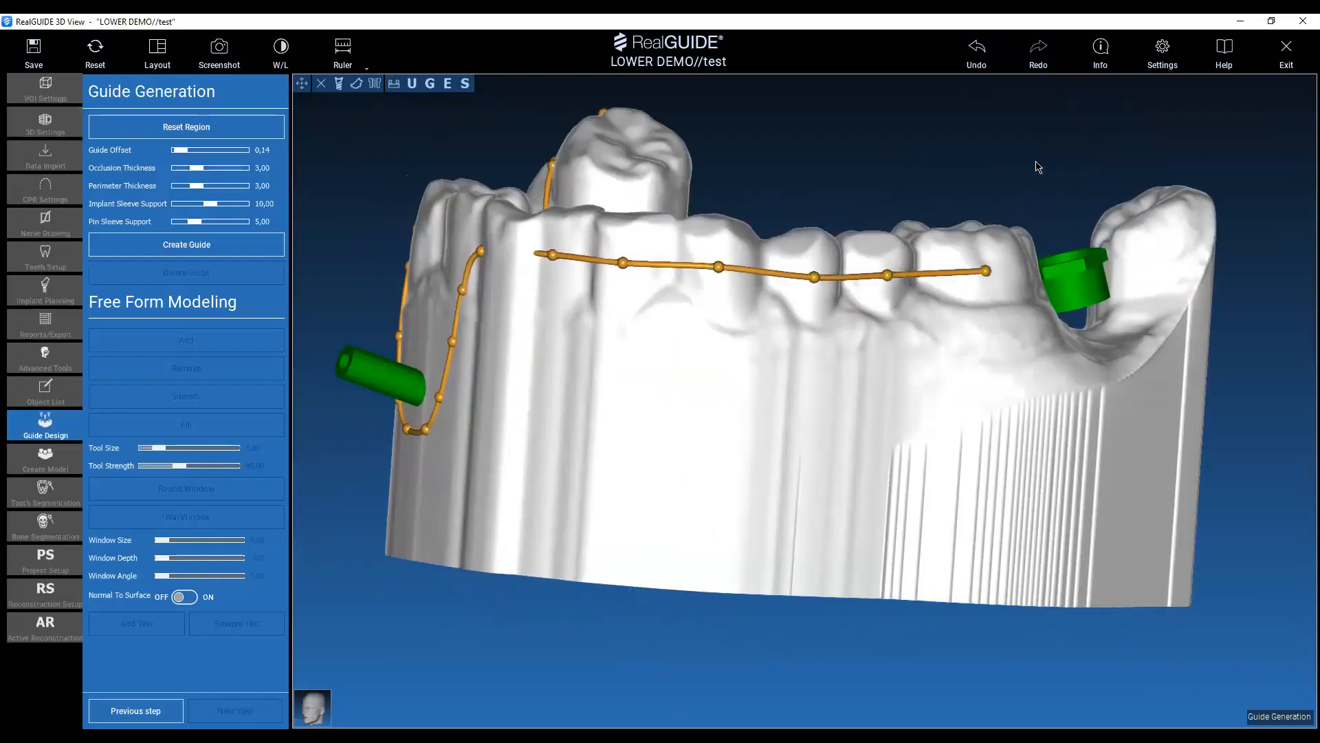
Run the guide outline down the buccal ridge around the left implant sleeve and up onto the left rearmost molar.
{"action": "left_click_drag", "start_coordinate": [1037, 165], "coordinate": [805, 261]}
{"action": "left_click", "coordinate": [884, 321]}
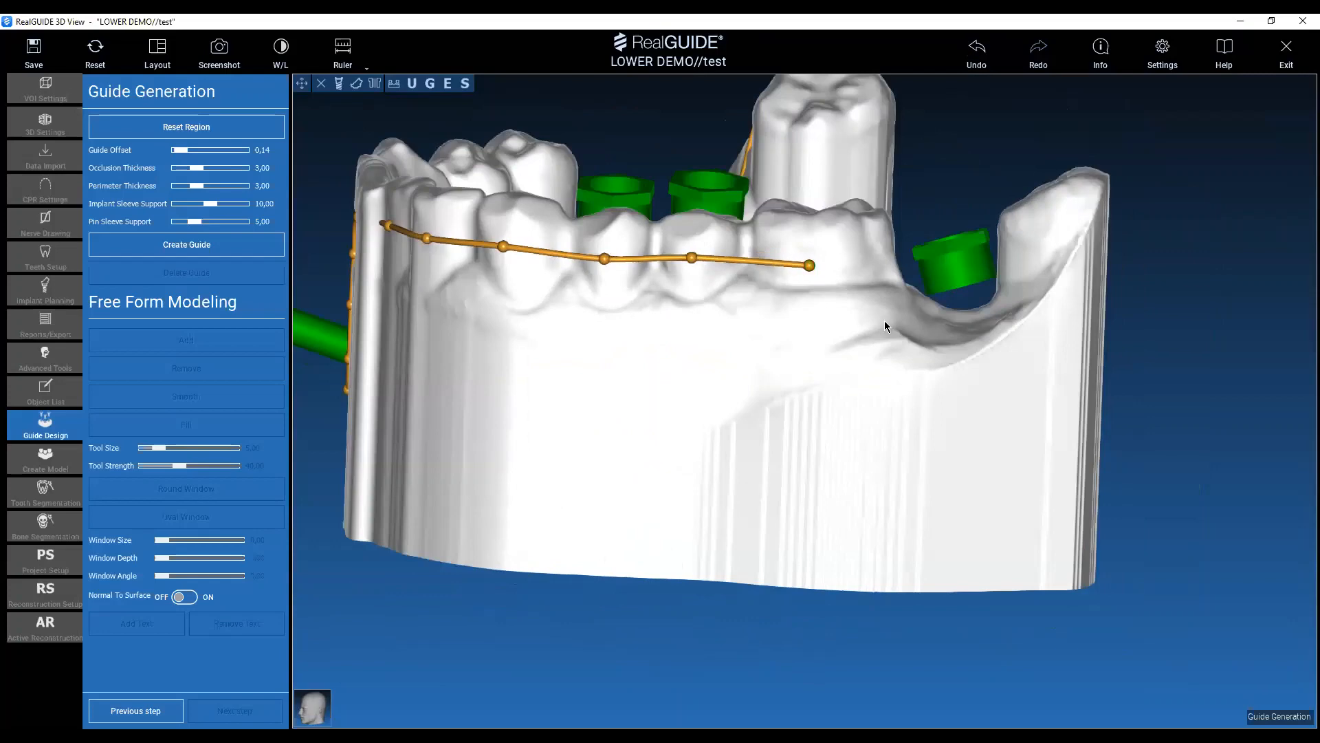
{"action": "left_click_drag", "start_coordinate": [946, 165], "coordinate": [922, 233]}
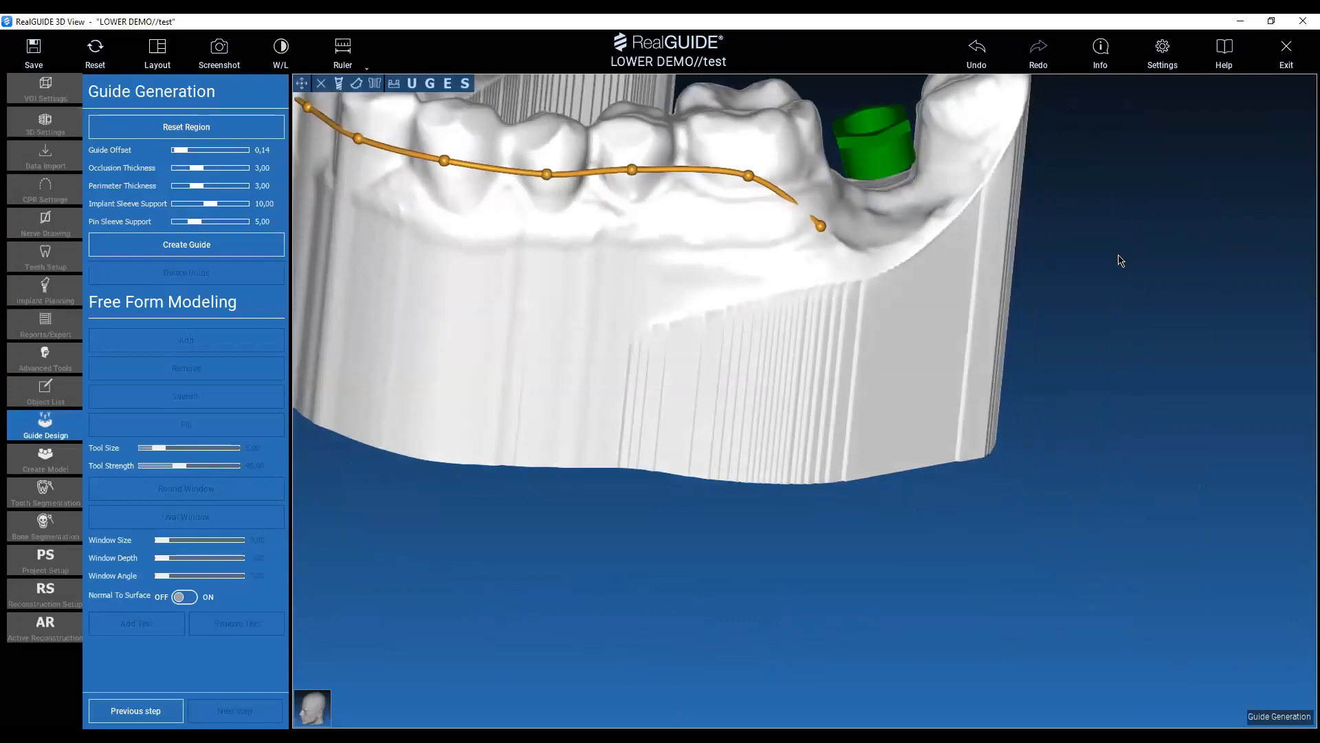
{"action": "left_click_drag", "start_coordinate": [1120, 260], "coordinate": [1083, 324]}
{"action": "left_click", "coordinate": [781, 385]}
{"action": "left_click", "coordinate": [837, 348]}
{"action": "left_click", "coordinate": [865, 268]}
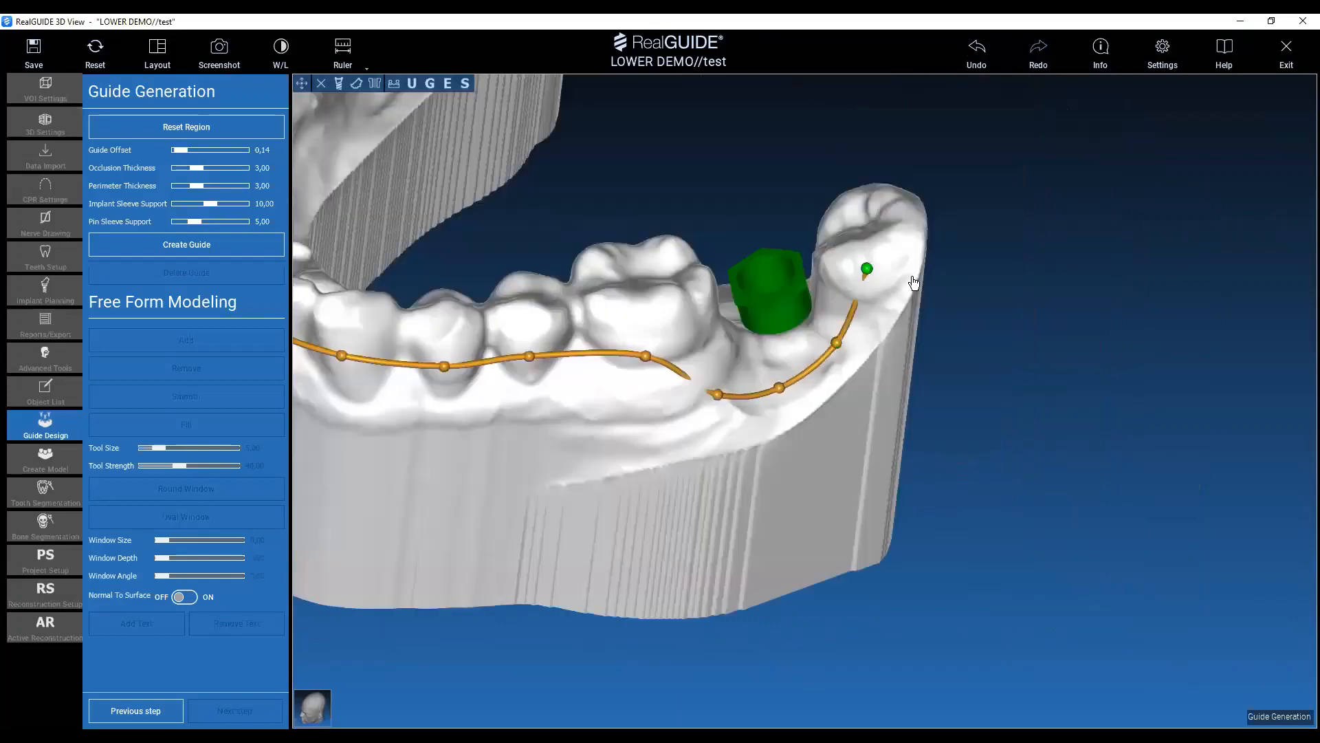
Wrap the guide outline around the back of the left rearmost molar to its lingual side.
{"action": "left_click_drag", "start_coordinate": [1075, 279], "coordinate": [948, 322]}
{"action": "middle_click_drag", "start_coordinate": [948, 322], "coordinate": [911, 488]}
{"action": "left_click_drag", "start_coordinate": [740, 359], "coordinate": [849, 609]}
{"action": "left_click", "coordinate": [775, 306]}
{"action": "left_click", "coordinate": [460, 413]}
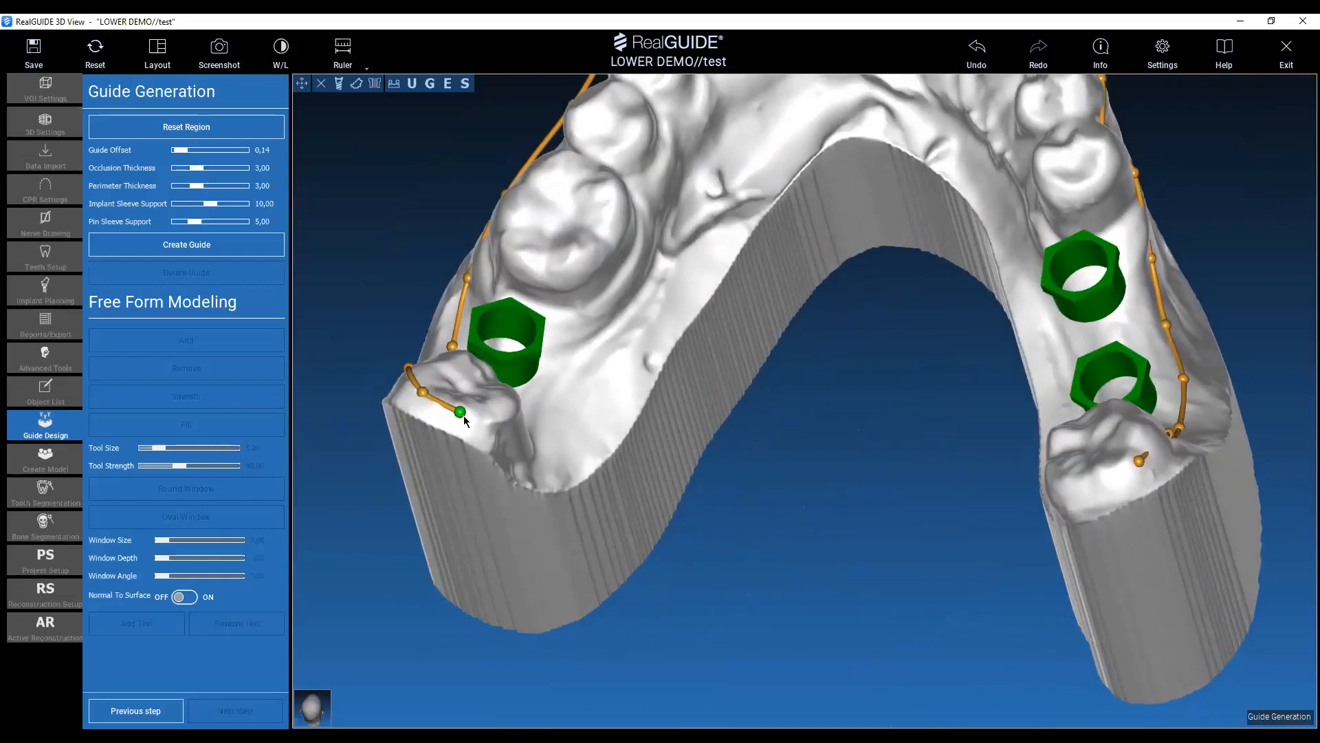
{"action": "left_click", "coordinate": [496, 432]}
{"action": "middle_click_drag", "start_coordinate": [891, 544], "coordinate": [922, 569]}
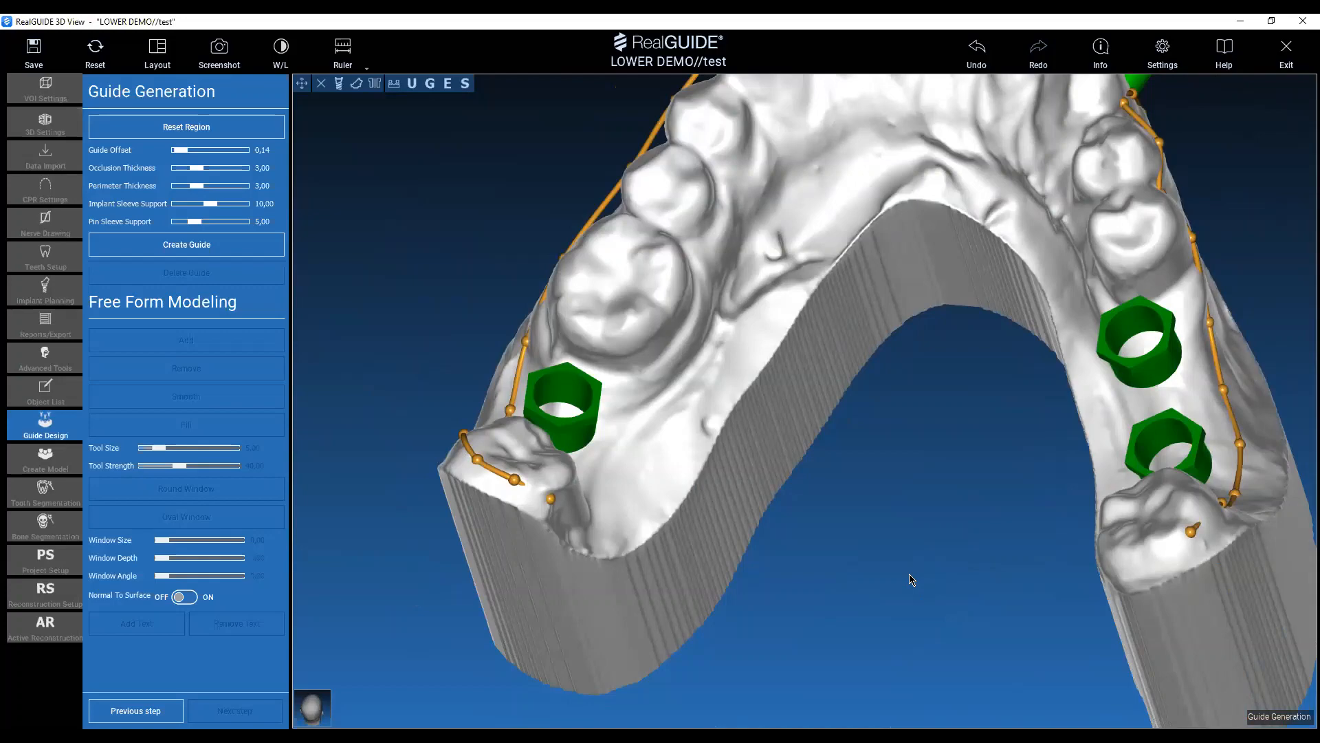
{"action": "middle_click_drag", "start_coordinate": [909, 574], "coordinate": [844, 538]}
{"action": "left_click_drag", "start_coordinate": [834, 479], "coordinate": [716, 447]}
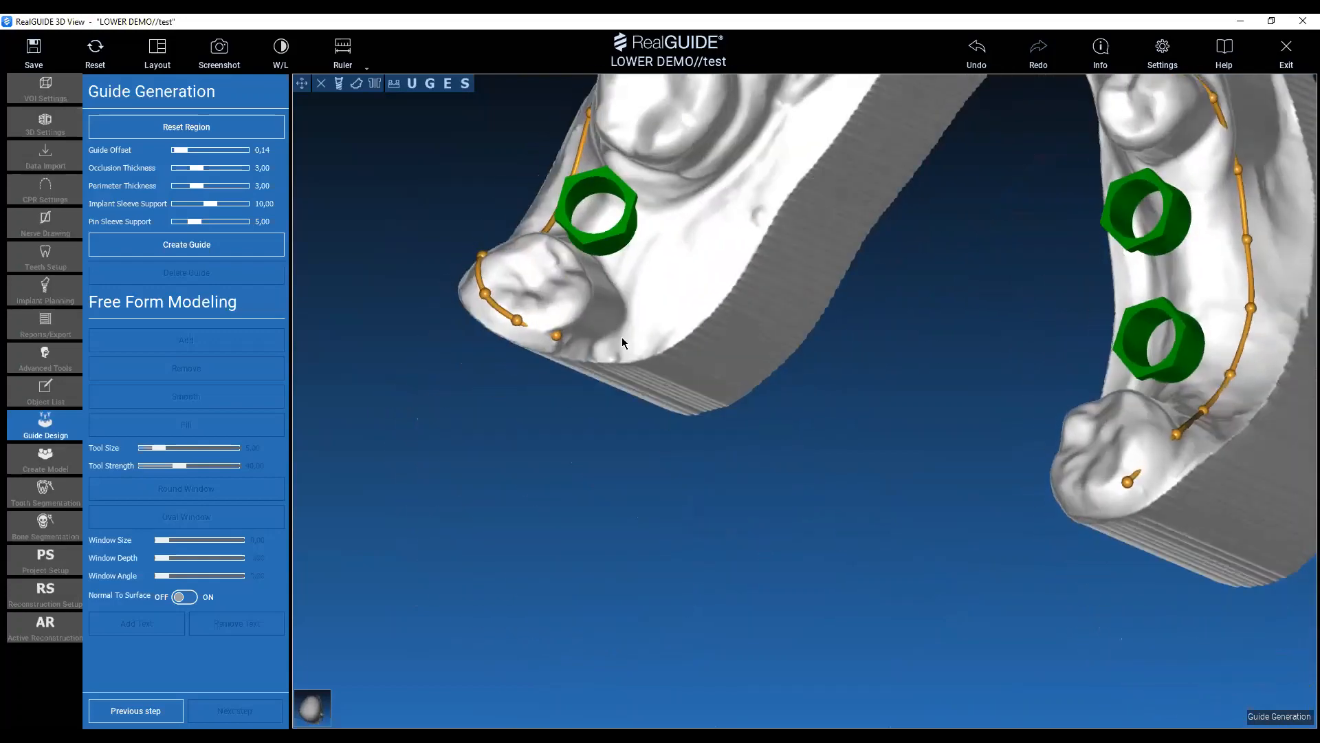
{"action": "left_click", "coordinate": [608, 313]}
Route the guide outline lingually past the left implant sleeve and along the left first molar and premolars.
{"action": "middle_click_drag", "start_coordinate": [953, 379], "coordinate": [940, 528]}
{"action": "left_click_drag", "start_coordinate": [940, 534], "coordinate": [658, 495]}
{"action": "left_click", "coordinate": [630, 509]}
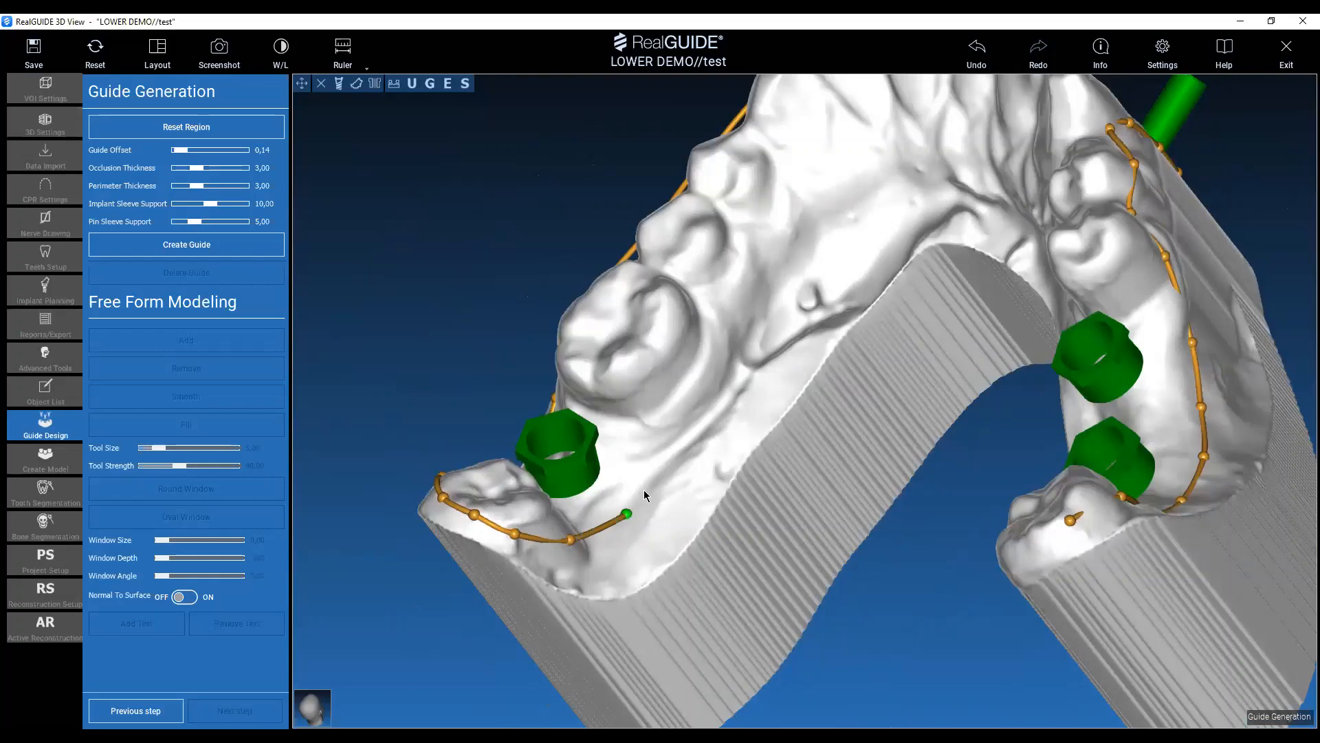
{"action": "left_click", "coordinate": [678, 441]}
{"action": "left_click", "coordinate": [694, 366]}
{"action": "left_click_drag", "start_coordinate": [535, 249], "coordinate": [677, 286]}
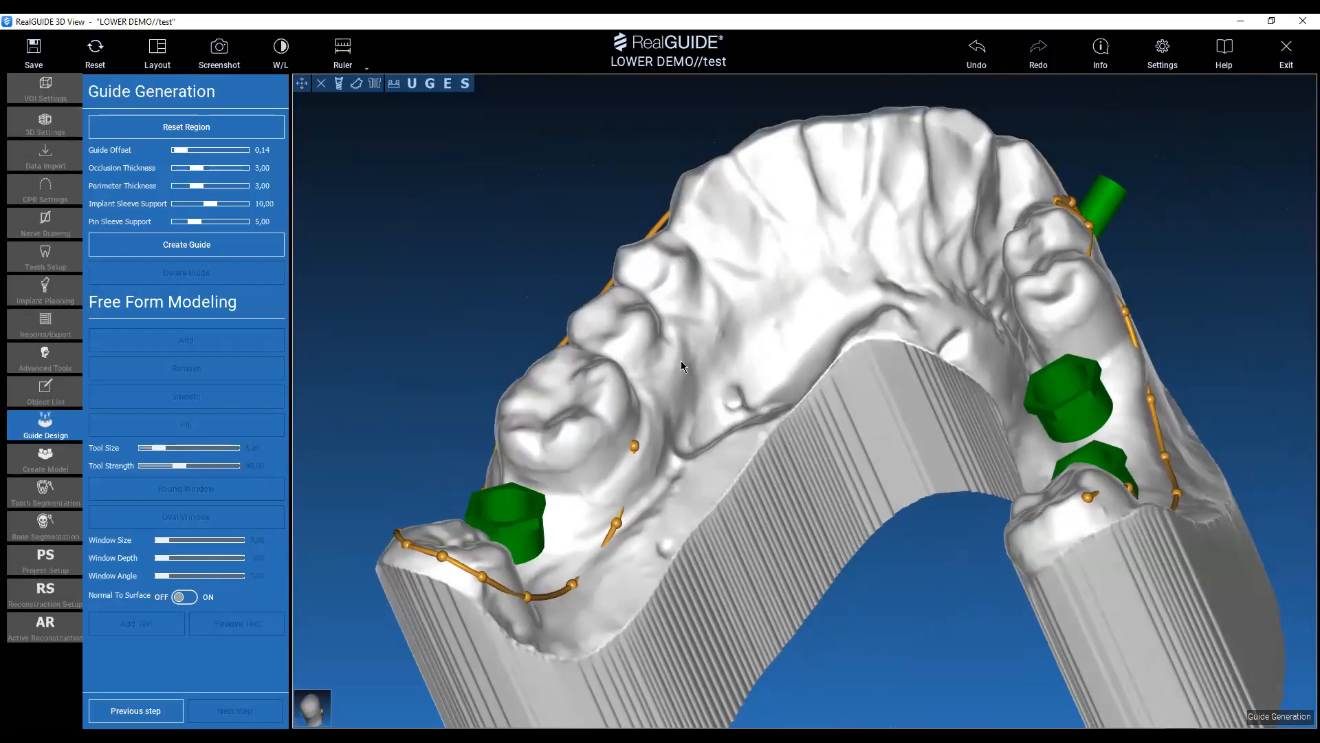
{"action": "left_click", "coordinate": [672, 355]}
{"action": "left_click", "coordinate": [693, 308]}
{"action": "left_click_drag", "start_coordinate": [585, 187], "coordinate": [622, 206]}
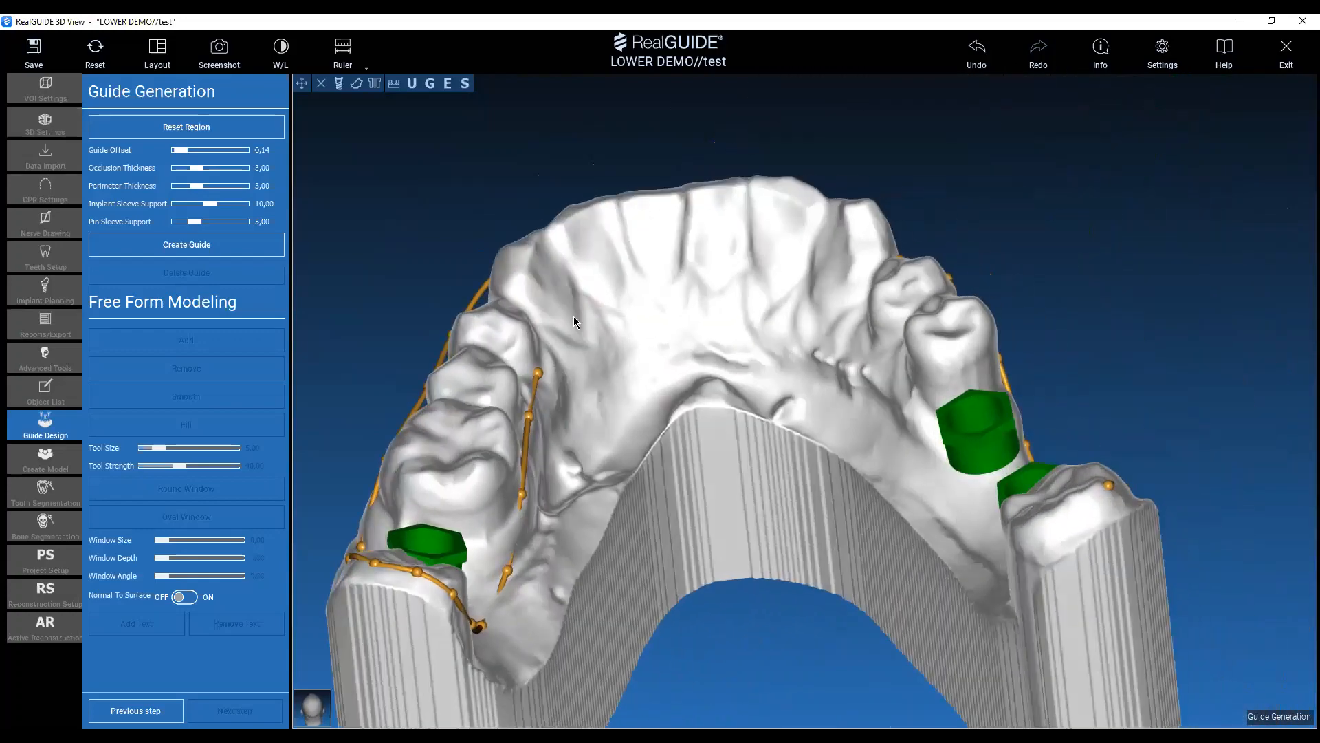
Carry the guide outline across the lingual surfaces of the front teeth to the right premolars, adjusting one point behind the incisors.
{"action": "left_click_drag", "start_coordinate": [581, 327], "coordinate": [585, 321]}
{"action": "left_click", "coordinate": [641, 287]}
{"action": "left_click", "coordinate": [712, 274]}
{"action": "left_click", "coordinate": [772, 286]}
{"action": "middle_click_drag", "start_coordinate": [1152, 278], "coordinate": [945, 217]}
{"action": "left_click_drag", "start_coordinate": [945, 218], "coordinate": [824, 197]}
{"action": "left_click", "coordinate": [731, 266]}
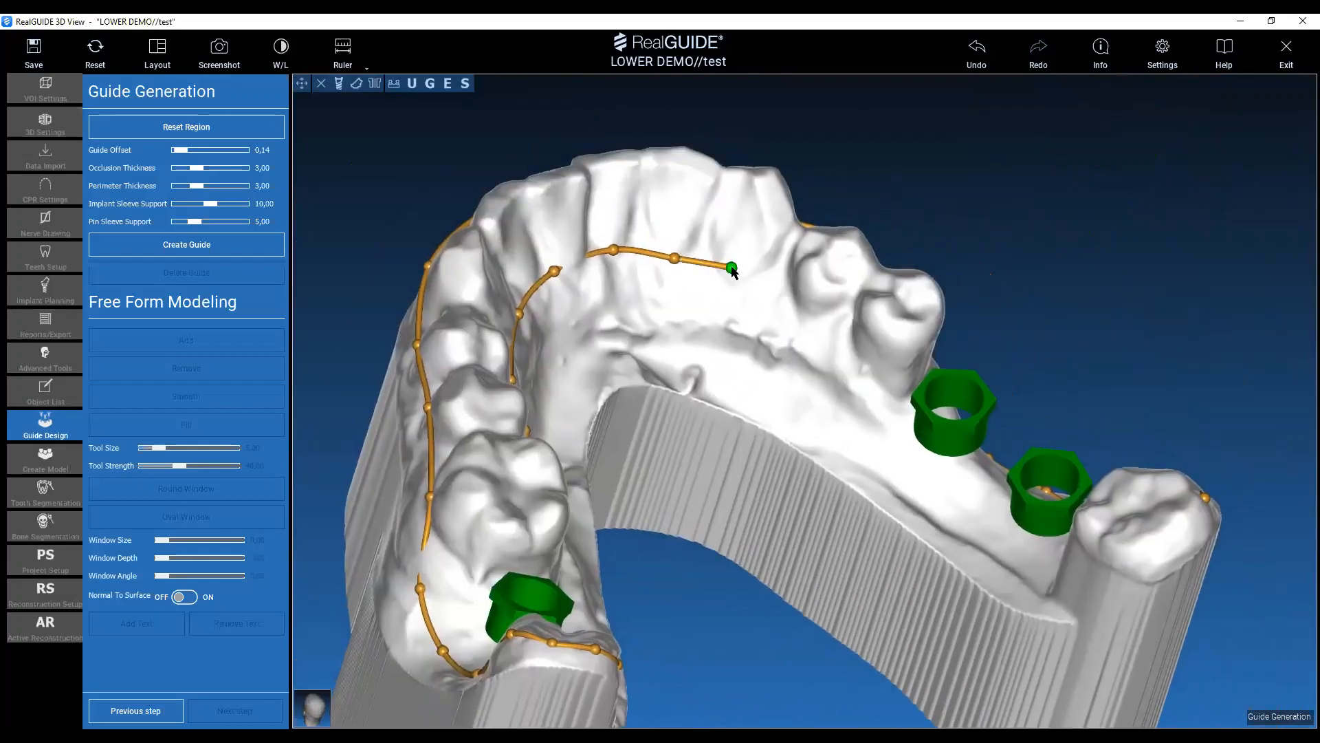
{"action": "left_click_drag", "start_coordinate": [675, 259], "coordinate": [684, 253]}
{"action": "left_click", "coordinate": [787, 312]}
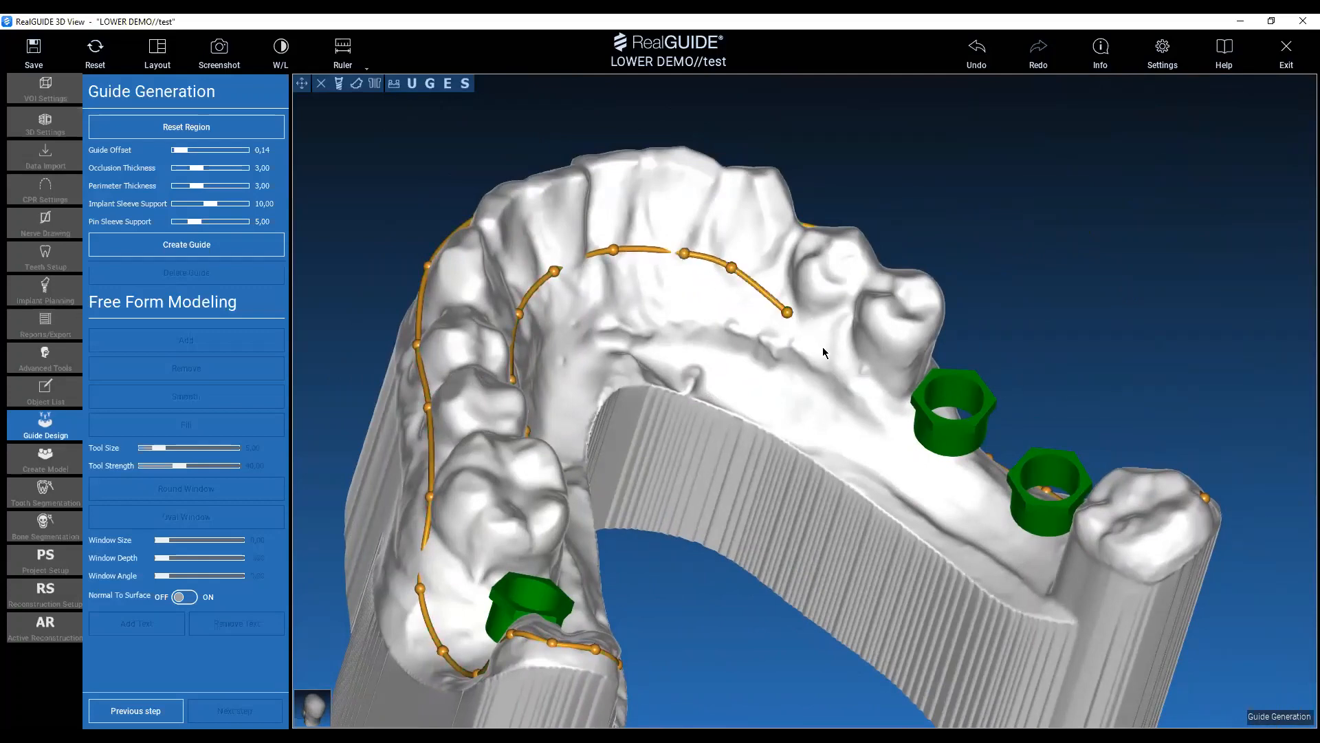
Continue the guide outline along the right lingual ridge past both implant sleeves and behind the rearmost right molar.
{"action": "left_click_drag", "start_coordinate": [822, 346], "coordinate": [663, 278]}
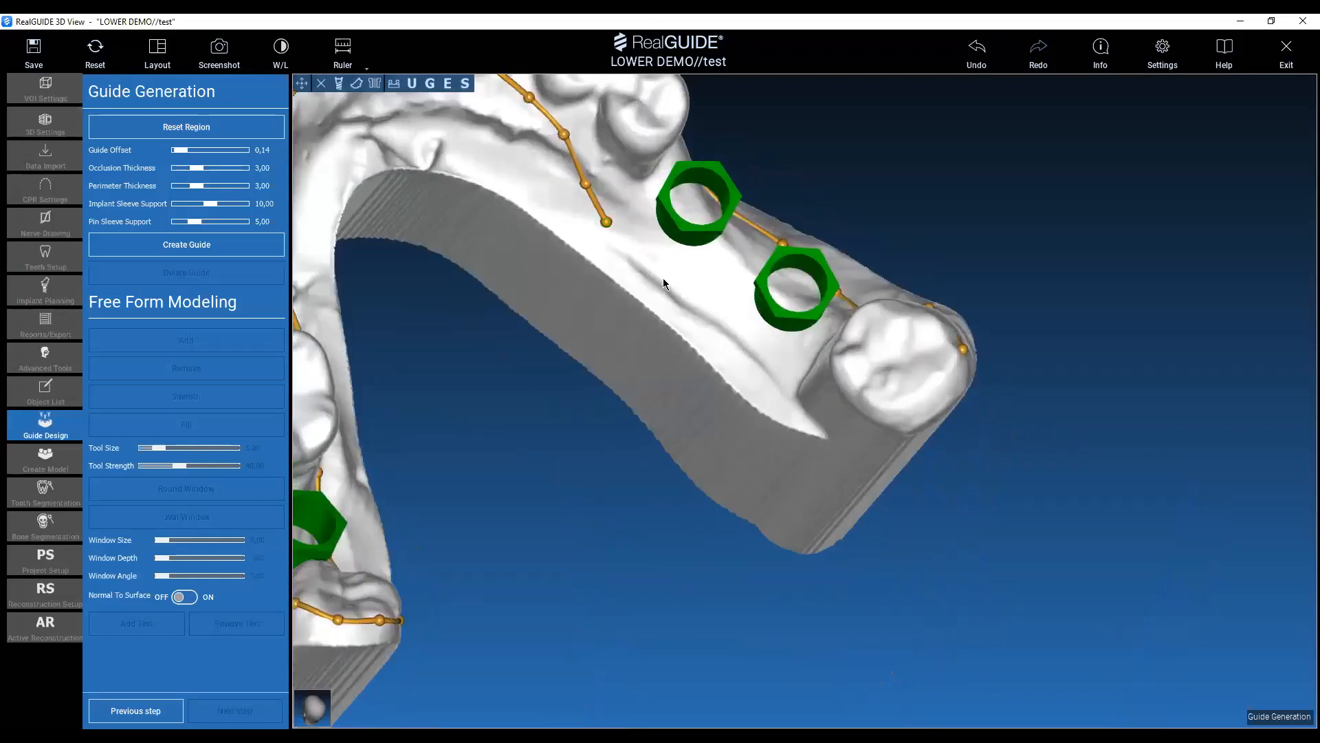
{"action": "left_click", "coordinate": [653, 275]}
{"action": "left_click", "coordinate": [687, 314]}
{"action": "left_click", "coordinate": [745, 367]}
{"action": "left_click", "coordinate": [794, 392]}
{"action": "left_click", "coordinate": [868, 413]}
{"action": "left_click", "coordinate": [946, 383]}
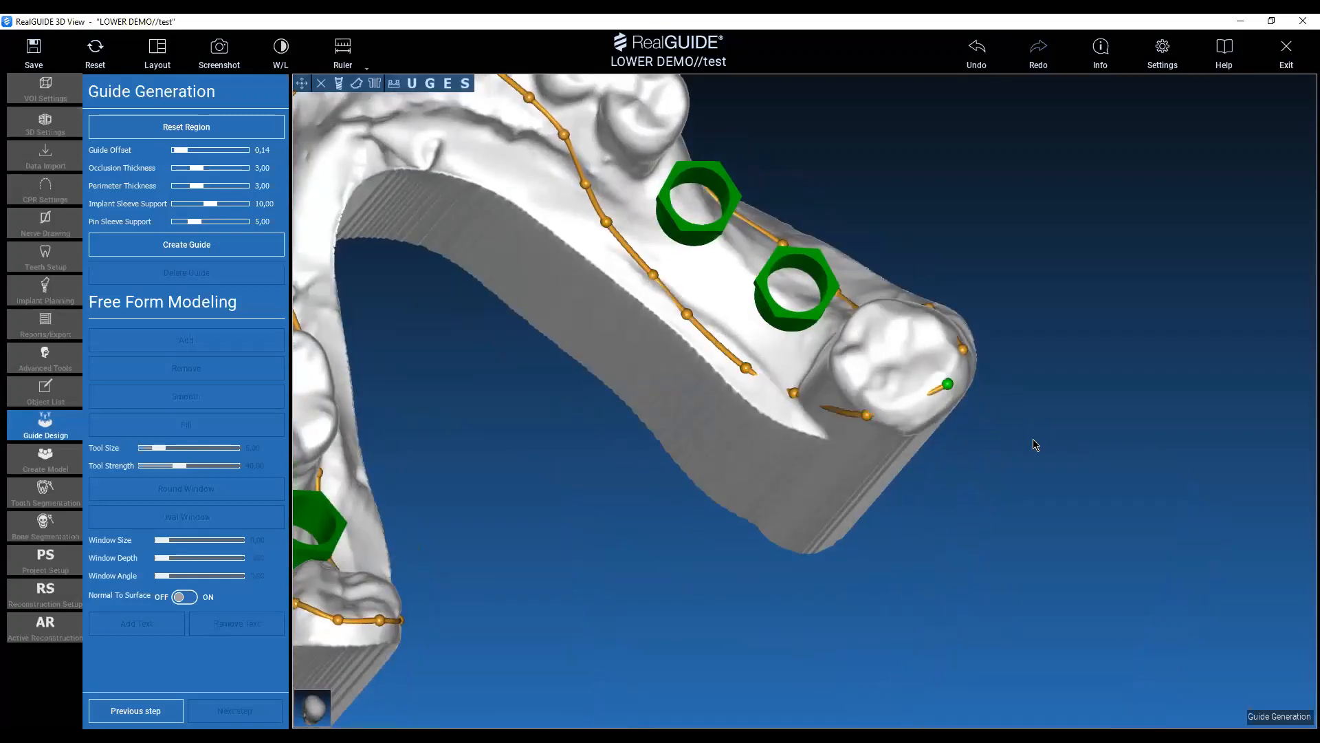
Adjust the outline on the back of the rearmost right molar and add a point towards its starting point.
{"action": "left_click_drag", "start_coordinate": [1032, 441], "coordinate": [1026, 301]}
{"action": "left_click", "coordinate": [899, 431]}
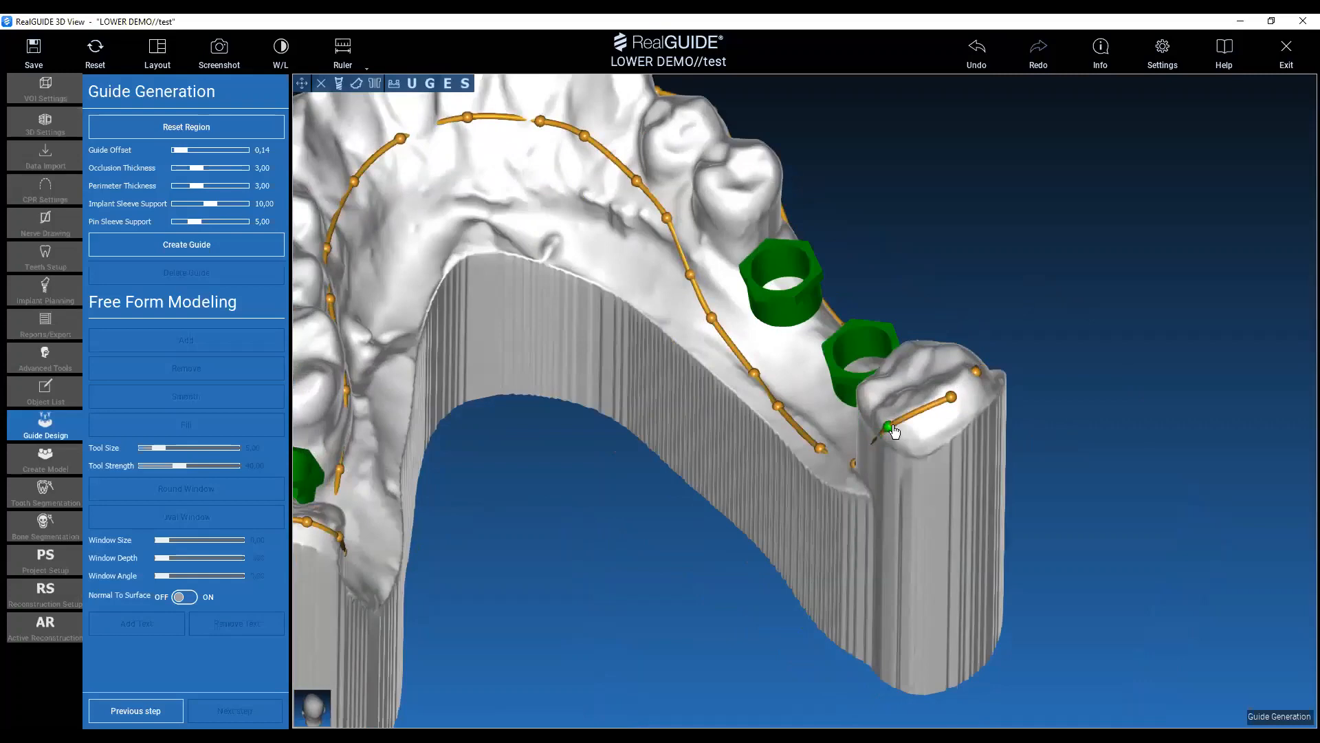
{"action": "left_click", "coordinate": [967, 380]}
{"action": "left_click_drag", "start_coordinate": [1029, 388], "coordinate": [927, 433]}
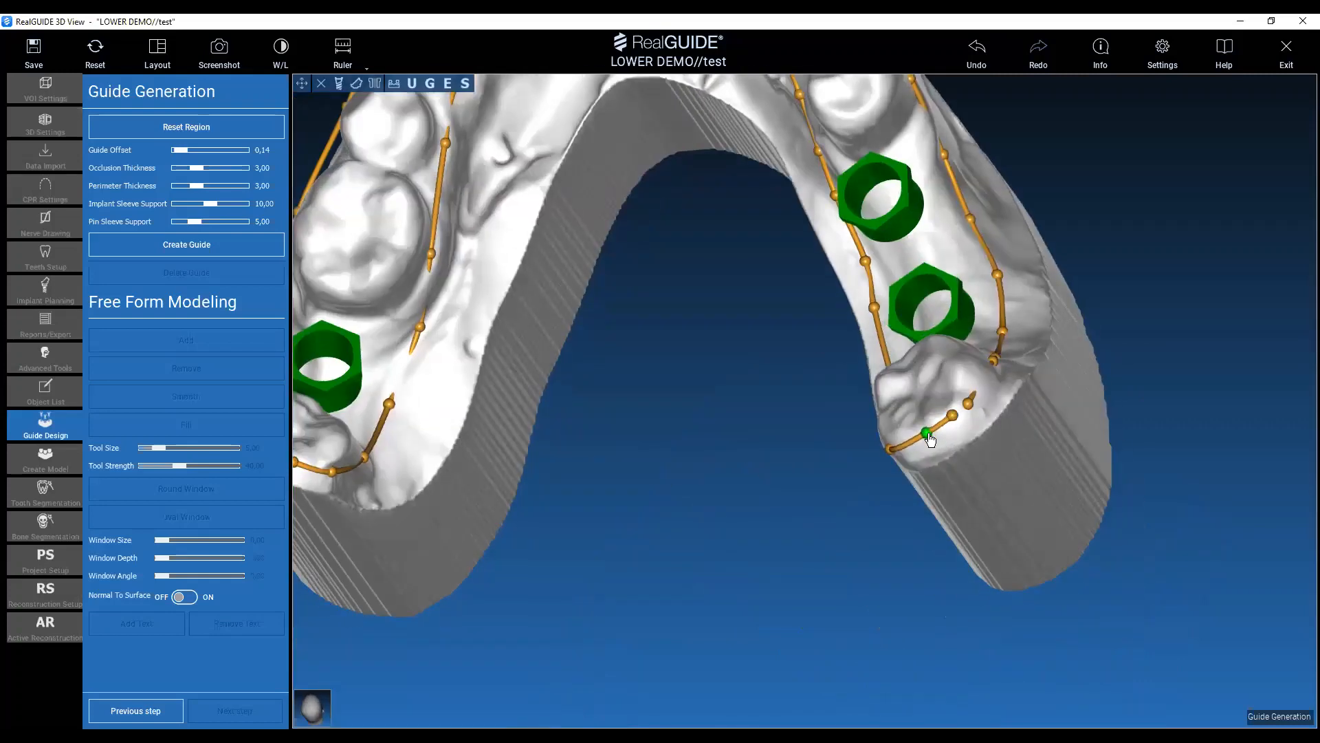
{"action": "middle_click_drag", "start_coordinate": [770, 400], "coordinate": [804, 495]}
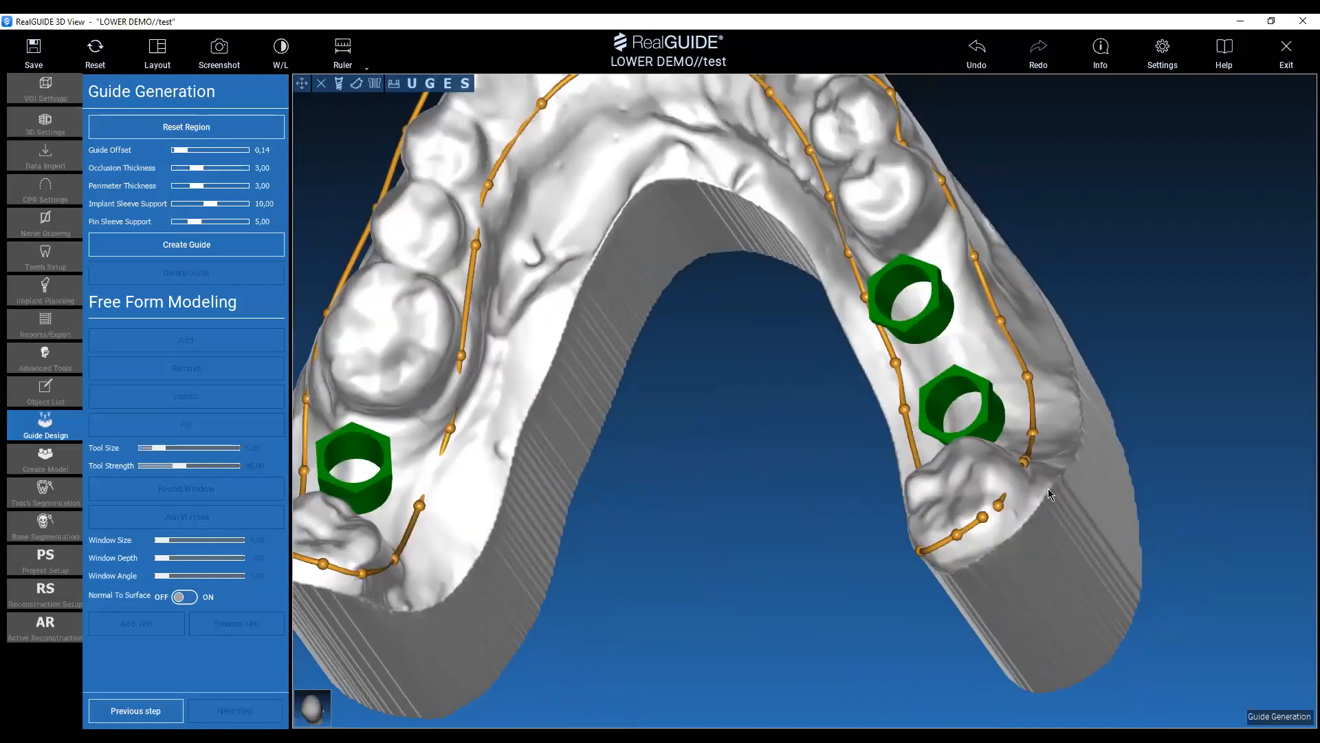
Review the whole outline from above and create the surgical guide from it.
{"action": "left_click_drag", "start_coordinate": [1118, 318], "coordinate": [1188, 392]}
{"action": "scroll", "coordinate": [692, 323], "scroll_direction": "down", "scroll_amount": 5}
{"action": "middle_click_drag", "start_coordinate": [692, 322], "coordinate": [756, 425]}
{"action": "scroll", "coordinate": [758, 431], "scroll_direction": "up", "scroll_amount": 3}
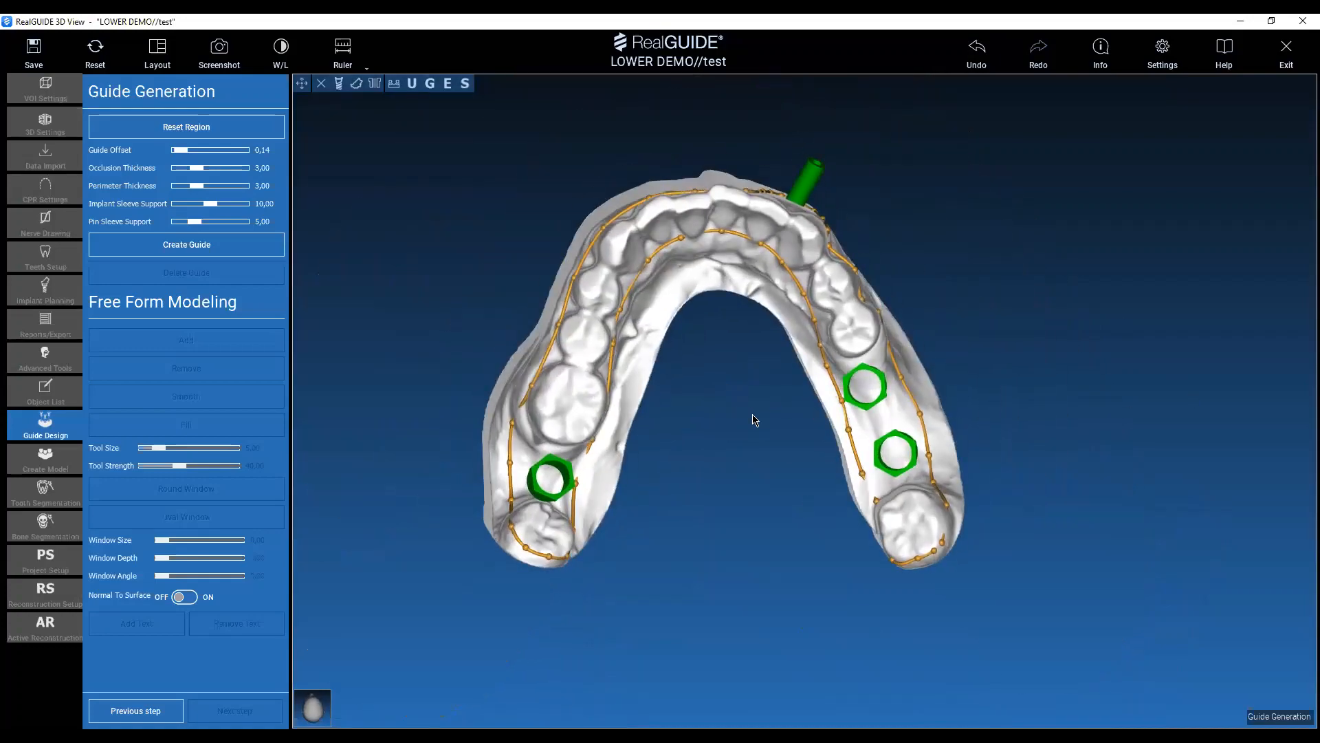
{"action": "left_click_drag", "start_coordinate": [786, 436], "coordinate": [762, 415]}
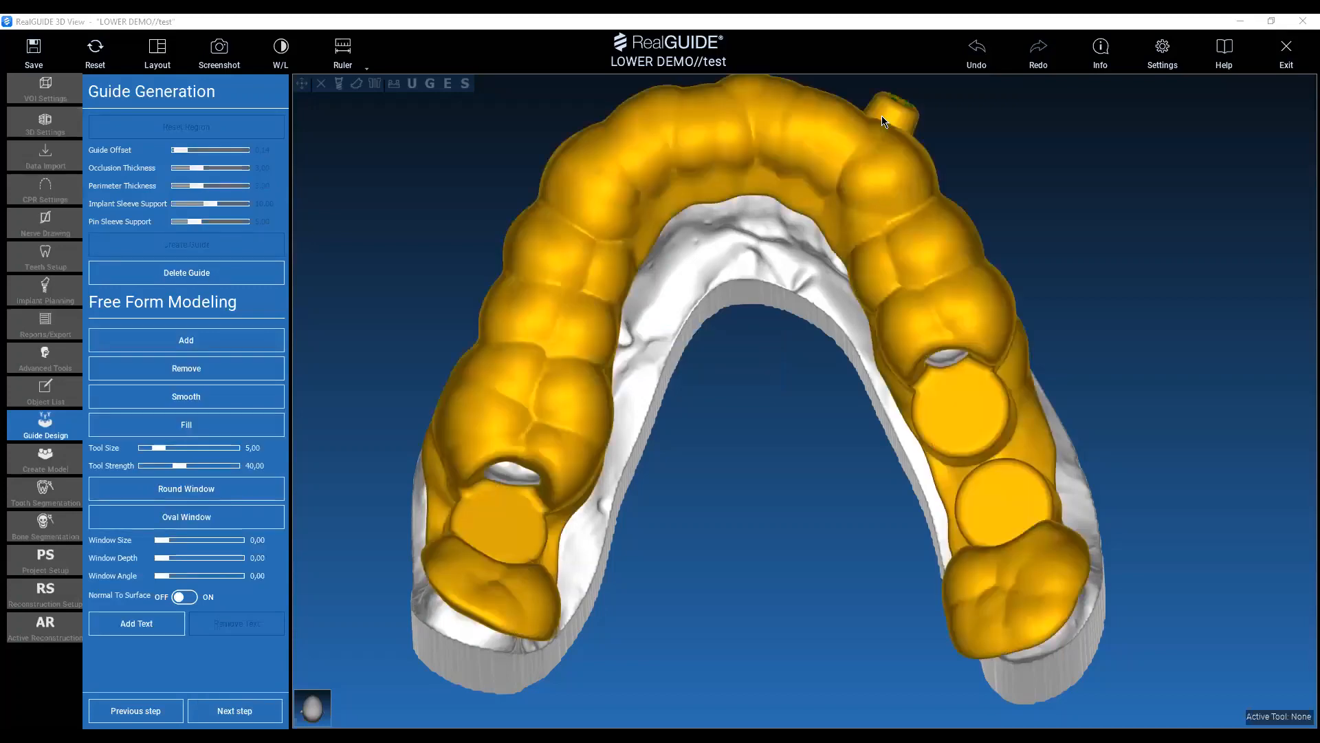
Examine the generated guide around the implant sleeve supports and adjacent teeth from several angles.
{"action": "middle_click_drag", "start_coordinate": [1155, 224], "coordinate": [1070, 244]}
{"action": "left_click_drag", "start_coordinate": [1069, 245], "coordinate": [1121, 355]}
{"action": "middle_click_drag", "start_coordinate": [1169, 304], "coordinate": [1175, 269]}
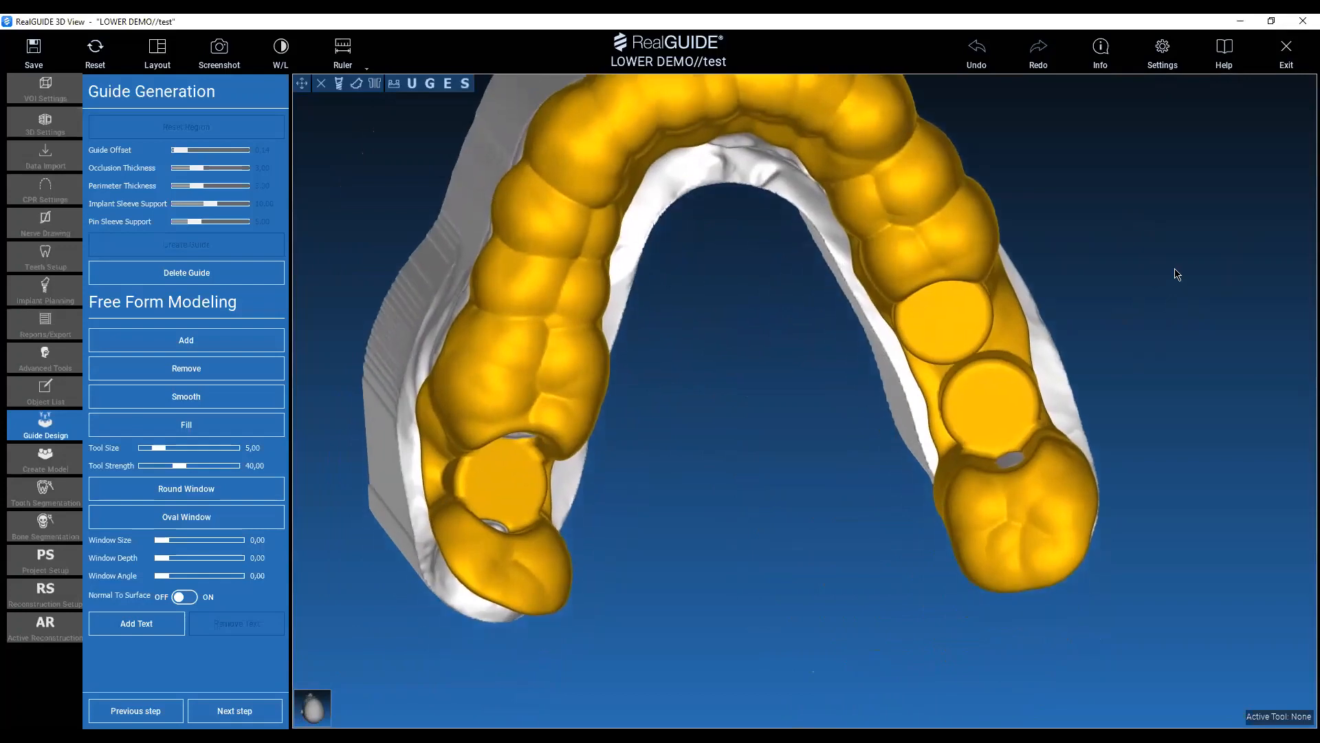
{"action": "left_click_drag", "start_coordinate": [1177, 275], "coordinate": [1180, 205]}
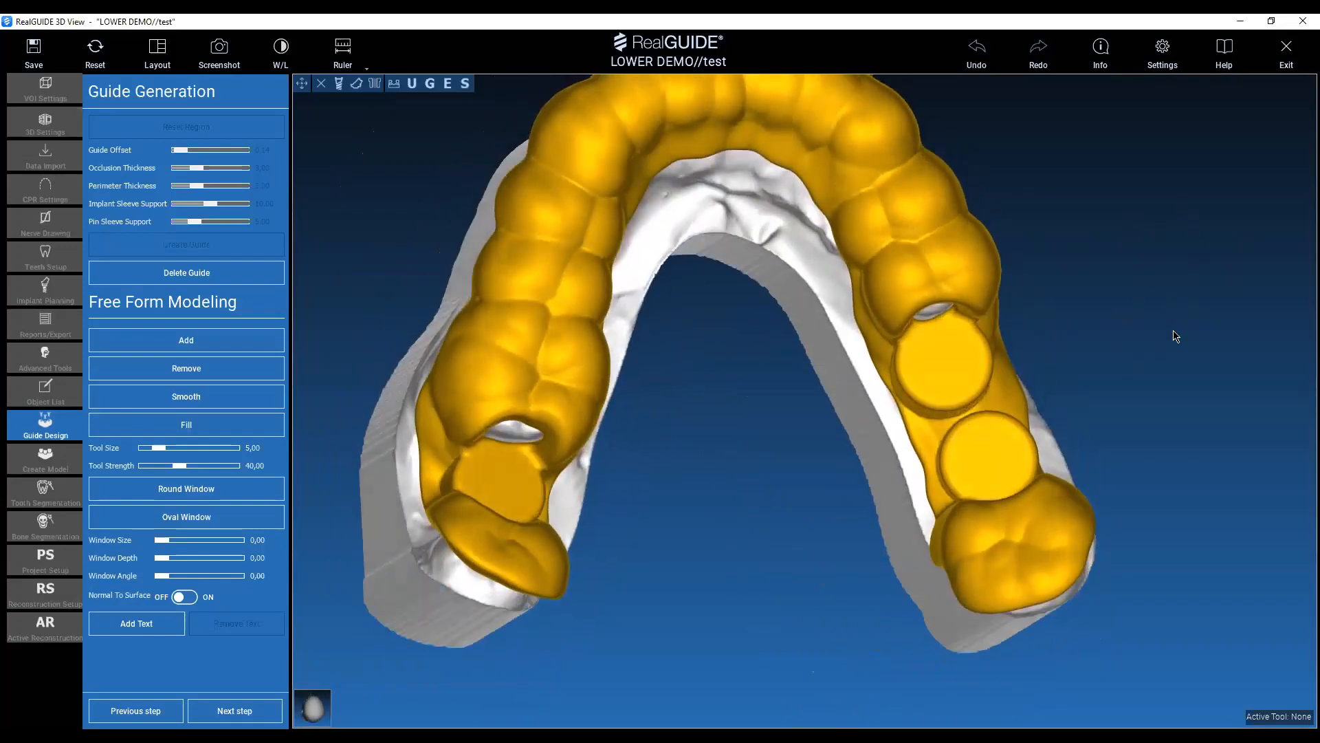
{"action": "left_click_drag", "start_coordinate": [1175, 335], "coordinate": [953, 387]}
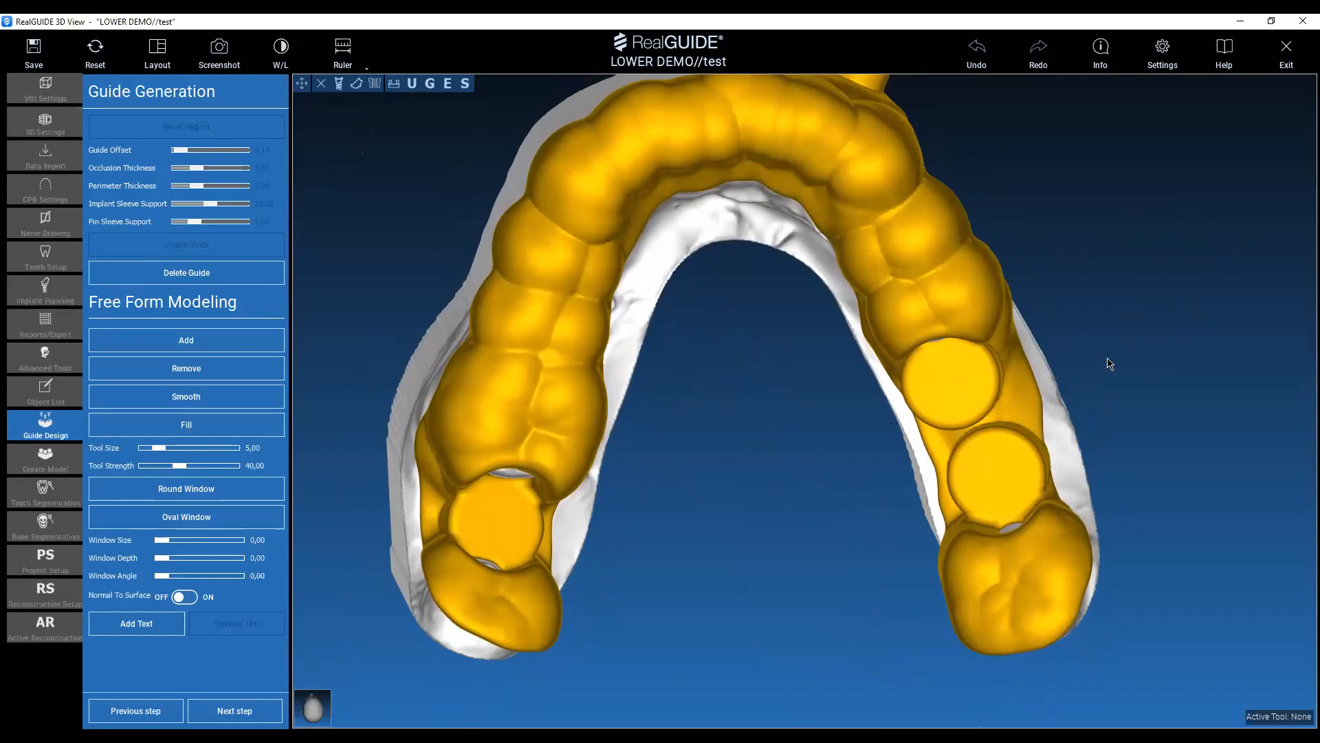
{"action": "left_click_drag", "start_coordinate": [1150, 274], "coordinate": [987, 385]}
{"action": "left_click_drag", "start_coordinate": [1026, 450], "coordinate": [1066, 236]}
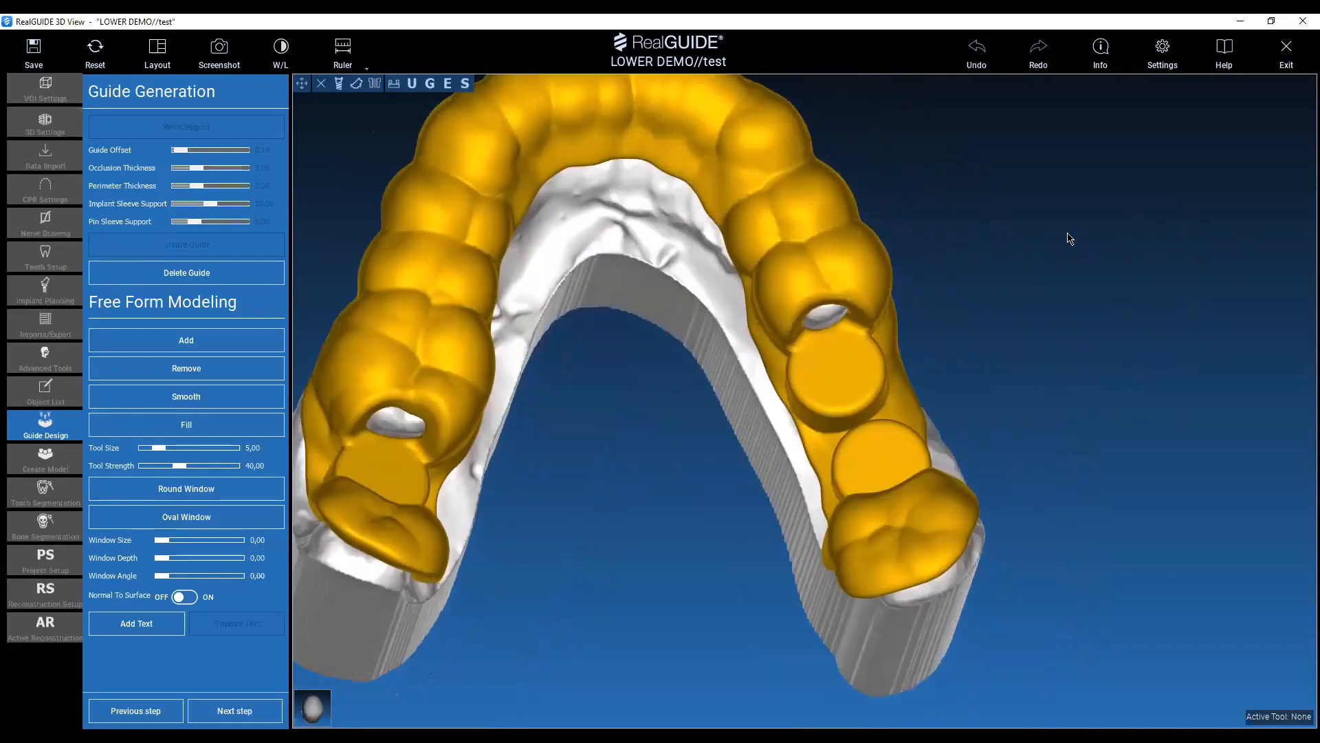
Add material to the guide on the lingual side between the 46 and 47 sleeve supports, using tool size 5.00 and strength 50.00.
{"action": "left_click", "coordinate": [212, 347]}
{"action": "scroll", "coordinate": [1079, 336], "scroll_direction": "up", "scroll_amount": 4}
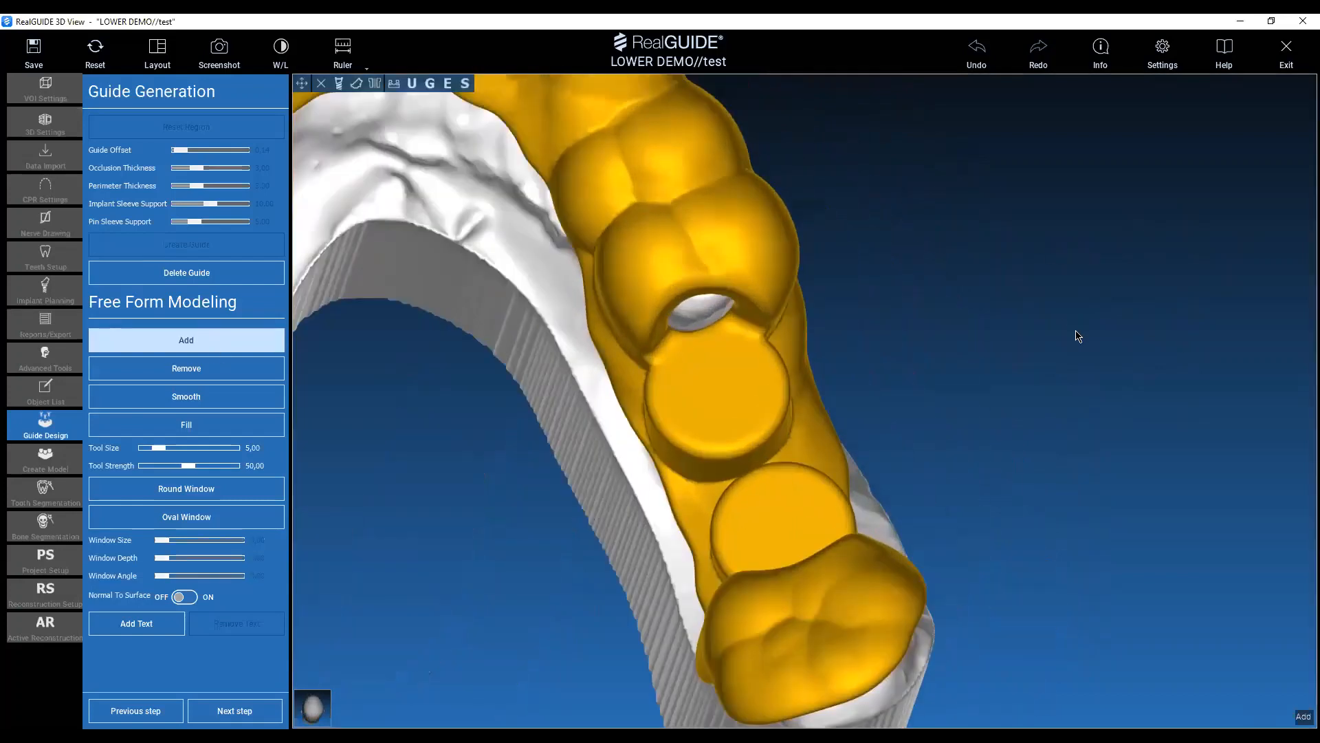
{"action": "mouse_move", "coordinate": [1078, 335]}
{"action": "left_mouse_down"}
{"action": "mouse_move", "coordinate": [1020, 342]}
{"action": "mouse_move", "coordinate": [1002, 359]}
{"action": "left_mouse_up"}
{"action": "mouse_move", "coordinate": [581, 435]}
{"action": "left_mouse_down"}
{"action": "mouse_move", "coordinate": [554, 443]}
{"action": "mouse_move", "coordinate": [613, 416]}
{"action": "mouse_move", "coordinate": [593, 394]}
{"action": "mouse_move", "coordinate": [563, 442]}
{"action": "mouse_move", "coordinate": [500, 328]}
{"action": "mouse_move", "coordinate": [601, 543]}
{"action": "mouse_move", "coordinate": [582, 504]}
{"action": "mouse_move", "coordinate": [586, 525]}
{"action": "mouse_move", "coordinate": [674, 451]}
{"action": "left_mouse_up"}
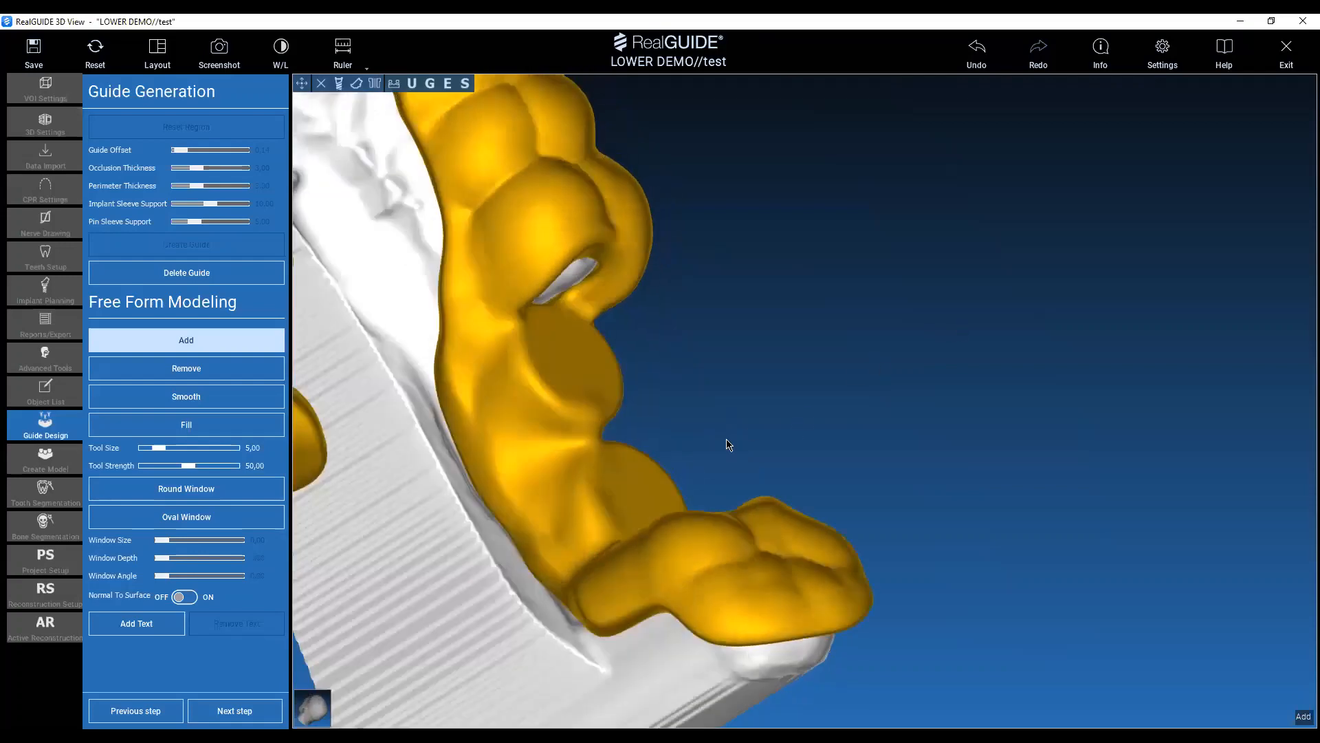
{"action": "mouse_move", "coordinate": [559, 442]}
{"action": "left_mouse_down"}
{"action": "mouse_move", "coordinate": [550, 473]}
{"action": "mouse_move", "coordinate": [578, 456]}
{"action": "mouse_move", "coordinate": [507, 387]}
{"action": "mouse_move", "coordinate": [483, 318]}
{"action": "mouse_move", "coordinate": [463, 398]}
{"action": "mouse_move", "coordinate": [580, 586]}
{"action": "mouse_move", "coordinate": [589, 462]}
{"action": "left_mouse_up"}
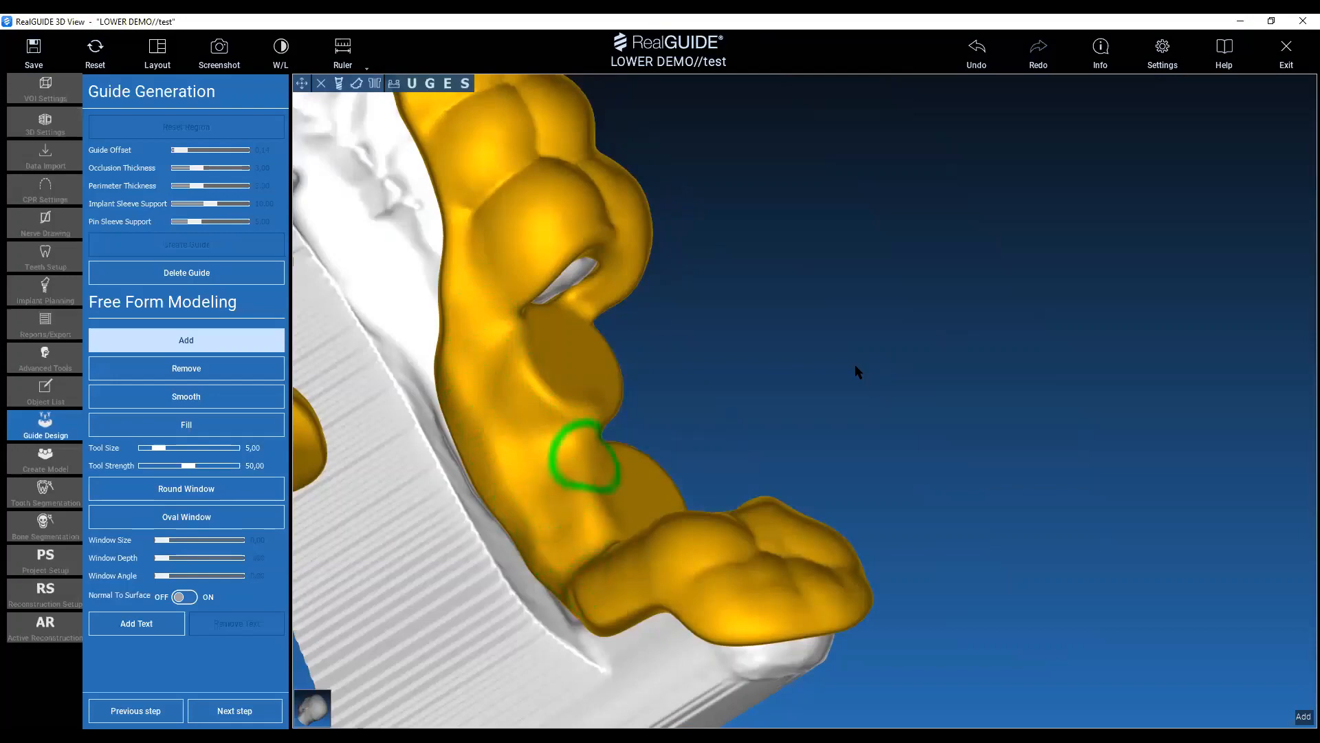
Turn to the buccal side of the 46 and 47 sleeve supports and set the Add tool size to 6.50.
{"action": "mouse_move", "coordinate": [858, 370]}
{"action": "left_mouse_down"}
{"action": "mouse_move", "coordinate": [415, 314]}
{"action": "mouse_move", "coordinate": [779, 414]}
{"action": "left_mouse_up"}
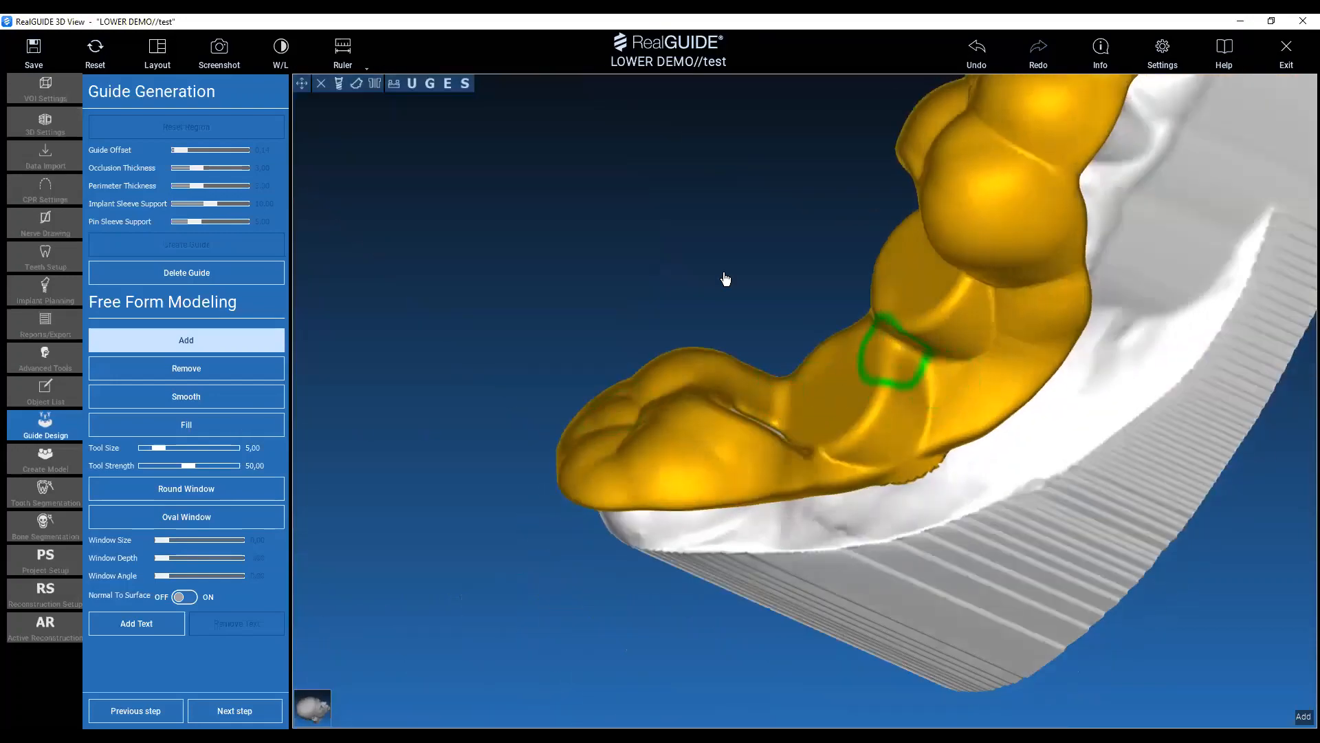
{"action": "left_click_drag", "start_coordinate": [722, 280], "coordinate": [905, 422]}
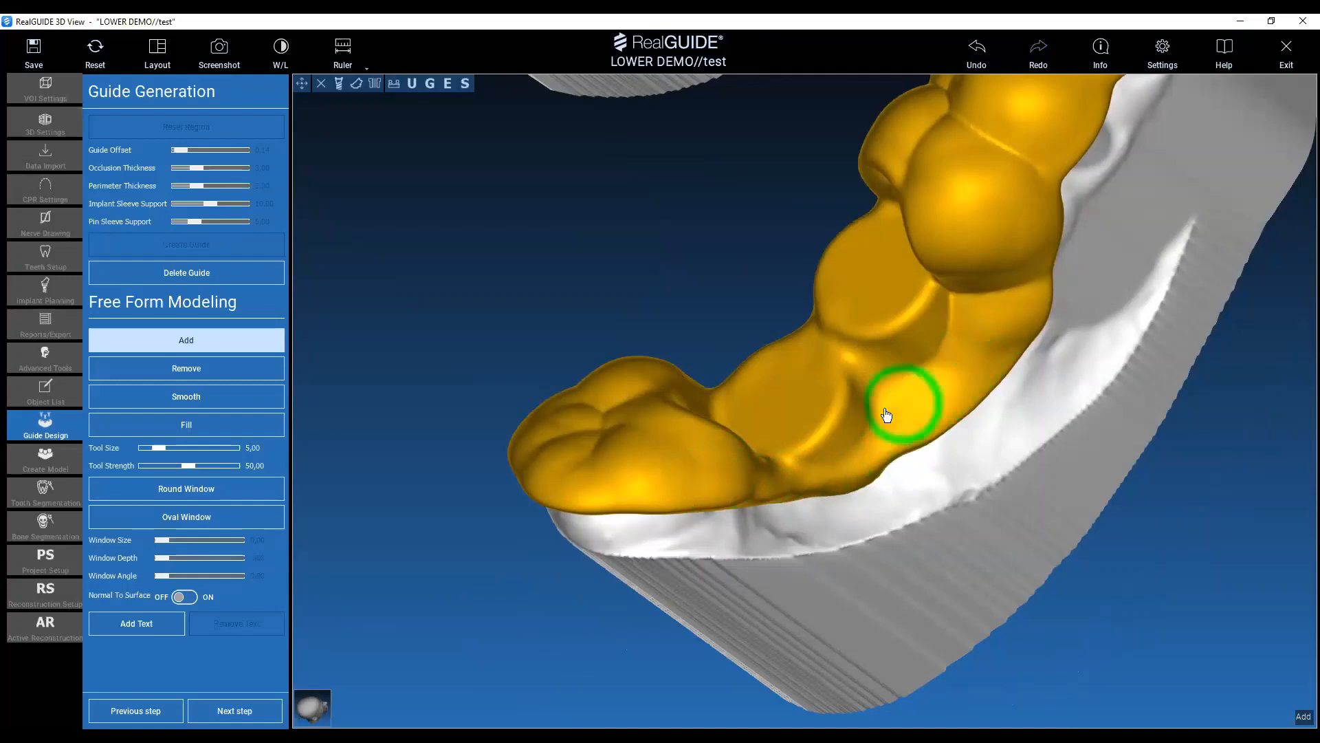
{"action": "scroll", "coordinate": [899, 391], "scroll_direction": "up", "scroll_amount": 9}
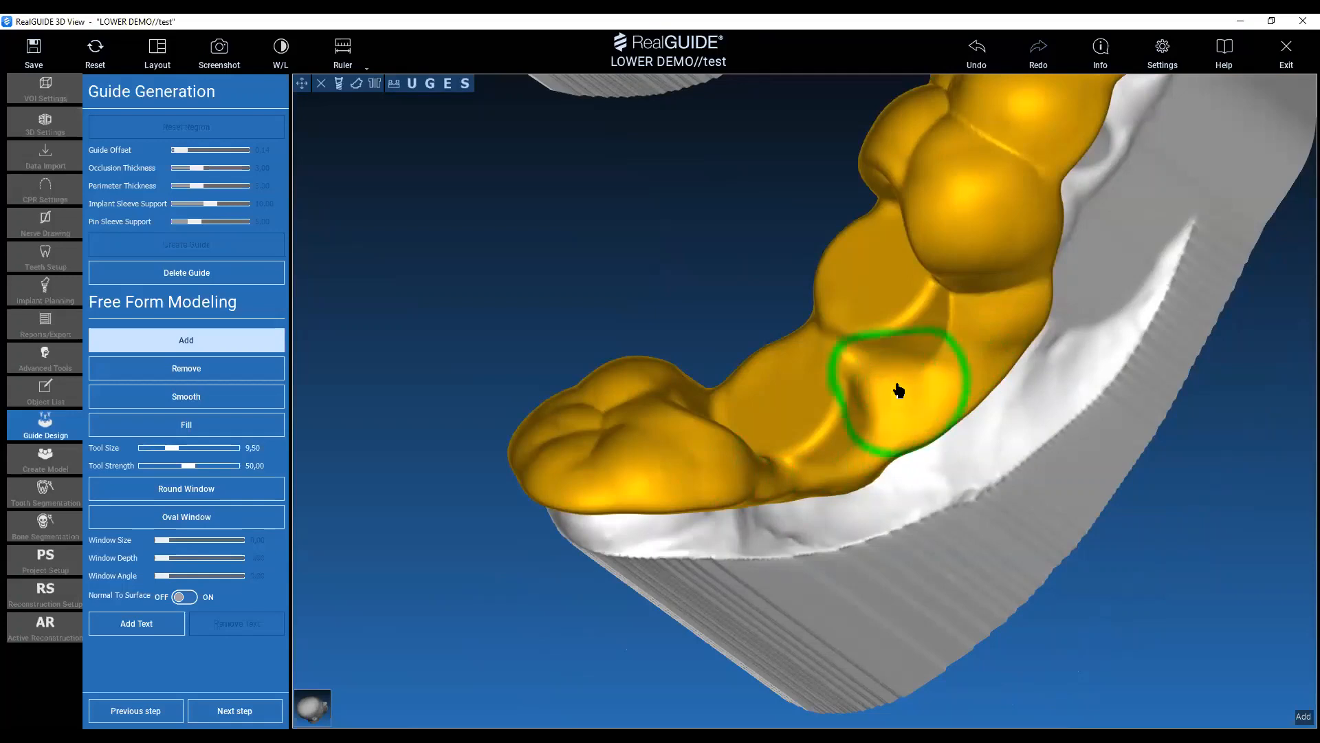
{"action": "left_click", "coordinate": [897, 387]}
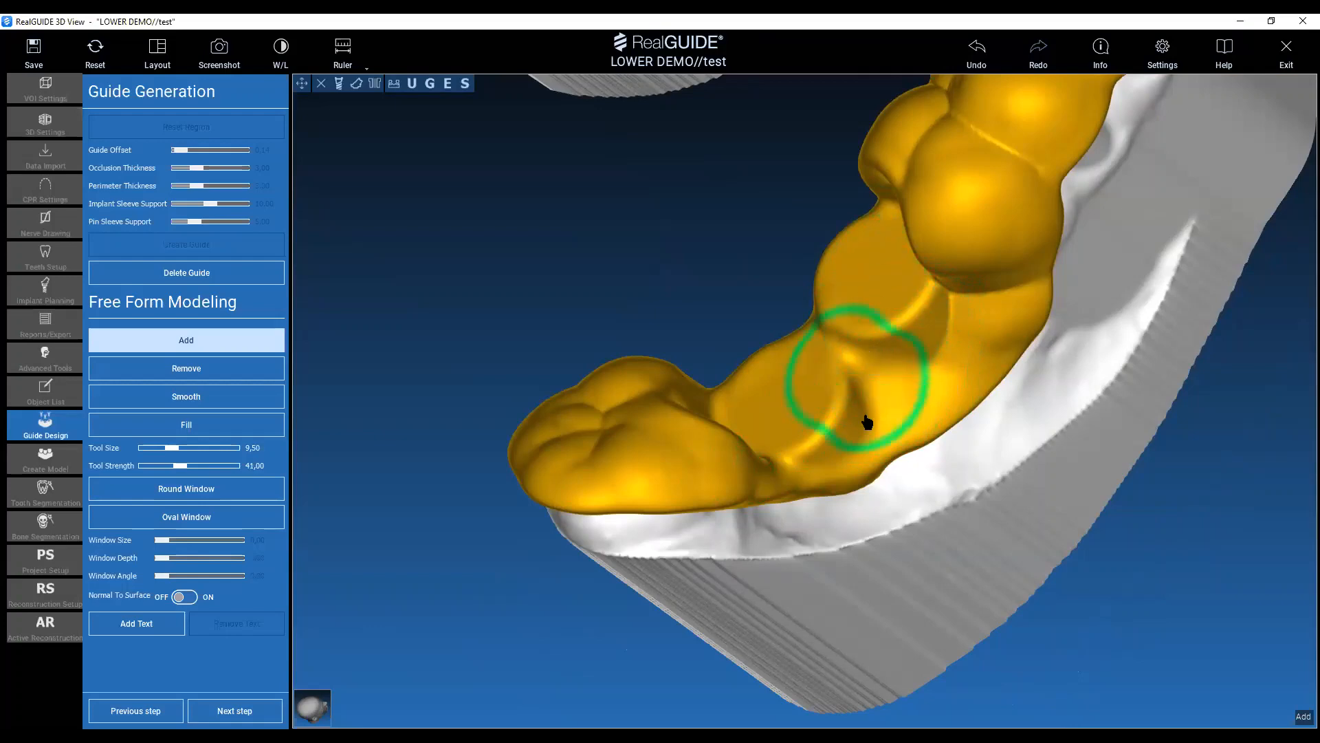
{"action": "scroll", "coordinate": [873, 413], "scroll_direction": "down", "scroll_amount": 12}
{"action": "scroll", "coordinate": [877, 409], "scroll_direction": "up", "scroll_amount": 12}
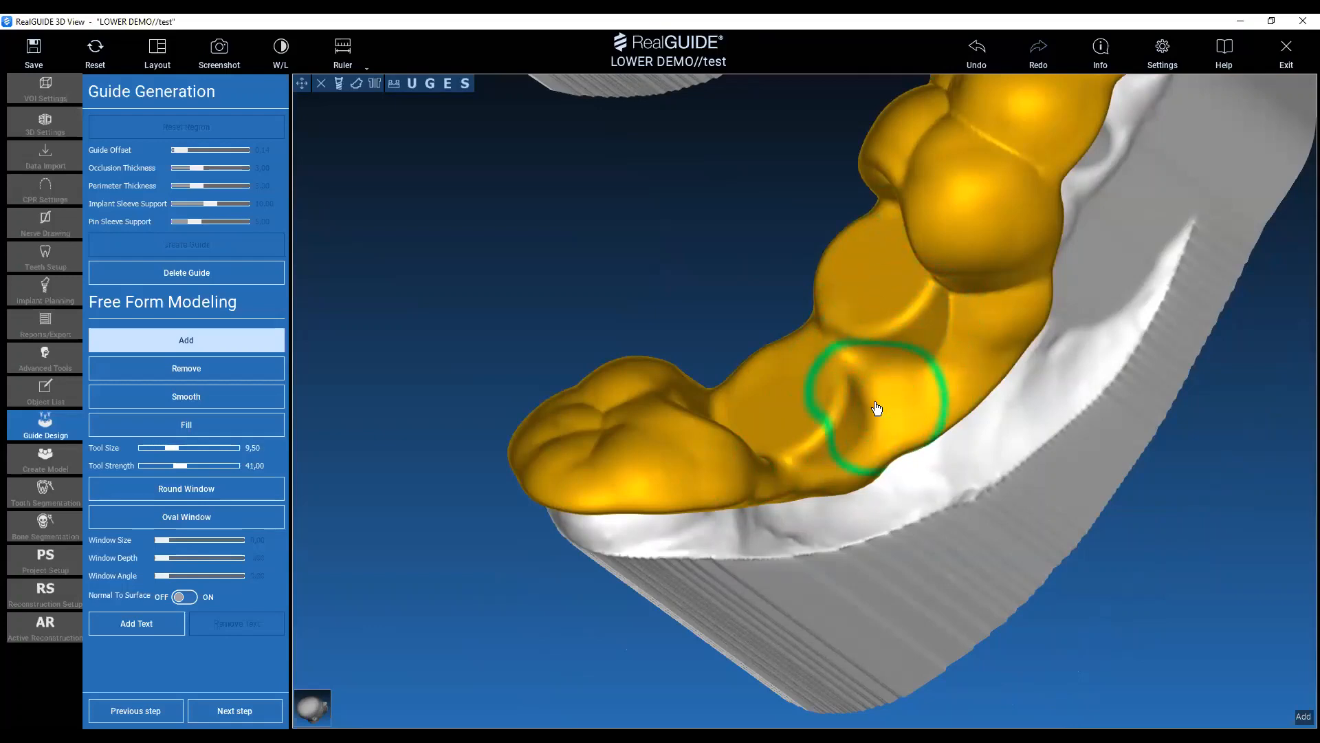
{"action": "scroll", "coordinate": [876, 408], "scroll_direction": "up", "scroll_amount": 5}
{"action": "scroll", "coordinate": [877, 408], "scroll_direction": "down", "scroll_amount": 10}
{"action": "scroll", "coordinate": [877, 408], "scroll_direction": "up", "scroll_amount": 17}
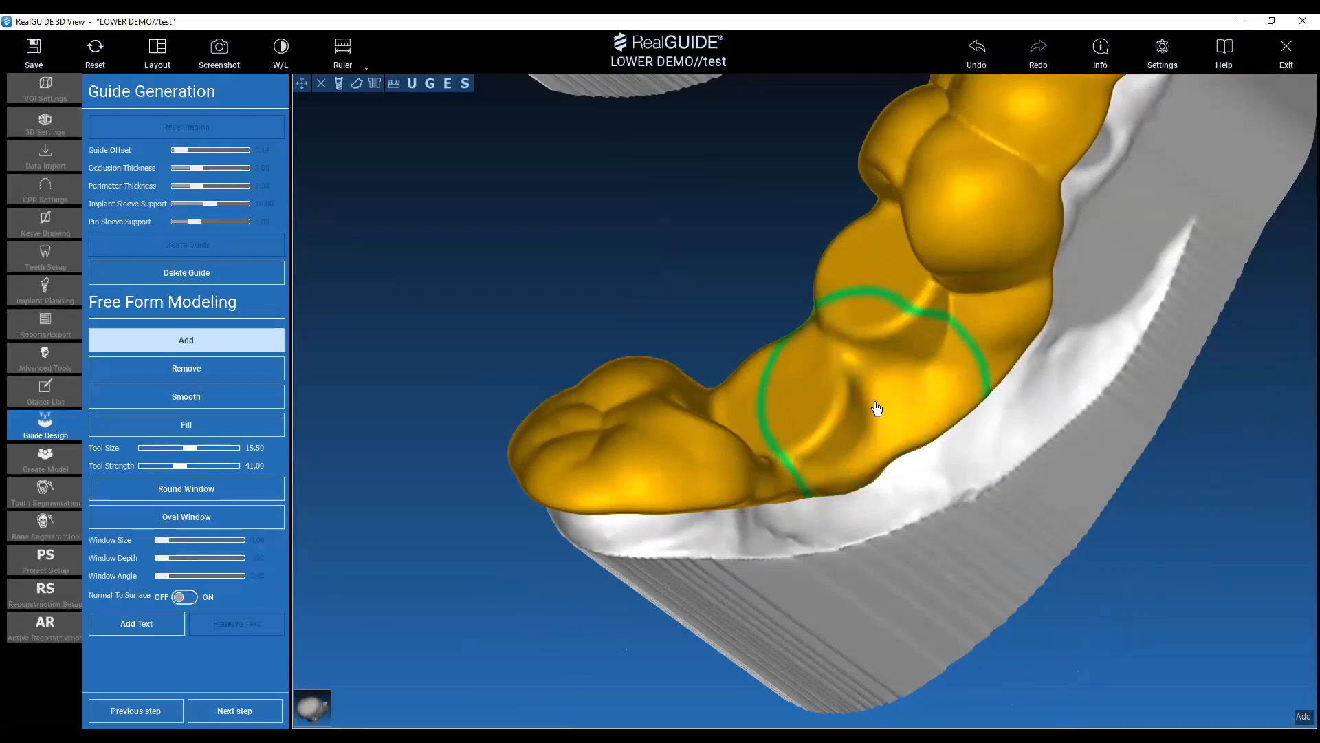
{"action": "scroll", "coordinate": [877, 408], "scroll_direction": "down", "scroll_amount": 18}
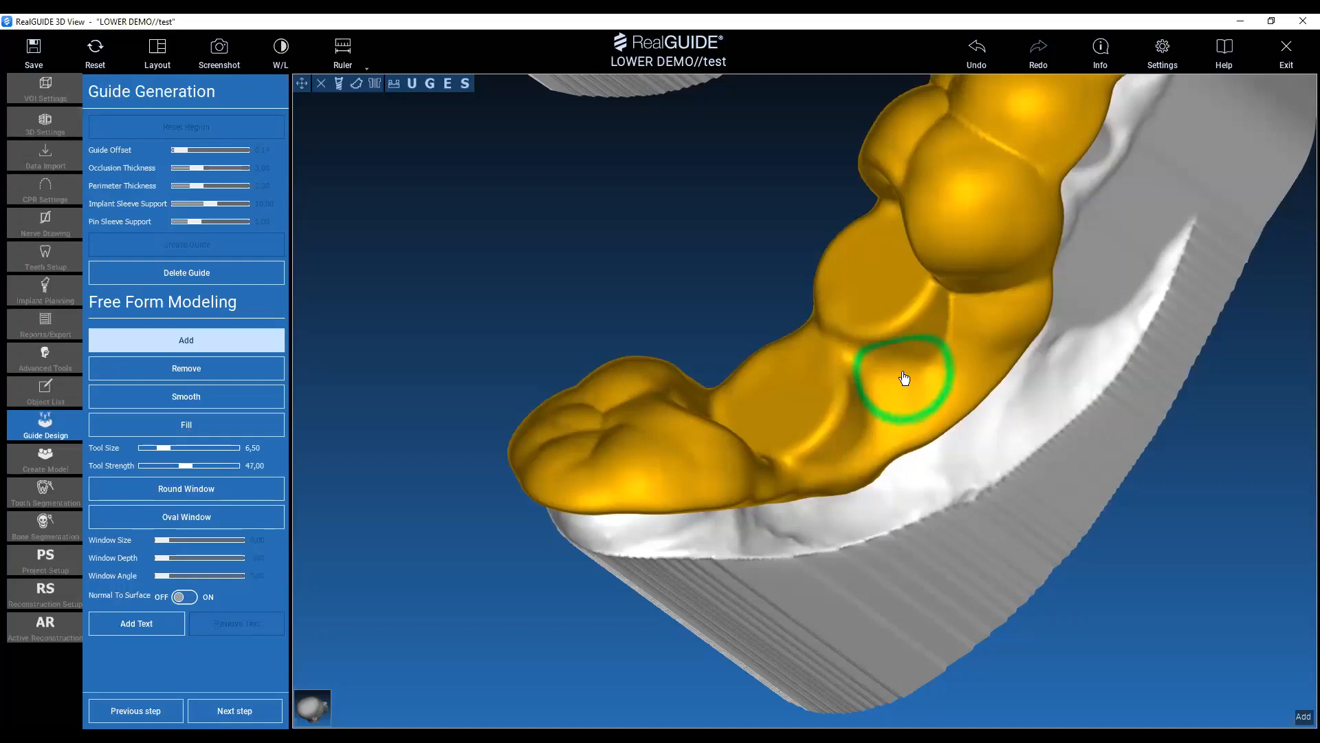
Set the Add tool strength to 58.00 and build up the guide's buccal side between the 46 and 47 sleeve supports.
{"action": "scroll", "coordinate": [904, 377], "scroll_direction": "down", "scroll_amount": 3, "text": "ctrl"}
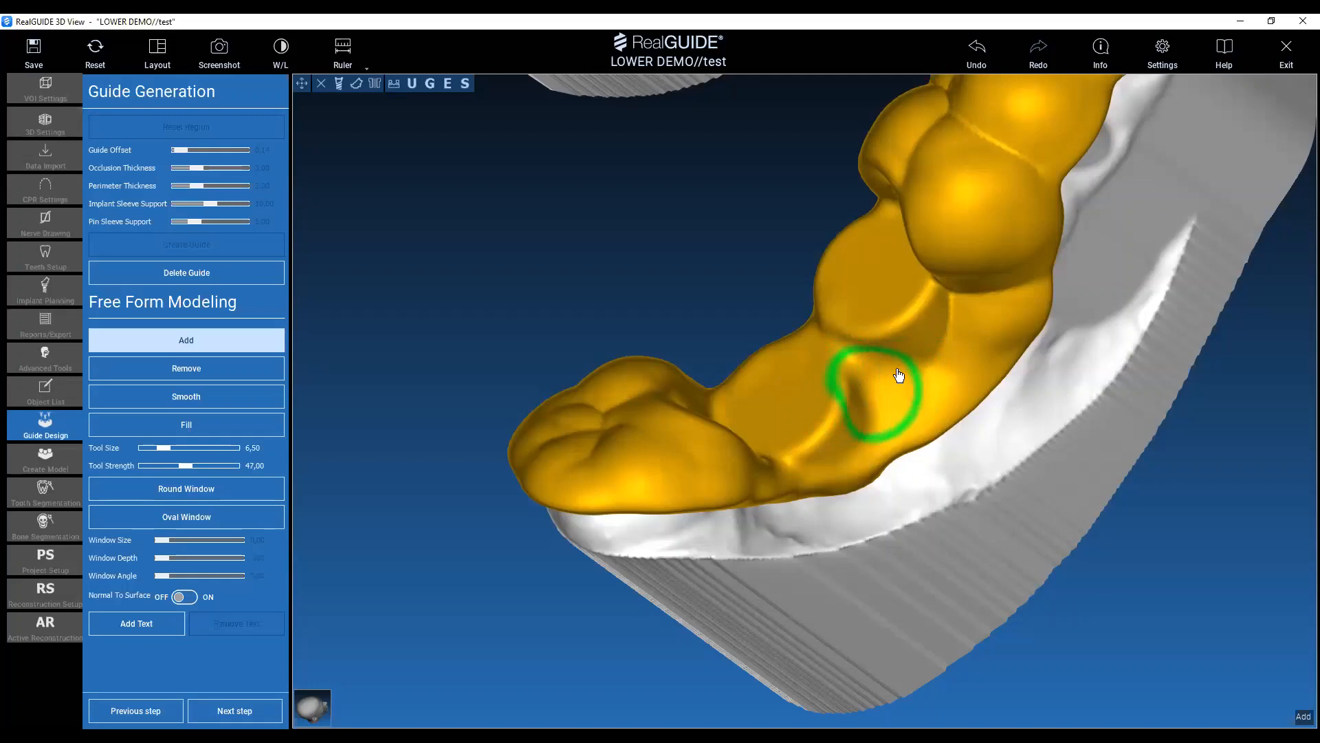
{"action": "scroll", "coordinate": [897, 375], "scroll_direction": "down", "scroll_amount": 20, "text": "ctrl"}
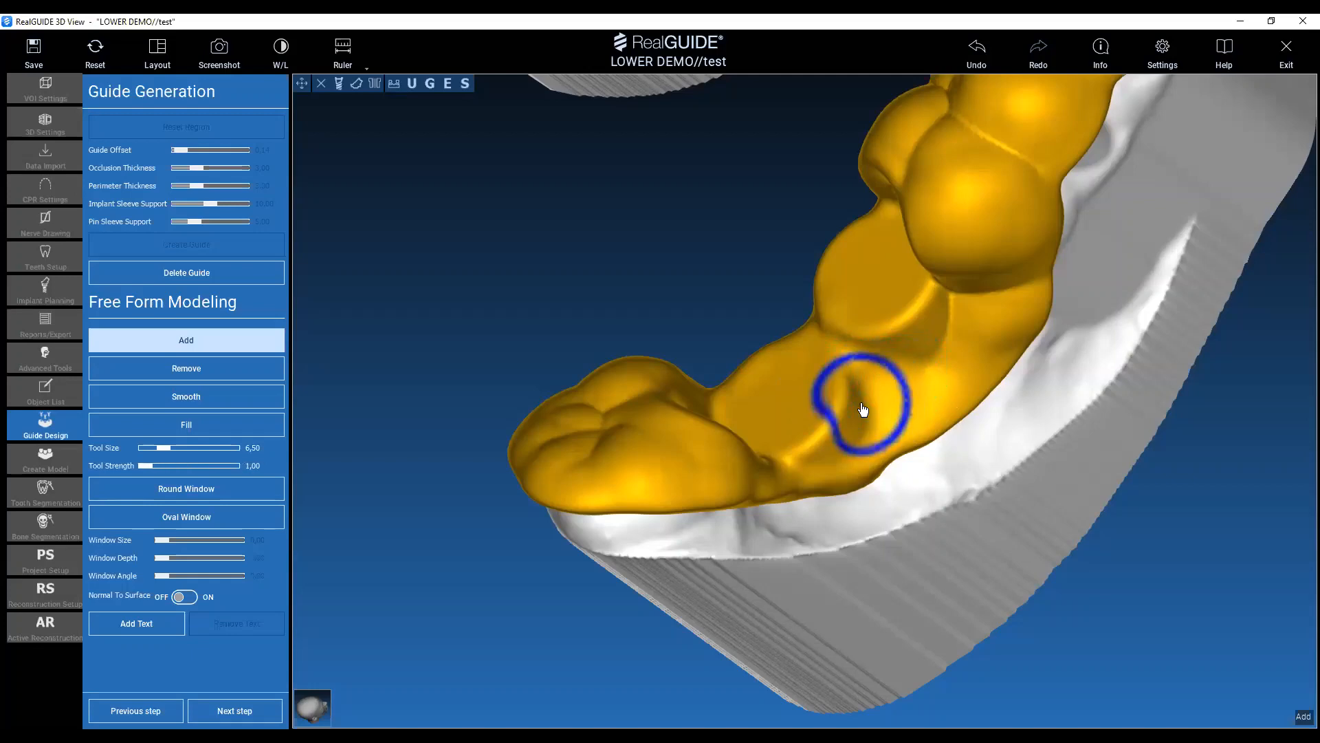
{"action": "scroll", "coordinate": [880, 397], "scroll_direction": "up", "scroll_amount": 17, "text": "ctrl"}
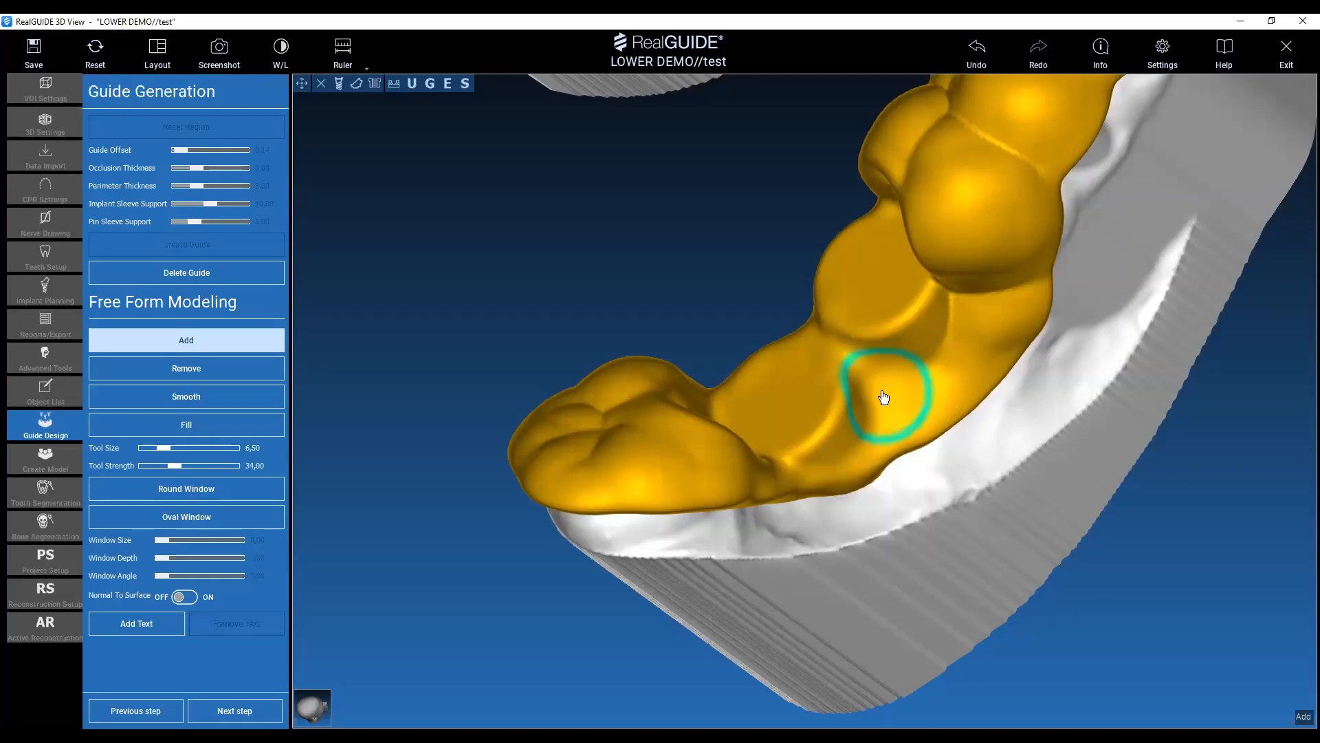
{"action": "scroll", "coordinate": [884, 397], "scroll_direction": "up", "scroll_amount": 20, "text": "ctrl"}
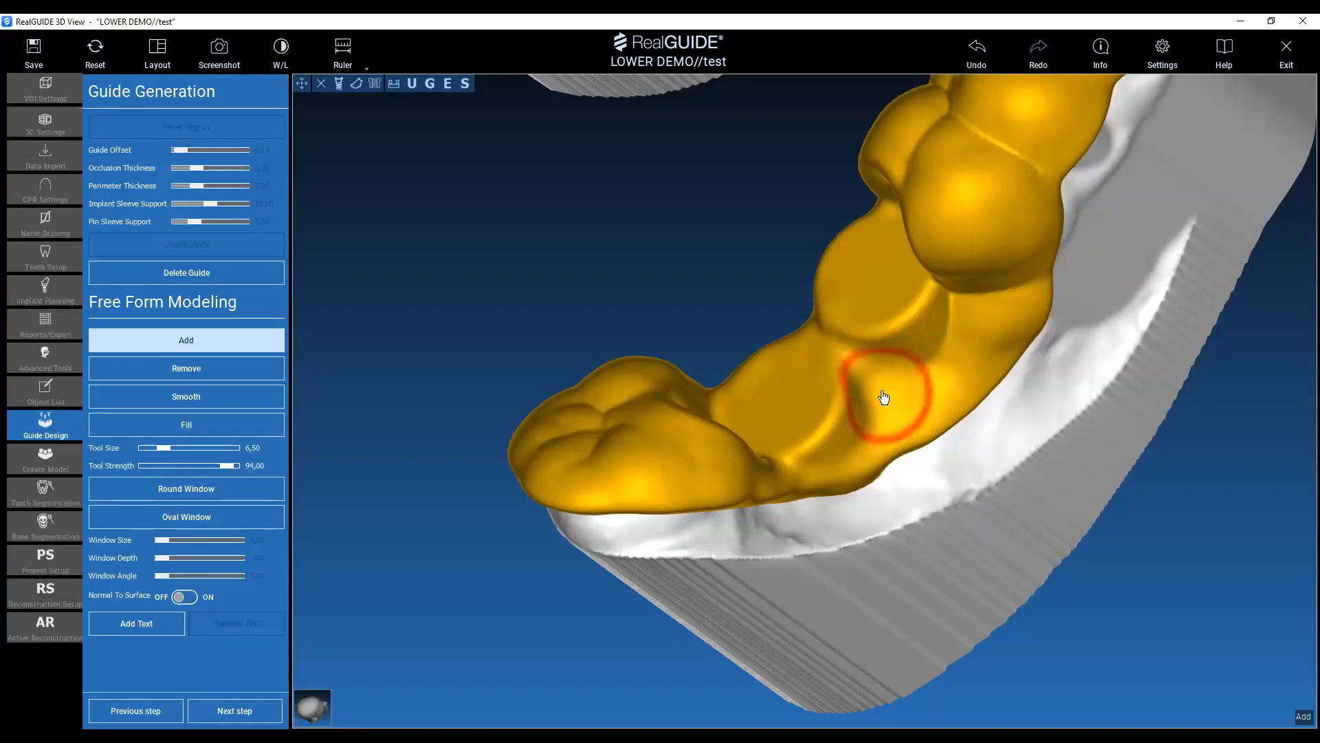
{"action": "scroll", "coordinate": [884, 397], "scroll_direction": "down", "scroll_amount": 16, "text": "ctrl"}
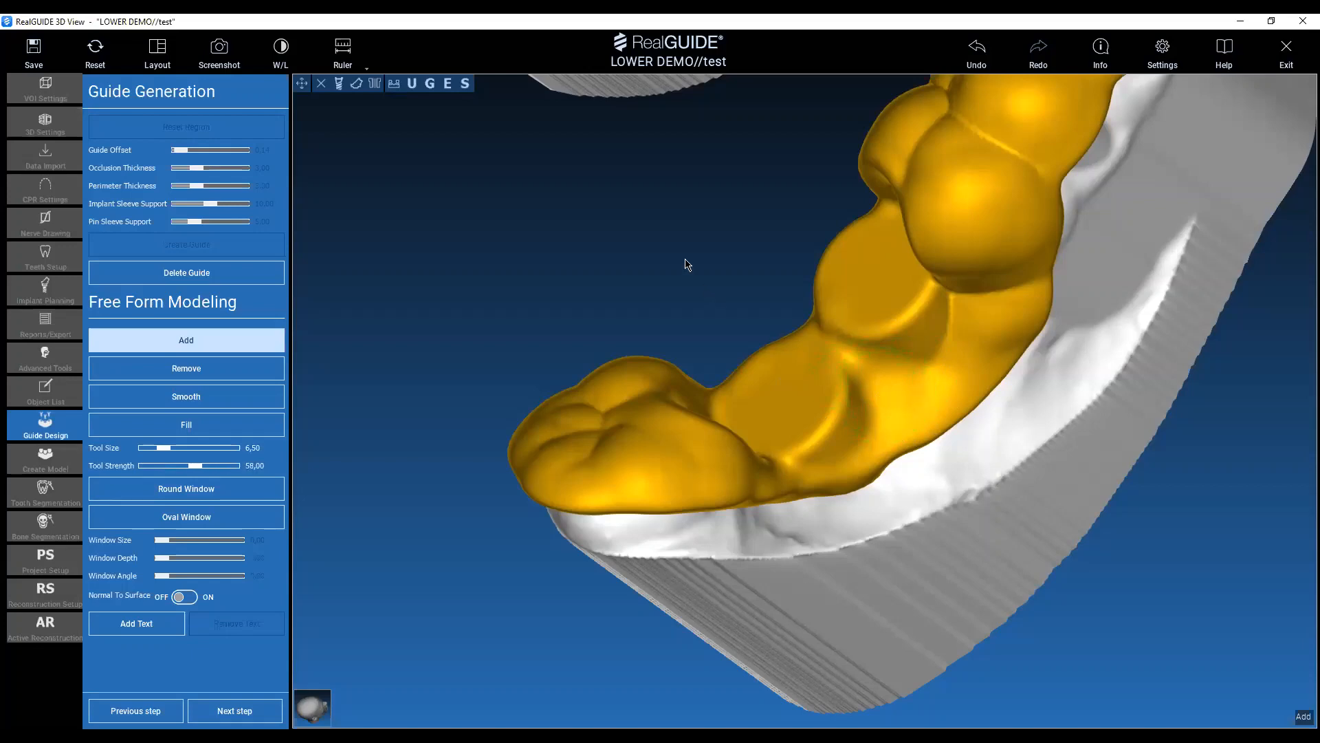
{"action": "left_click_drag", "start_coordinate": [688, 265], "coordinate": [666, 292]}
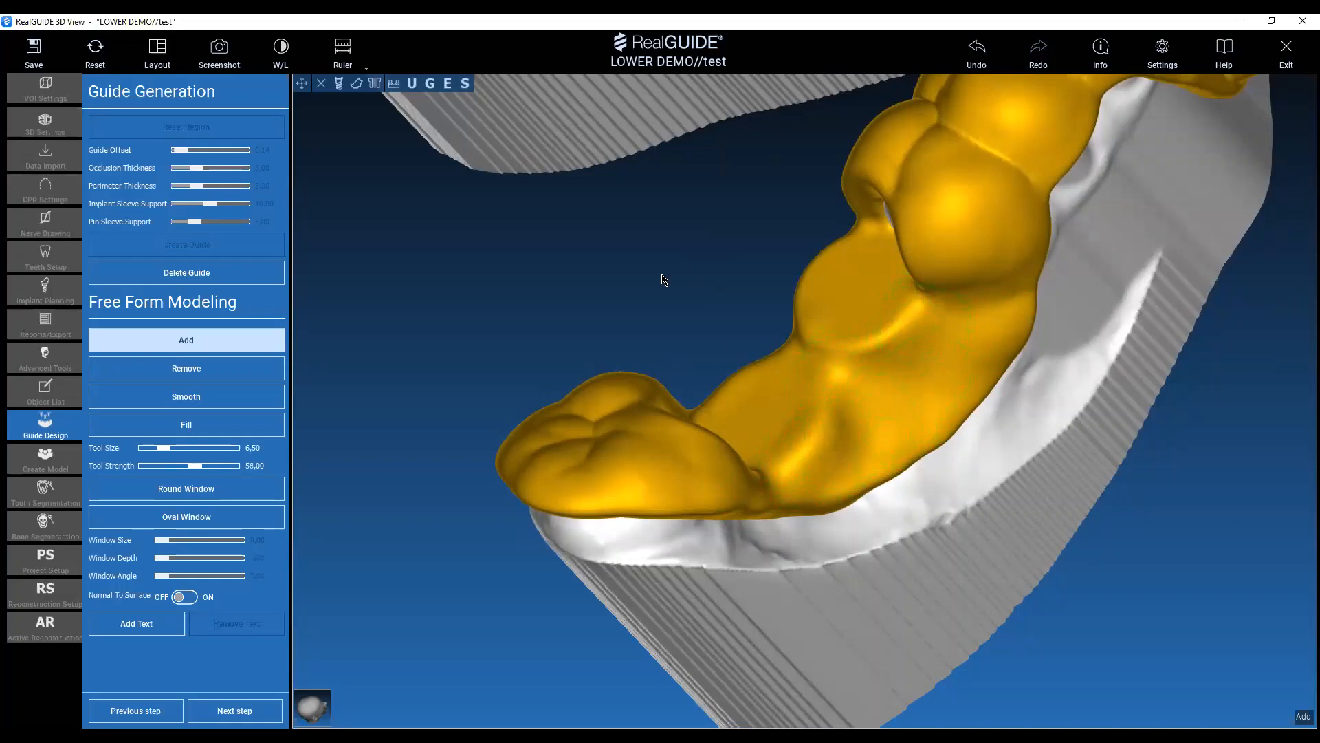
{"action": "left_click_drag", "start_coordinate": [664, 279], "coordinate": [580, 493]}
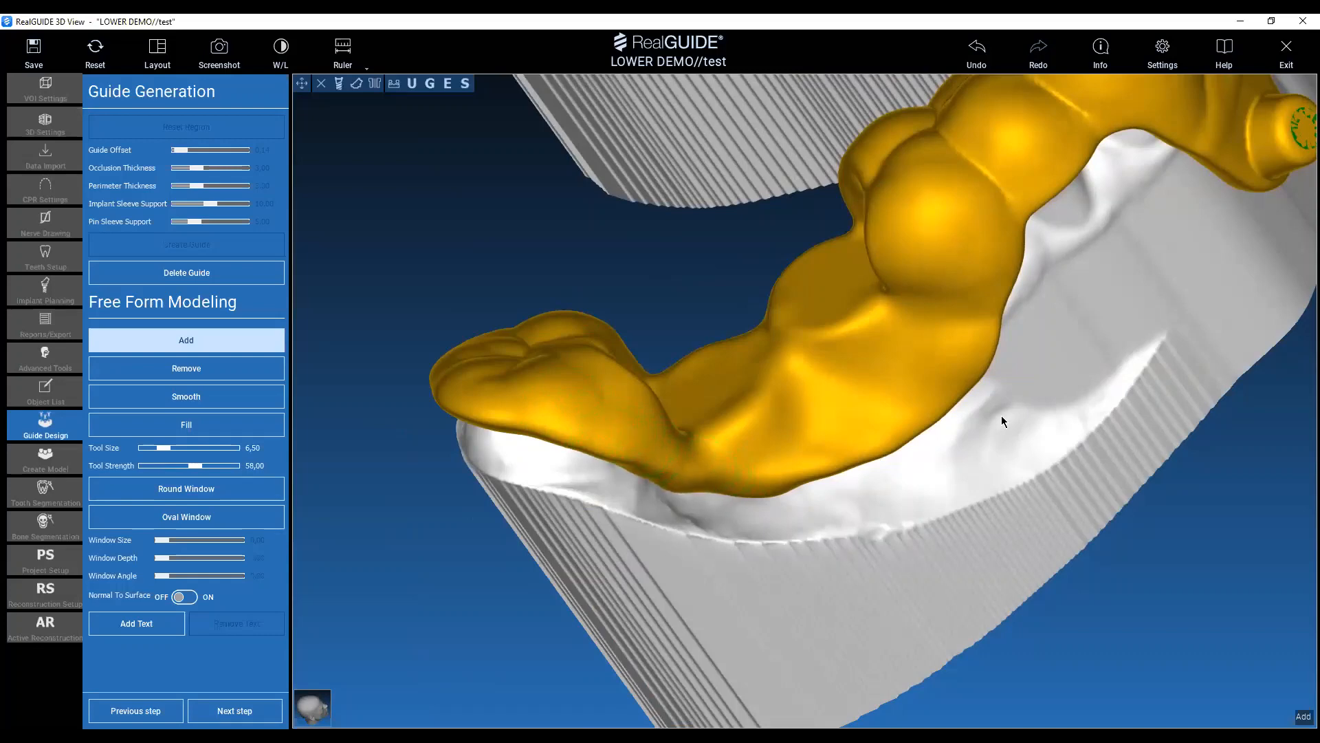
{"action": "mouse_move", "coordinate": [1001, 417]}
{"action": "left_mouse_down"}
{"action": "mouse_move", "coordinate": [698, 233]}
{"action": "mouse_move", "coordinate": [745, 519]}
{"action": "left_mouse_up"}
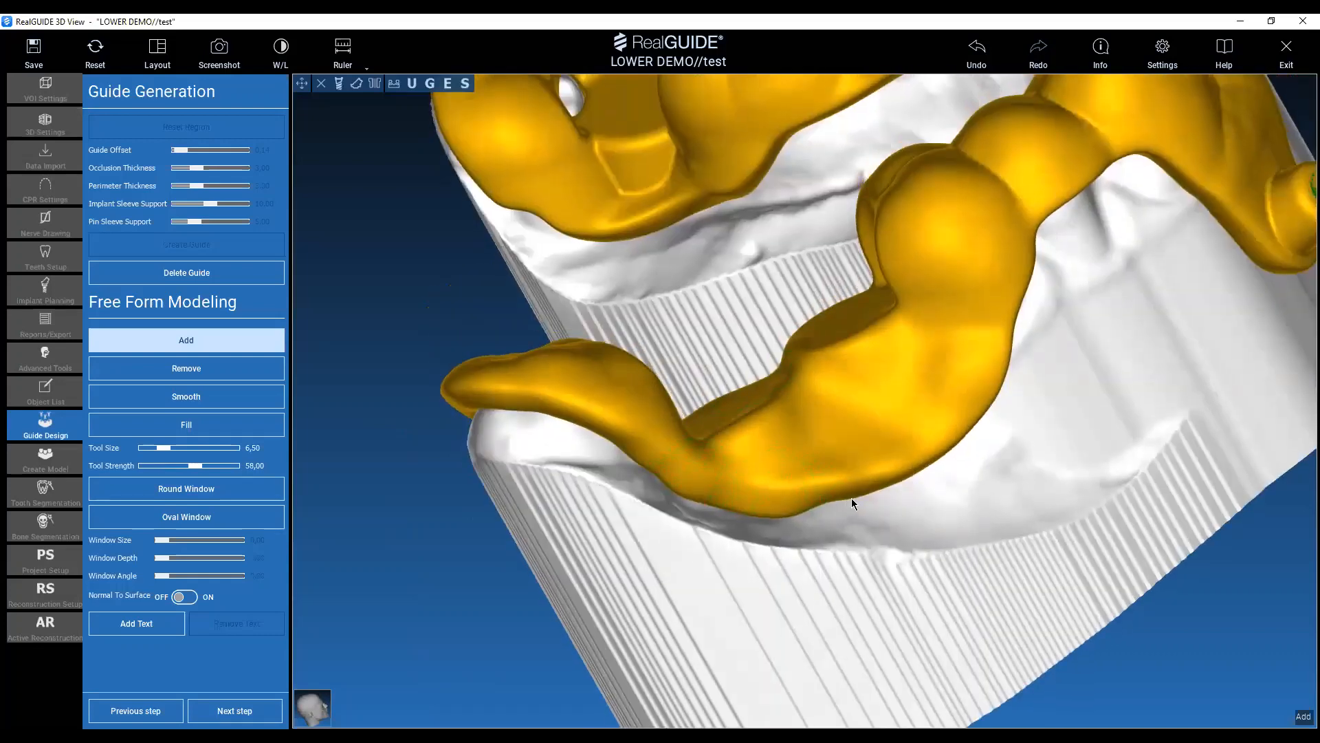
Reduce the Add tool size to 5.00 and reinforce the guide around the fixation pin sleeve support.
{"action": "mouse_move", "coordinate": [943, 456]}
{"action": "left_mouse_down"}
{"action": "mouse_move", "coordinate": [772, 545]}
{"action": "mouse_move", "coordinate": [1064, 596]}
{"action": "mouse_move", "coordinate": [952, 589]}
{"action": "mouse_move", "coordinate": [872, 377]}
{"action": "left_mouse_up"}
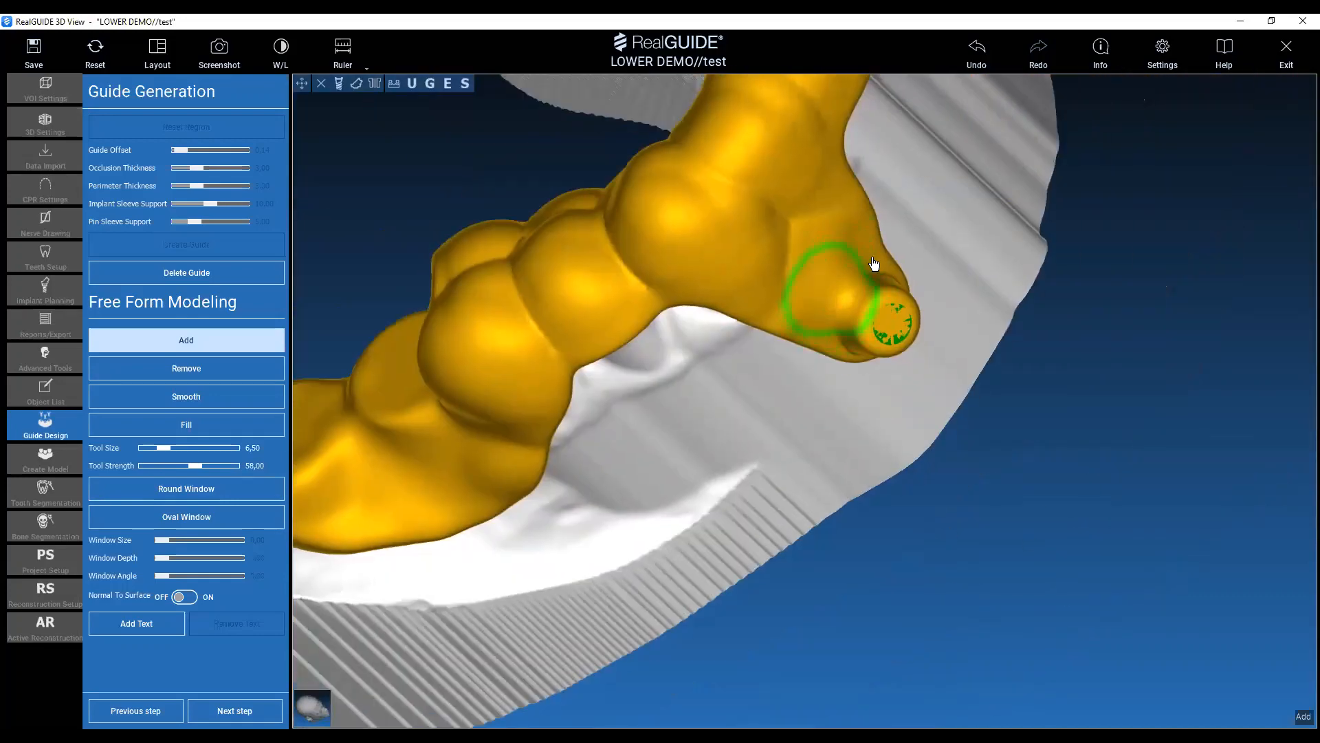
{"action": "mouse_move", "coordinate": [1073, 330]}
{"action": "left_mouse_down"}
{"action": "mouse_move", "coordinate": [973, 534]}
{"action": "mouse_move", "coordinate": [1167, 412]}
{"action": "mouse_move", "coordinate": [906, 315]}
{"action": "left_mouse_up"}
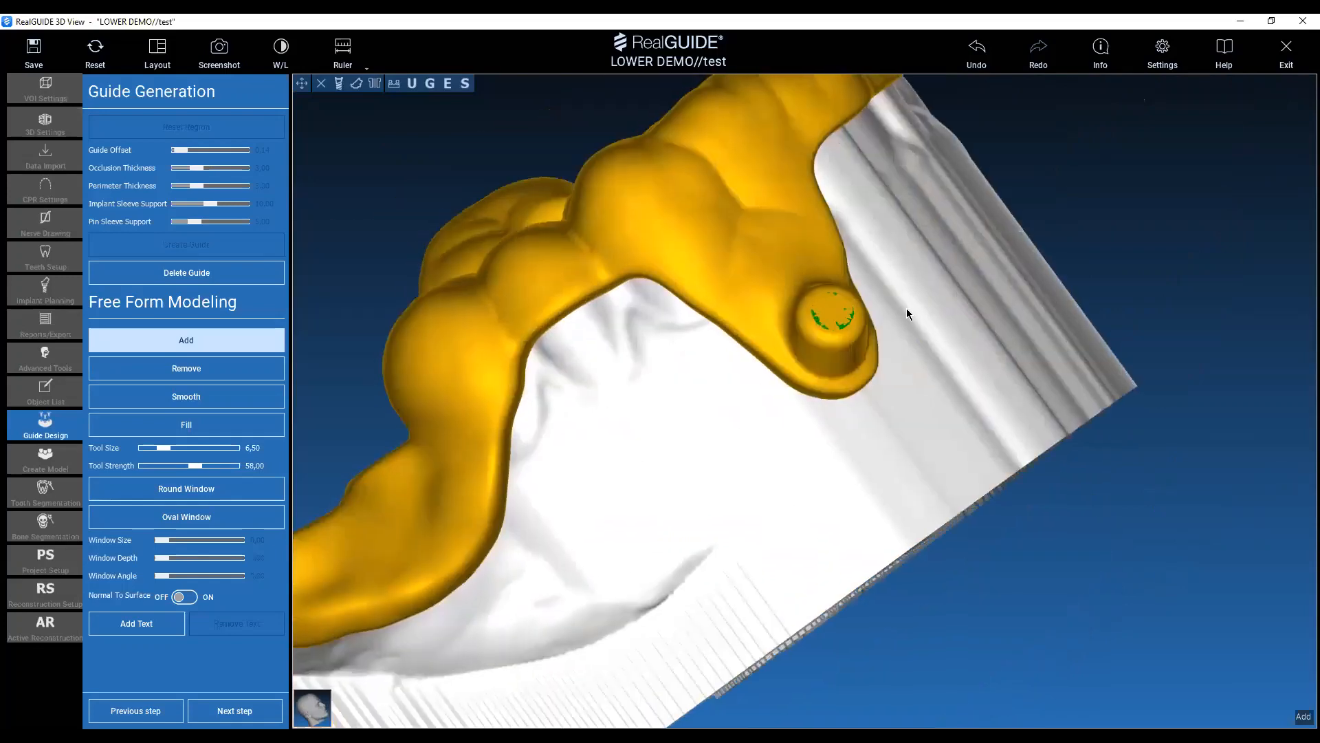
{"action": "scroll", "coordinate": [788, 357], "scroll_direction": "up", "scroll_amount": 2}
{"action": "scroll", "coordinate": [788, 334], "scroll_direction": "down", "scroll_amount": 4, "text": "ctrl"}
{"action": "scroll", "coordinate": [784, 323], "scroll_direction": "down", "scroll_amount": 1}
{"action": "scroll", "coordinate": [784, 324], "scroll_direction": "up", "scroll_amount": 3, "text": "ctrl"}
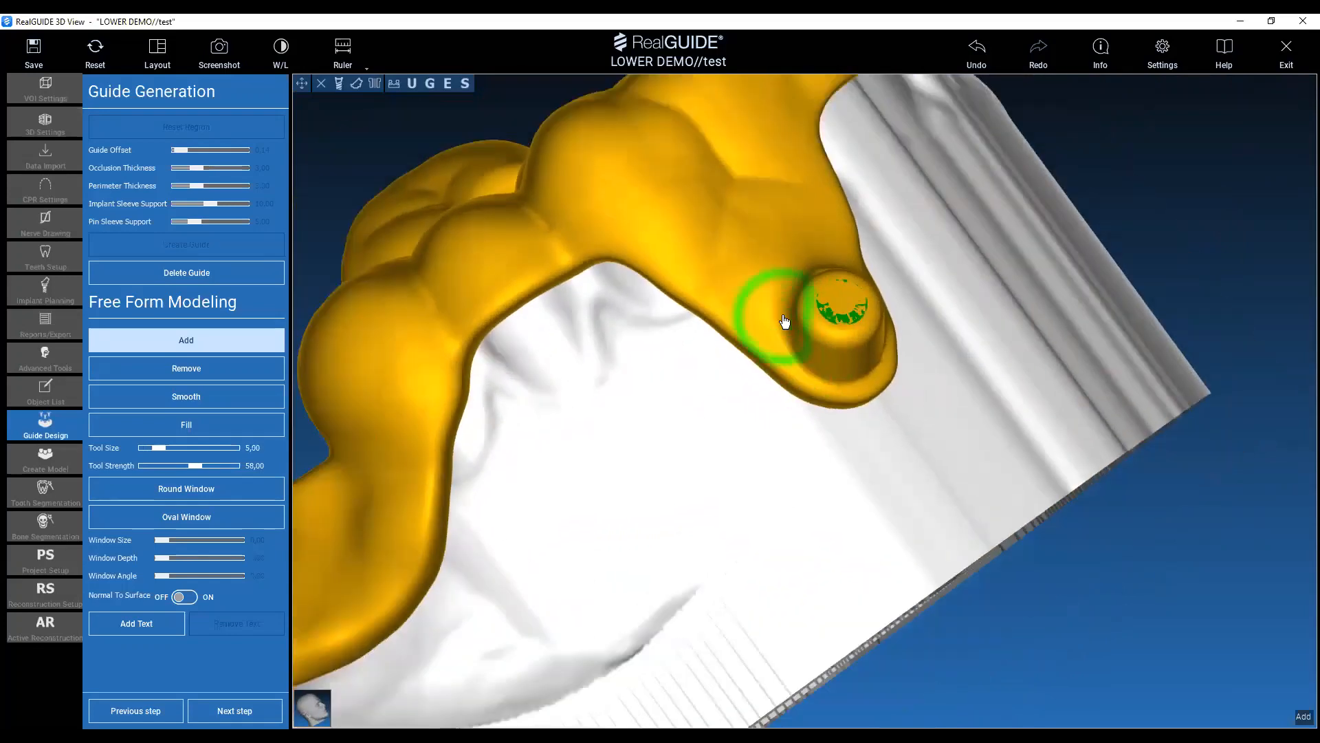
{"action": "mouse_move", "coordinate": [851, 392]}
{"action": "left_mouse_down"}
{"action": "mouse_move", "coordinate": [991, 204]}
{"action": "mouse_move", "coordinate": [855, 286]}
{"action": "left_mouse_up"}
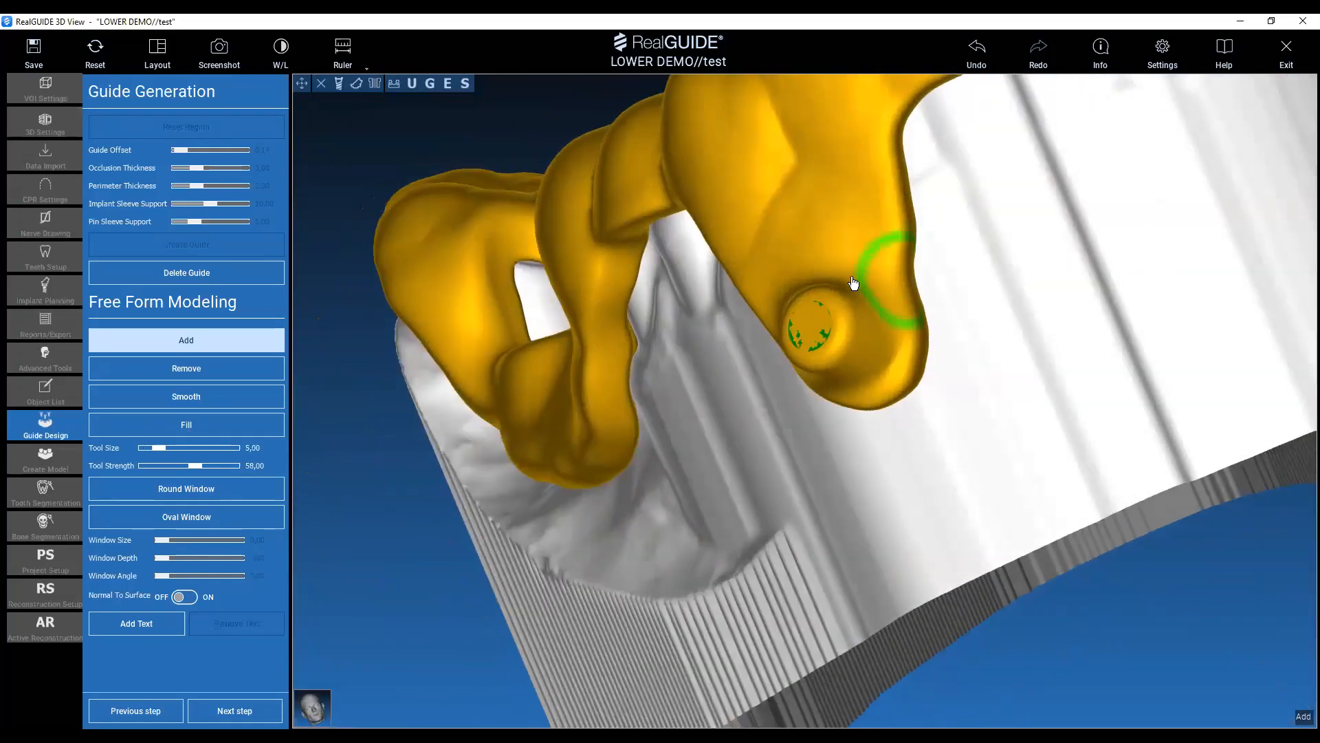
{"action": "mouse_move", "coordinate": [887, 462]}
{"action": "left_mouse_down"}
{"action": "mouse_move", "coordinate": [890, 489]}
{"action": "mouse_move", "coordinate": [787, 378]}
{"action": "left_mouse_up"}
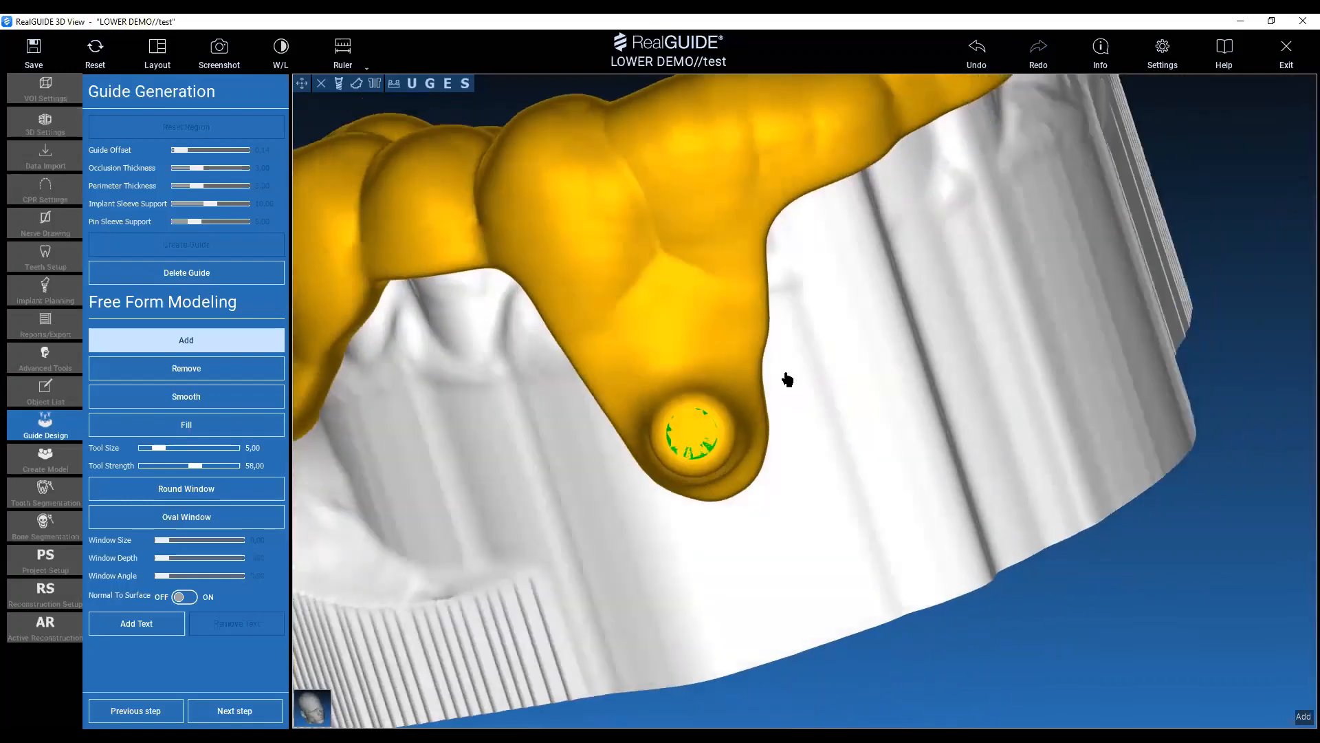
{"action": "mouse_move", "coordinate": [1052, 364]}
{"action": "left_mouse_down"}
{"action": "mouse_move", "coordinate": [986, 445]}
{"action": "mouse_move", "coordinate": [780, 374]}
{"action": "mouse_move", "coordinate": [831, 440]}
{"action": "left_mouse_up"}
{"action": "scroll", "coordinate": [830, 440], "scroll_direction": "down", "scroll_amount": 3}
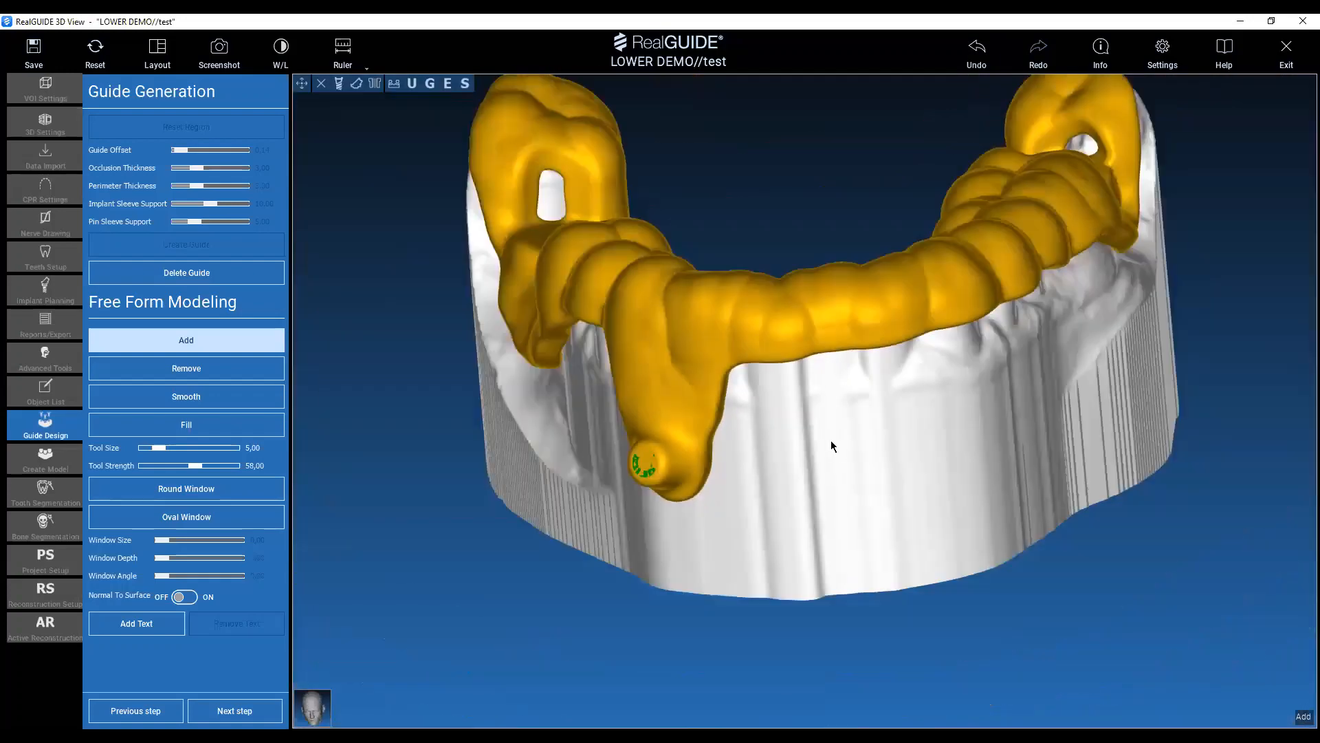
Add material around the implant 37 sleeve support on the guide's left side with tool size 5.00.
{"action": "mouse_move", "coordinate": [1128, 414]}
{"action": "left_mouse_down"}
{"action": "mouse_move", "coordinate": [881, 520]}
{"action": "mouse_move", "coordinate": [819, 429]}
{"action": "mouse_move", "coordinate": [947, 303]}
{"action": "left_mouse_up"}
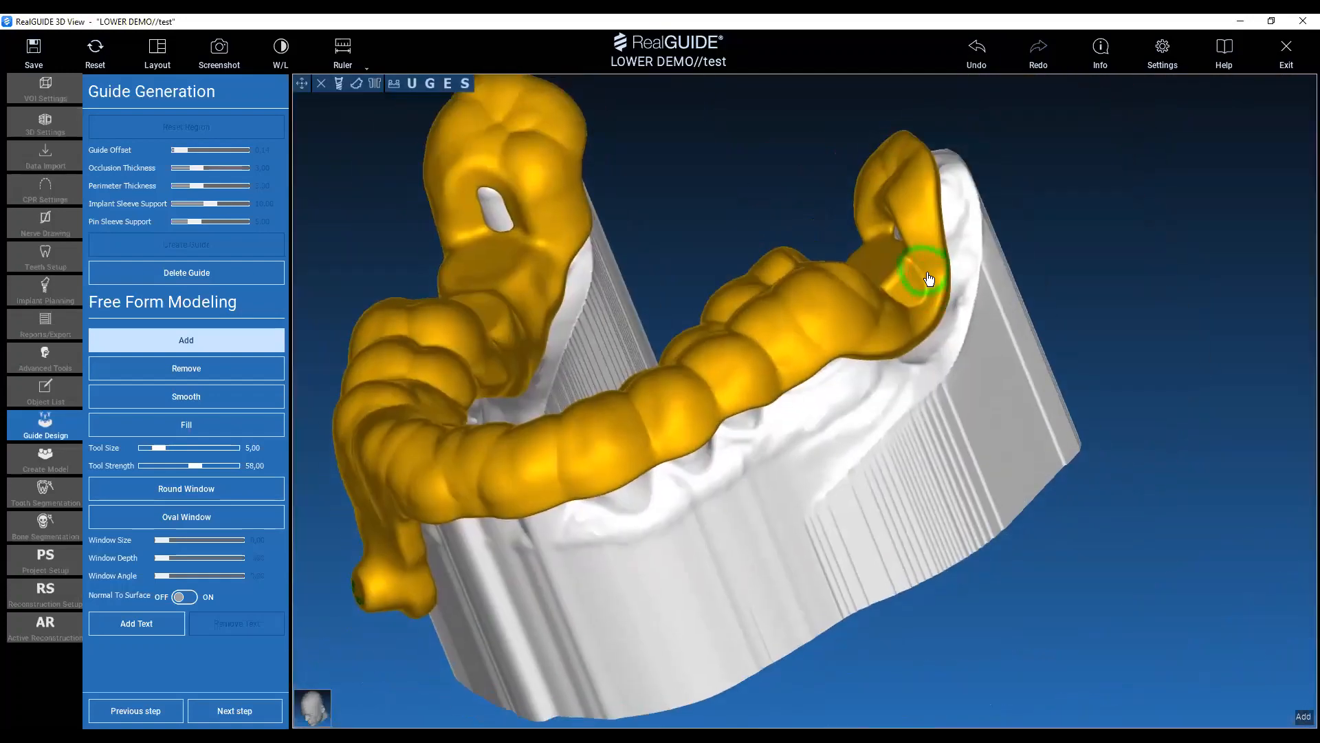
{"action": "mouse_move", "coordinate": [785, 216]}
{"action": "left_mouse_down"}
{"action": "mouse_move", "coordinate": [711, 157]}
{"action": "mouse_move", "coordinate": [704, 131]}
{"action": "left_mouse_up"}
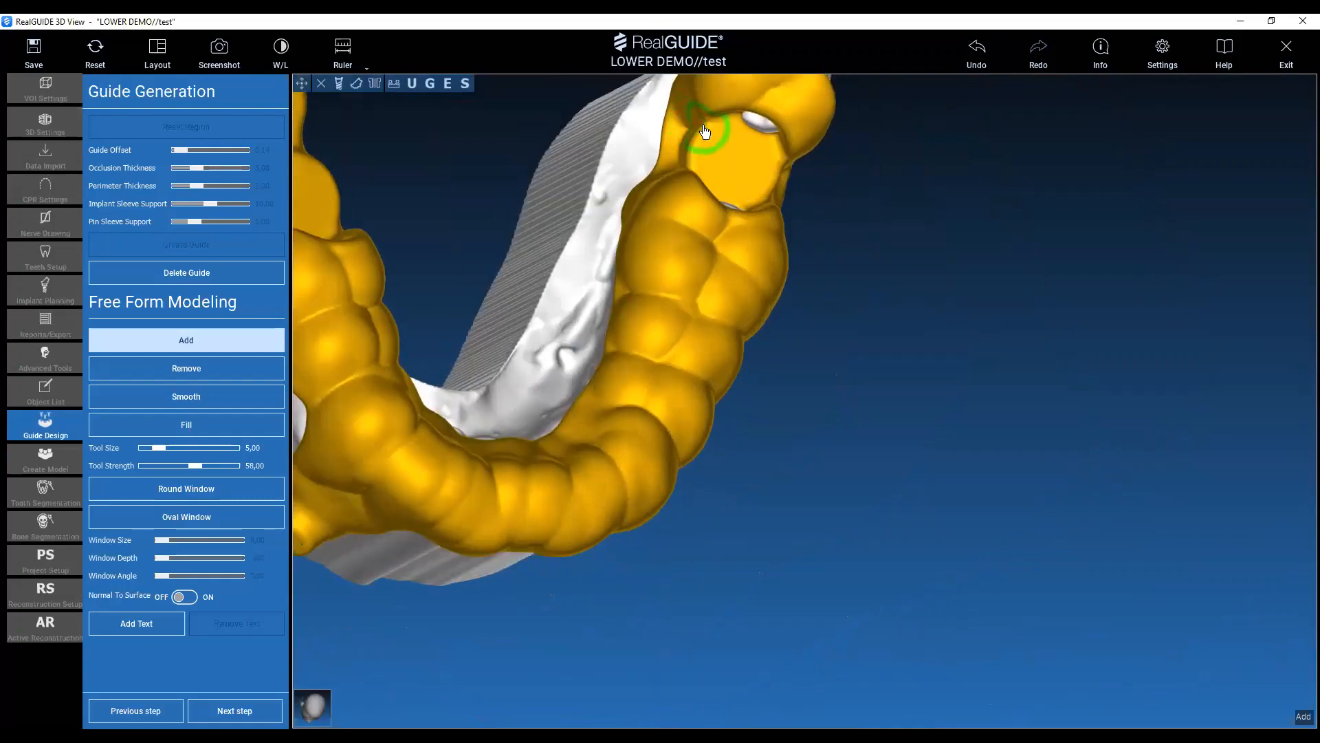
{"action": "mouse_move", "coordinate": [568, 114]}
{"action": "left_mouse_down"}
{"action": "mouse_move", "coordinate": [687, 116]}
{"action": "mouse_move", "coordinate": [1162, 386]}
{"action": "mouse_move", "coordinate": [1078, 533]}
{"action": "mouse_move", "coordinate": [1067, 496]}
{"action": "mouse_move", "coordinate": [1052, 497]}
{"action": "left_mouse_up"}
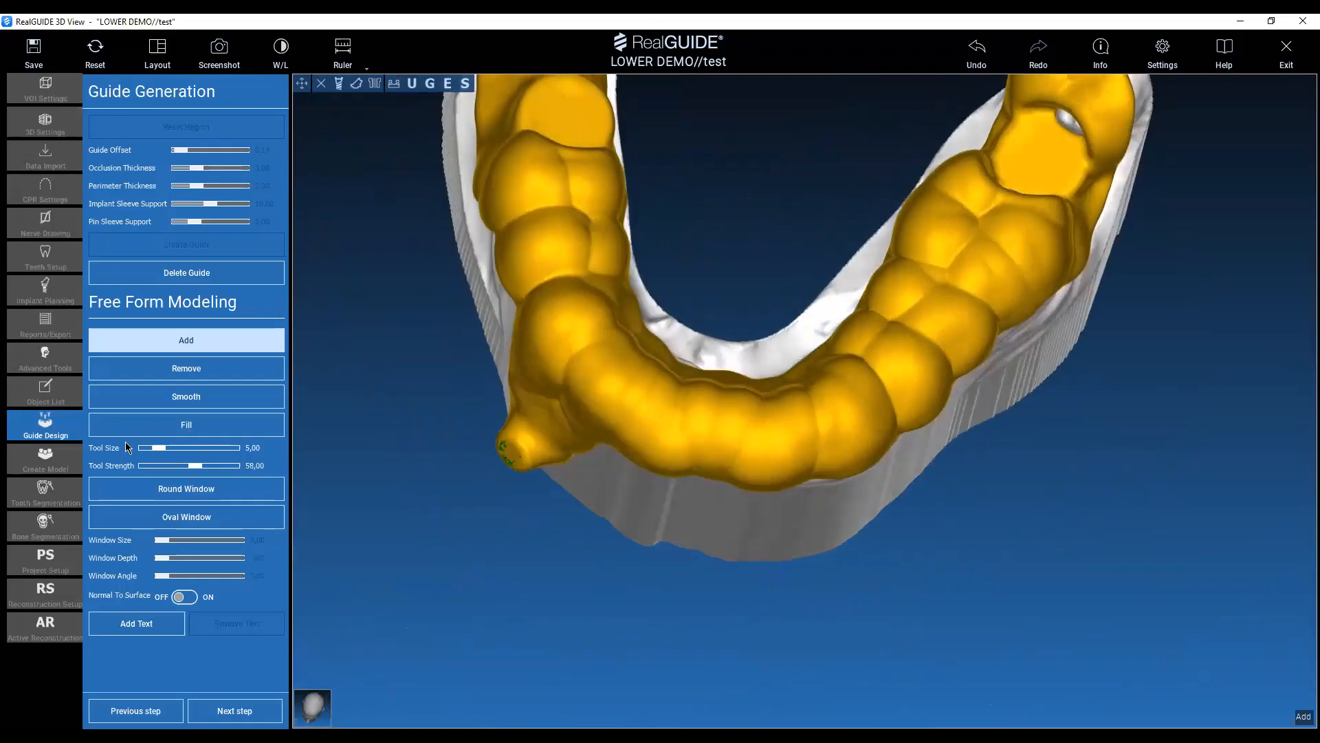
Cut a round window with size 5.00 and depth 20.00 through the guide at the front teeth.
{"action": "left_click", "coordinate": [227, 495]}
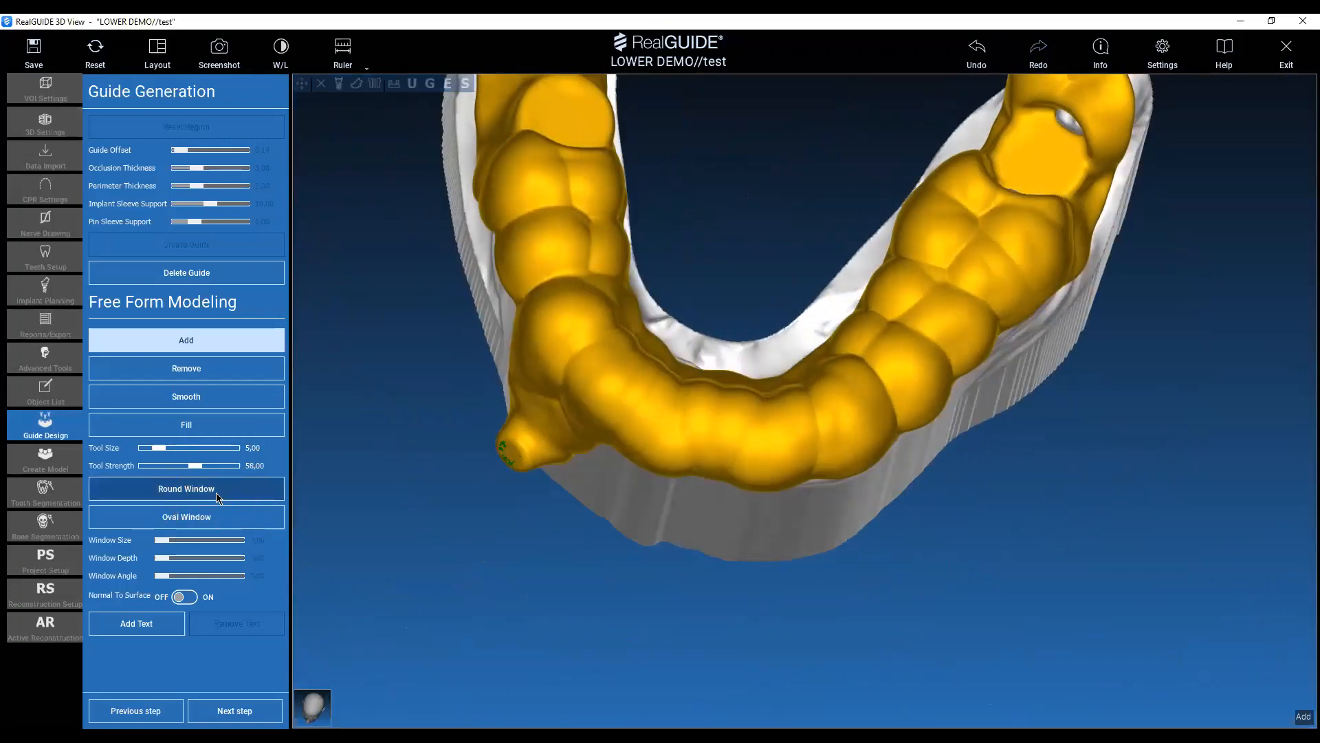
{"action": "left_click_drag", "start_coordinate": [671, 624], "coordinate": [703, 700]}
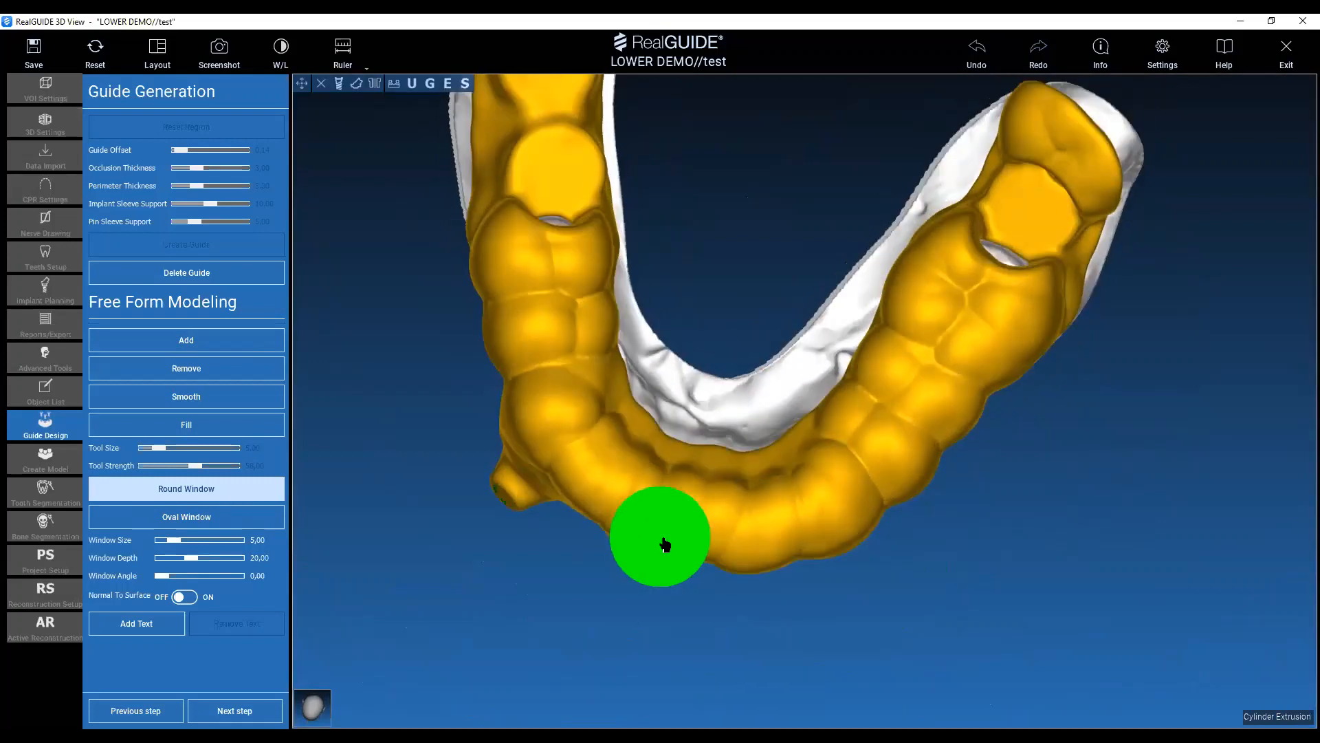
{"action": "left_click", "coordinate": [664, 553]}
Set the round window size to 6.50 and cut a second window on the buccal side of the left premolars.
{"action": "left_click_drag", "start_coordinate": [665, 554], "coordinate": [718, 398]}
{"action": "middle_click_drag", "start_coordinate": [1015, 503], "coordinate": [733, 553]}
{"action": "left_click_drag", "start_coordinate": [770, 465], "coordinate": [678, 571]}
{"action": "scroll", "coordinate": [627, 386], "scroll_direction": "up", "scroll_amount": 1}
{"action": "scroll", "coordinate": [629, 392], "scroll_direction": "up", "scroll_amount": 2}
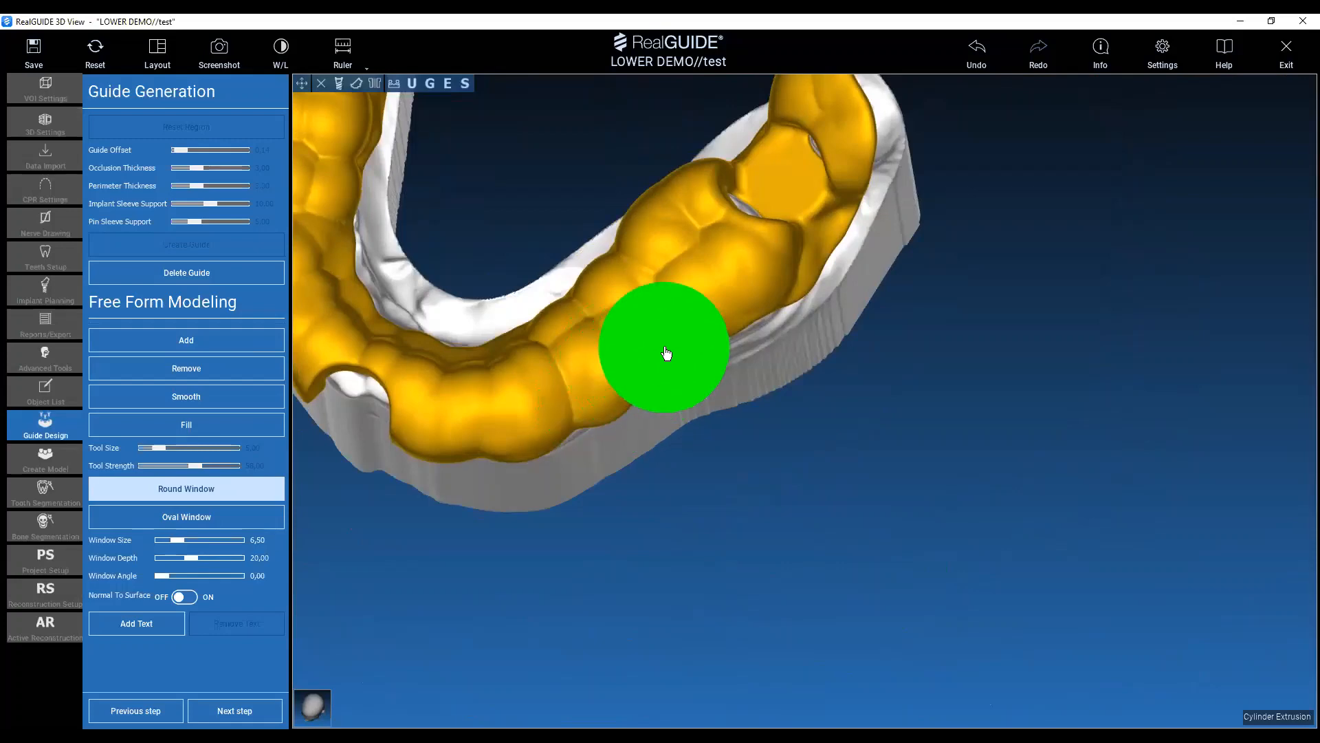
{"action": "left_click_drag", "start_coordinate": [678, 370], "coordinate": [1148, 425]}
{"action": "left_click_drag", "start_coordinate": [866, 235], "coordinate": [815, 316]}
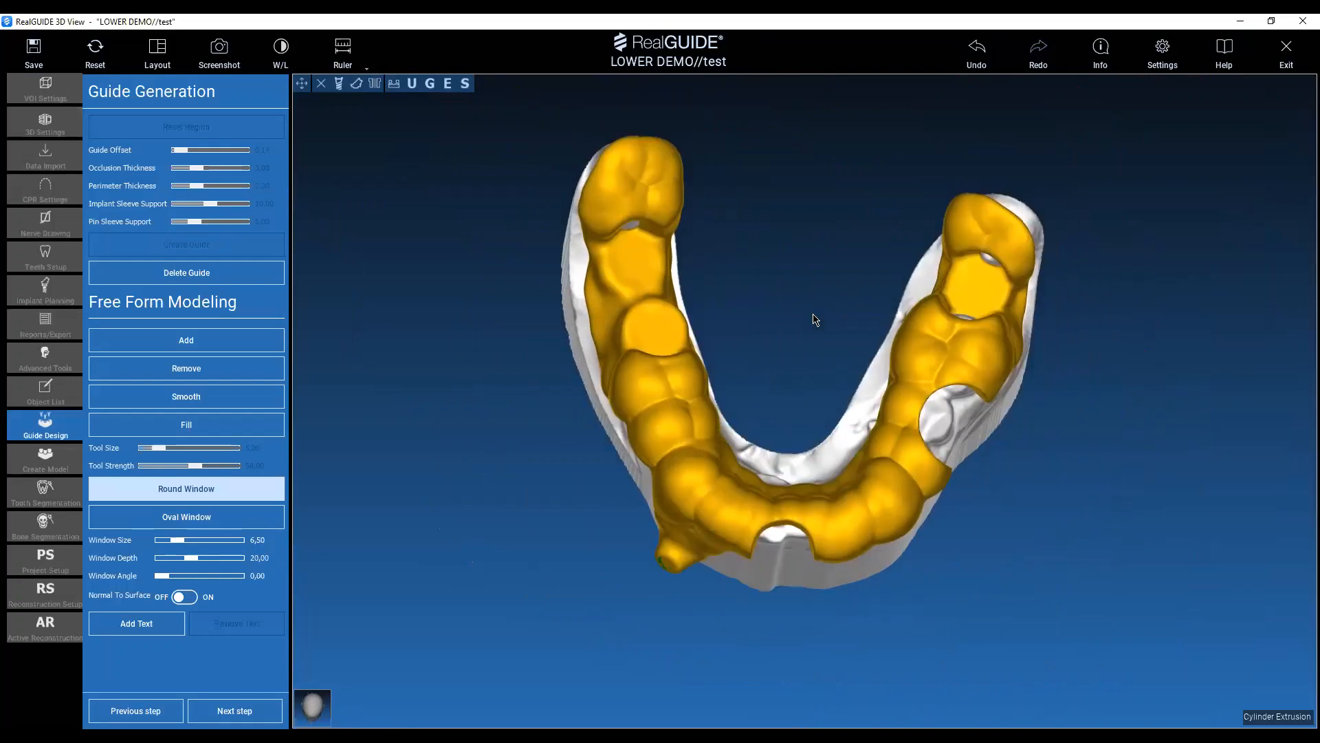
Place the engraved text NAME, size 1.0 and depth 2.0, on the lingual side of the guide's front section.
{"action": "left_click", "coordinate": [125, 620]}
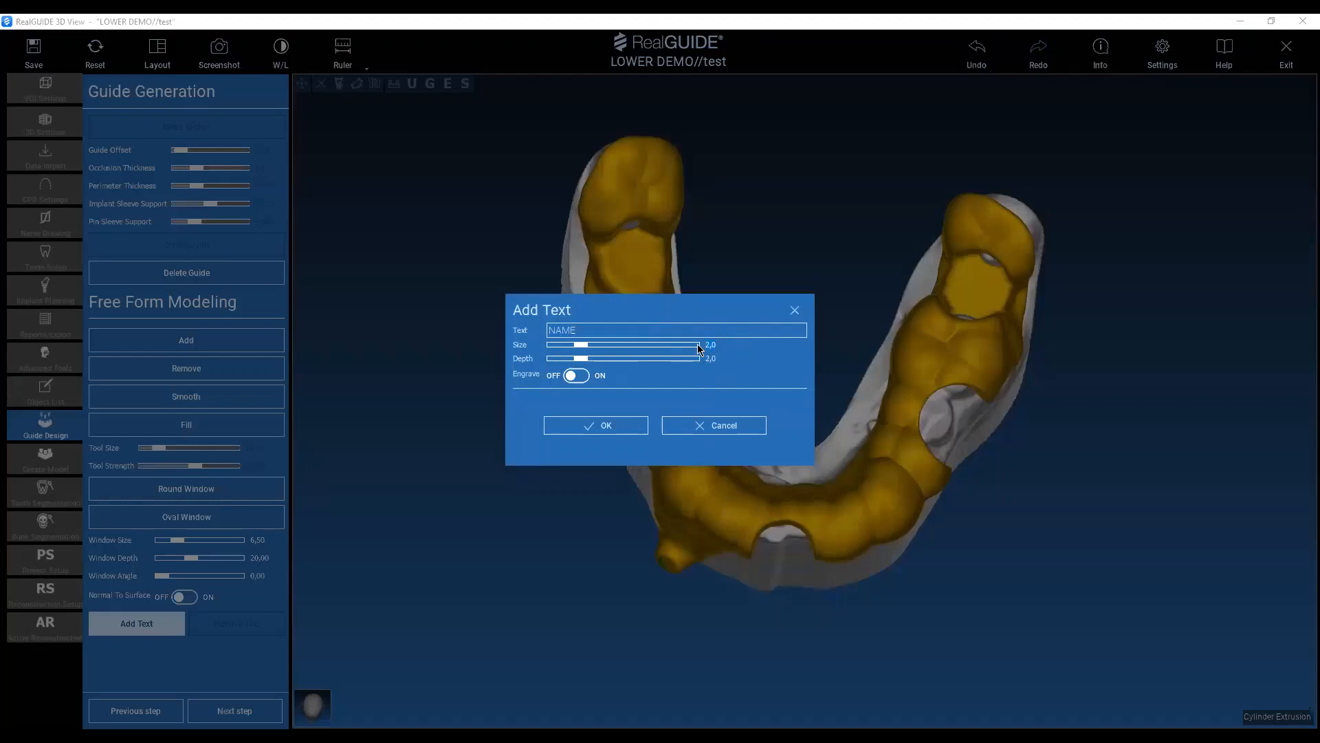
{"action": "left_click", "coordinate": [565, 345]}
{"action": "left_click", "coordinate": [595, 423]}
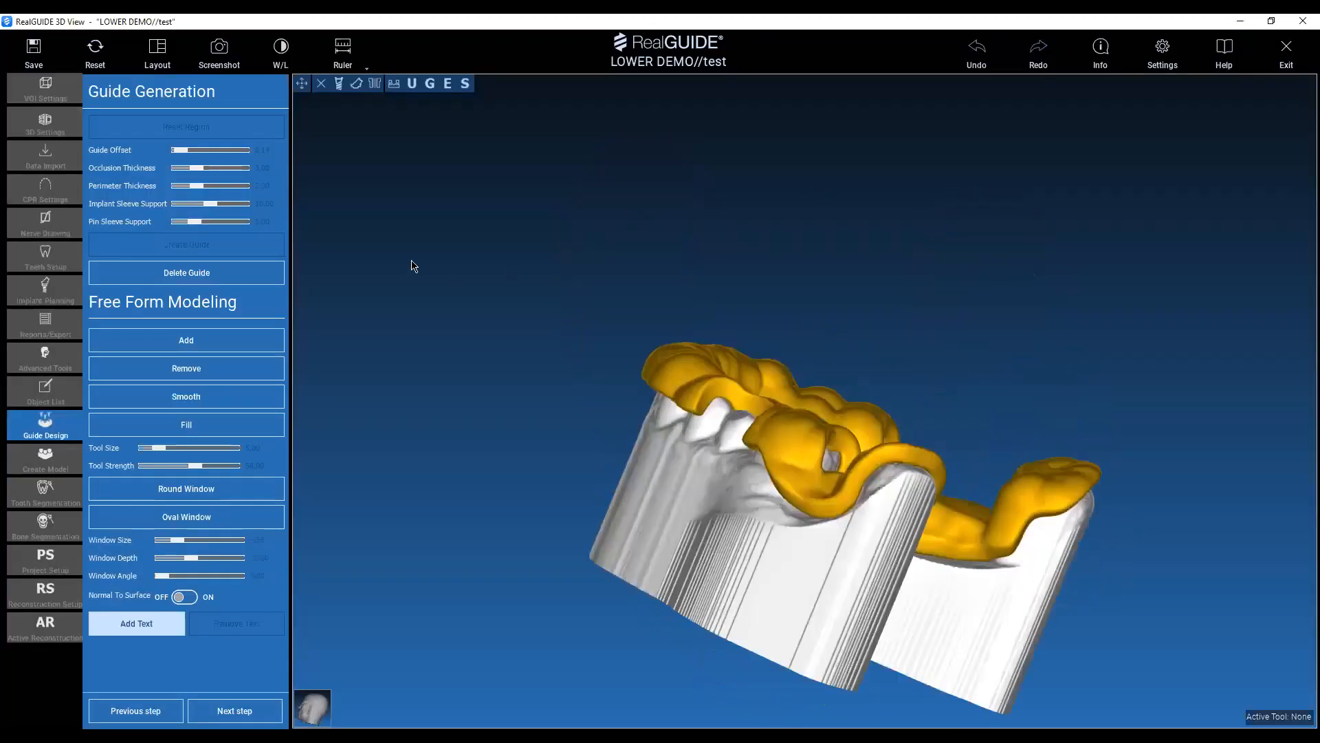
{"action": "left_click_drag", "start_coordinate": [414, 266], "coordinate": [837, 356]}
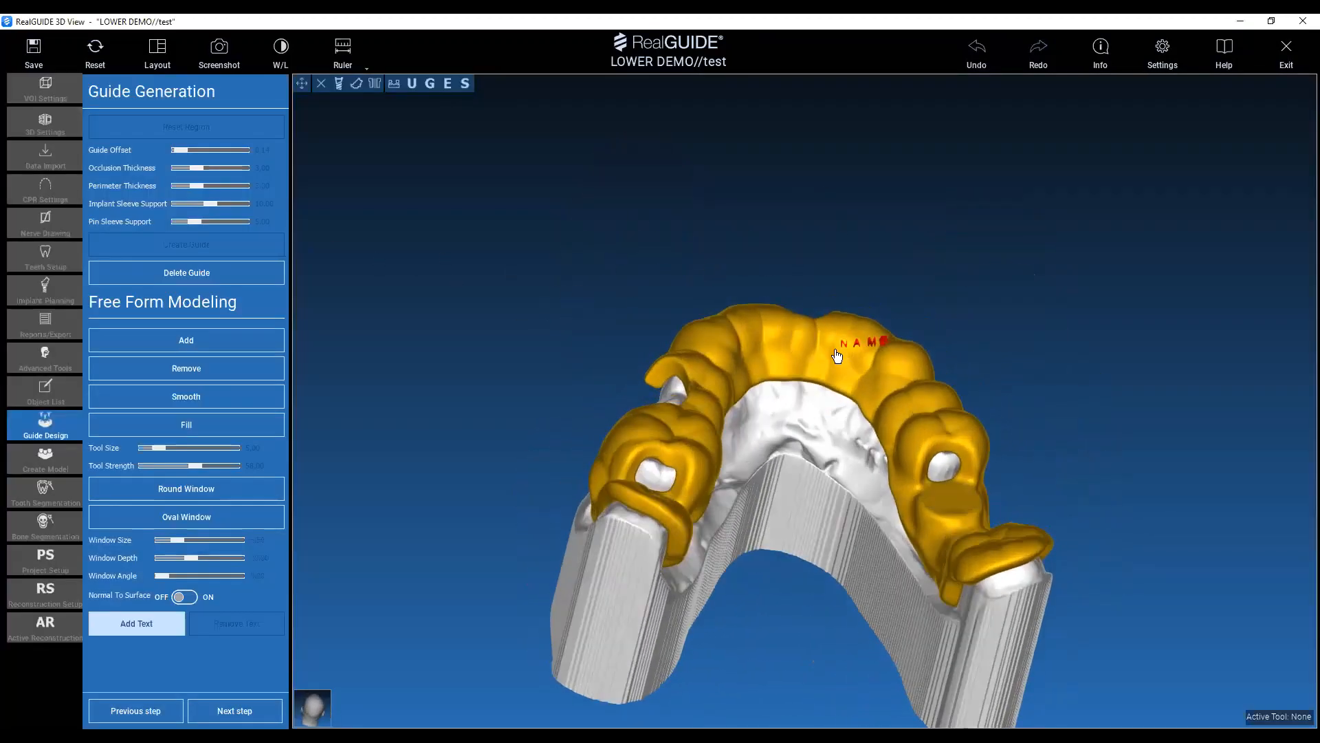
{"action": "left_click_drag", "start_coordinate": [724, 209], "coordinate": [779, 369]}
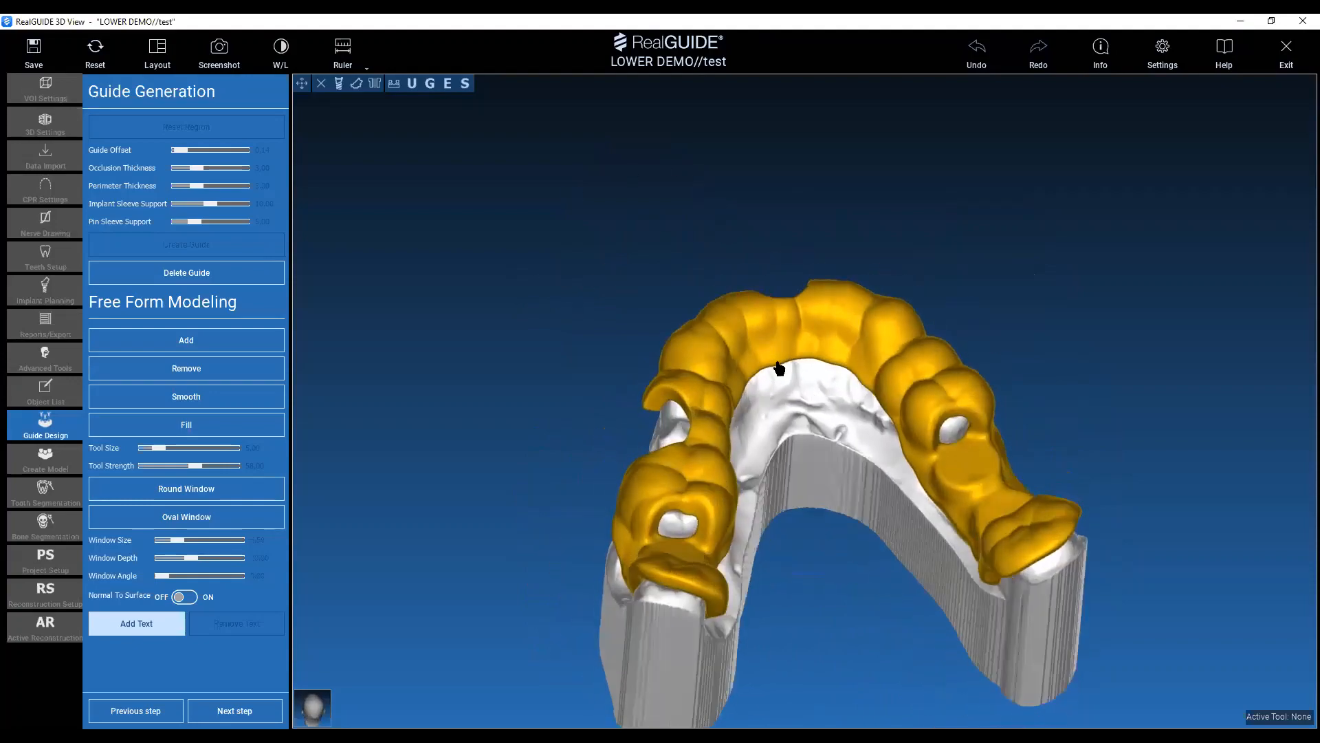
{"action": "left_click", "coordinate": [786, 353]}
Check the finished guide from the front and proceed to the report and export stage.
{"action": "left_click_drag", "start_coordinate": [569, 312], "coordinate": [612, 477]}
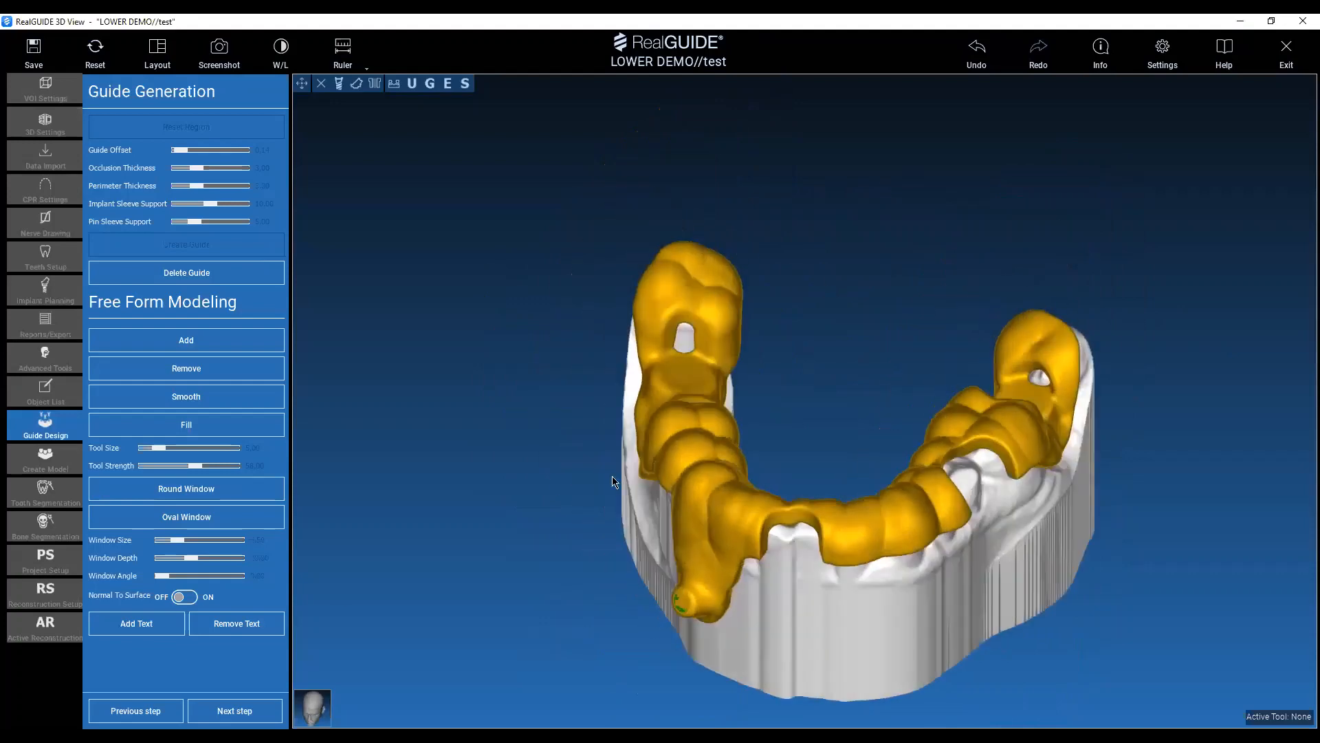
{"action": "left_click", "coordinate": [247, 711]}
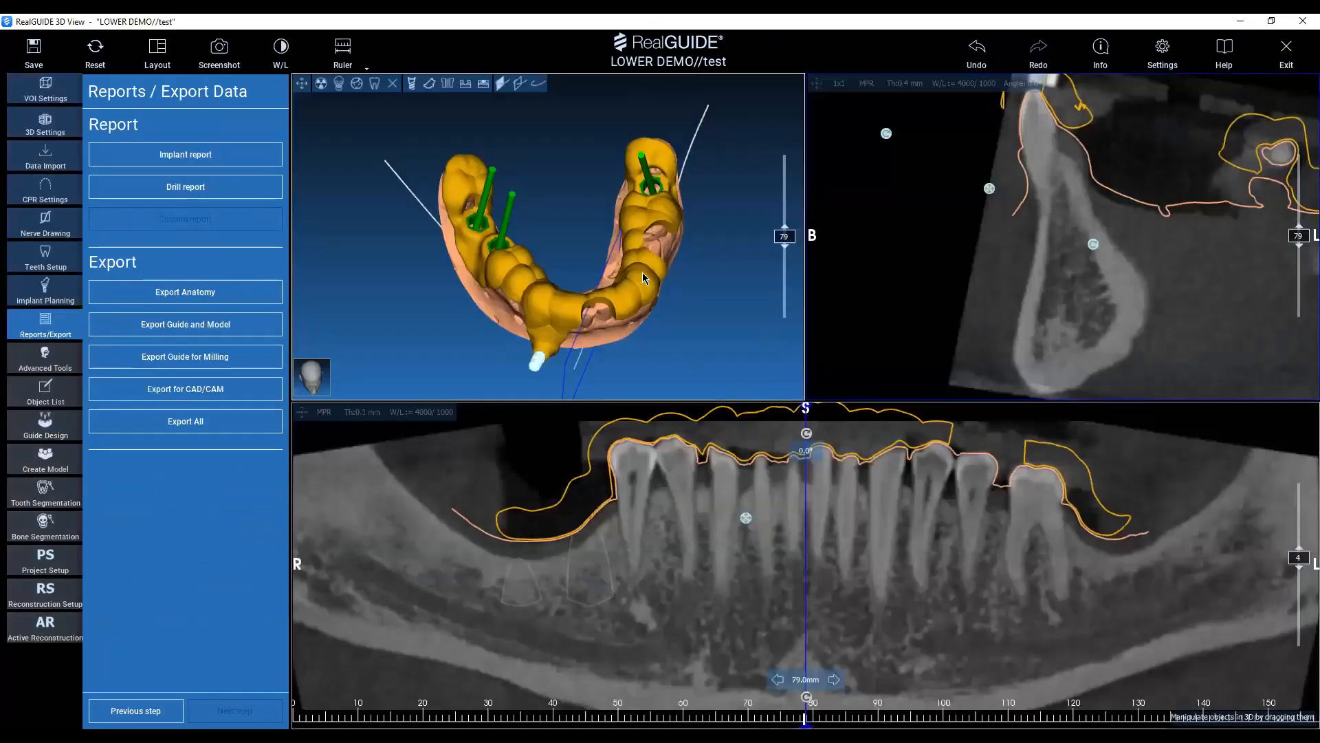
Hide the implants and the anatomy model in the 3D view and inspect the hexagonal sleeve seats of the guide's two neighbouring implant holes.
{"action": "mouse_move", "coordinate": [608, 239]}
{"action": "left_mouse_down"}
{"action": "mouse_move", "coordinate": [577, 221]}
{"action": "mouse_move", "coordinate": [507, 245]}
{"action": "mouse_move", "coordinate": [545, 257]}
{"action": "mouse_move", "coordinate": [623, 169]}
{"action": "mouse_move", "coordinate": [618, 303]}
{"action": "mouse_move", "coordinate": [577, 206]}
{"action": "mouse_move", "coordinate": [602, 218]}
{"action": "left_mouse_up"}
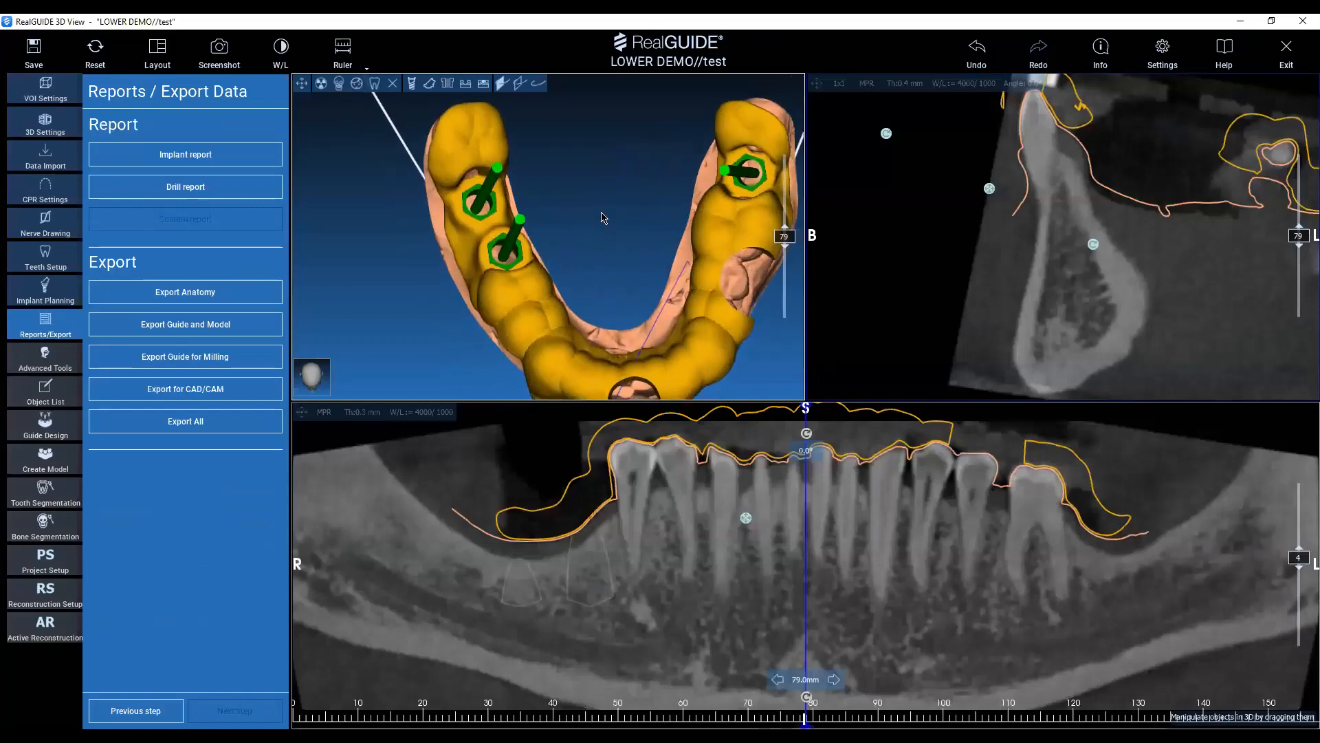
{"action": "left_click", "coordinate": [411, 83]}
{"action": "left_click_drag", "start_coordinate": [612, 213], "coordinate": [495, 94]}
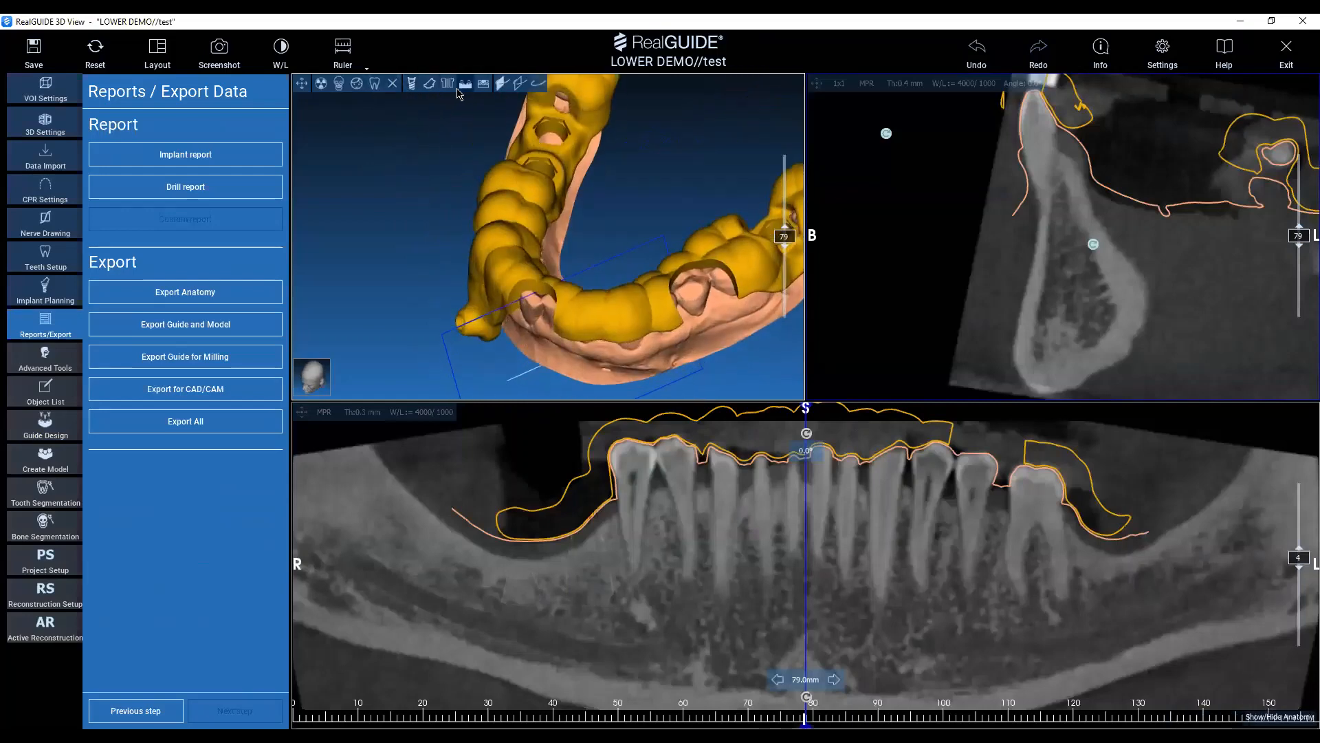
{"action": "left_click", "coordinate": [466, 97]}
{"action": "left_click_drag", "start_coordinate": [619, 154], "coordinate": [631, 250]}
{"action": "scroll", "coordinate": [680, 280], "scroll_direction": "up", "scroll_amount": 8}
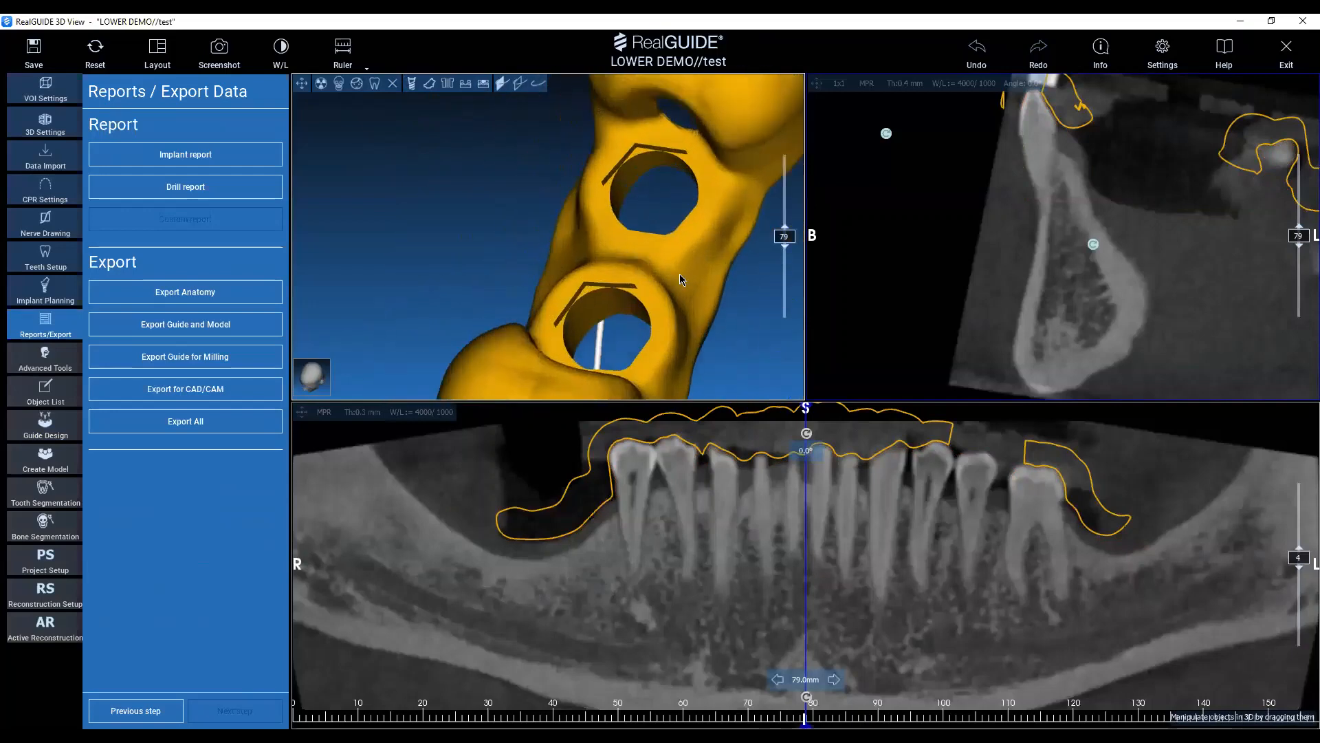
{"action": "middle_click_drag", "start_coordinate": [652, 272], "coordinate": [554, 252]}
{"action": "left_click_drag", "start_coordinate": [604, 289], "coordinate": [462, 306]}
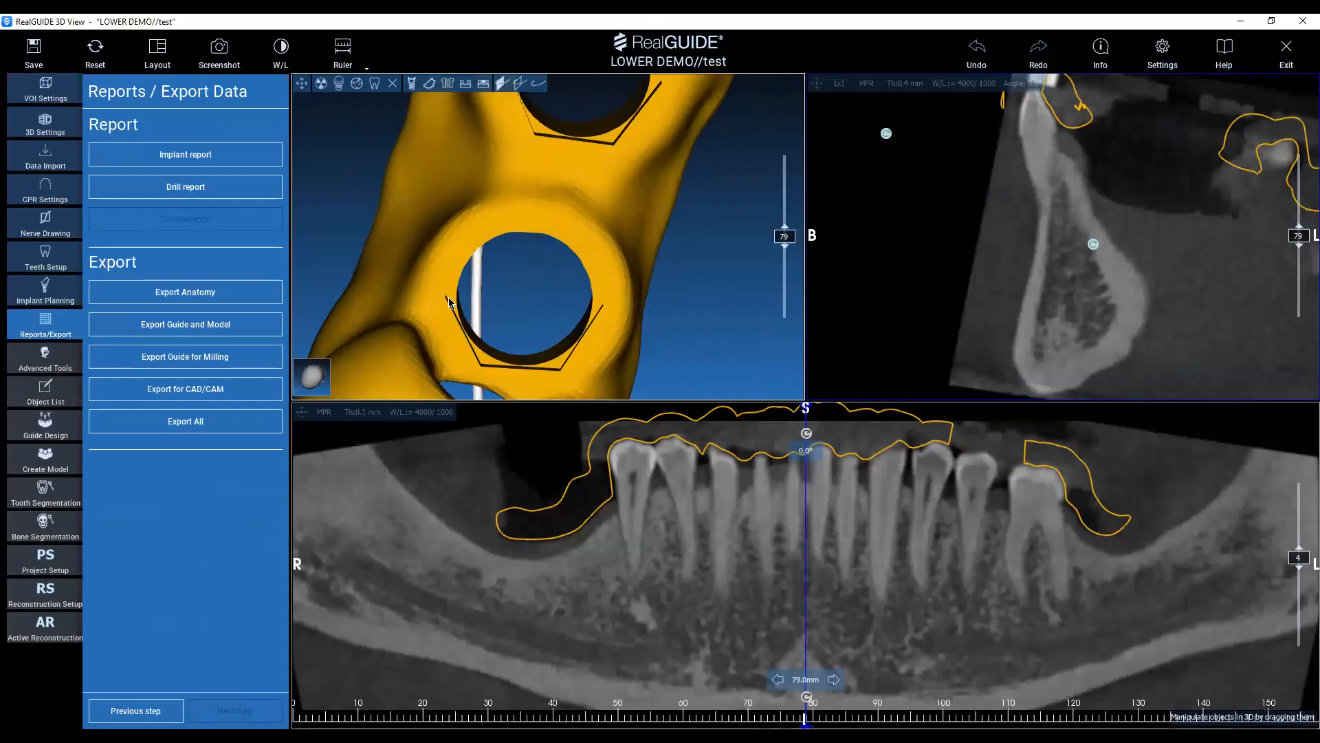
{"action": "left_click_drag", "start_coordinate": [517, 346], "coordinate": [540, 306]}
{"action": "left_click_drag", "start_coordinate": [546, 286], "coordinate": [643, 311]}
{"action": "scroll", "coordinate": [619, 303], "scroll_direction": "down", "scroll_amount": 5}
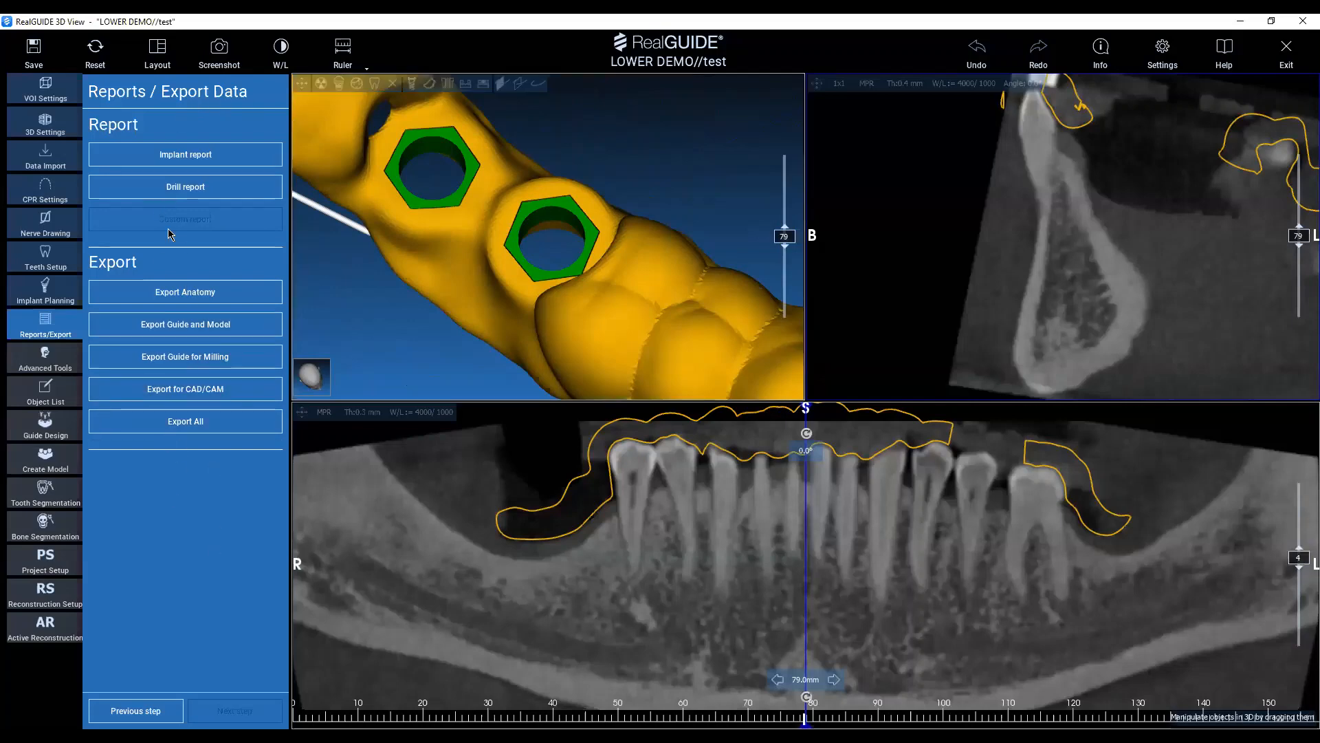
Open the implant report settings and review the general data, planning information and planning overview.
{"action": "left_click", "coordinate": [161, 260]}
{"action": "left_click", "coordinate": [193, 158]}
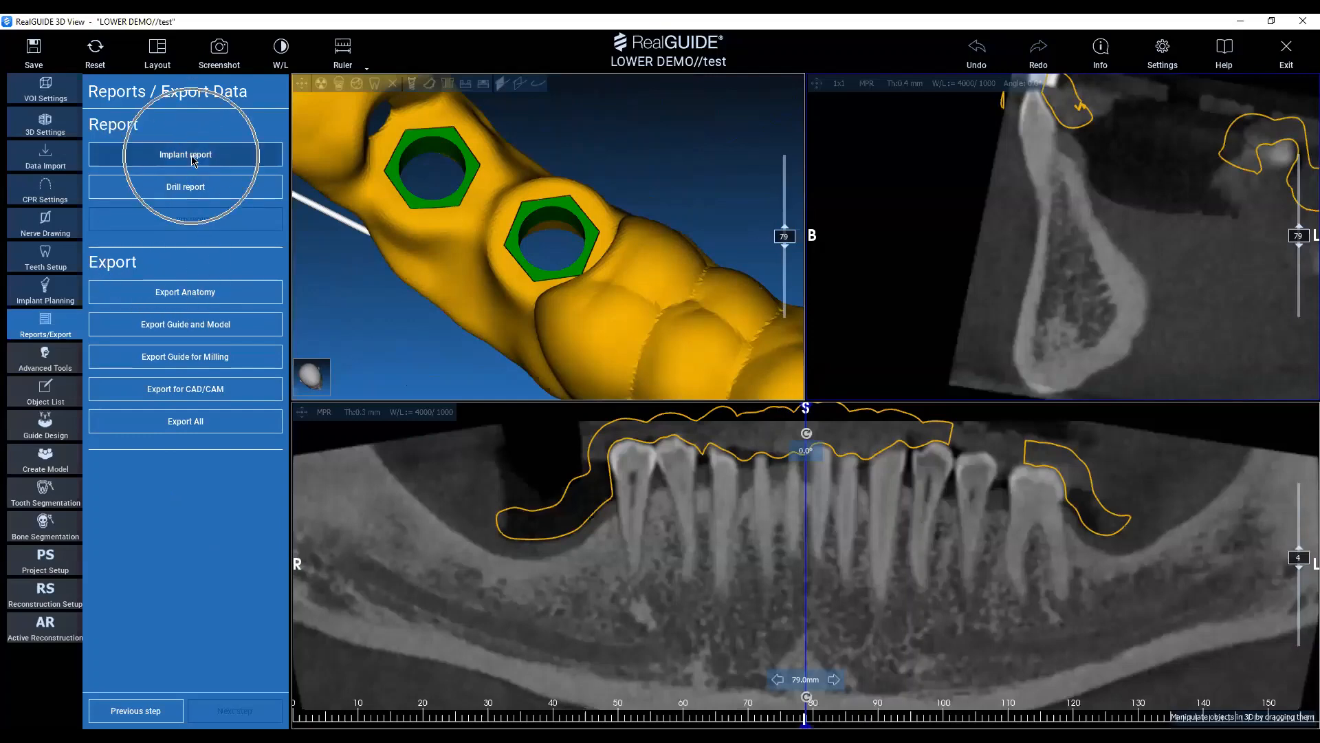
{"action": "left_click", "coordinate": [193, 158]}
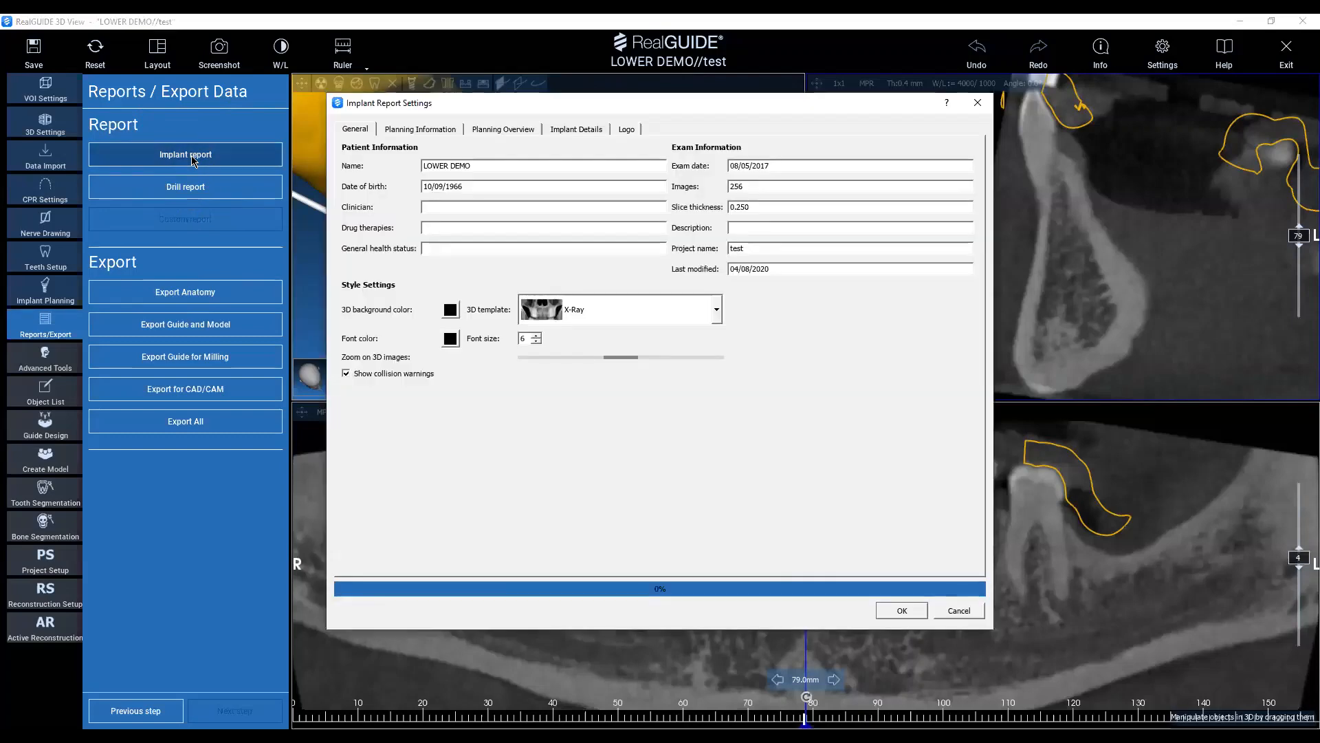
{"action": "left_click", "coordinate": [427, 130]}
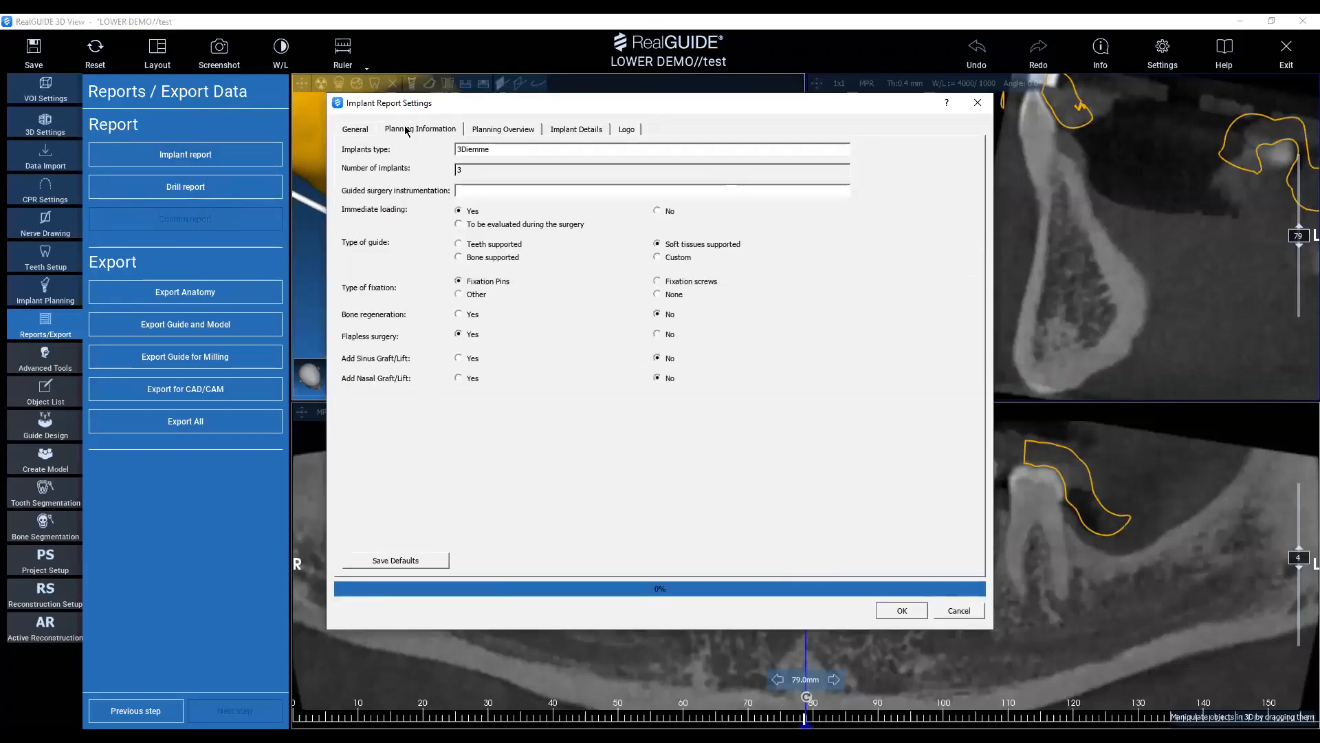
{"action": "left_click", "coordinate": [347, 135]}
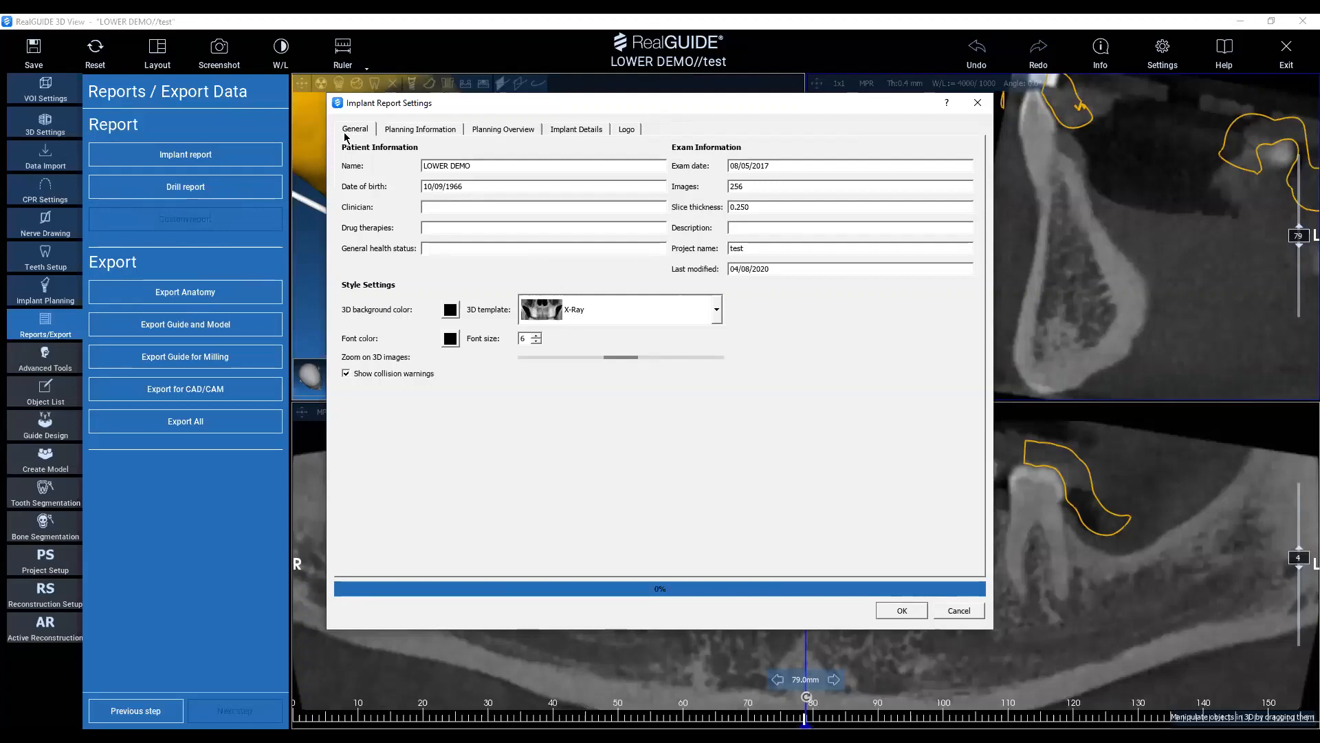
{"action": "left_click", "coordinate": [500, 129]}
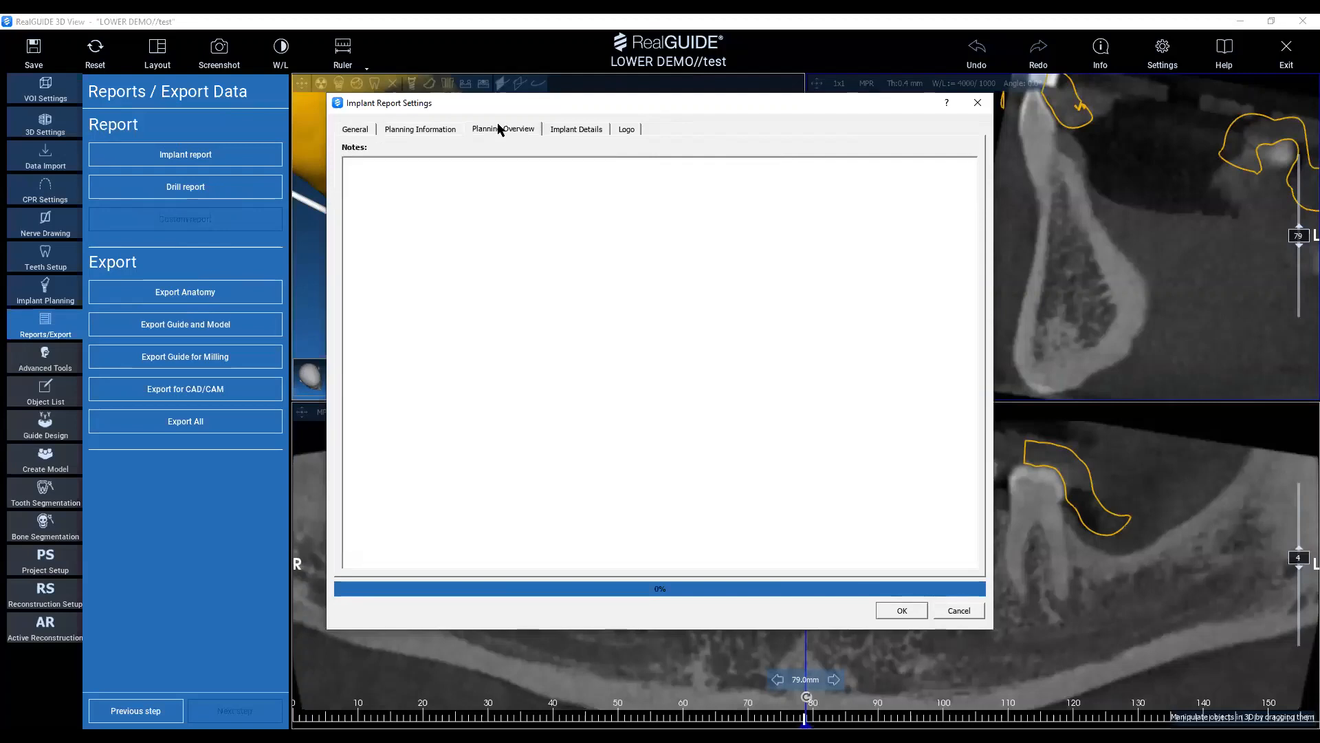
Enter a summary note in the planning overview, and review the notes for implant 47 and the report logo.
{"action": "left_click", "coordinate": [540, 304]}
{"action": "type", "text": "SUMMARY"}
{"action": "key", "text": "ctrl+Tab"}
{"action": "left_click", "coordinate": [471, 410]}
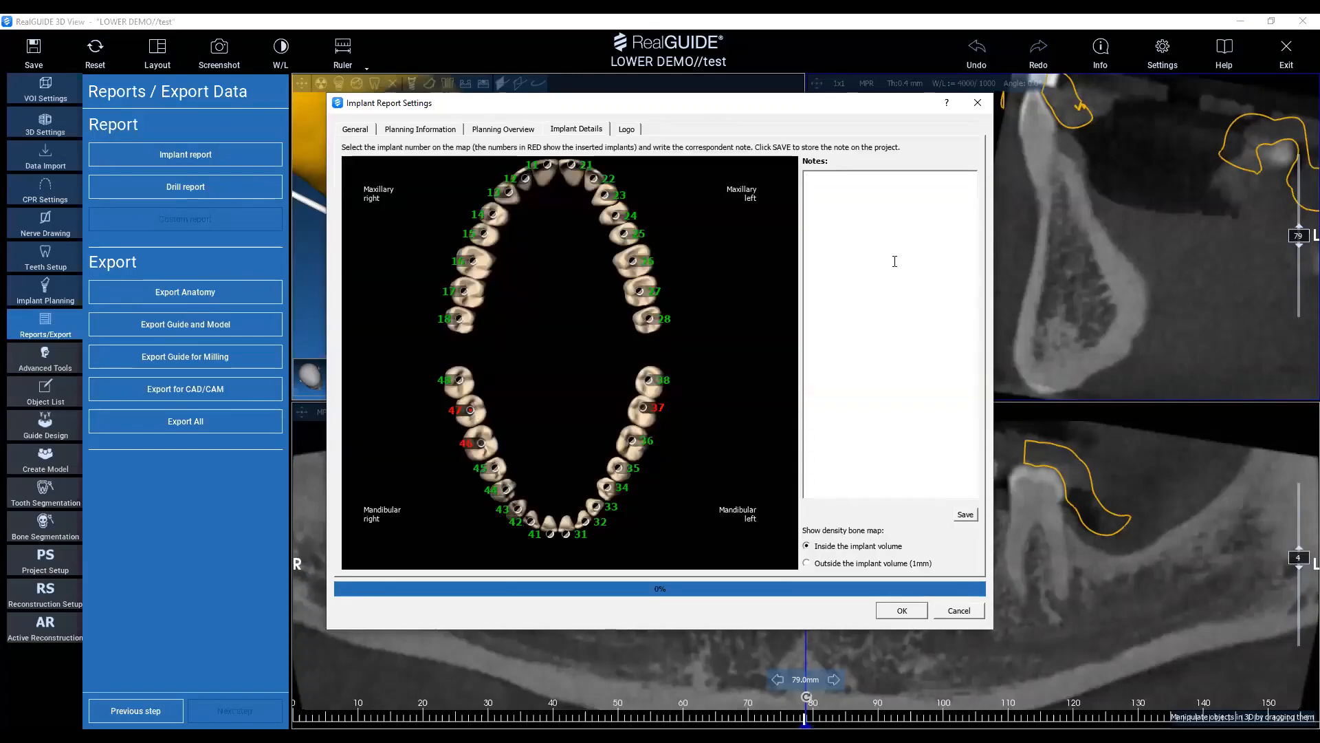
{"action": "left_click", "coordinate": [894, 256]}
{"action": "left_click", "coordinate": [627, 129]}
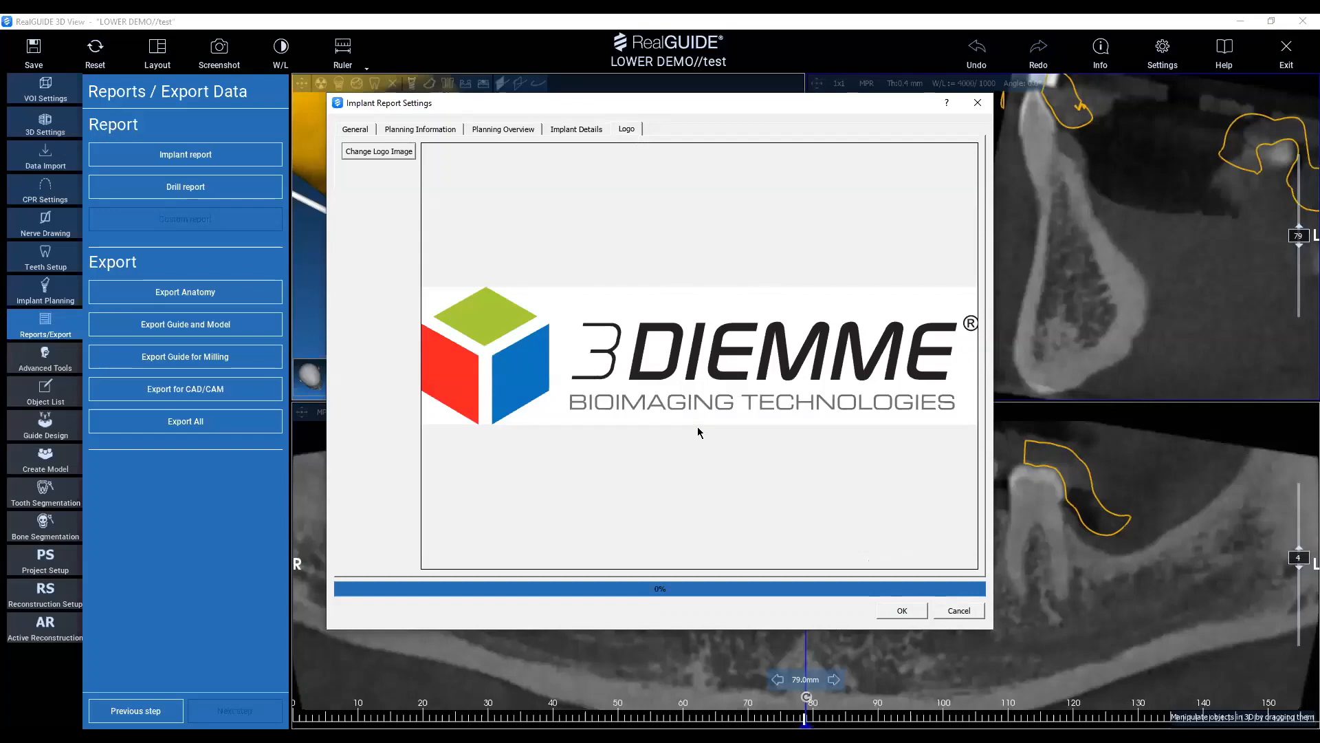
{"action": "left_click", "coordinate": [352, 130]}
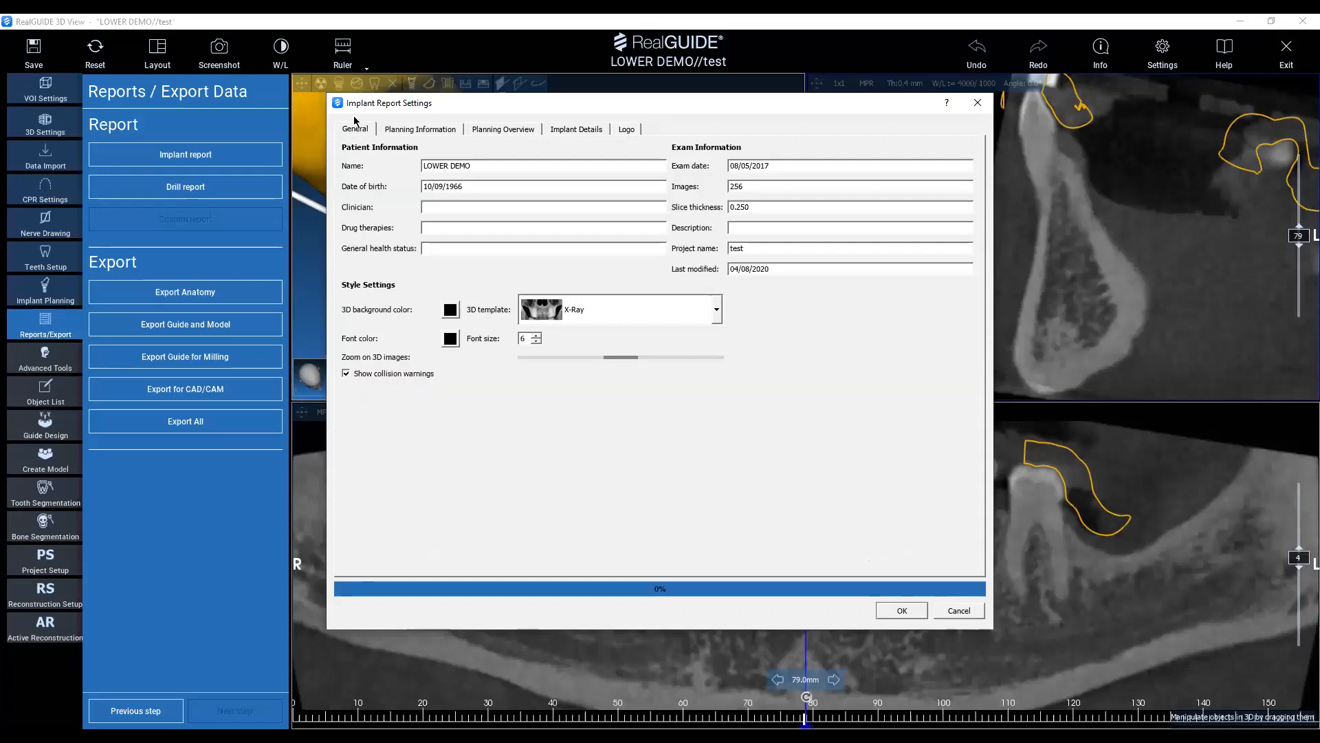
Generate the implant report and save it to the Desktop as a PDF named Implant report test.
{"action": "left_click", "coordinate": [900, 610]}
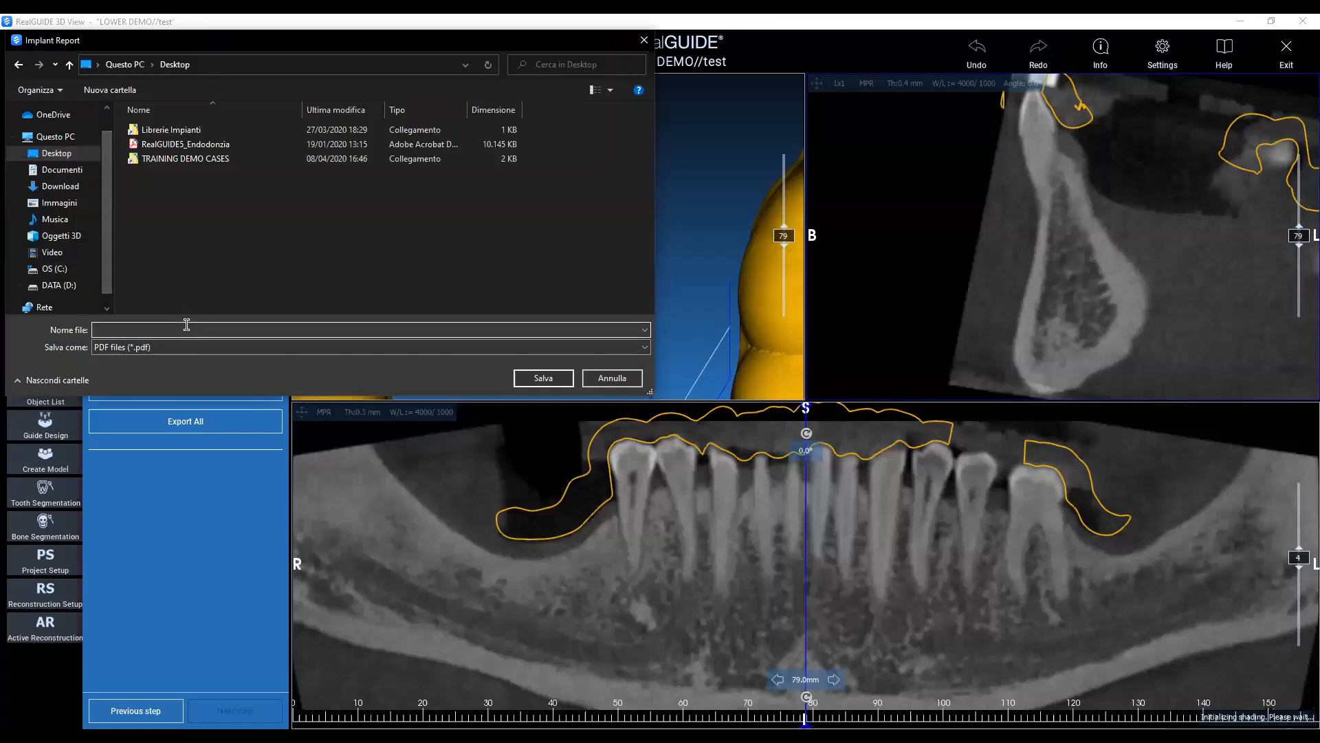
{"action": "type", "text": "Implant report test"}
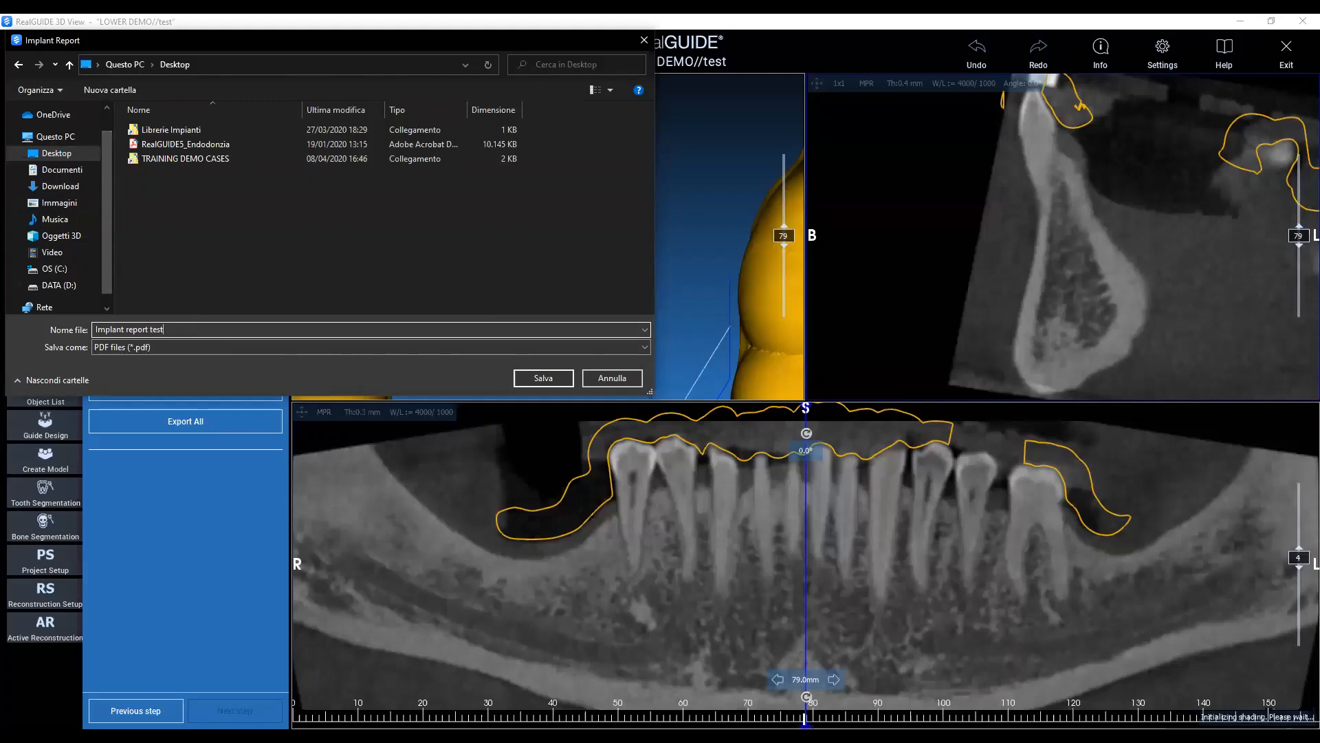
{"action": "left_click", "coordinate": [544, 380]}
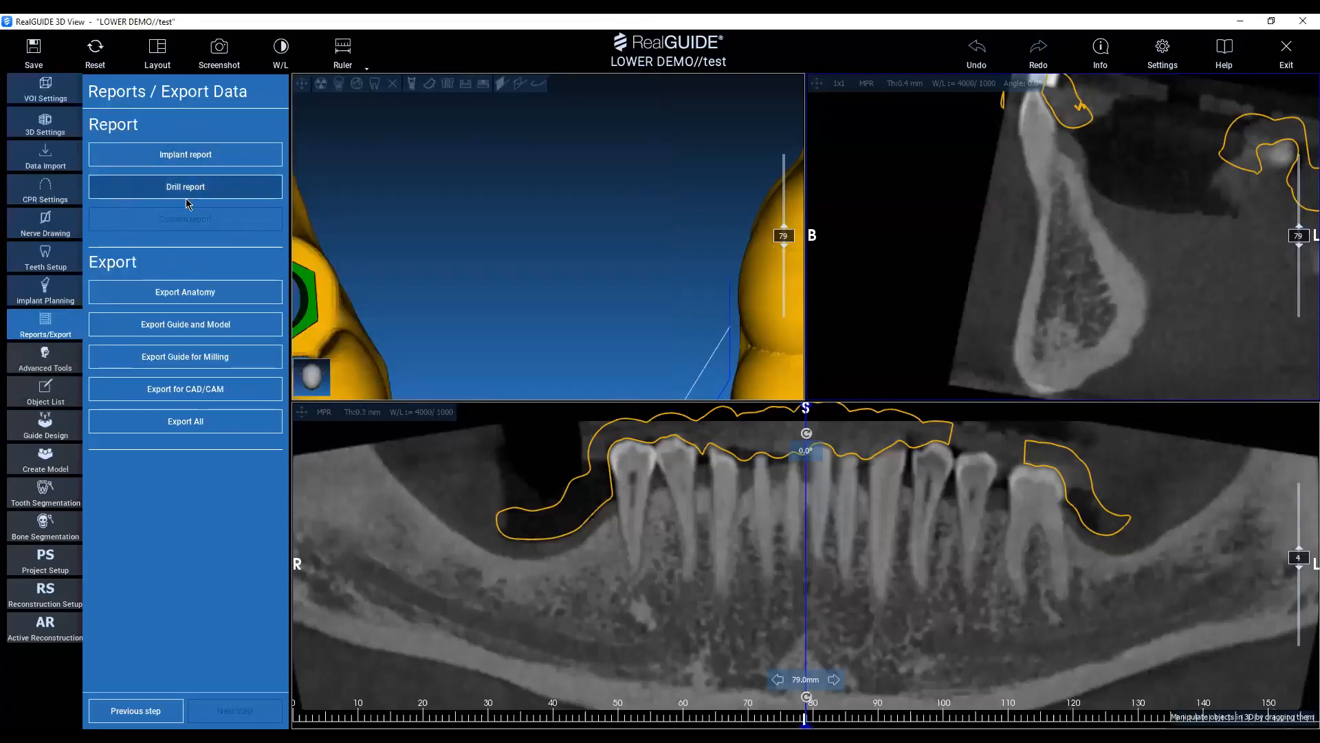
Start the drill report.
{"action": "left_click", "coordinate": [185, 198]}
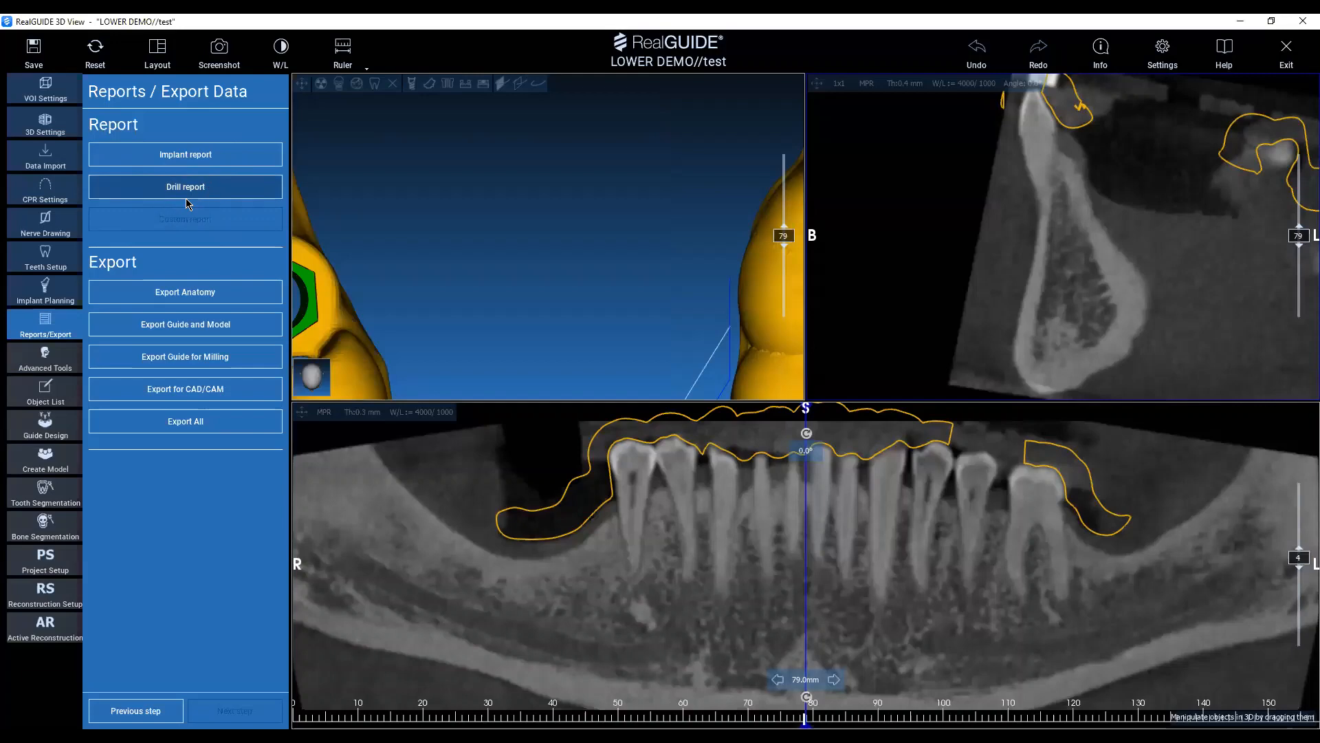
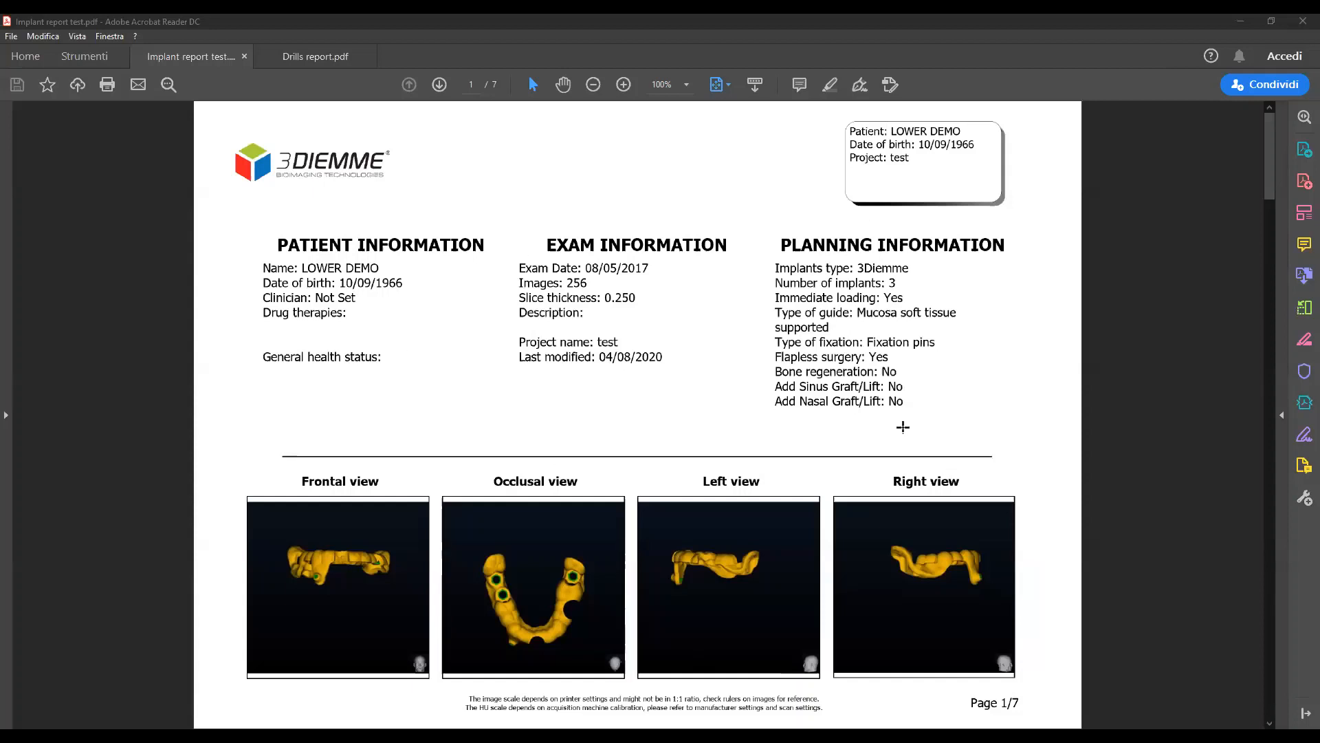
Examine the implant report PDF, from patient and planning information through the planning scheme to the individual implant pages.
{"action": "scroll", "coordinate": [849, 584], "scroll_direction": "down", "scroll_amount": 2}
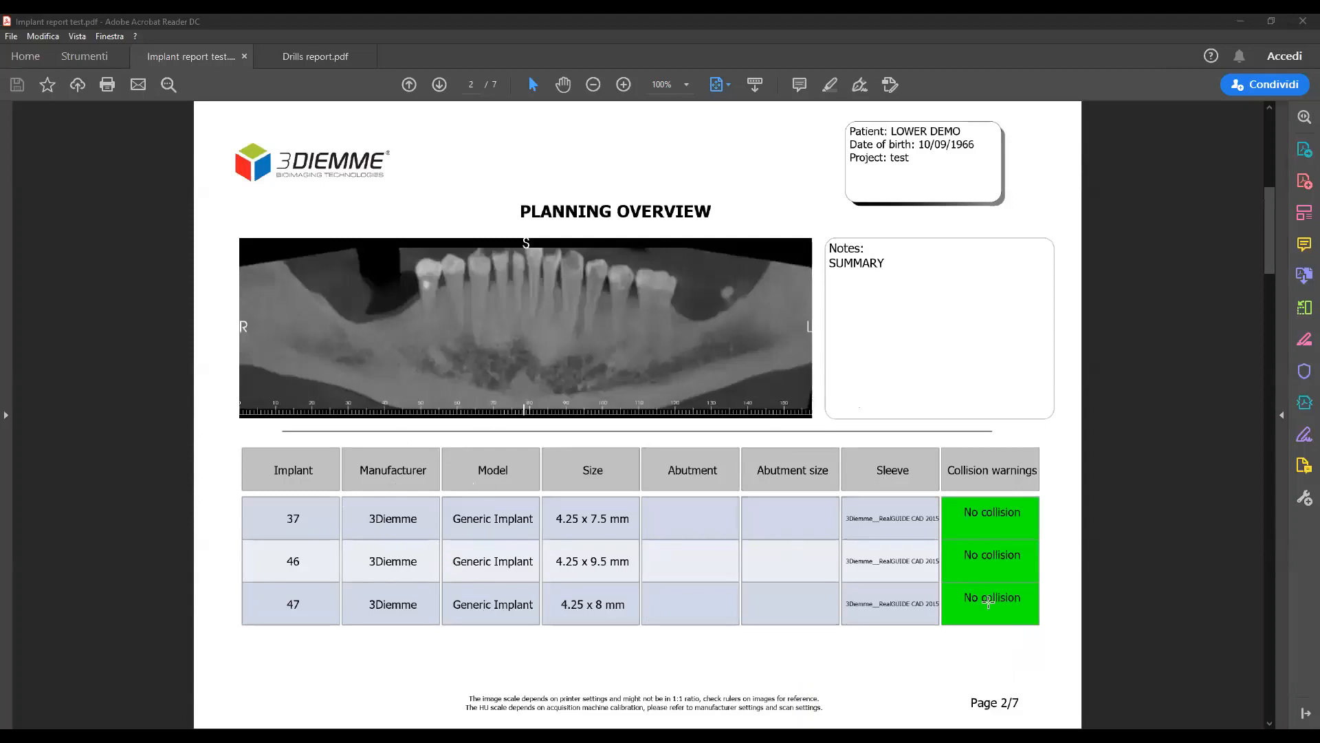
{"action": "scroll", "coordinate": [750, 495], "scroll_direction": "down", "scroll_amount": 2}
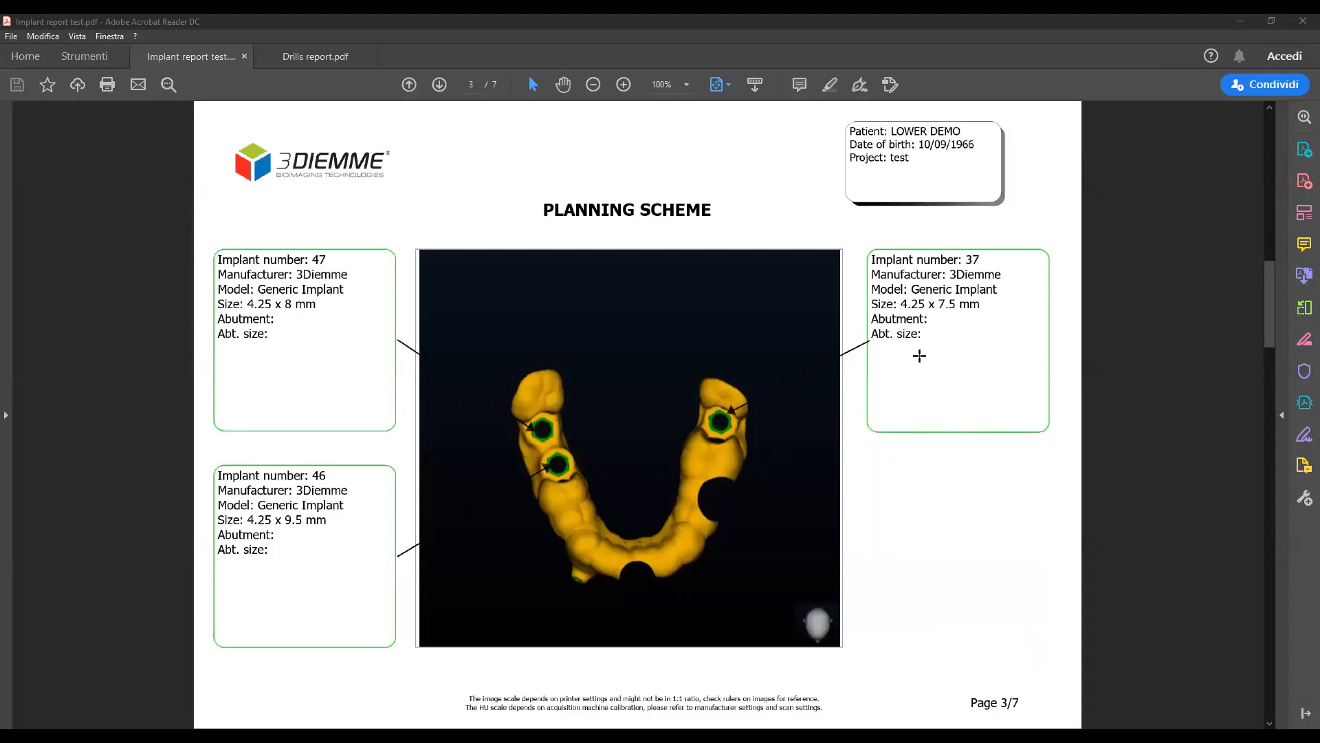
{"action": "scroll", "coordinate": [762, 493], "scroll_direction": "down", "scroll_amount": 2}
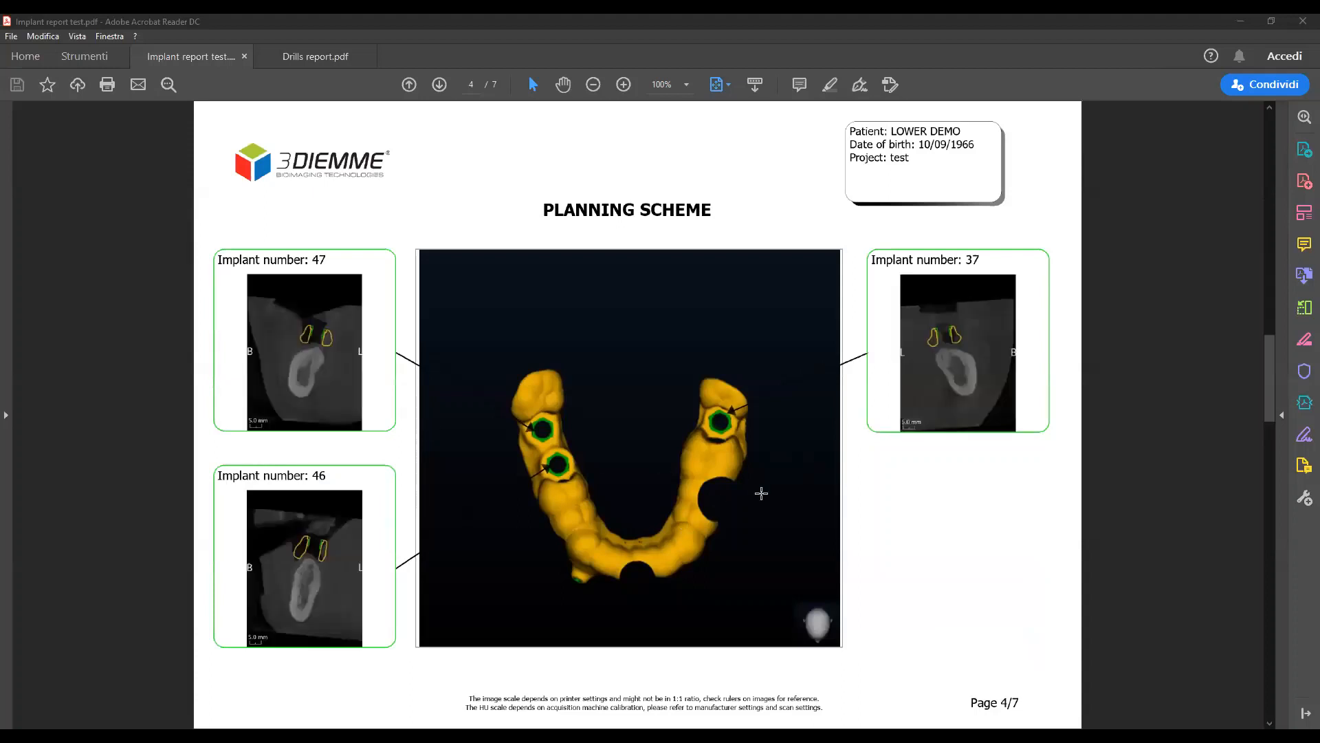
{"action": "scroll", "coordinate": [761, 493], "scroll_direction": "down", "scroll_amount": 2}
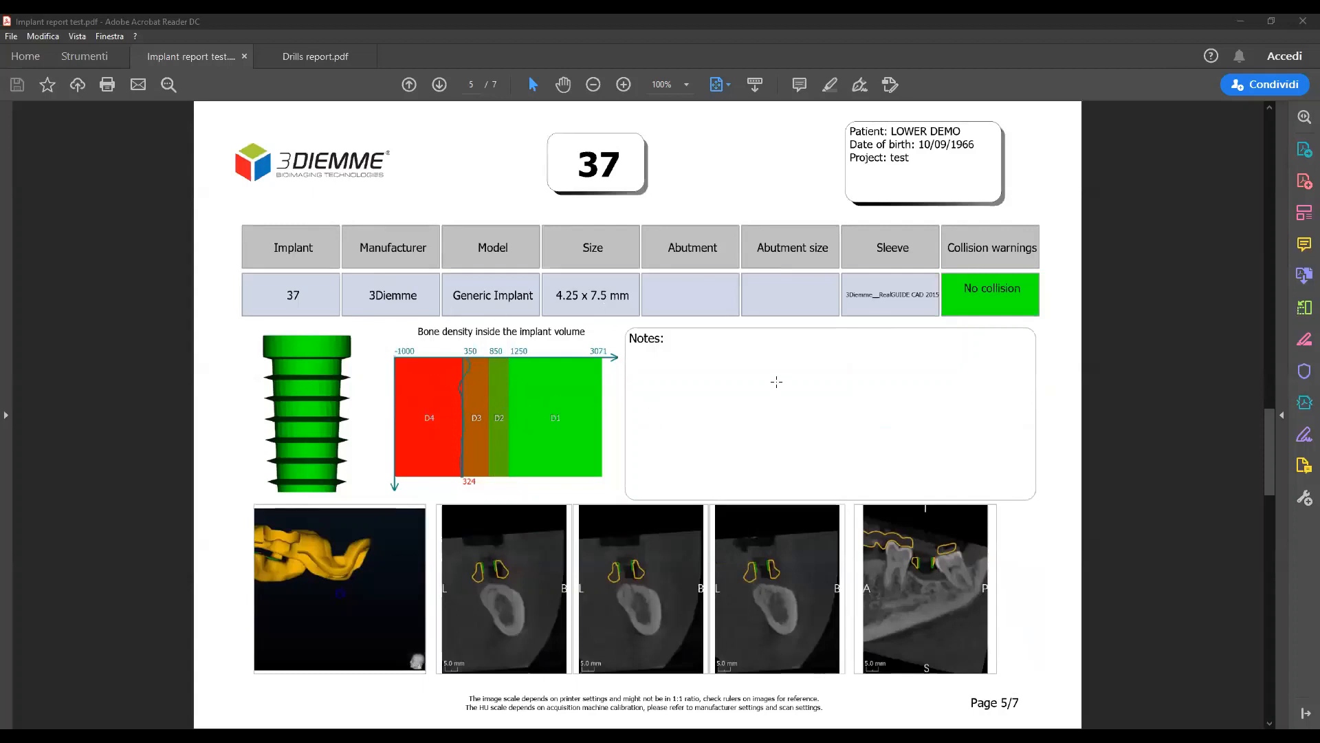
{"action": "scroll", "coordinate": [777, 381], "scroll_direction": "down", "scroll_amount": 2}
{"action": "scroll", "coordinate": [776, 382], "scroll_direction": "down", "scroll_amount": 2}
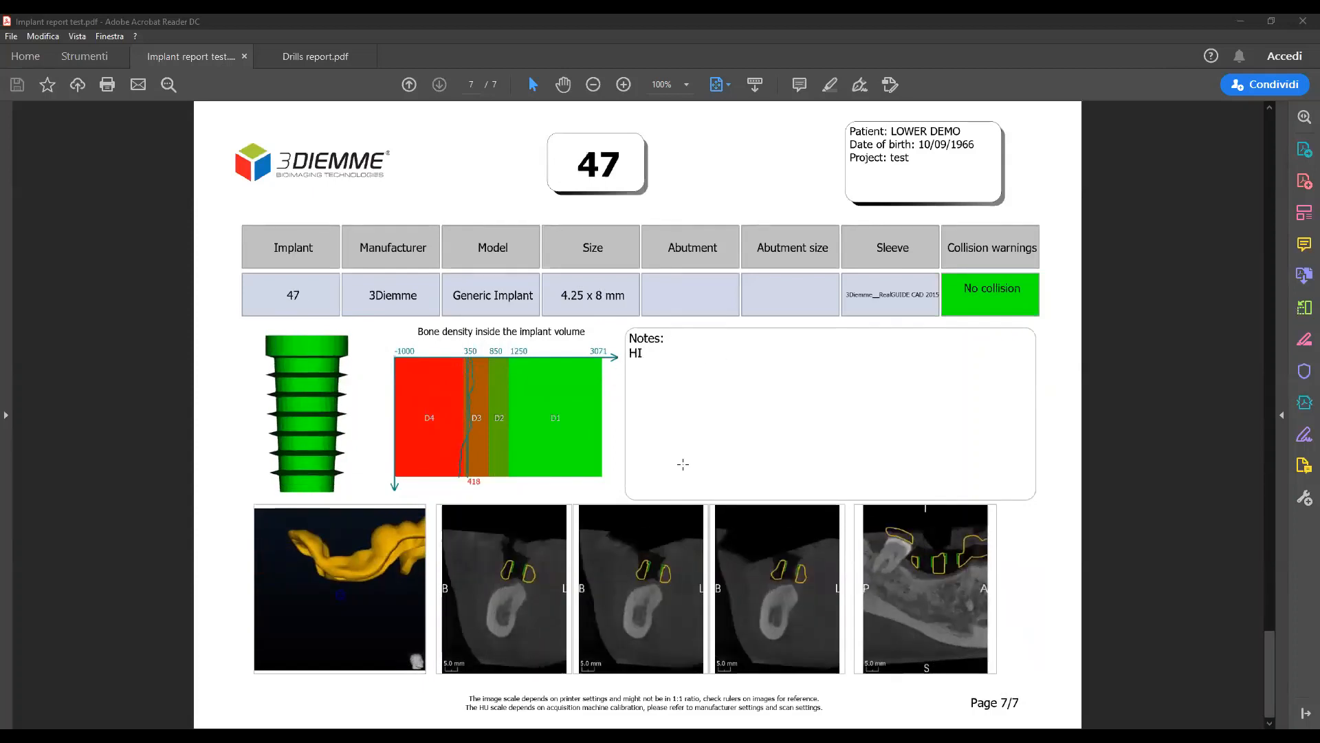
{"action": "scroll", "coordinate": [682, 464], "scroll_direction": "up", "scroll_amount": 12}
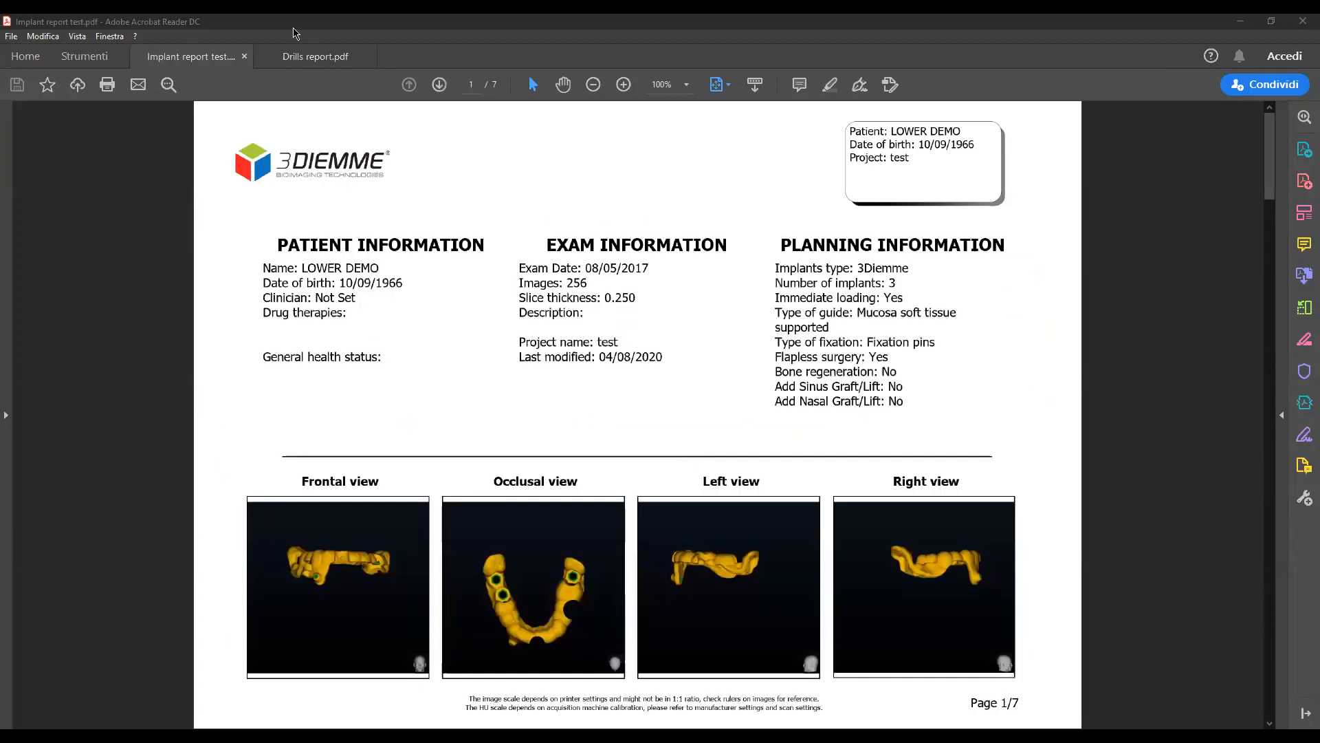
Review the drilling sequence and speed recommendations in the drill report PDF, and close both reports.
{"action": "left_click", "coordinate": [316, 55]}
{"action": "scroll", "coordinate": [604, 440], "scroll_direction": "down", "scroll_amount": 2}
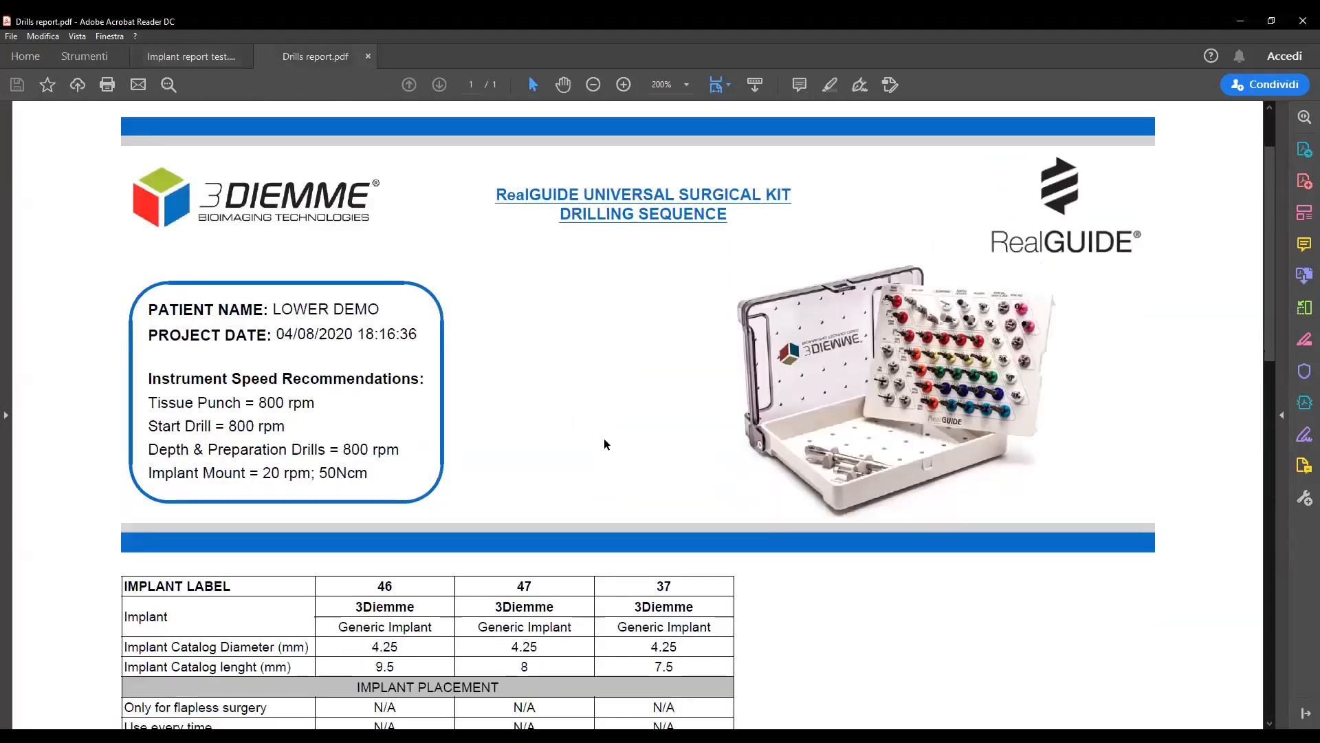
{"action": "scroll", "coordinate": [604, 440], "scroll_direction": "down", "scroll_amount": 1, "text": "ctrl"}
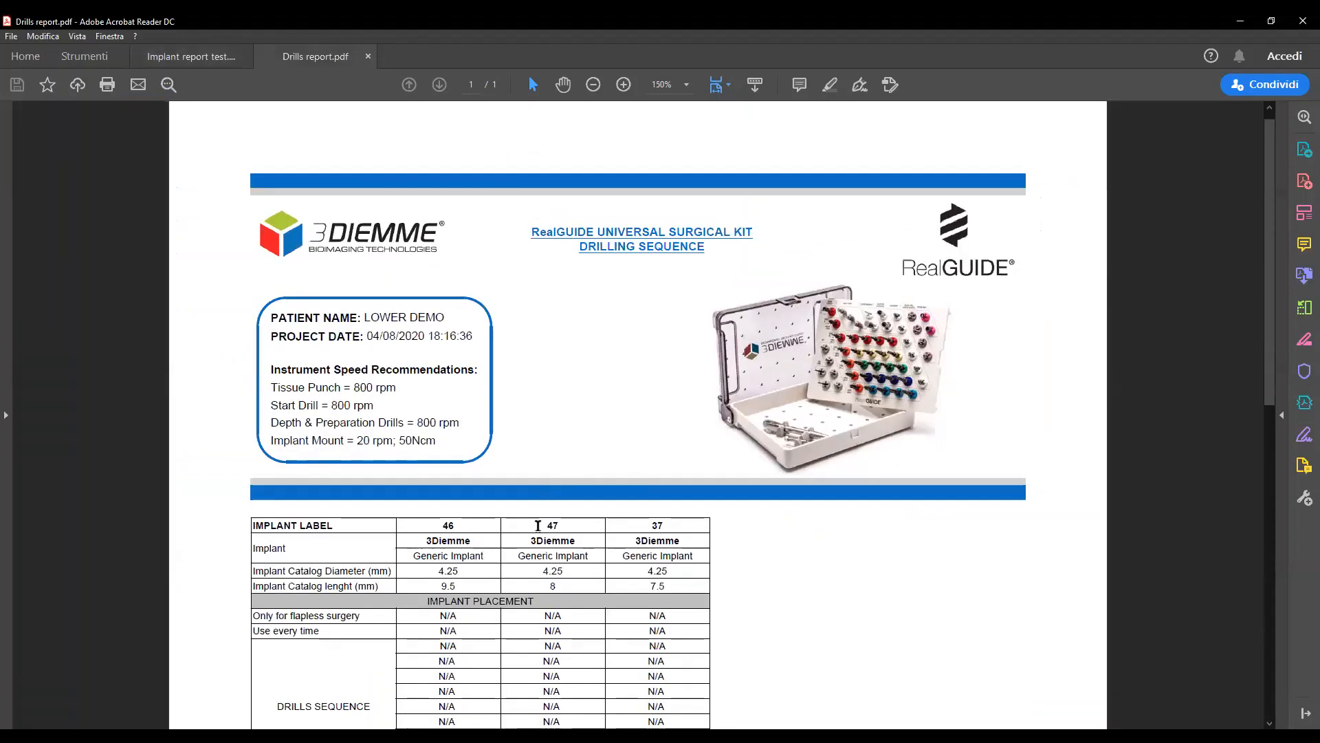
{"action": "scroll", "coordinate": [538, 525], "scroll_direction": "down", "scroll_amount": 4}
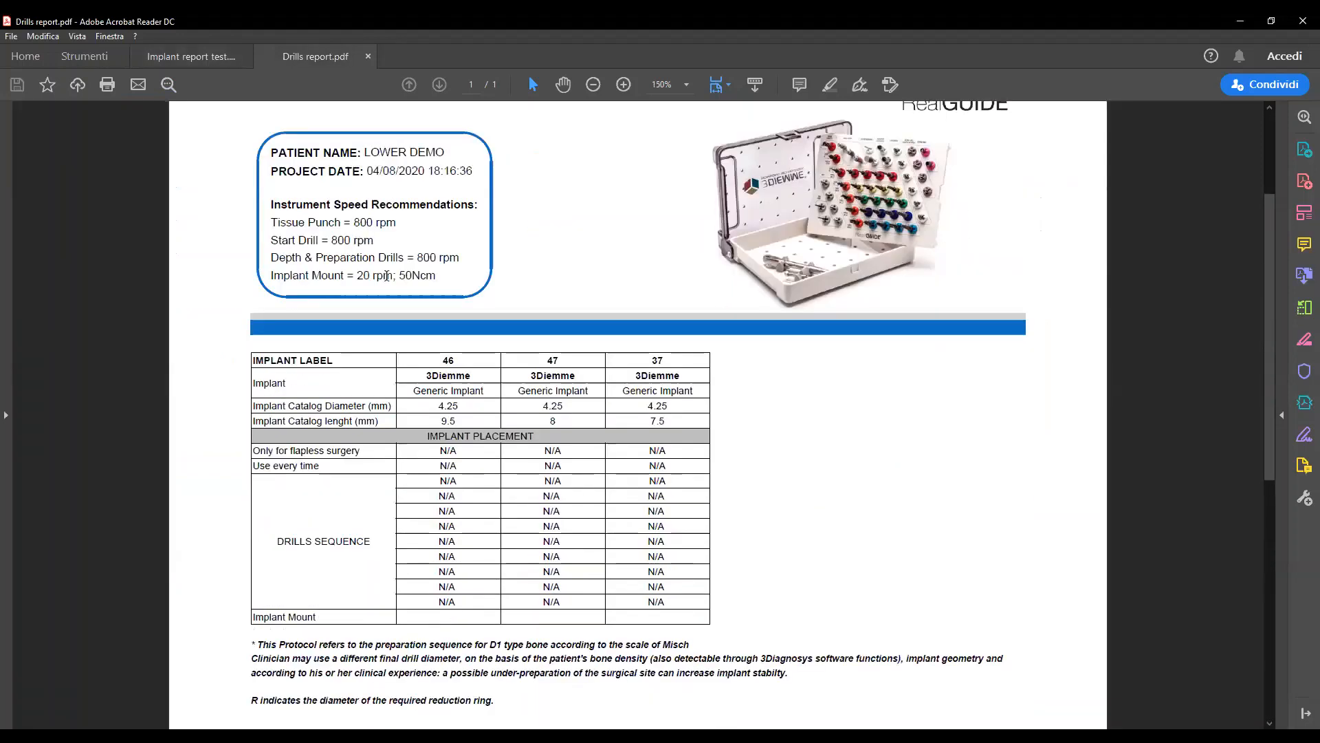
{"action": "scroll", "coordinate": [551, 530], "scroll_direction": "up", "scroll_amount": 3}
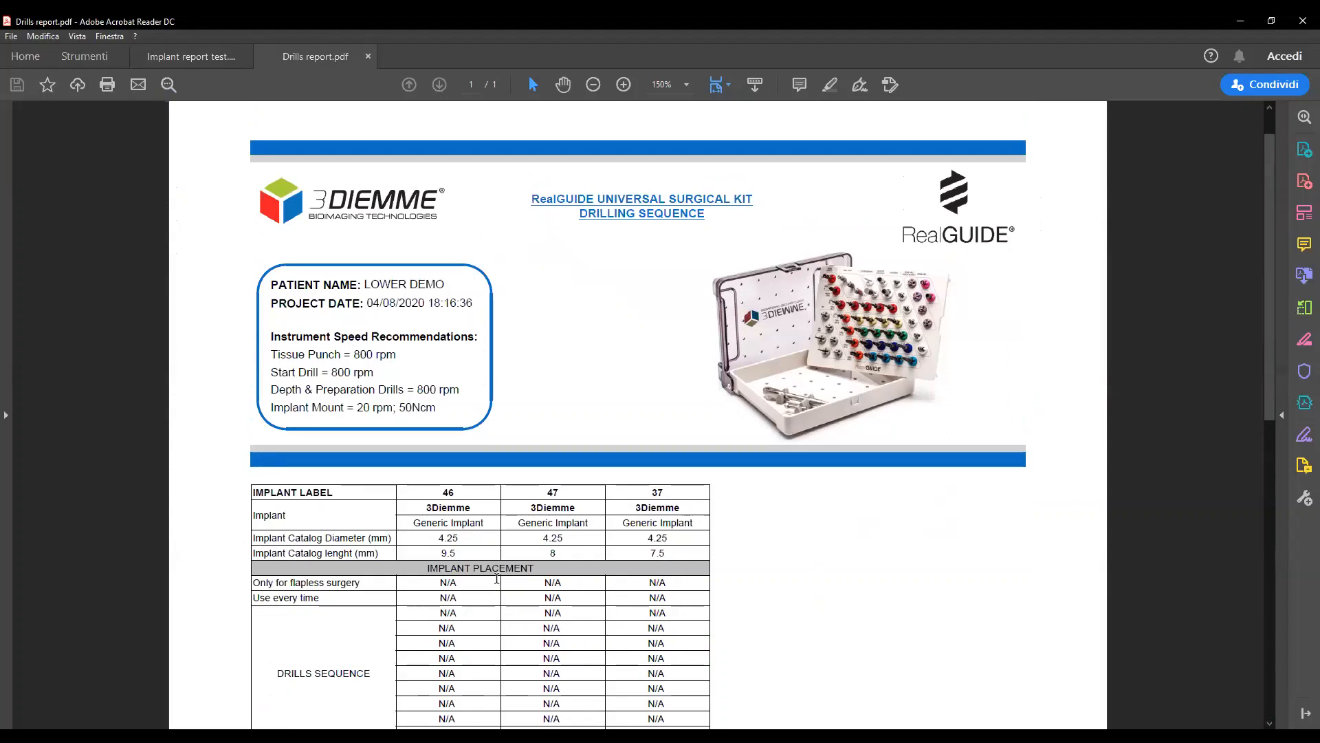
{"action": "scroll", "coordinate": [497, 578], "scroll_direction": "up", "scroll_amount": 1}
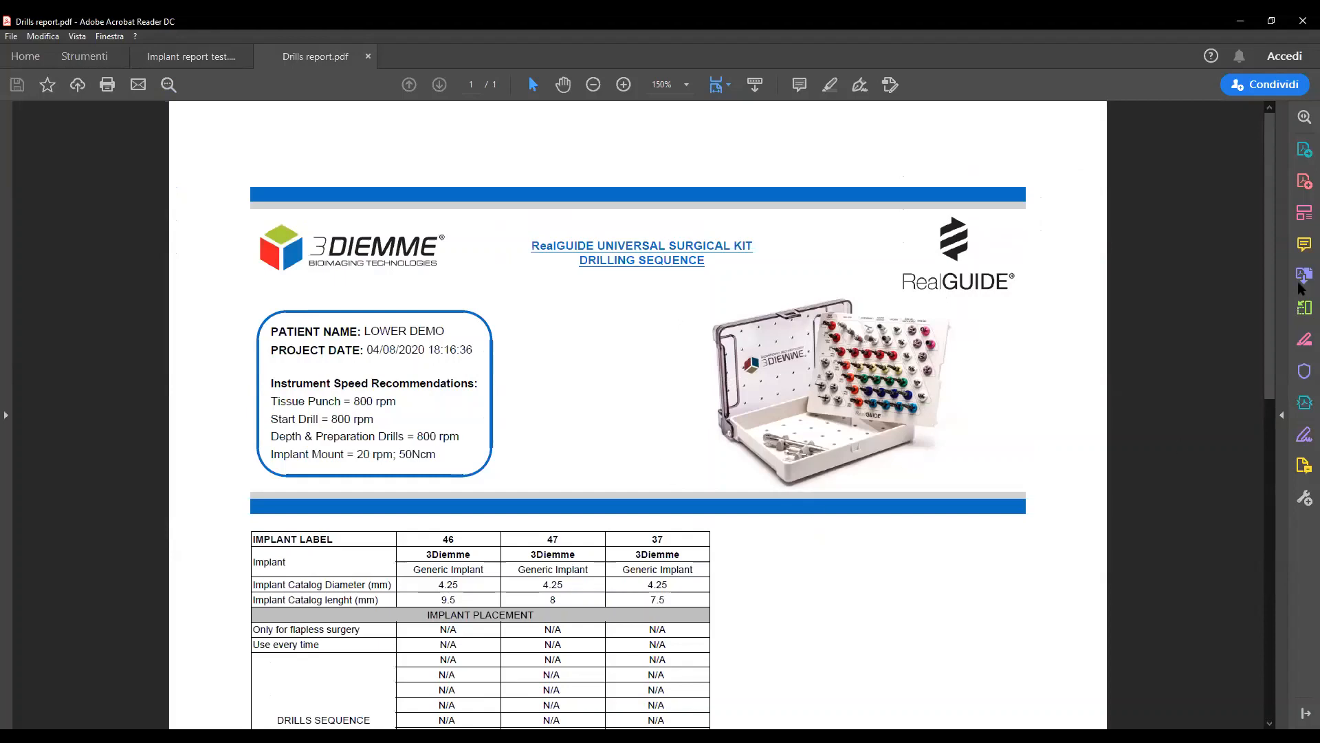
{"action": "left_click", "coordinate": [1302, 23]}
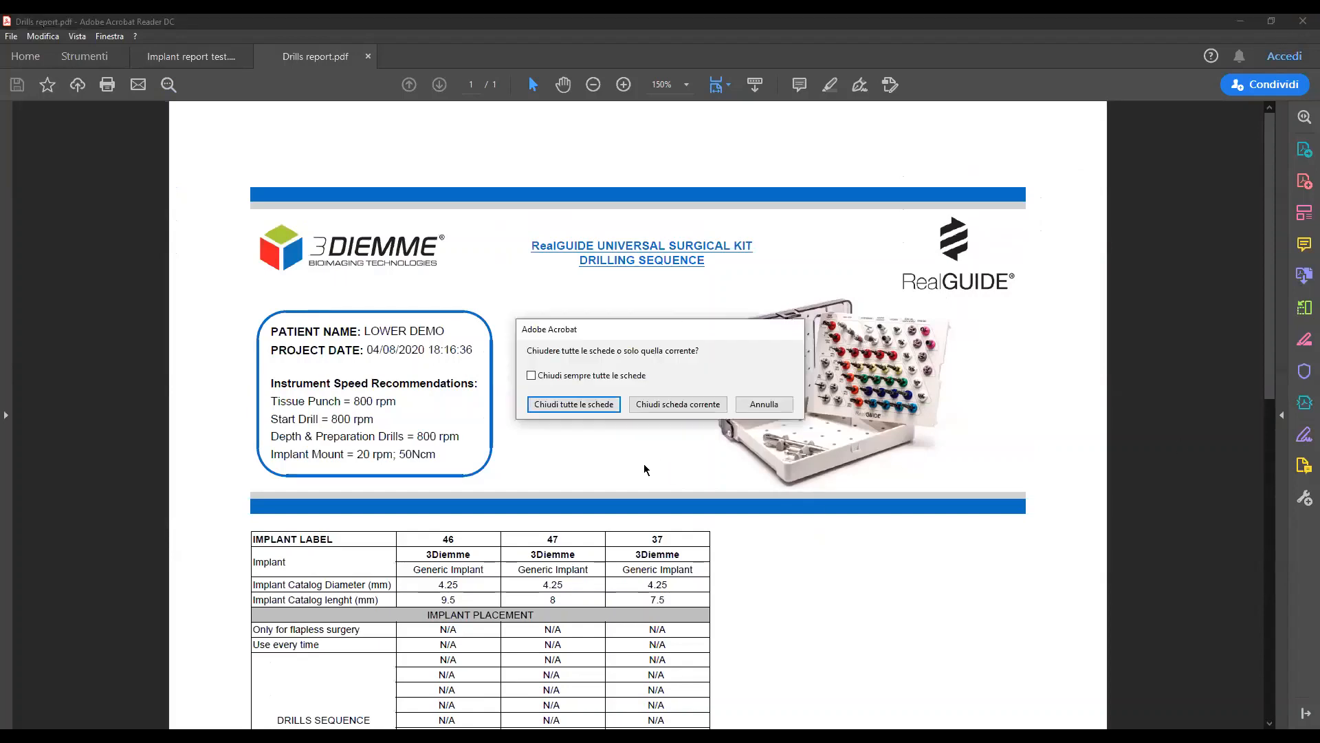
{"action": "left_click", "coordinate": [548, 405]}
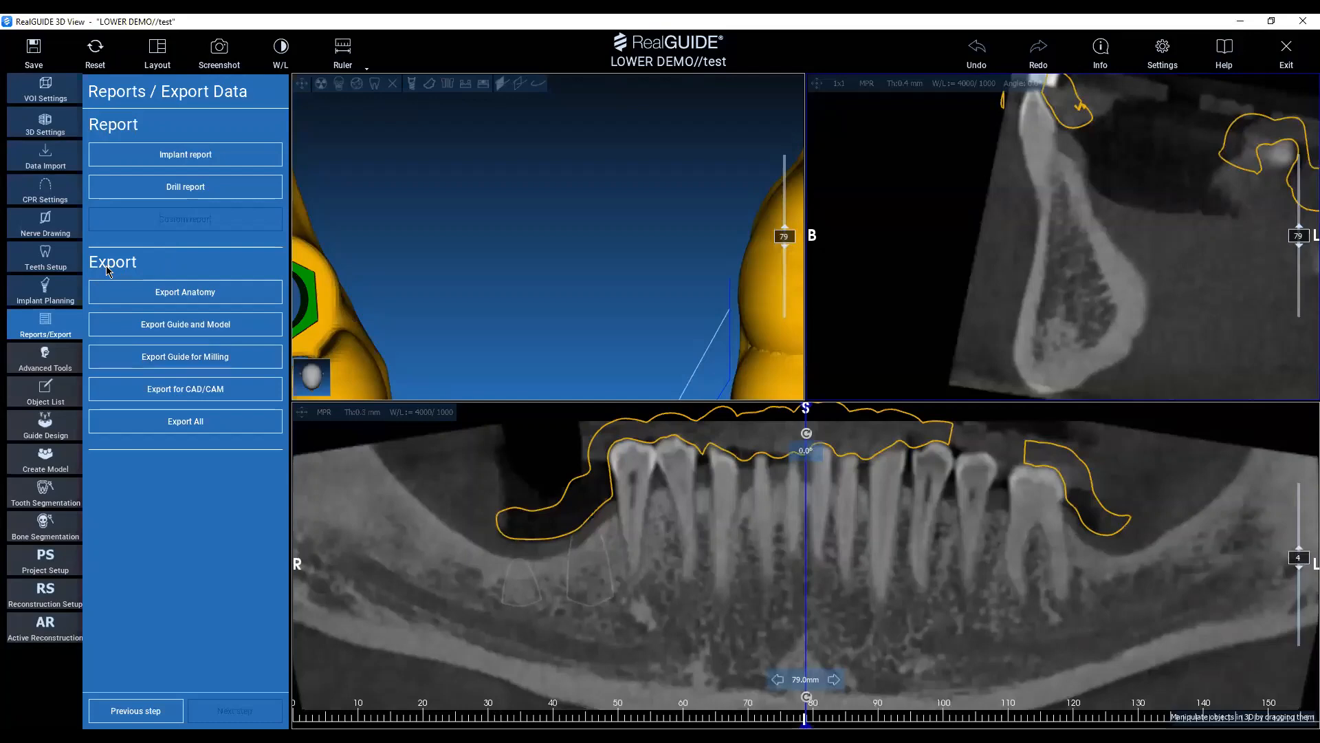
Show the anatomy model and the bone volume together with the surgical guide in the 3D view.
{"action": "scroll", "coordinate": [524, 300], "scroll_direction": "down", "scroll_amount": 3}
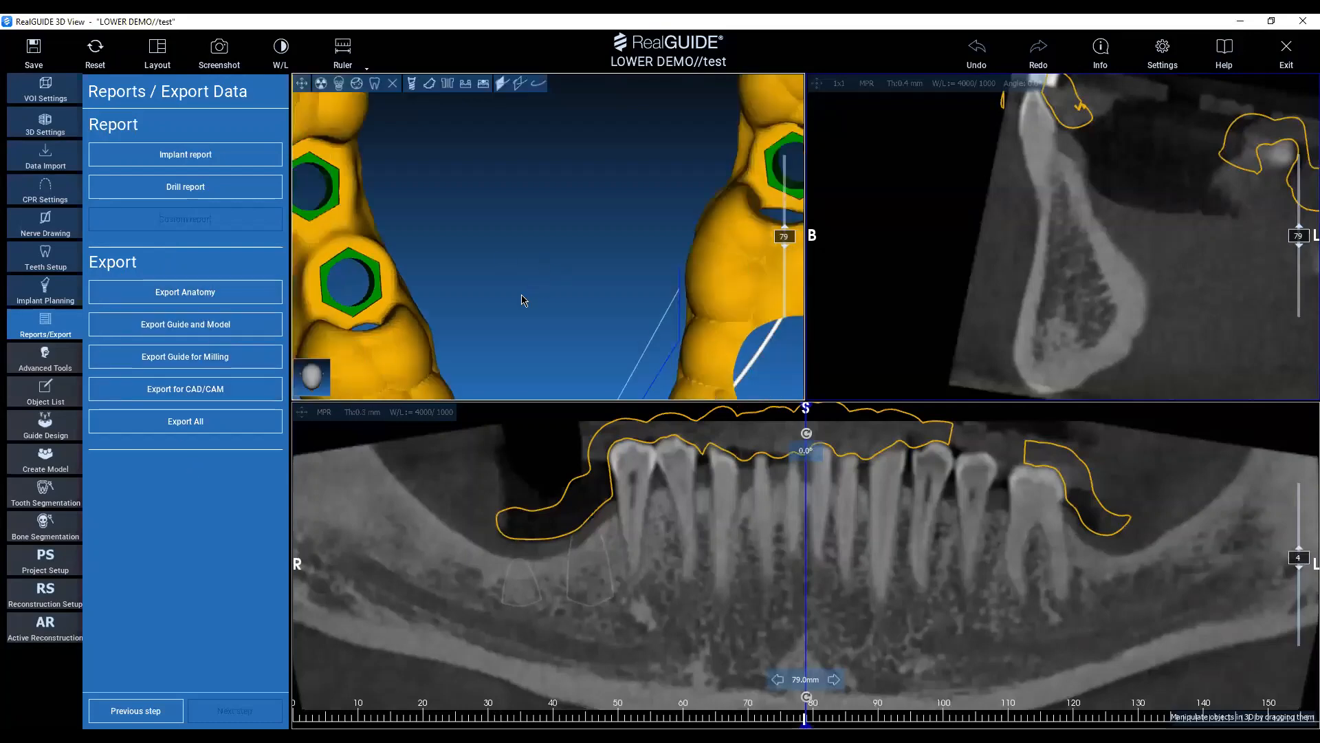
{"action": "scroll", "coordinate": [524, 300], "scroll_direction": "down", "scroll_amount": 3}
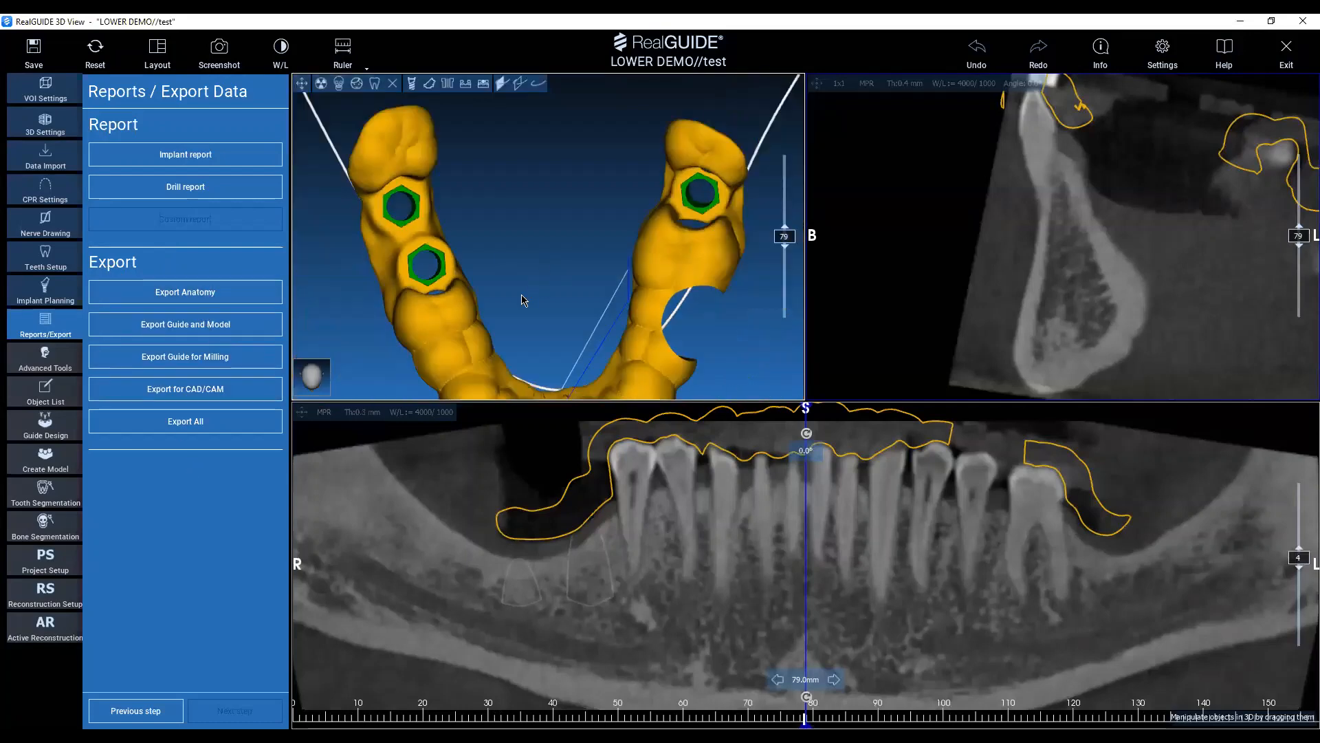
{"action": "left_click", "coordinate": [444, 83]}
{"action": "left_click", "coordinate": [451, 85]}
{"action": "left_click", "coordinate": [465, 85]}
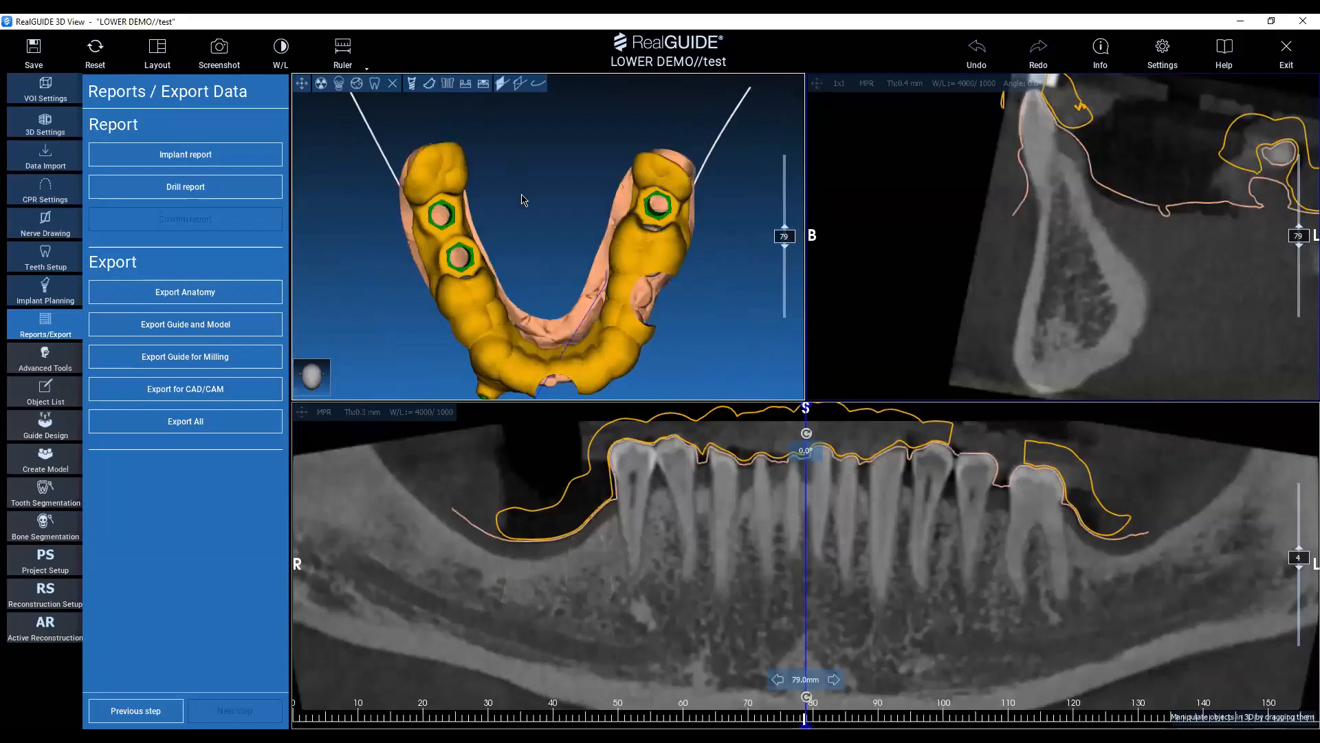
{"action": "left_click", "coordinate": [339, 83]}
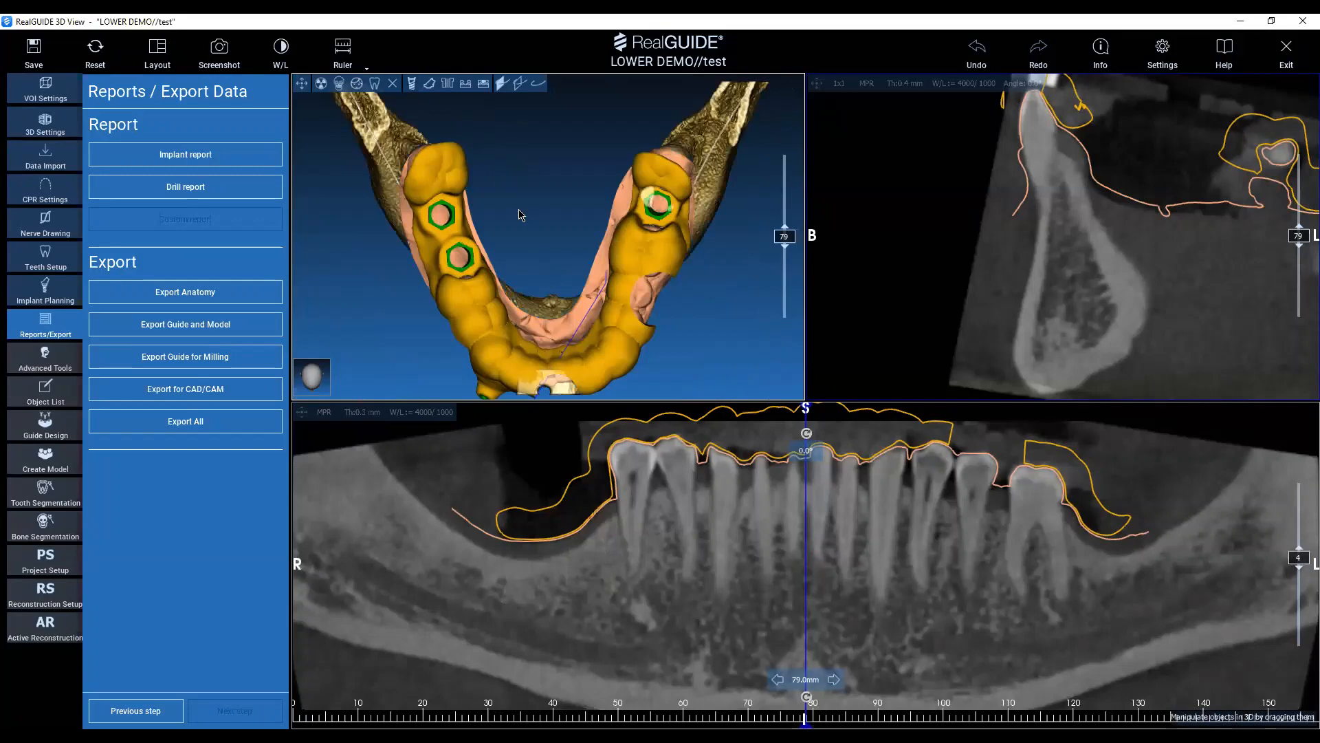
{"action": "left_click_drag", "start_coordinate": [521, 213], "coordinate": [523, 261]}
Hide the surgical guide and the DICOM bone volume, and return to the options for exporting the guide and model.
{"action": "left_click", "coordinate": [61, 393]}
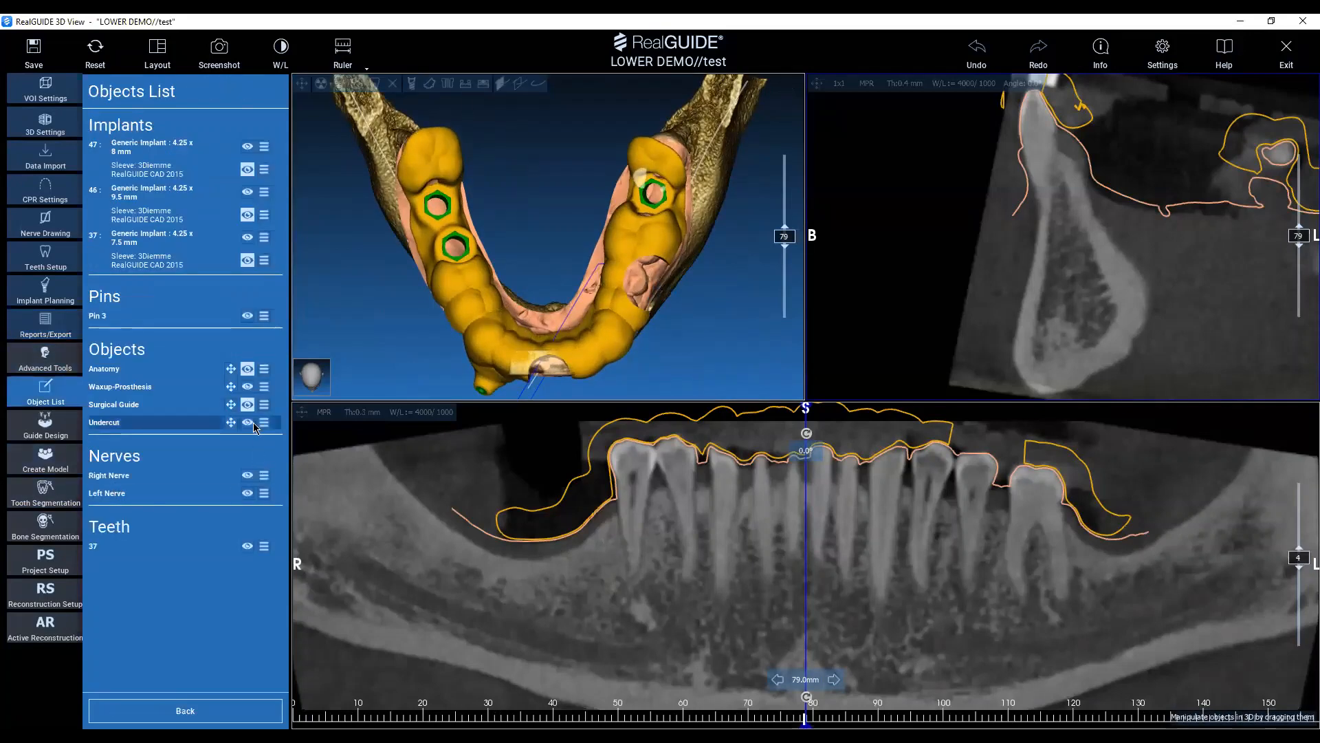
{"action": "left_click", "coordinate": [247, 405]}
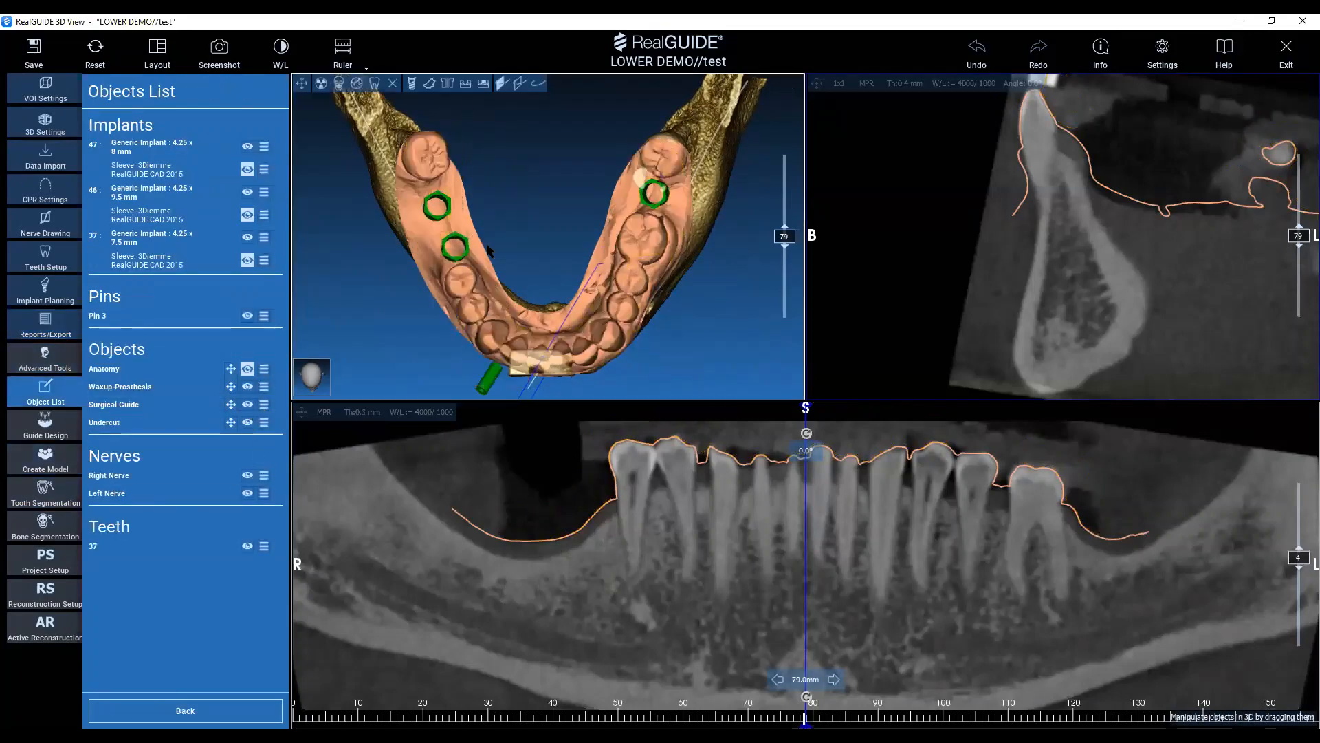
{"action": "left_click", "coordinate": [392, 85]}
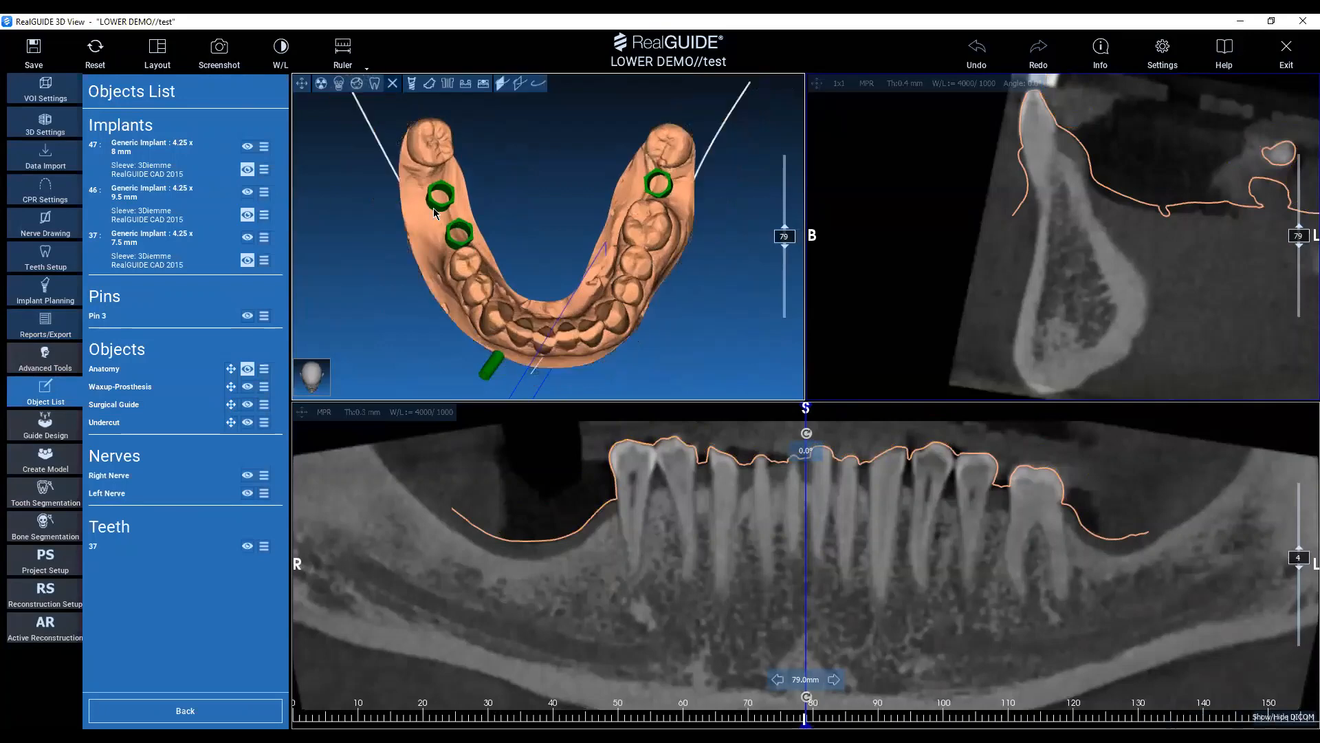
{"action": "key", "text": "ctrl"}
{"action": "key", "text": "ctrl"}
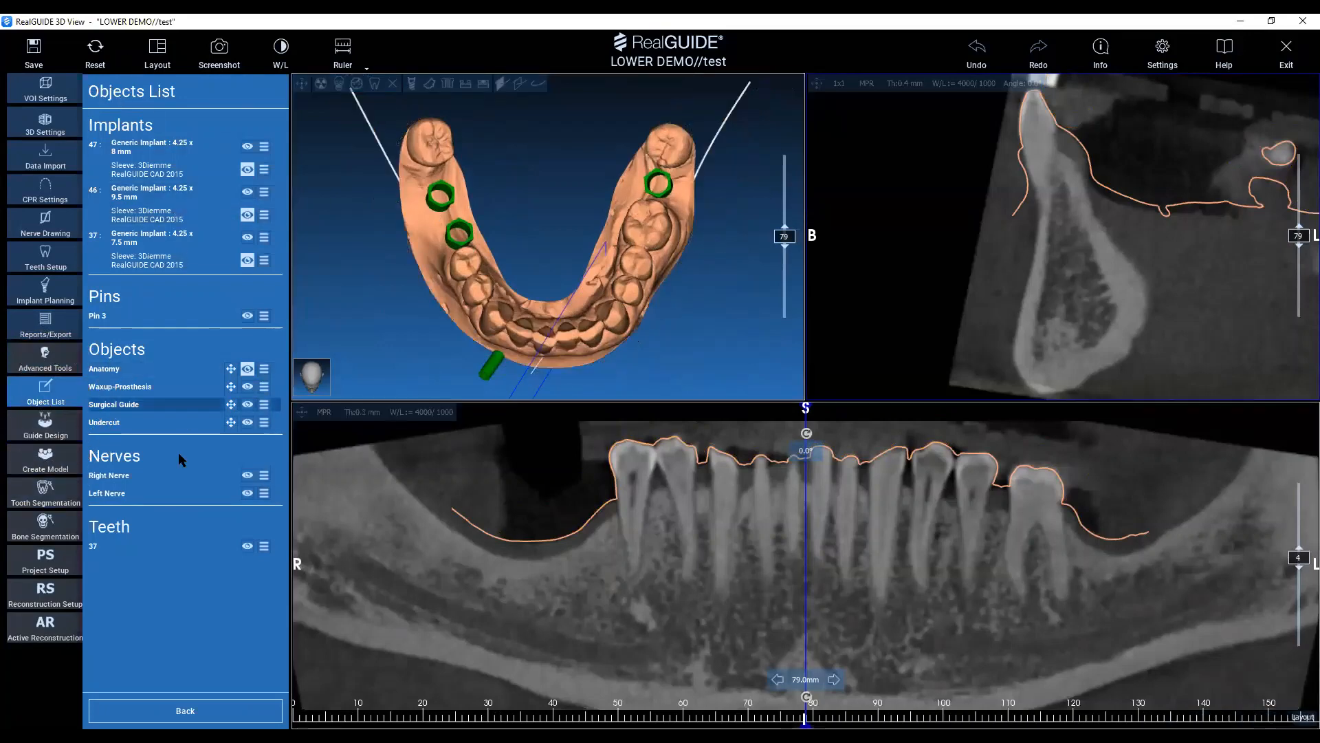
{"action": "mouse_move", "coordinate": [580, 263]}
{"action": "left_mouse_down"}
{"action": "mouse_move", "coordinate": [572, 271]}
{"action": "mouse_move", "coordinate": [541, 248]}
{"action": "mouse_move", "coordinate": [557, 256]}
{"action": "left_mouse_up"}
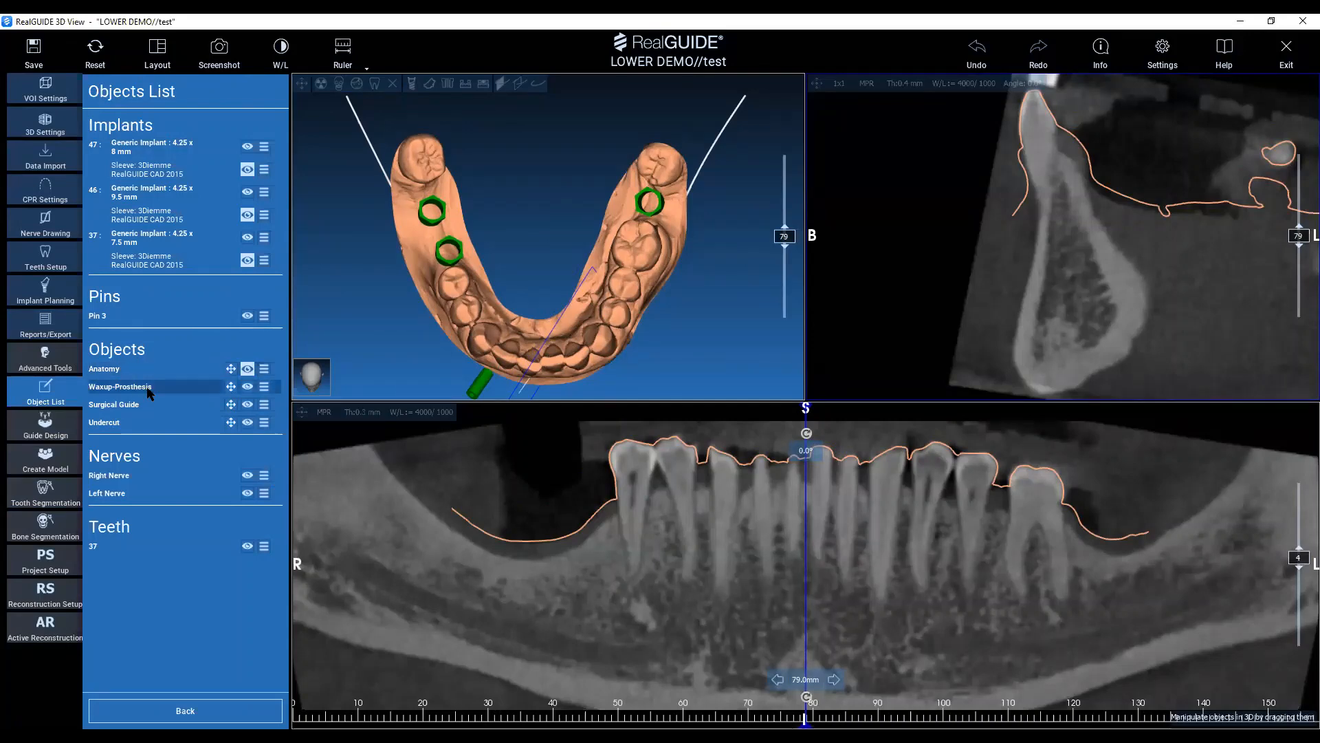
{"action": "left_click", "coordinate": [48, 336]}
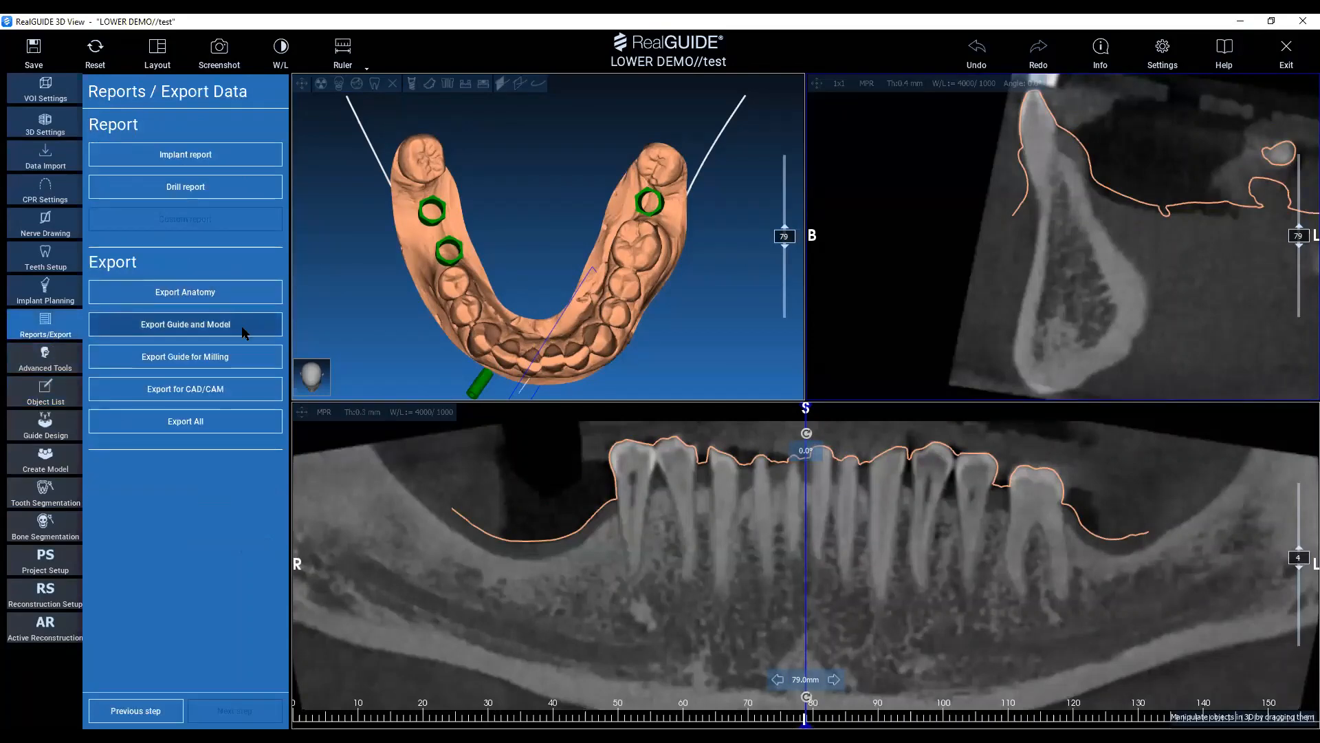
{"action": "left_click", "coordinate": [224, 324]}
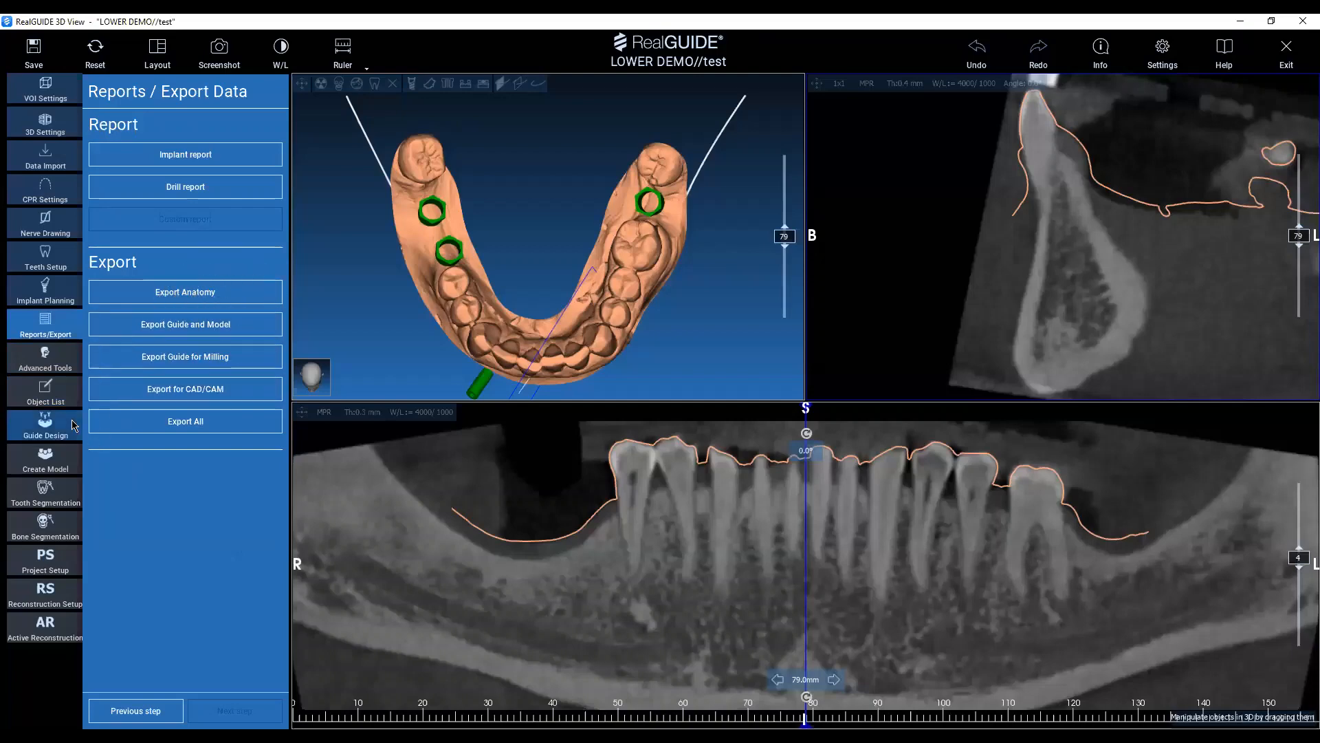
Show the surgical guide, implants and fixation pin over the anatomy in the 3D view, and return to the export options.
{"action": "left_click", "coordinate": [53, 407]}
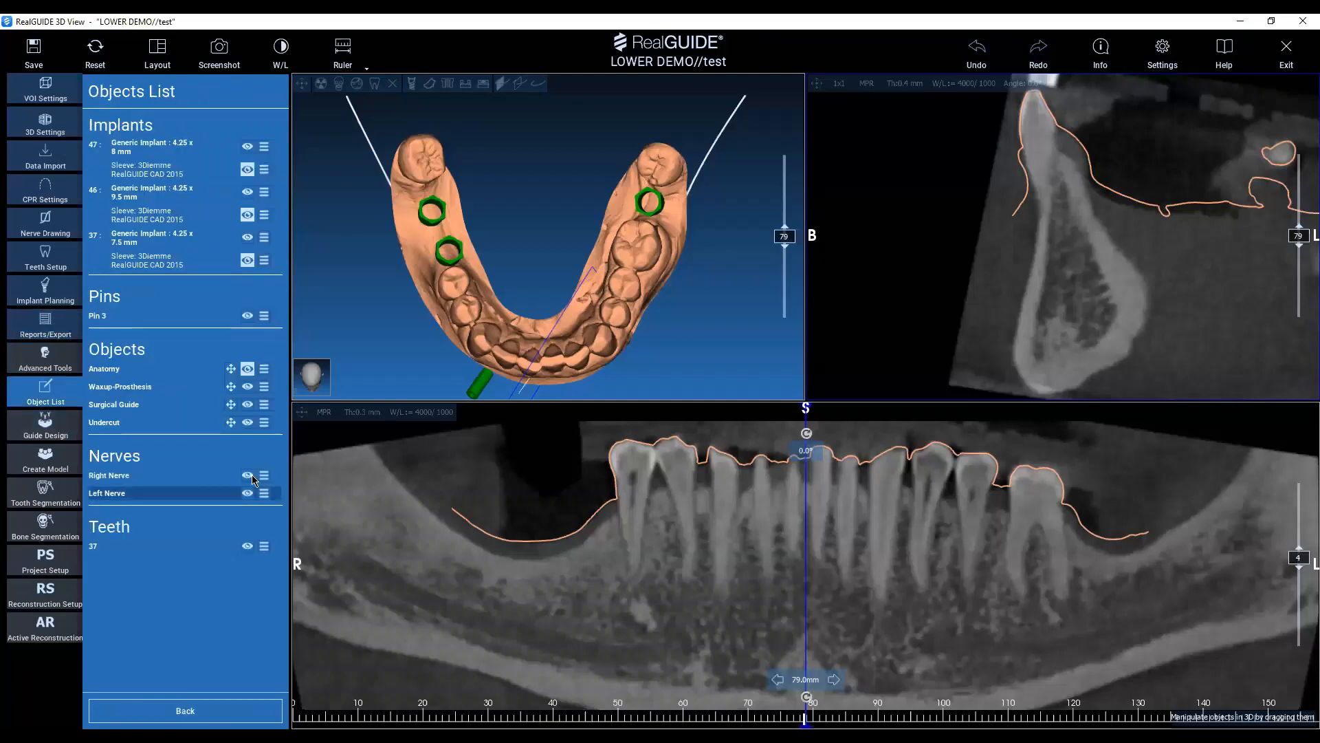
{"action": "left_click", "coordinate": [248, 404]}
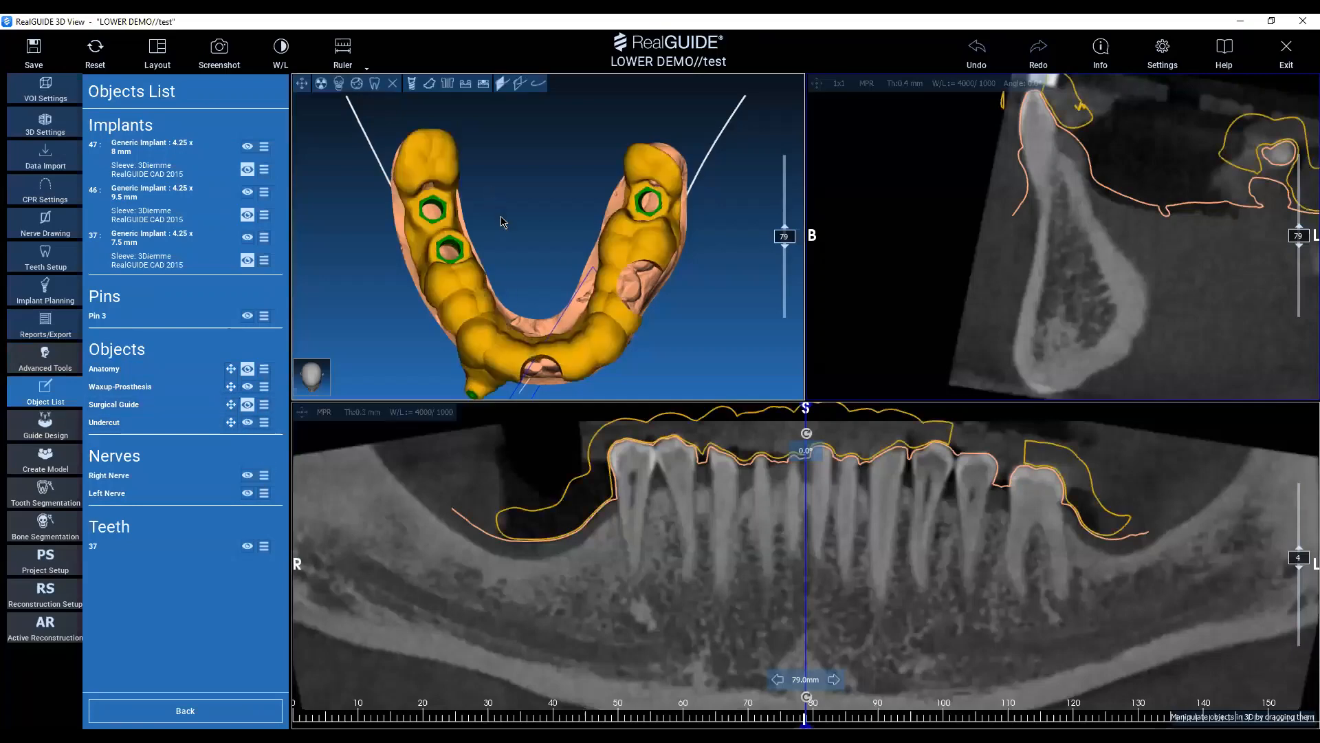
{"action": "left_click_drag", "start_coordinate": [501, 221], "coordinate": [500, 257]}
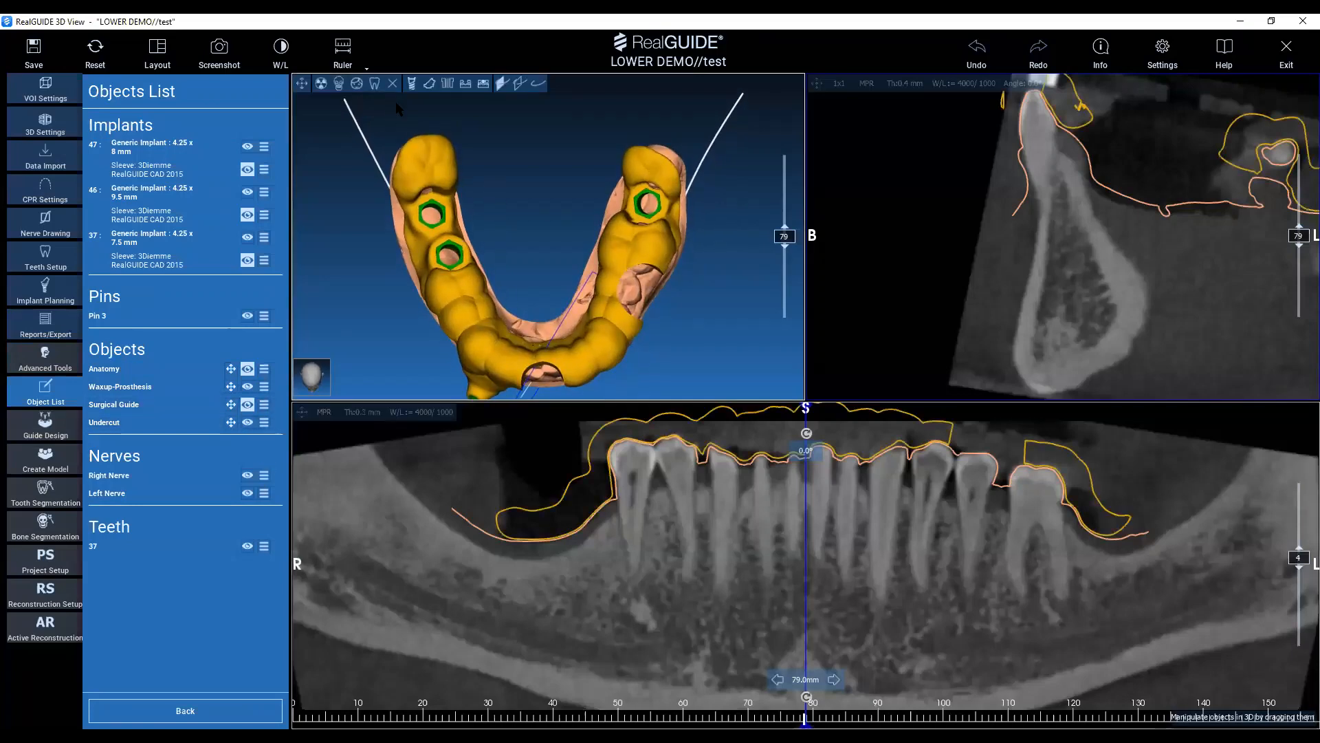
{"action": "left_click", "coordinate": [411, 83]}
{"action": "left_click_drag", "start_coordinate": [509, 206], "coordinate": [530, 206]}
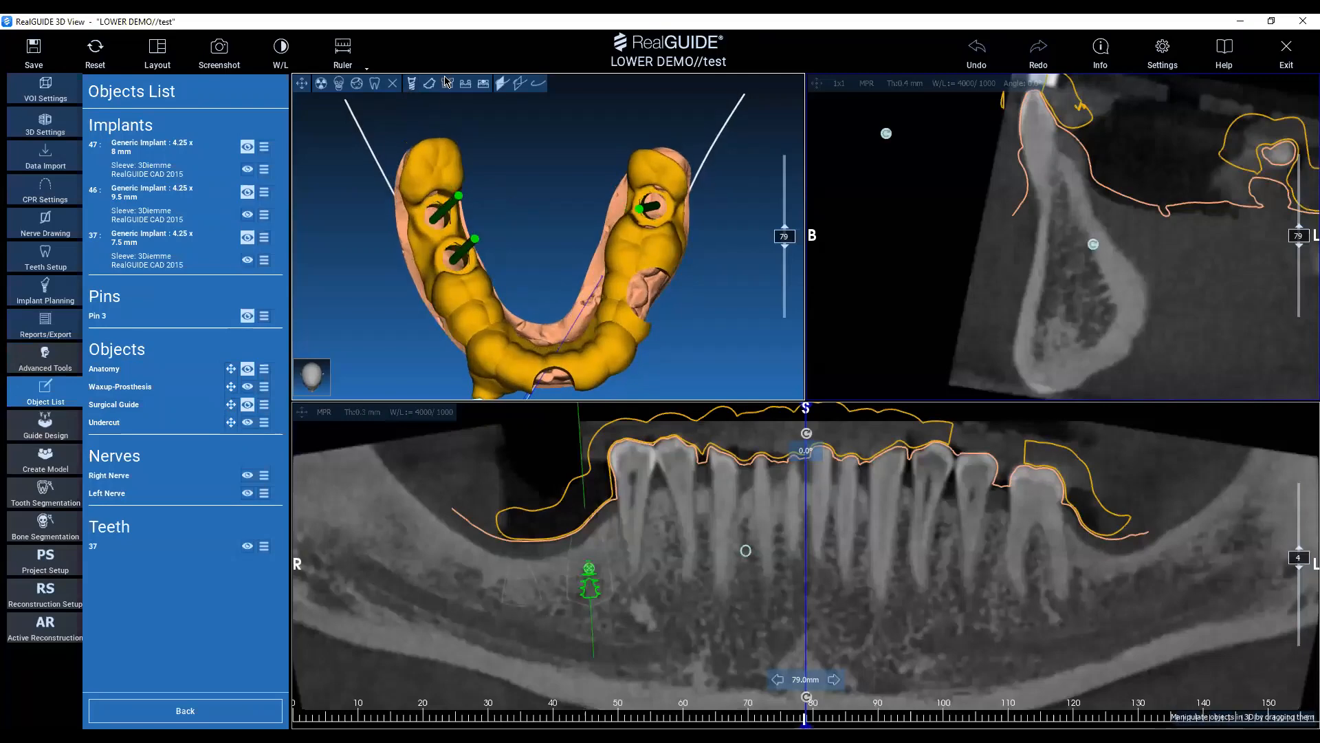
{"action": "left_click", "coordinate": [45, 324]}
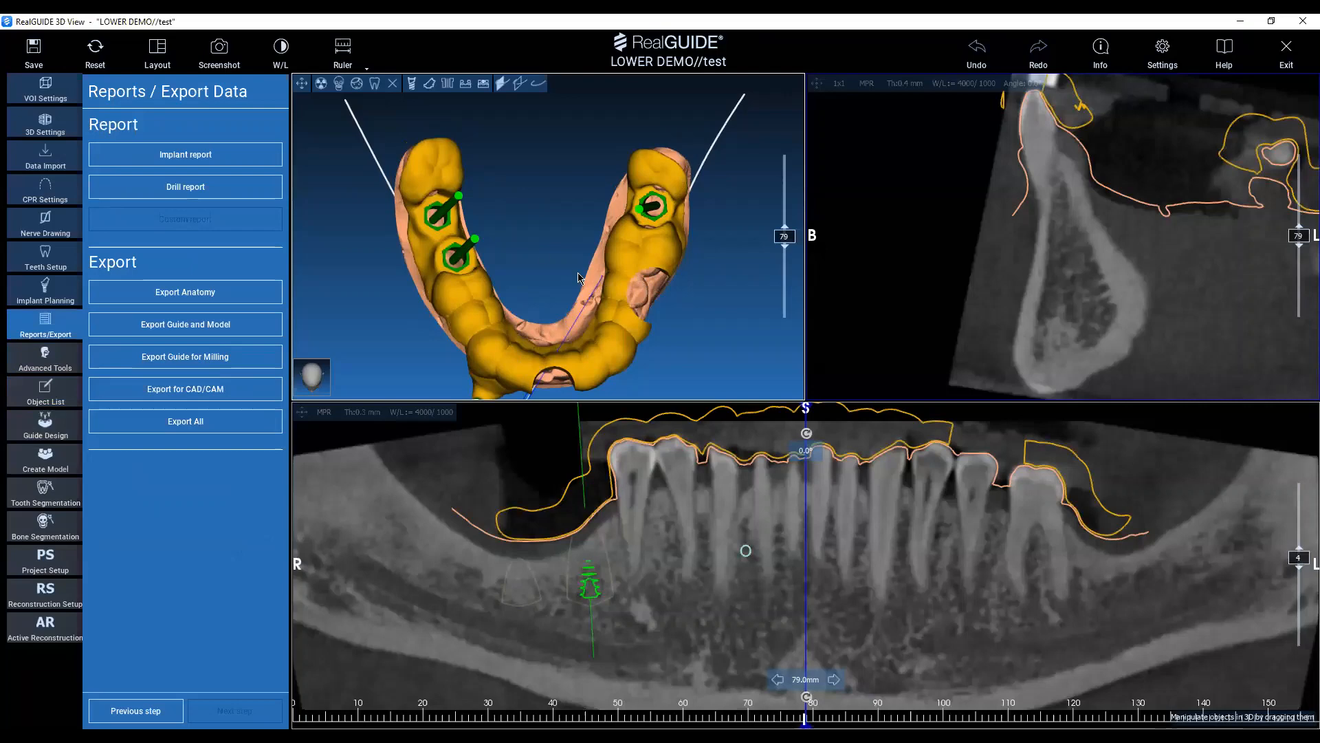
{"action": "mouse_move", "coordinate": [530, 241]}
{"action": "left_mouse_down"}
{"action": "mouse_move", "coordinate": [525, 262]}
{"action": "mouse_move", "coordinate": [540, 233]}
{"action": "left_mouse_up"}
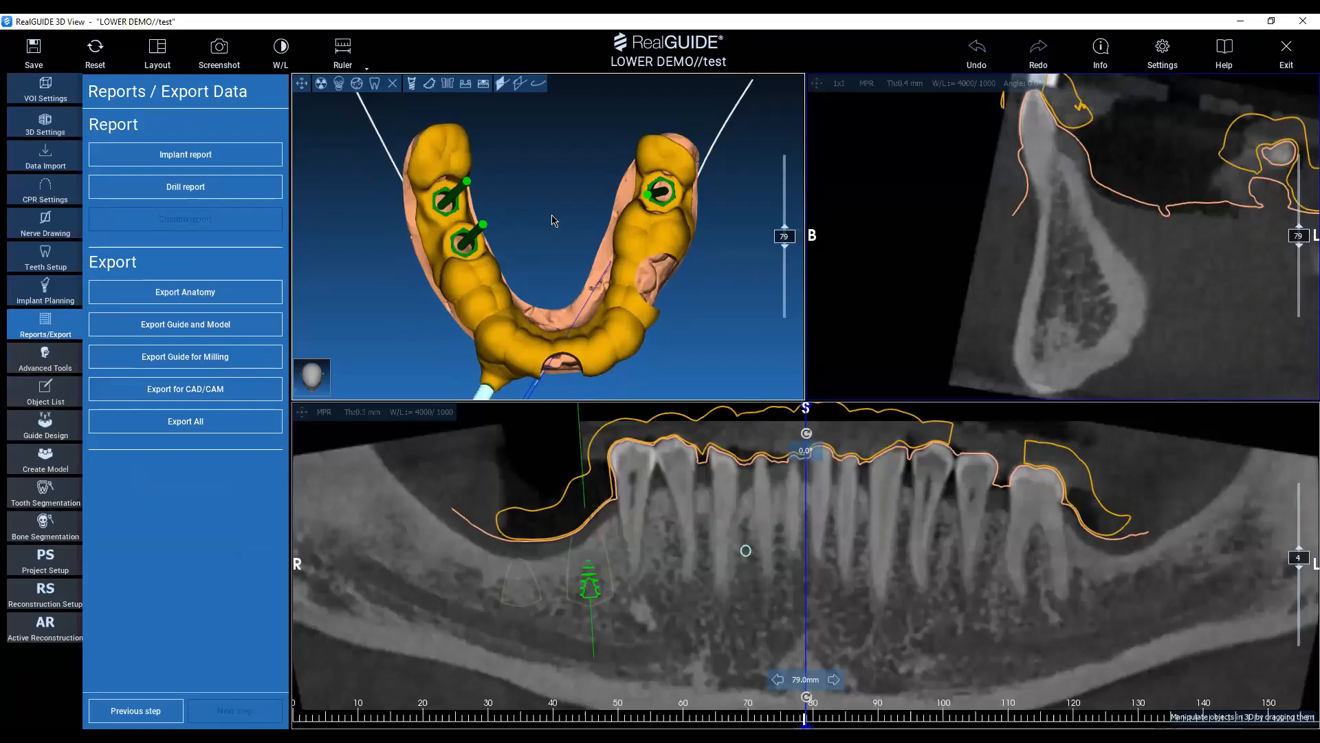
Examine the export options for guide milling and for CAD/CAM.
{"action": "left_click", "coordinate": [251, 364]}
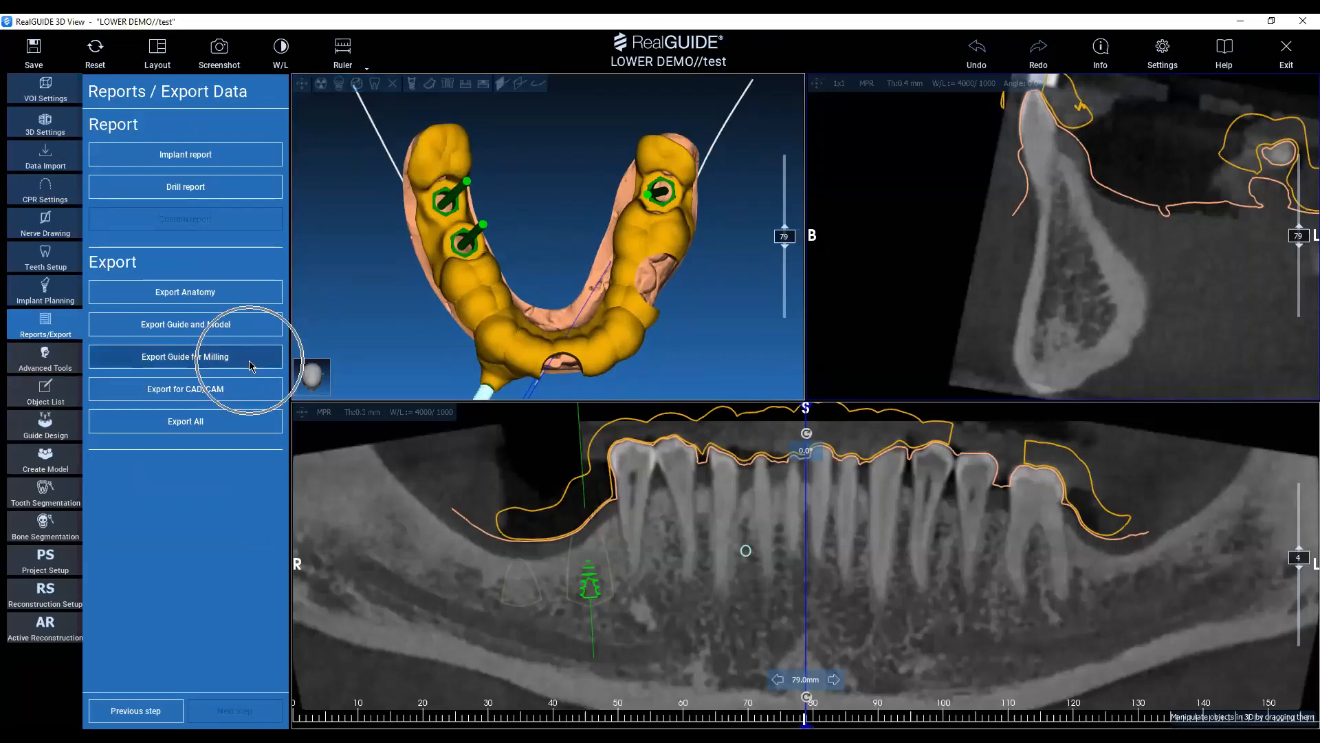
{"action": "left_click", "coordinate": [251, 365]}
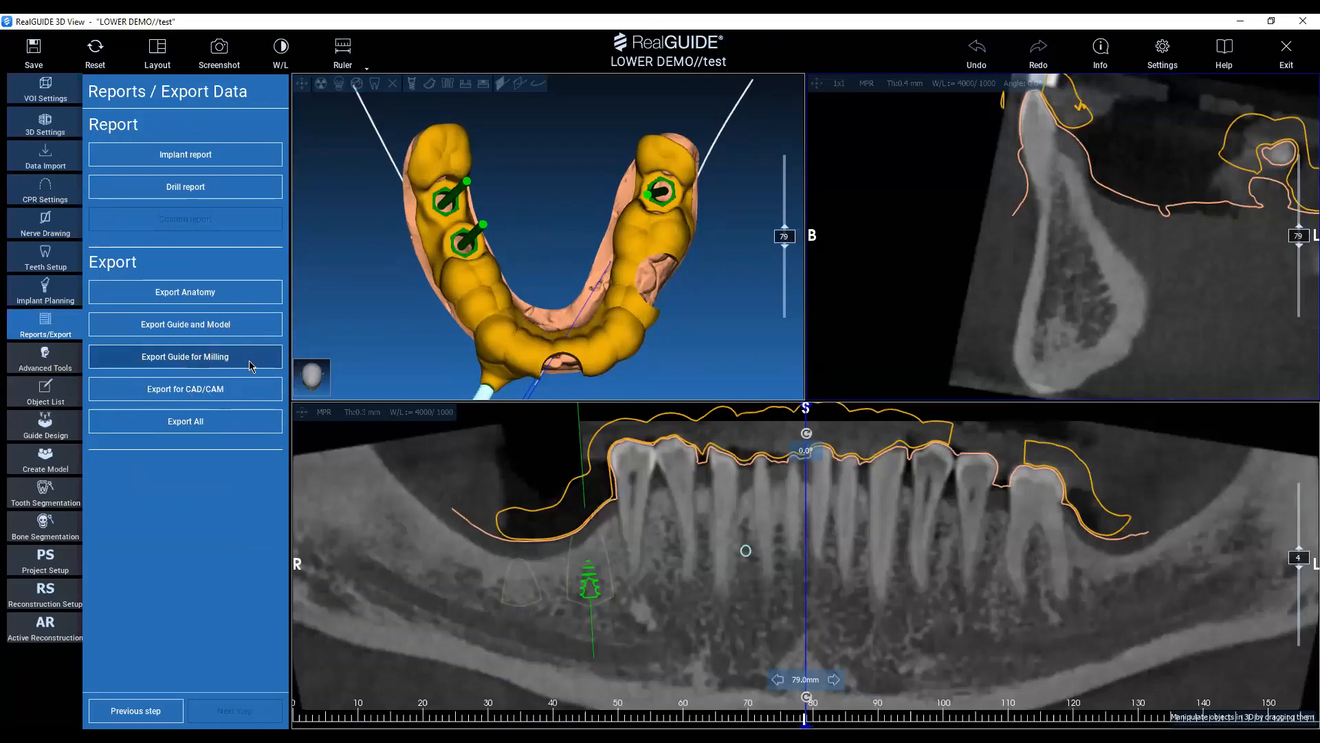
{"action": "left_click", "coordinate": [223, 392]}
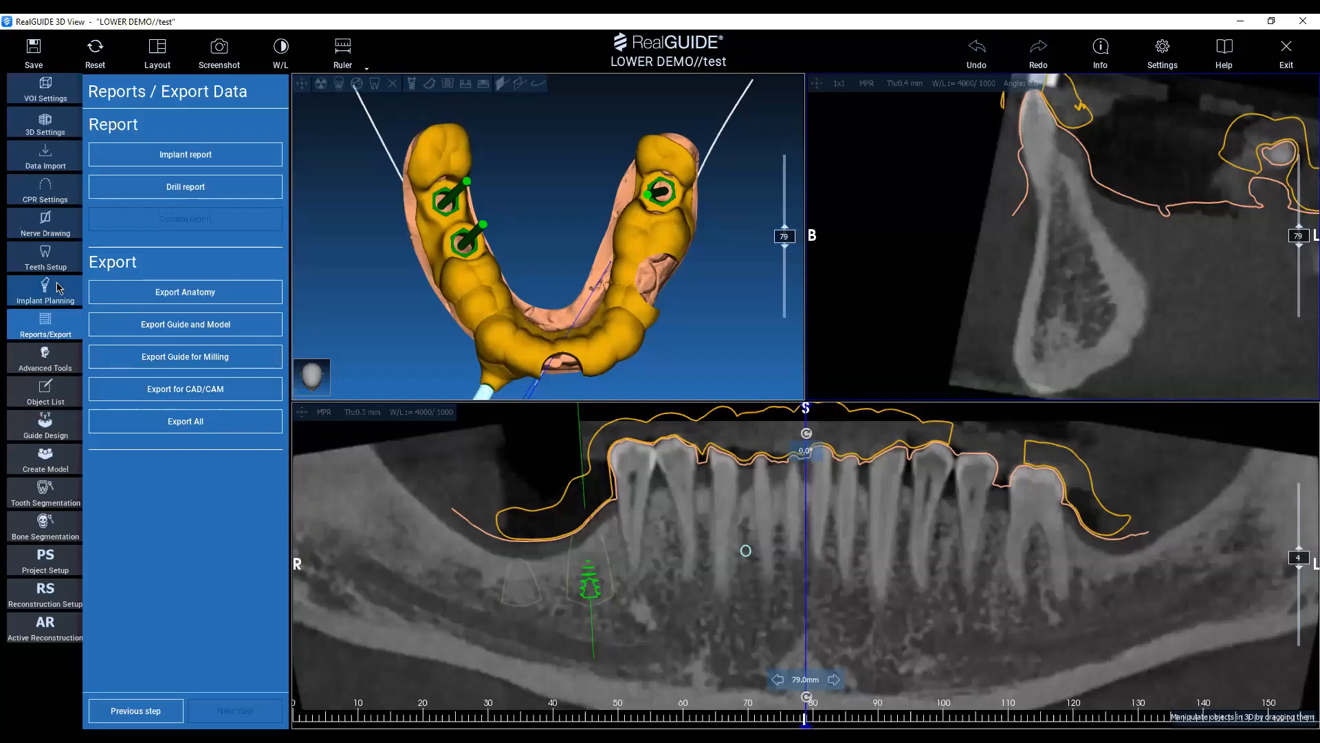
{"action": "key", "text": "ctrl"}
{"action": "key", "text": "ctrl"}
{"action": "key", "text": "ctrl"}
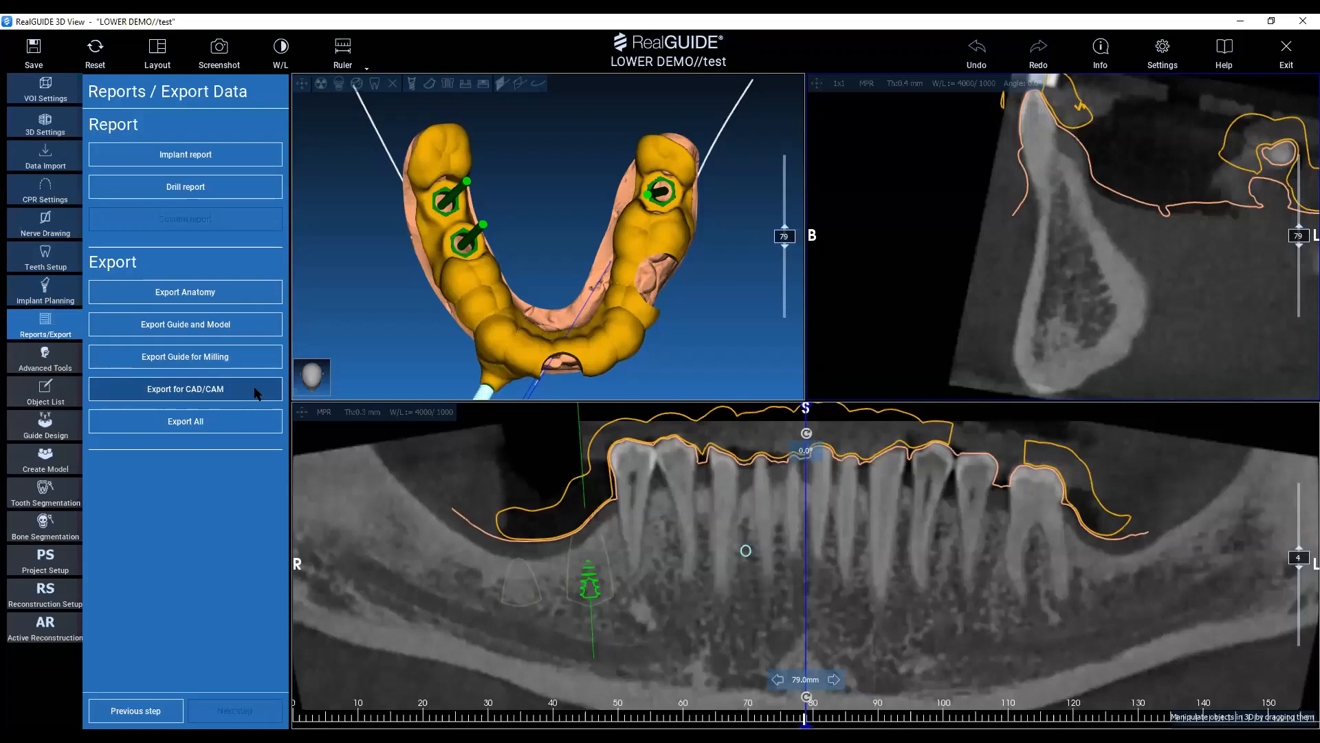
Return to implant planning and save the project under the name test.
{"action": "left_click", "coordinate": [48, 288]}
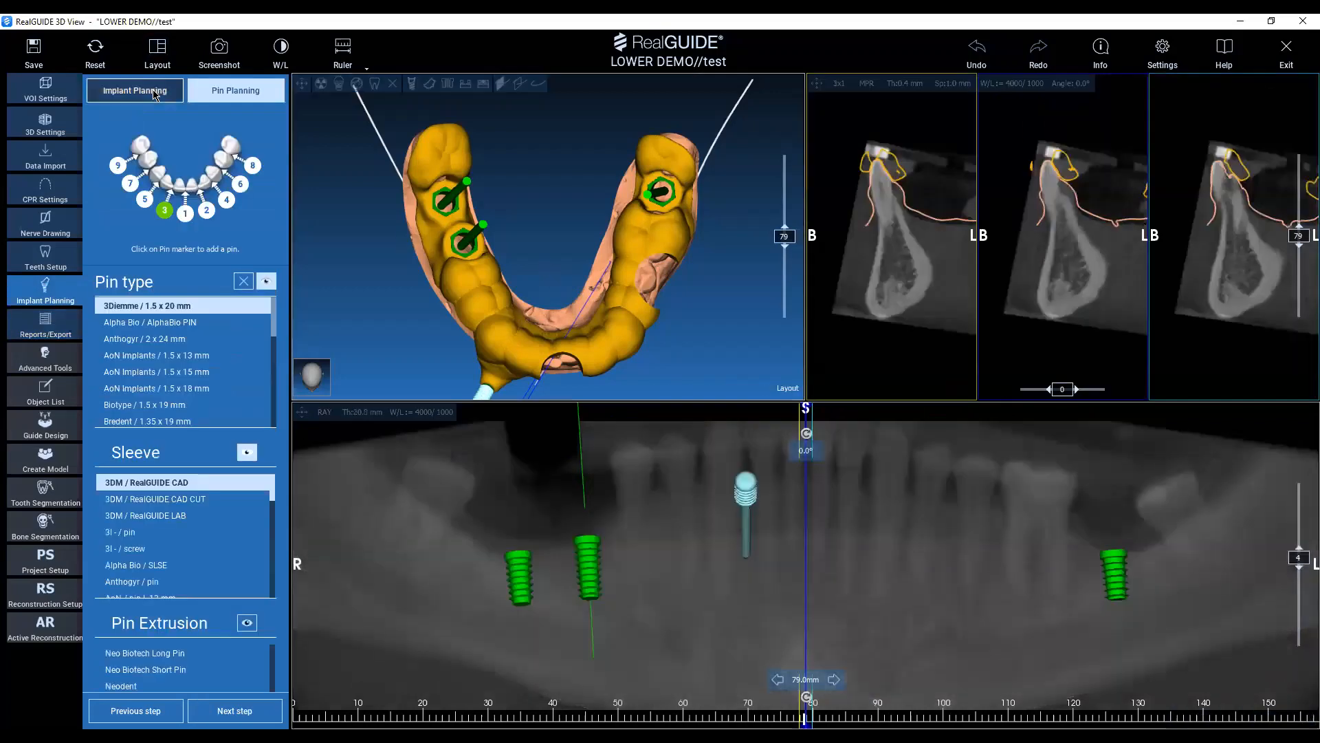
{"action": "middle_click_drag", "start_coordinate": [540, 192], "coordinate": [600, 250]}
{"action": "left_click_drag", "start_coordinate": [600, 251], "coordinate": [586, 225]}
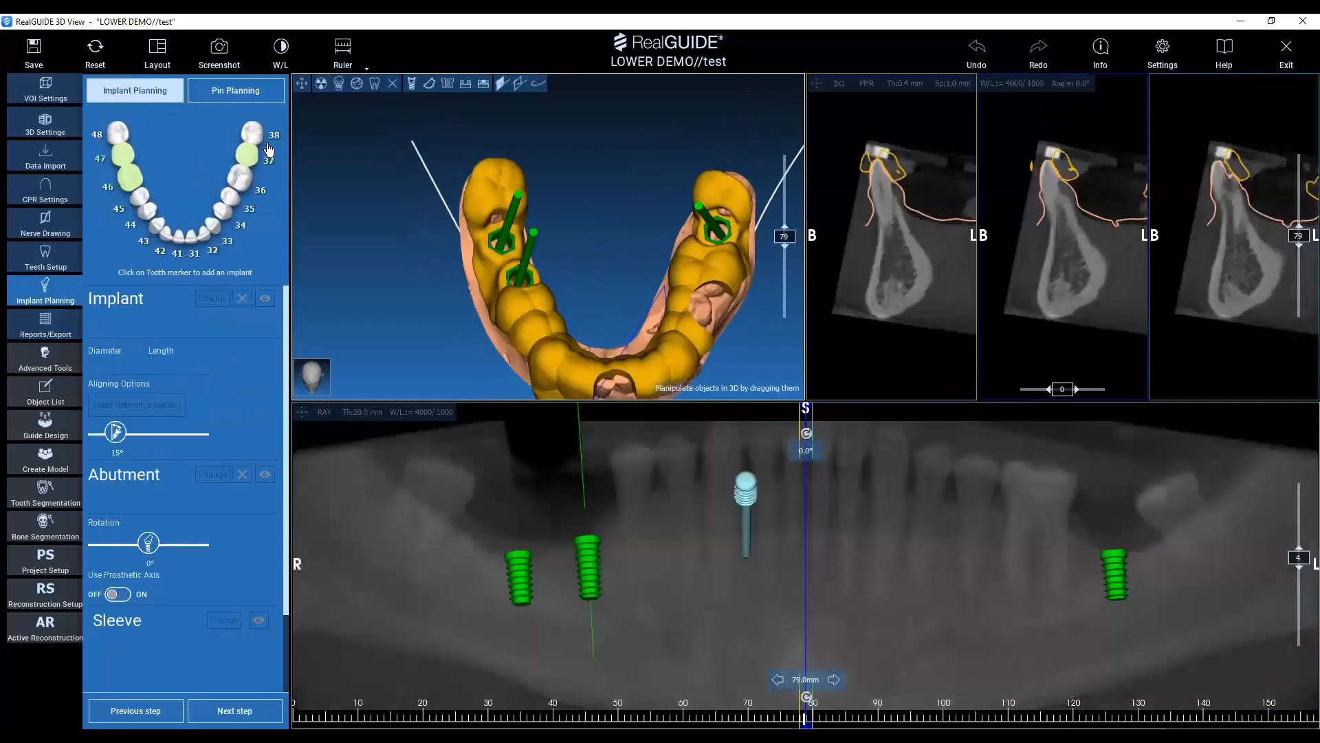
{"action": "left_click", "coordinate": [35, 53]}
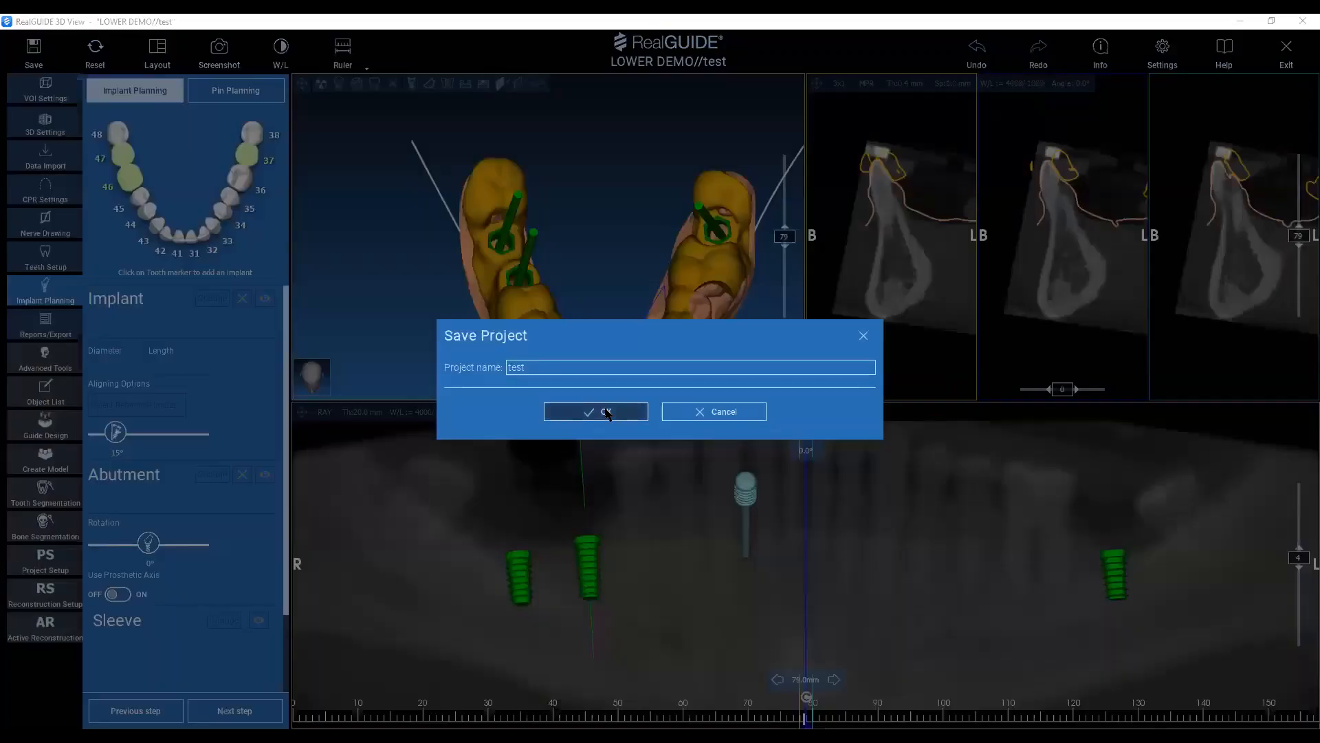
{"action": "left_click", "coordinate": [606, 412]}
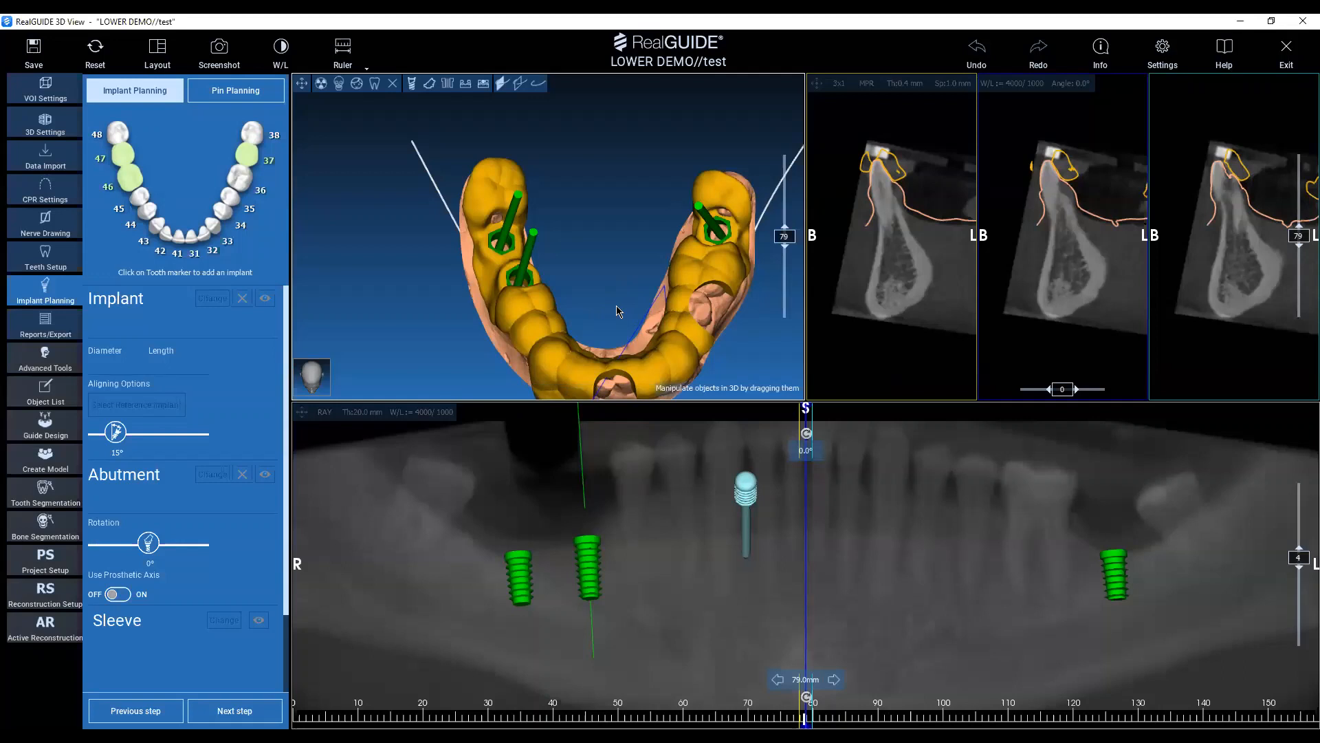
{"action": "mouse_move", "coordinate": [616, 310]}
{"action": "left_mouse_down"}
{"action": "mouse_move", "coordinate": [604, 315]}
{"action": "mouse_move", "coordinate": [596, 298]}
{"action": "left_mouse_up"}
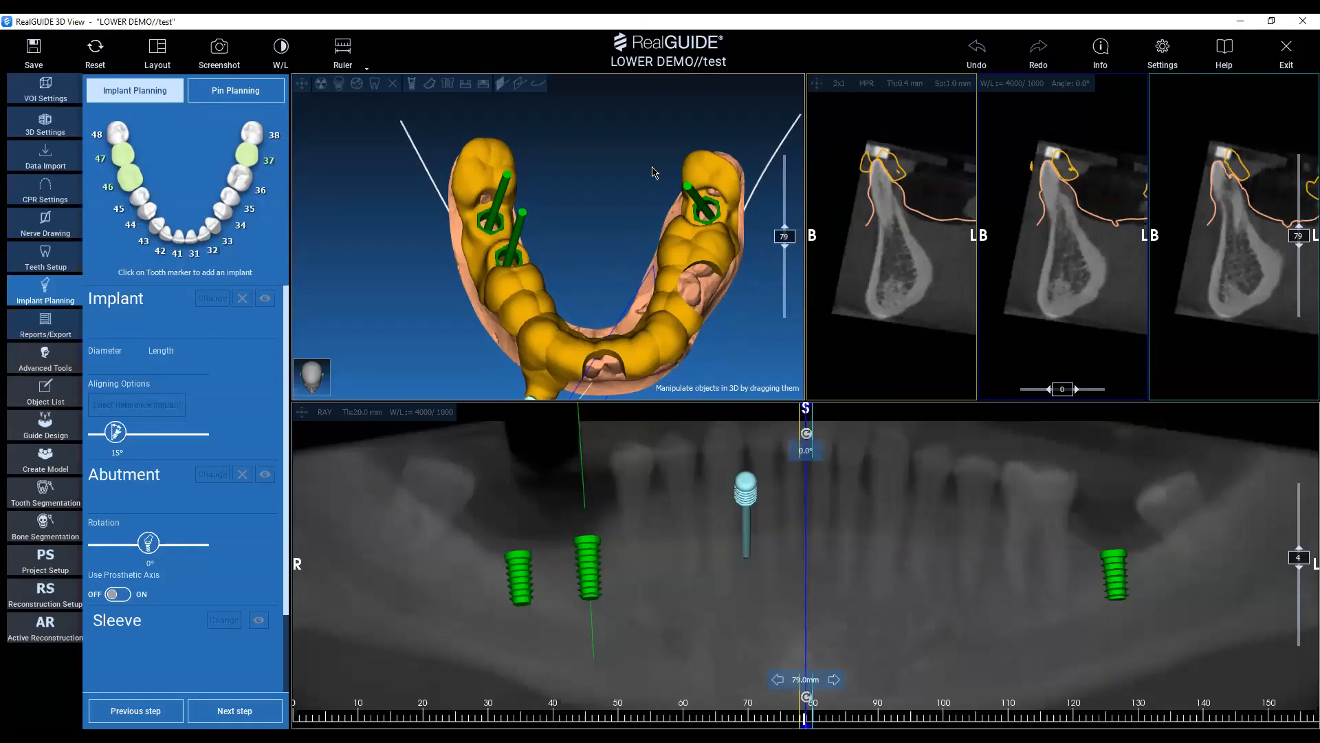
{"action": "mouse_move", "coordinate": [652, 167]}
{"action": "left_mouse_down"}
{"action": "mouse_move", "coordinate": [660, 237]}
{"action": "mouse_move", "coordinate": [665, 172]}
{"action": "left_mouse_up"}
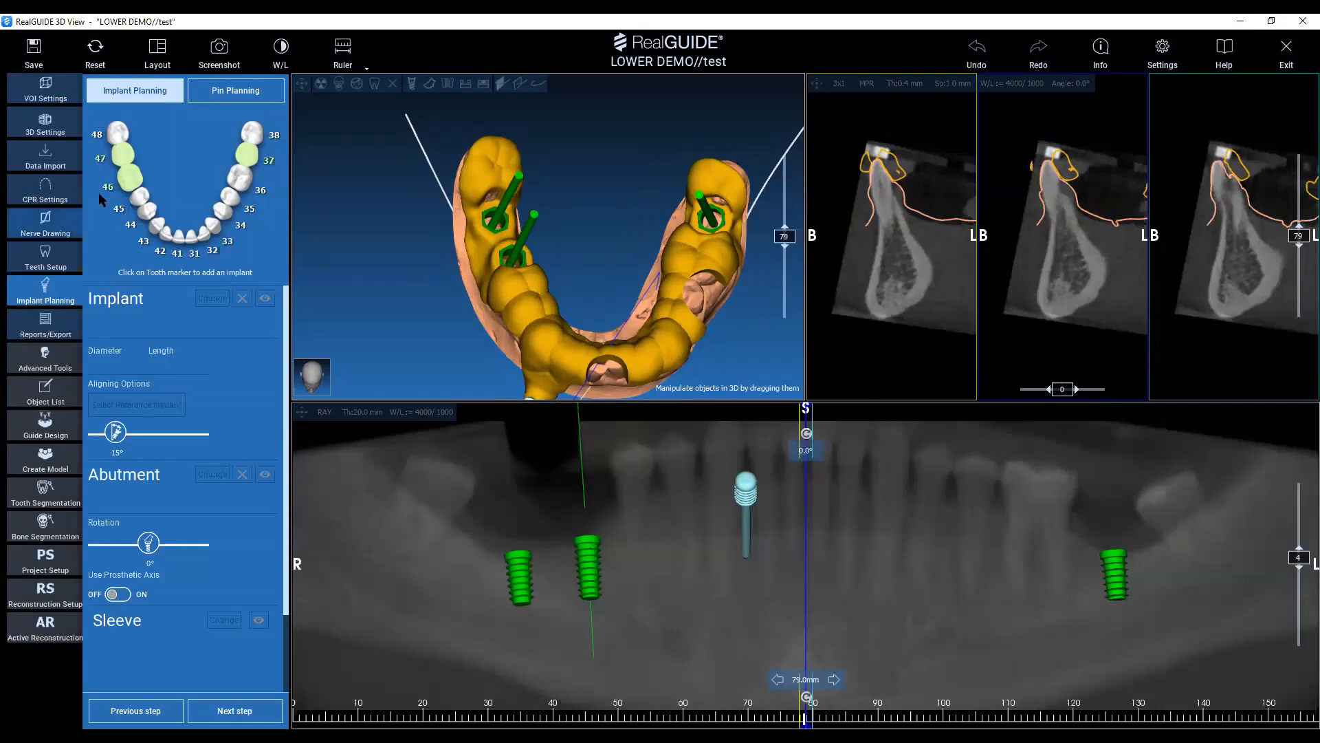
{"action": "mouse_move", "coordinate": [612, 242]}
{"action": "left_mouse_down"}
{"action": "mouse_move", "coordinate": [587, 271]}
{"action": "mouse_move", "coordinate": [600, 222]}
{"action": "left_mouse_up"}
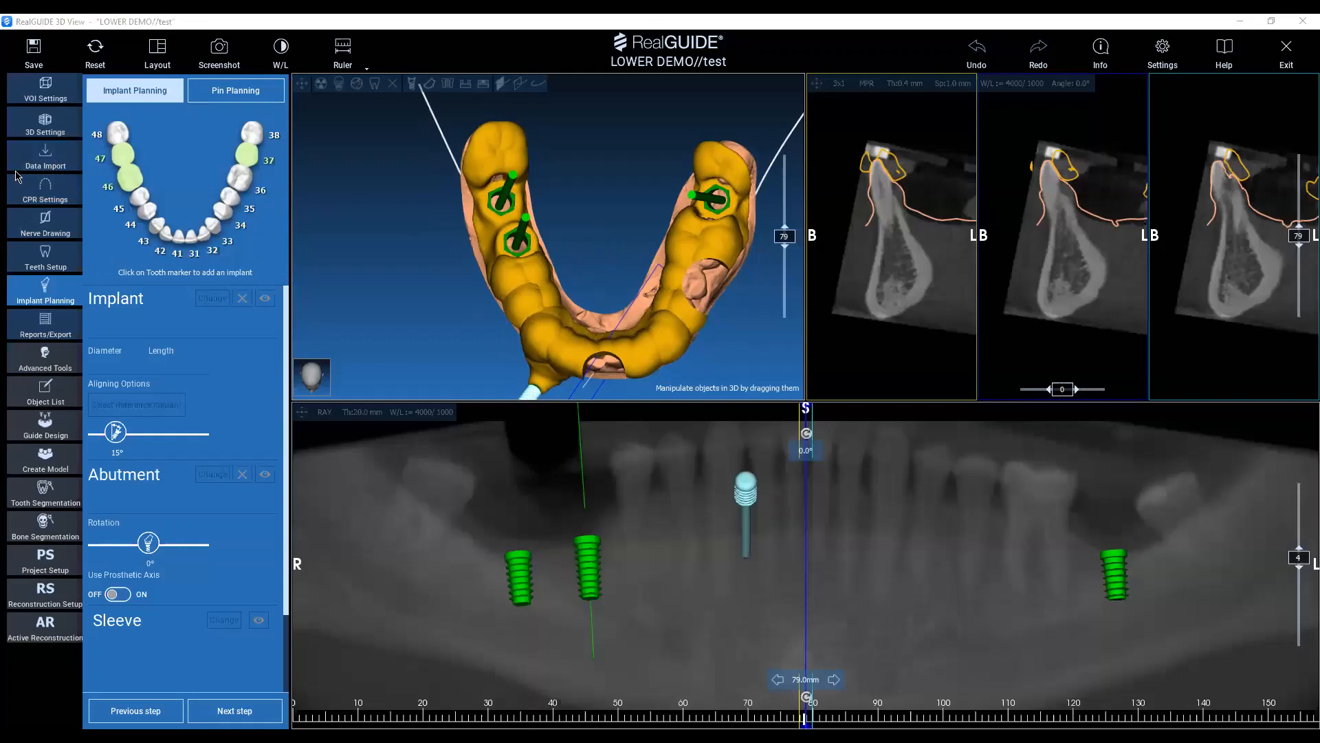
Hide the surgical guide among the imported 3D objects and open the Anatomy mesh for modification.
{"action": "left_click", "coordinate": [62, 161]}
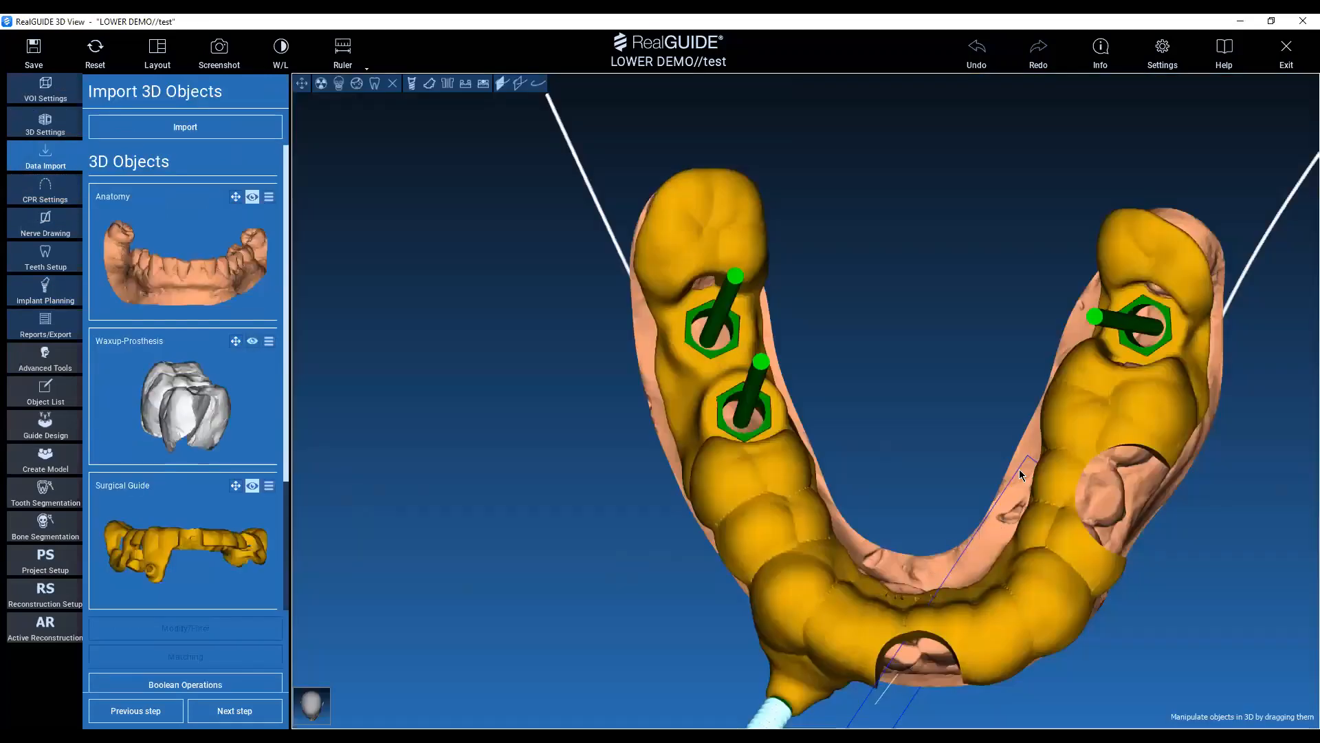
{"action": "middle_click_drag", "start_coordinate": [919, 422], "coordinate": [844, 353]}
{"action": "left_click_drag", "start_coordinate": [844, 354], "coordinate": [559, 344]}
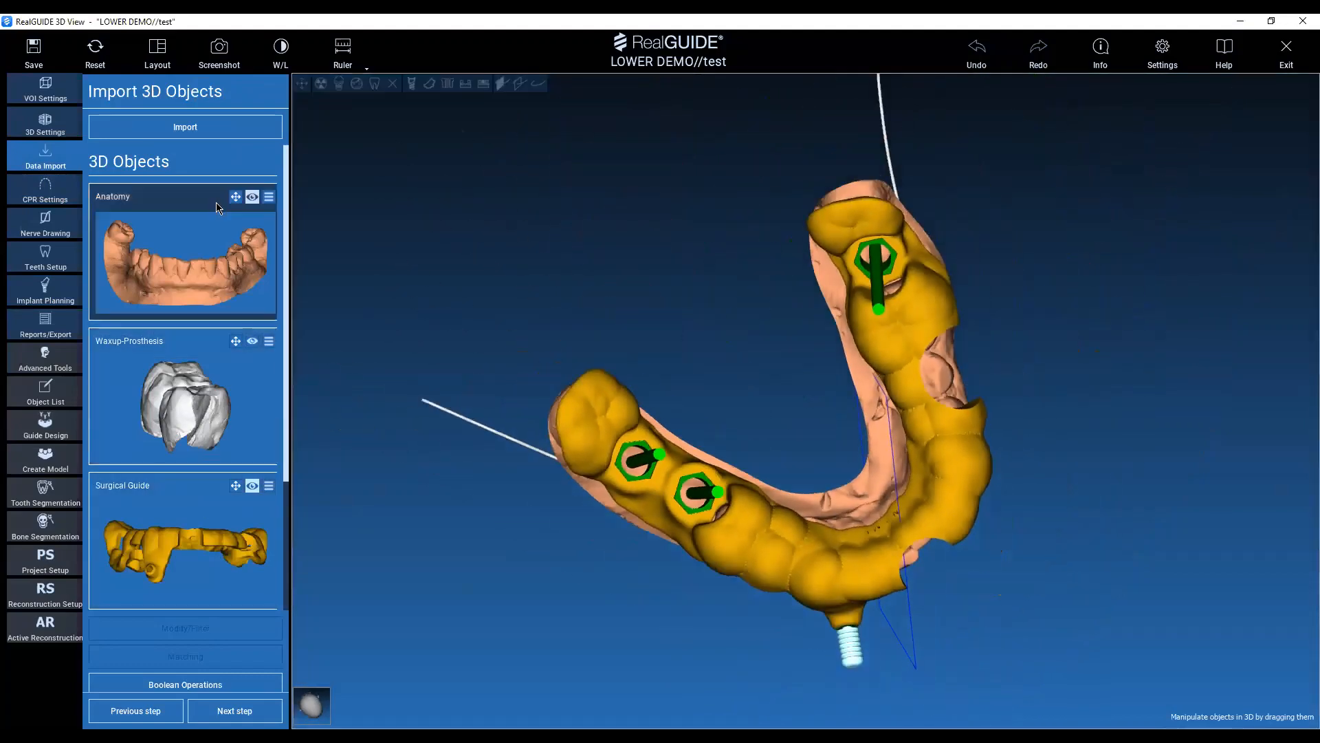
{"action": "left_click", "coordinate": [252, 487]}
{"action": "left_click", "coordinate": [194, 233]}
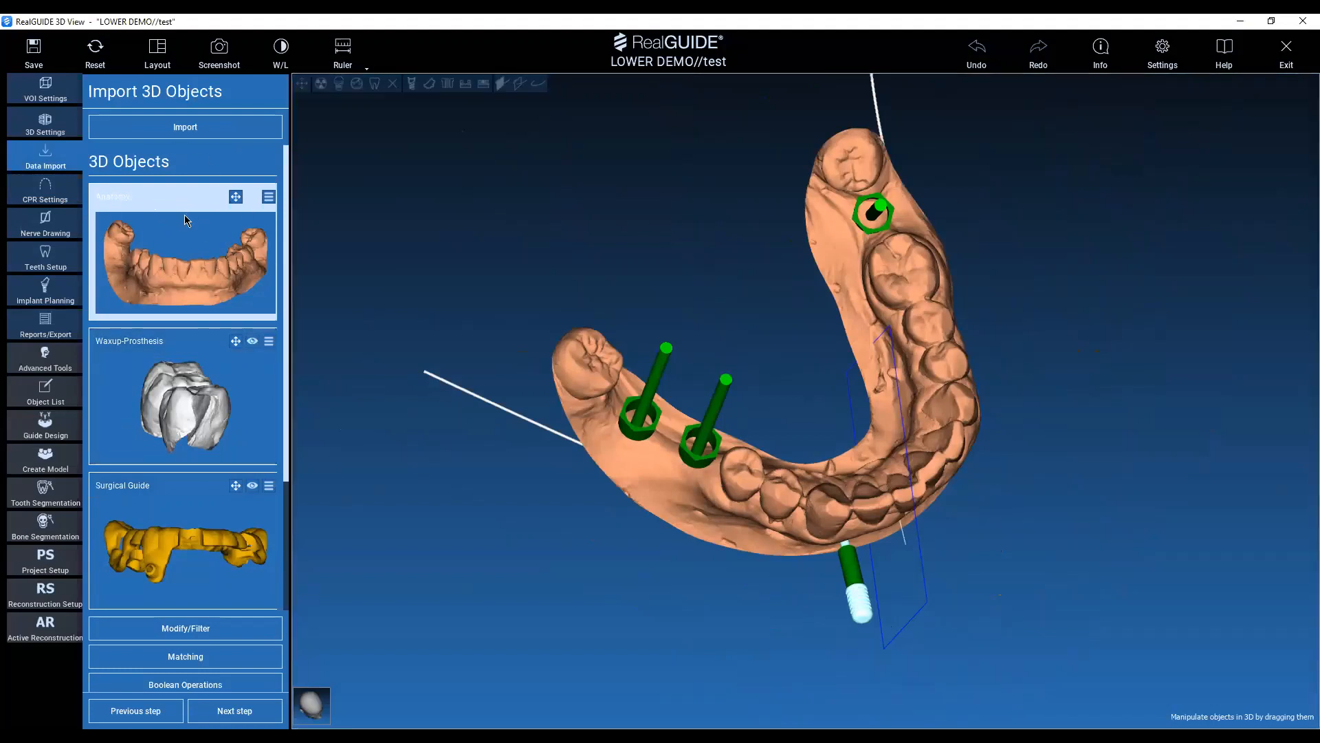
{"action": "left_click", "coordinate": [264, 633]}
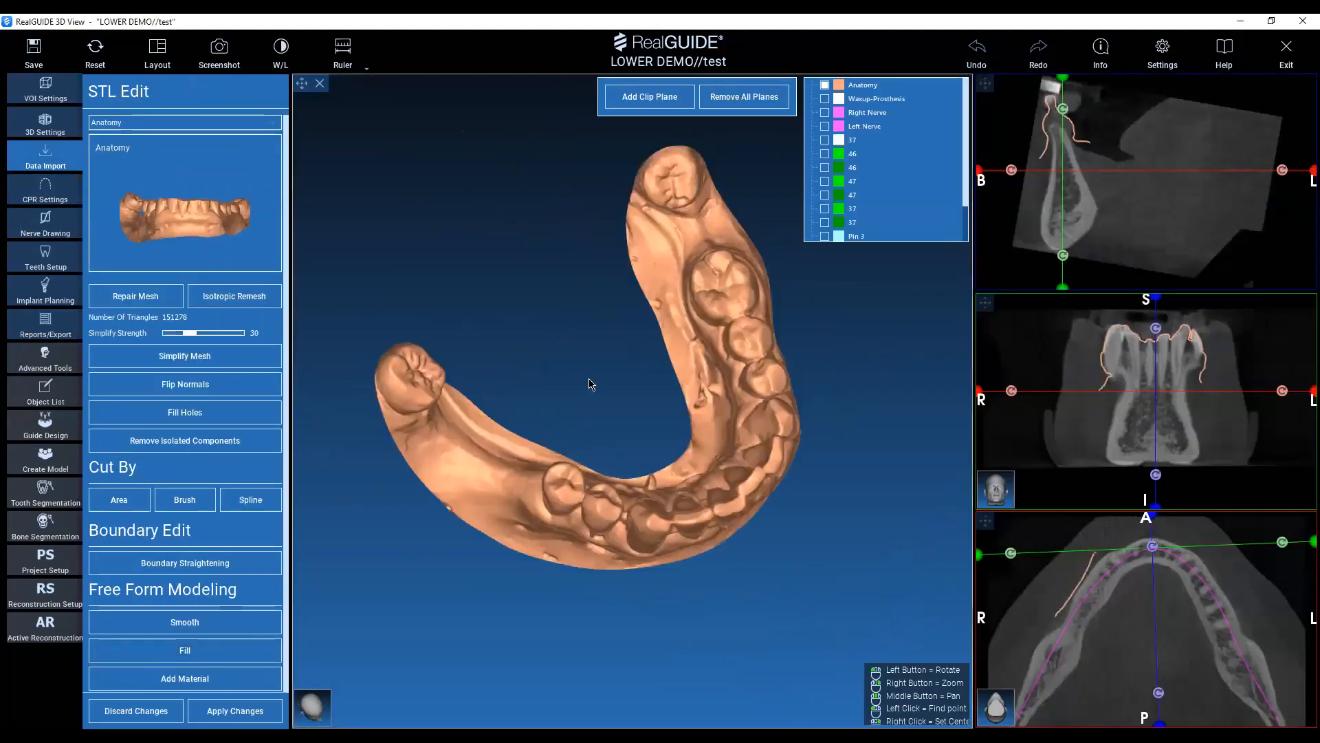
{"action": "left_click_drag", "start_coordinate": [522, 316], "coordinate": [632, 443]}
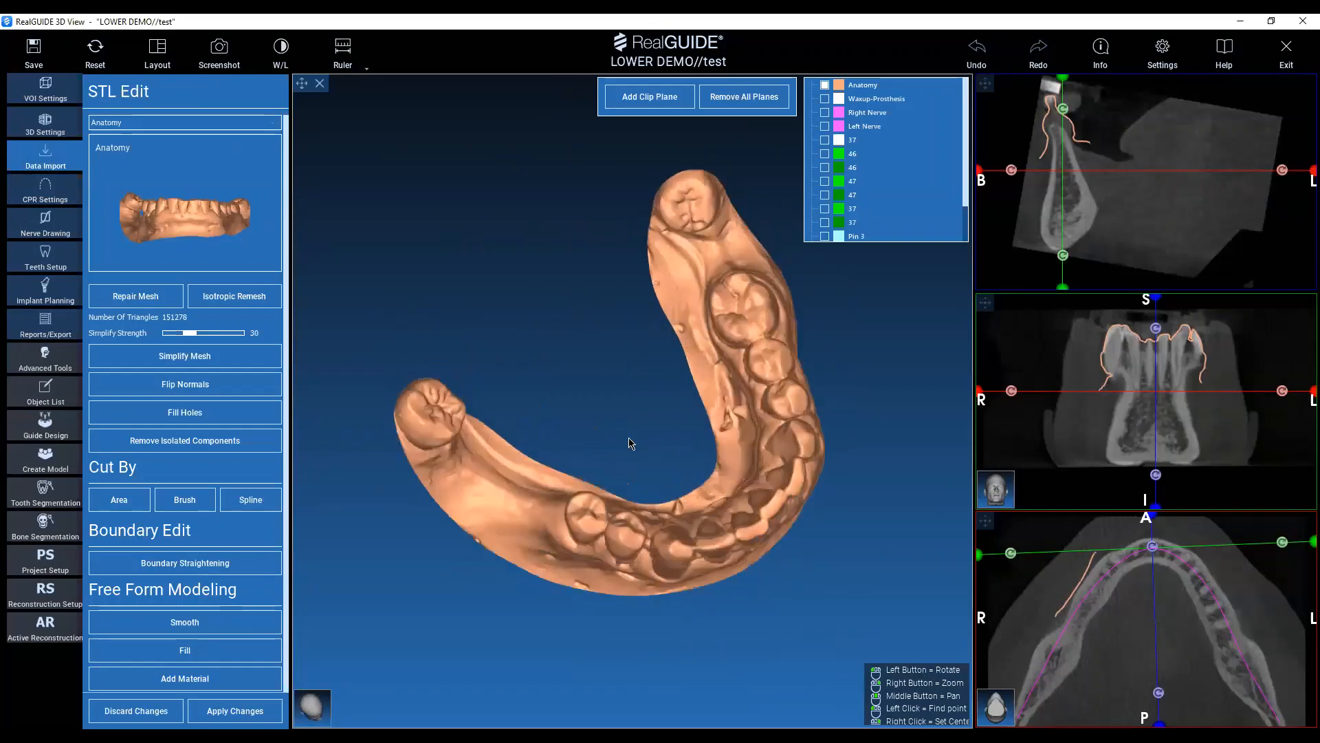
{"action": "left_click", "coordinate": [582, 523]}
{"action": "scroll", "coordinate": [635, 412], "scroll_direction": "up", "scroll_amount": 5}
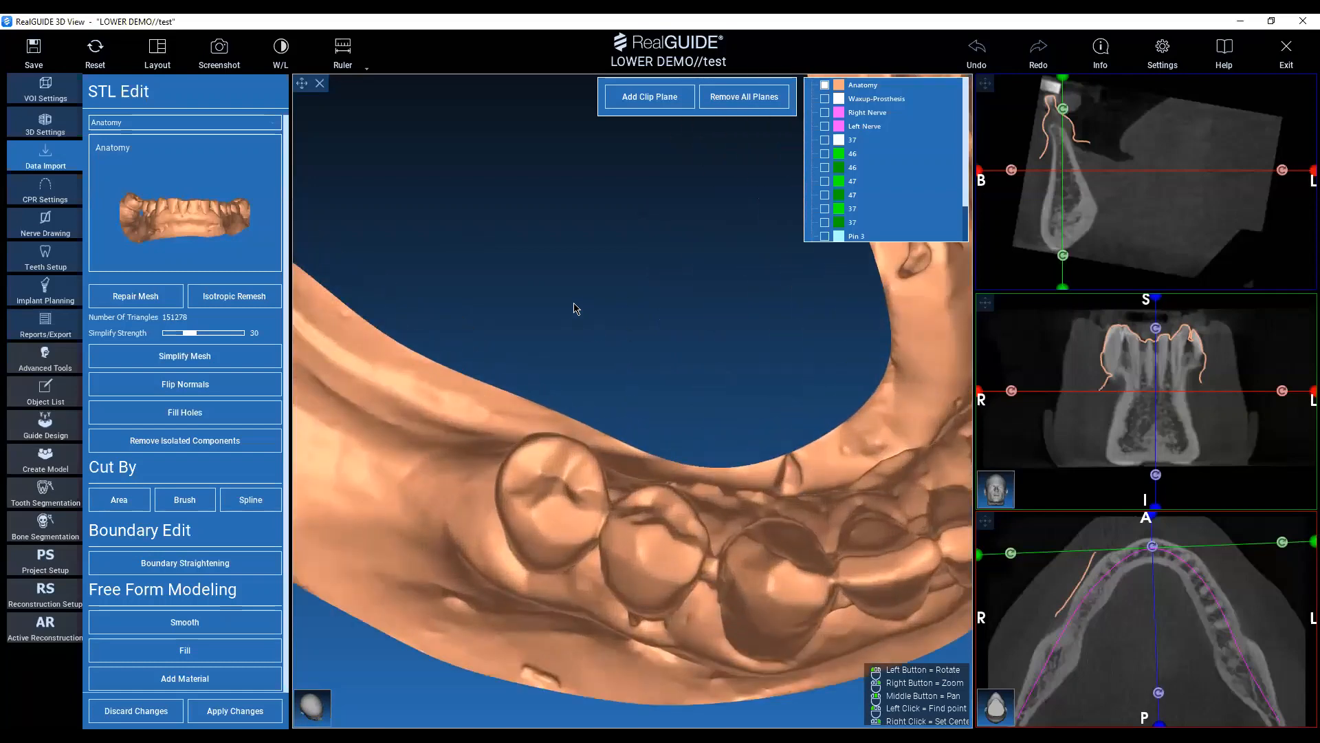
{"action": "left_click_drag", "start_coordinate": [576, 308], "coordinate": [592, 218]}
{"action": "scroll", "coordinate": [227, 593], "scroll_direction": "down", "scroll_amount": 2}
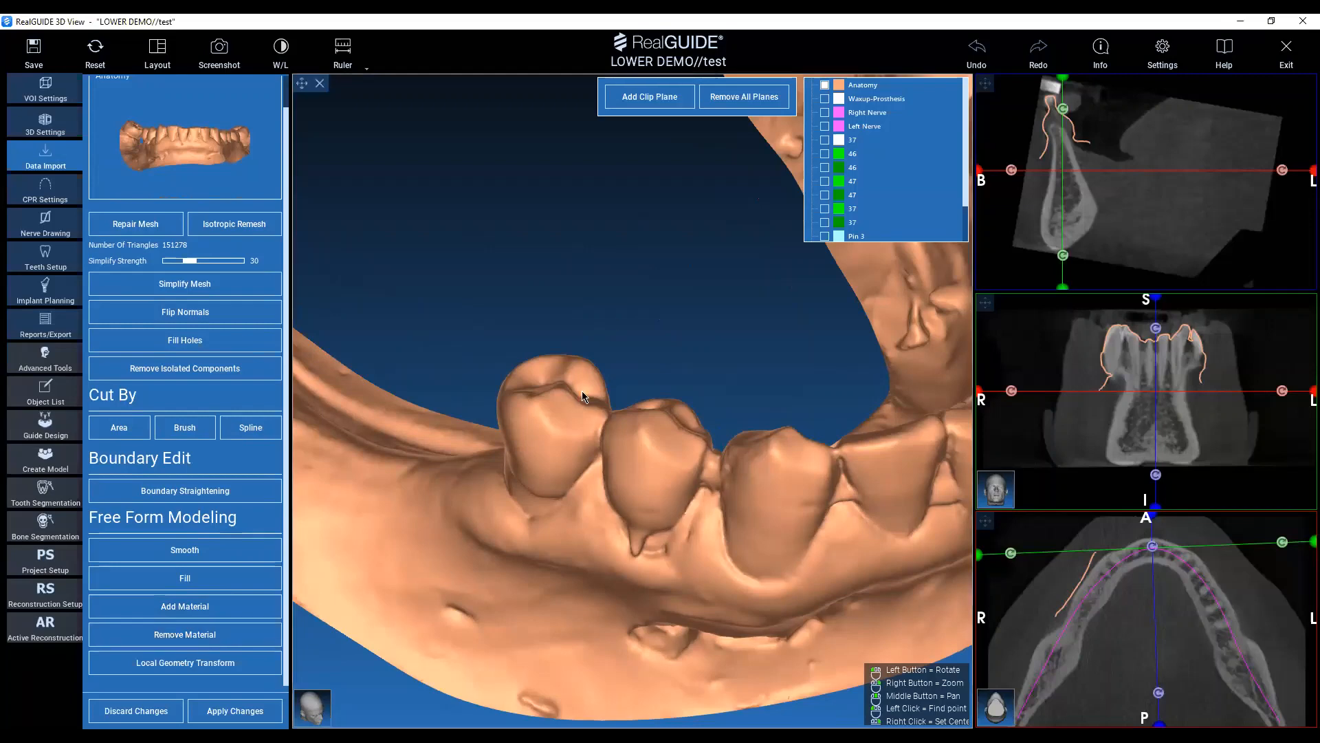
{"action": "left_click_drag", "start_coordinate": [581, 392], "coordinate": [609, 330]}
{"action": "left_click", "coordinate": [125, 431]}
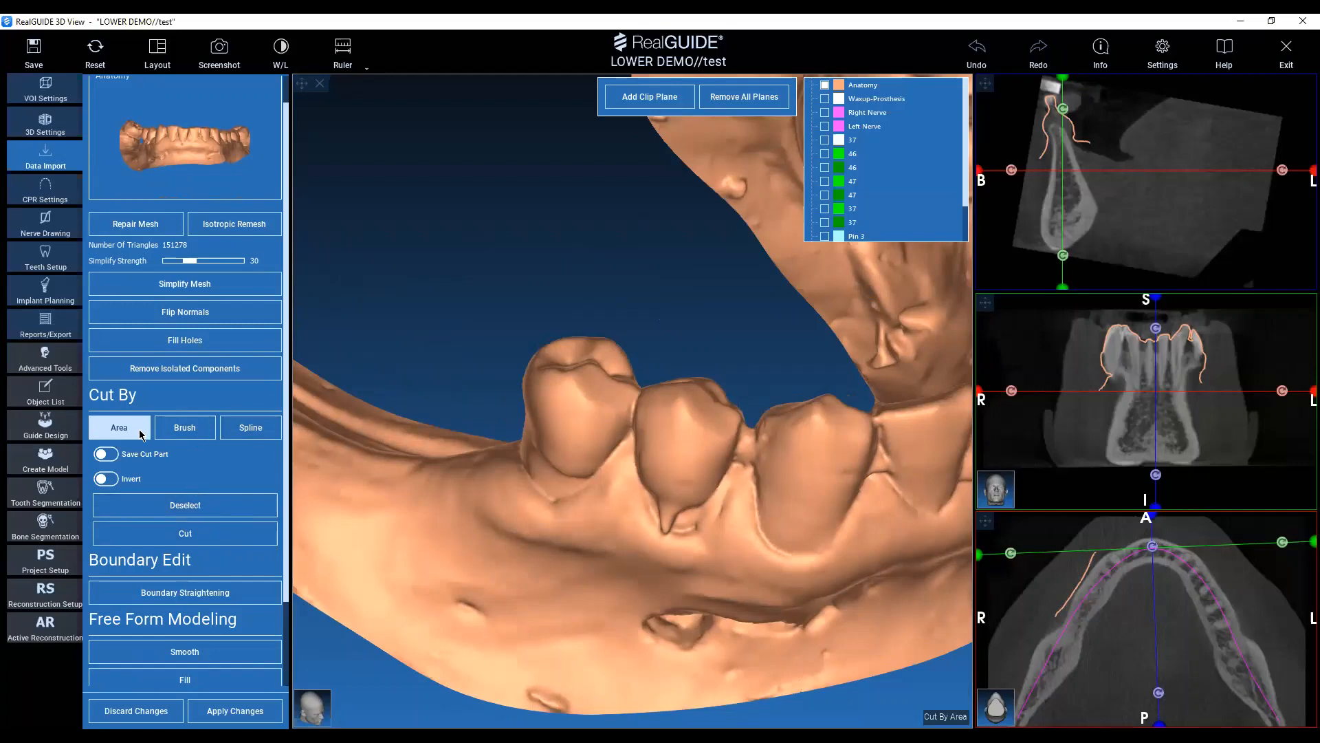
{"action": "left_click", "coordinate": [137, 432]}
{"action": "left_click", "coordinate": [185, 440]}
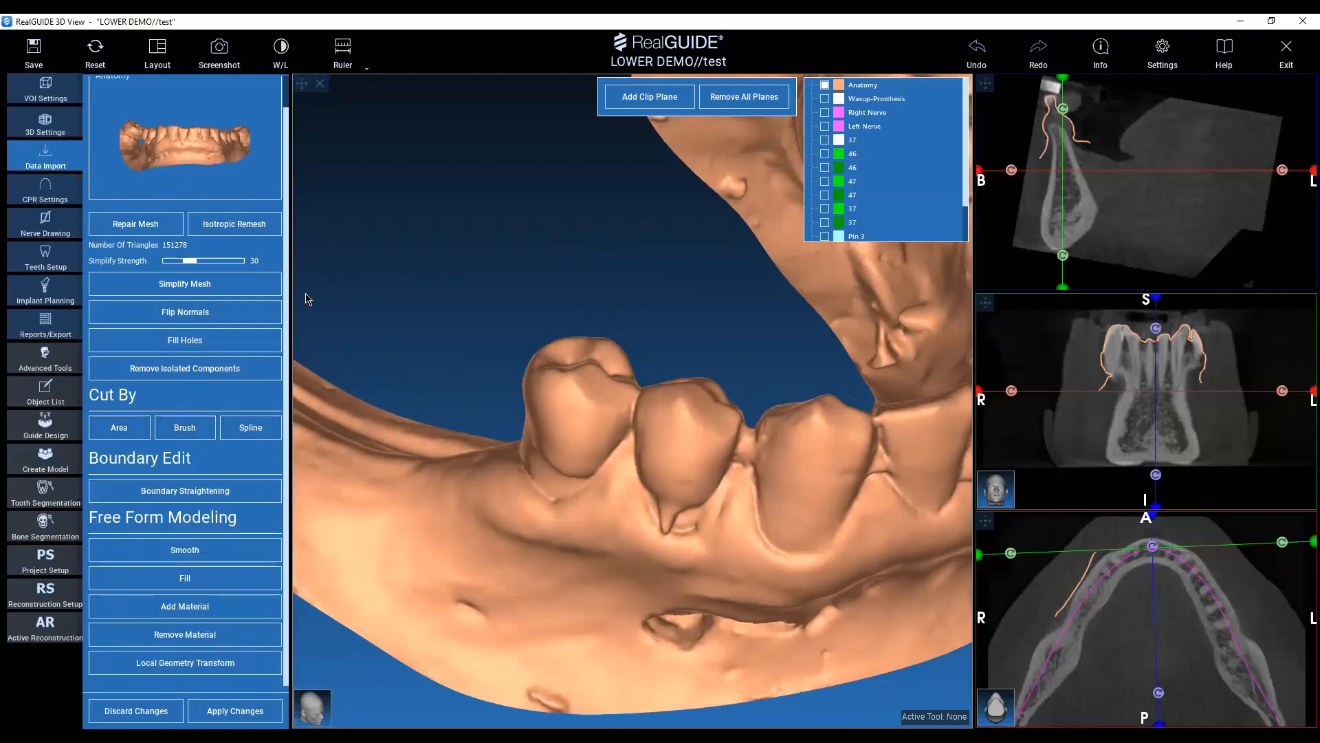
Outline the premolar beside the implant 46 gap from its inner side and cut it from the Anatomy mesh, saving the cut part.
{"action": "mouse_move", "coordinate": [412, 323]}
{"action": "left_mouse_down"}
{"action": "mouse_move", "coordinate": [951, 407]}
{"action": "mouse_move", "coordinate": [823, 362]}
{"action": "left_mouse_up"}
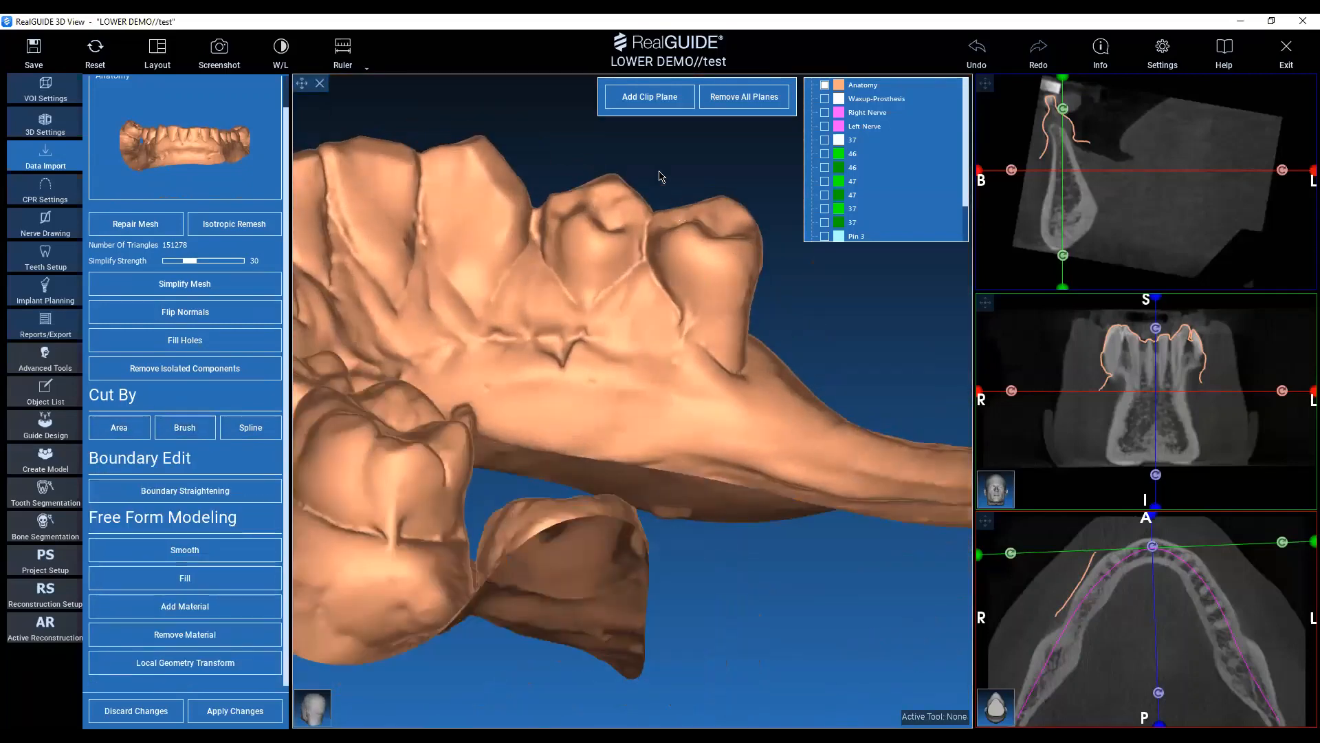
{"action": "middle_click_drag", "start_coordinate": [659, 172], "coordinate": [577, 235]}
{"action": "scroll", "coordinate": [618, 304], "scroll_direction": "up", "scroll_amount": 5}
{"action": "left_click_drag", "start_coordinate": [728, 388], "coordinate": [690, 426]}
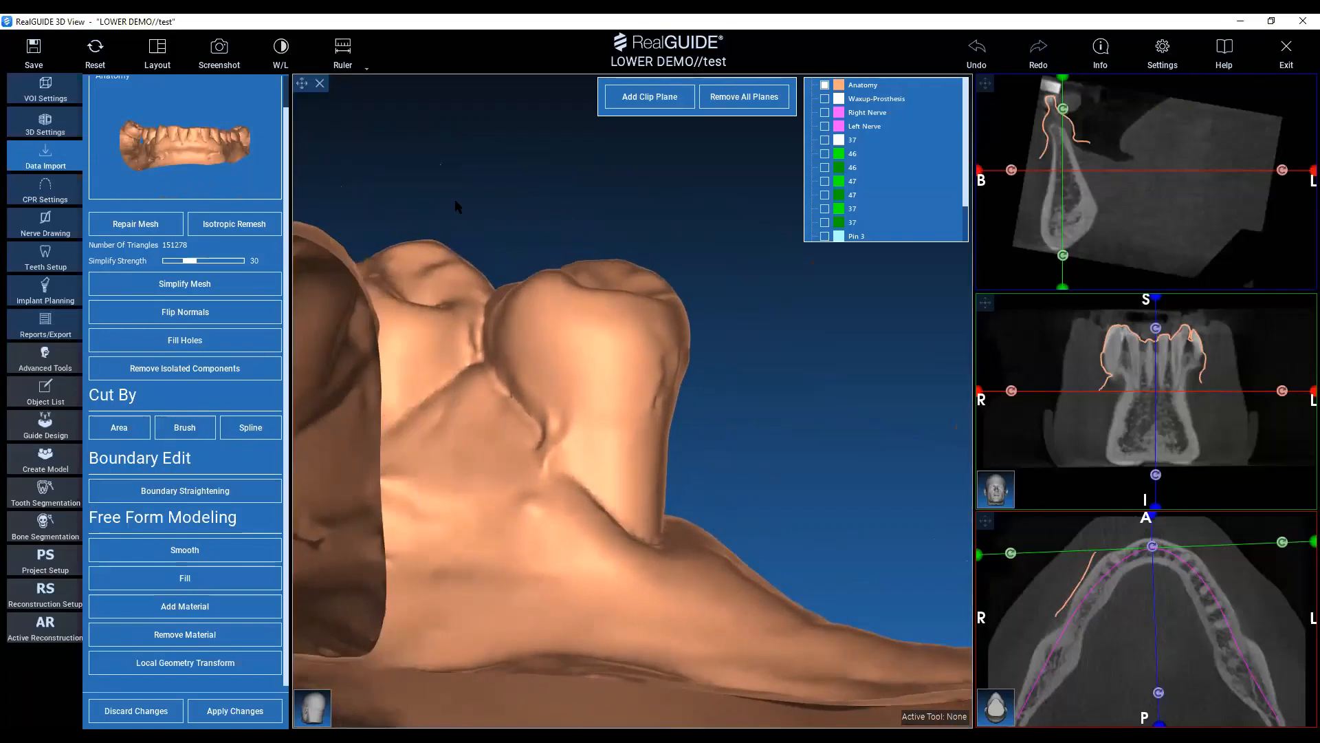
{"action": "left_click_drag", "start_coordinate": [456, 200], "coordinate": [451, 163]}
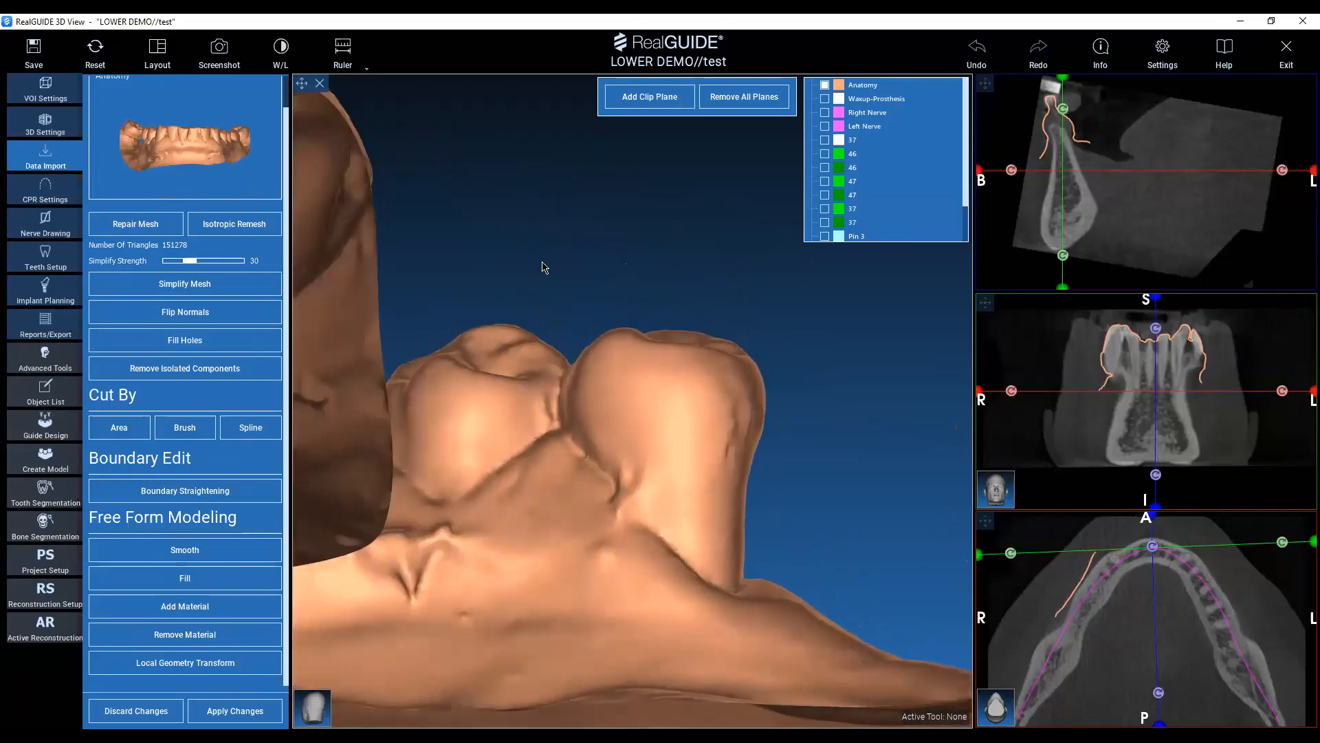
{"action": "left_click_drag", "start_coordinate": [543, 266], "coordinate": [489, 201]}
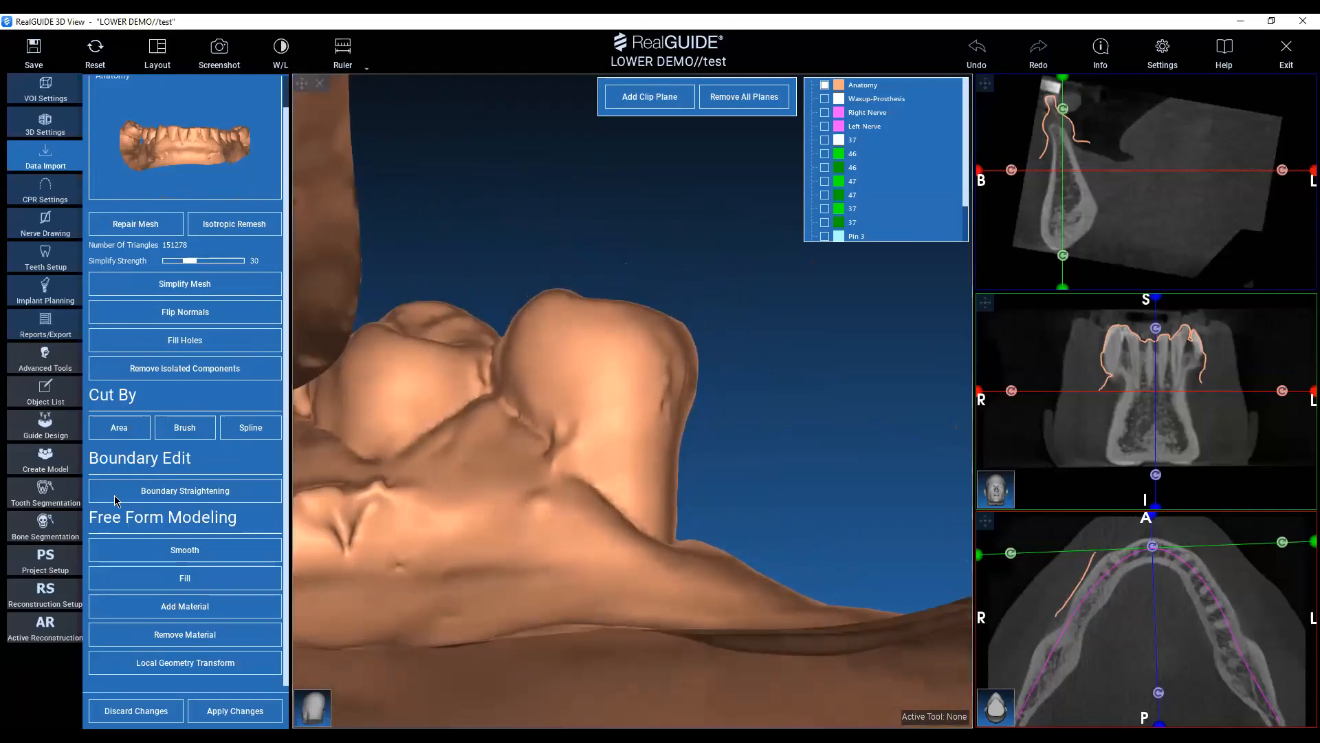
{"action": "left_click", "coordinate": [114, 429]}
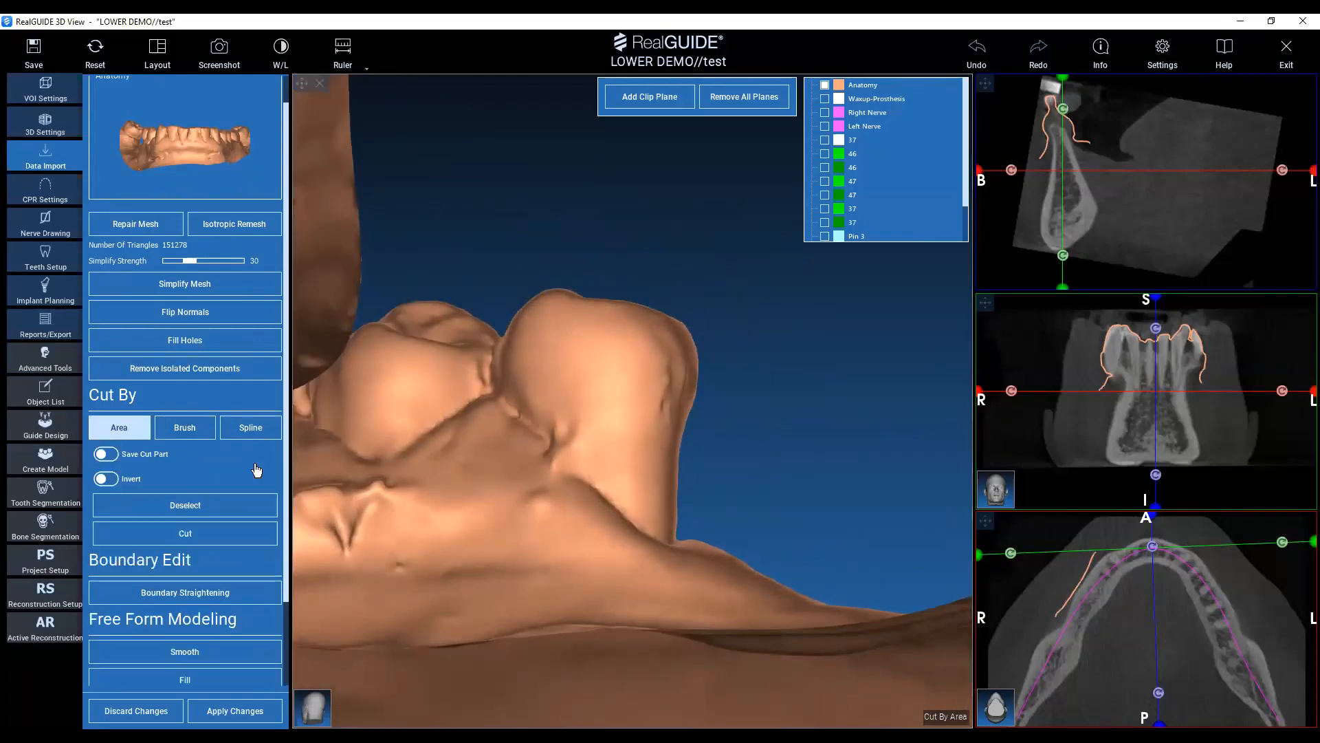
{"action": "left_click", "coordinate": [501, 287]}
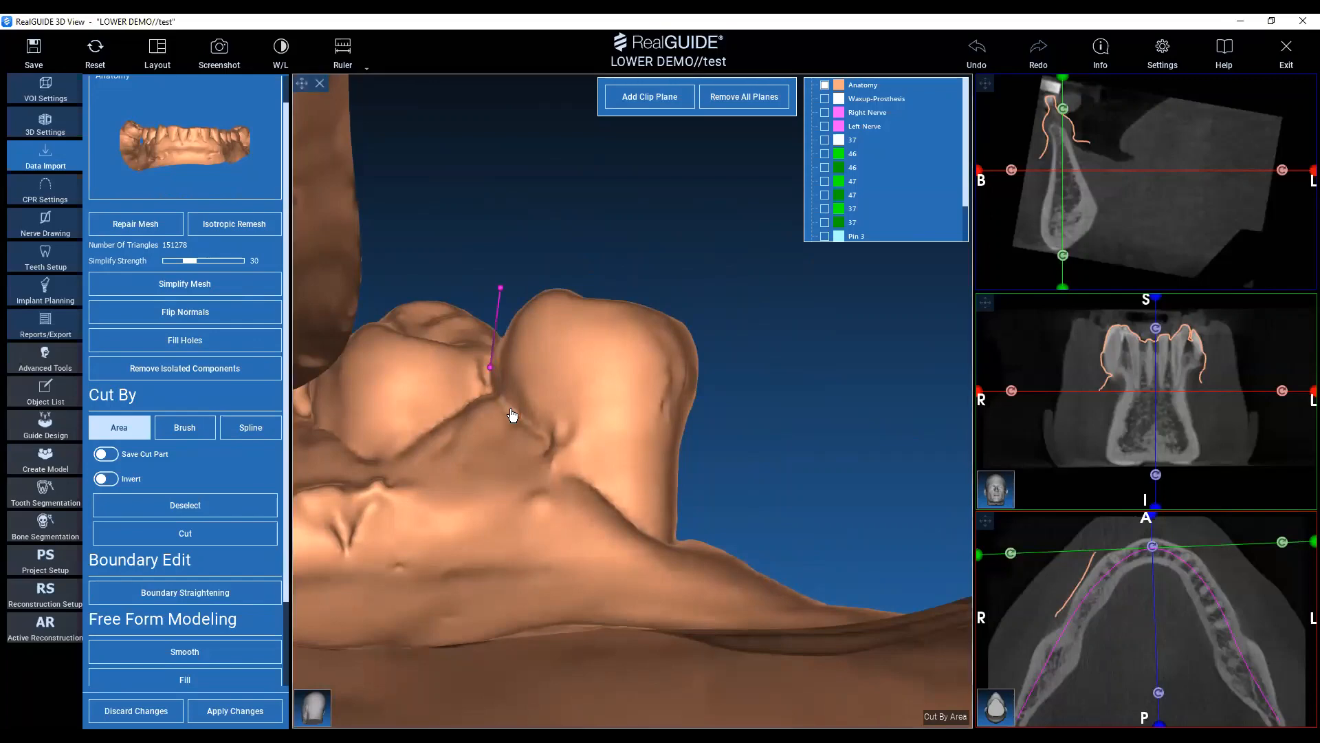
{"action": "left_click", "coordinate": [575, 466]}
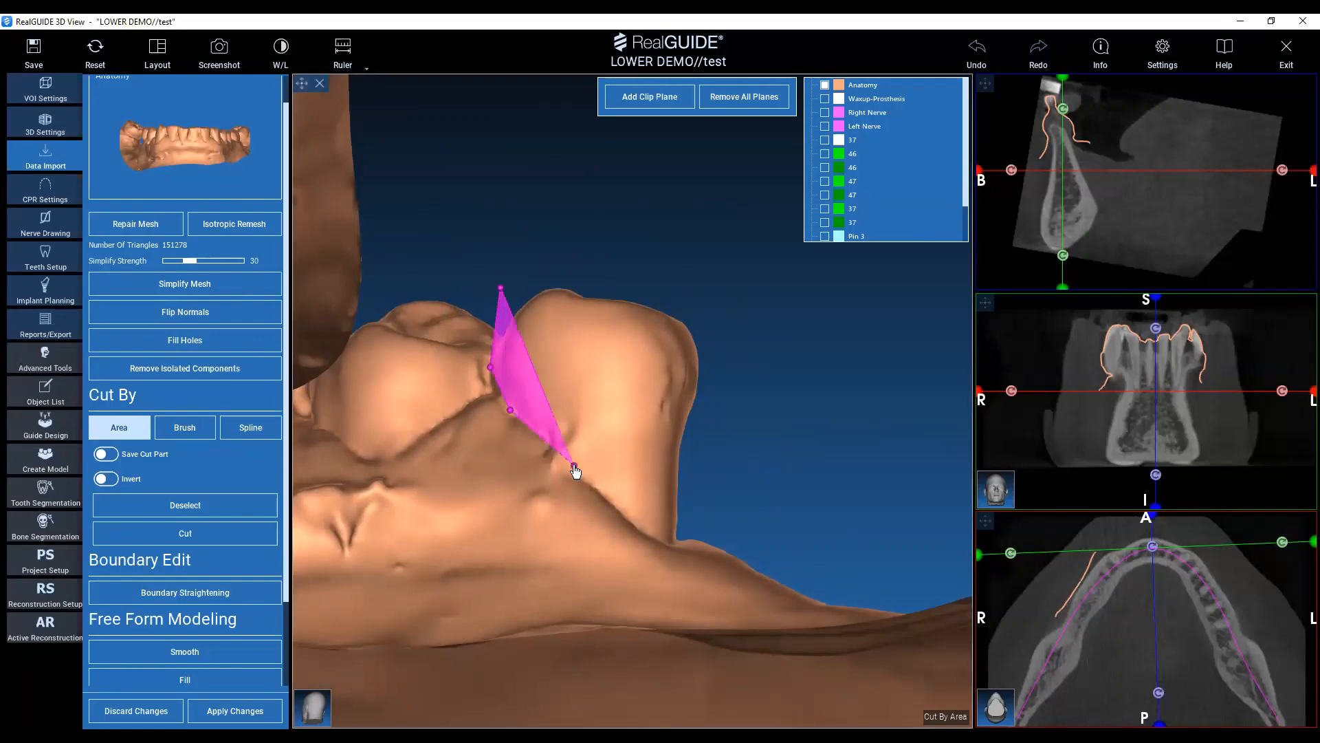
{"action": "left_click", "coordinate": [625, 507]}
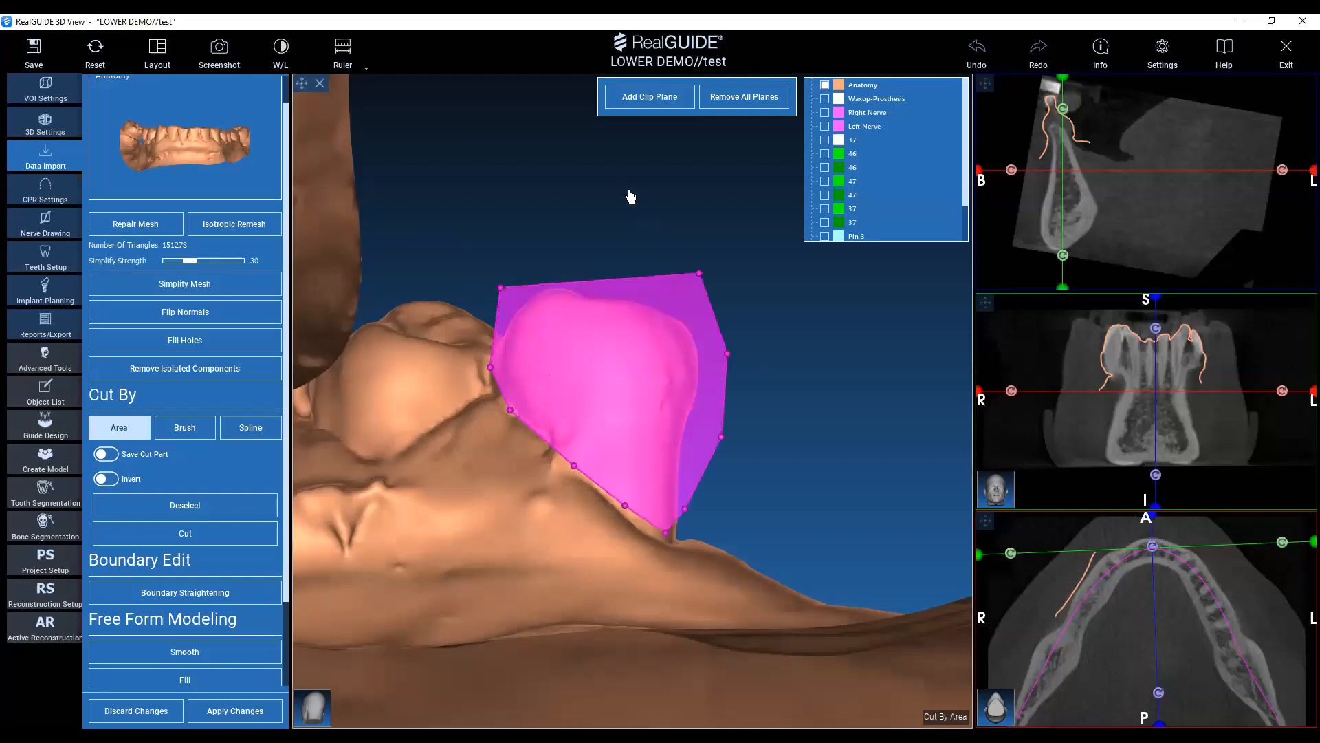
{"action": "left_click", "coordinate": [629, 192]}
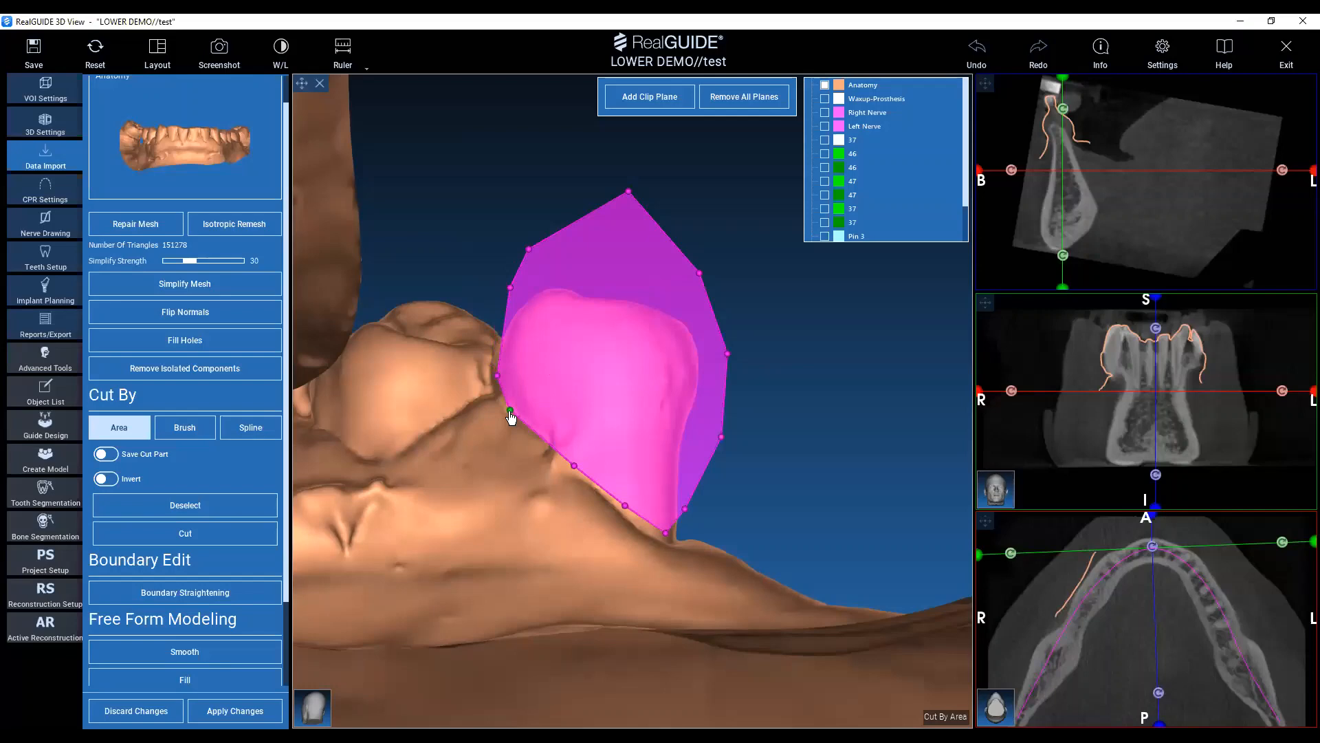
{"action": "left_click", "coordinate": [157, 457]}
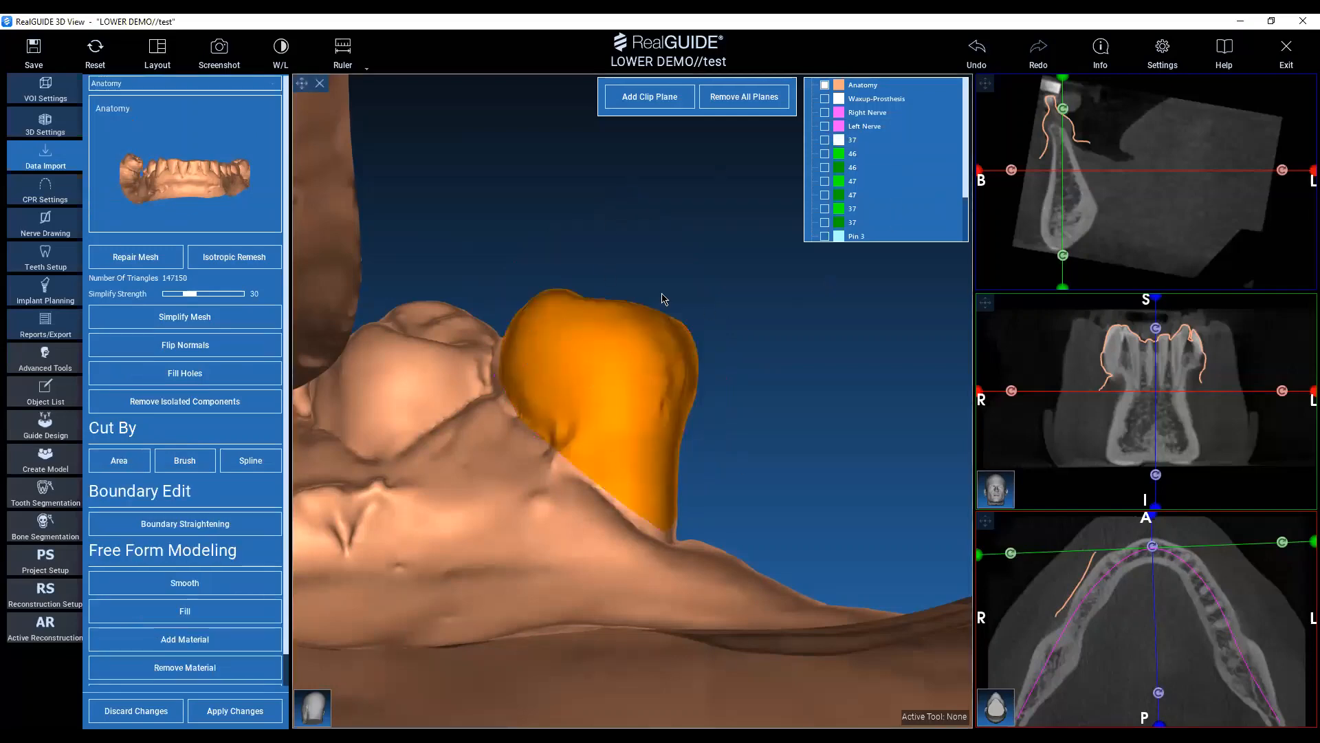
Hide the Anatomy - Cut object to expose the cut surface where the premolar was removed.
{"action": "scroll", "coordinate": [906, 155], "scroll_direction": "down", "scroll_amount": 2}
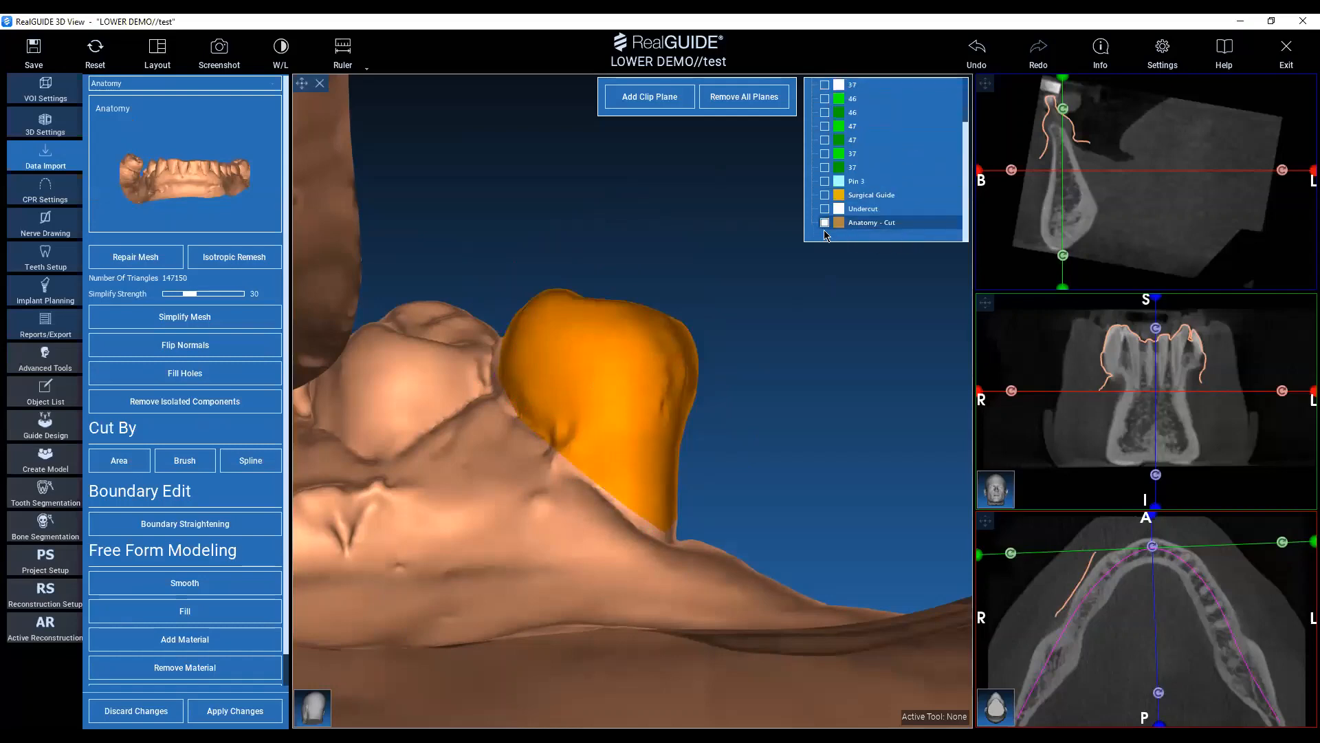
{"action": "left_click_drag", "start_coordinate": [624, 183], "coordinate": [507, 265]}
{"action": "left_click", "coordinate": [825, 223]}
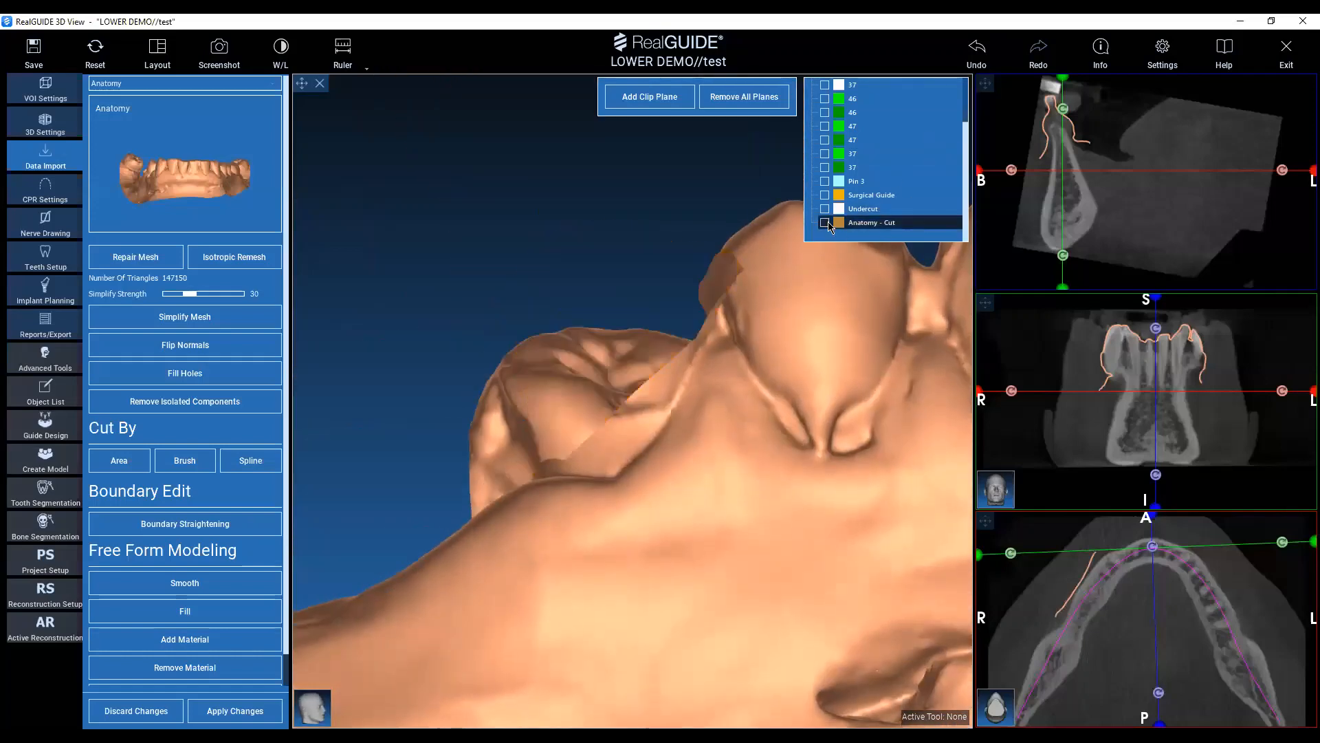
{"action": "left_click_drag", "start_coordinate": [506, 211], "coordinate": [385, 440]}
{"action": "left_click", "coordinate": [184, 610]}
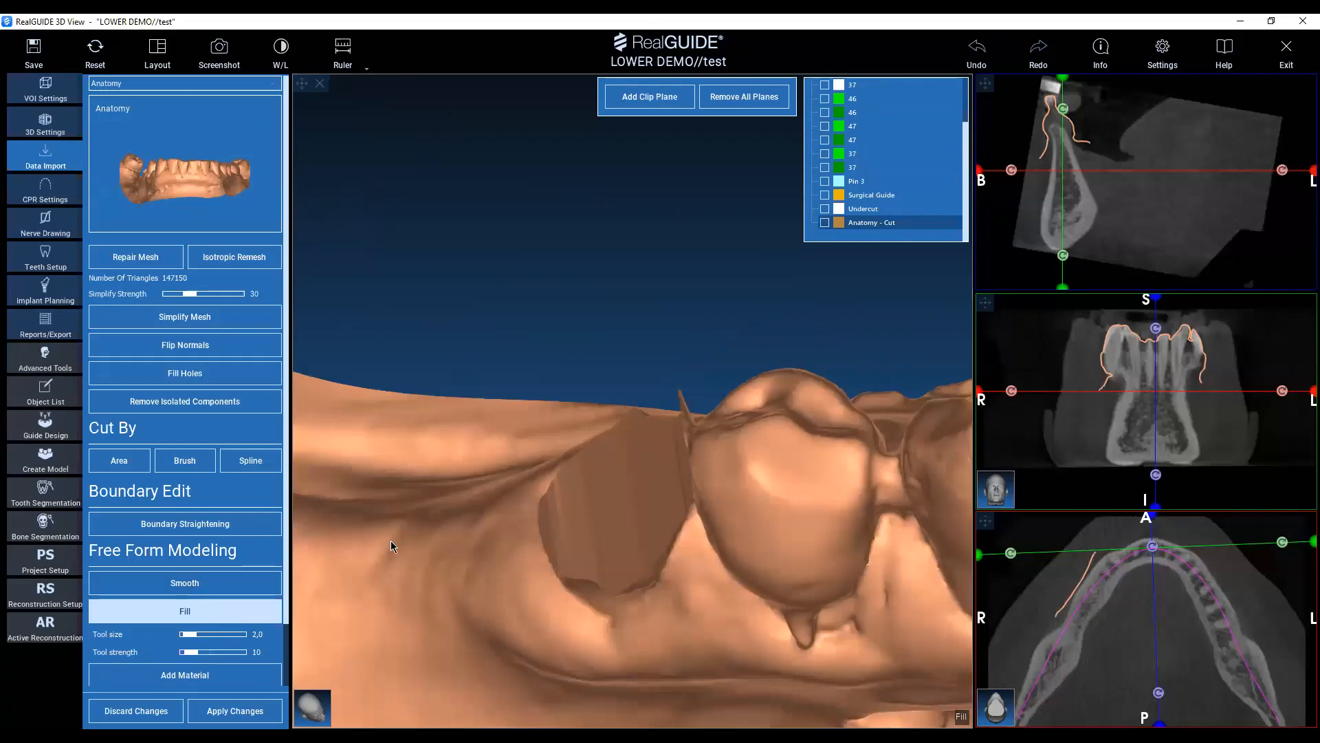
{"action": "left_click_drag", "start_coordinate": [486, 360], "coordinate": [309, 441]}
{"action": "scroll", "coordinate": [230, 630], "scroll_direction": "down", "scroll_amount": 3}
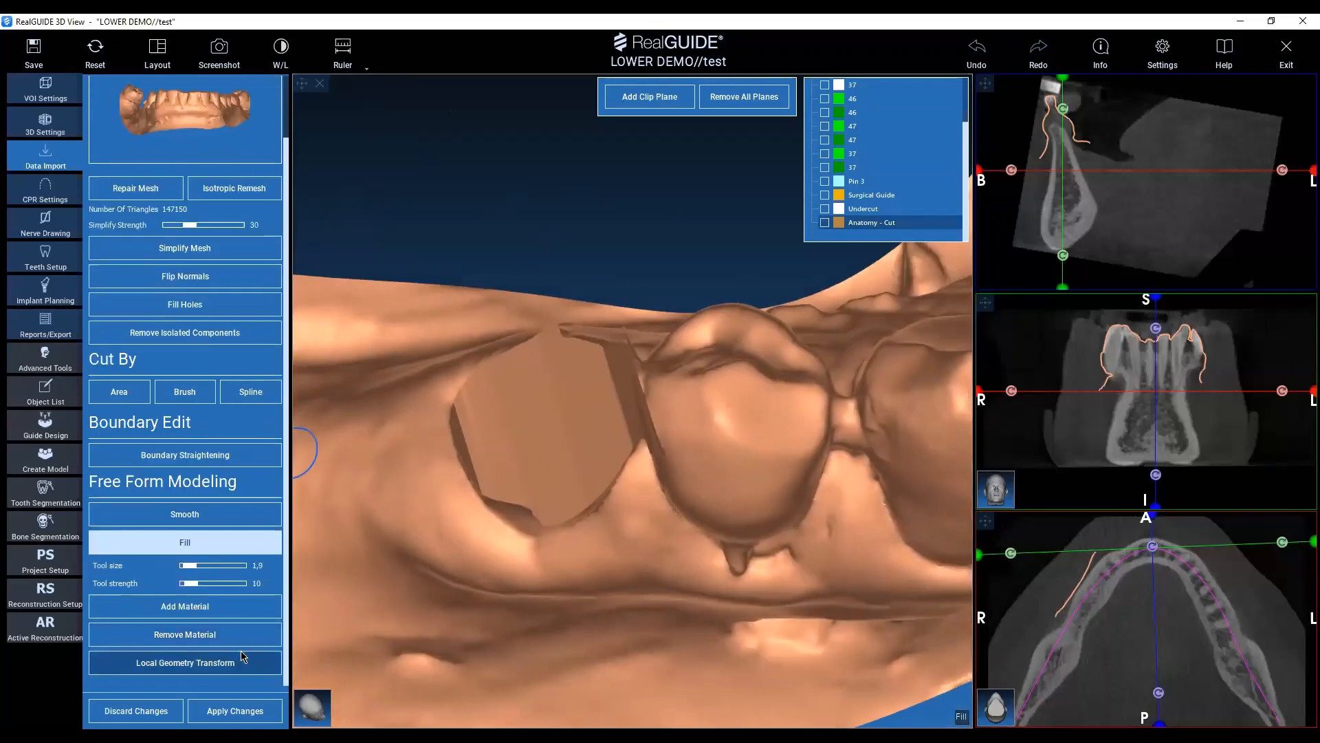
Sculpt down the flat cut surface at the removed premolar with Remove Material, using tool size 3.0 and strength 20.
{"action": "left_click", "coordinate": [185, 634]}
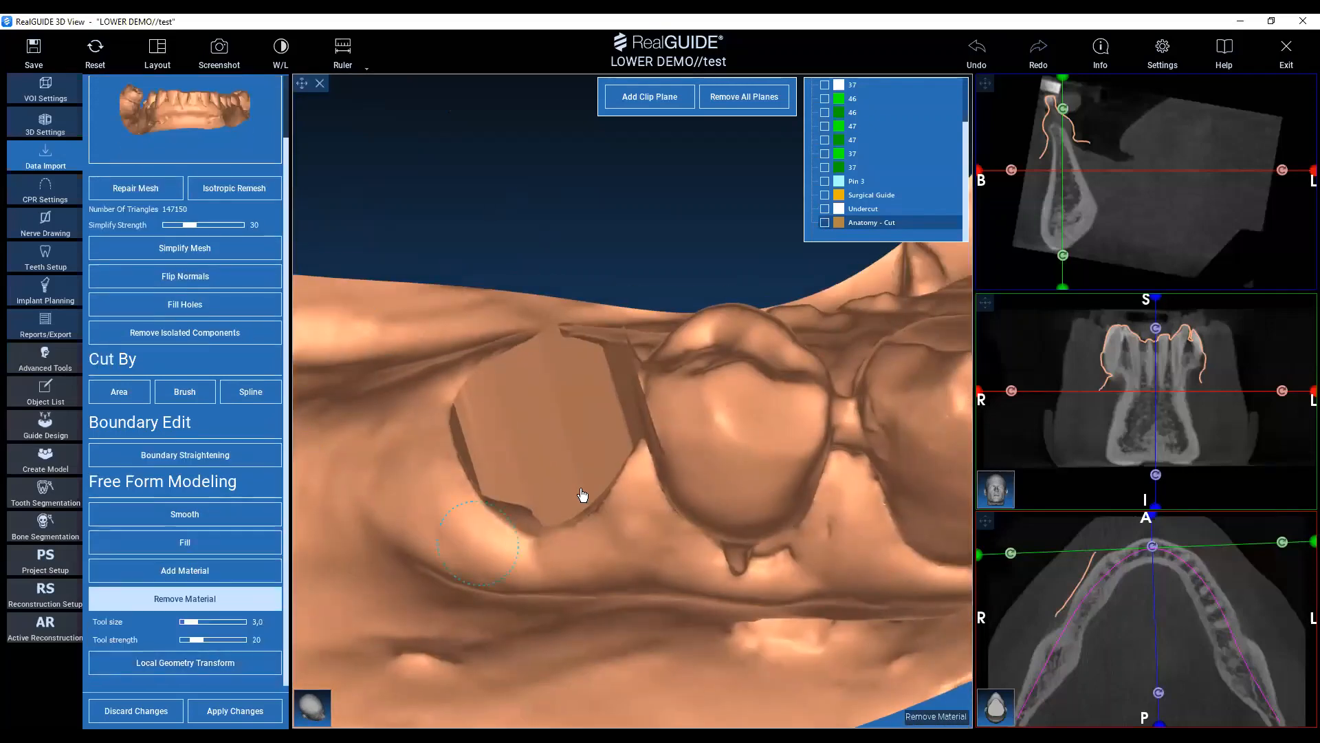
{"action": "mouse_move", "coordinate": [583, 495]}
{"action": "left_mouse_down"}
{"action": "mouse_move", "coordinate": [580, 403]}
{"action": "mouse_move", "coordinate": [569, 510]}
{"action": "left_mouse_up"}
{"action": "mouse_move", "coordinate": [585, 505]}
{"action": "right_mouse_down"}
{"action": "mouse_move", "coordinate": [658, 272]}
{"action": "mouse_move", "coordinate": [643, 299]}
{"action": "right_mouse_up"}
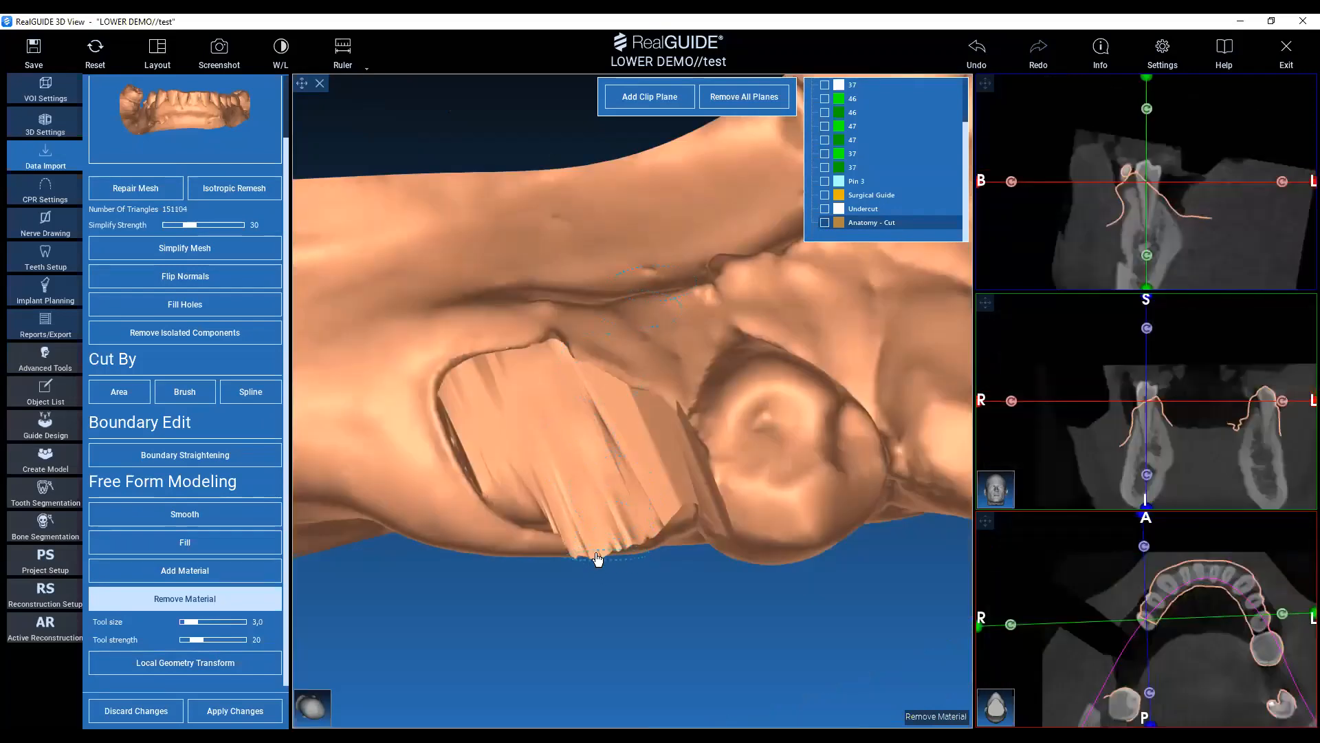
{"action": "right_click_drag", "start_coordinate": [596, 558], "coordinate": [563, 471]}
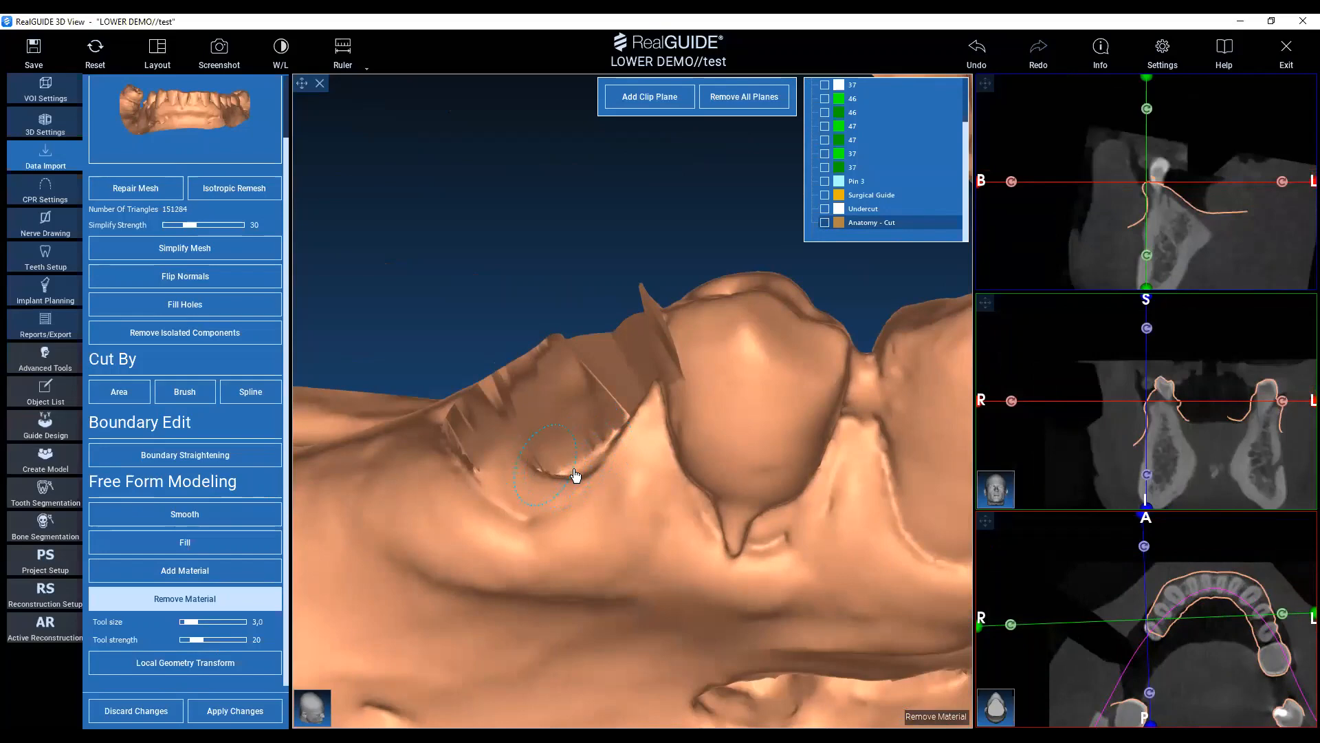
{"action": "mouse_move", "coordinate": [576, 475]}
{"action": "left_mouse_down"}
{"action": "mouse_move", "coordinate": [528, 463]}
{"action": "mouse_move", "coordinate": [610, 404]}
{"action": "mouse_move", "coordinate": [548, 475]}
{"action": "mouse_move", "coordinate": [486, 451]}
{"action": "mouse_move", "coordinate": [463, 413]}
{"action": "mouse_move", "coordinate": [546, 385]}
{"action": "mouse_move", "coordinate": [540, 368]}
{"action": "left_mouse_up"}
{"action": "right_click_drag", "start_coordinate": [539, 368], "coordinate": [566, 400]}
{"action": "mouse_move", "coordinate": [566, 401]}
{"action": "left_mouse_down"}
{"action": "mouse_move", "coordinate": [566, 357]}
{"action": "mouse_move", "coordinate": [475, 419]}
{"action": "mouse_move", "coordinate": [495, 477]}
{"action": "mouse_move", "coordinate": [506, 442]}
{"action": "mouse_move", "coordinate": [556, 451]}
{"action": "mouse_move", "coordinate": [587, 440]}
{"action": "mouse_move", "coordinate": [534, 418]}
{"action": "mouse_move", "coordinate": [595, 463]}
{"action": "mouse_move", "coordinate": [598, 493]}
{"action": "mouse_move", "coordinate": [630, 507]}
{"action": "mouse_move", "coordinate": [616, 485]}
{"action": "mouse_move", "coordinate": [619, 386]}
{"action": "mouse_move", "coordinate": [605, 398]}
{"action": "mouse_move", "coordinate": [568, 380]}
{"action": "mouse_move", "coordinate": [533, 441]}
{"action": "mouse_move", "coordinate": [578, 501]}
{"action": "mouse_move", "coordinate": [637, 413]}
{"action": "mouse_move", "coordinate": [611, 390]}
{"action": "mouse_move", "coordinate": [627, 442]}
{"action": "mouse_move", "coordinate": [619, 401]}
{"action": "left_mouse_up"}
Carve the premolar site further with Remove Material, using tool size 4.4 and strength 44, including the area against the neighbouring tooth.
{"action": "scroll", "coordinate": [588, 440], "scroll_direction": "up", "scroll_amount": 3, "text": "ctrl"}
{"action": "mouse_move", "coordinate": [534, 139]}
{"action": "left_mouse_down"}
{"action": "mouse_move", "coordinate": [492, 248]}
{"action": "mouse_move", "coordinate": [357, 339]}
{"action": "mouse_move", "coordinate": [477, 535]}
{"action": "left_mouse_up"}
{"action": "mouse_move", "coordinate": [573, 527]}
{"action": "left_mouse_down"}
{"action": "mouse_move", "coordinate": [563, 509]}
{"action": "mouse_move", "coordinate": [588, 487]}
{"action": "left_mouse_up"}
{"action": "left_click_drag", "start_coordinate": [590, 538], "coordinate": [587, 549]}
{"action": "mouse_move", "coordinate": [564, 540]}
{"action": "left_mouse_down"}
{"action": "mouse_move", "coordinate": [581, 473]}
{"action": "mouse_move", "coordinate": [695, 304]}
{"action": "left_mouse_up"}
{"action": "left_click_drag", "start_coordinate": [672, 399], "coordinate": [671, 415]}
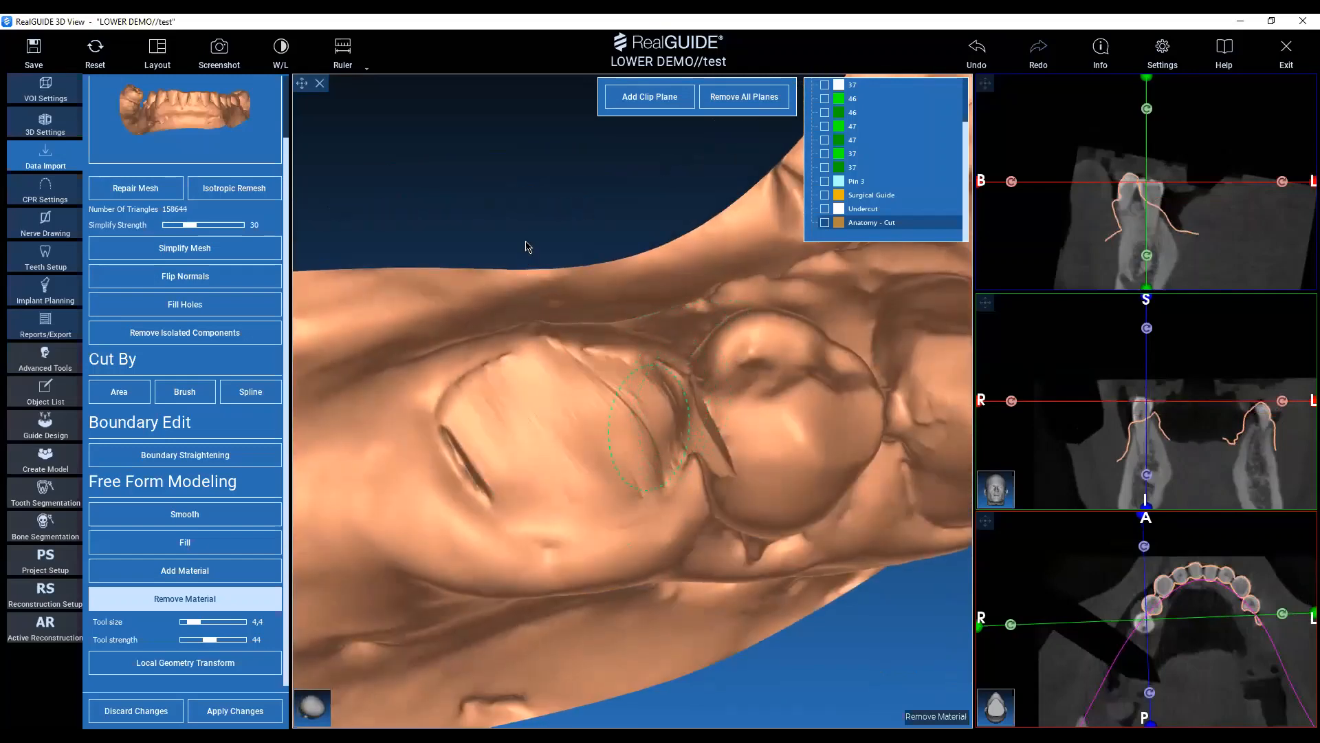
{"action": "mouse_move", "coordinate": [526, 244]}
{"action": "left_mouse_down"}
{"action": "mouse_move", "coordinate": [507, 224]}
{"action": "mouse_move", "coordinate": [533, 191]}
{"action": "mouse_move", "coordinate": [342, 356]}
{"action": "left_mouse_up"}
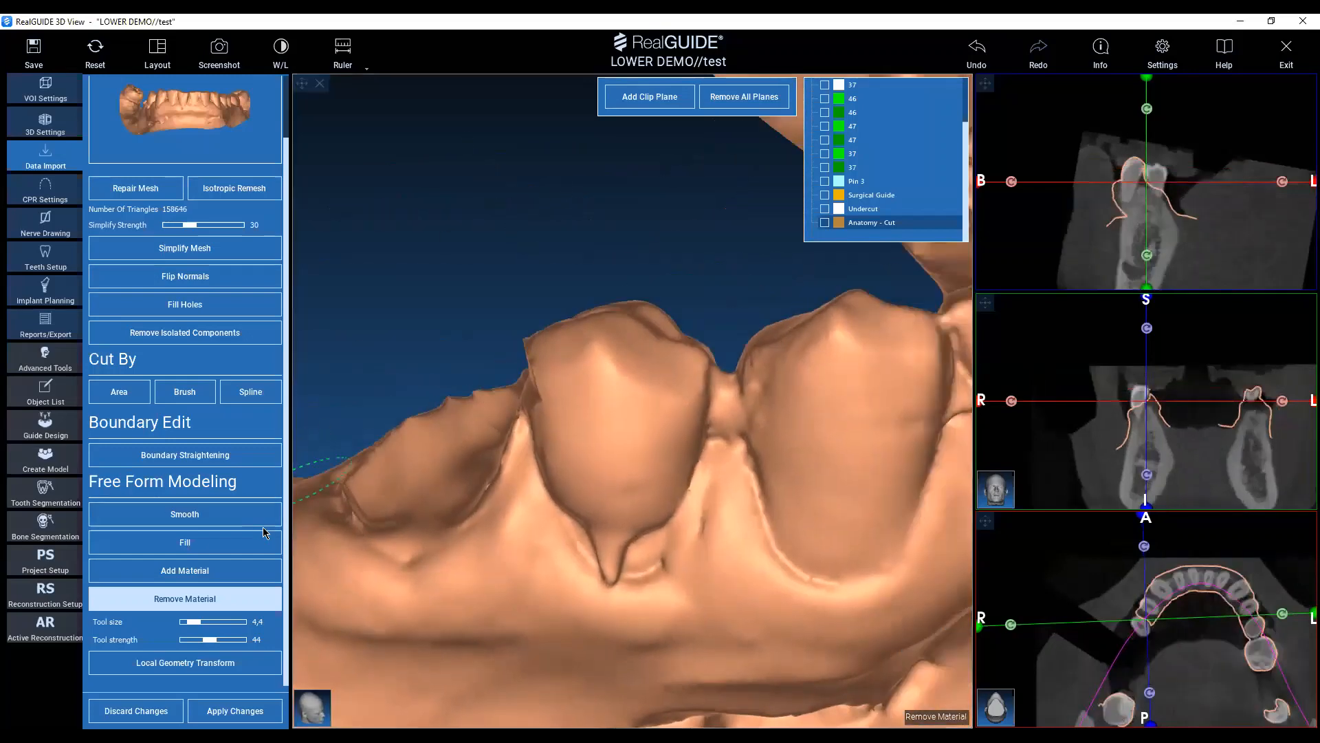
Fill the surface beside the neighbouring tooth at the premolar site with the Fill tool, using tool size 1.9 and strength 10.
{"action": "left_click", "coordinate": [261, 540]}
{"action": "left_click_drag", "start_coordinate": [509, 220], "coordinate": [640, 350]}
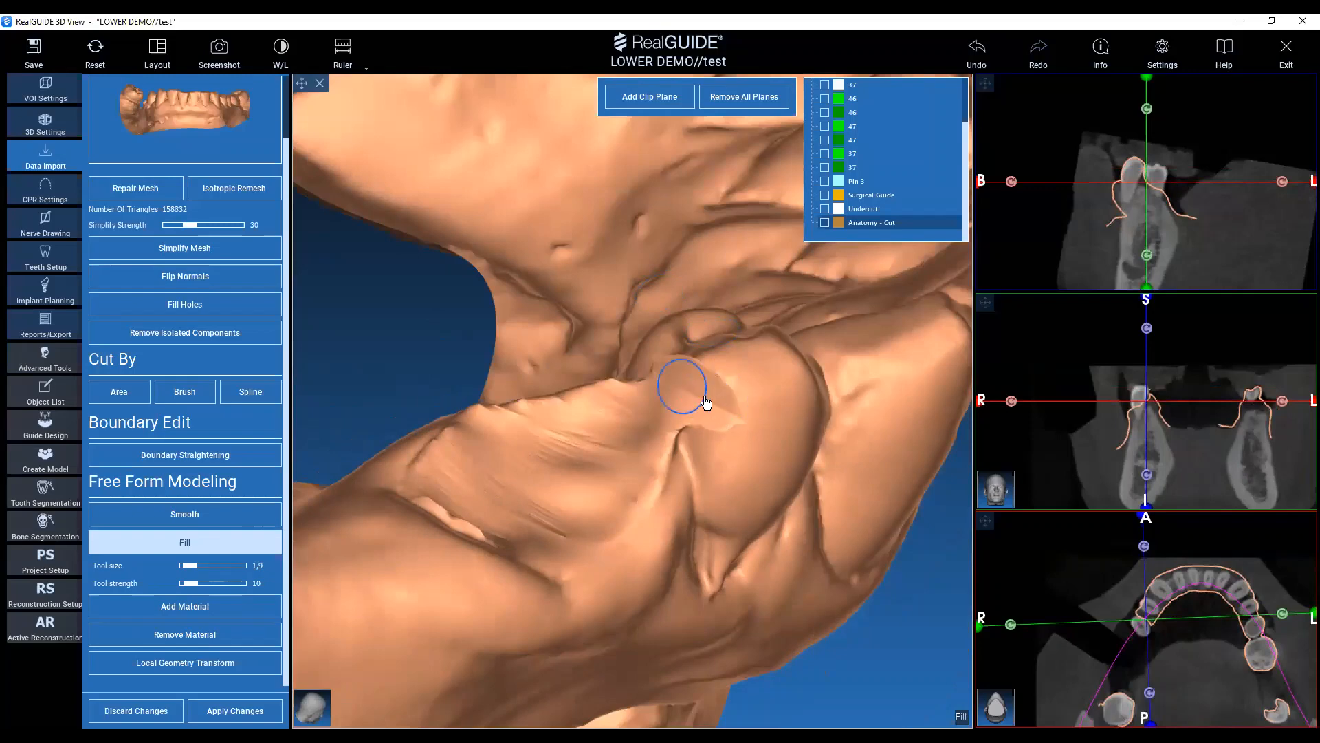
{"action": "left_click", "coordinate": [704, 395]}
{"action": "scroll", "coordinate": [714, 413], "scroll_direction": "up", "scroll_amount": 3, "text": "ctrl"}
{"action": "scroll", "coordinate": [715, 415], "scroll_direction": "up", "scroll_amount": 2}
{"action": "left_click_drag", "start_coordinate": [707, 417], "coordinate": [648, 345]}
Smooth the contact area between the premolar site and the neighbouring tooth, using tool size 2.0 and strength 10.
{"action": "left_click", "coordinate": [272, 512]}
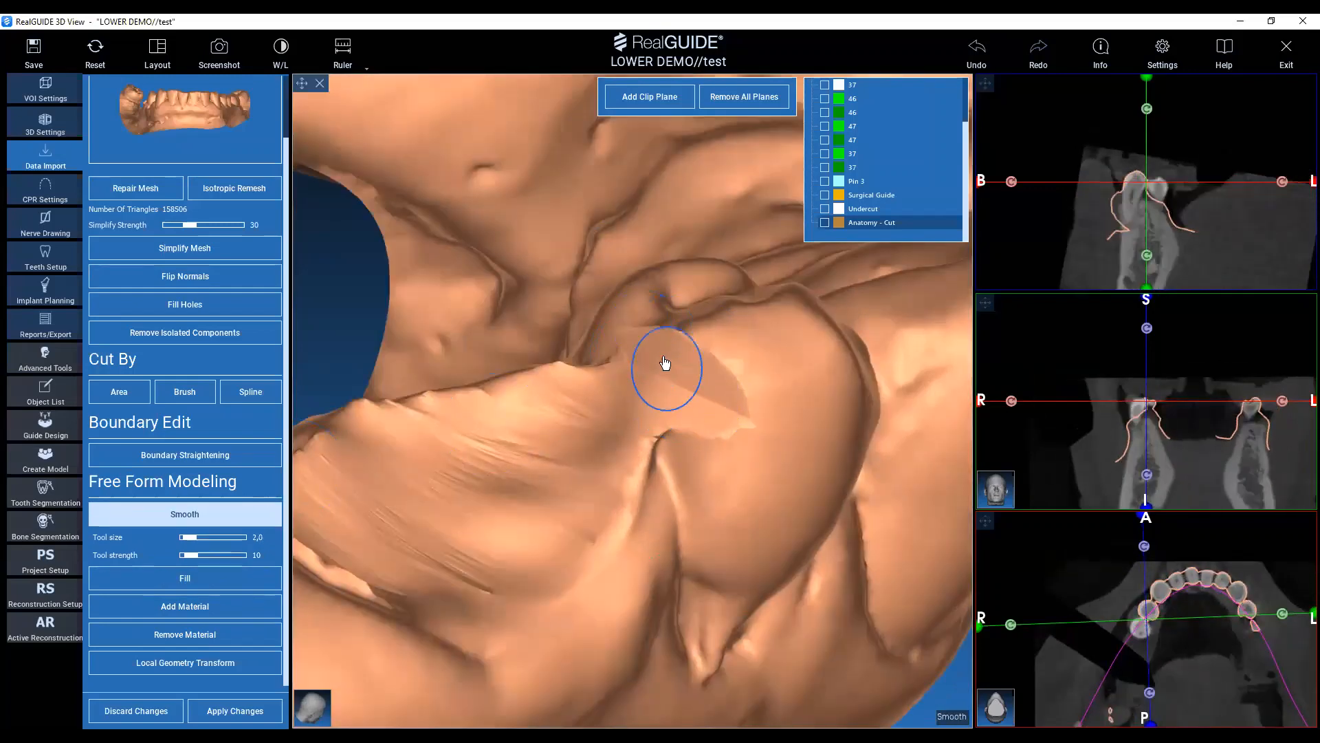
{"action": "mouse_move", "coordinate": [649, 354]}
{"action": "left_mouse_down"}
{"action": "mouse_move", "coordinate": [637, 354]}
{"action": "mouse_move", "coordinate": [698, 359]}
{"action": "mouse_move", "coordinate": [745, 436]}
{"action": "mouse_move", "coordinate": [646, 453]}
{"action": "mouse_move", "coordinate": [614, 516]}
{"action": "mouse_move", "coordinate": [667, 394]}
{"action": "mouse_move", "coordinate": [694, 371]}
{"action": "left_mouse_up"}
{"action": "left_click_drag", "start_coordinate": [352, 278], "coordinate": [426, 305]}
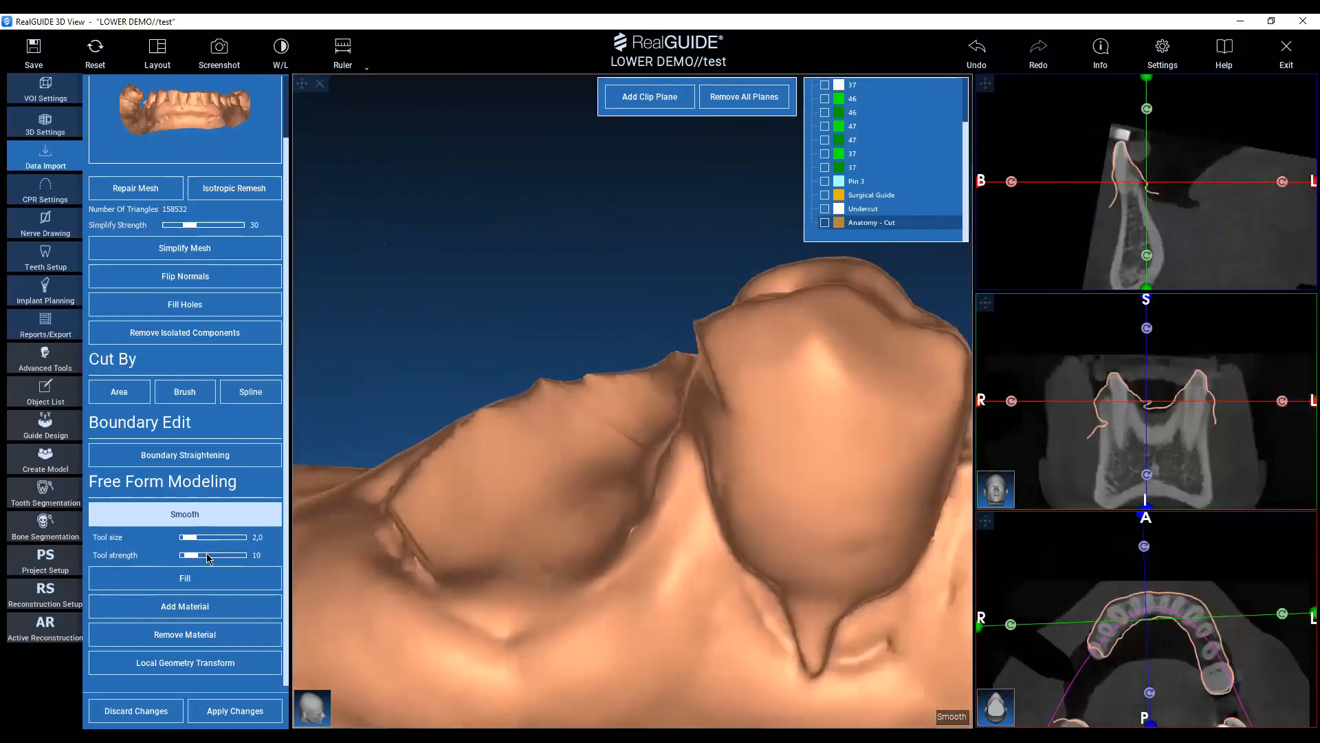
Build up the neighbouring tooth's contact side with Add Material, using tool size 3.0 and strength 20, and undo the last stroke.
{"action": "left_click", "coordinate": [186, 606]}
{"action": "left_click_drag", "start_coordinate": [709, 418], "coordinate": [701, 377]}
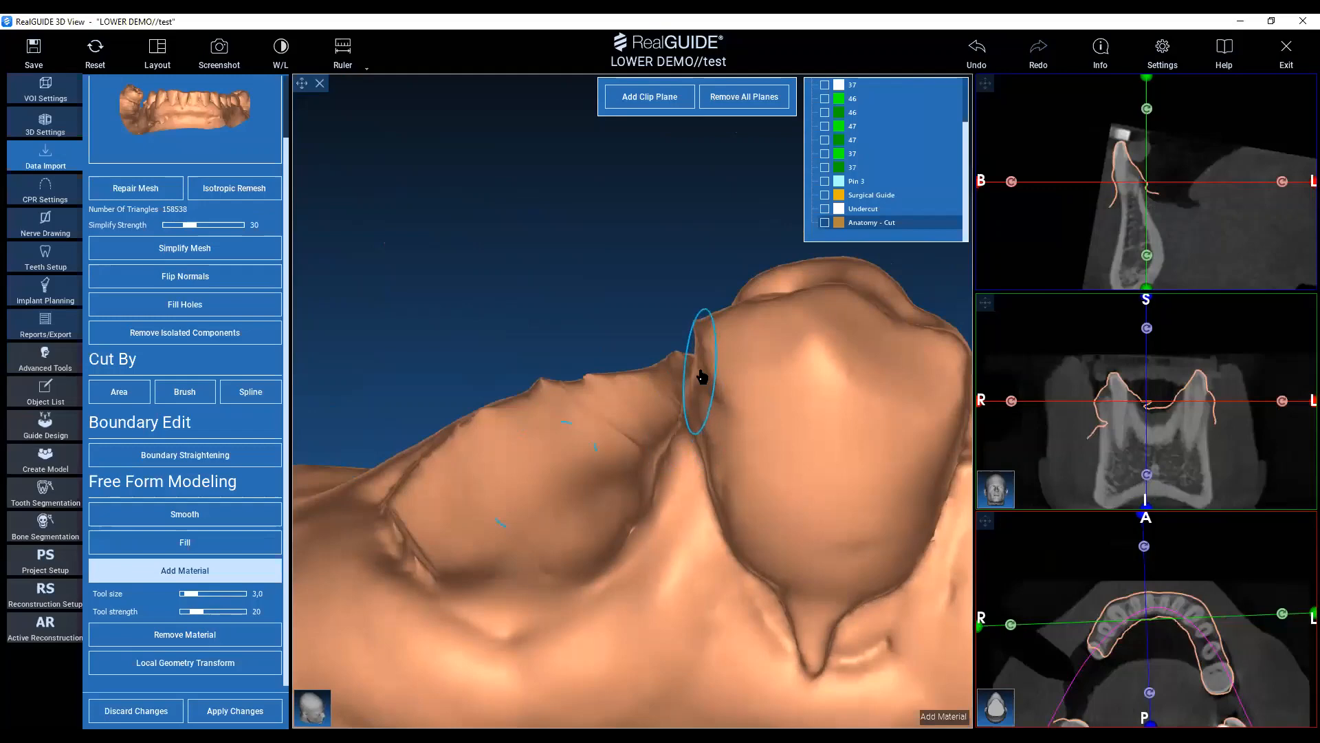
{"action": "left_click_drag", "start_coordinate": [591, 314], "coordinate": [451, 318]}
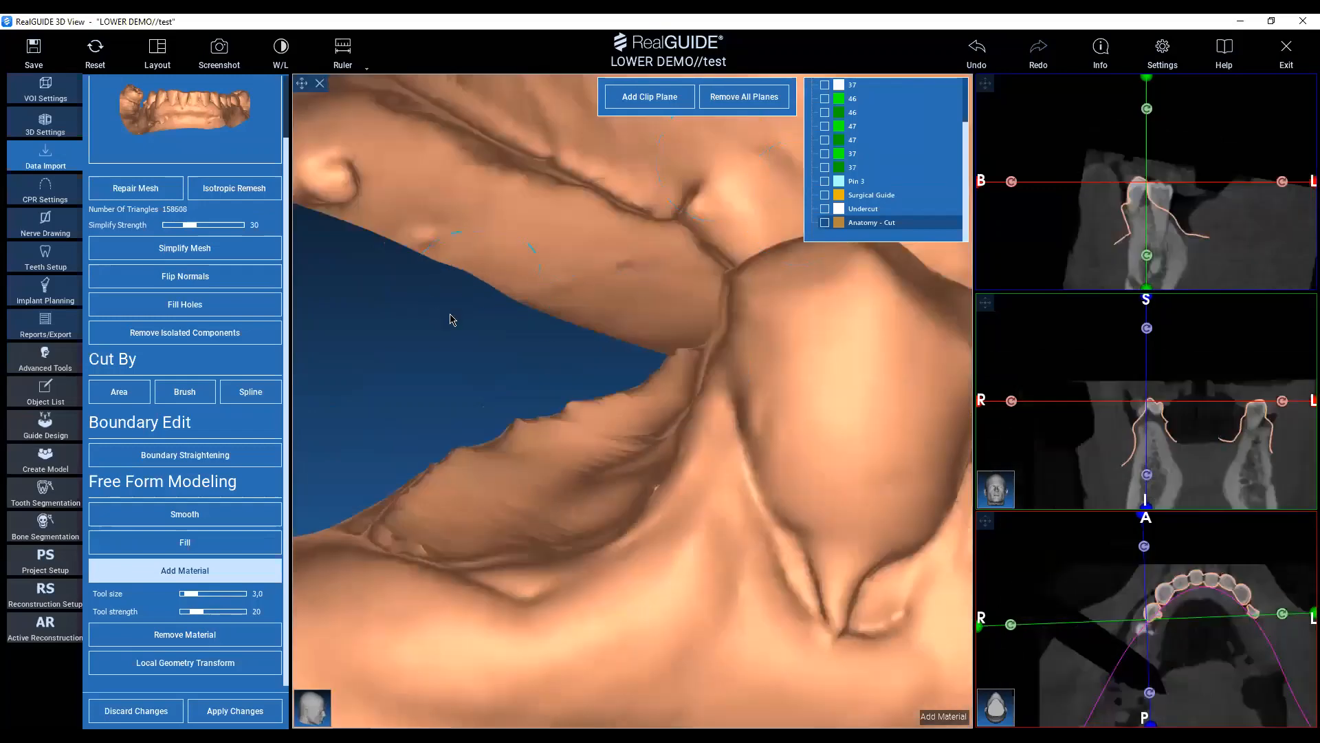
{"action": "mouse_move", "coordinate": [452, 372]}
{"action": "left_mouse_down"}
{"action": "mouse_move", "coordinate": [416, 392]}
{"action": "mouse_move", "coordinate": [440, 358]}
{"action": "left_mouse_up"}
{"action": "left_click", "coordinate": [980, 61]}
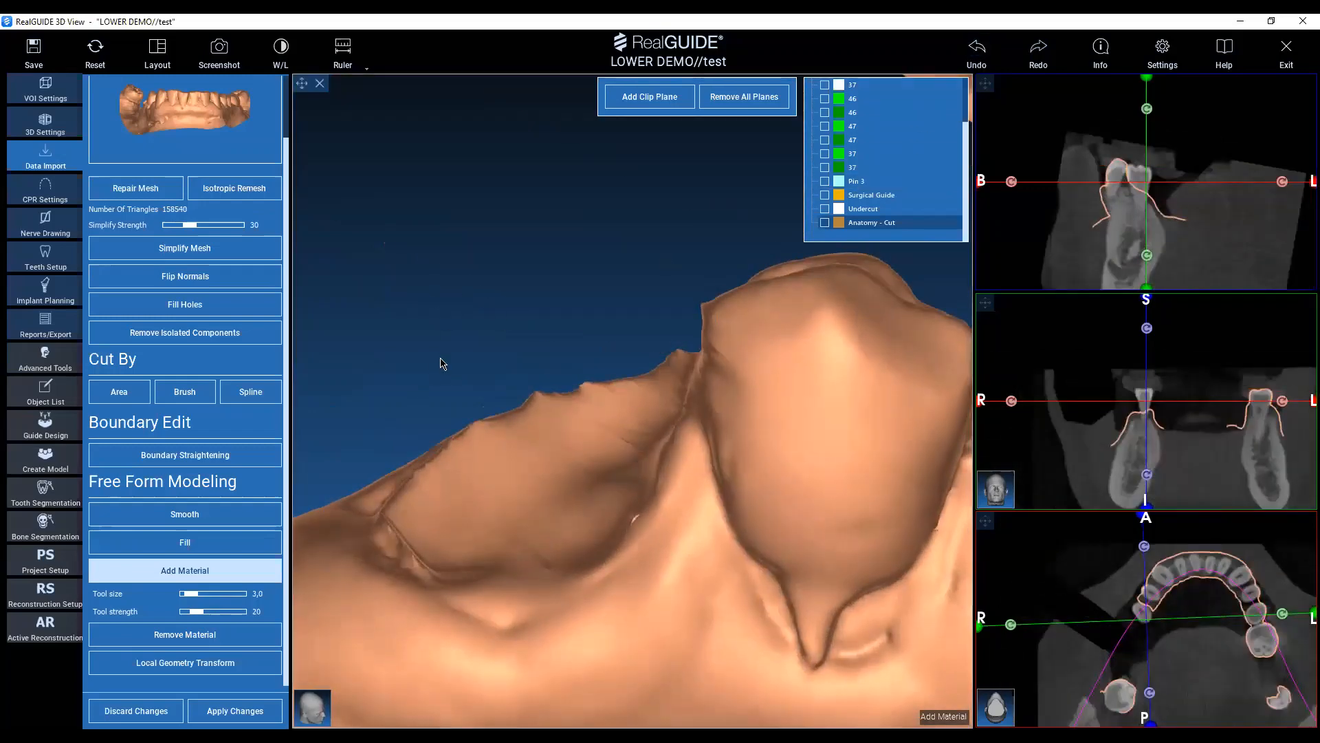
Reshape the neighbouring tooth's contact surface with Local Geometry Transform at tool size 2.4.
{"action": "left_click_drag", "start_coordinate": [517, 278], "coordinate": [489, 374]}
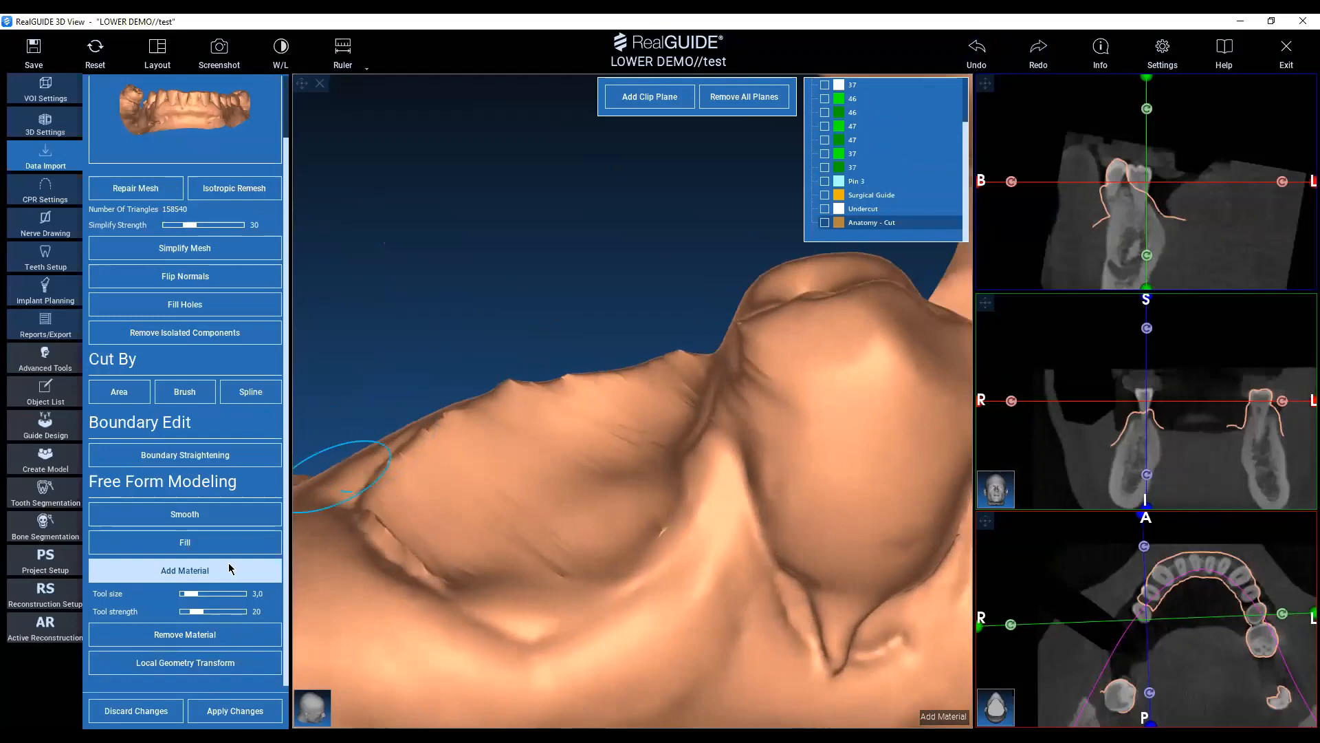
{"action": "left_click", "coordinate": [227, 670]}
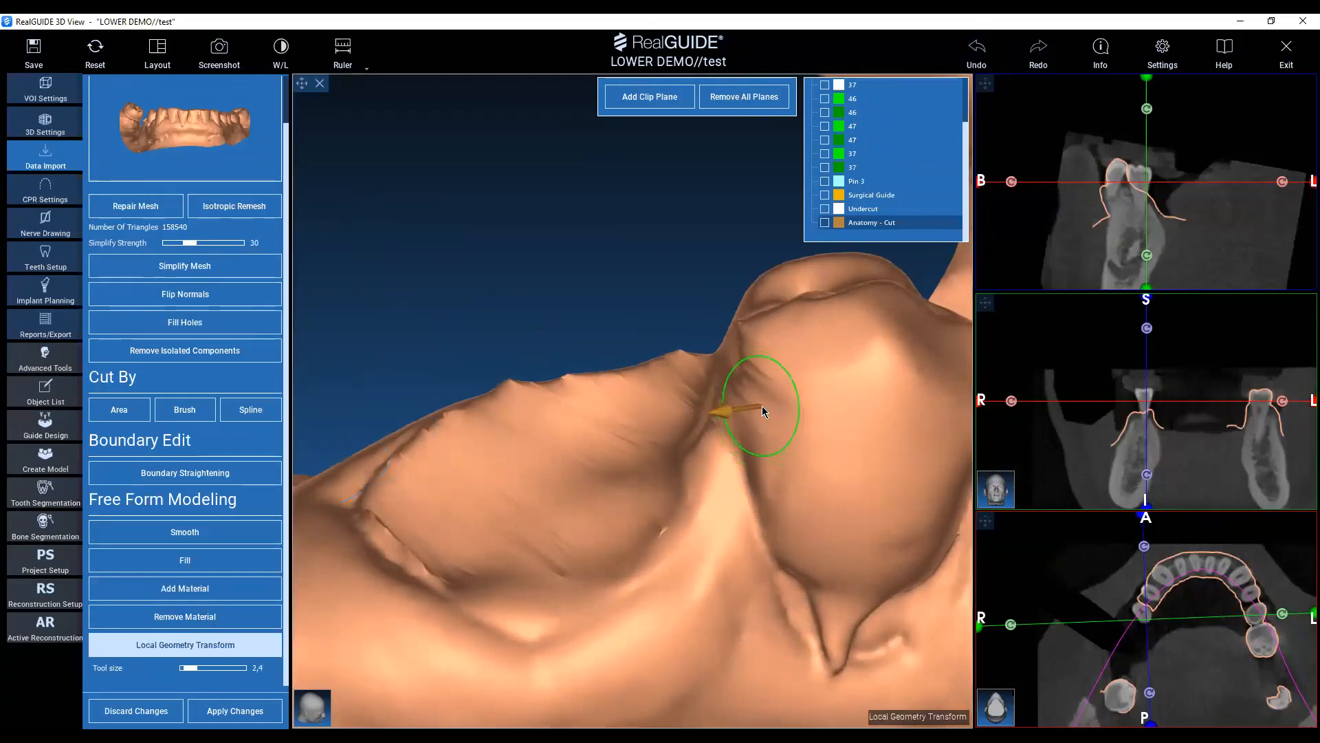
{"action": "left_click", "coordinate": [759, 408]}
{"action": "left_click_drag", "start_coordinate": [690, 289], "coordinate": [763, 368]}
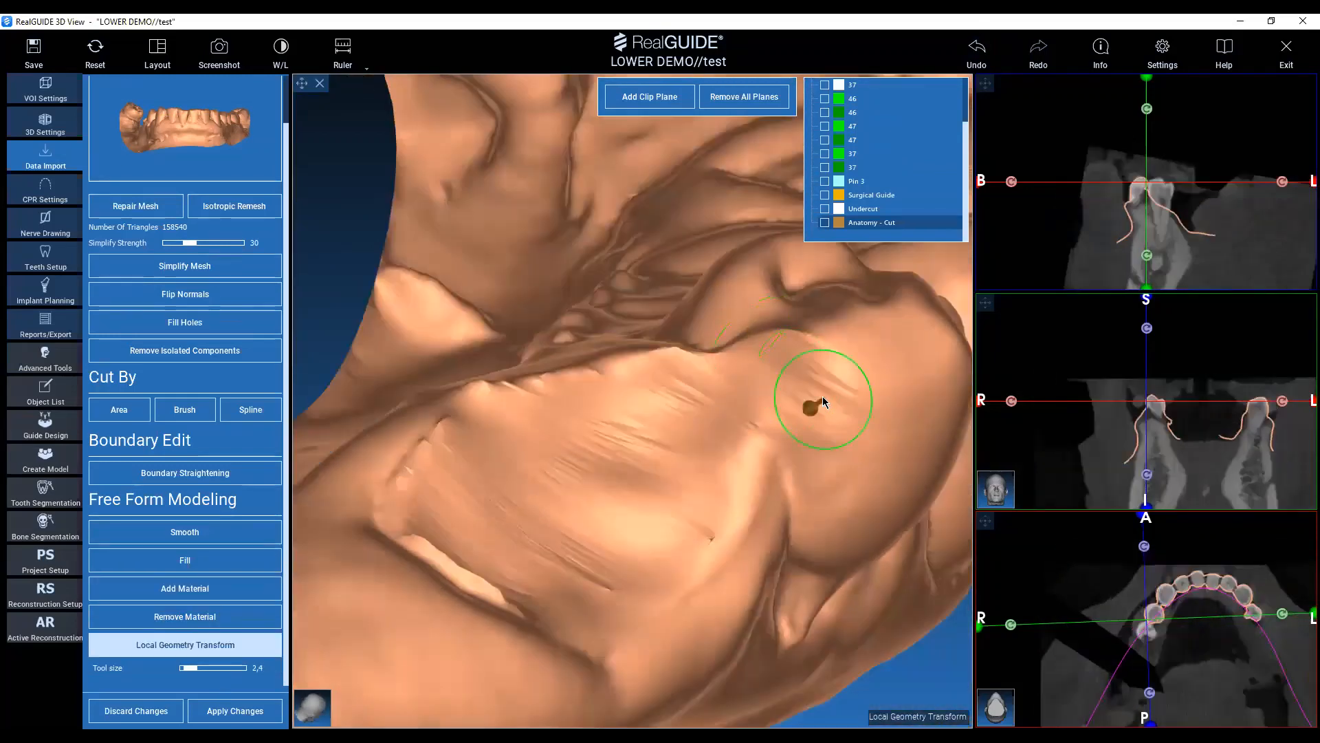
Smooth the reshaped edge between the neighbouring tooth and the premolar site, using tool size 2.0 and strength 10.
{"action": "left_click_drag", "start_coordinate": [324, 197], "coordinate": [437, 286]}
{"action": "left_click", "coordinate": [230, 535]}
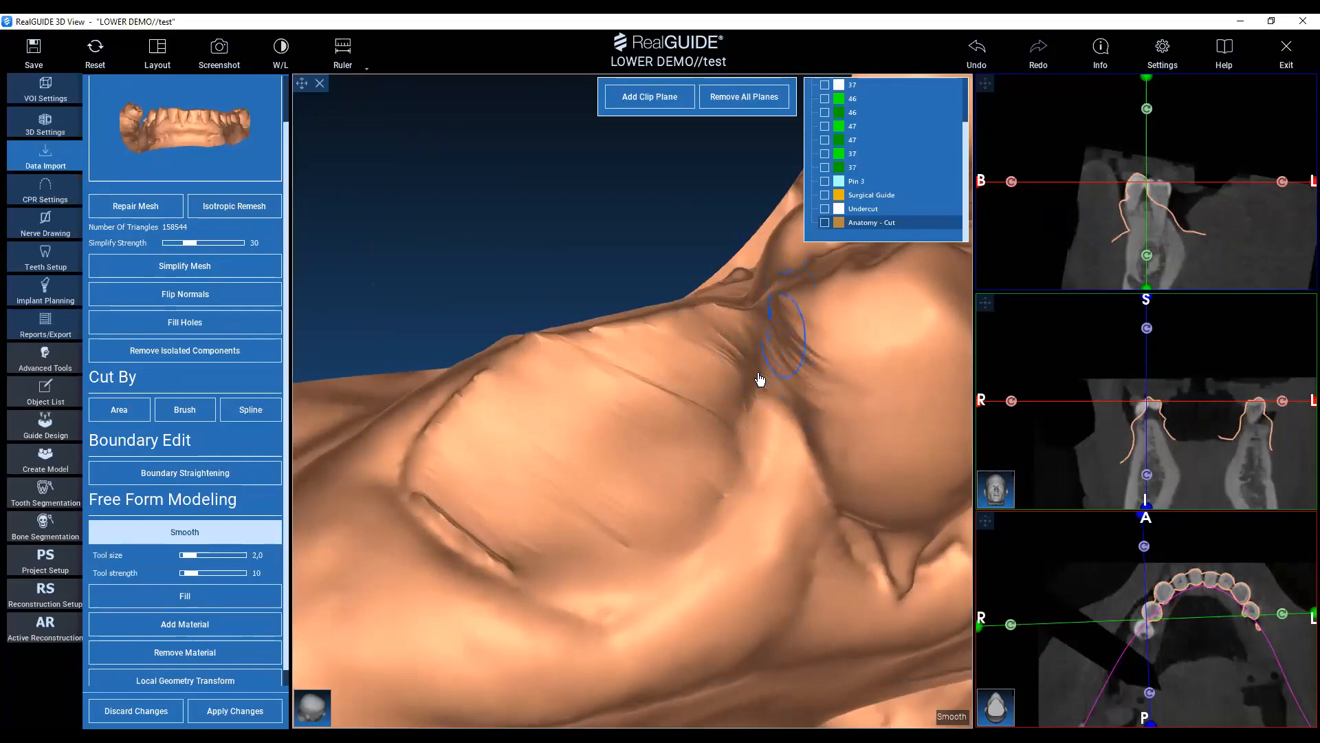
{"action": "left_click", "coordinate": [741, 451]}
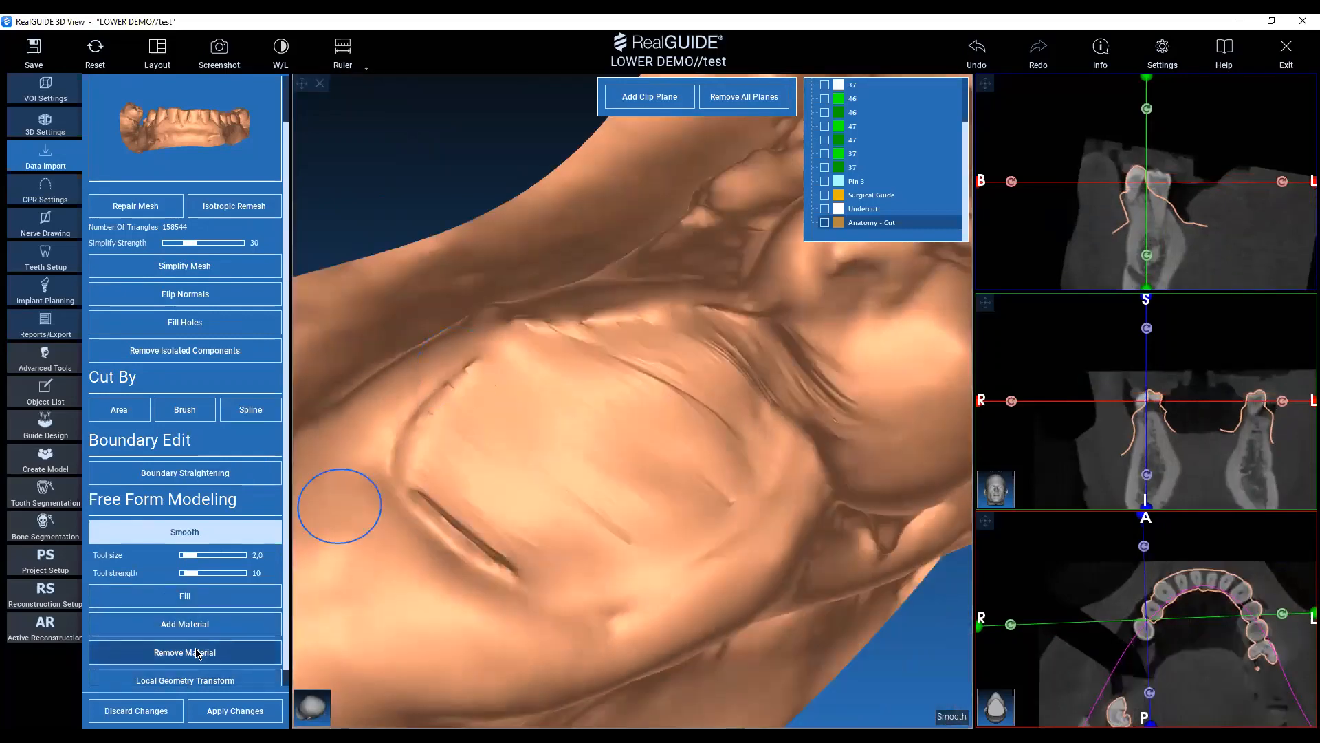
Carve the premolar site deeper across its surface and inner rim with Remove Material, enlarging the tool size to 5.0 at strength 44.
{"action": "left_click", "coordinate": [198, 653]}
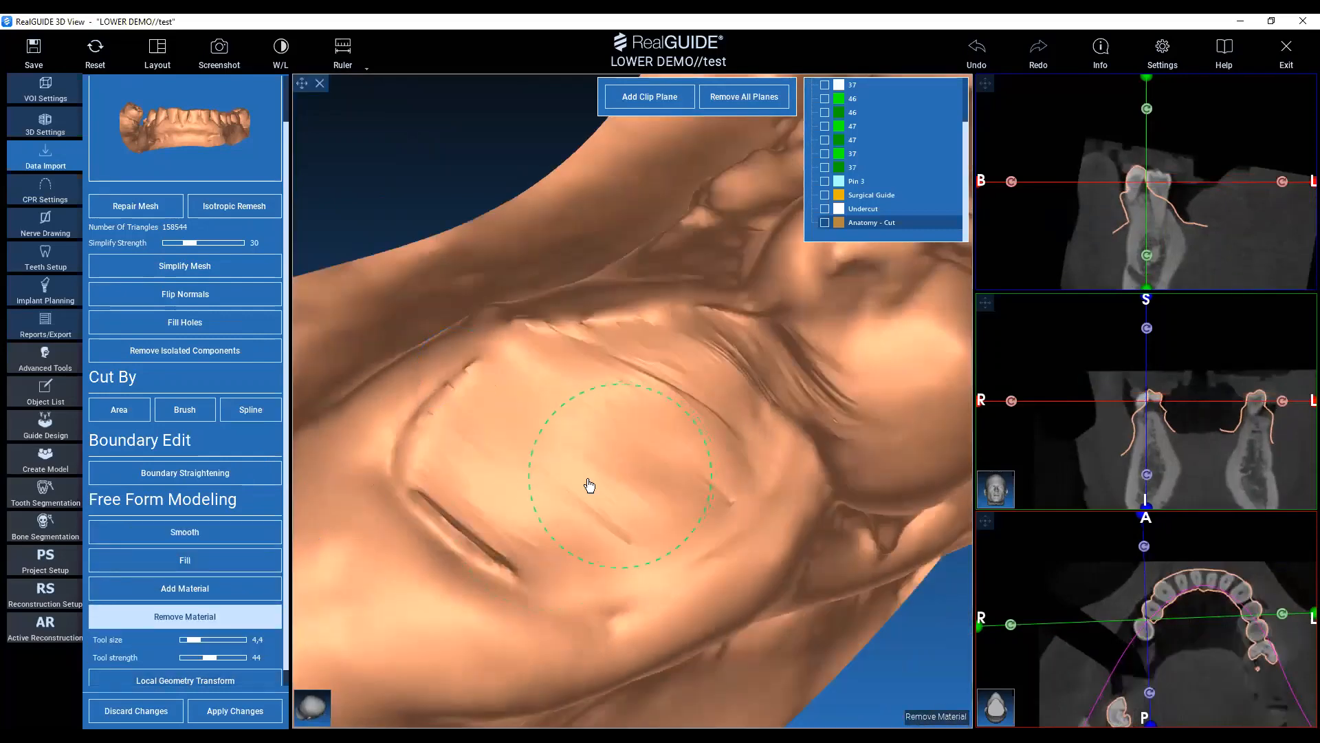
{"action": "mouse_move", "coordinate": [553, 477]}
{"action": "left_mouse_down"}
{"action": "mouse_move", "coordinate": [622, 528]}
{"action": "mouse_move", "coordinate": [652, 453]}
{"action": "mouse_move", "coordinate": [569, 492]}
{"action": "mouse_move", "coordinate": [567, 530]}
{"action": "left_mouse_up"}
{"action": "mouse_move", "coordinate": [658, 412]}
{"action": "left_mouse_down"}
{"action": "mouse_move", "coordinate": [637, 391]}
{"action": "mouse_move", "coordinate": [606, 525]}
{"action": "left_mouse_up"}
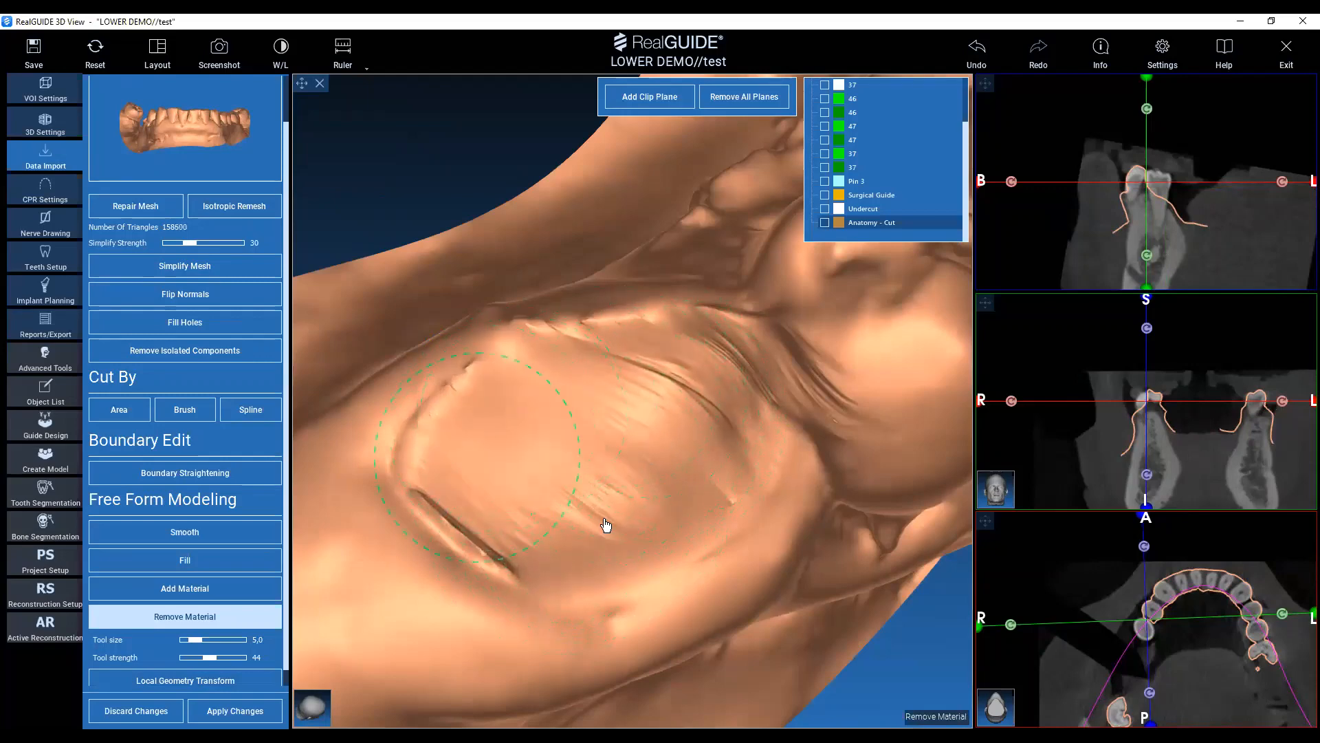
{"action": "mouse_move", "coordinate": [758, 417]}
{"action": "left_mouse_down"}
{"action": "mouse_move", "coordinate": [713, 447]}
{"action": "mouse_move", "coordinate": [598, 392]}
{"action": "mouse_move", "coordinate": [447, 512]}
{"action": "mouse_move", "coordinate": [482, 536]}
{"action": "left_mouse_up"}
{"action": "mouse_move", "coordinate": [385, 206]}
{"action": "middle_mouse_down"}
{"action": "mouse_move", "coordinate": [519, 298]}
{"action": "mouse_move", "coordinate": [528, 343]}
{"action": "middle_mouse_up"}
{"action": "scroll", "coordinate": [519, 298], "scroll_direction": "down", "scroll_amount": 3}
{"action": "left_click_drag", "start_coordinate": [528, 339], "coordinate": [560, 311]}
{"action": "mouse_move", "coordinate": [488, 478]}
{"action": "left_mouse_down"}
{"action": "mouse_move", "coordinate": [442, 375]}
{"action": "mouse_move", "coordinate": [411, 483]}
{"action": "mouse_move", "coordinate": [679, 476]}
{"action": "left_mouse_up"}
{"action": "left_click_drag", "start_coordinate": [505, 369], "coordinate": [596, 497]}
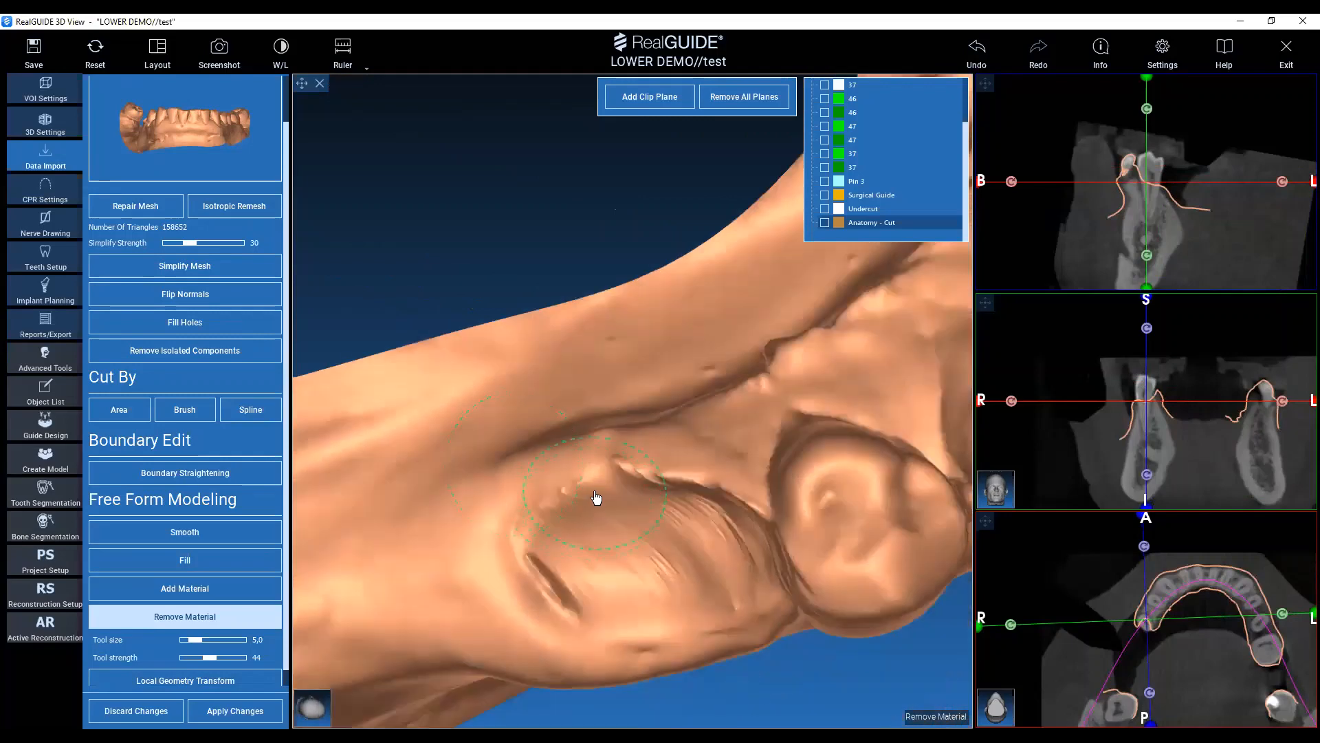
Configure the Smooth tool for the premolar site with tool size 7.8 and strength 40.
{"action": "left_click", "coordinate": [213, 542]}
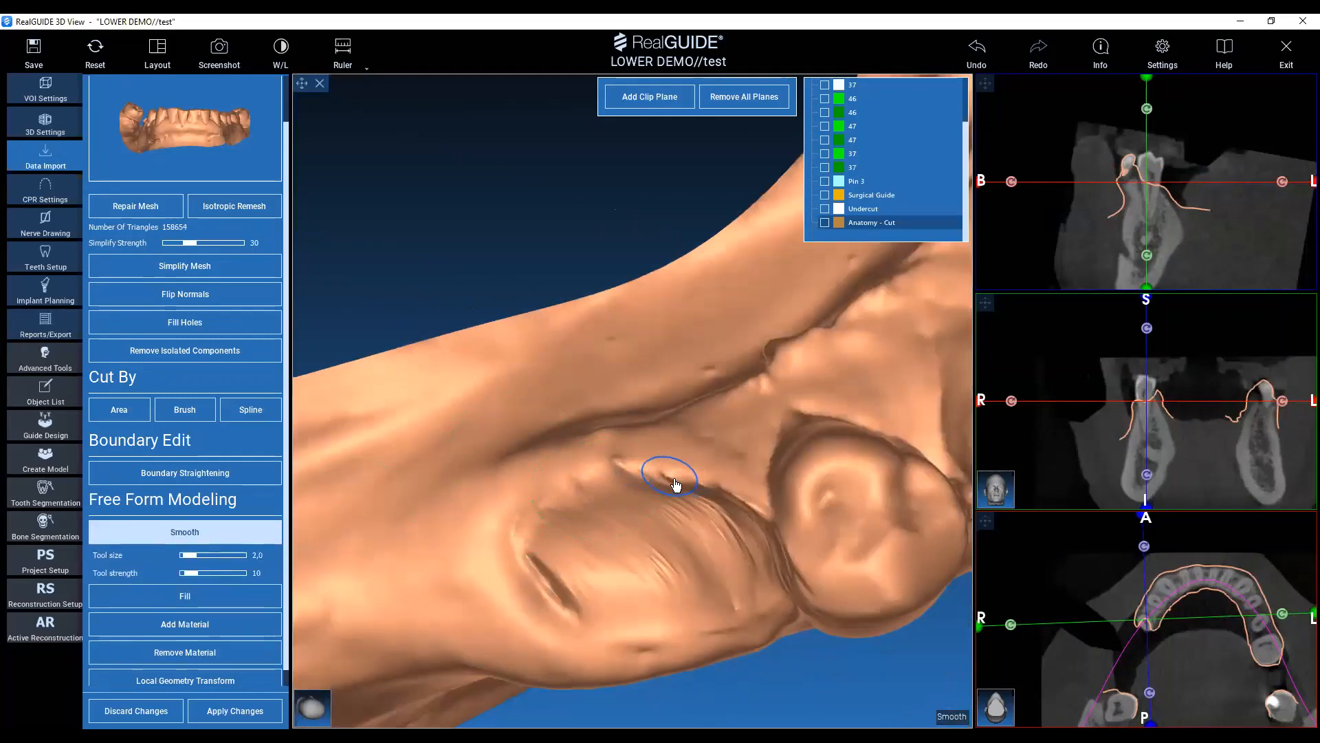
{"action": "scroll", "coordinate": [655, 566], "scroll_direction": "up", "scroll_amount": 2, "text": "ctrl"}
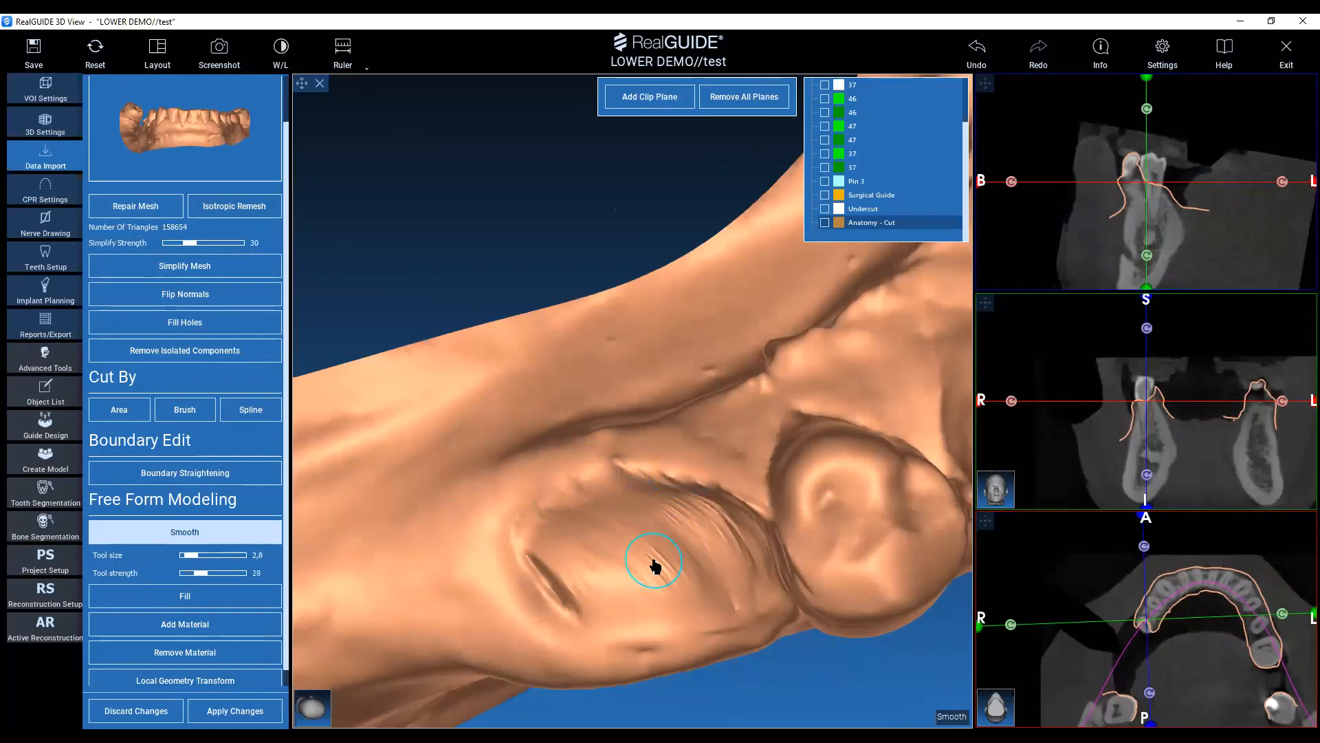
{"action": "scroll", "coordinate": [655, 566], "scroll_direction": "up", "scroll_amount": 3, "text": "shift"}
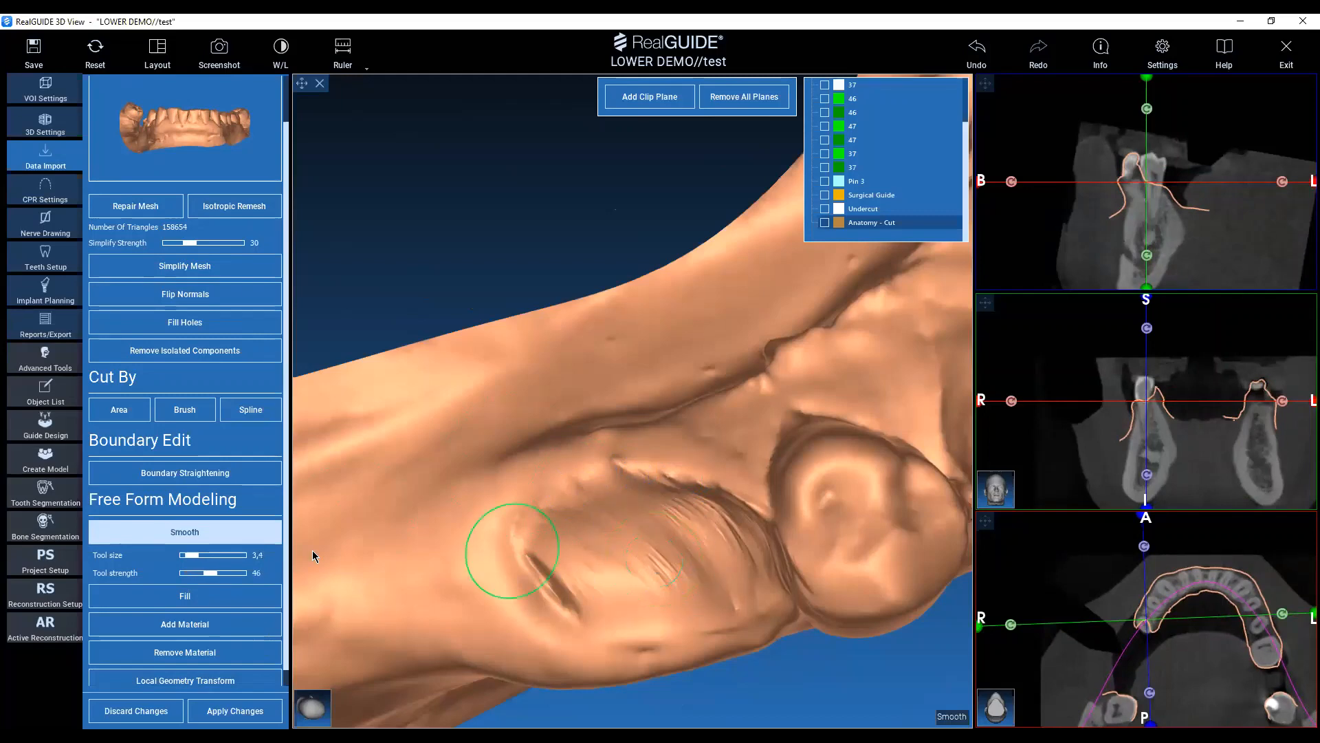
{"action": "left_click_drag", "start_coordinate": [190, 560], "coordinate": [202, 559]}
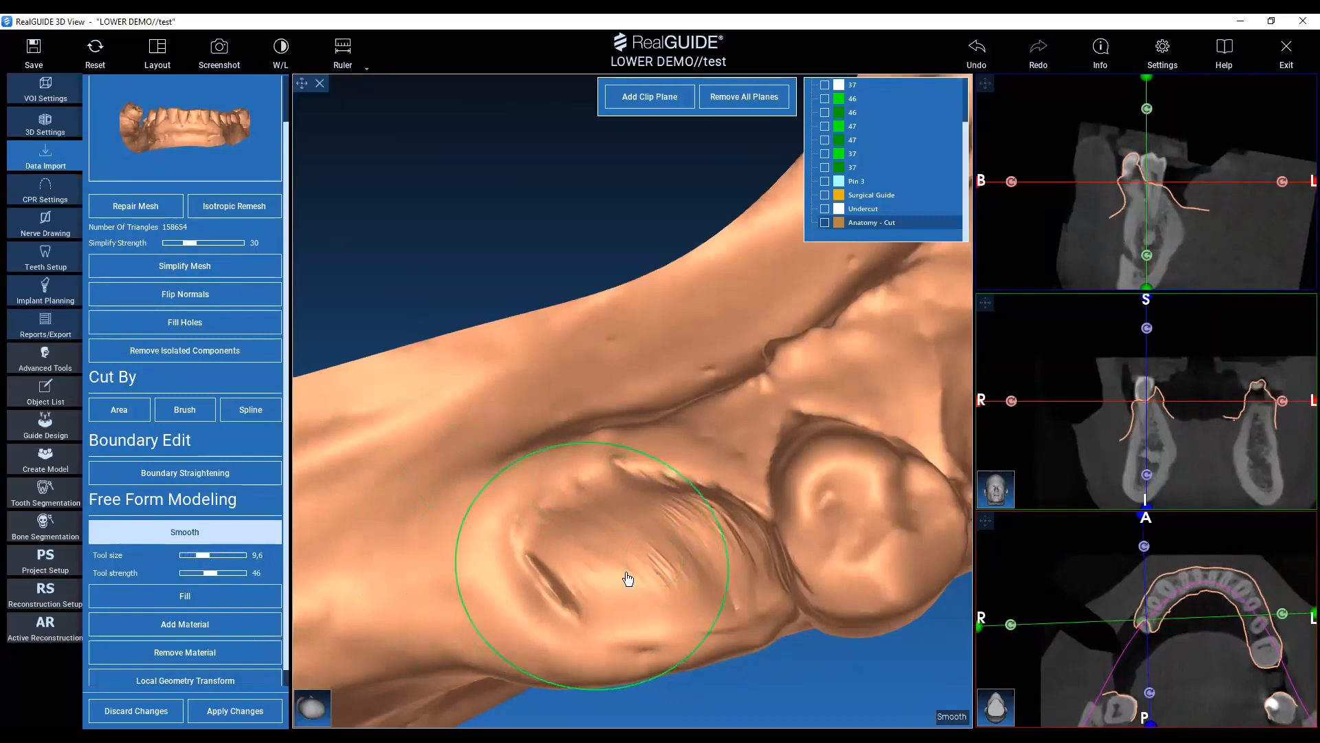
{"action": "scroll", "coordinate": [629, 573], "scroll_direction": "down", "scroll_amount": 3, "text": "ctrl"}
{"action": "scroll", "coordinate": [643, 568], "scroll_direction": "down", "scroll_amount": 1, "text": "ctrl"}
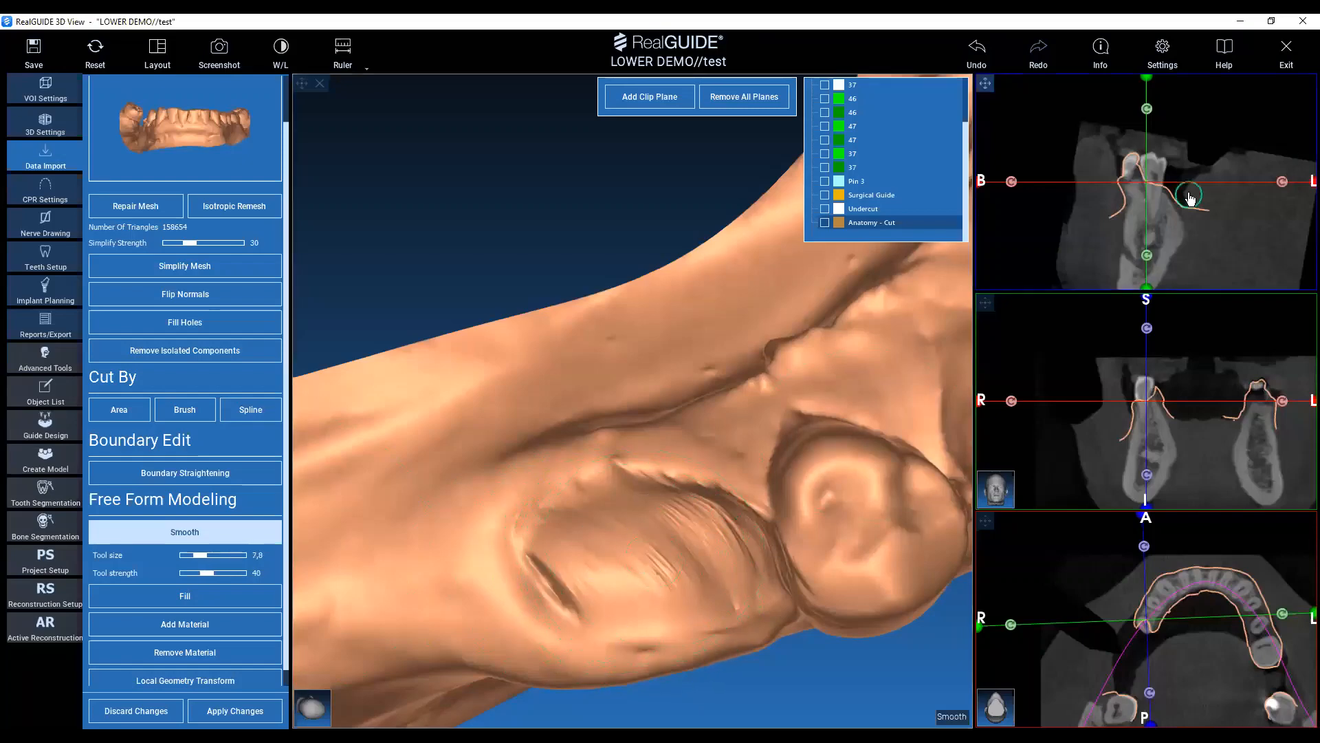
Position the cross-sections on the removed premolar and smooth the carved surface up to the neighbouring tooth.
{"action": "mouse_move", "coordinate": [1221, 141]}
{"action": "right_mouse_down"}
{"action": "mouse_move", "coordinate": [1133, 100]}
{"action": "mouse_move", "coordinate": [1148, 31]}
{"action": "right_mouse_up"}
{"action": "right_click_drag", "start_coordinate": [1173, 415], "coordinate": [1120, 237]}
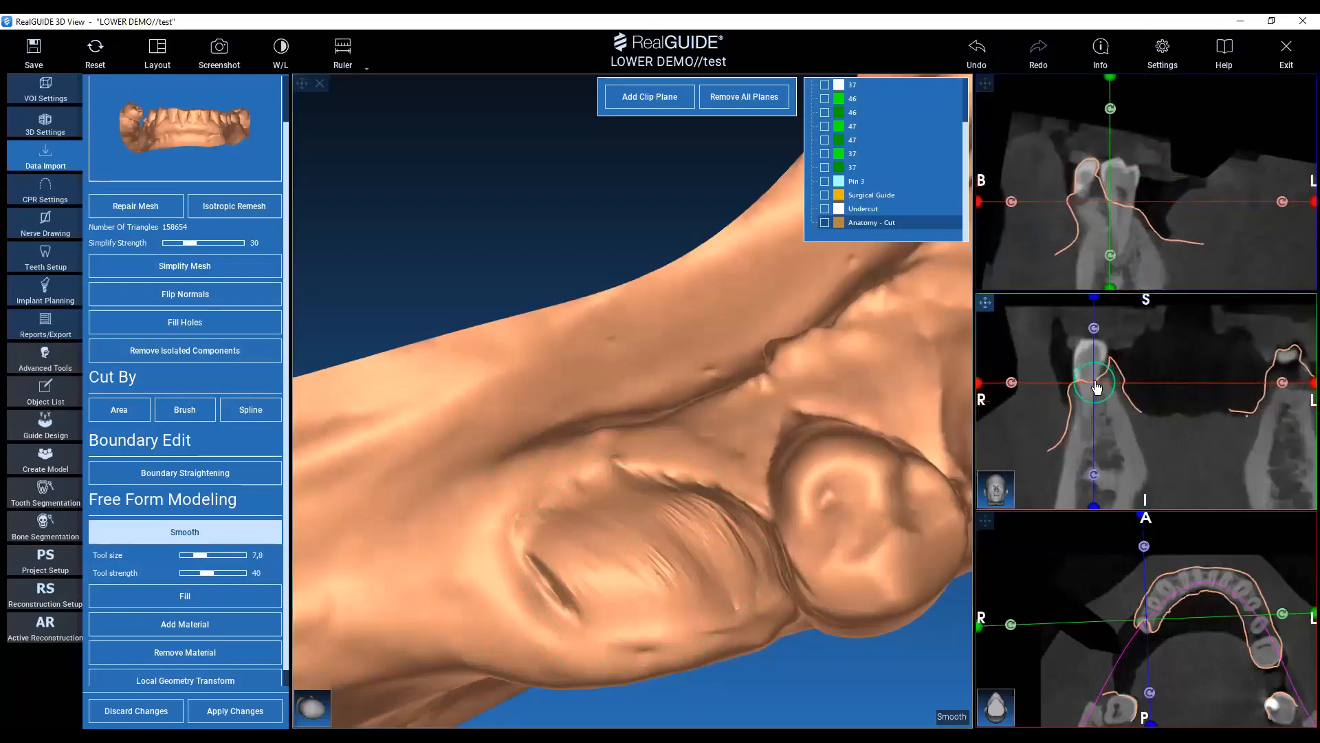
{"action": "mouse_move", "coordinate": [1096, 380]}
{"action": "left_mouse_down"}
{"action": "mouse_move", "coordinate": [1096, 397]}
{"action": "mouse_move", "coordinate": [1115, 361]}
{"action": "mouse_move", "coordinate": [1125, 372]}
{"action": "mouse_move", "coordinate": [1087, 378]}
{"action": "left_mouse_up"}
{"action": "scroll", "coordinate": [1096, 383], "scroll_direction": "up", "scroll_amount": 2}
{"action": "scroll", "coordinate": [1098, 396], "scroll_direction": "up", "scroll_amount": 1}
{"action": "scroll", "coordinate": [1098, 395], "scroll_direction": "up", "scroll_amount": 3}
{"action": "scroll", "coordinate": [1099, 392], "scroll_direction": "up", "scroll_amount": 2}
{"action": "scroll", "coordinate": [1095, 389], "scroll_direction": "up", "scroll_amount": 2}
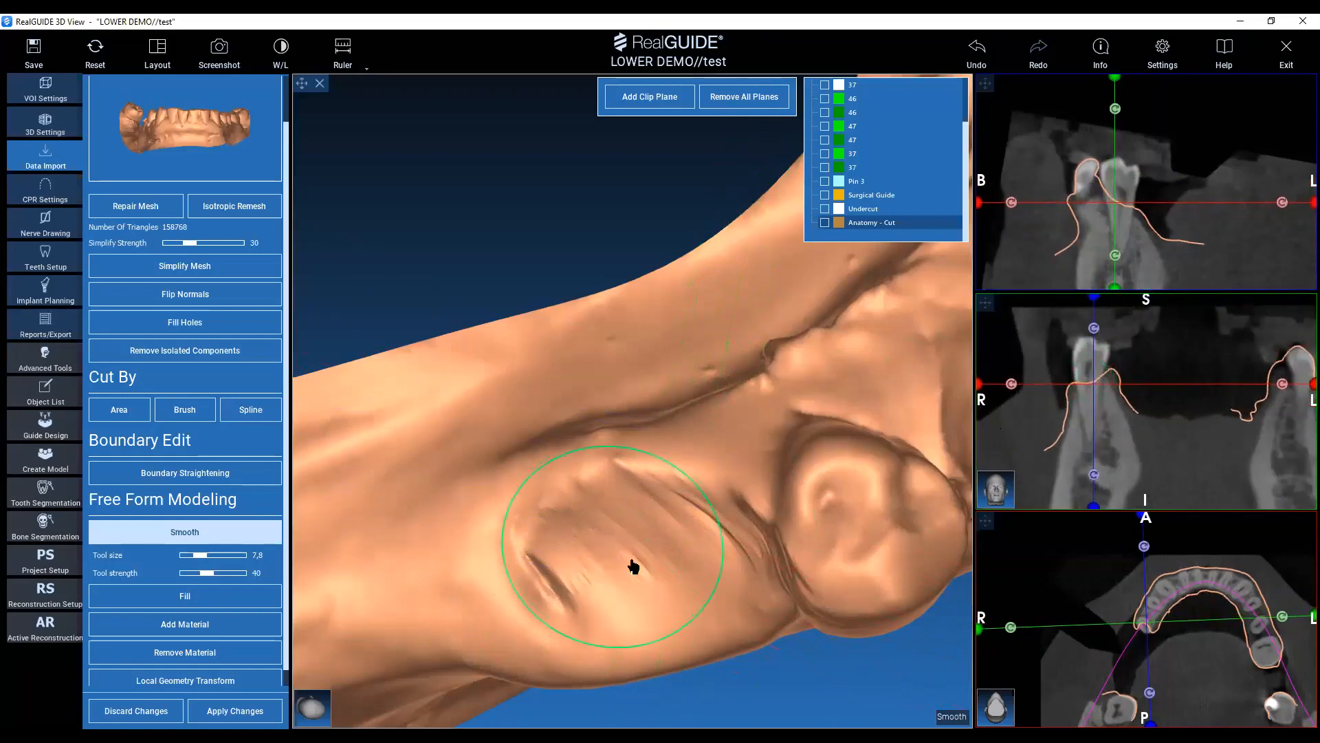
{"action": "double_click", "coordinate": [723, 516]}
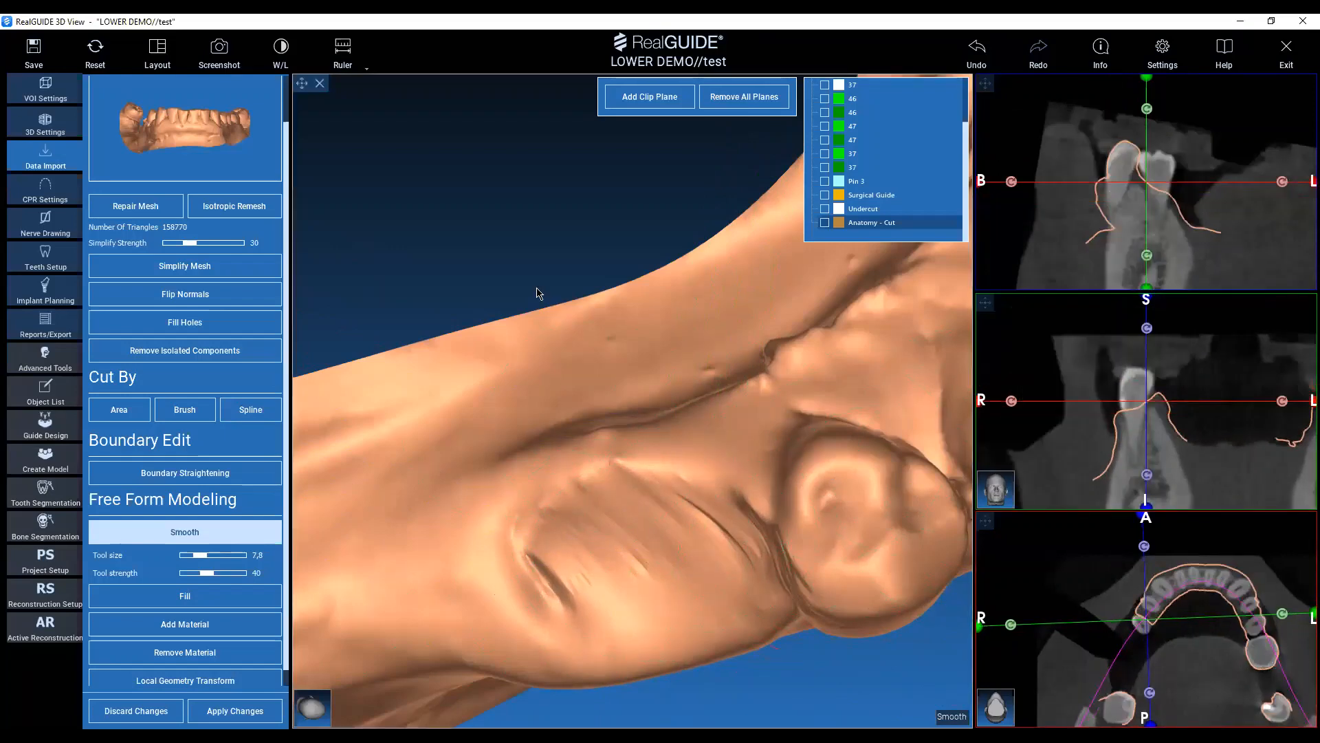
Smooth the remaining crease on the outer side of the premolar site, reducing the brush to tool size 5.2 and strength 22.
{"action": "scroll", "coordinate": [479, 281], "scroll_direction": "down", "scroll_amount": 2}
{"action": "scroll", "coordinate": [502, 231], "scroll_direction": "down", "scroll_amount": 3}
{"action": "scroll", "coordinate": [711, 452], "scroll_direction": "up", "scroll_amount": 3}
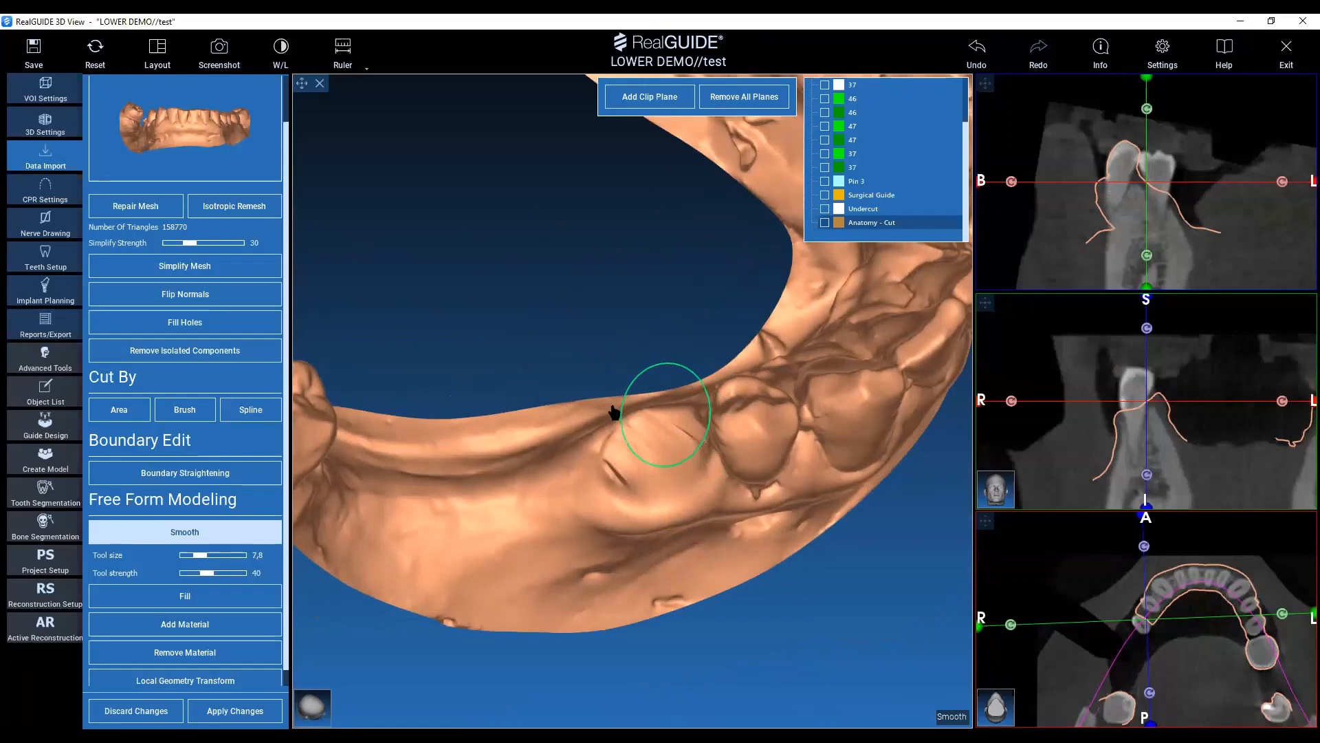
{"action": "mouse_move", "coordinate": [479, 310]}
{"action": "left_mouse_down"}
{"action": "mouse_move", "coordinate": [580, 297]}
{"action": "mouse_move", "coordinate": [586, 270]}
{"action": "left_mouse_up"}
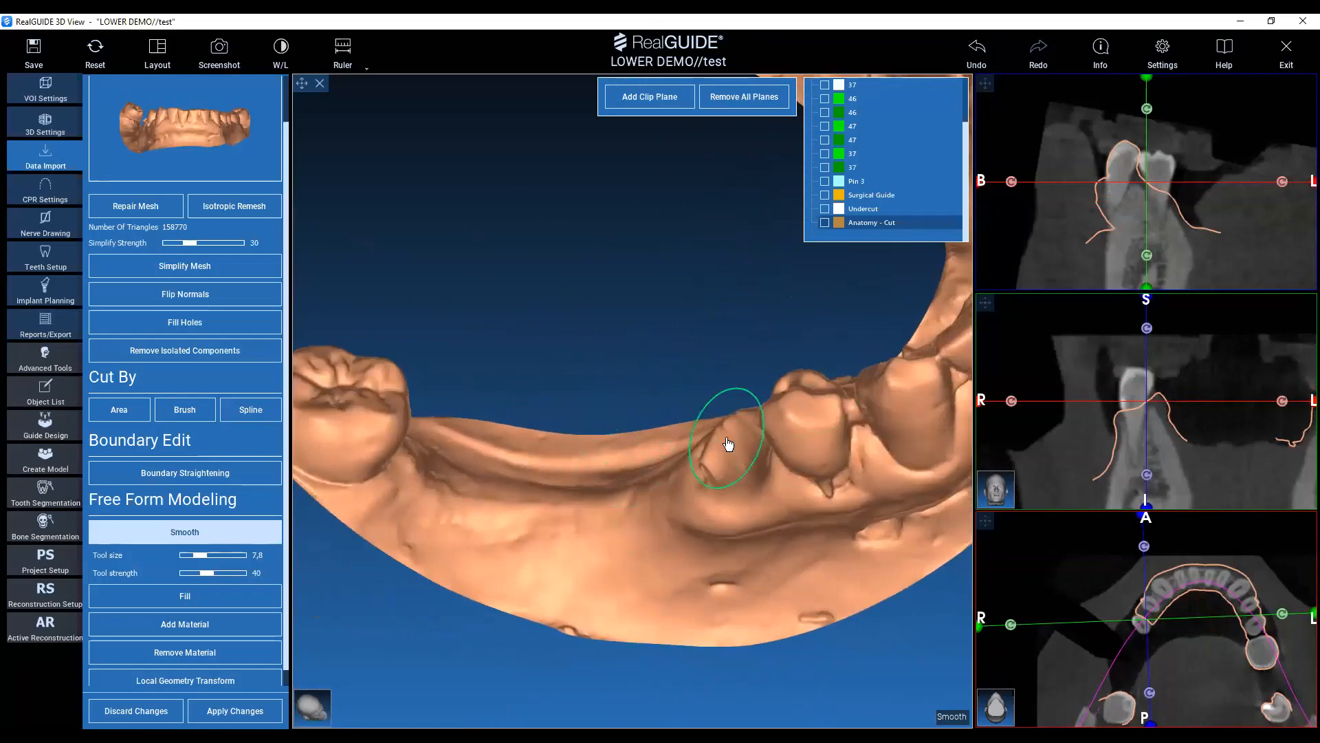
{"action": "scroll", "coordinate": [723, 443], "scroll_direction": "up", "scroll_amount": 3}
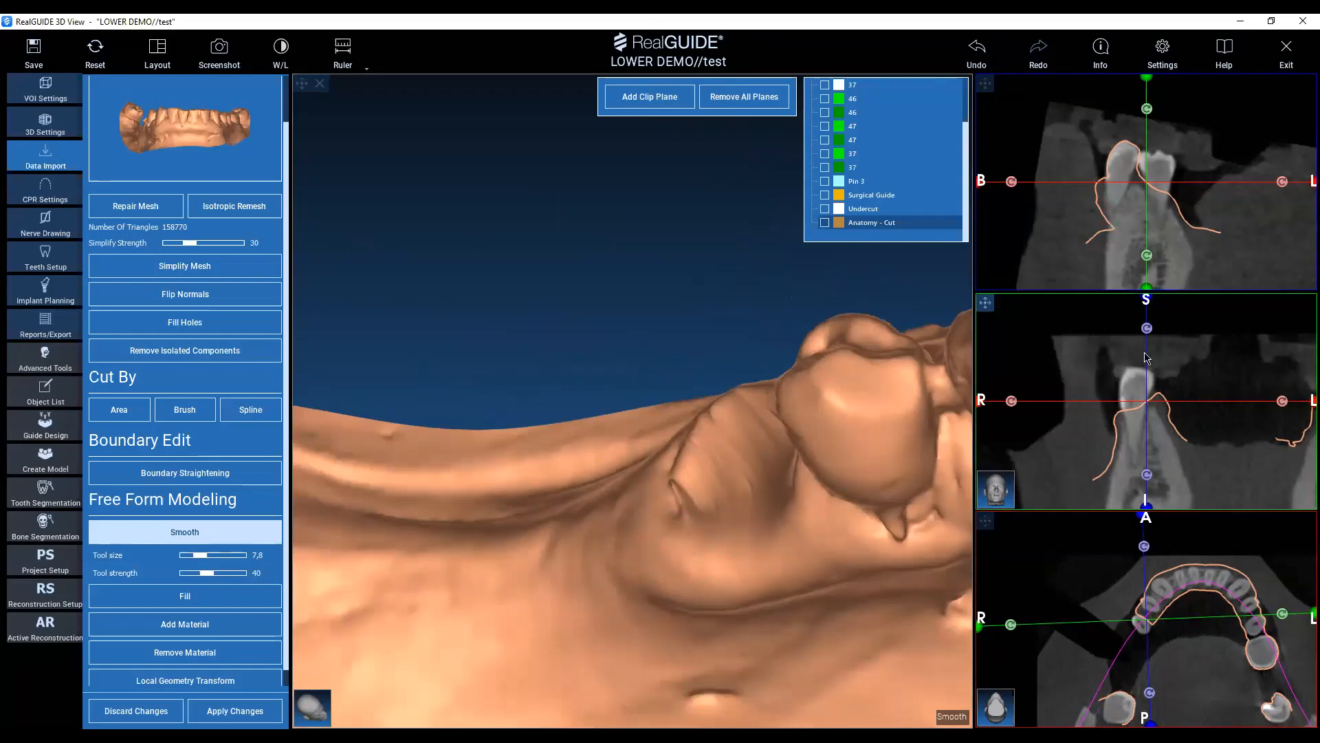
{"action": "scroll", "coordinate": [699, 503], "scroll_direction": "down", "scroll_amount": 3, "text": "ctrl"}
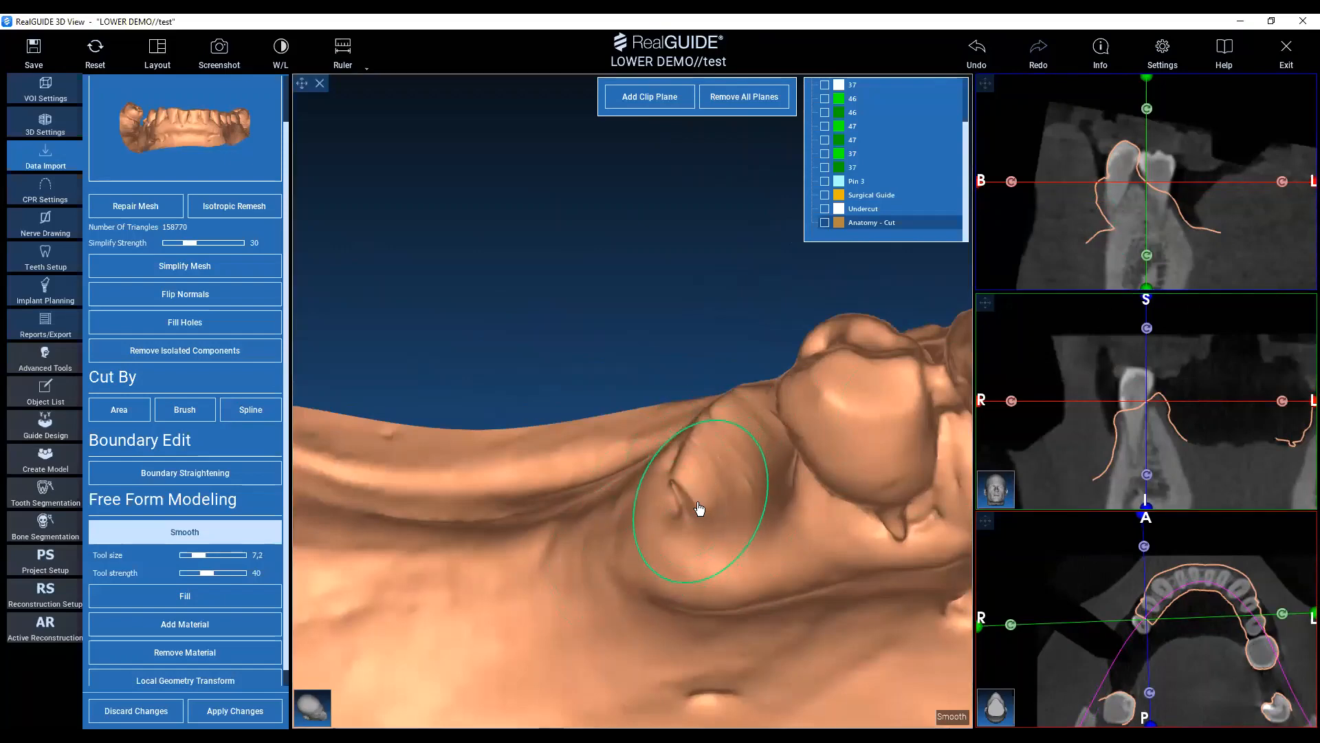
{"action": "left_click", "coordinate": [688, 502]}
{"action": "scroll", "coordinate": [689, 501], "scroll_direction": "down", "scroll_amount": 6, "text": "shift"}
{"action": "left_click", "coordinate": [689, 498]}
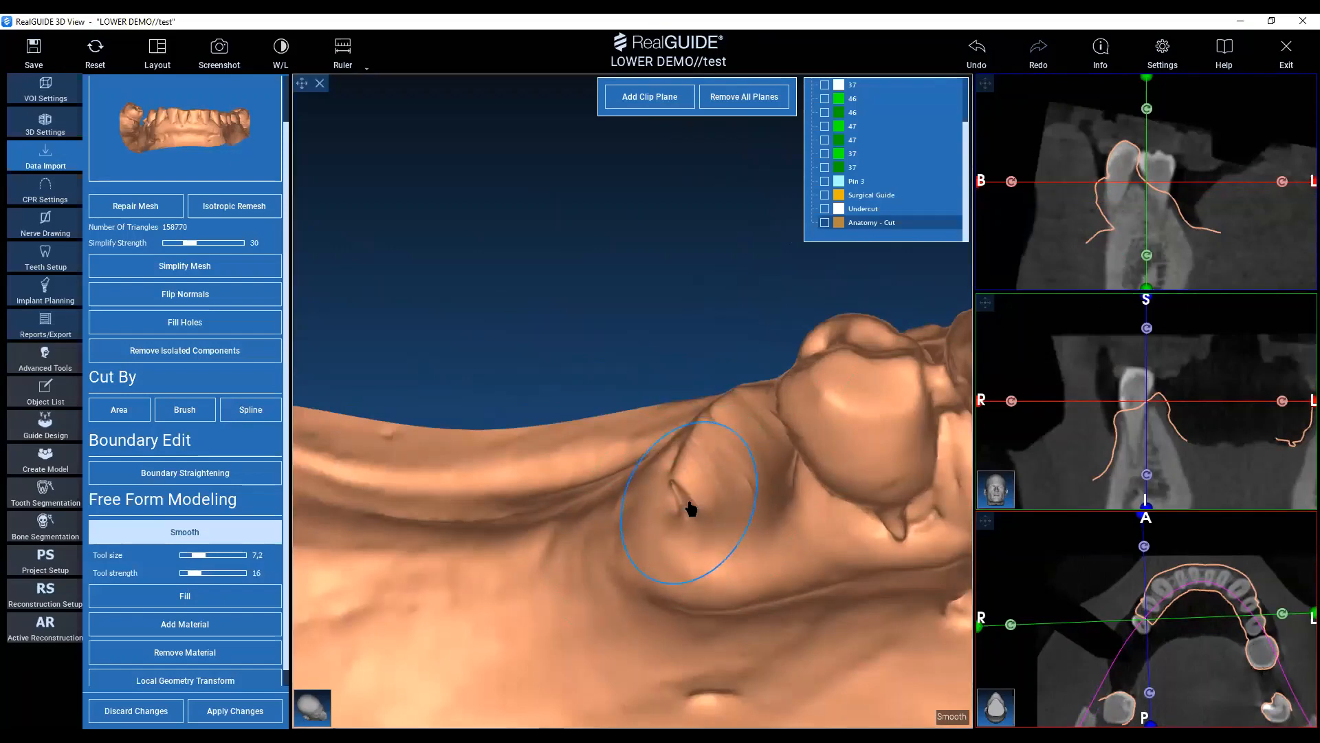
{"action": "scroll", "coordinate": [691, 508], "scroll_direction": "up", "scroll_amount": 2, "text": "shift"}
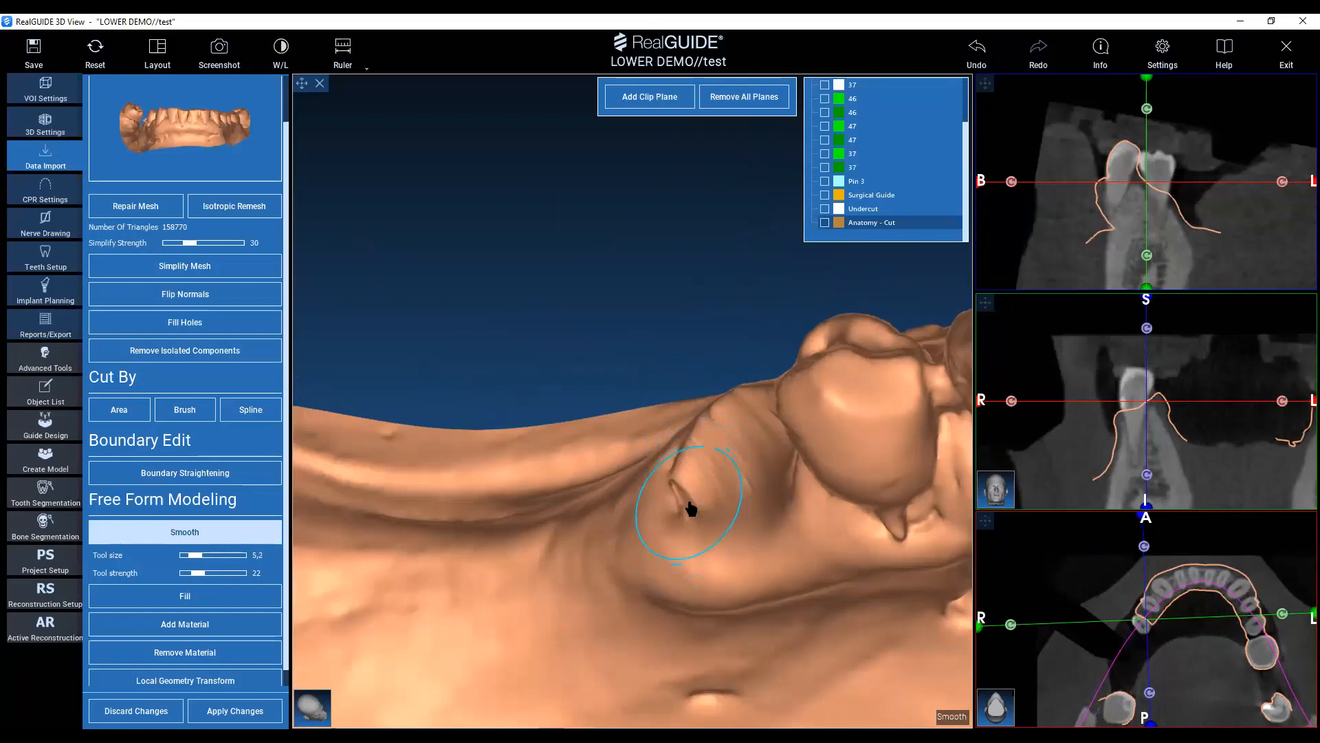
Show the Anatomy - Cut premolar again and apply the changes to the Anatomy mesh.
{"action": "left_click", "coordinate": [826, 222]}
{"action": "mouse_move", "coordinate": [521, 323]}
{"action": "left_mouse_down"}
{"action": "mouse_move", "coordinate": [545, 245]}
{"action": "mouse_move", "coordinate": [447, 336]}
{"action": "mouse_move", "coordinate": [498, 610]}
{"action": "mouse_move", "coordinate": [480, 207]}
{"action": "mouse_move", "coordinate": [658, 605]}
{"action": "mouse_move", "coordinate": [662, 555]}
{"action": "mouse_move", "coordinate": [416, 310]}
{"action": "mouse_move", "coordinate": [521, 236]}
{"action": "mouse_move", "coordinate": [383, 649]}
{"action": "left_mouse_up"}
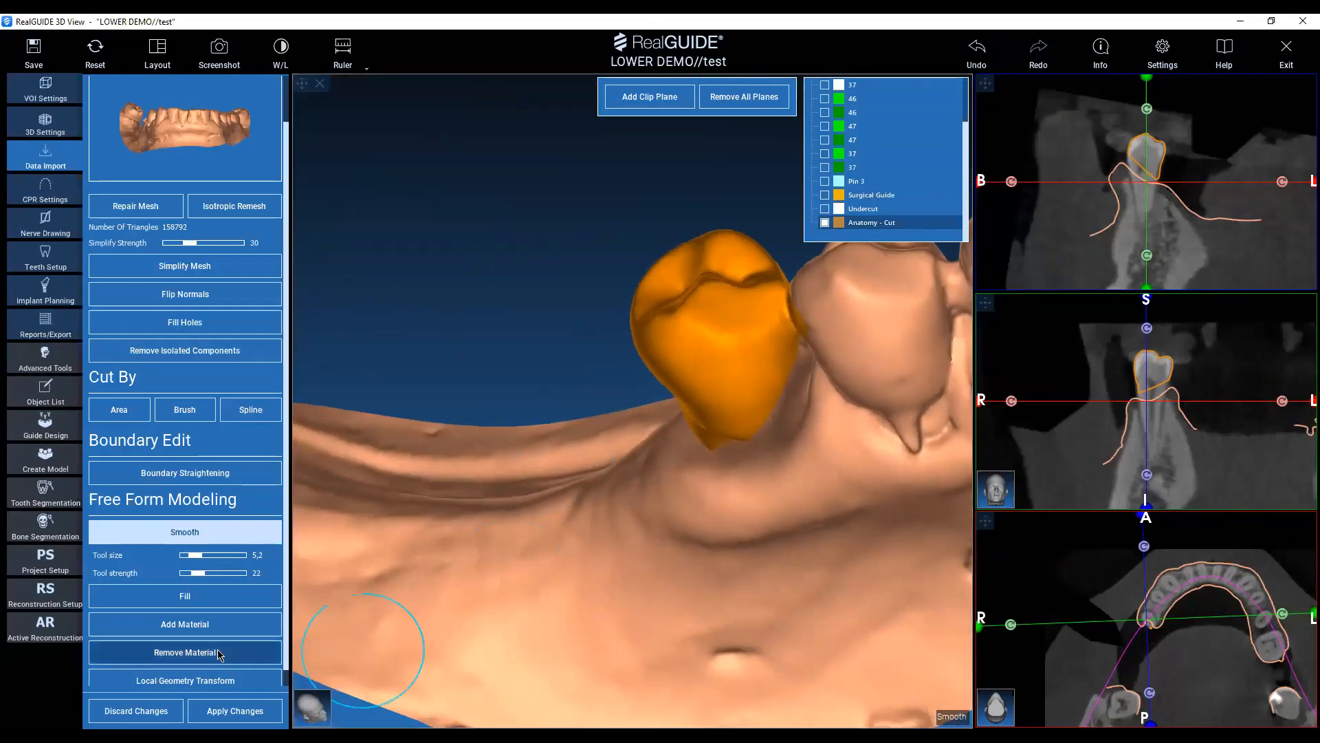
{"action": "left_click", "coordinate": [232, 712]}
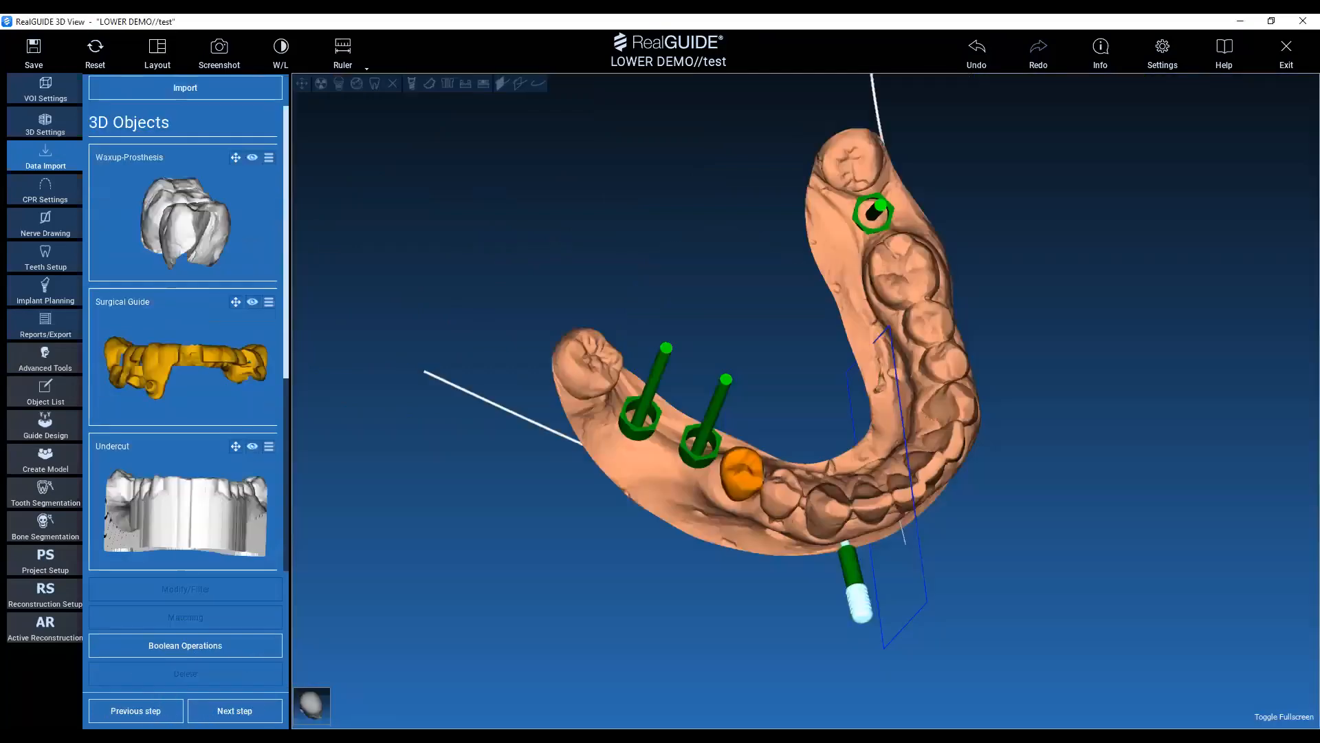
Examine the edited jaw model with the separated premolar from several angles and review the 3D objects list.
{"action": "left_click_drag", "start_coordinate": [851, 515], "coordinate": [804, 380]}
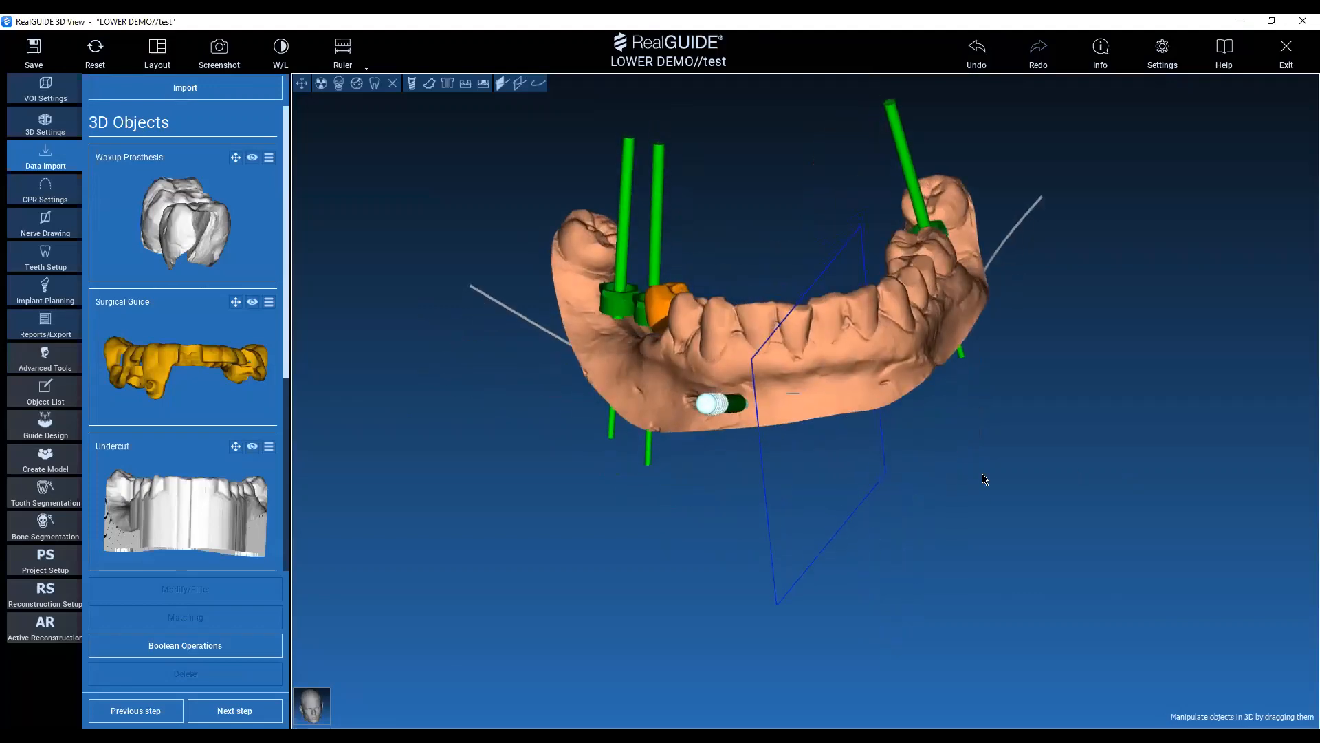
{"action": "left_click_drag", "start_coordinate": [984, 474], "coordinate": [1062, 459]}
{"action": "scroll", "coordinate": [206, 413], "scroll_direction": "down", "scroll_amount": 2}
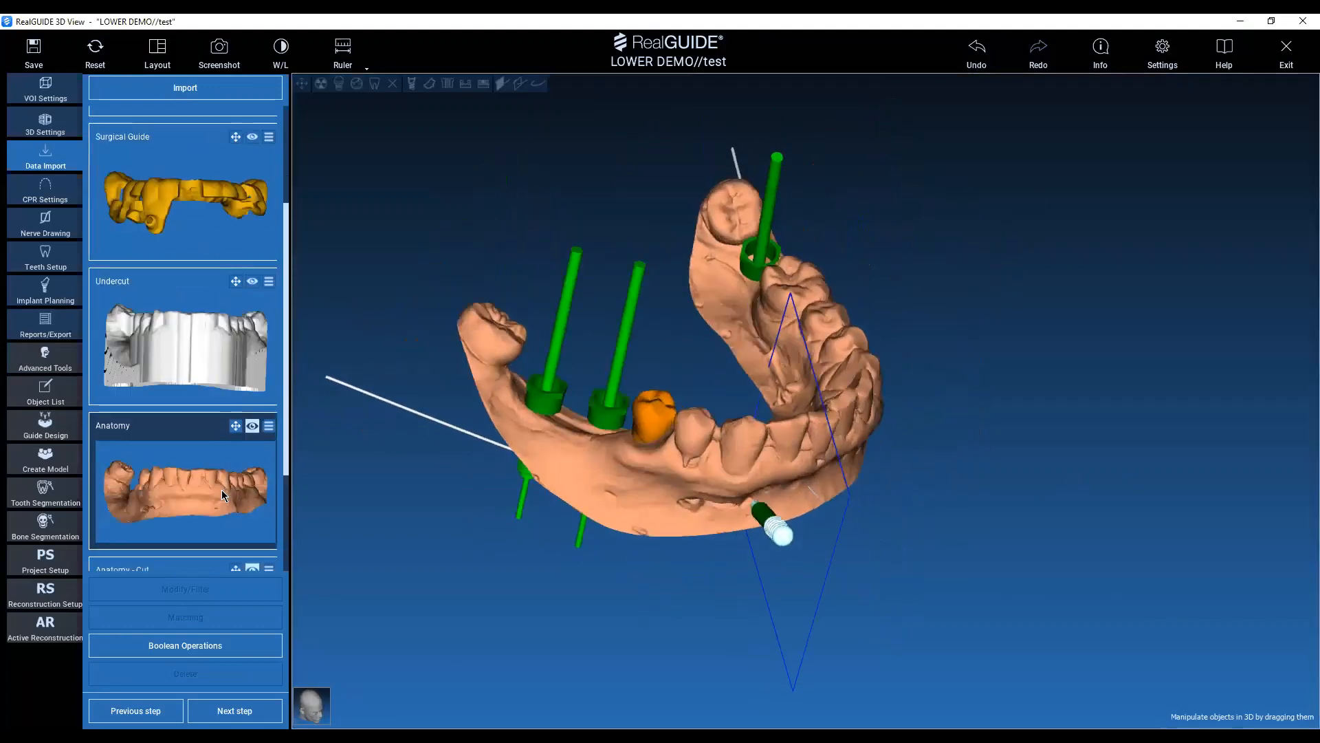
{"action": "scroll", "coordinate": [168, 506], "scroll_direction": "down", "scroll_amount": 2}
{"action": "left_click_drag", "start_coordinate": [375, 385], "coordinate": [573, 175]}
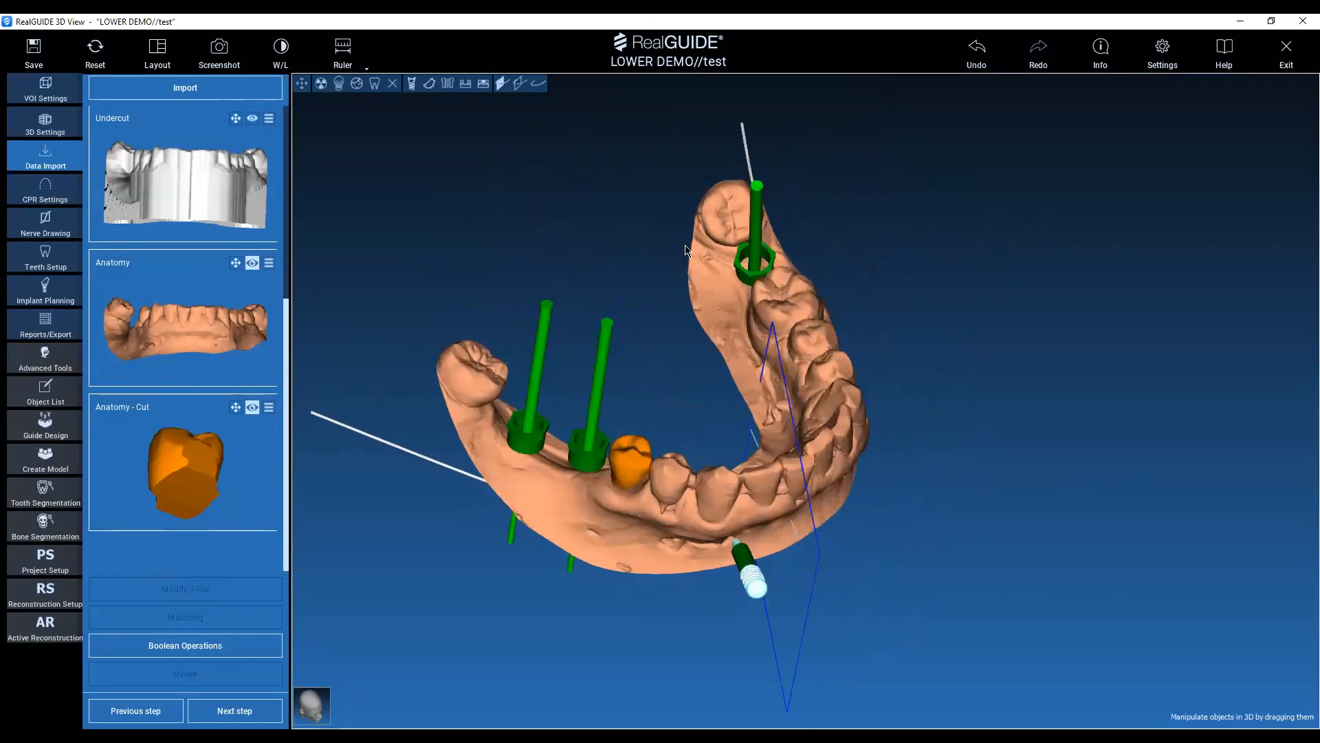
{"action": "left_click_drag", "start_coordinate": [688, 251], "coordinate": [866, 443]}
{"action": "left_click_drag", "start_coordinate": [646, 184], "coordinate": [724, 340]}
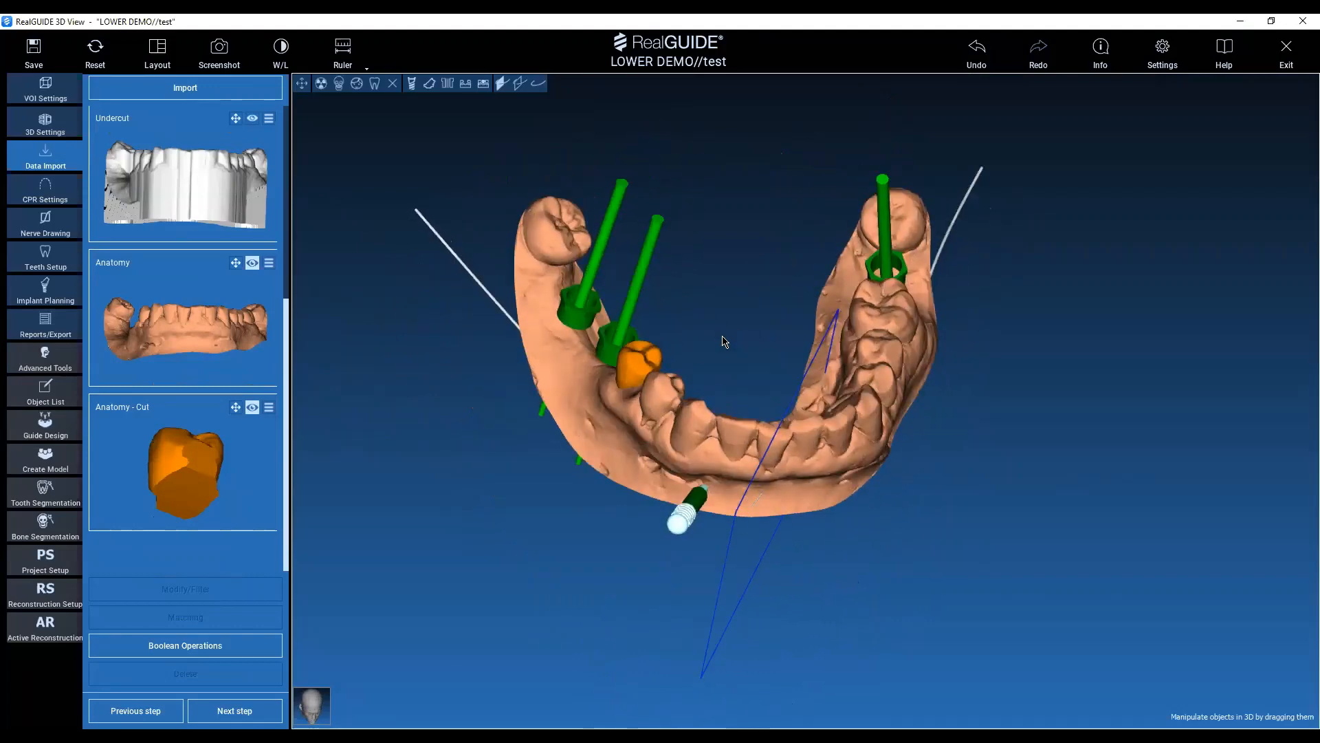
{"action": "scroll", "coordinate": [192, 433], "scroll_direction": "up", "scroll_amount": 5}
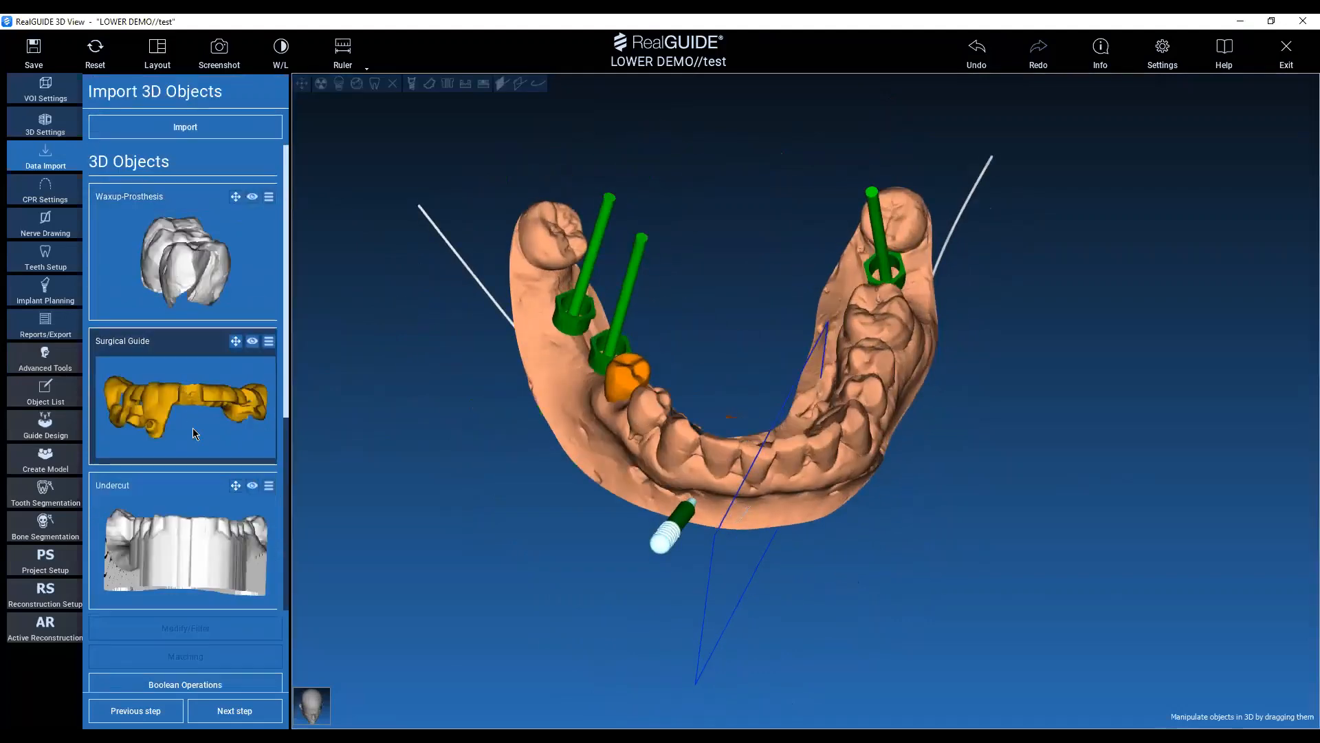
Select the Surgical Guide among the 3D objects and review the remaining objects alongside the jaw model.
{"action": "middle_click_drag", "start_coordinate": [439, 483], "coordinate": [476, 369]}
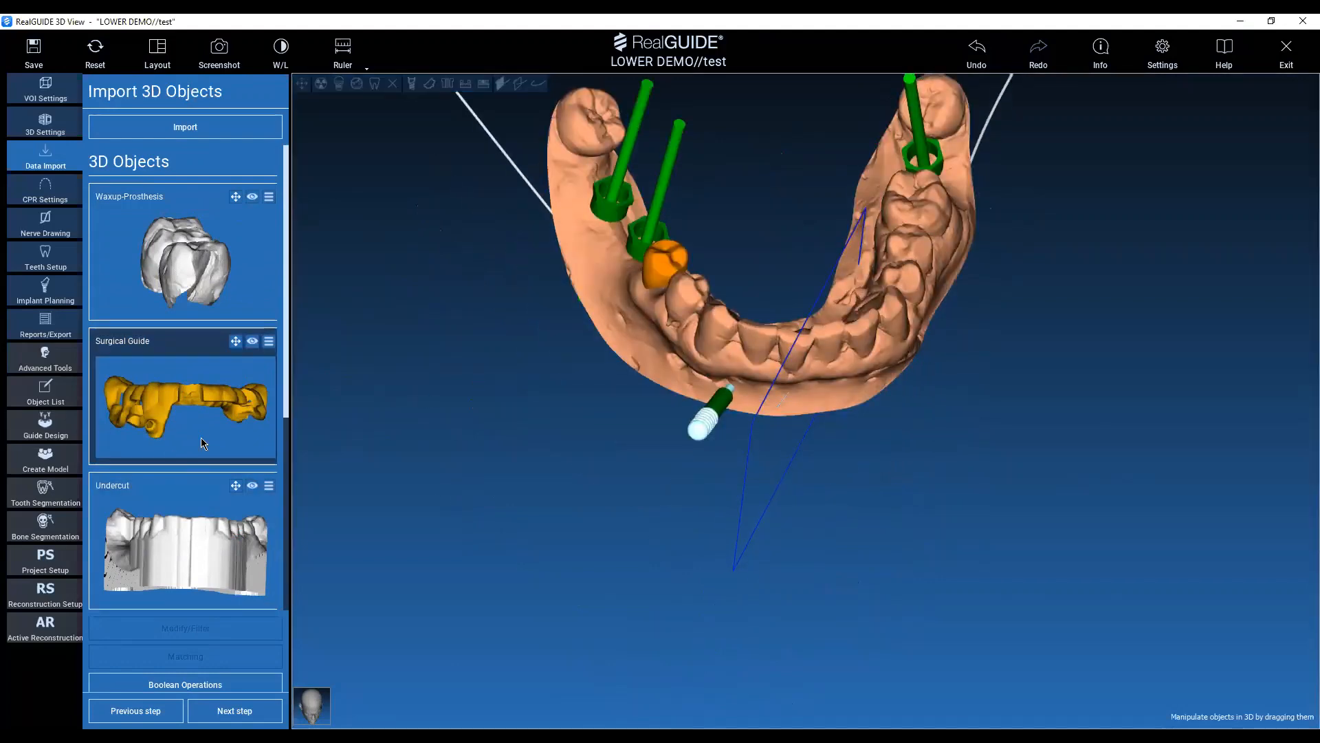
{"action": "left_click", "coordinate": [256, 352]}
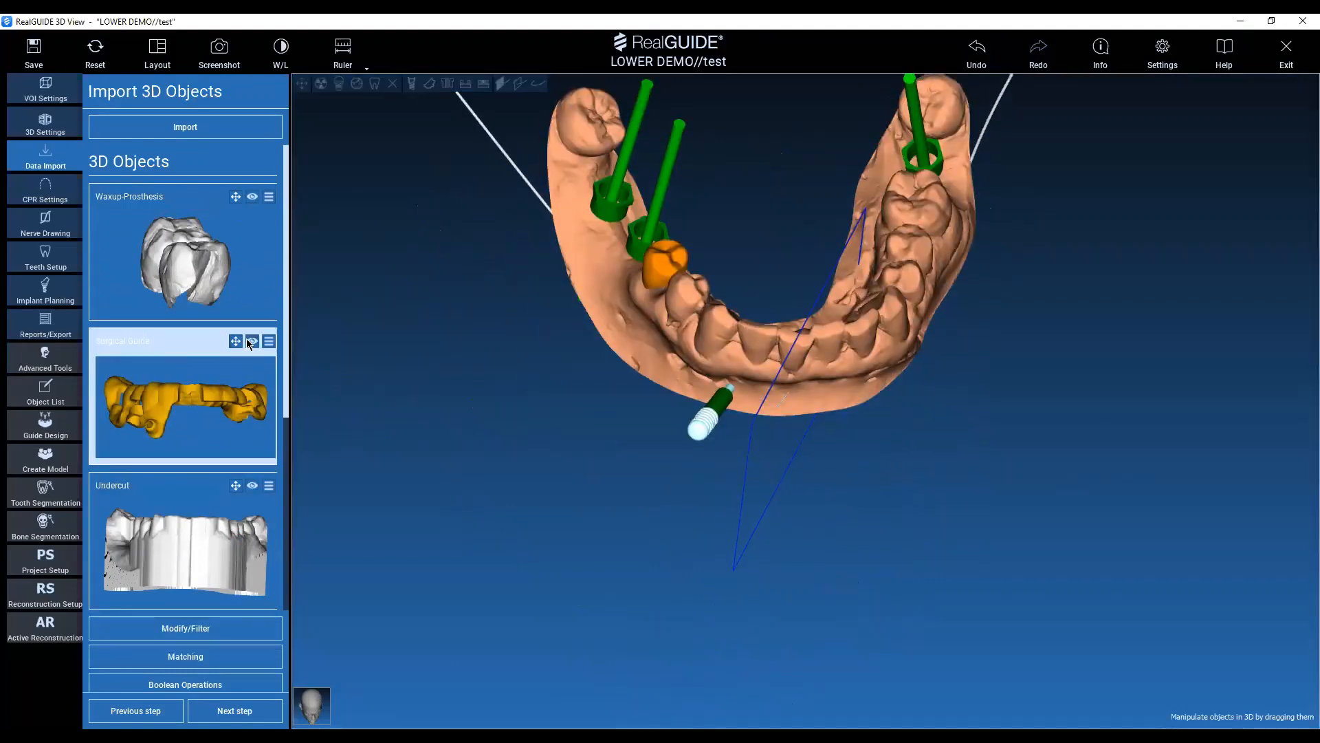
{"action": "left_click_drag", "start_coordinate": [477, 502], "coordinate": [636, 422]}
{"action": "left_click_drag", "start_coordinate": [640, 510], "coordinate": [636, 490]}
{"action": "scroll", "coordinate": [265, 447], "scroll_direction": "down", "scroll_amount": 3}
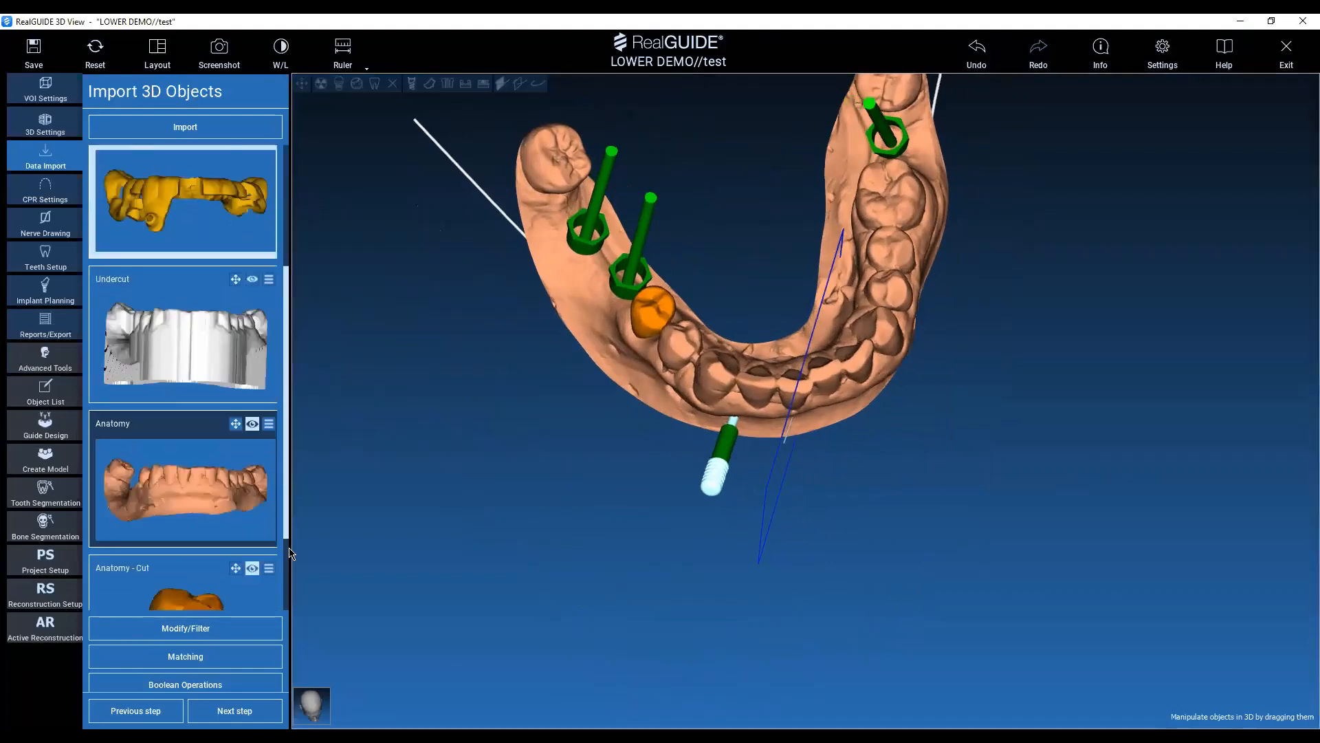
{"action": "scroll", "coordinate": [210, 515], "scroll_direction": "down", "scroll_amount": 2}
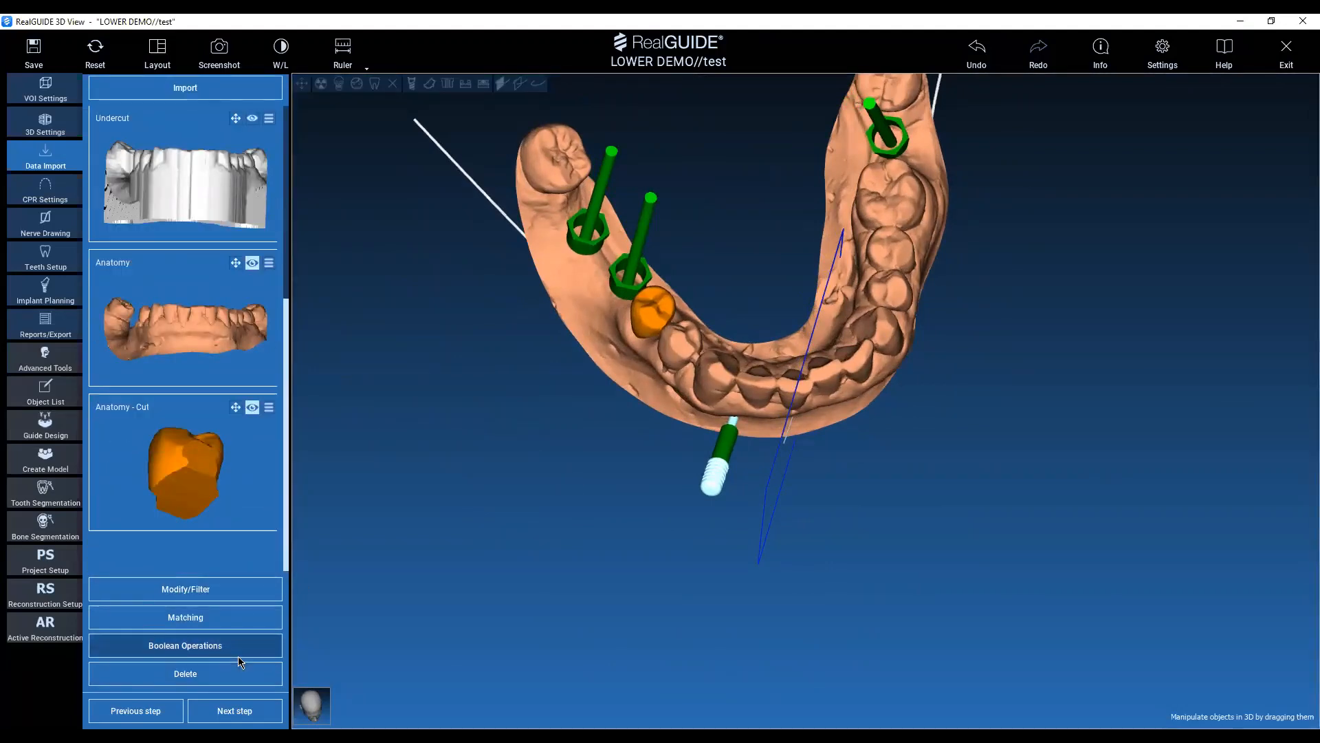
{"action": "left_click_drag", "start_coordinate": [546, 597], "coordinate": [582, 529]}
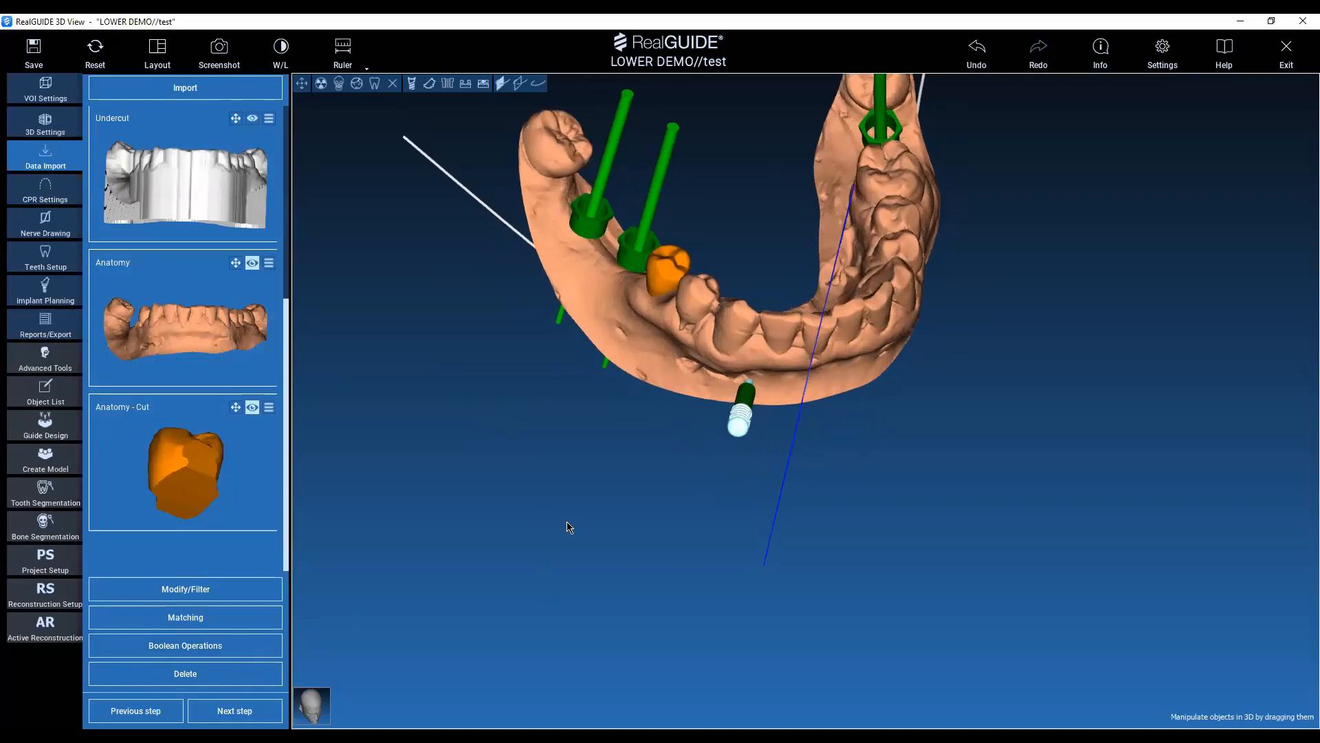
{"action": "left_click_drag", "start_coordinate": [534, 493], "coordinate": [513, 527]}
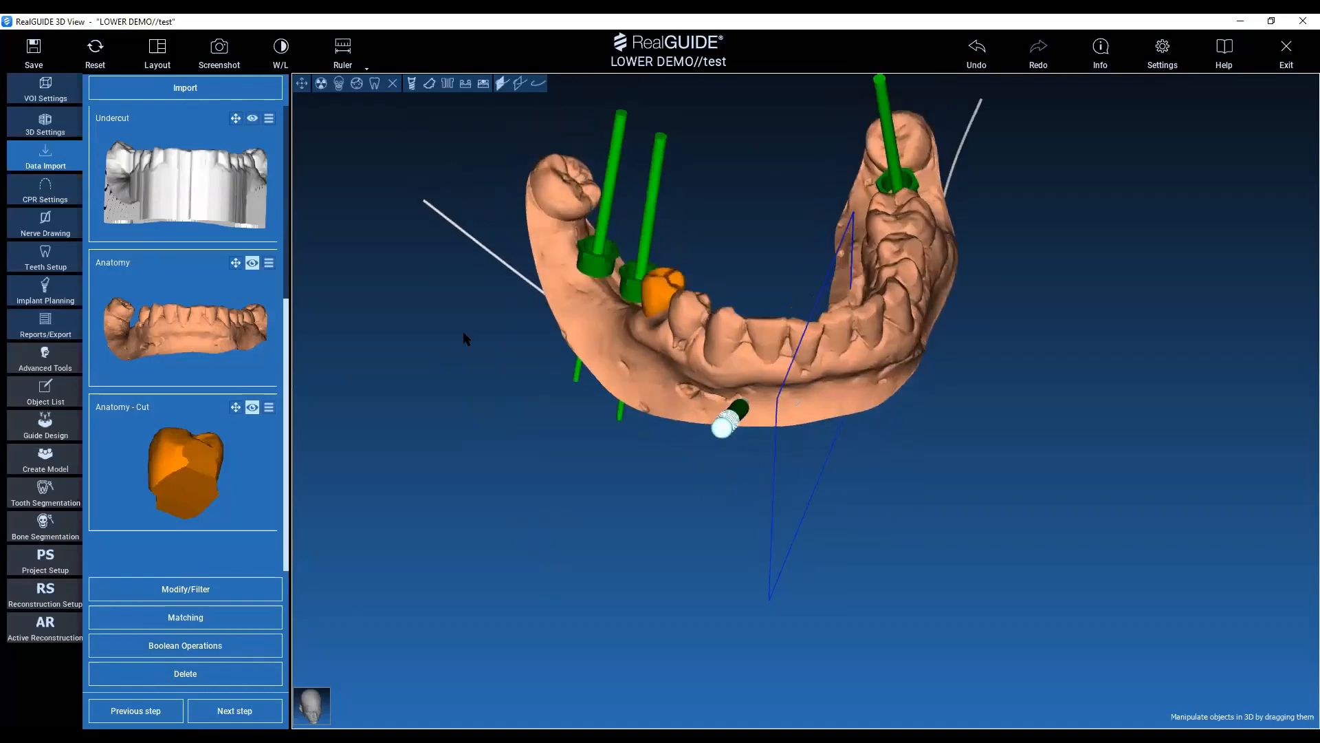
Set up a Boolean operation with Anatomy as object A, Subtract from as the operation and Anatomy - Cut as object B.
{"action": "left_click", "coordinate": [172, 645]}
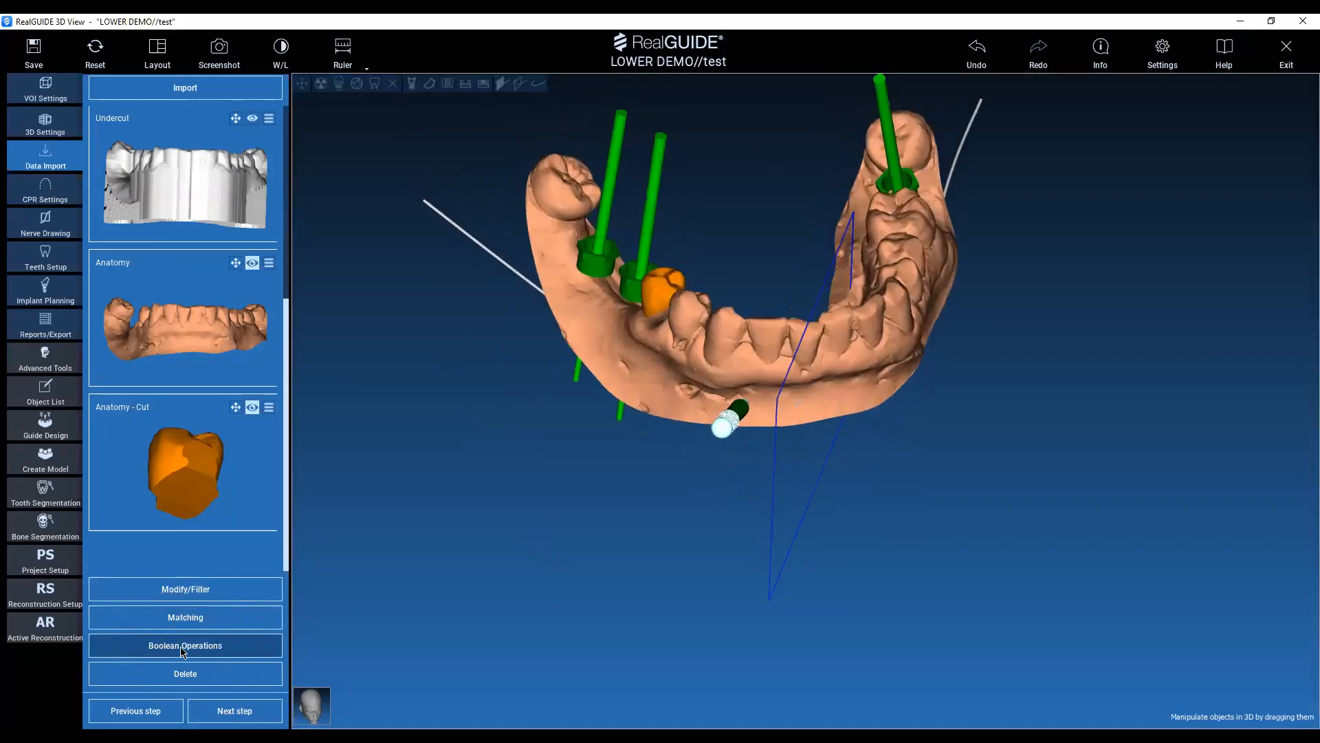
{"action": "left_click", "coordinate": [172, 646]}
{"action": "left_click", "coordinate": [183, 648]}
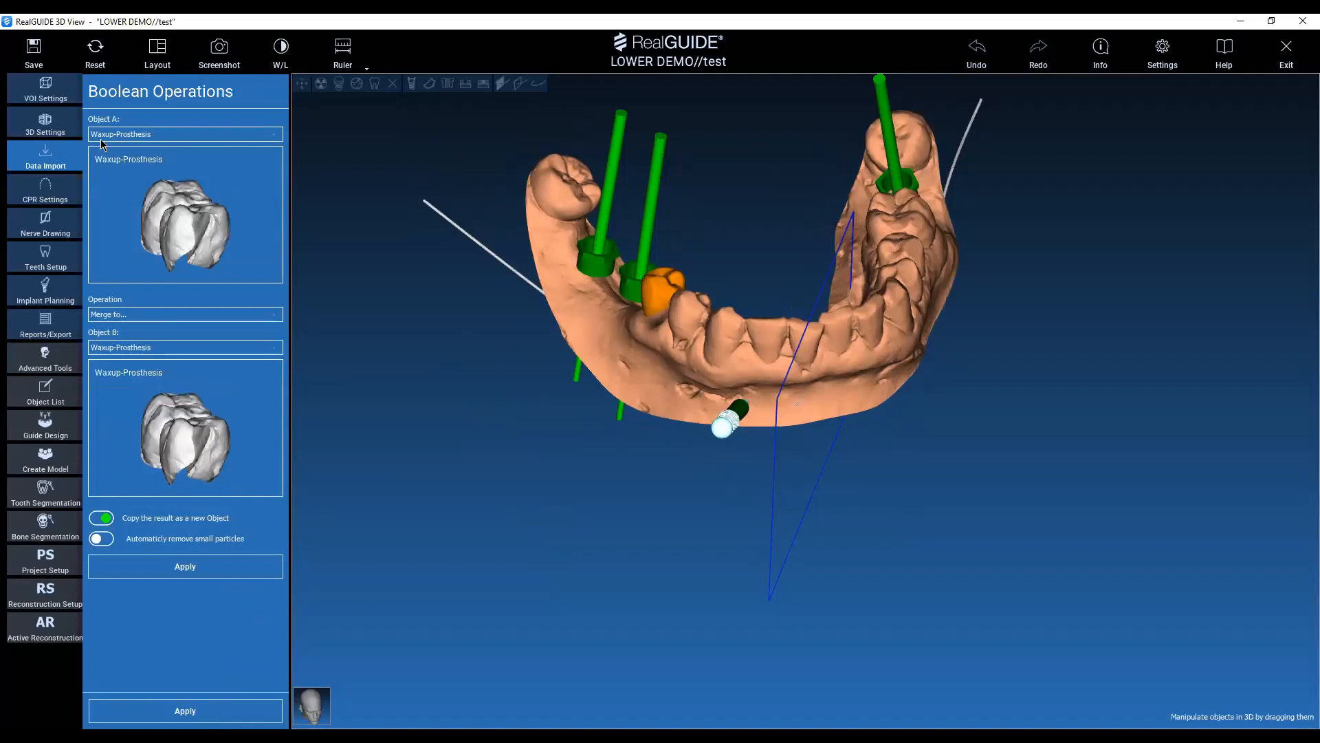
{"action": "left_click", "coordinate": [121, 136]}
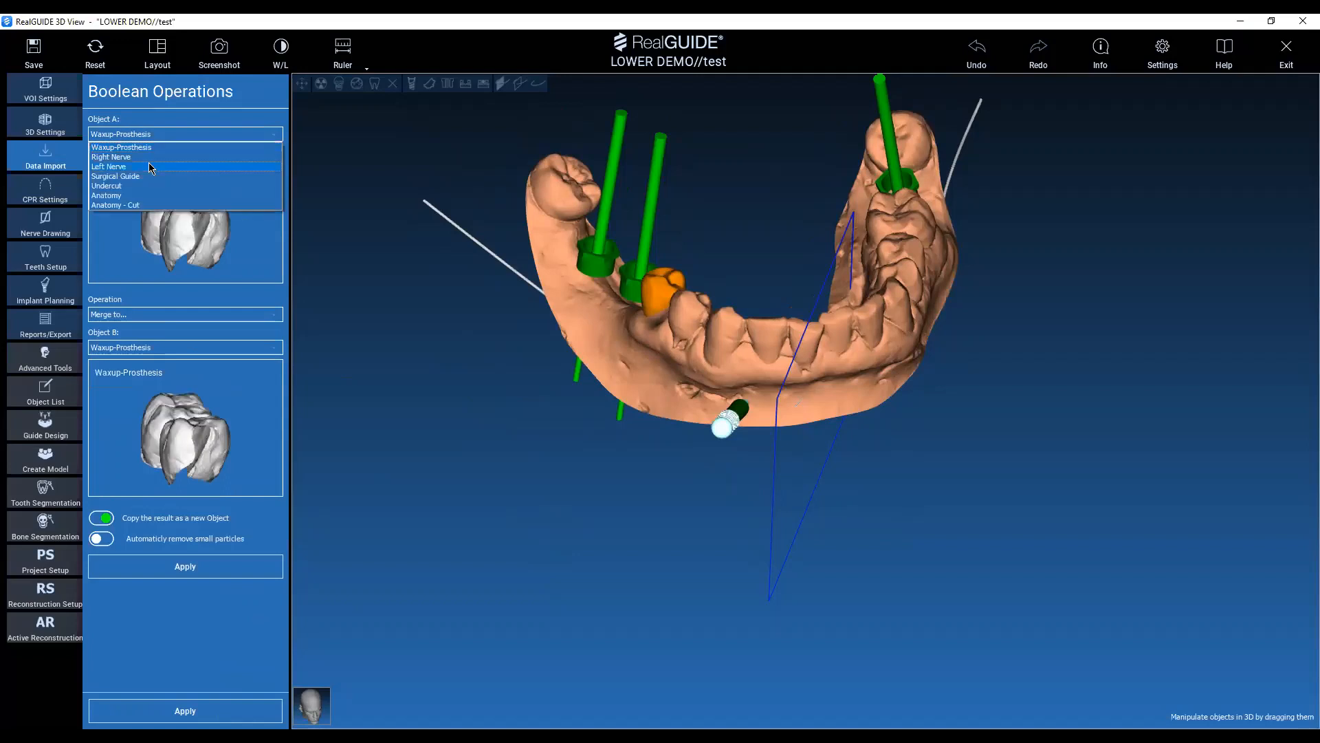
{"action": "left_click", "coordinate": [119, 195]}
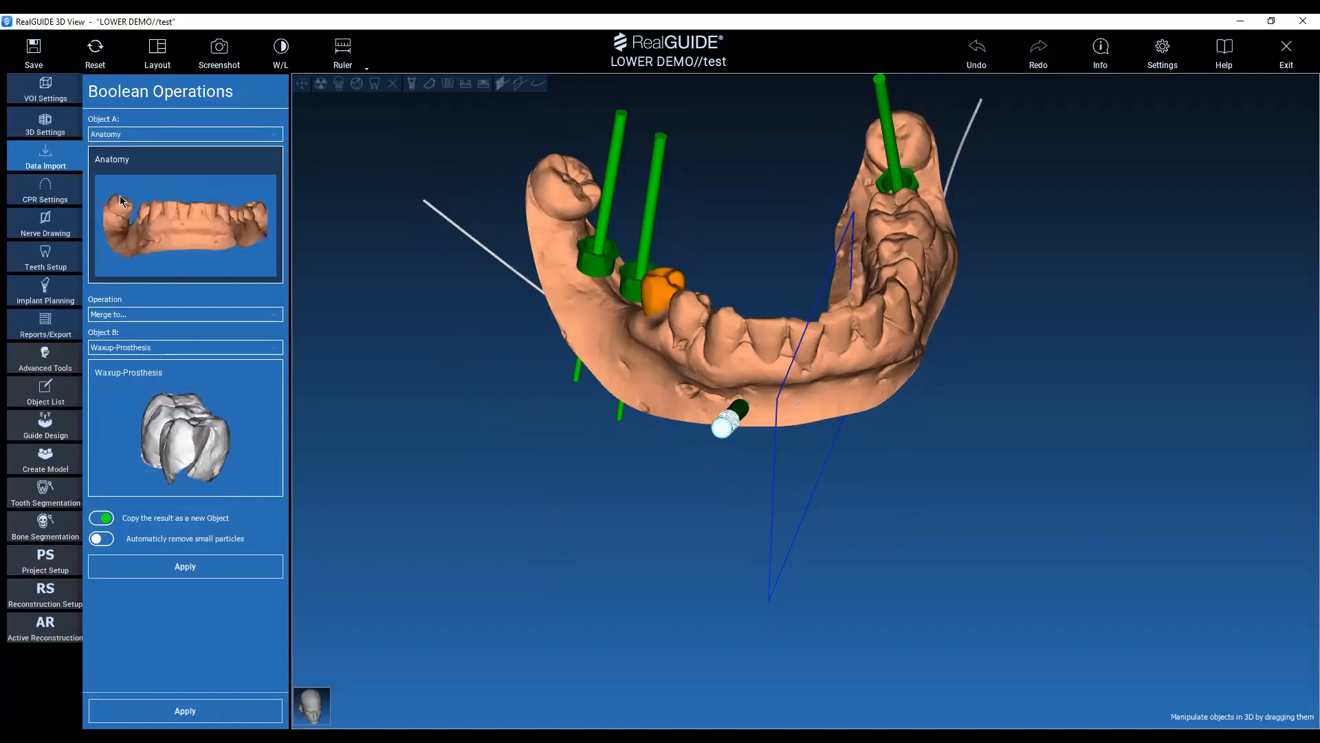
{"action": "left_click_drag", "start_coordinate": [438, 223], "coordinate": [560, 263]}
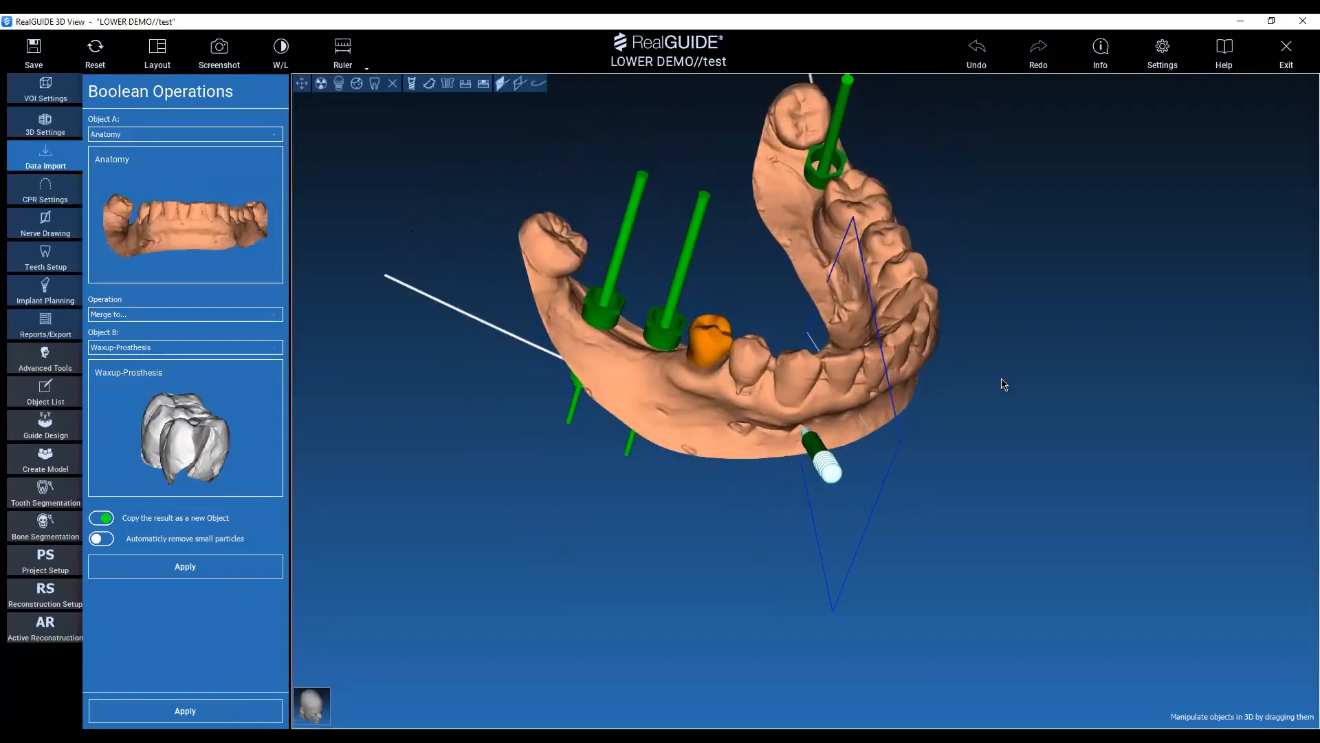
{"action": "left_click_drag", "start_coordinate": [1038, 420], "coordinate": [853, 468]}
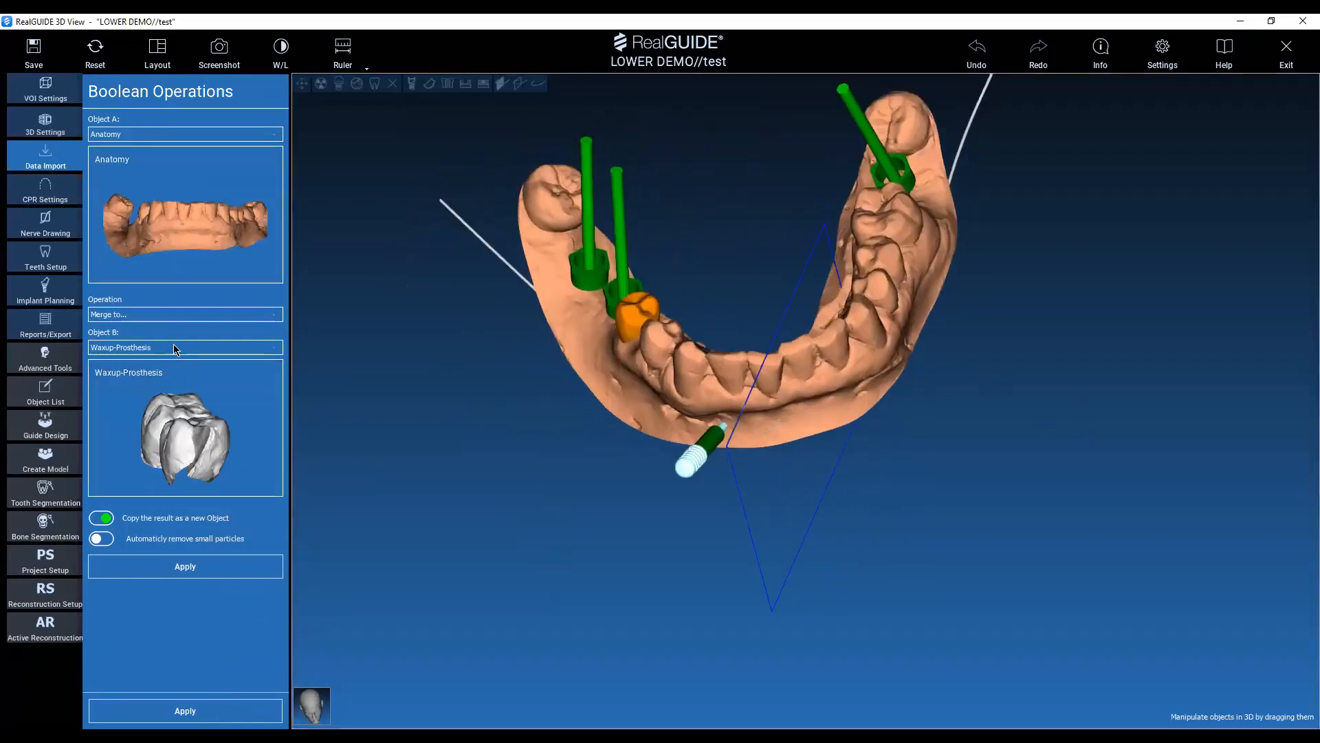
{"action": "left_click", "coordinate": [174, 348]}
{"action": "left_click", "coordinate": [152, 399]}
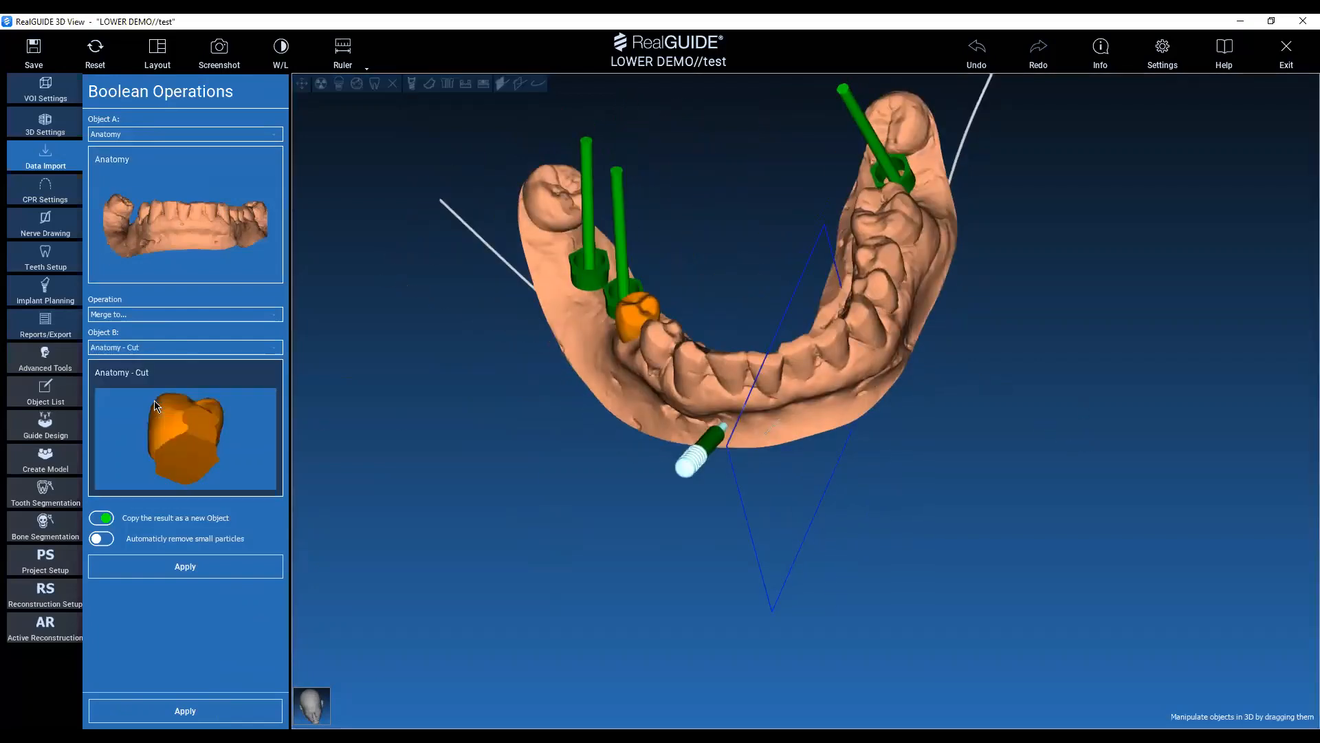
{"action": "left_click", "coordinate": [132, 316]}
{"action": "left_click", "coordinate": [123, 337]}
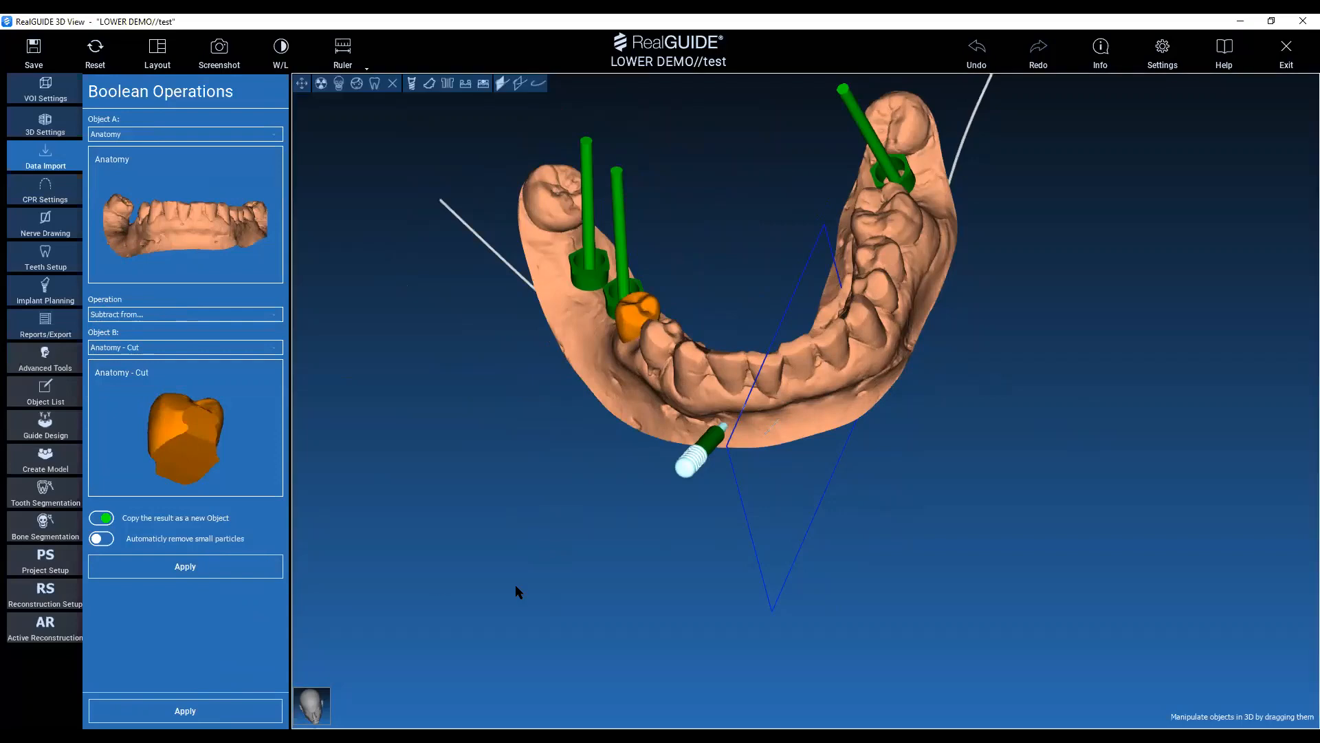
Examine the jaw model with the orange premolar and the implant sleeves from above, the front and the side.
{"action": "middle_click_drag", "start_coordinate": [491, 599], "coordinate": [485, 640]}
{"action": "left_click_drag", "start_coordinate": [486, 640], "coordinate": [826, 623]}
{"action": "middle_click_drag", "start_coordinate": [1033, 483], "coordinate": [995, 372]}
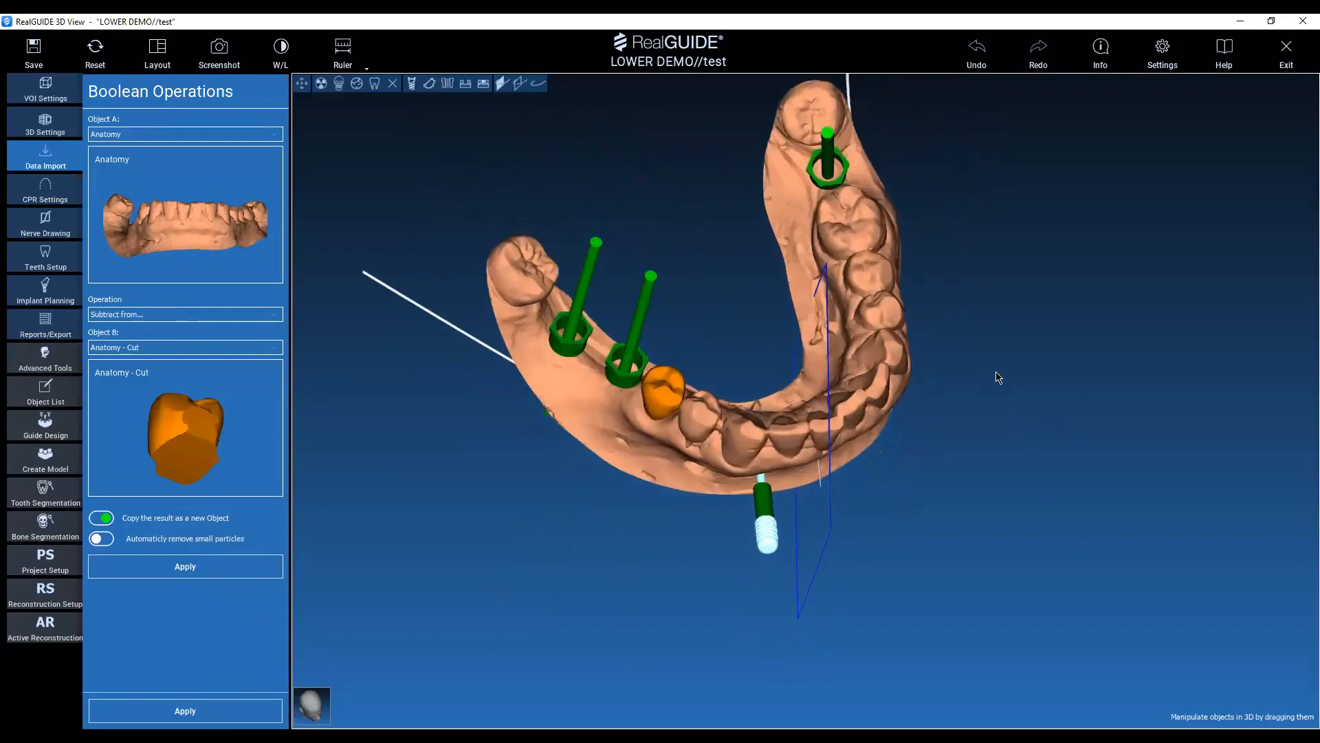
{"action": "left_click_drag", "start_coordinate": [953, 301], "coordinate": [906, 495]}
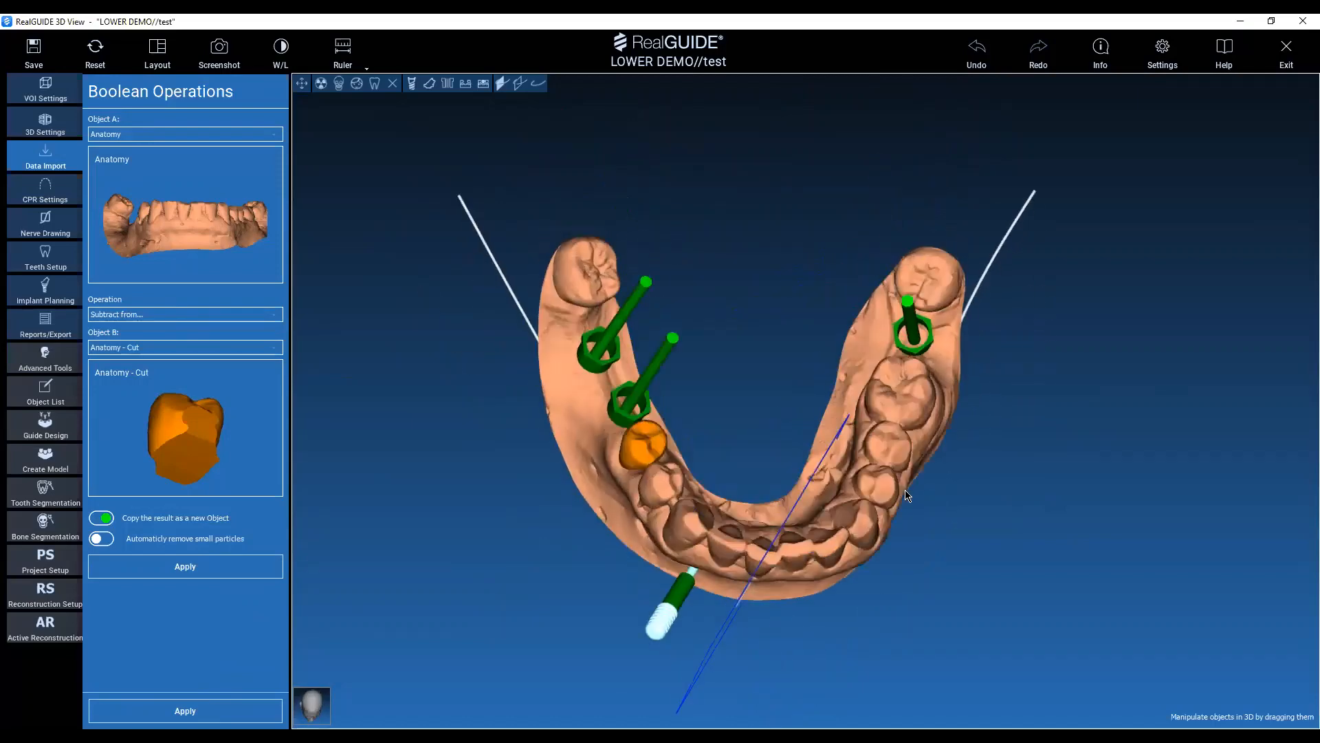
{"action": "left_click_drag", "start_coordinate": [755, 422], "coordinate": [660, 289]}
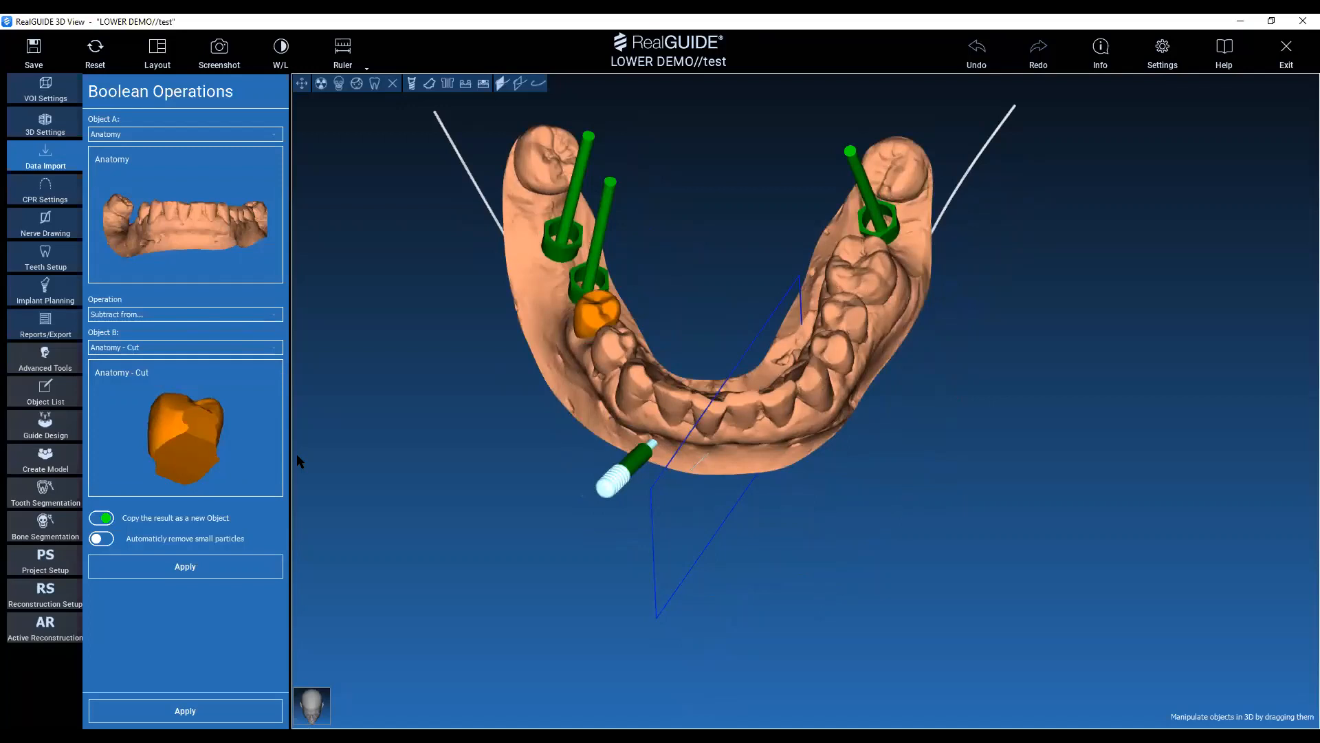
{"action": "scroll", "coordinate": [212, 234], "scroll_direction": "up", "scroll_amount": 3}
{"action": "scroll", "coordinate": [768, 279], "scroll_direction": "down", "scroll_amount": 5}
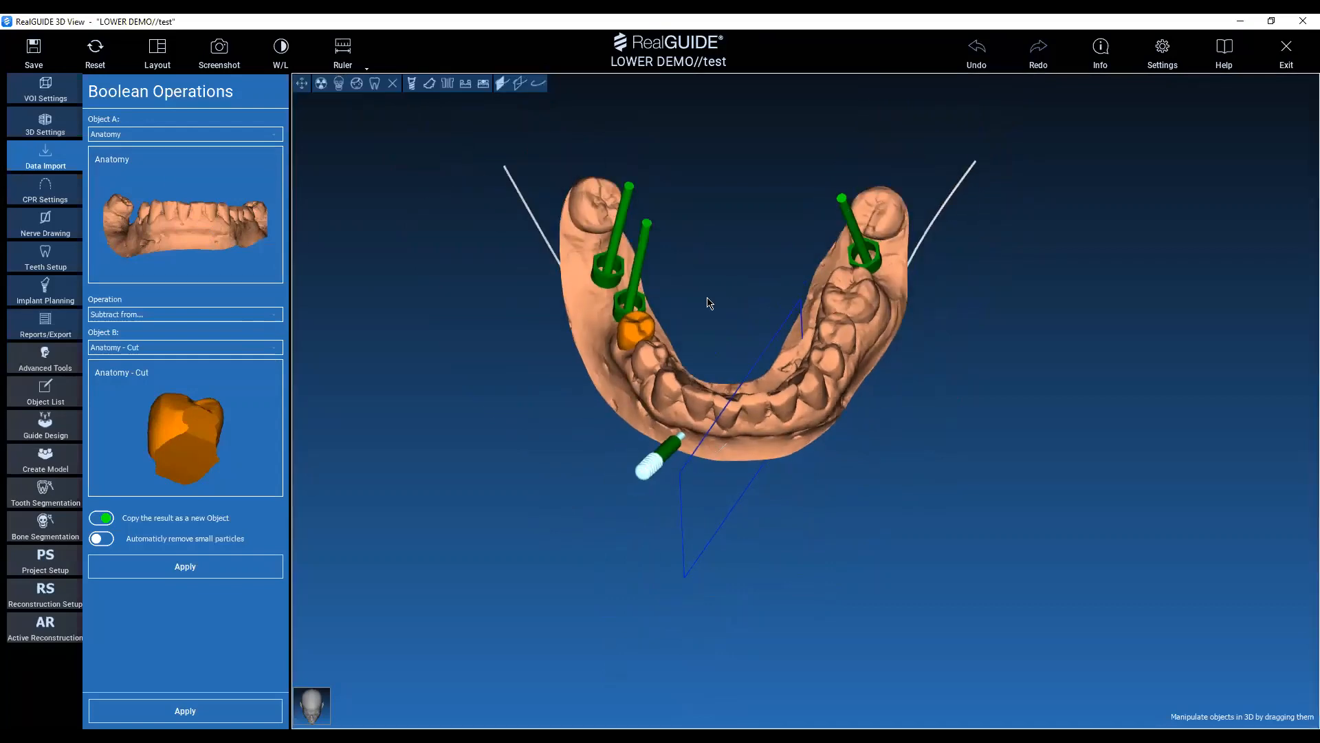
{"action": "left_click_drag", "start_coordinate": [709, 302], "coordinate": [962, 289]}
Leave the Boolean operation, hide the Anatomy - Cut premolar and inspect its smoothed site on the Anatomy model.
{"action": "left_click", "coordinate": [61, 199]}
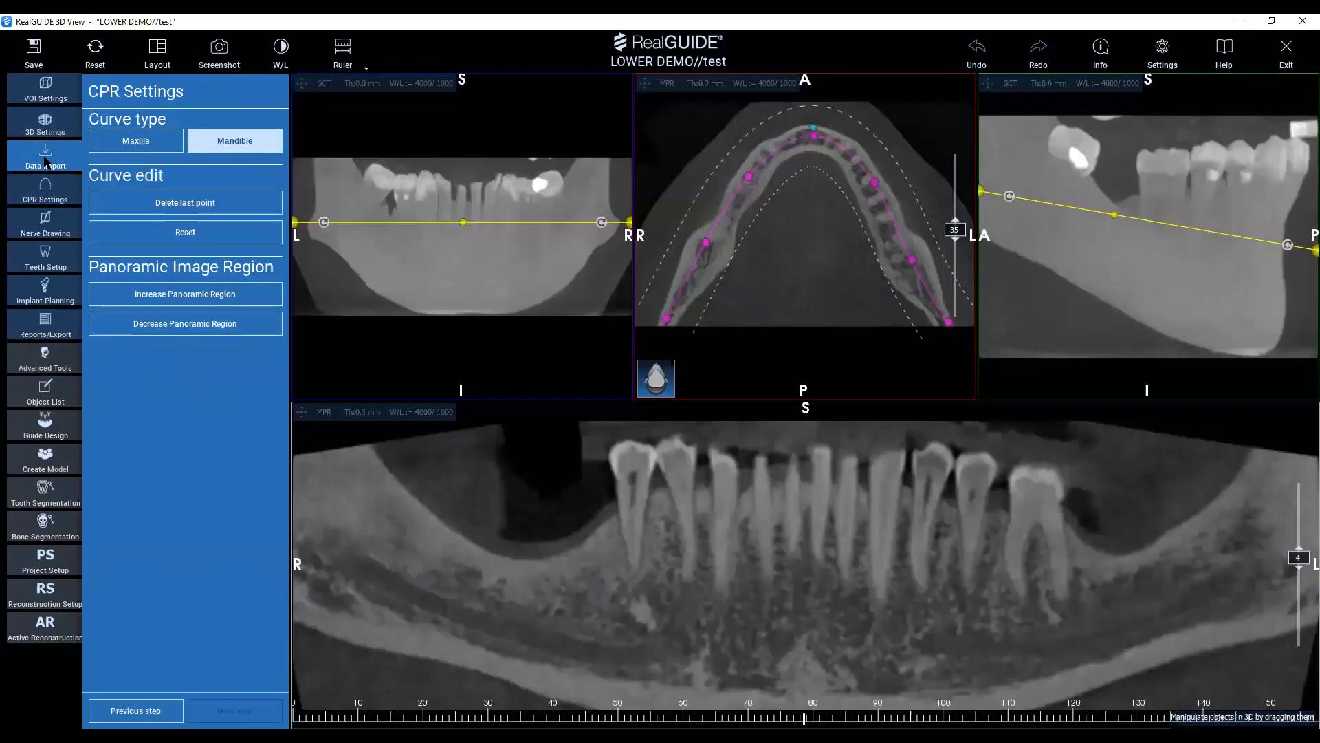
{"action": "left_click", "coordinate": [46, 159]}
{"action": "scroll", "coordinate": [205, 391], "scroll_direction": "down", "scroll_amount": 5}
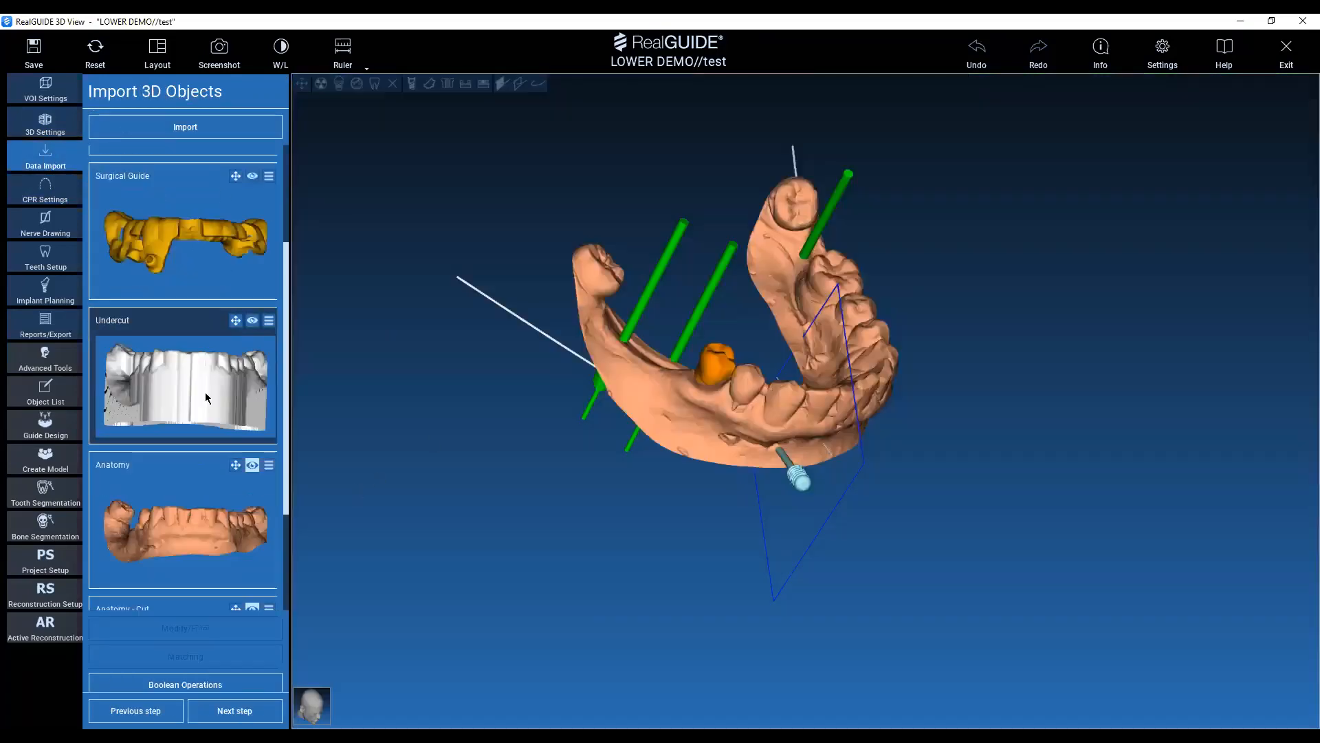
{"action": "left_click_drag", "start_coordinate": [481, 440], "coordinate": [791, 440]}
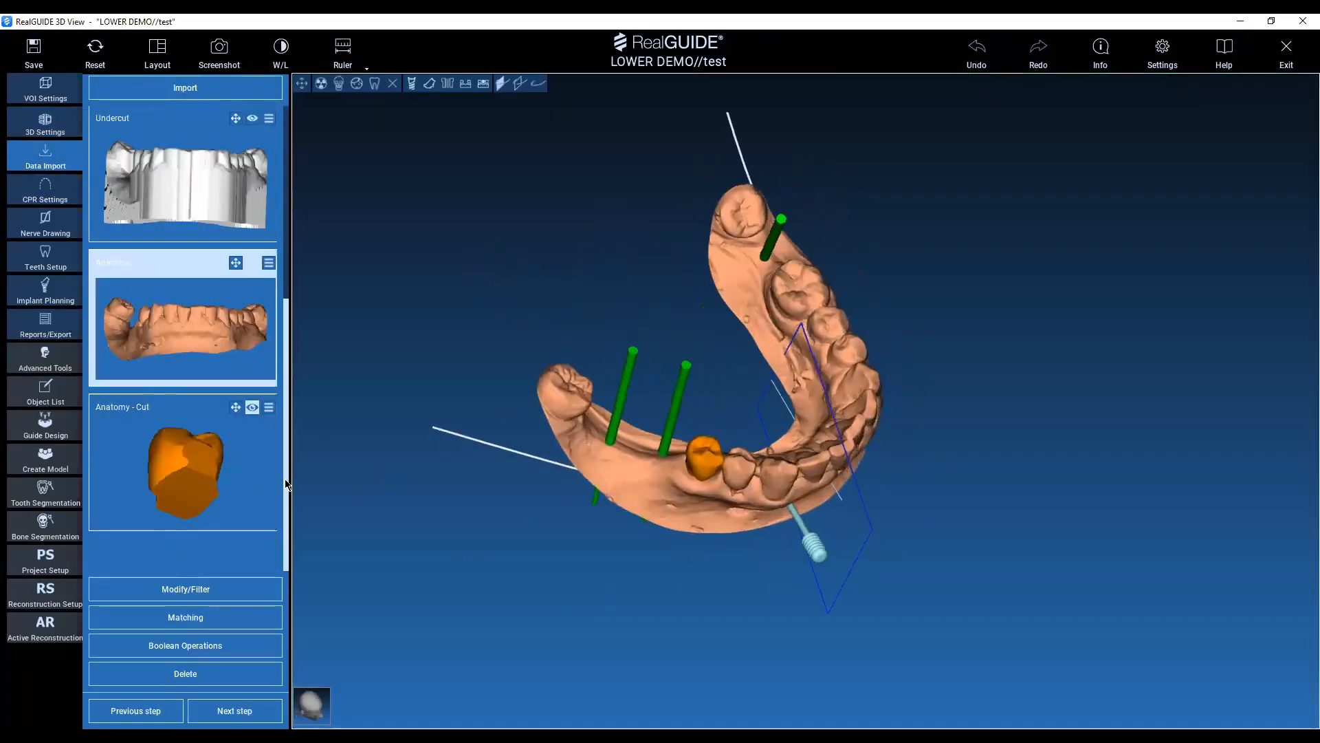
{"action": "left_click", "coordinate": [253, 408]}
{"action": "mouse_move", "coordinate": [729, 481]}
{"action": "left_mouse_down"}
{"action": "mouse_move", "coordinate": [781, 436]}
{"action": "mouse_move", "coordinate": [684, 324]}
{"action": "mouse_move", "coordinate": [711, 490]}
{"action": "left_mouse_up"}
{"action": "scroll", "coordinate": [711, 490], "scroll_direction": "up", "scroll_amount": 3}
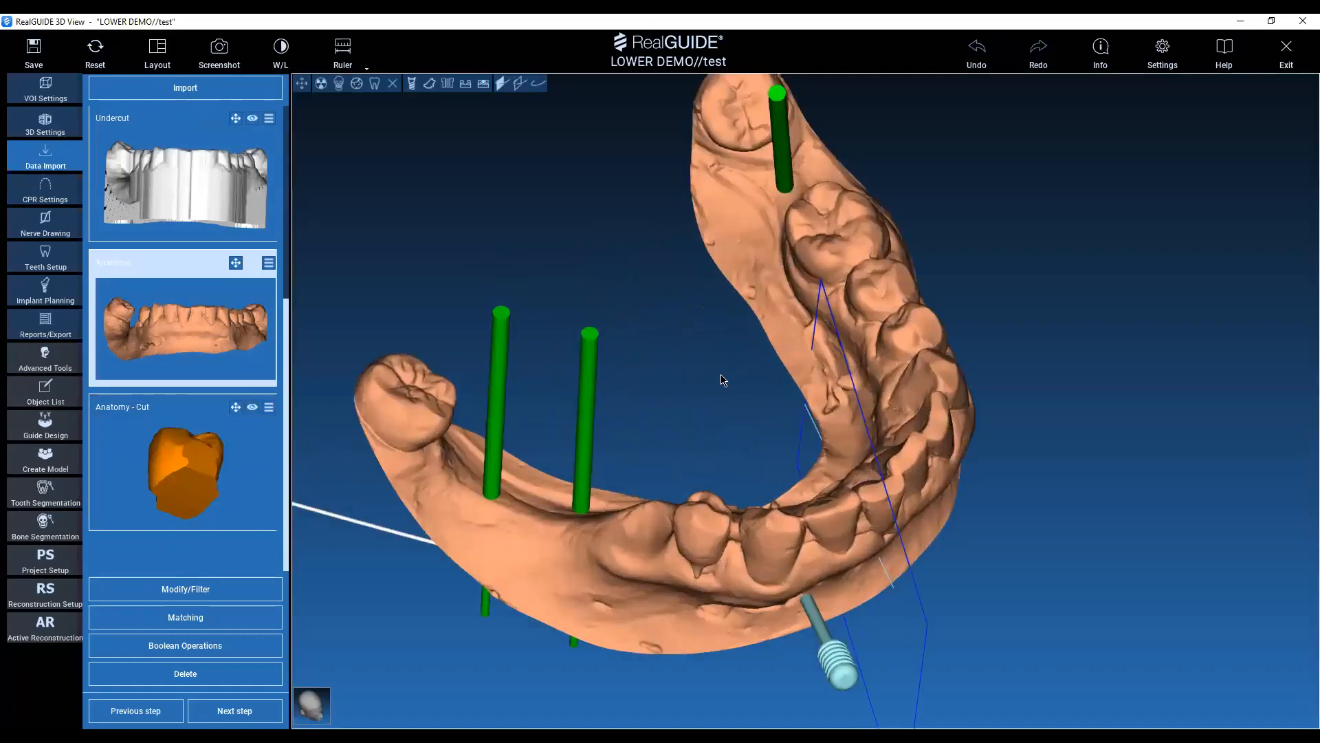
{"action": "left_click_drag", "start_coordinate": [721, 375], "coordinate": [635, 511]}
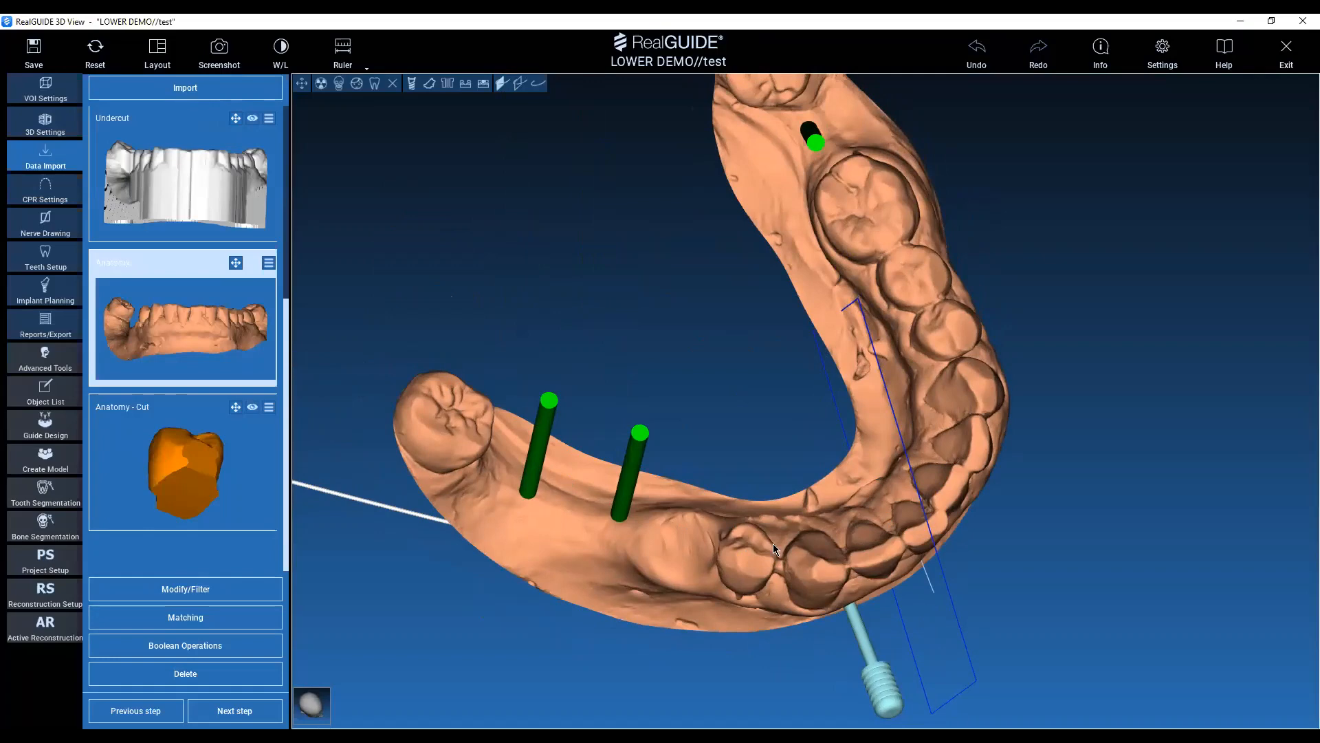
Return to implant planning and select the implant at tooth 46.
{"action": "left_click", "coordinate": [46, 429]}
{"action": "left_click_drag", "start_coordinate": [463, 360], "coordinate": [344, 222]}
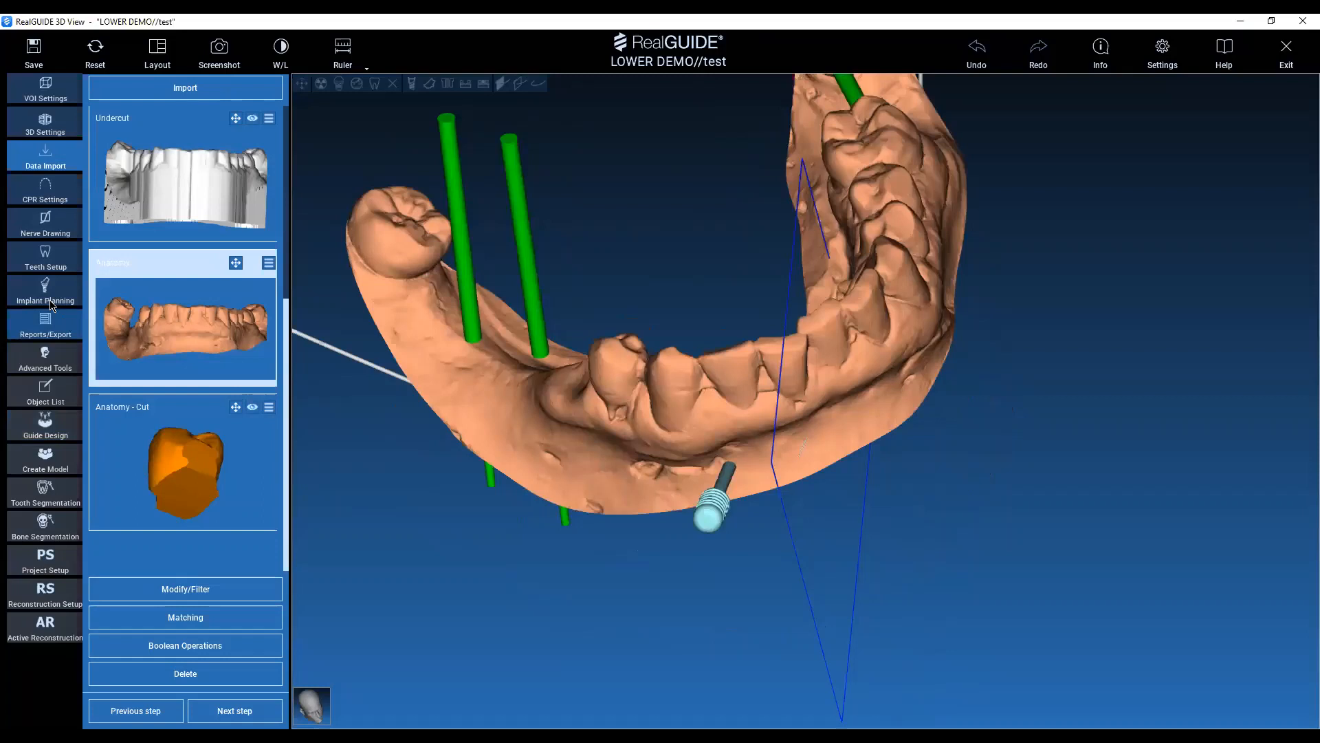
{"action": "left_click", "coordinate": [48, 288]}
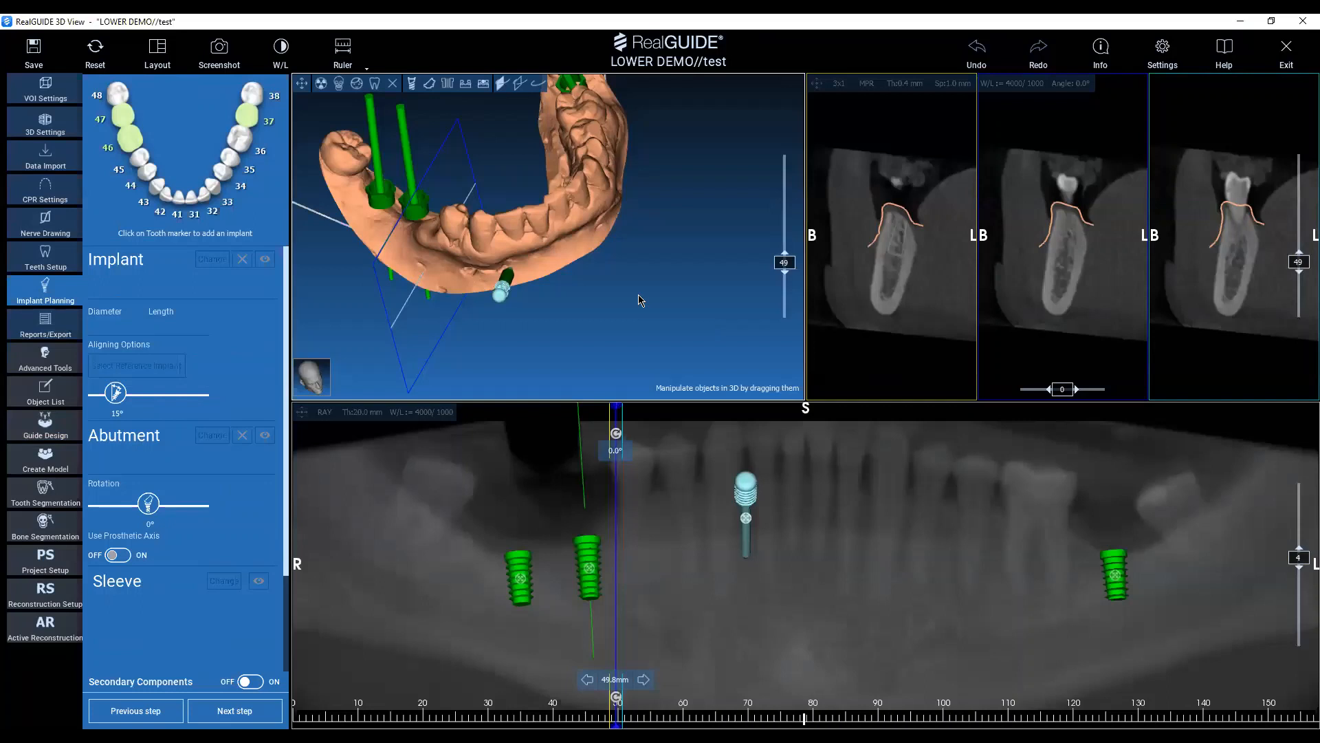
{"action": "left_click_drag", "start_coordinate": [639, 300], "coordinate": [653, 204]}
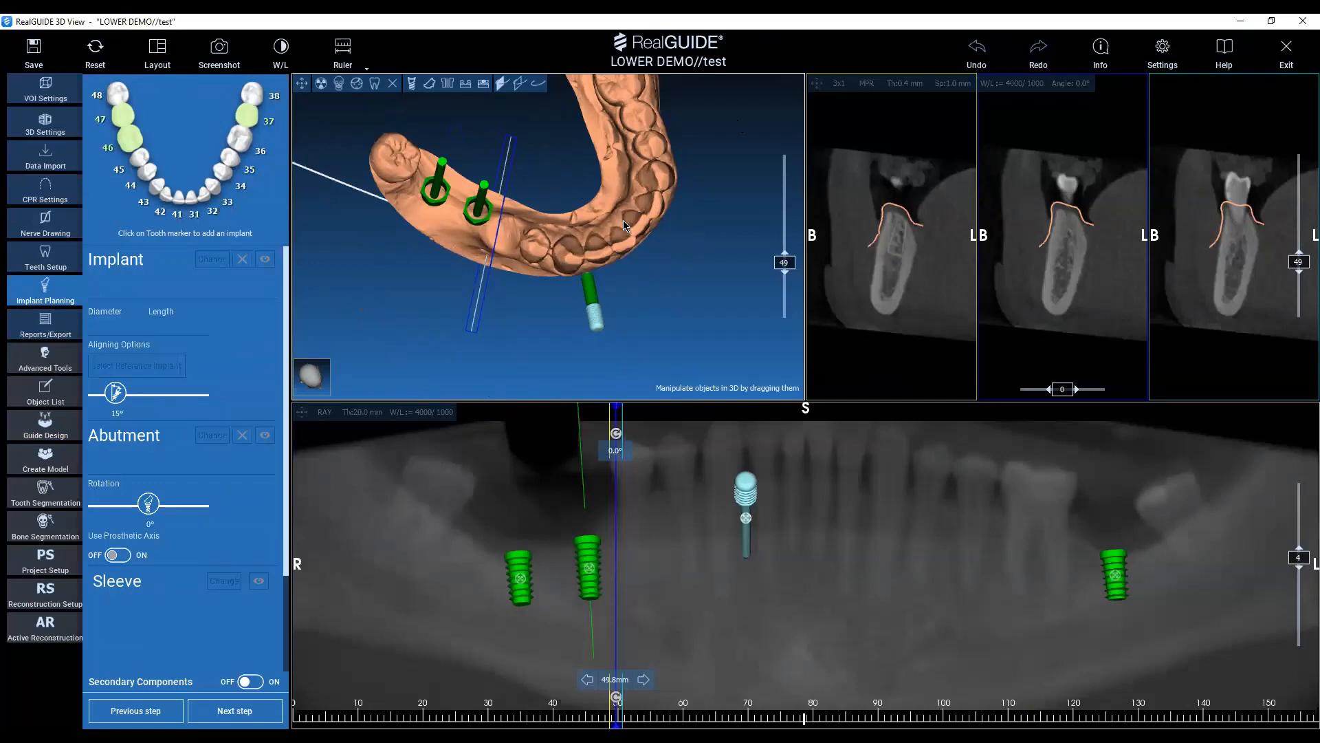
{"action": "middle_click_drag", "start_coordinate": [621, 219], "coordinate": [701, 345]}
{"action": "left_click", "coordinate": [130, 138]}
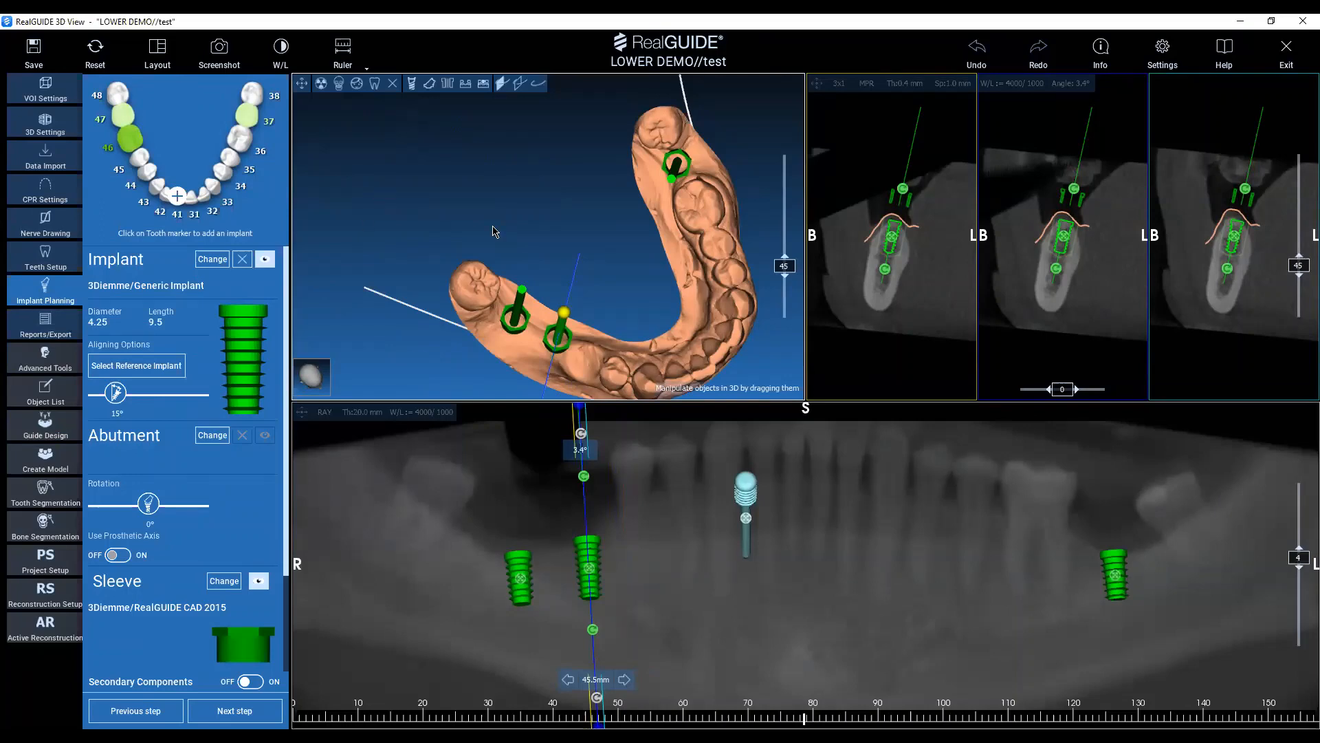
Open the implant library for the tooth 46 implant and download the Biomet 3i manufacturer library.
{"action": "middle_click_drag", "start_coordinate": [492, 232], "coordinate": [475, 168]}
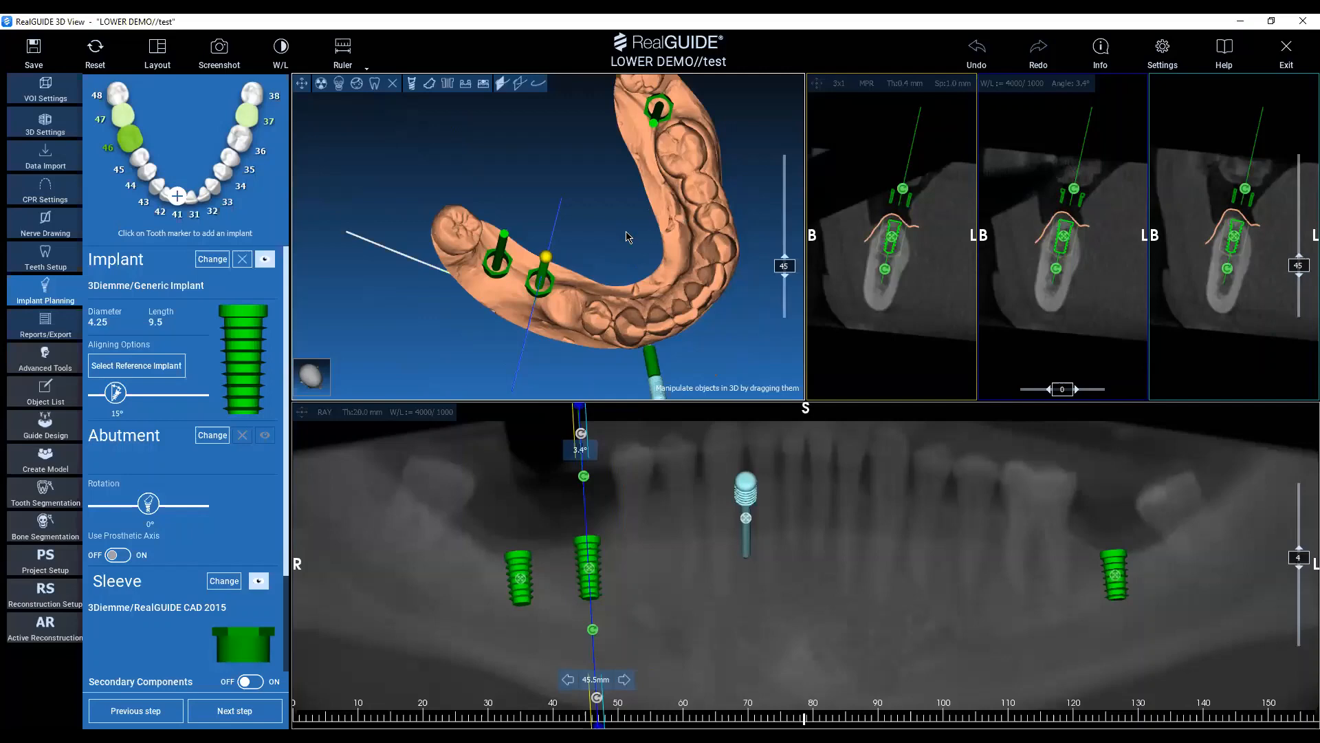
{"action": "left_click_drag", "start_coordinate": [628, 236], "coordinate": [454, 262]}
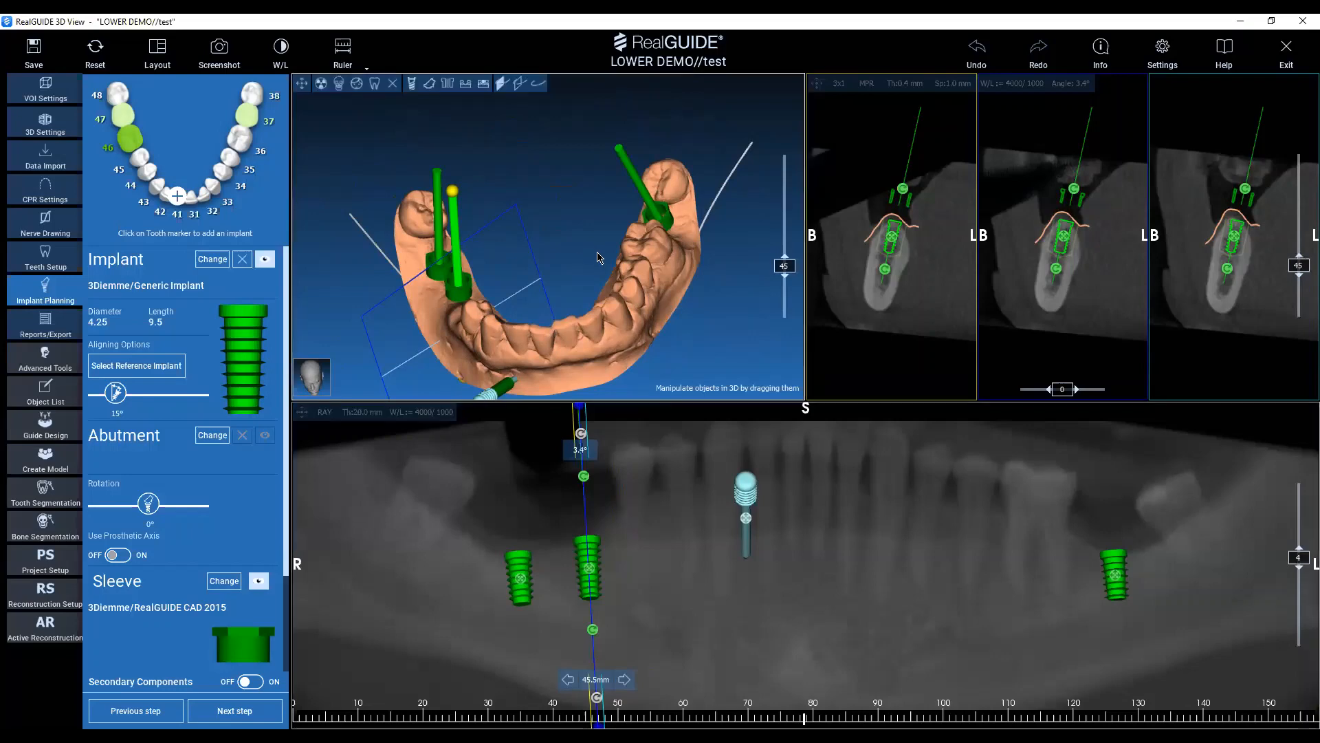
{"action": "left_click_drag", "start_coordinate": [566, 278], "coordinate": [625, 308]}
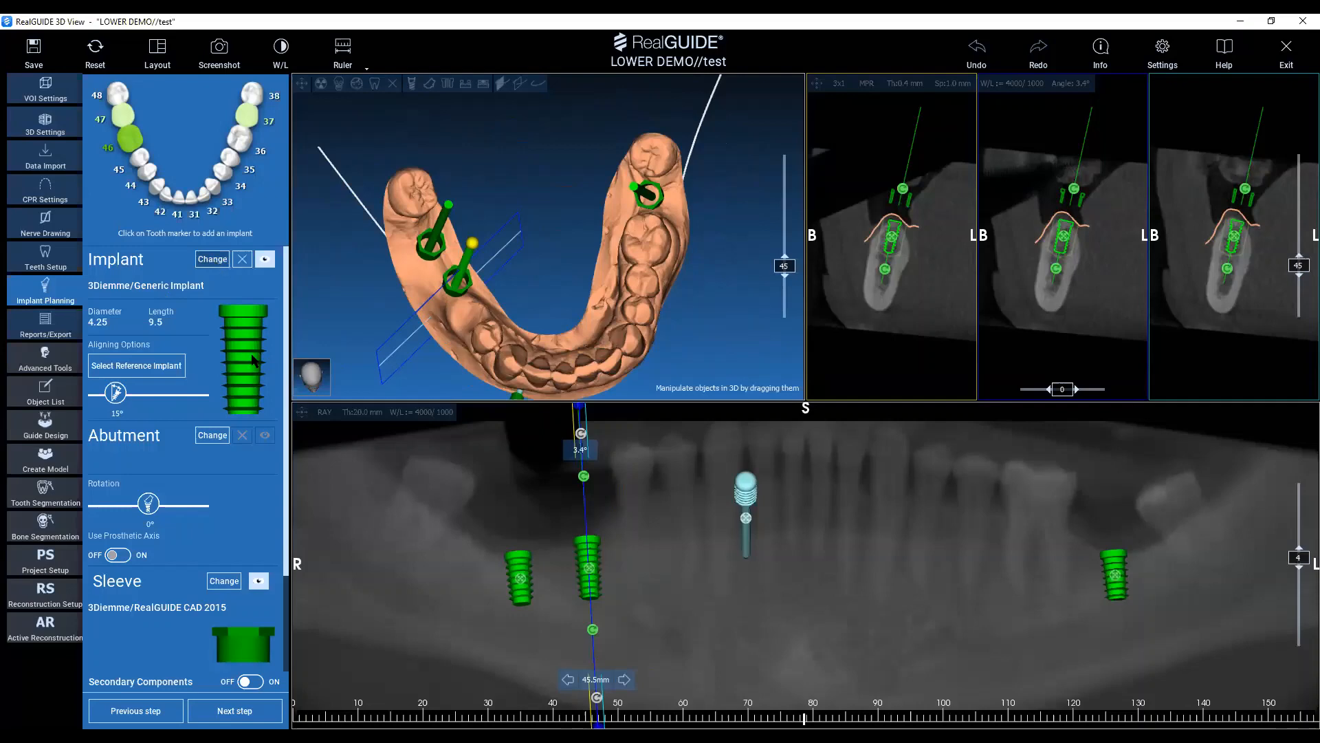
{"action": "left_click", "coordinate": [215, 262]}
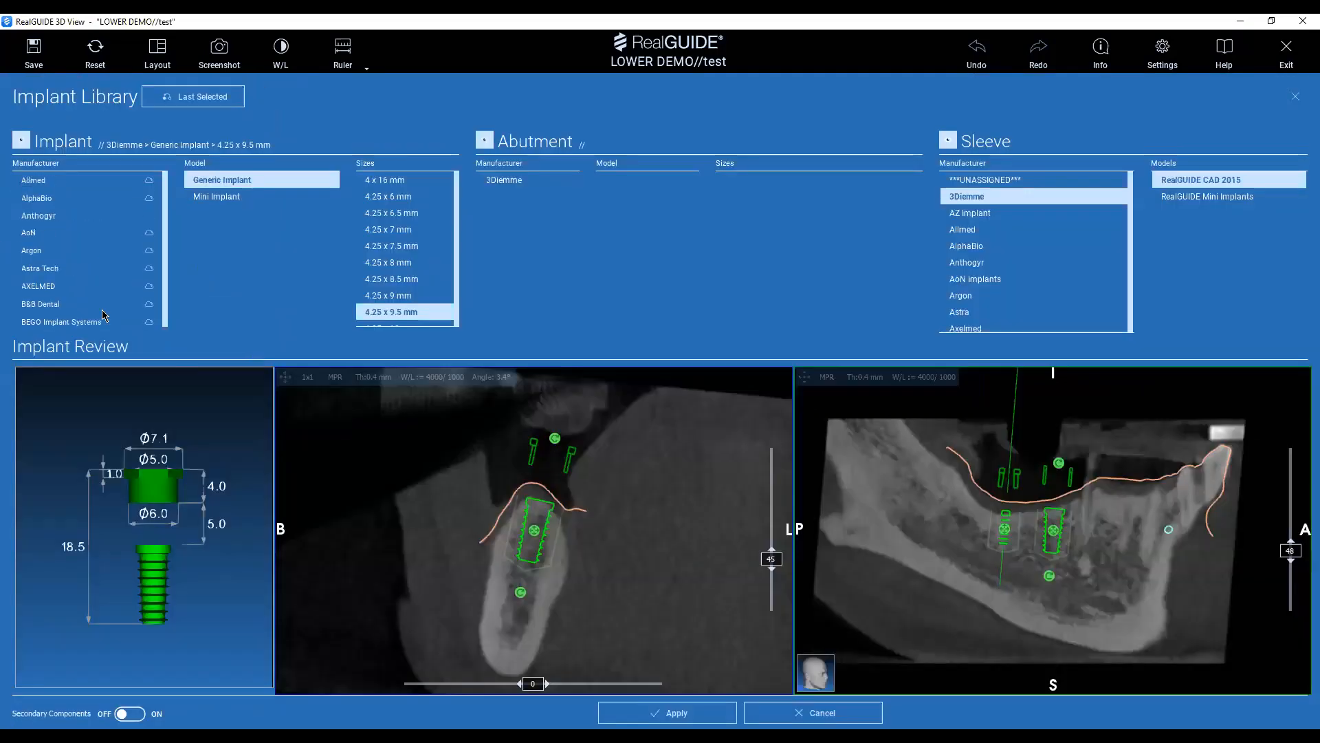
{"action": "scroll", "coordinate": [51, 306], "scroll_direction": "down", "scroll_amount": 1}
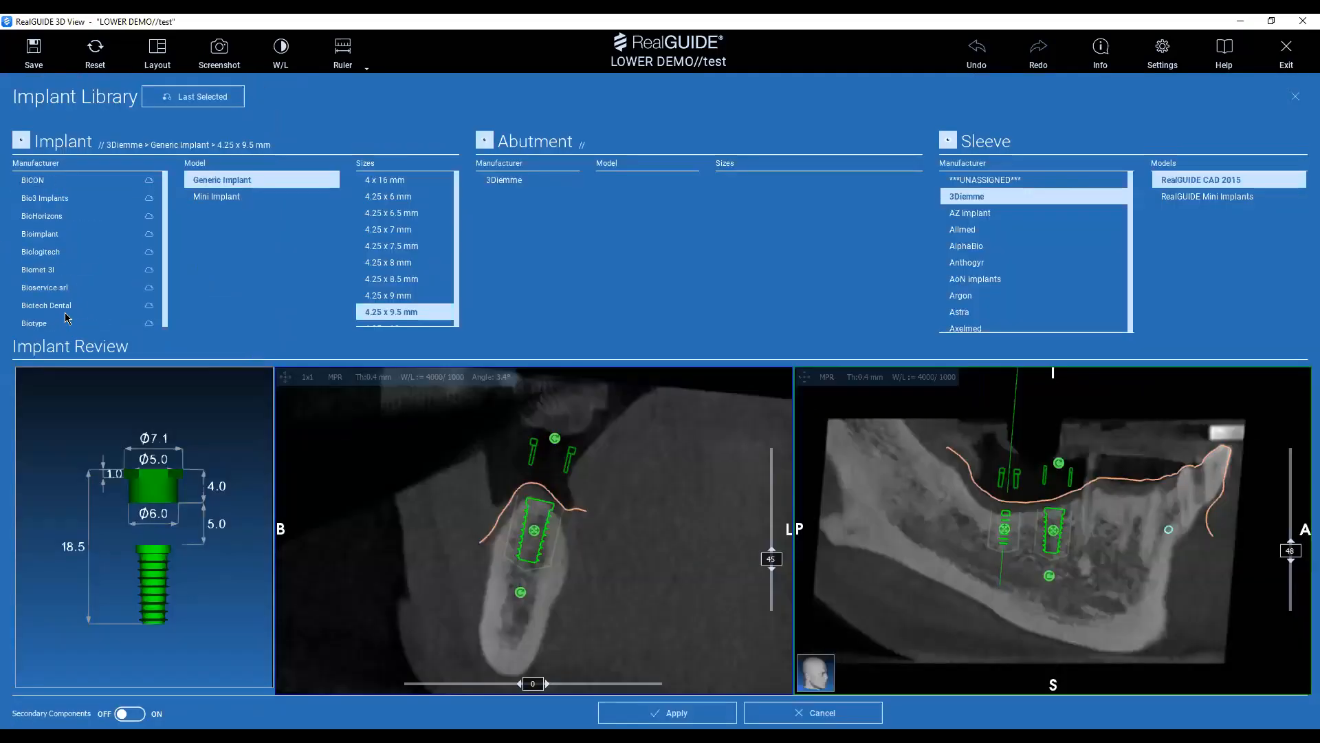
{"action": "left_click", "coordinate": [148, 270]}
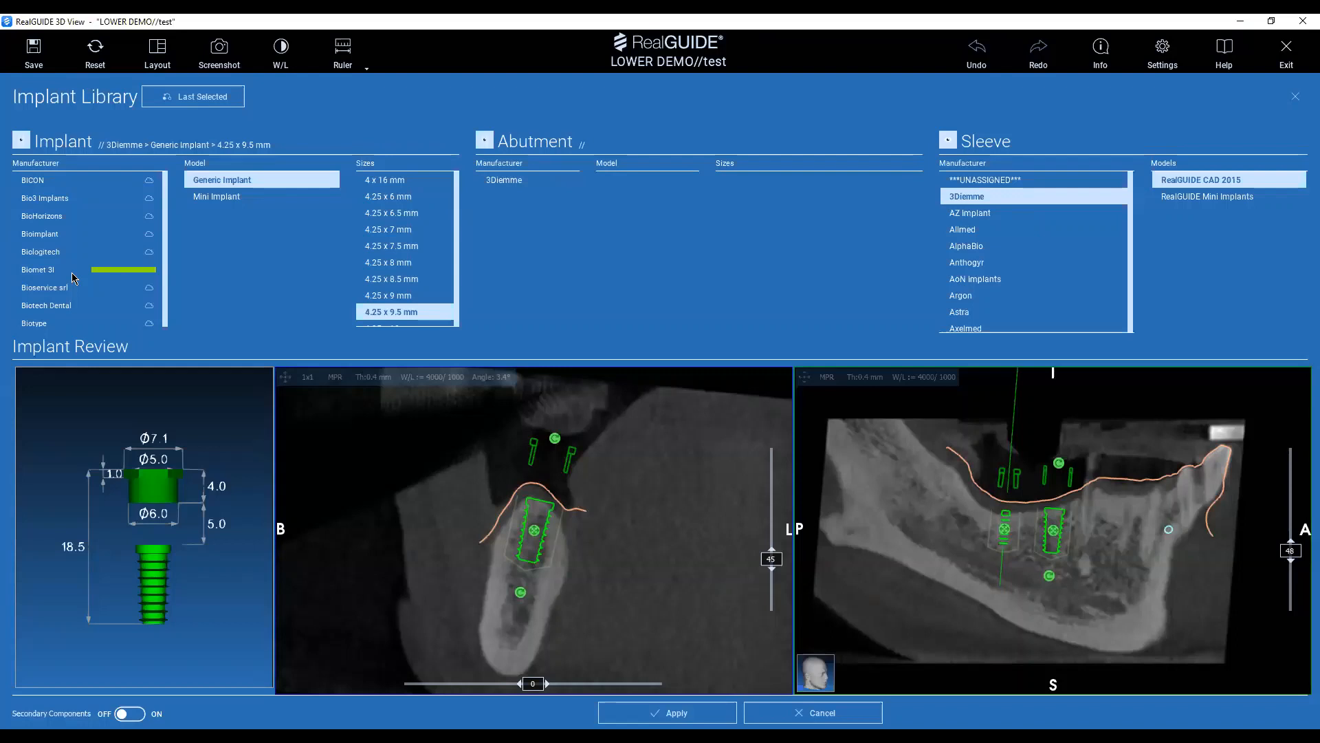
{"action": "scroll", "coordinate": [59, 300], "scroll_direction": "down", "scroll_amount": 5}
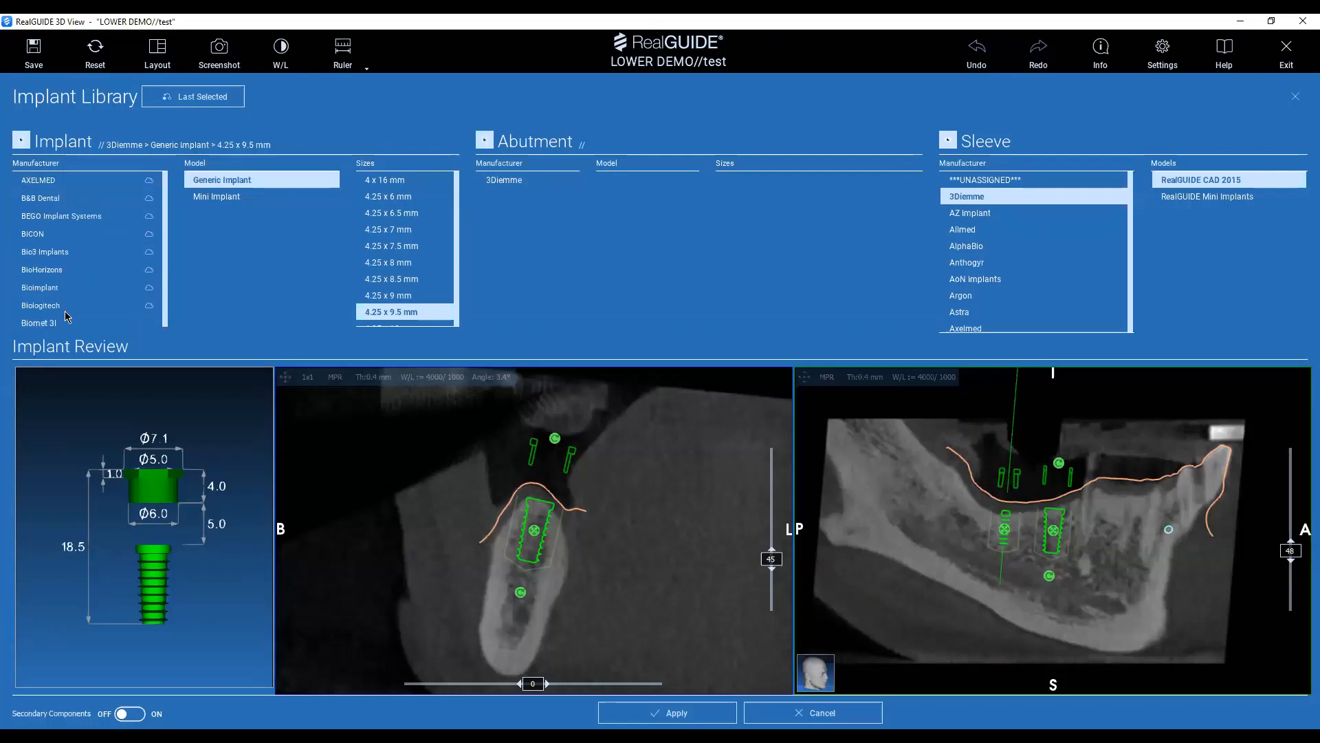
Replace the tooth 46 implant with the Biomet 3I CERTAIN Tapered Osseotite model, size 3.25 x 8.5 mm.
{"action": "left_click", "coordinate": [48, 269]}
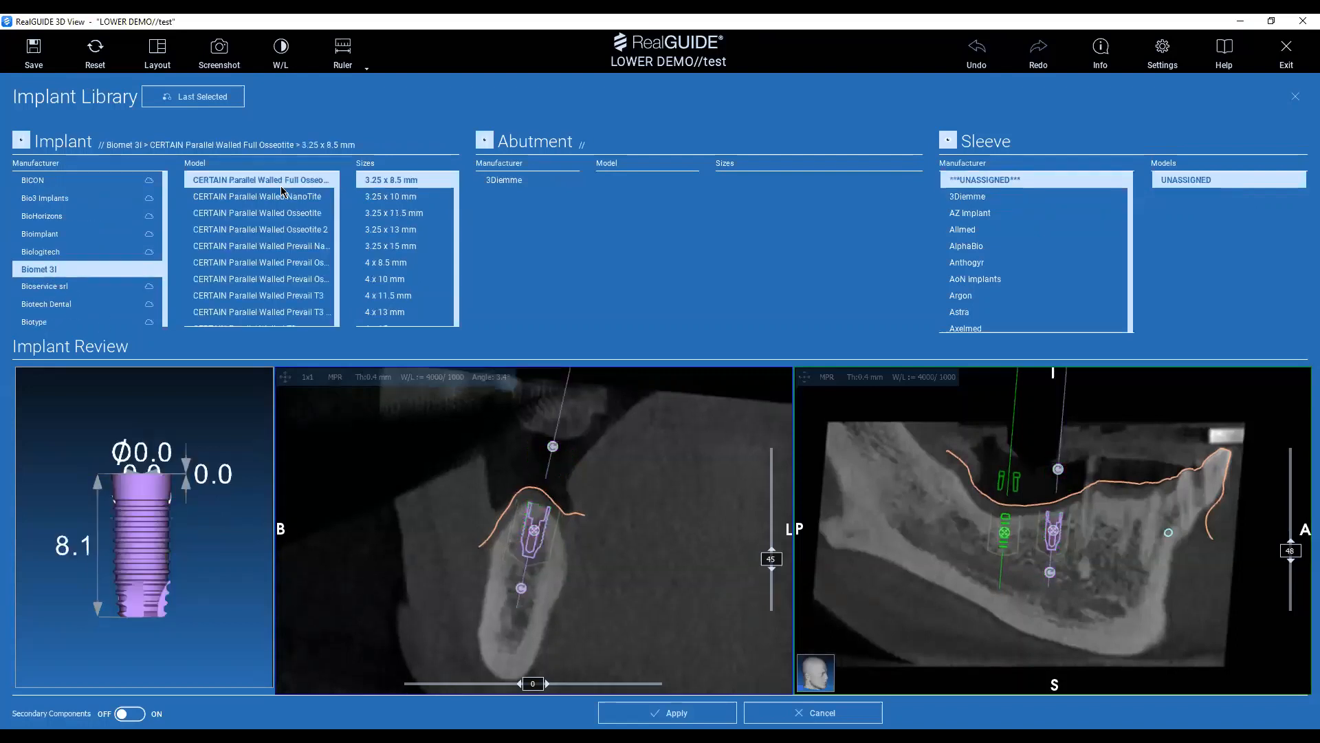
{"action": "scroll", "coordinate": [288, 317], "scroll_direction": "down", "scroll_amount": 1}
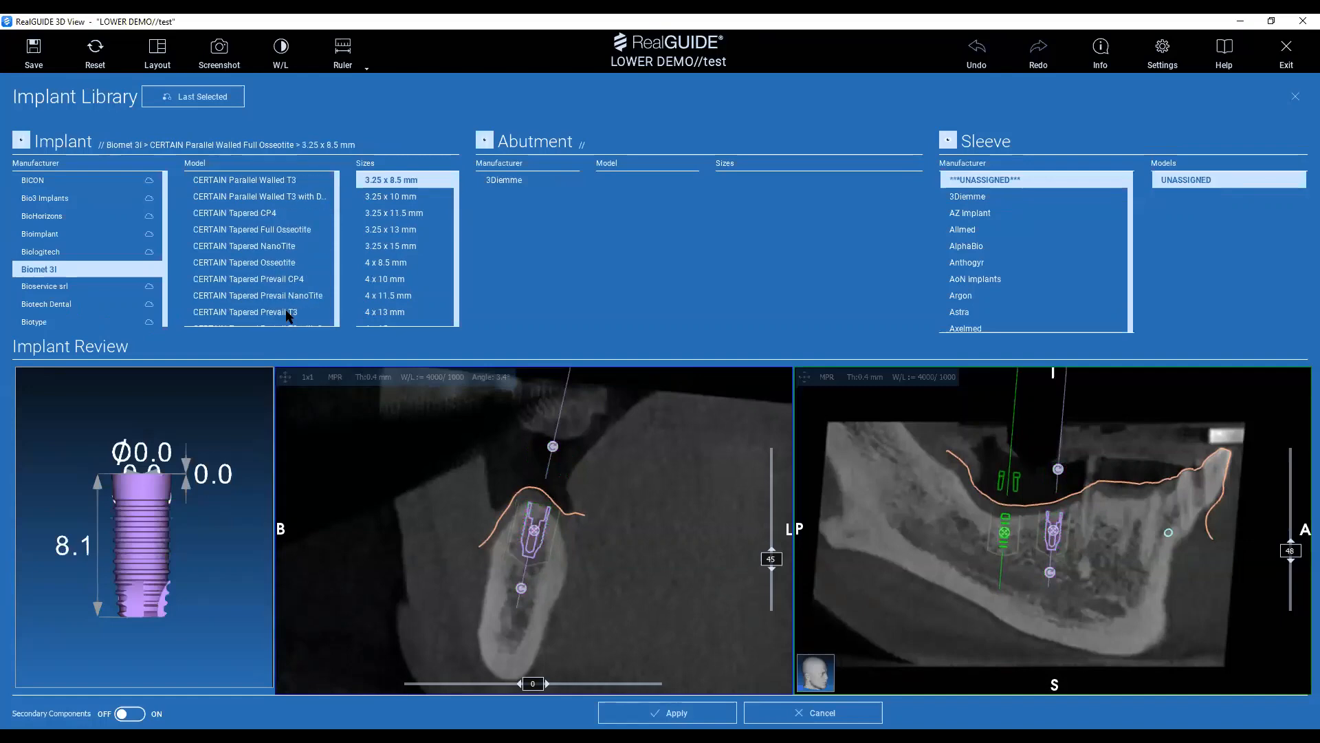
{"action": "left_click", "coordinate": [272, 263]}
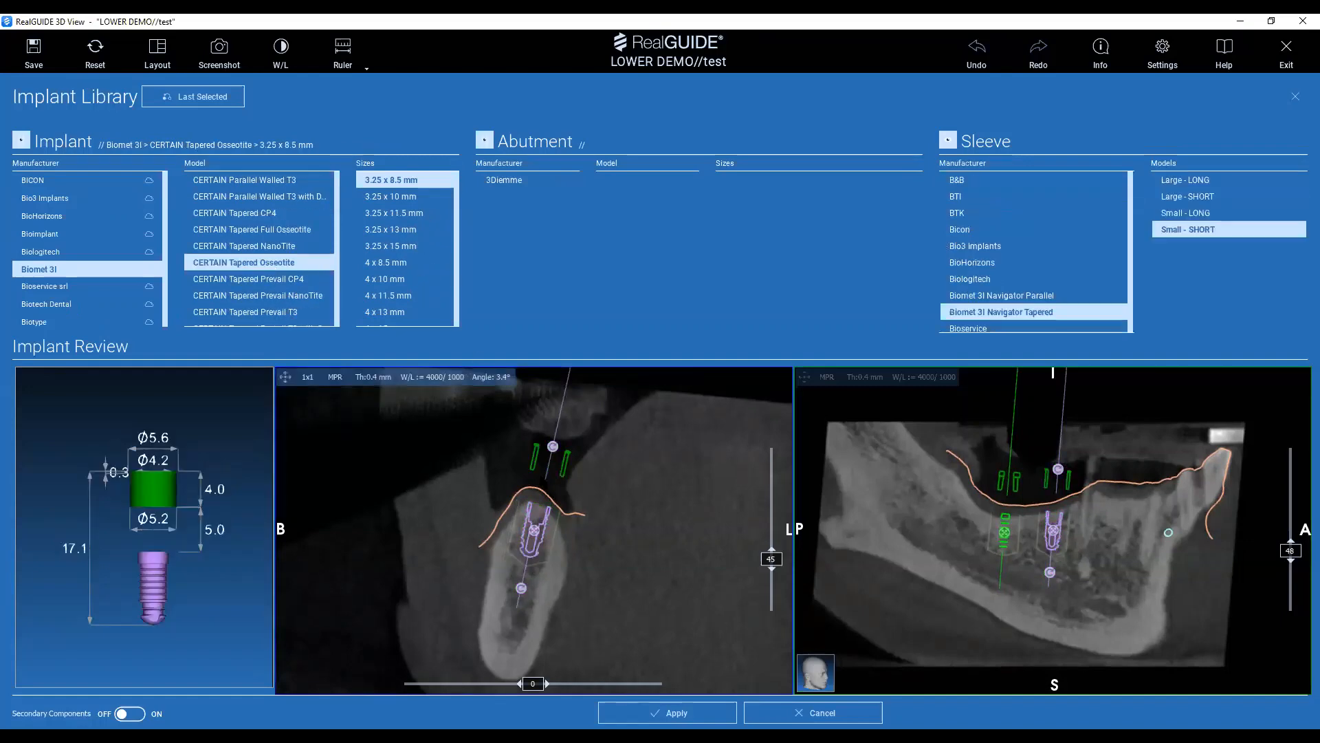
{"action": "left_click", "coordinate": [627, 715]}
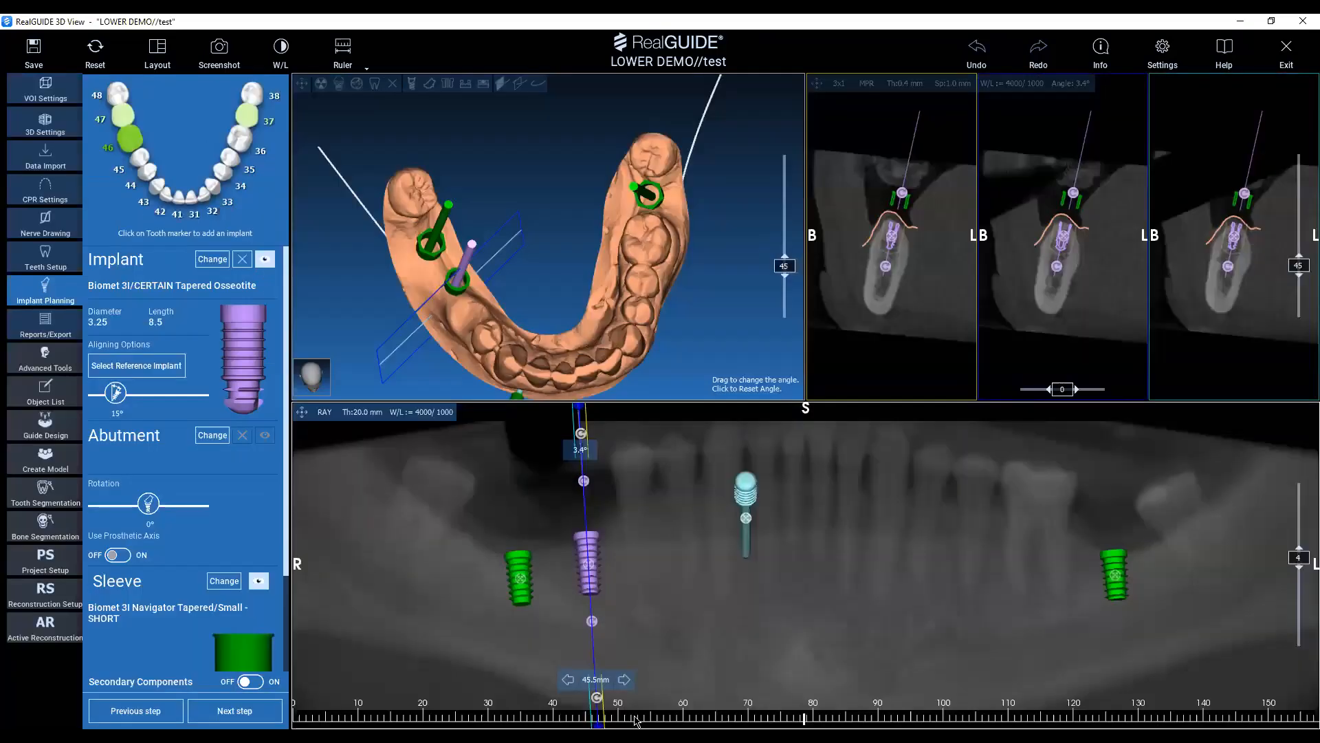
Delete the generic implants at teeth 47 and 37.
{"action": "left_click", "coordinate": [444, 224]}
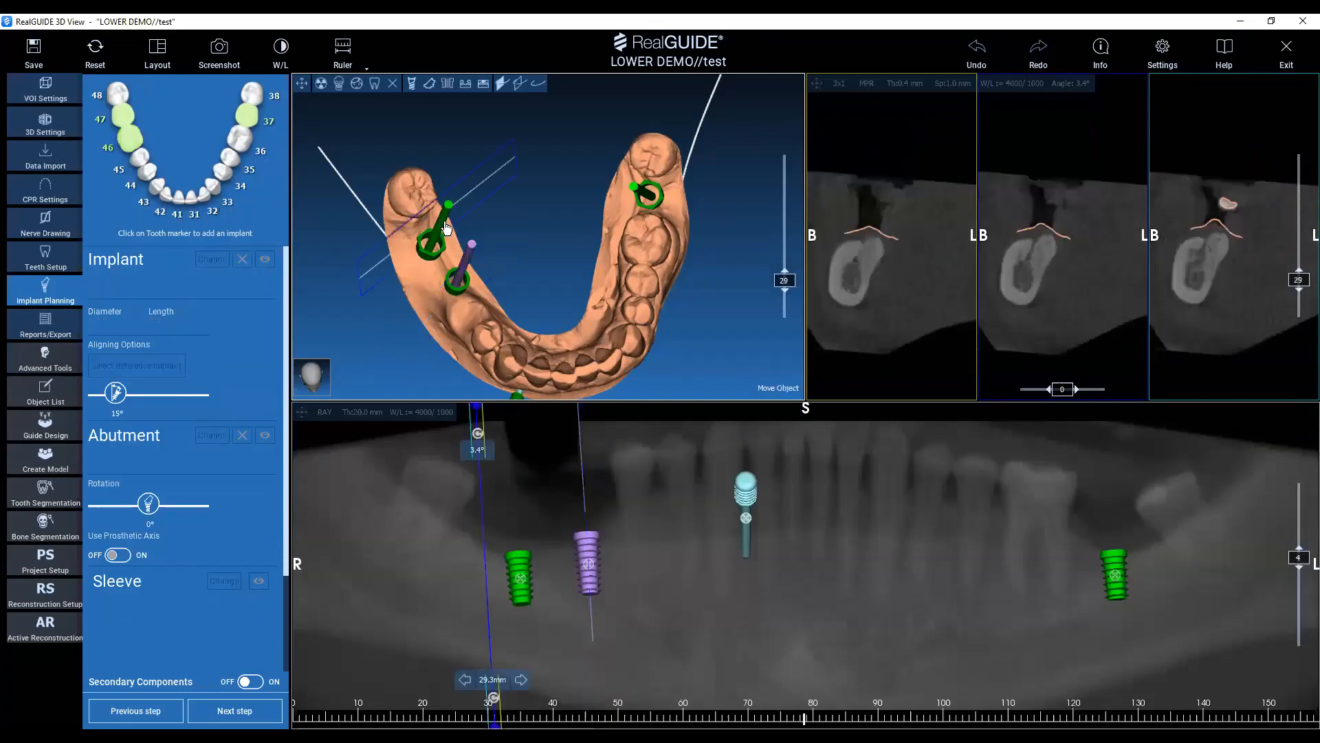
{"action": "left_click", "coordinate": [242, 259]}
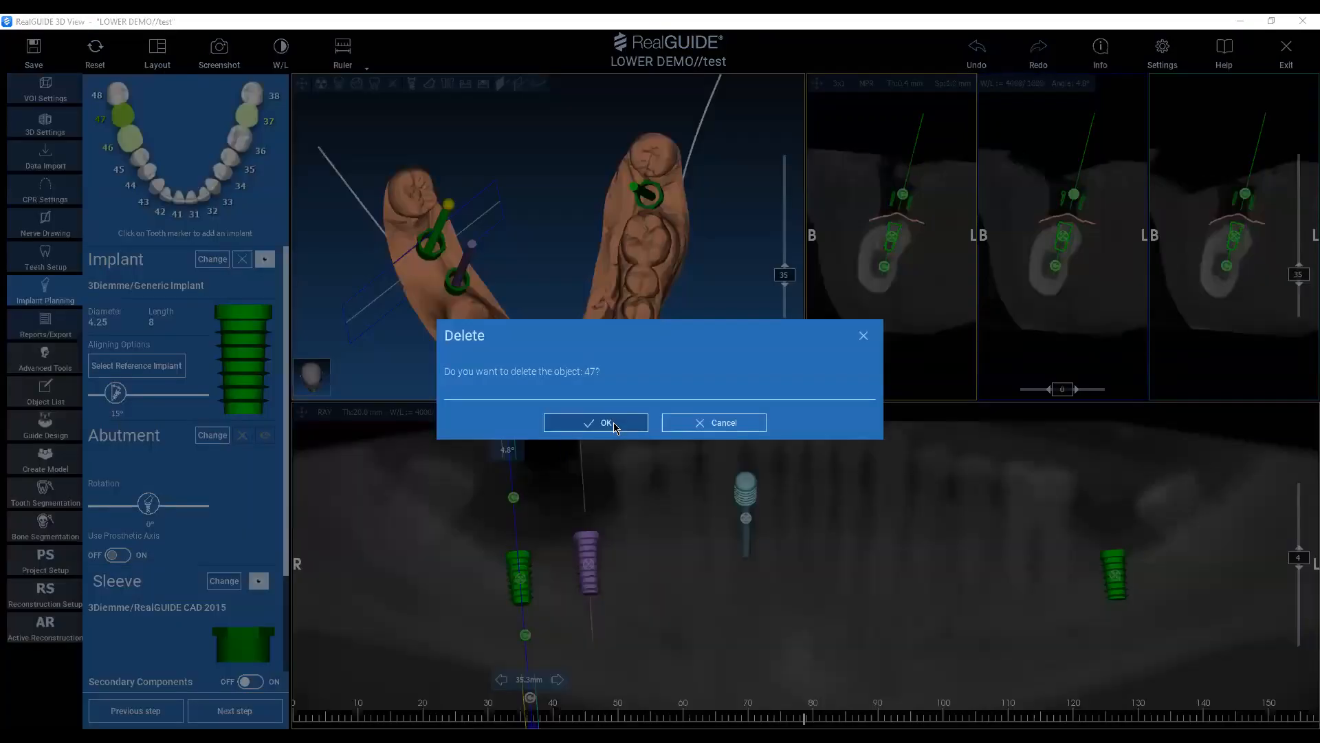
{"action": "left_click", "coordinate": [614, 424]}
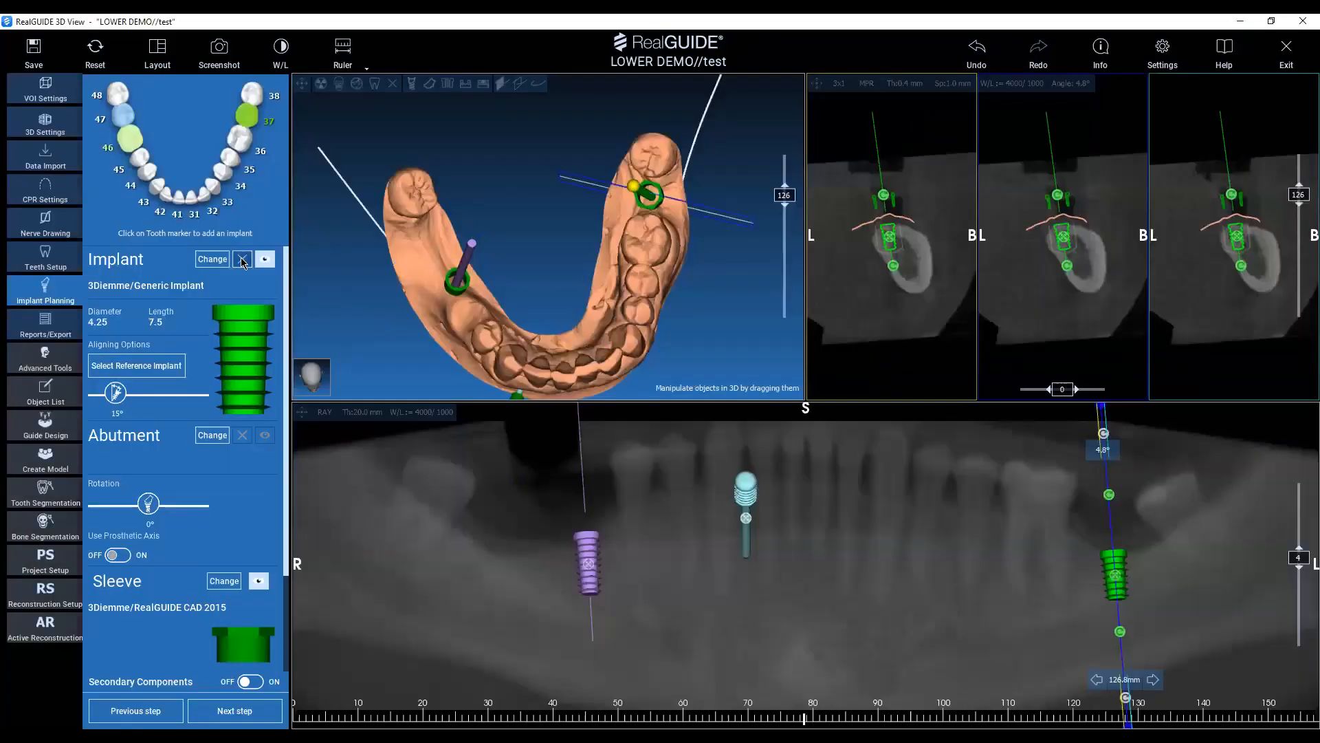
{"action": "left_click", "coordinate": [242, 258]}
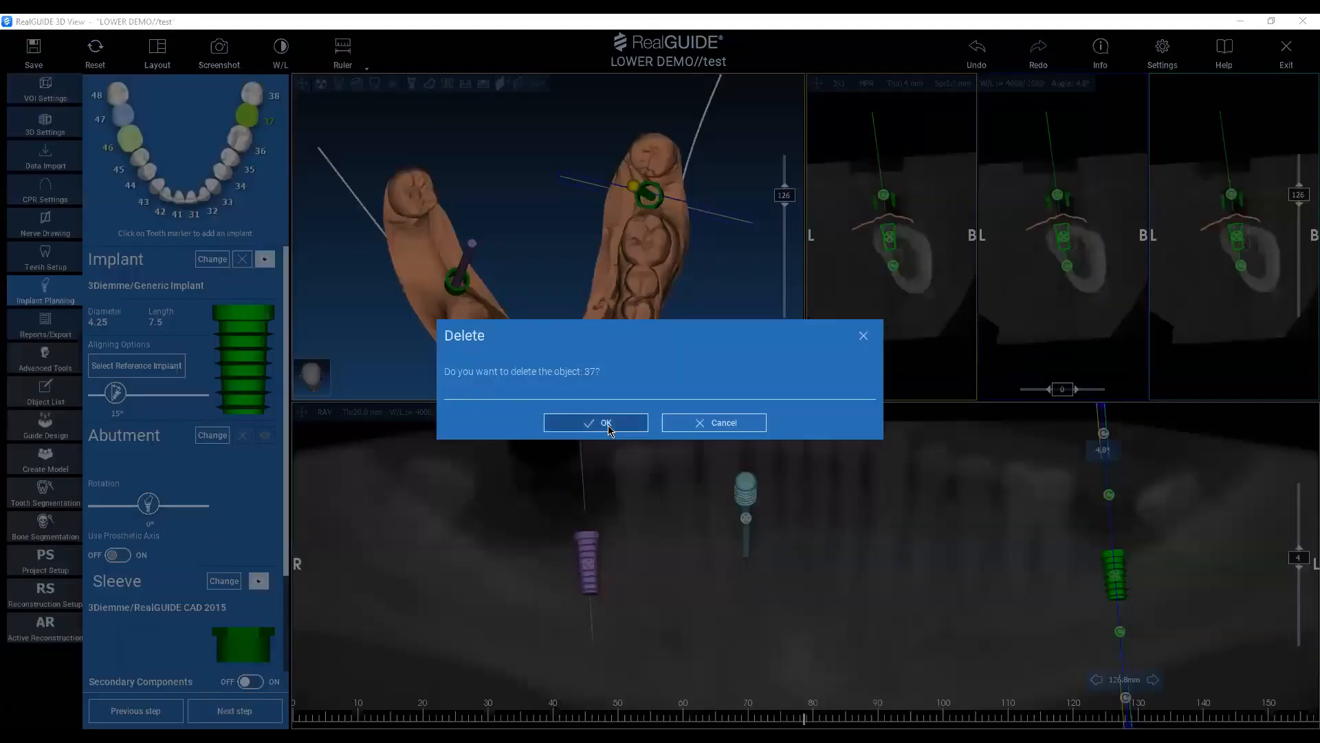
{"action": "left_click", "coordinate": [612, 424]}
Tilt the tooth 46 implant's axis in the panoramic view to about 8.6°.
{"action": "left_click_drag", "start_coordinate": [580, 267], "coordinate": [529, 319]}
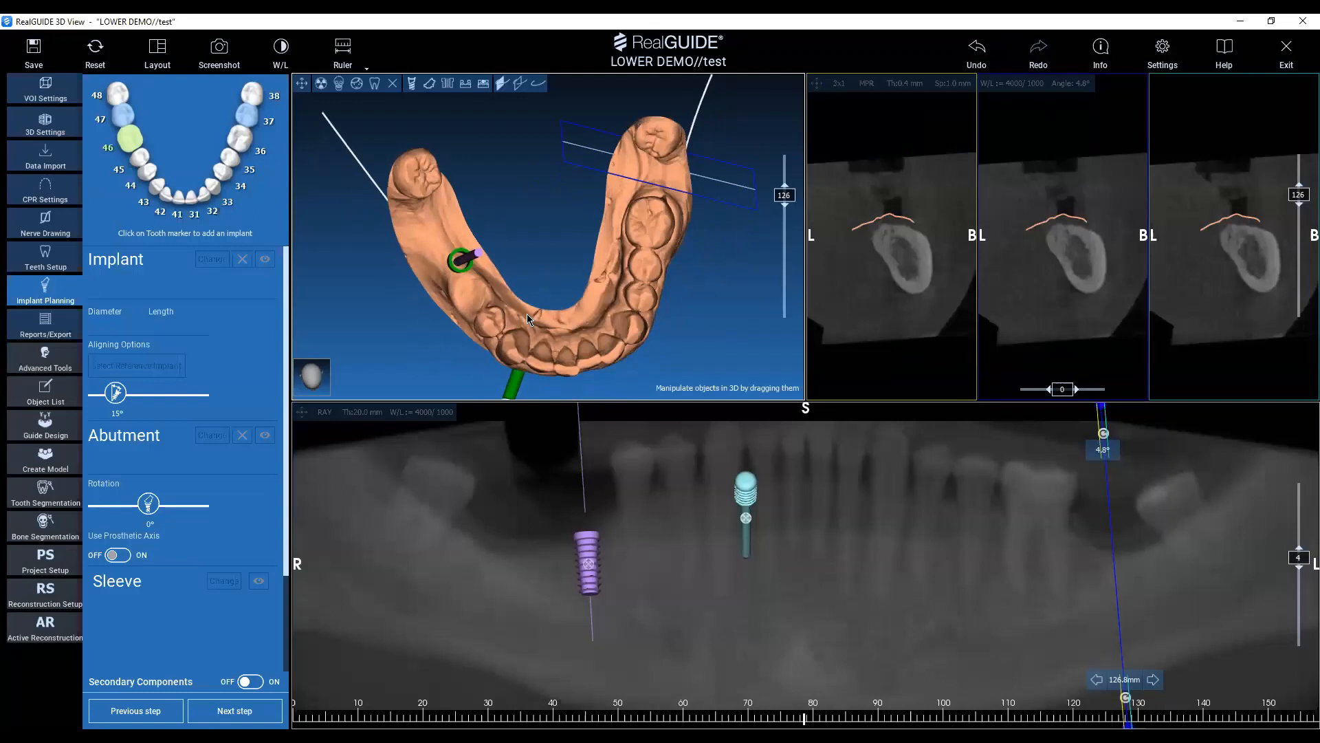
{"action": "scroll", "coordinate": [218, 299], "scroll_direction": "up", "scroll_amount": 1}
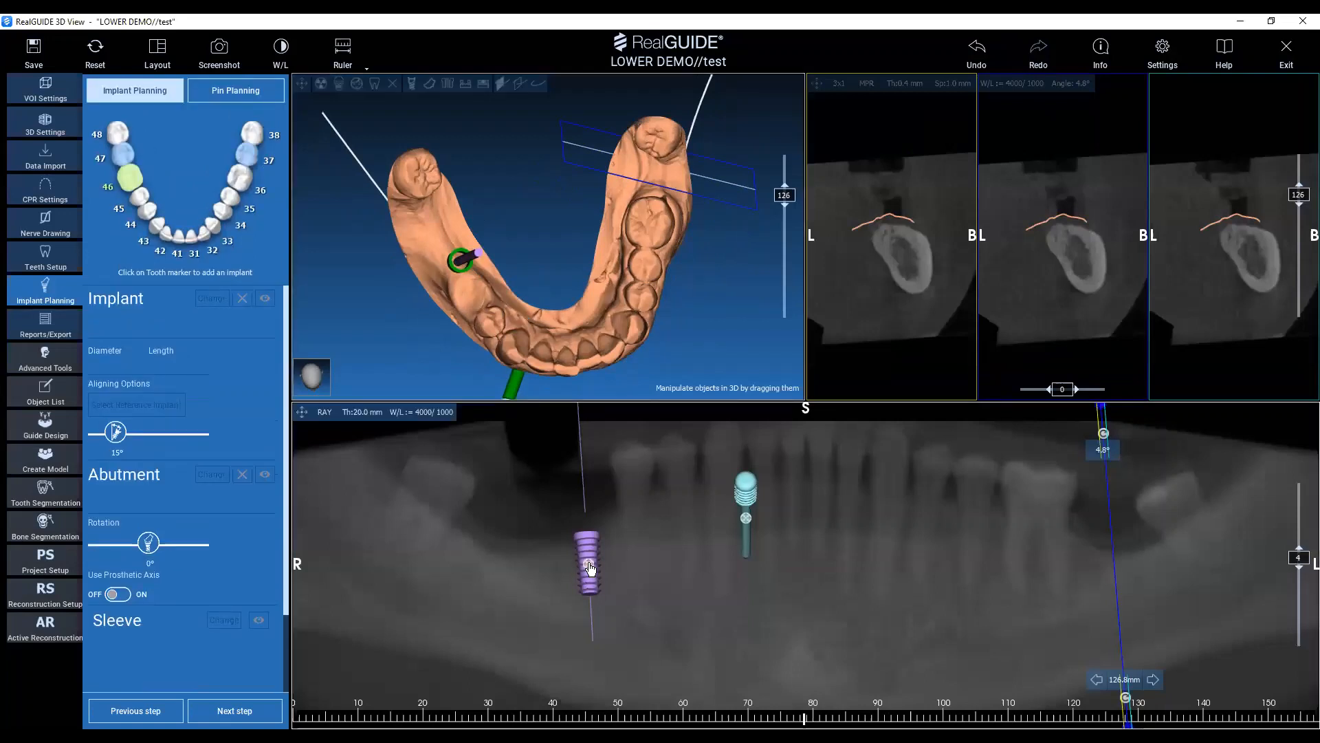
{"action": "left_click", "coordinate": [589, 567]}
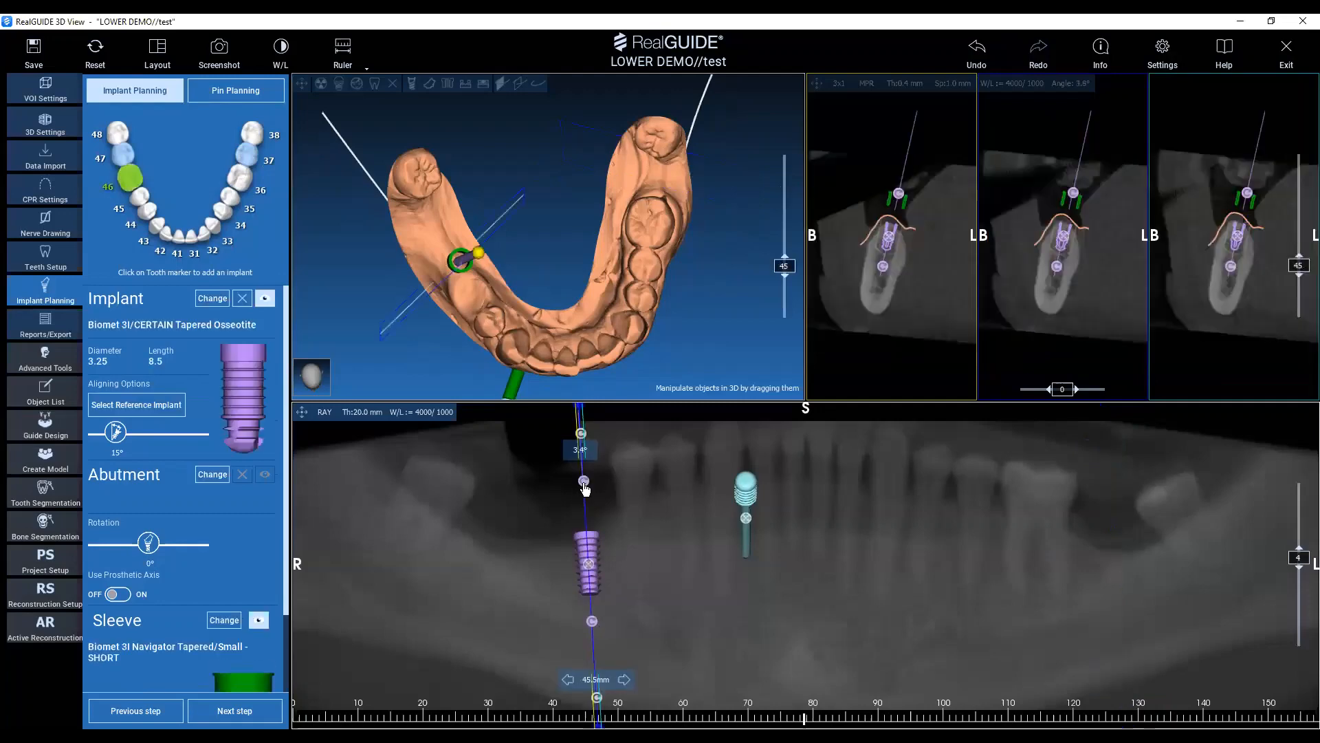
{"action": "left_click_drag", "start_coordinate": [553, 475], "coordinate": [579, 491]}
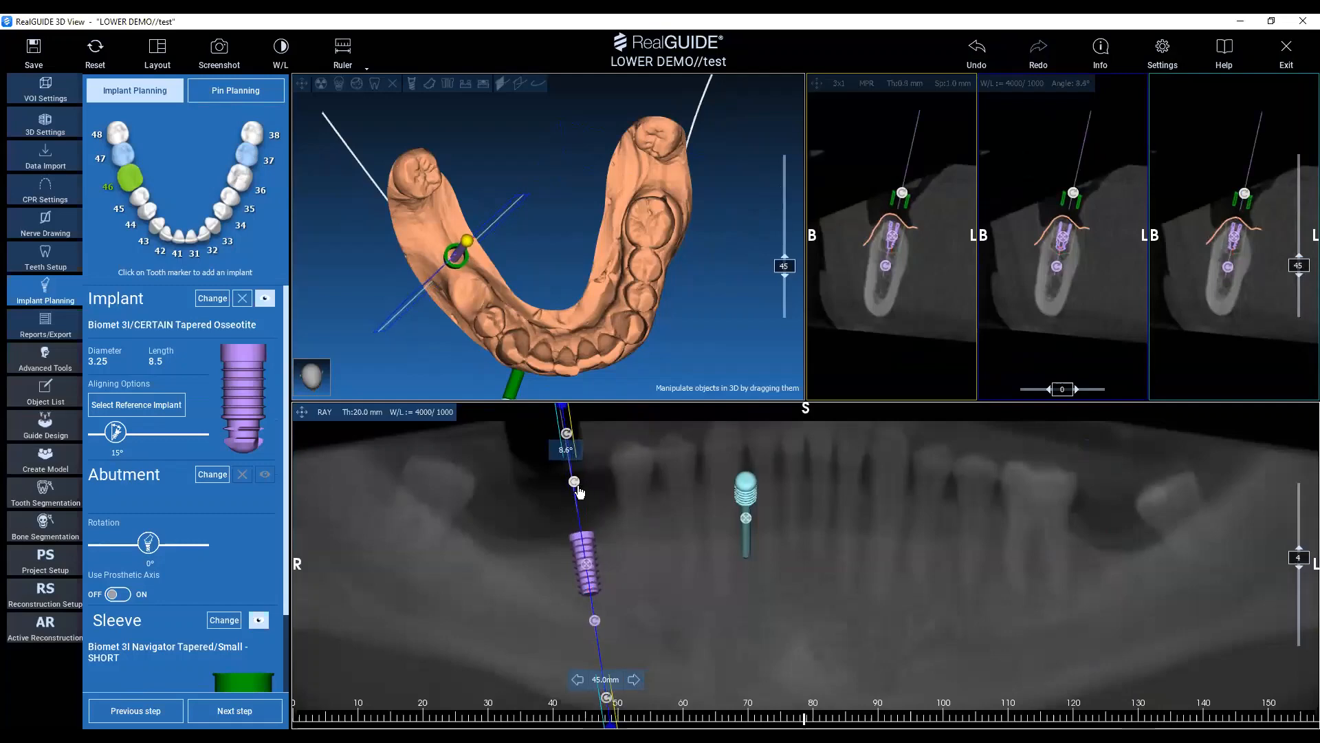
Reset the panoramic view and set the mandible's cross section angle to 30° at the 79 mm position.
{"action": "right_click", "coordinate": [799, 560]}
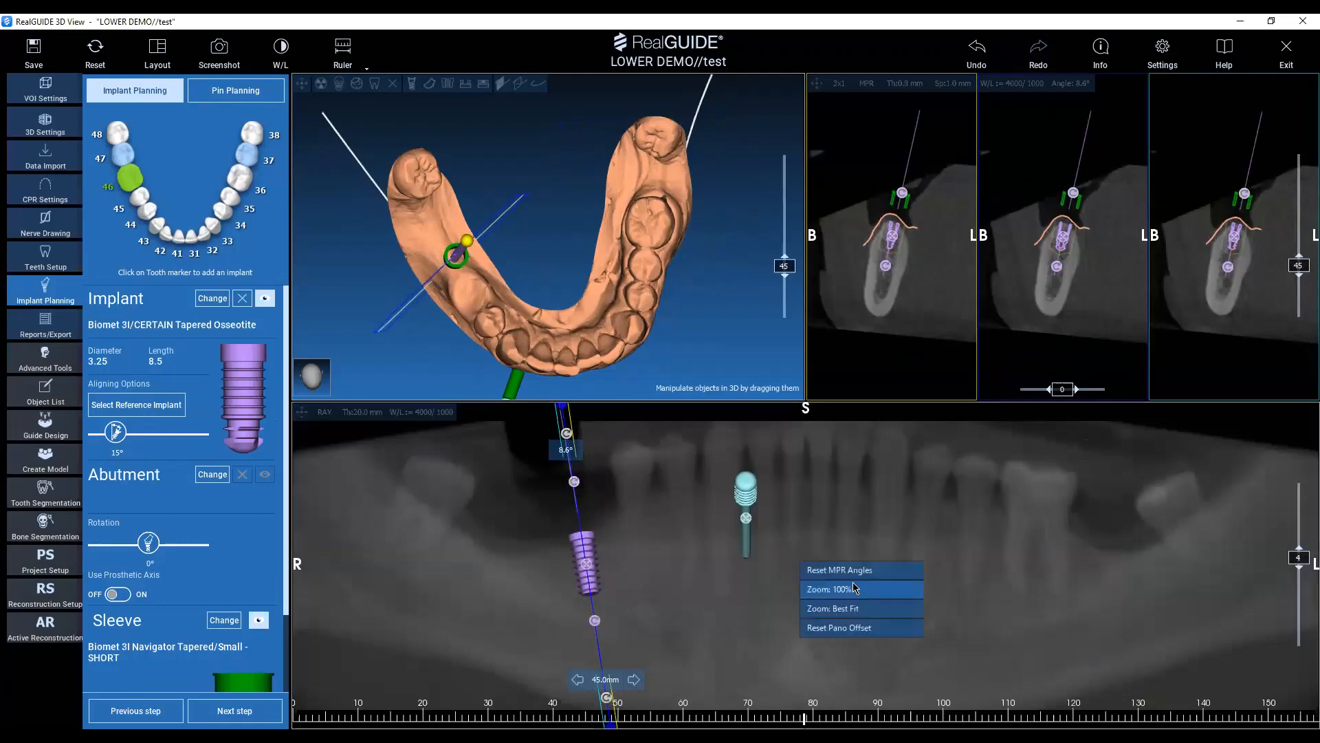
{"action": "left_click", "coordinate": [856, 530]}
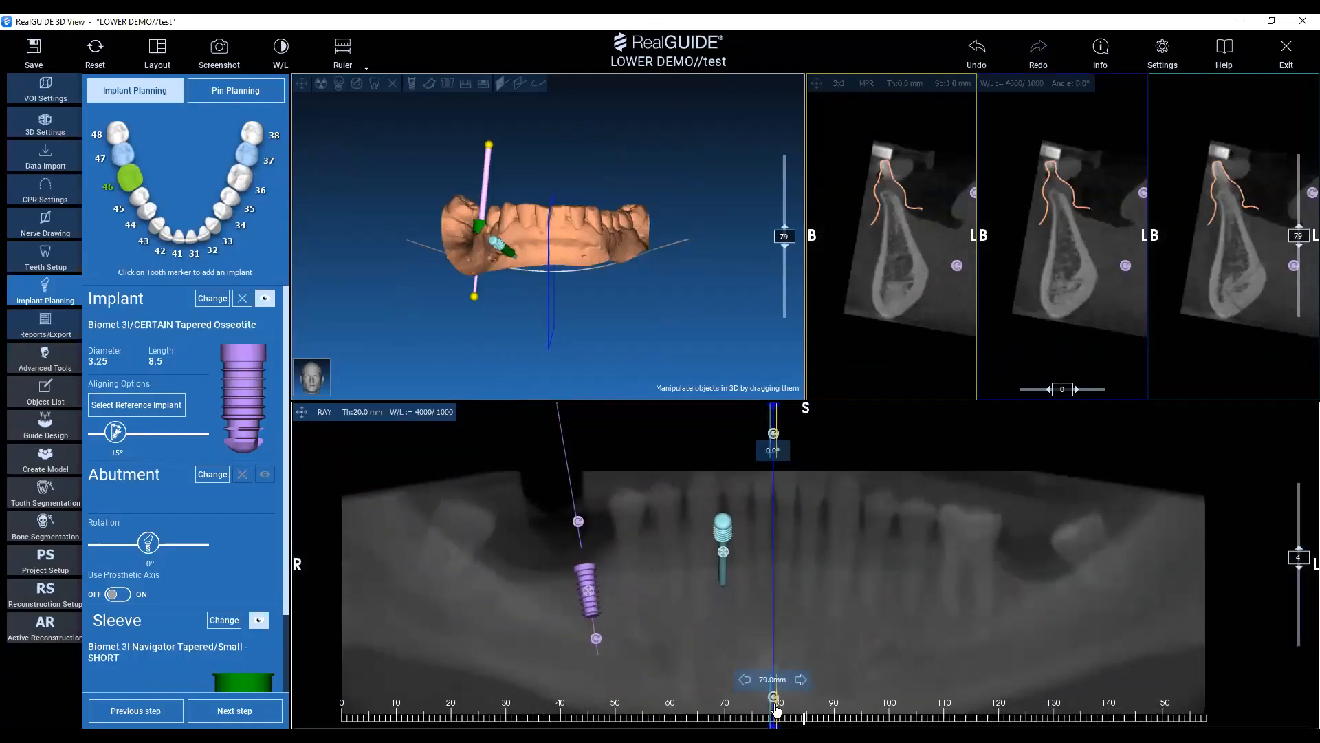
{"action": "left_click_drag", "start_coordinate": [773, 433], "coordinate": [773, 475]}
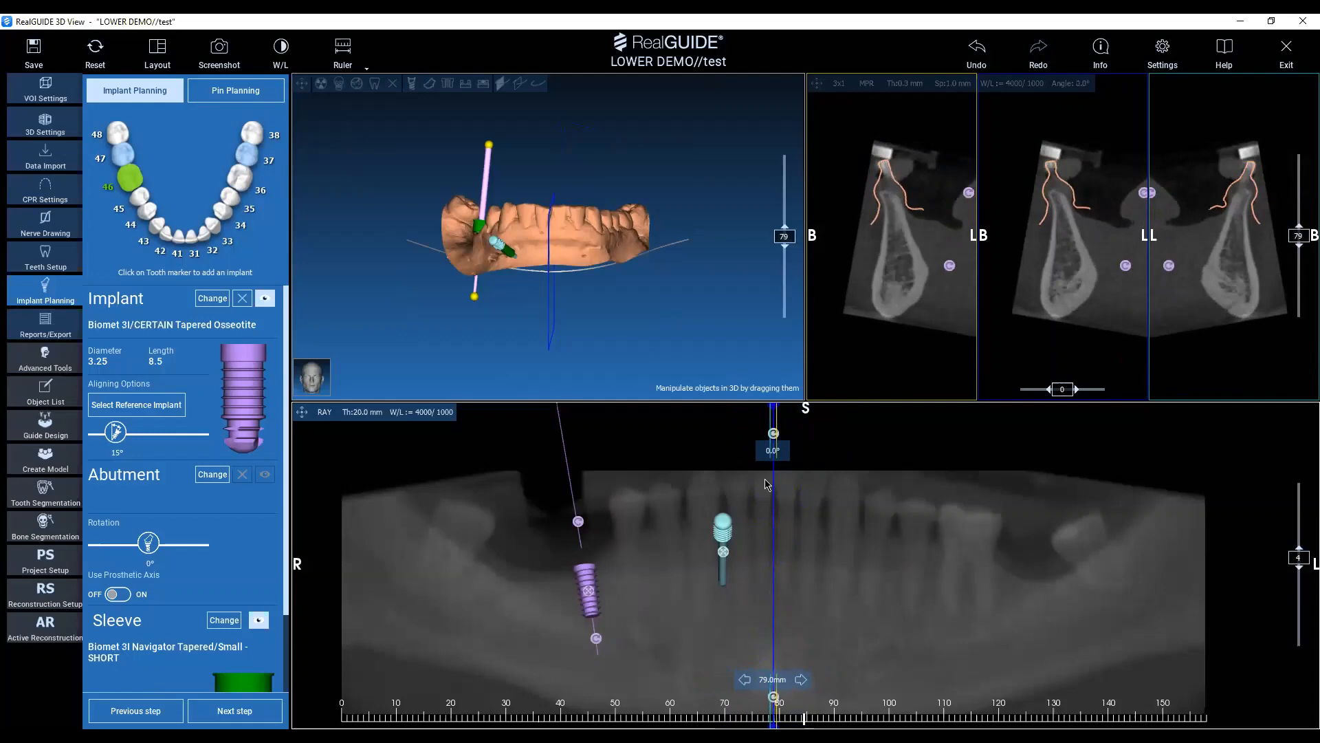
{"action": "key", "text": "ctrl"}
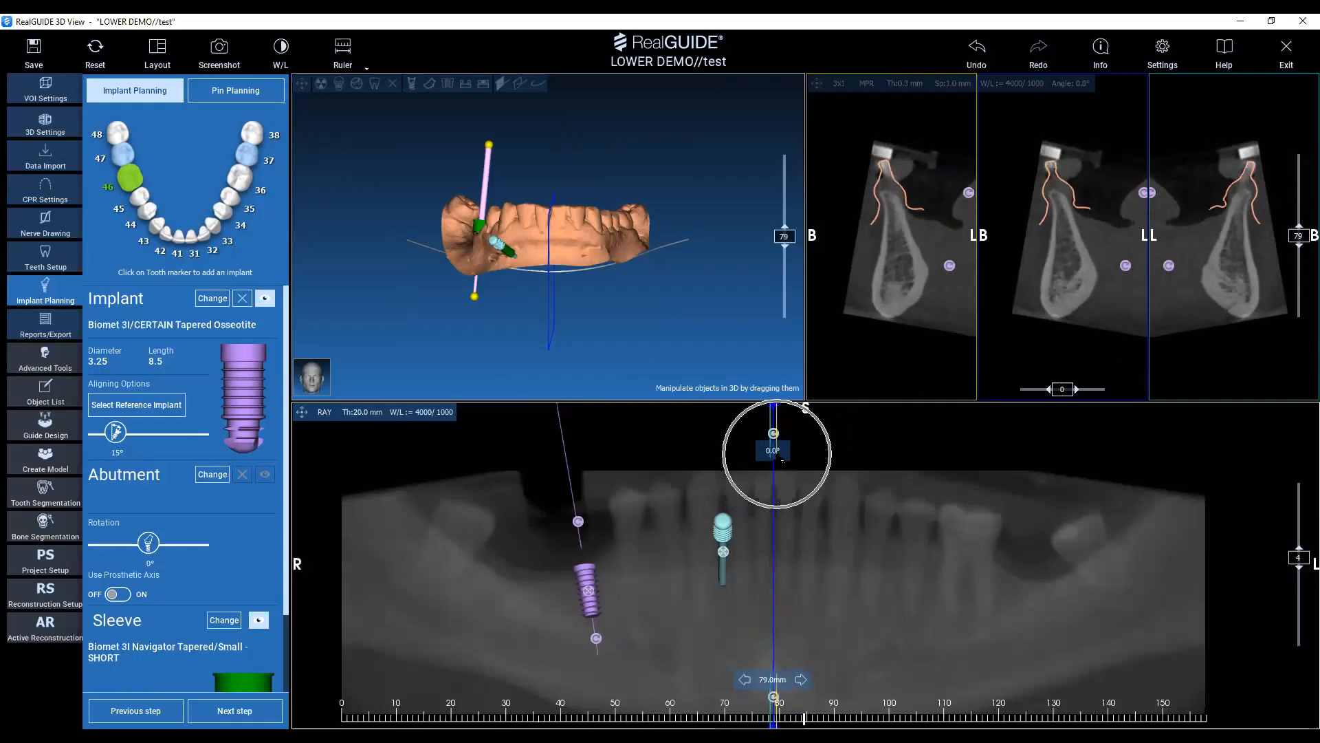
{"action": "double_click", "coordinate": [781, 455]}
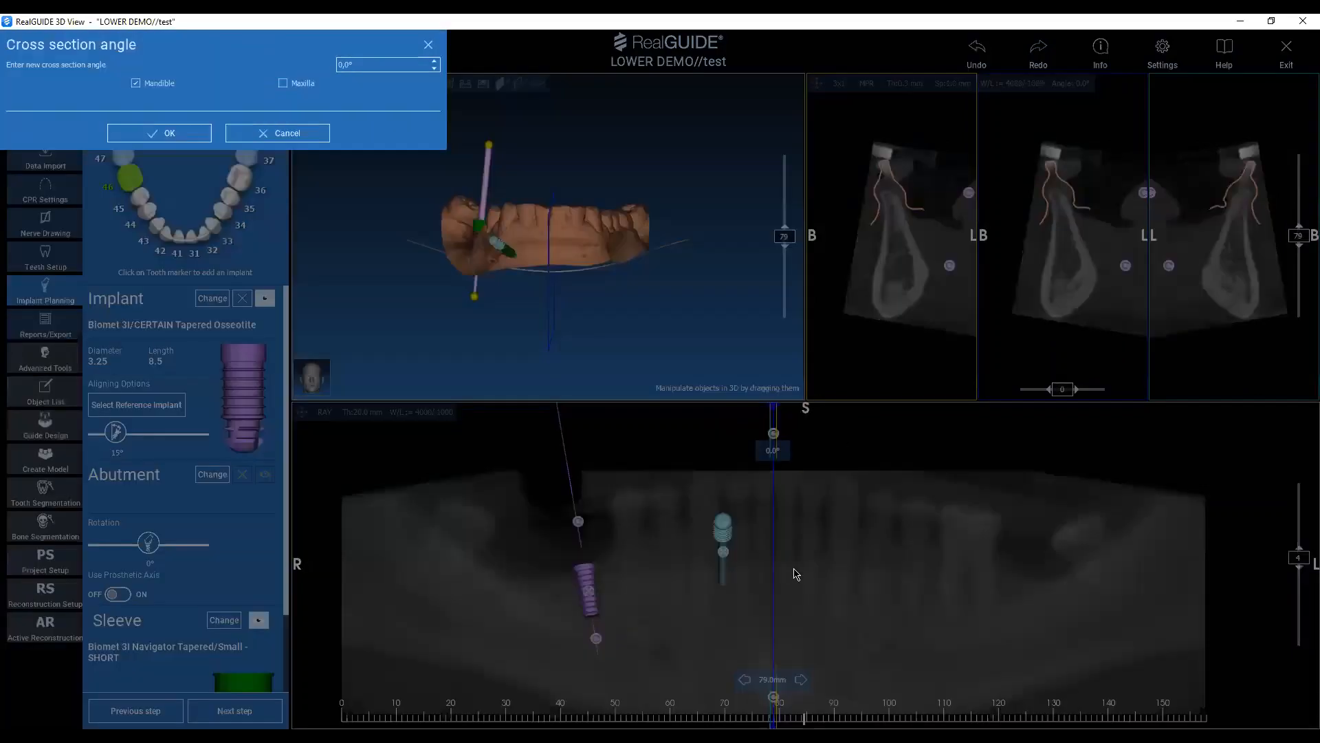
{"action": "double_click", "coordinate": [336, 66]}
{"action": "left_click", "coordinate": [205, 132]}
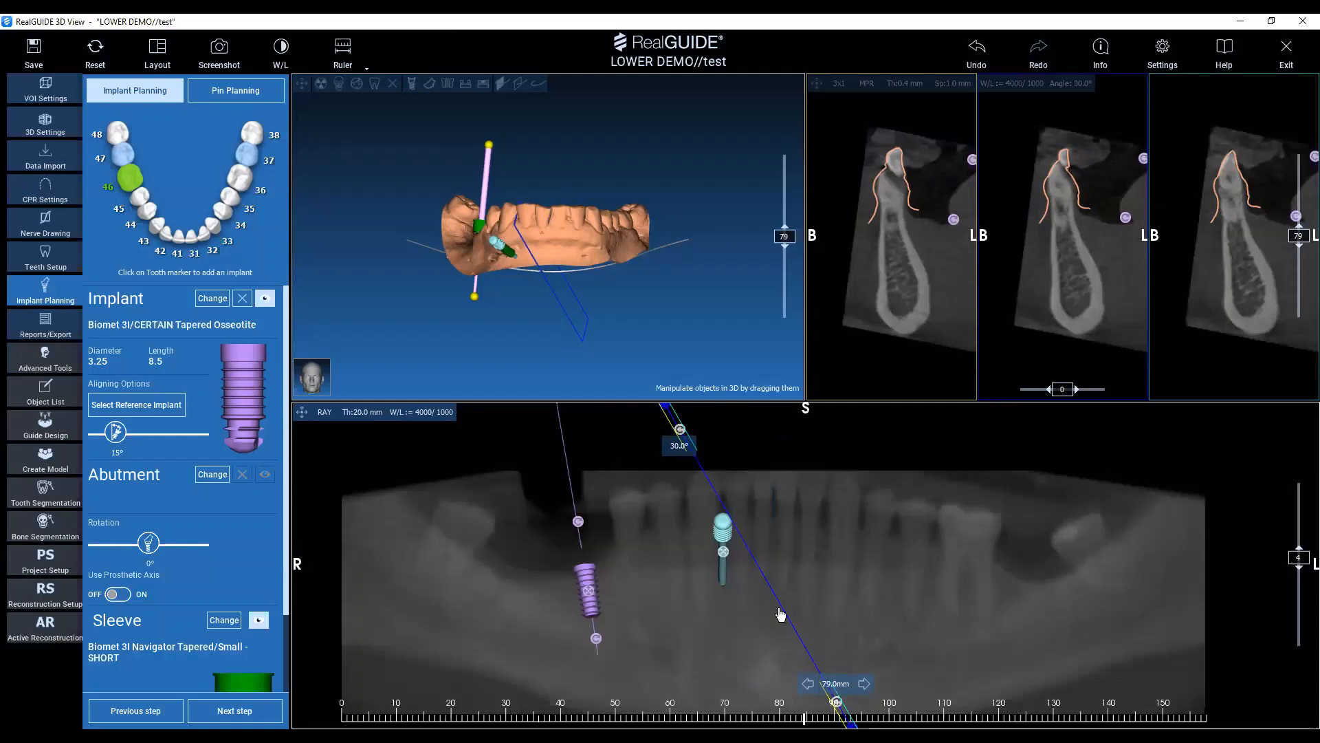
Examine the 30° oblique cross-sections at several positions on both sides of the arch, checking the cross section angle options.
{"action": "left_click", "coordinate": [657, 579]}
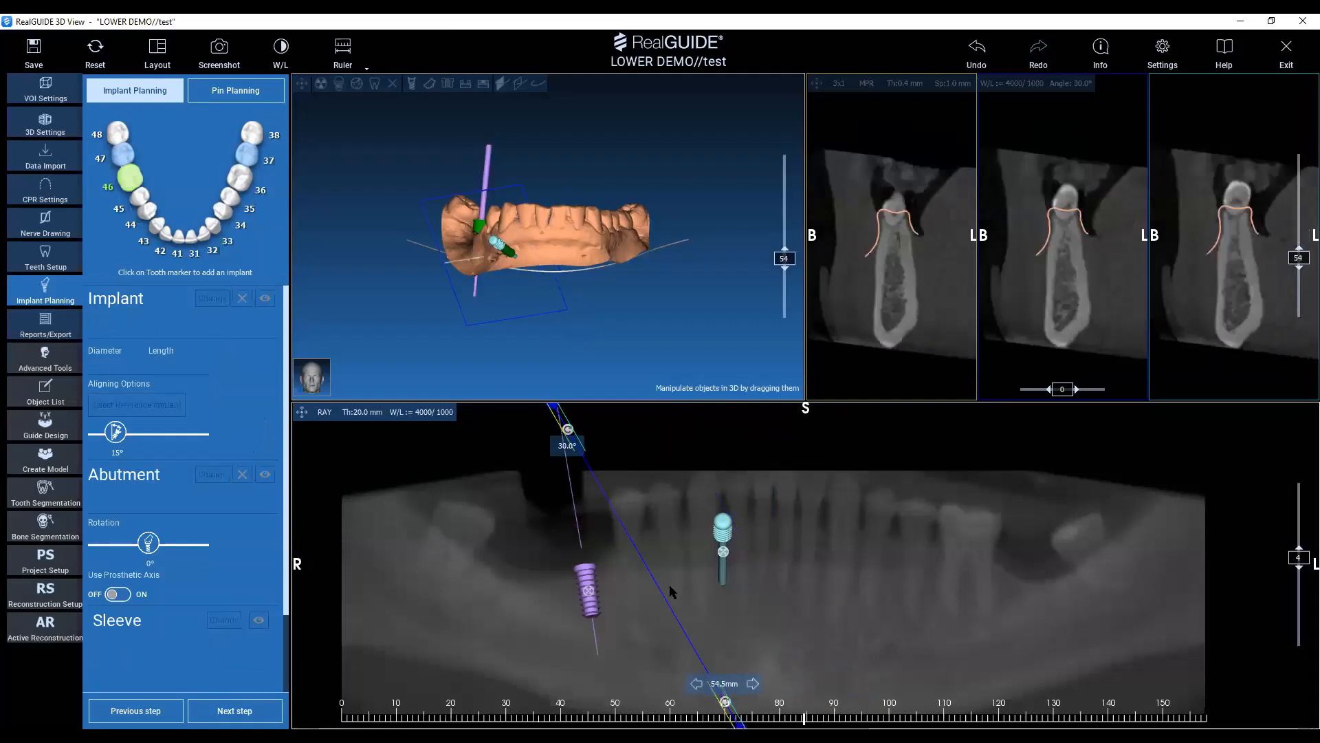
{"action": "left_click", "coordinate": [974, 623]}
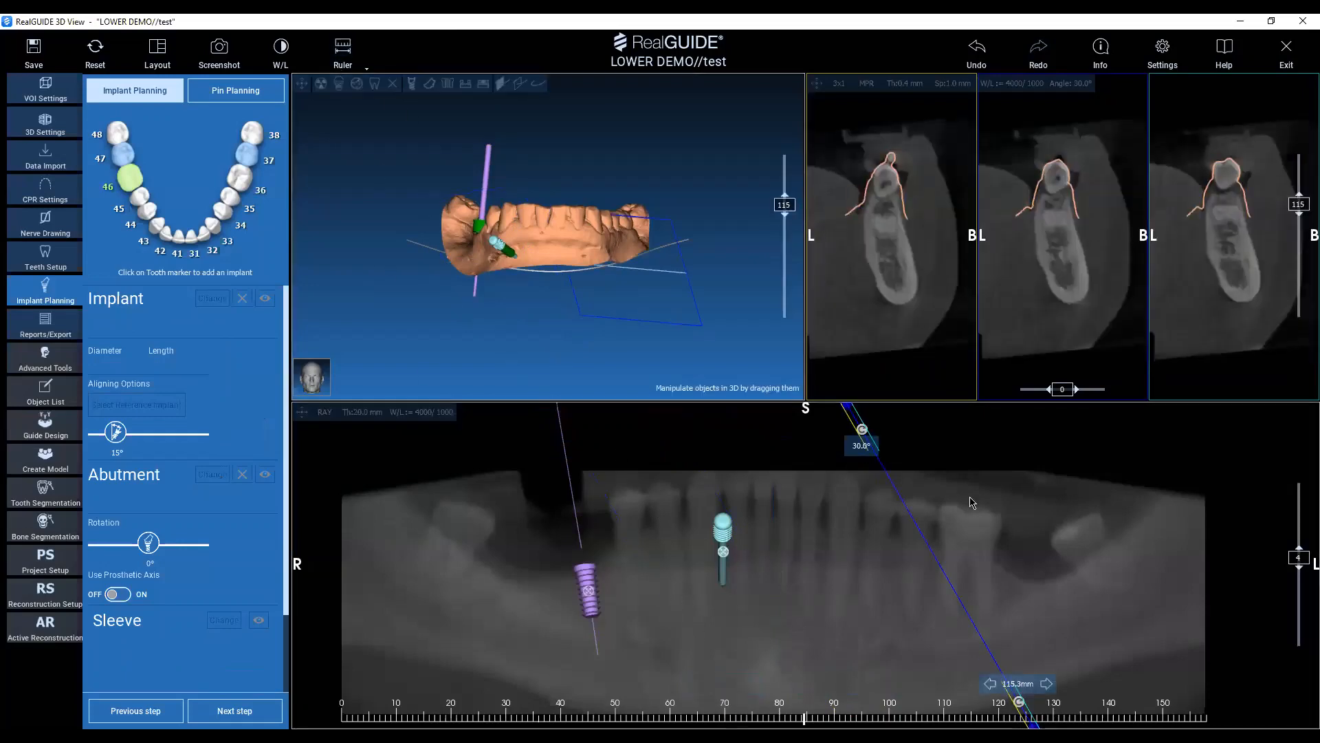
{"action": "double_click", "coordinate": [862, 445]}
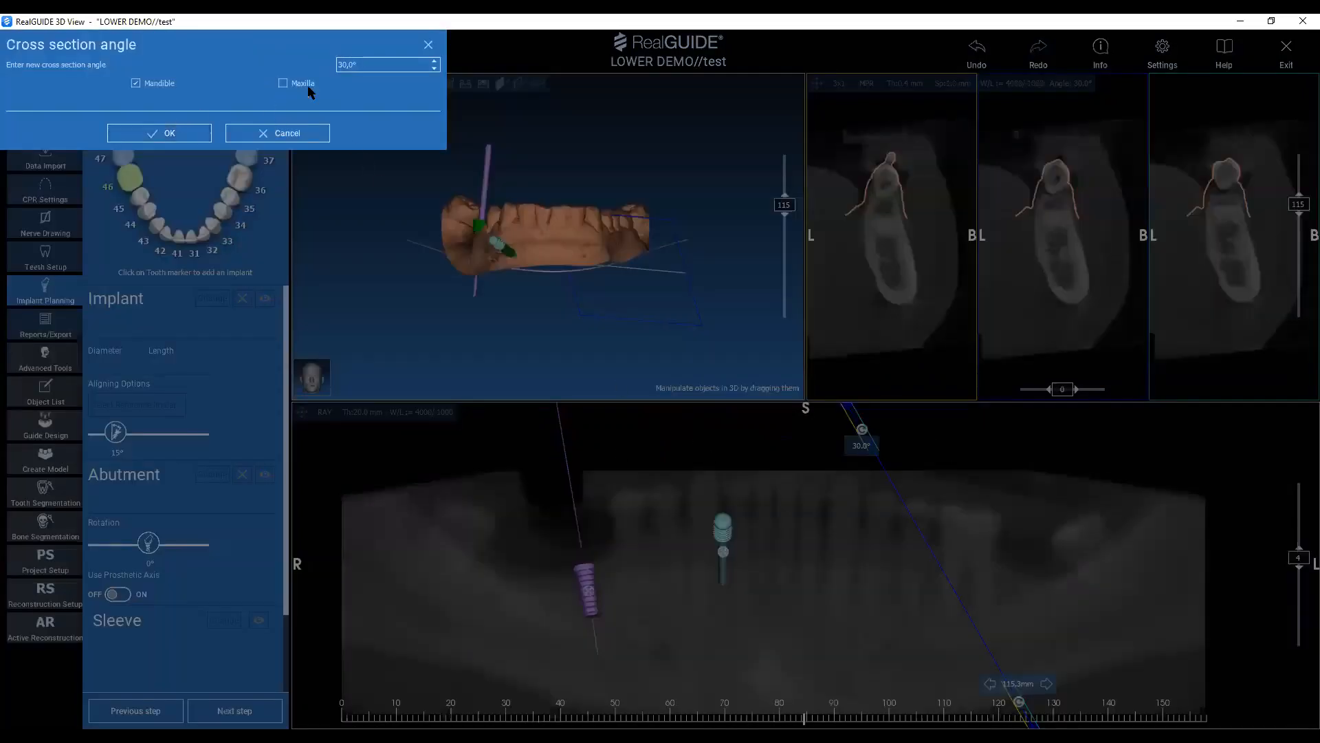
{"action": "left_click", "coordinate": [255, 141]}
{"action": "left_click", "coordinate": [617, 550]}
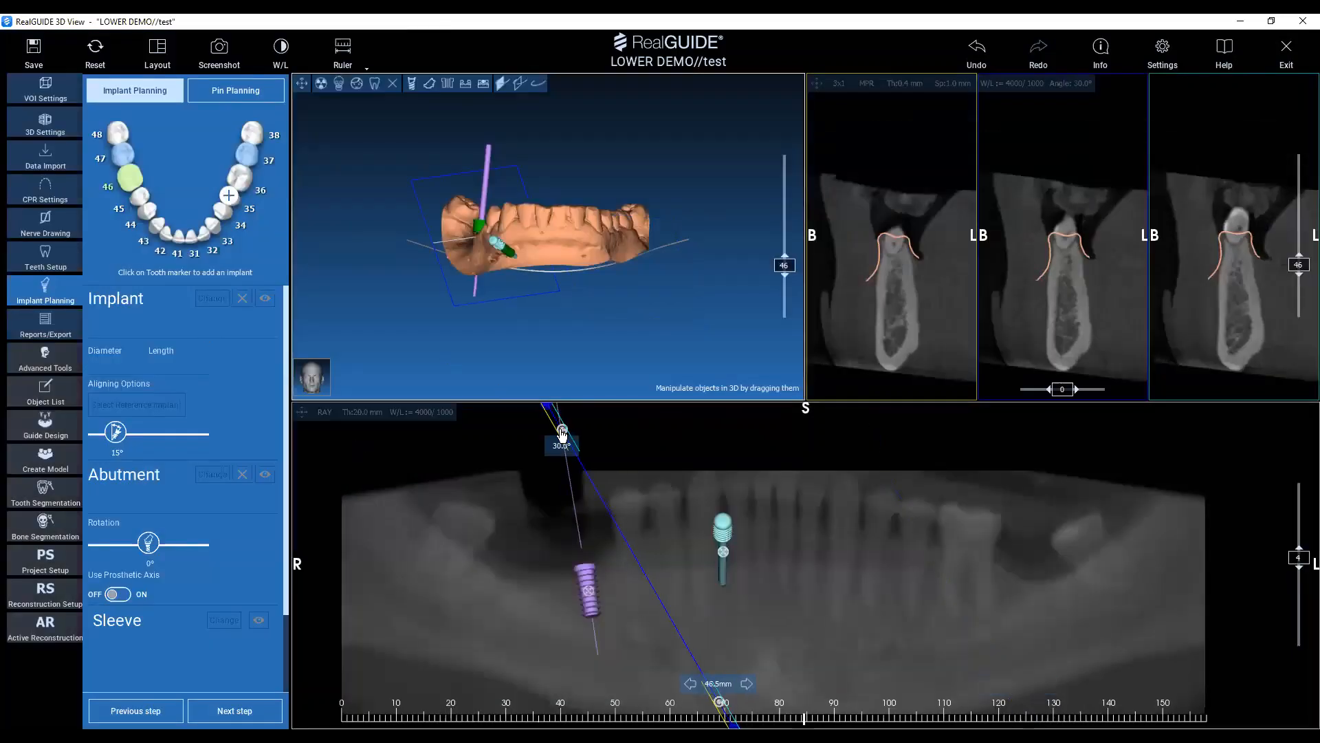
{"action": "double_click", "coordinate": [565, 457]}
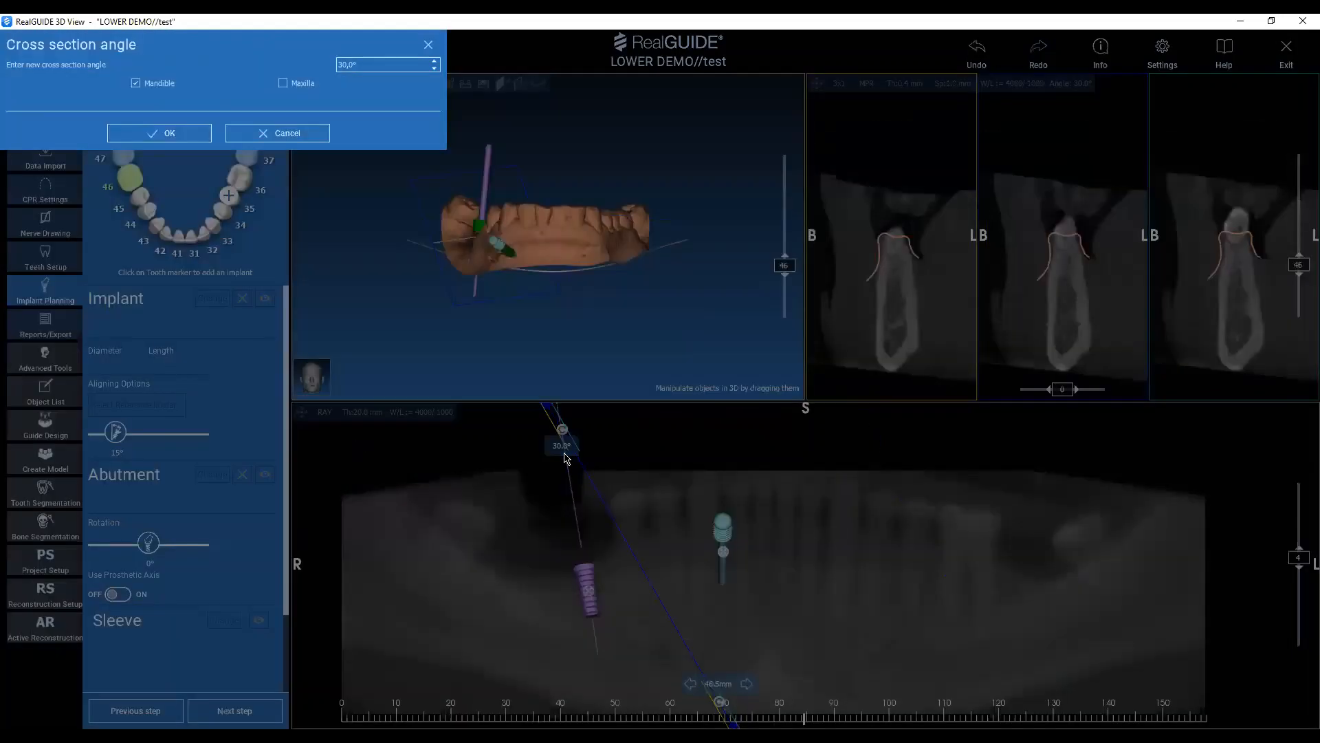
{"action": "key", "text": "Return"}
{"action": "double_click", "coordinate": [500, 445]}
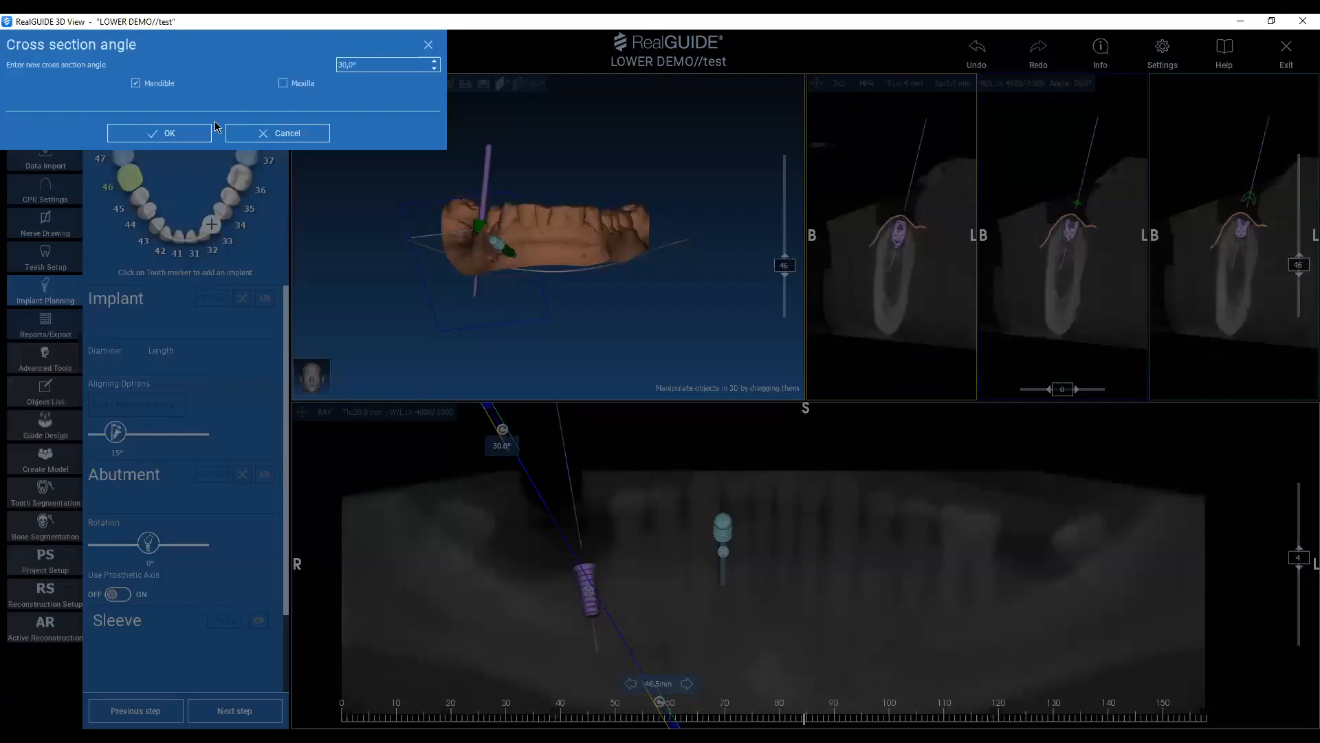
{"action": "left_click", "coordinate": [281, 136]}
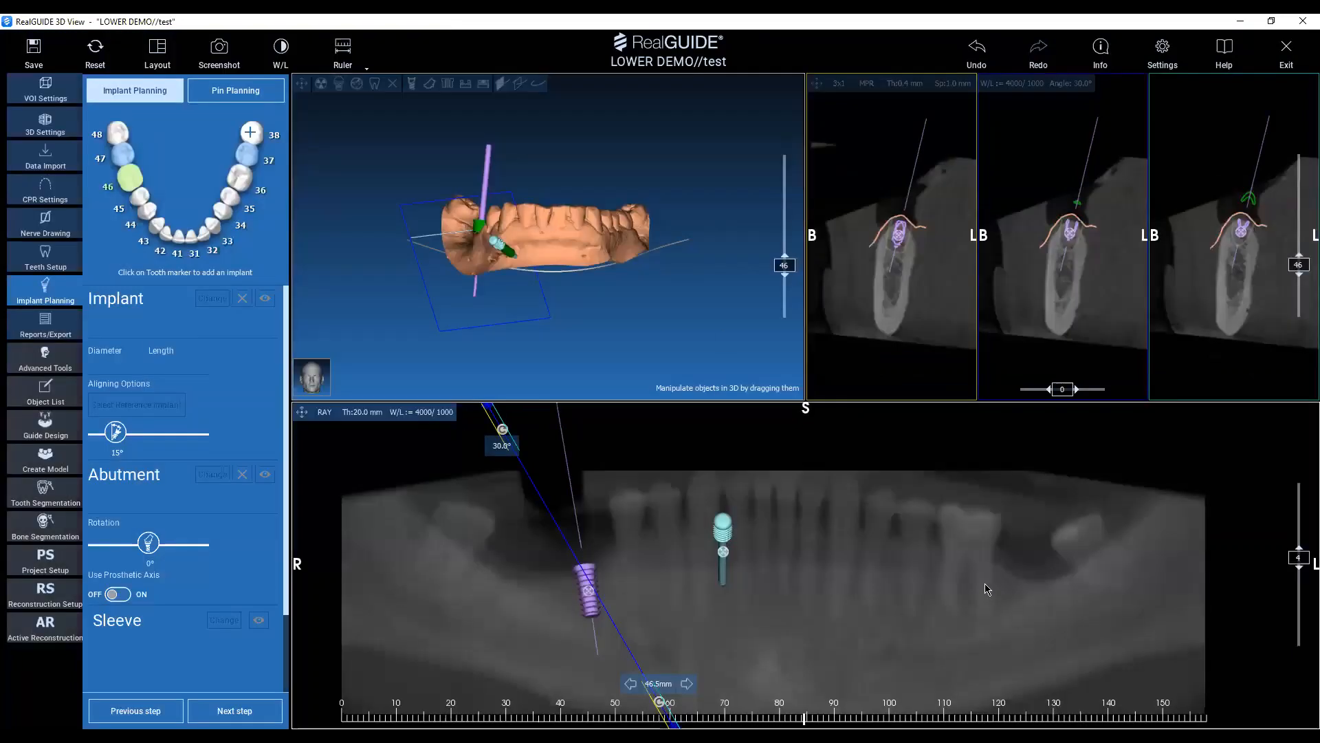
Tilt the cross-section plane at the 112 mm position 30° in the opposite direction, and reset the views.
{"action": "left_click", "coordinate": [970, 573]}
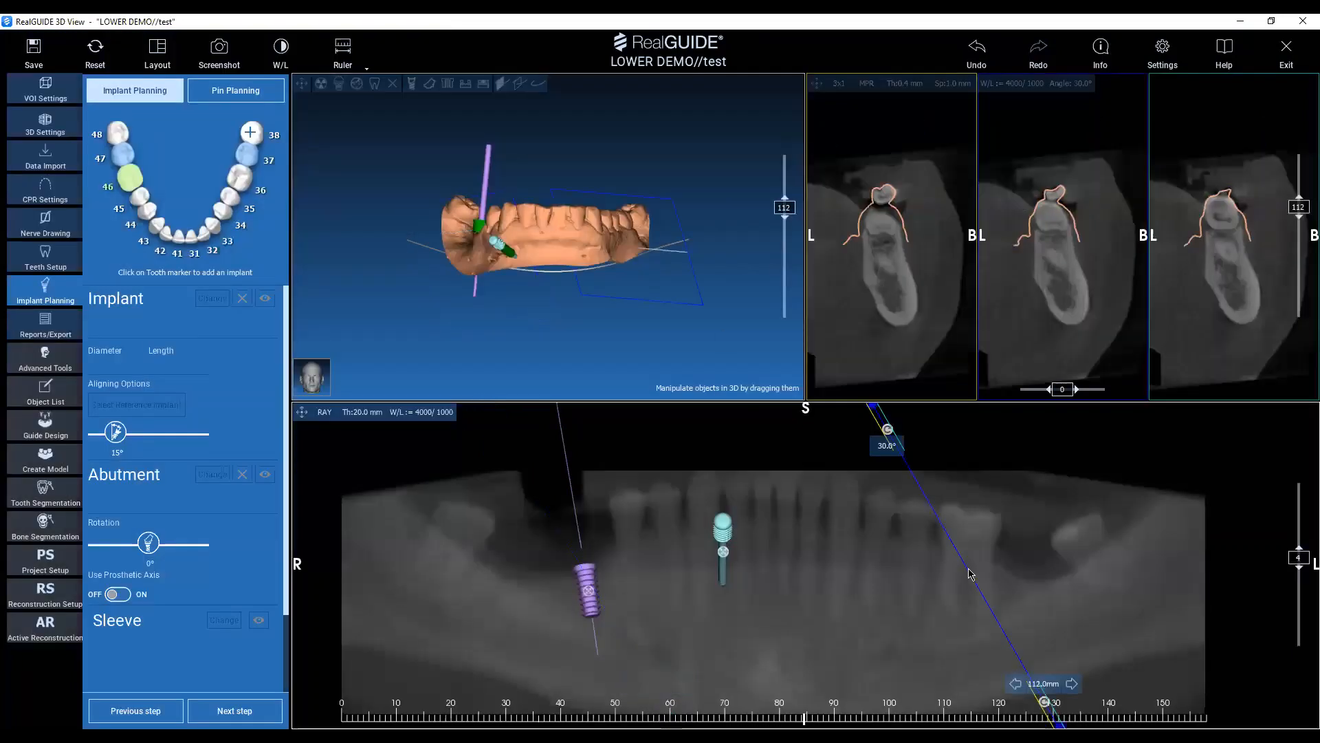
{"action": "double_click", "coordinate": [887, 445]}
{"action": "left_click", "coordinate": [124, 134]}
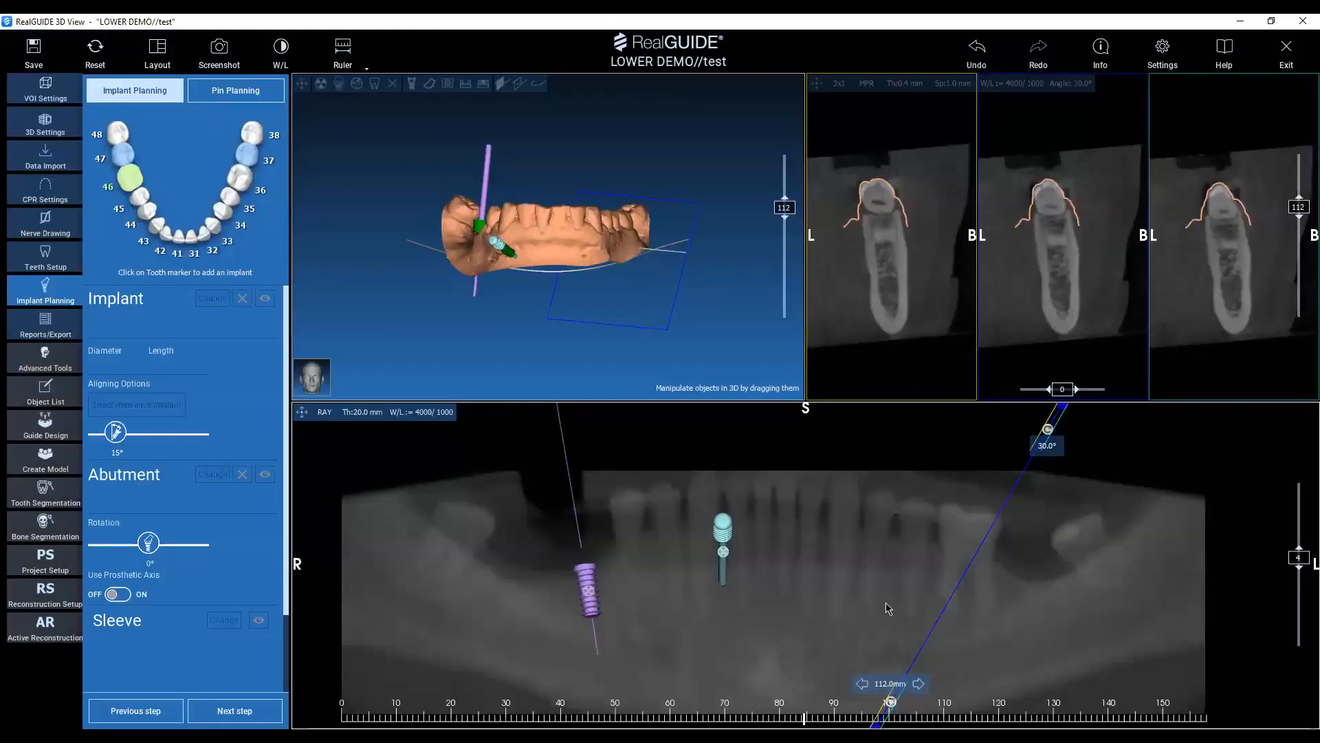
{"action": "right_click", "coordinate": [861, 587]}
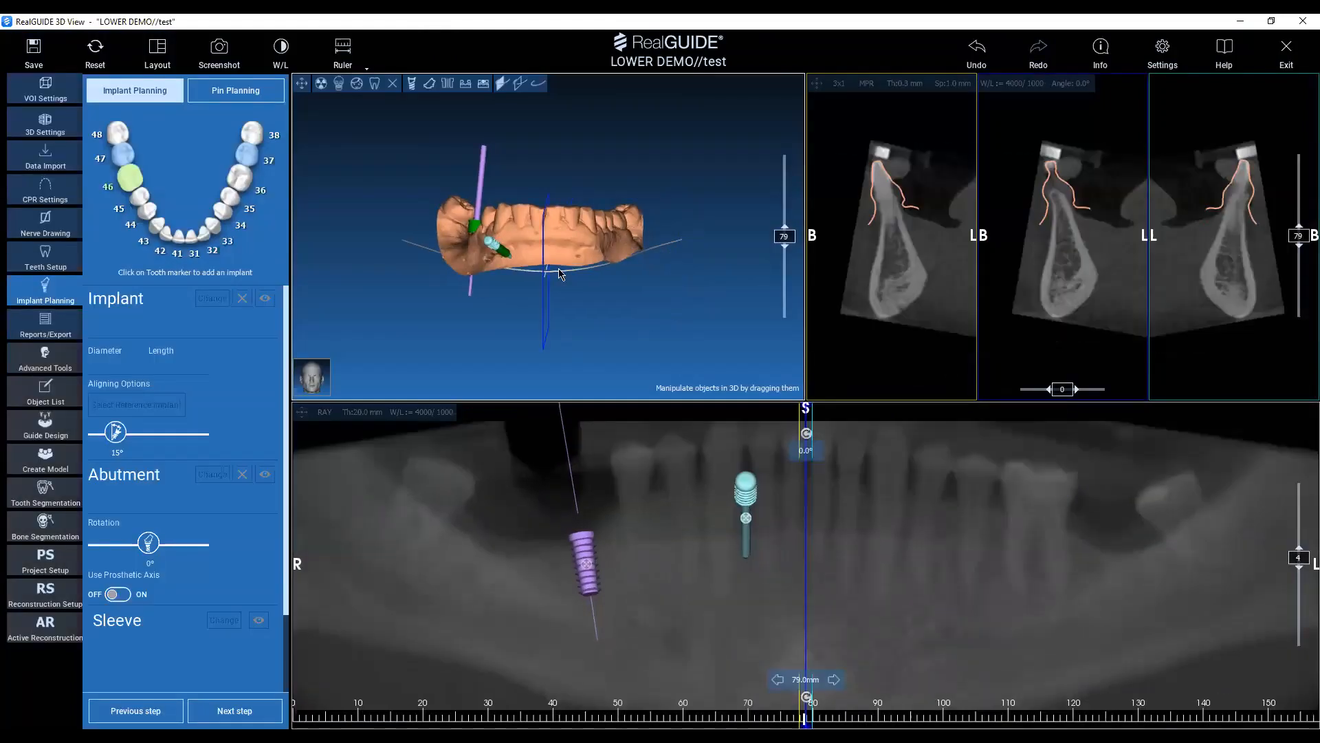
Review the available report and export options and return to implant planning.
{"action": "left_click", "coordinate": [45, 325]}
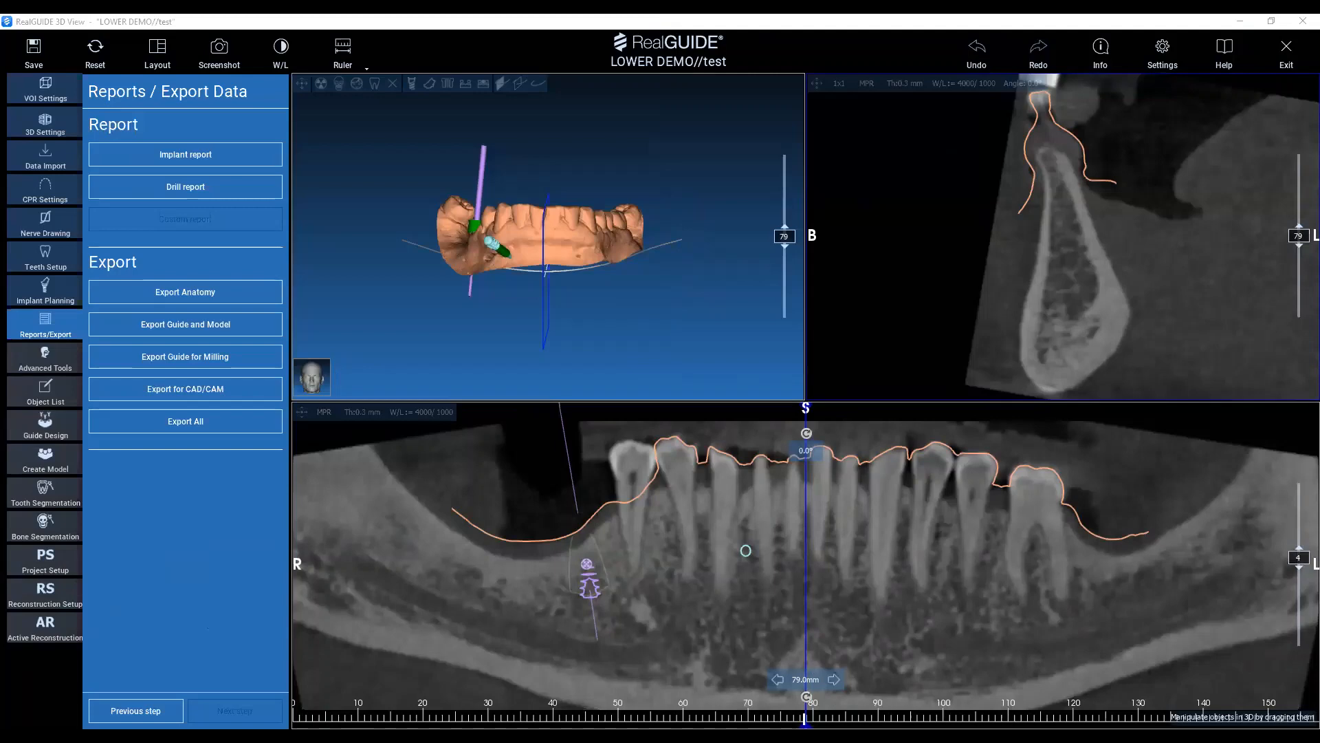
{"action": "left_click", "coordinate": [1240, 21]}
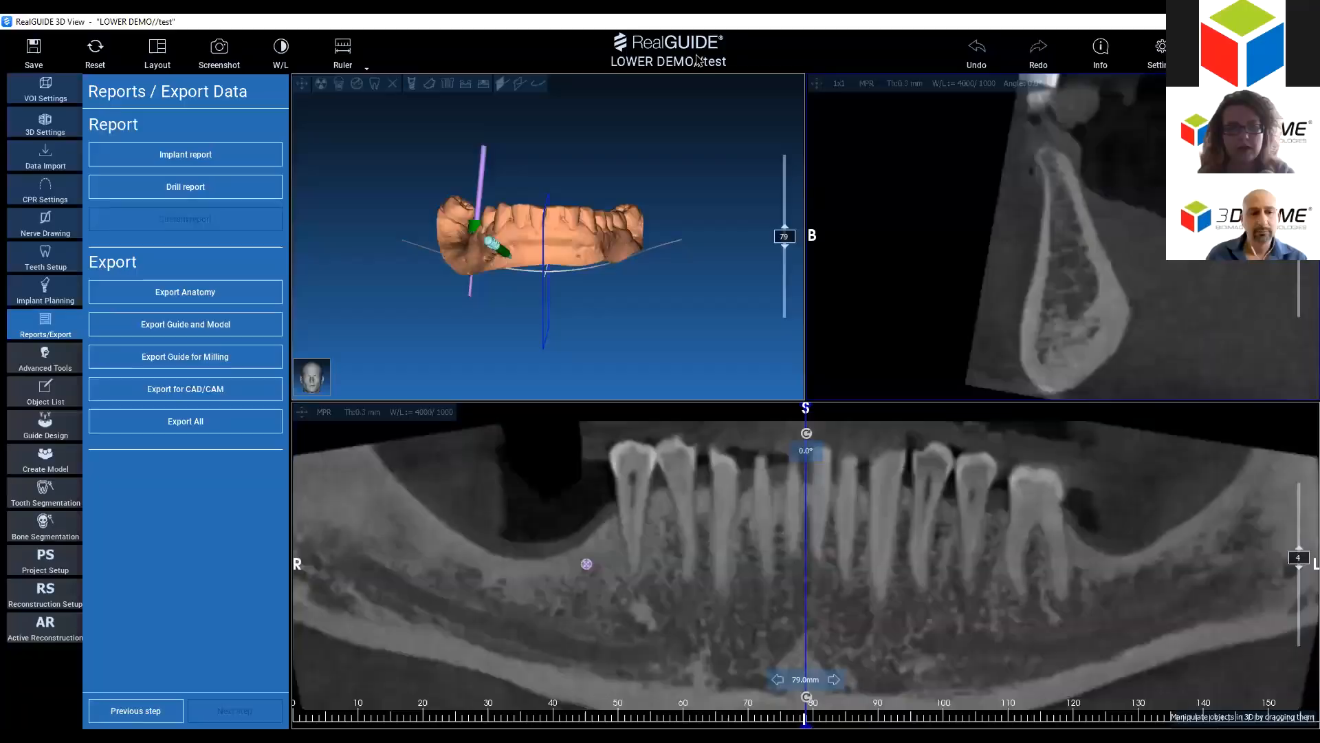
{"action": "left_click", "coordinate": [46, 296]}
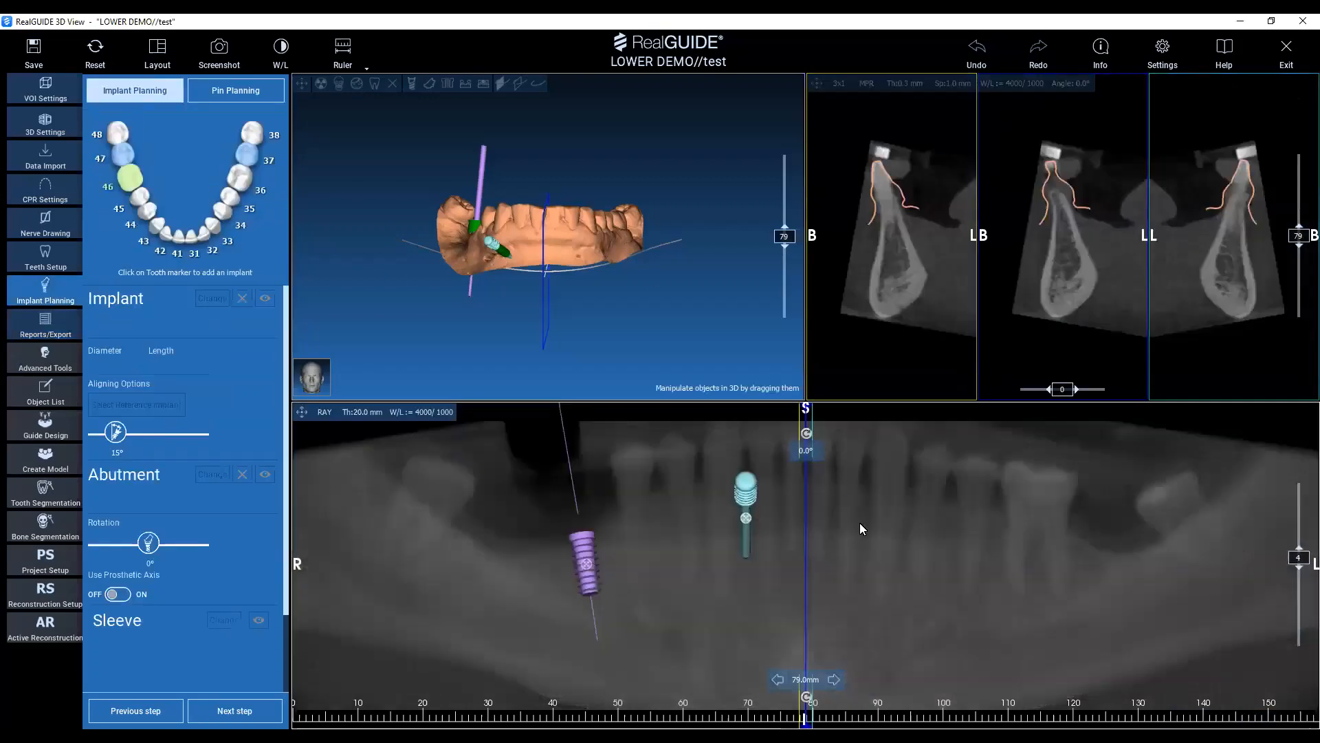
Define a new implant sleeve in the settings with external diameter 5, internal diameter 4, sleeve length 4 and sleeve height 5 mm.
{"action": "left_click", "coordinate": [1162, 50]}
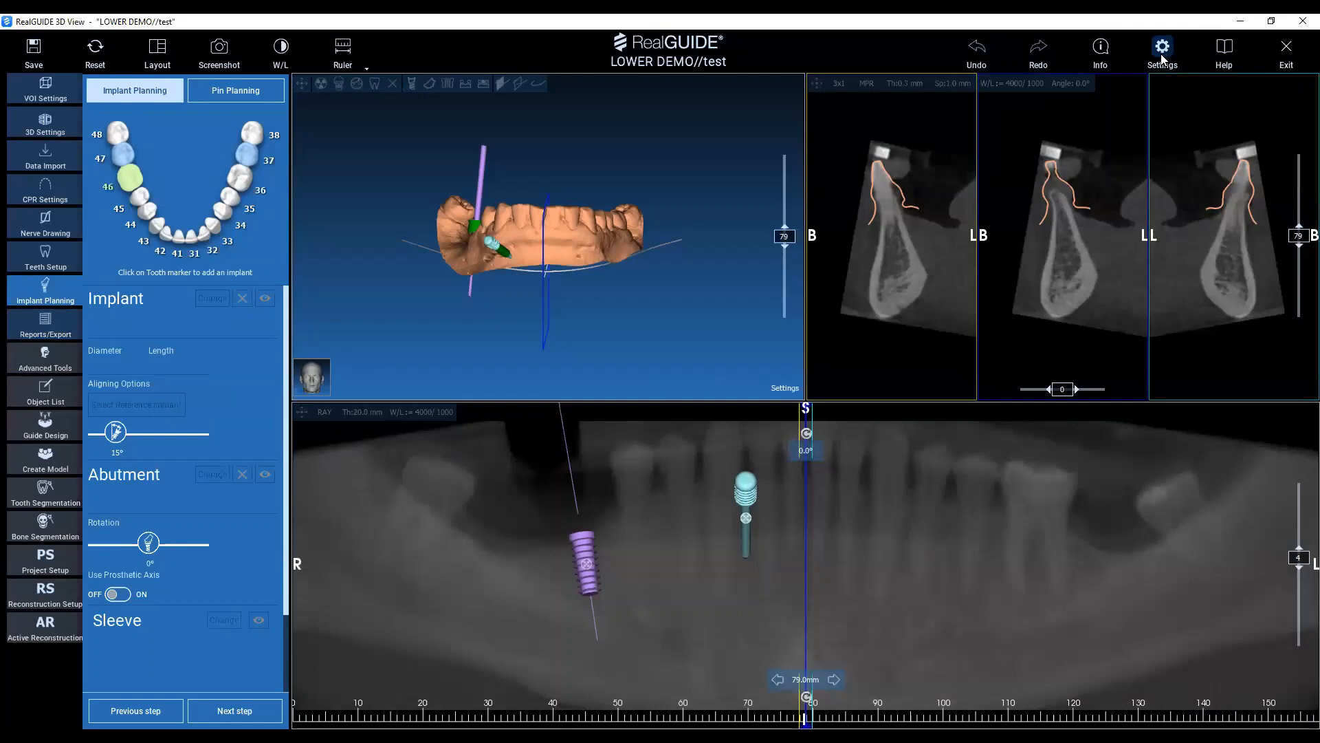
{"action": "left_click", "coordinate": [1162, 55]}
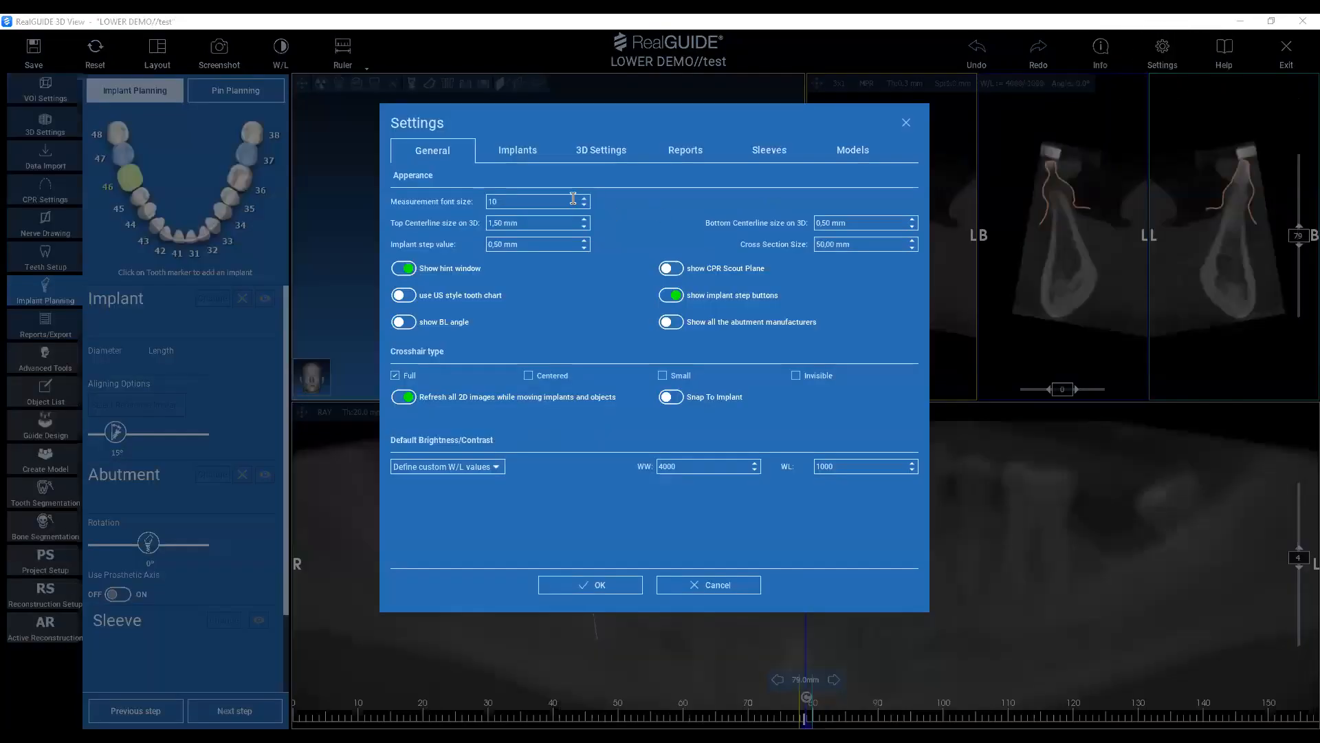
{"action": "left_click", "coordinate": [765, 150]}
{"action": "left_click", "coordinate": [766, 151]}
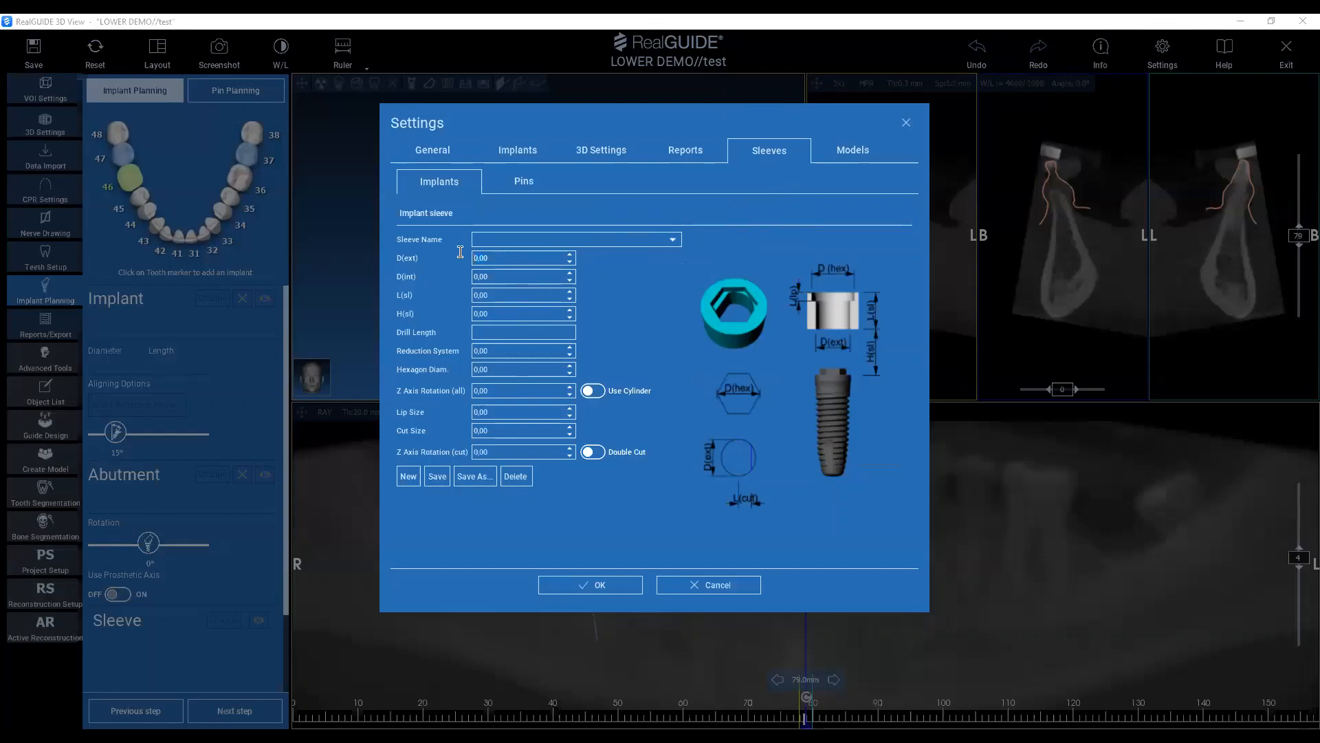
{"action": "left_click", "coordinate": [495, 279]}
{"action": "left_click_drag", "start_coordinate": [503, 292], "coordinate": [421, 298]}
{"action": "type", "text": "6"}
{"action": "key", "text": "Tab"}
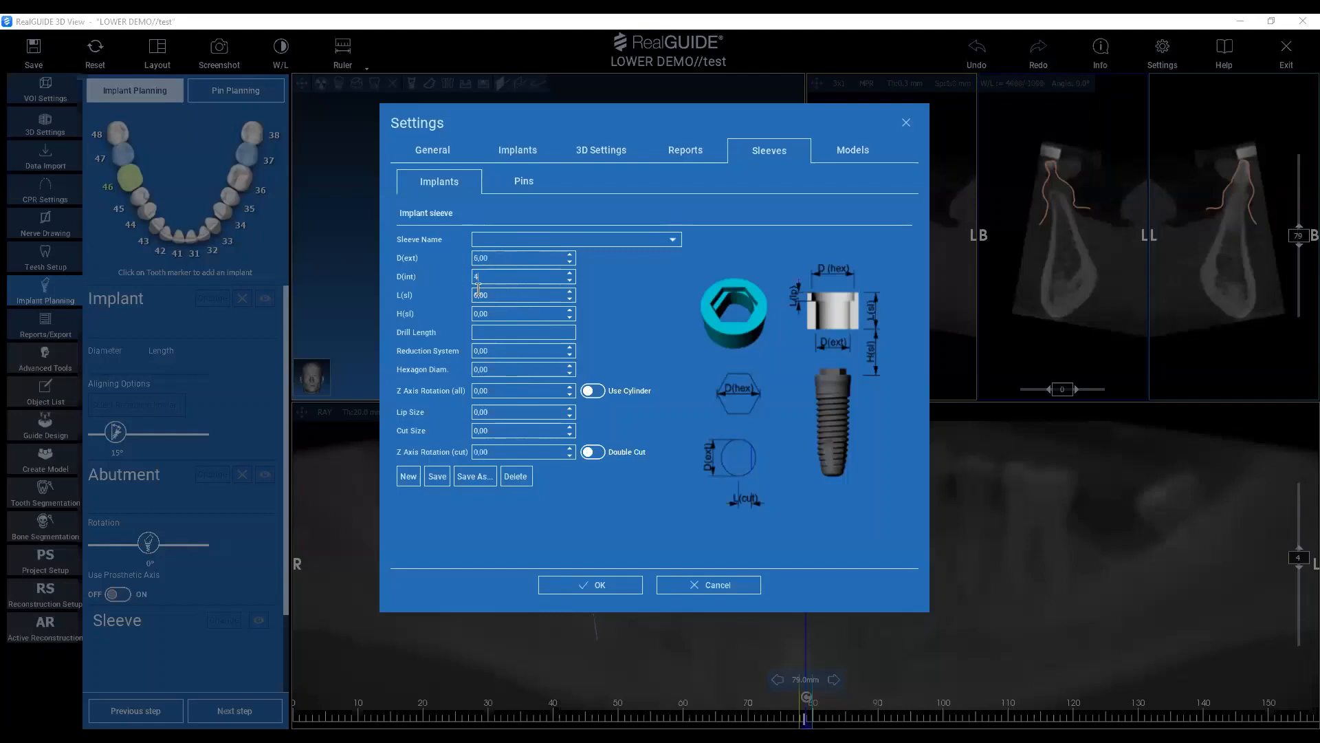
{"action": "type", "text": "4"}
{"action": "key", "text": "Tab"}
{"action": "type", "text": "4"}
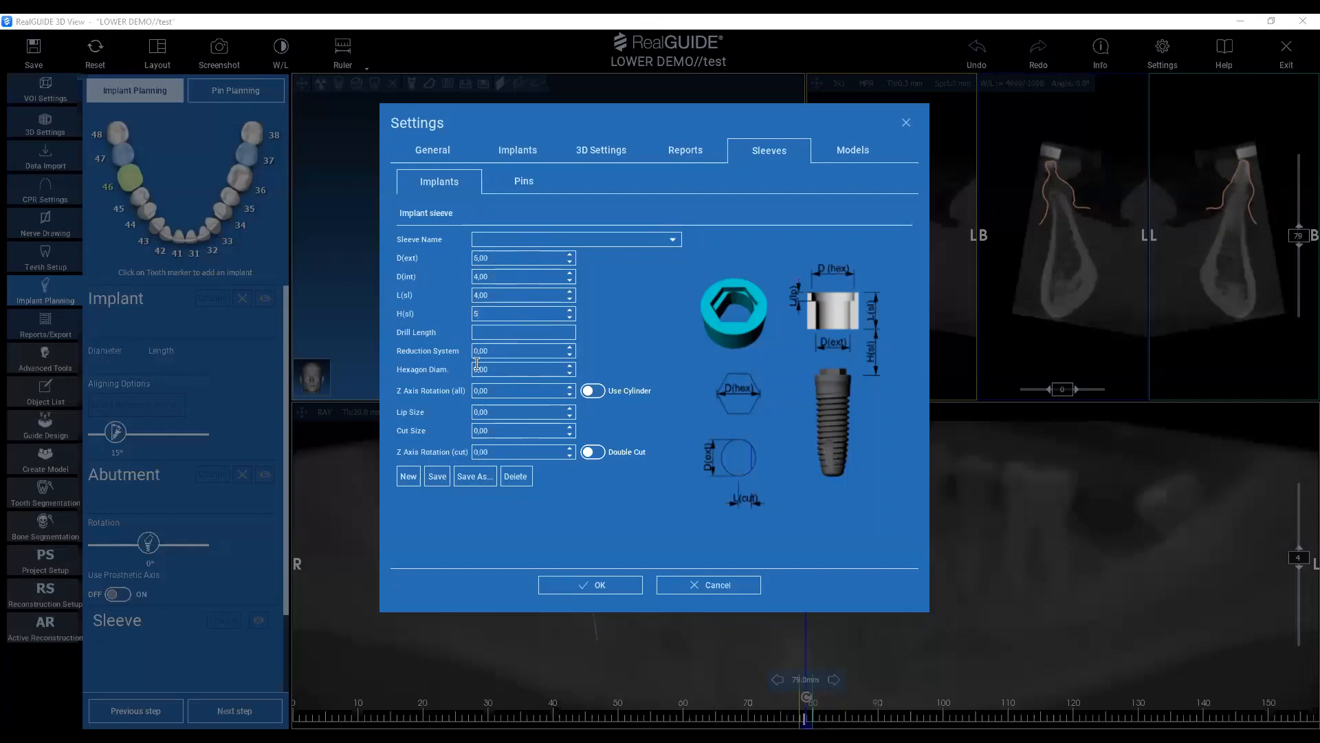
Give the sleeve a 7 mm hexagon diameter and 1 mm lip, save it as DEMO, and accept the settings.
{"action": "left_click_drag", "start_coordinate": [504, 369], "coordinate": [455, 369]}
{"action": "left_click", "coordinate": [499, 352]}
{"action": "left_click", "coordinate": [508, 390]}
{"action": "left_click", "coordinate": [438, 476]}
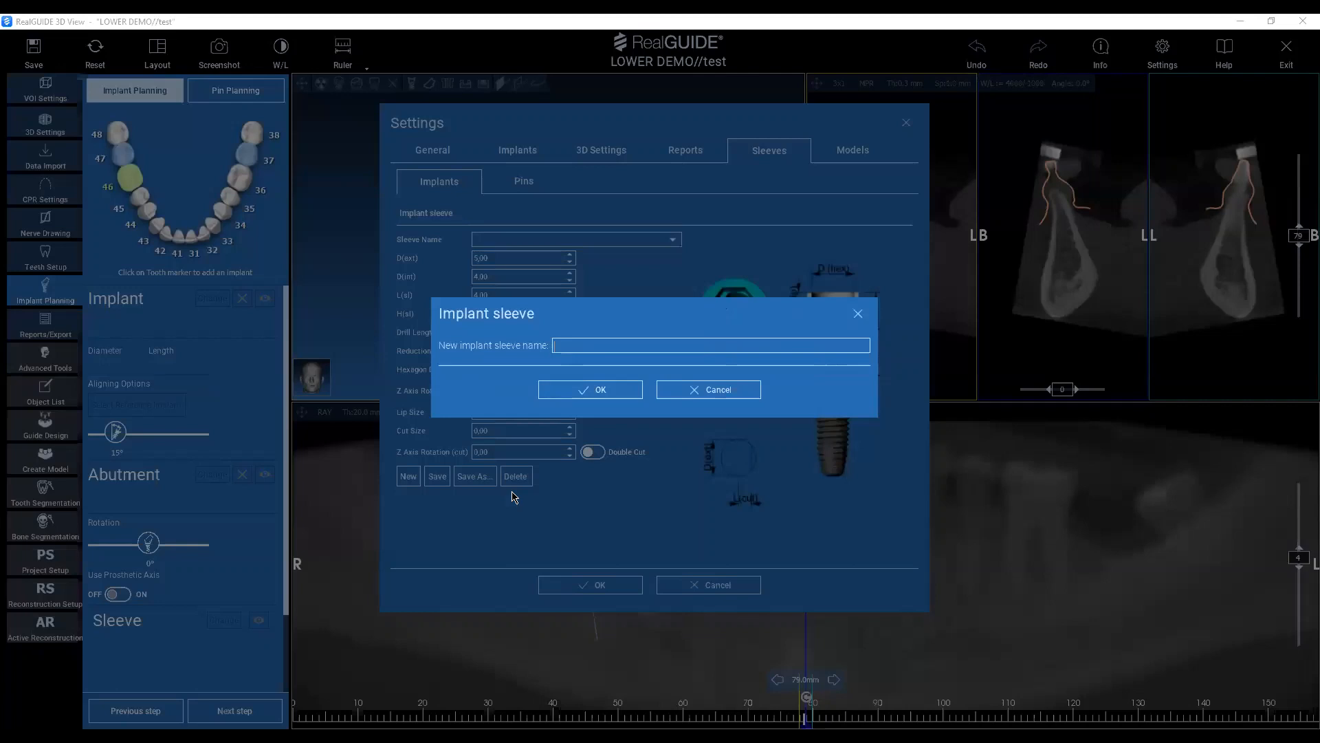
{"action": "left_click", "coordinate": [596, 391]}
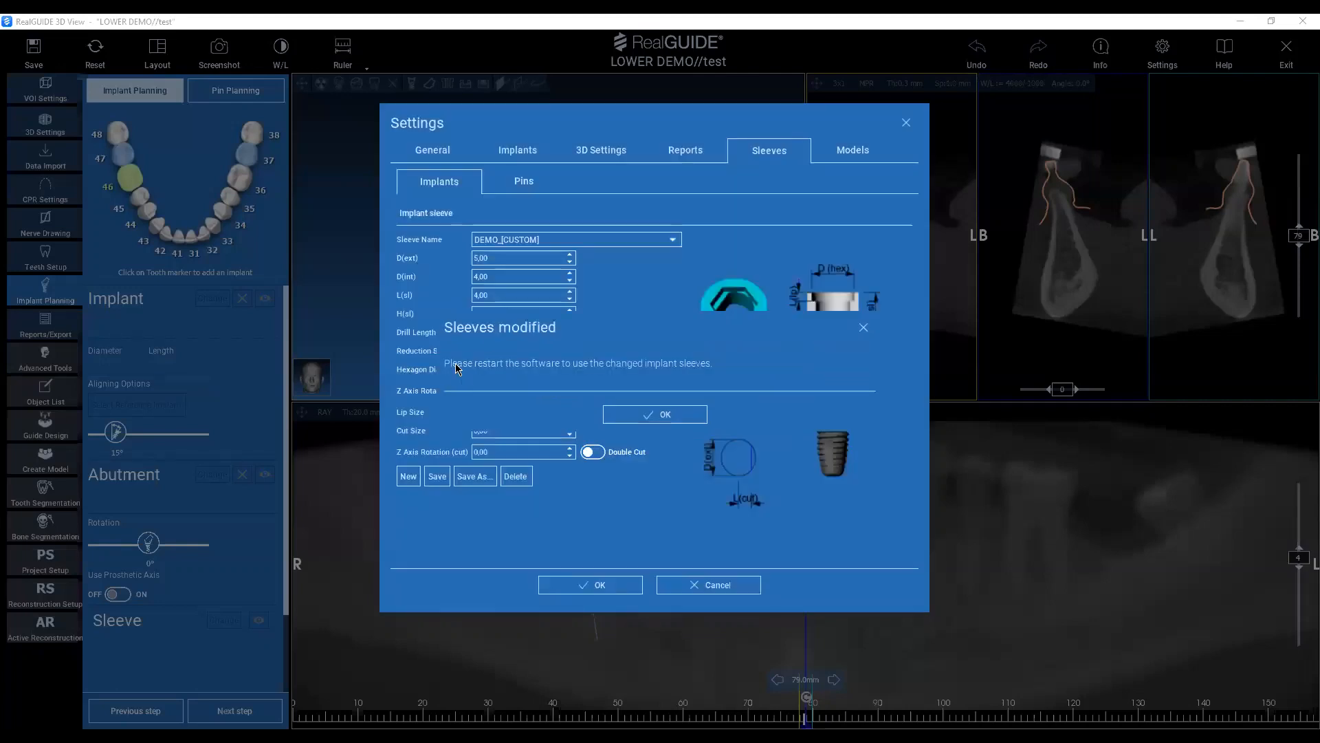
{"action": "left_click", "coordinate": [647, 418]}
{"action": "left_click", "coordinate": [621, 586]}
{"action": "left_click", "coordinate": [630, 424]}
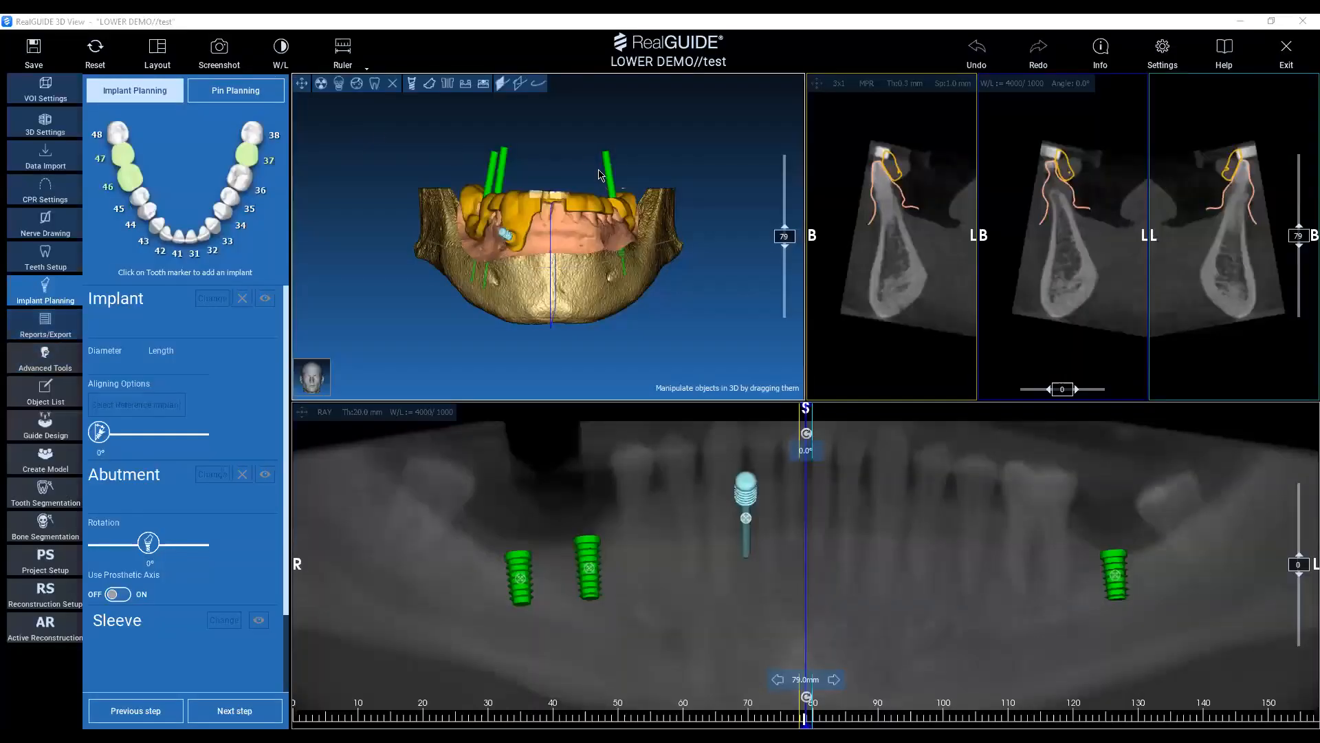
Hide the bone surface and the Surgical Guide in the 3D view, and return to implant planning.
{"action": "left_click", "coordinate": [392, 83]}
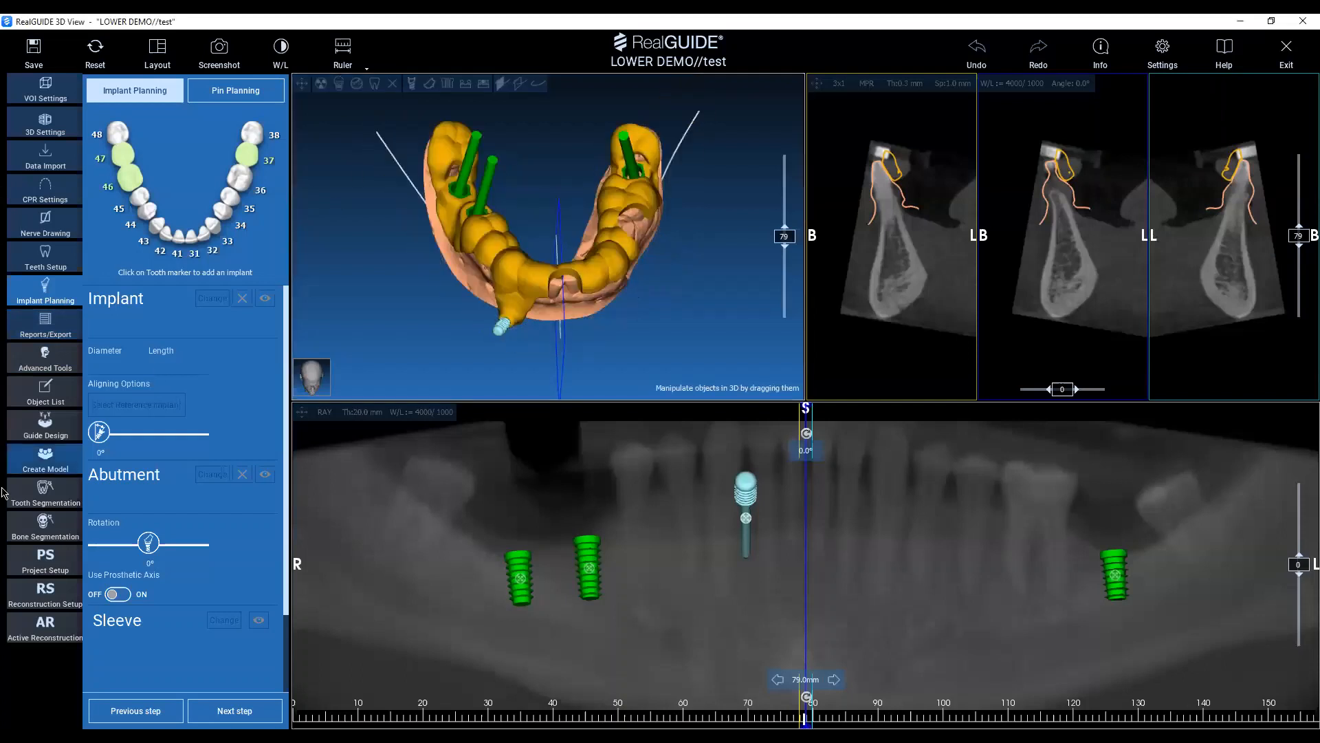
{"action": "left_click", "coordinate": [45, 392]}
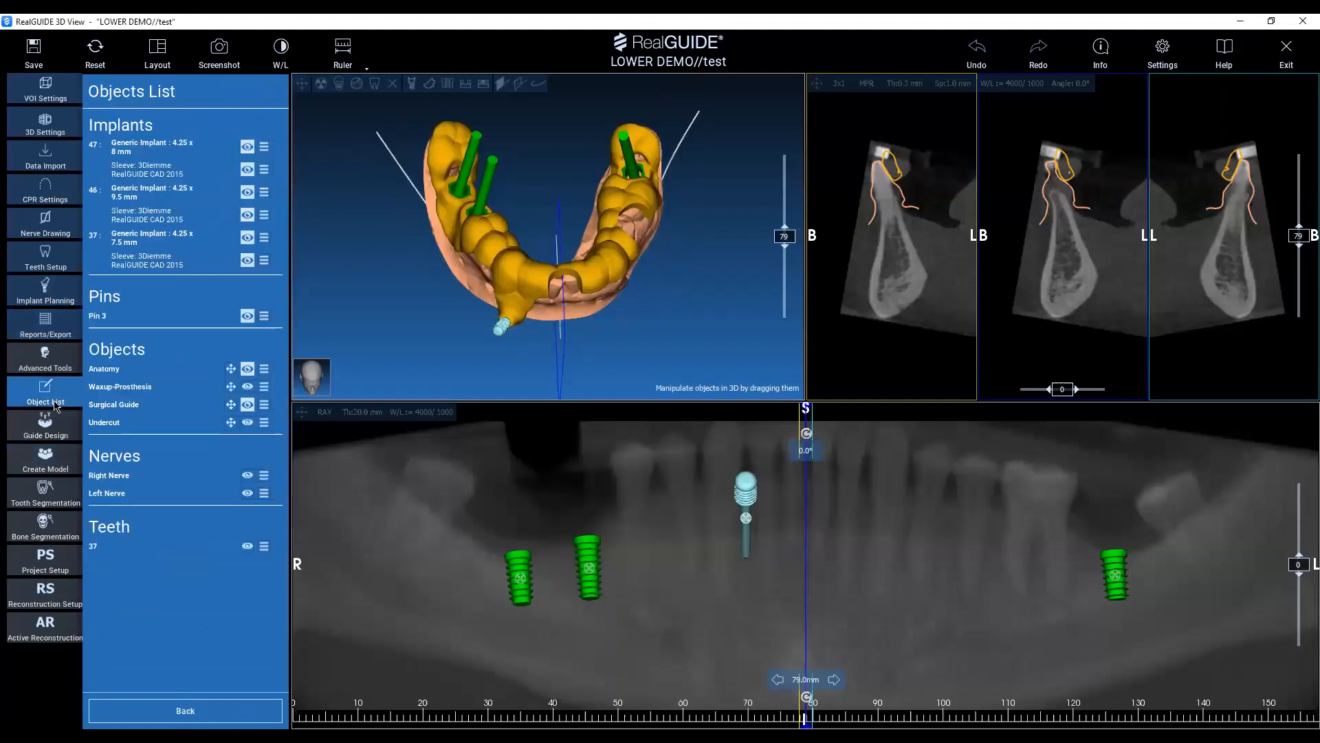
{"action": "left_click", "coordinate": [249, 406]}
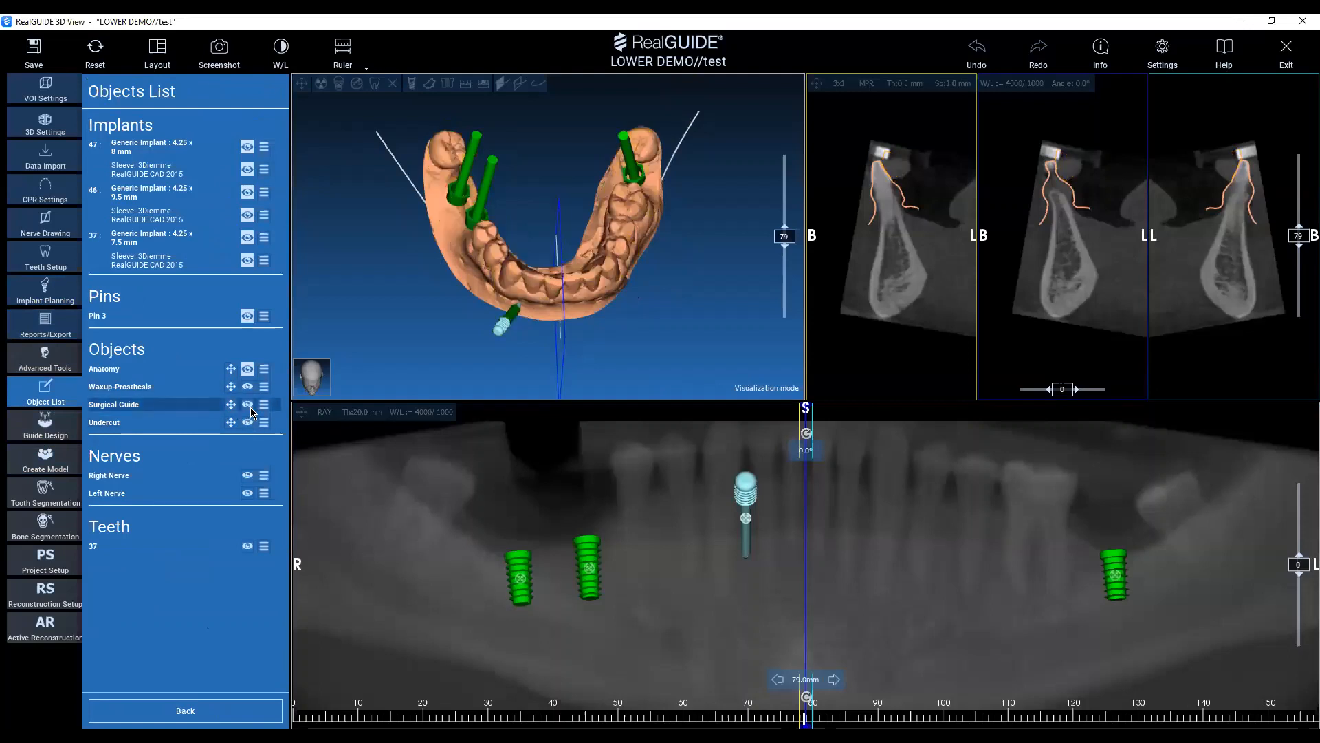
{"action": "mouse_move", "coordinate": [553, 241]}
{"action": "middle_mouse_down"}
{"action": "mouse_move", "coordinate": [569, 282]}
{"action": "mouse_move", "coordinate": [547, 256]}
{"action": "middle_mouse_up"}
{"action": "scroll", "coordinate": [562, 294], "scroll_direction": "up", "scroll_amount": 3}
{"action": "left_click", "coordinate": [65, 292]}
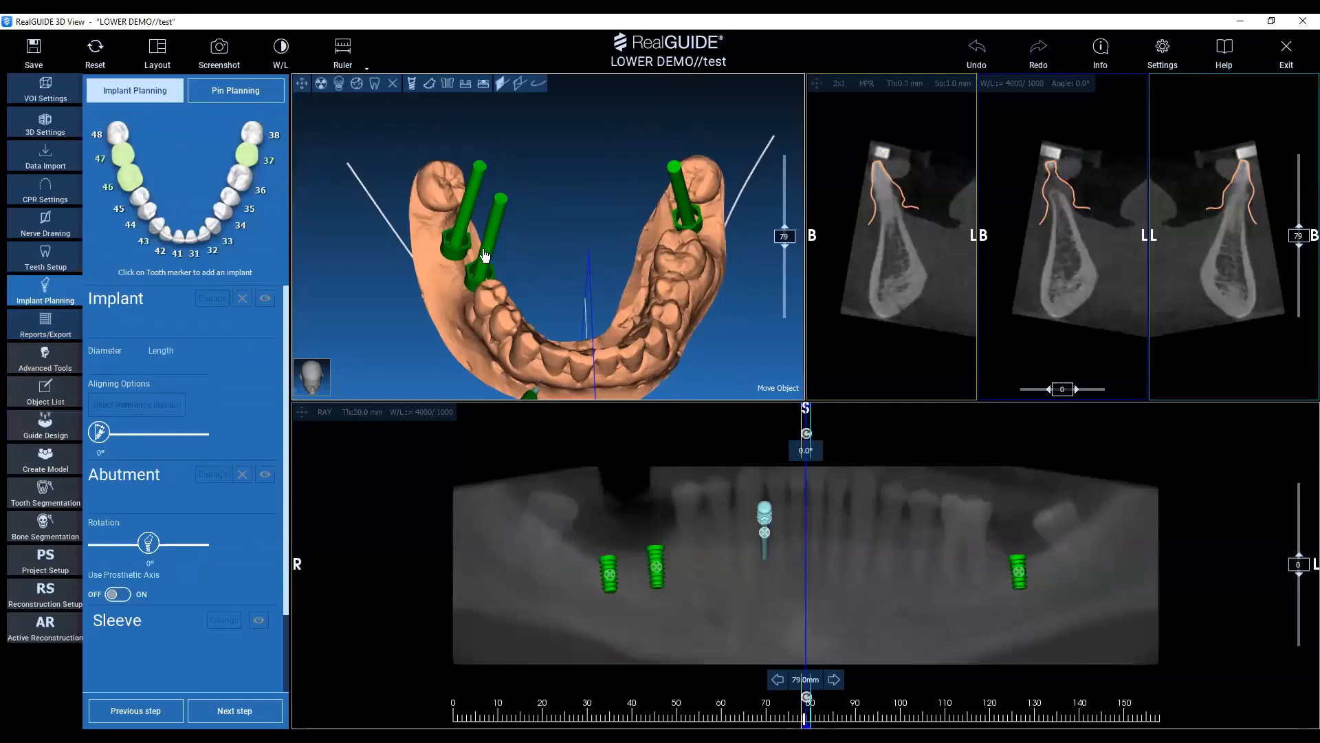
Select the implant at tooth 46 and choose the CUSTOM sleeve model DEMO_[CUSTOM] in the implant library.
{"action": "left_click", "coordinate": [493, 230]}
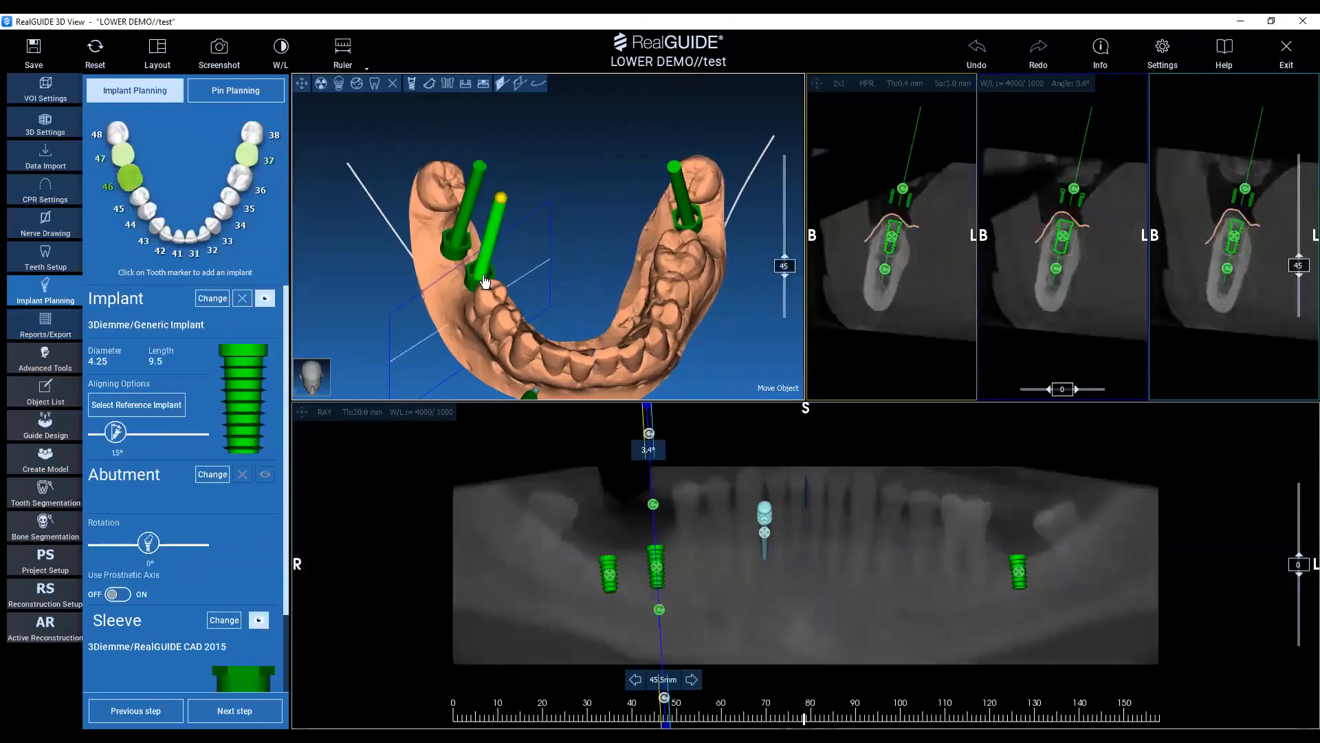
{"action": "left_click", "coordinate": [223, 622]}
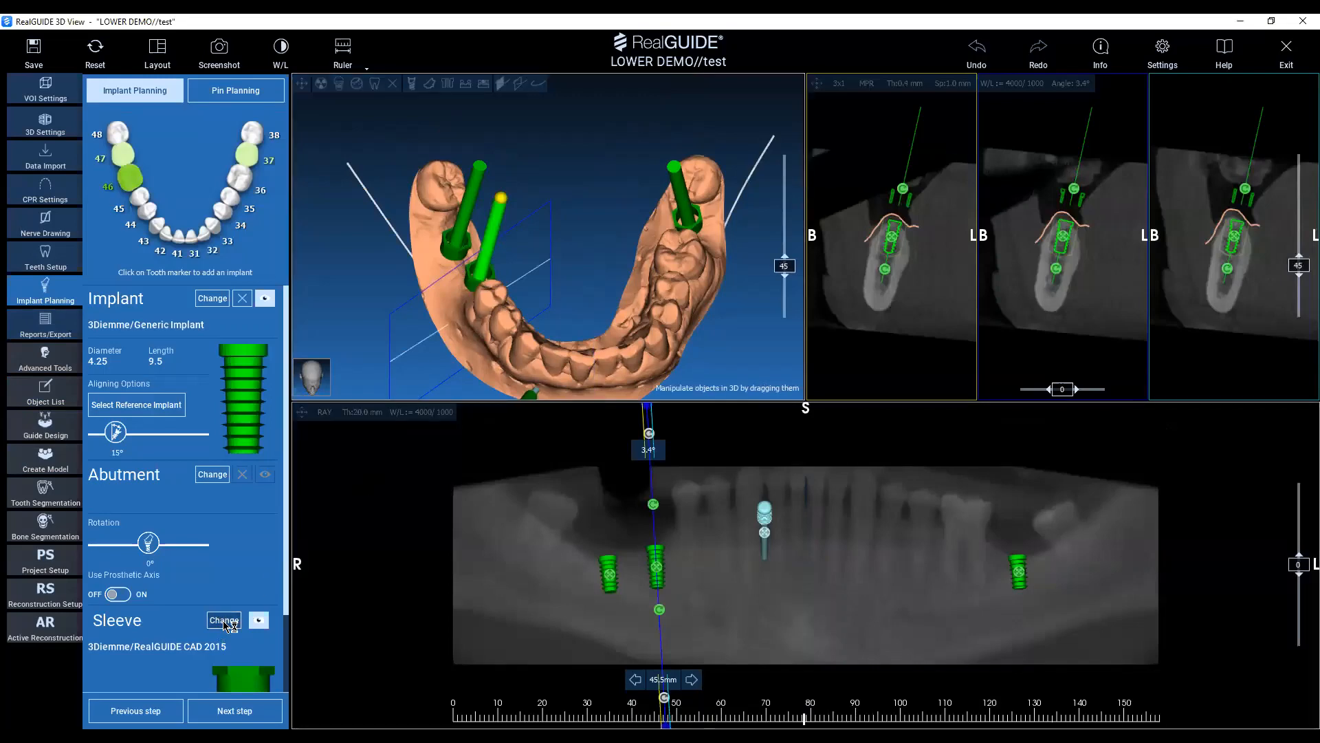
{"action": "scroll", "coordinate": [993, 289], "scroll_direction": "down", "scroll_amount": 3}
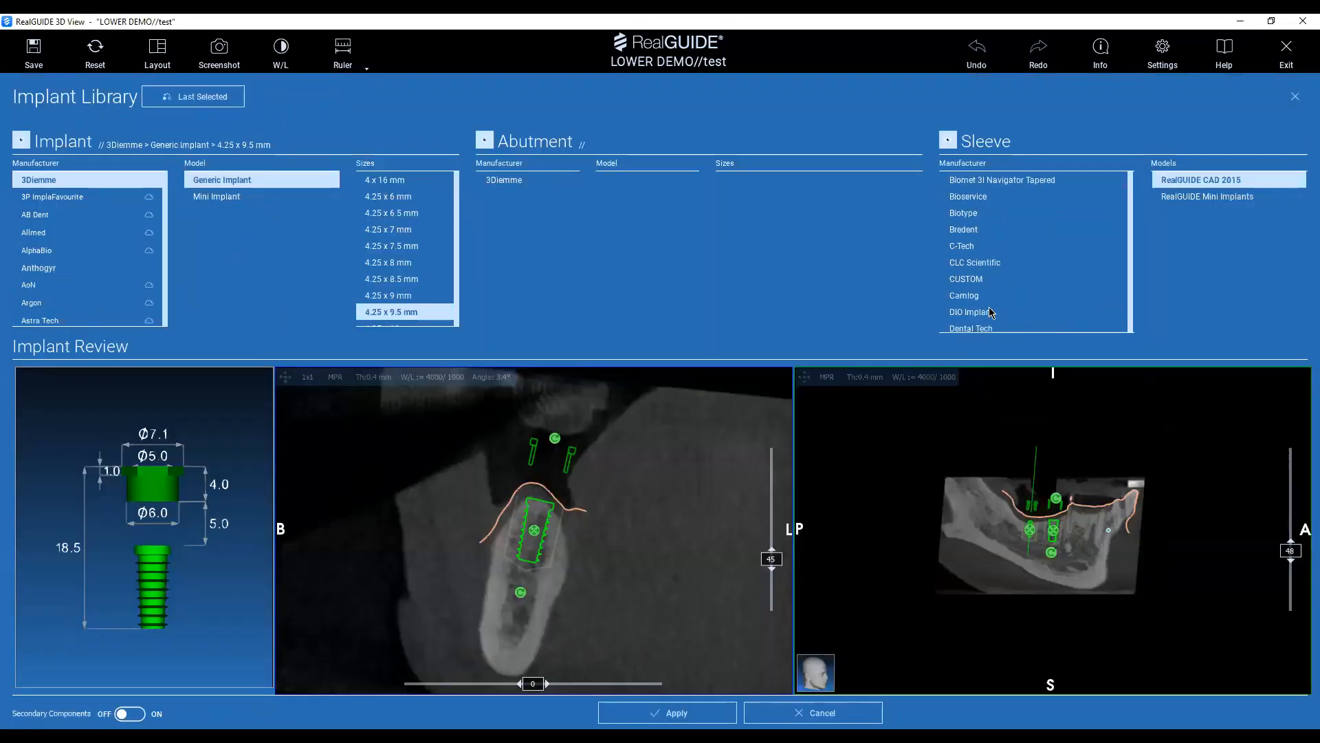
{"action": "left_click", "coordinate": [986, 279]}
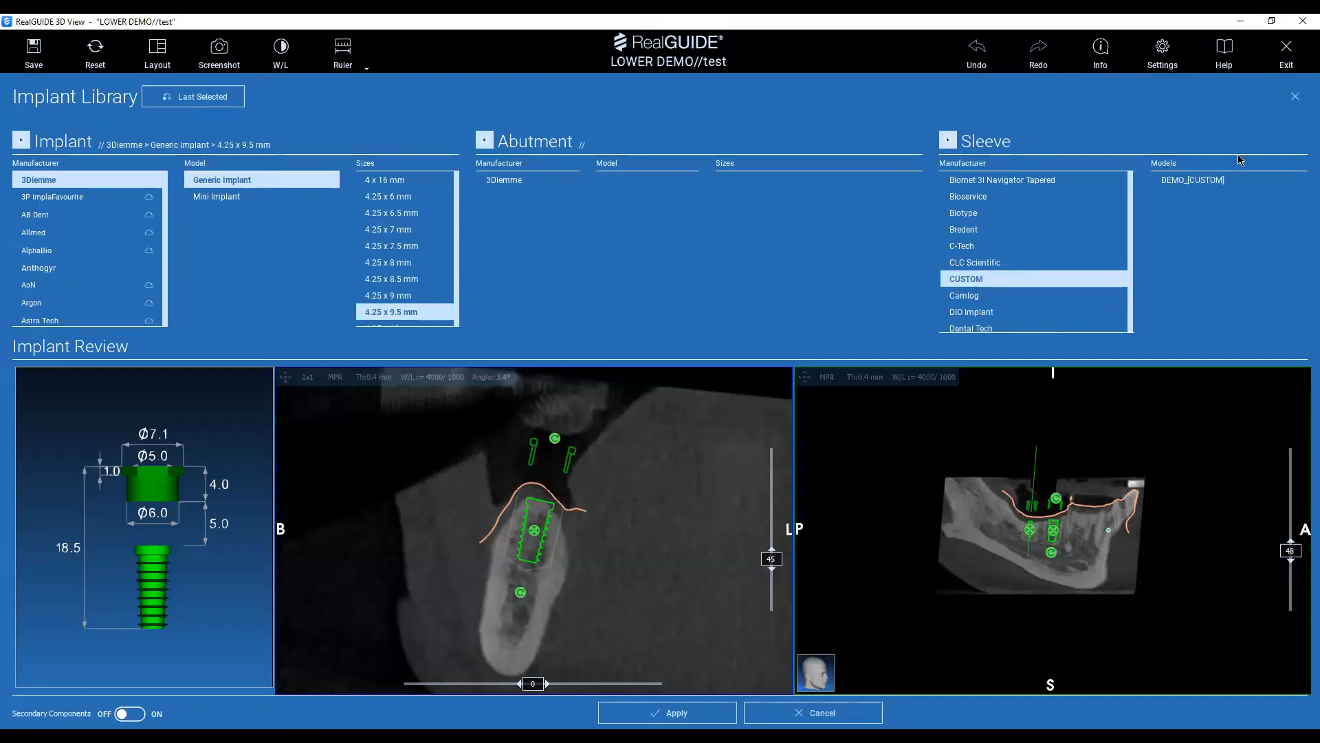
{"action": "left_click", "coordinate": [1203, 185]}
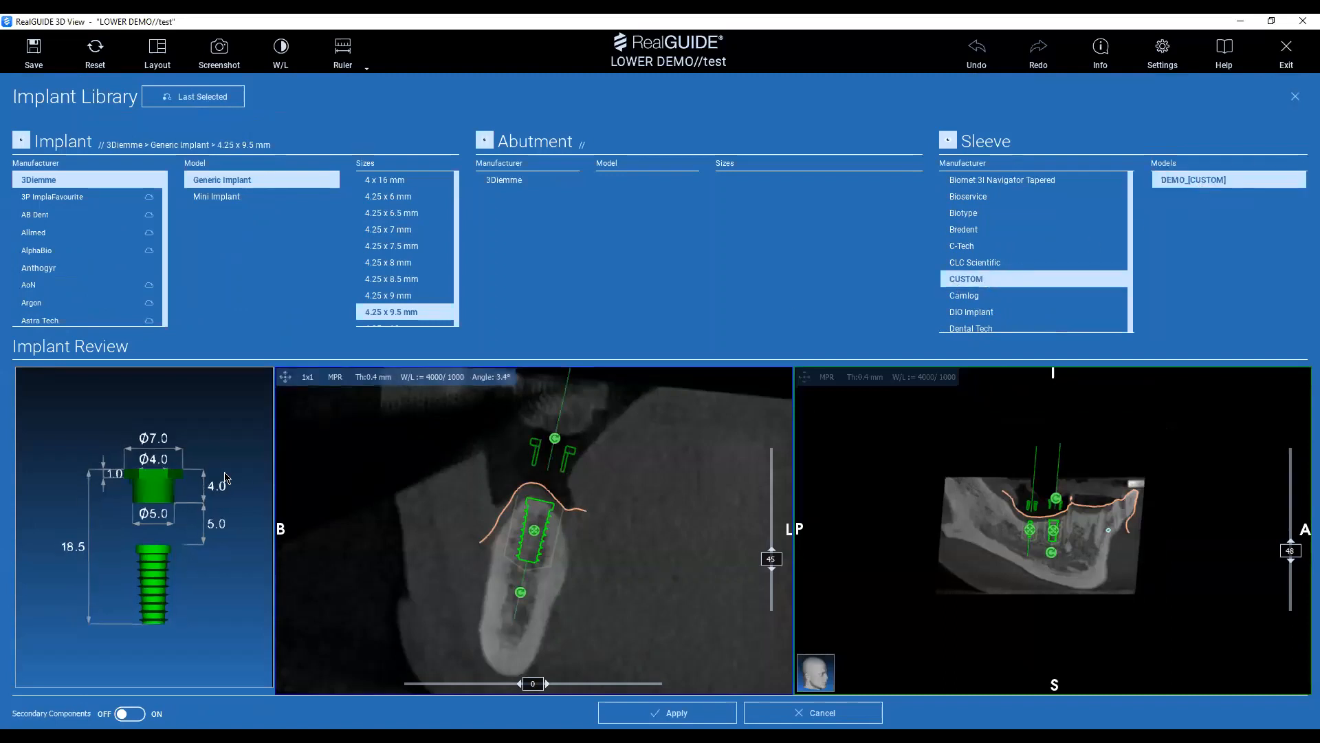
Inspect the shape and dimensions of the custom sleeve from several angles in the 3D implant preview.
{"action": "left_click_drag", "start_coordinate": [225, 472], "coordinate": [199, 490]}
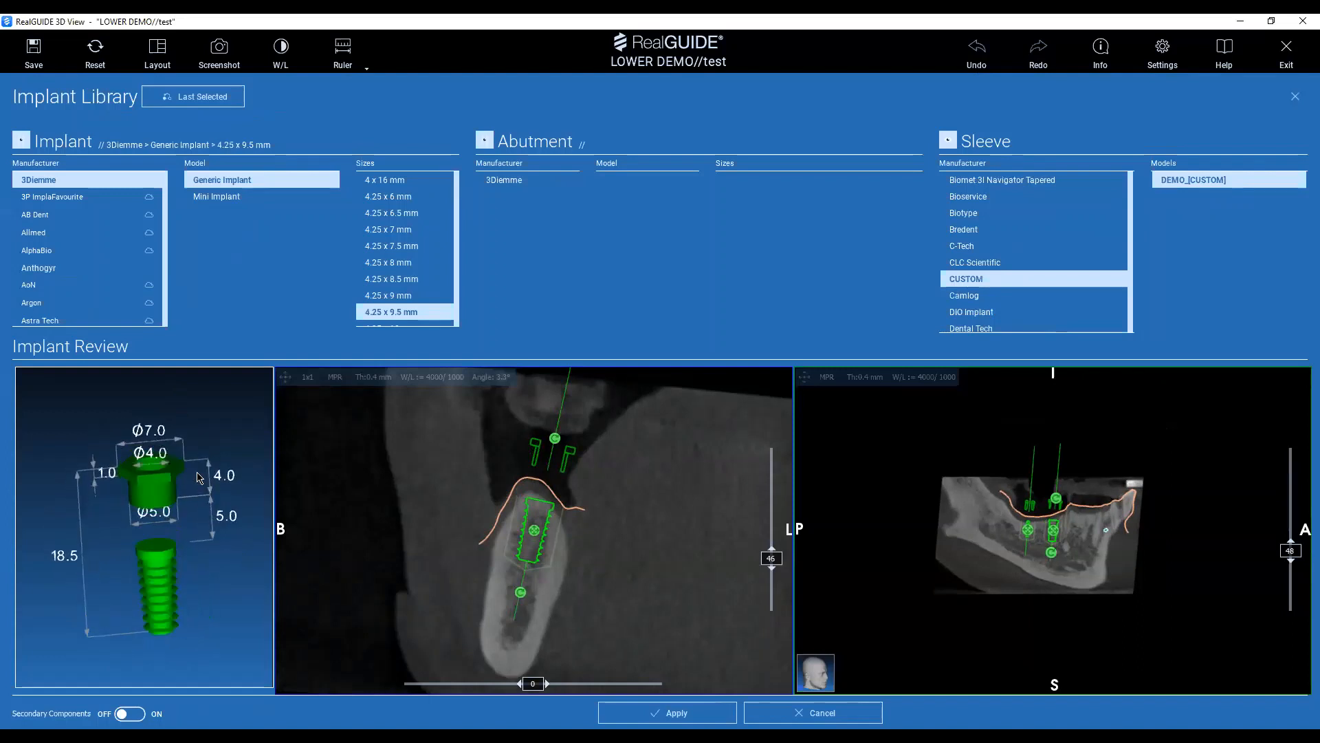
{"action": "scroll", "coordinate": [137, 507], "scroll_direction": "up", "scroll_amount": 3}
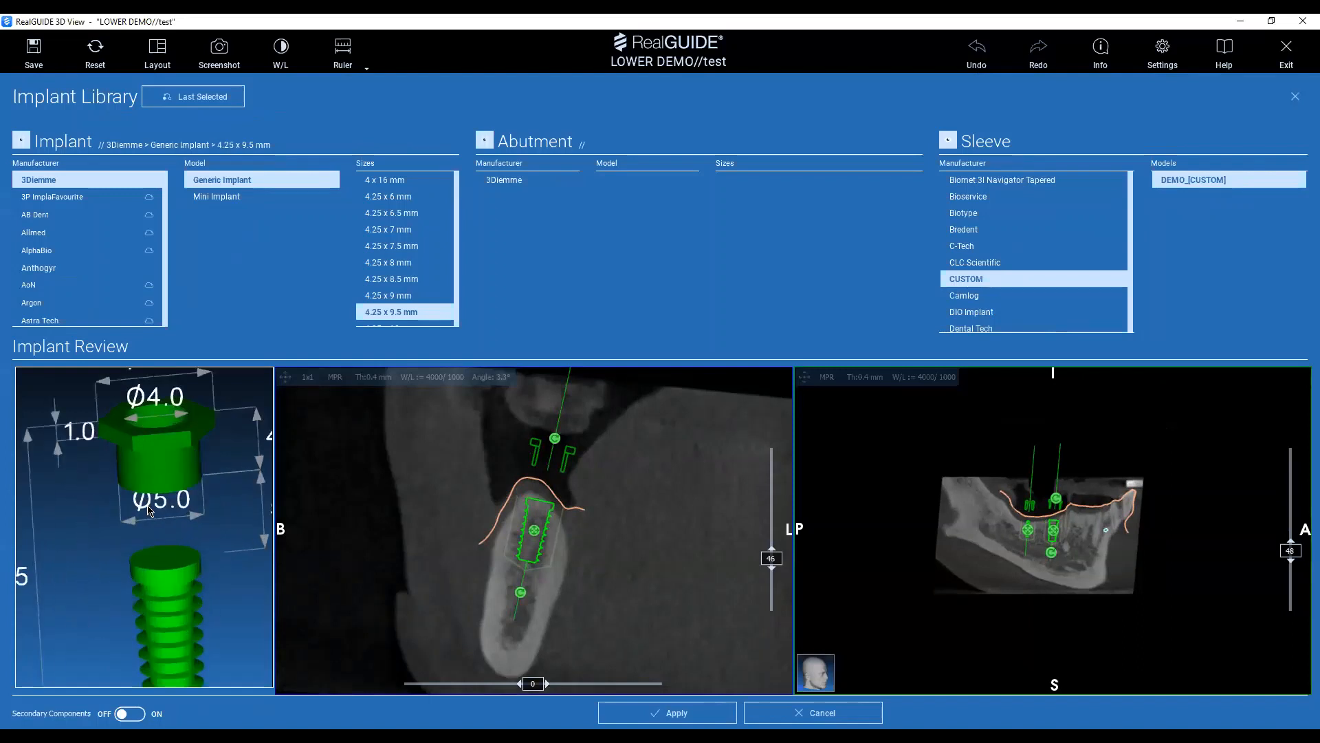
{"action": "middle_click_drag", "start_coordinate": [208, 548], "coordinate": [180, 587]}
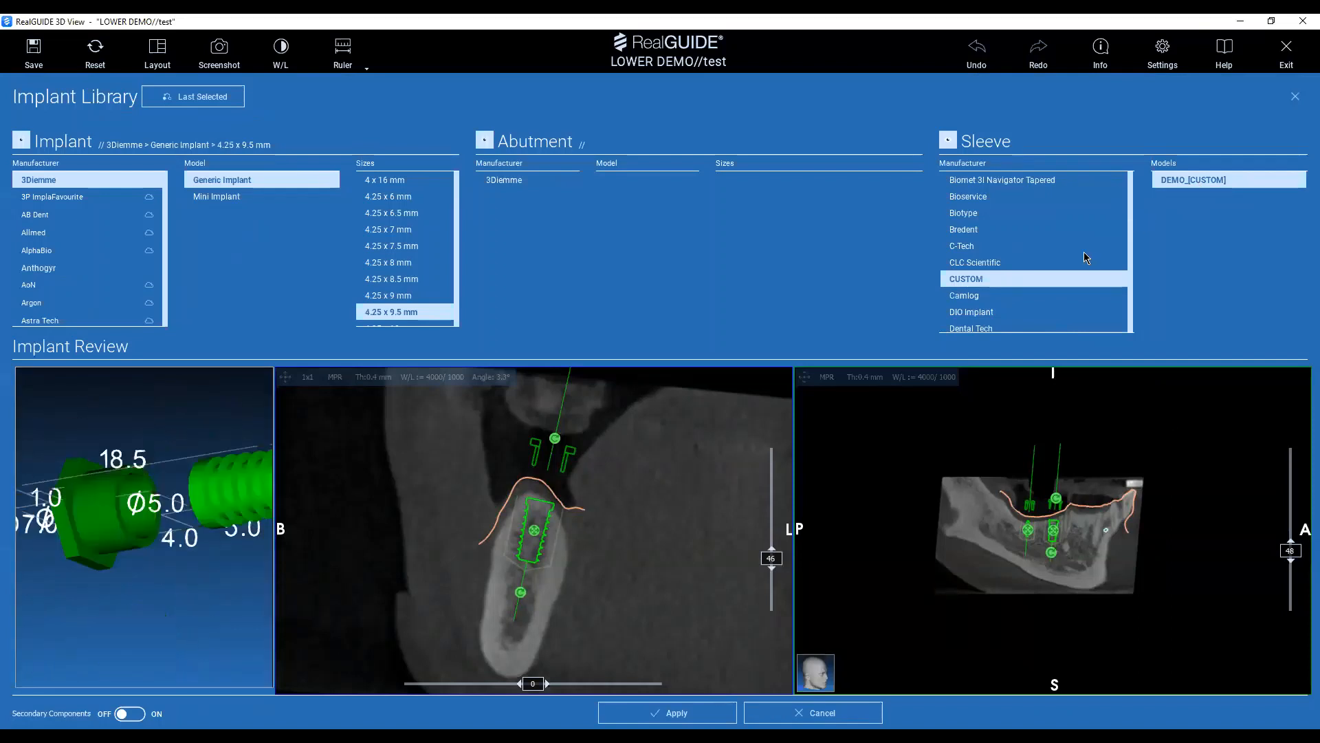
{"action": "scroll", "coordinate": [1084, 252], "scroll_direction": "up", "scroll_amount": 2}
{"action": "left_click_drag", "start_coordinate": [145, 506], "coordinate": [197, 494]}
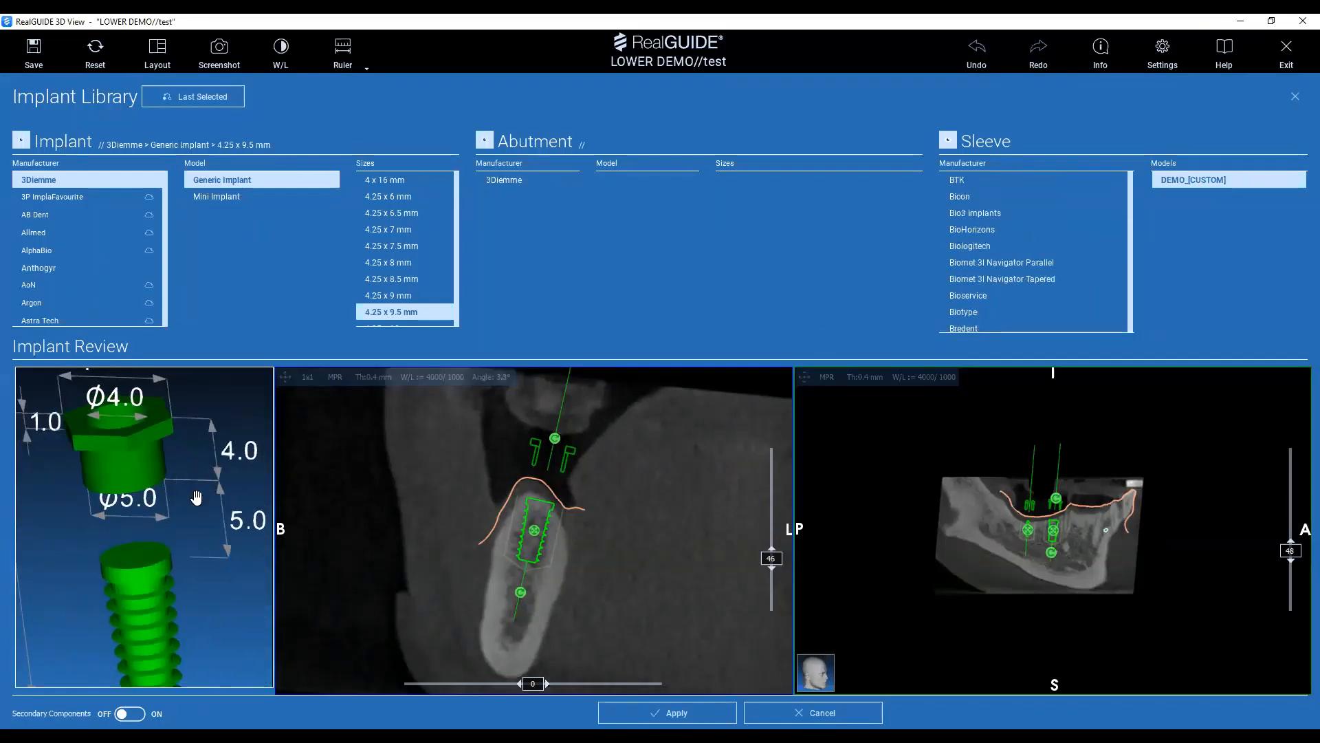
{"action": "middle_click_drag", "start_coordinate": [197, 494], "coordinate": [238, 505]}
{"action": "scroll", "coordinate": [1009, 221], "scroll_direction": "up", "scroll_amount": 3}
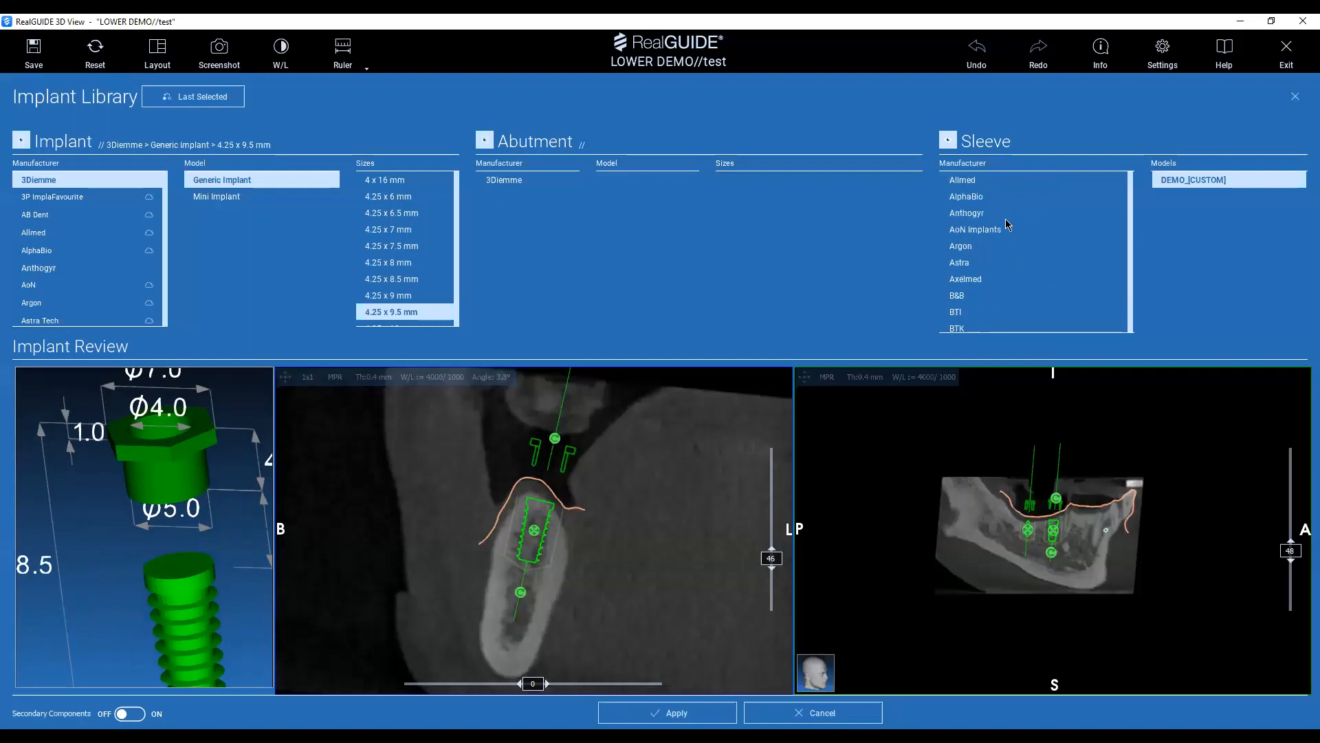
Switch the sleeve back to 3Diemme RealGUIDE CAD 2015 and leave the implant library without applying changes.
{"action": "scroll", "coordinate": [1005, 219], "scroll_direction": "up", "scroll_amount": 1}
{"action": "left_click", "coordinate": [990, 198]}
{"action": "left_click", "coordinate": [1188, 174]}
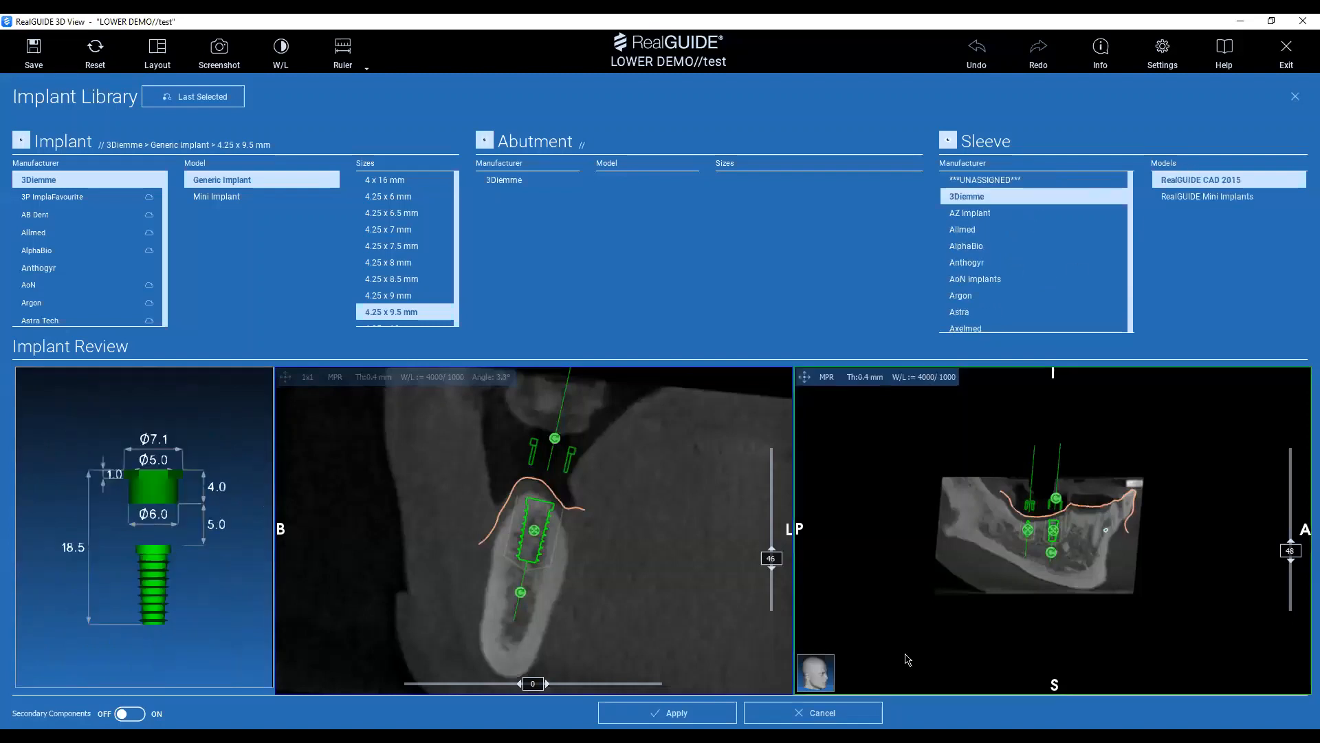
{"action": "left_click", "coordinate": [797, 713]}
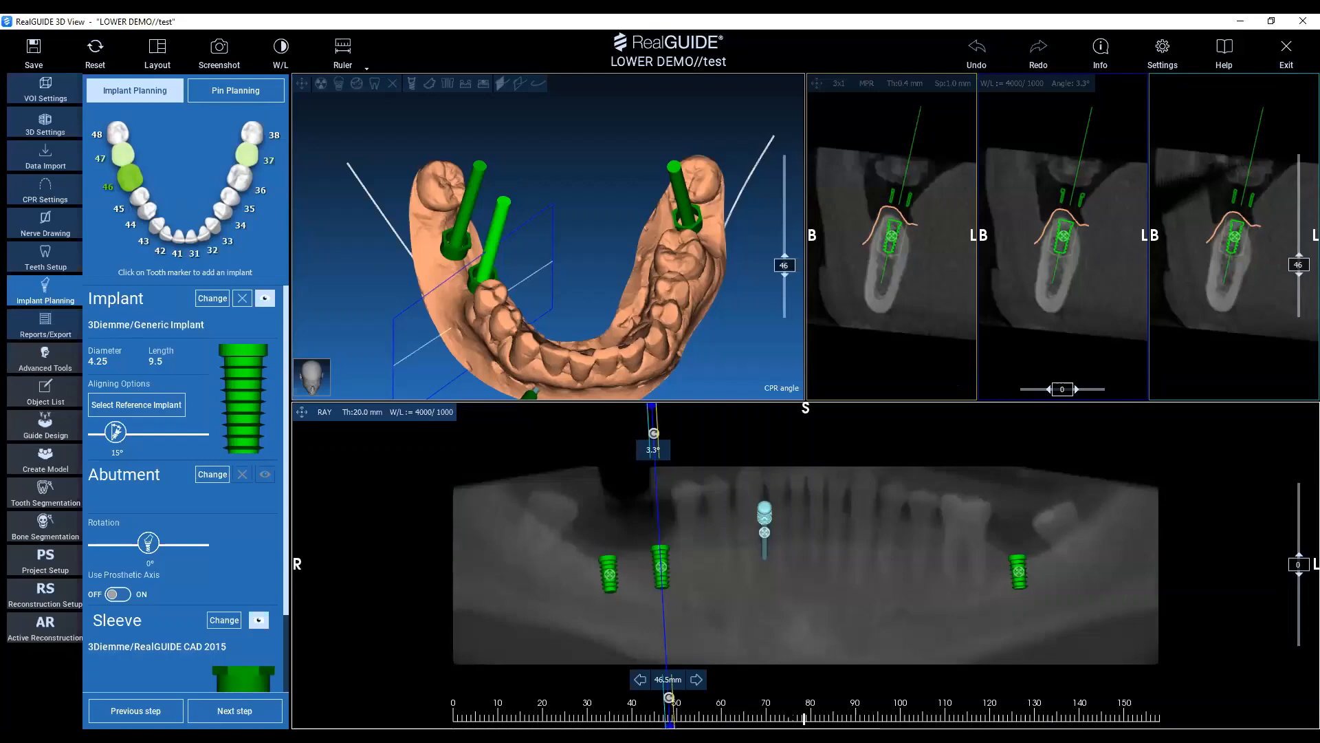
Start tooth segmentation and align the slice planes with the long axis of the lower right canine.
{"action": "left_click", "coordinate": [51, 495]}
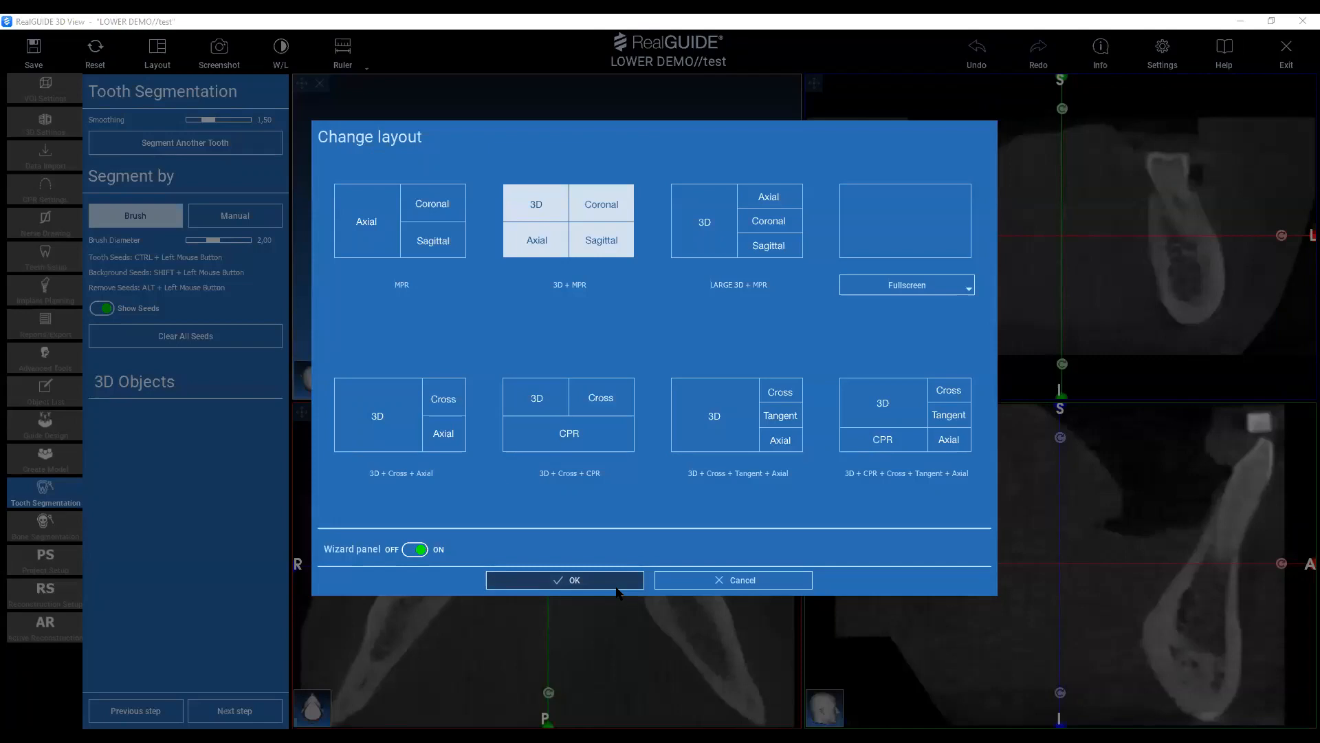
{"action": "left_click", "coordinate": [616, 587]}
{"action": "double_click", "coordinate": [498, 475]}
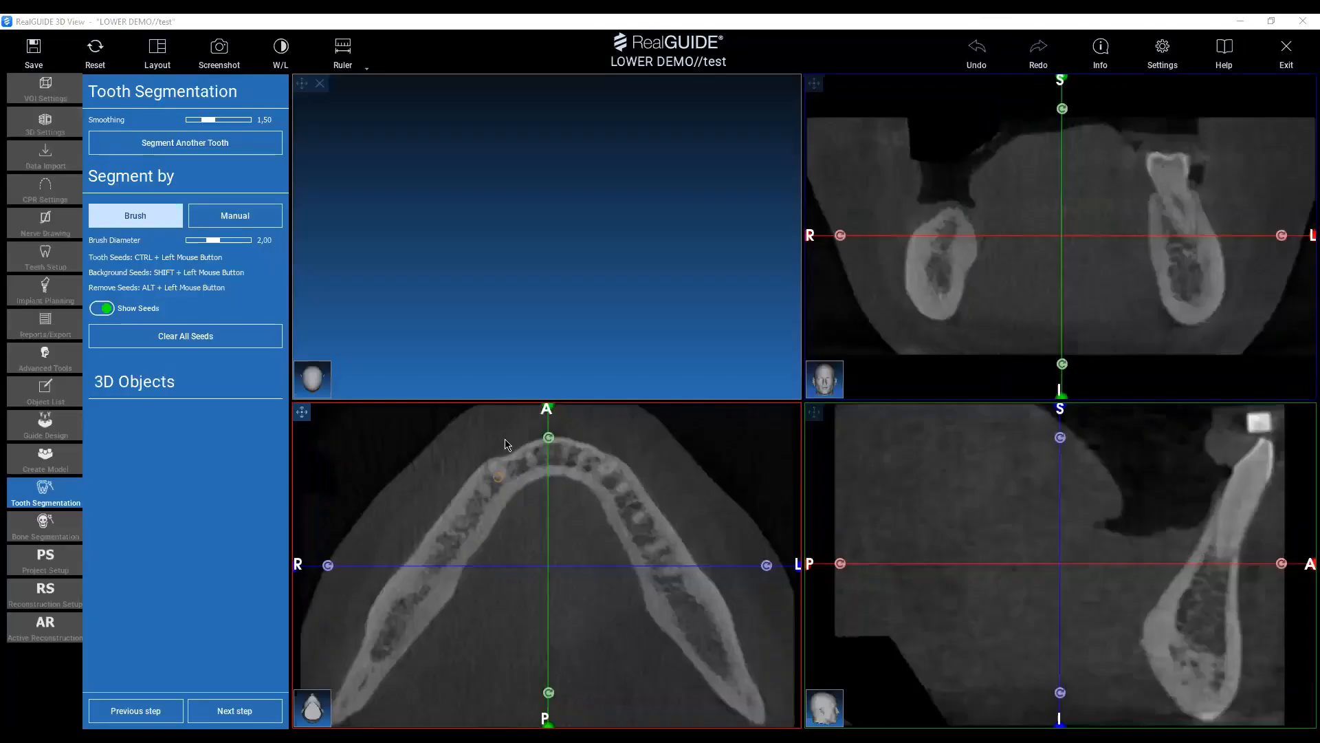
{"action": "left_click_drag", "start_coordinate": [497, 438], "coordinate": [491, 465]}
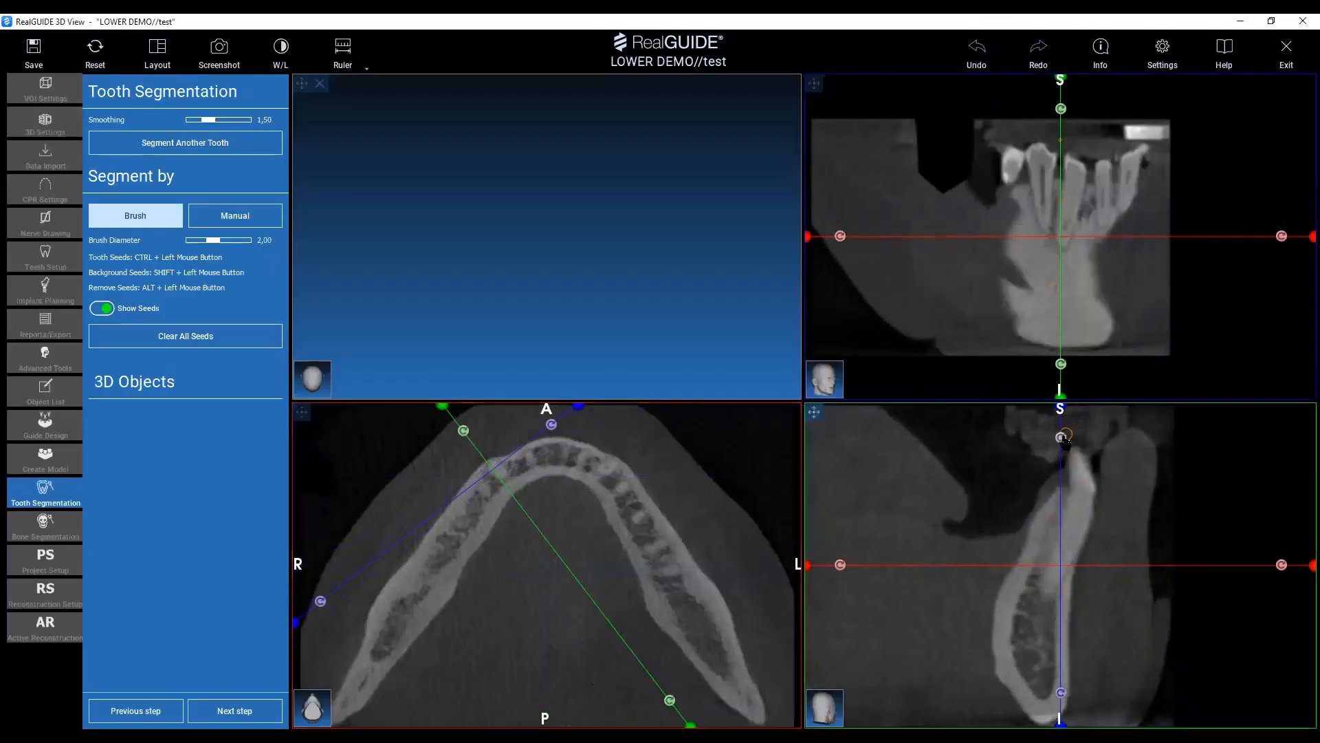
{"action": "left_click_drag", "start_coordinate": [1061, 437], "coordinate": [1101, 445]}
{"action": "double_click", "coordinate": [1080, 158]}
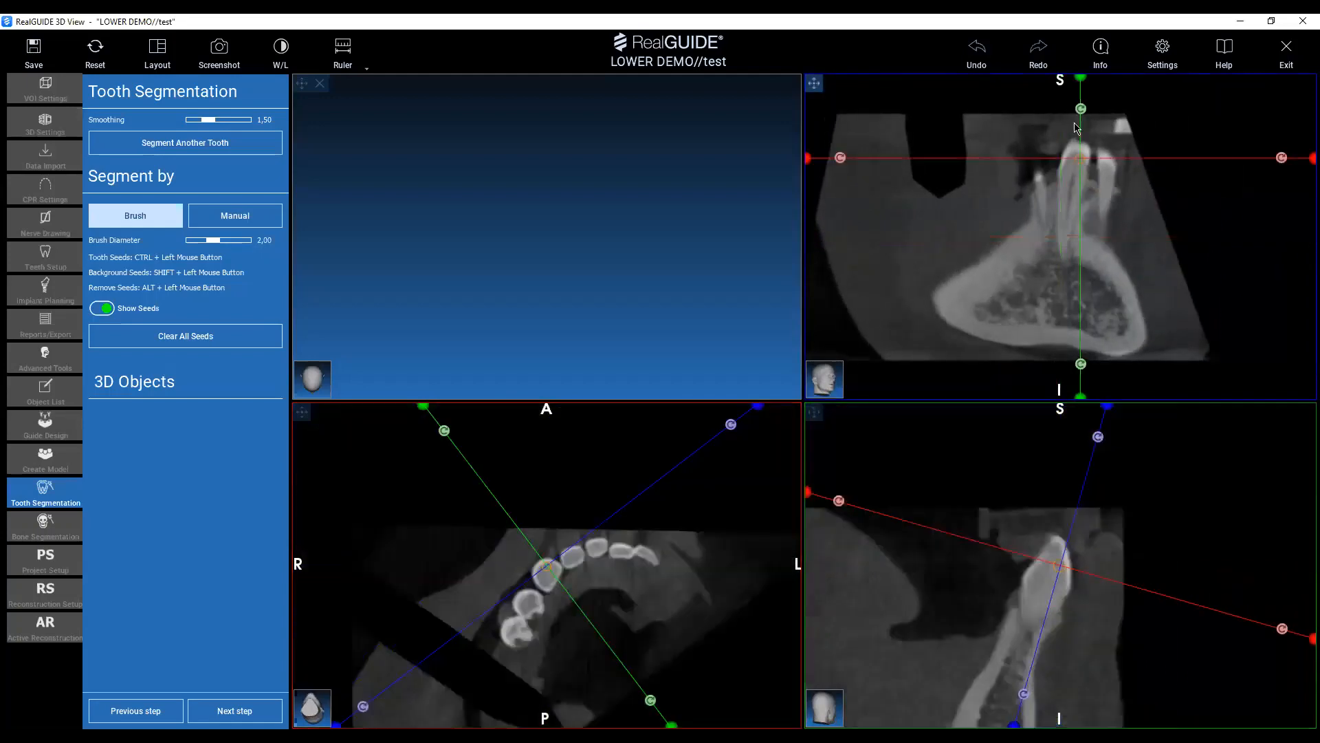
{"action": "double_click", "coordinate": [1073, 186]}
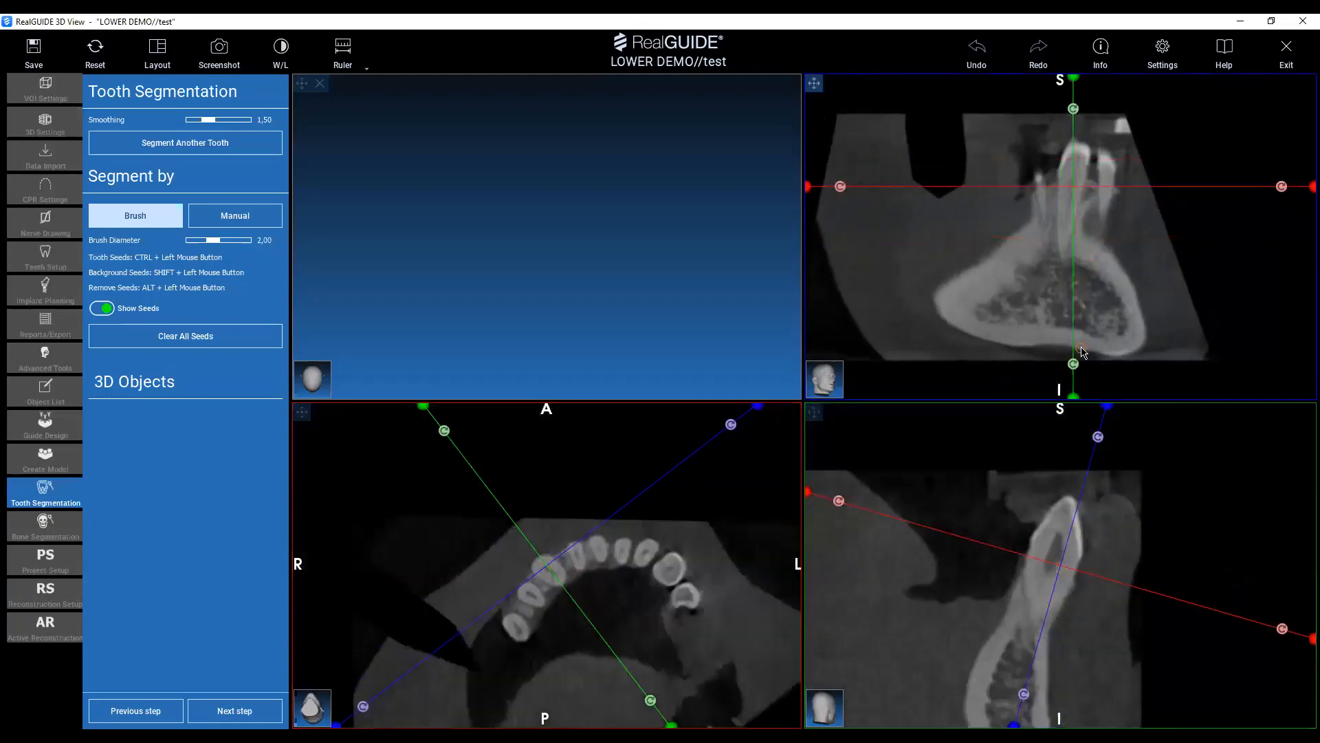
{"action": "left_click_drag", "start_coordinate": [1074, 365], "coordinate": [1048, 364]}
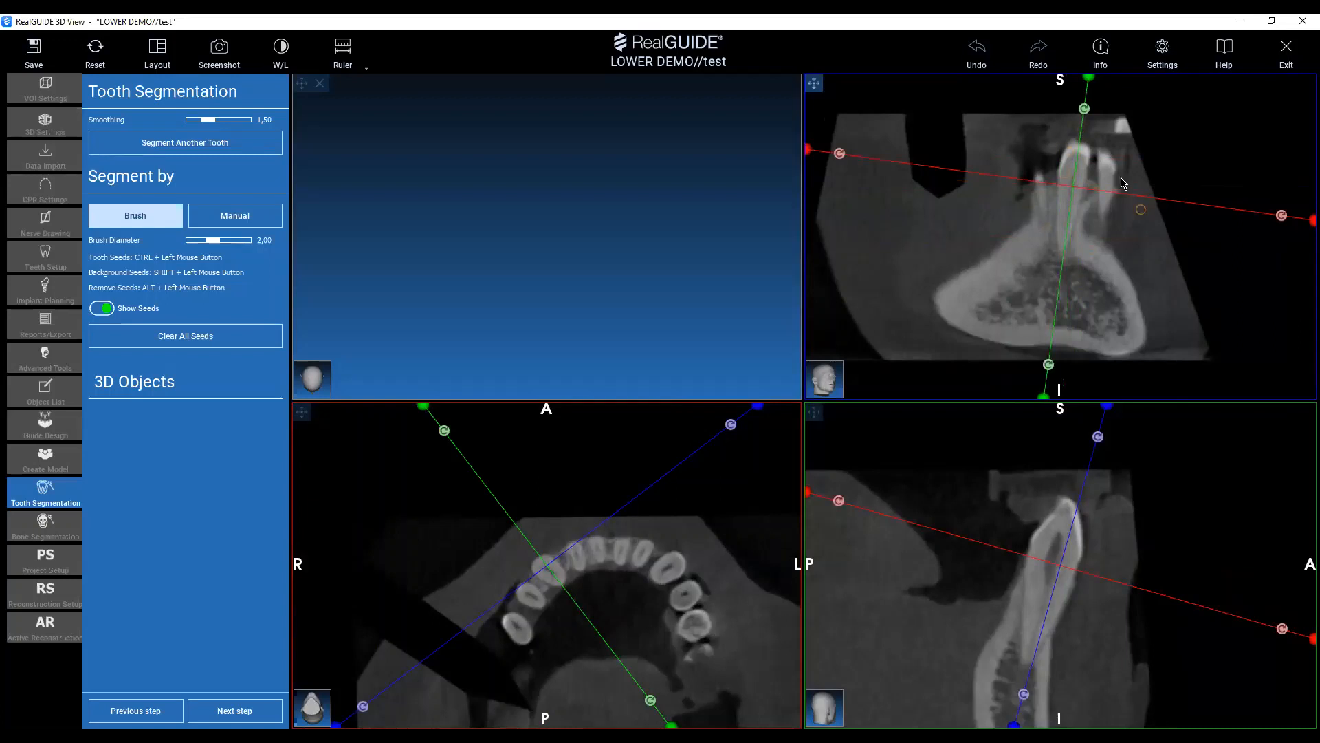
Paint tooth seeds inside the canine and background seeds around it in two cross-sections with the 2.00 brush to generate its model.
{"action": "left_click_drag", "start_coordinate": [1042, 204], "coordinate": [1061, 262], "text": "ctrl"}
{"action": "mouse_move", "coordinate": [1061, 263]}
{"action": "left_mouse_down", "text": "ctrl"}
{"action": "mouse_move", "coordinate": [1050, 213]}
{"action": "mouse_move", "coordinate": [1080, 132]}
{"action": "mouse_move", "coordinate": [1087, 205]}
{"action": "mouse_move", "coordinate": [1065, 253]}
{"action": "left_mouse_up", "text": "ctrl"}
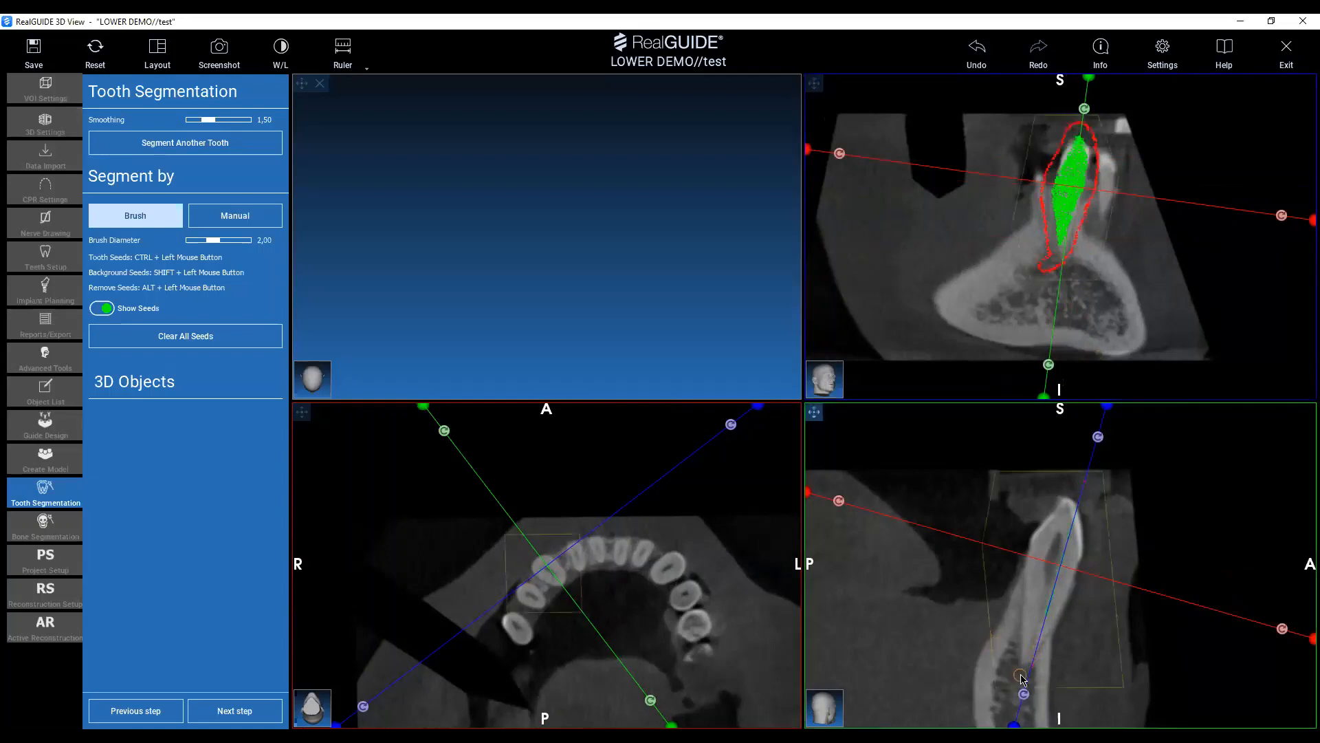
{"action": "mouse_move", "coordinate": [1023, 670]}
{"action": "left_mouse_down", "text": "ctrl"}
{"action": "mouse_move", "coordinate": [1042, 526]}
{"action": "mouse_move", "coordinate": [1062, 495]}
{"action": "mouse_move", "coordinate": [1081, 498]}
{"action": "mouse_move", "coordinate": [1083, 593]}
{"action": "mouse_move", "coordinate": [1022, 660]}
{"action": "left_mouse_up", "text": "ctrl"}
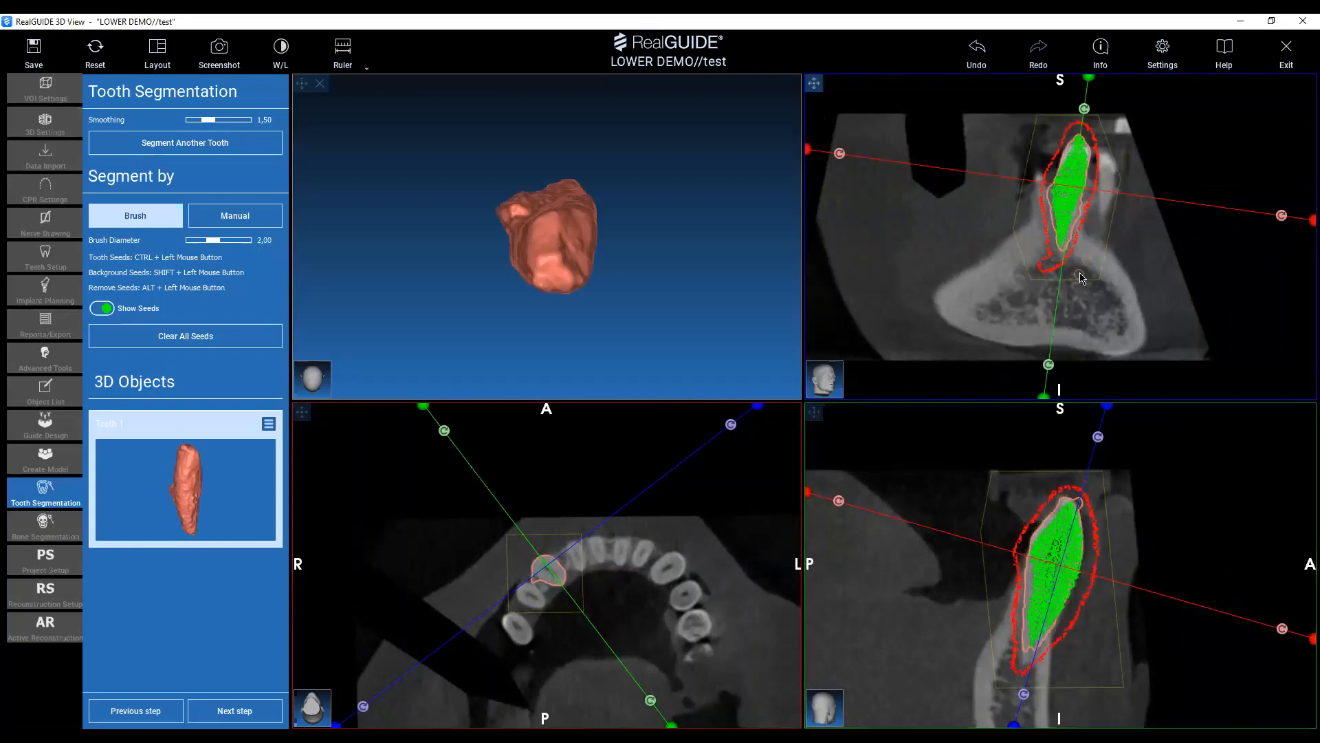
Switch to manual segmentation and draw background seeds along one side of the canine's root to correct its contour.
{"action": "scroll", "coordinate": [1059, 210], "scroll_direction": "down", "scroll_amount": 4}
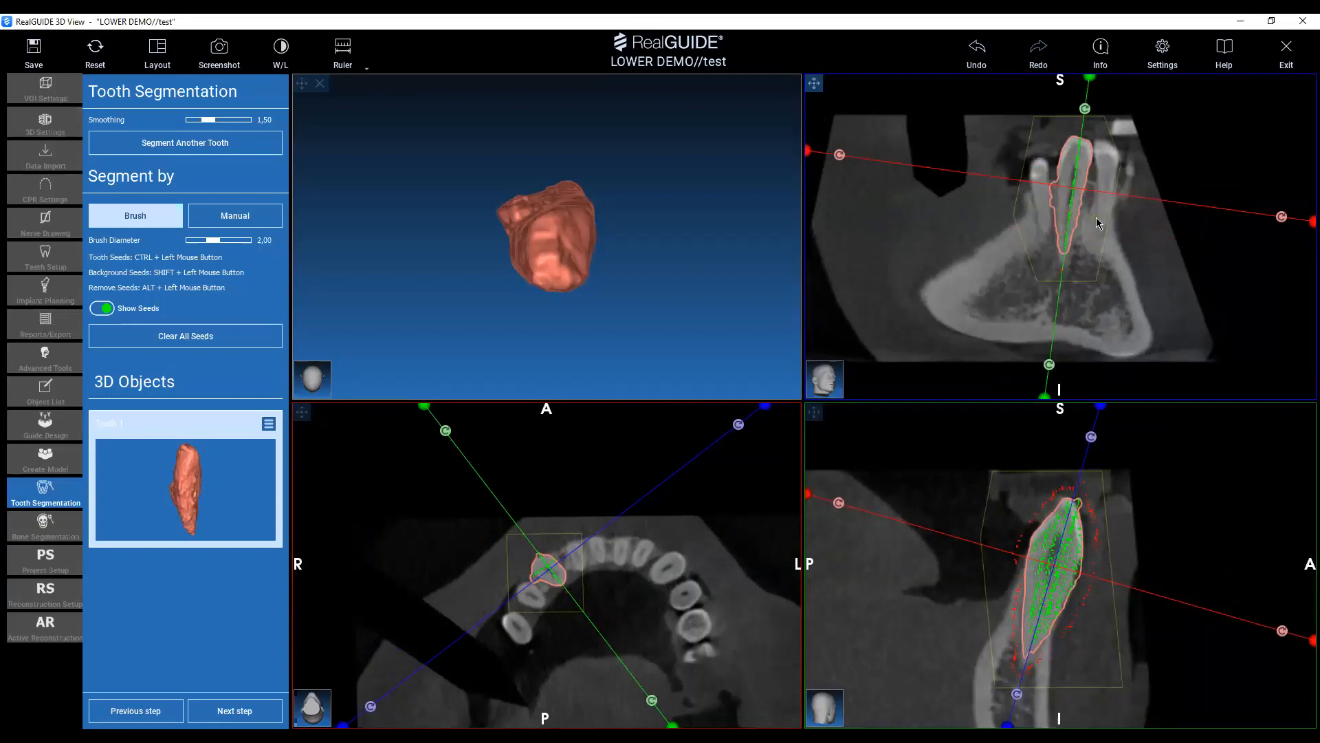
{"action": "right_click_drag", "start_coordinate": [1080, 226], "coordinate": [1075, 136]}
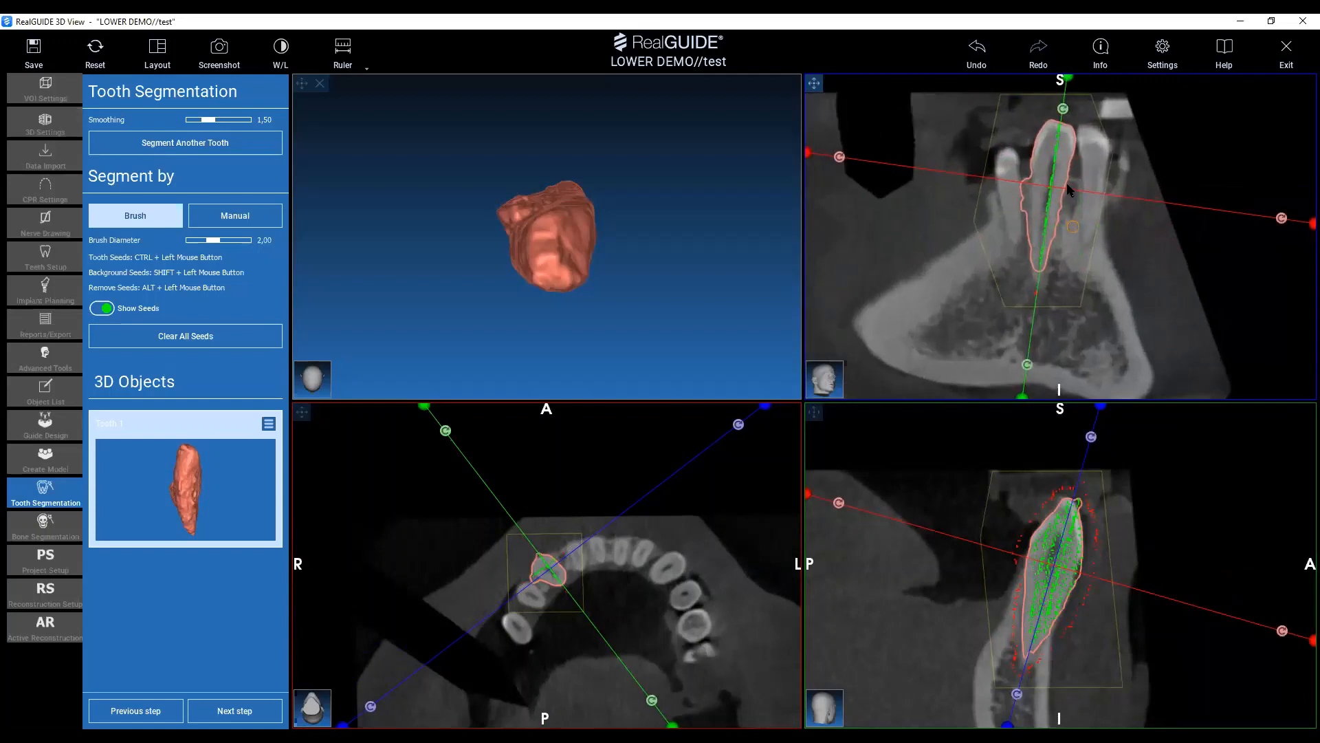
{"action": "left_click", "coordinate": [226, 218]}
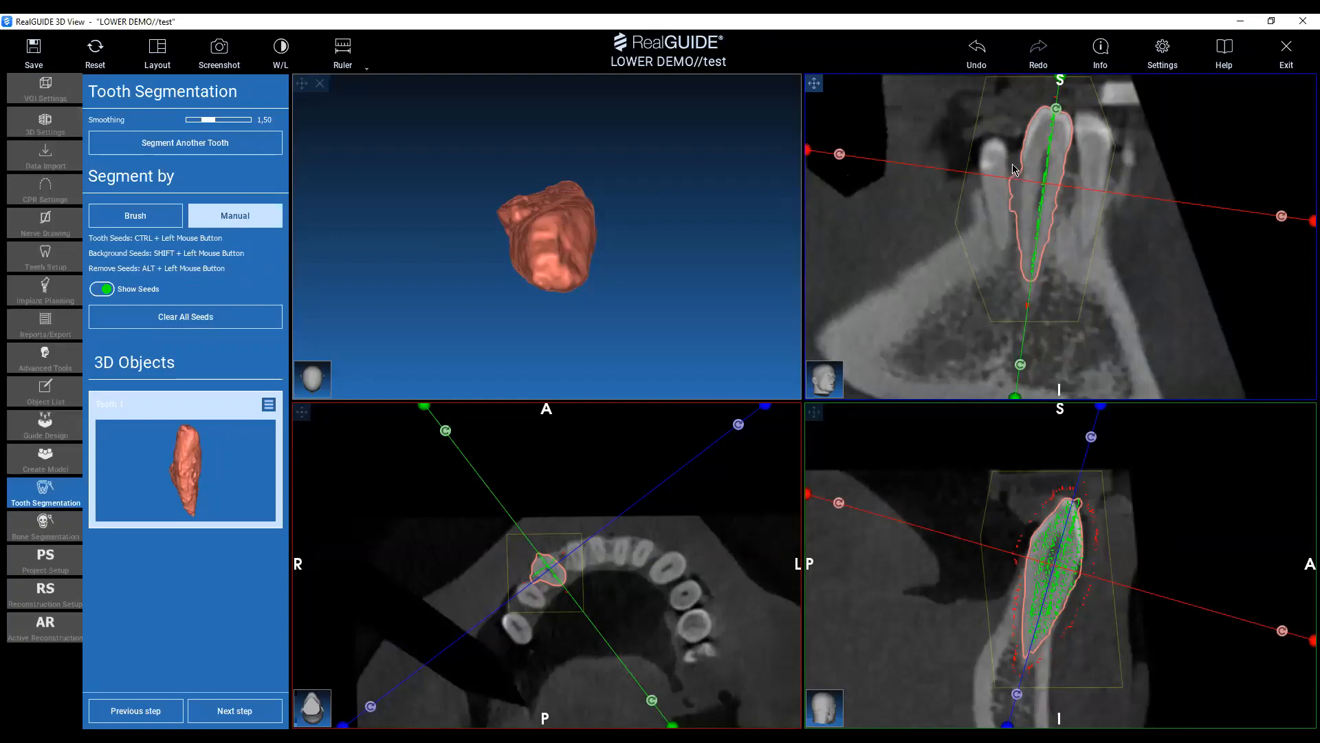
{"action": "left_click_drag", "start_coordinate": [1015, 172], "coordinate": [1015, 251], "text": "shift"}
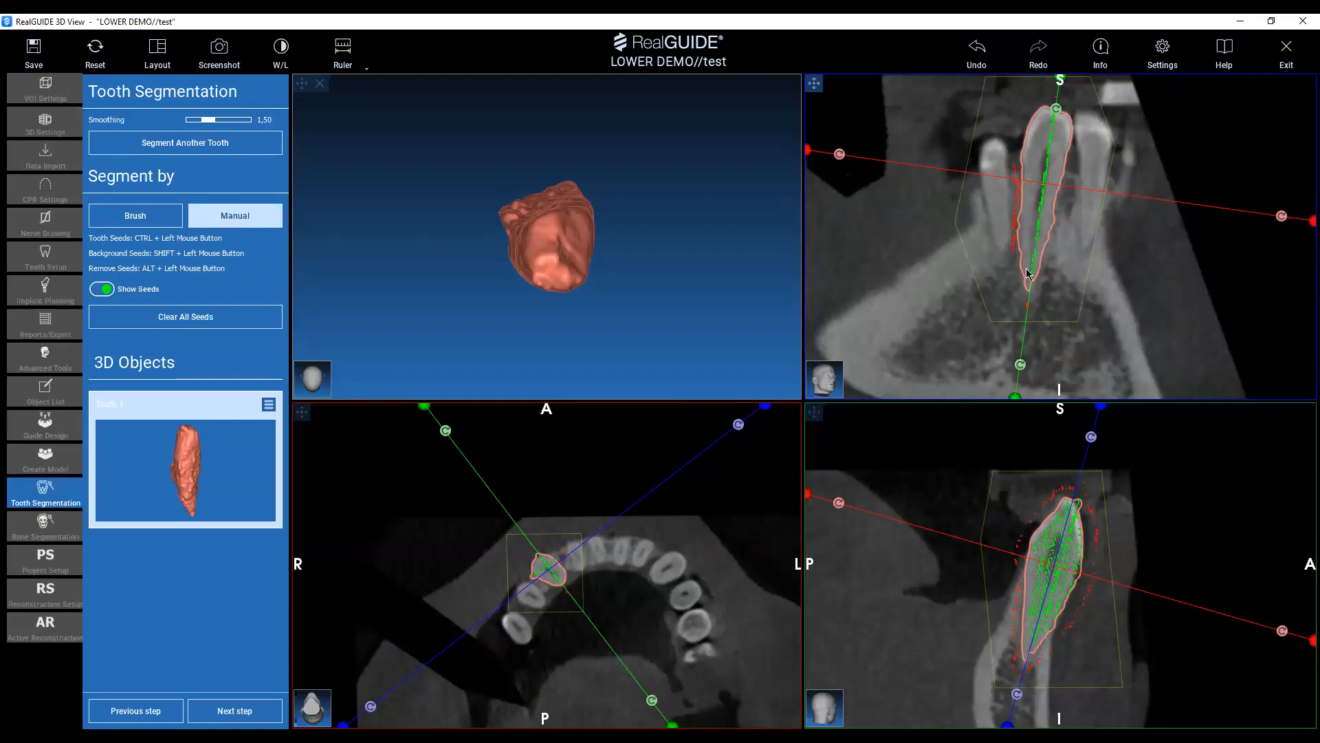
Review the canine's contour through the slices, draw seeds beside its crown tip in the cross-section and proceed to Free Form Modeling.
{"action": "scroll", "coordinate": [1036, 668], "scroll_direction": "down", "scroll_amount": 3}
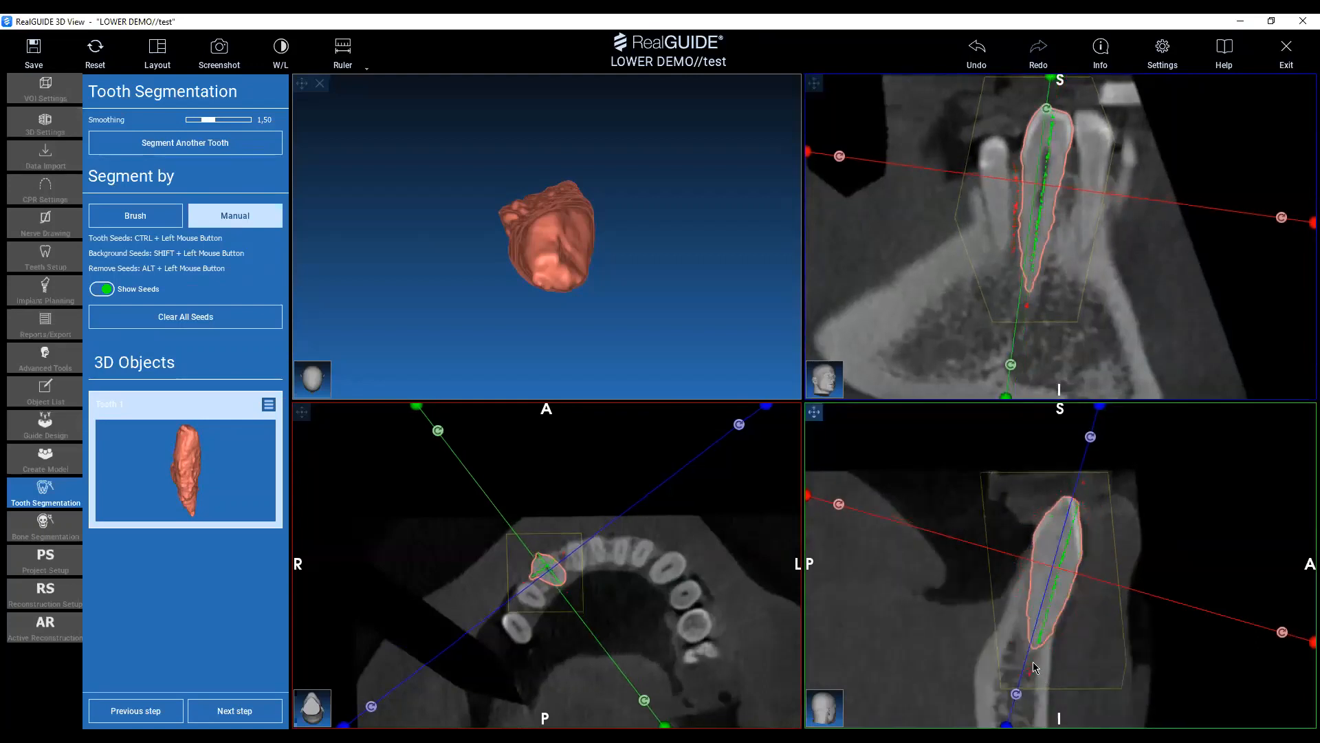
{"action": "scroll", "coordinate": [1036, 667], "scroll_direction": "down", "scroll_amount": 4}
{"action": "scroll", "coordinate": [1070, 563], "scroll_direction": "down", "scroll_amount": 2}
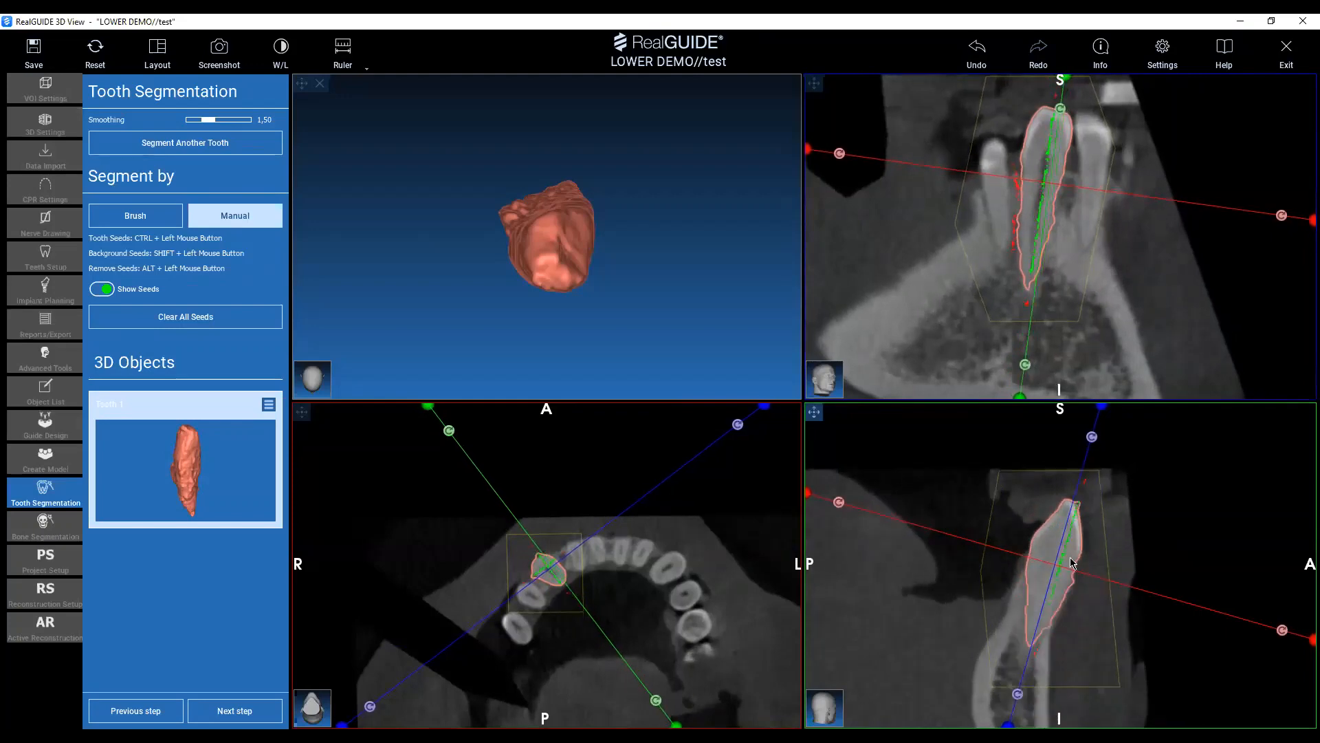
{"action": "scroll", "coordinate": [1070, 563], "scroll_direction": "down", "scroll_amount": 2}
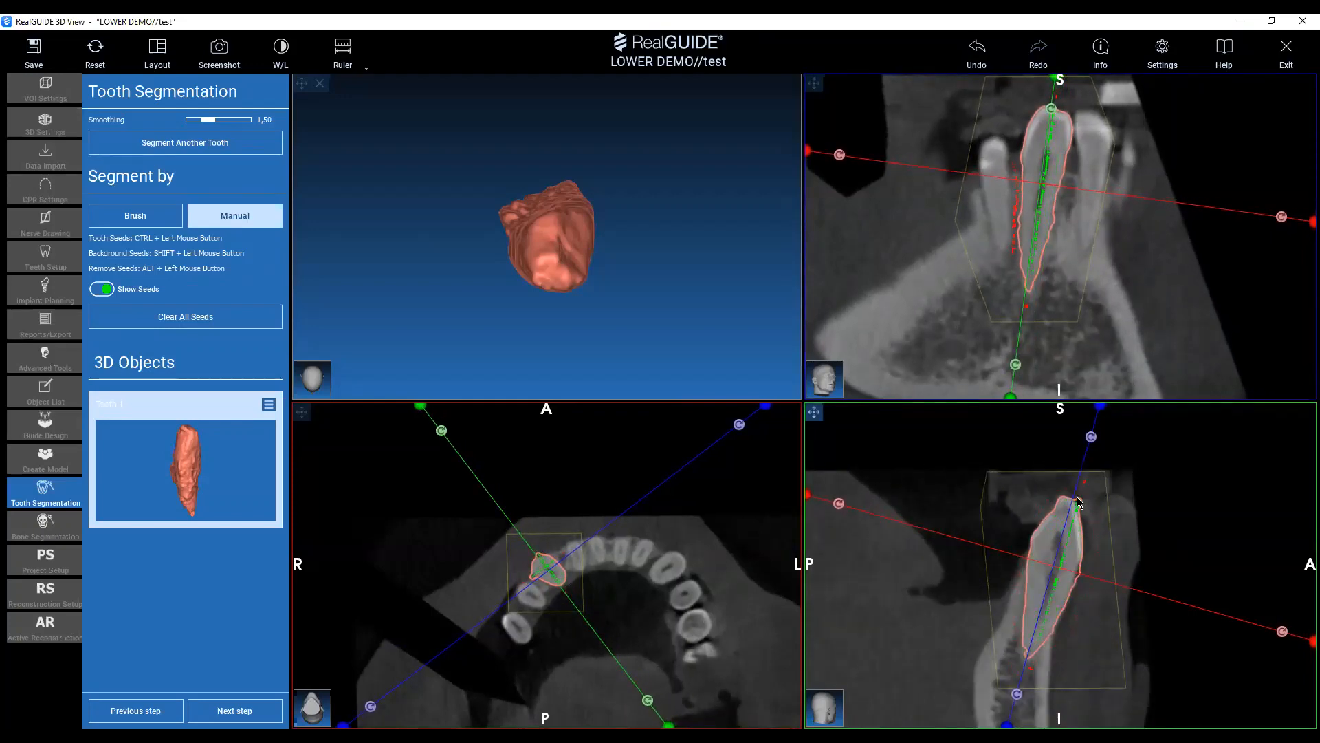
{"action": "left_click_drag", "start_coordinate": [1078, 503], "coordinate": [1090, 523], "text": "ctrl"}
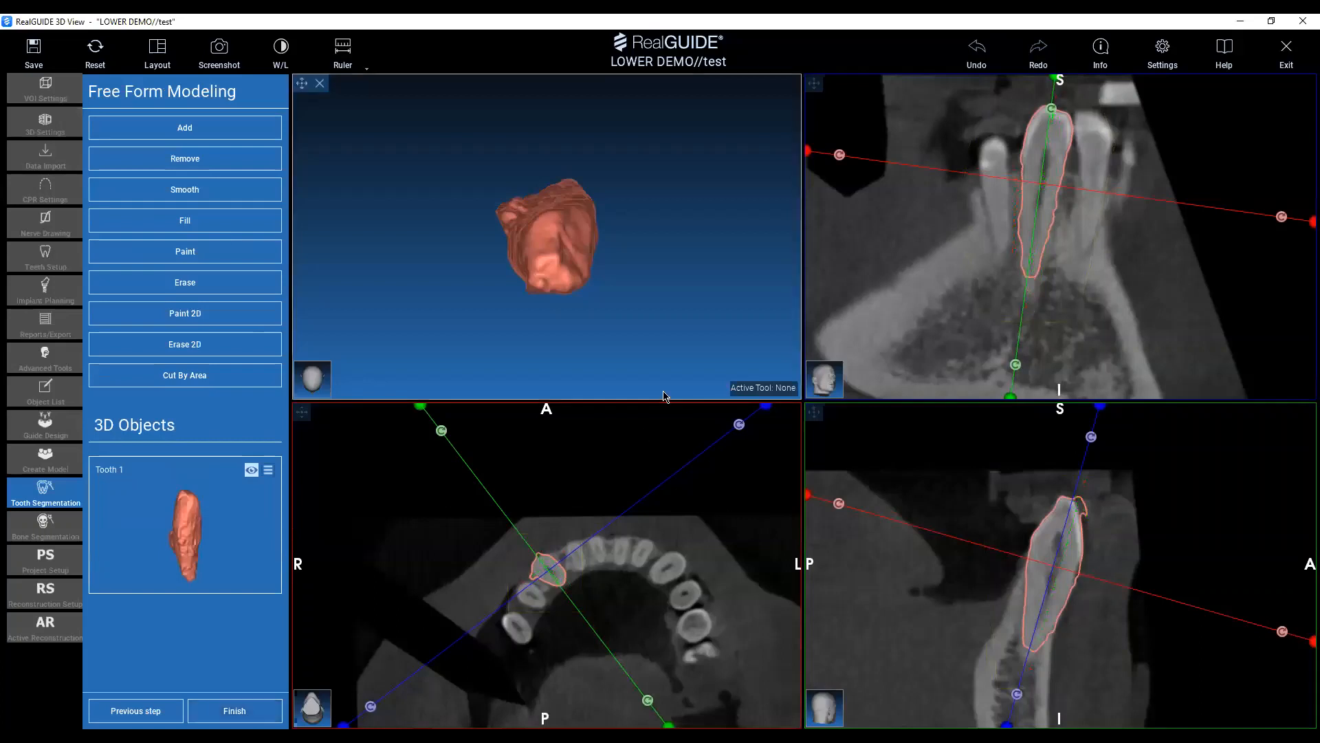
Smooth the sides and root of the segmented canine model with the Smooth tool at size 5,0 and strength 40.
{"action": "left_click_drag", "start_coordinate": [658, 171], "coordinate": [368, 225]}
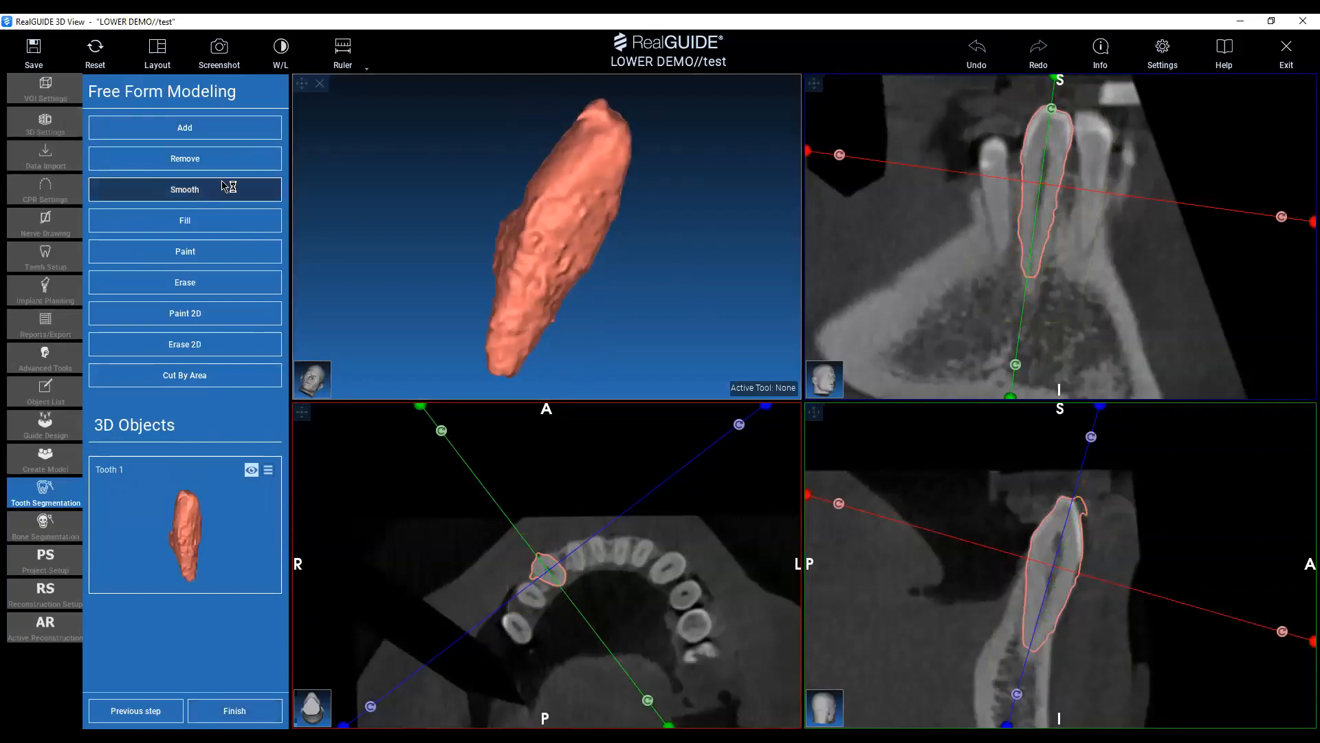
{"action": "left_click", "coordinate": [267, 188]}
{"action": "mouse_move", "coordinate": [597, 105]}
{"action": "left_mouse_down"}
{"action": "mouse_move", "coordinate": [566, 199]}
{"action": "mouse_move", "coordinate": [506, 241]}
{"action": "left_mouse_up"}
{"action": "mouse_move", "coordinate": [388, 187]}
{"action": "left_mouse_down"}
{"action": "mouse_move", "coordinate": [552, 251]}
{"action": "mouse_move", "coordinate": [516, 255]}
{"action": "mouse_move", "coordinate": [529, 296]}
{"action": "mouse_move", "coordinate": [508, 311]}
{"action": "mouse_move", "coordinate": [567, 235]}
{"action": "mouse_move", "coordinate": [548, 237]}
{"action": "left_mouse_up"}
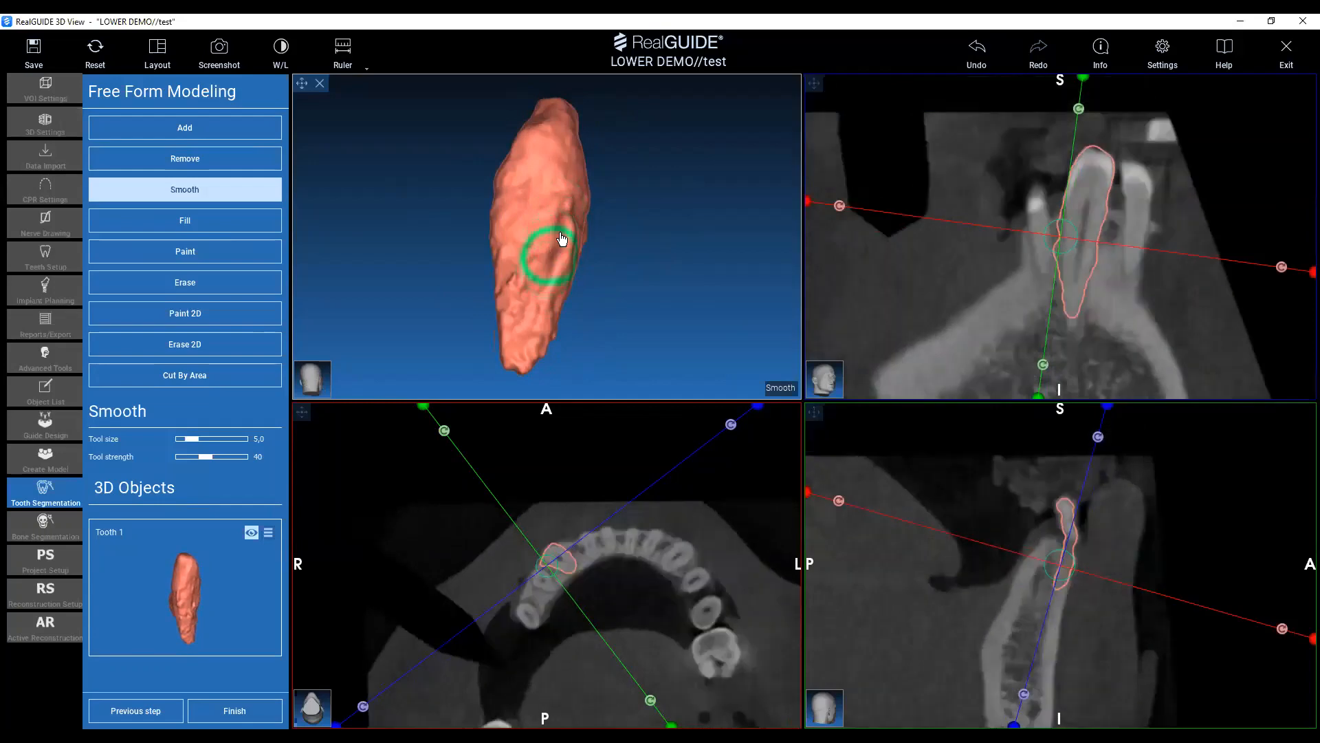
{"action": "mouse_move", "coordinate": [627, 242]}
{"action": "left_mouse_down"}
{"action": "mouse_move", "coordinate": [529, 205]}
{"action": "mouse_move", "coordinate": [505, 257]}
{"action": "mouse_move", "coordinate": [532, 212]}
{"action": "left_mouse_up"}
{"action": "left_click_drag", "start_coordinate": [462, 237], "coordinate": [513, 274]}
{"action": "left_click_drag", "start_coordinate": [622, 311], "coordinate": [581, 183]}
{"action": "mouse_move", "coordinate": [585, 232]}
{"action": "left_mouse_down"}
{"action": "mouse_move", "coordinate": [570, 210]}
{"action": "mouse_move", "coordinate": [527, 212]}
{"action": "mouse_move", "coordinate": [526, 229]}
{"action": "mouse_move", "coordinate": [557, 198]}
{"action": "mouse_move", "coordinate": [524, 264]}
{"action": "left_mouse_up"}
{"action": "left_click_drag", "start_coordinate": [509, 321], "coordinate": [550, 269]}
{"action": "mouse_move", "coordinate": [646, 257]}
{"action": "left_mouse_down"}
{"action": "mouse_move", "coordinate": [602, 222]}
{"action": "mouse_move", "coordinate": [555, 253]}
{"action": "mouse_move", "coordinate": [571, 242]}
{"action": "mouse_move", "coordinate": [499, 249]}
{"action": "mouse_move", "coordinate": [516, 322]}
{"action": "left_mouse_up"}
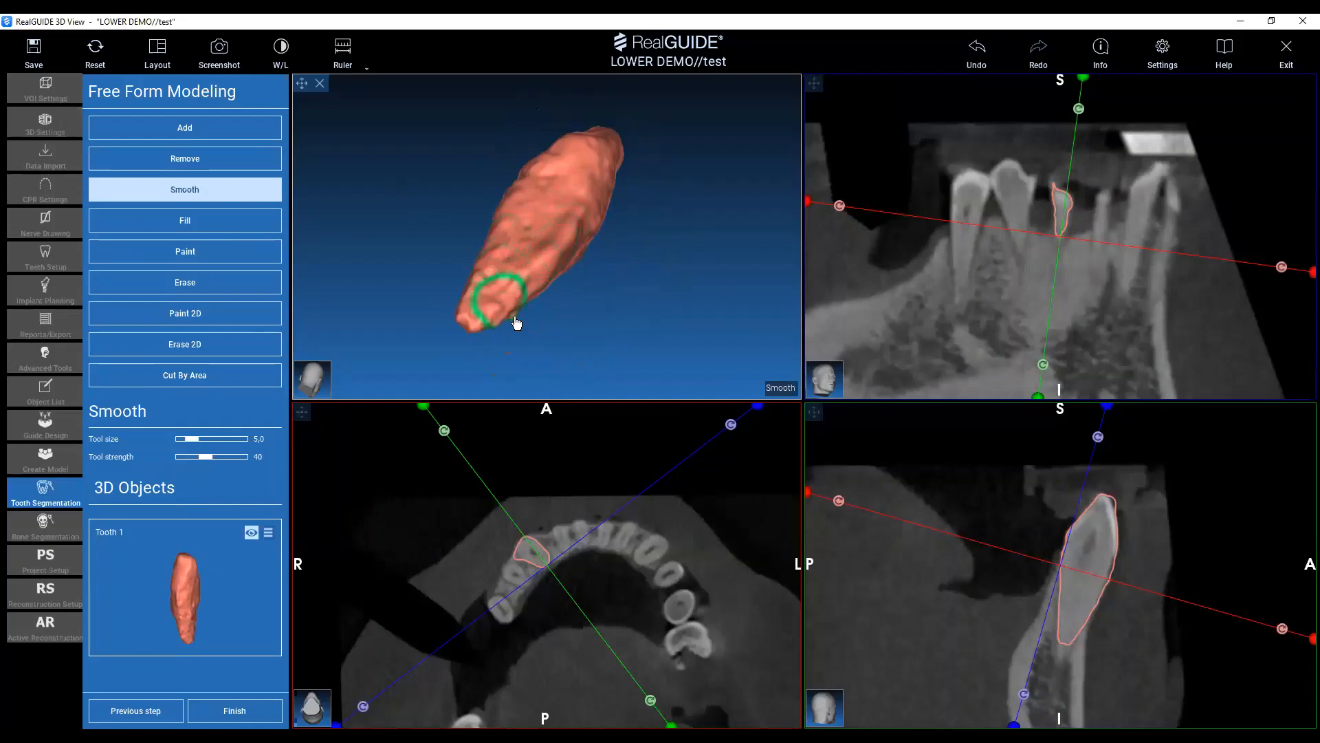
Smooth the crown area of the canine model, then finish the tooth segmentation and save its changes.
{"action": "mouse_move", "coordinate": [629, 320]}
{"action": "left_mouse_down"}
{"action": "mouse_move", "coordinate": [495, 266]}
{"action": "mouse_move", "coordinate": [637, 259]}
{"action": "left_mouse_up"}
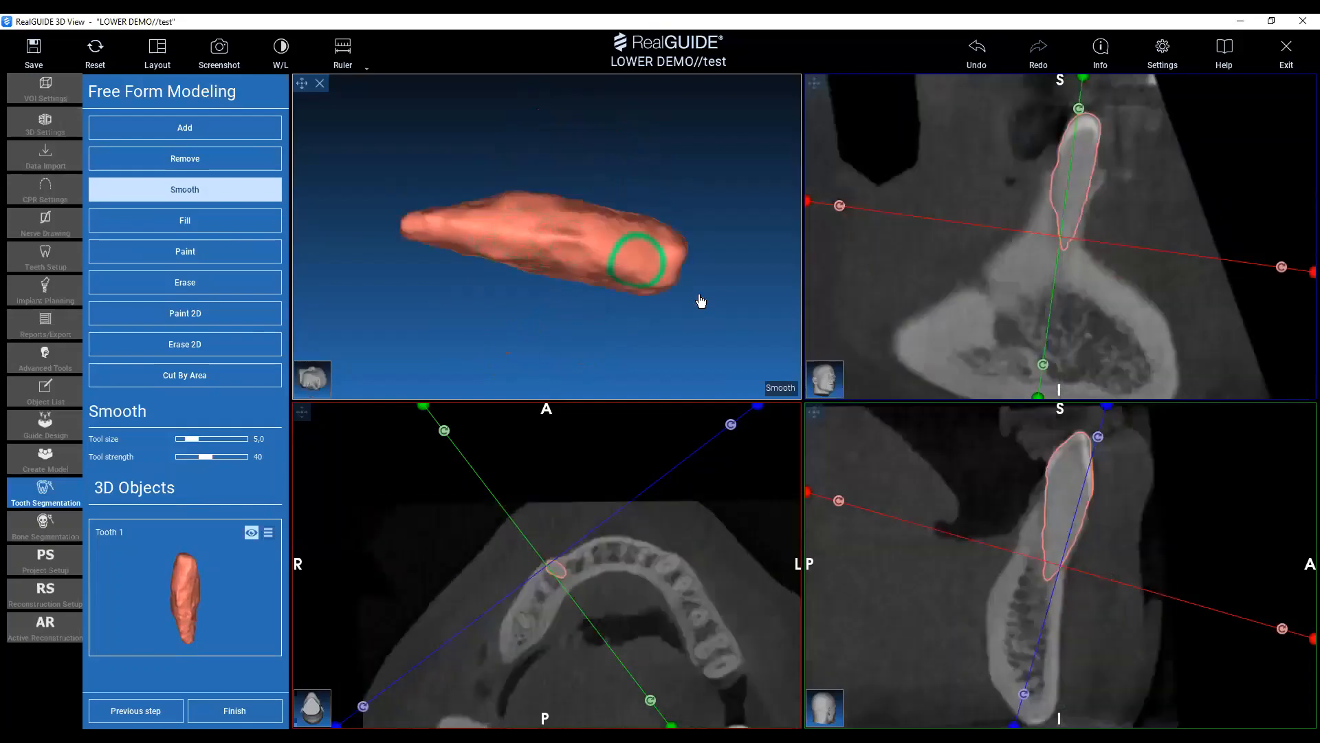
{"action": "mouse_move", "coordinate": [749, 337]}
{"action": "left_mouse_down"}
{"action": "mouse_move", "coordinate": [528, 286]}
{"action": "mouse_move", "coordinate": [640, 619]}
{"action": "left_mouse_up"}
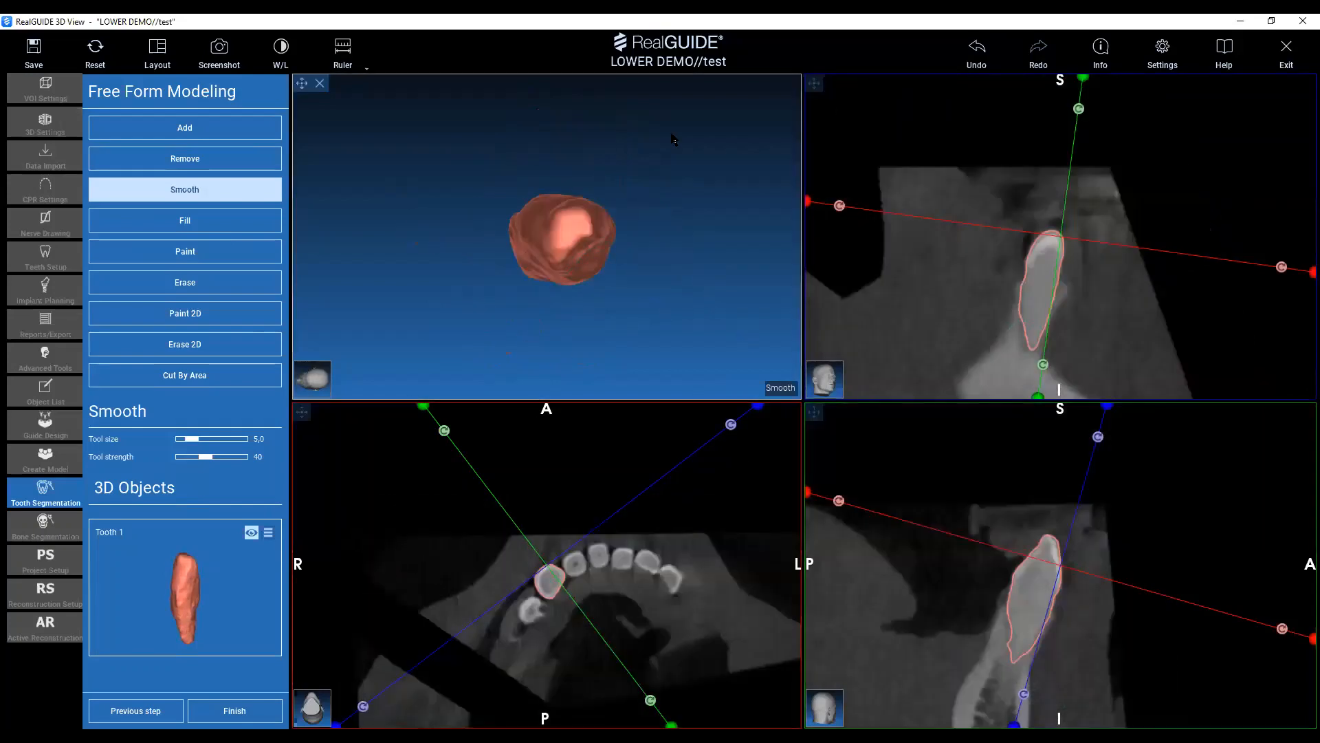
{"action": "mouse_move", "coordinate": [670, 139]}
{"action": "left_mouse_down"}
{"action": "mouse_move", "coordinate": [628, 351]}
{"action": "mouse_move", "coordinate": [593, 295]}
{"action": "mouse_move", "coordinate": [646, 287]}
{"action": "mouse_move", "coordinate": [597, 265]}
{"action": "left_mouse_up"}
{"action": "left_click_drag", "start_coordinate": [565, 233], "coordinate": [598, 199]}
{"action": "mouse_move", "coordinate": [557, 223]}
{"action": "left_mouse_down"}
{"action": "mouse_move", "coordinate": [537, 245]}
{"action": "mouse_move", "coordinate": [576, 230]}
{"action": "mouse_move", "coordinate": [628, 257]}
{"action": "left_mouse_up"}
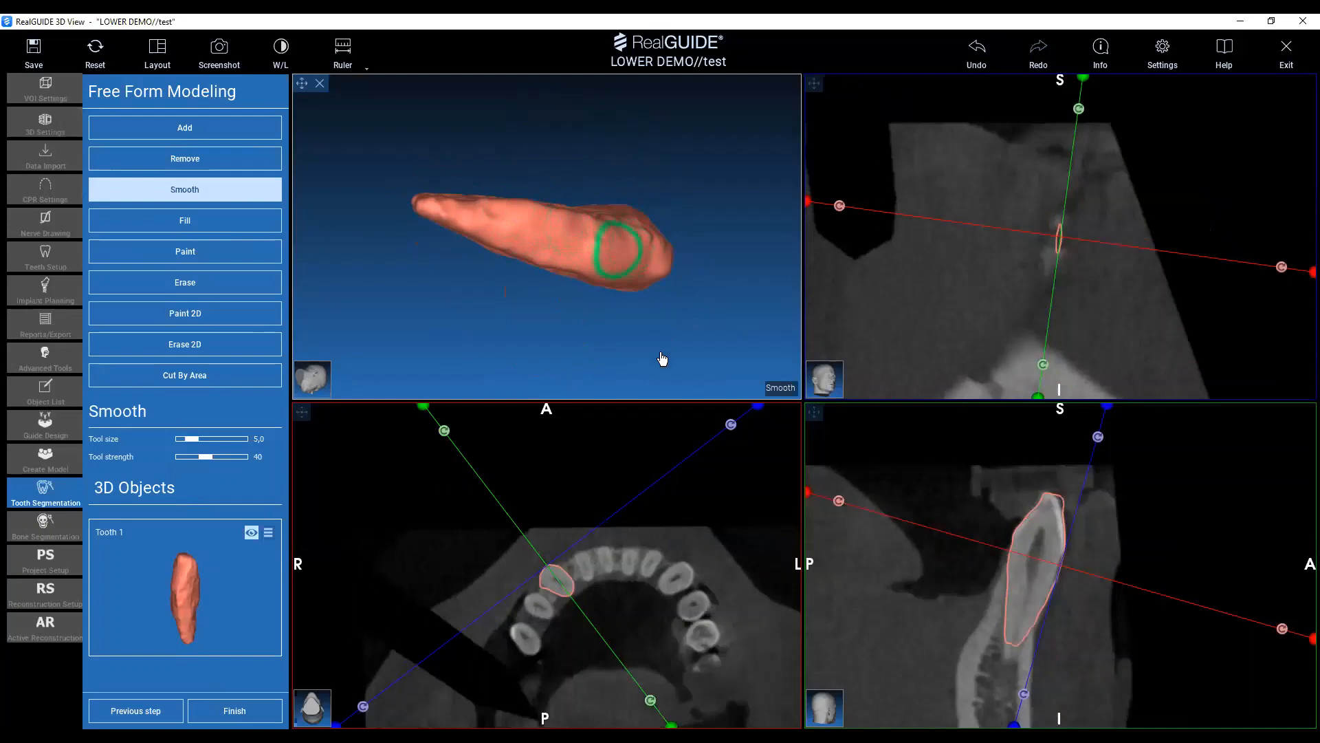
{"action": "left_click", "coordinate": [235, 711]}
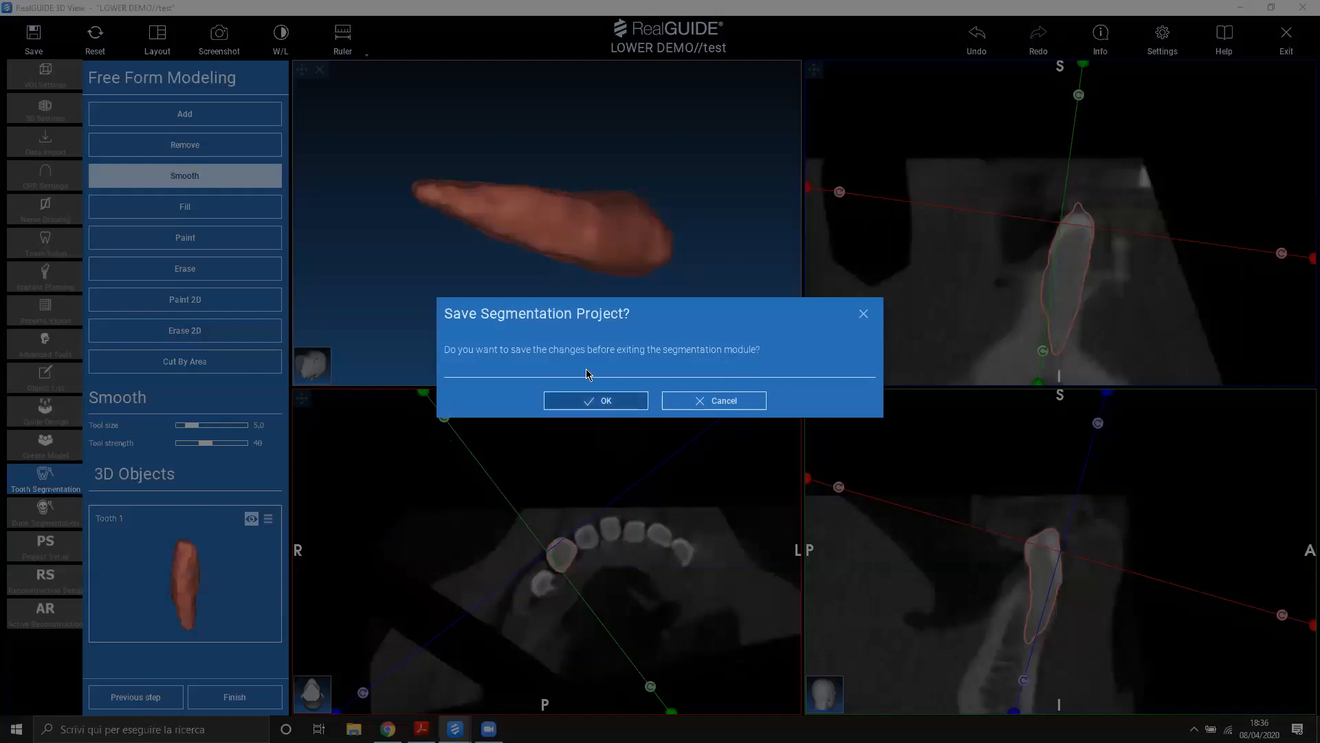
{"action": "left_click", "coordinate": [600, 408]}
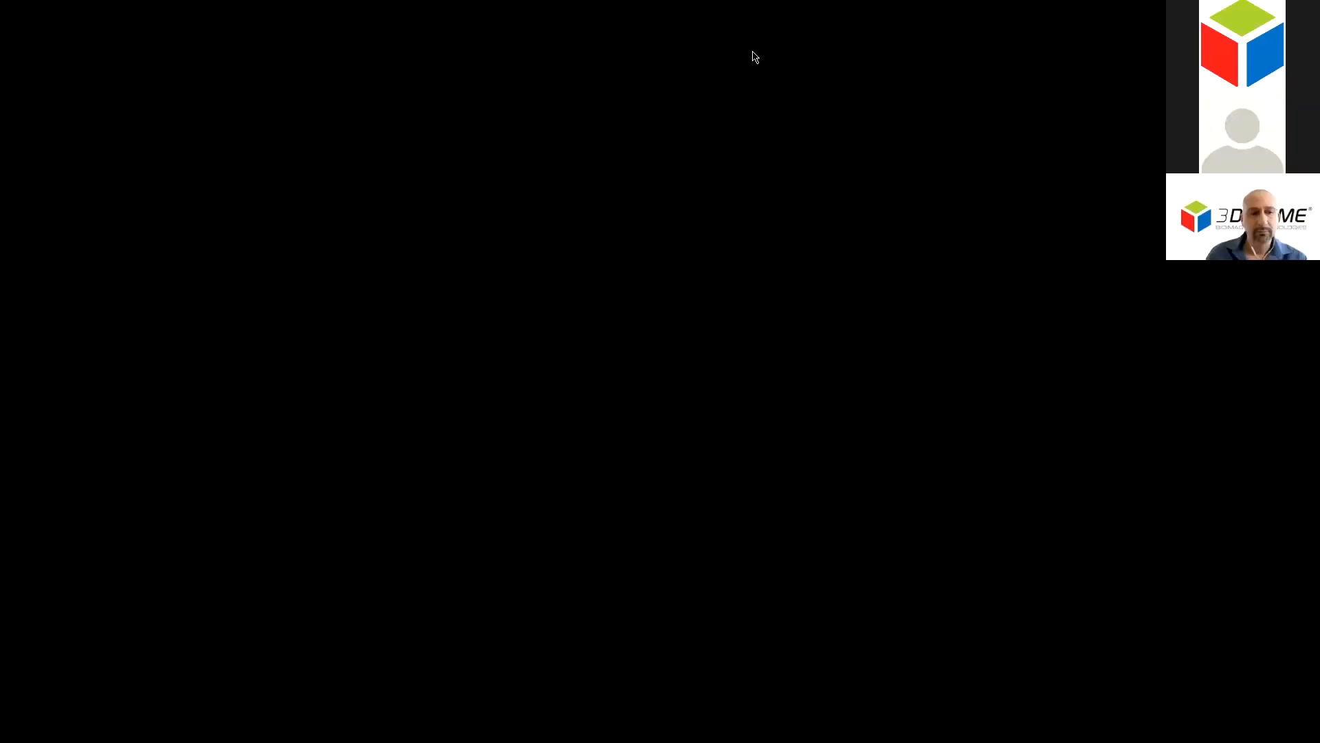
Switch to the 3diemme.it website in the browser, set it to English and open its private area.
{"action": "scroll", "coordinate": [943, 421], "scroll_direction": "down", "scroll_amount": 3}
{"action": "scroll", "coordinate": [943, 413], "scroll_direction": "up", "scroll_amount": 3}
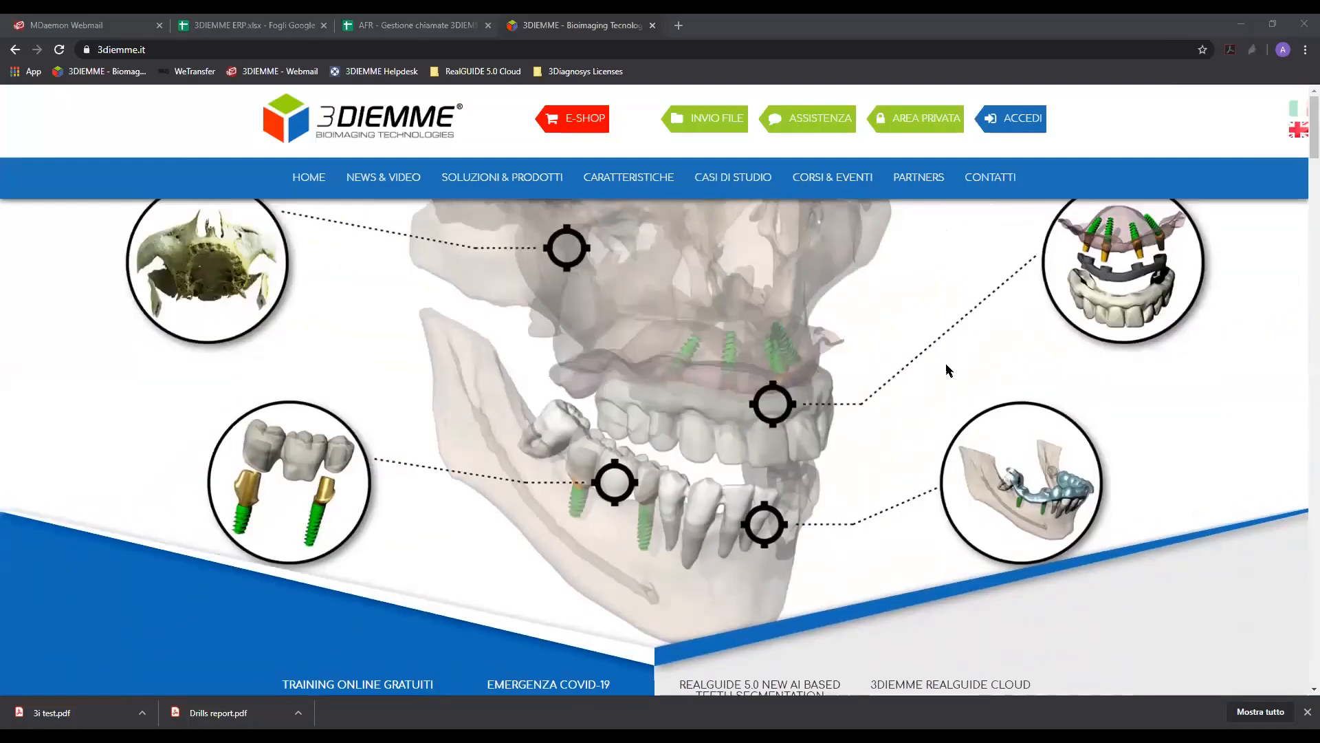
{"action": "left_click", "coordinate": [1296, 131]}
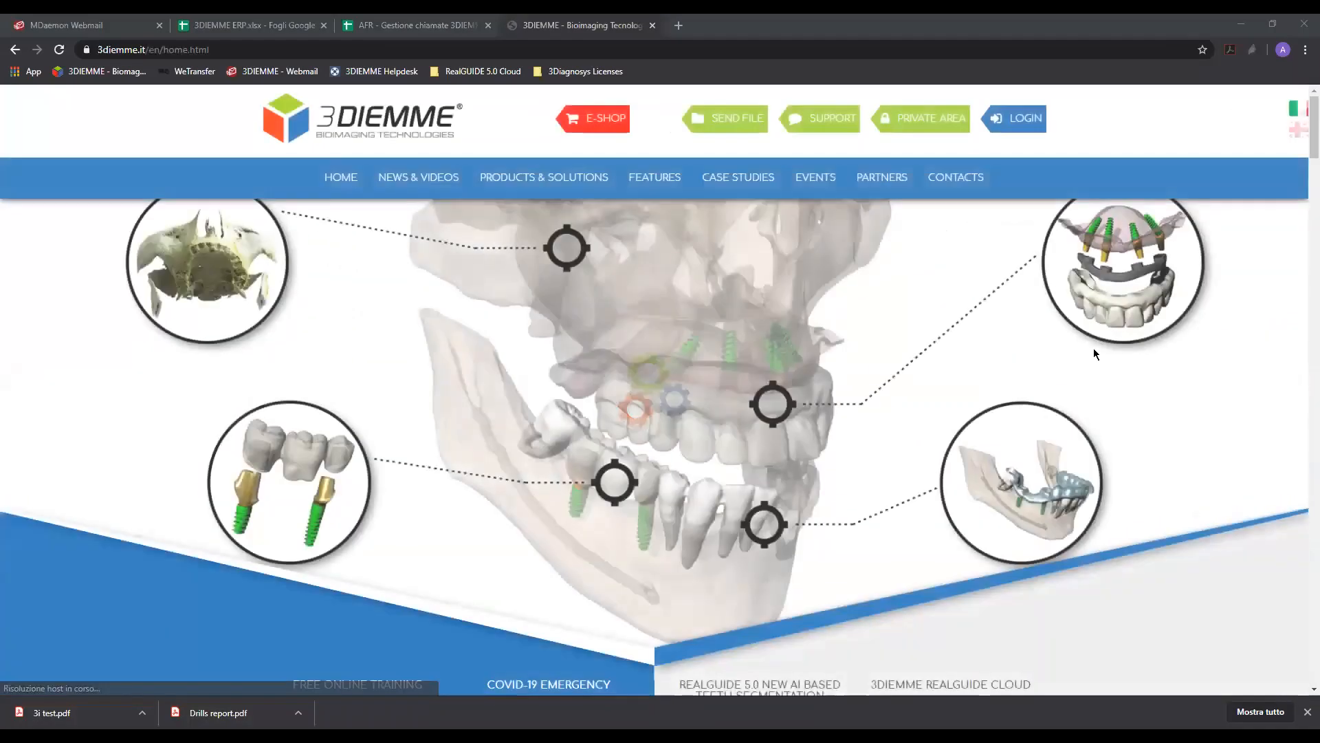
{"action": "left_click", "coordinate": [939, 114]}
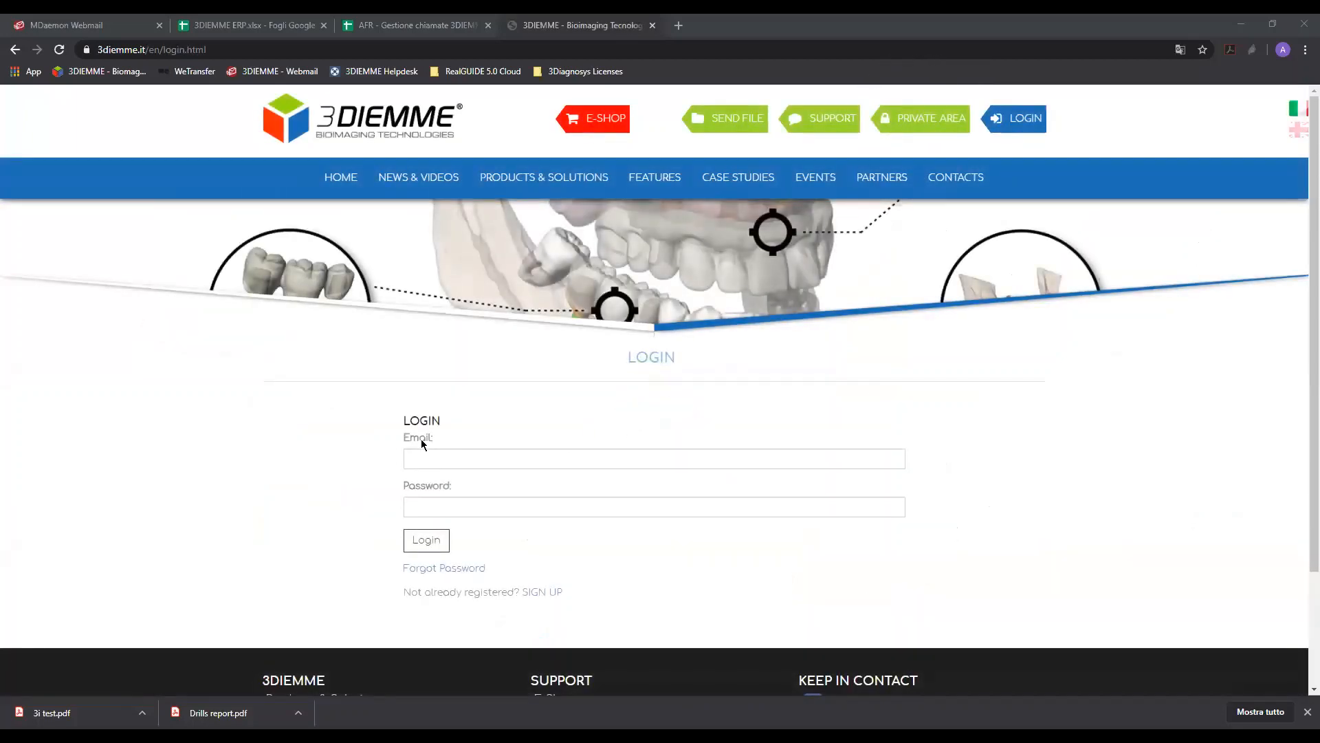
Look over the login page and open the sign-up option for unregistered visitors.
{"action": "scroll", "coordinate": [327, 555], "scroll_direction": "down", "scroll_amount": 1}
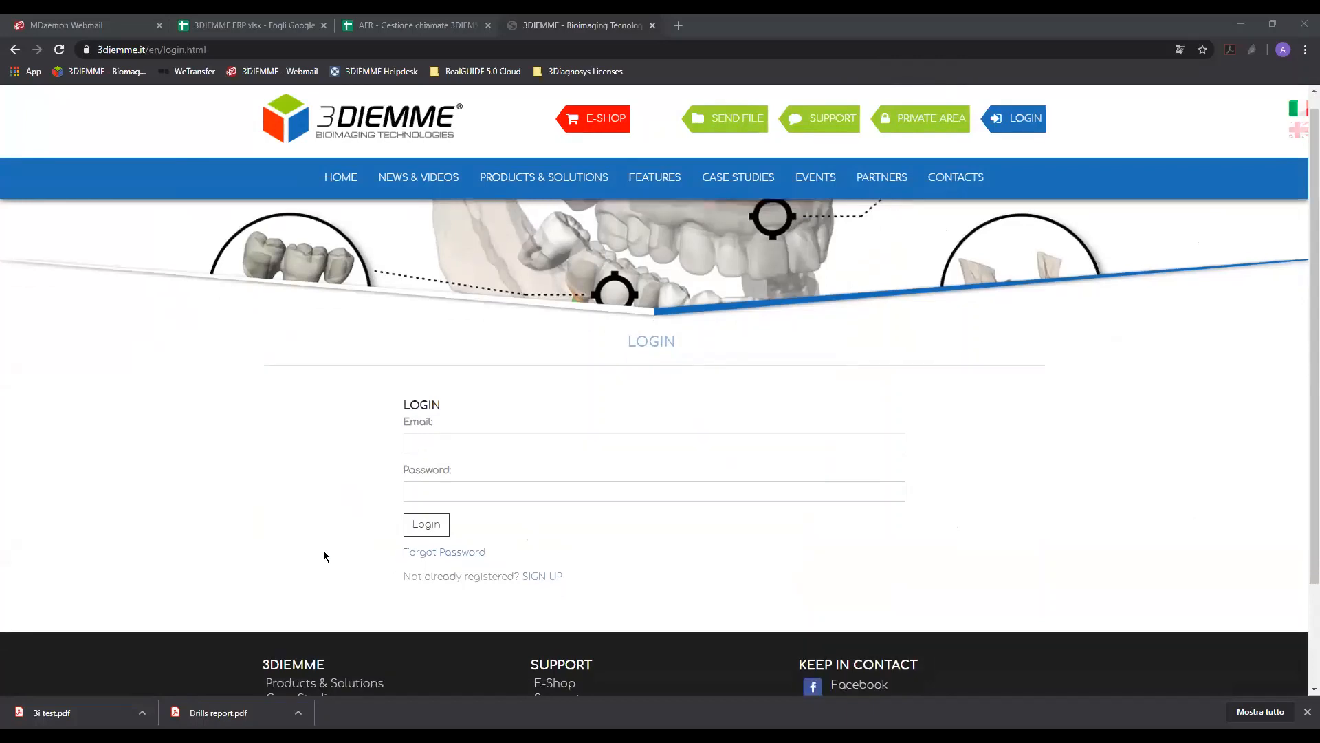
{"action": "scroll", "coordinate": [559, 343], "scroll_direction": "up", "scroll_amount": 1}
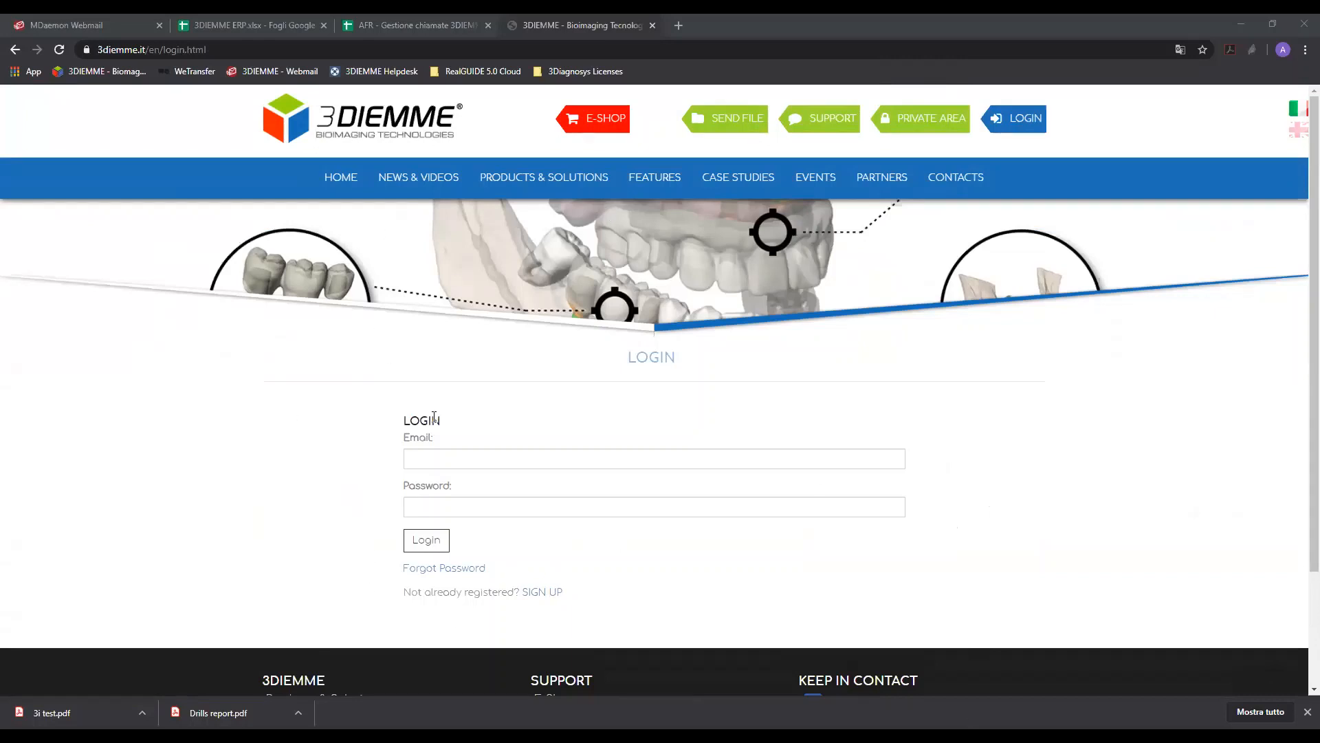
{"action": "left_click", "coordinate": [555, 597]}
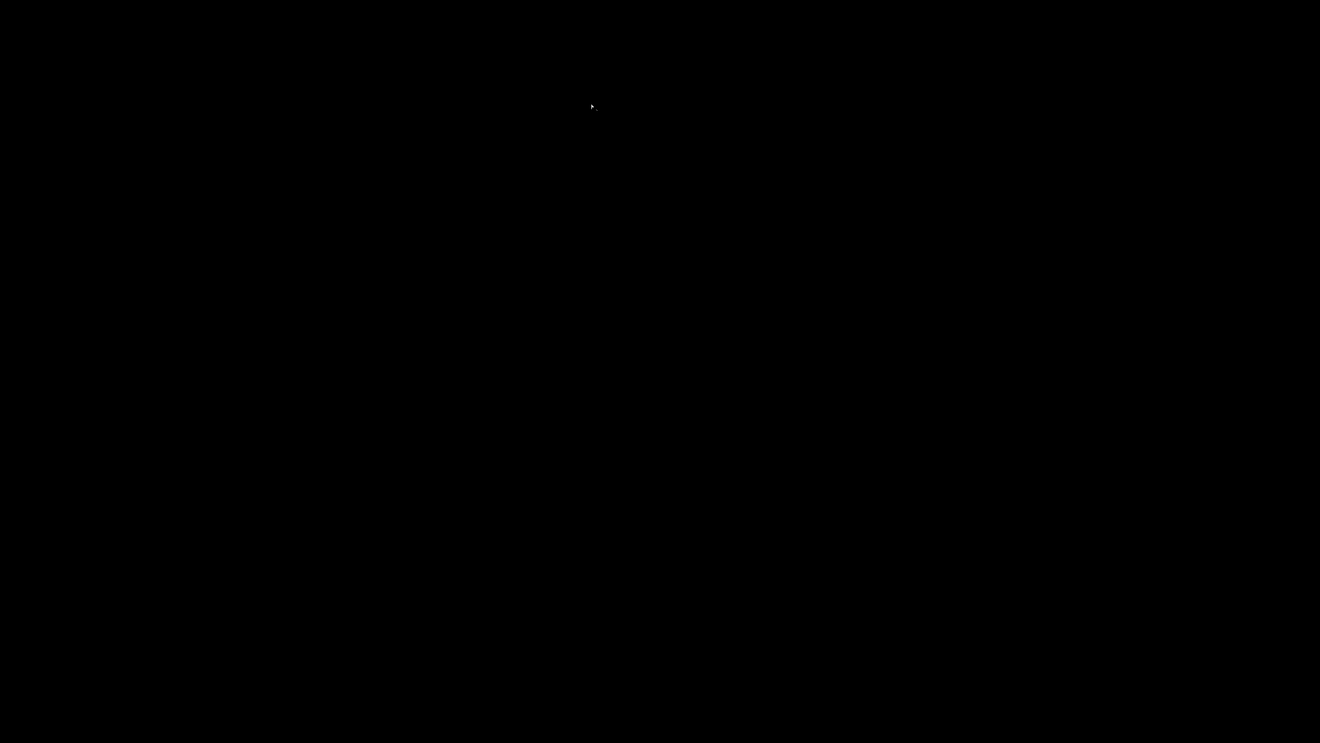
Look over the website's reserved area and open its video tutorials section.
{"action": "scroll", "coordinate": [350, 323], "scroll_direction": "down", "scroll_amount": 2}
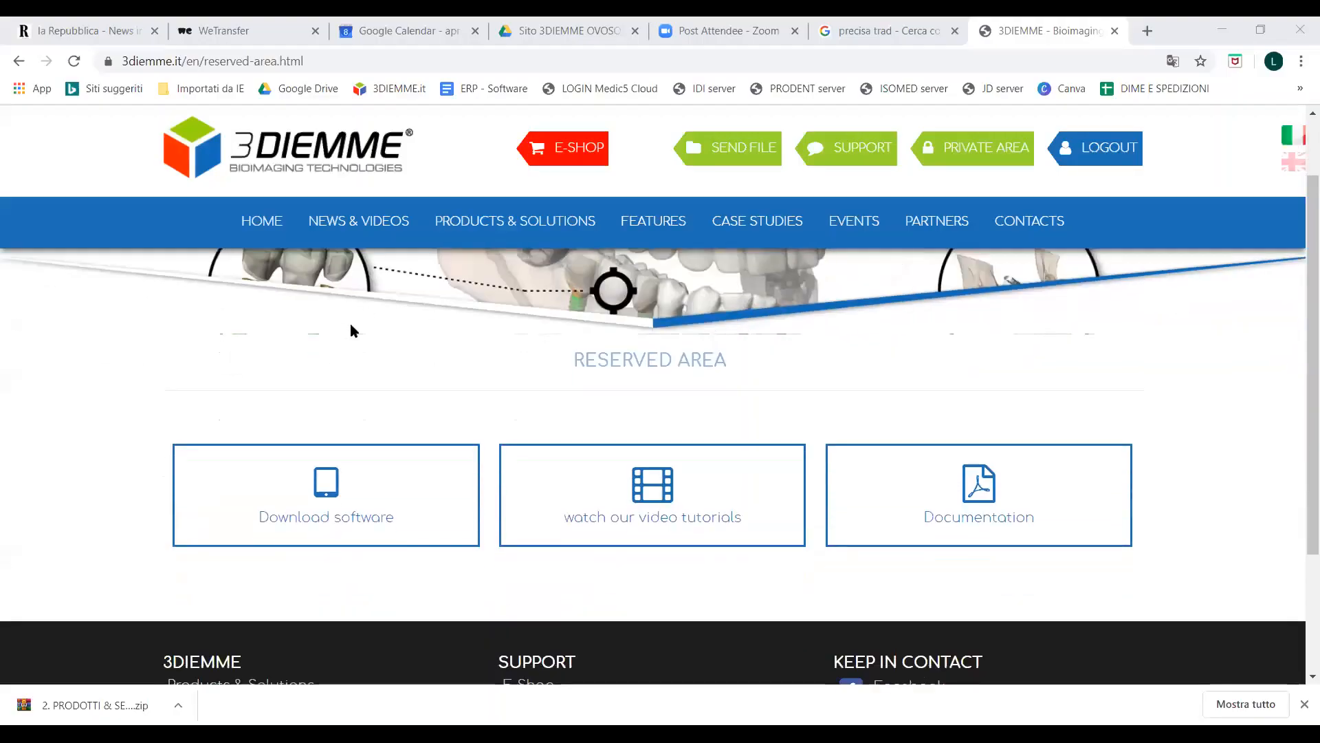
{"action": "scroll", "coordinate": [958, 192], "scroll_direction": "up", "scroll_amount": 1}
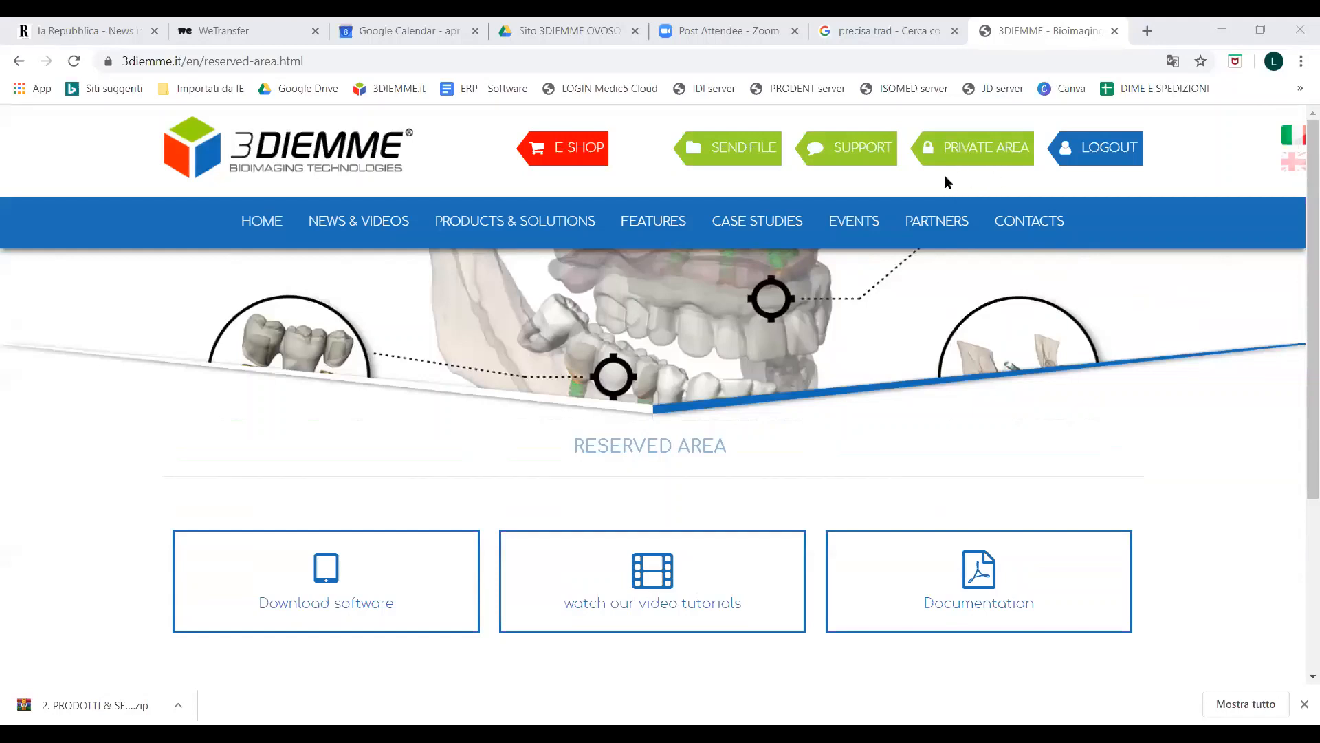
{"action": "scroll", "coordinate": [403, 590], "scroll_direction": "down", "scroll_amount": 1}
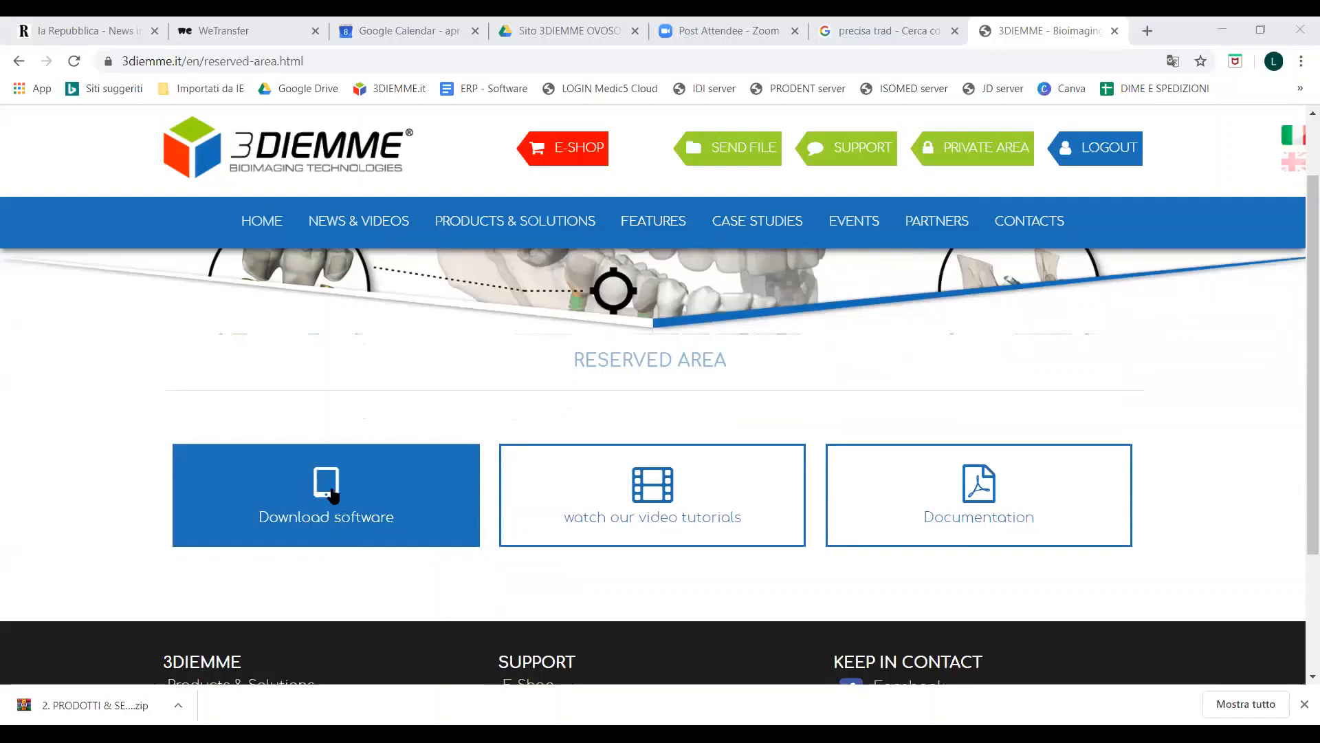
{"action": "left_click", "coordinate": [706, 505]}
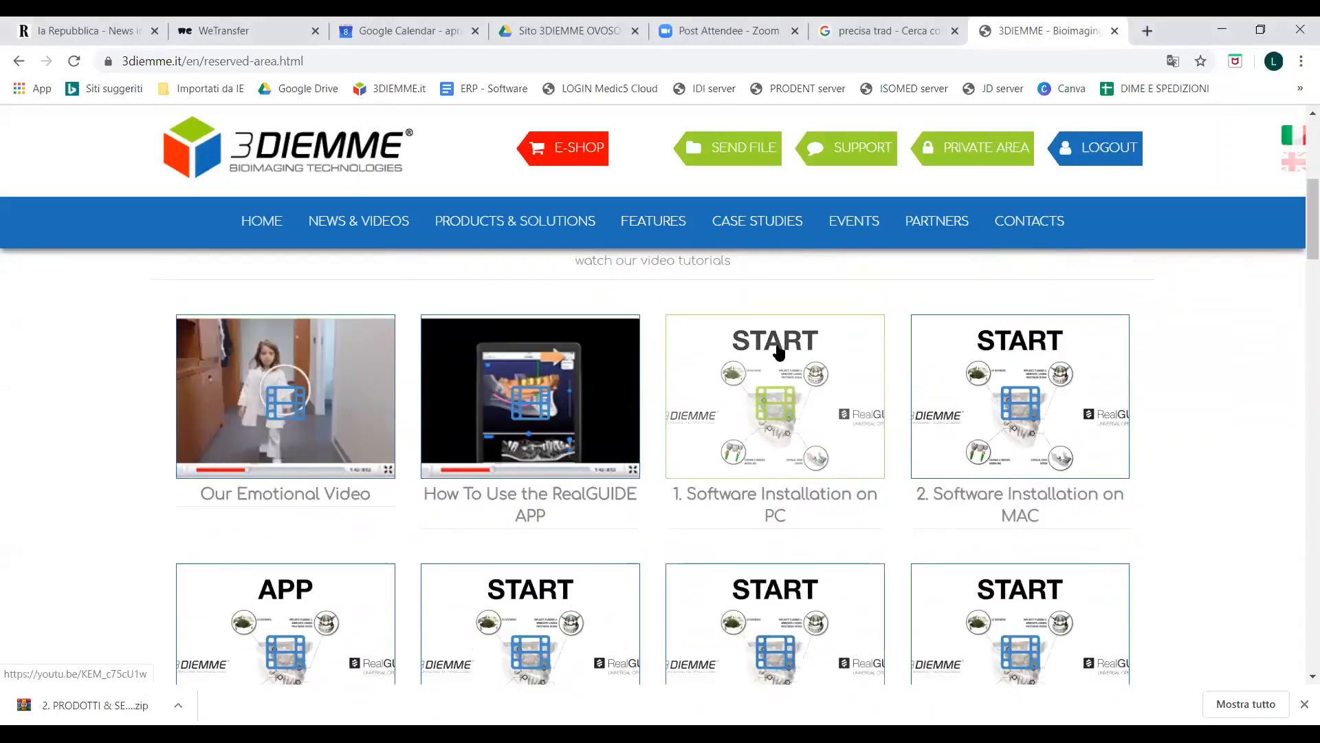
Examine the video tutorials covering software installation, data import, matching, nerve drawing and teeth setup.
{"action": "scroll", "coordinate": [929, 353], "scroll_direction": "down", "scroll_amount": 2}
{"action": "scroll", "coordinate": [801, 334], "scroll_direction": "up", "scroll_amount": 2}
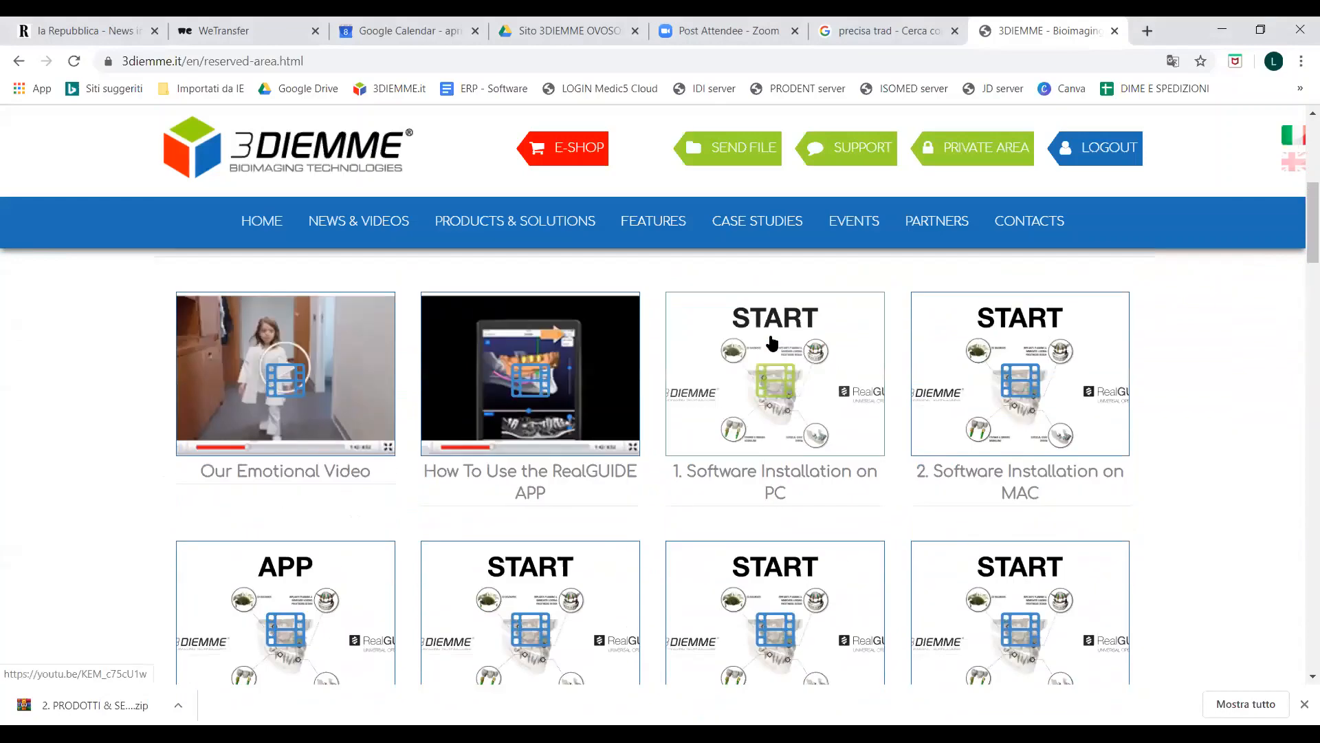
{"action": "scroll", "coordinate": [763, 413], "scroll_direction": "down", "scroll_amount": 2}
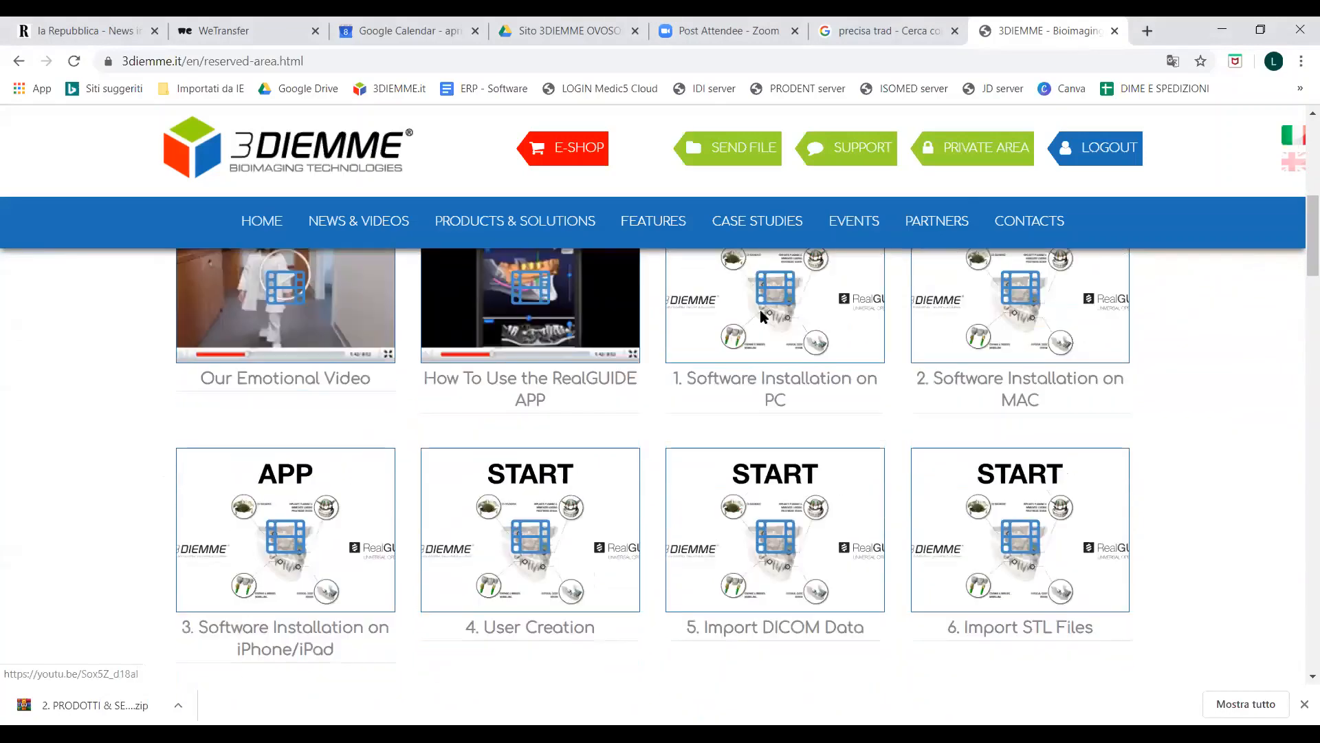
{"action": "scroll", "coordinate": [756, 426], "scroll_direction": "up", "scroll_amount": 3}
{"action": "scroll", "coordinate": [752, 452], "scroll_direction": "down", "scroll_amount": 2}
{"action": "scroll", "coordinate": [736, 444], "scroll_direction": "down", "scroll_amount": 7}
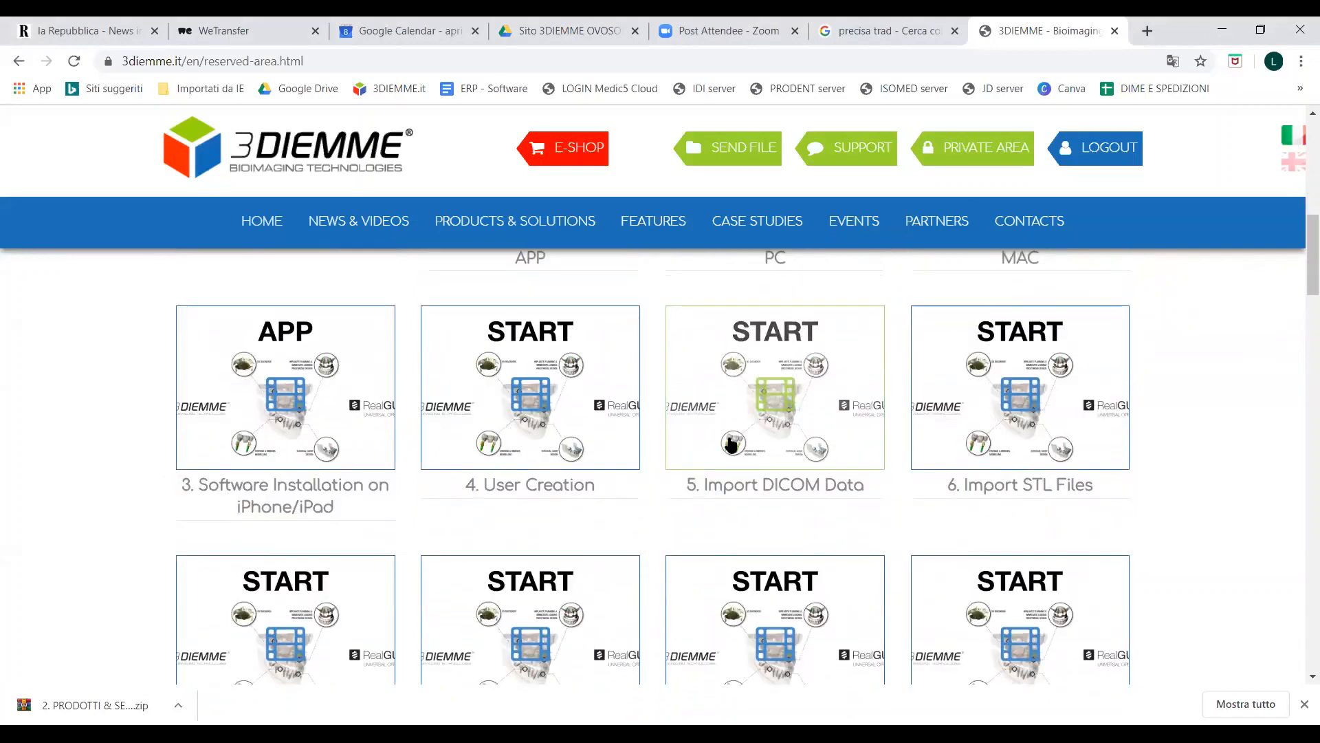
{"action": "scroll", "coordinate": [729, 440], "scroll_direction": "down", "scroll_amount": 2}
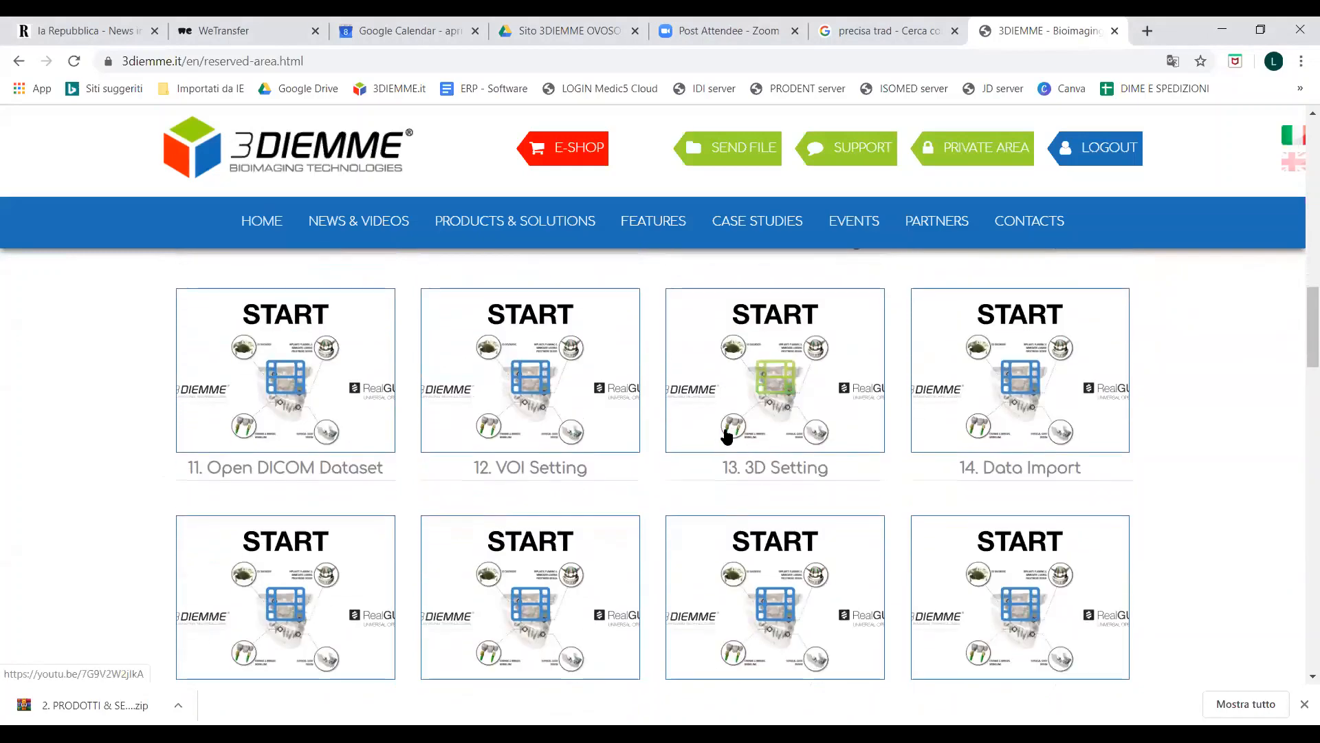
{"action": "scroll", "coordinate": [385, 393], "scroll_direction": "down", "scroll_amount": 1}
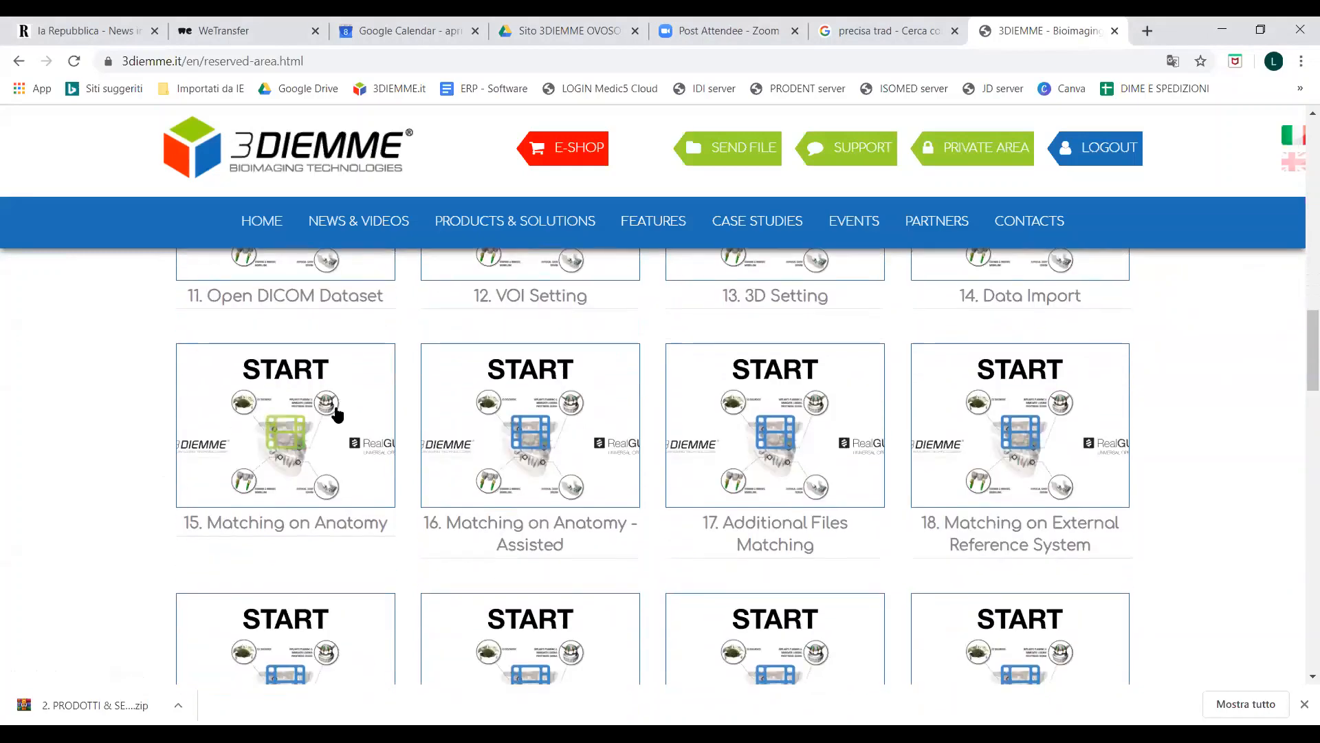
{"action": "scroll", "coordinate": [557, 488], "scroll_direction": "down", "scroll_amount": 1}
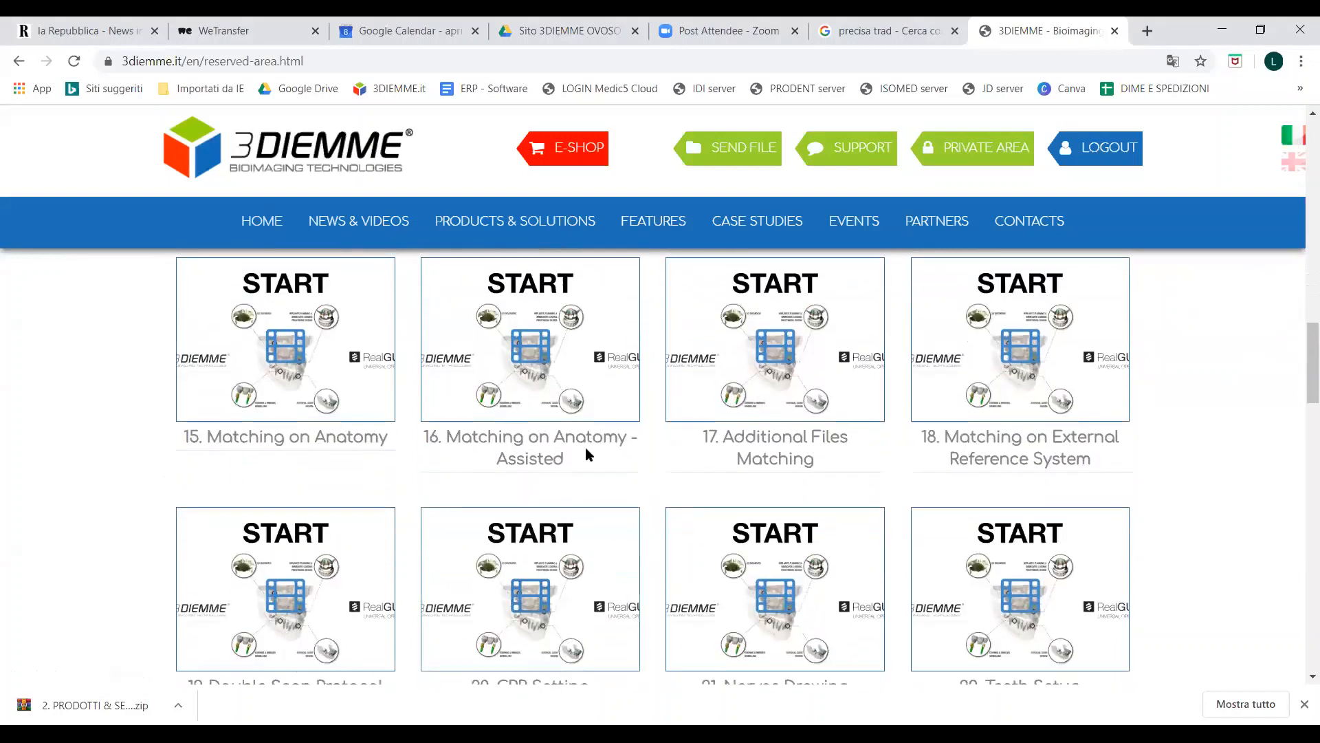
{"action": "scroll", "coordinate": [605, 467], "scroll_direction": "down", "scroll_amount": 1}
{"action": "scroll", "coordinate": [605, 502], "scroll_direction": "down", "scroll_amount": 3}
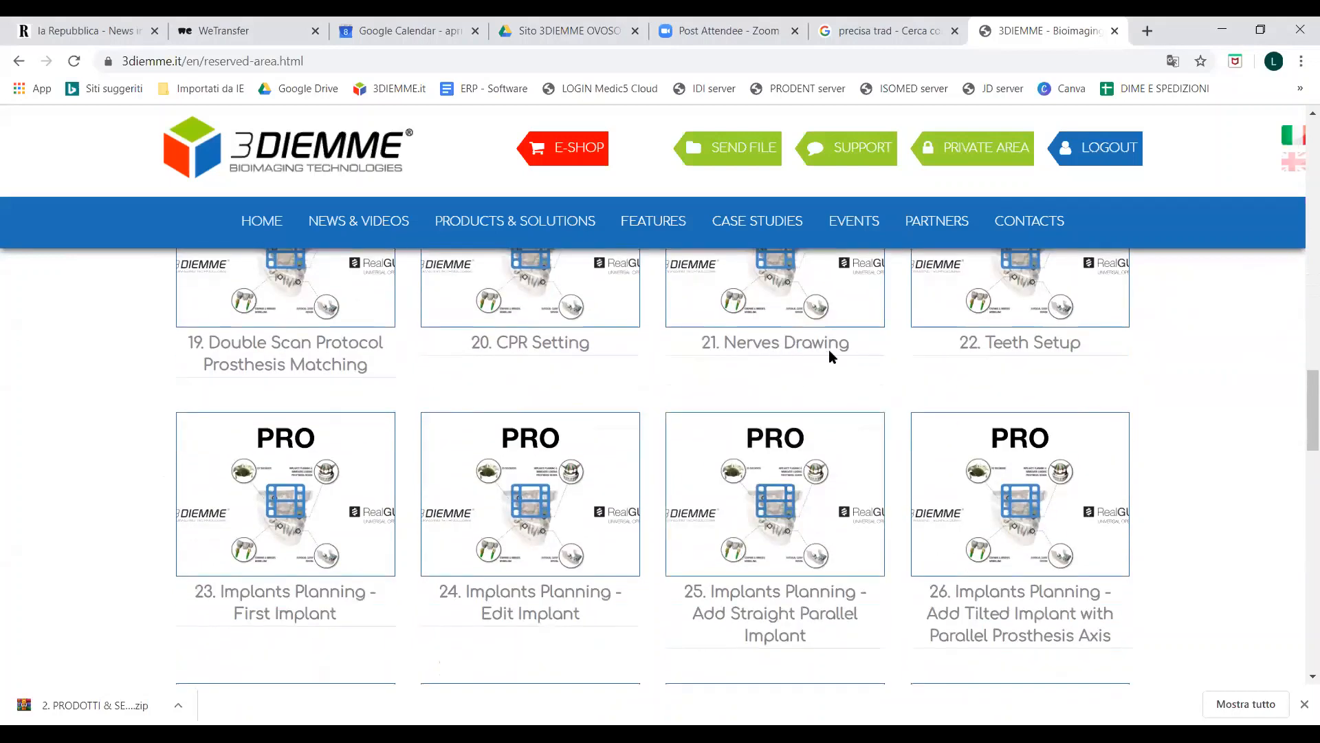
Examine the video tutorials on implant planning, surgical guide modelling, cloud sharing and support, and return to the reserved area's options.
{"action": "scroll", "coordinate": [834, 364], "scroll_direction": "down", "scroll_amount": 5}
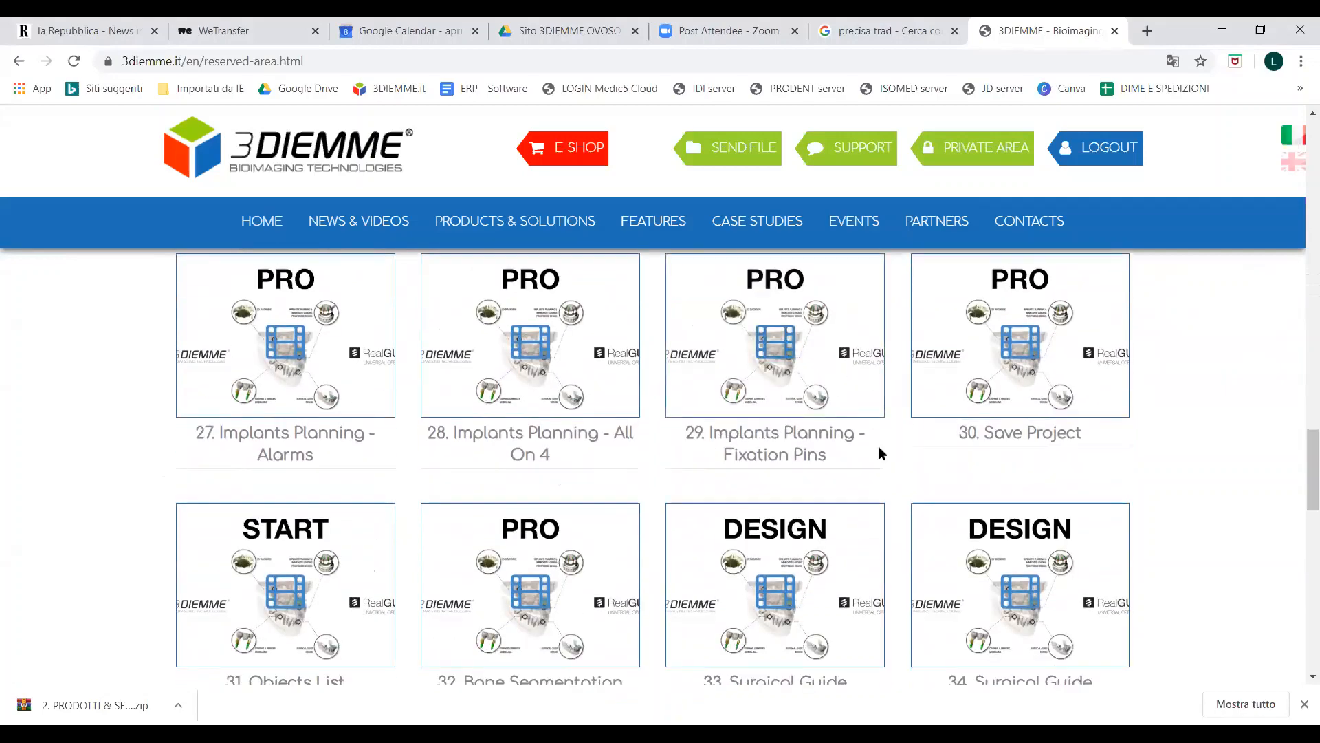
{"action": "scroll", "coordinate": [882, 453], "scroll_direction": "down", "scroll_amount": 1}
{"action": "scroll", "coordinate": [782, 440], "scroll_direction": "up", "scroll_amount": 2}
{"action": "scroll", "coordinate": [945, 406], "scroll_direction": "down", "scroll_amount": 1}
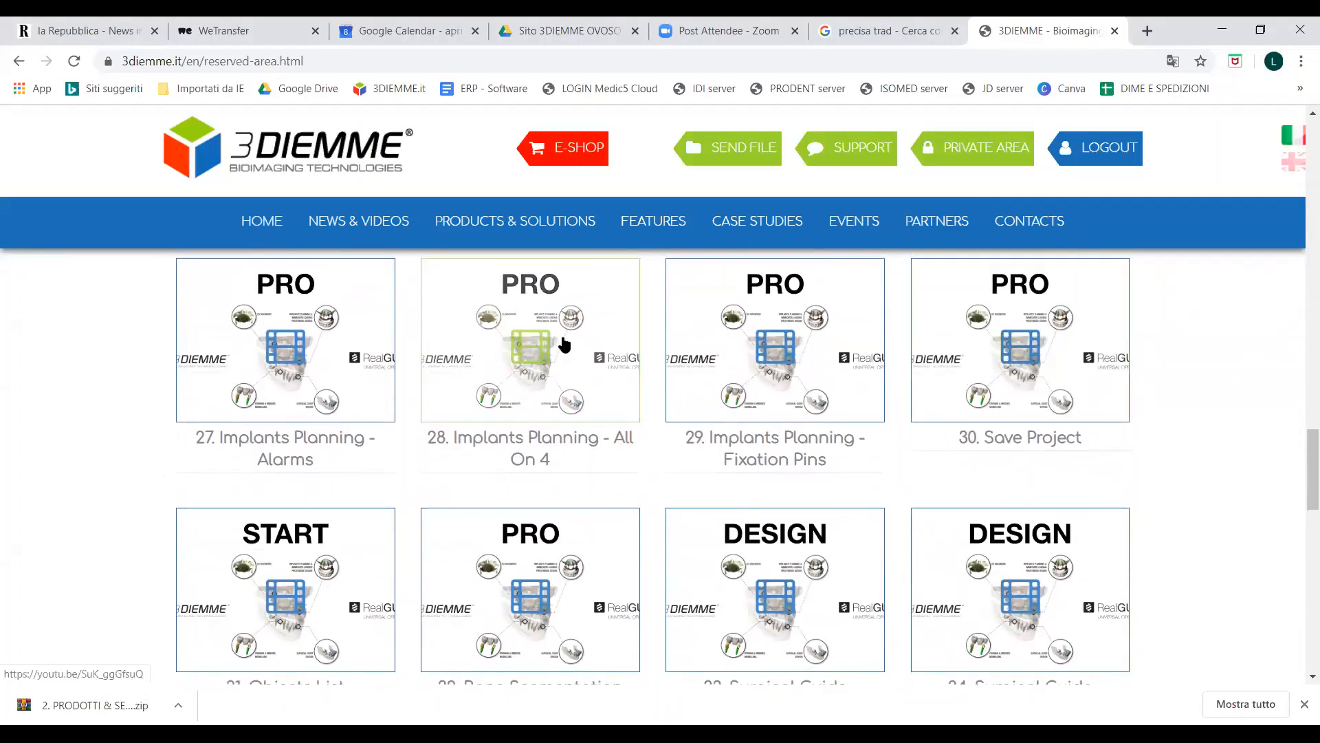
{"action": "scroll", "coordinate": [698, 351], "scroll_direction": "up", "scroll_amount": 5}
{"action": "scroll", "coordinate": [707, 455], "scroll_direction": "down", "scroll_amount": 5}
{"action": "scroll", "coordinate": [706, 455], "scroll_direction": "down", "scroll_amount": 5}
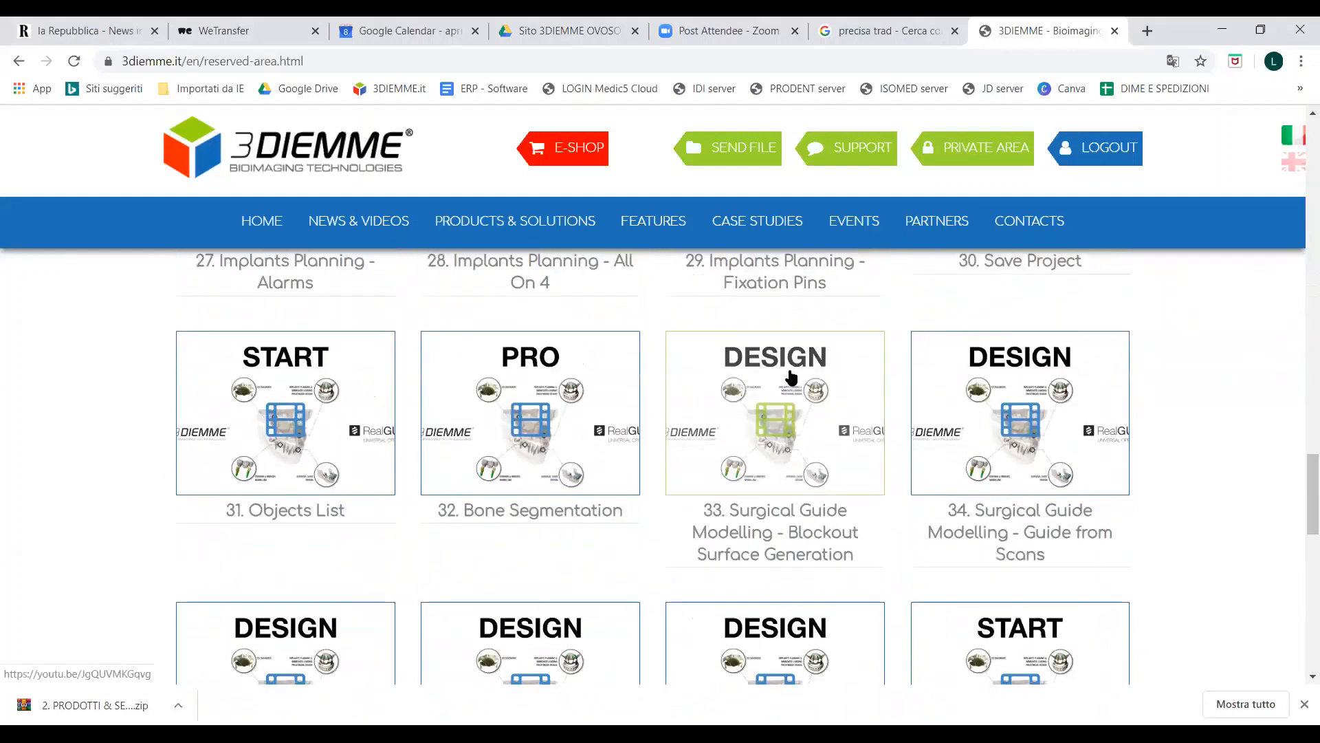
{"action": "scroll", "coordinate": [513, 516], "scroll_direction": "up", "scroll_amount": 1}
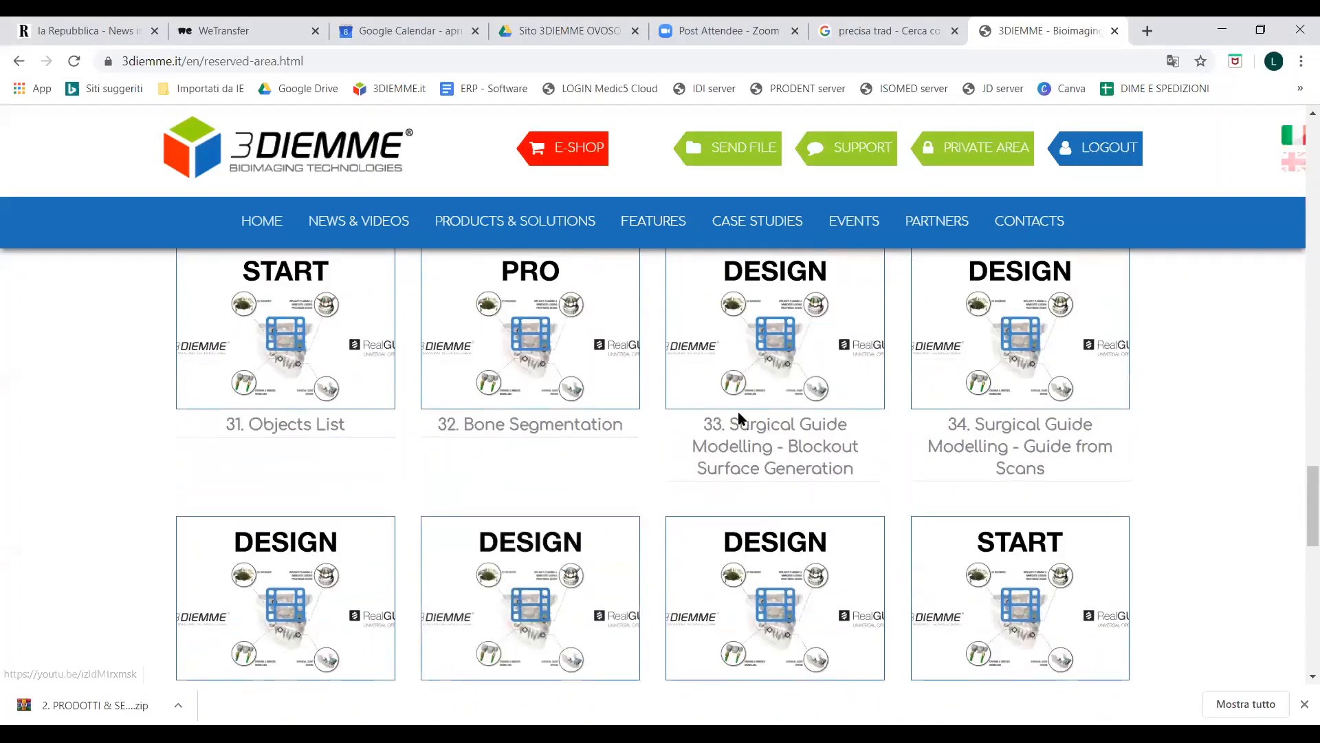
{"action": "scroll", "coordinate": [825, 427], "scroll_direction": "down", "scroll_amount": 2}
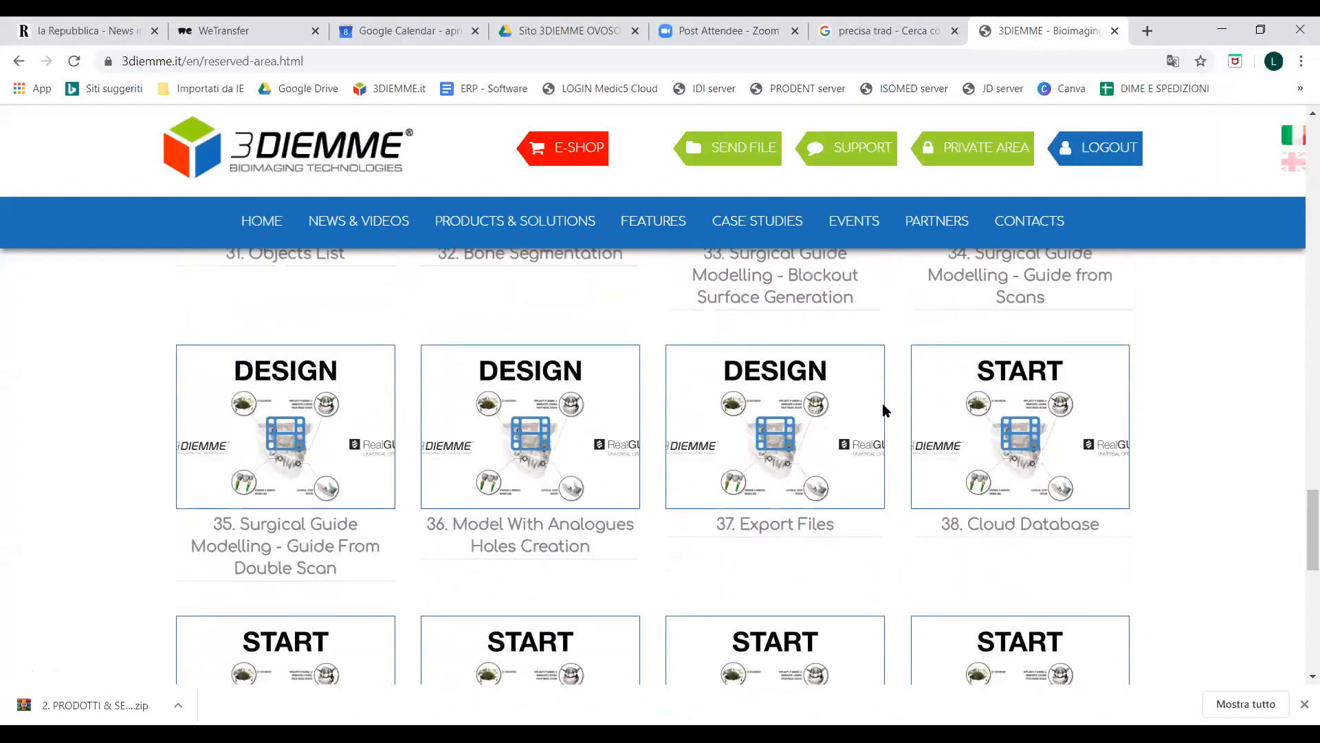
{"action": "scroll", "coordinate": [929, 398], "scroll_direction": "down", "scroll_amount": 2}
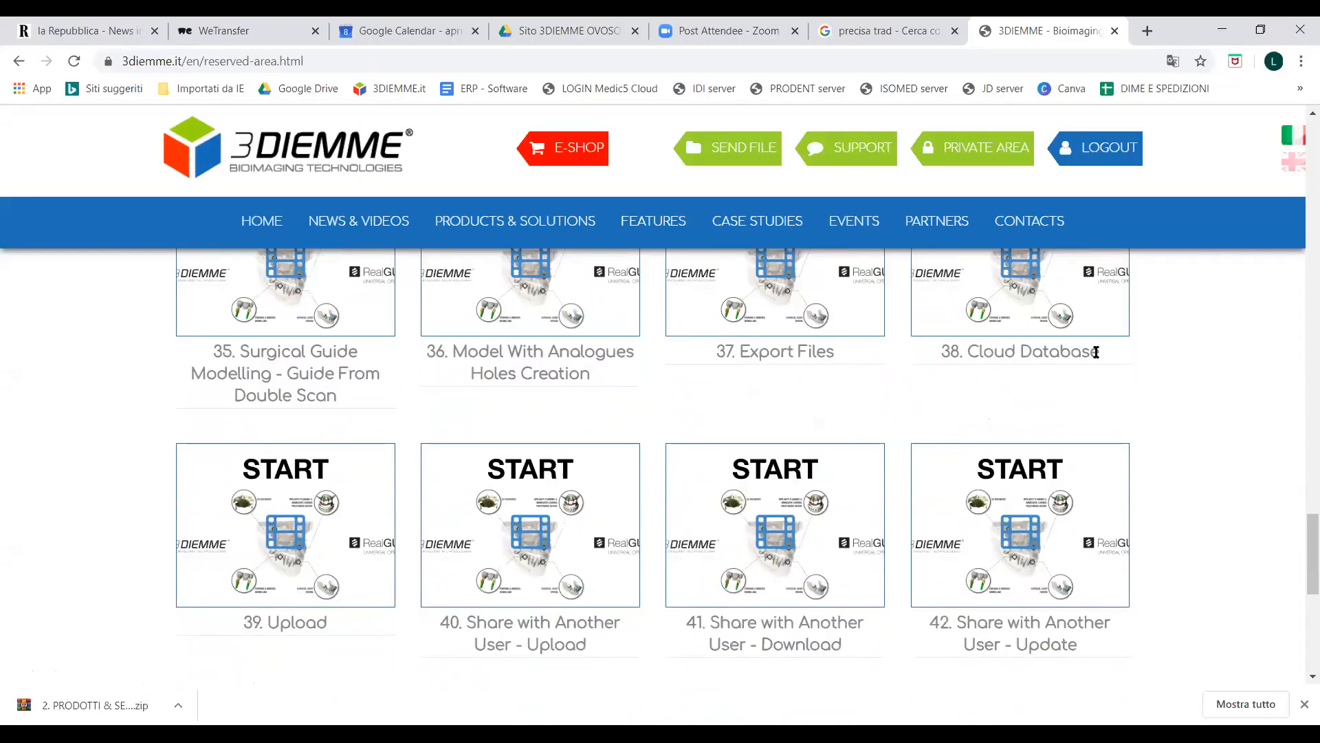
{"action": "scroll", "coordinate": [825, 454], "scroll_direction": "down", "scroll_amount": 4}
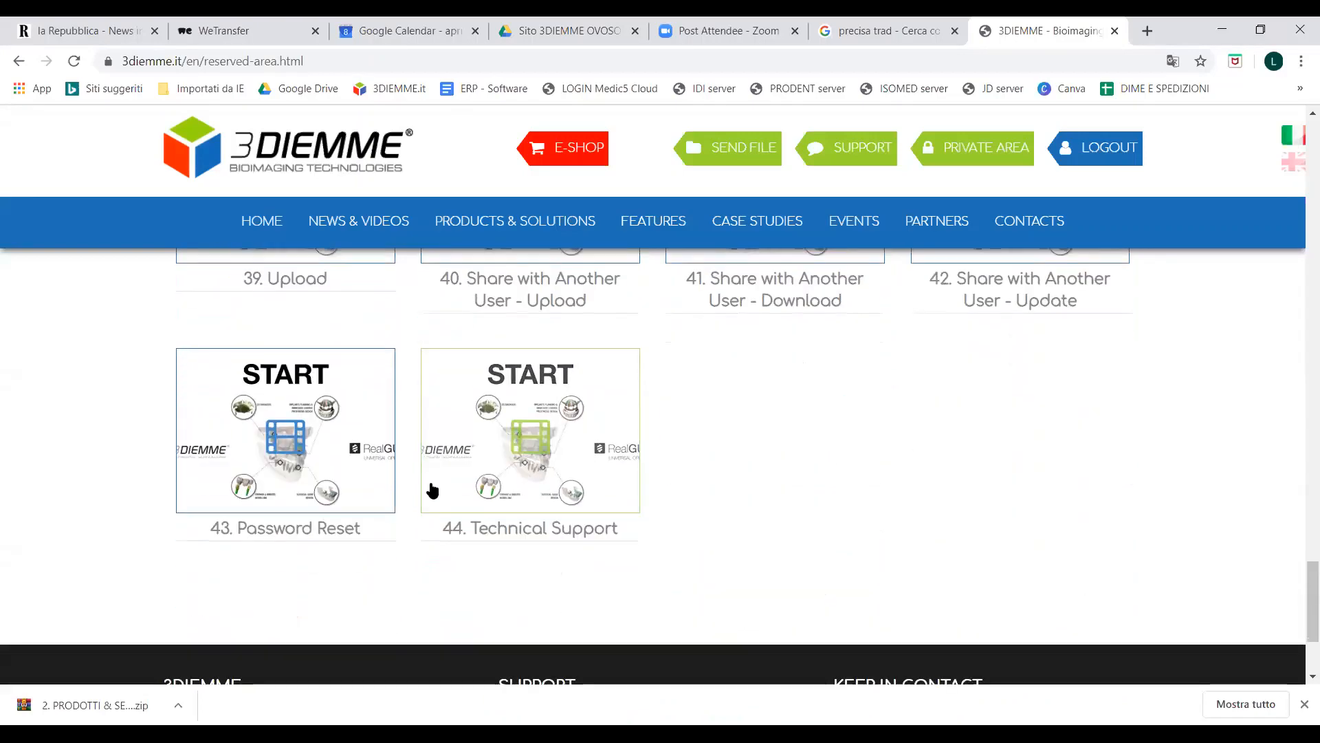
{"action": "scroll", "coordinate": [410, 462], "scroll_direction": "up", "scroll_amount": 9}
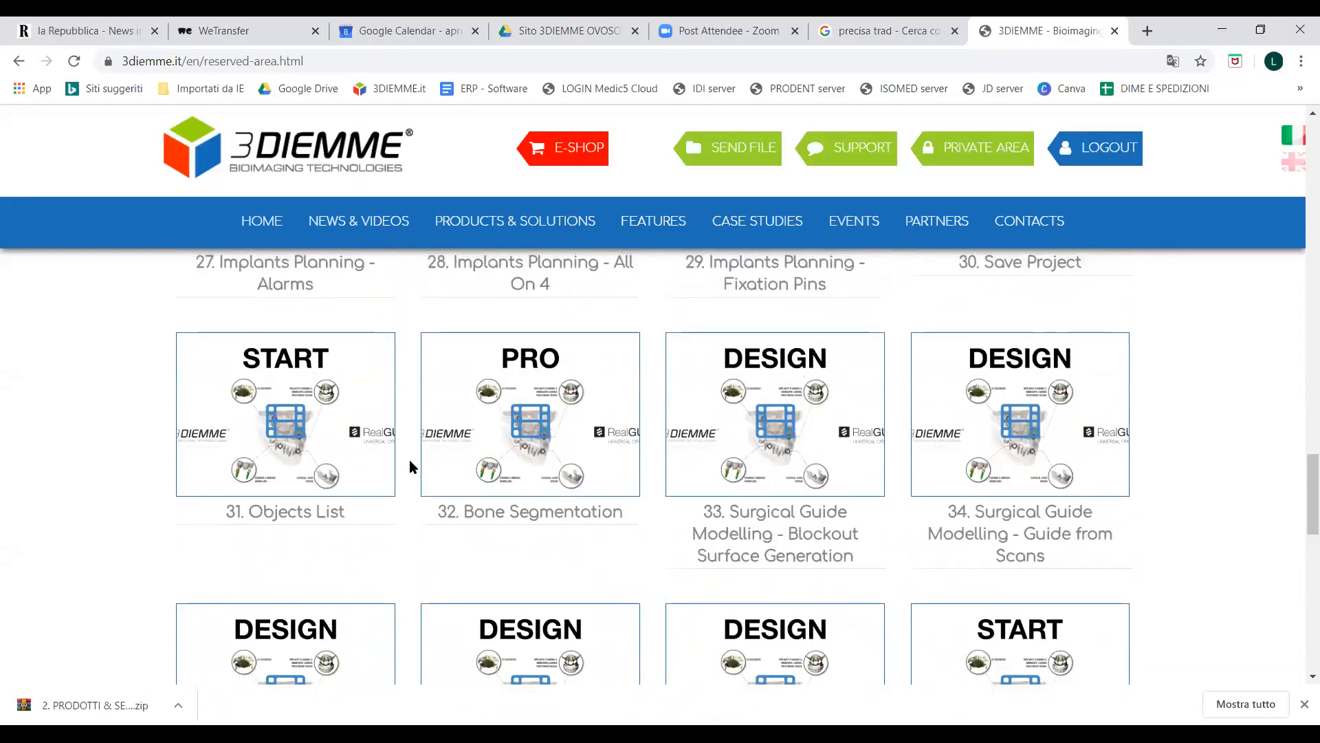
{"action": "scroll", "coordinate": [410, 462], "scroll_direction": "up", "scroll_amount": 12}
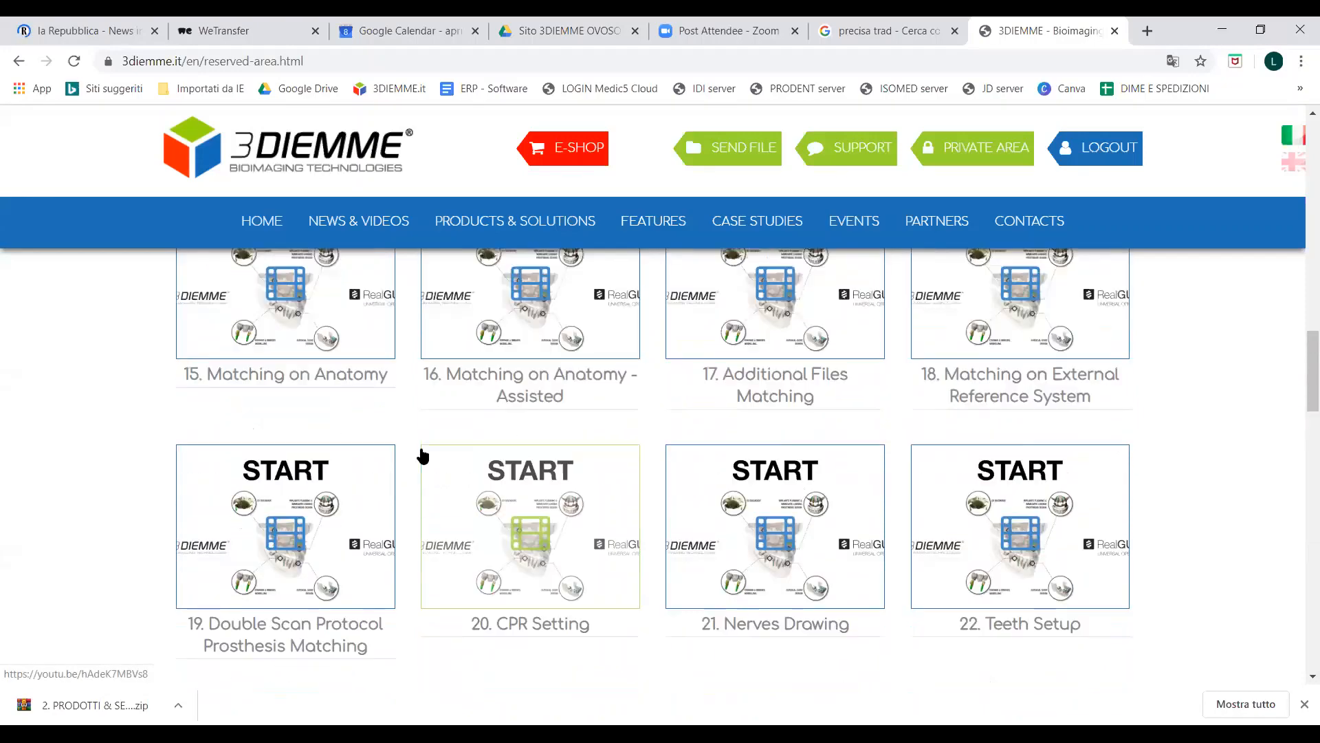
{"action": "scroll", "coordinate": [420, 452], "scroll_direction": "up", "scroll_amount": 10}
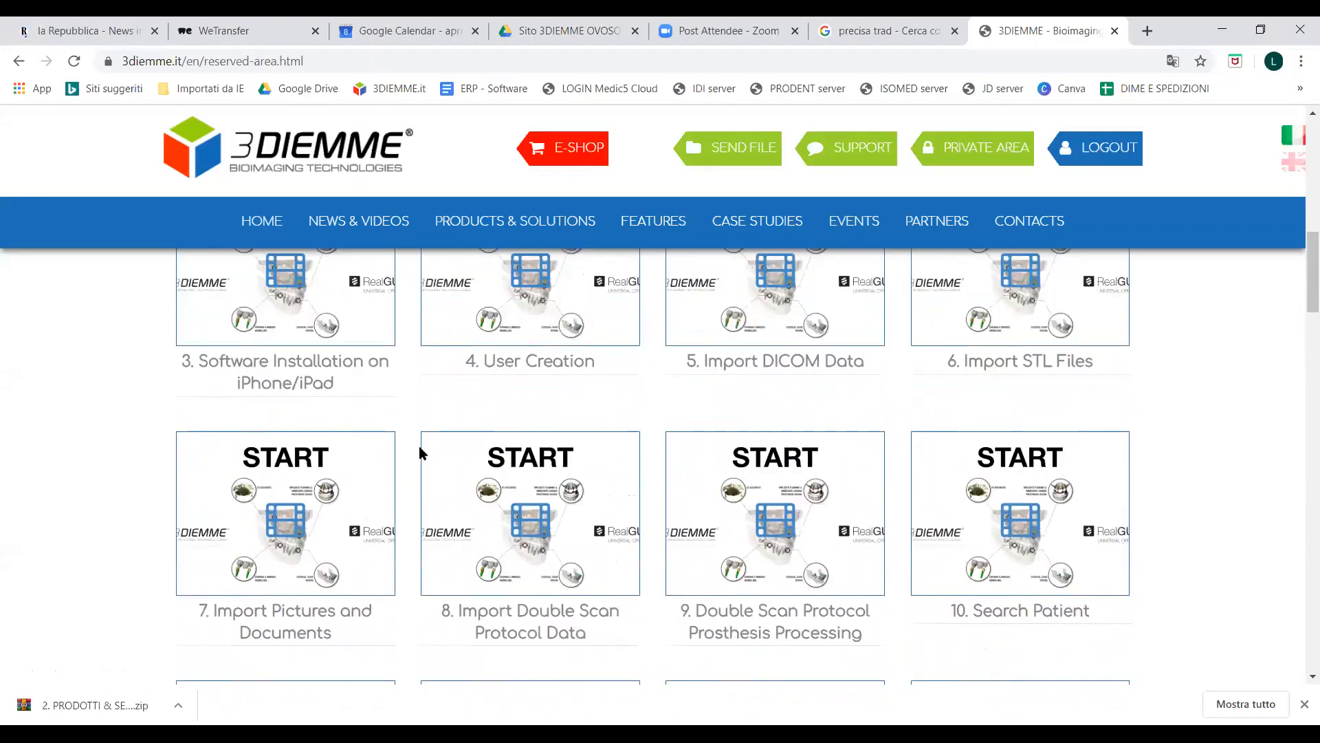
{"action": "scroll", "coordinate": [421, 454], "scroll_direction": "up", "scroll_amount": 5}
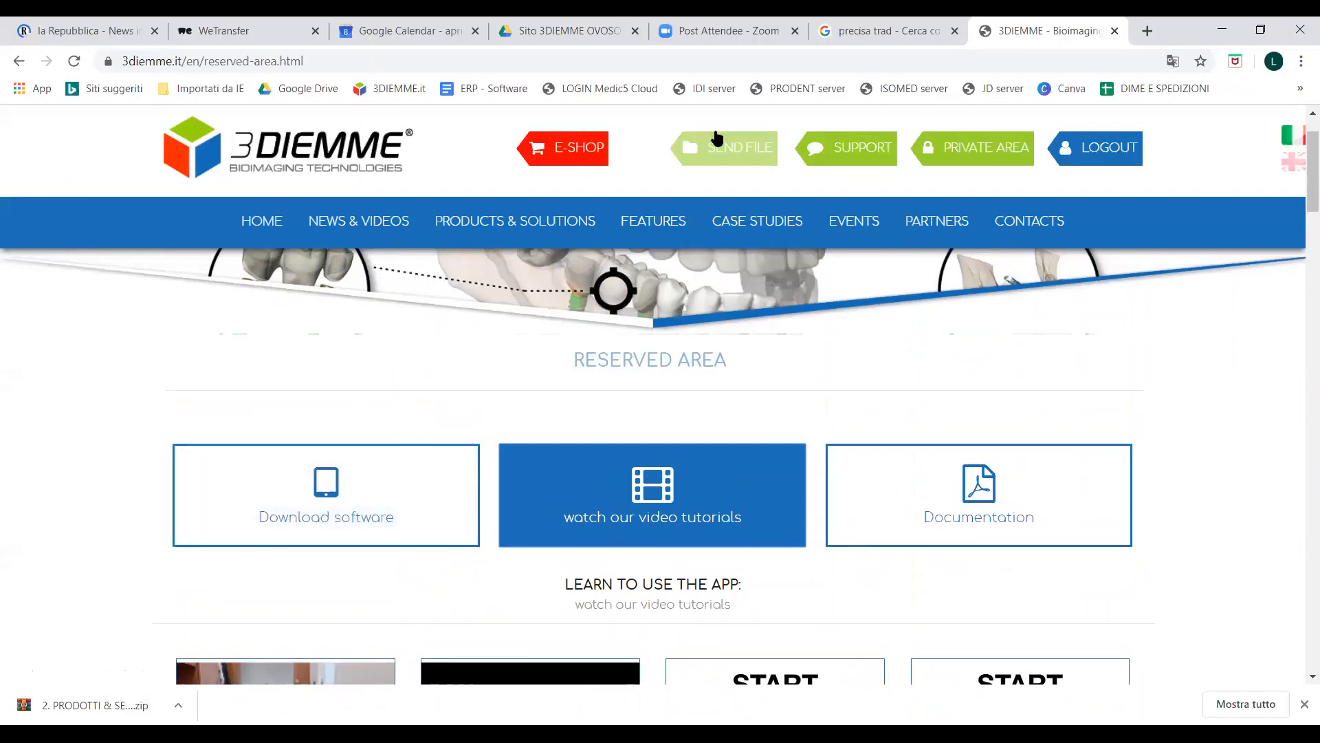